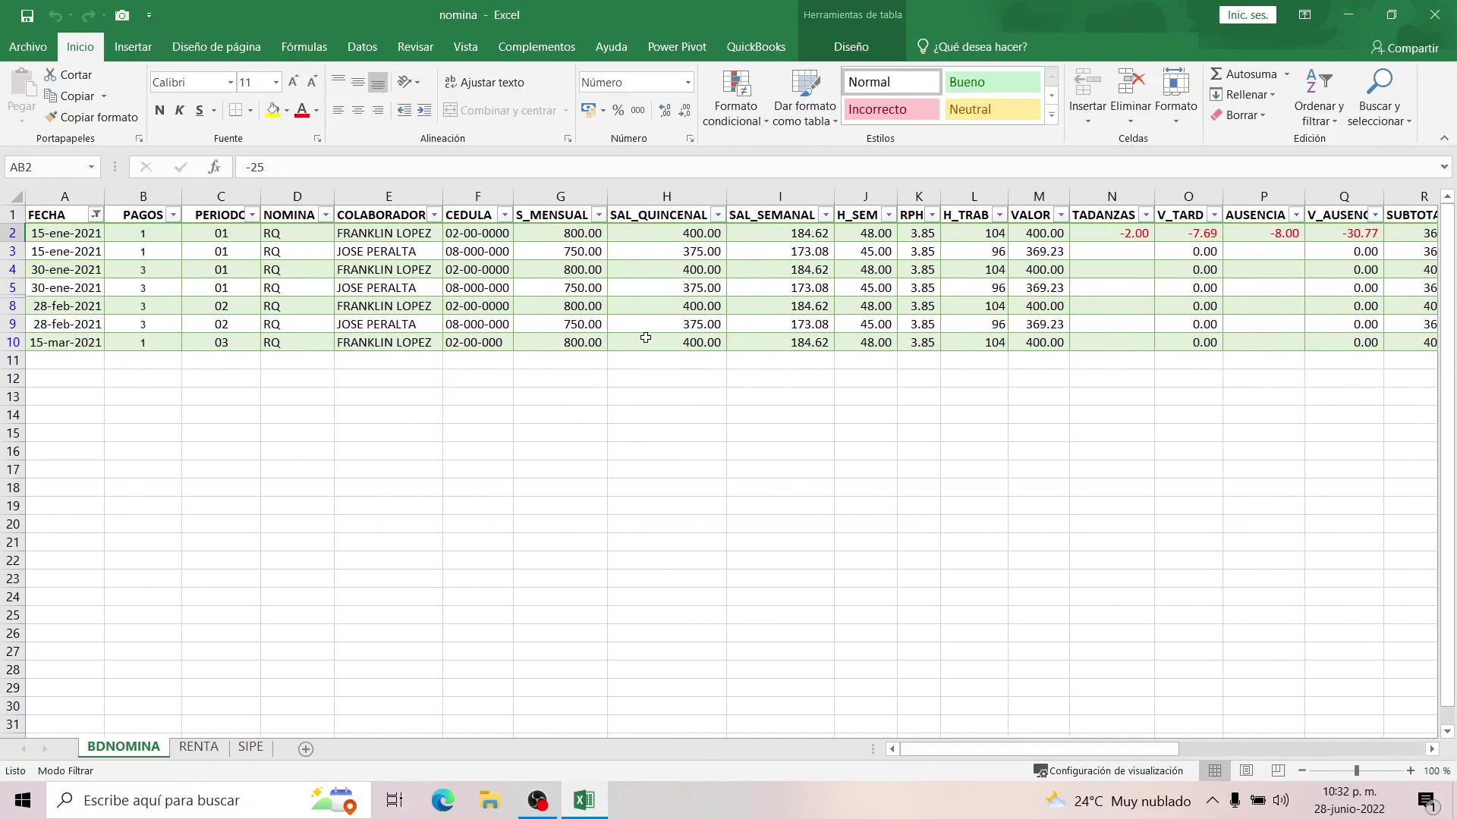
Filter the SIPE pivot to Años 2021 and FECHA ene so its totals read 407.91.
{"action": "left_click", "coordinate": [253, 749]}
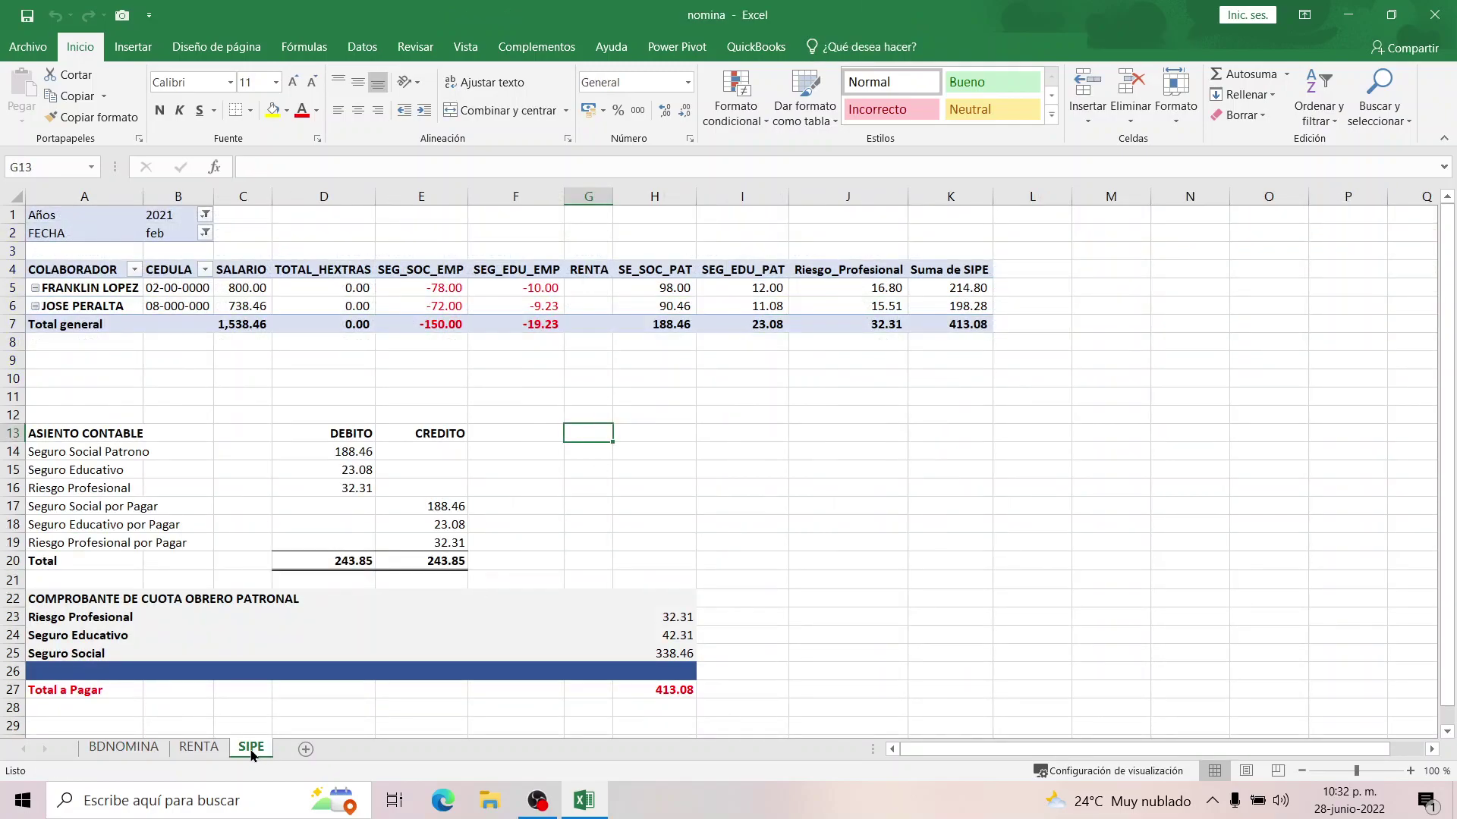
{"action": "left_click", "coordinate": [859, 381]}
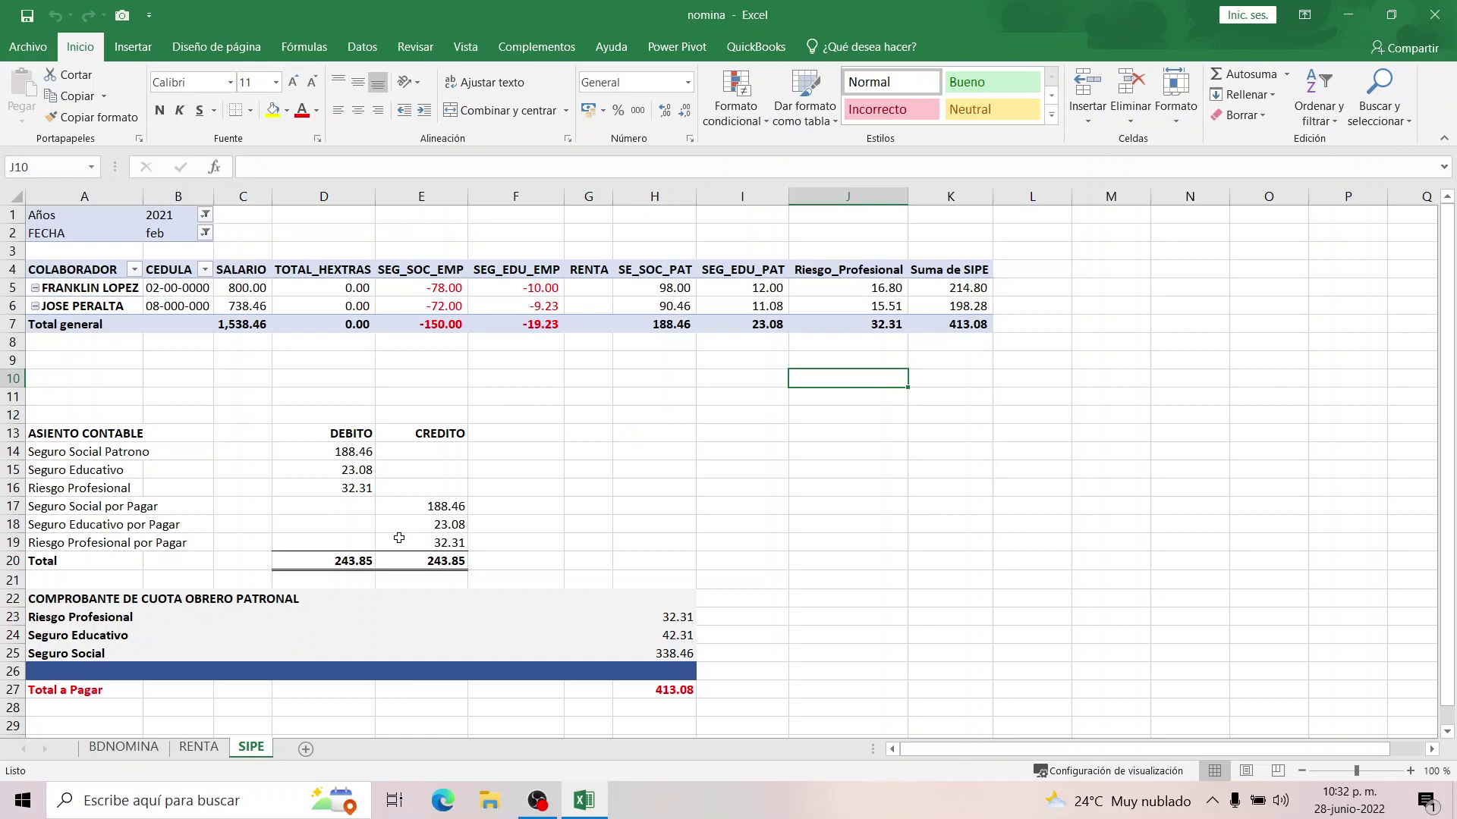
{"action": "left_click", "coordinate": [205, 216]}
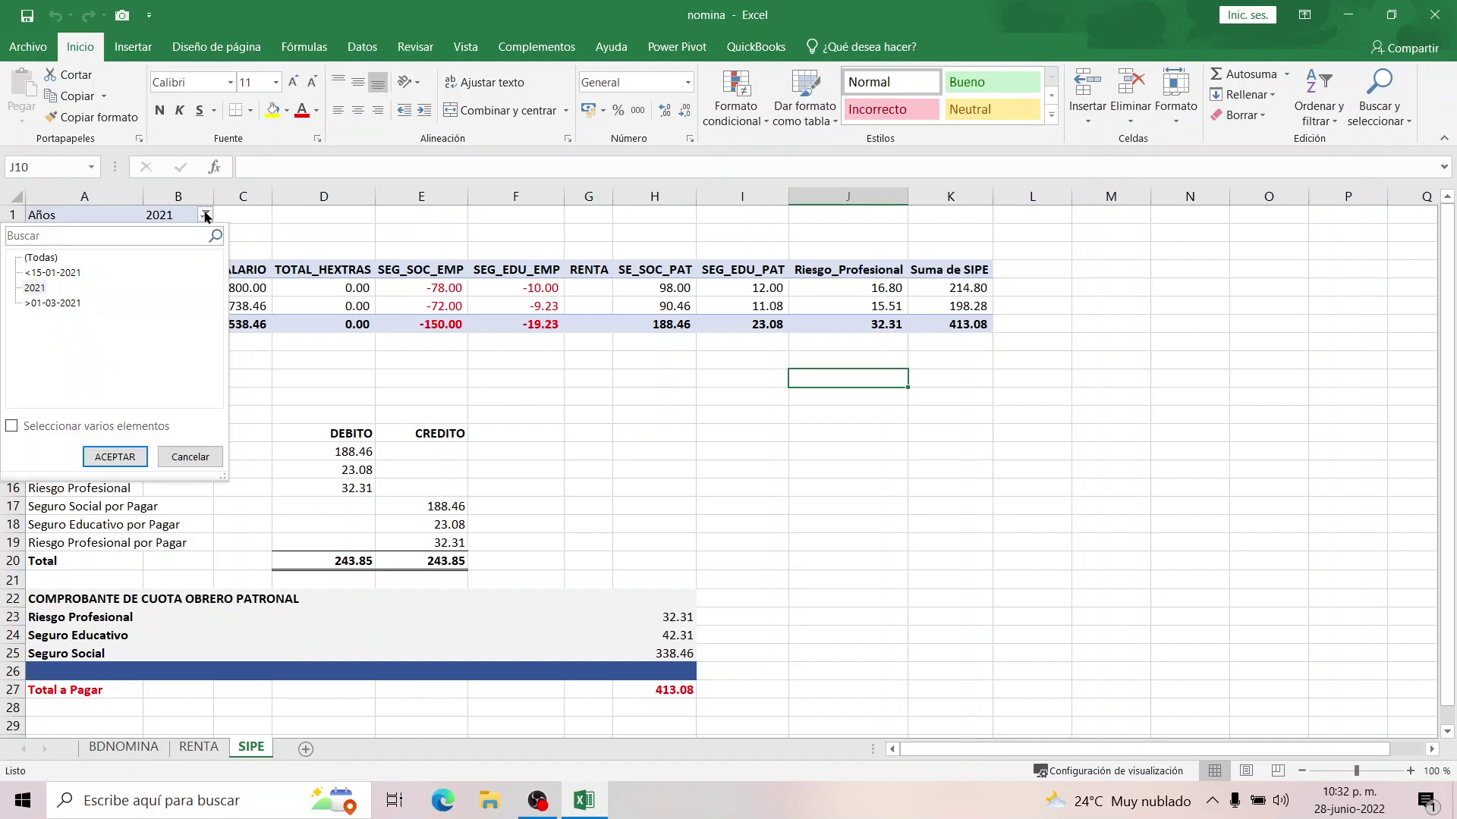
{"action": "left_click", "coordinate": [32, 292]}
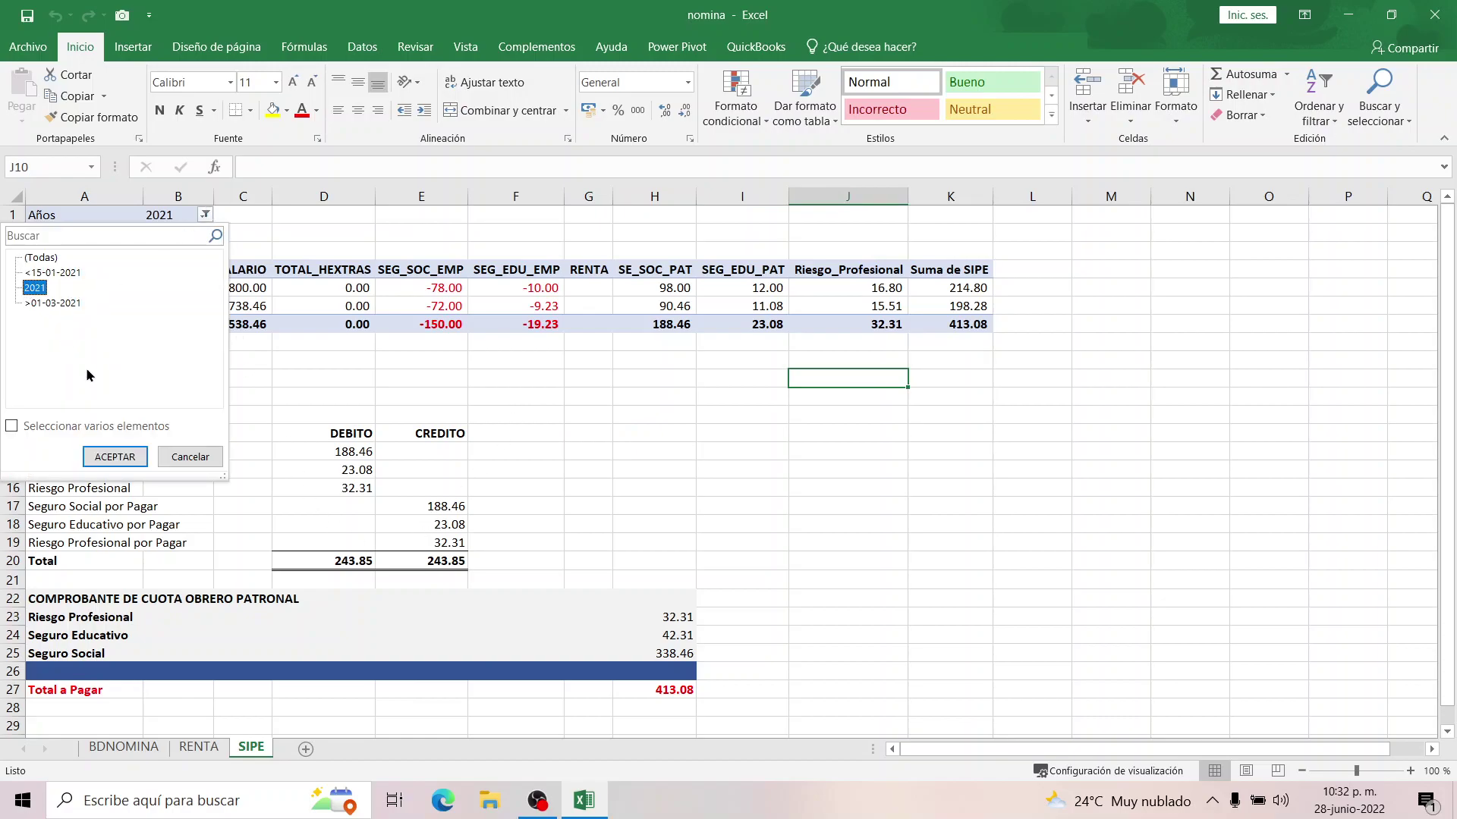
{"action": "left_click", "coordinate": [114, 456]}
{"action": "left_click", "coordinate": [205, 233]}
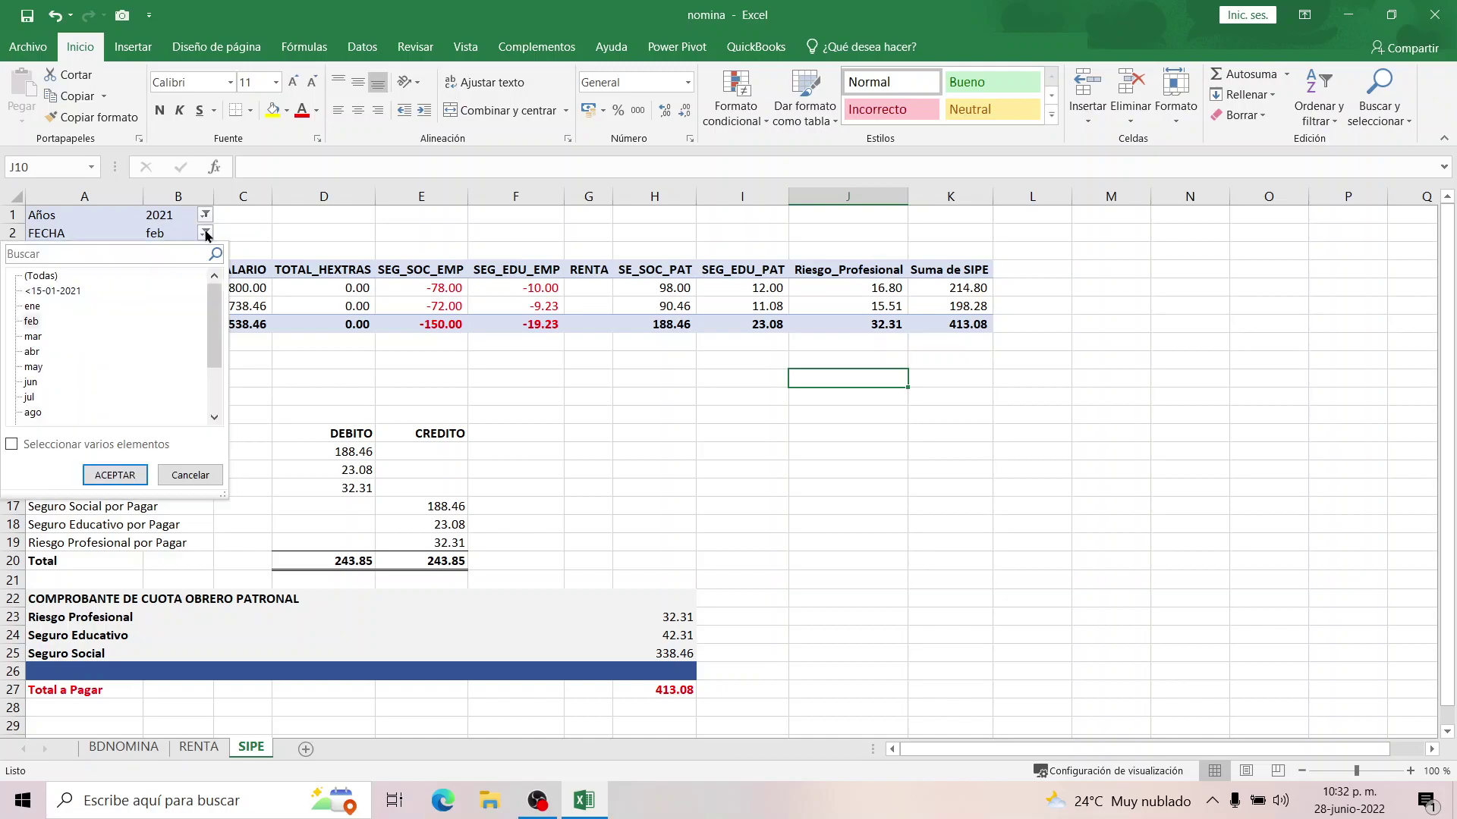
{"action": "left_click", "coordinate": [34, 307]}
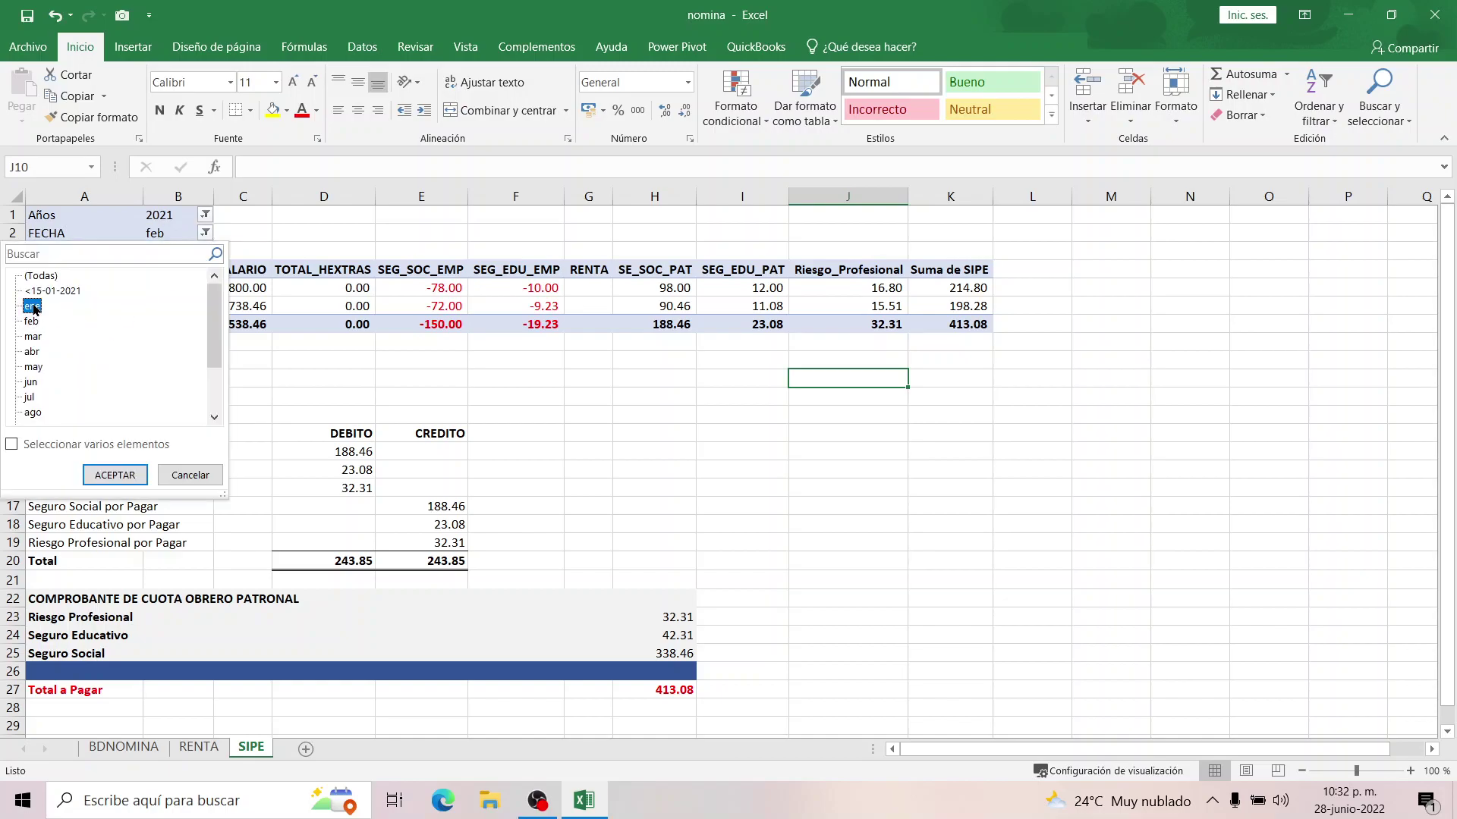
{"action": "left_click", "coordinate": [114, 475]}
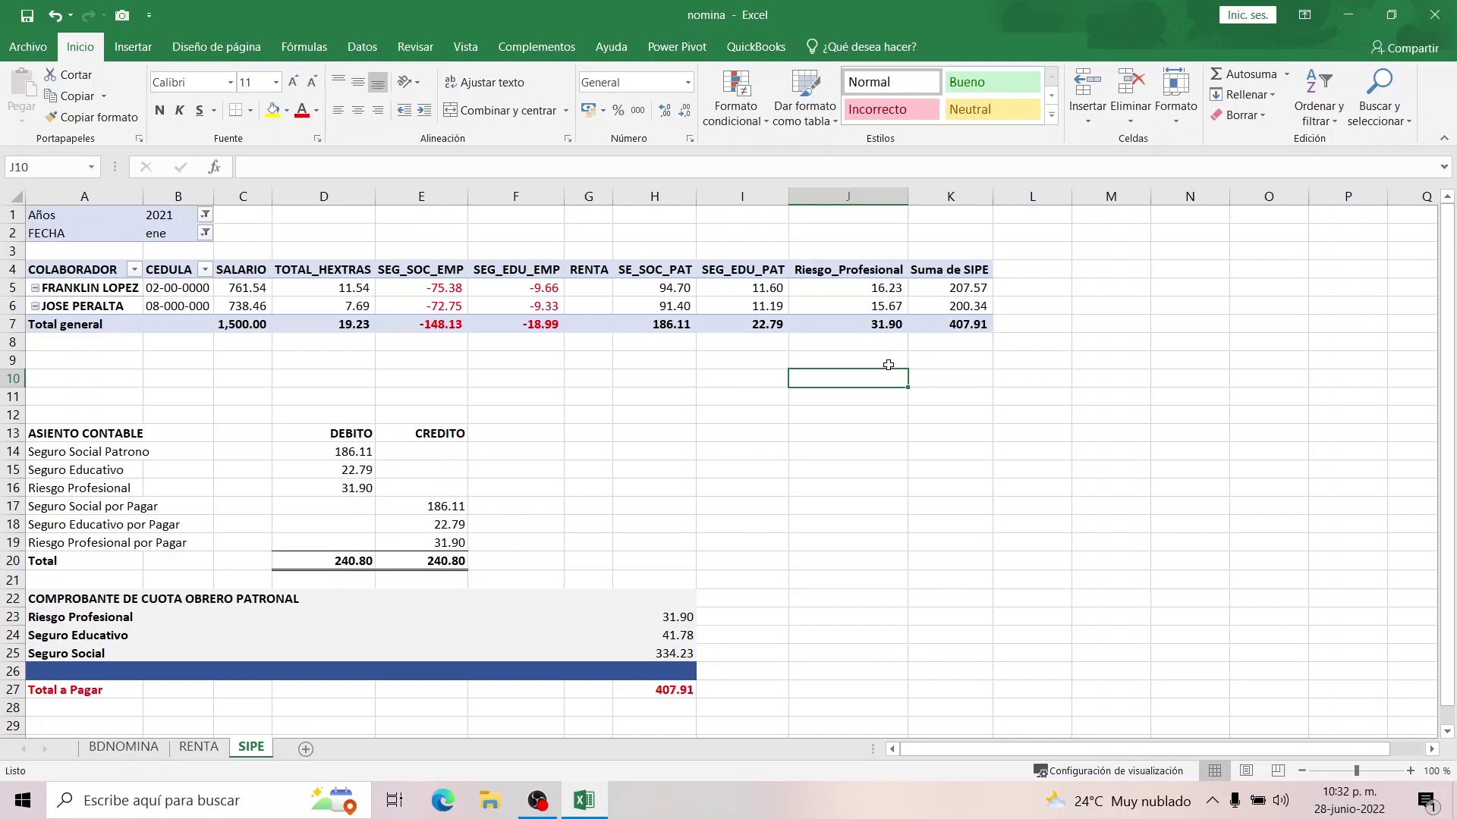
Check a PAGOS week formula on BDNOMINA, return to SIPE, and drag the workbook aside.
{"action": "left_click", "coordinate": [125, 750]}
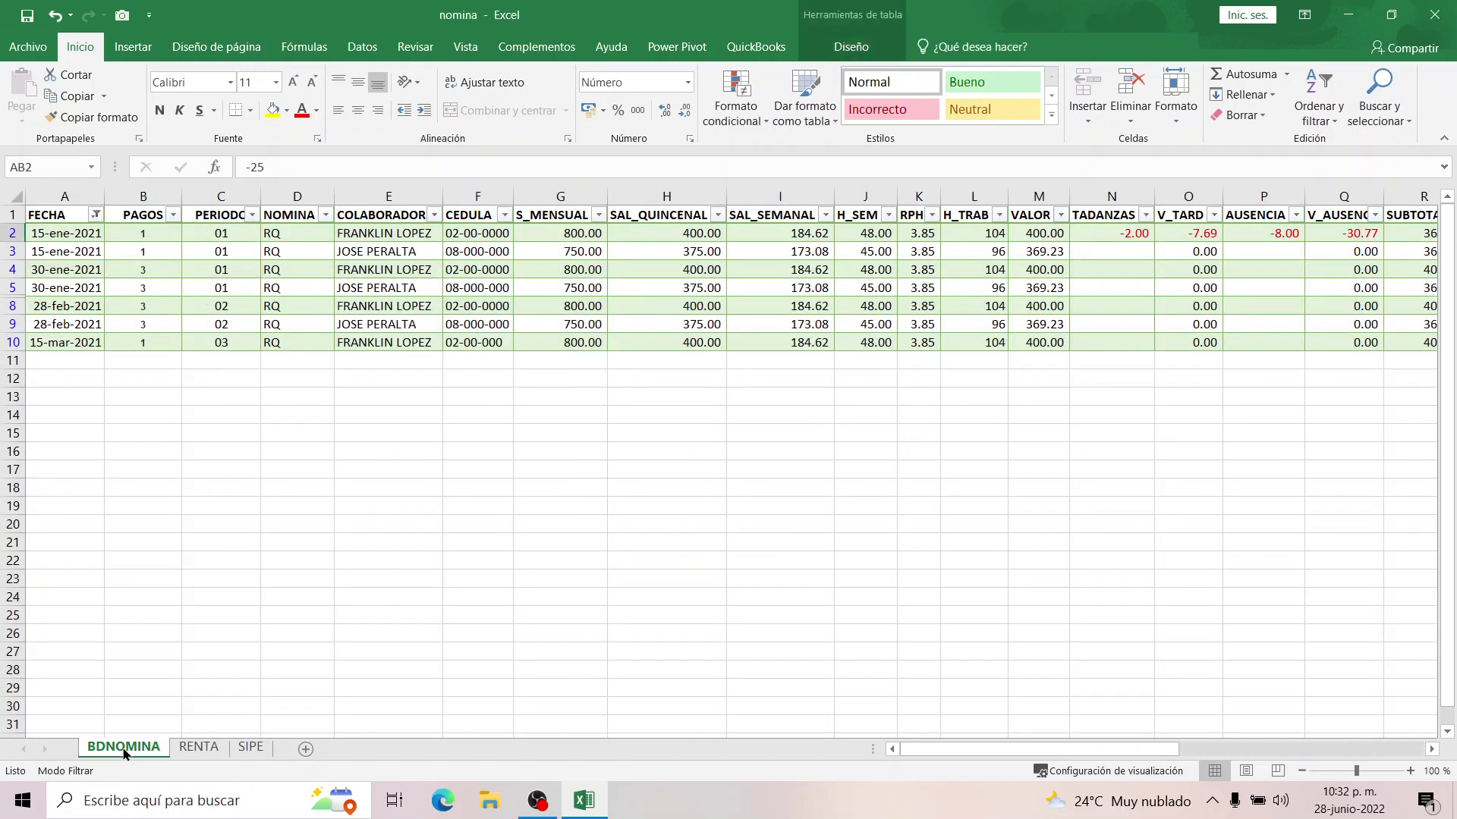
{"action": "left_click", "coordinate": [173, 288]}
{"action": "left_click", "coordinate": [248, 750]}
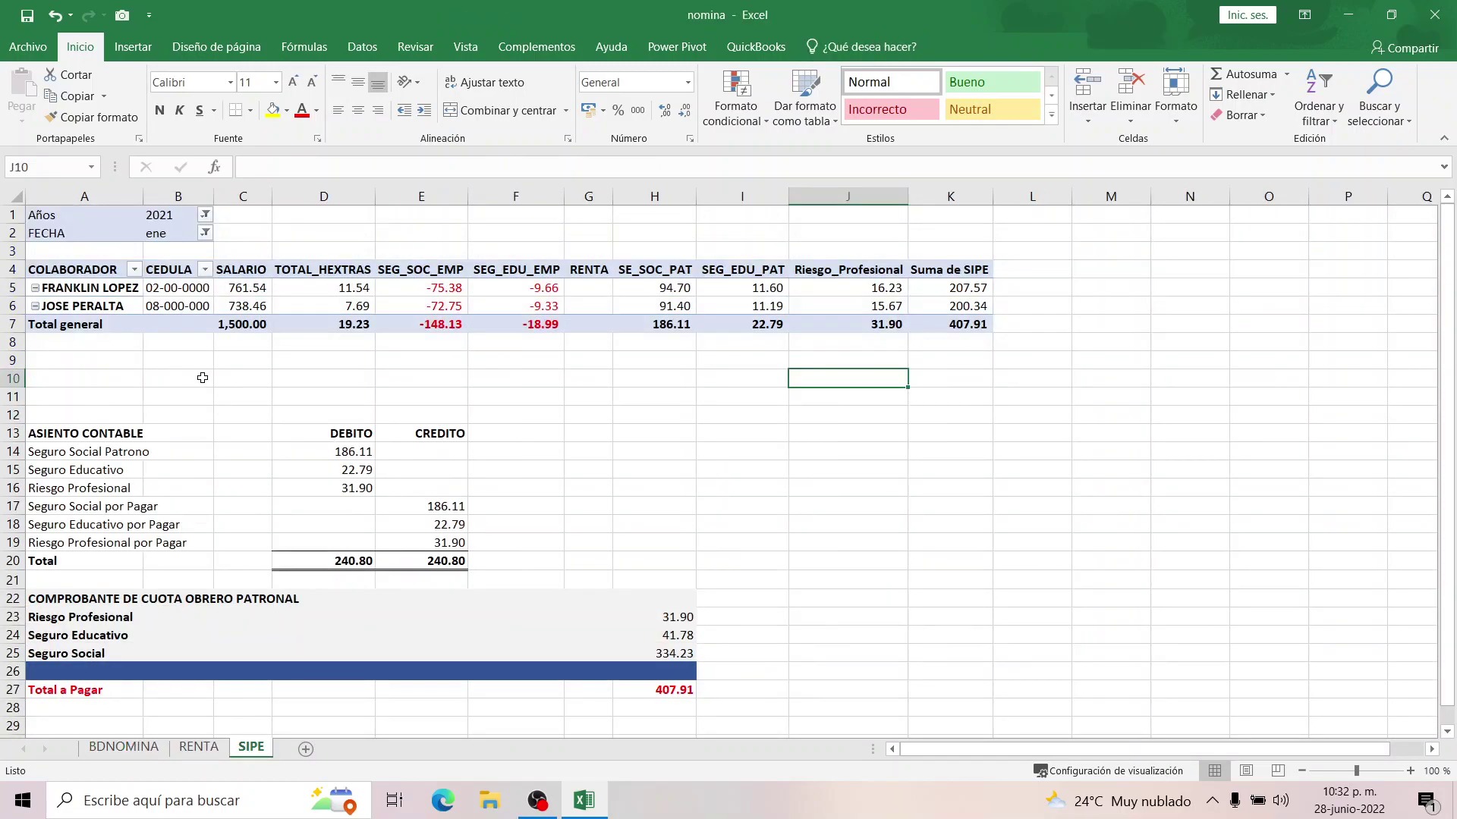
{"action": "left_click", "coordinate": [265, 360]}
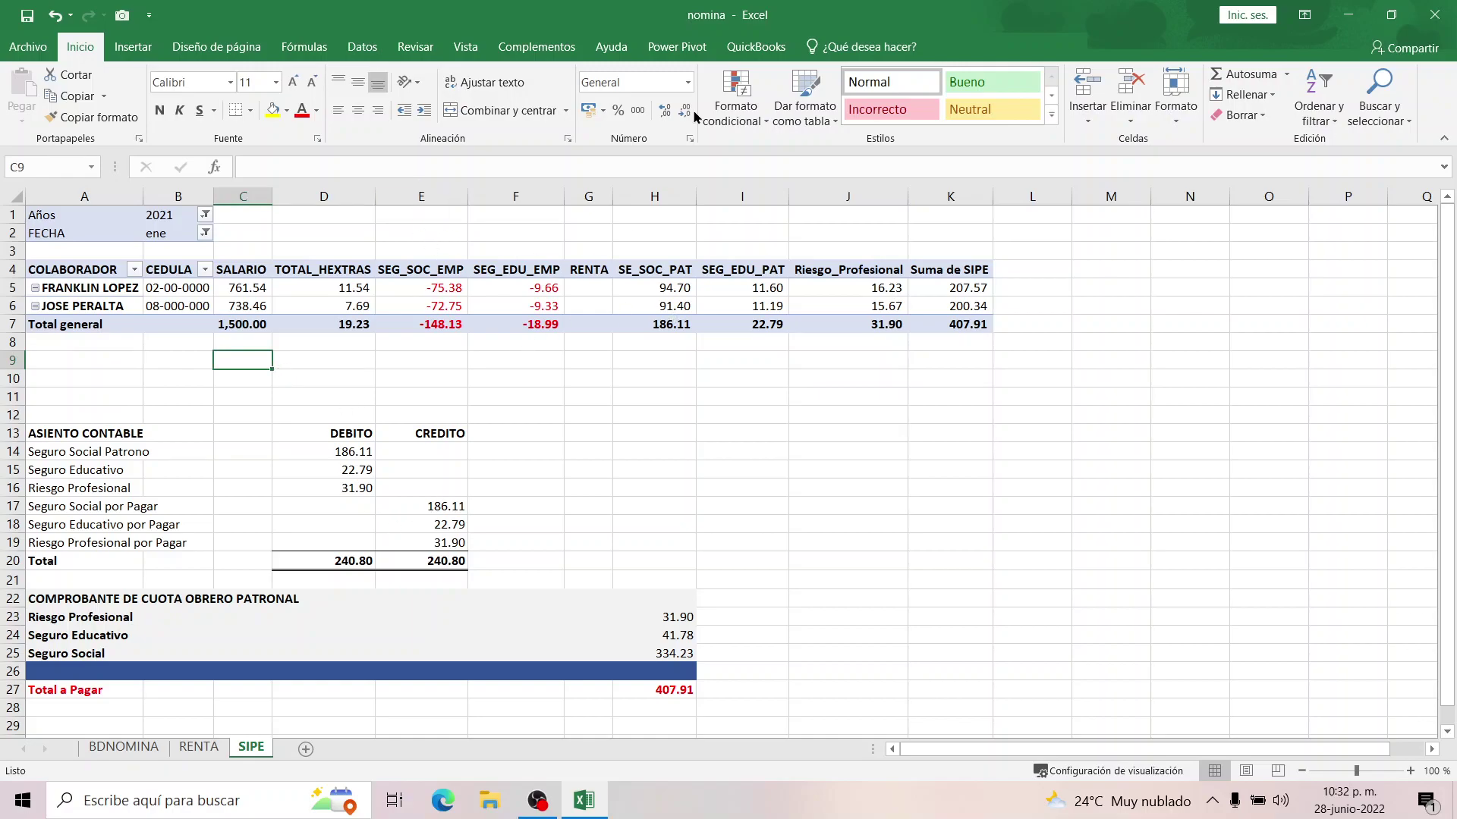
{"action": "left_click_drag", "start_coordinate": [717, 29], "coordinate": [1455, 175]}
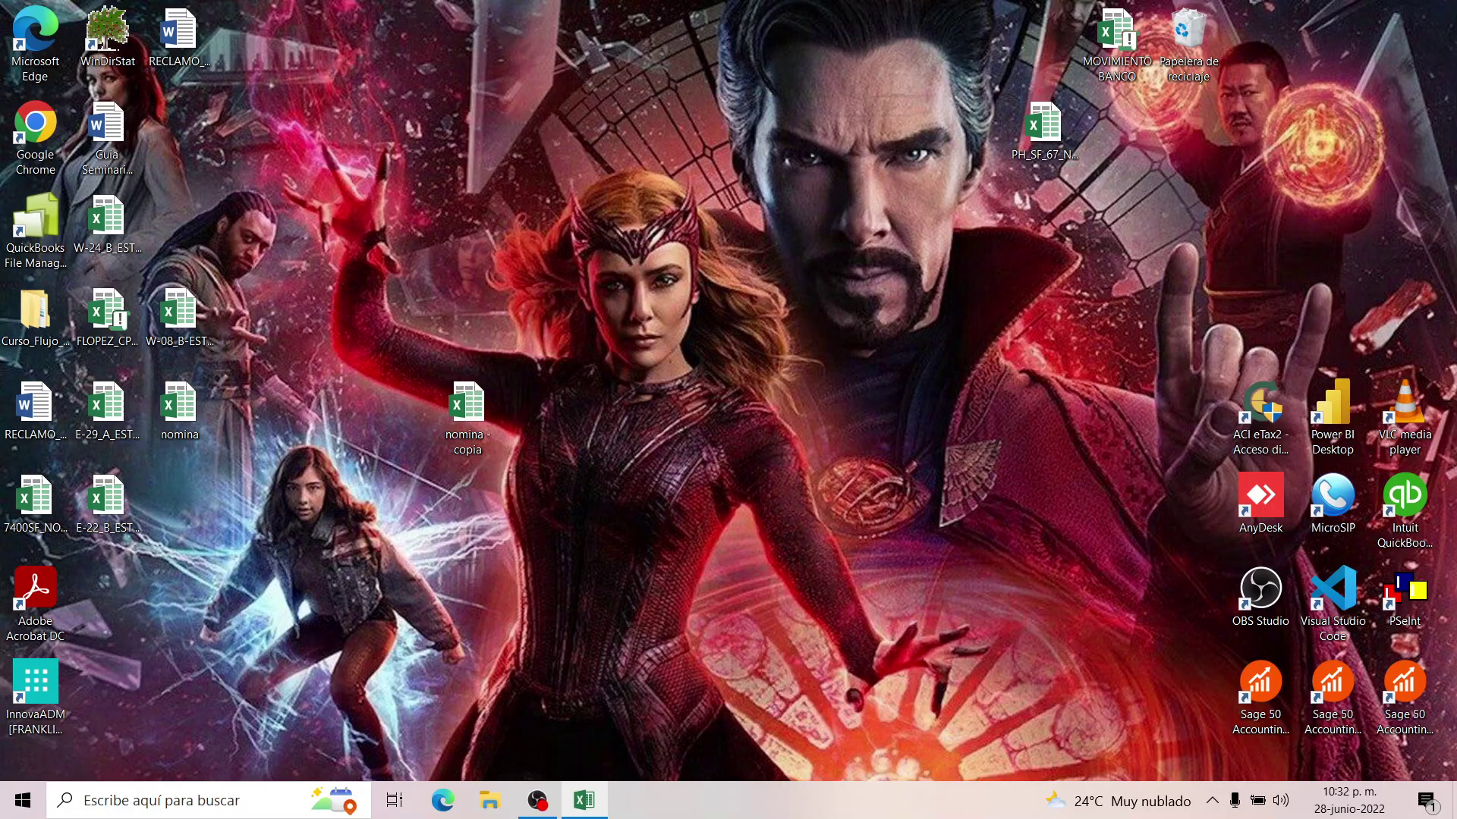
Open the nomina - copia workbook from the desktop and maximize it.
{"action": "left_click", "coordinate": [465, 416]}
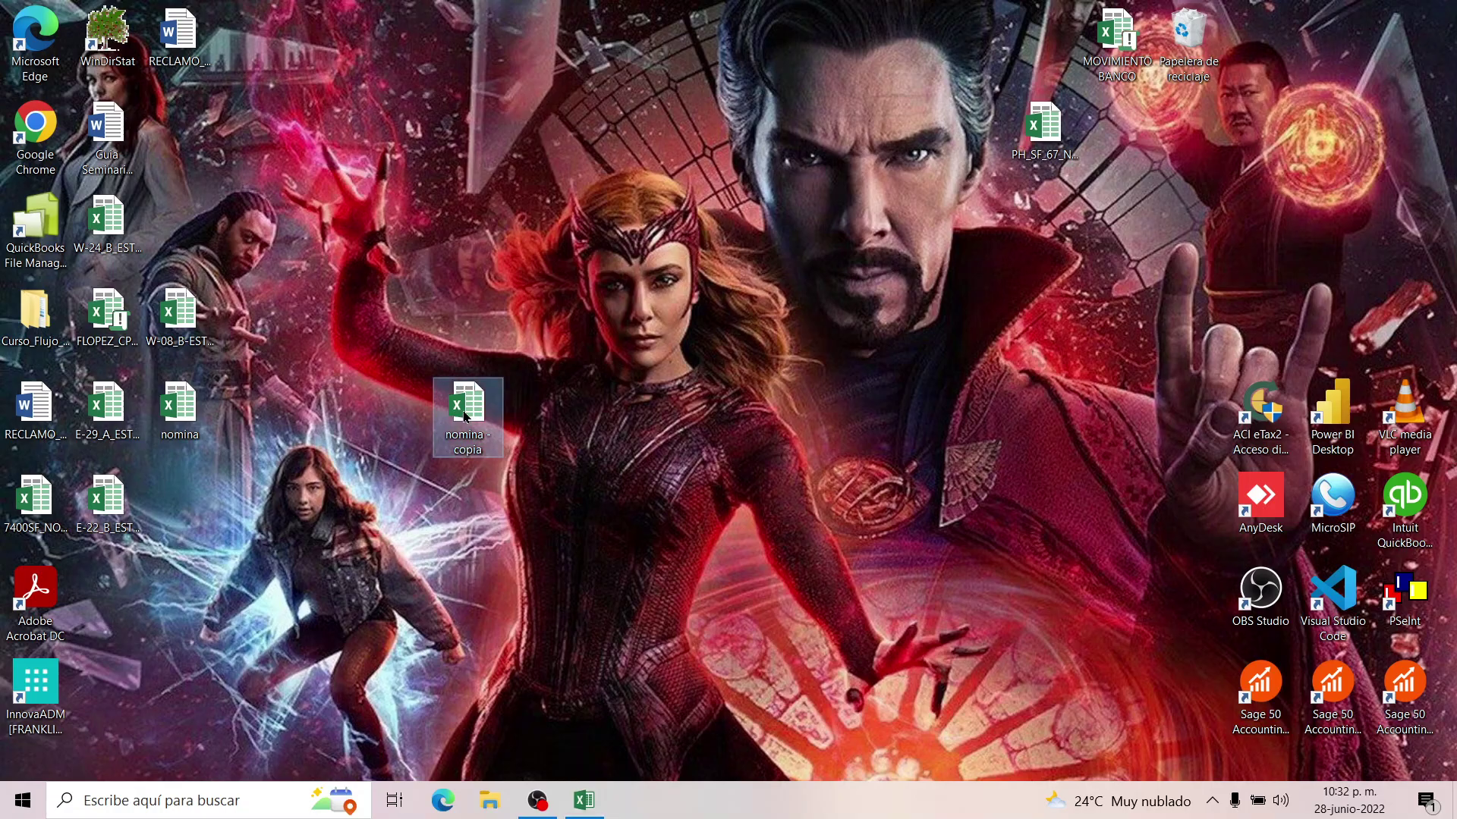
{"action": "double_click", "coordinate": [466, 417]}
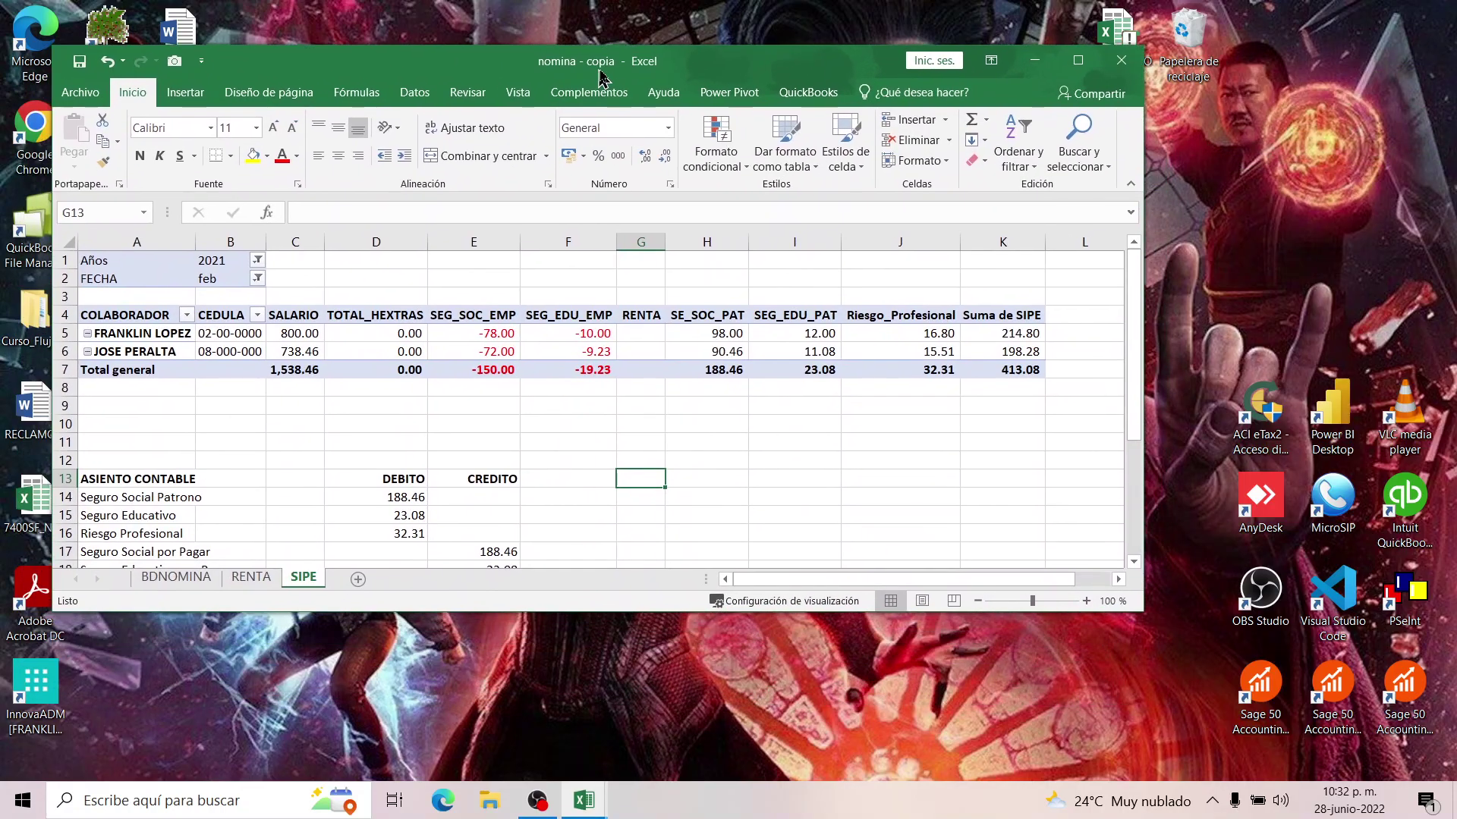
{"action": "left_click", "coordinate": [1086, 59]}
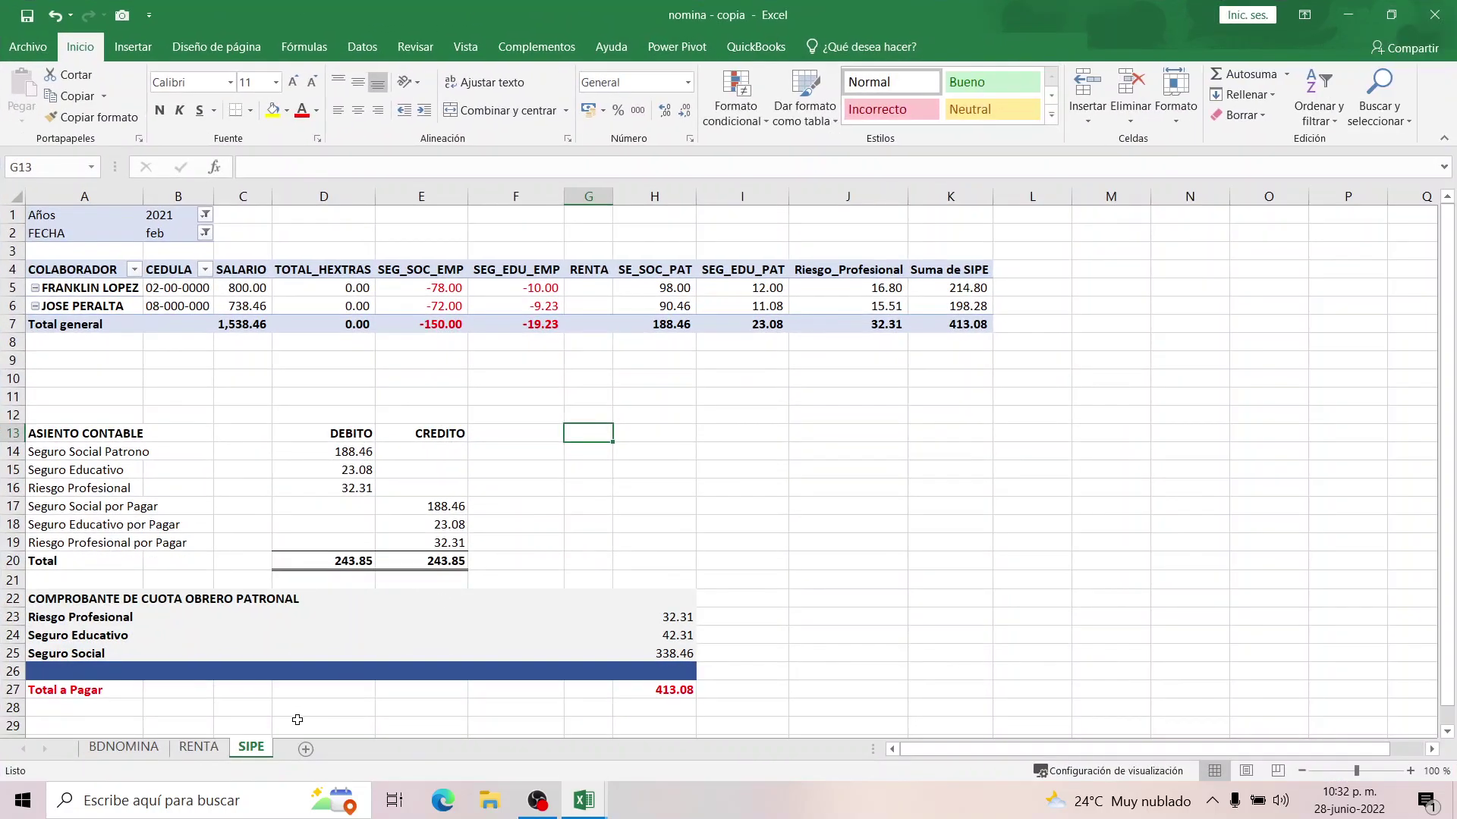
Delete the SIPE and RENTA sheets, confirming each deletion.
{"action": "right_click", "coordinate": [250, 749]}
{"action": "left_click", "coordinate": [321, 554]}
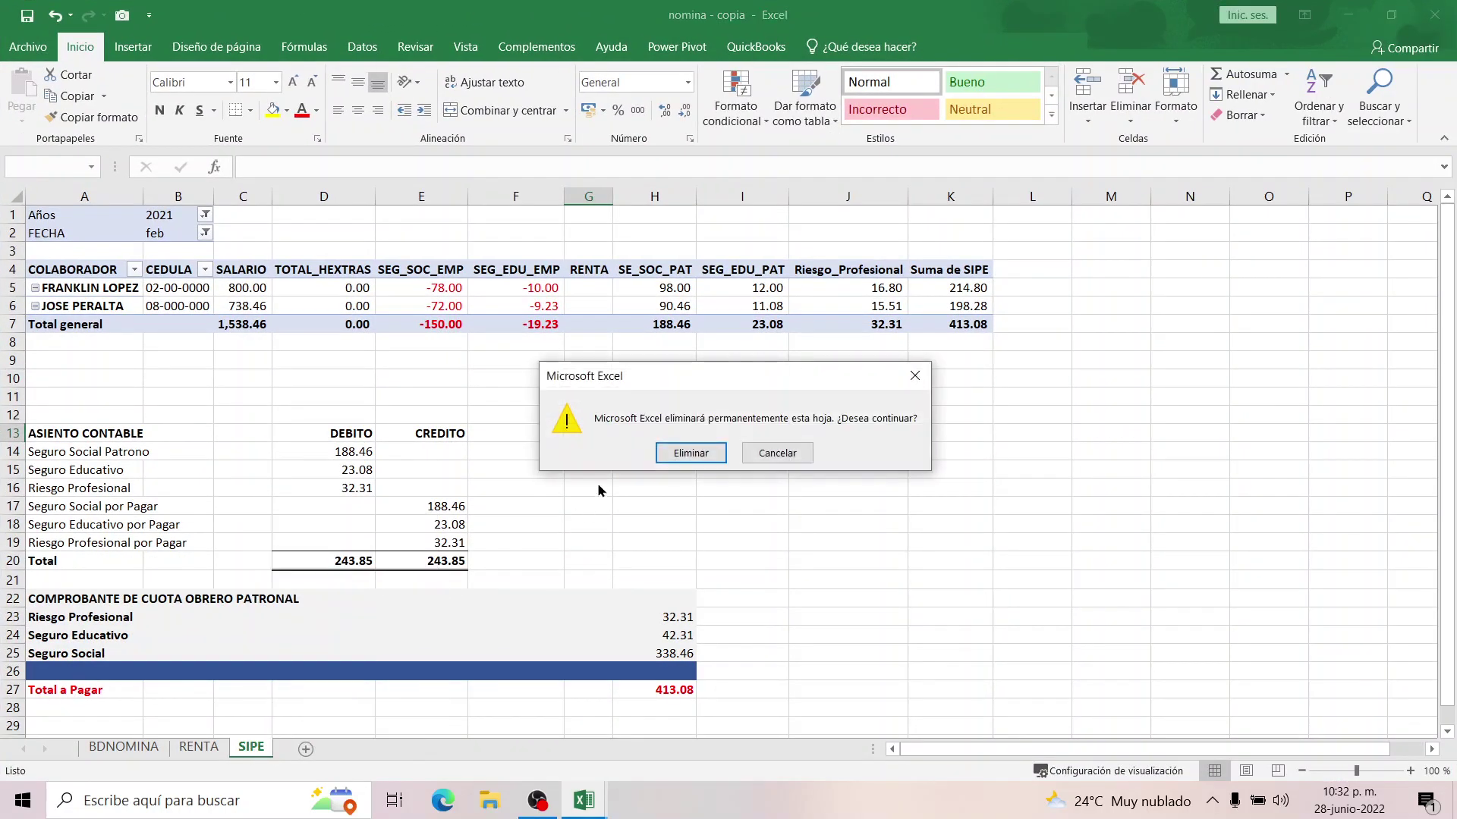
{"action": "left_click", "coordinate": [687, 452]}
{"action": "right_click", "coordinate": [206, 748]}
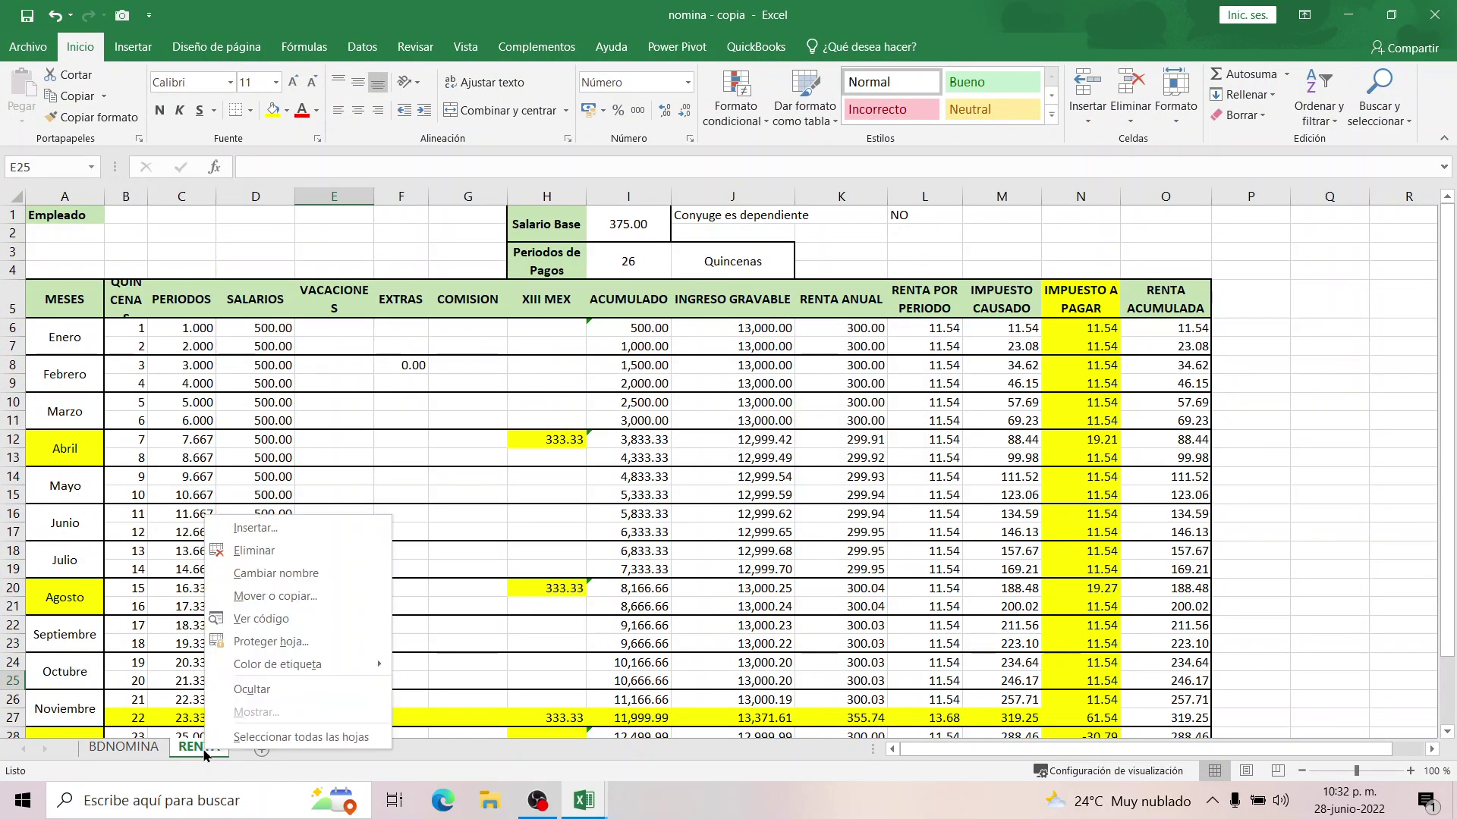
{"action": "left_click", "coordinate": [255, 551]}
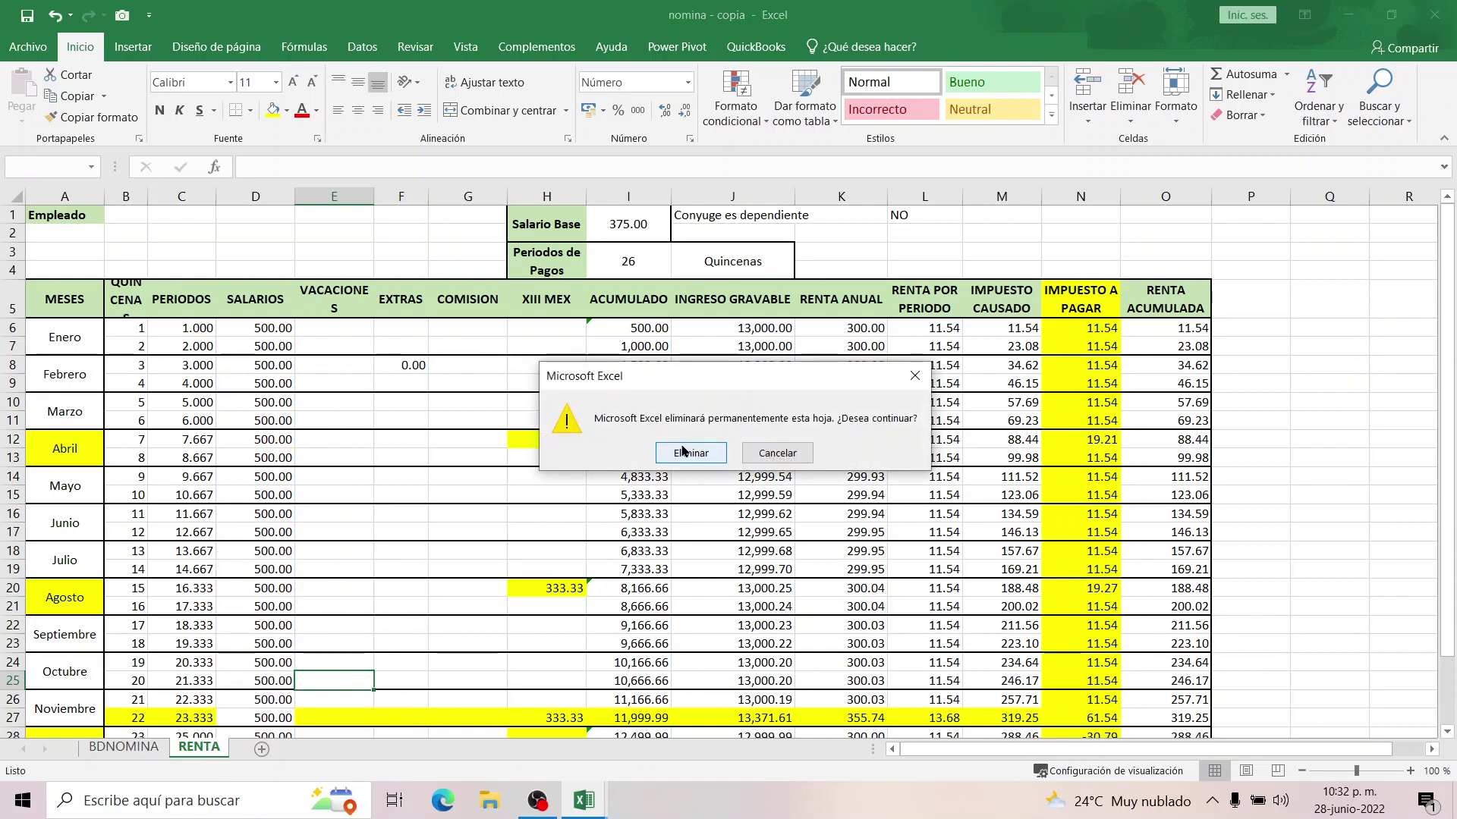
{"action": "left_click", "coordinate": [689, 453]}
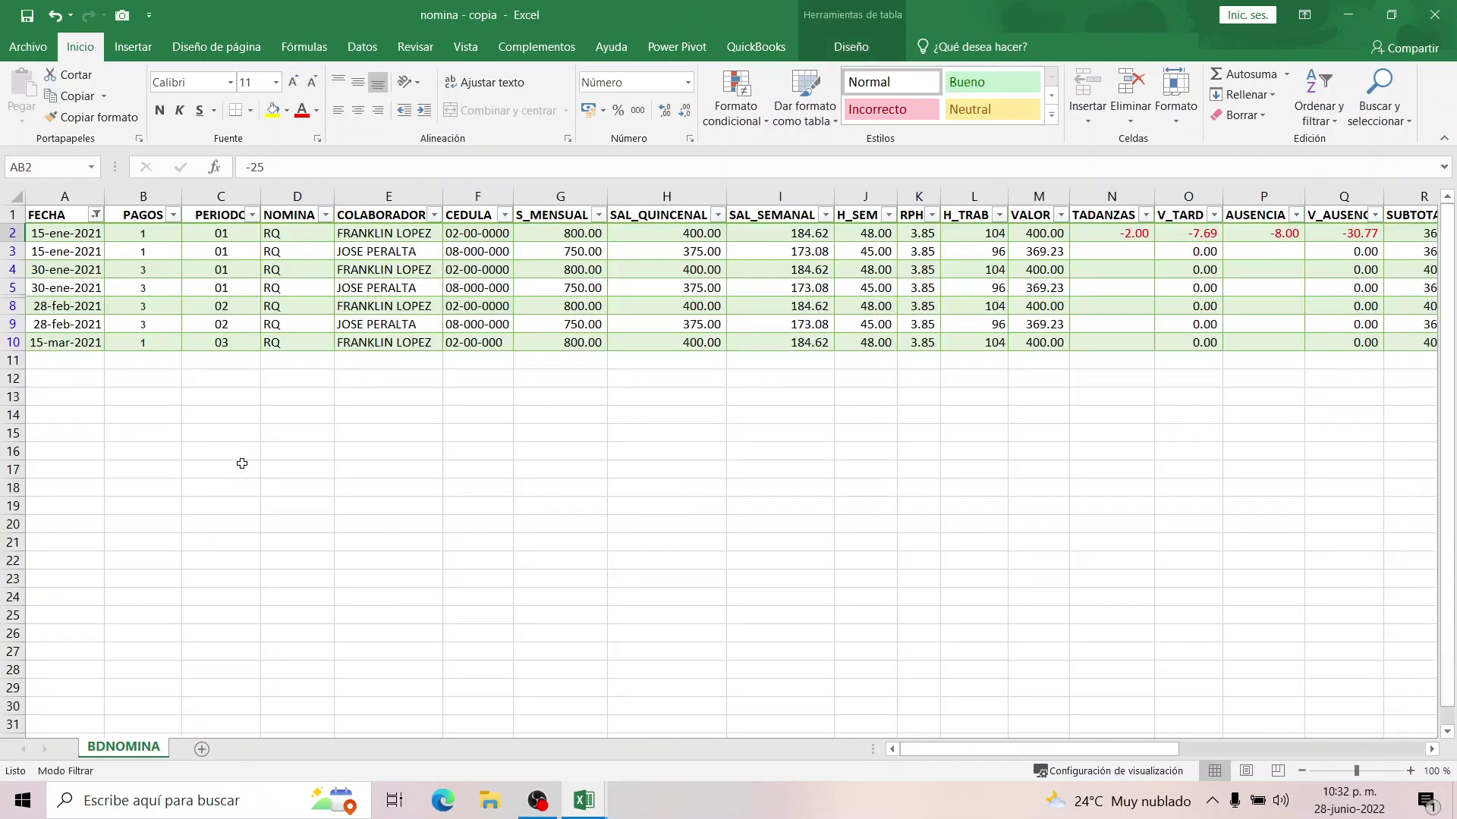
Save the workbook and review the January-to-March FECHA dates in column A.
{"action": "left_click", "coordinate": [26, 16]}
{"action": "left_click", "coordinate": [53, 235]}
{"action": "left_click", "coordinate": [58, 256]}
{"action": "left_click", "coordinate": [60, 235]}
{"action": "left_click", "coordinate": [76, 257]}
{"action": "left_click", "coordinate": [65, 270]}
{"action": "left_click", "coordinate": [69, 288]}
{"action": "left_click", "coordinate": [68, 306]}
{"action": "left_click", "coordinate": [69, 324]}
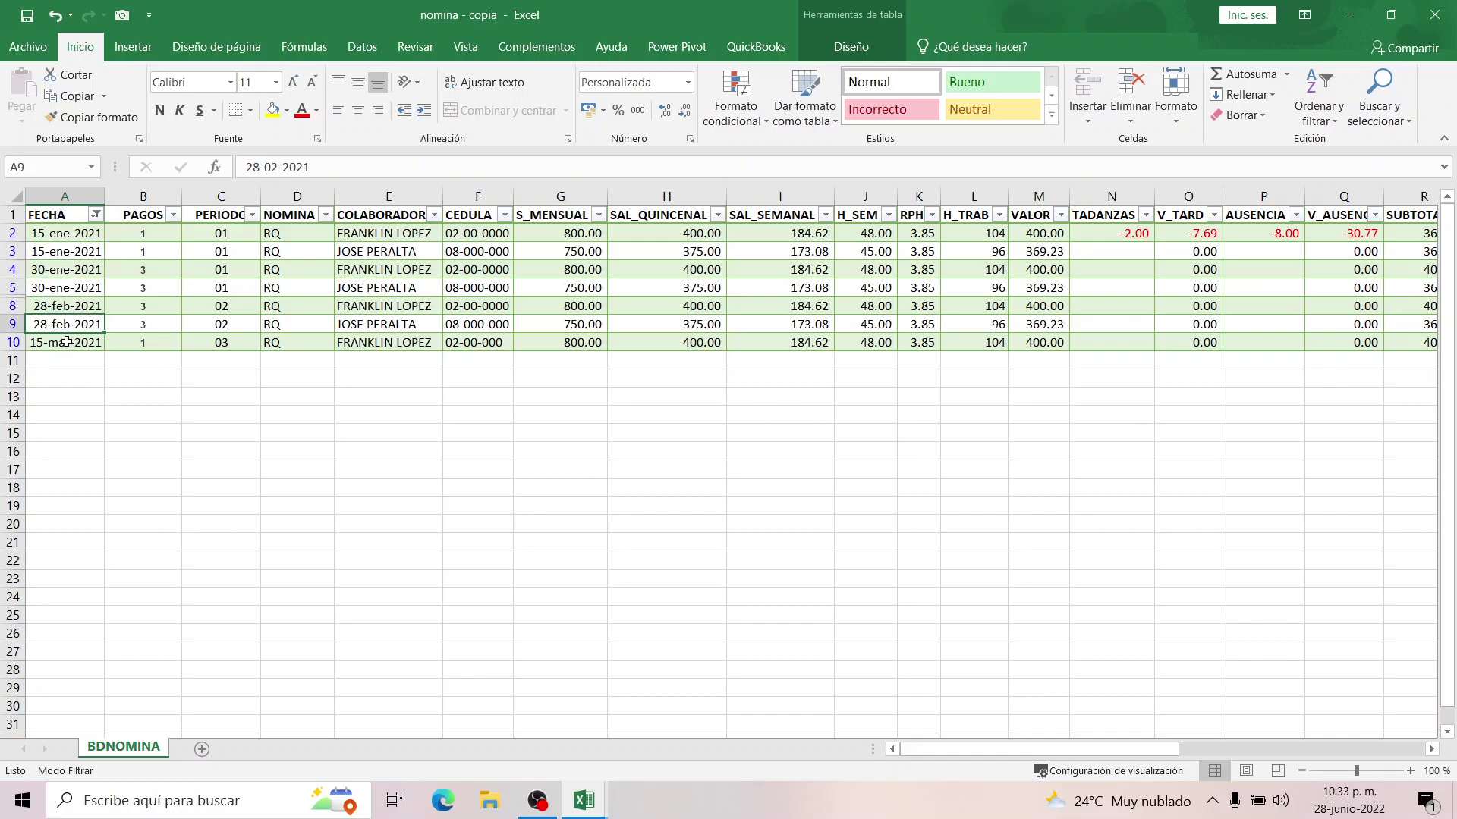
{"action": "left_click", "coordinate": [67, 342]}
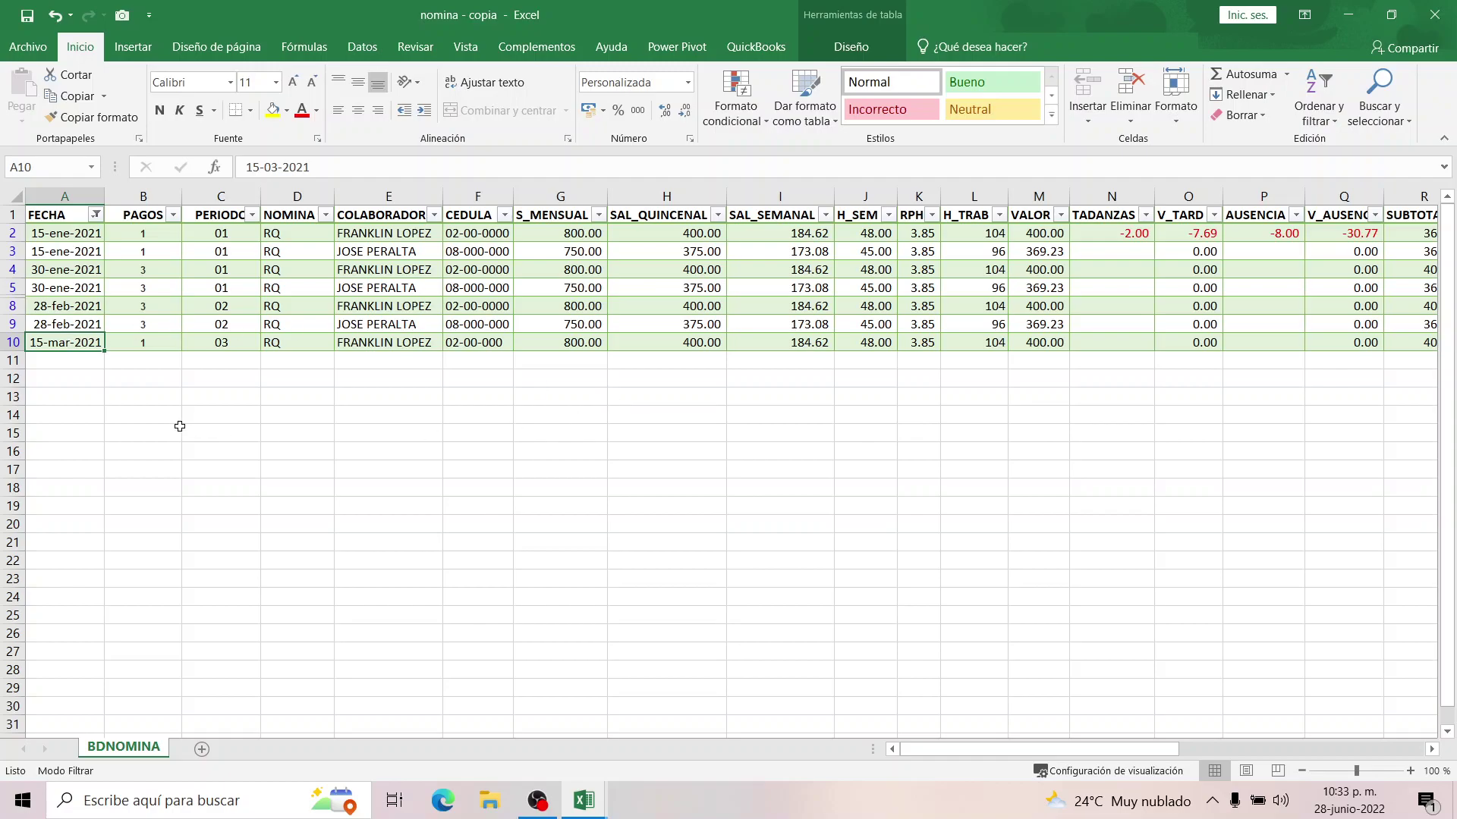
{"action": "left_click", "coordinate": [62, 325]}
{"action": "left_click", "coordinate": [62, 303]}
Inspect the PAGOS week formulas in B3 and B9 and show the Insertar ribbon.
{"action": "left_click", "coordinate": [111, 254]}
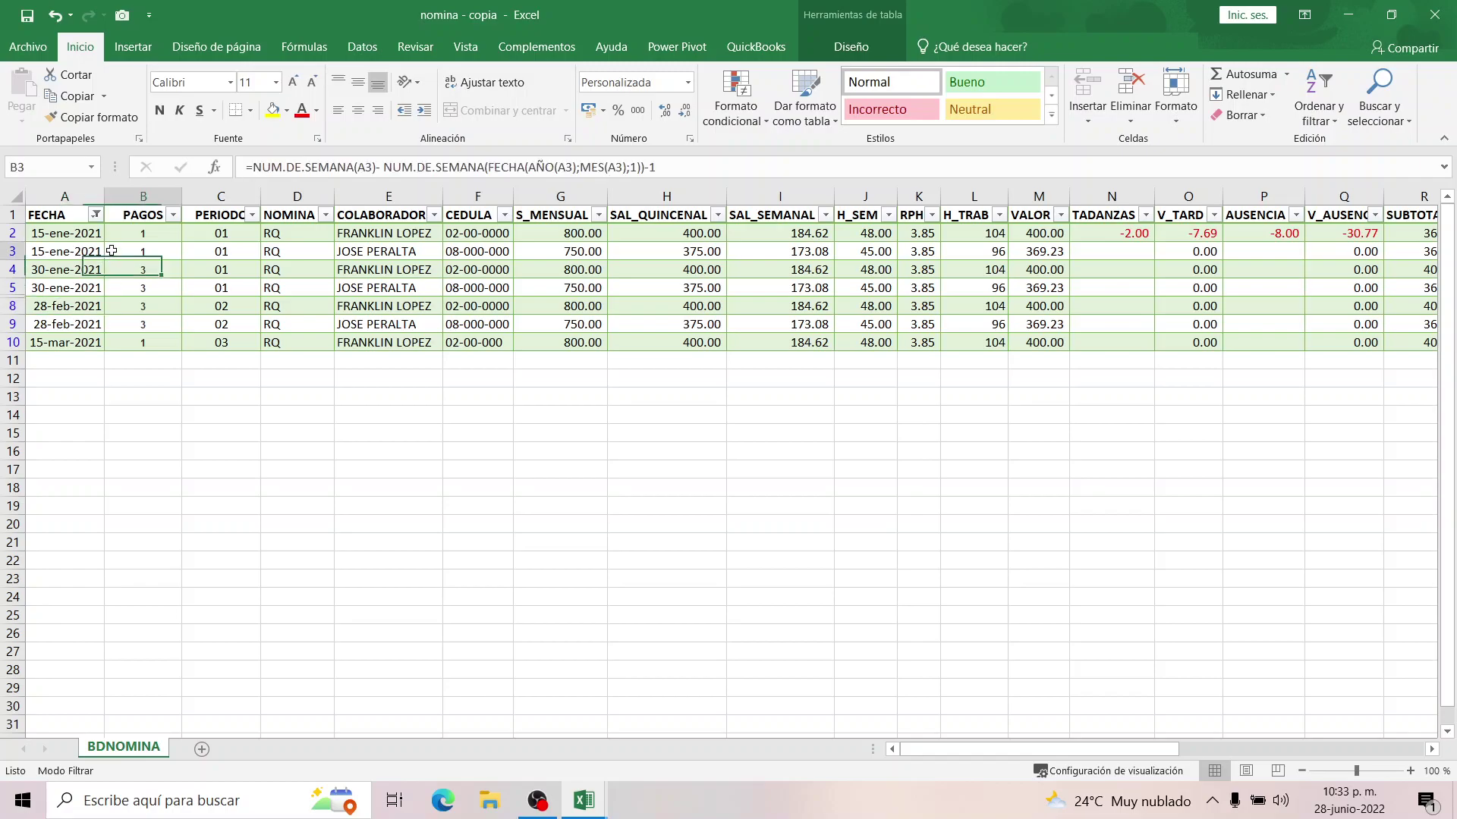
{"action": "left_click", "coordinate": [58, 218]}
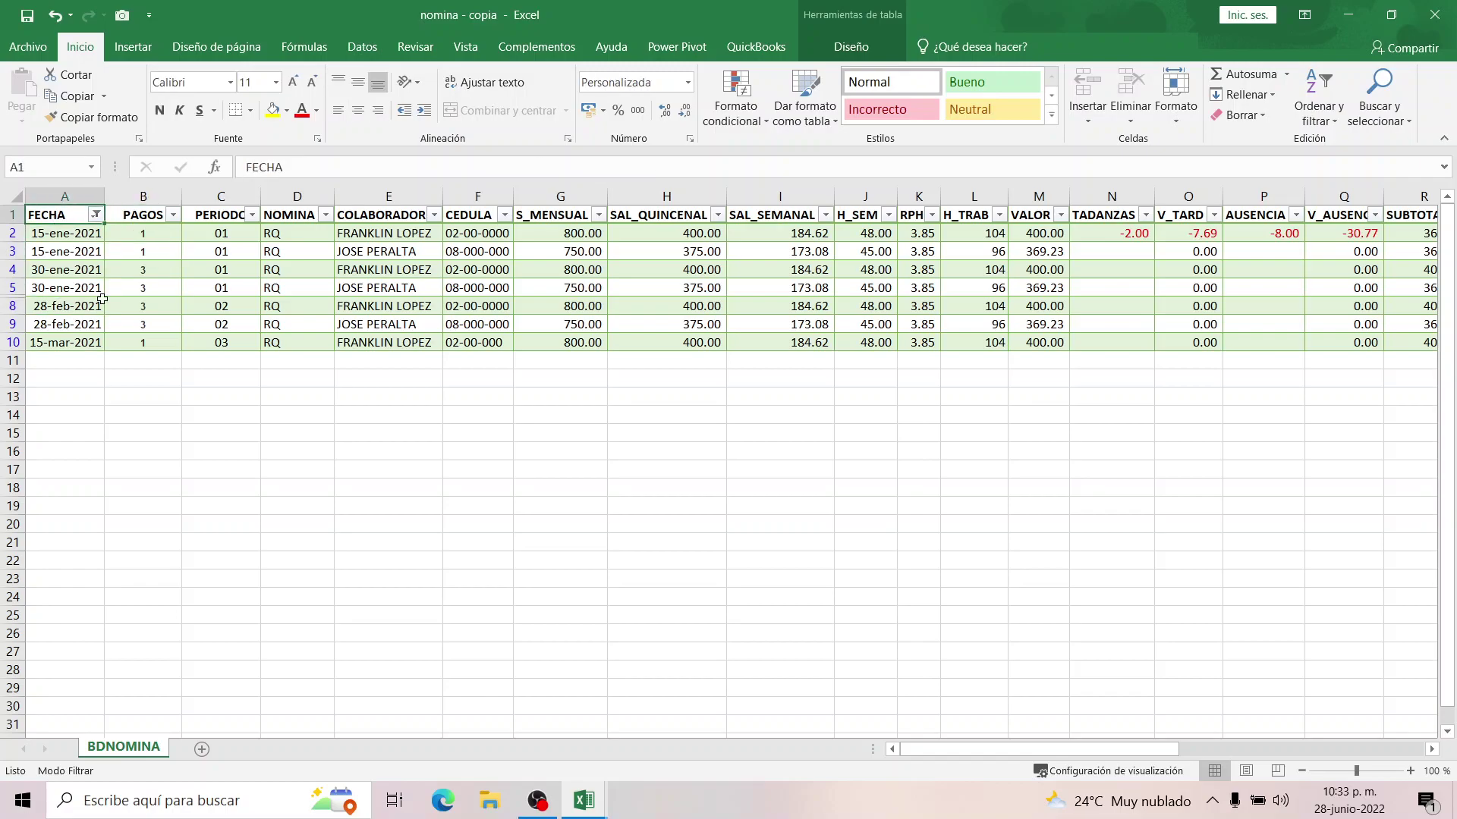
{"action": "left_click", "coordinate": [140, 49]}
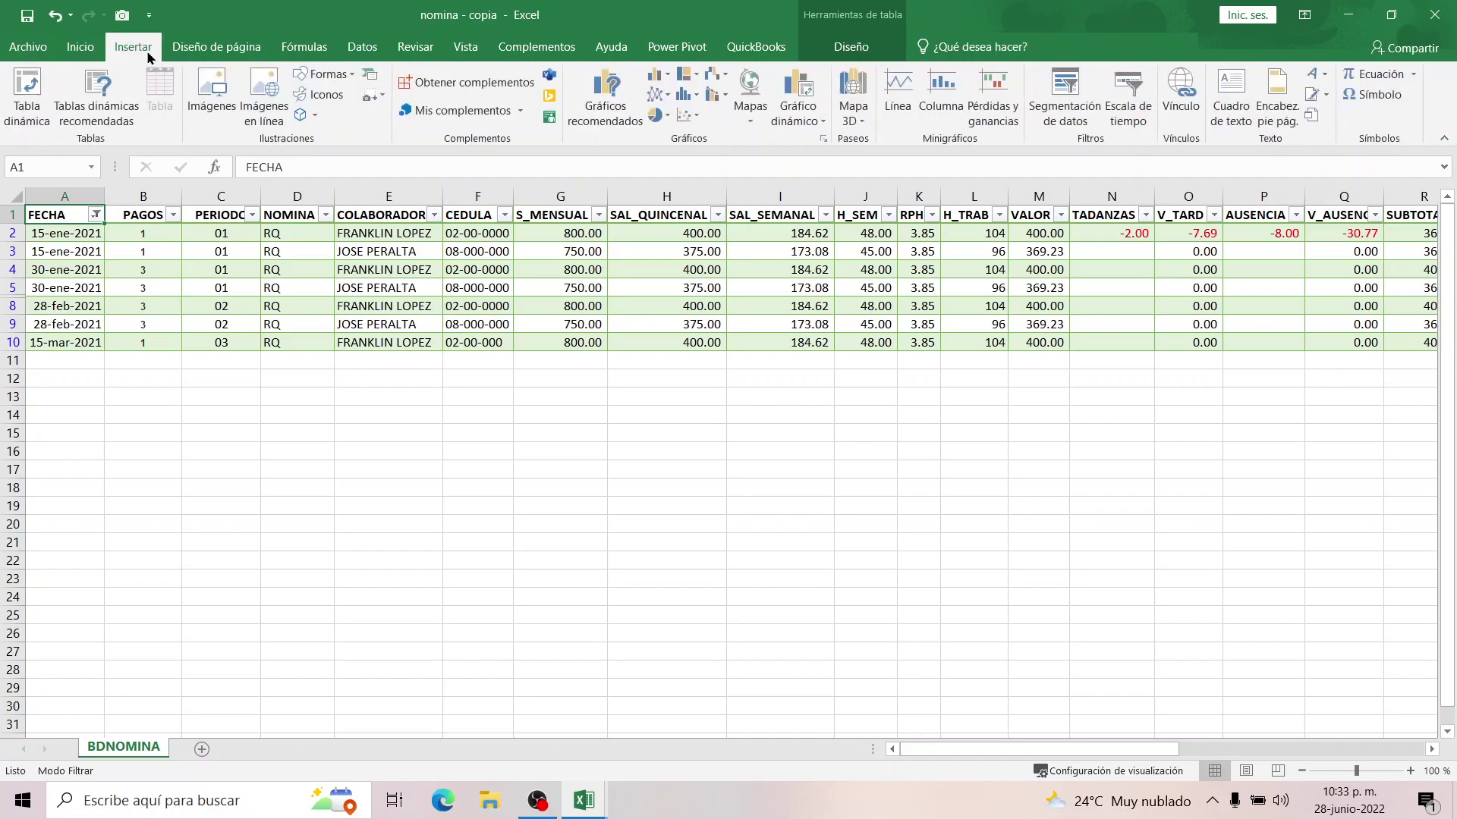
{"action": "left_click", "coordinate": [179, 322]}
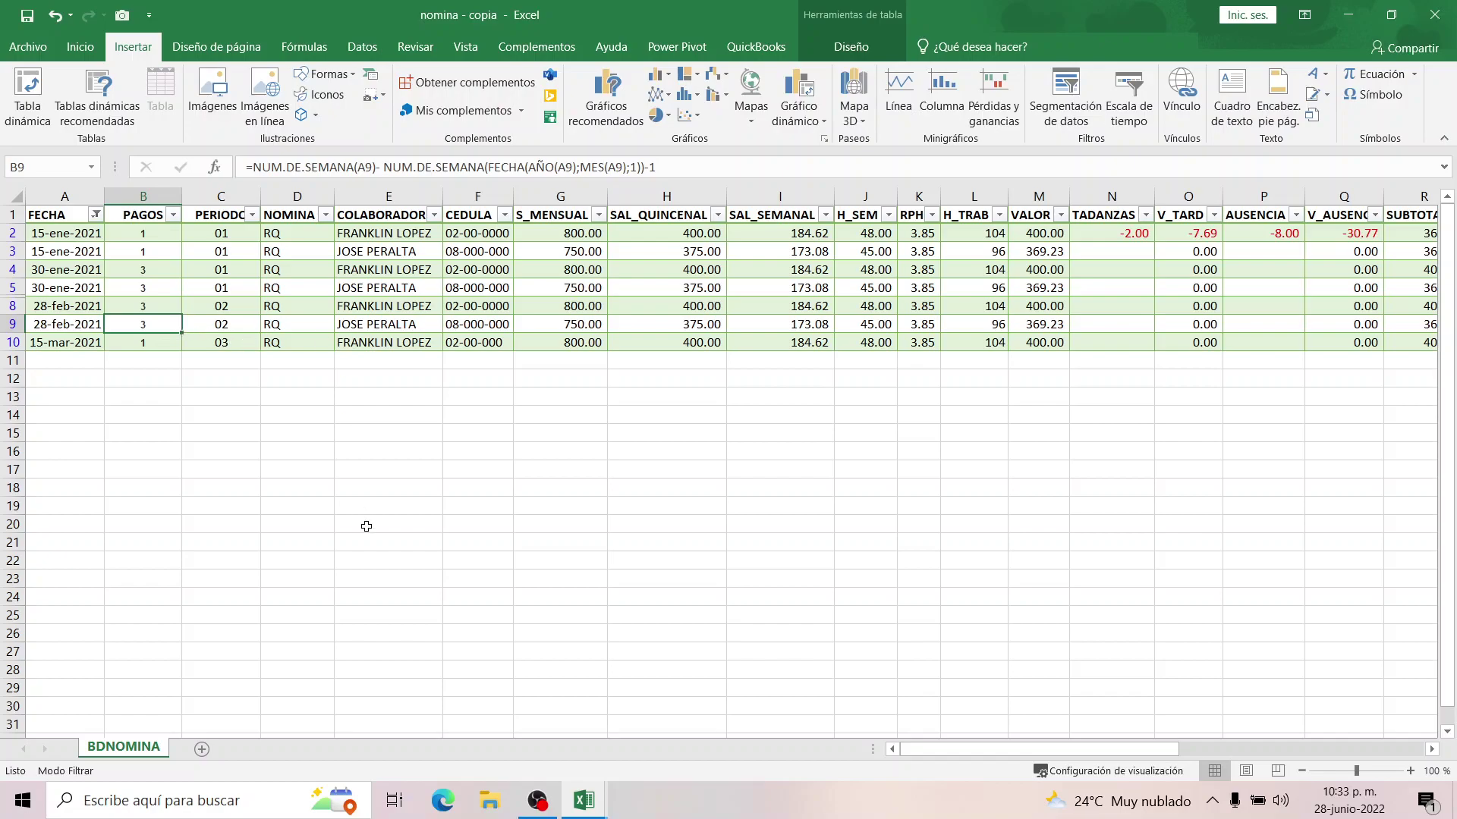
{"action": "left_click", "coordinate": [85, 238]}
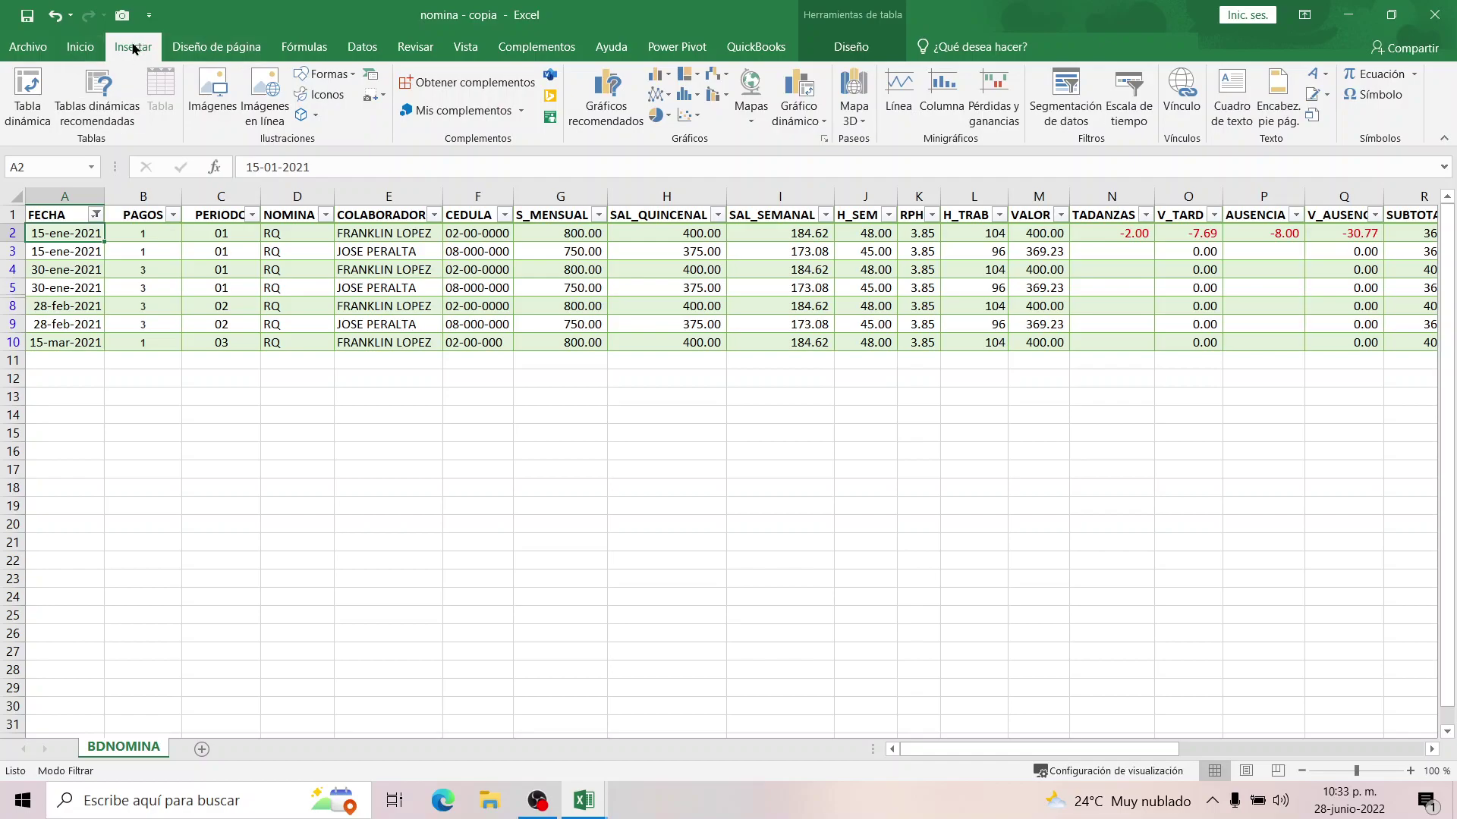
Insert a PivotTable of the BDNOMINA table on new sheet Hoja1 with FECHA as report filter.
{"action": "left_click", "coordinate": [35, 88]}
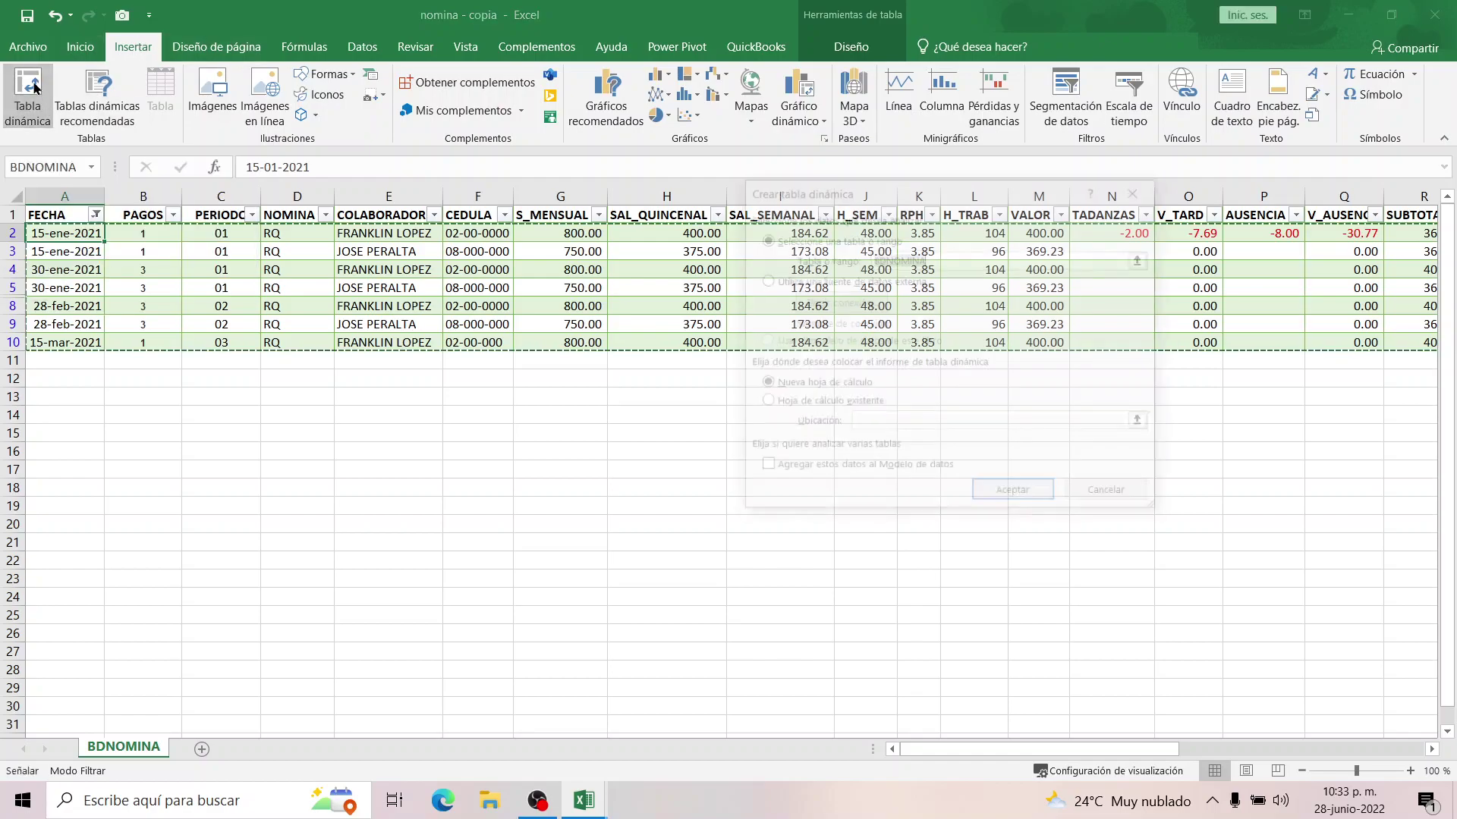
{"action": "left_click", "coordinate": [798, 241]}
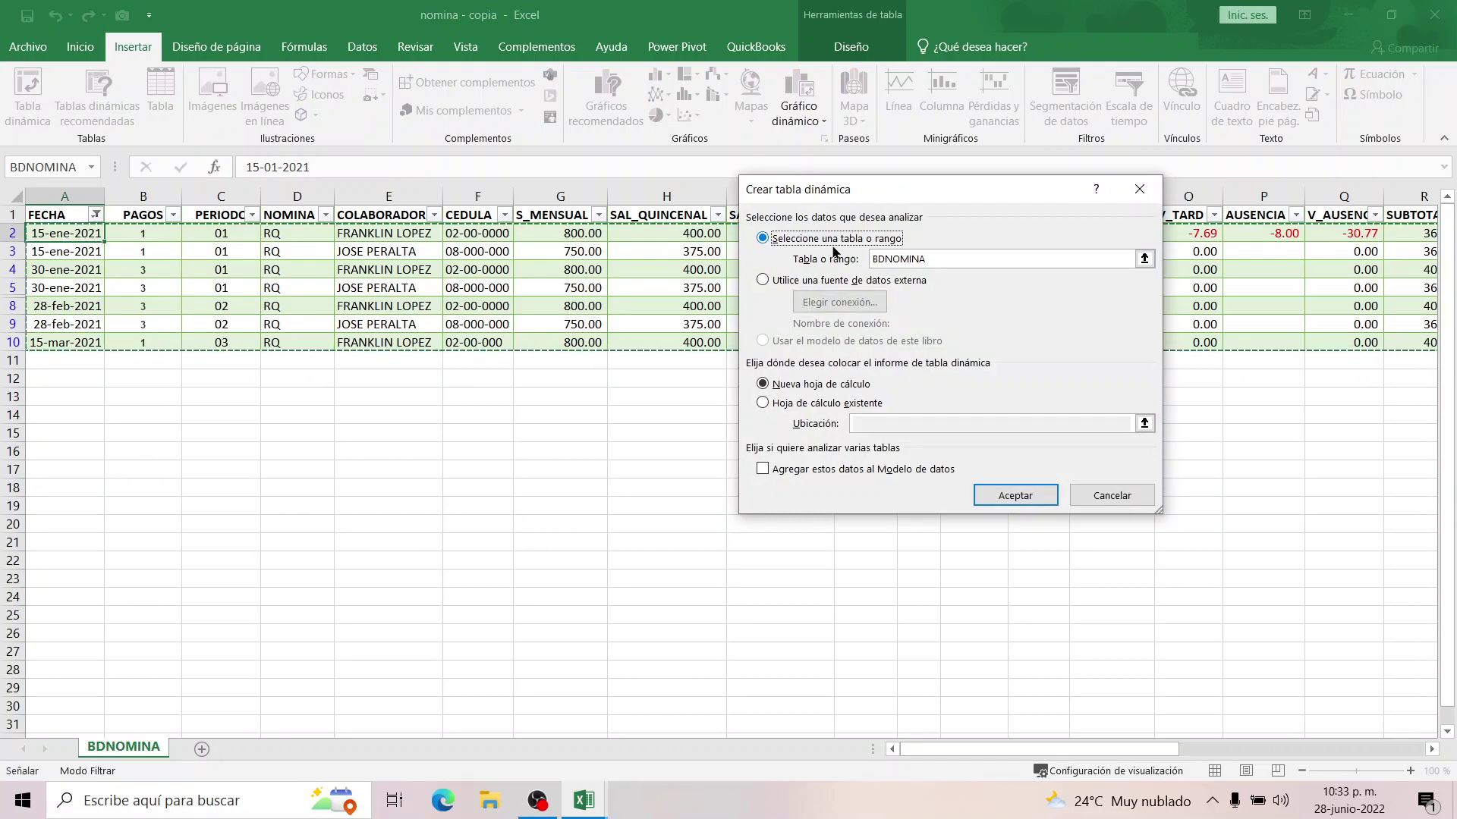
{"action": "left_click", "coordinate": [808, 386]}
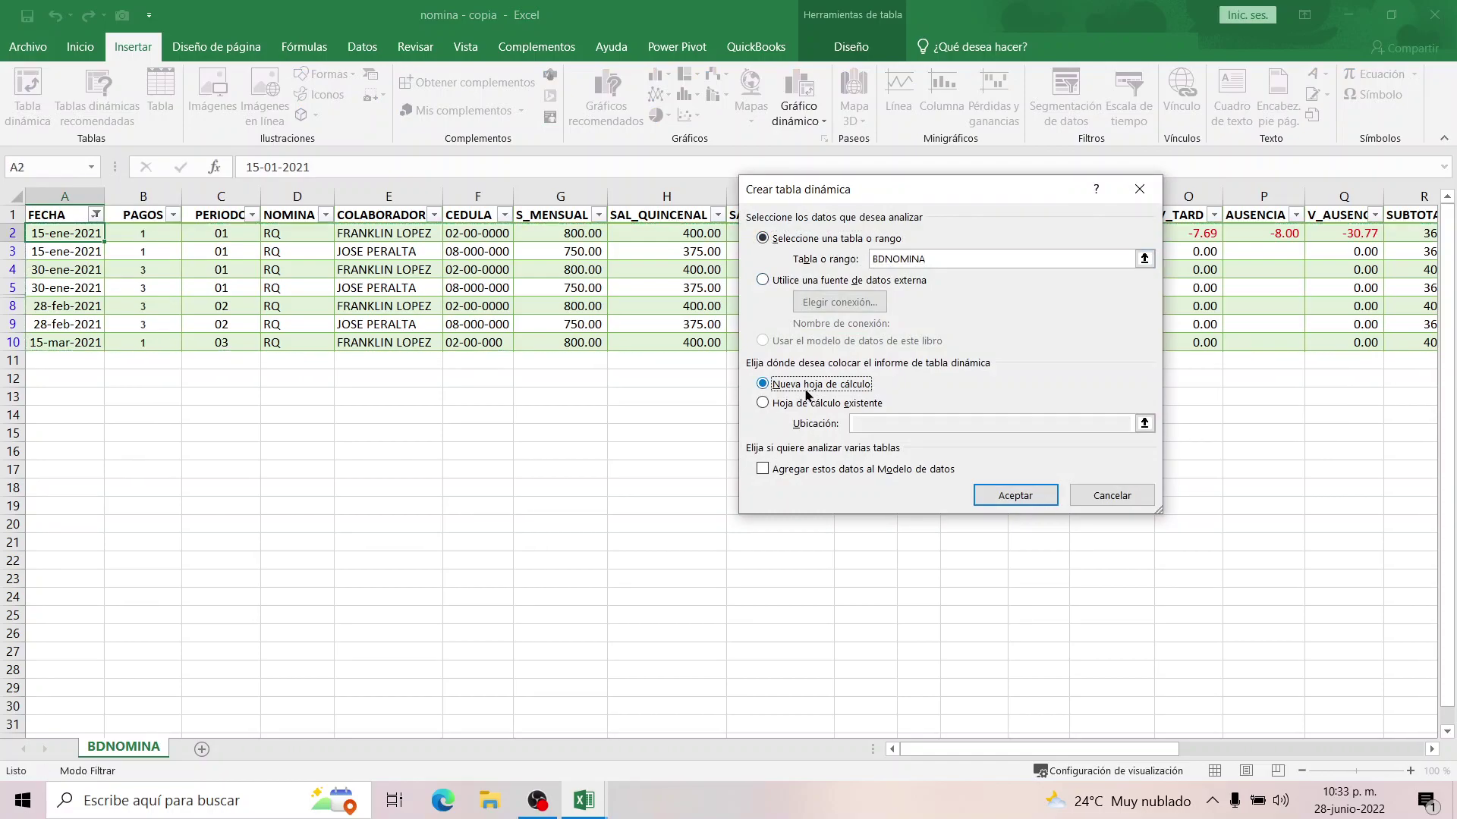
{"action": "left_click", "coordinate": [1015, 495]}
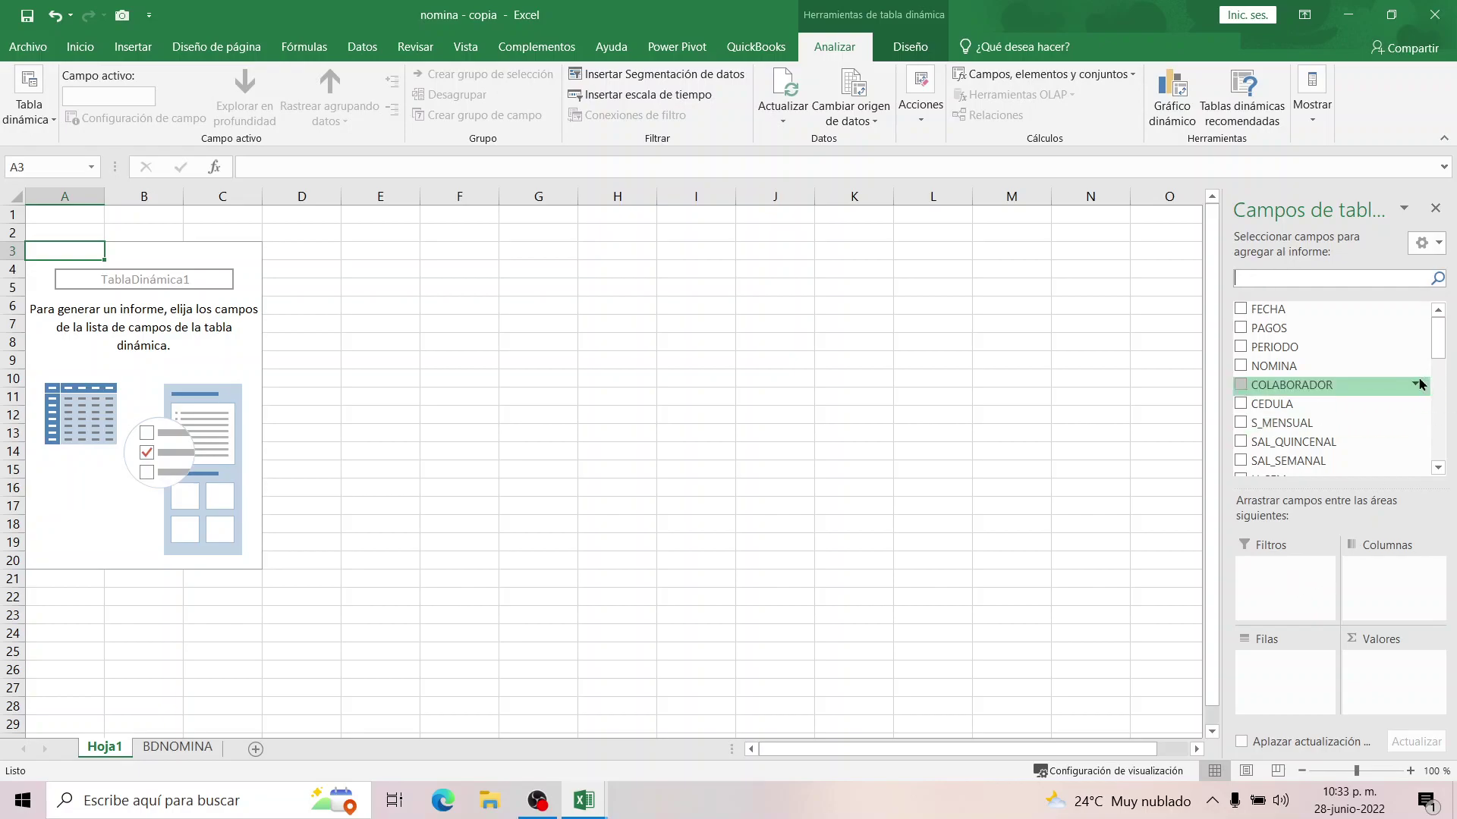
{"action": "left_click_drag", "start_coordinate": [1272, 309], "coordinate": [1279, 582]}
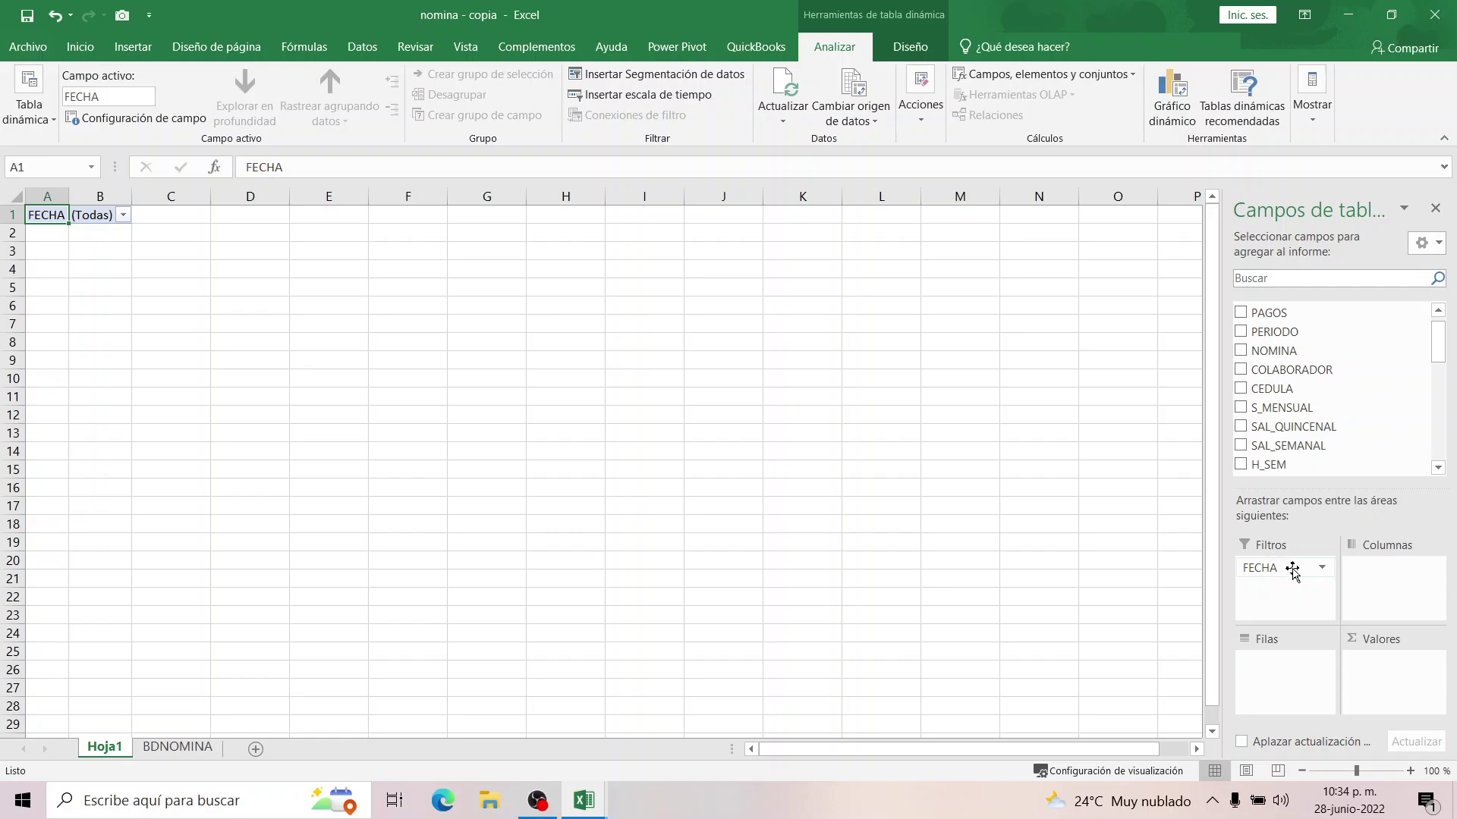
{"action": "left_click", "coordinate": [175, 748]}
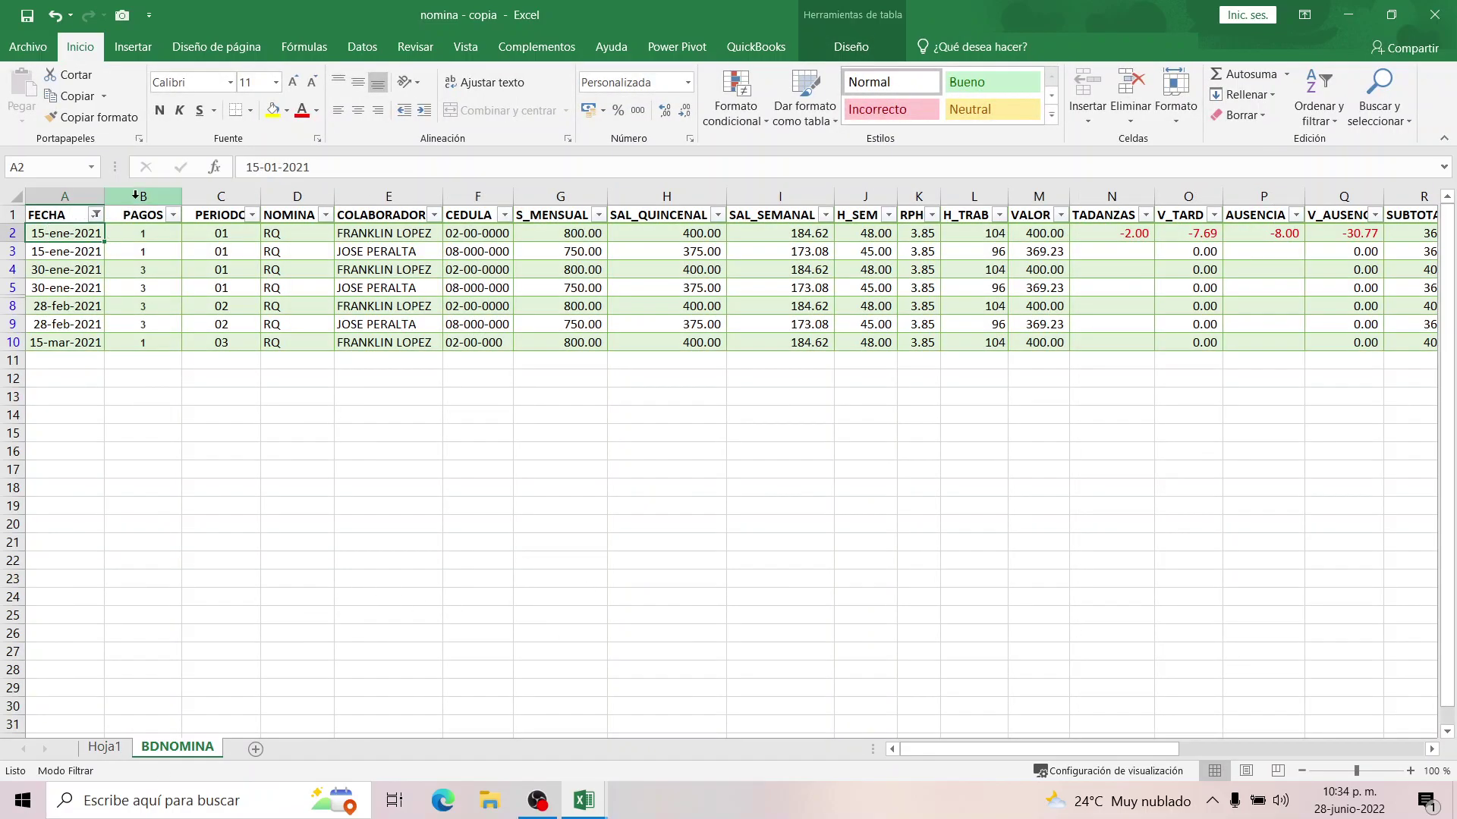
Insert a blank column before PAGOS and title it AÑO.
{"action": "left_click", "coordinate": [135, 195]}
{"action": "right_click", "coordinate": [136, 198]}
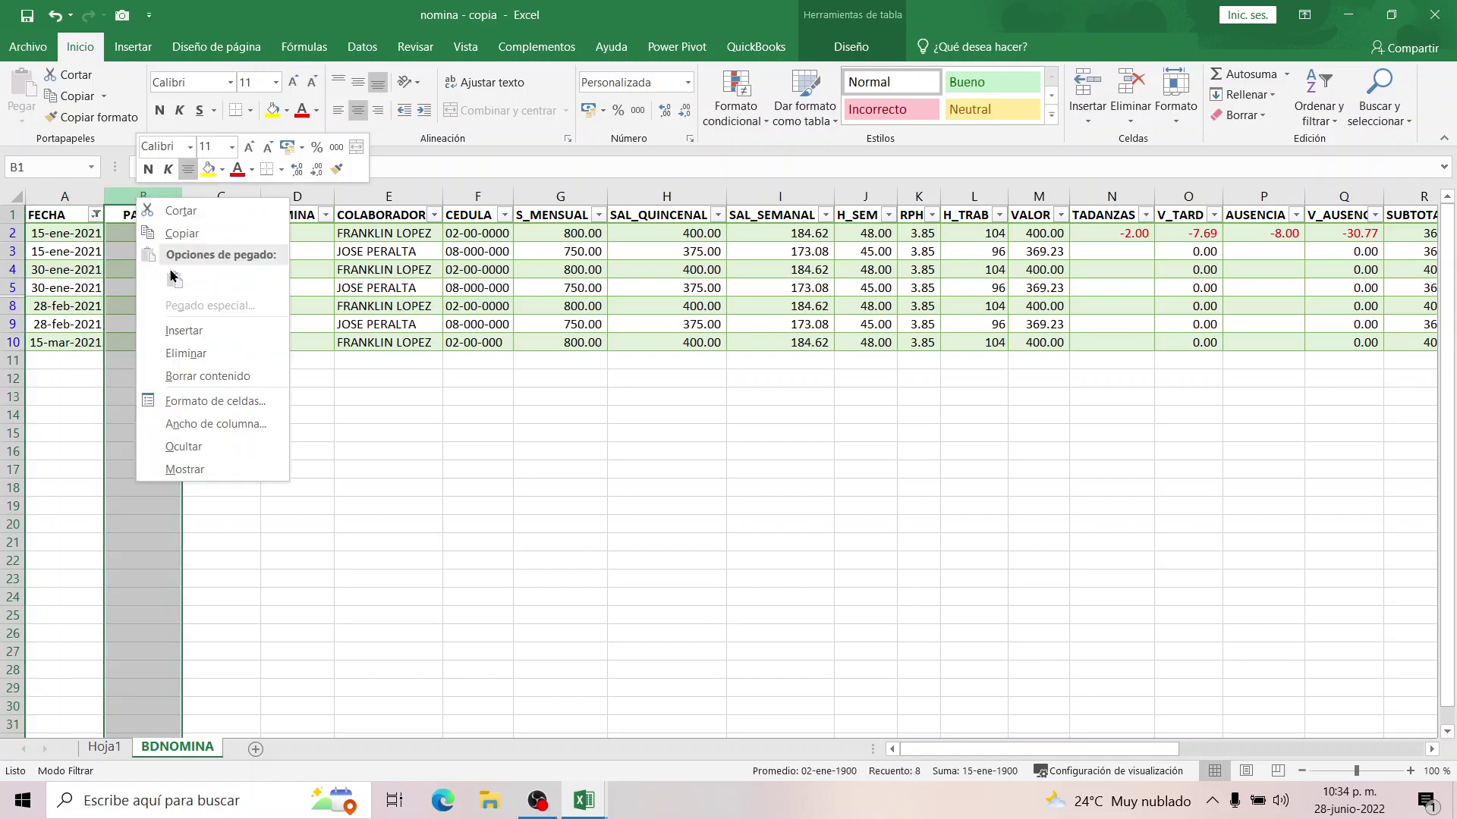
{"action": "left_click", "coordinate": [182, 330]}
{"action": "left_click", "coordinate": [139, 218]}
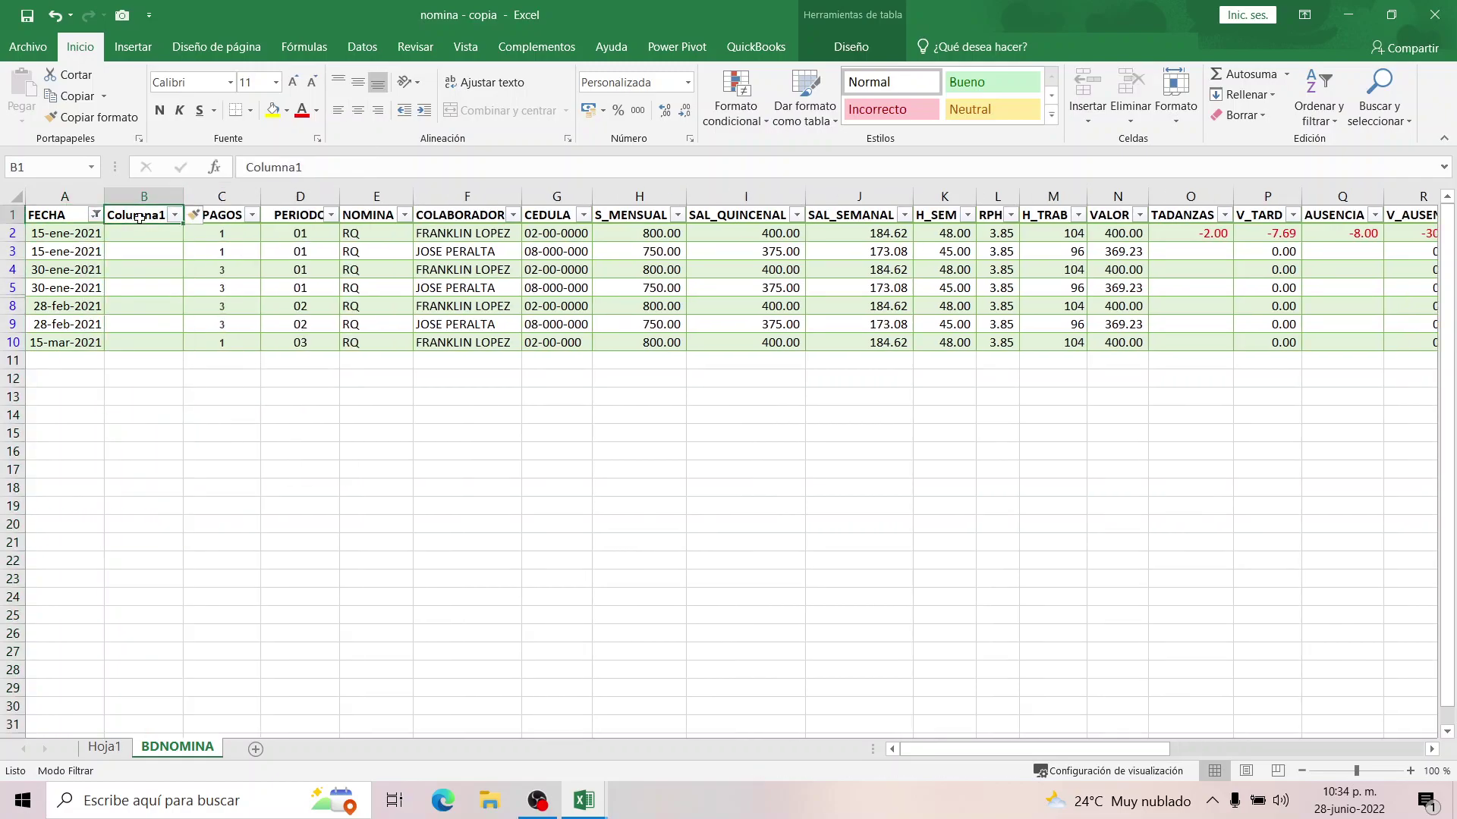
{"action": "type", "text": "año"}
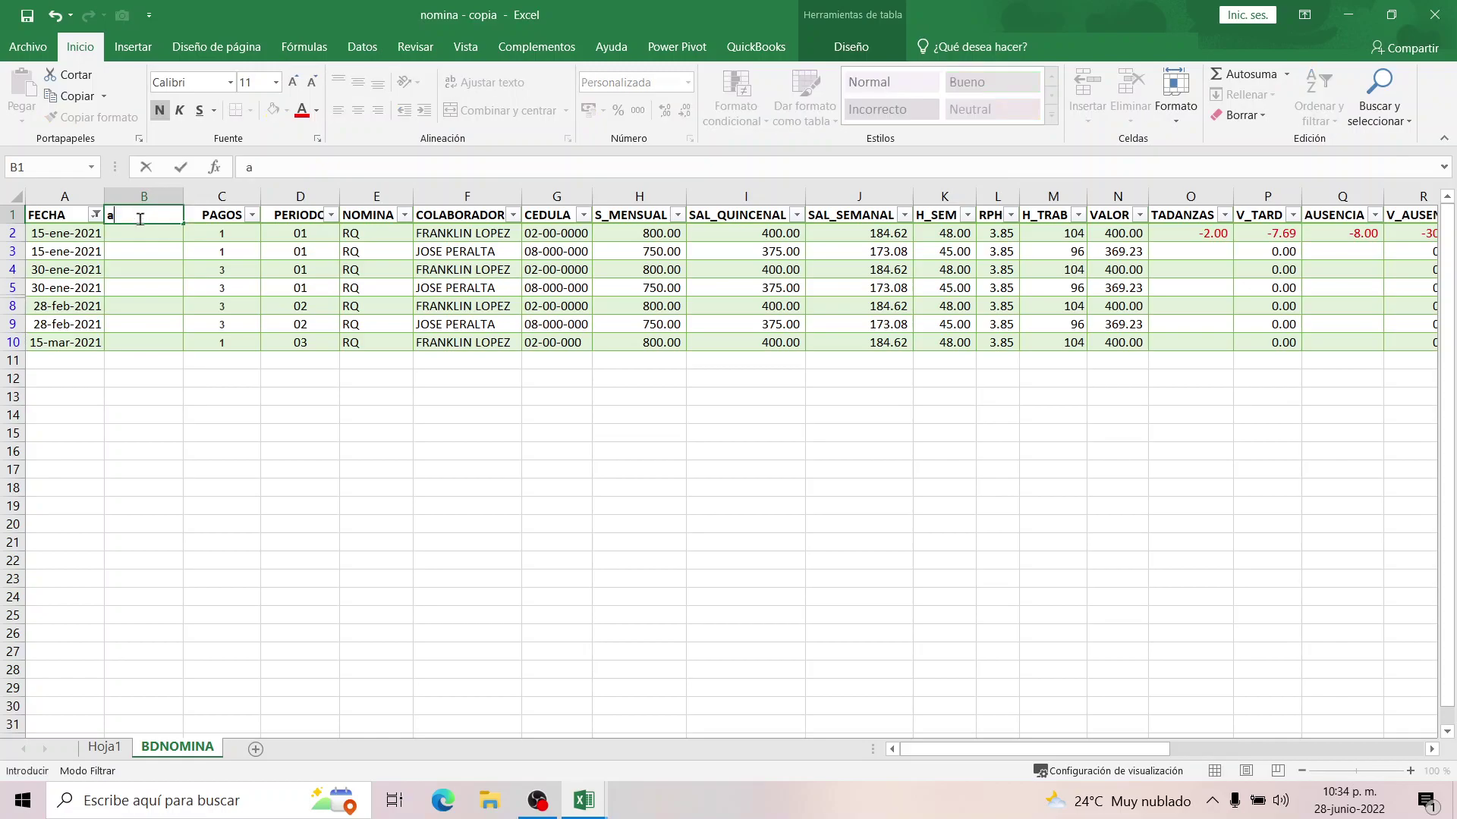
{"action": "key", "text": "BackSpace"}
{"action": "key", "text": "BackSpace"}
{"action": "key", "text": "BackSpace"}
{"action": "type", "text": "AÑO"}
{"action": "key", "text": "Return"}
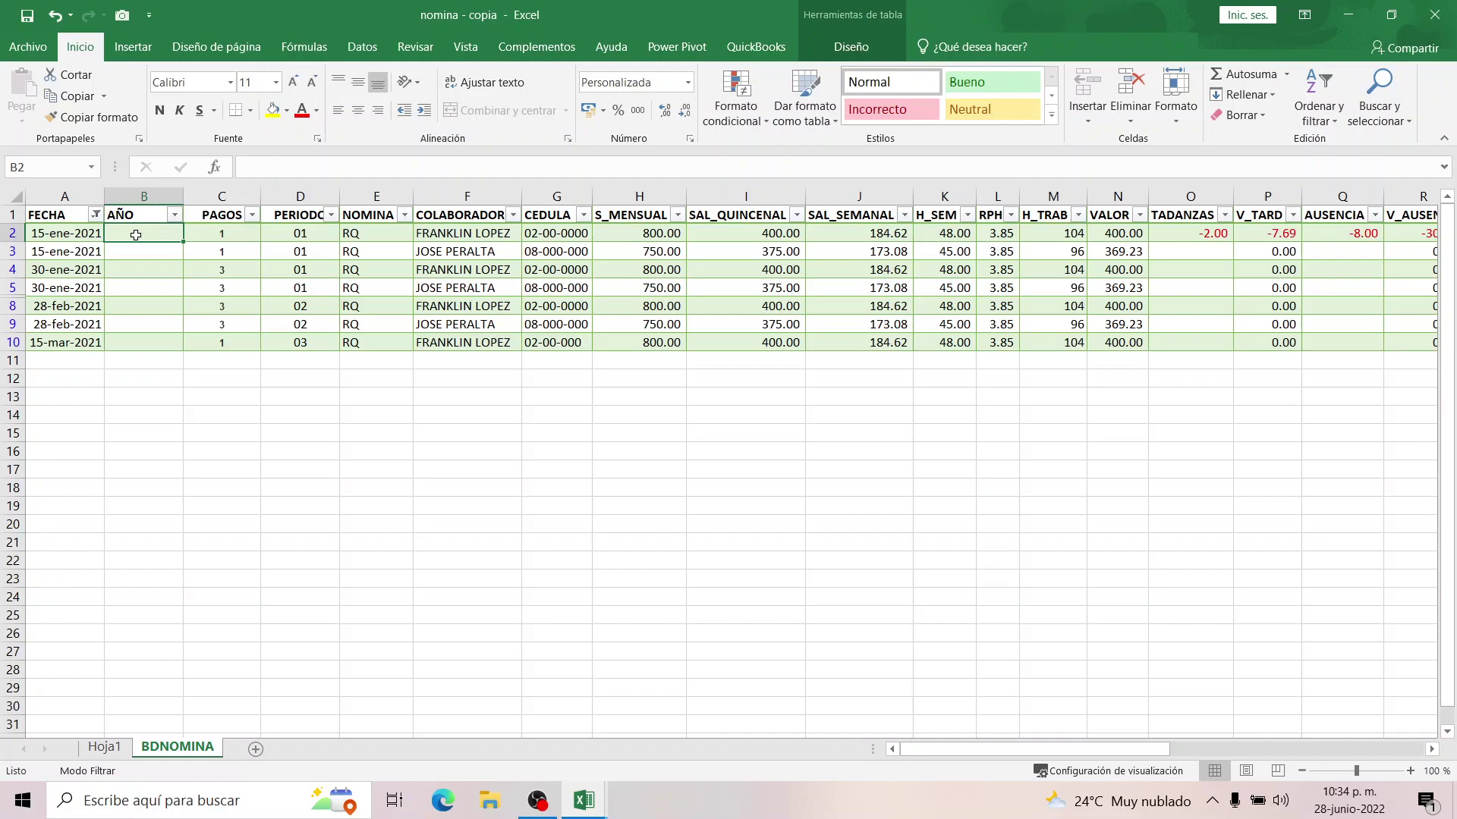
Insert a new column C titled MES, then start a =TEXTO( formula in B2.
{"action": "left_click", "coordinate": [65, 233]}
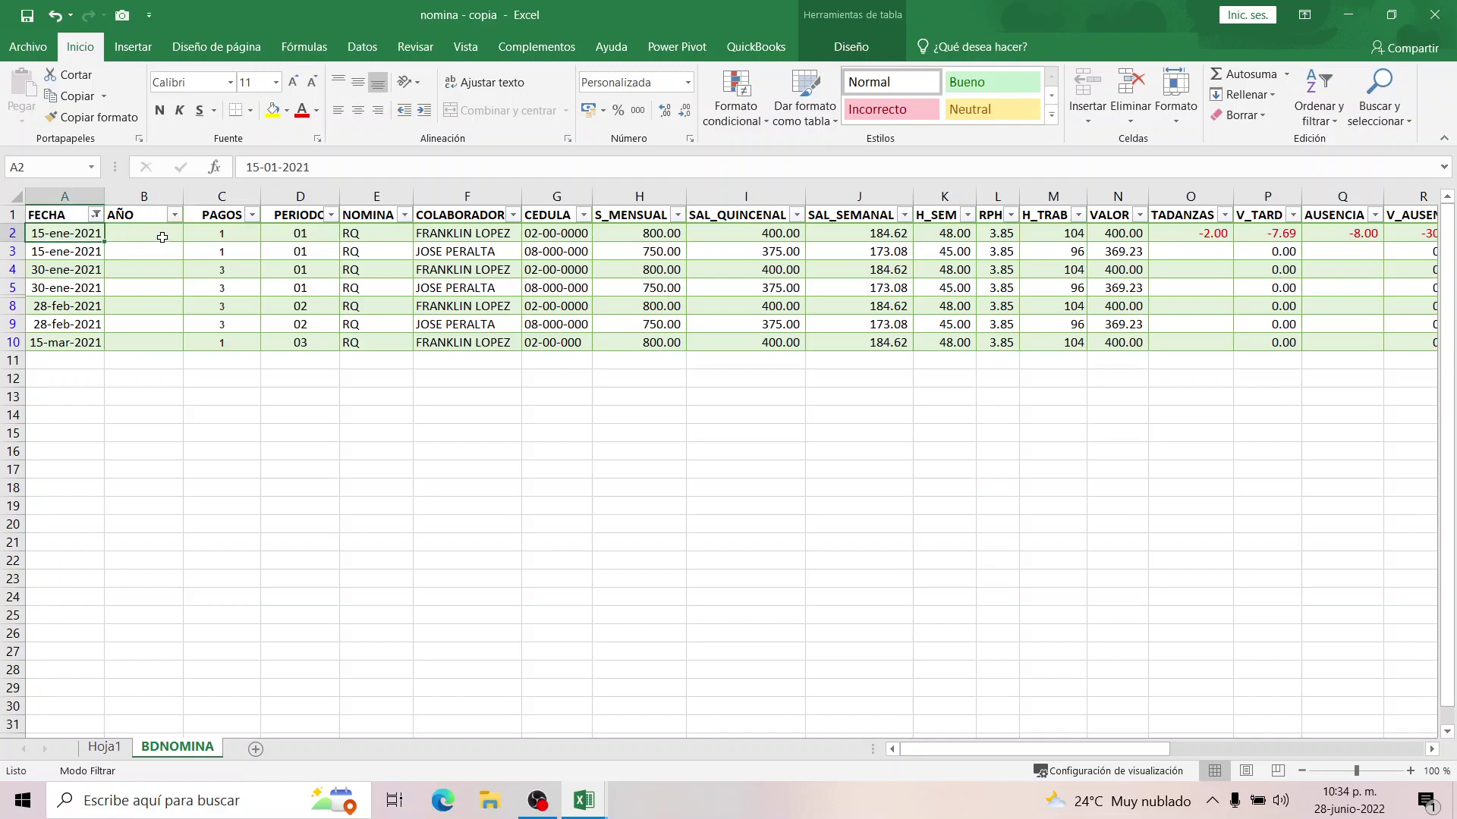
{"action": "left_click", "coordinate": [212, 198]}
{"action": "right_click", "coordinate": [215, 201]}
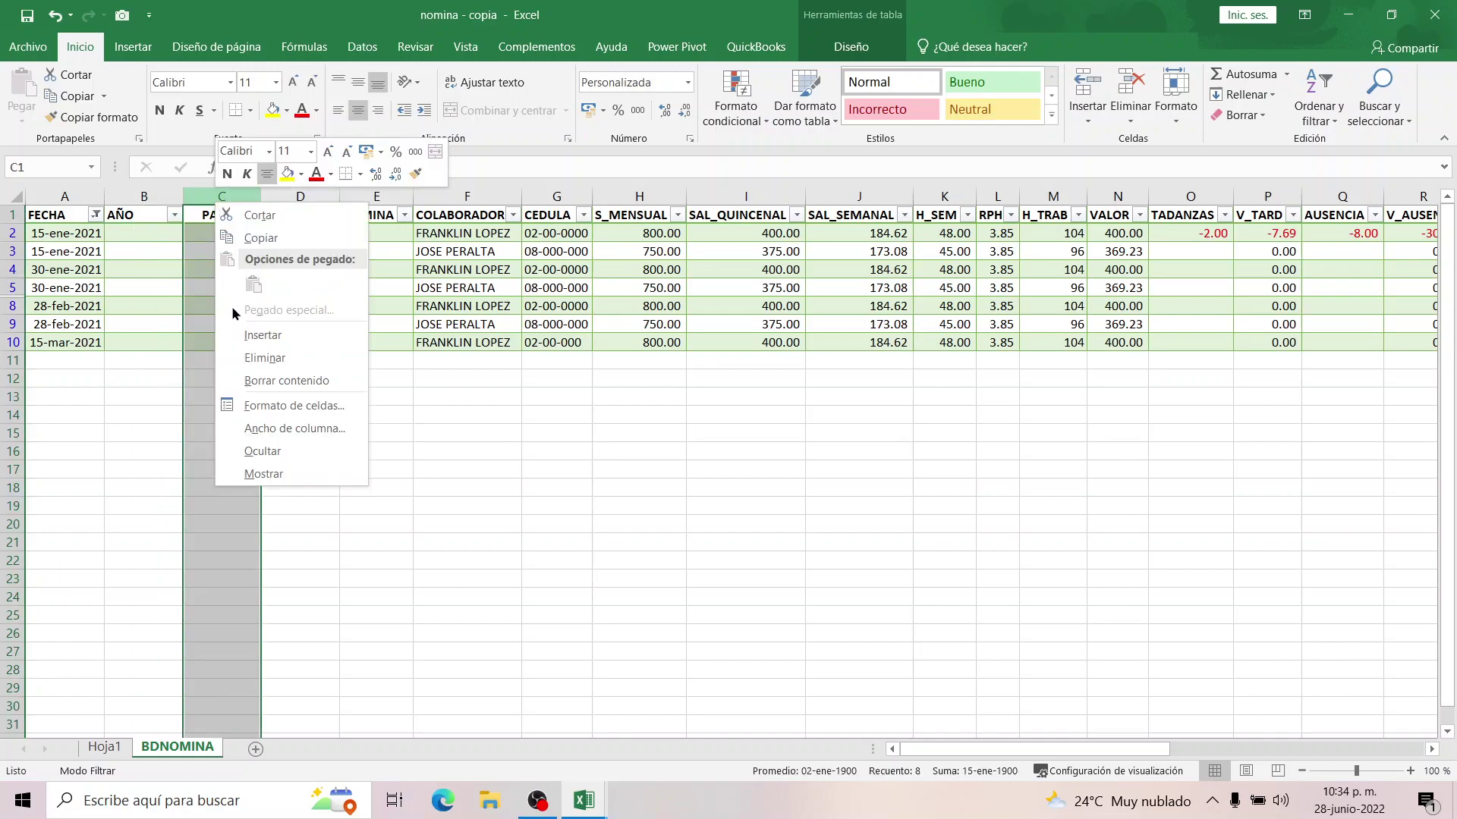
{"action": "left_click", "coordinate": [242, 334]}
{"action": "left_click", "coordinate": [202, 251]}
{"action": "left_click", "coordinate": [208, 217]}
{"action": "type", "text": "MES"}
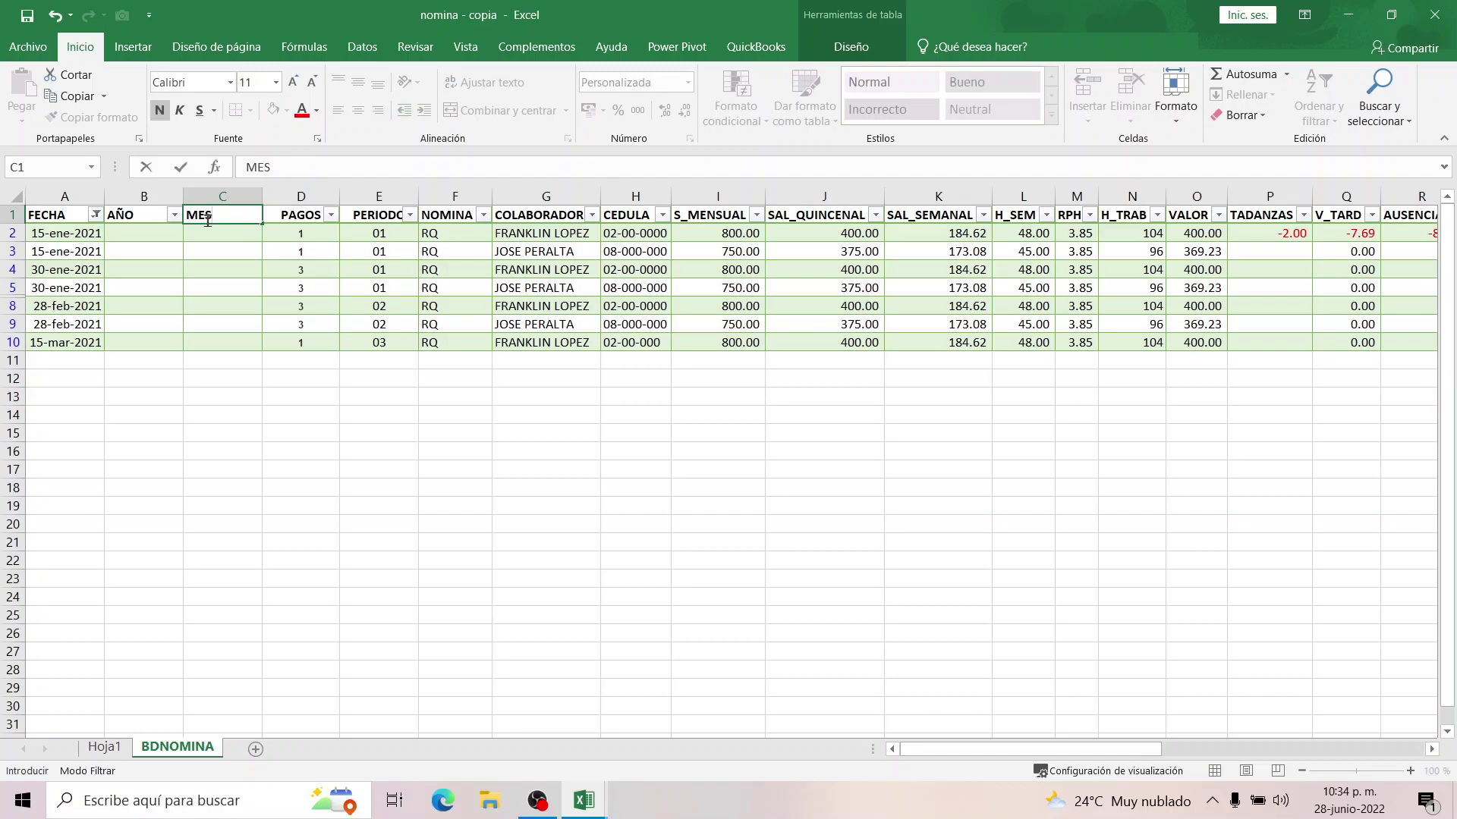
{"action": "key", "text": "Return"}
{"action": "left_click", "coordinate": [162, 229]}
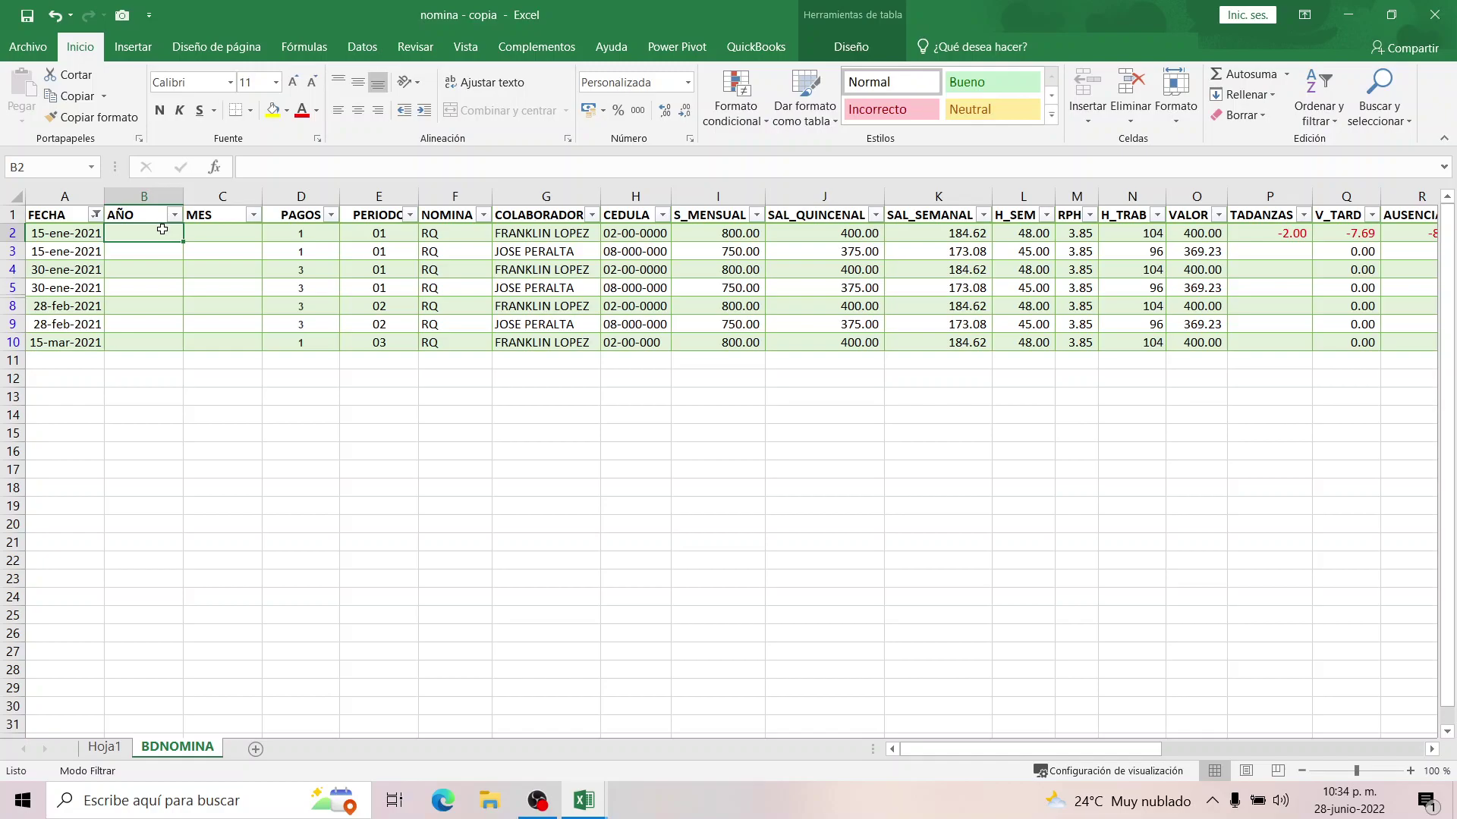
{"action": "type", "text": "=TEXTO("}
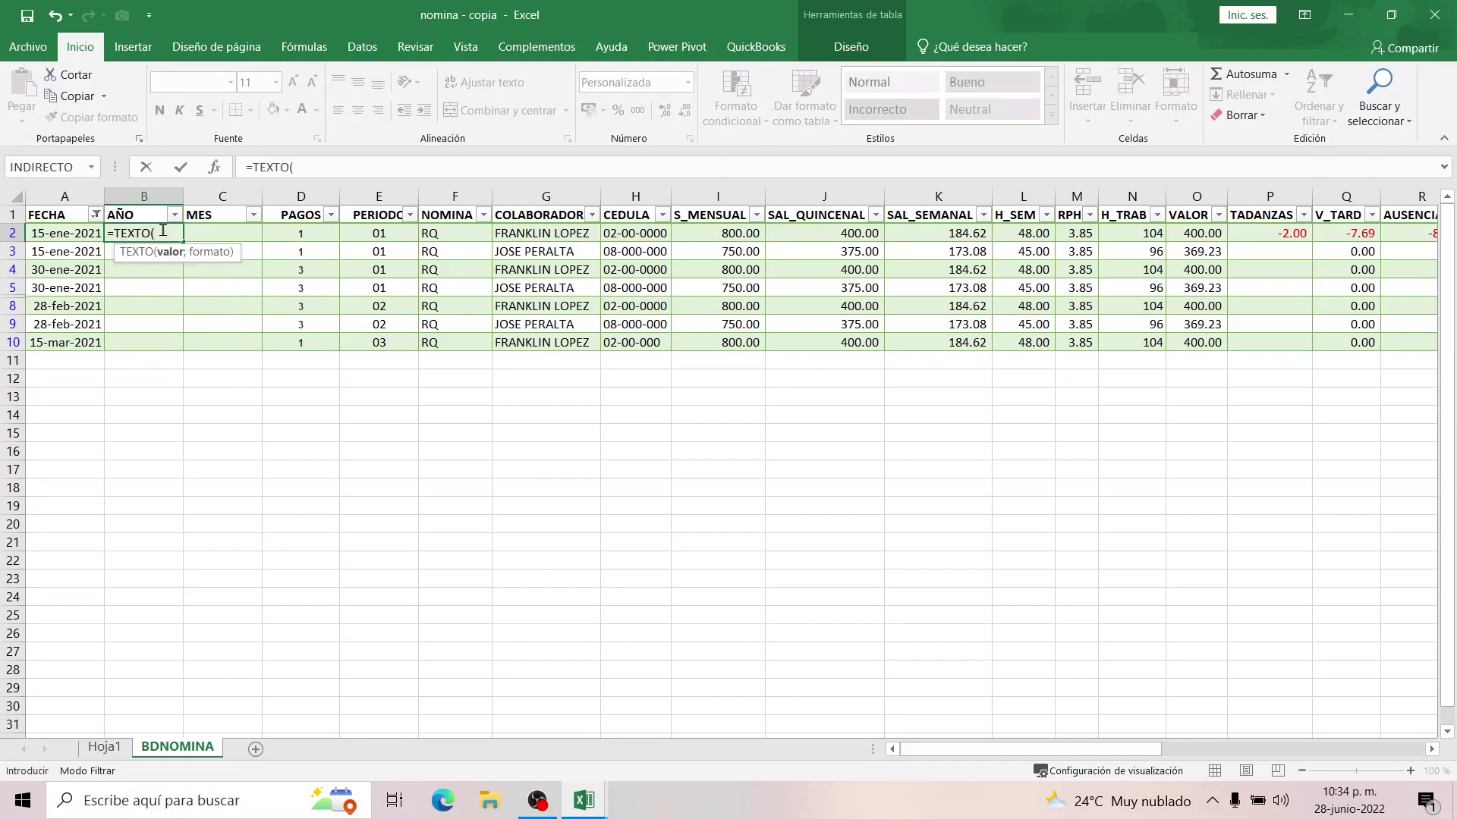
{"action": "left_click", "coordinate": [53, 229]}
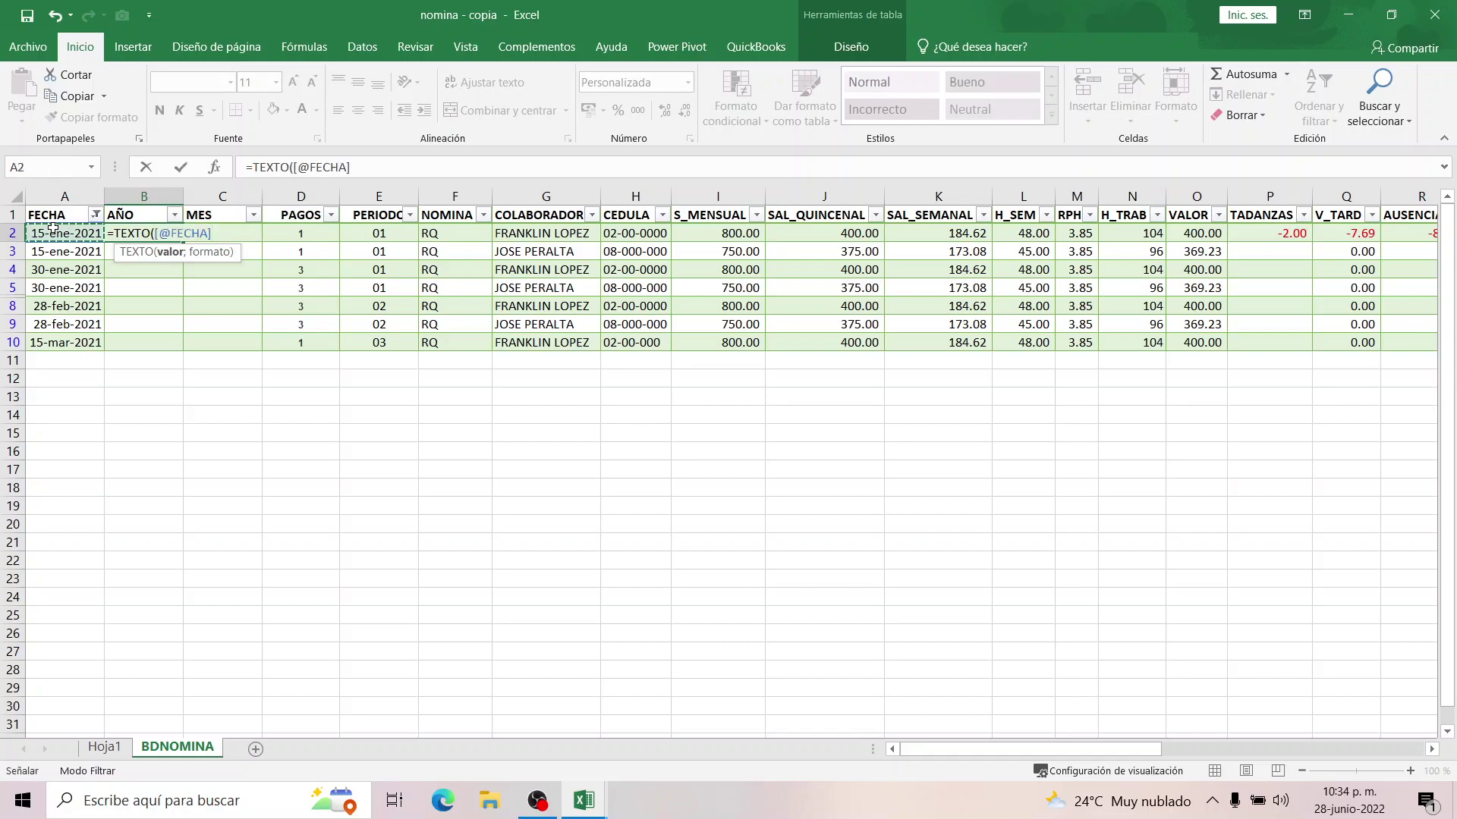
{"action": "type", "text": ";"}
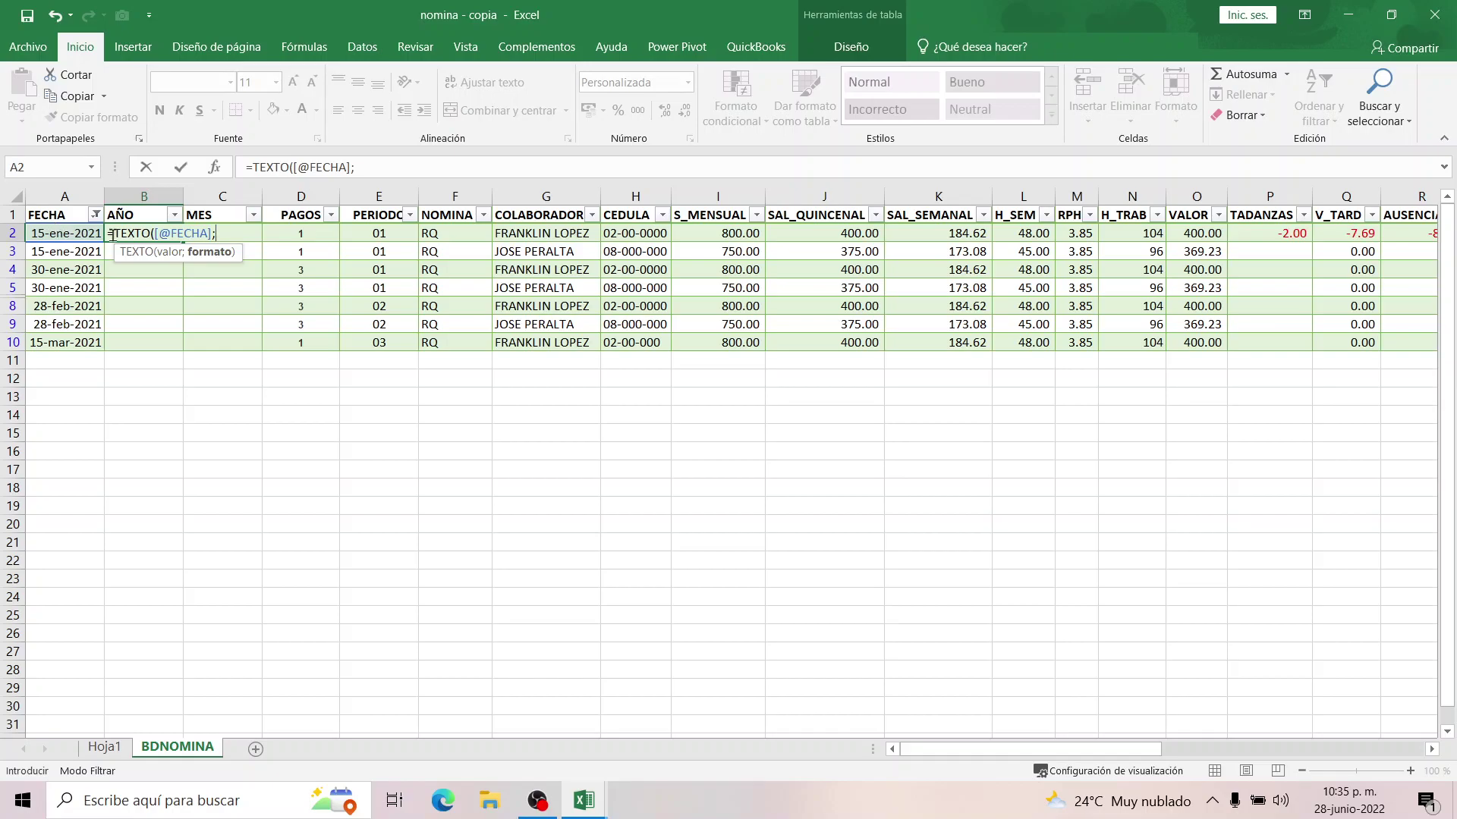
{"action": "type", "text": "\""}
{"action": "type", "text": "AAAA\")"}
{"action": "key", "text": "Return"}
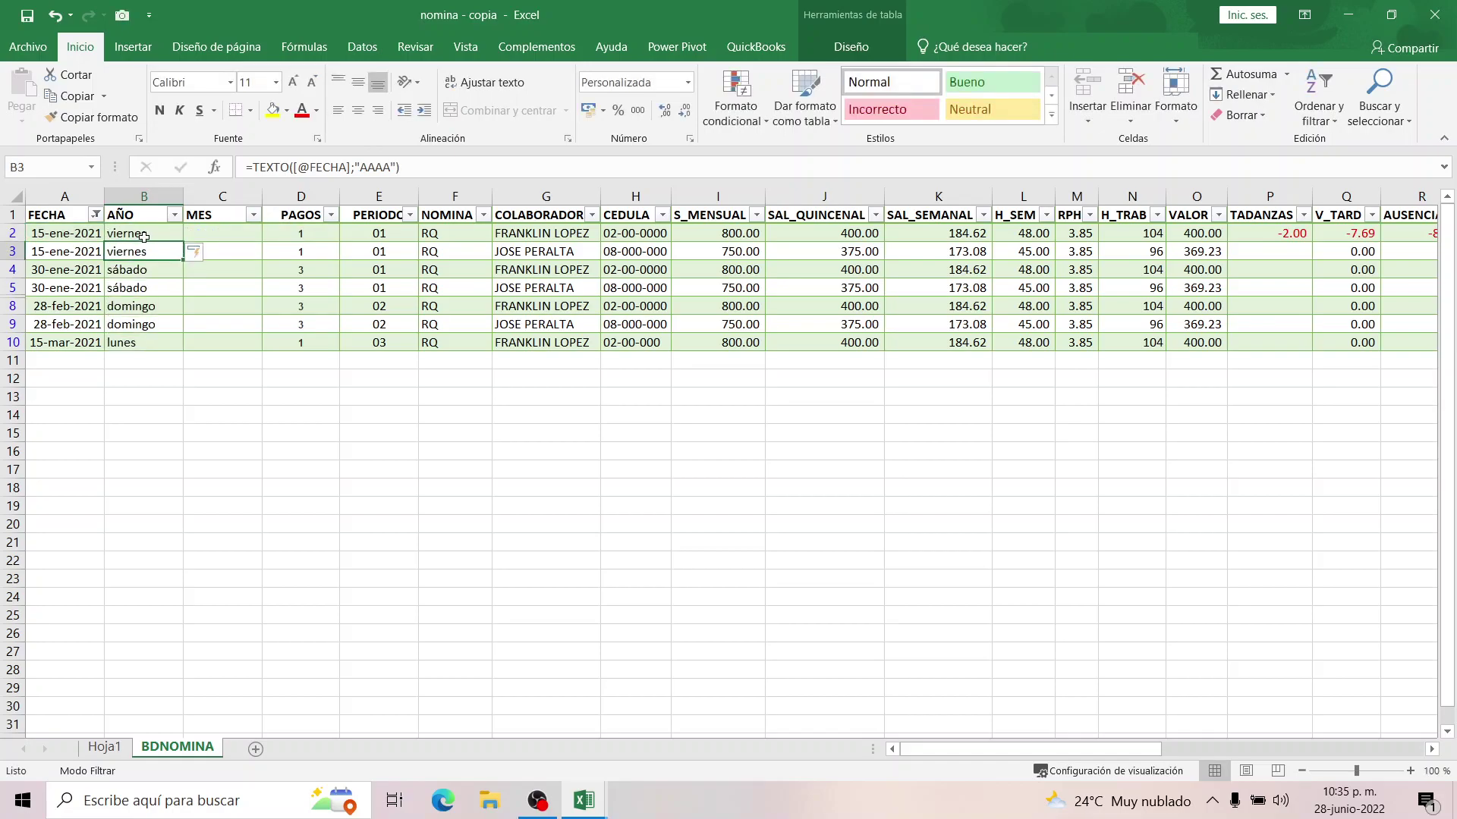
Correct the format code to "YYYY" so AÑO shows 2021, then save the workbook.
{"action": "left_click", "coordinate": [144, 236]}
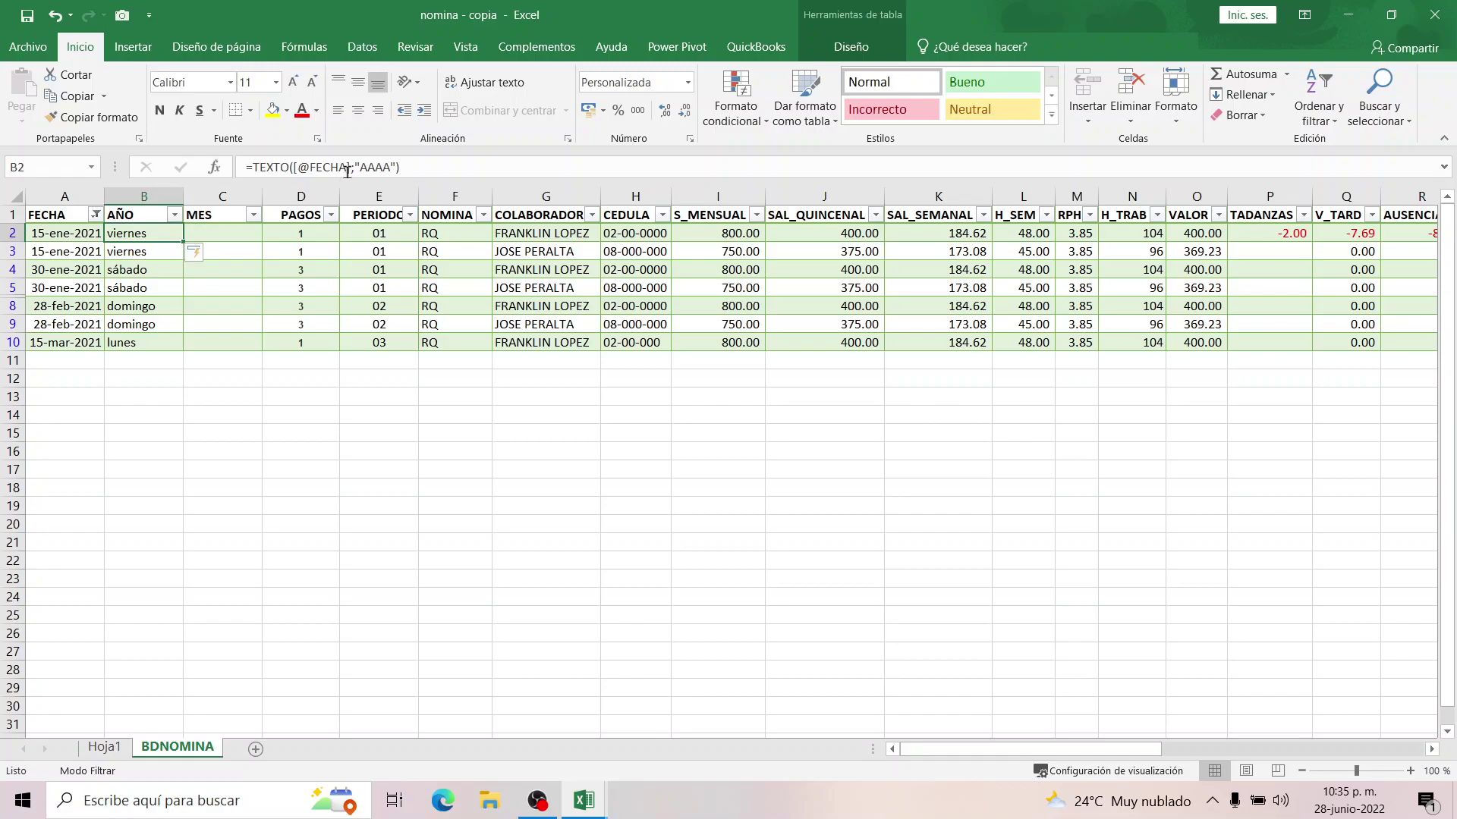
{"action": "left_click", "coordinate": [388, 167]}
{"action": "key", "text": "BackSpace"}
{"action": "key", "text": "BackSpace"}
{"action": "key", "text": "BackSpace"}
{"action": "key", "text": "BackSpace"}
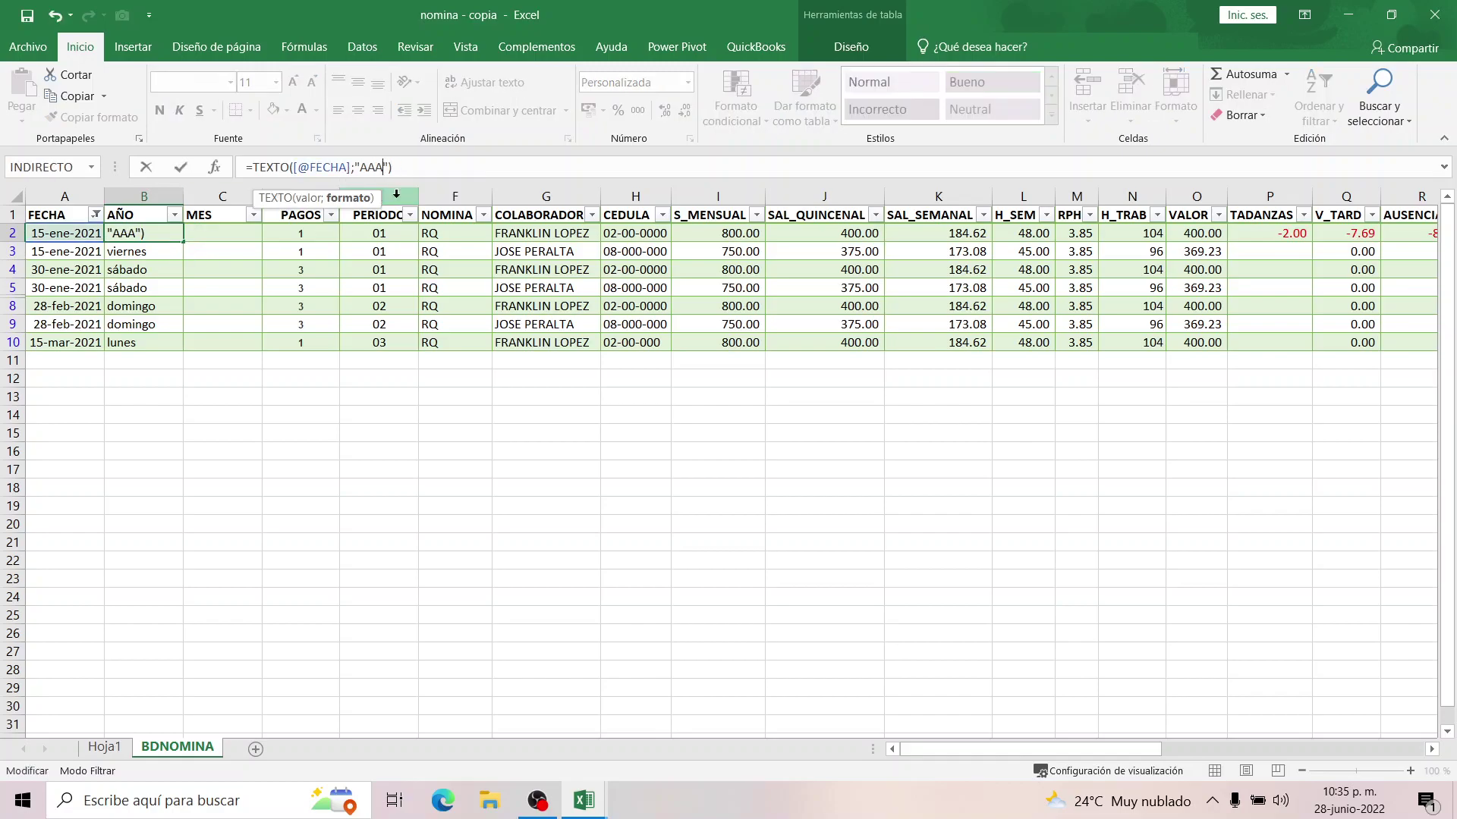
{"action": "type", "text": "YYYY"}
{"action": "key", "text": "Return"}
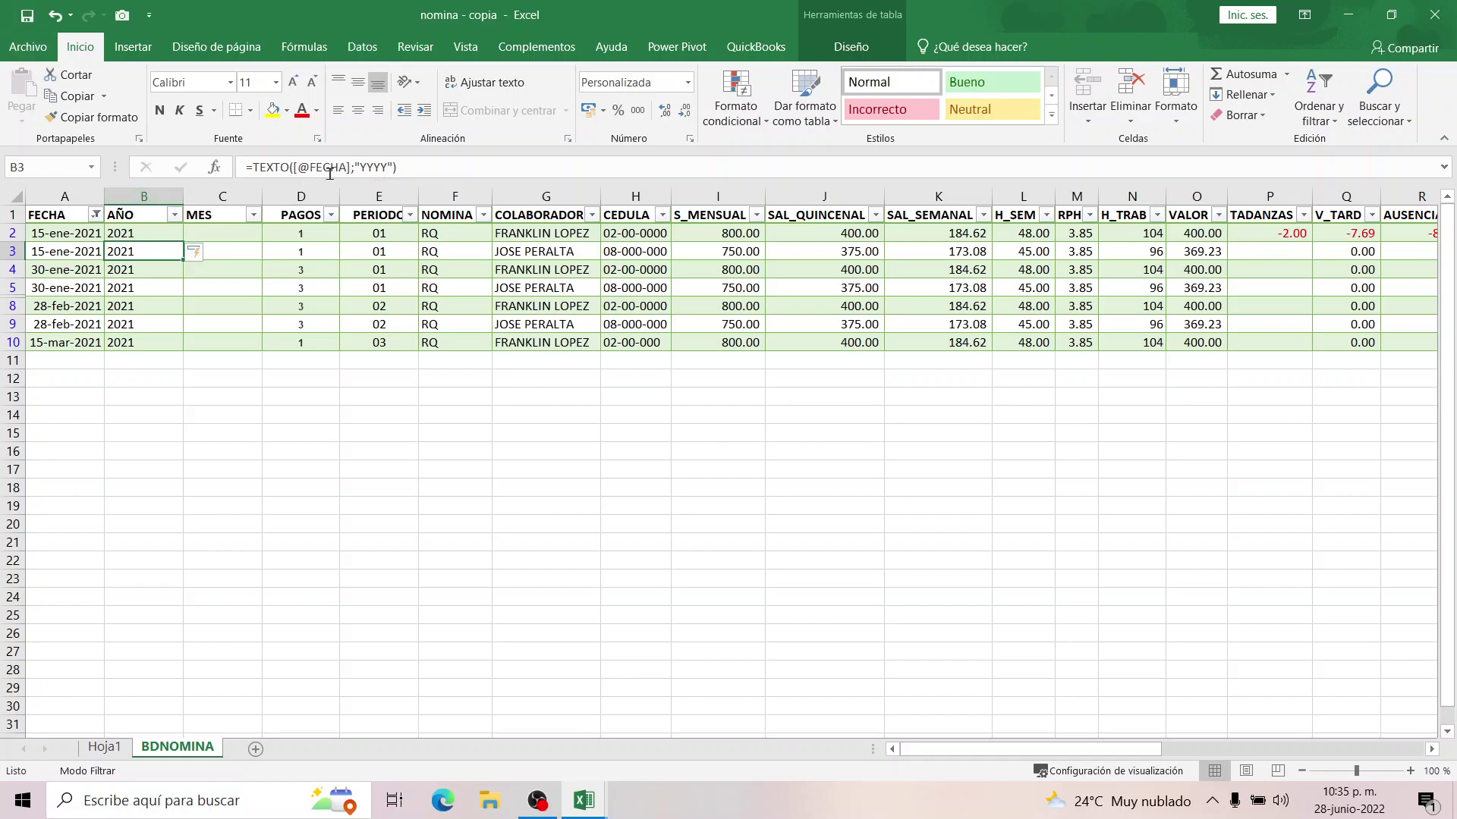
{"action": "left_click", "coordinate": [26, 15]}
{"action": "left_click", "coordinate": [236, 235]}
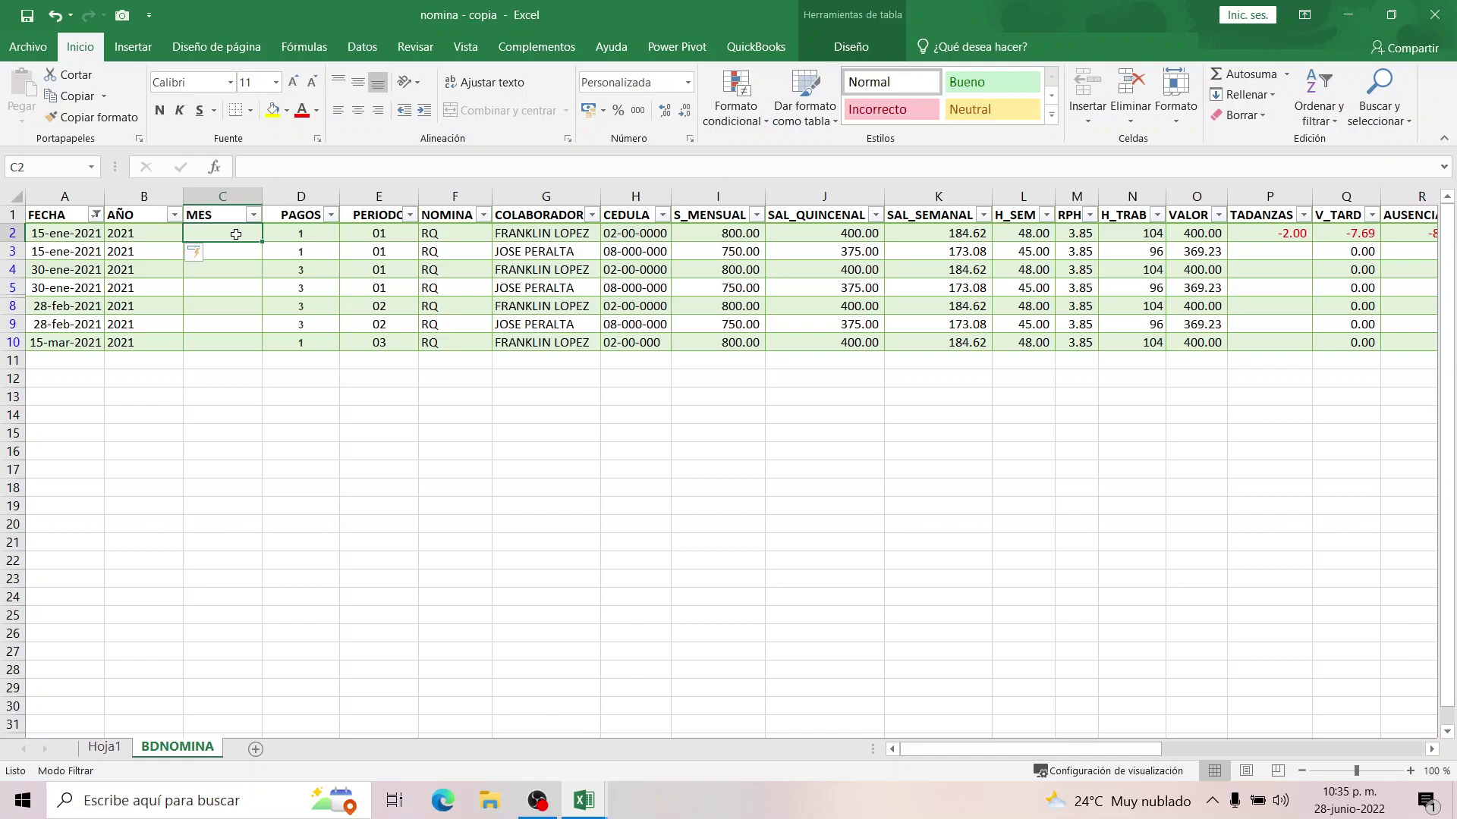
{"action": "left_click", "coordinate": [74, 235]}
{"action": "left_click", "coordinate": [210, 238]}
{"action": "type", "text": "=TEX"}
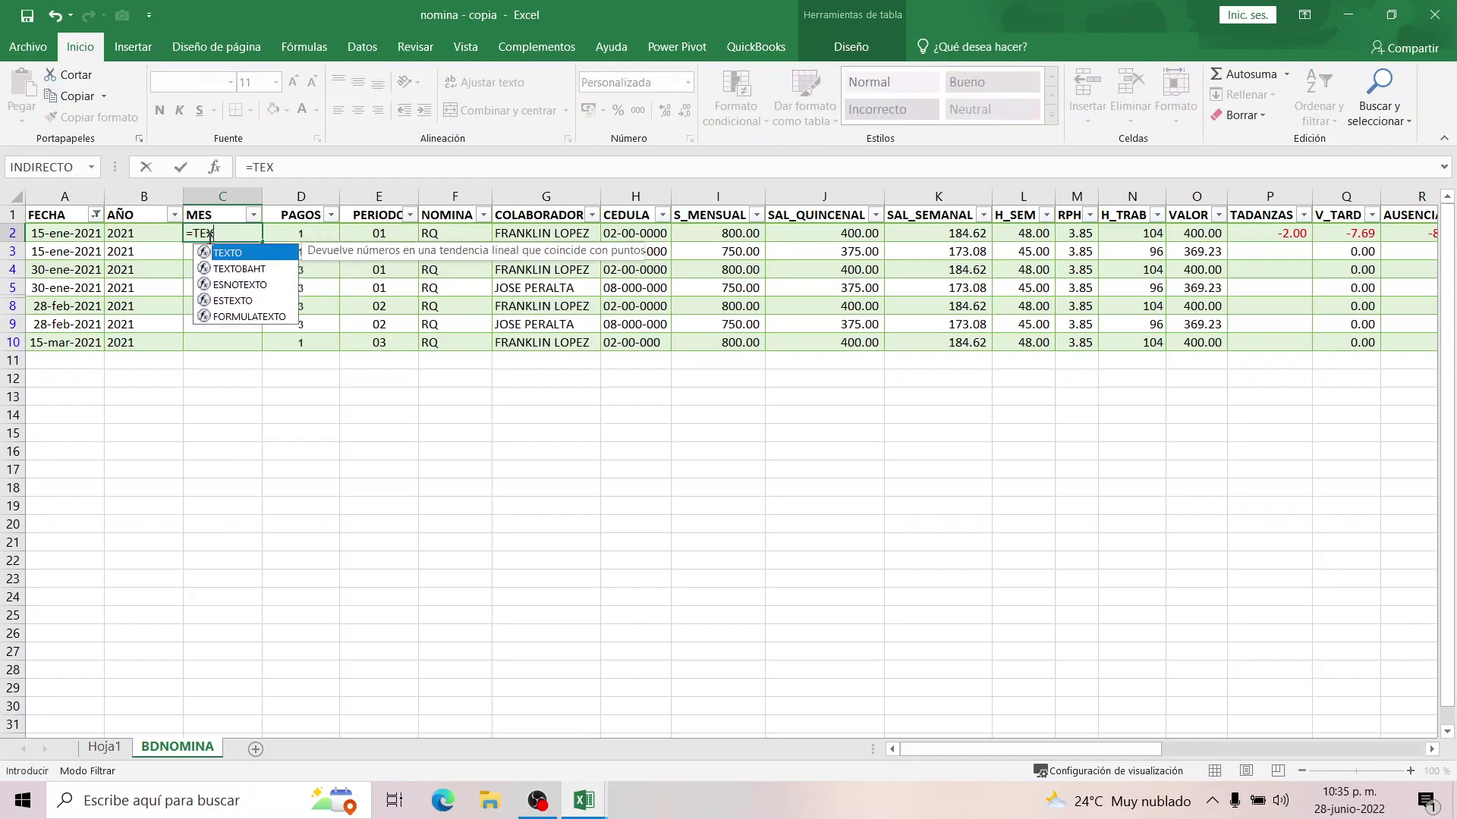
{"action": "type", "text": "TO("}
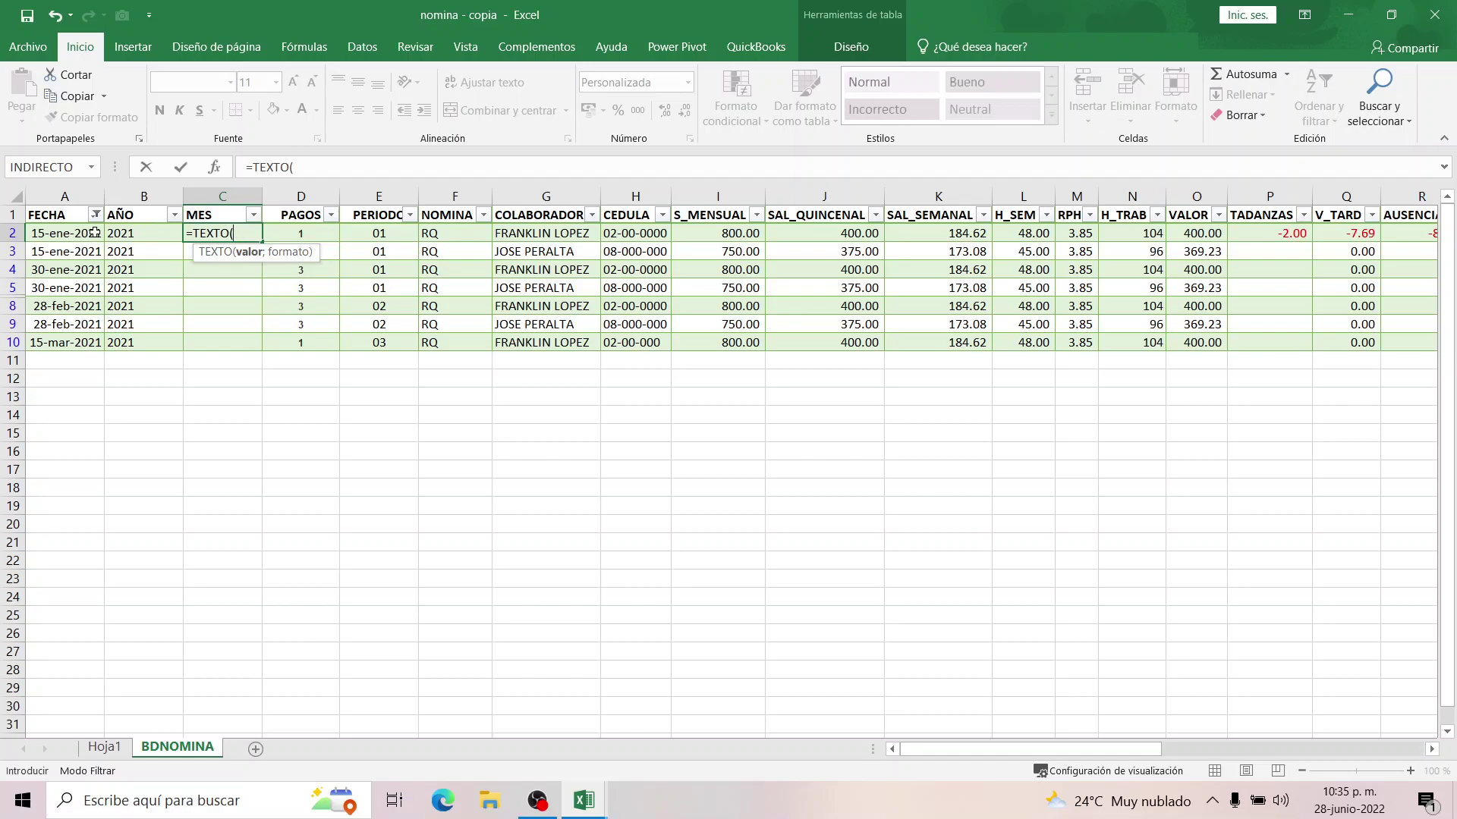
{"action": "left_click", "coordinate": [68, 233]}
{"action": "type", "text": ";"}
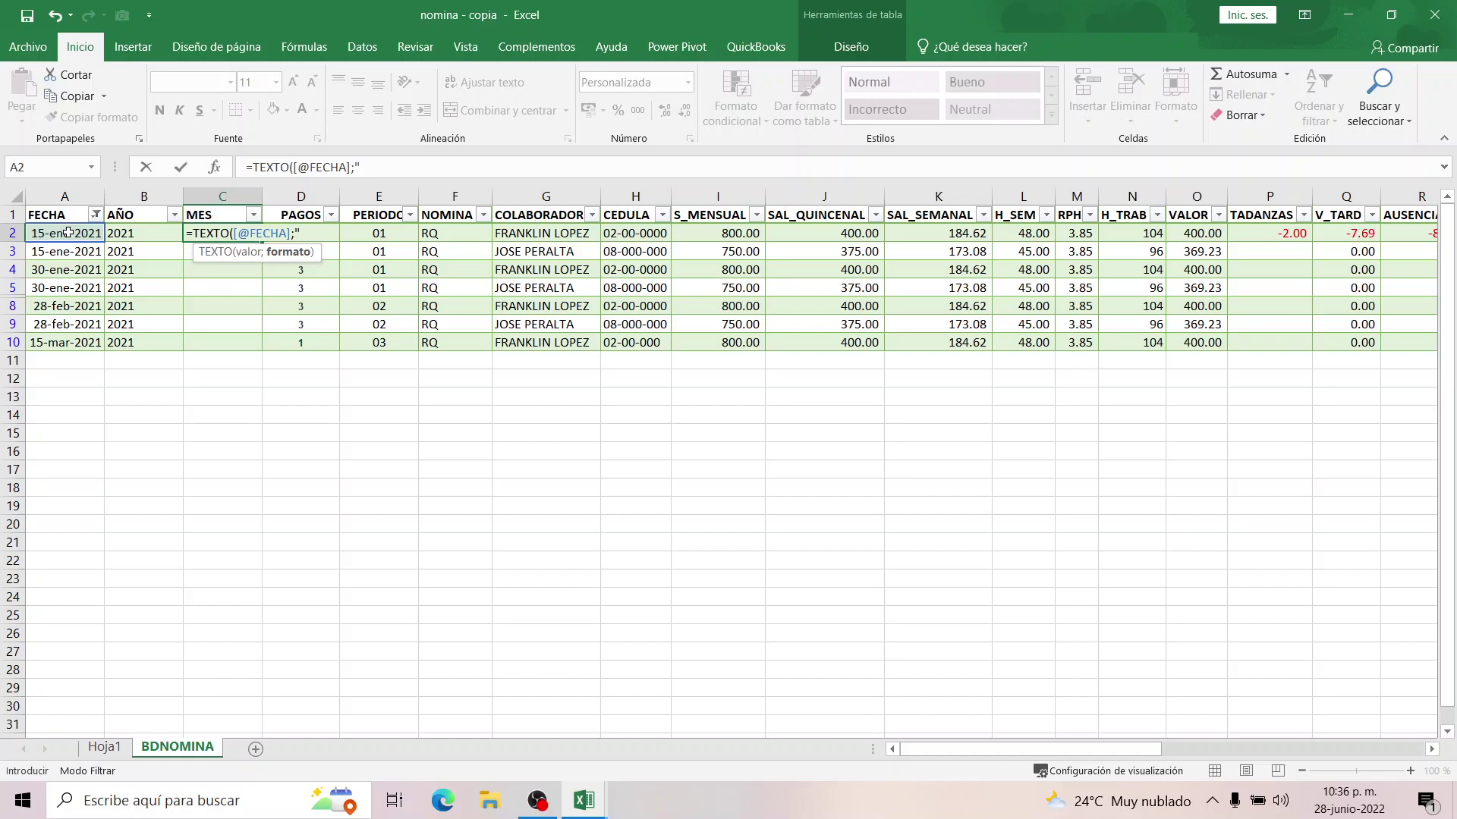
{"action": "type", "text": "\"MMM"}
{"action": "key", "text": "BackSpace"}
{"action": "type", "text": "\")"}
{"action": "key", "text": "Return"}
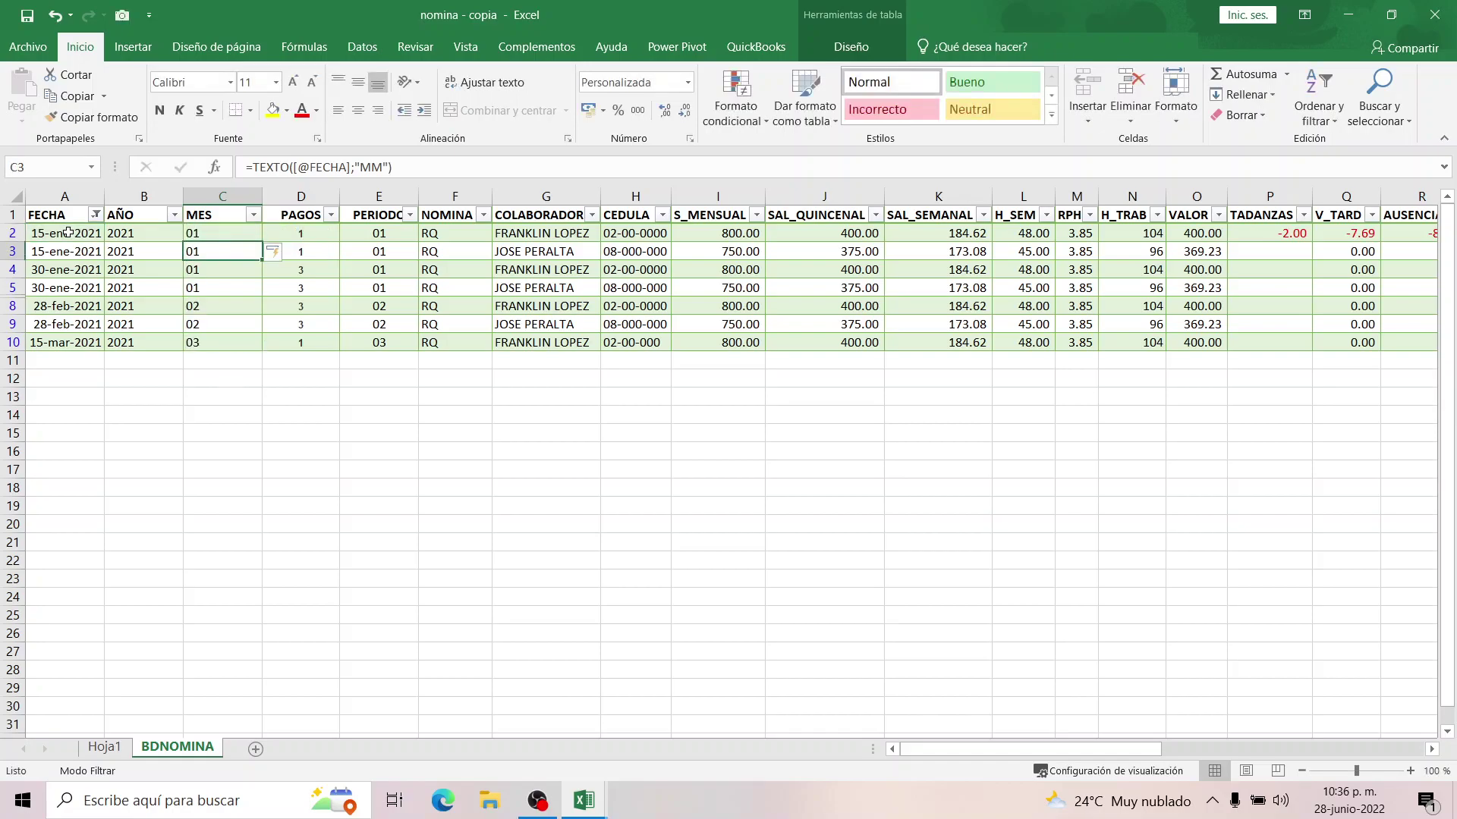
Change the format code to "MMMM" so MES shows enero, febrero, marzo, and save.
{"action": "left_click", "coordinate": [214, 236]}
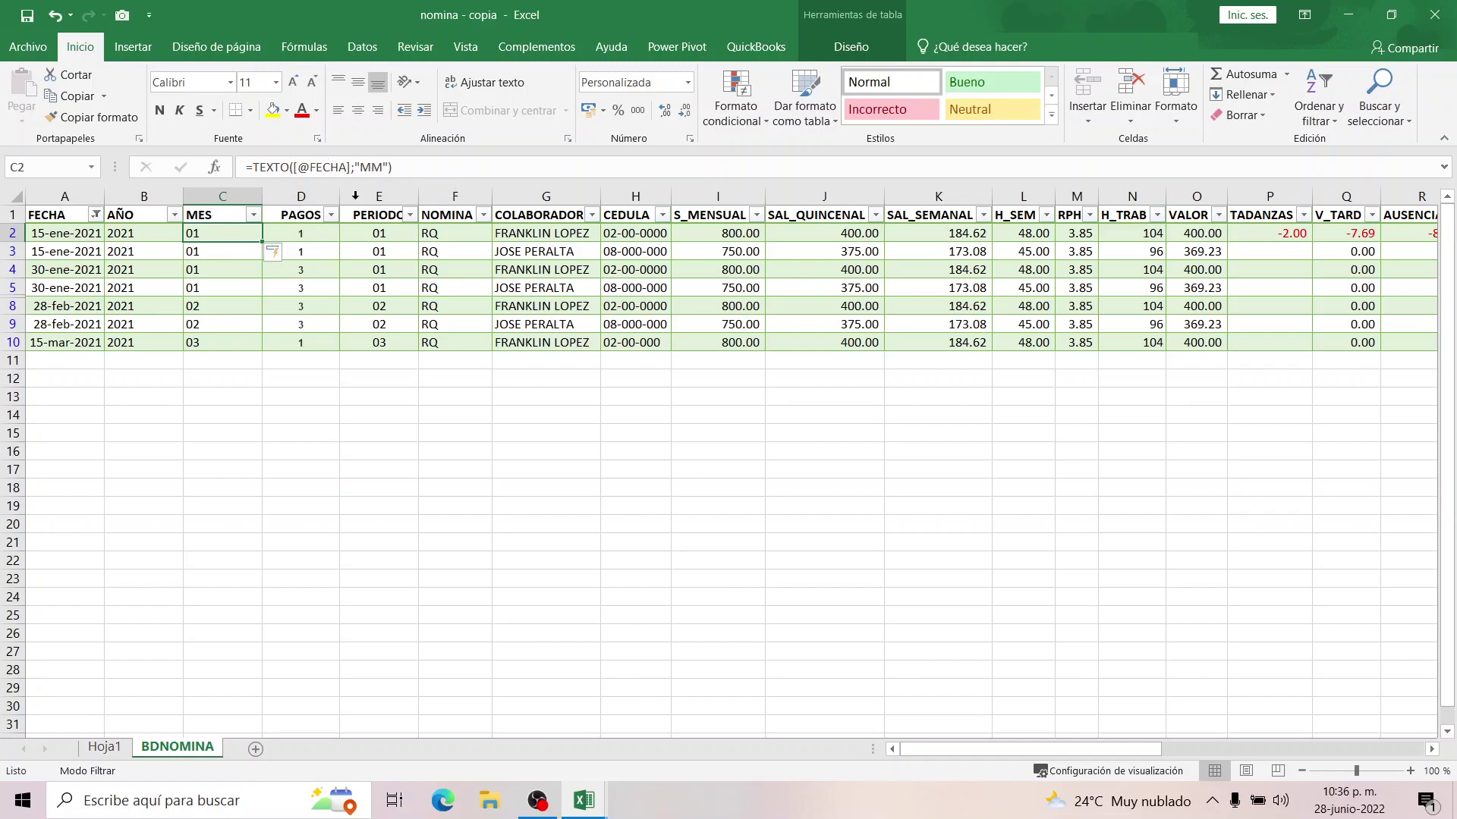
{"action": "left_click", "coordinate": [370, 169]}
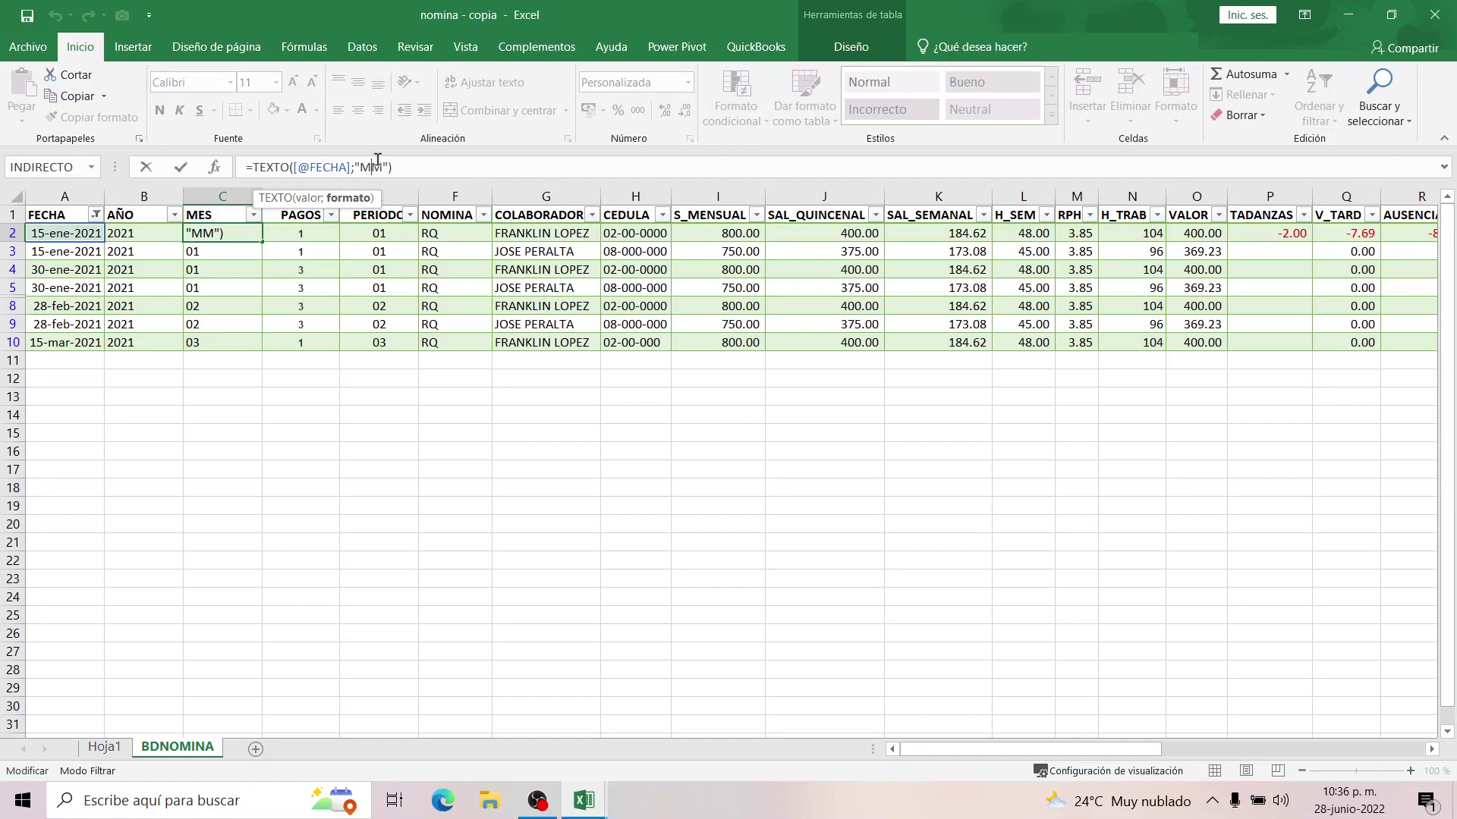
{"action": "type", "text": "MM"}
{"action": "key", "text": "Return"}
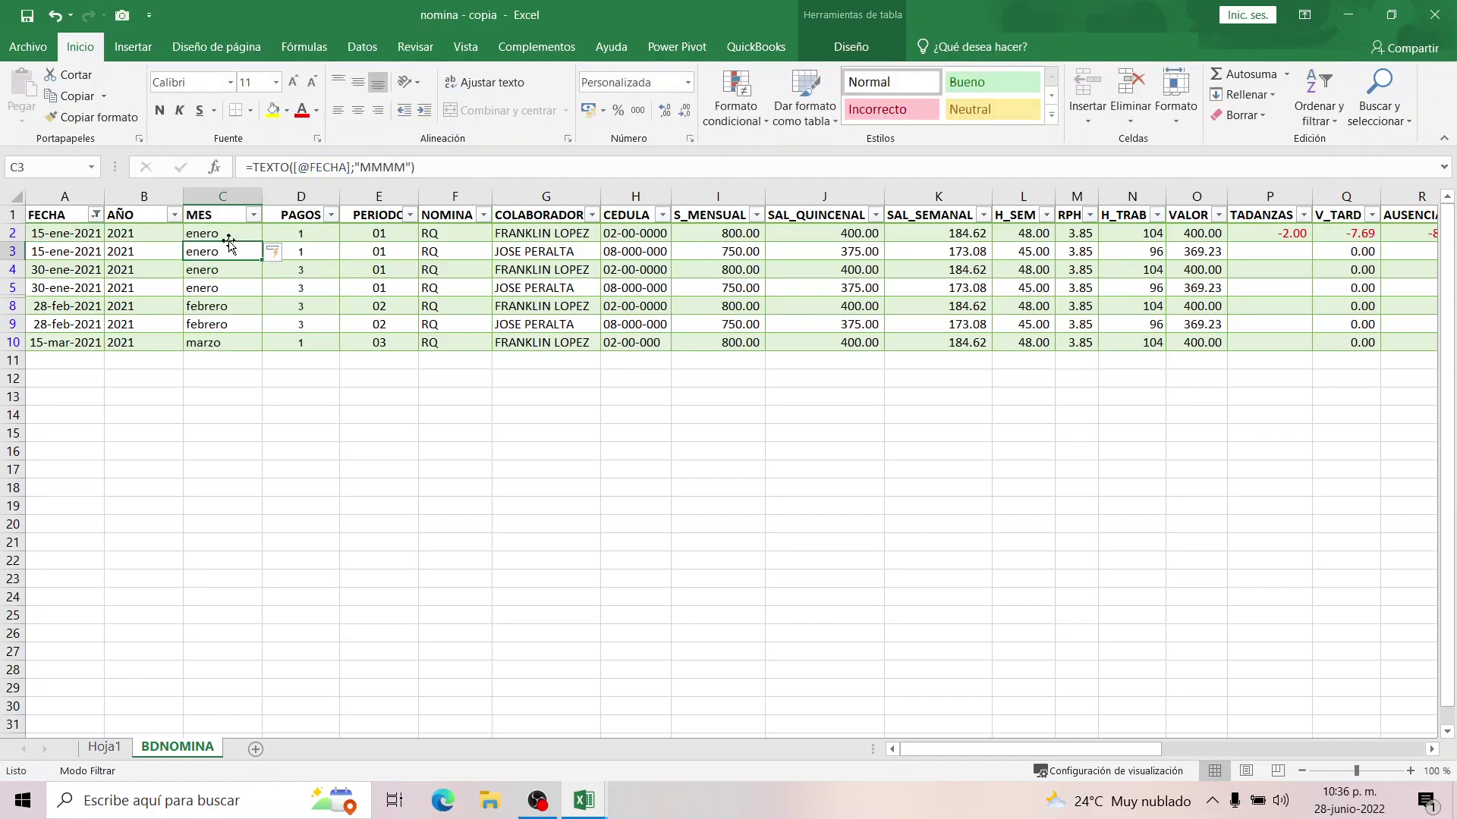
{"action": "left_click", "coordinate": [224, 235]}
{"action": "left_click", "coordinate": [217, 251]}
{"action": "left_click", "coordinate": [211, 289]}
{"action": "left_click", "coordinate": [23, 16]}
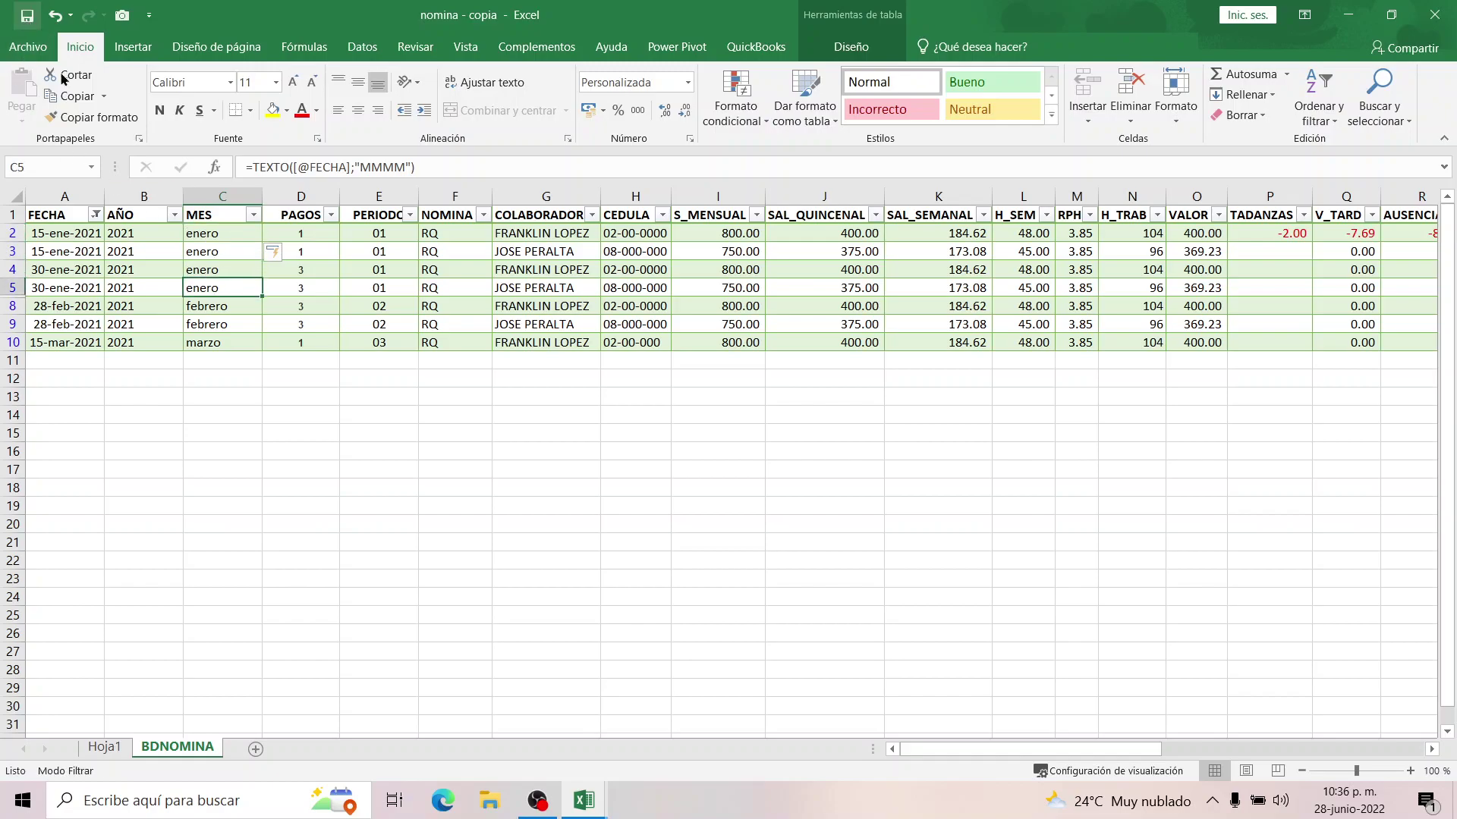
{"action": "left_click", "coordinate": [60, 260]}
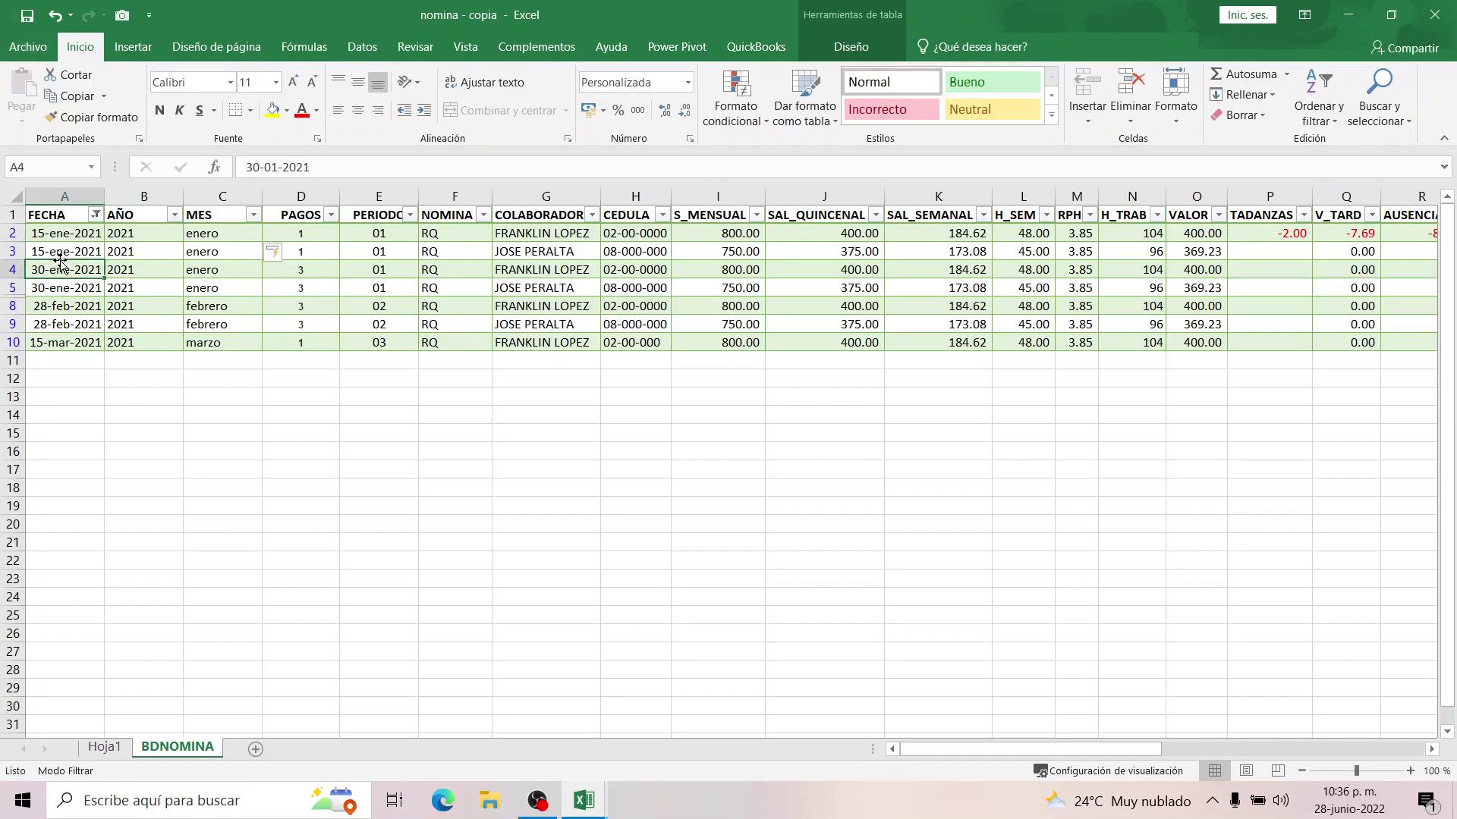
{"action": "left_click", "coordinate": [110, 216]}
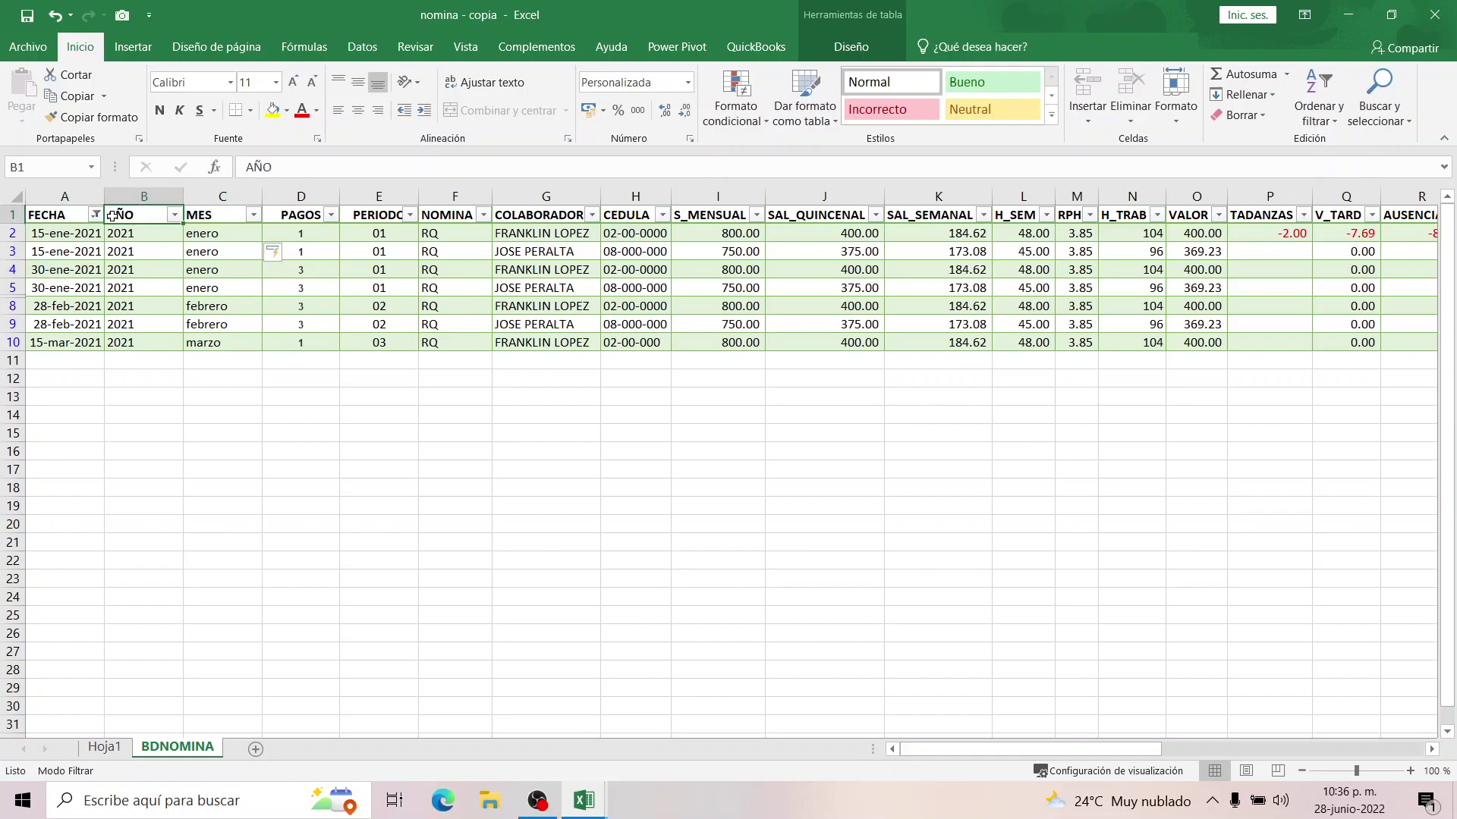
Refresh the Hoja1 pivot table to pick up the new AÑO and MES columns.
{"action": "left_click", "coordinate": [103, 748]}
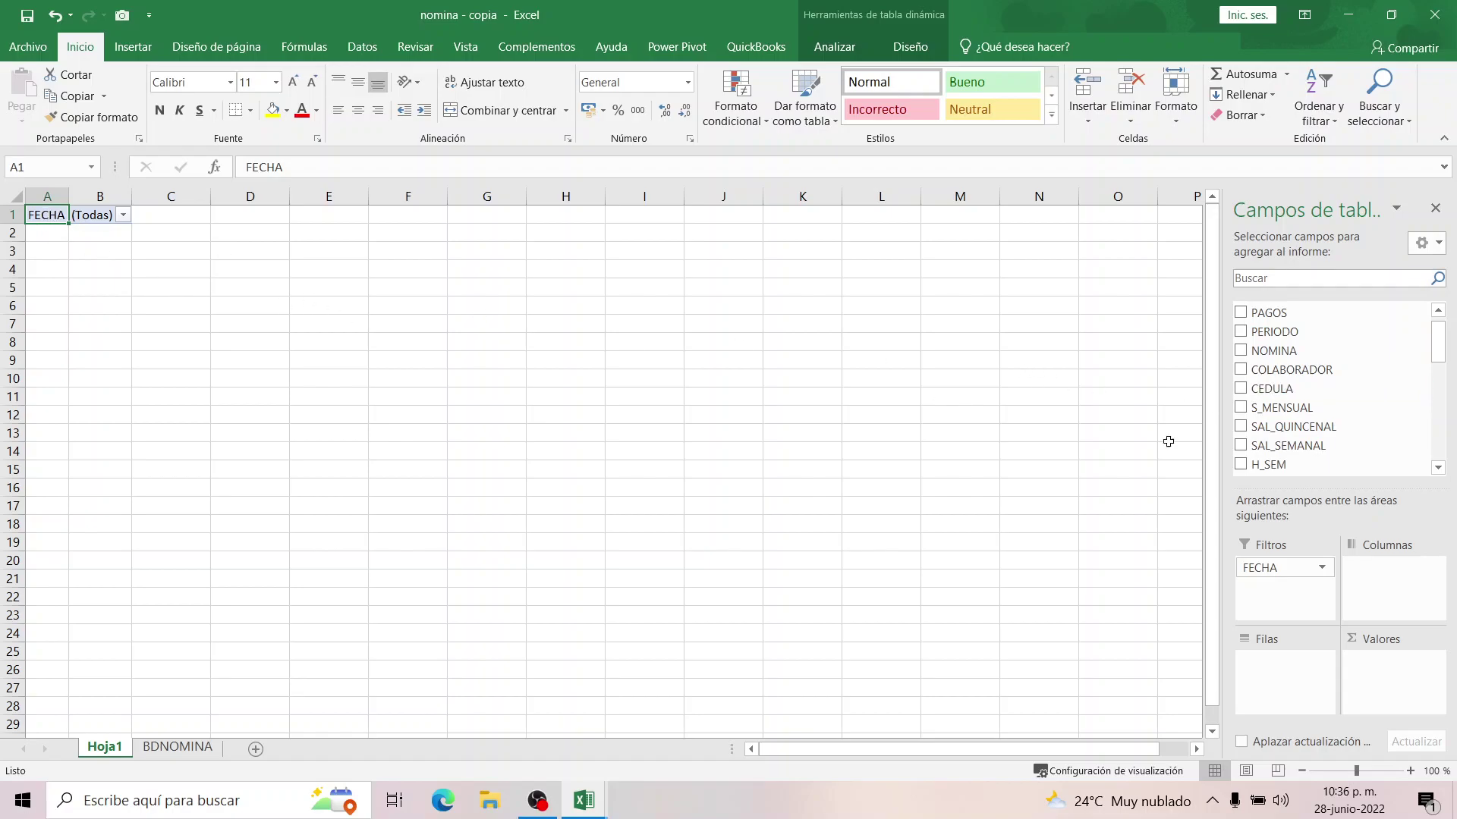
{"action": "right_click", "coordinate": [53, 220]}
{"action": "left_click", "coordinate": [108, 276]}
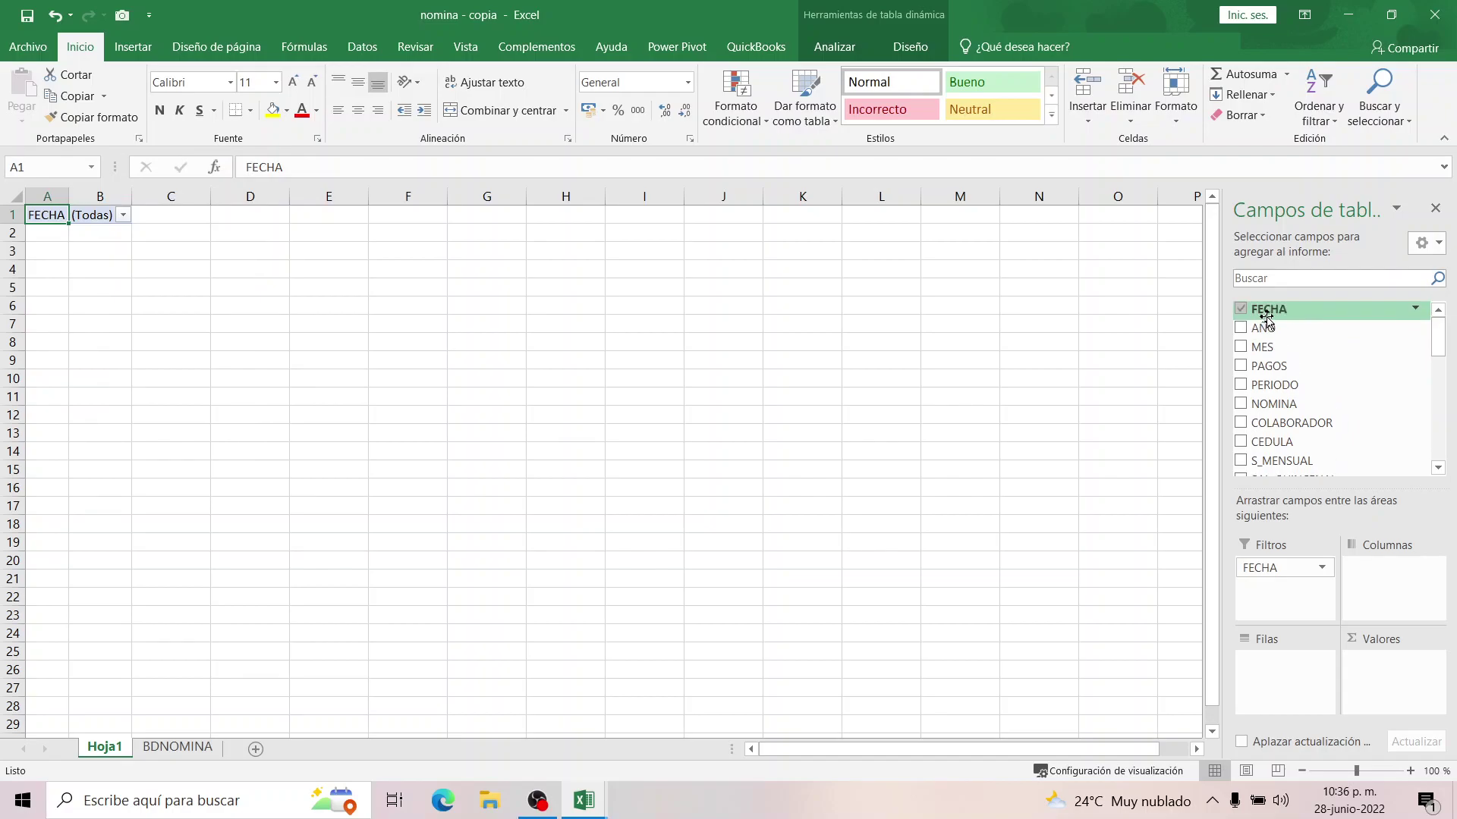
Replace the FECHA report filter with AÑO and MES filters, leaving both at (Todas).
{"action": "left_click", "coordinate": [1241, 310]}
{"action": "left_click_drag", "start_coordinate": [1261, 331], "coordinate": [1256, 570]}
{"action": "left_click_drag", "start_coordinate": [1257, 348], "coordinate": [1289, 596]}
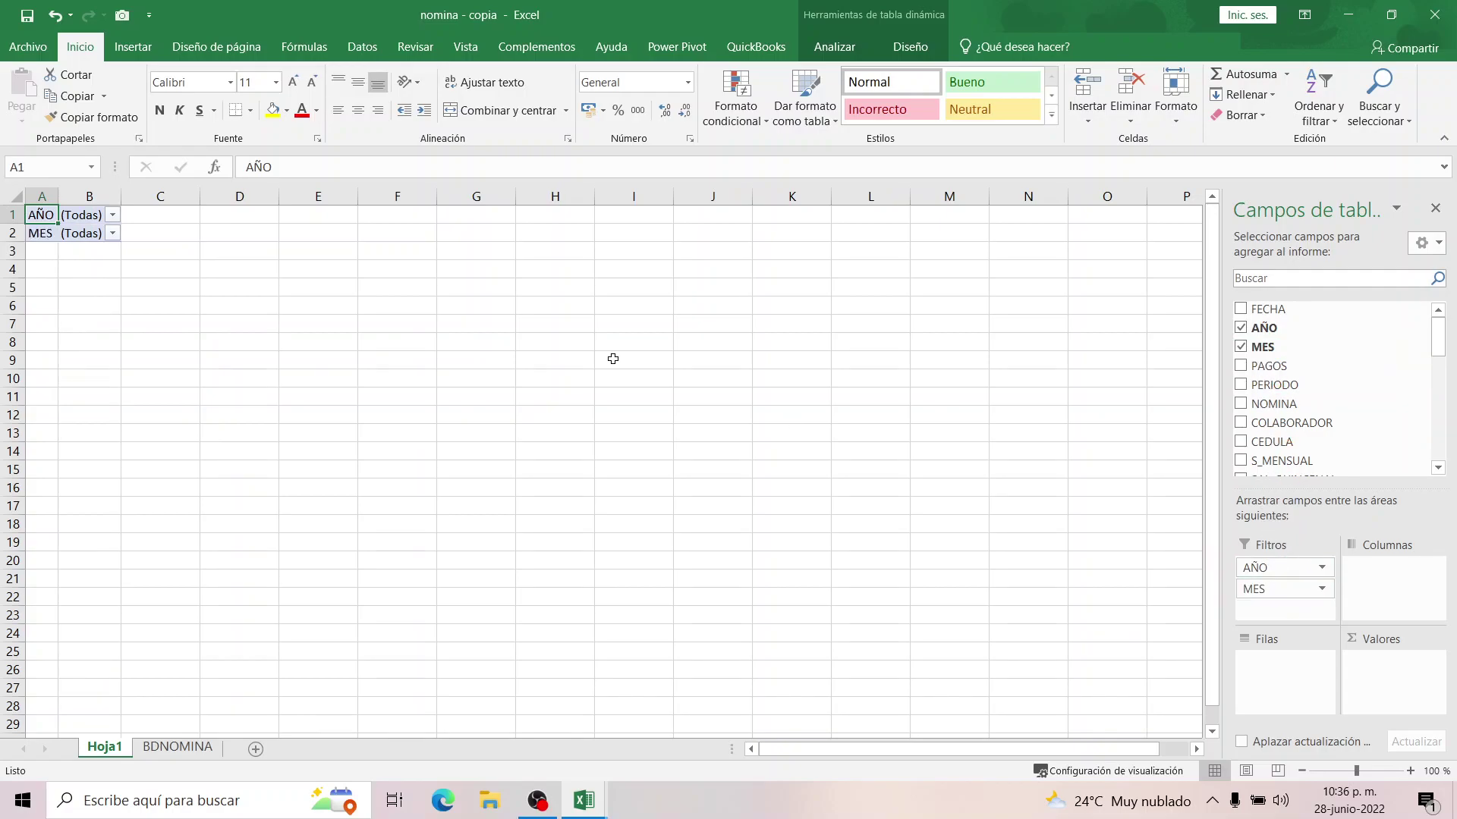
{"action": "left_click", "coordinate": [112, 216]}
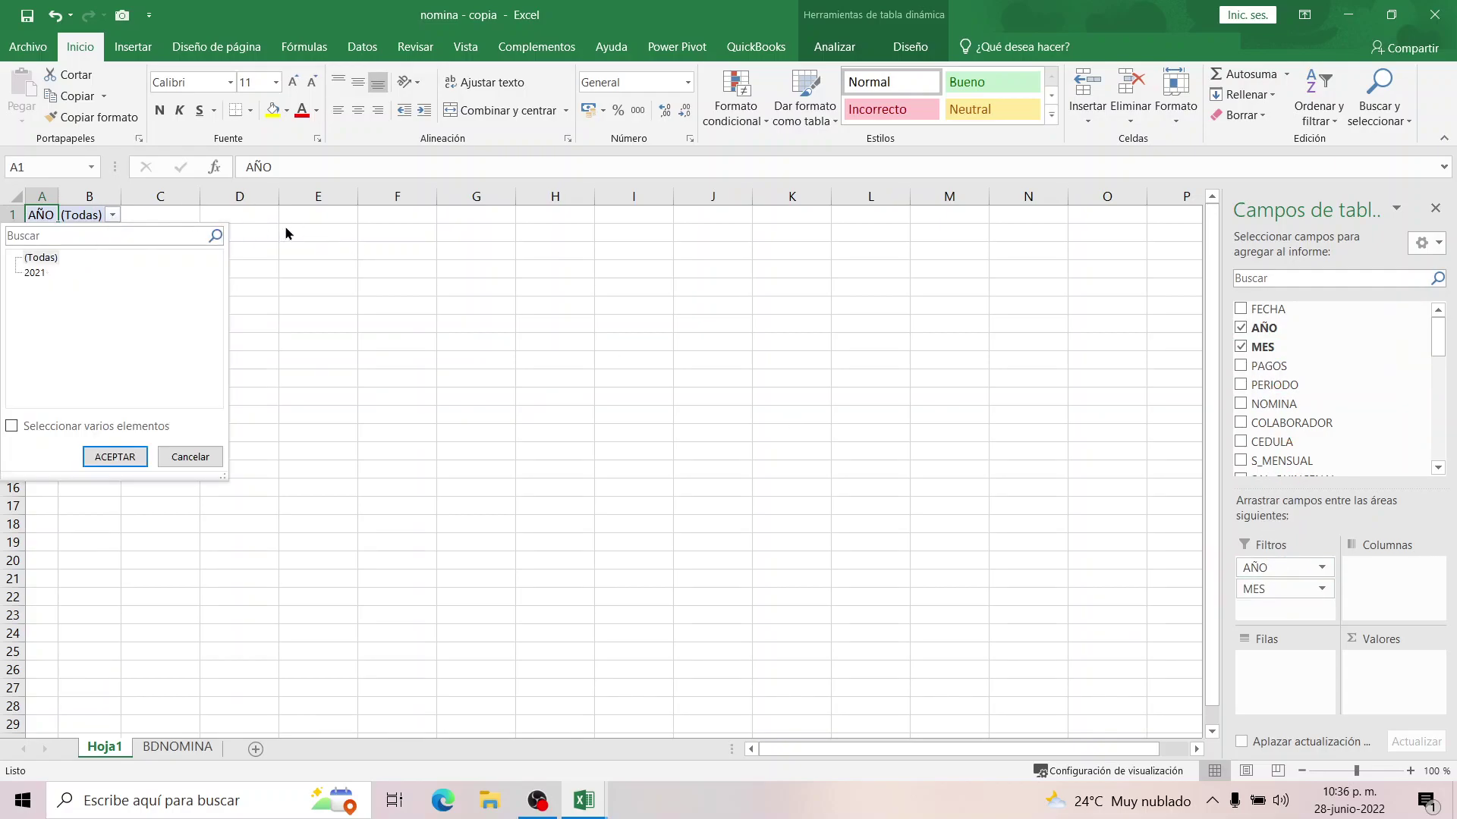
{"action": "left_click", "coordinate": [285, 232]}
{"action": "left_click", "coordinate": [112, 234]}
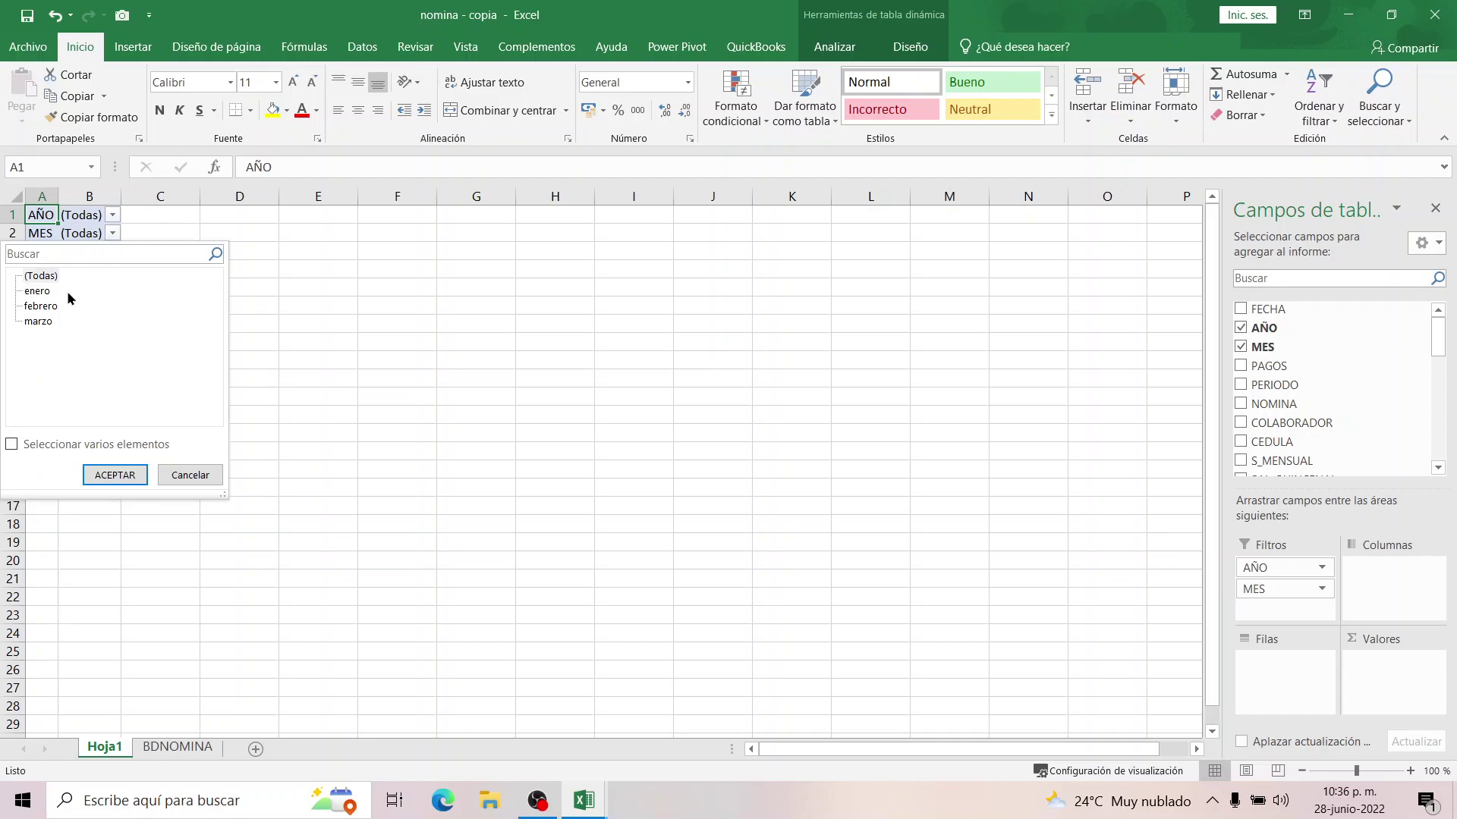
{"action": "left_click", "coordinate": [486, 301]}
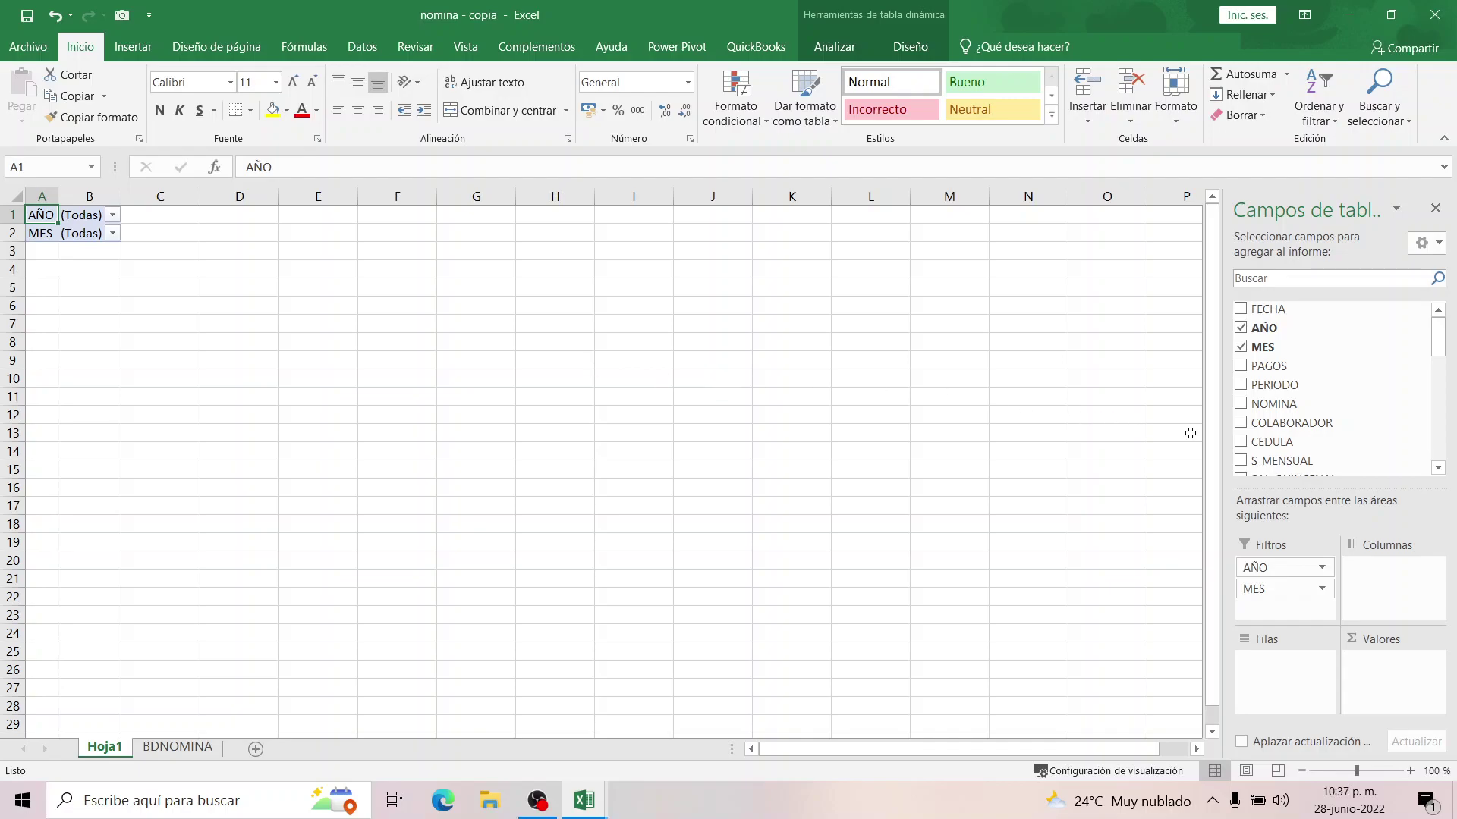
{"action": "left_click_drag", "start_coordinate": [1278, 422], "coordinate": [1243, 644]}
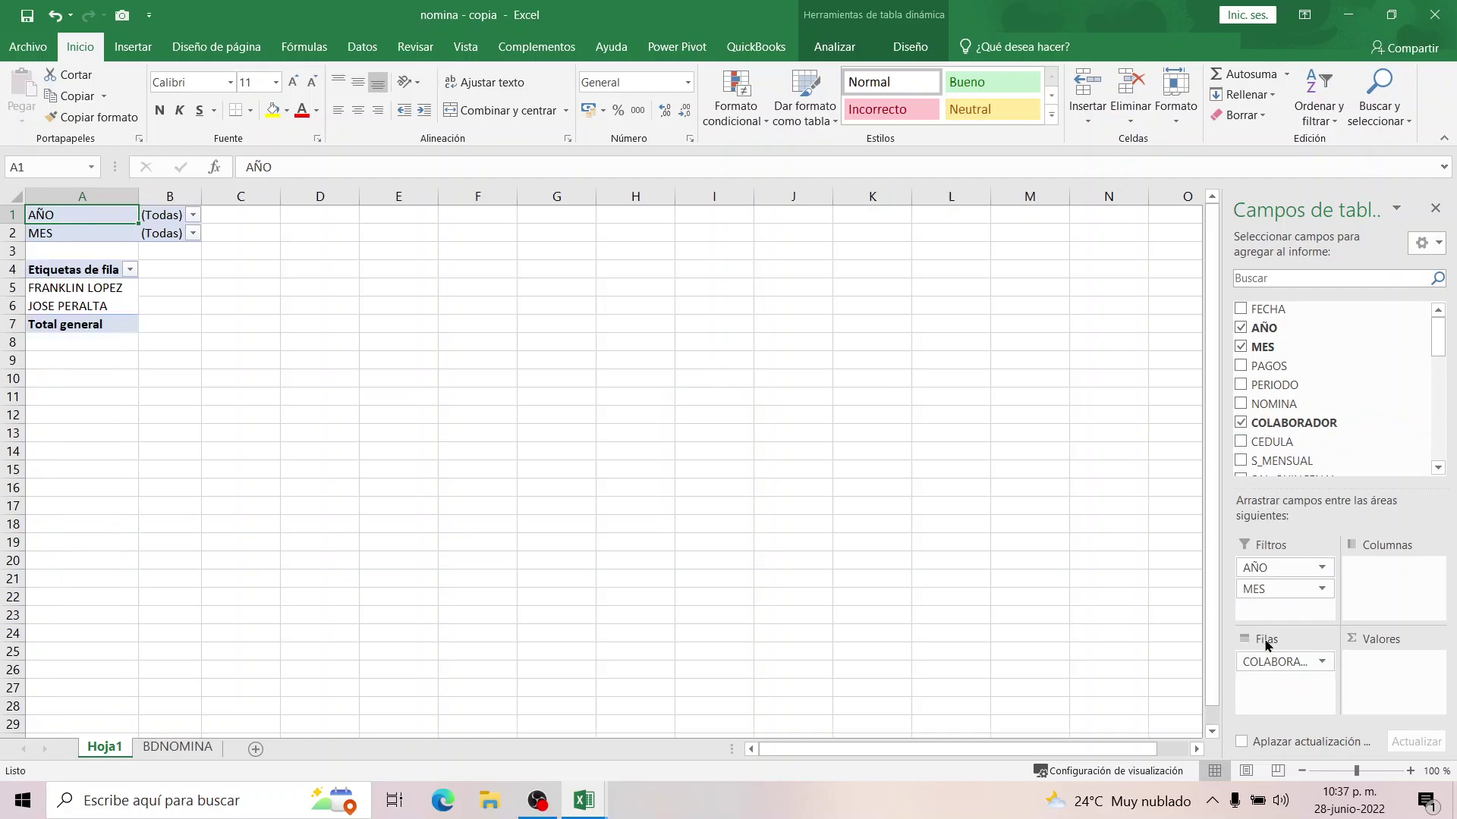
{"action": "left_click", "coordinate": [13, 269]}
{"action": "left_click", "coordinate": [13, 287]}
{"action": "left_click", "coordinate": [13, 305]}
{"action": "left_click", "coordinate": [50, 287]}
{"action": "left_click", "coordinate": [63, 306]}
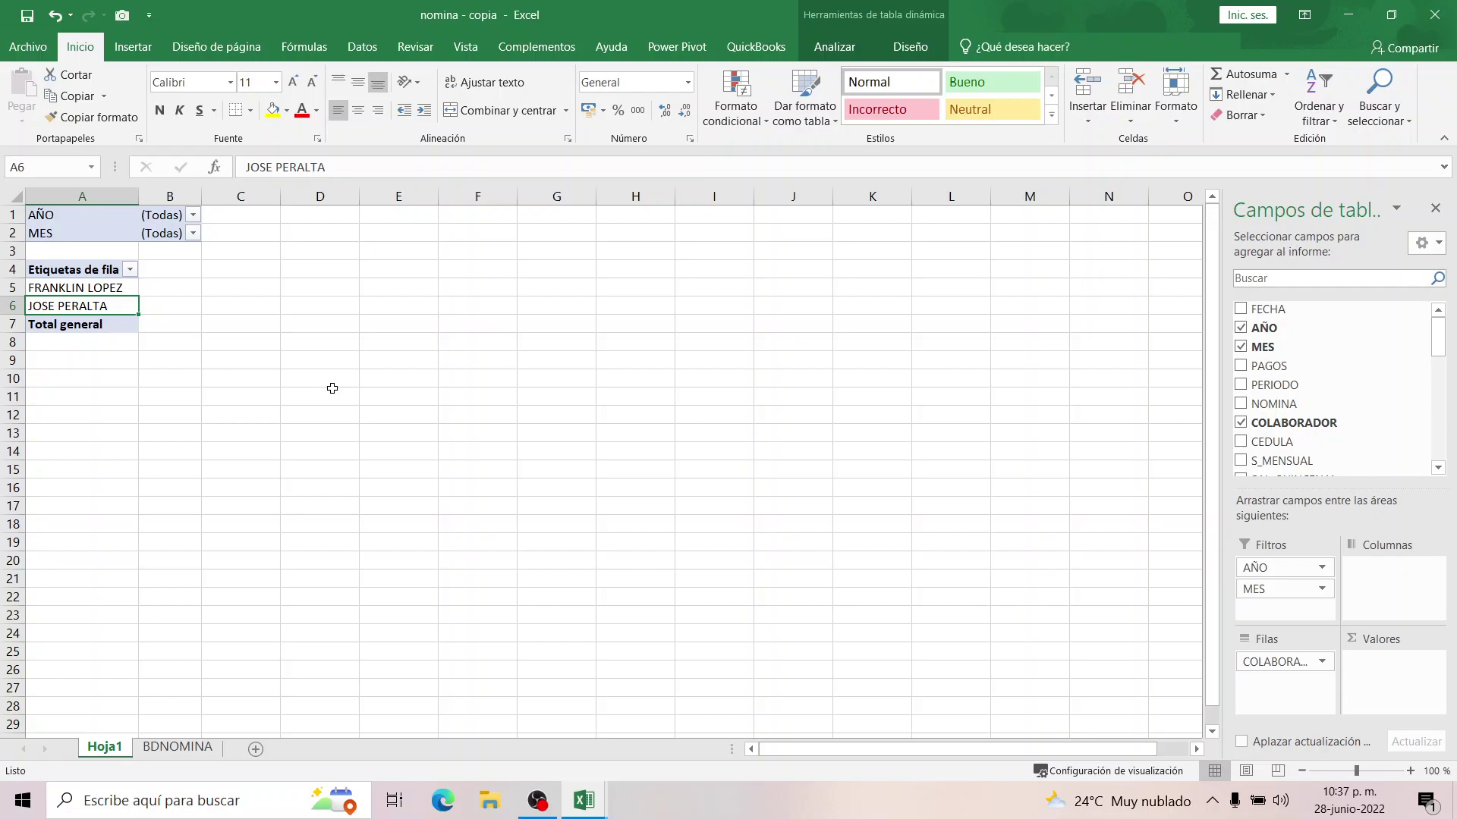
{"action": "left_click_drag", "start_coordinate": [1282, 445], "coordinate": [1290, 687]}
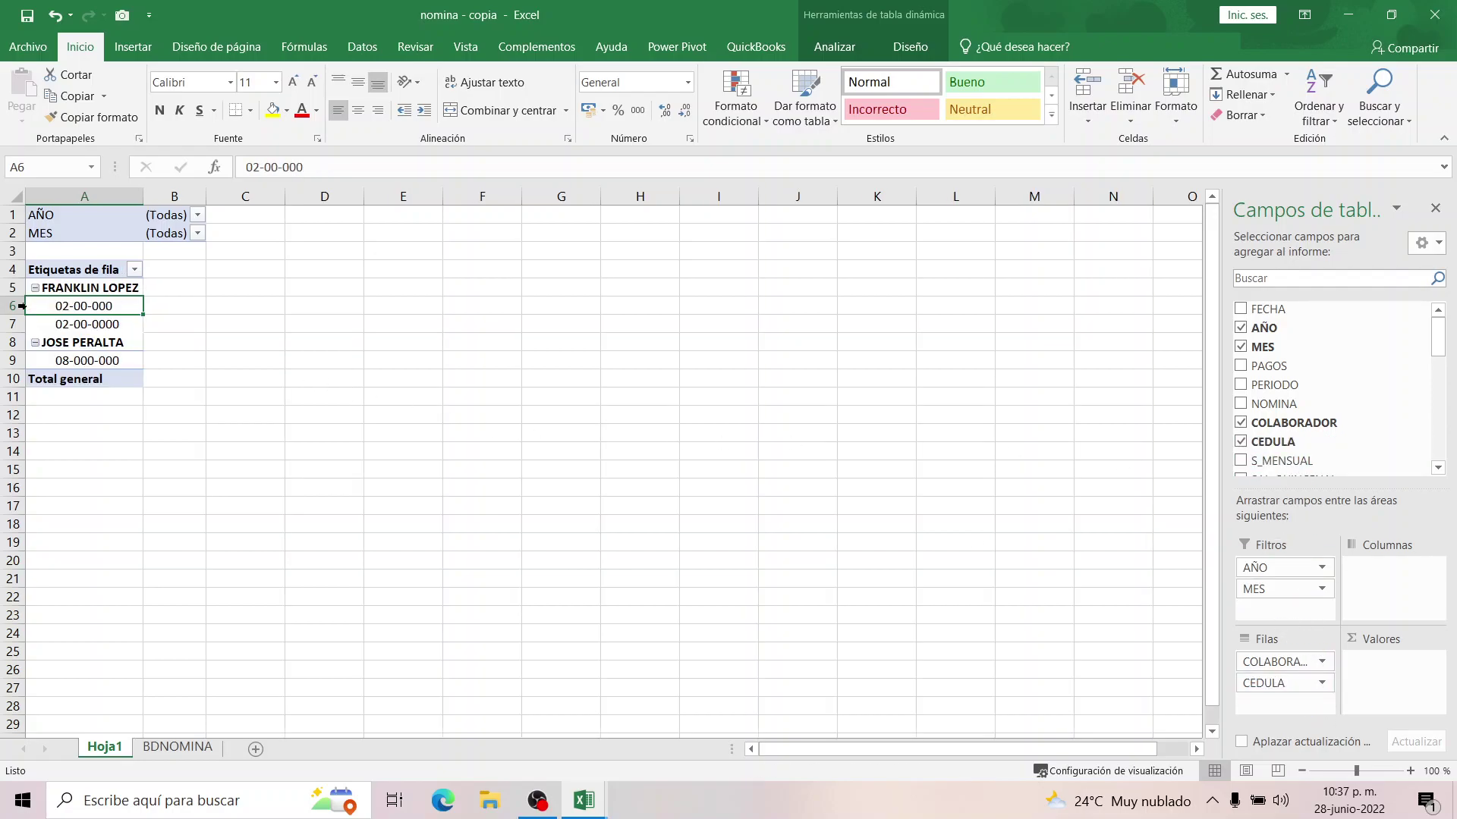
{"action": "left_click", "coordinate": [82, 329]}
{"action": "left_click", "coordinate": [79, 363]}
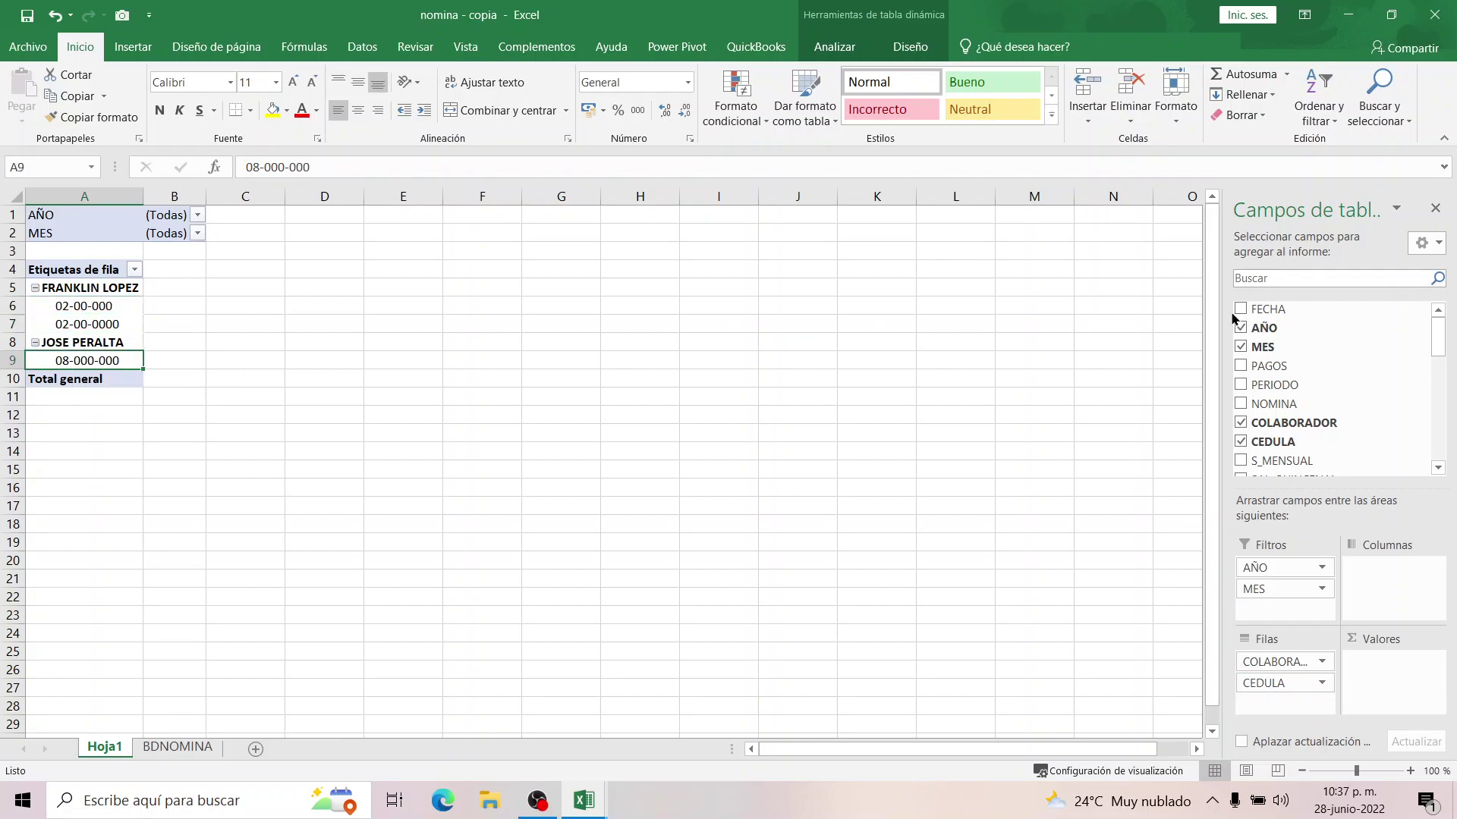
{"action": "left_click_drag", "start_coordinate": [1456, 152], "coordinate": [962, 148]}
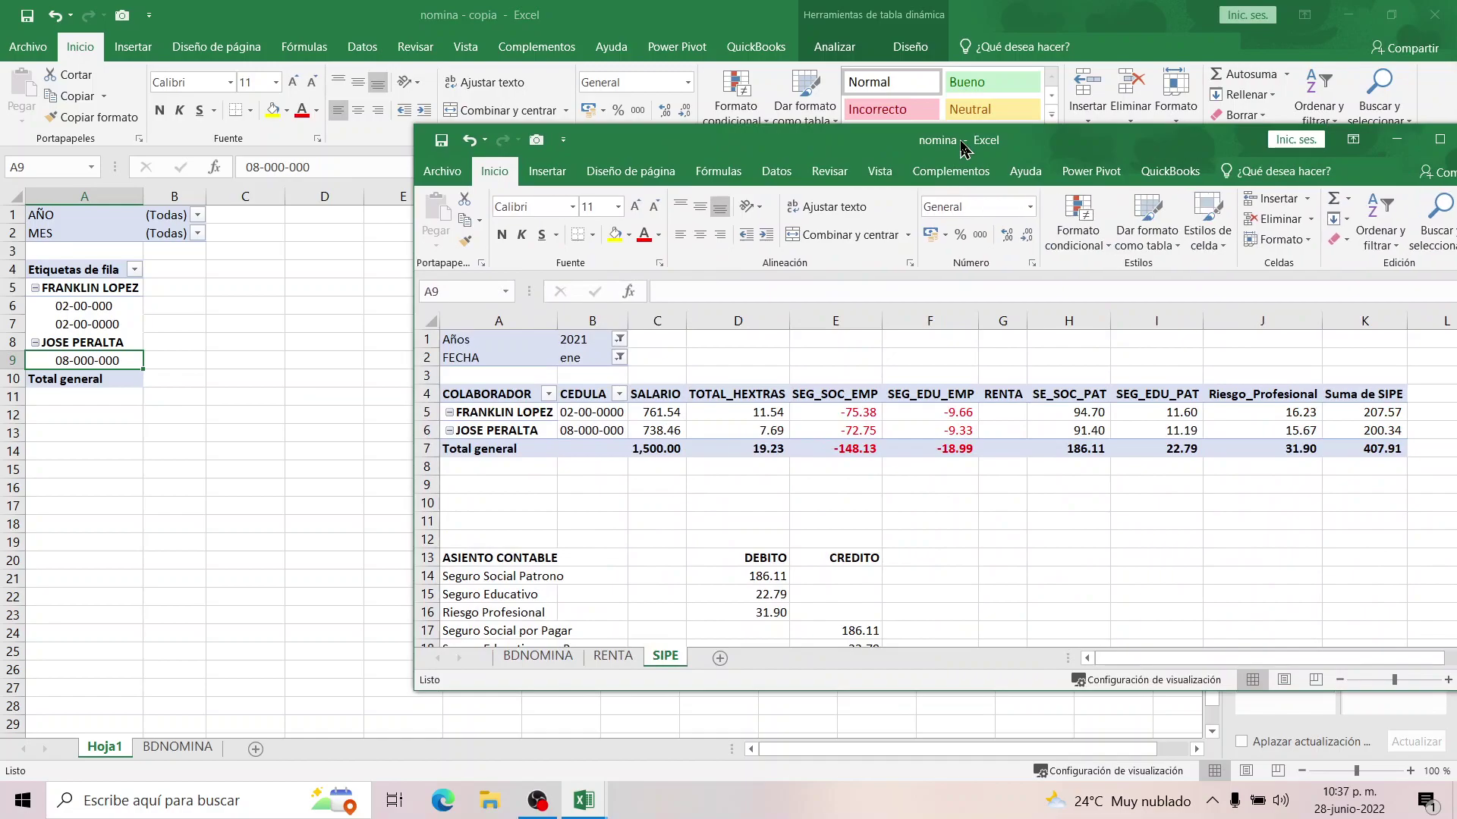
{"action": "left_click", "coordinate": [594, 412]}
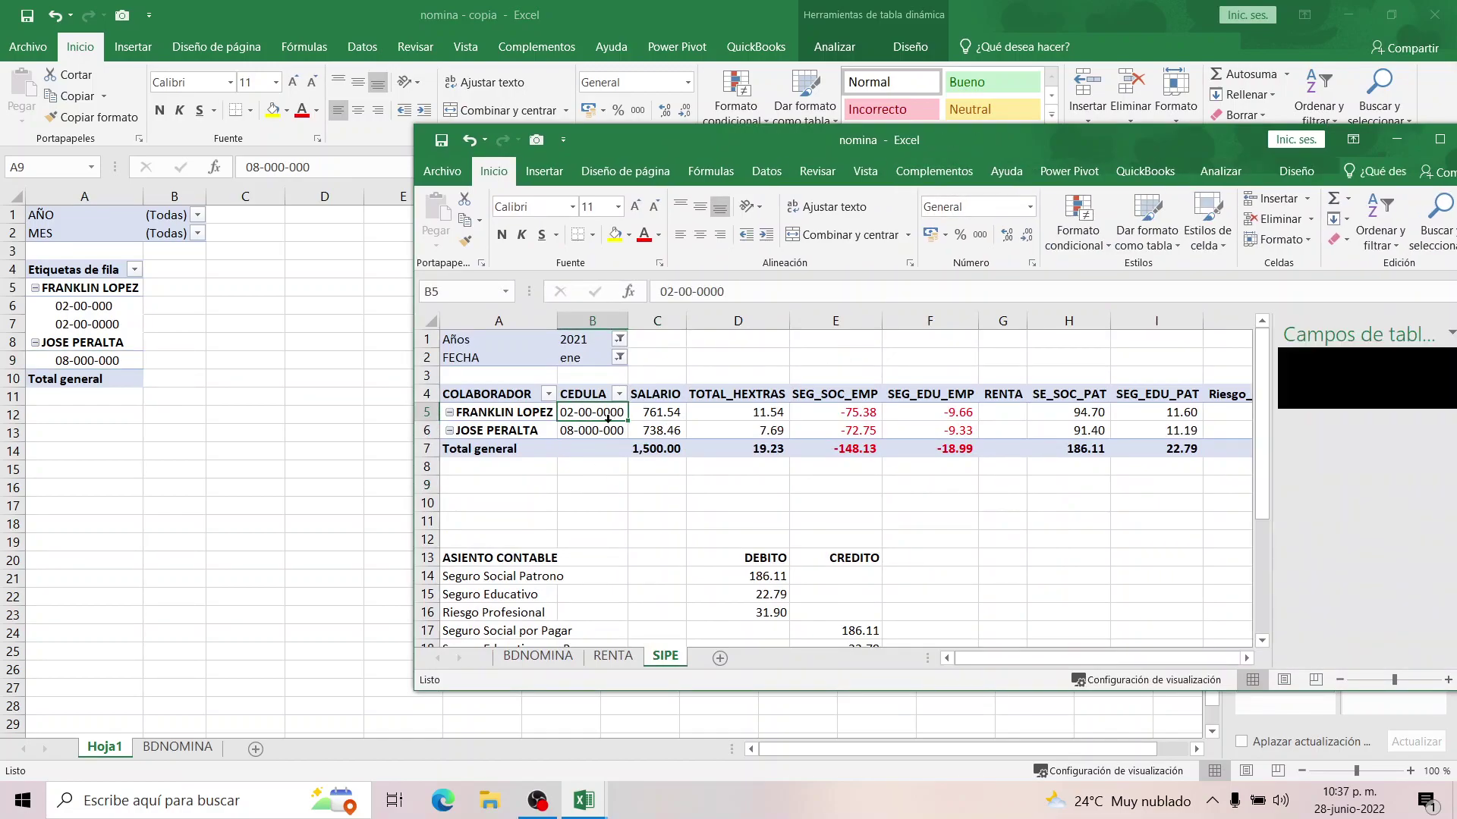
{"action": "left_click_drag", "start_coordinate": [723, 135], "coordinate": [1456, 137]}
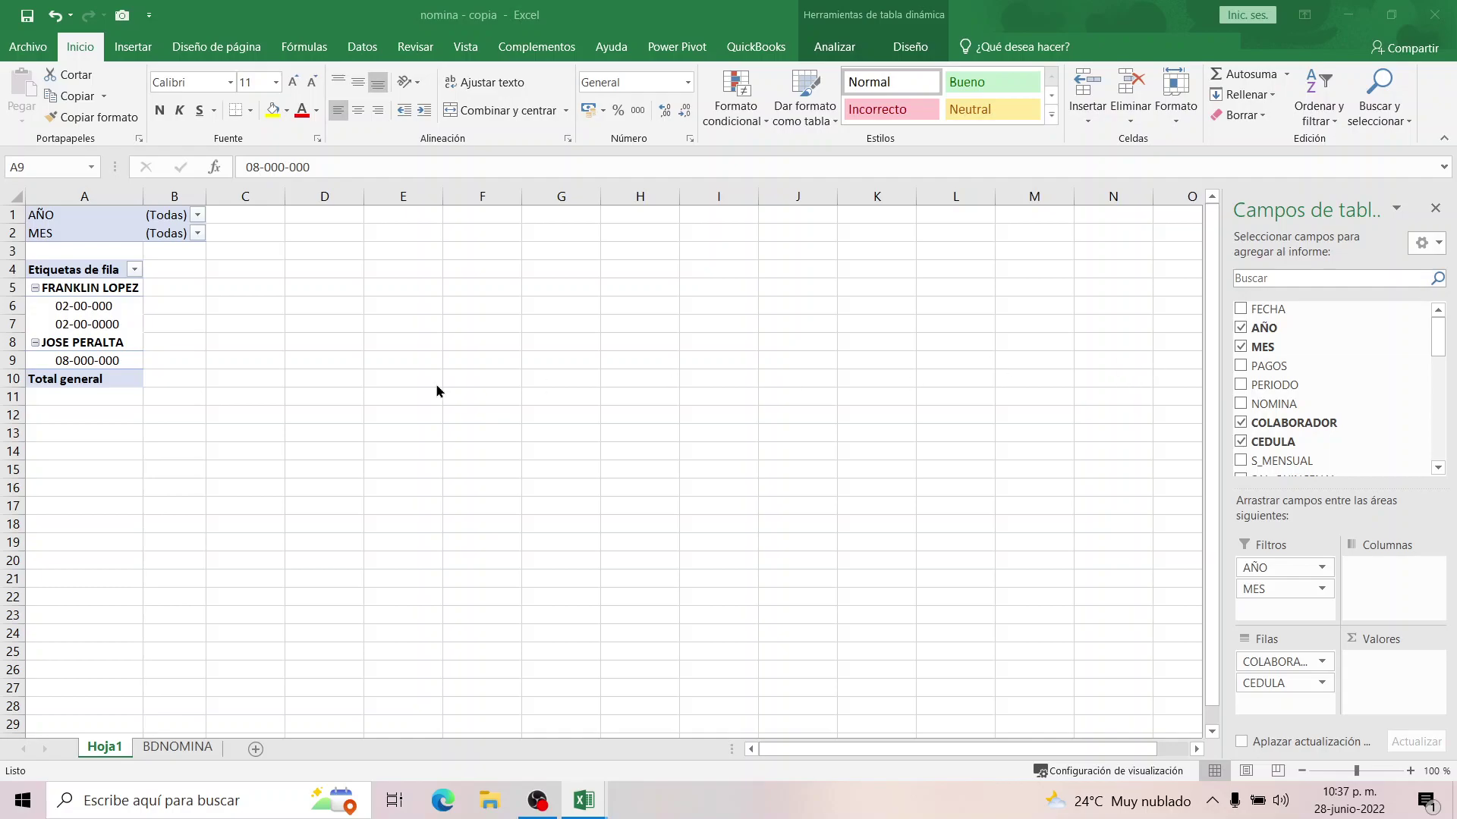
Add TOTAL_SALARIO to the pivot's Valores area as a sum.
{"action": "left_click", "coordinate": [1437, 470]}
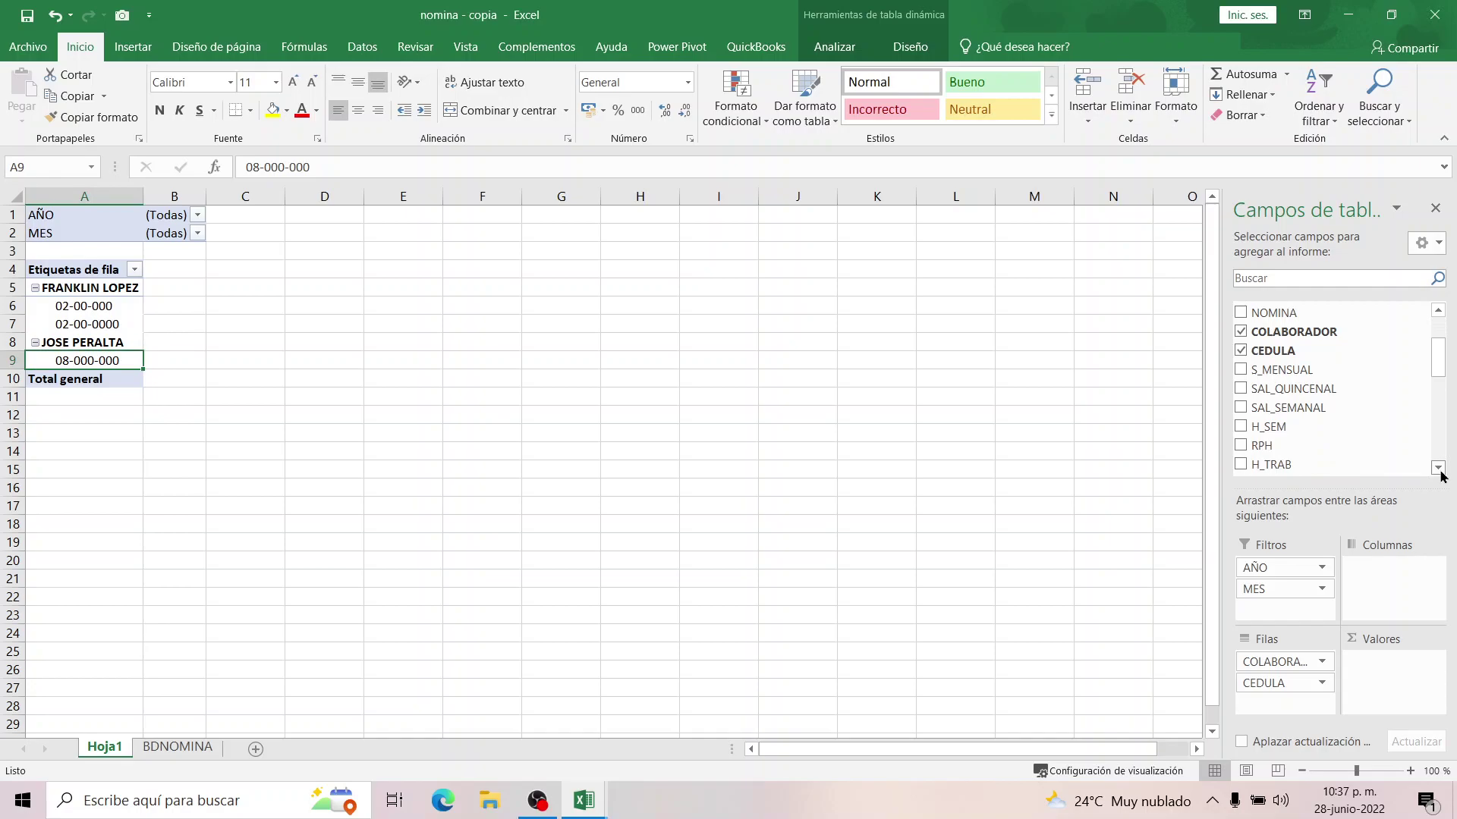
{"action": "left_click", "coordinate": [1437, 468]}
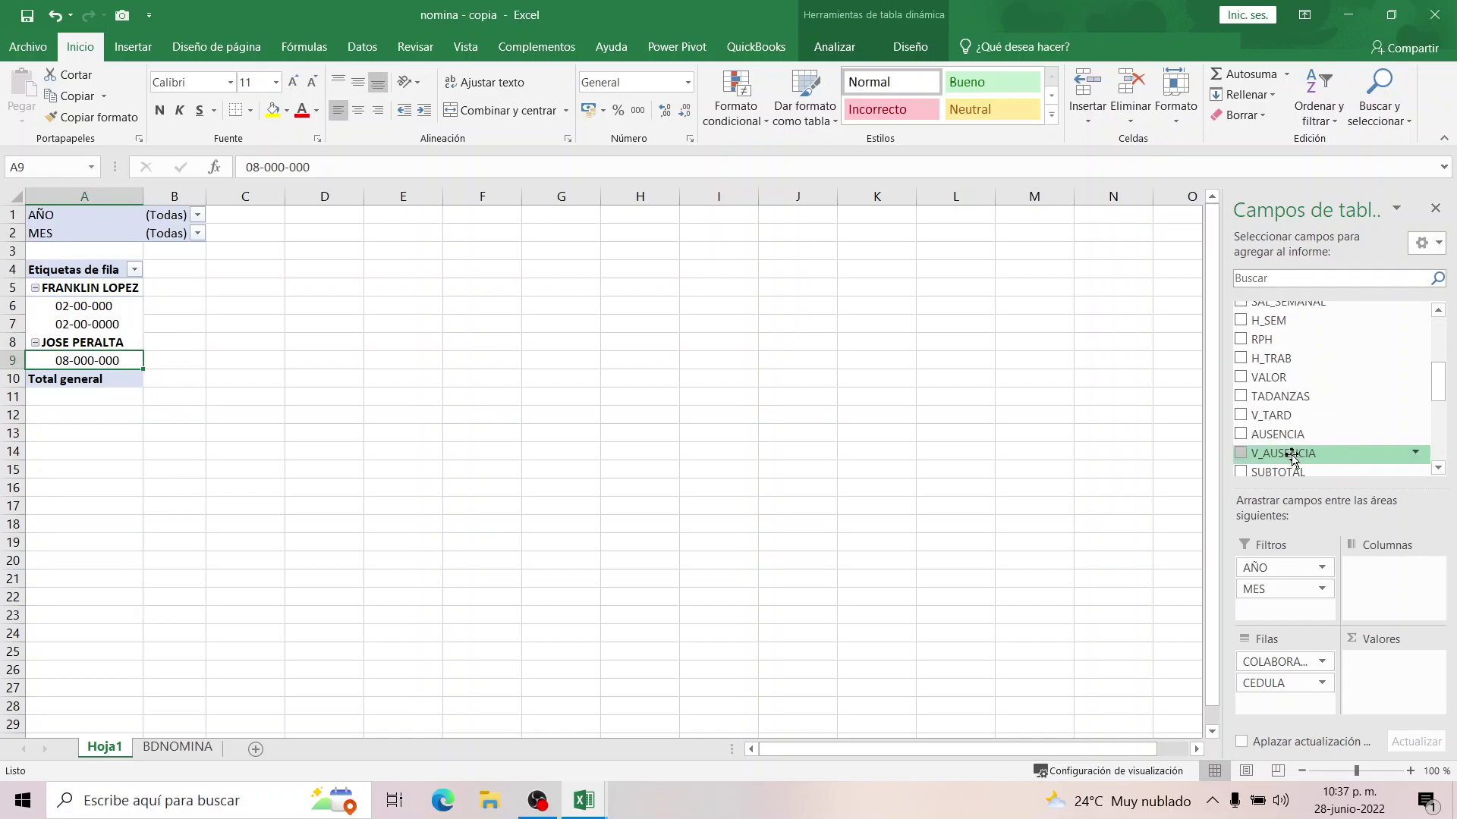
{"action": "left_click", "coordinate": [1436, 470]}
{"action": "left_click_drag", "start_coordinate": [1436, 470], "coordinate": [1436, 470]}
{"action": "mouse_move", "coordinate": [1292, 410]}
{"action": "left_mouse_down"}
{"action": "mouse_move", "coordinate": [1307, 524]}
{"action": "mouse_move", "coordinate": [1396, 666]}
{"action": "left_mouse_up"}
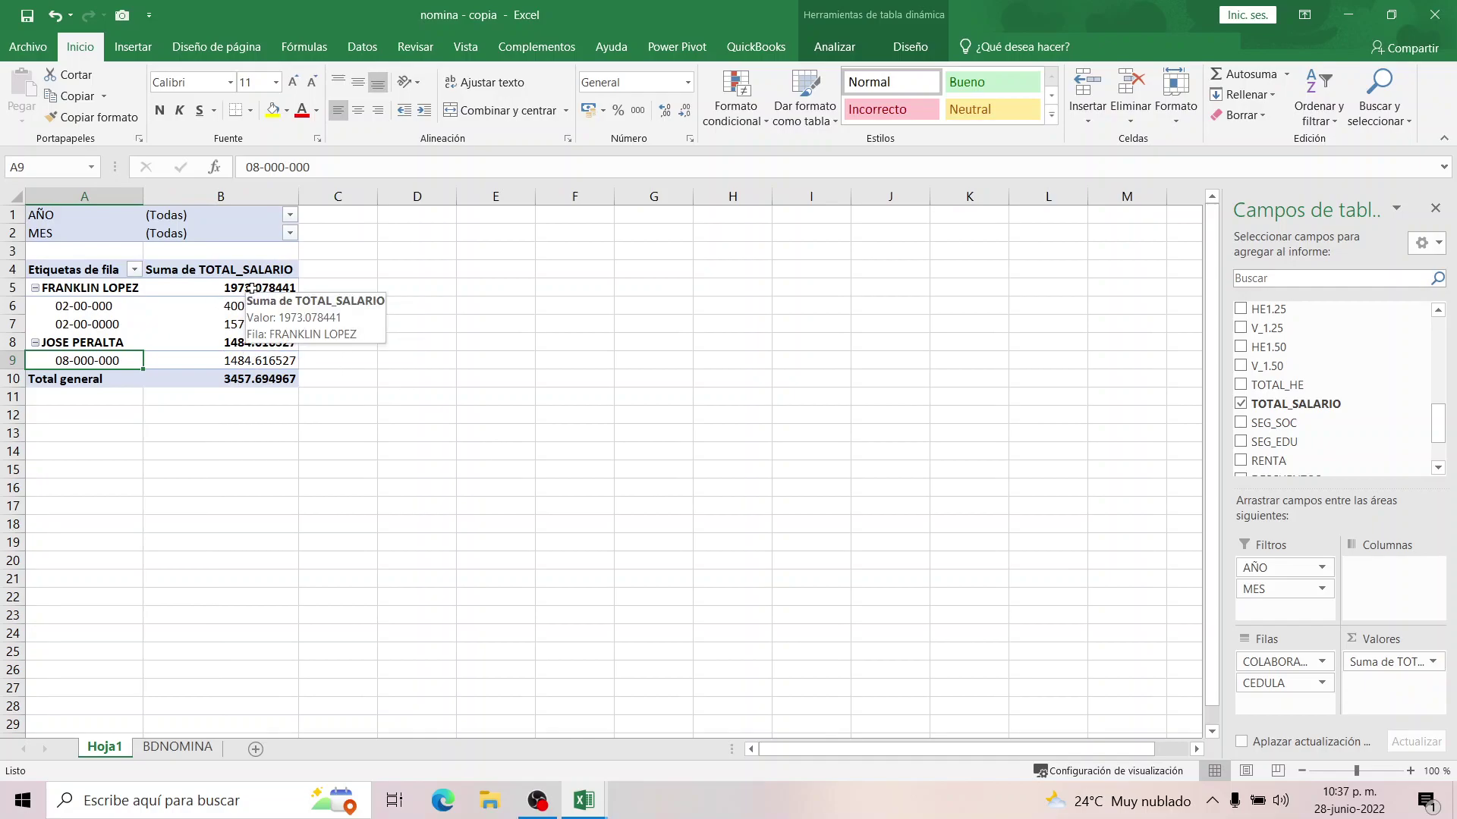
Filter the pivot to AÑO 2021 and MES enero, giving a grand total of 1519.231938.
{"action": "left_click", "coordinate": [290, 215]}
{"action": "left_click", "coordinate": [114, 273]}
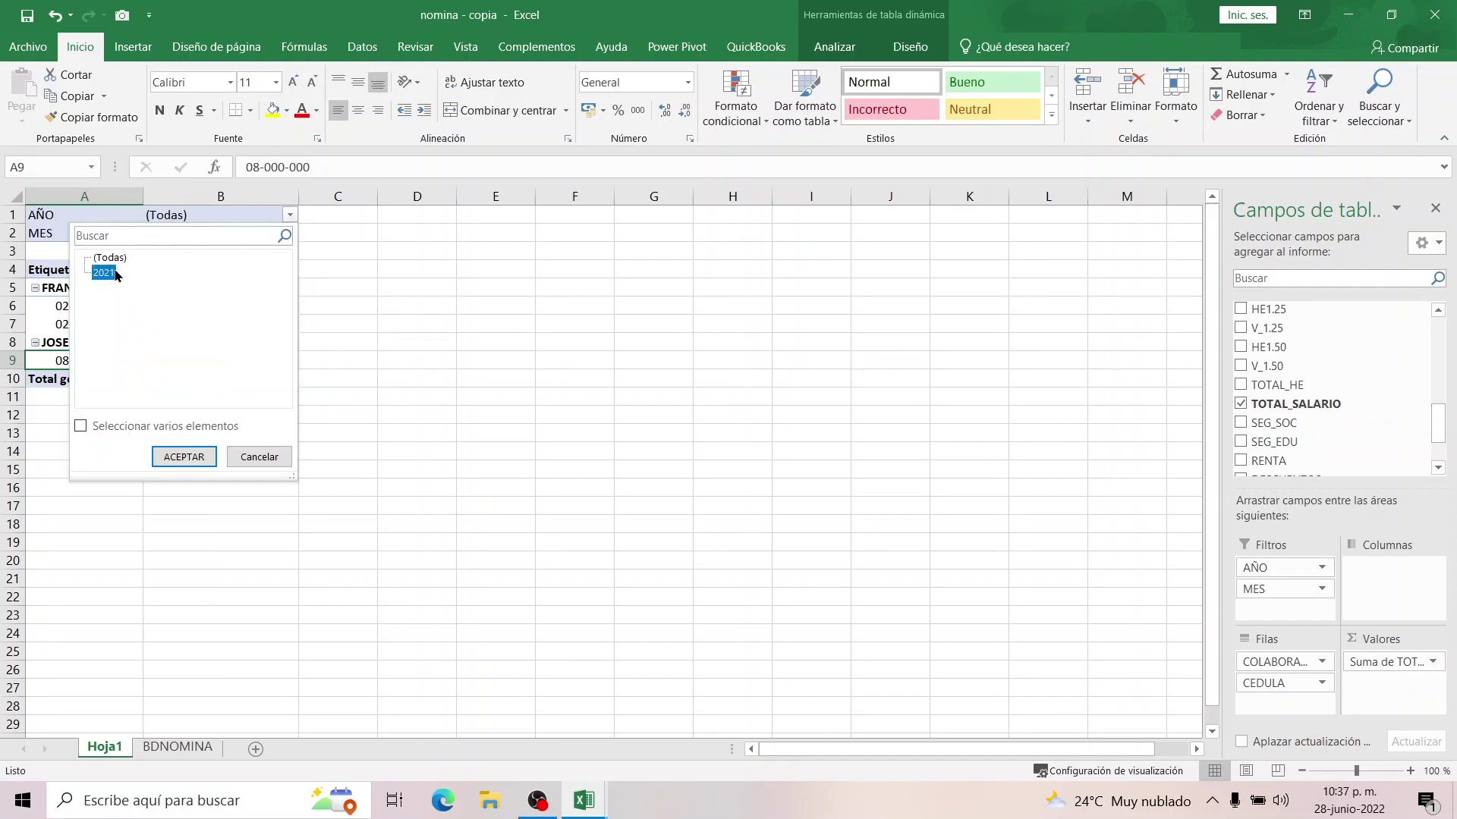
{"action": "left_click", "coordinate": [184, 457]}
{"action": "left_click", "coordinate": [290, 234]}
{"action": "left_click", "coordinate": [106, 291]}
{"action": "left_click", "coordinate": [183, 475]}
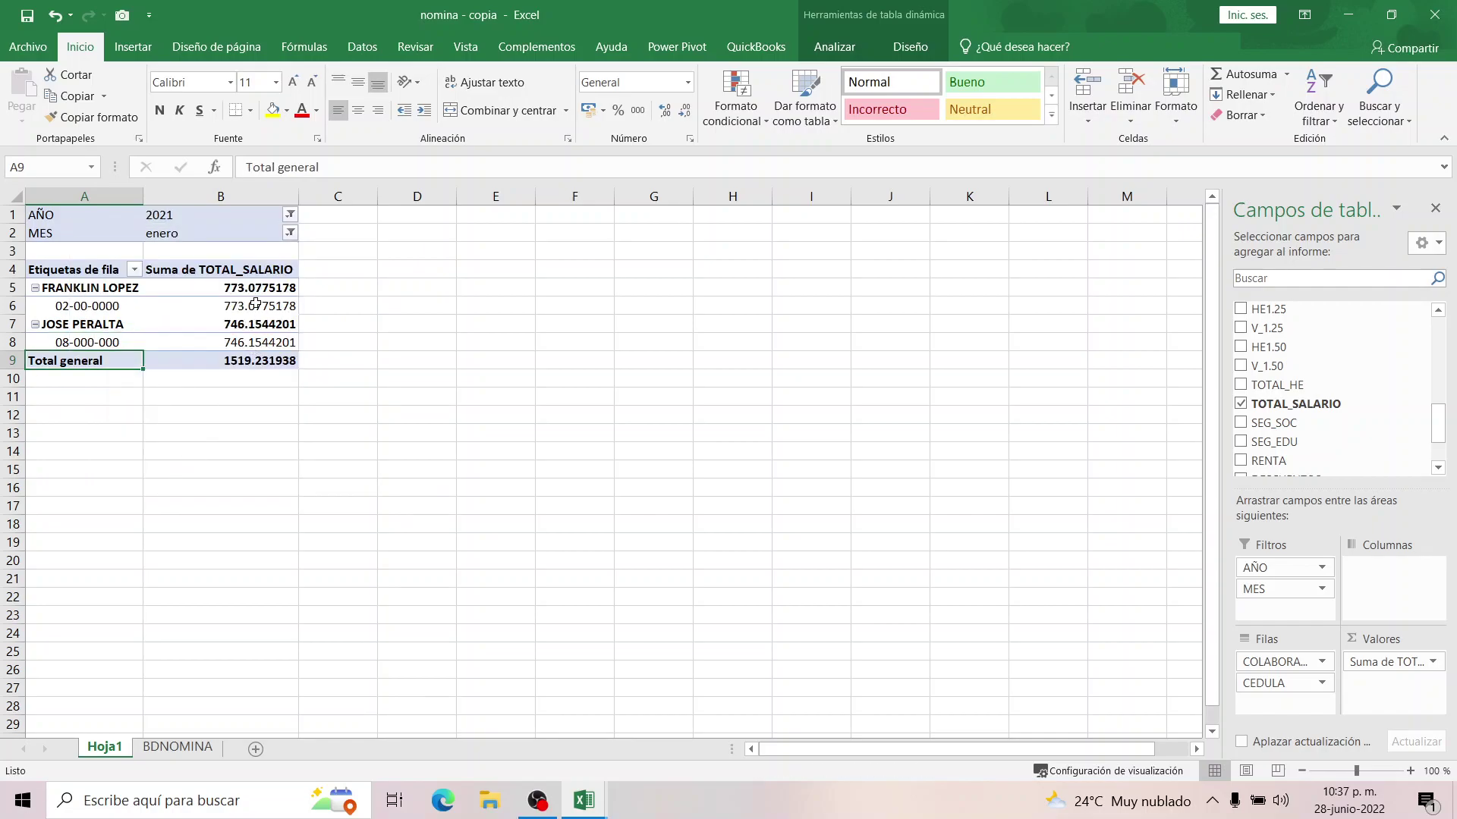
{"action": "mouse_move", "coordinate": [250, 311]}
{"action": "left_click_drag", "start_coordinate": [256, 290], "coordinate": [258, 360]}
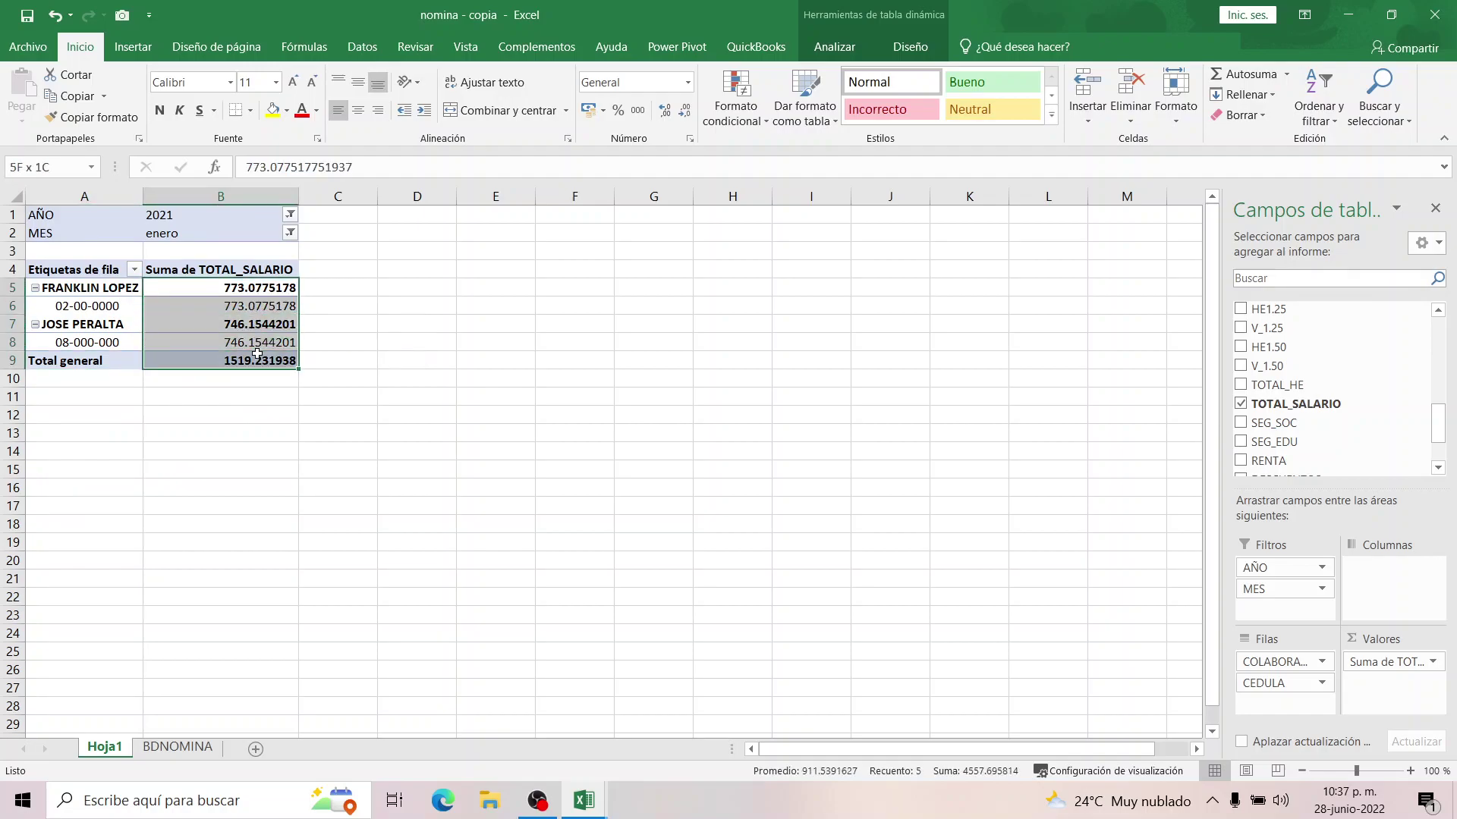
Format the TOTAL_SALARIO field as Número with 2 decimals and thousands separator, showing 1,519.23.
{"action": "right_click", "coordinate": [259, 334]}
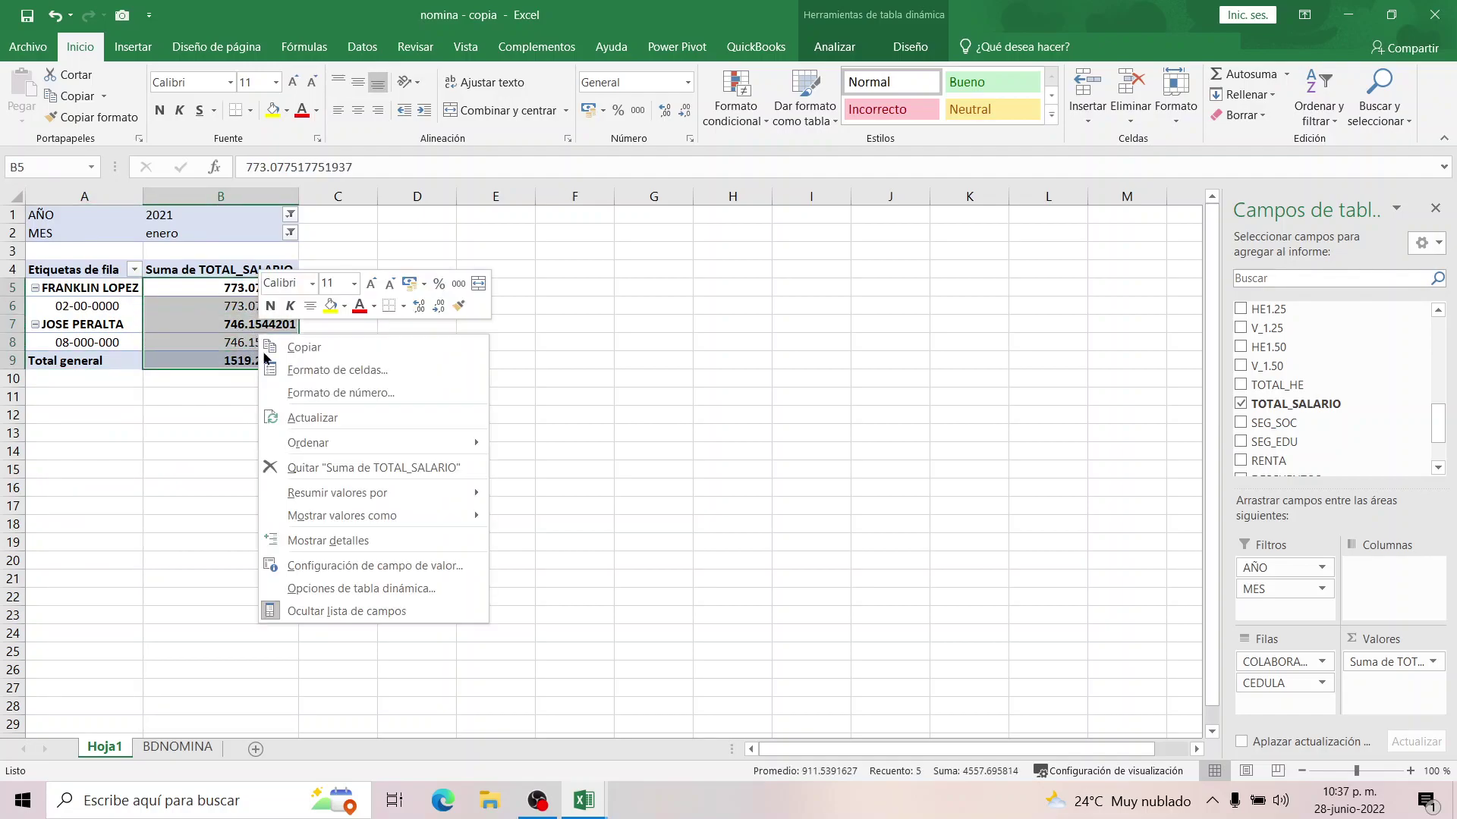
{"action": "left_click", "coordinate": [331, 572]}
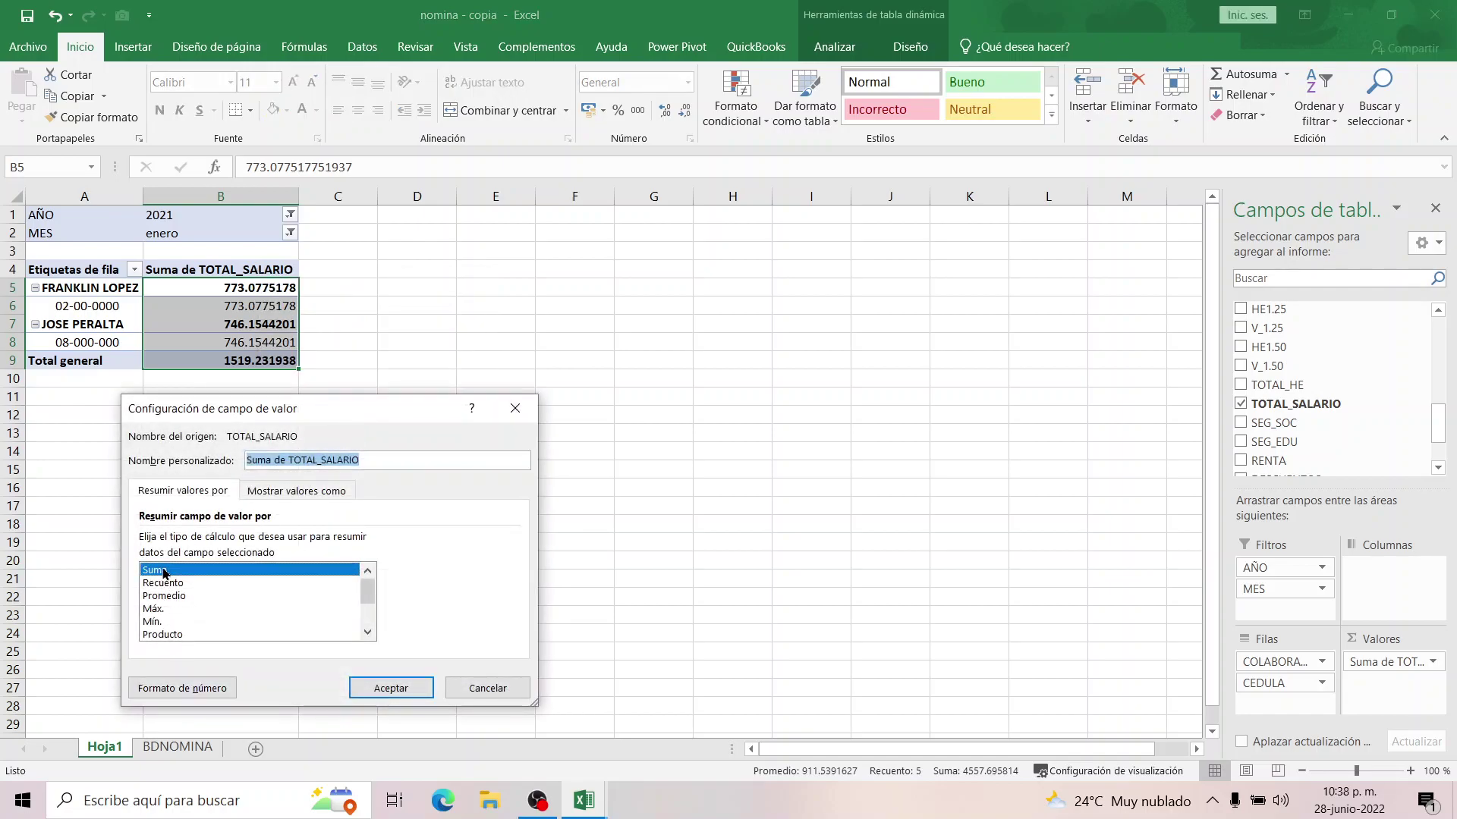
{"action": "left_click", "coordinate": [195, 690]}
{"action": "left_click", "coordinate": [116, 421]}
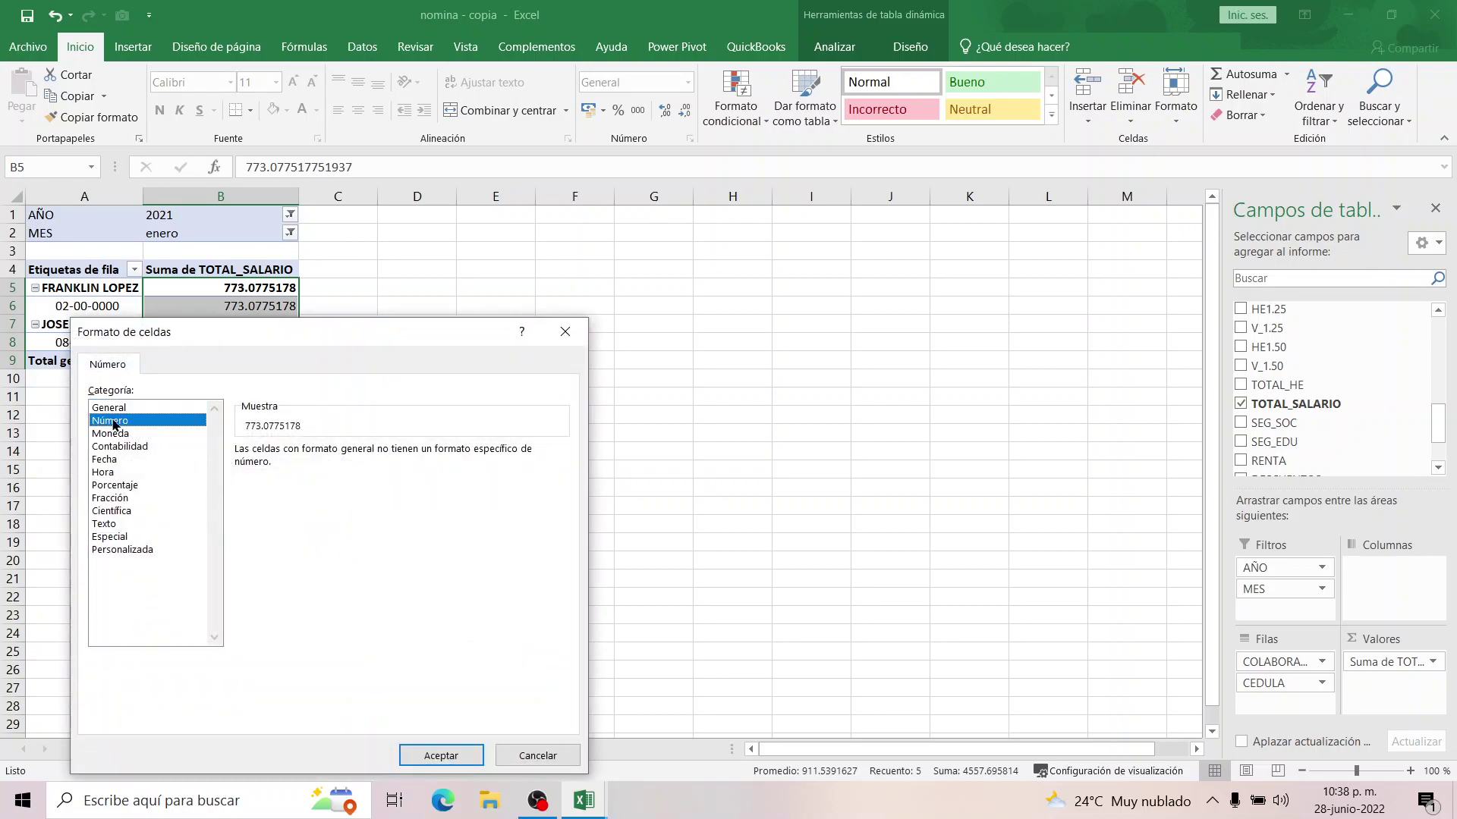
{"action": "left_click", "coordinate": [239, 476]}
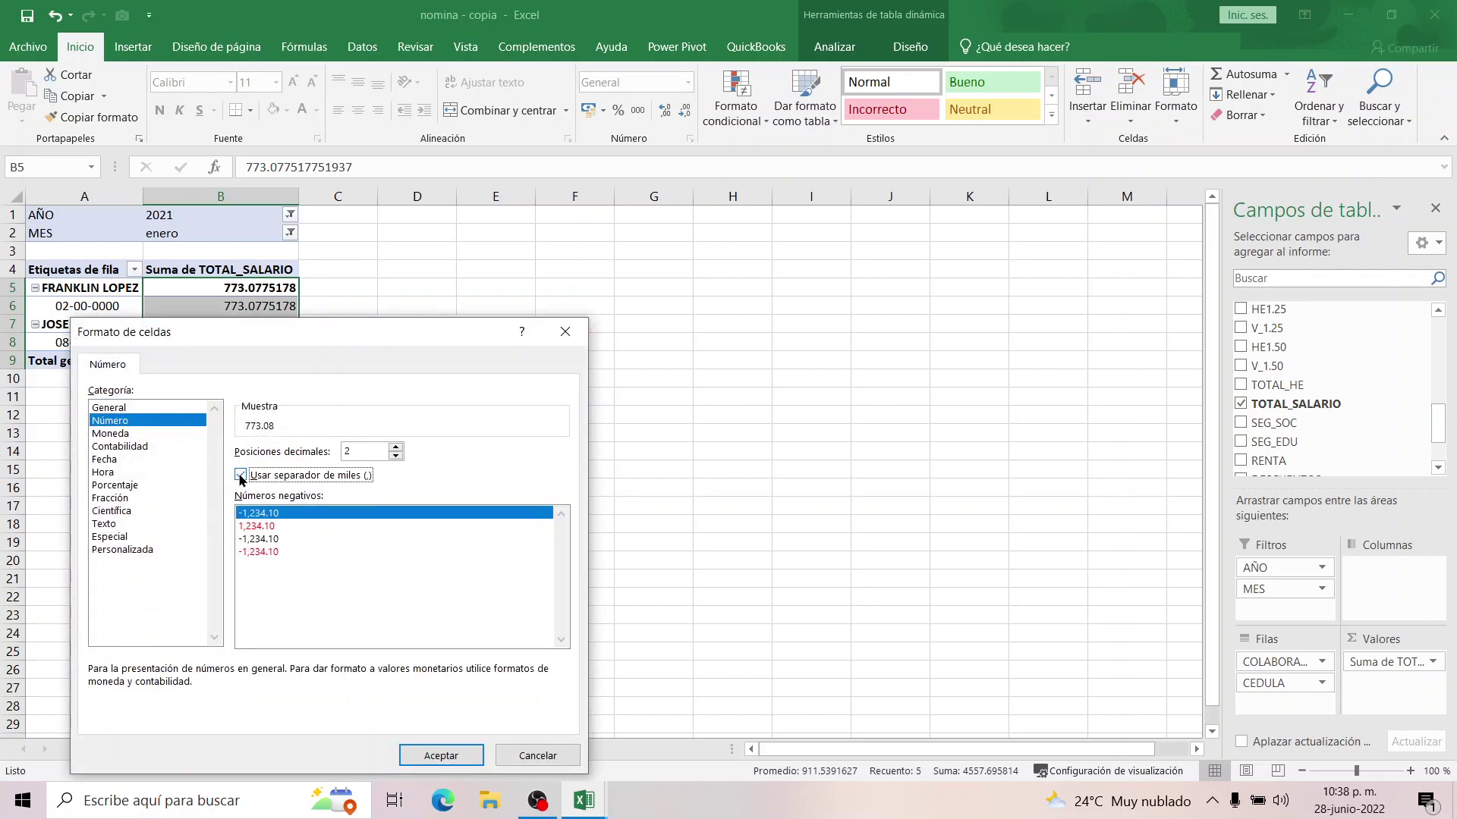
{"action": "left_click", "coordinate": [435, 756]}
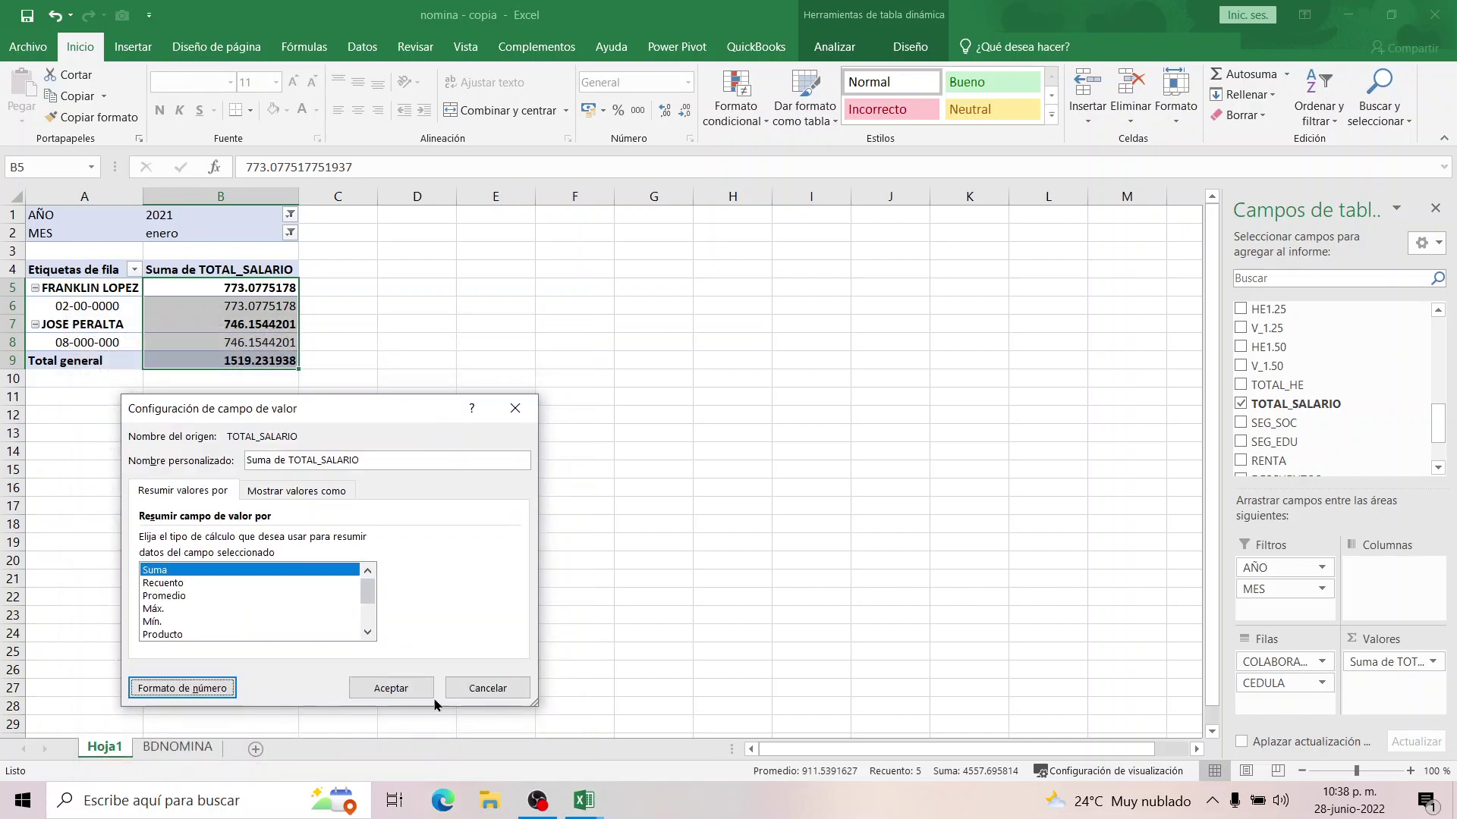
{"action": "left_click", "coordinate": [390, 686]}
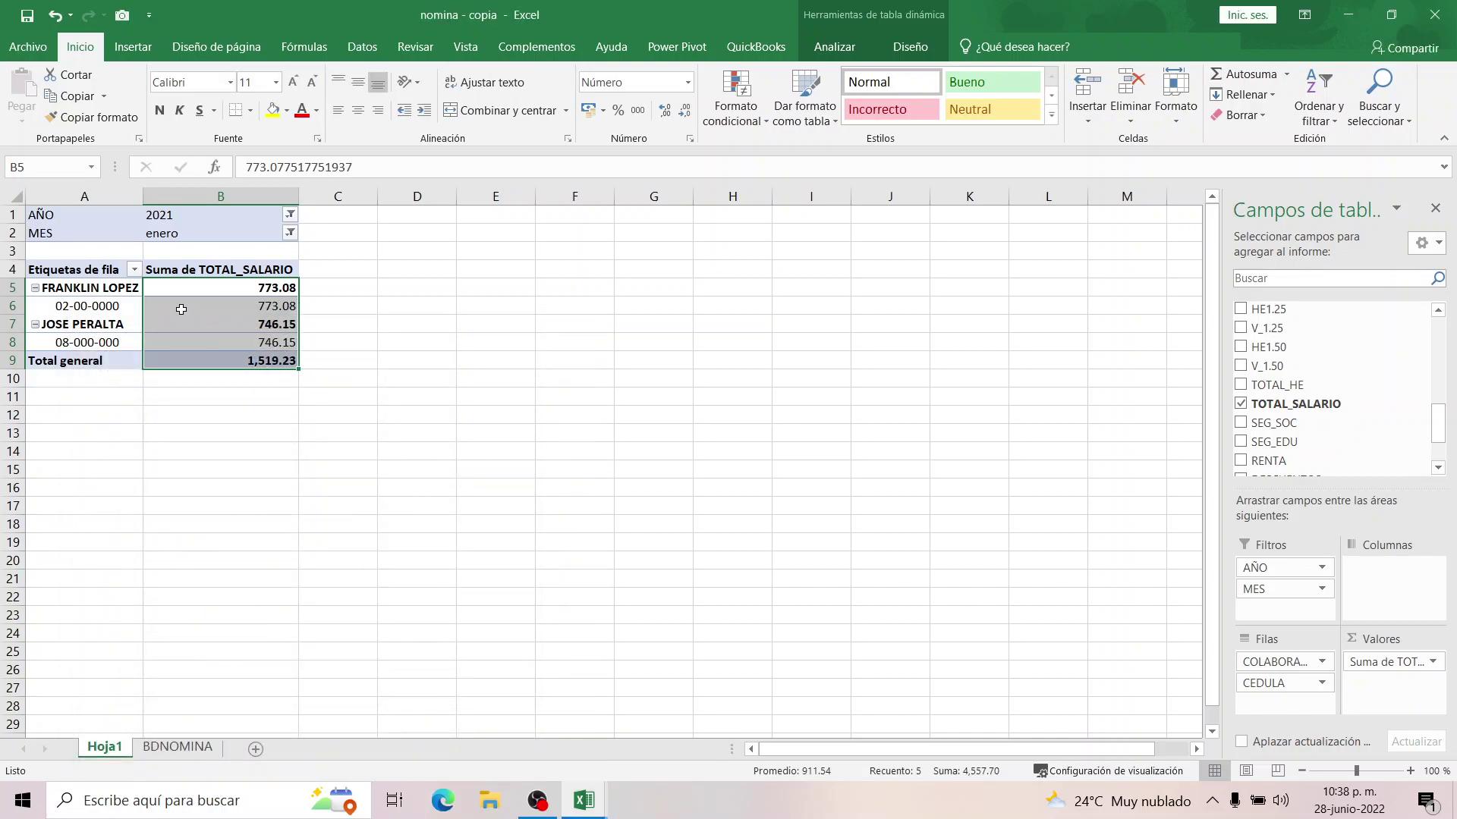
{"action": "left_click", "coordinate": [181, 310]}
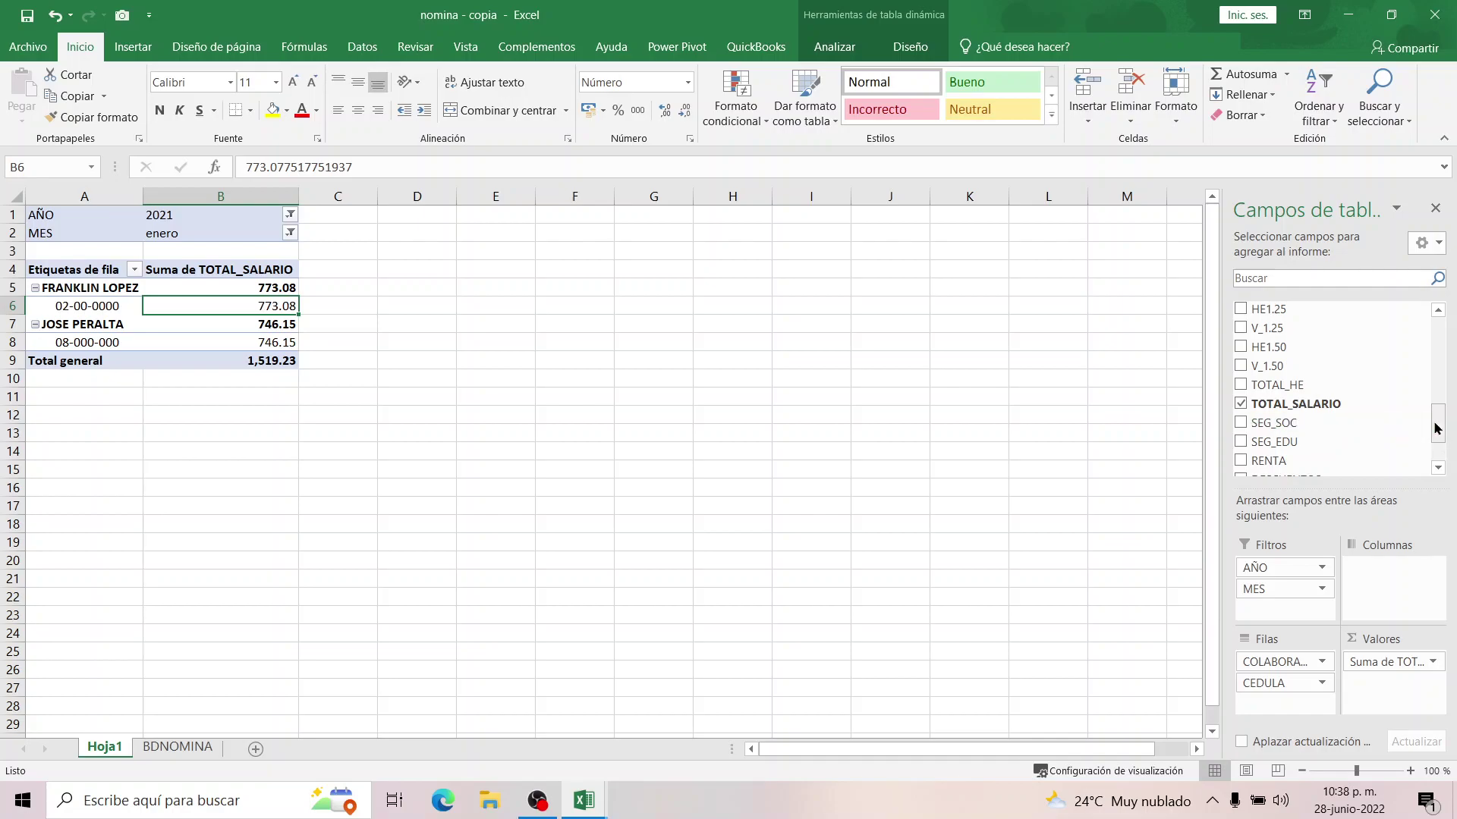
Add SEG_SOC and SEG_EDU as summed values and RENTA as a row level, then select C5:D11.
{"action": "mouse_move", "coordinate": [1437, 429]}
{"action": "left_mouse_down"}
{"action": "mouse_move", "coordinate": [1439, 367]}
{"action": "mouse_move", "coordinate": [1439, 430]}
{"action": "left_mouse_up"}
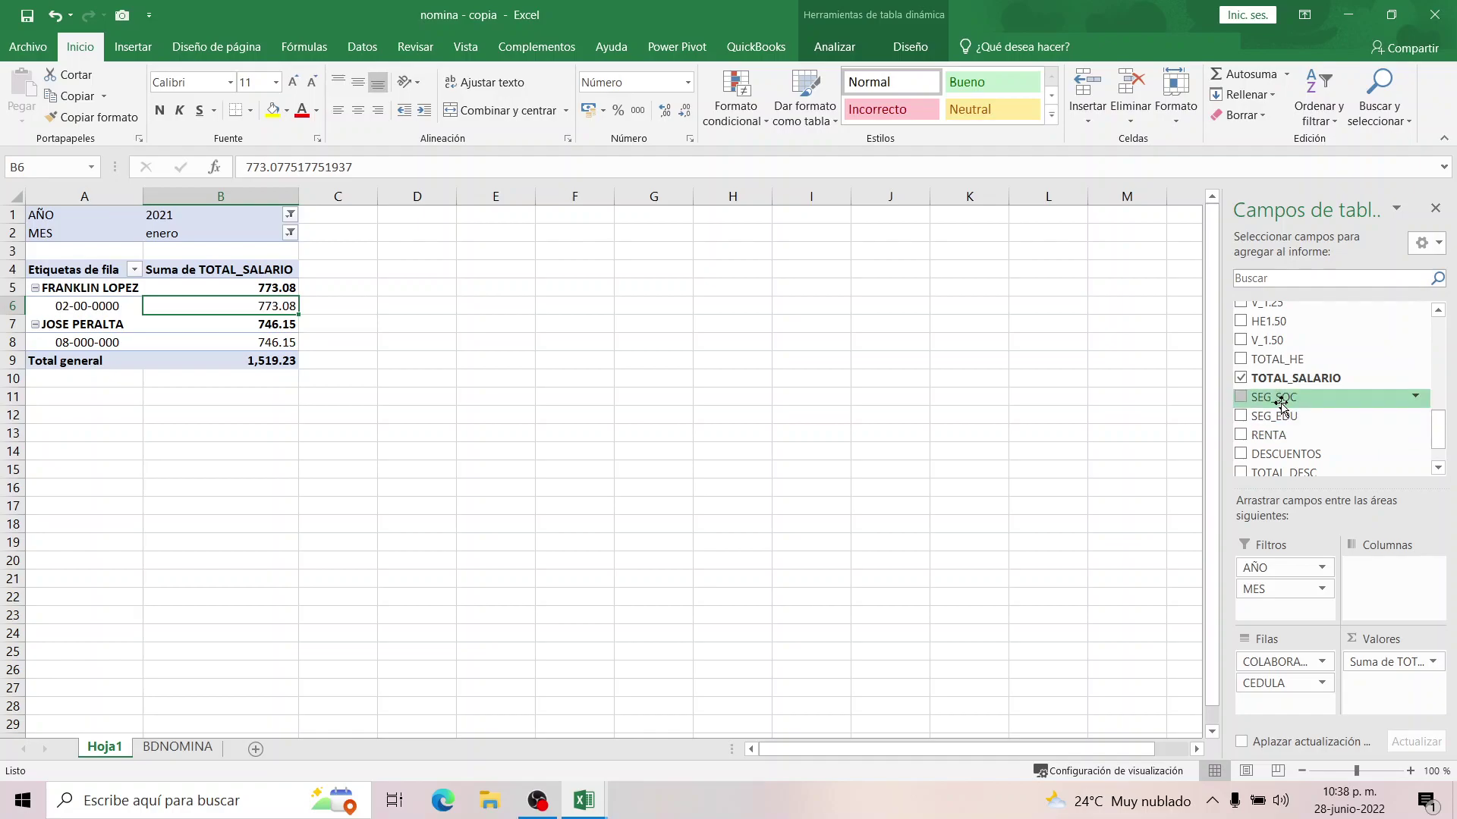
{"action": "left_click_drag", "start_coordinate": [1281, 402], "coordinate": [1388, 692]}
{"action": "left_click_drag", "start_coordinate": [1400, 704], "coordinate": [1400, 704]}
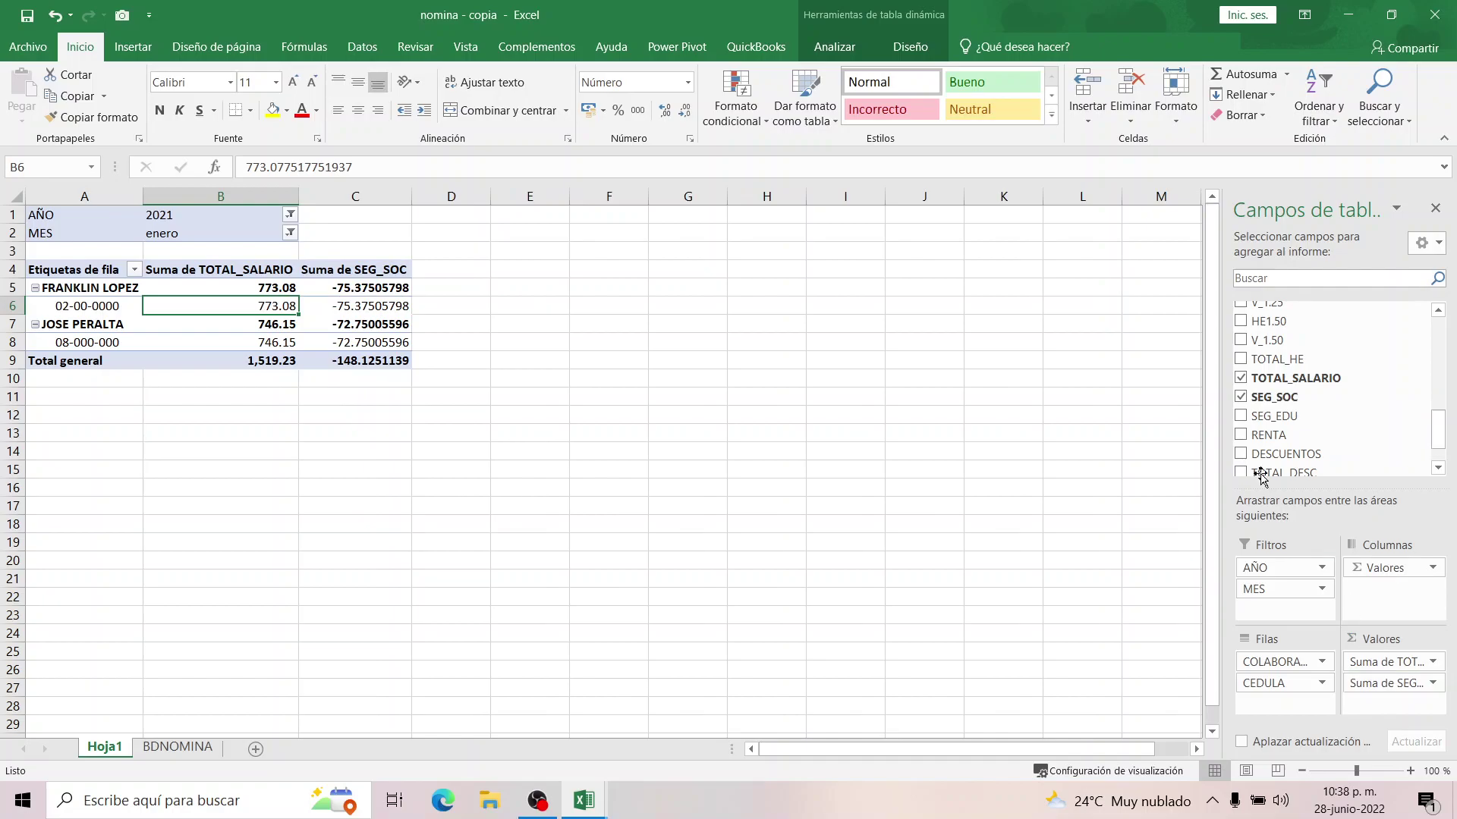
{"action": "left_click", "coordinate": [1241, 417]}
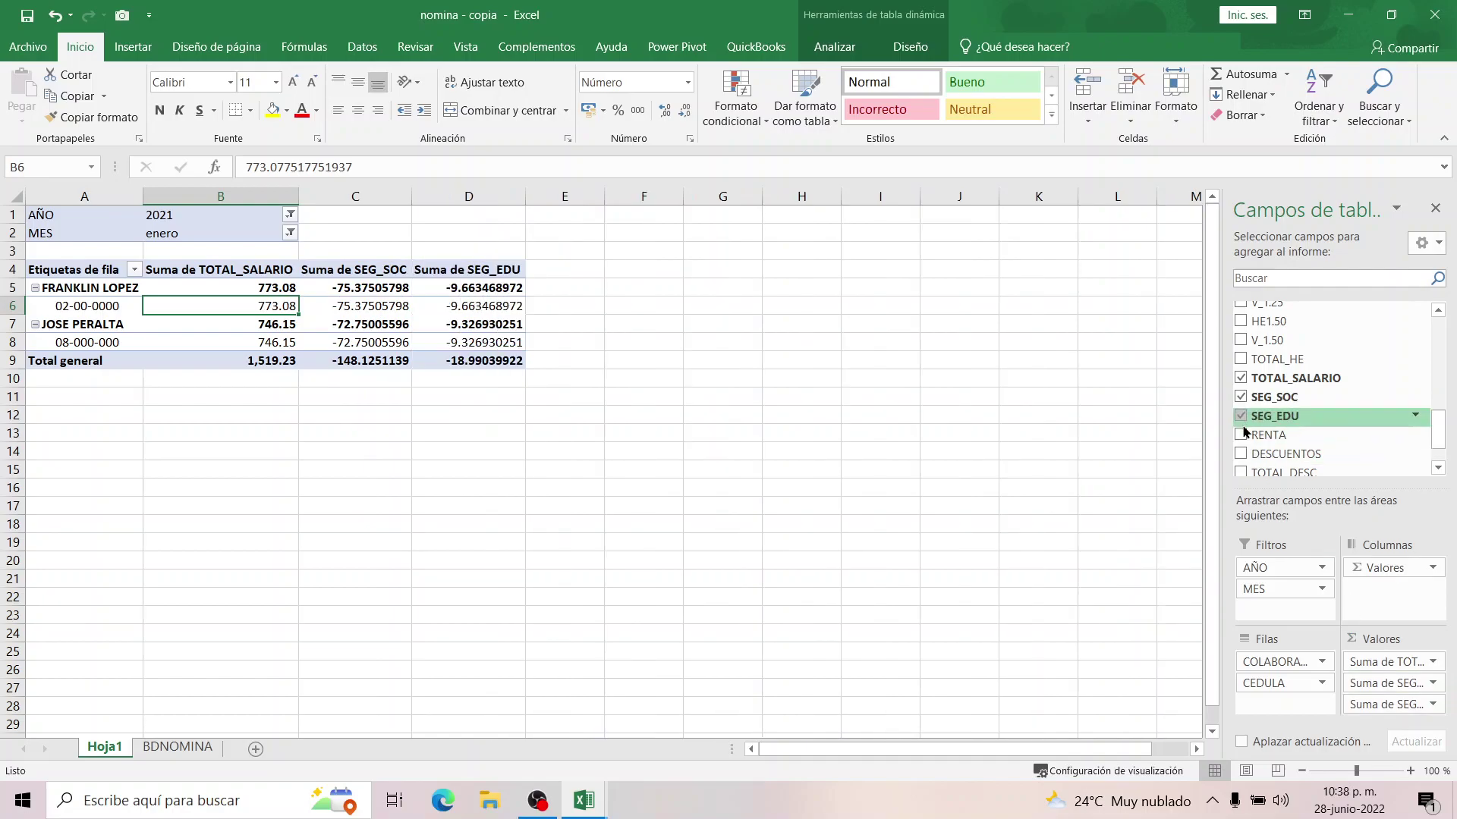
{"action": "left_click", "coordinate": [1242, 435]}
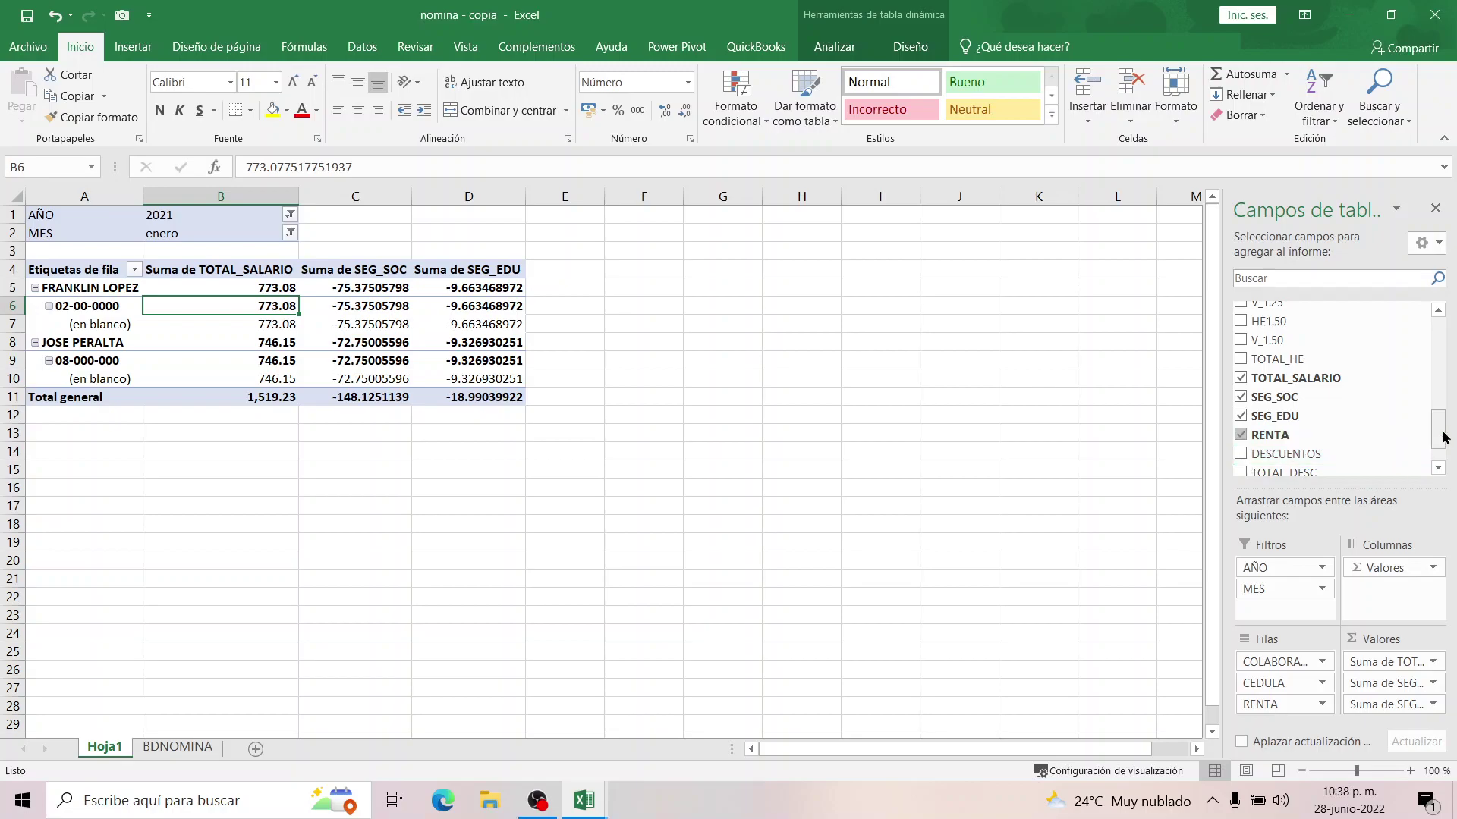
{"action": "left_click_drag", "start_coordinate": [1440, 429], "coordinate": [1439, 451]}
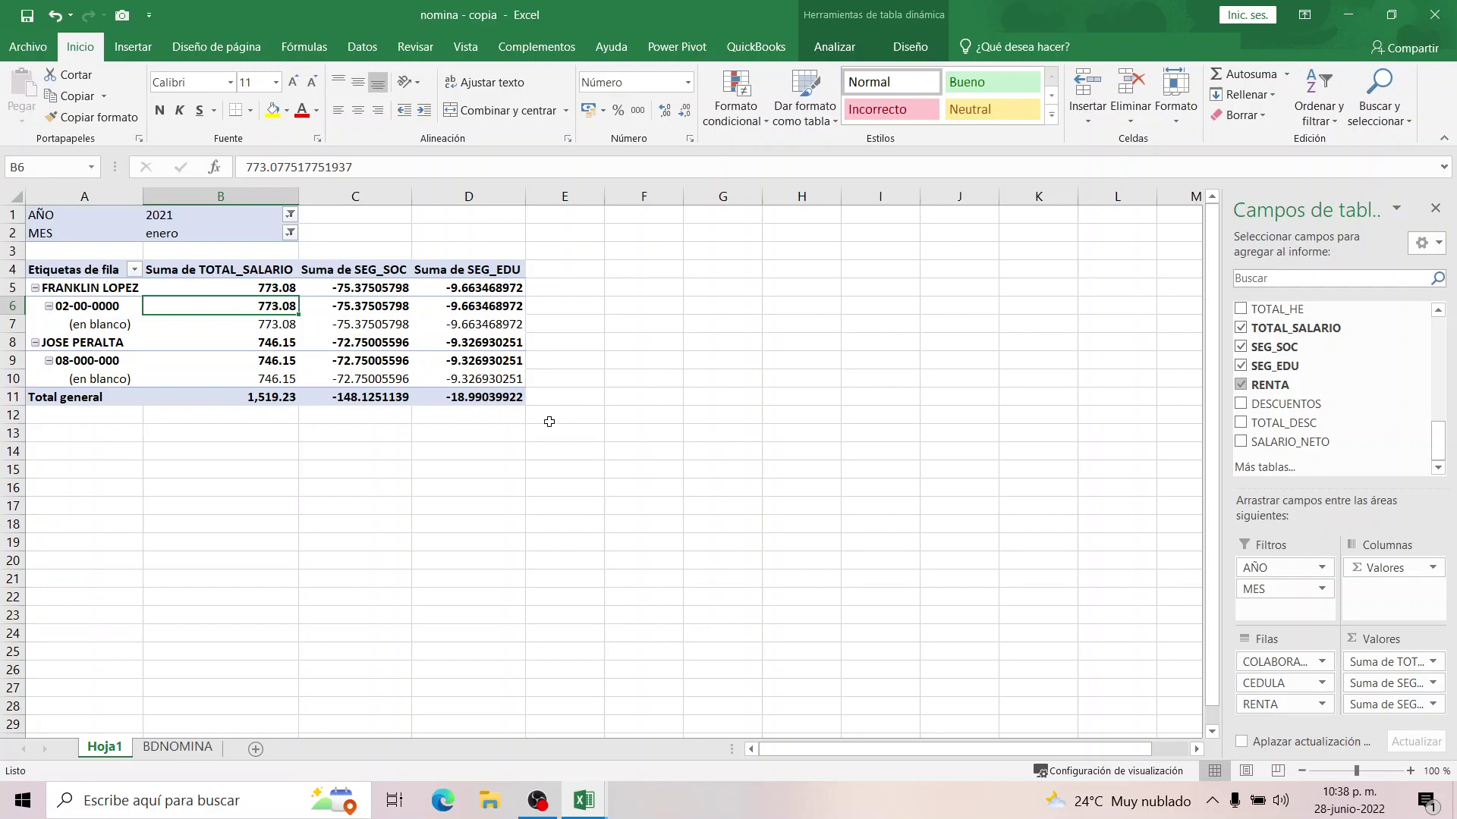
{"action": "left_click", "coordinate": [390, 290]}
{"action": "left_click_drag", "start_coordinate": [390, 291], "coordinate": [477, 398]}
Format the SEG_SOC value field as Número with thousands separator and red negatives.
{"action": "right_click", "coordinate": [460, 327]}
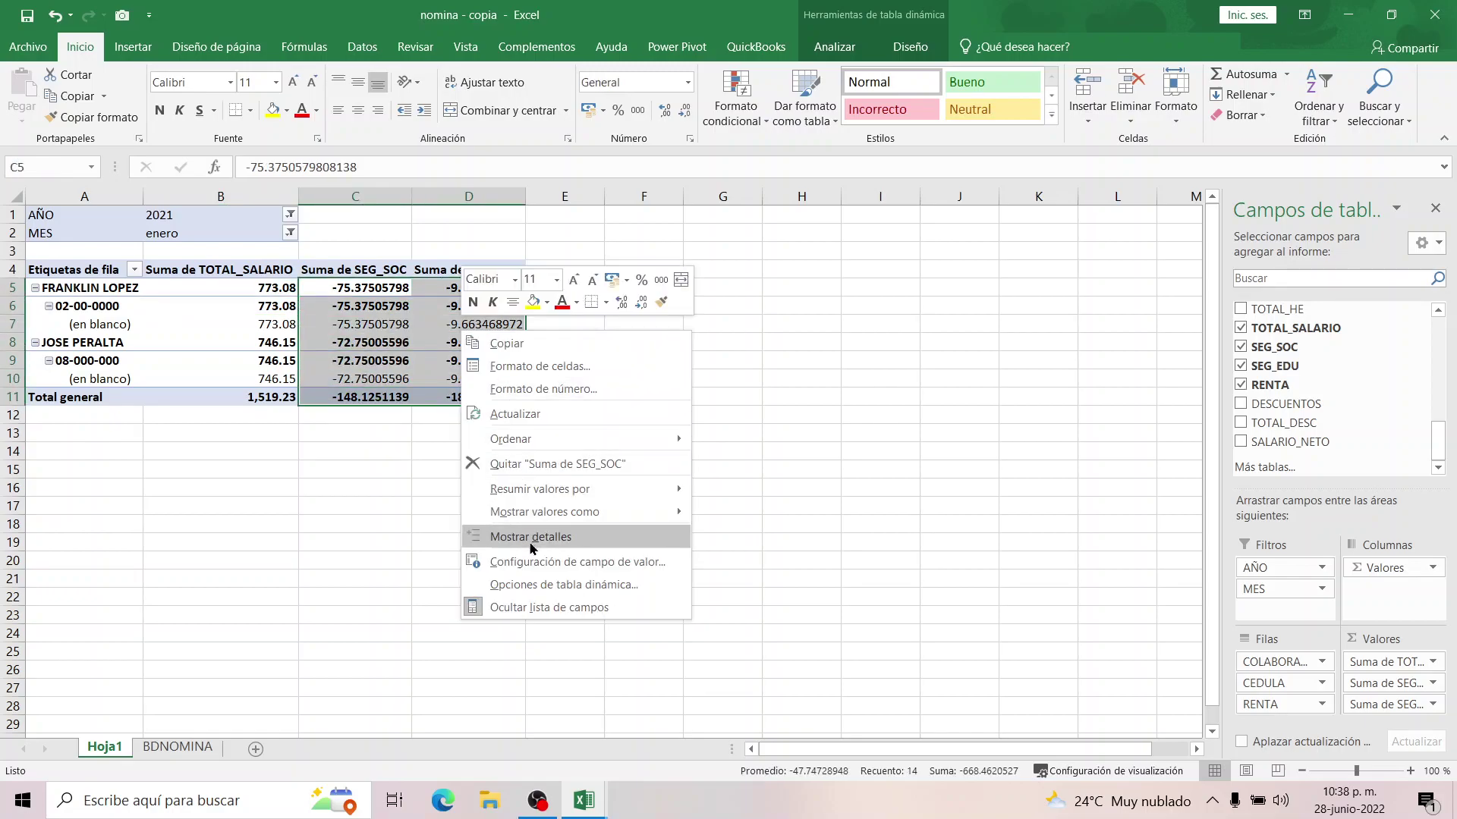
{"action": "left_click", "coordinate": [531, 562]}
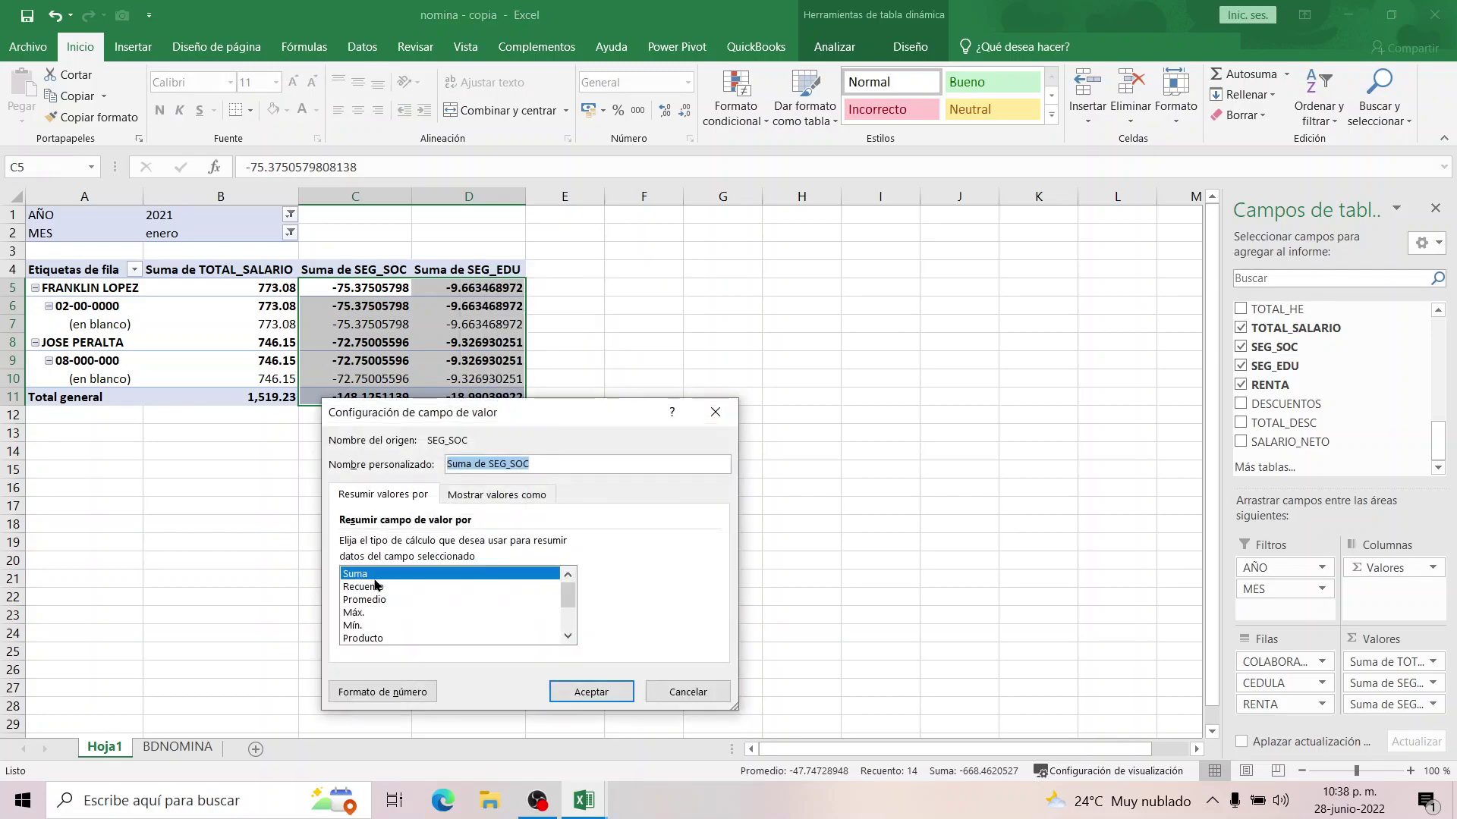
{"action": "left_click", "coordinate": [380, 690]}
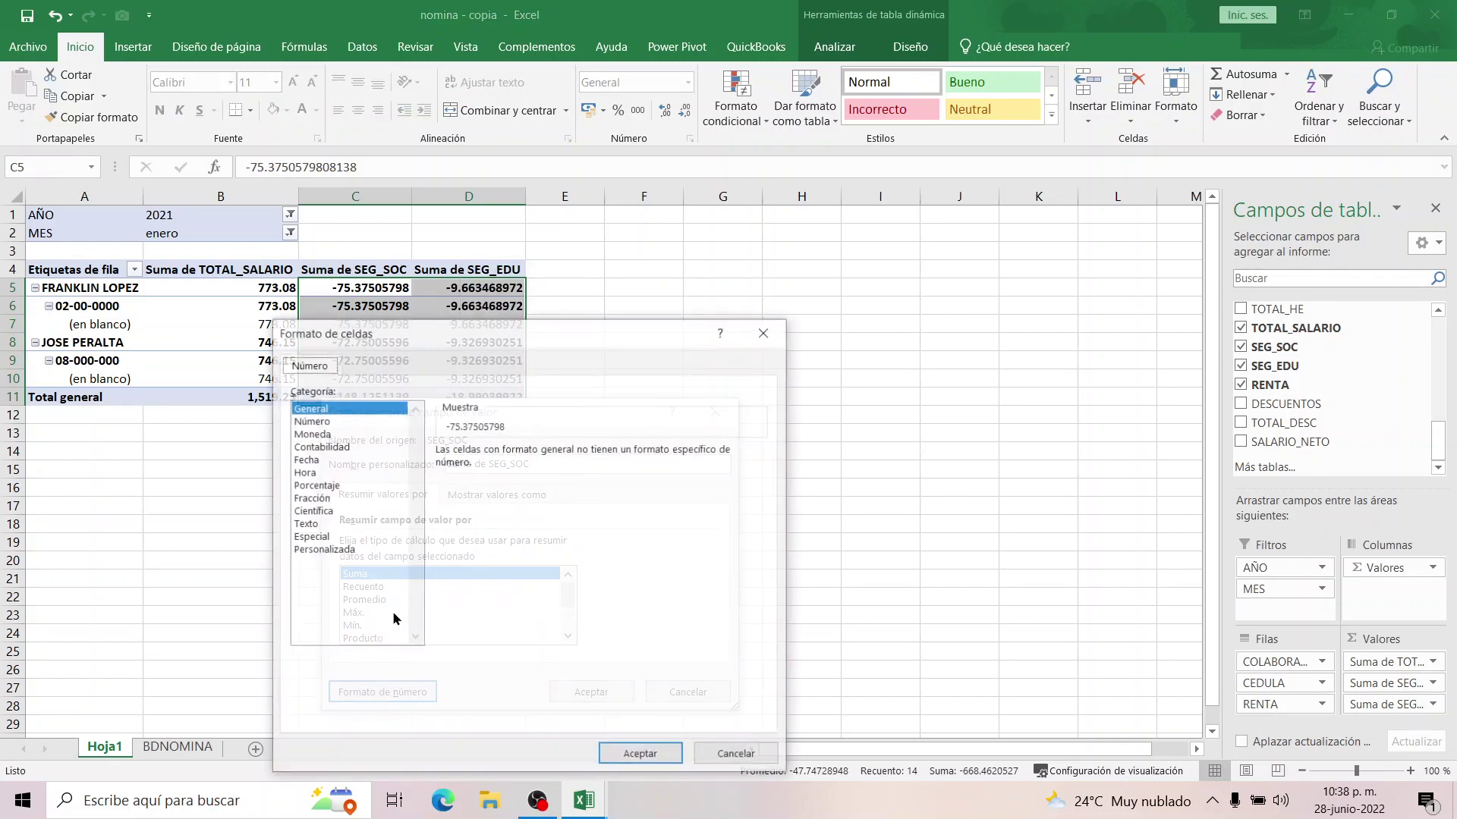
{"action": "left_click", "coordinate": [318, 421]}
{"action": "left_click", "coordinate": [456, 551]}
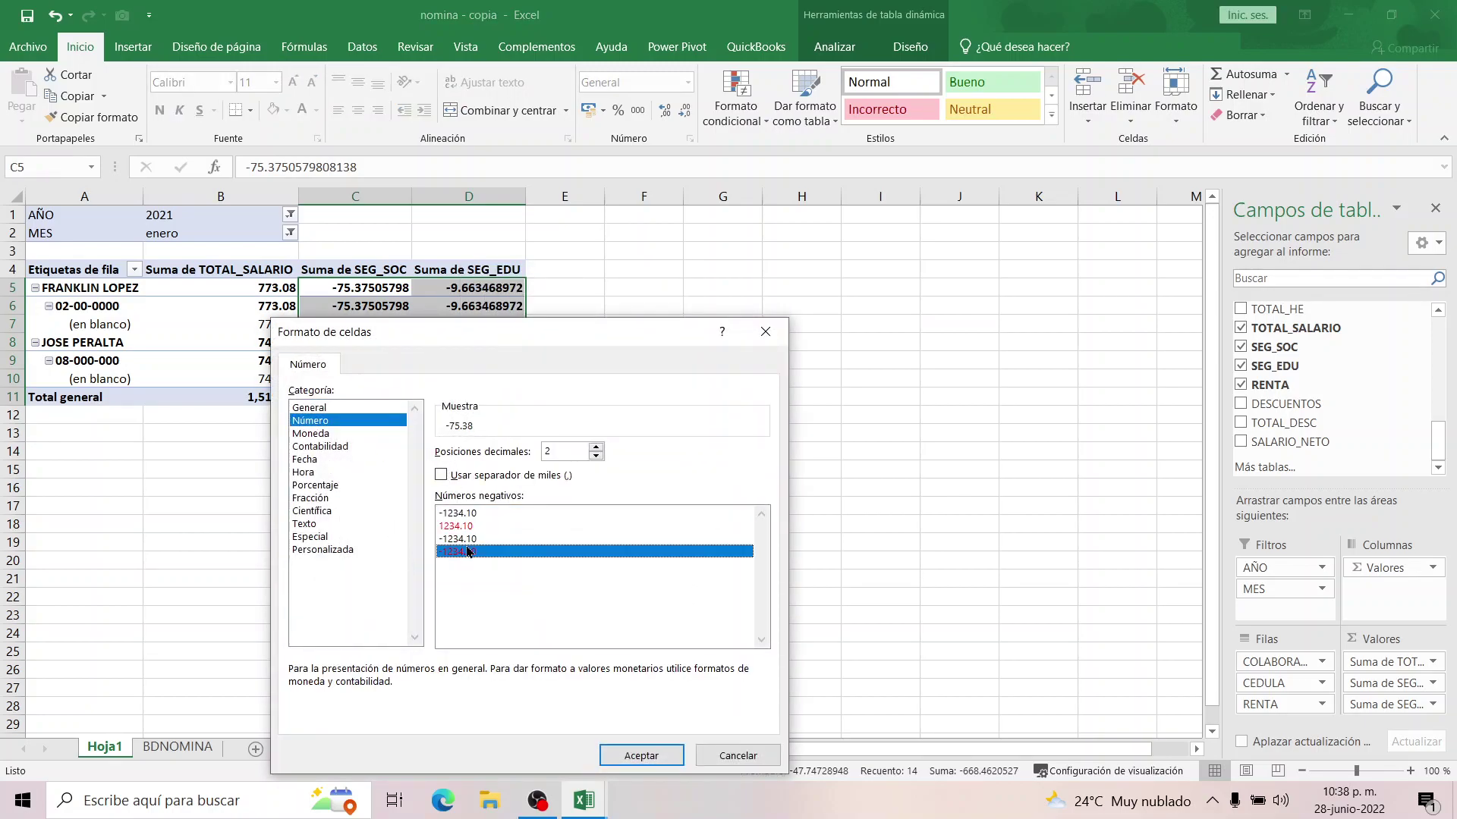
{"action": "left_click", "coordinate": [441, 476]}
{"action": "left_click", "coordinate": [631, 753]}
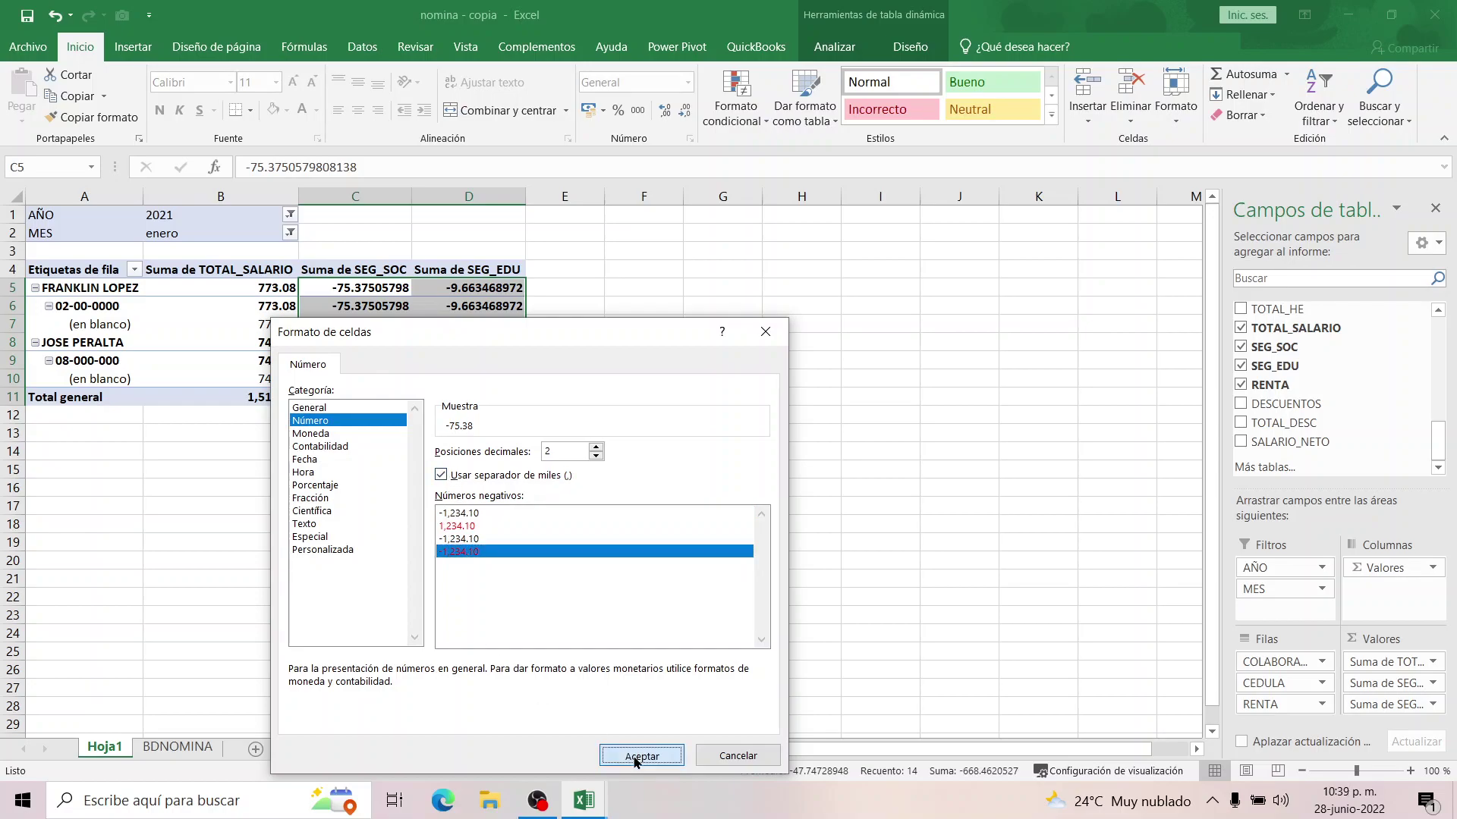
{"action": "left_click", "coordinate": [580, 692]}
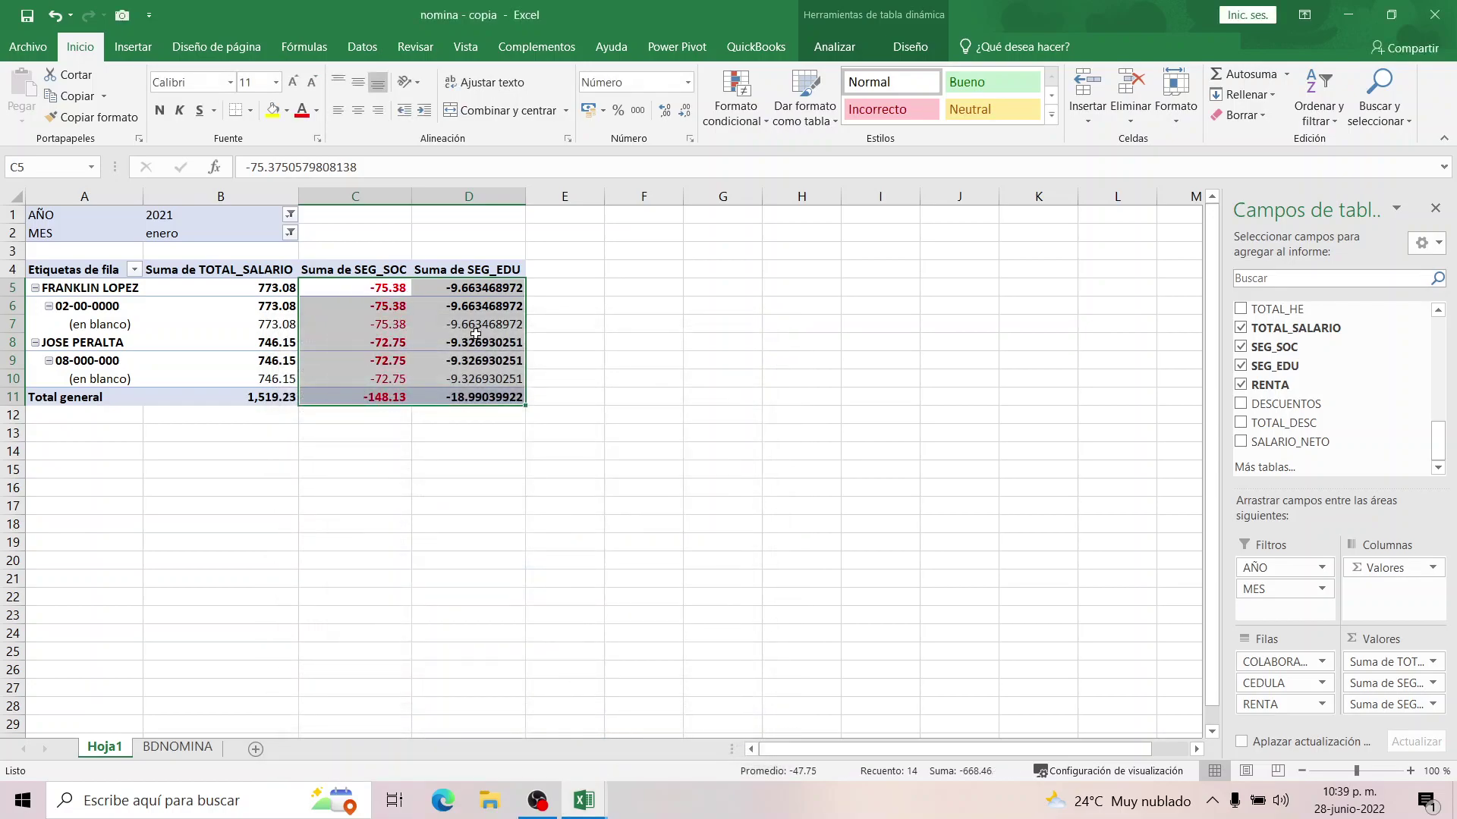
Copy the SEG_SOC number format onto the SEG_EDU values with Copiar formato.
{"action": "left_click", "coordinate": [481, 291]}
{"action": "left_click_drag", "start_coordinate": [356, 286], "coordinate": [358, 415]}
{"action": "left_click", "coordinate": [91, 117]}
{"action": "left_click_drag", "start_coordinate": [485, 288], "coordinate": [482, 402]}
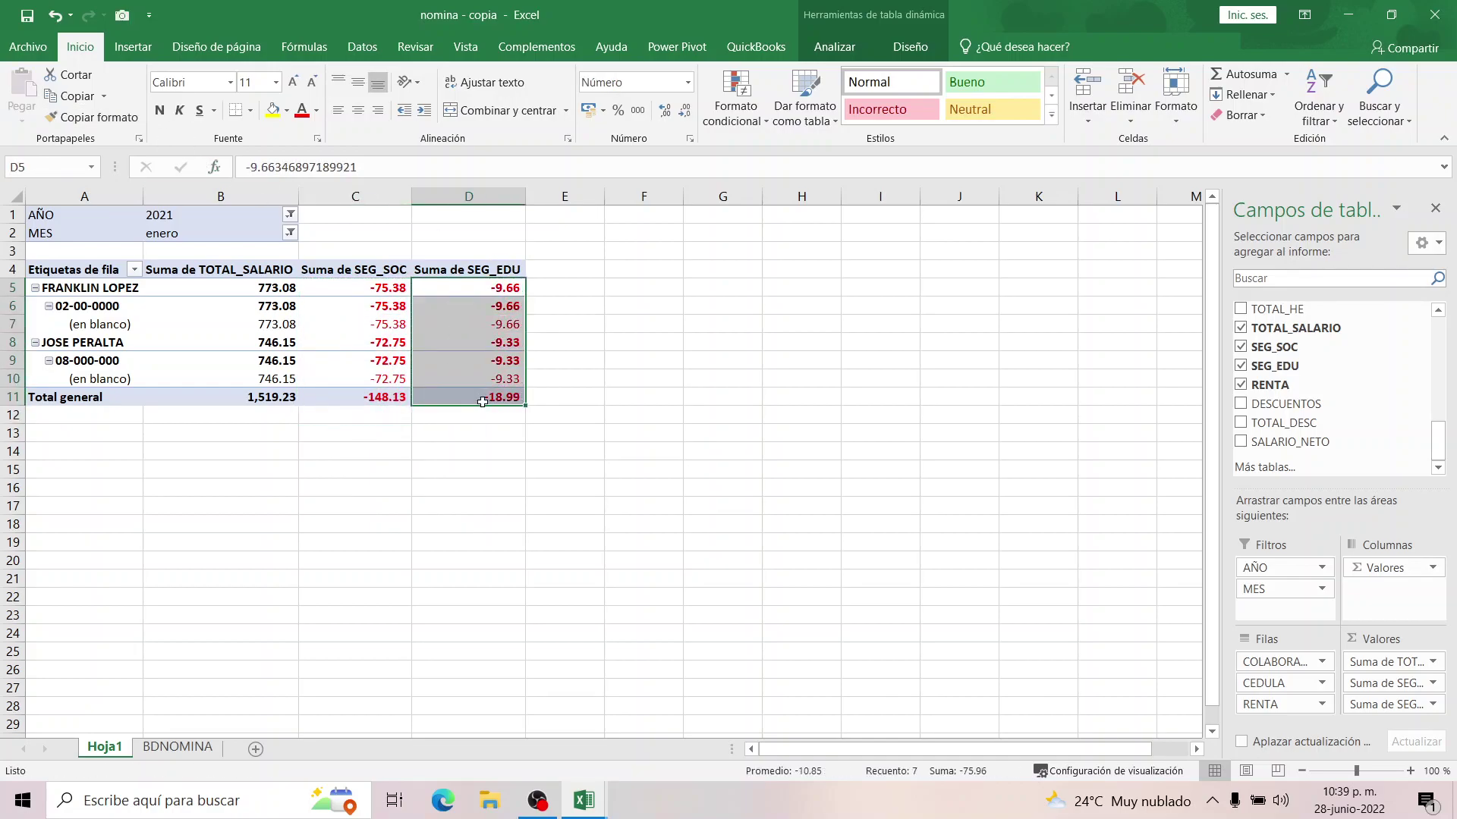
{"action": "left_click", "coordinate": [471, 290]}
Move RENTA from the Filas area to Valores, creating an empty Cuenta de RENTA column.
{"action": "left_click", "coordinate": [380, 289]}
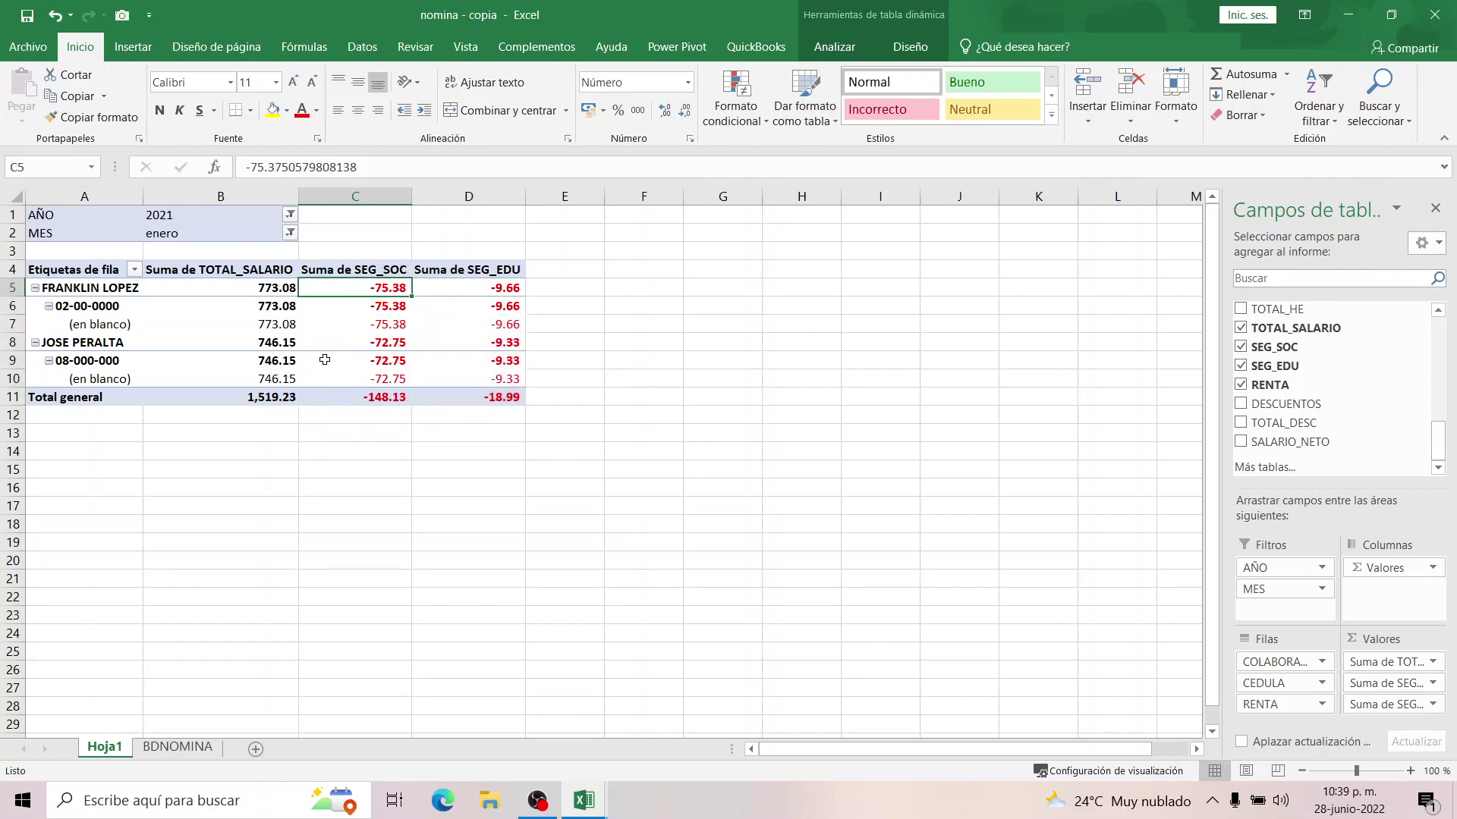
{"action": "left_click", "coordinate": [495, 291]}
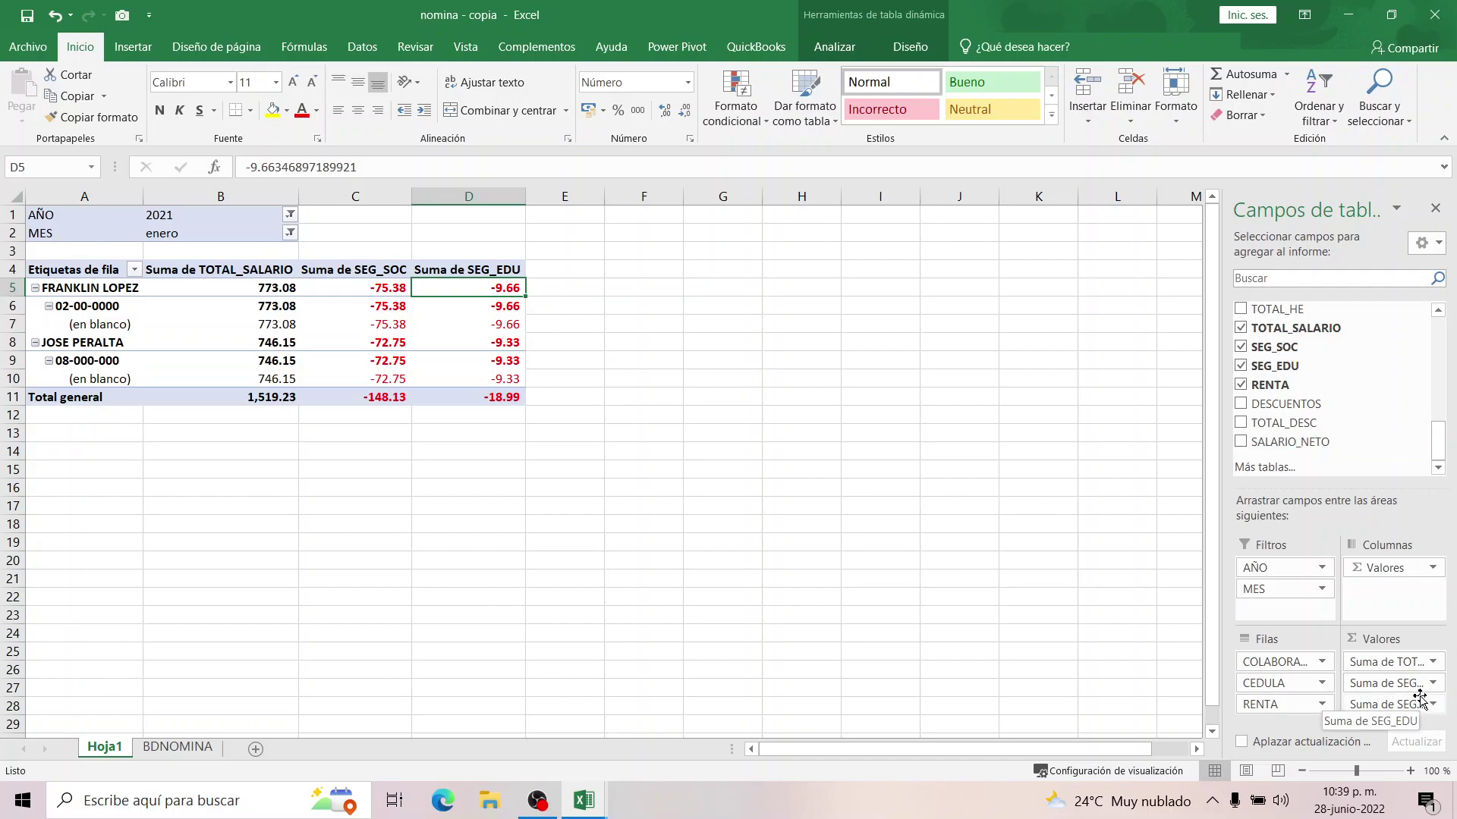
{"action": "left_click_drag", "start_coordinate": [448, 271], "coordinate": [457, 270]}
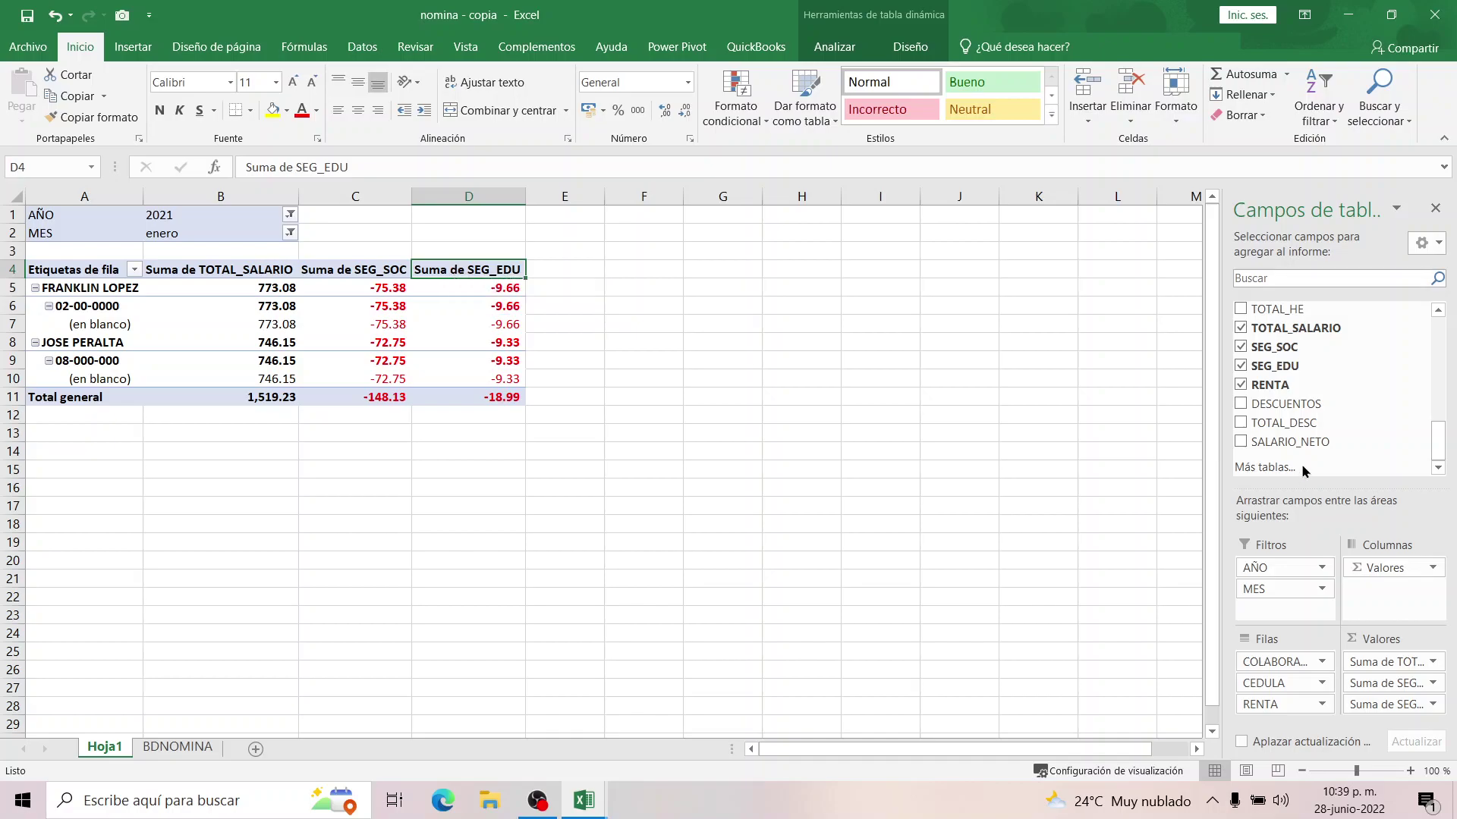
{"action": "left_click", "coordinate": [1242, 388]}
{"action": "left_click", "coordinate": [1241, 388]}
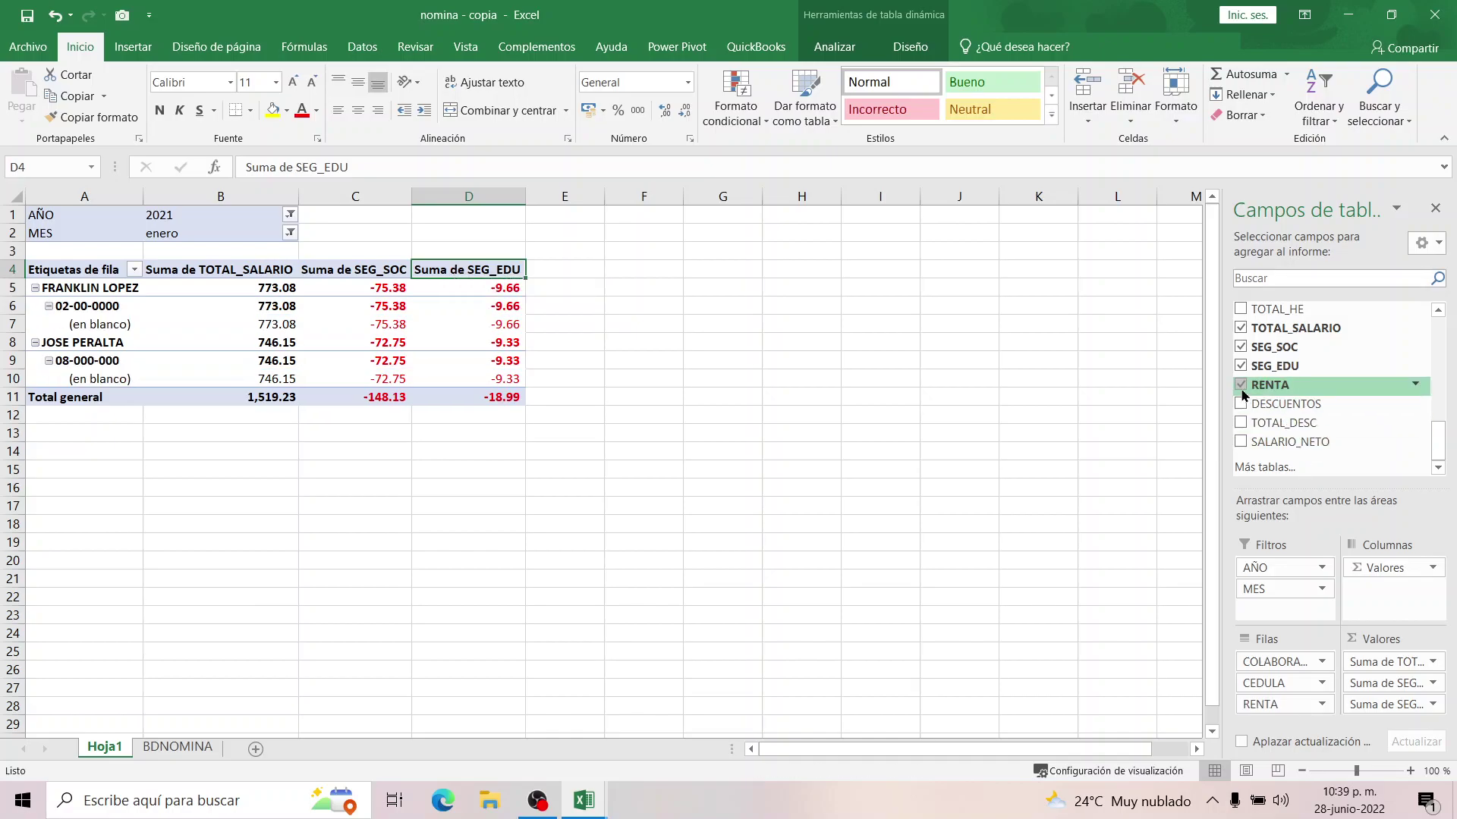
{"action": "left_click", "coordinate": [1284, 713]}
{"action": "left_click", "coordinate": [1284, 709]}
{"action": "left_click_drag", "start_coordinate": [1283, 706], "coordinate": [1405, 707]}
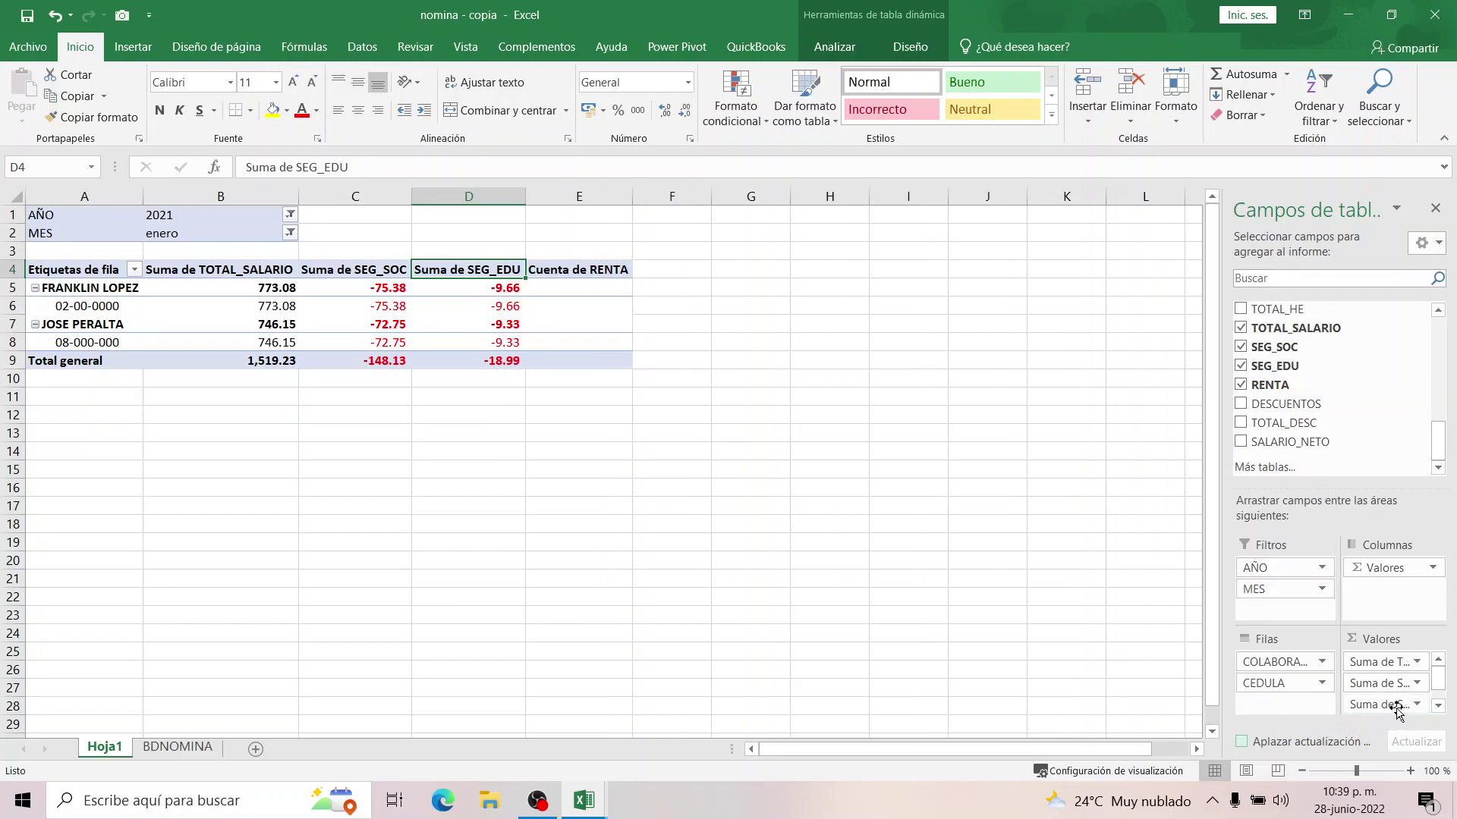
{"action": "left_click", "coordinate": [596, 287]}
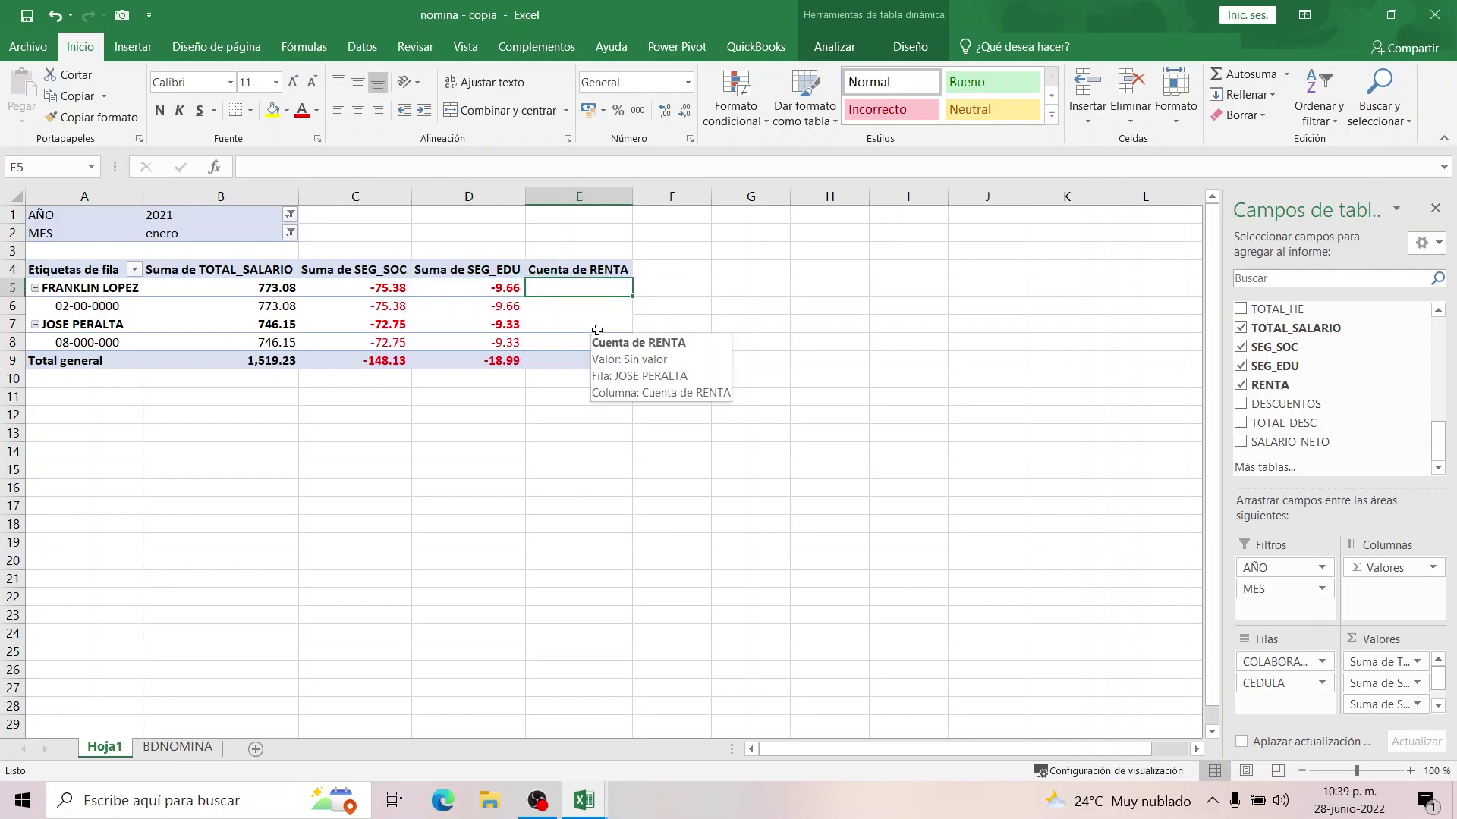
{"action": "left_click", "coordinate": [200, 271]}
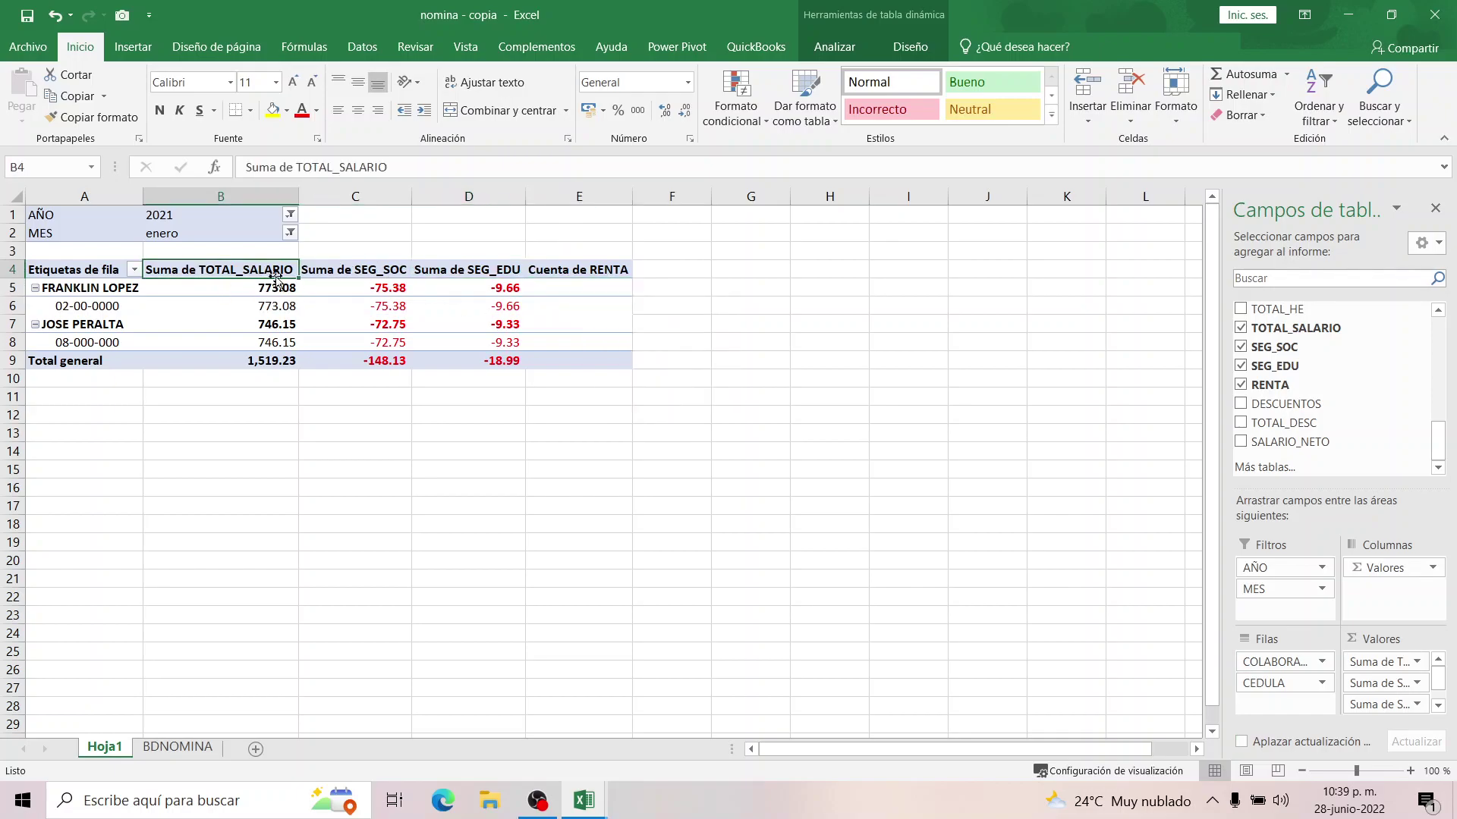
Rename headers B4 and C4 to TOTAL_SALARIO and SEG_SOC and autofit columns B and C.
{"action": "left_click_drag", "start_coordinate": [296, 167], "coordinate": [245, 167]}
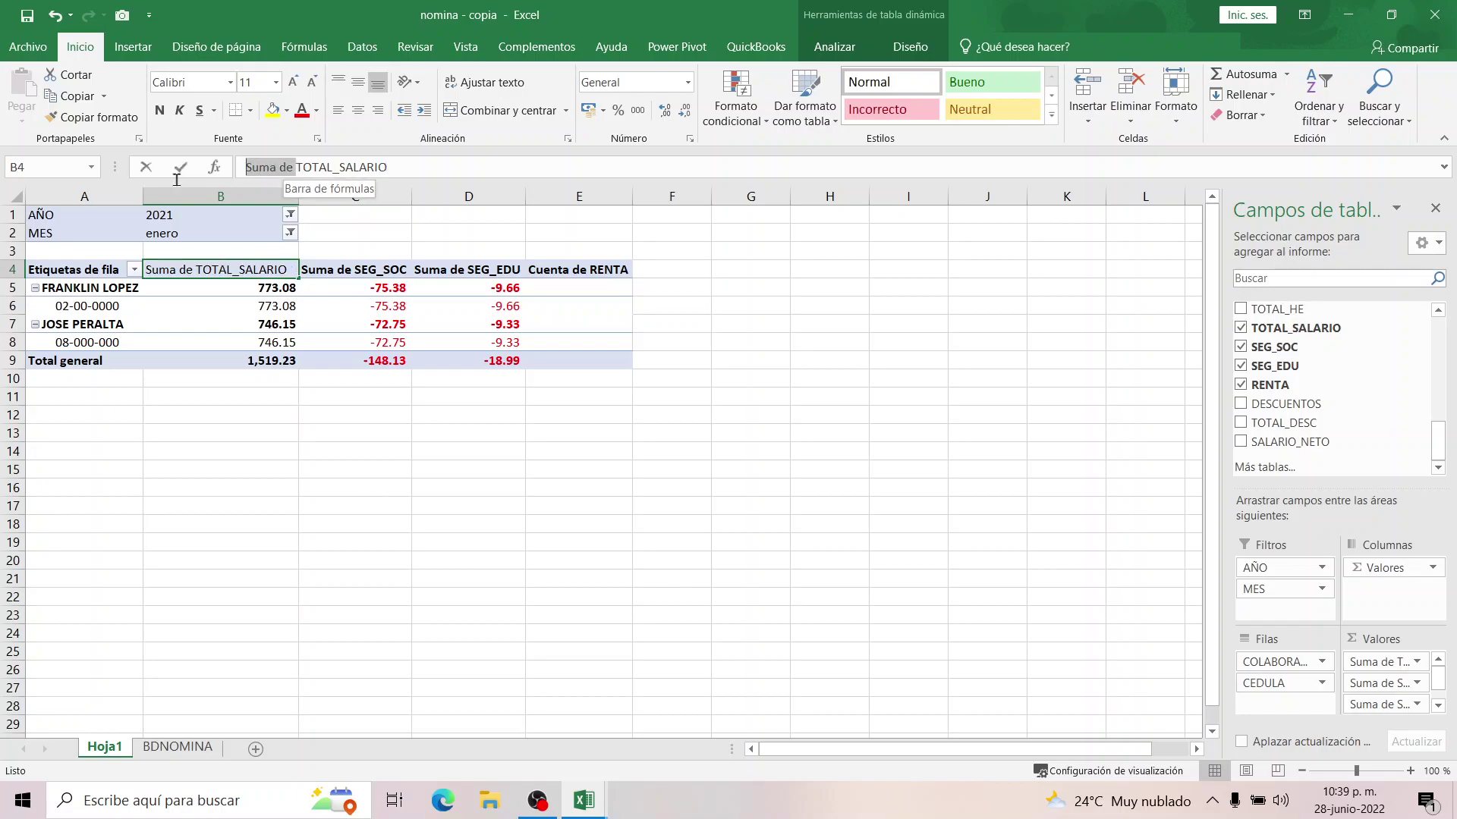
{"action": "key", "text": "BackSpace"}
{"action": "key", "text": "Return"}
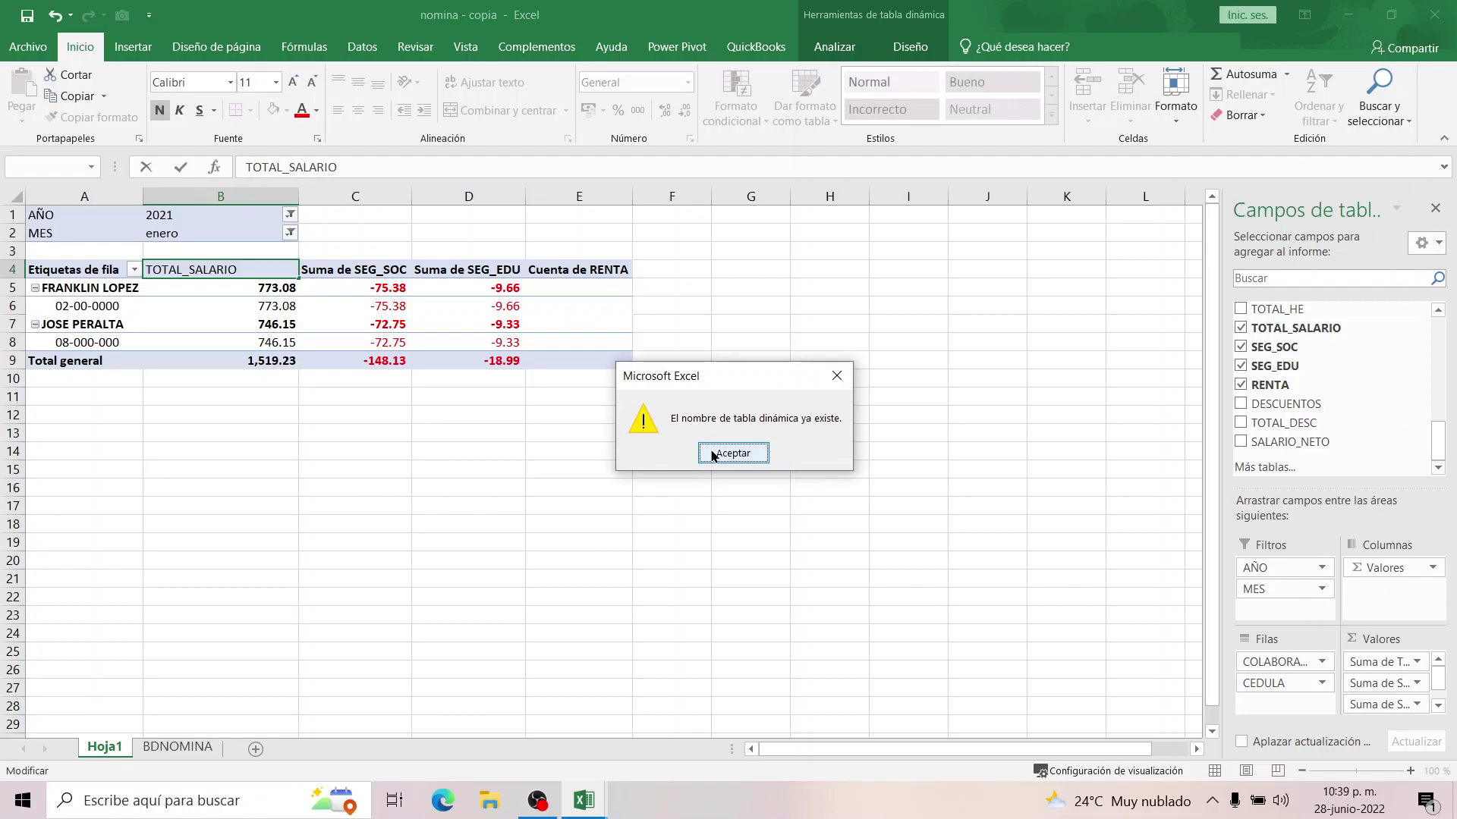
{"action": "left_click", "coordinate": [733, 454]}
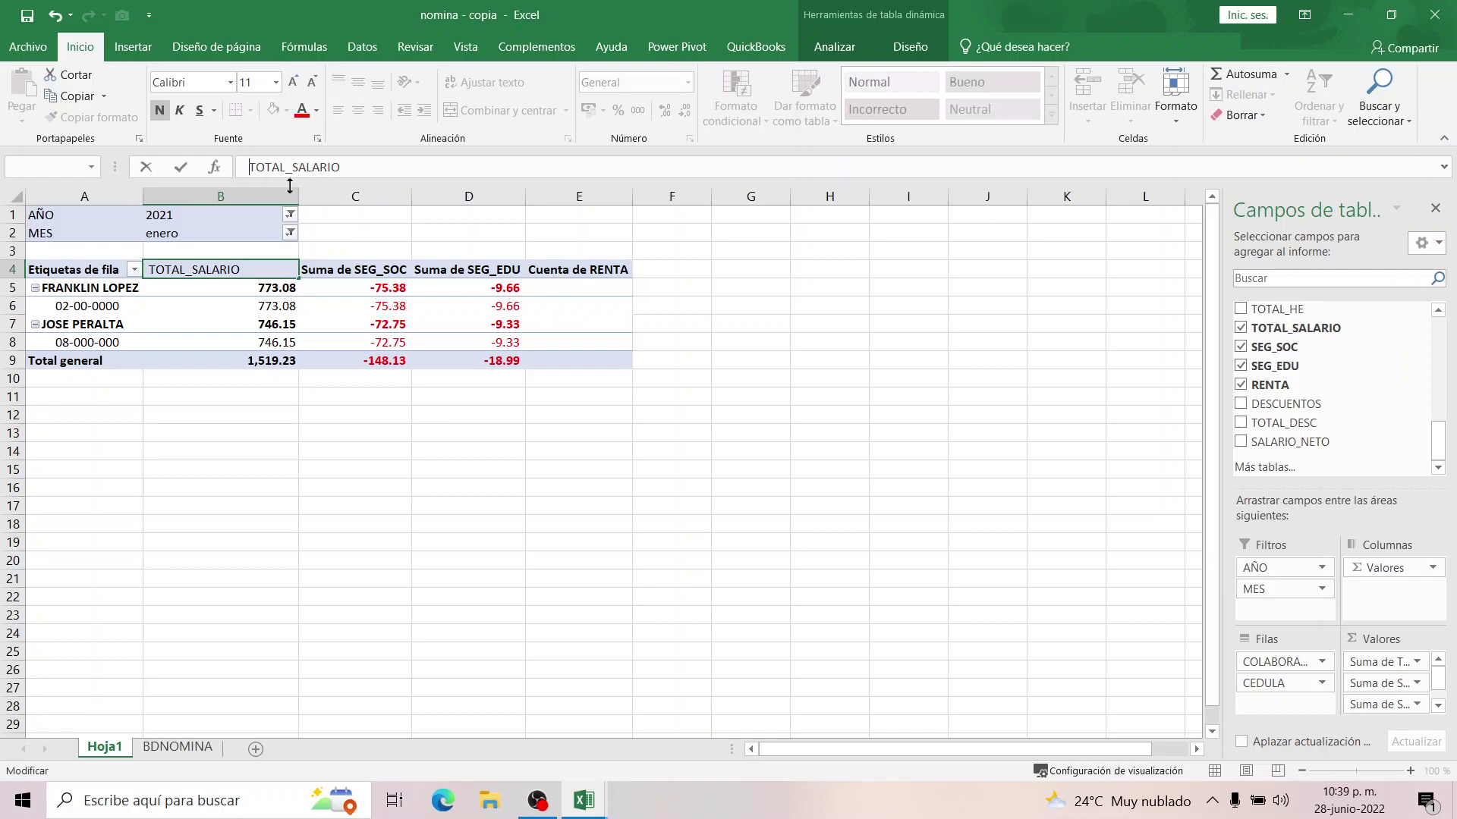
{"action": "key", "text": "Return"}
{"action": "left_click", "coordinate": [243, 269]}
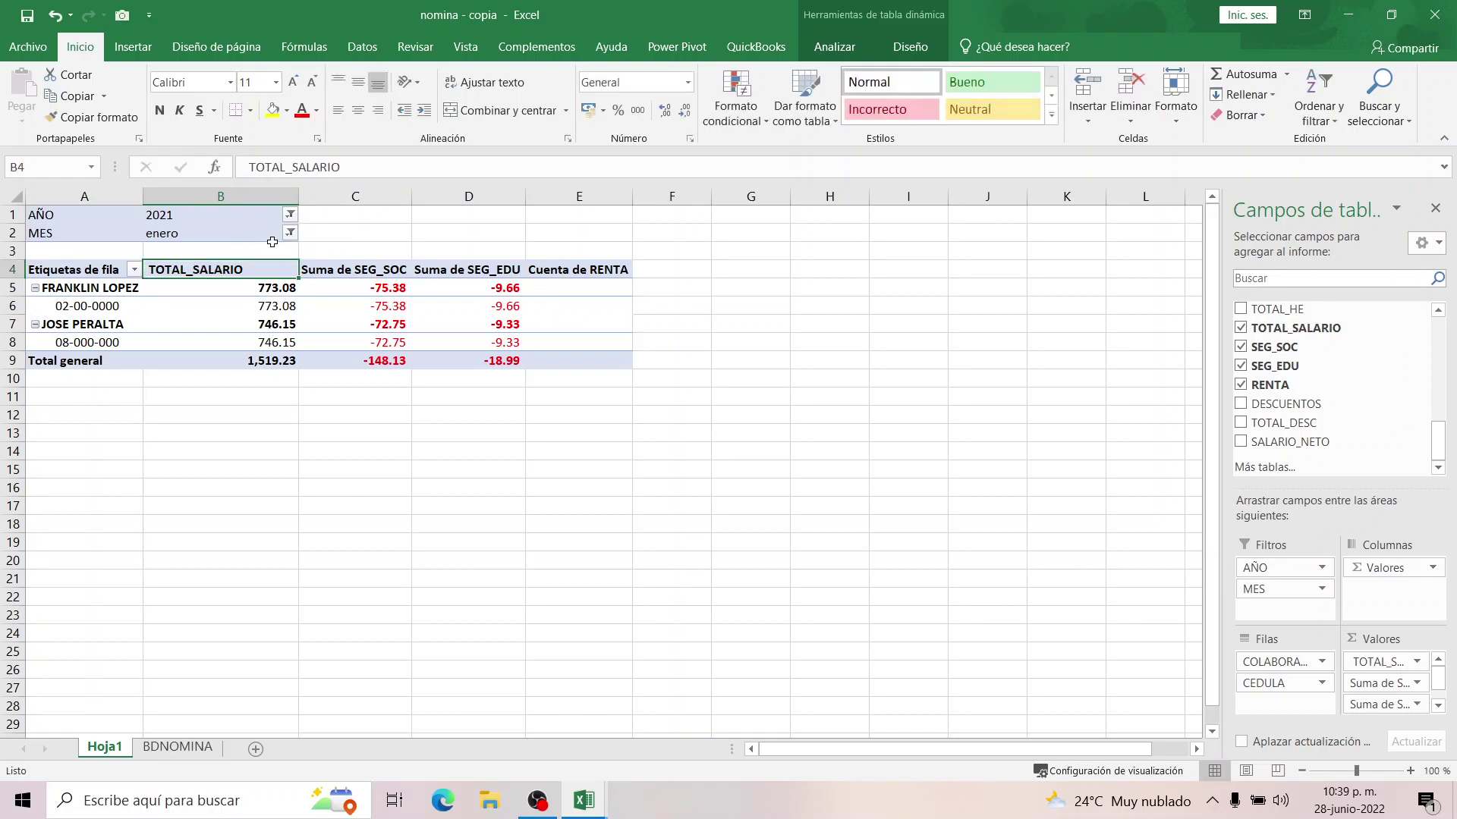
{"action": "double_click", "coordinate": [298, 196]}
{"action": "left_click", "coordinate": [292, 272]}
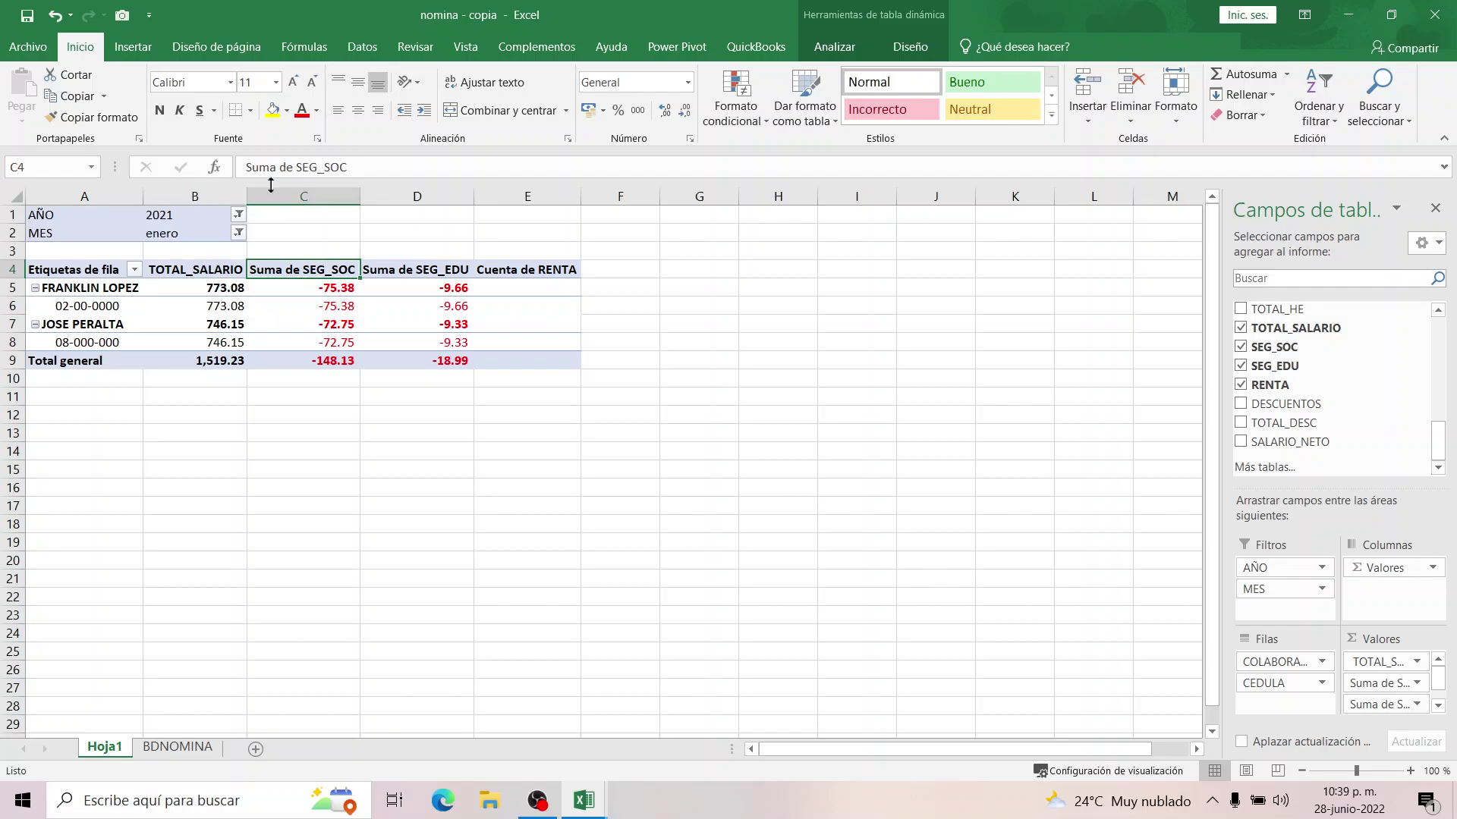
{"action": "left_click_drag", "start_coordinate": [292, 167], "coordinate": [203, 168]}
{"action": "key", "text": "BackSpace"}
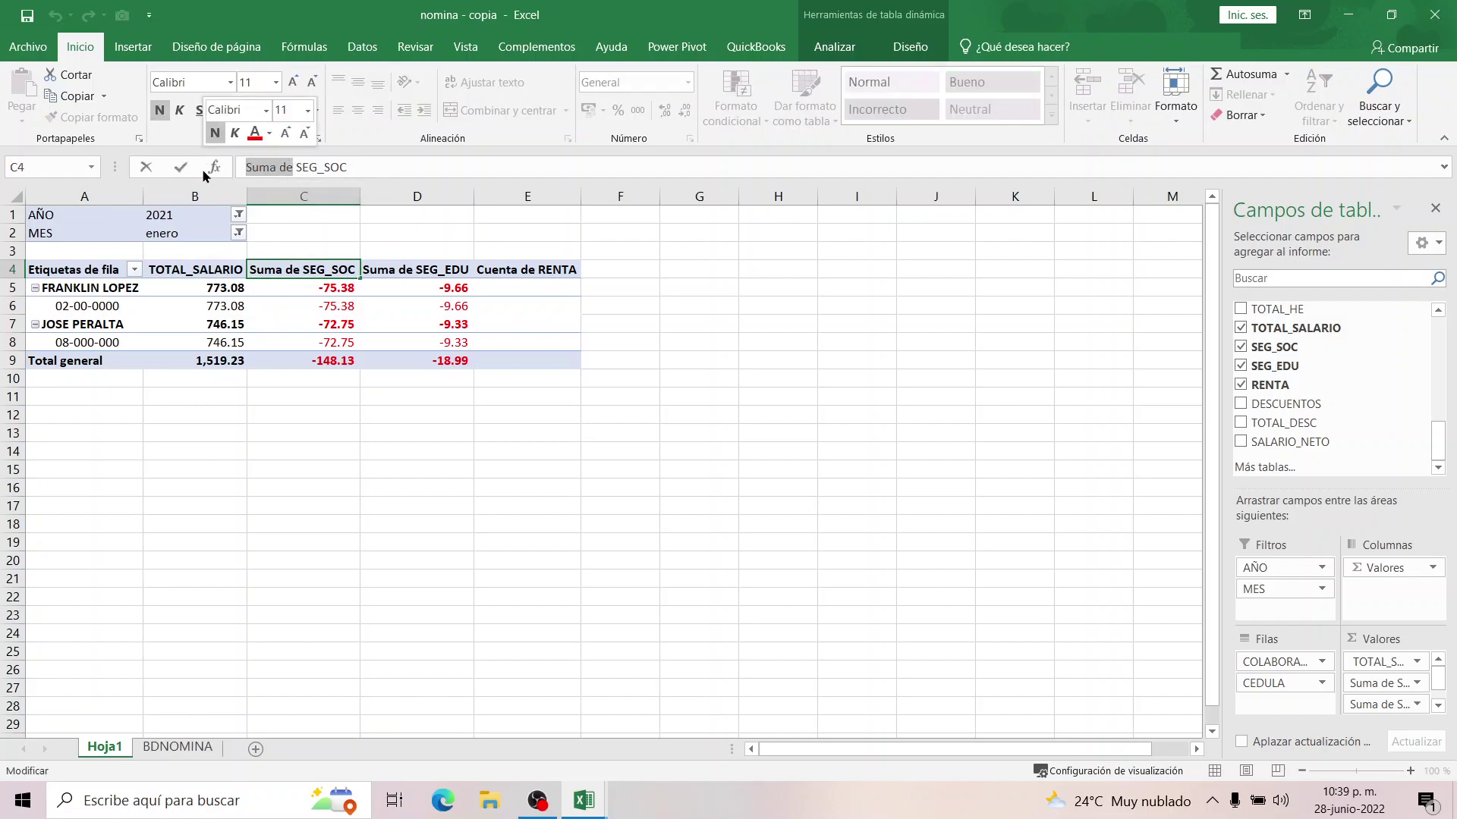
{"action": "key", "text": "Return"}
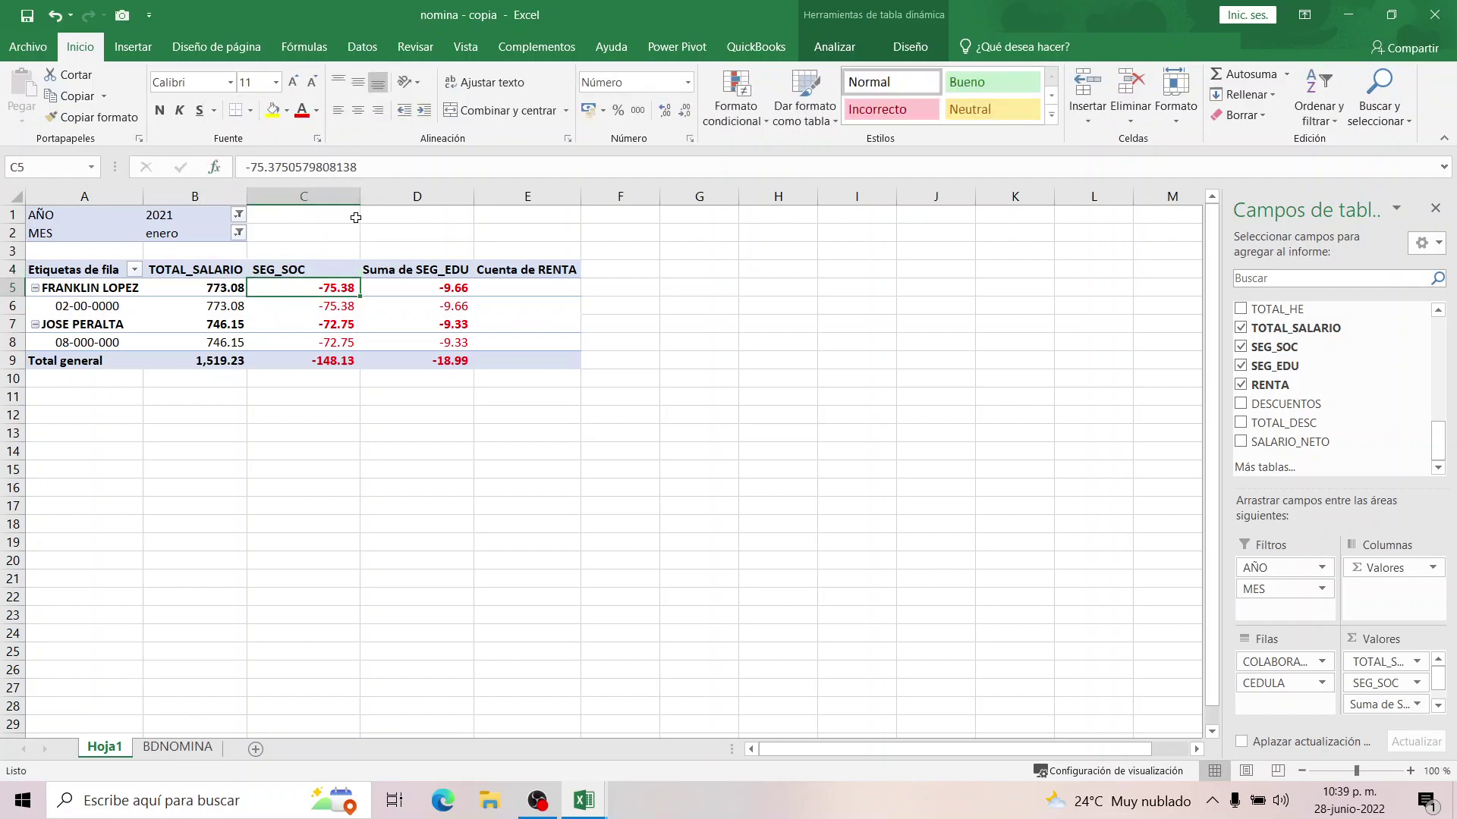
{"action": "double_click", "coordinate": [360, 196]}
Rename headers D4 and E4 to SEG_EDU and RENTA and autofit column E.
{"action": "left_click", "coordinate": [360, 258]}
{"action": "left_click", "coordinate": [361, 270]}
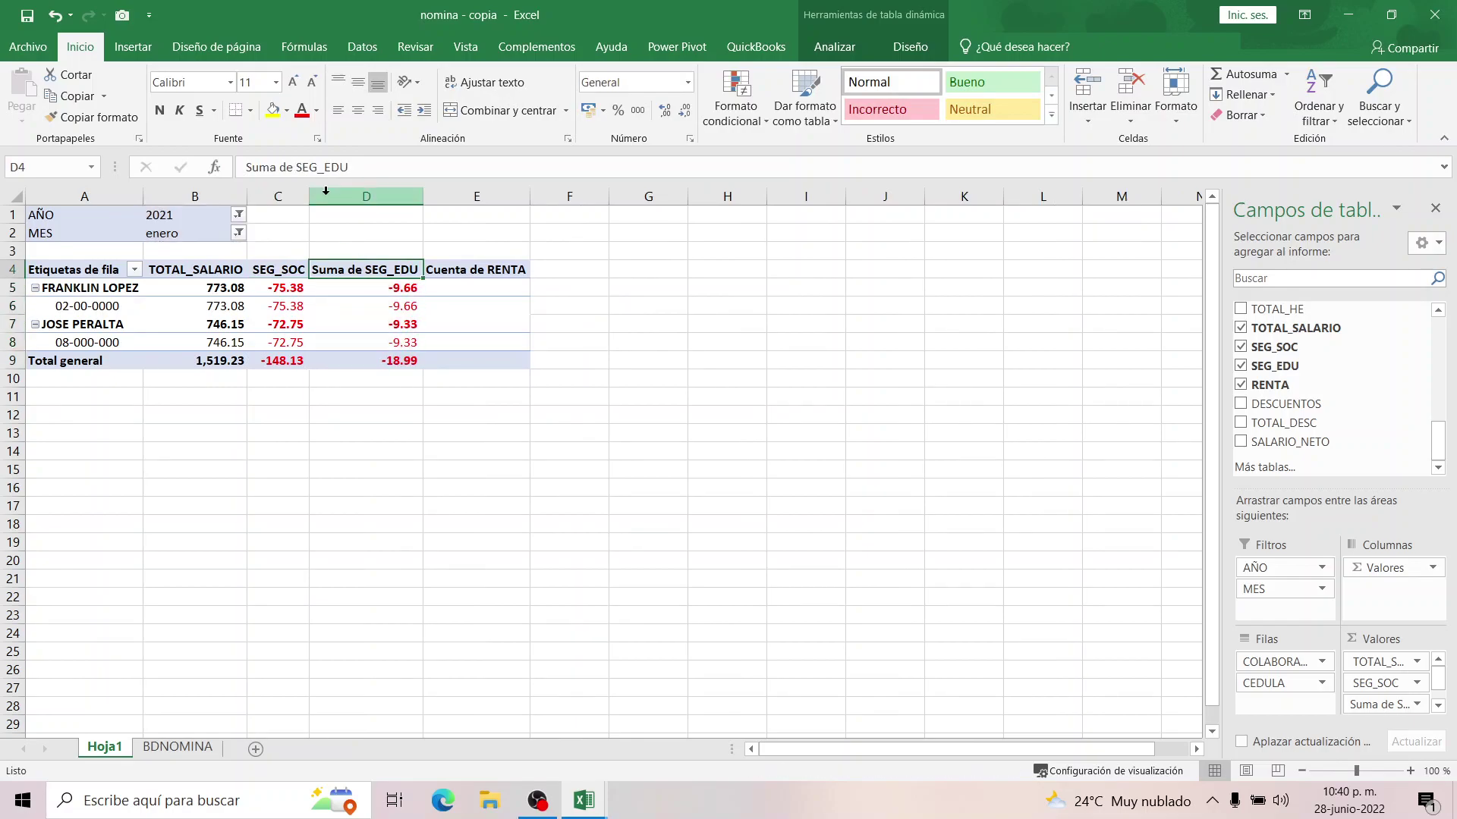
{"action": "left_click_drag", "start_coordinate": [293, 166], "coordinate": [225, 183]}
{"action": "key", "text": "BackSpace"}
{"action": "key", "text": "Return"}
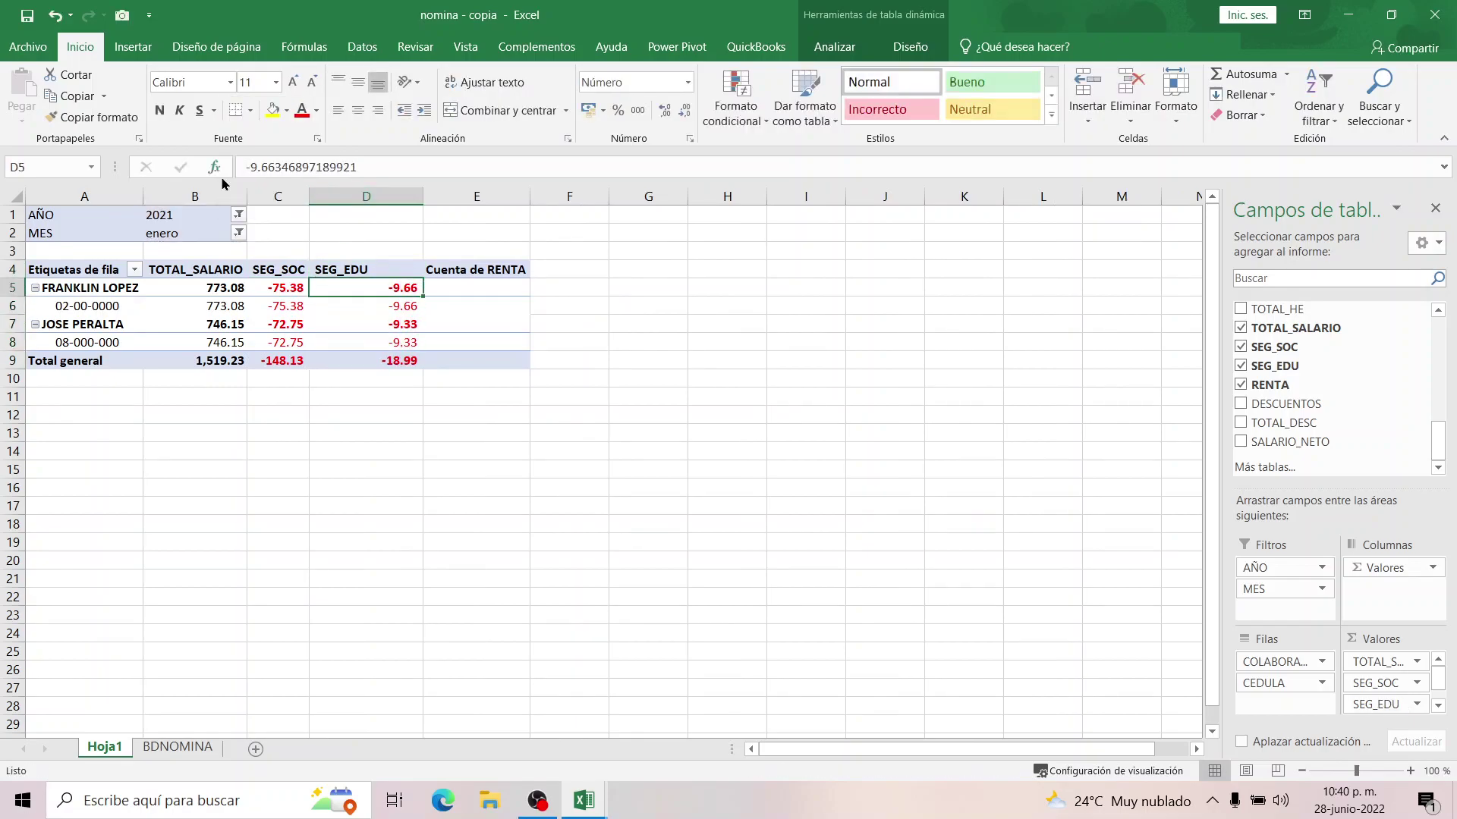
{"action": "left_click", "coordinate": [433, 268]}
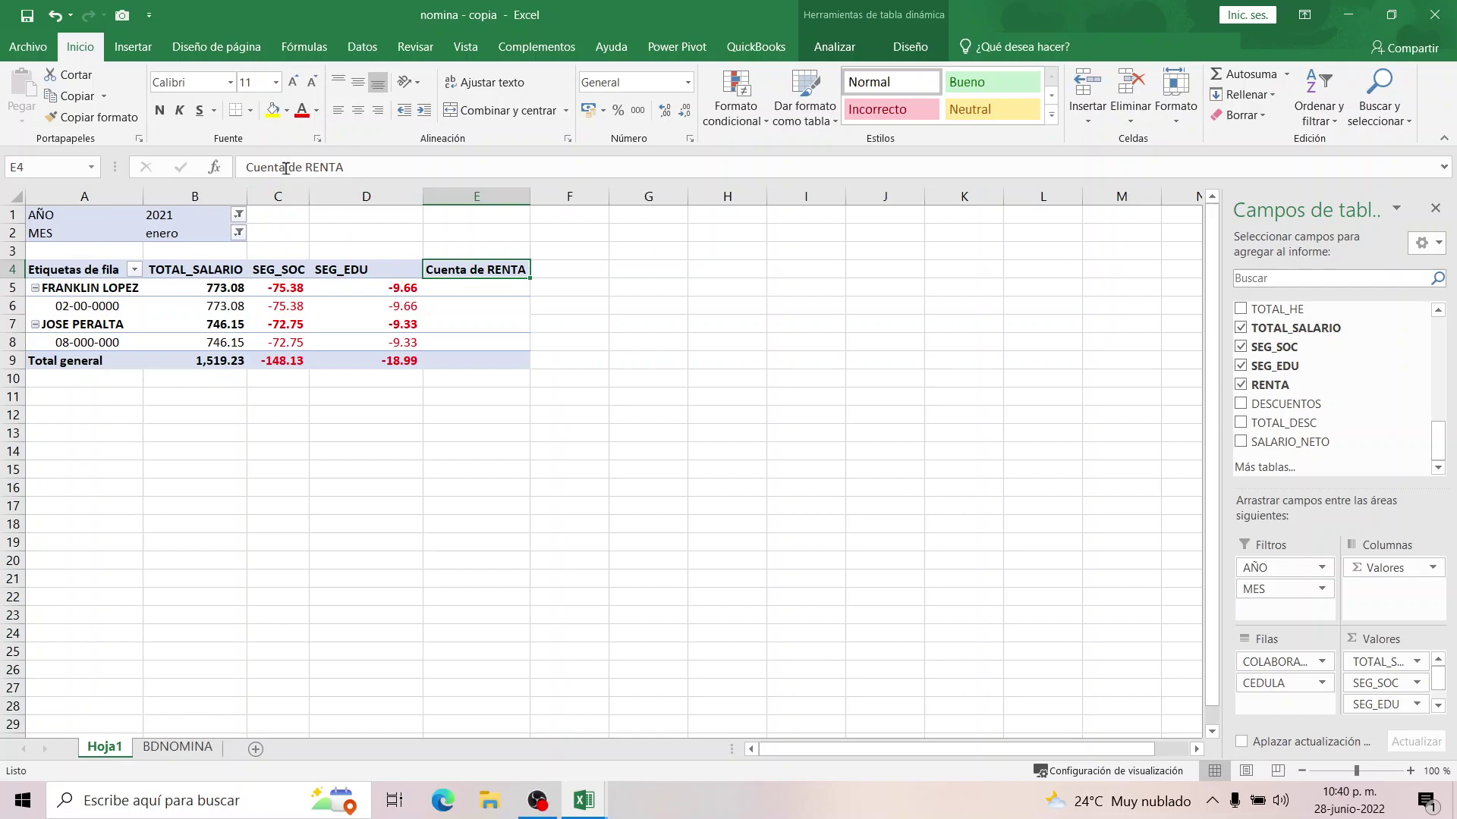
{"action": "left_click_drag", "start_coordinate": [295, 167], "coordinate": [222, 170]}
{"action": "key", "text": "BackSpace"}
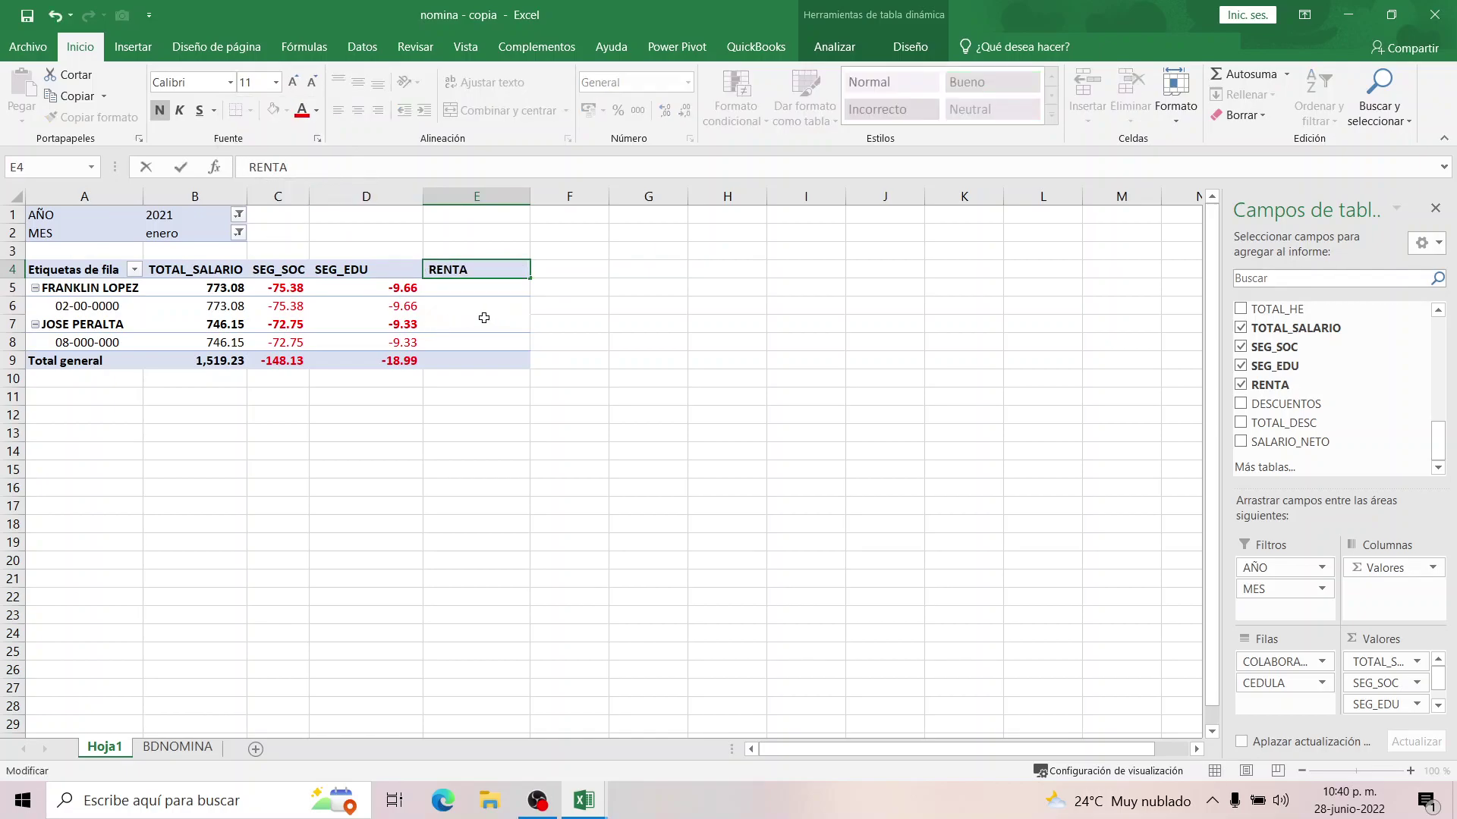
{"action": "left_click", "coordinate": [481, 317]}
{"action": "double_click", "coordinate": [530, 198]}
Review the renamed SEG_EDU and RENTA headers and the first employee's SEG_SOC, SEG_EDU and RENTA cells.
{"action": "left_click", "coordinate": [402, 270]}
{"action": "left_click", "coordinate": [457, 270]}
{"action": "left_click", "coordinate": [497, 272]}
{"action": "left_click", "coordinate": [449, 271]}
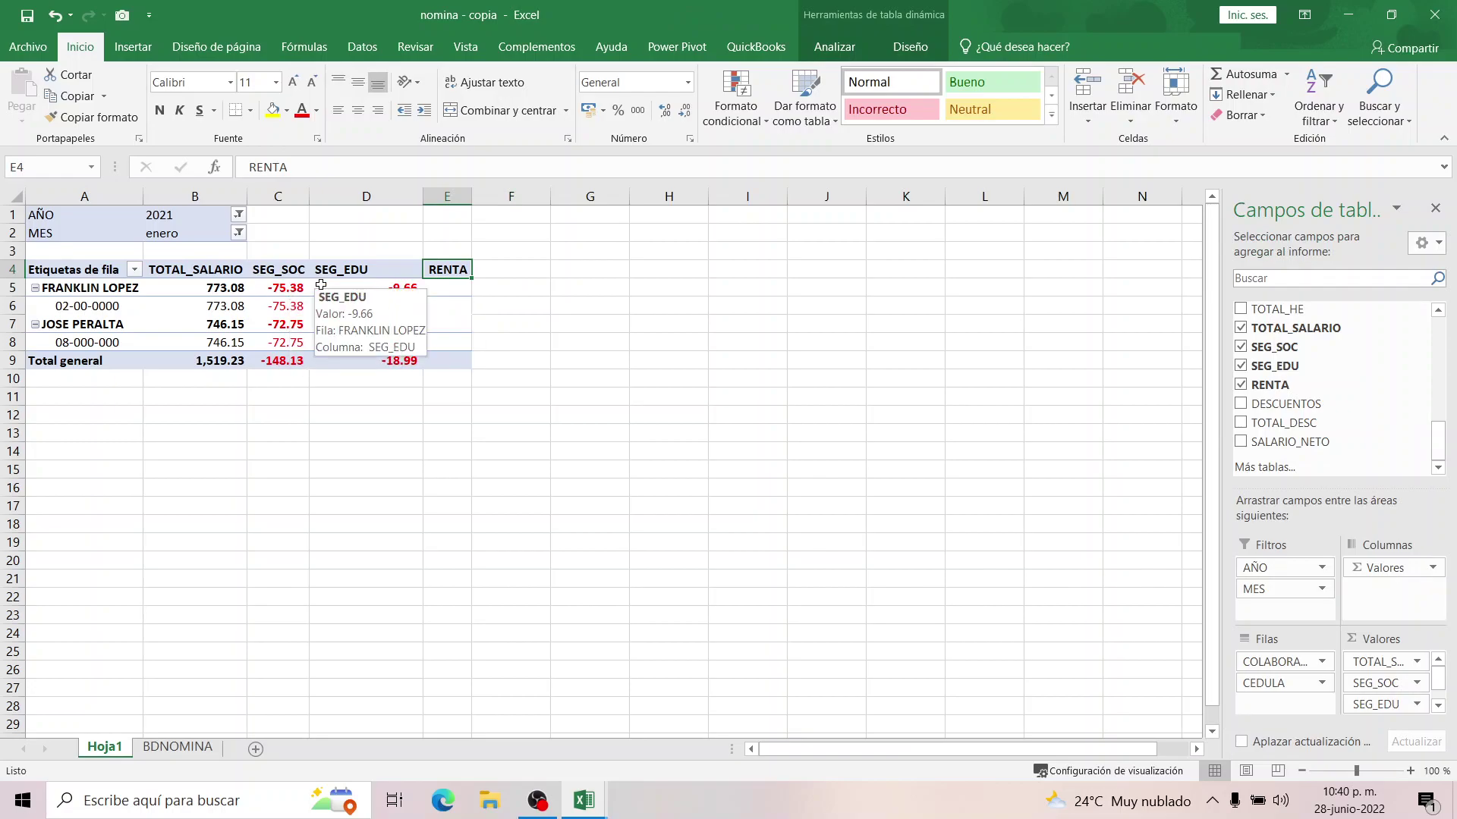
{"action": "left_click", "coordinate": [278, 286]}
{"action": "left_click", "coordinate": [380, 286]}
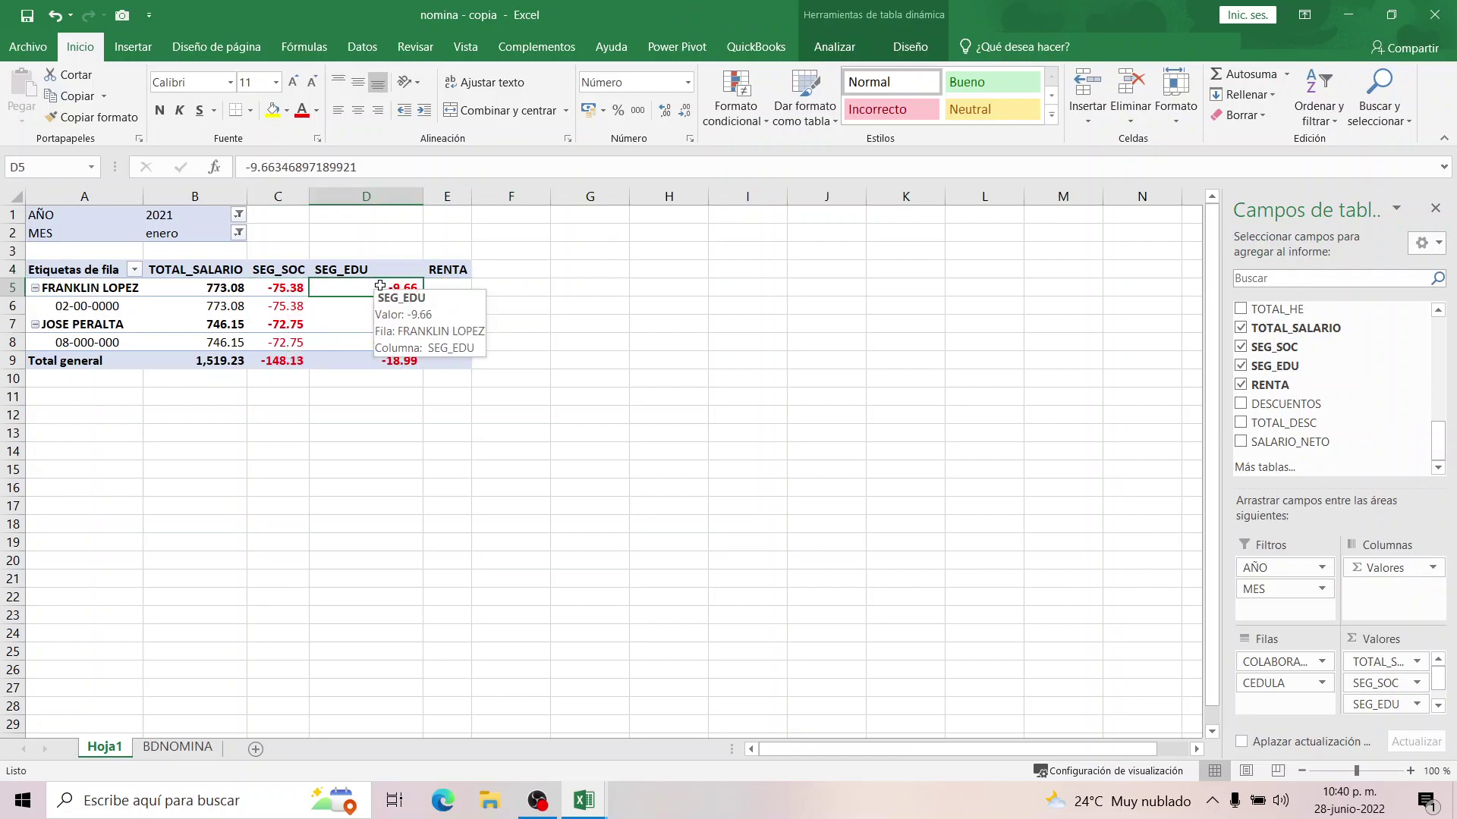
{"action": "left_click", "coordinate": [442, 287]}
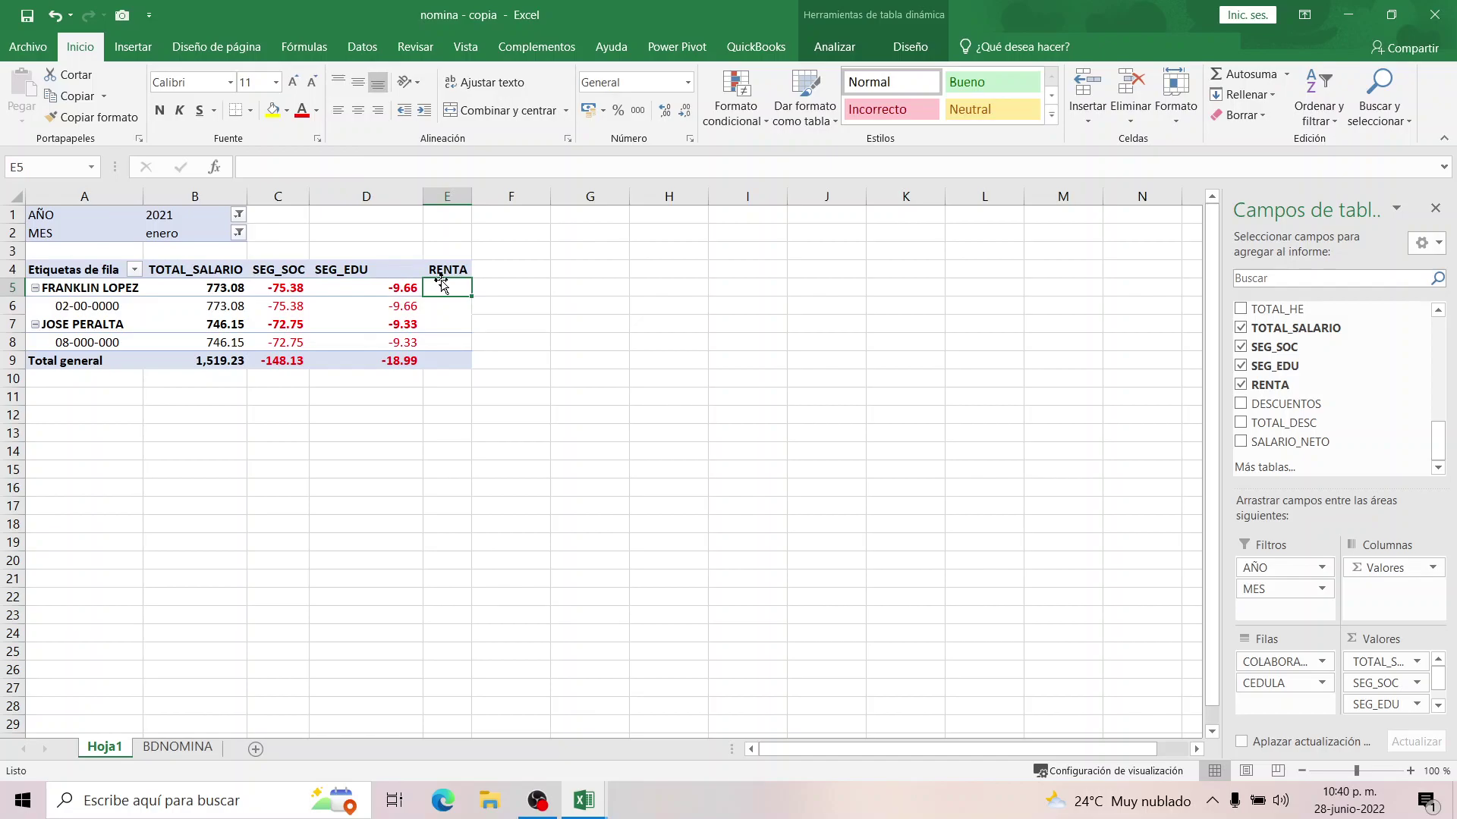
{"action": "left_click", "coordinate": [512, 268]}
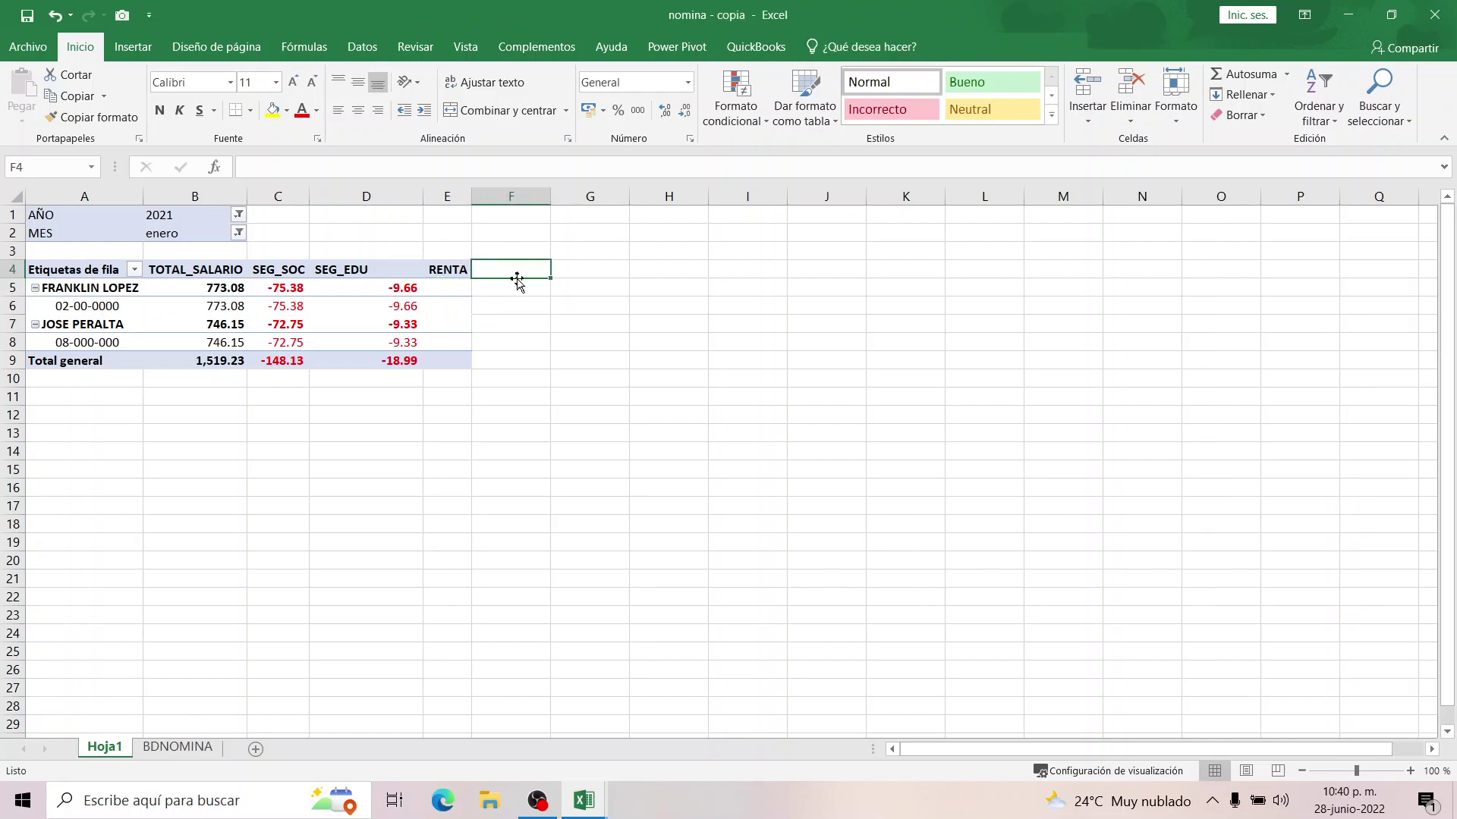
{"action": "type", "text": "SE"}
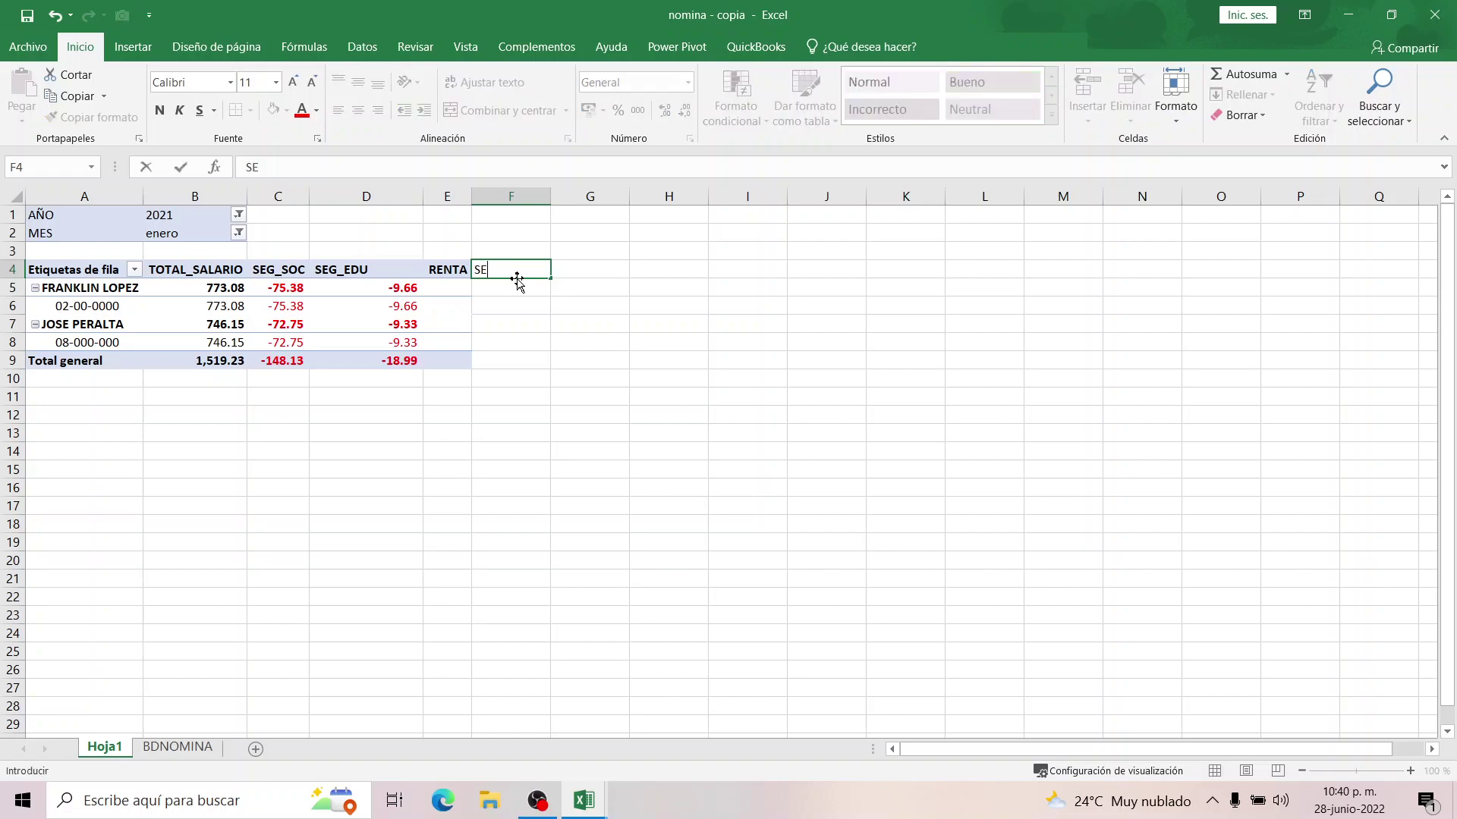
{"action": "type", "text": "G_SOC_pAT"}
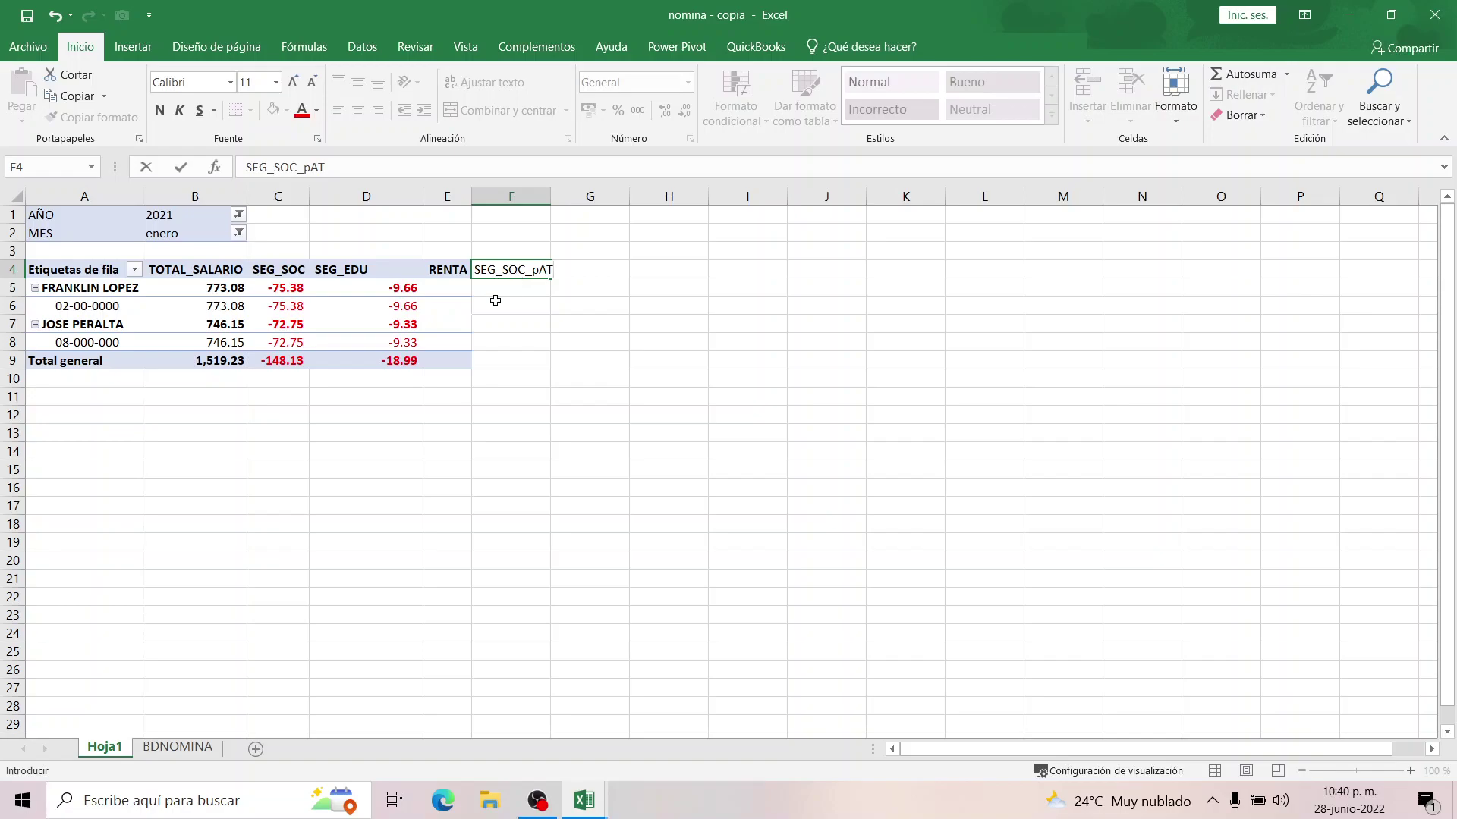
{"action": "key", "text": "Return"}
{"action": "left_click", "coordinate": [498, 267]}
{"action": "key", "text": "Delete"}
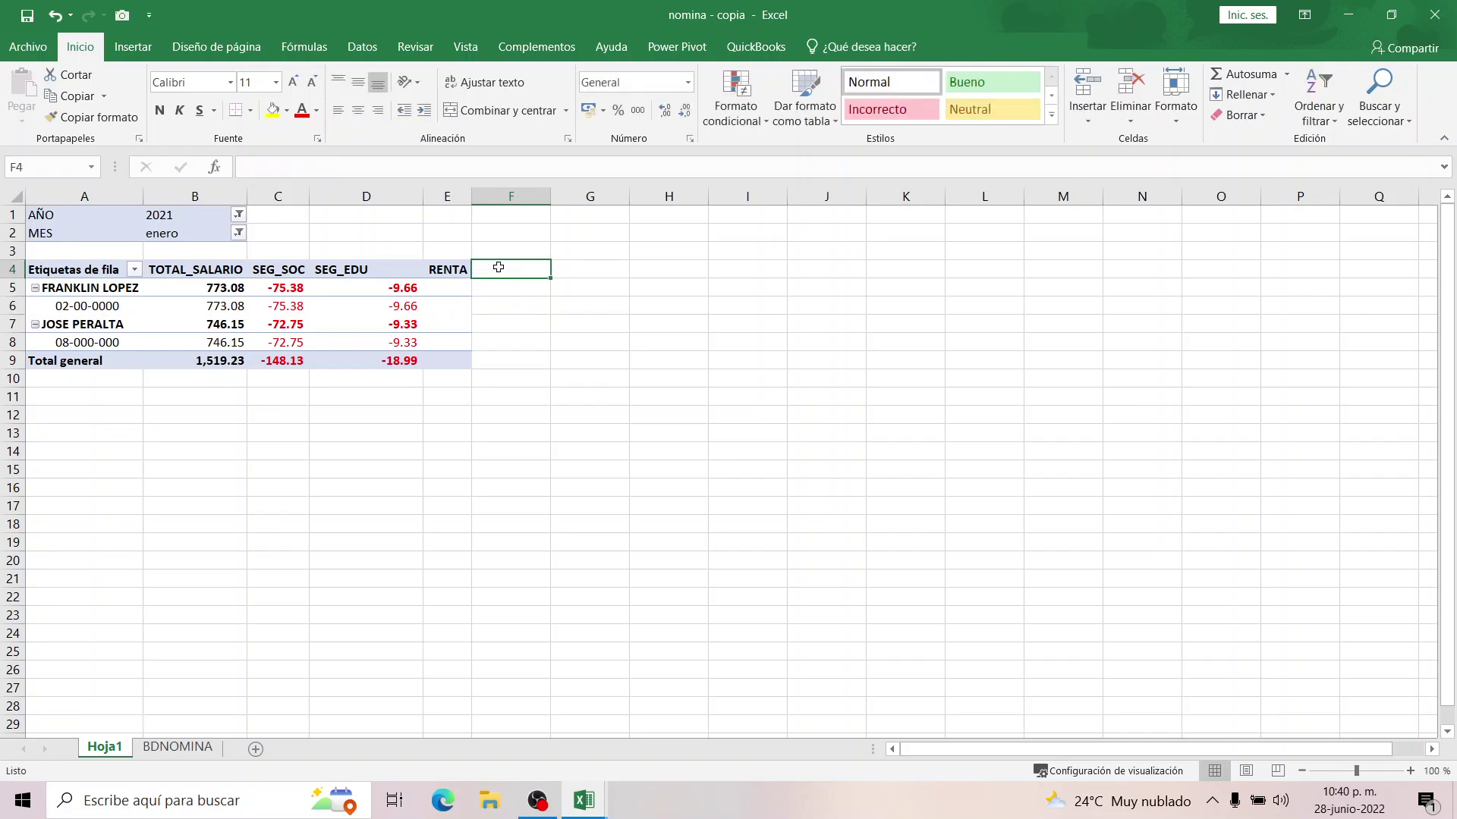
{"action": "mouse_move", "coordinate": [450, 280]}
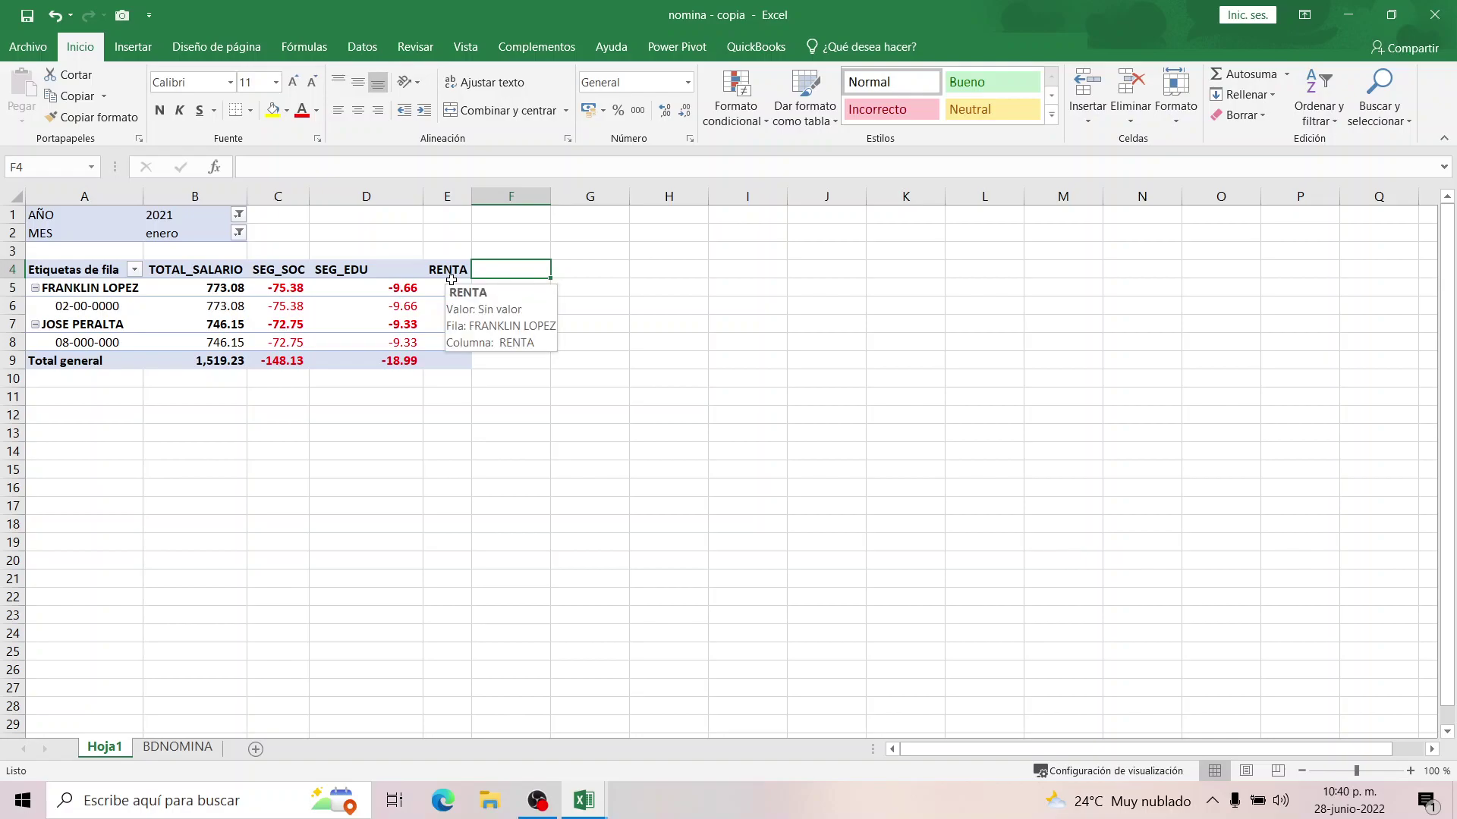
{"action": "mouse_move", "coordinate": [408, 286]}
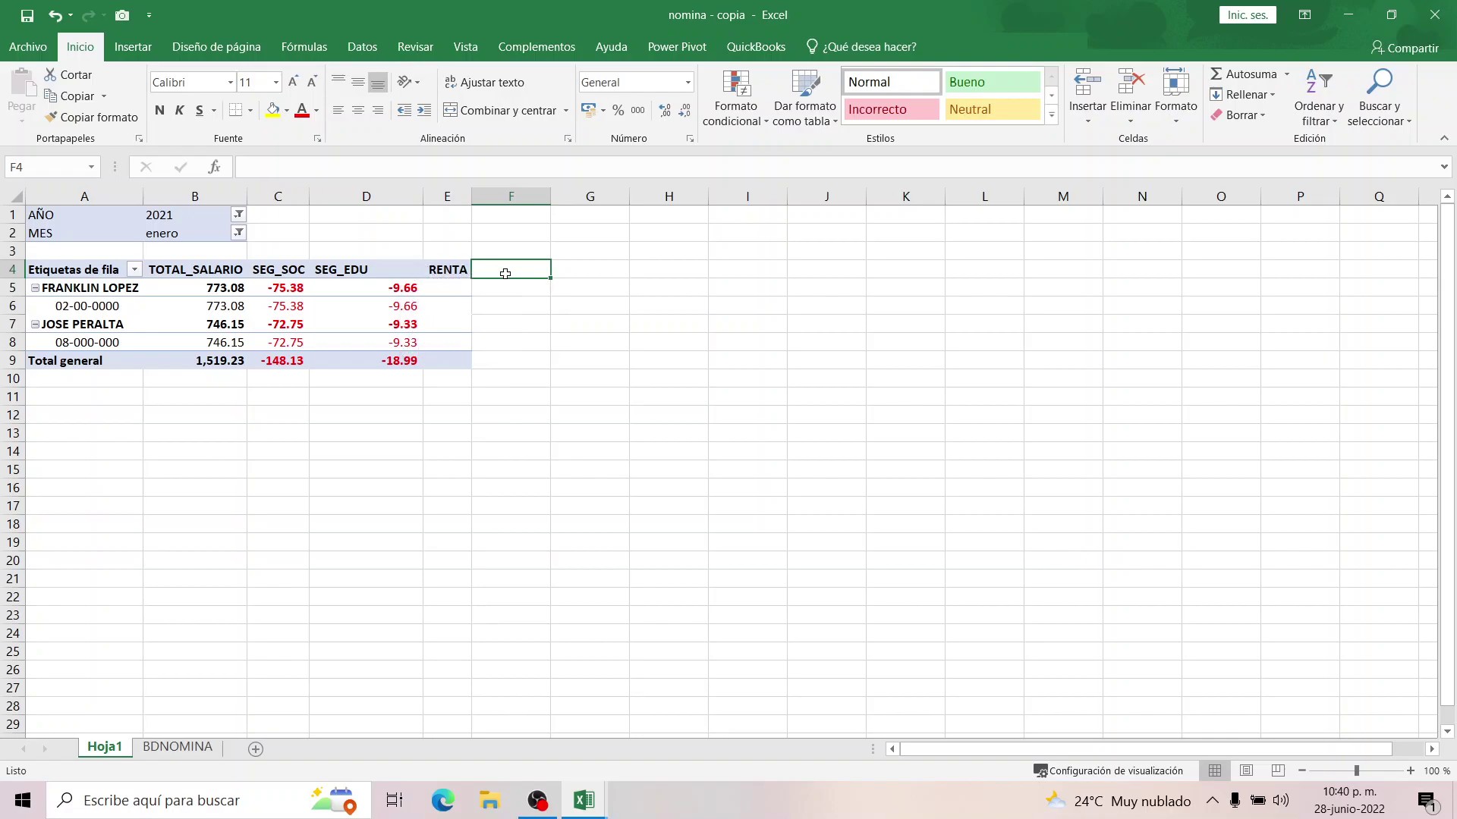
{"action": "left_click", "coordinate": [401, 287]}
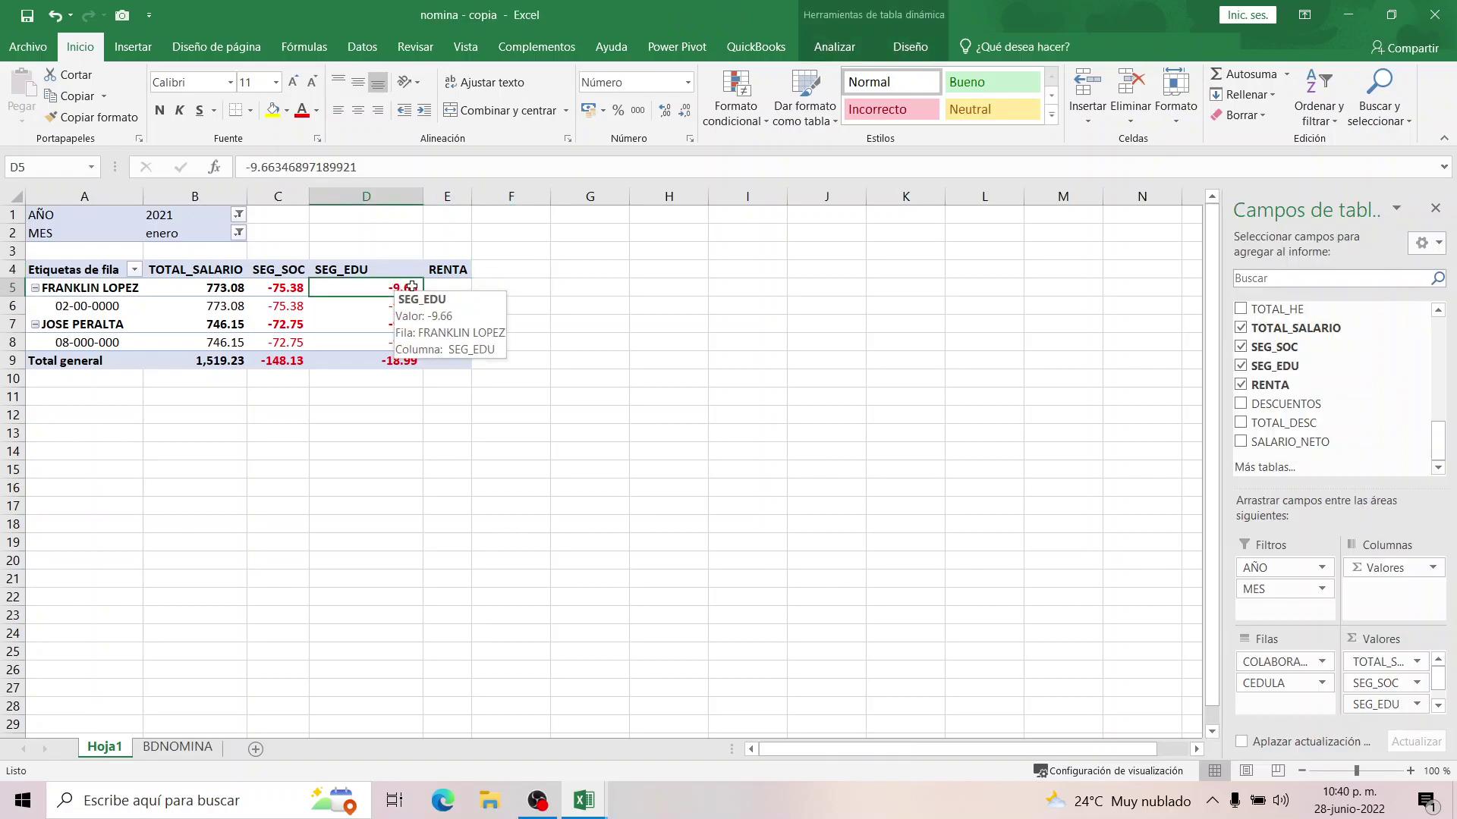
From a pivot cell, open Insertar campo calculado under Analizar > Campos, elementos y conjuntos.
{"action": "left_click", "coordinate": [277, 307]}
{"action": "left_click", "coordinate": [356, 304]}
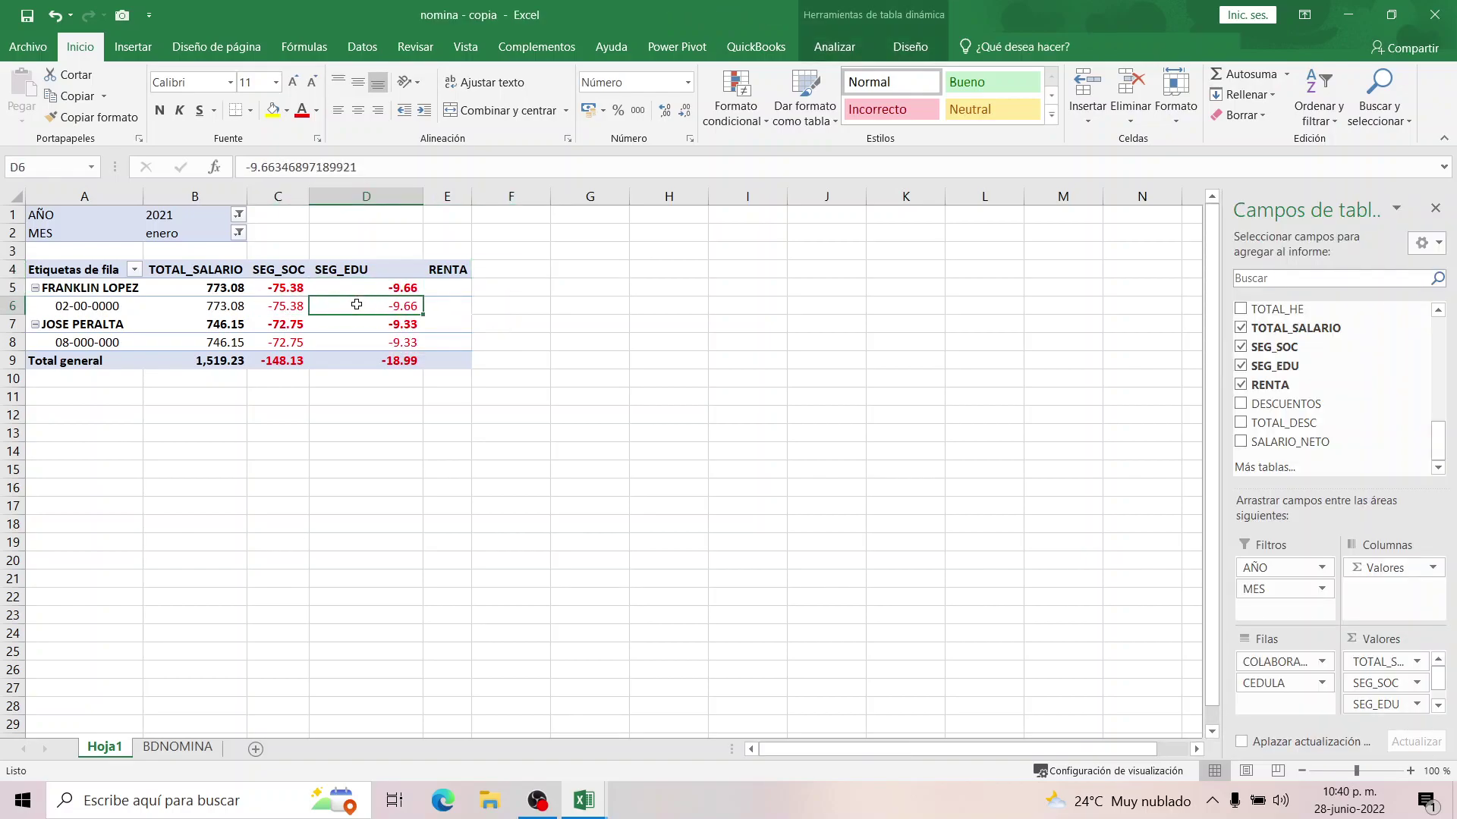
{"action": "left_click", "coordinate": [899, 49]}
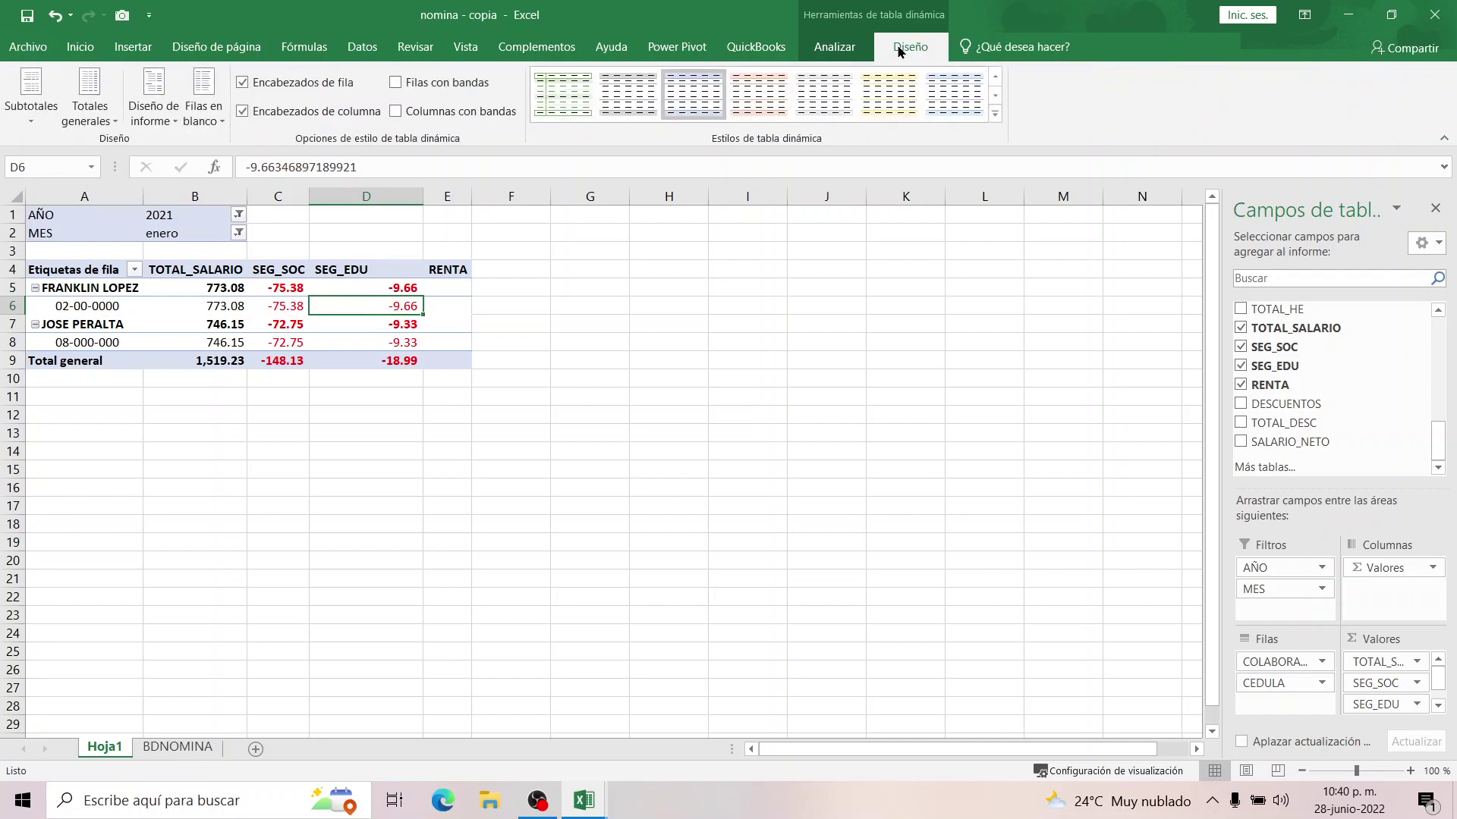
{"action": "left_click", "coordinate": [833, 50]}
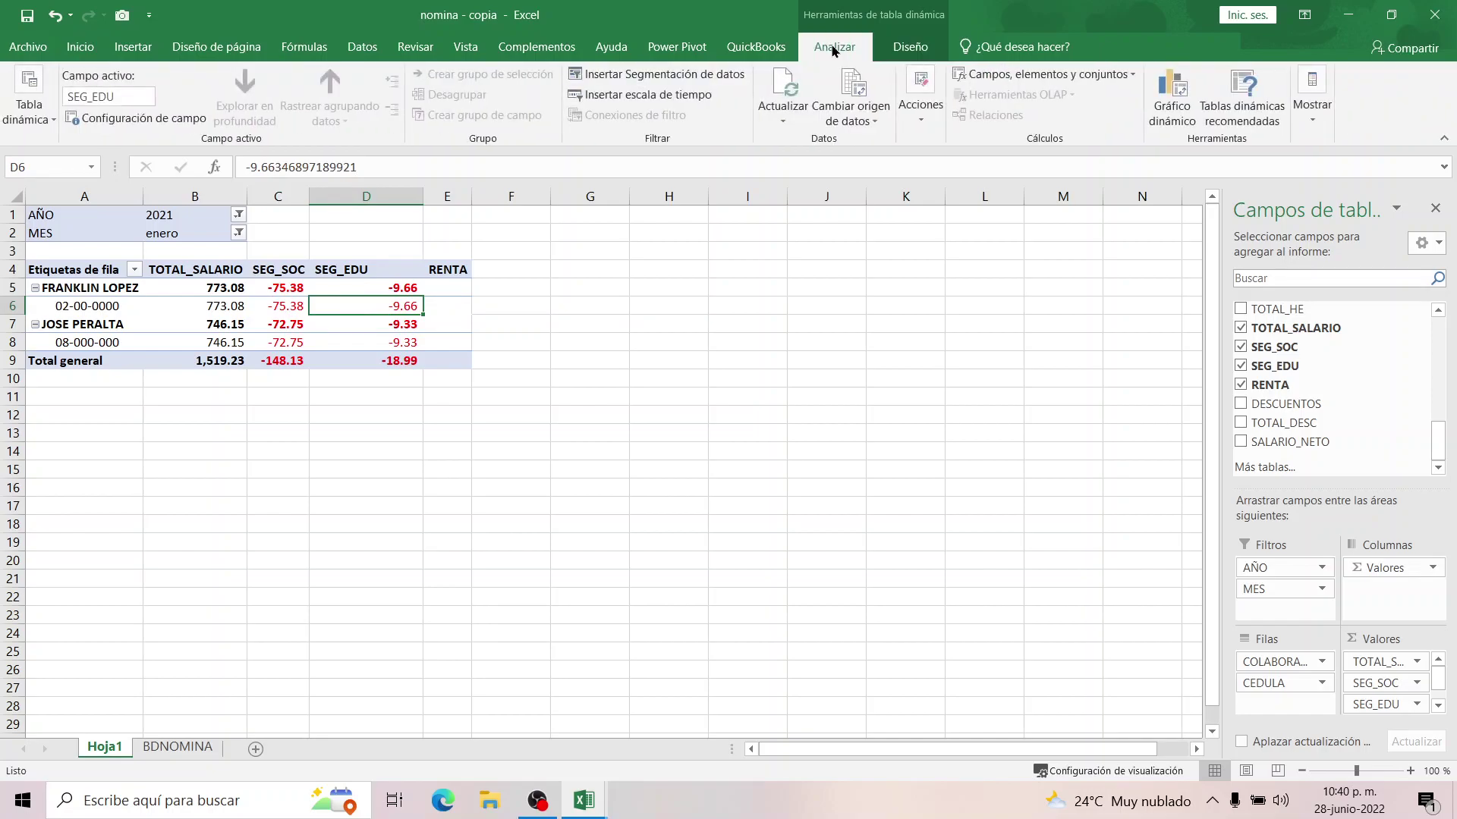
{"action": "left_click", "coordinate": [1004, 76]}
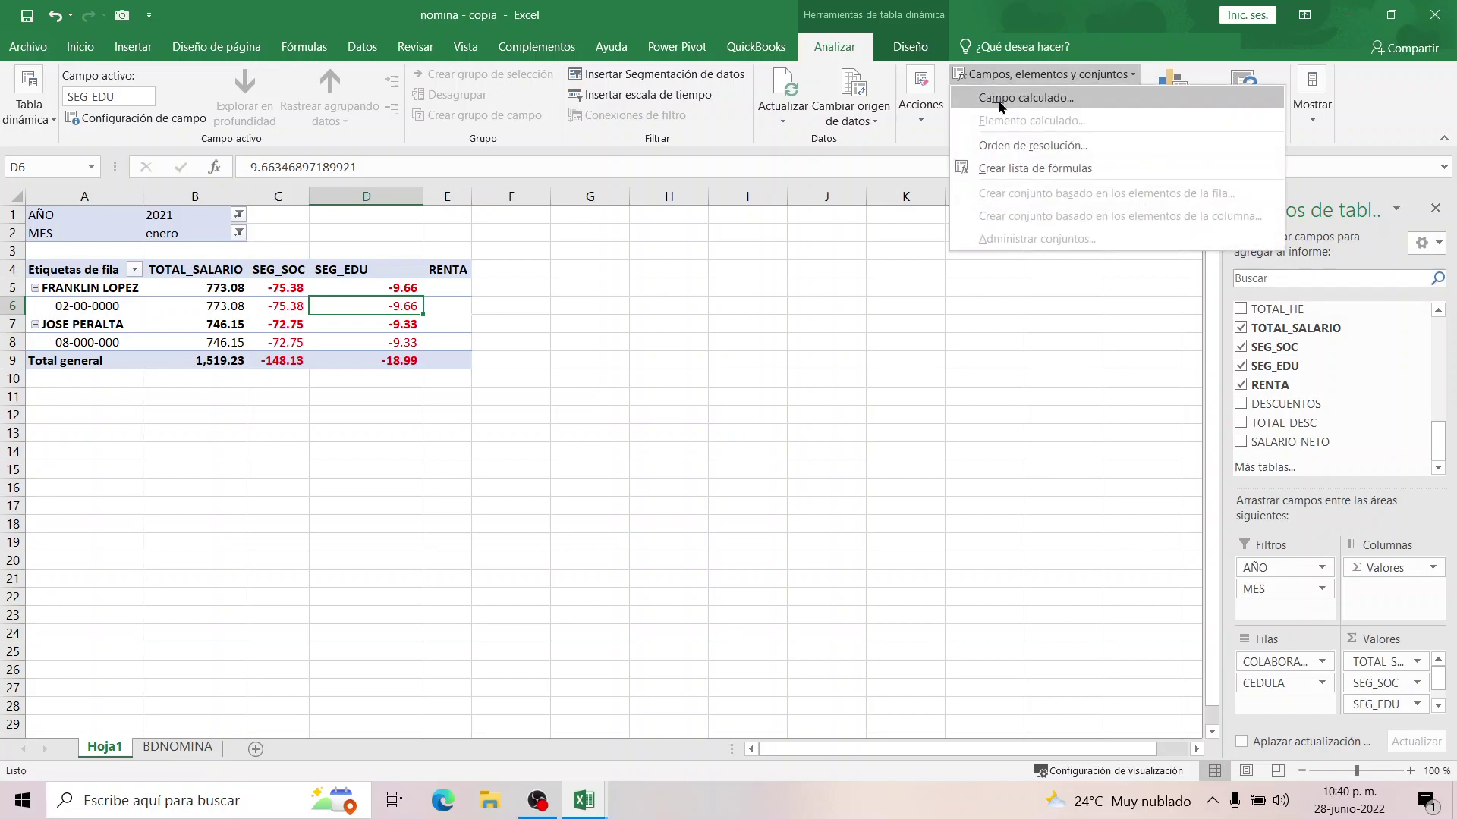
{"action": "left_click", "coordinate": [999, 98]}
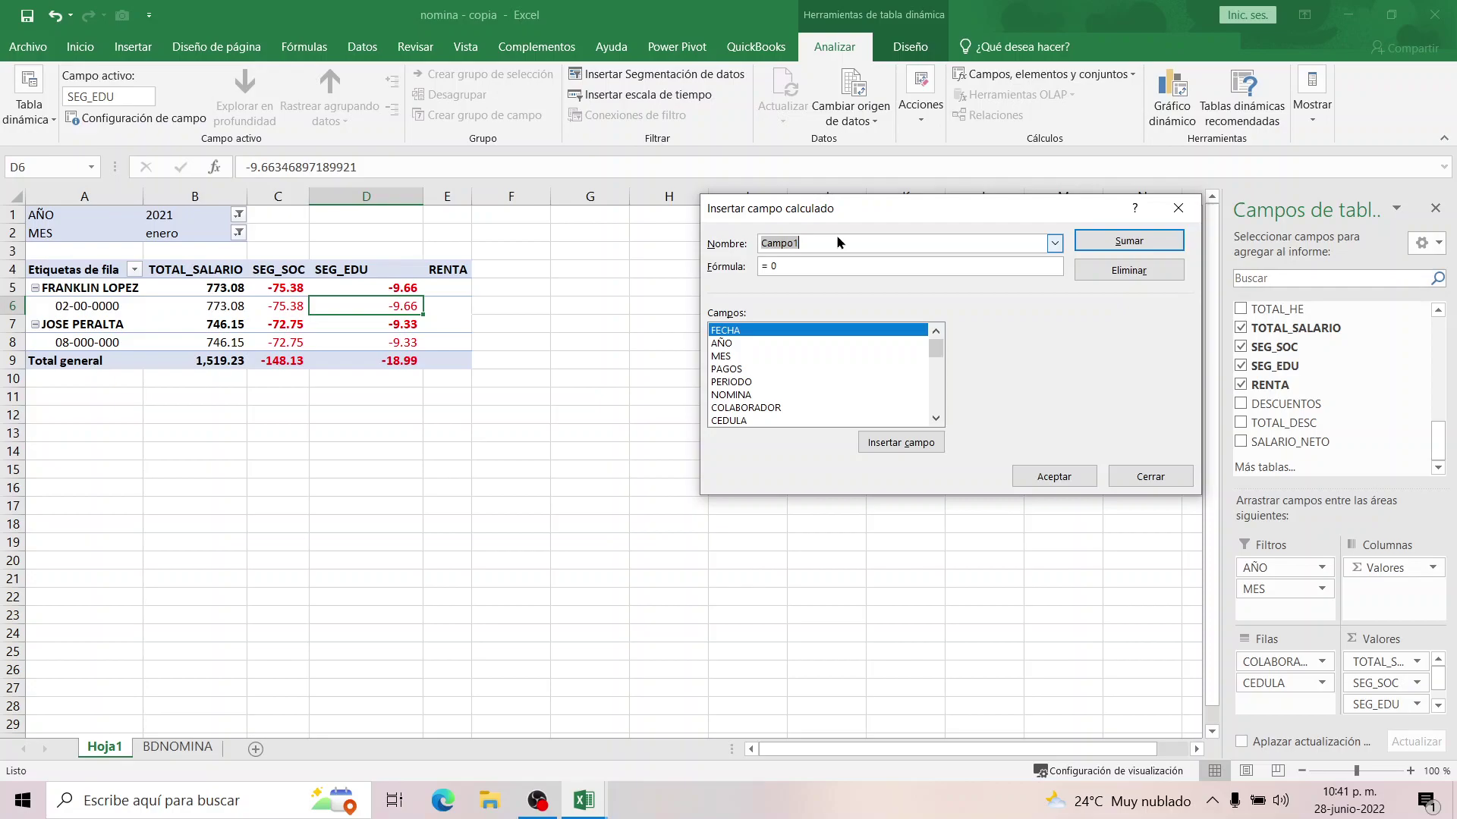
Create calculated field Seg_Soc_P with formula =(TOTAL_SALARIO*12.25%).
{"action": "type", "text": "Seg_Soc_P"}
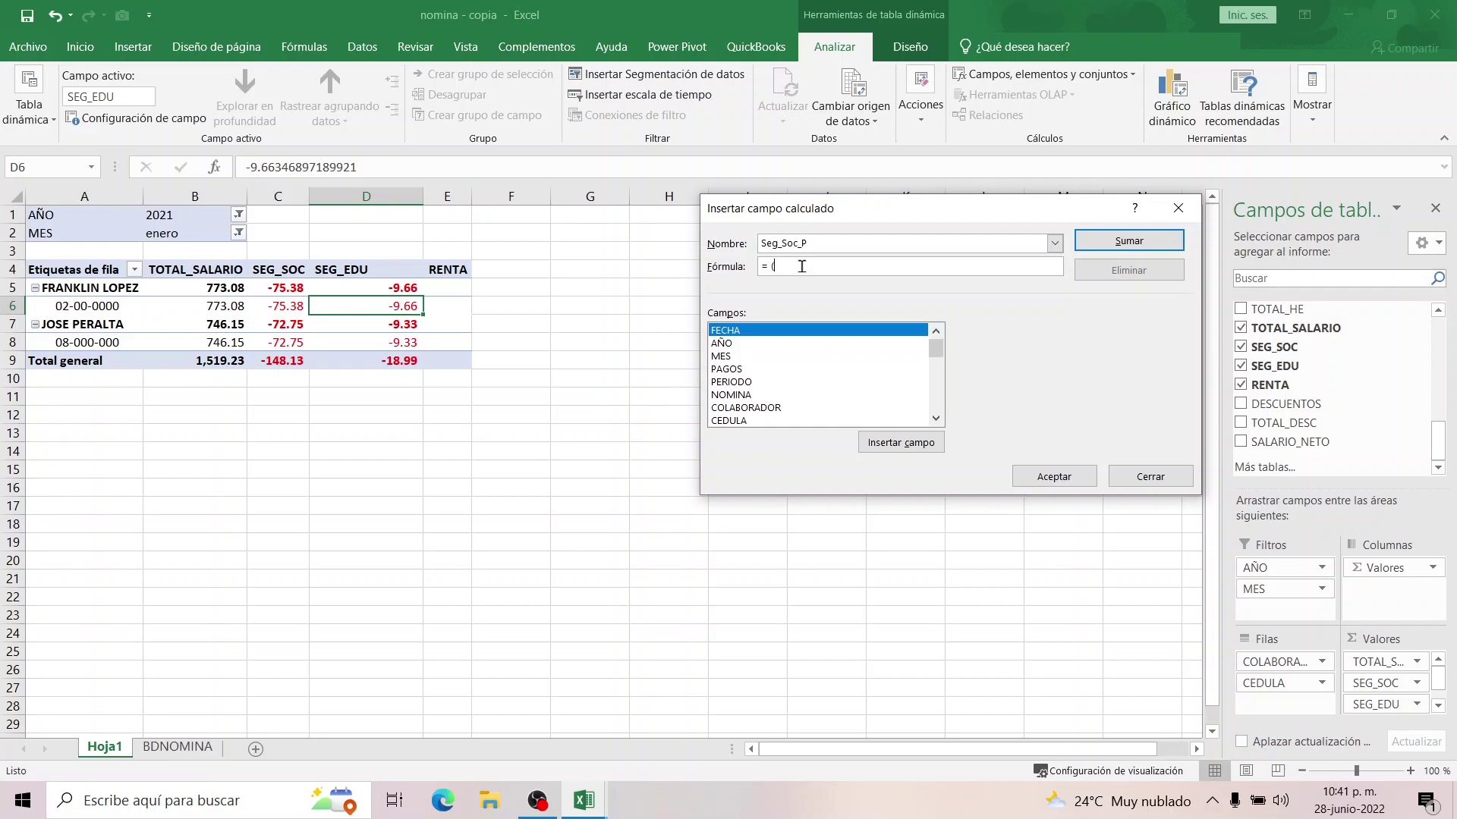
{"action": "left_click", "coordinate": [937, 419]}
{"action": "left_click", "coordinate": [936, 420]}
{"action": "left_click", "coordinate": [936, 419]}
{"action": "left_click", "coordinate": [936, 419]}
{"action": "left_click", "coordinate": [936, 420]}
{"action": "left_click", "coordinate": [936, 420]}
{"action": "left_click", "coordinate": [937, 420]}
{"action": "left_click", "coordinate": [936, 419]}
{"action": "left_click", "coordinate": [936, 419]}
{"action": "left_click", "coordinate": [937, 419]}
{"action": "left_click", "coordinate": [936, 419]}
{"action": "left_click", "coordinate": [936, 419]}
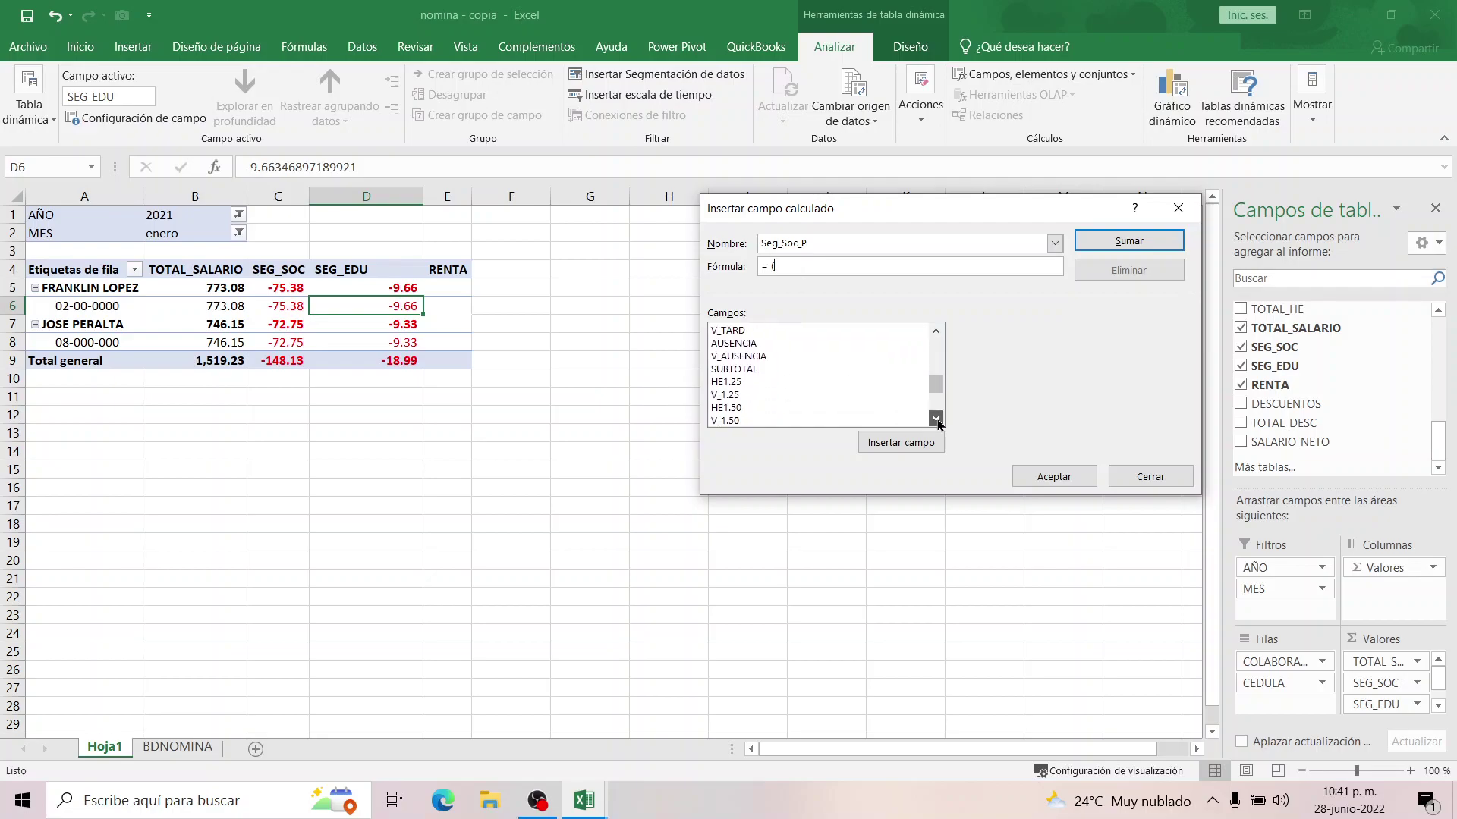
{"action": "left_click", "coordinate": [936, 420]}
{"action": "left_click", "coordinate": [936, 419]}
{"action": "left_click", "coordinate": [936, 420]}
{"action": "left_click", "coordinate": [936, 420]}
{"action": "left_click", "coordinate": [936, 420]}
{"action": "left_click", "coordinate": [936, 420]}
{"action": "left_click", "coordinate": [936, 420]}
{"action": "left_click", "coordinate": [936, 419]}
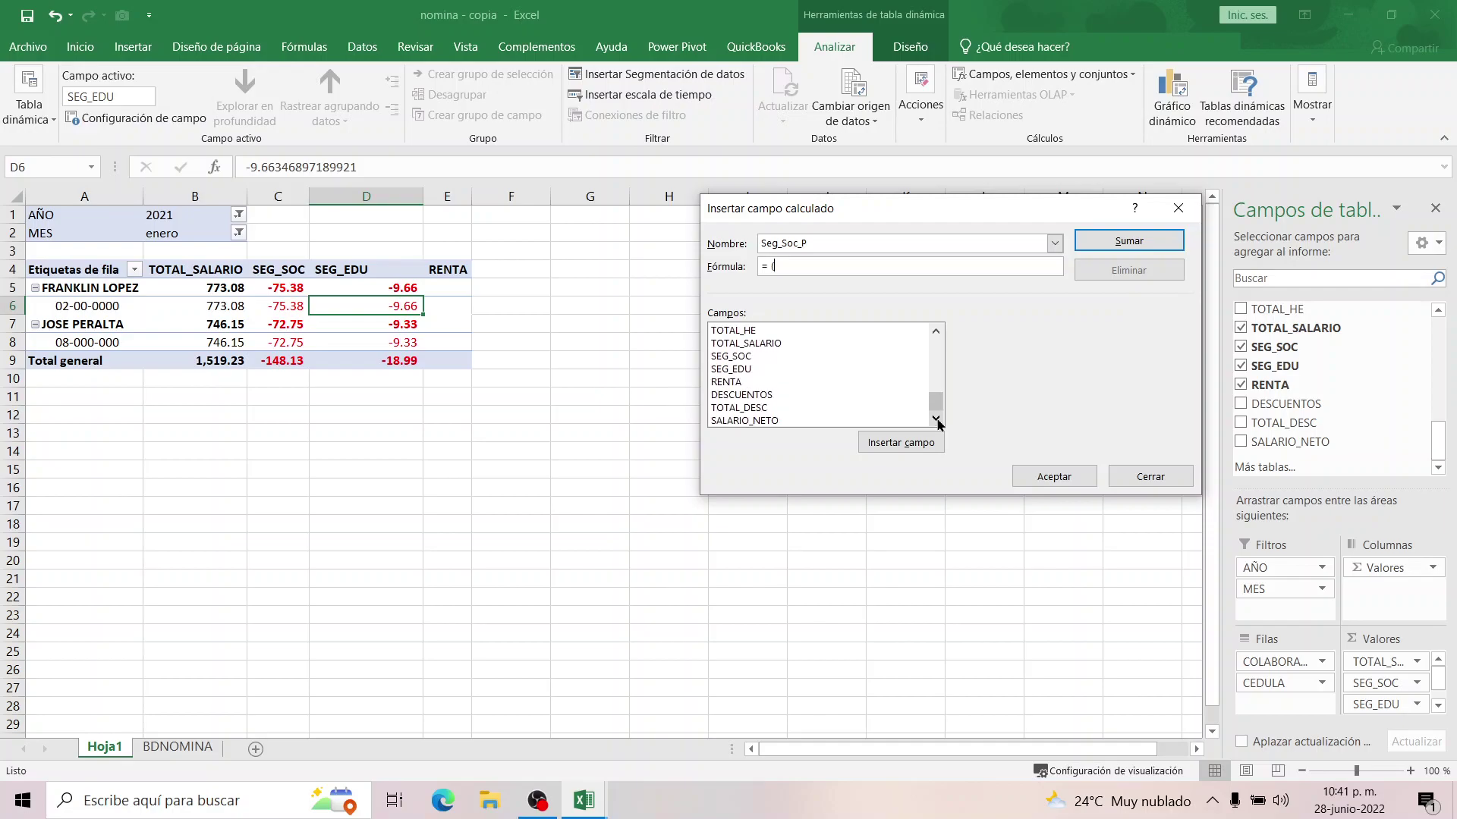
{"action": "left_click", "coordinate": [769, 345]}
{"action": "double_click", "coordinate": [769, 345]}
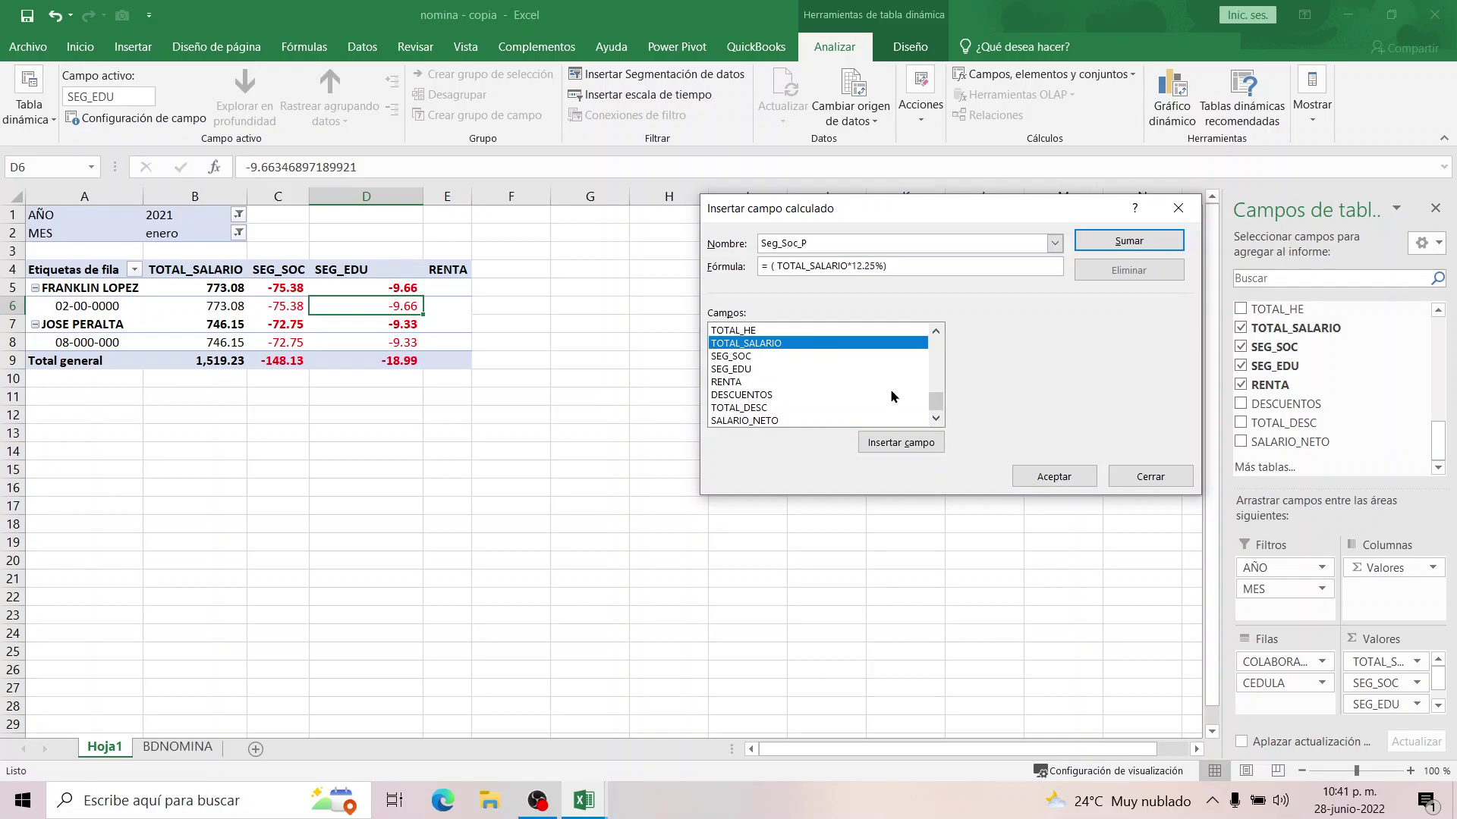
{"action": "left_click", "coordinate": [1039, 477]}
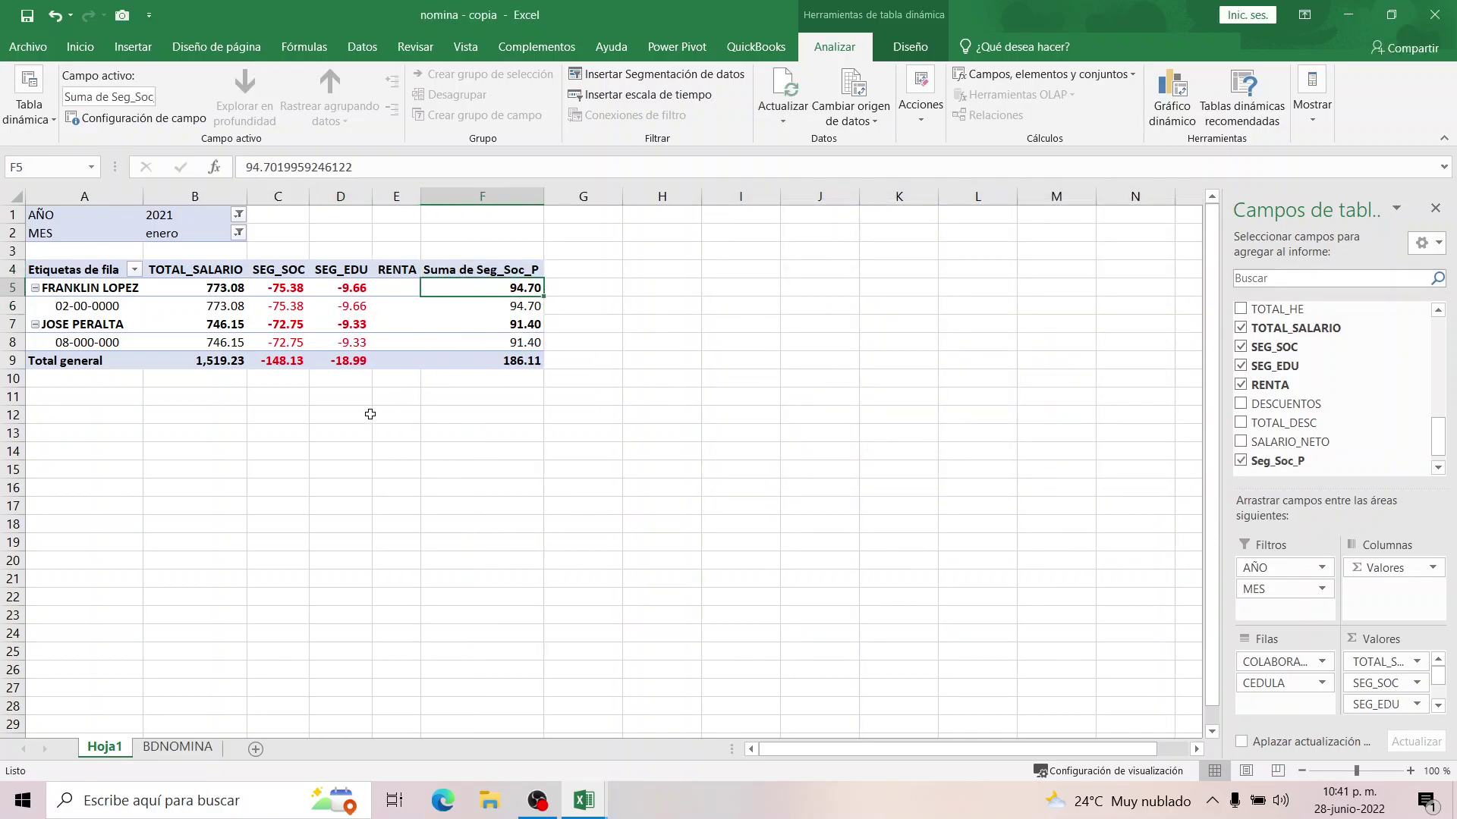
Verify the total by entering =1519.23*12.25% in D13.
{"action": "left_click", "coordinate": [340, 433]}
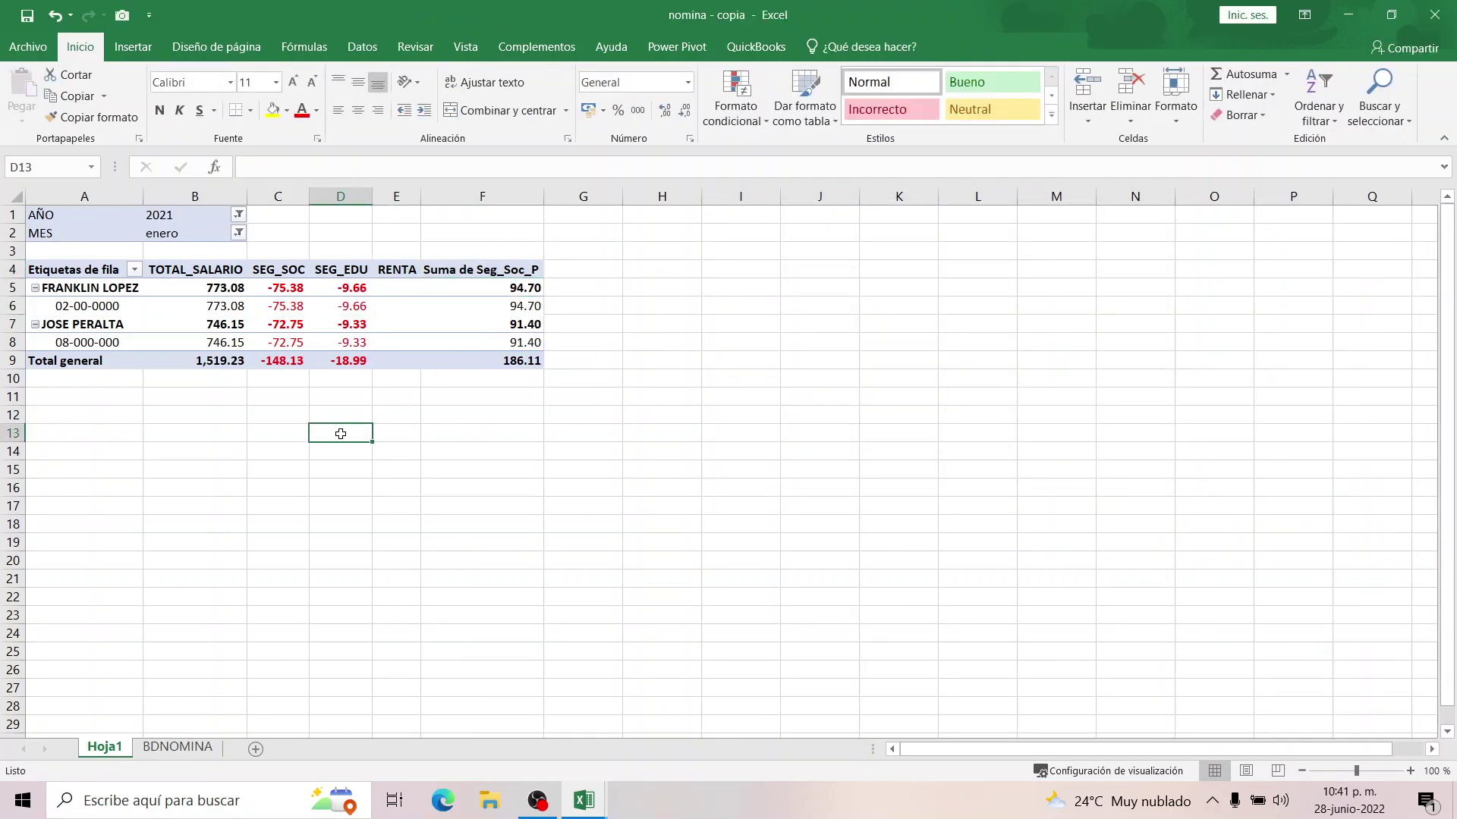
{"action": "type", "text": "=1519.23*12.25%"}
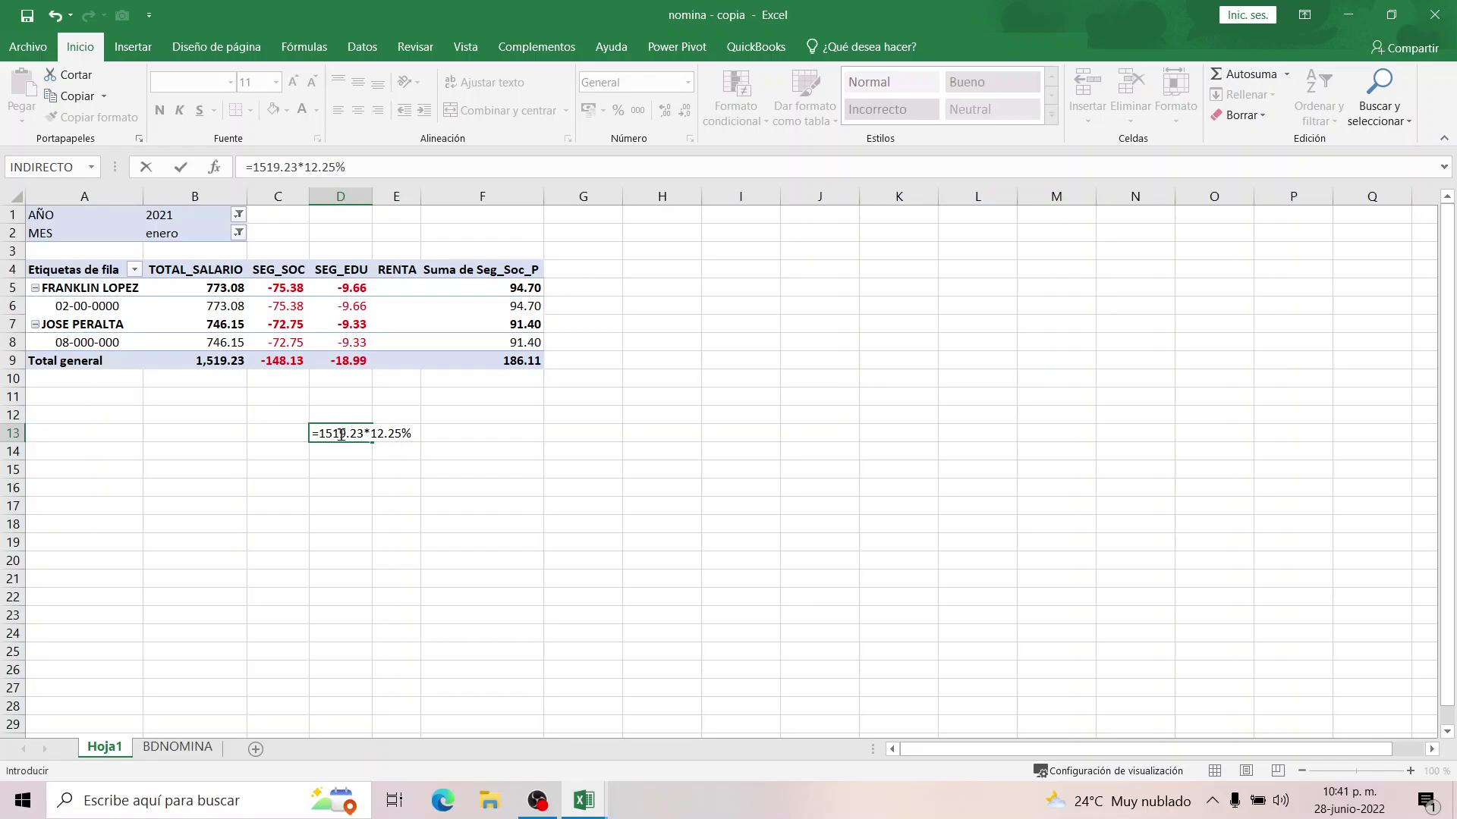
{"action": "key", "text": "Return"}
{"action": "left_click", "coordinate": [340, 434]}
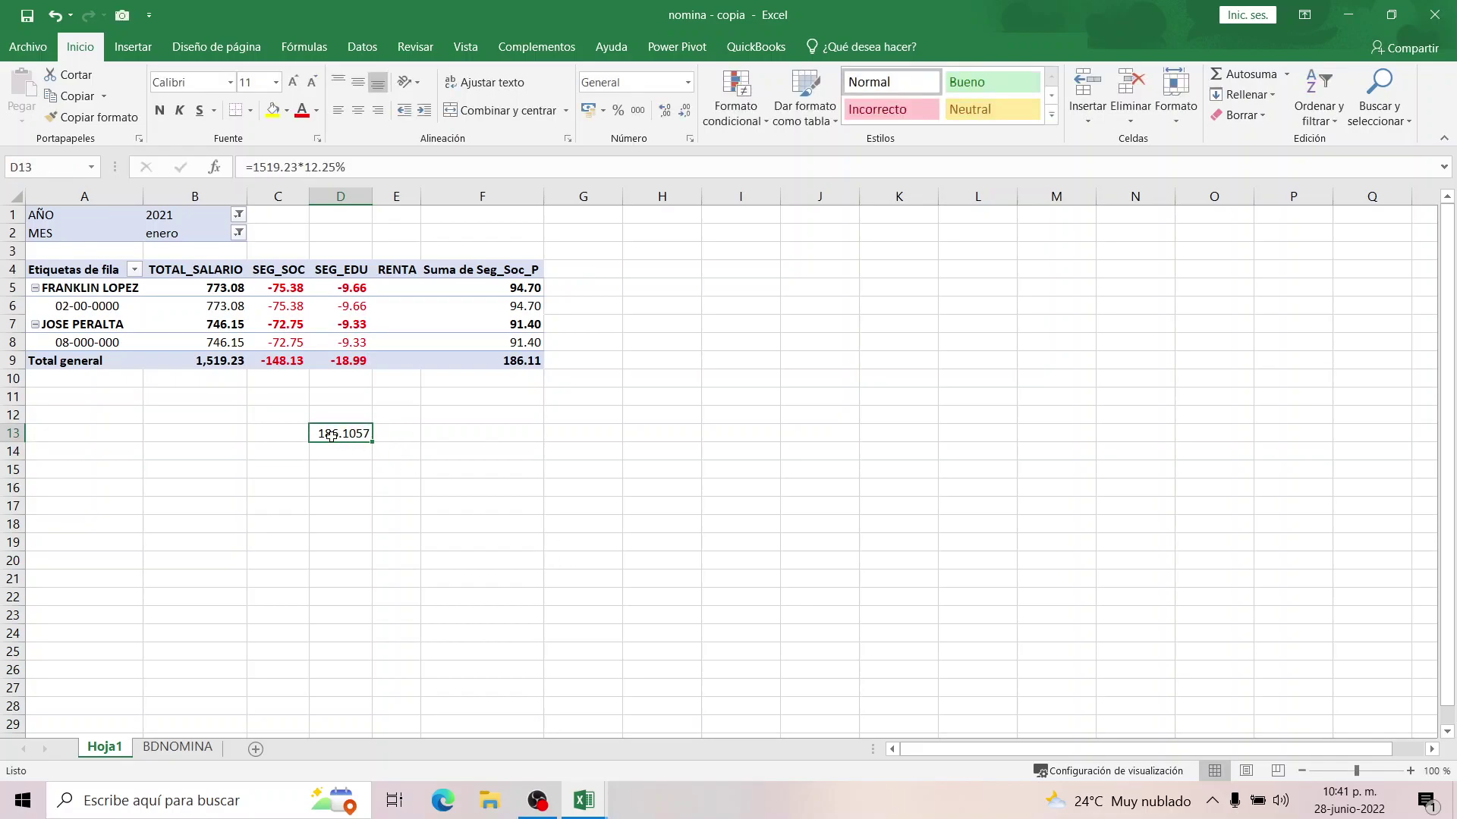
Rename header F4 from Suma de Seg_Soc_P to Seg_Soc_P and autofit column F.
{"action": "left_click", "coordinate": [452, 278]}
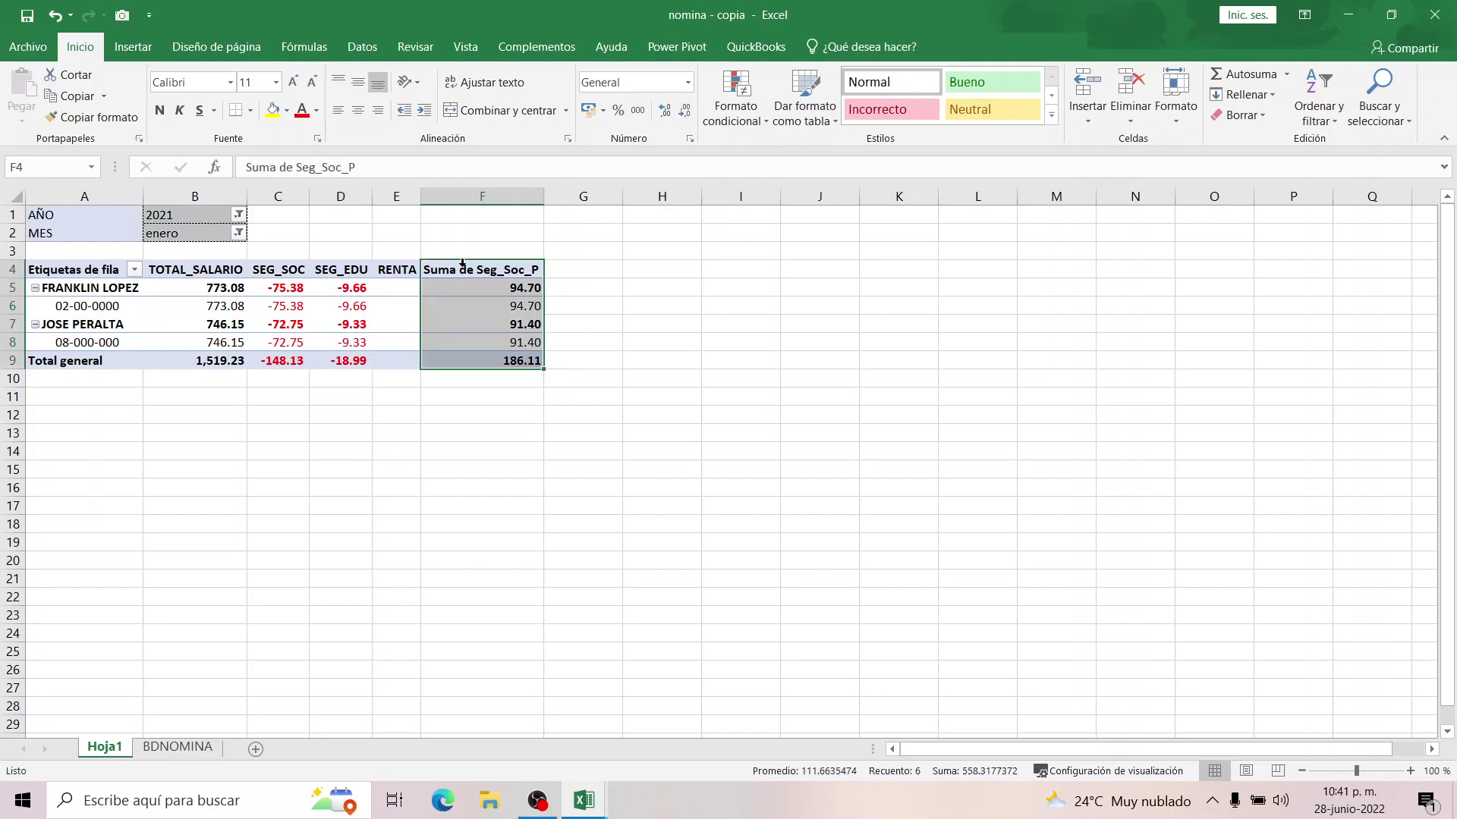
{"action": "left_click", "coordinate": [452, 276]}
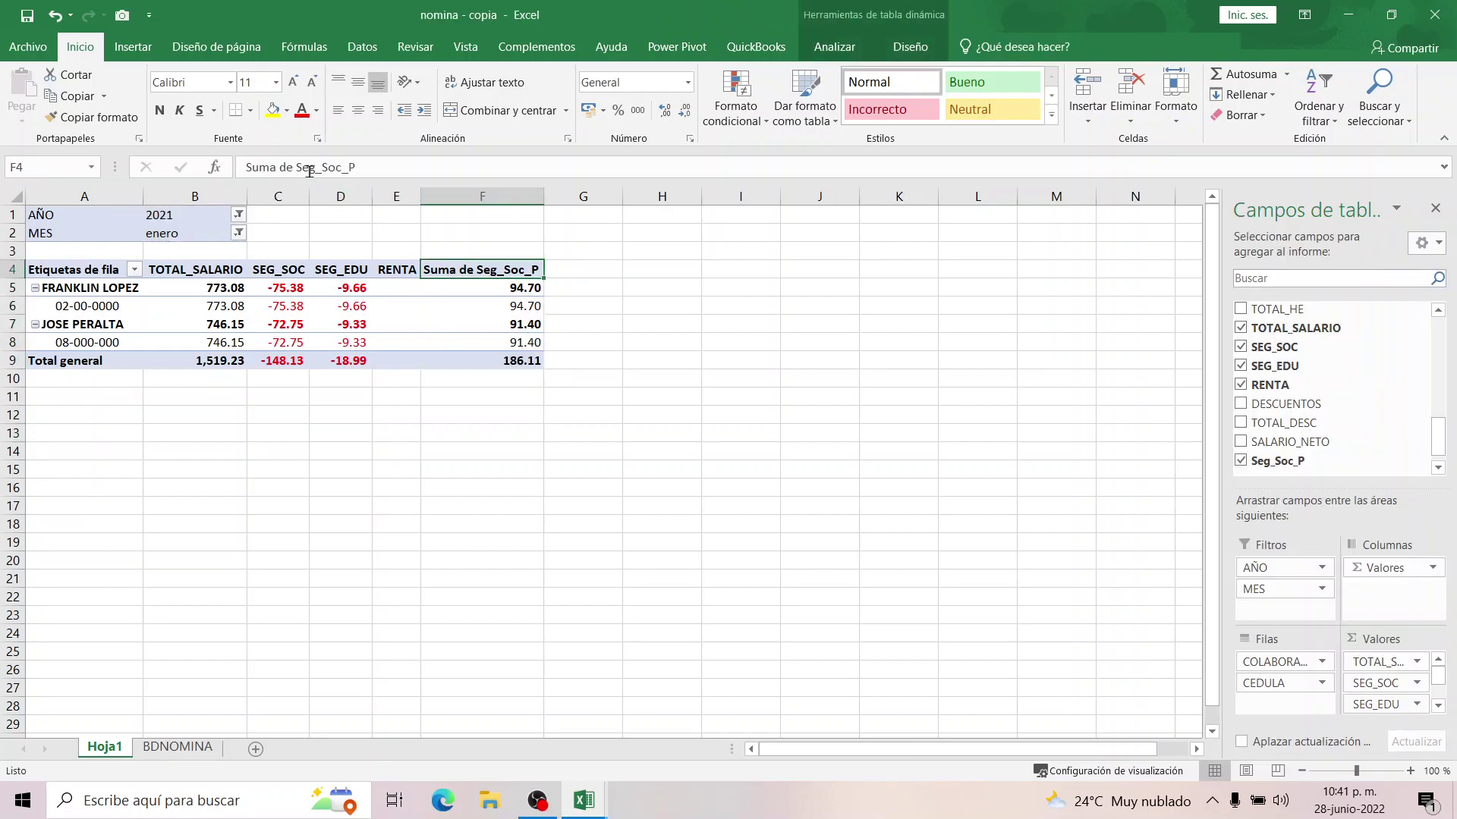
{"action": "left_click_drag", "start_coordinate": [292, 167], "coordinate": [219, 168]}
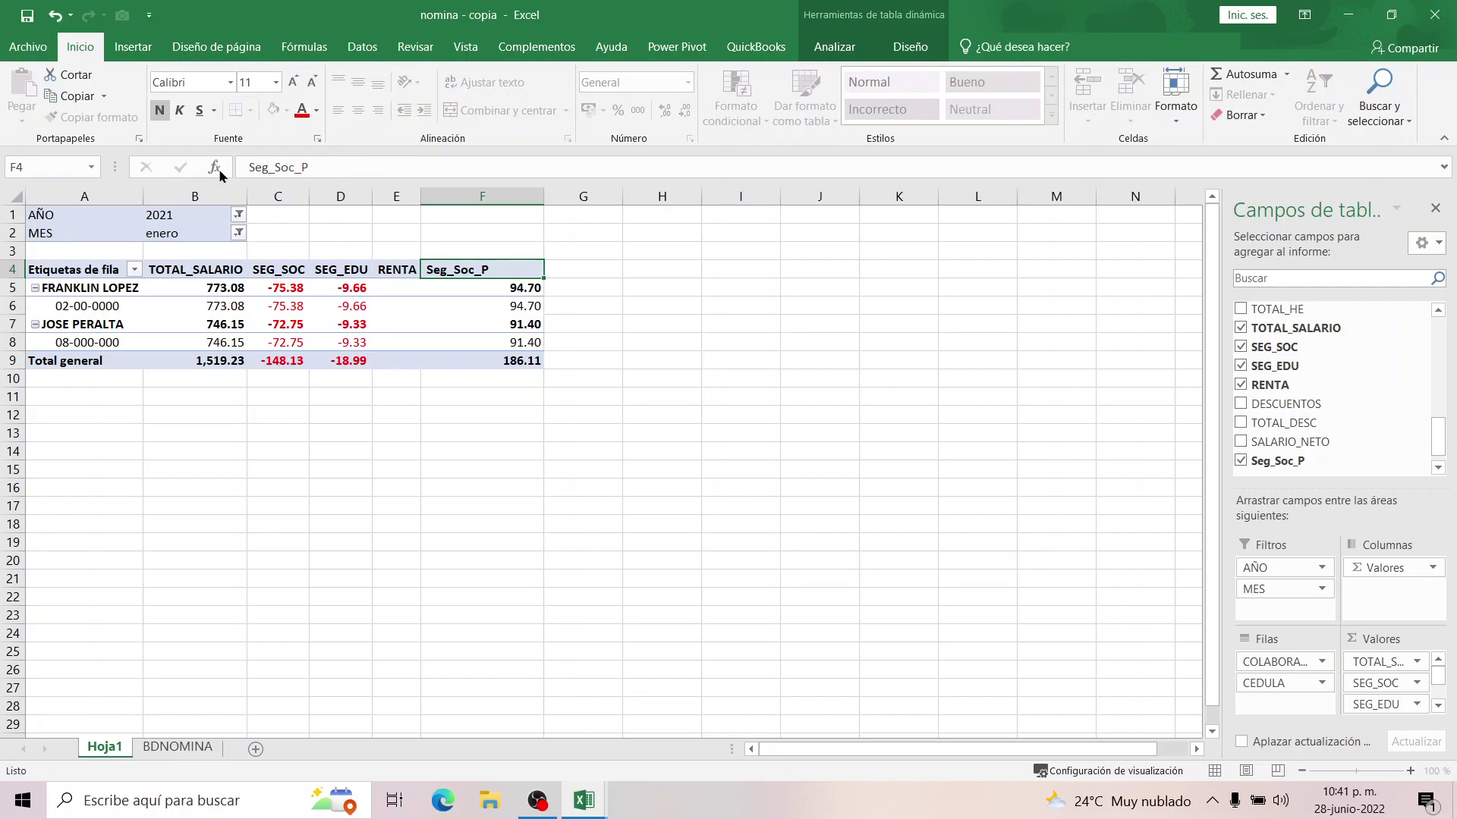
{"action": "key", "text": "Return"}
{"action": "double_click", "coordinate": [540, 198]}
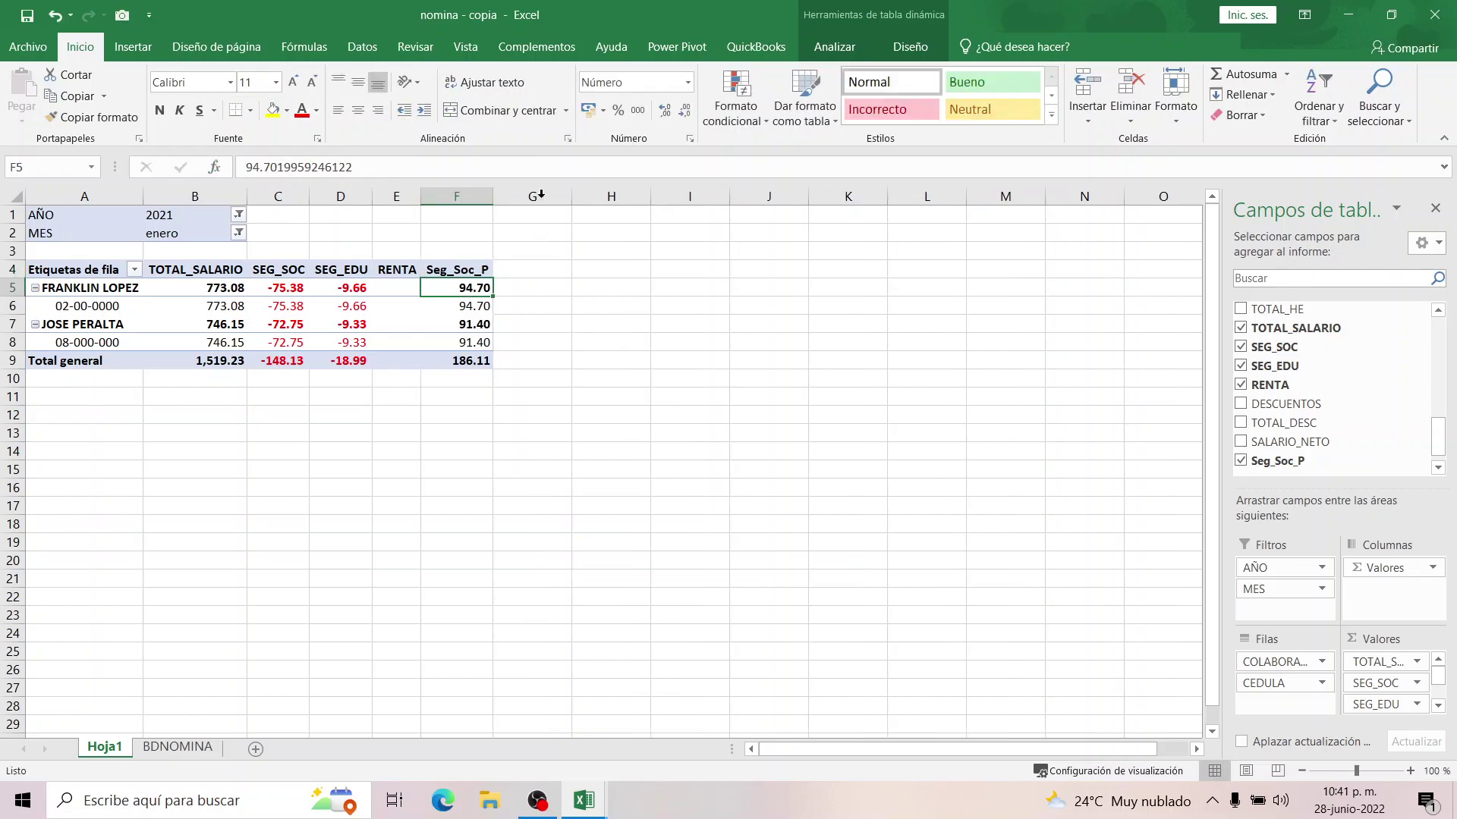
{"action": "left_click", "coordinate": [456, 271]}
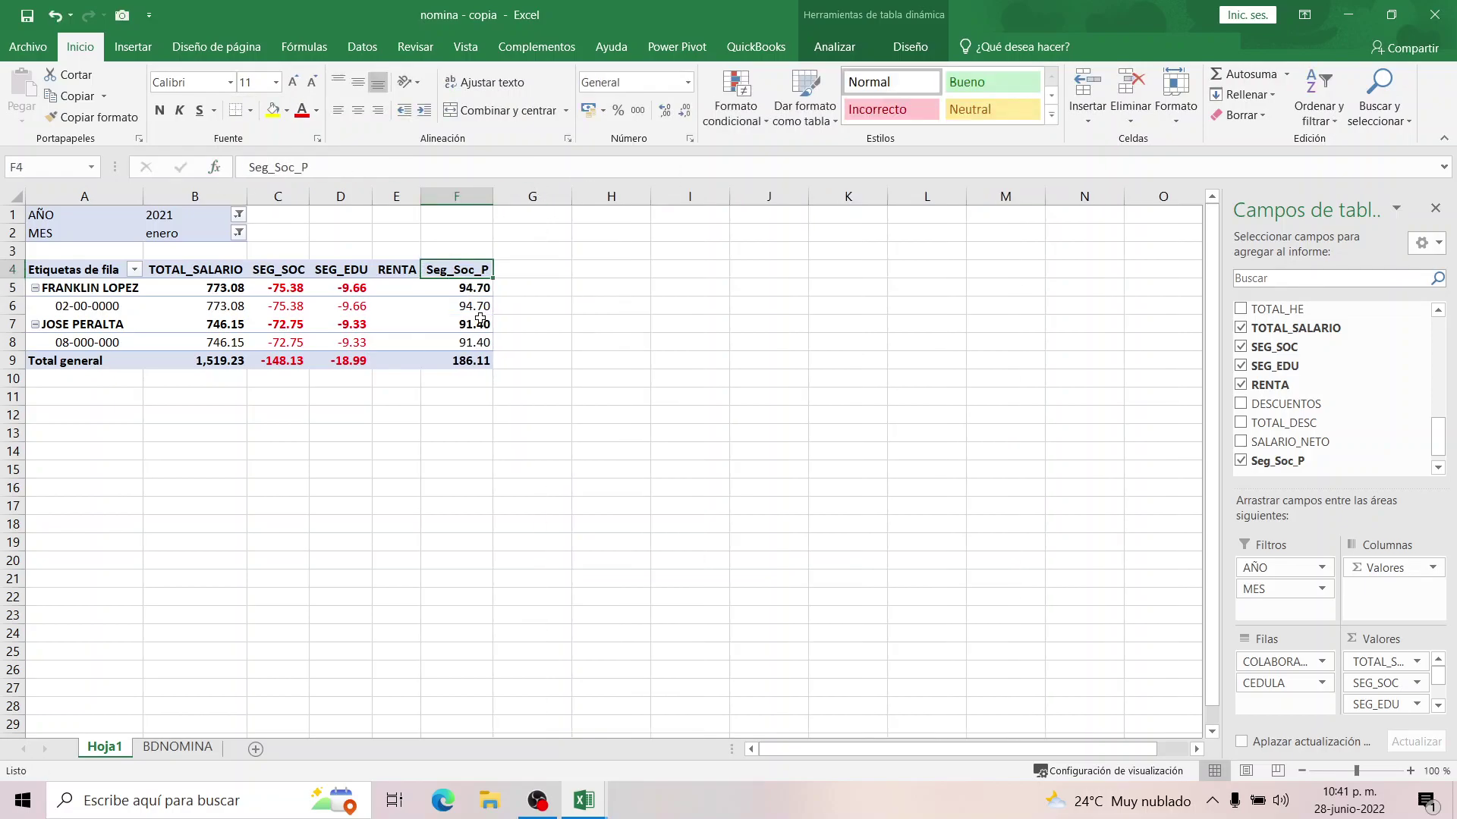
{"action": "left_click", "coordinate": [398, 305]}
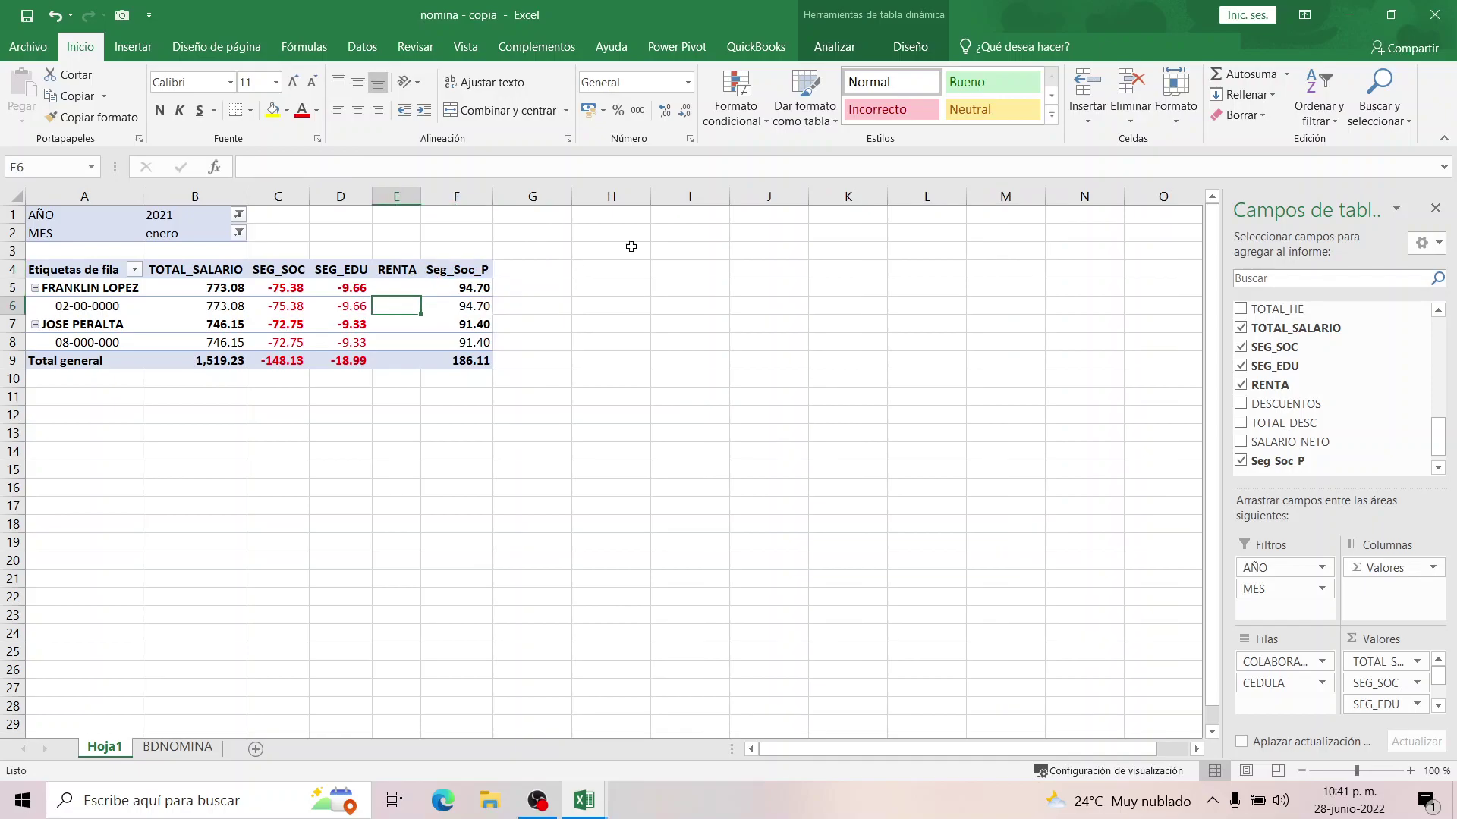
Create calculated field Seg_Edu_P with formula =(TOTAL_SALARIO*1.50%).
{"action": "left_click", "coordinate": [837, 46]}
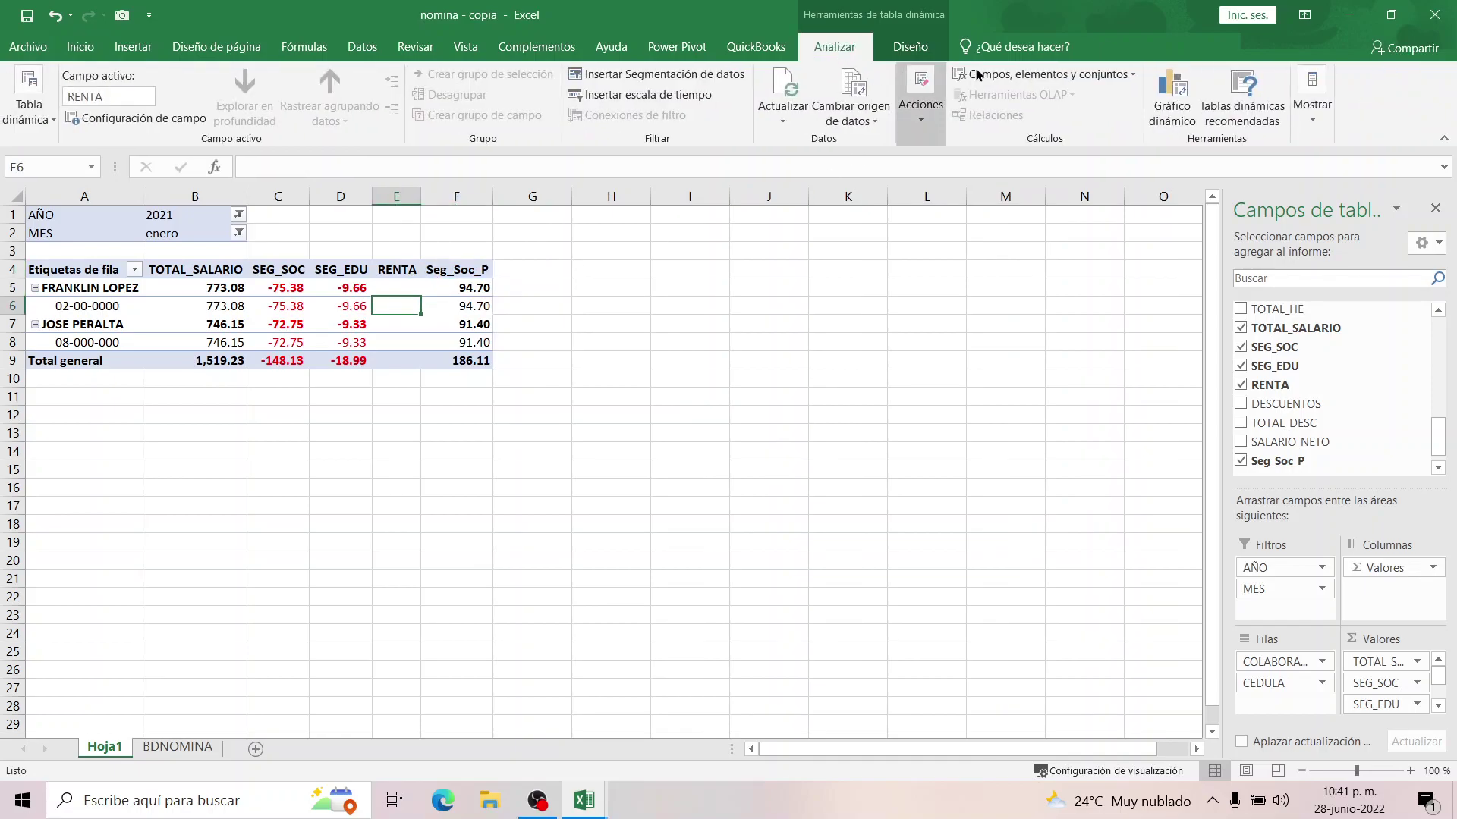
{"action": "left_click", "coordinate": [1018, 75]}
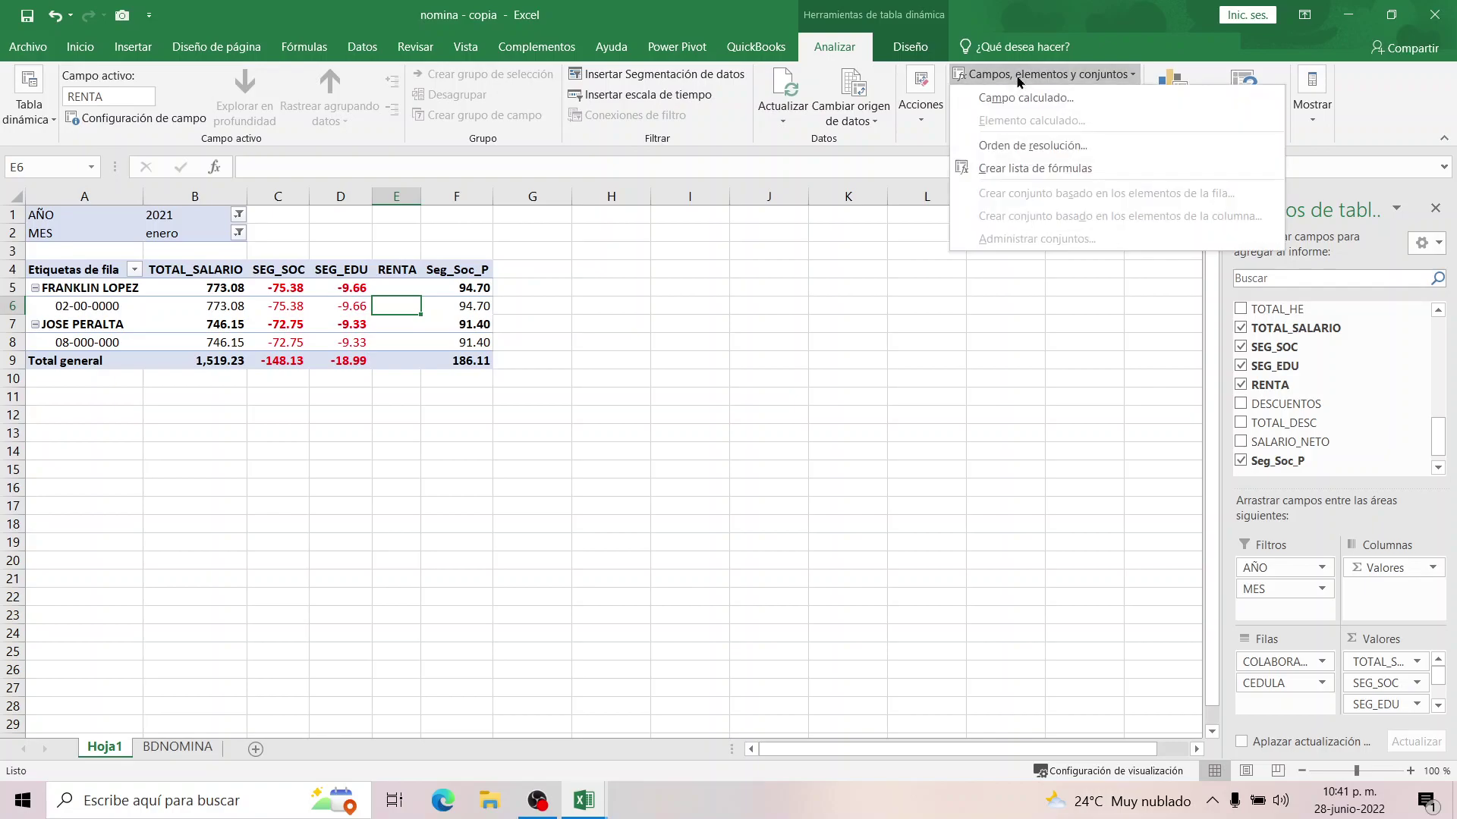
{"action": "left_click", "coordinate": [1017, 98]}
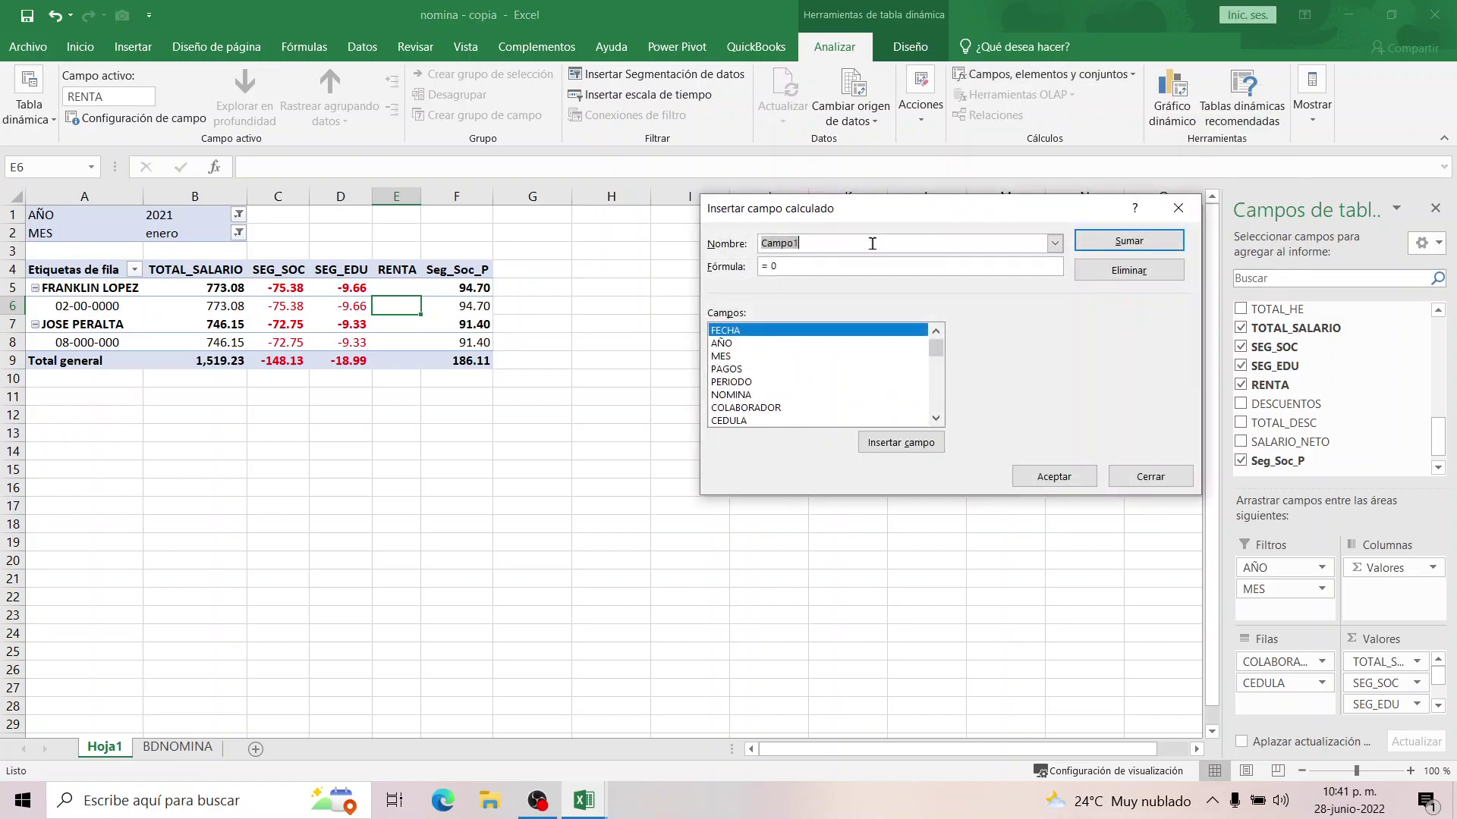
{"action": "type", "text": "Seg_Edu_P"}
{"action": "left_click", "coordinate": [936, 418]}
{"action": "left_click", "coordinate": [935, 418]}
{"action": "left_click", "coordinate": [935, 418]}
{"action": "left_click", "coordinate": [935, 419]}
{"action": "left_click", "coordinate": [935, 419]}
{"action": "left_click", "coordinate": [935, 419]}
{"action": "left_click", "coordinate": [935, 418]}
{"action": "left_click", "coordinate": [935, 419]}
{"action": "left_click", "coordinate": [935, 419]}
{"action": "left_click", "coordinate": [935, 419]}
{"action": "left_click", "coordinate": [935, 418]}
{"action": "left_click", "coordinate": [935, 418]}
{"action": "left_click", "coordinate": [935, 418]}
{"action": "left_click", "coordinate": [935, 418]}
{"action": "left_click", "coordinate": [935, 418]}
{"action": "left_click", "coordinate": [936, 418]}
{"action": "left_click", "coordinate": [935, 418]}
{"action": "left_click", "coordinate": [936, 418]}
{"action": "double_click", "coordinate": [733, 356]}
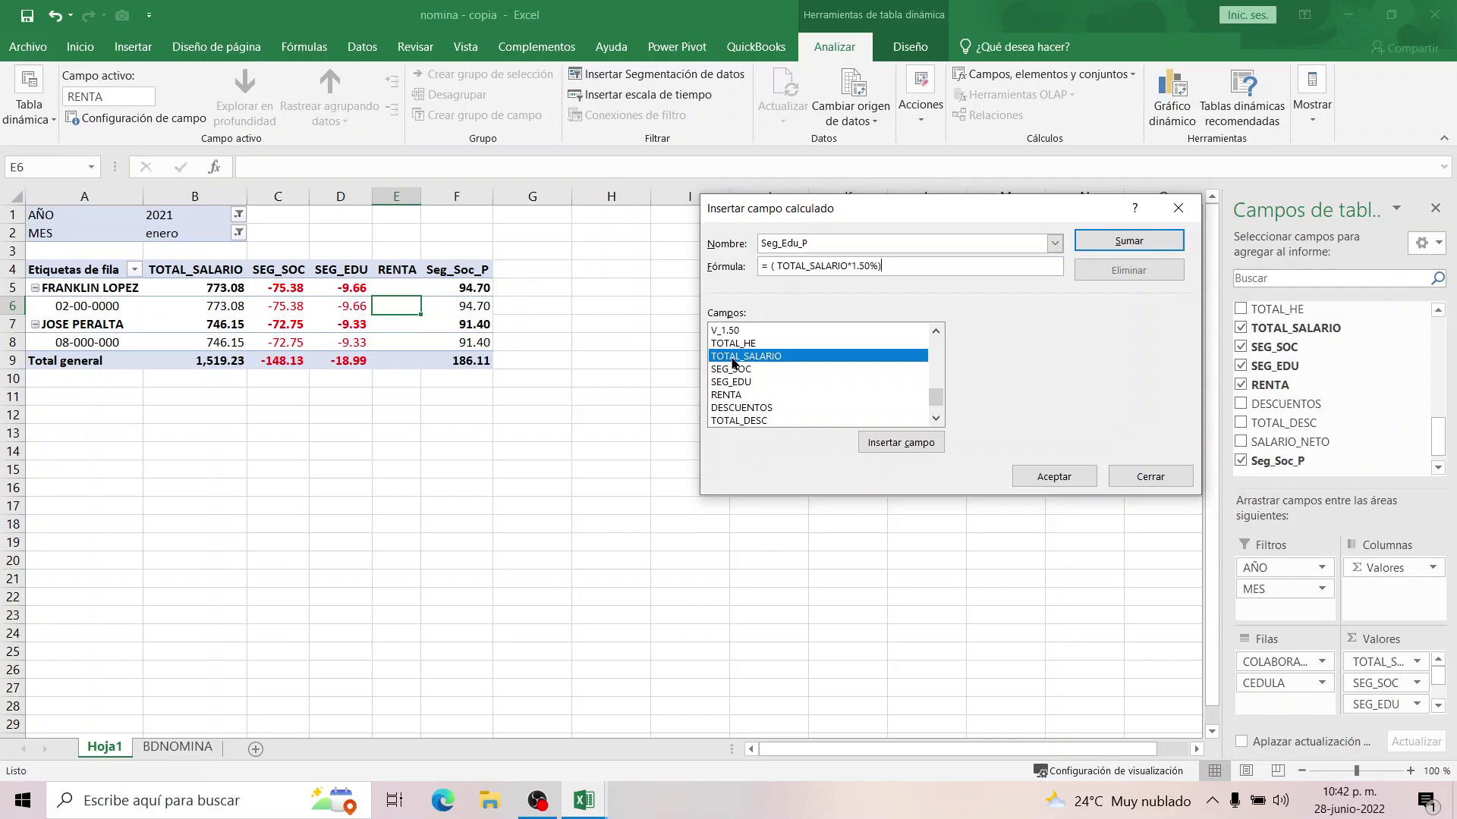
{"action": "left_click", "coordinate": [1050, 476]}
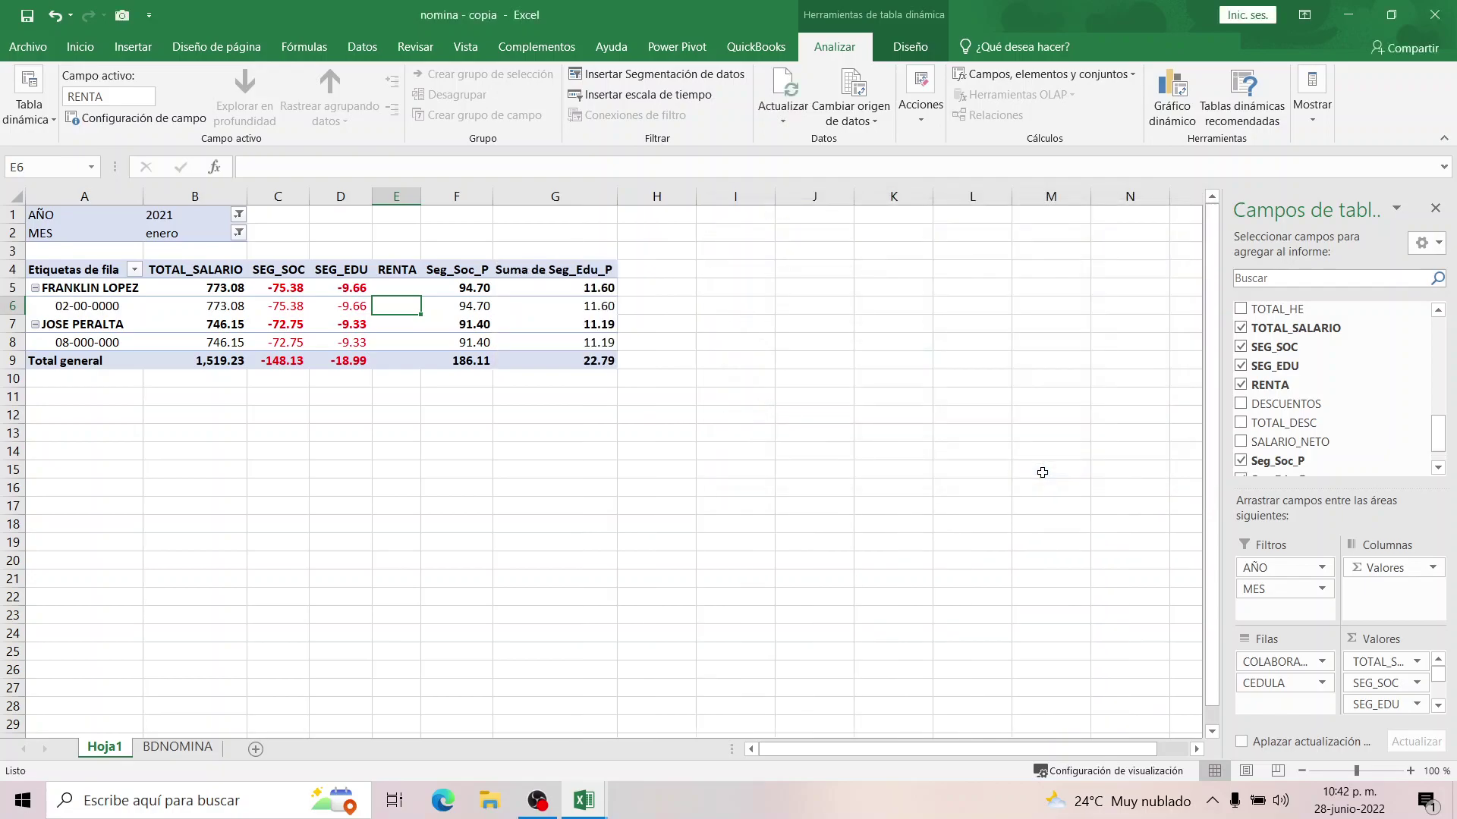
Remove the 'Suma de' prefix so header G4 reads Seg_Edu_P.
{"action": "left_click", "coordinate": [536, 271]}
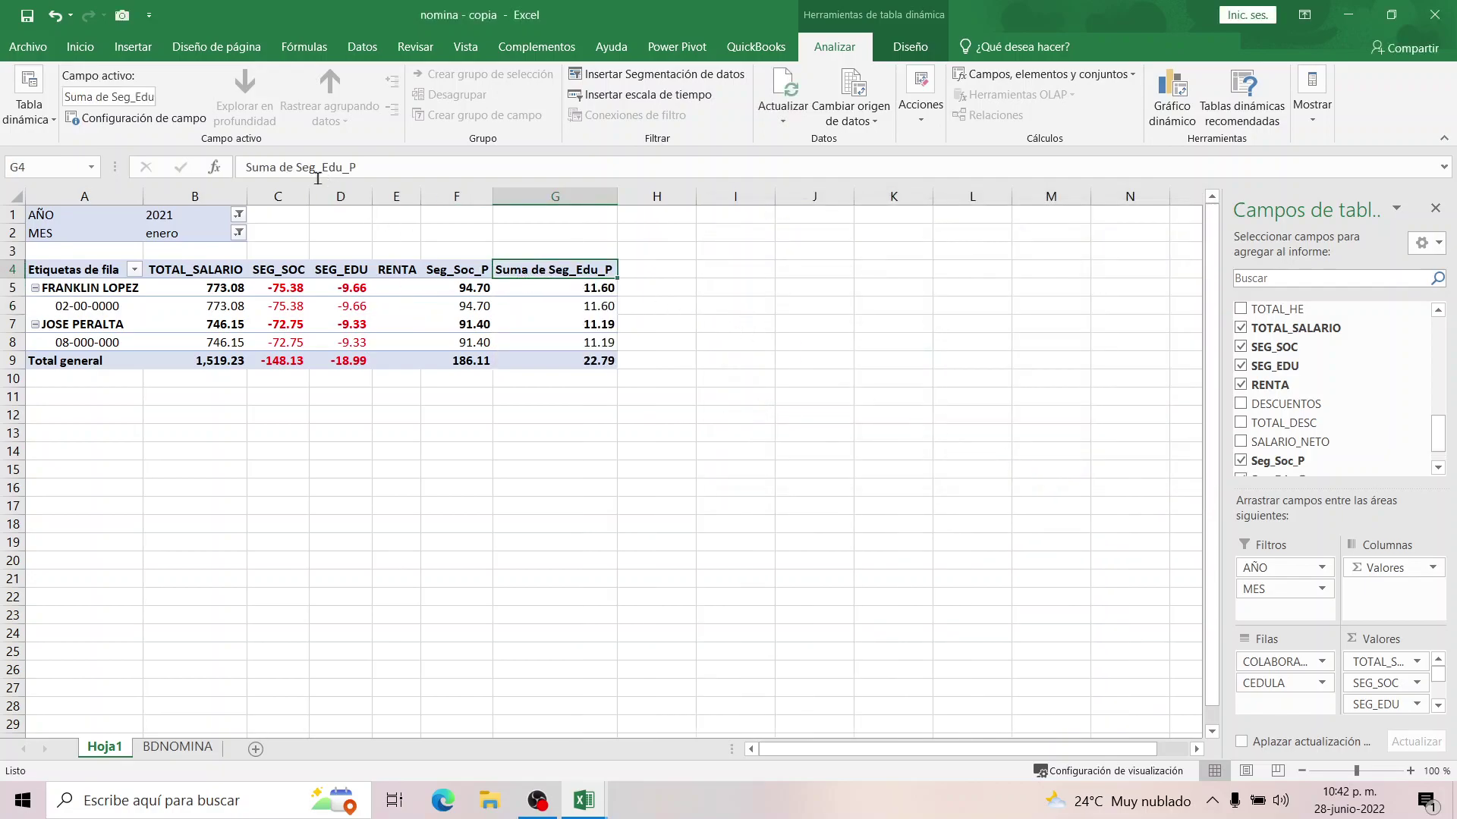
{"action": "left_click", "coordinate": [296, 170]}
{"action": "key", "text": "BackSpace"}
{"action": "key", "text": "BackSpace"}
{"action": "key", "text": "BackSpace"}
{"action": "key", "text": "BackSpace"}
{"action": "key", "text": "BackSpace"}
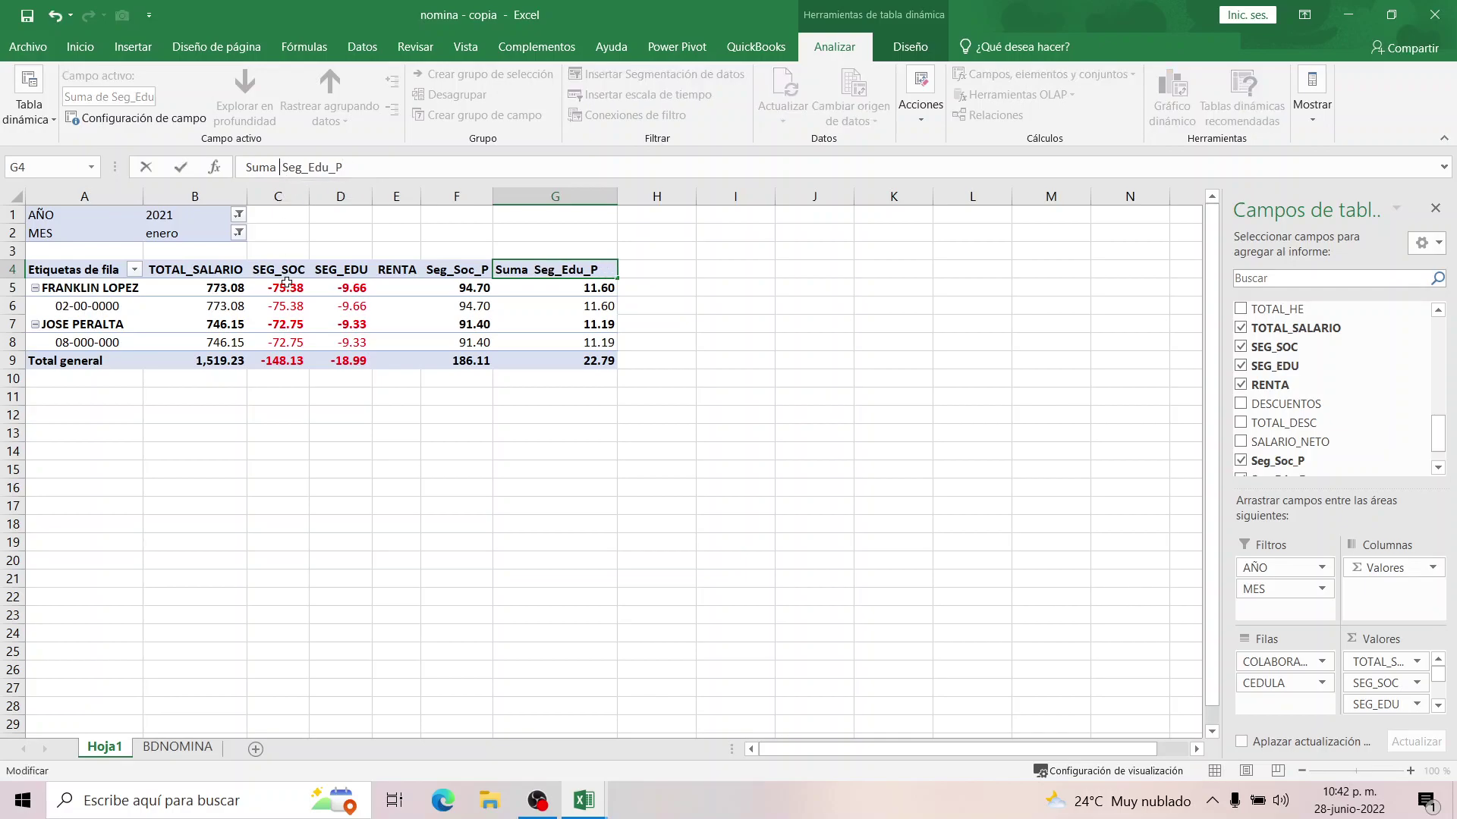
{"action": "key", "text": "BackSpace"}
{"action": "key", "text": "BackSpace"}
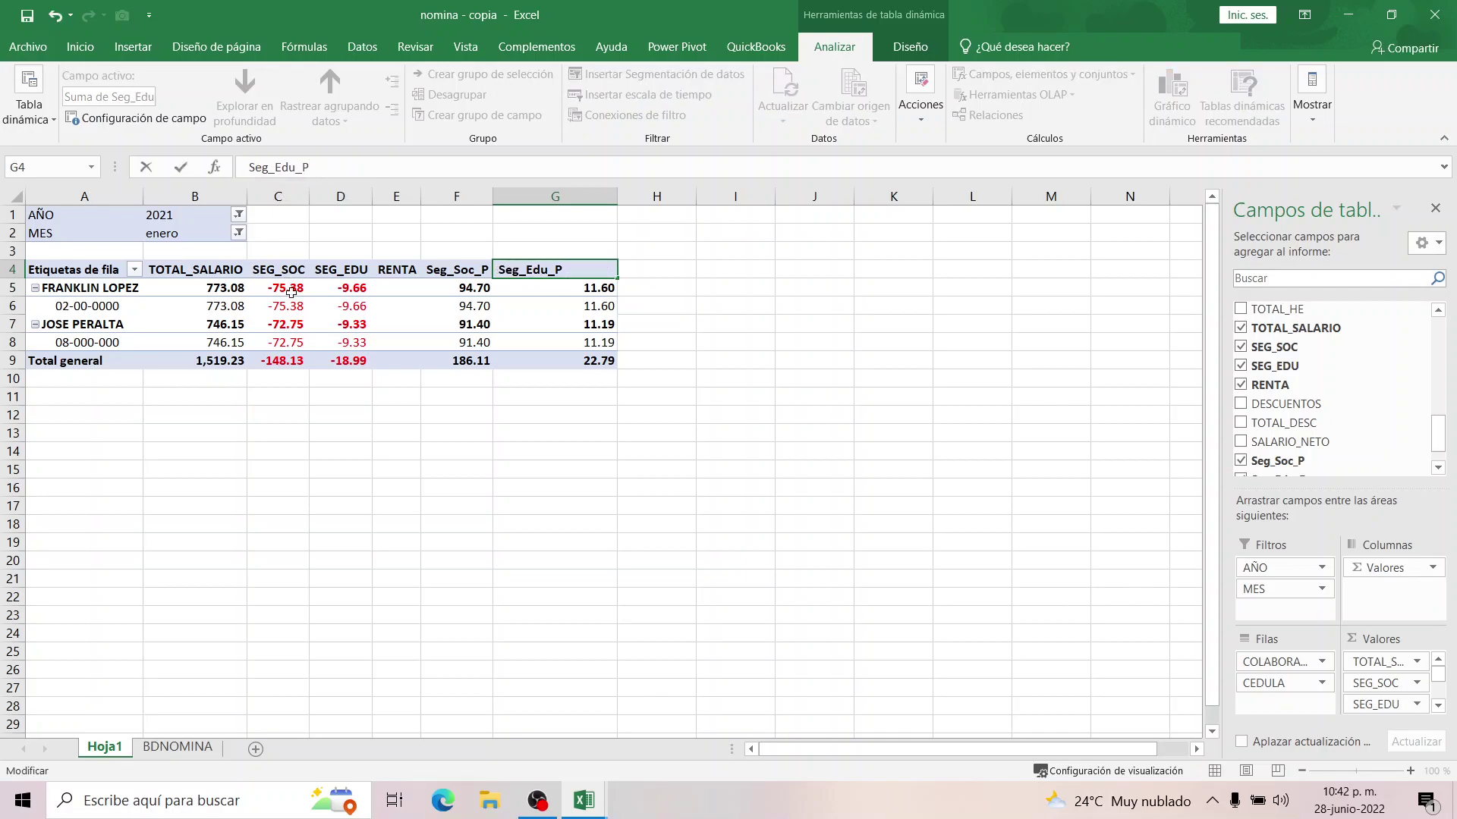
{"action": "left_click", "coordinate": [345, 476]}
{"action": "left_click", "coordinate": [375, 288]}
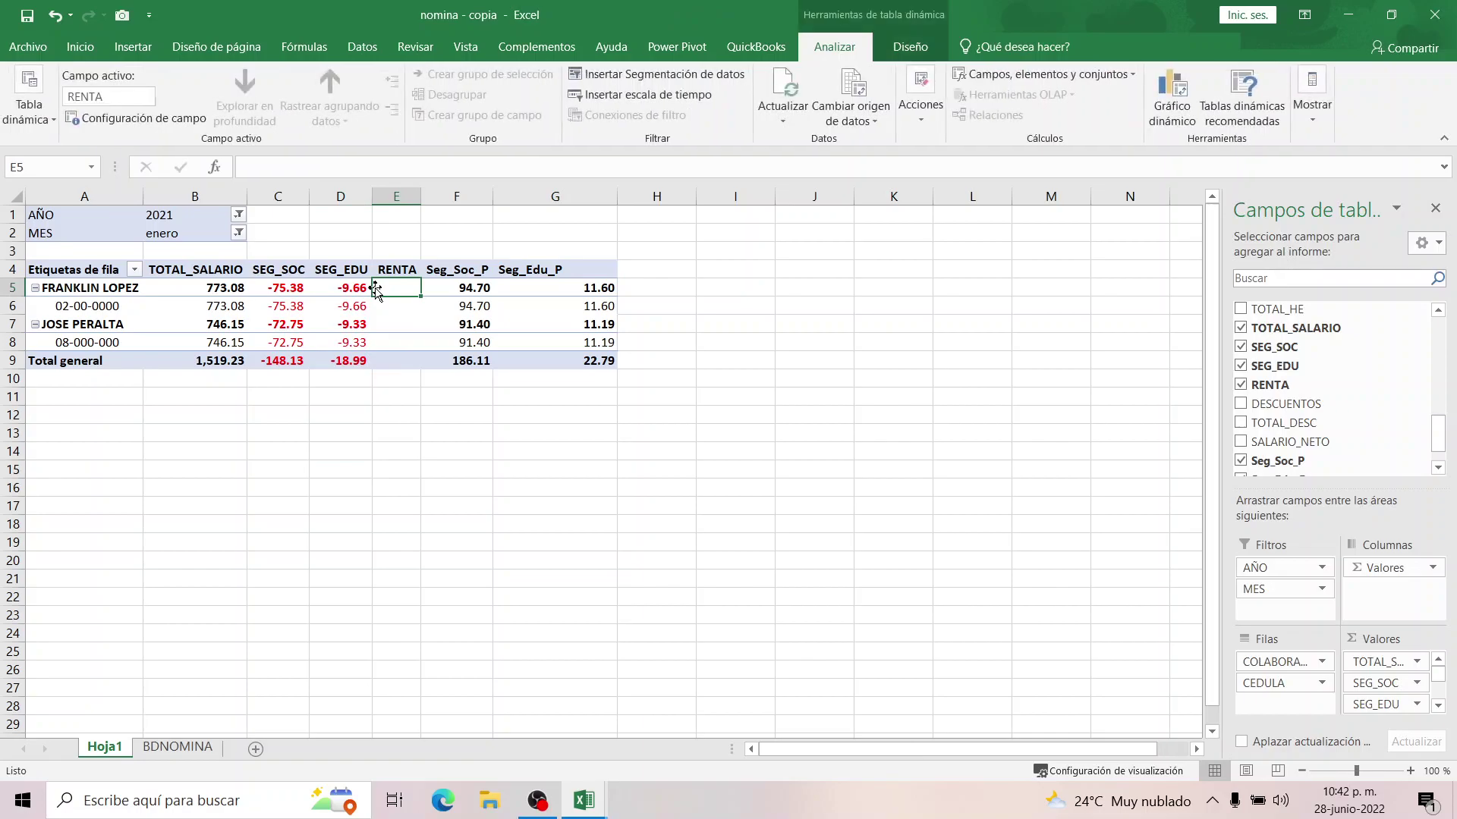
Add test sheets Hoja2 and Hoja3, then delete them again.
{"action": "left_click", "coordinate": [177, 746]}
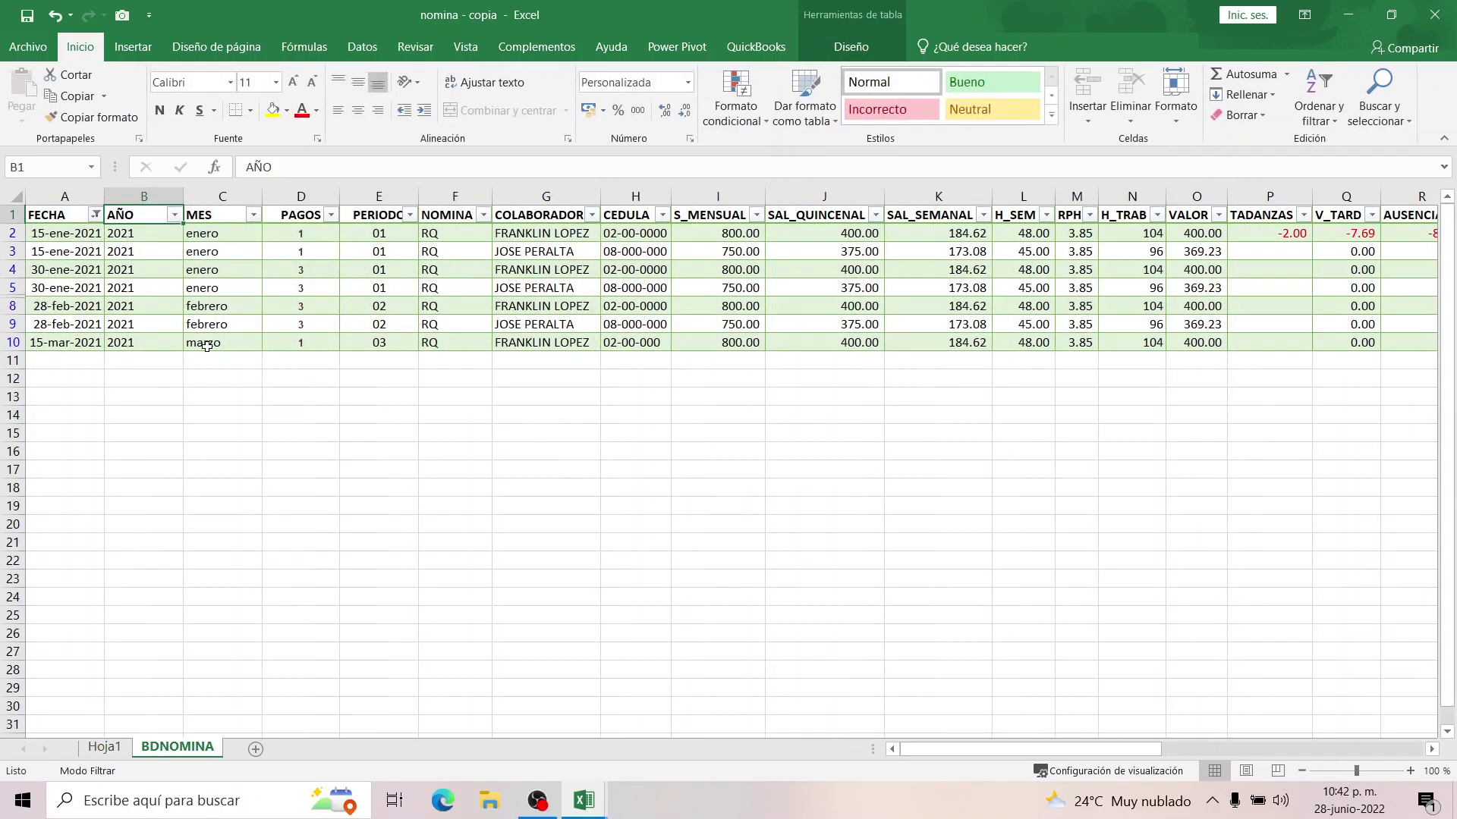
{"action": "left_click", "coordinate": [256, 750]}
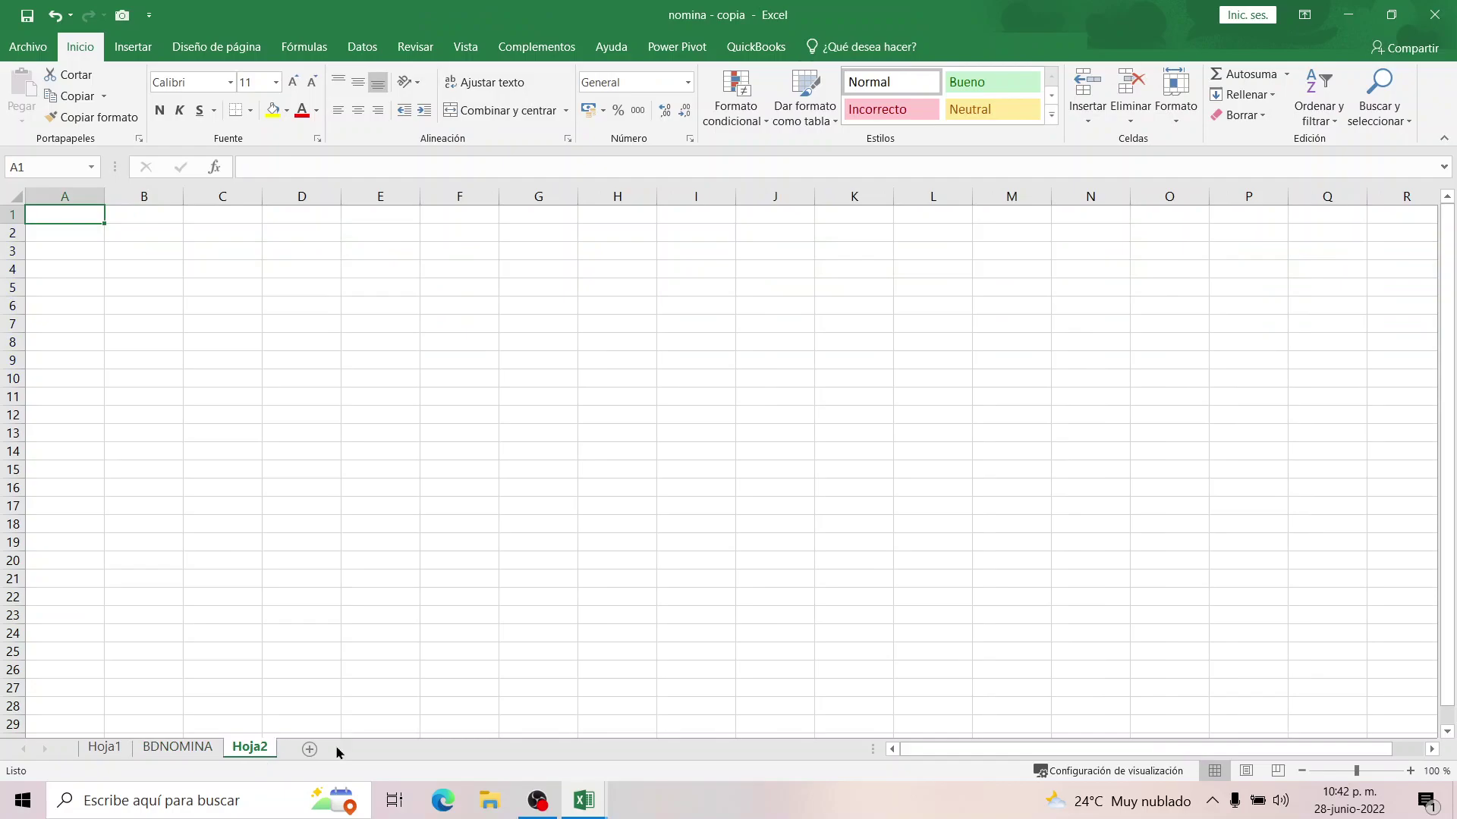
{"action": "left_click", "coordinate": [307, 753]}
{"action": "right_click", "coordinate": [303, 754]}
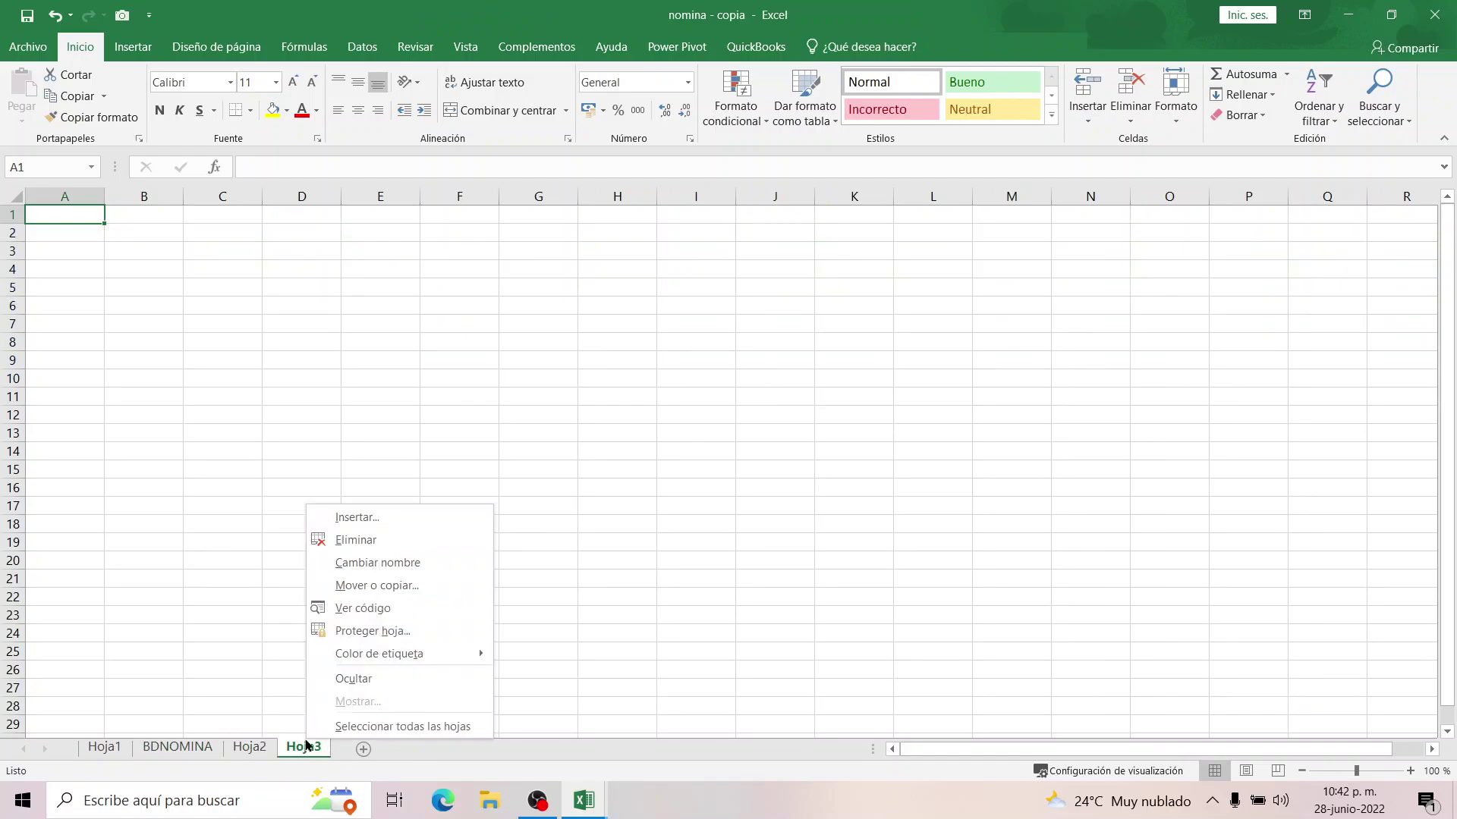
{"action": "left_click", "coordinate": [350, 542]}
{"action": "right_click", "coordinate": [266, 756]}
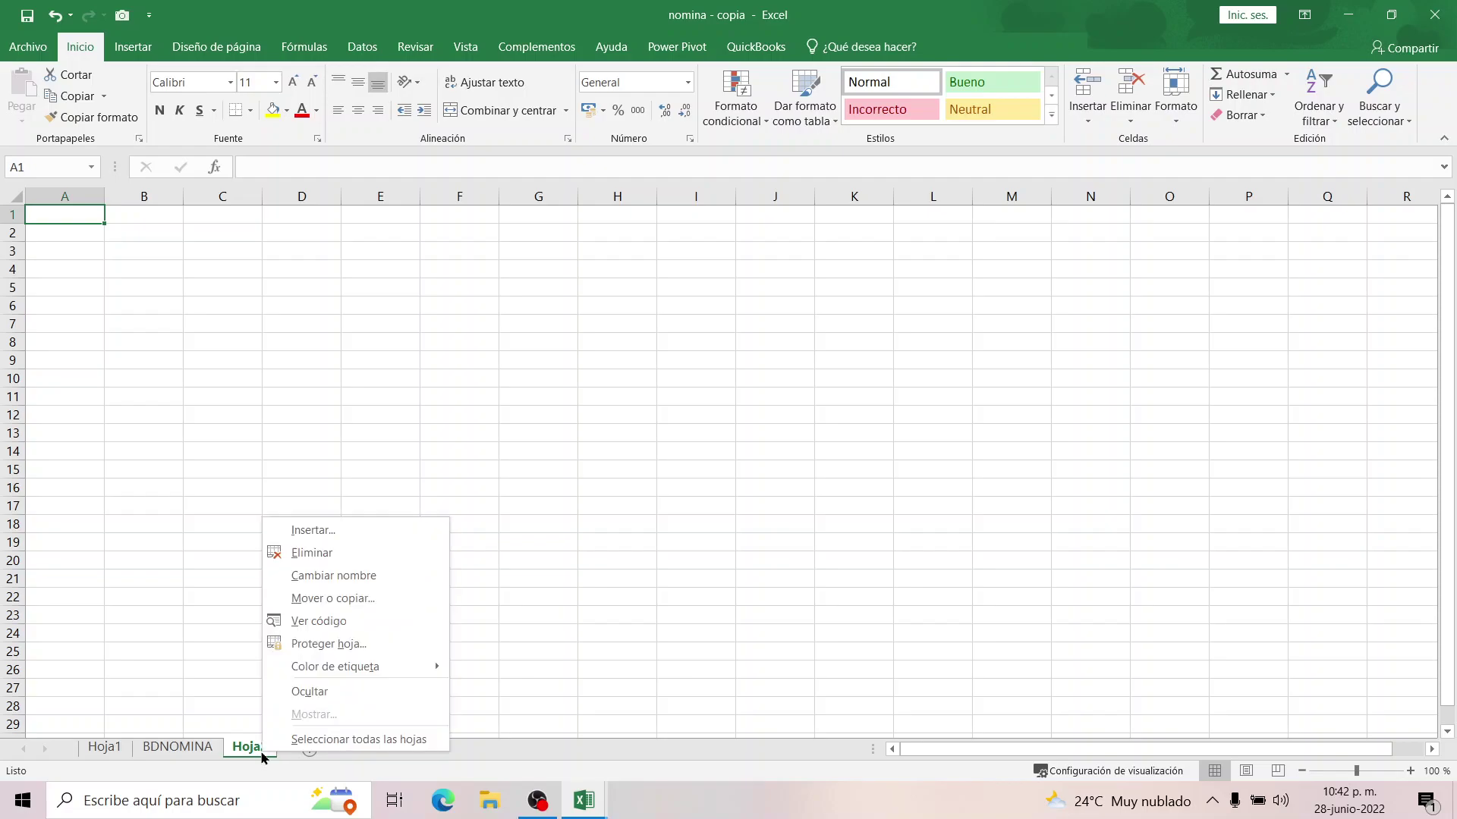
{"action": "left_click", "coordinate": [301, 552]}
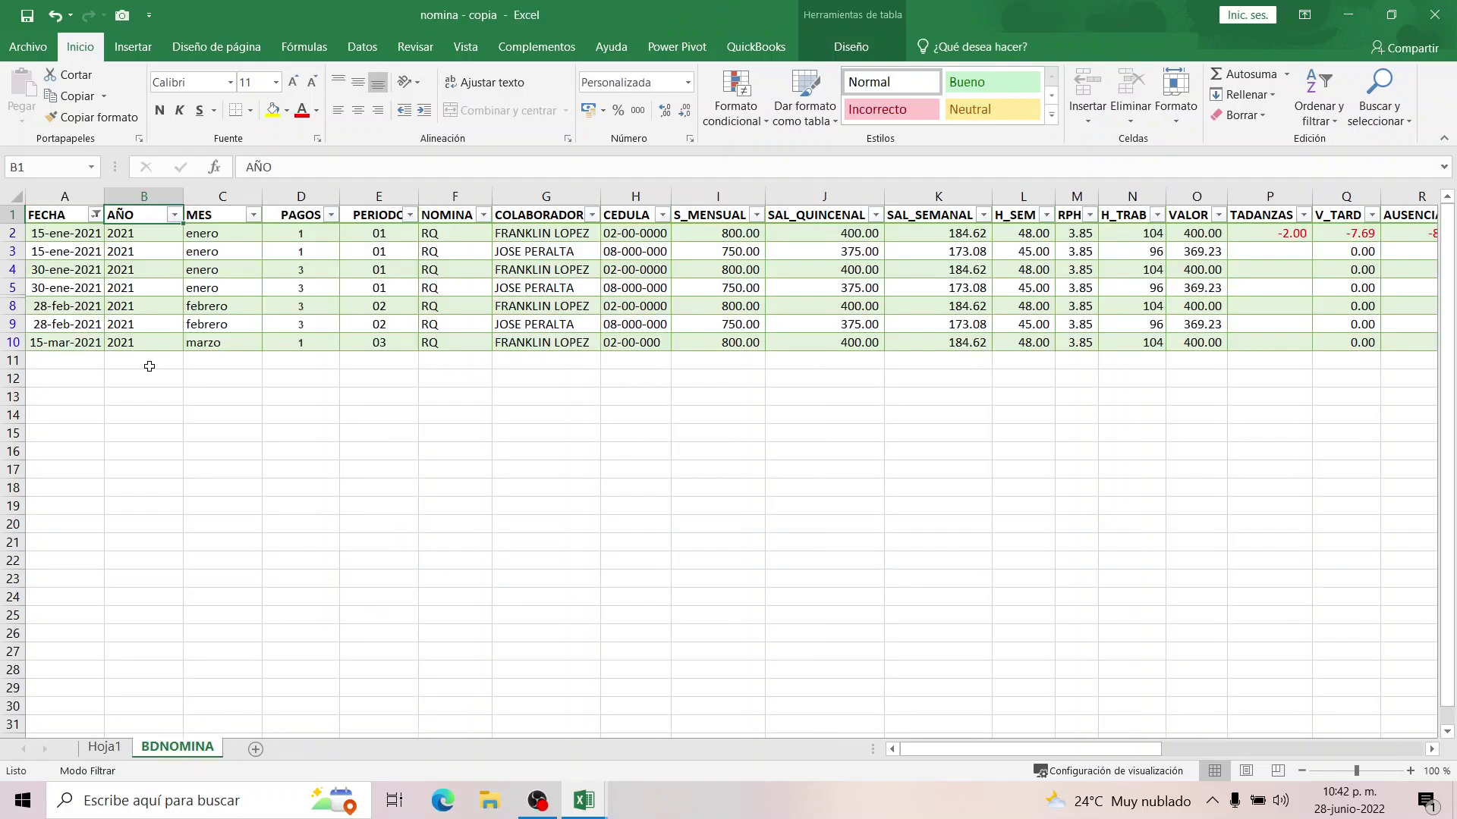
{"action": "left_click", "coordinate": [70, 359]}
Rename the pivot sheet Hoja1 to SIPE and save the workbook.
{"action": "left_click", "coordinate": [116, 749]}
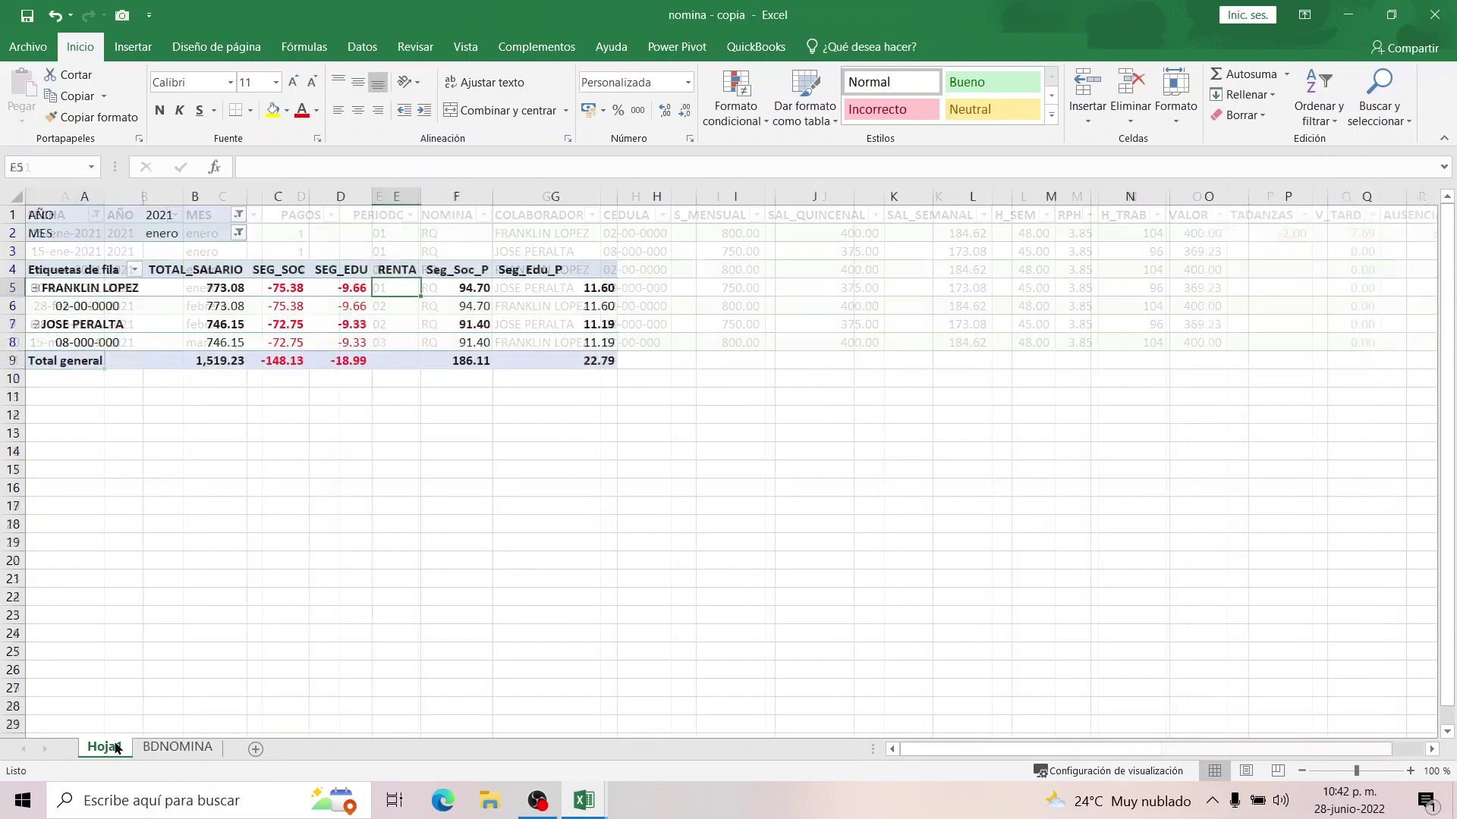
{"action": "type", "text": "SIPE"}
{"action": "left_click", "coordinate": [194, 506]}
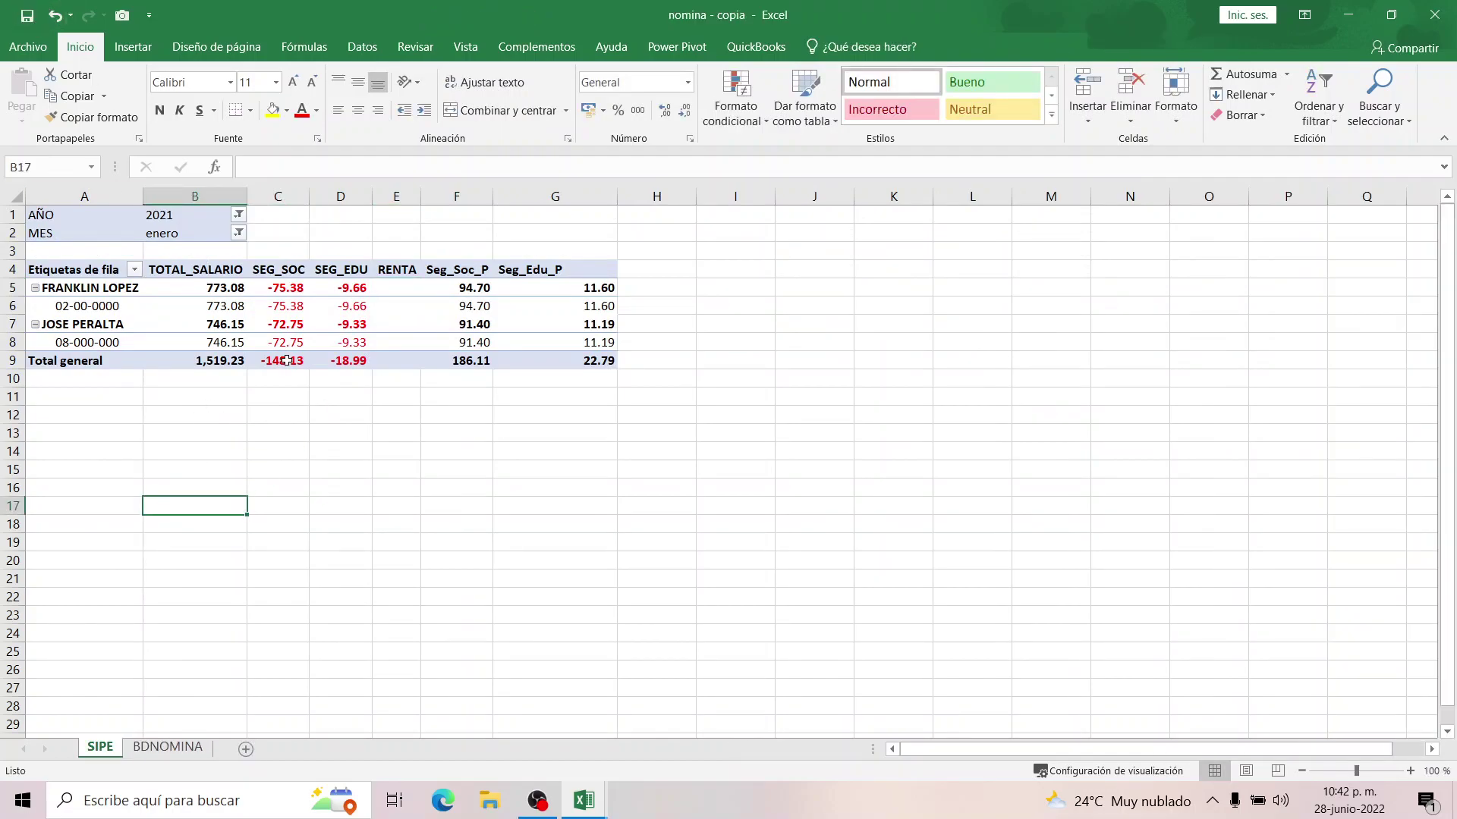
{"action": "mouse_move", "coordinate": [286, 361]}
{"action": "left_click", "coordinate": [26, 16]}
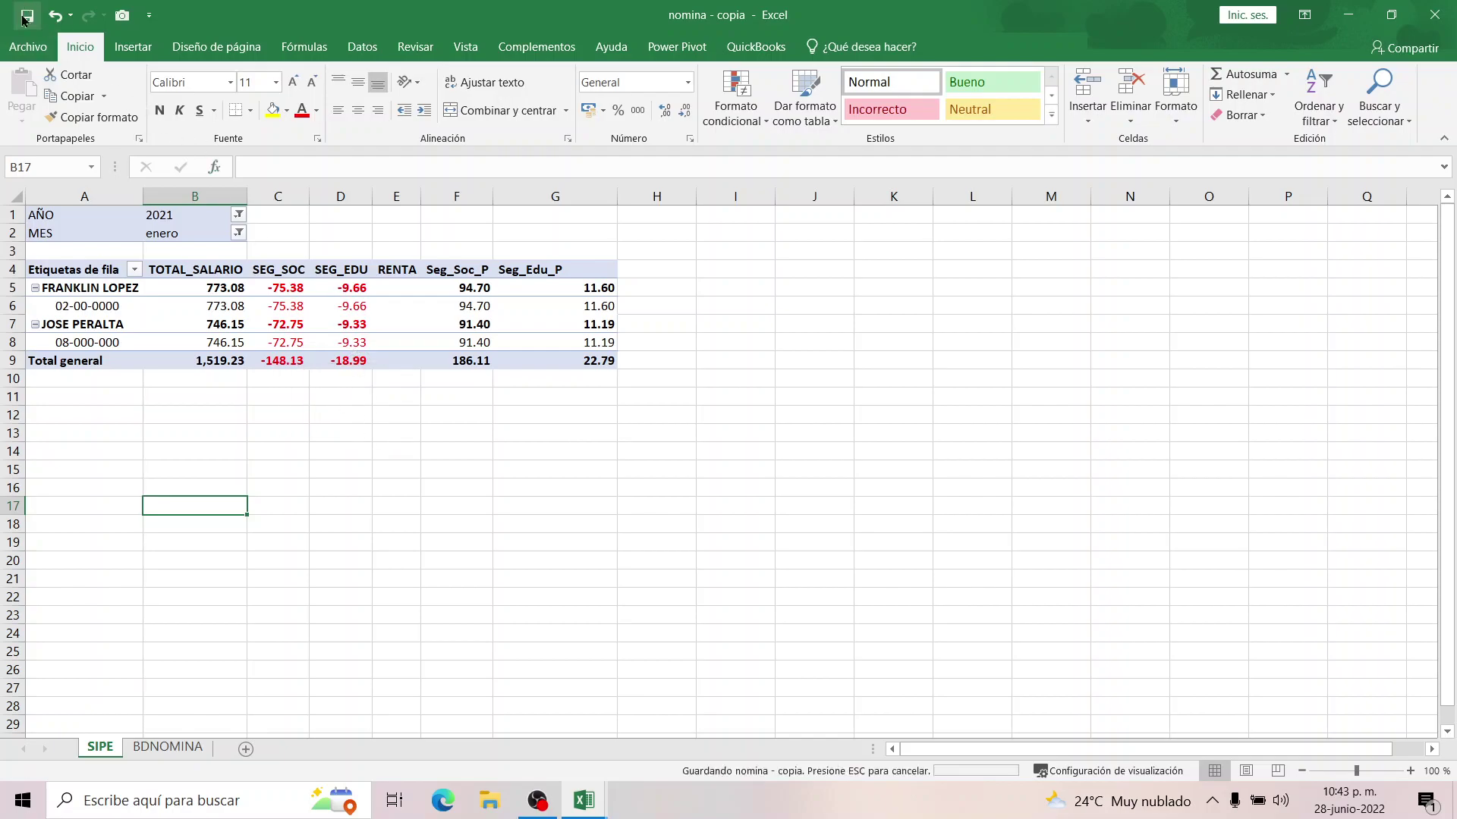
Autofit column G on the SIPE sheet to the Seg_Edu_P header.
{"action": "left_click", "coordinate": [167, 748]}
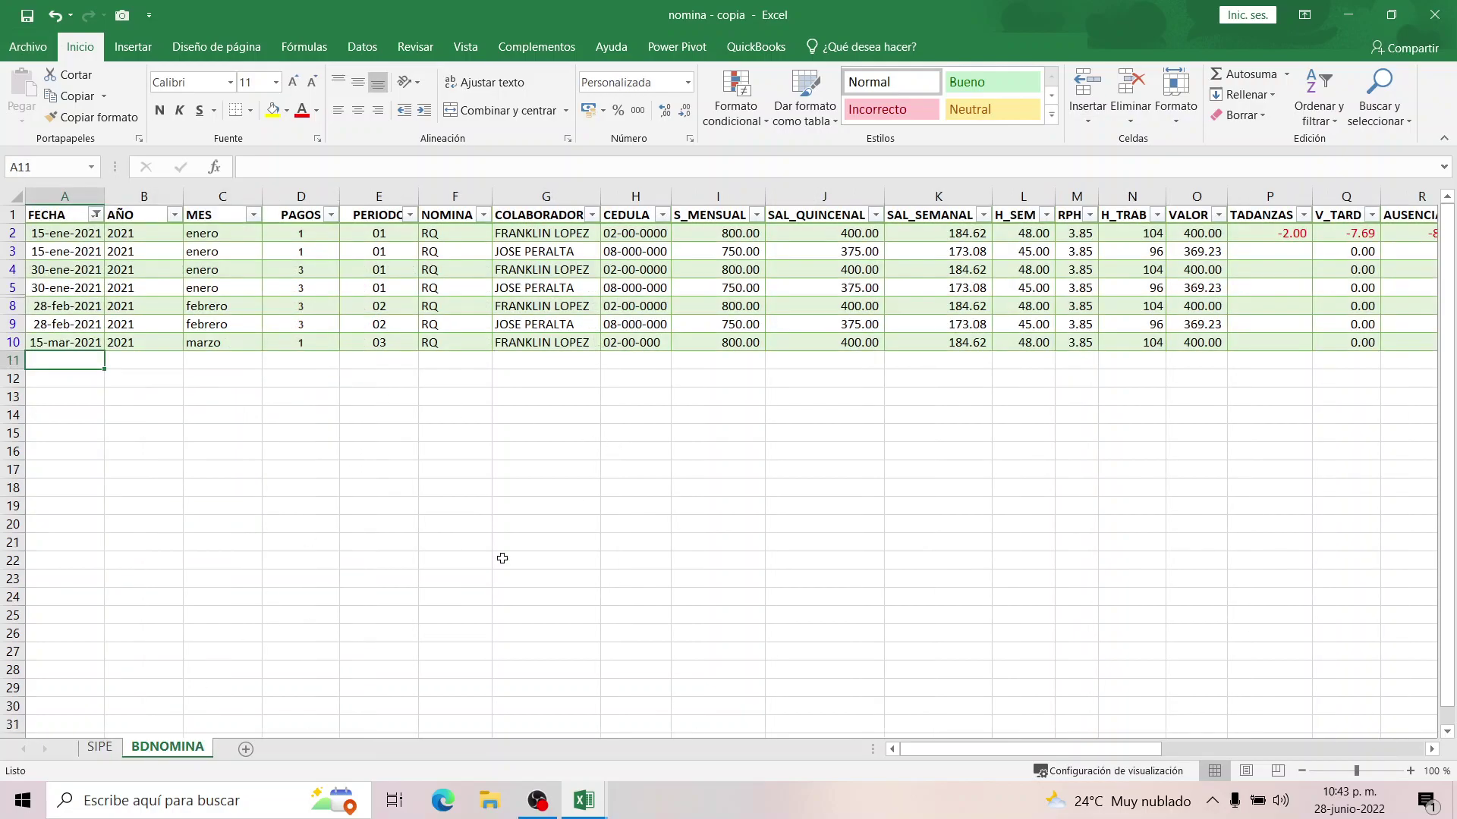
{"action": "left_click", "coordinate": [100, 748]}
{"action": "left_click", "coordinate": [564, 265]}
{"action": "double_click", "coordinate": [617, 197]}
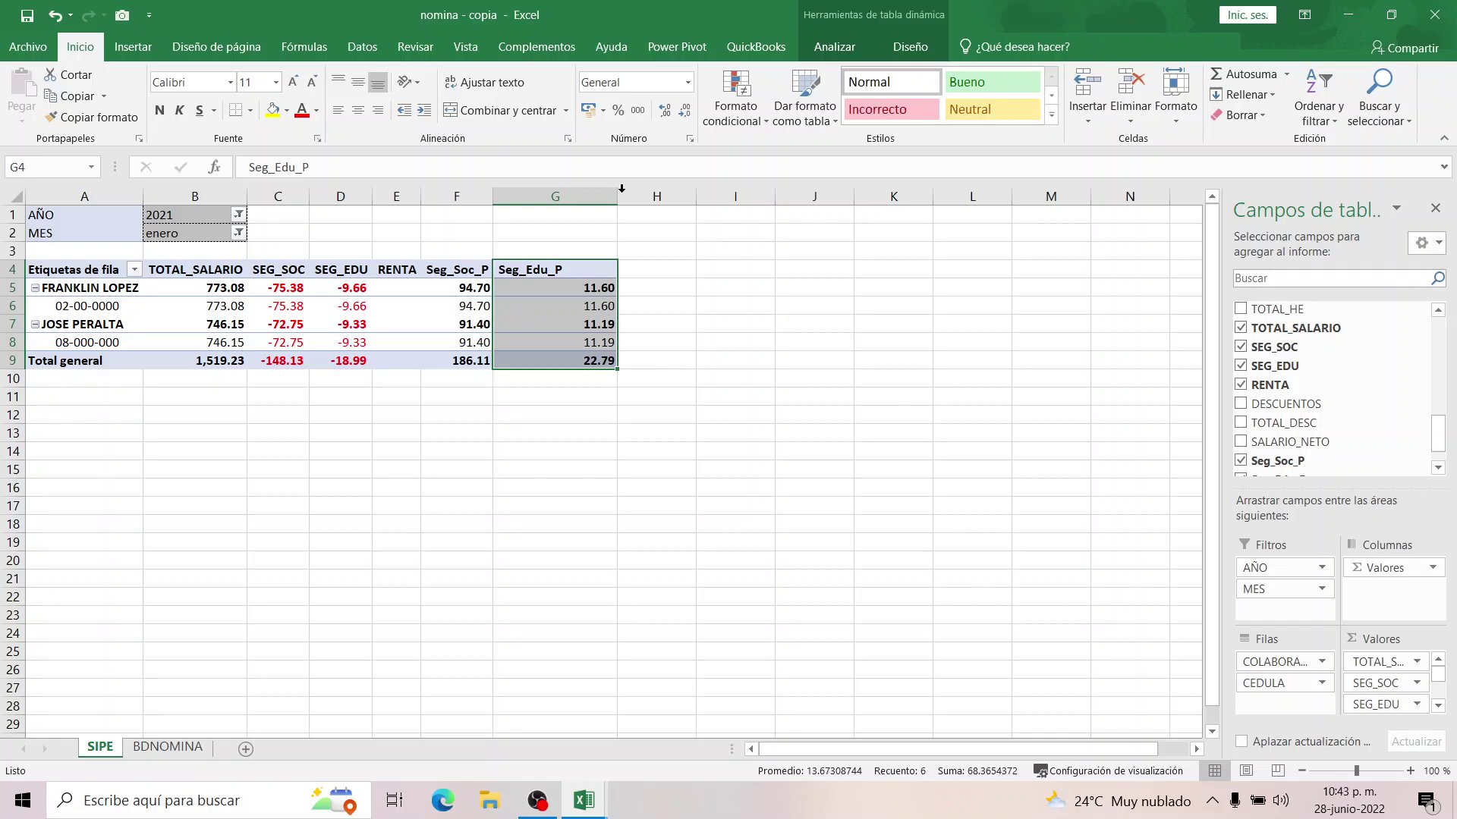
{"action": "left_click", "coordinate": [465, 278]}
{"action": "left_click", "coordinate": [523, 270]}
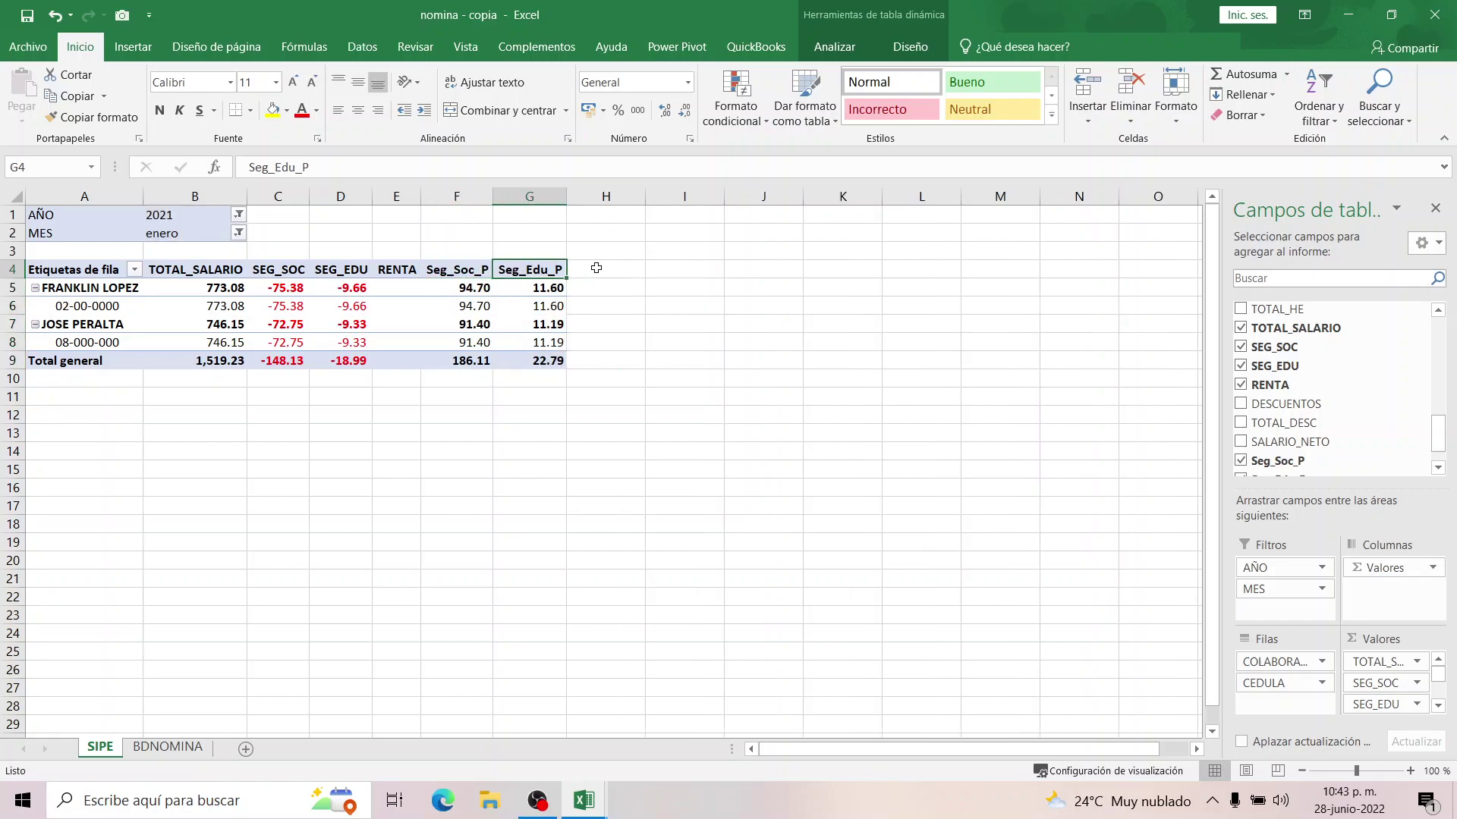
{"action": "left_click", "coordinate": [596, 267]}
Start a new pivot calculated field and name it Riesgo.
{"action": "left_click", "coordinate": [466, 292]}
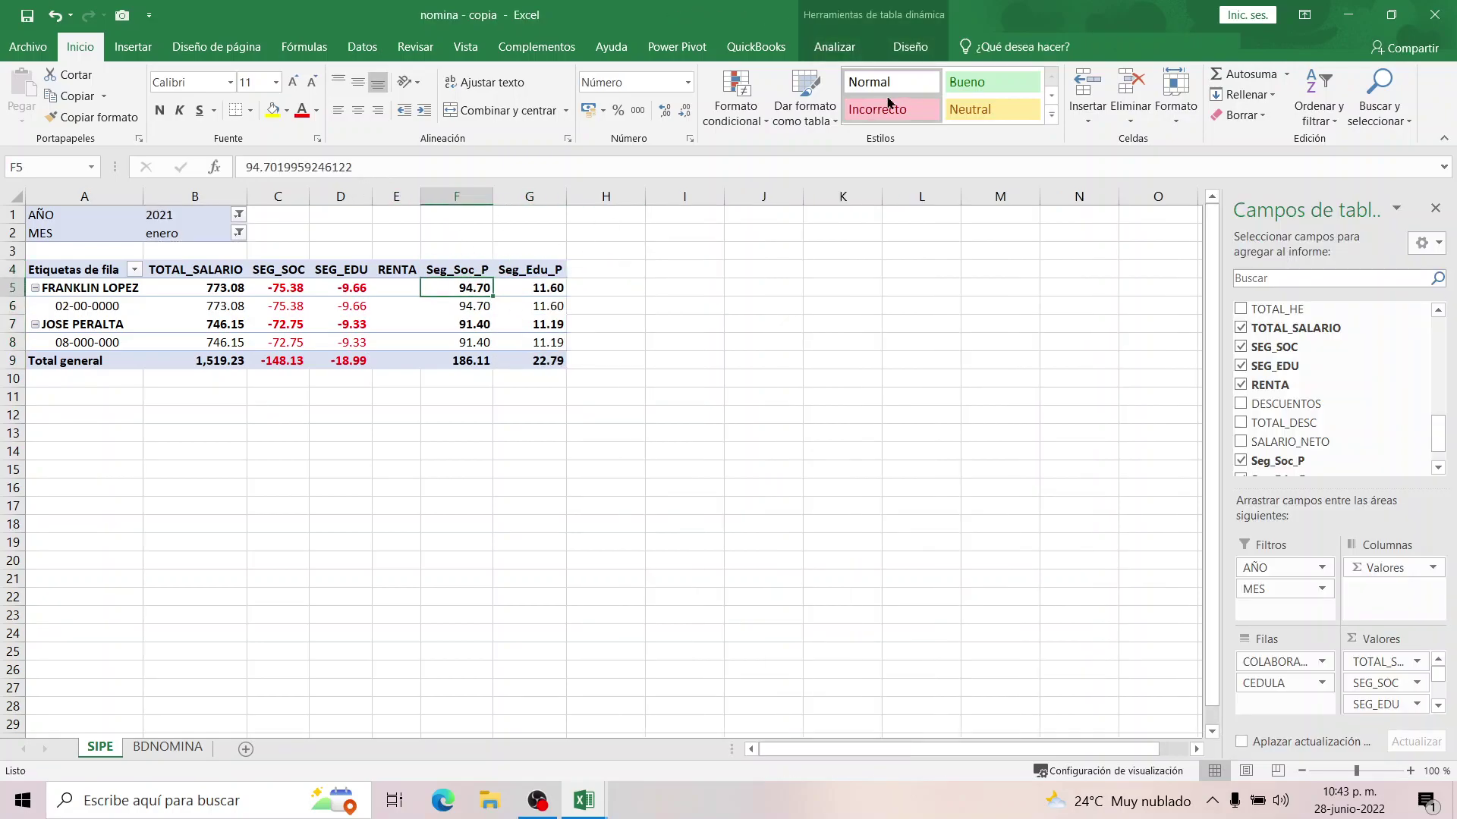
{"action": "left_click", "coordinate": [843, 50]}
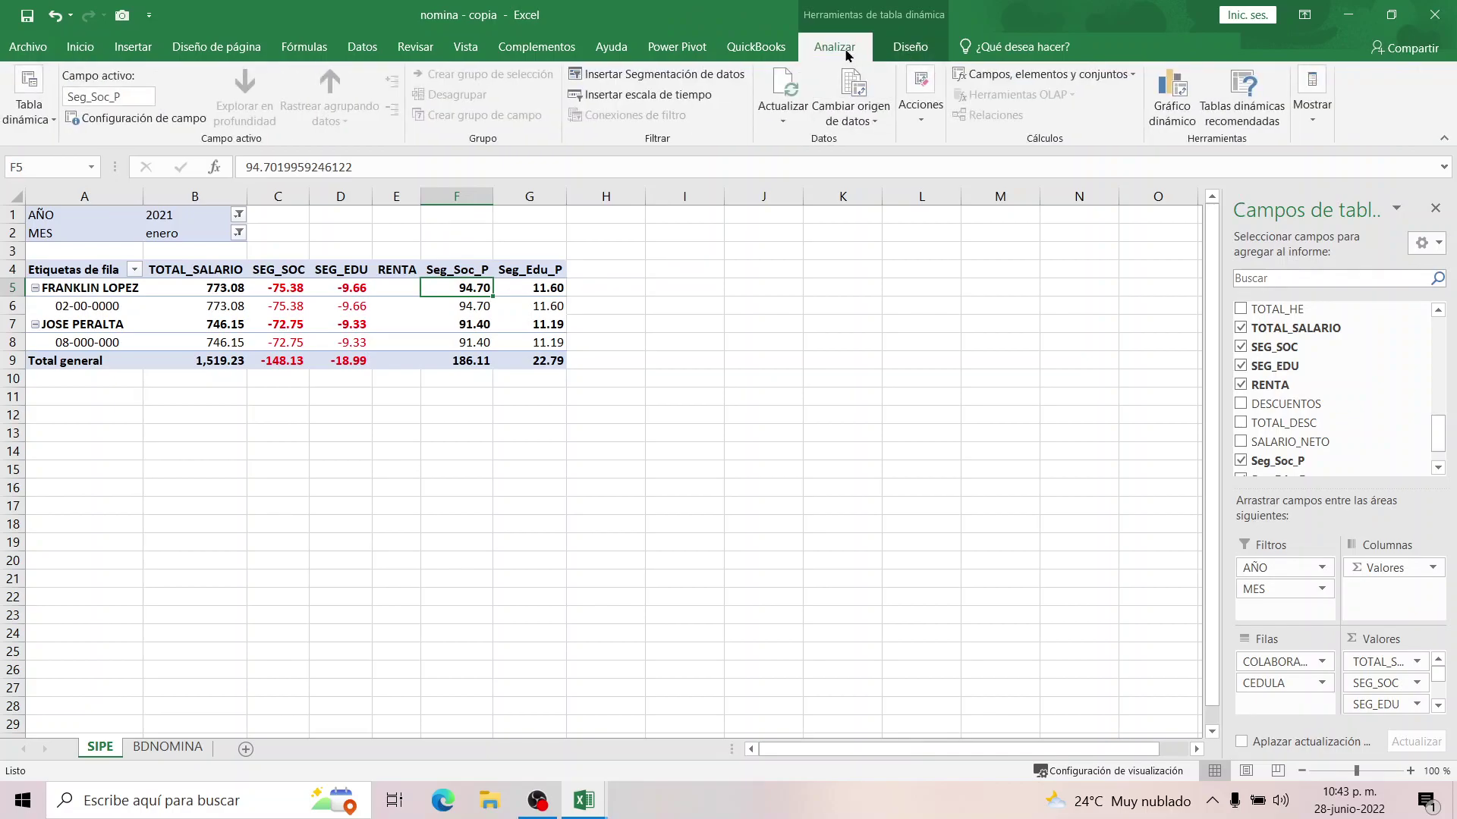
{"action": "left_click", "coordinate": [1001, 73]}
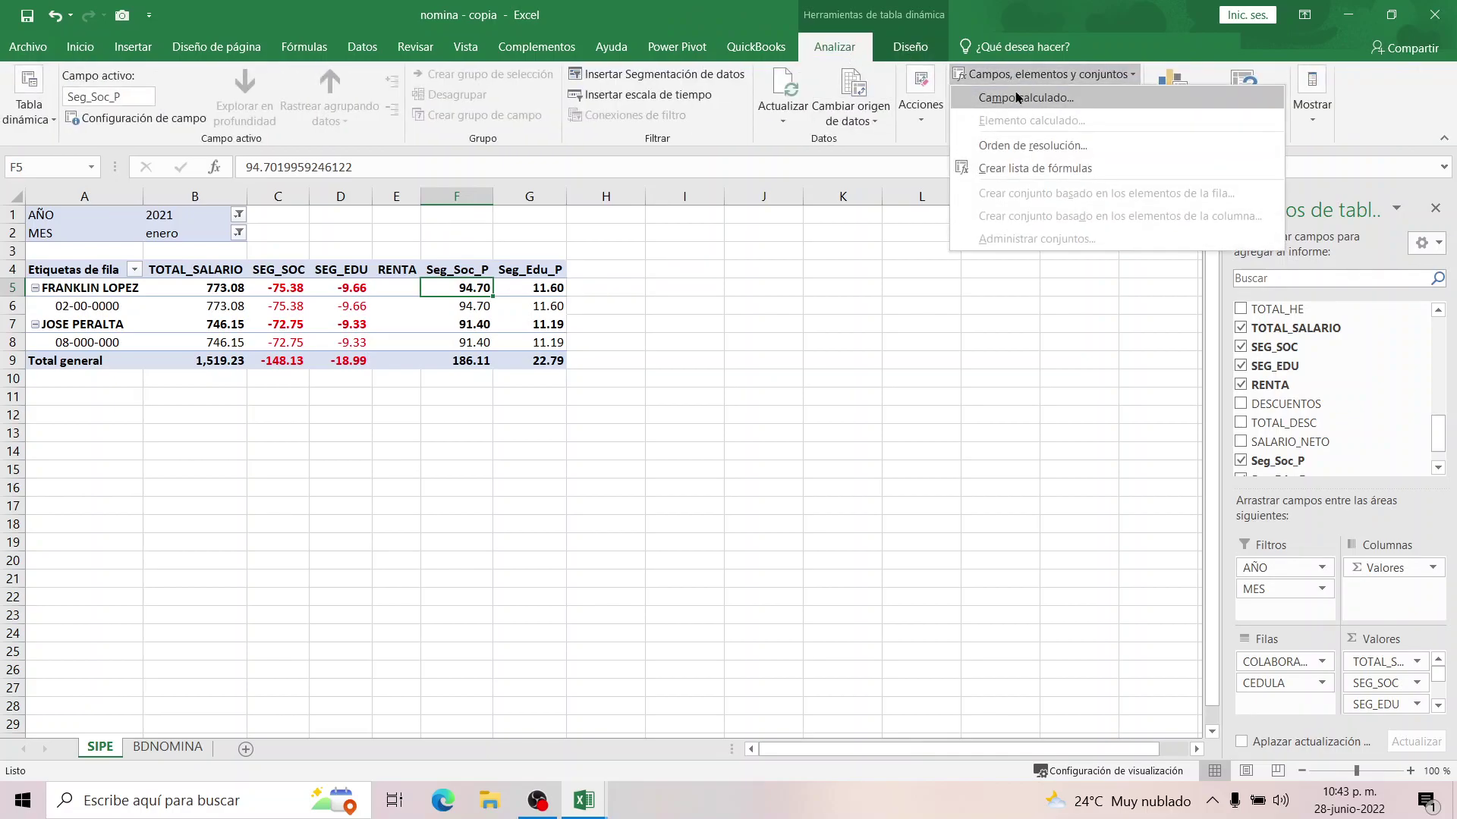
{"action": "left_click", "coordinate": [1013, 96]}
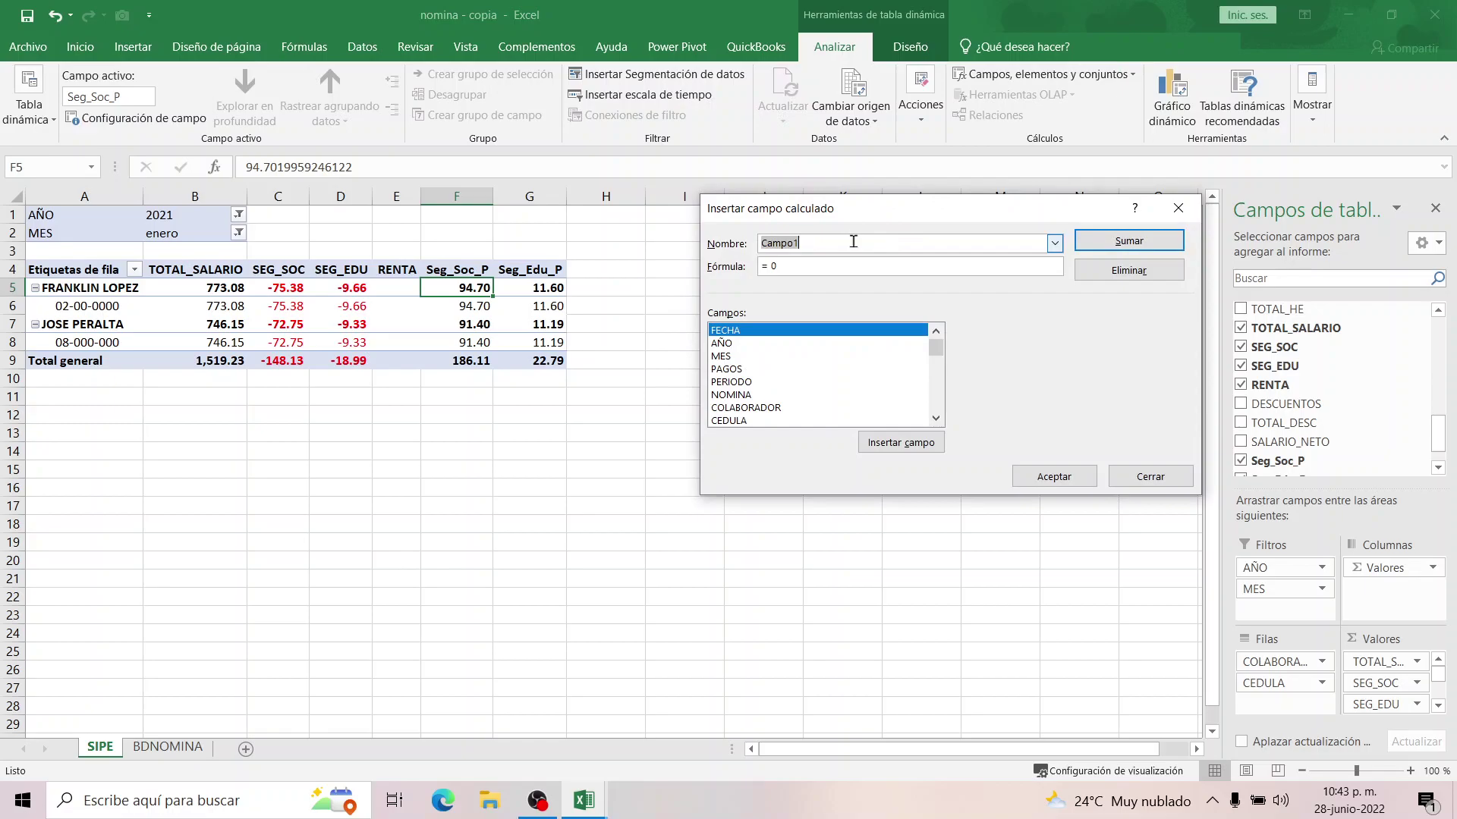
{"action": "type", "text": "rIE"}
{"action": "key", "text": "BackSpace"}
{"action": "key", "text": "BackSpace"}
{"action": "key", "text": "BackSpace"}
{"action": "type", "text": "Rie"}
Give Riesgo the formula =(TOTAL_SALARIO*2.10%) and add it to the pivot as Suma de Riesgo.
{"action": "left_click", "coordinate": [804, 267]}
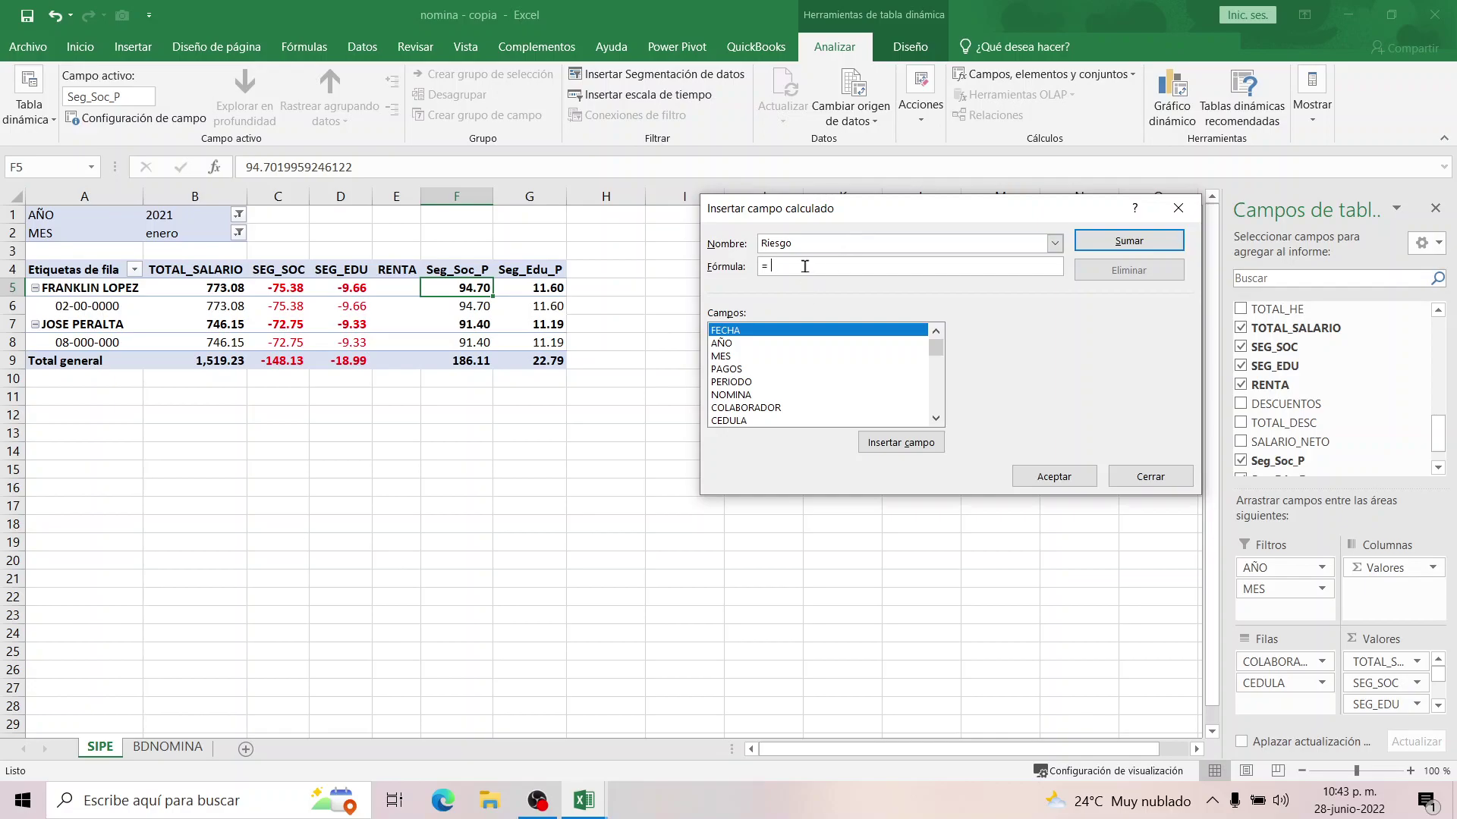
{"action": "left_click", "coordinate": [936, 418]}
{"action": "left_click", "coordinate": [936, 418]}
{"action": "left_click", "coordinate": [936, 418]}
{"action": "left_click", "coordinate": [936, 418]}
{"action": "left_click", "coordinate": [936, 418]}
{"action": "left_click", "coordinate": [936, 418]}
{"action": "left_click", "coordinate": [937, 418]}
{"action": "left_click", "coordinate": [936, 418]}
{"action": "left_click", "coordinate": [936, 418]}
{"action": "left_click", "coordinate": [936, 418]}
{"action": "left_click", "coordinate": [936, 418]}
{"action": "left_click", "coordinate": [936, 418]}
{"action": "left_click", "coordinate": [936, 419]}
{"action": "left_click", "coordinate": [937, 420]}
{"action": "left_click", "coordinate": [936, 419]}
{"action": "left_click", "coordinate": [936, 420]}
{"action": "left_click", "coordinate": [936, 419]}
{"action": "left_click", "coordinate": [937, 420]}
{"action": "left_click", "coordinate": [936, 419]}
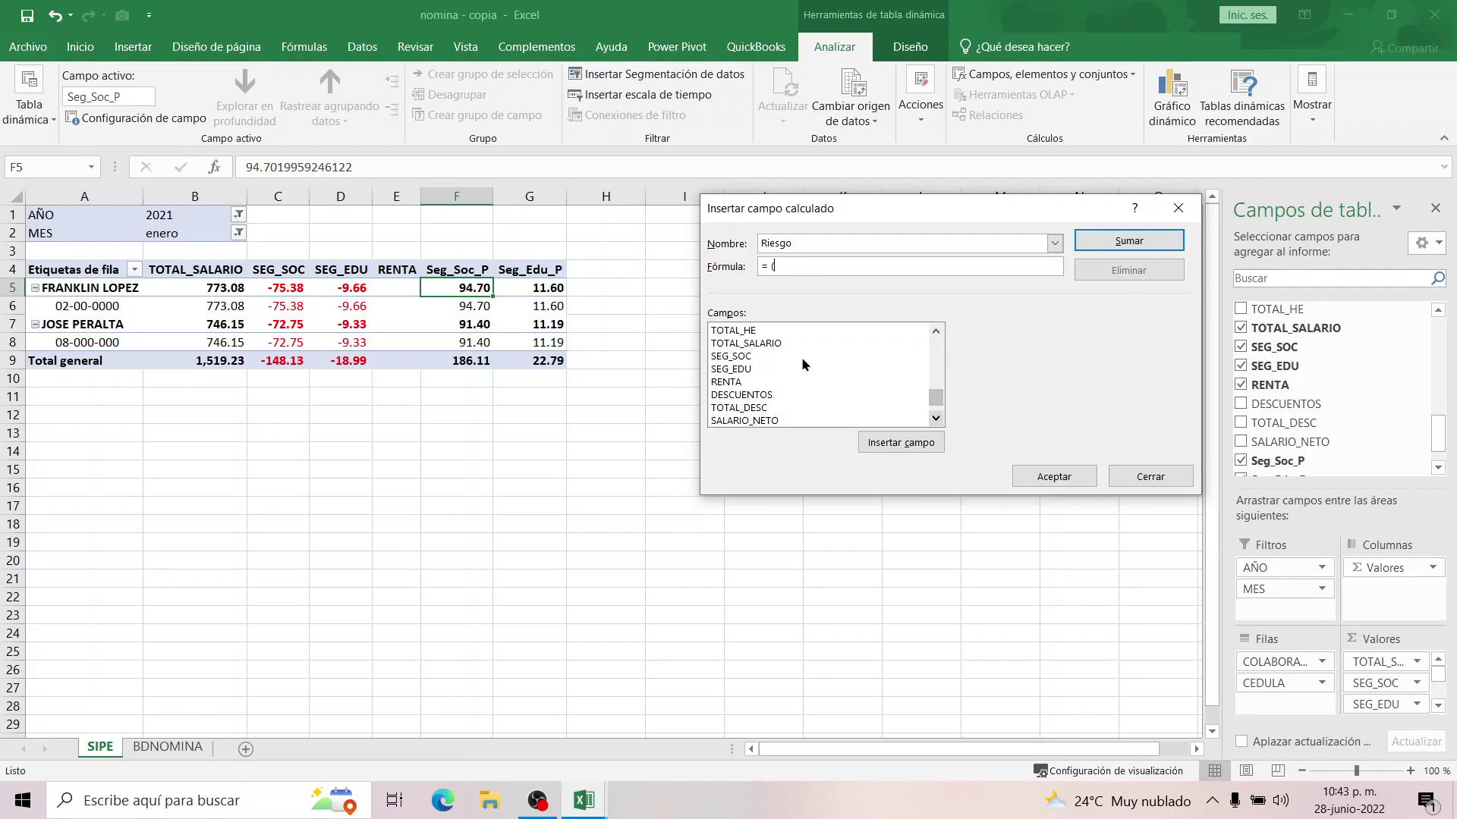
{"action": "double_click", "coordinate": [761, 345]}
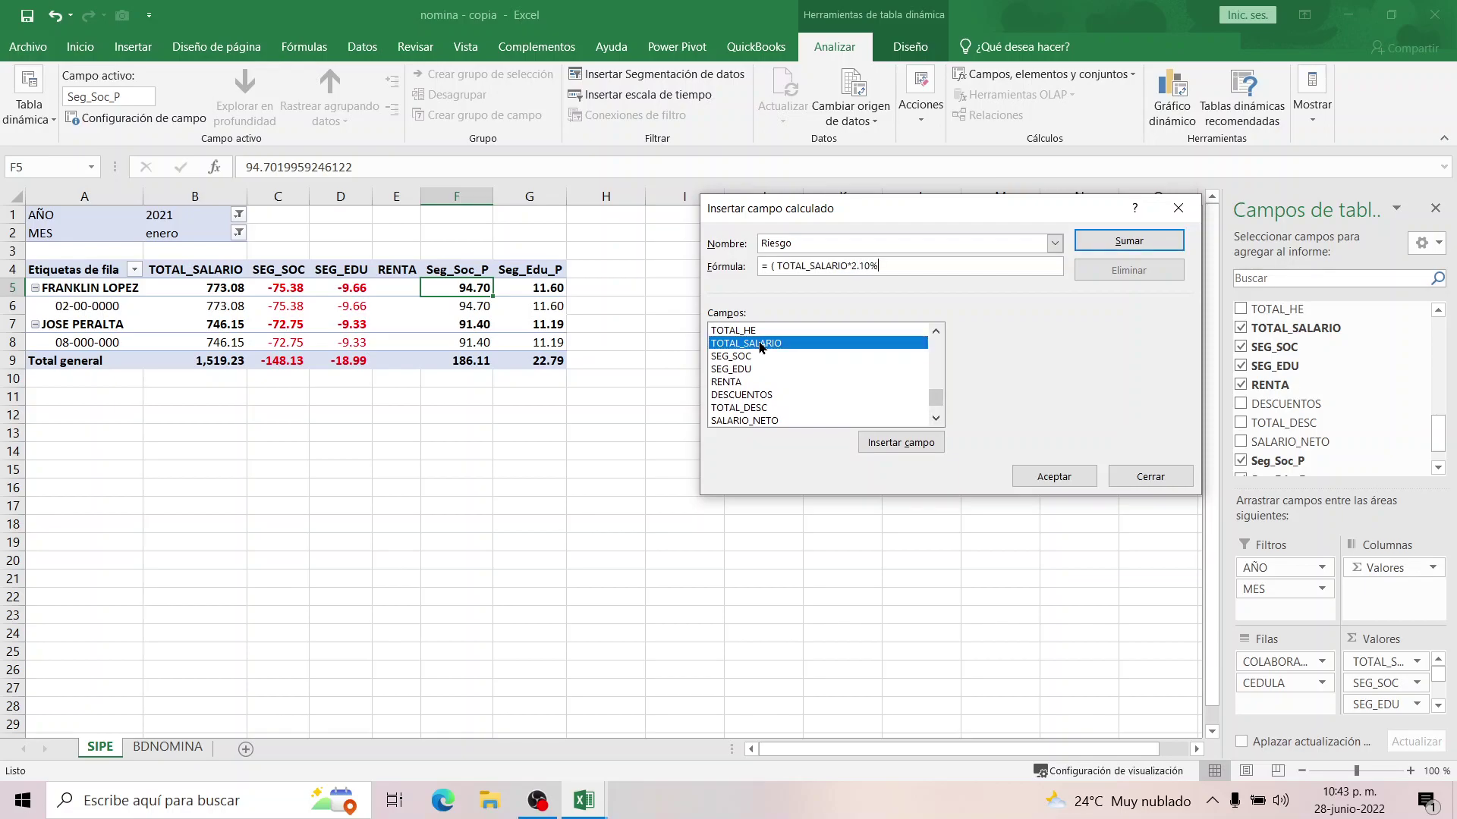
{"action": "left_click", "coordinate": [1054, 476]}
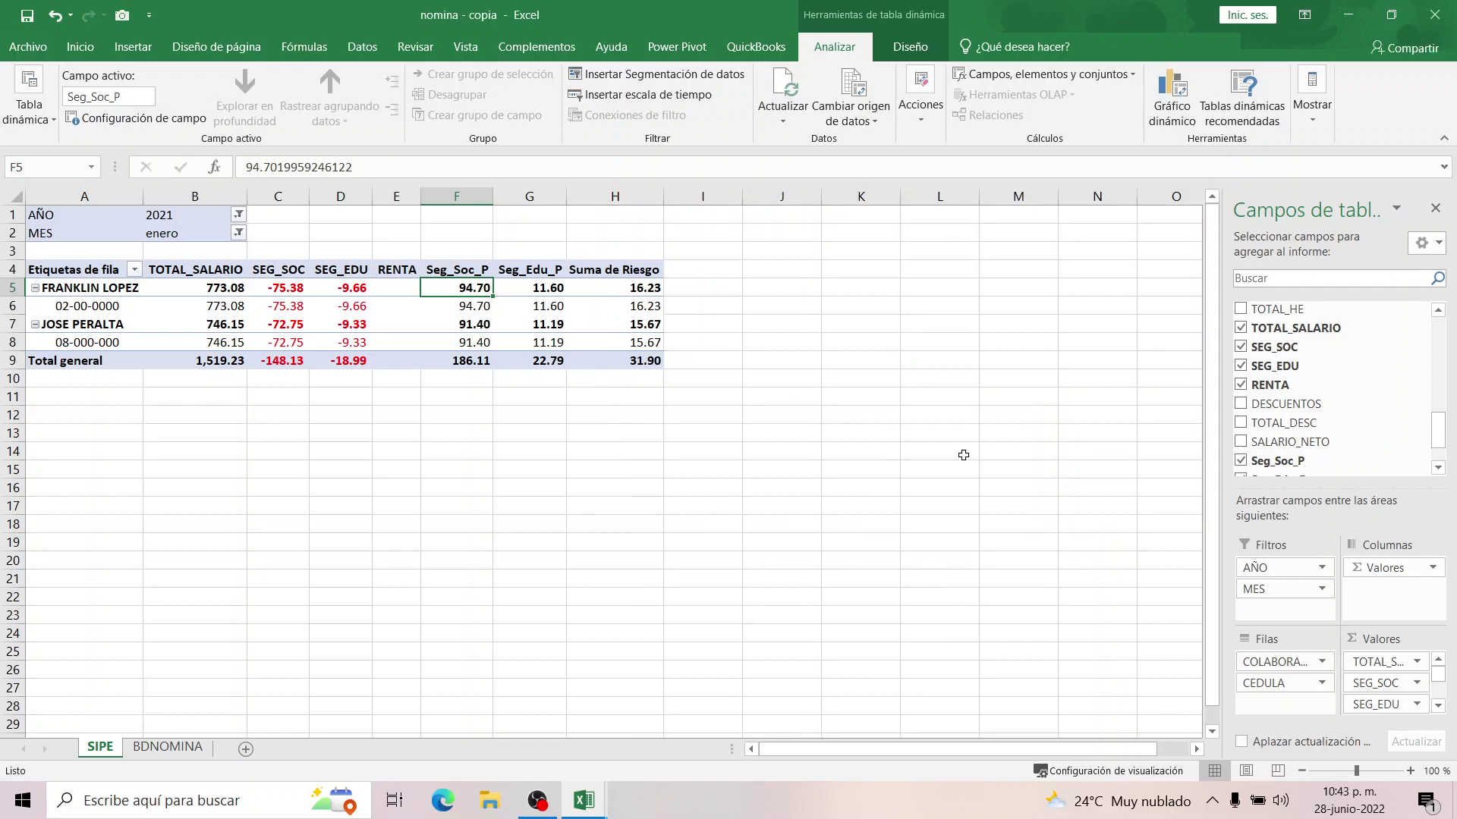
{"action": "left_click", "coordinate": [581, 272]}
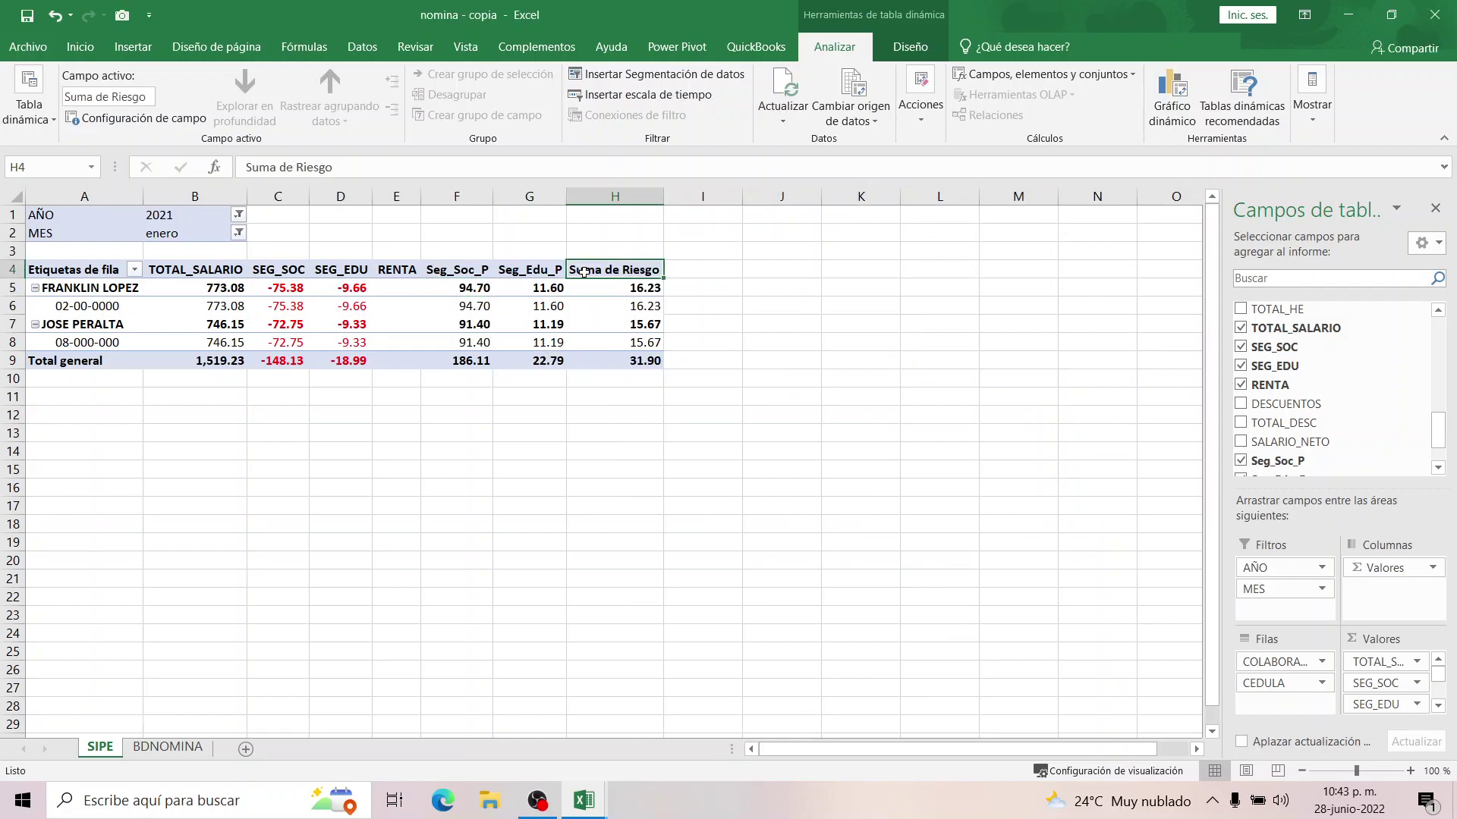
Rename the H4 header from Suma de Riesgo to Riesgo and autofit column H.
{"action": "left_click", "coordinate": [287, 166]}
{"action": "key", "text": "BackSpace"}
{"action": "key", "text": "BackSpace"}
{"action": "key", "text": "BackSpace"}
{"action": "key", "text": "BackSpace"}
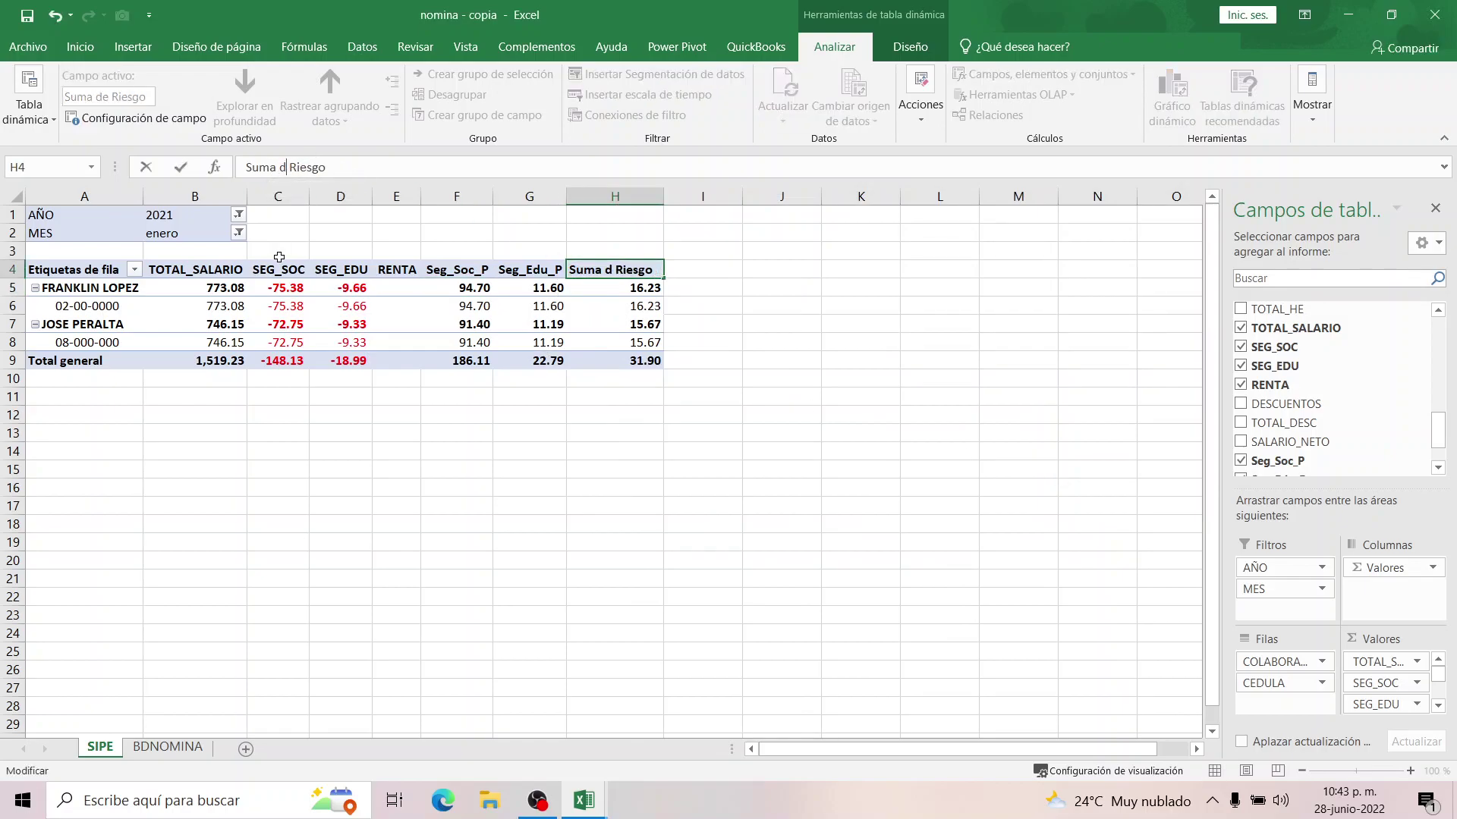
{"action": "key", "text": "BackSpace"}
{"action": "key", "text": "BackSpace"}
{"action": "key", "text": "BackSpace"}
{"action": "left_click", "coordinate": [368, 324]}
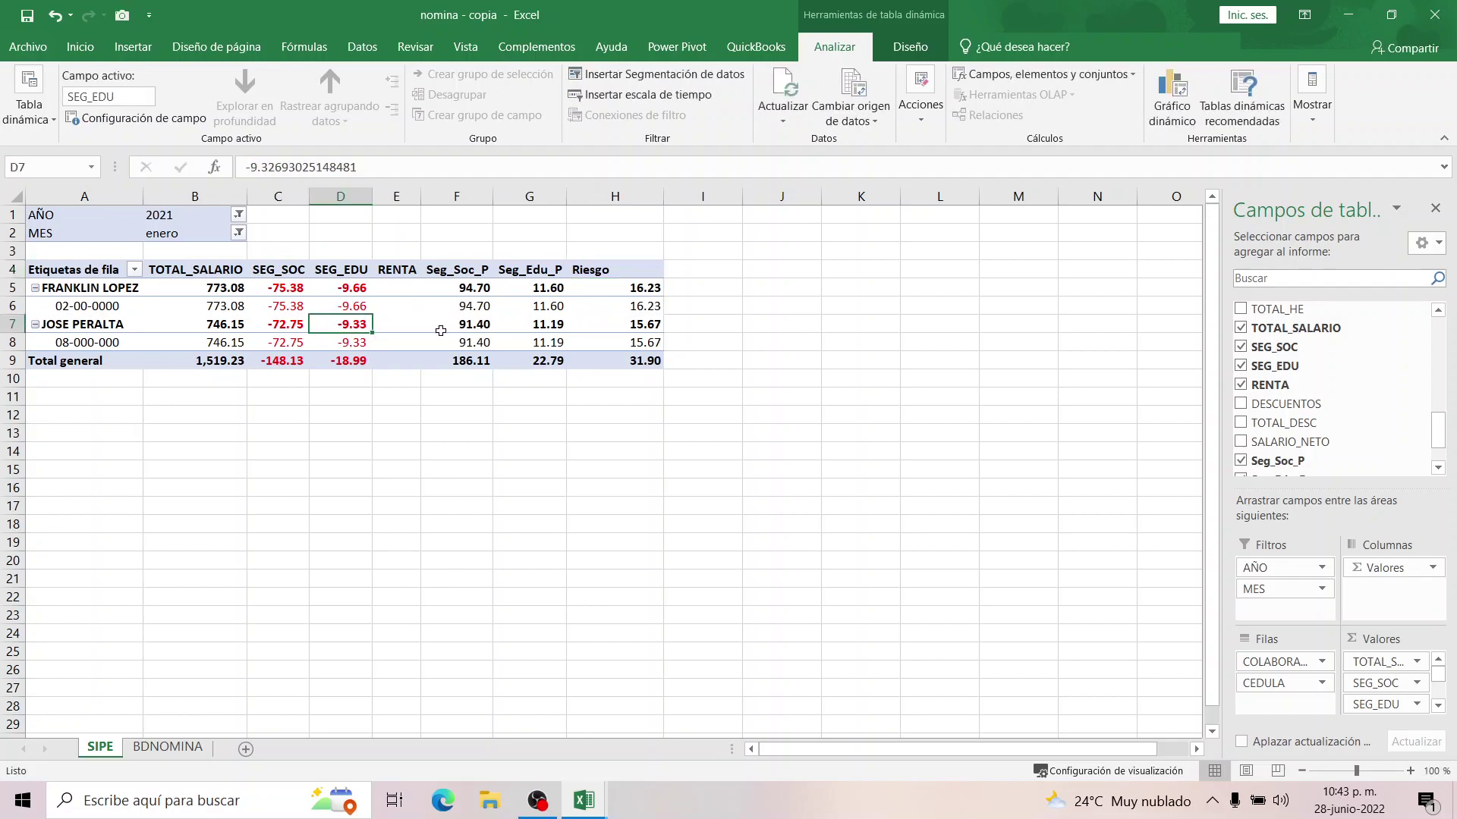
{"action": "double_click", "coordinate": [664, 196]}
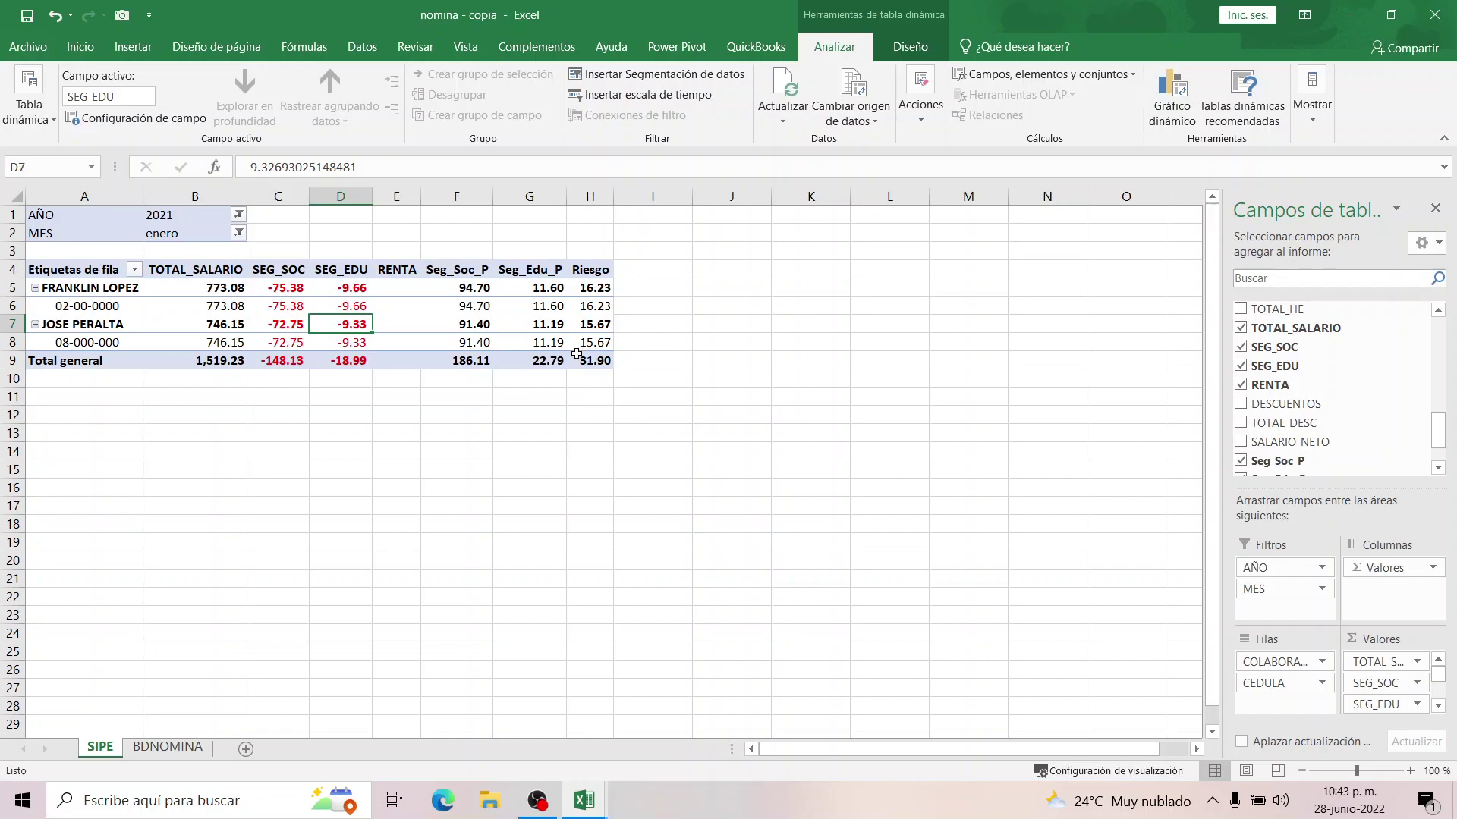
Select the TOTAL_SALARIO values in column B, then return to the Riesgo header.
{"action": "left_click", "coordinate": [218, 289]}
{"action": "left_click_drag", "start_coordinate": [218, 289], "coordinate": [219, 343]}
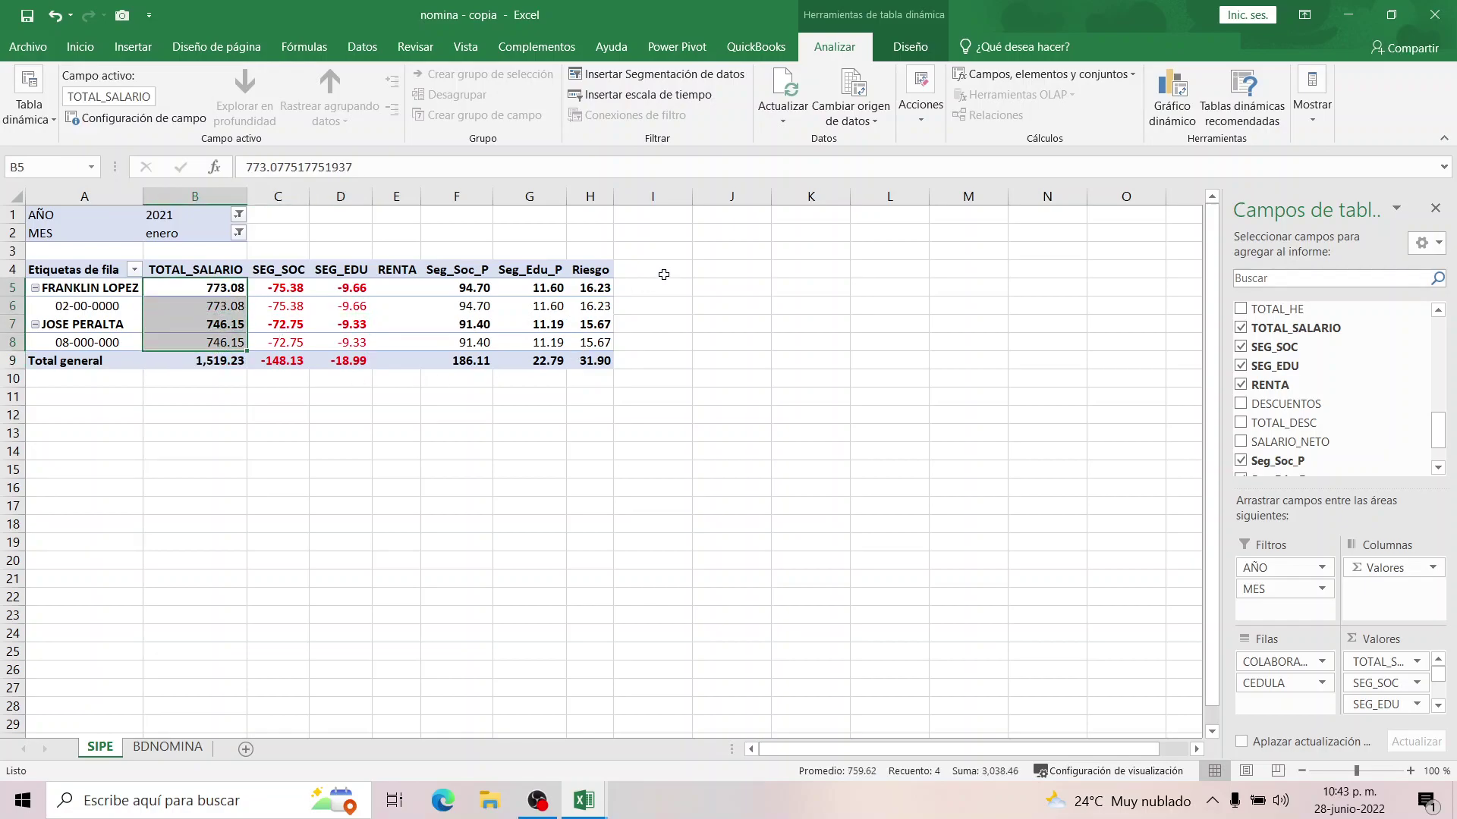
{"action": "left_click", "coordinate": [599, 272]}
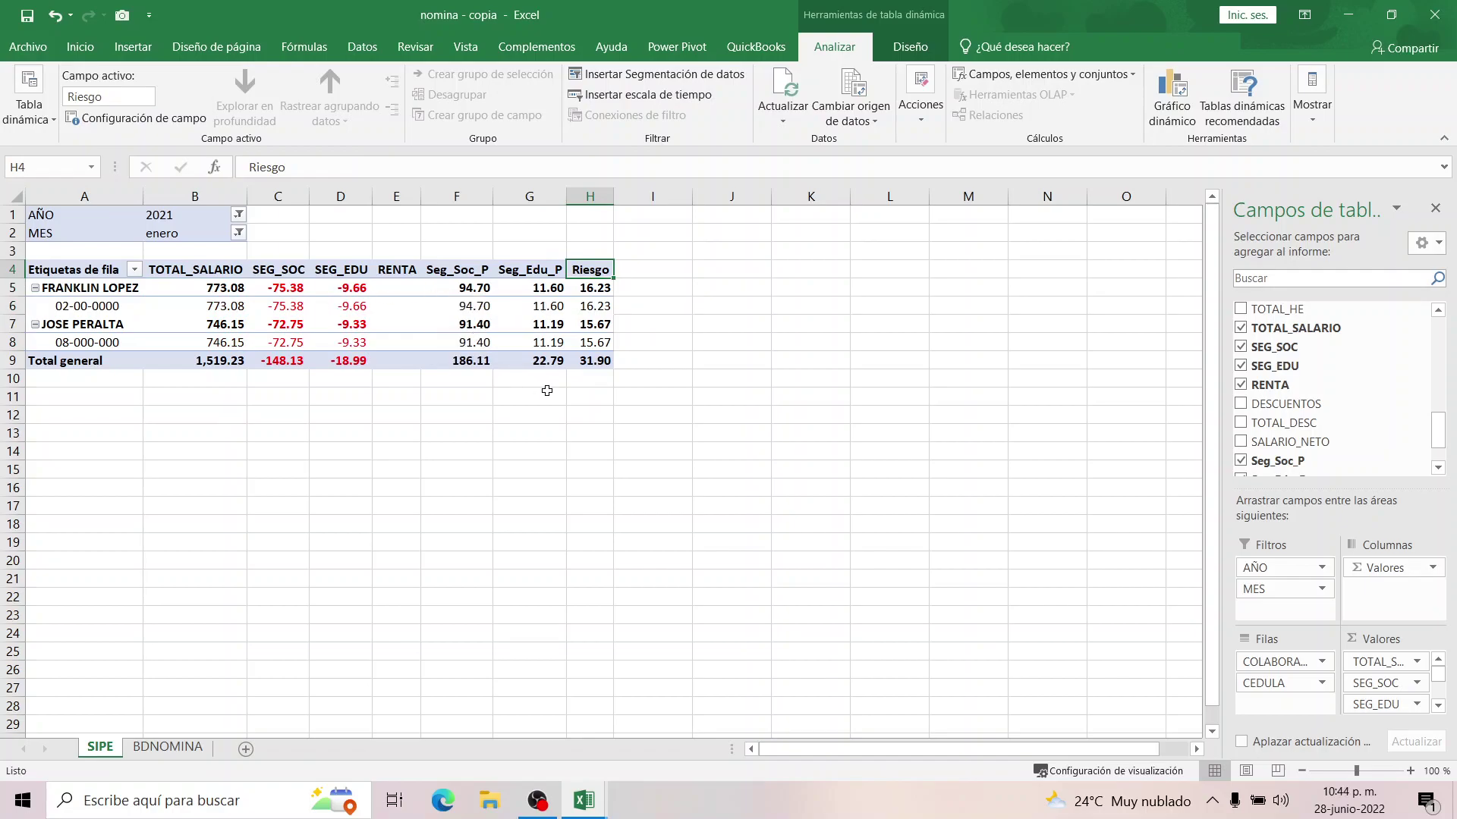
{"action": "left_click", "coordinate": [627, 272]}
{"action": "left_click", "coordinate": [591, 270]}
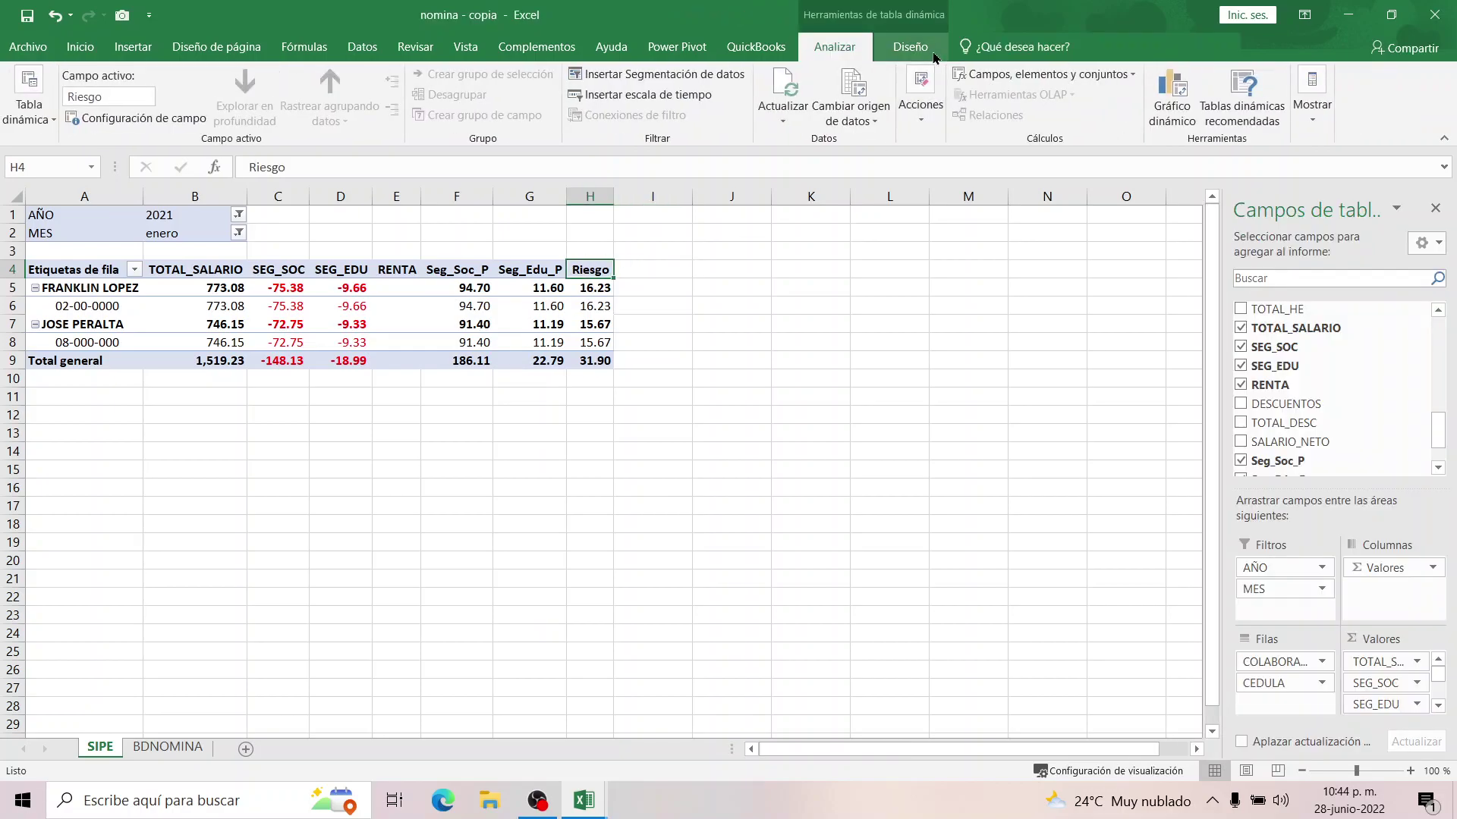
Start a second calculated field named SIPE.
{"action": "left_click", "coordinate": [1019, 74]}
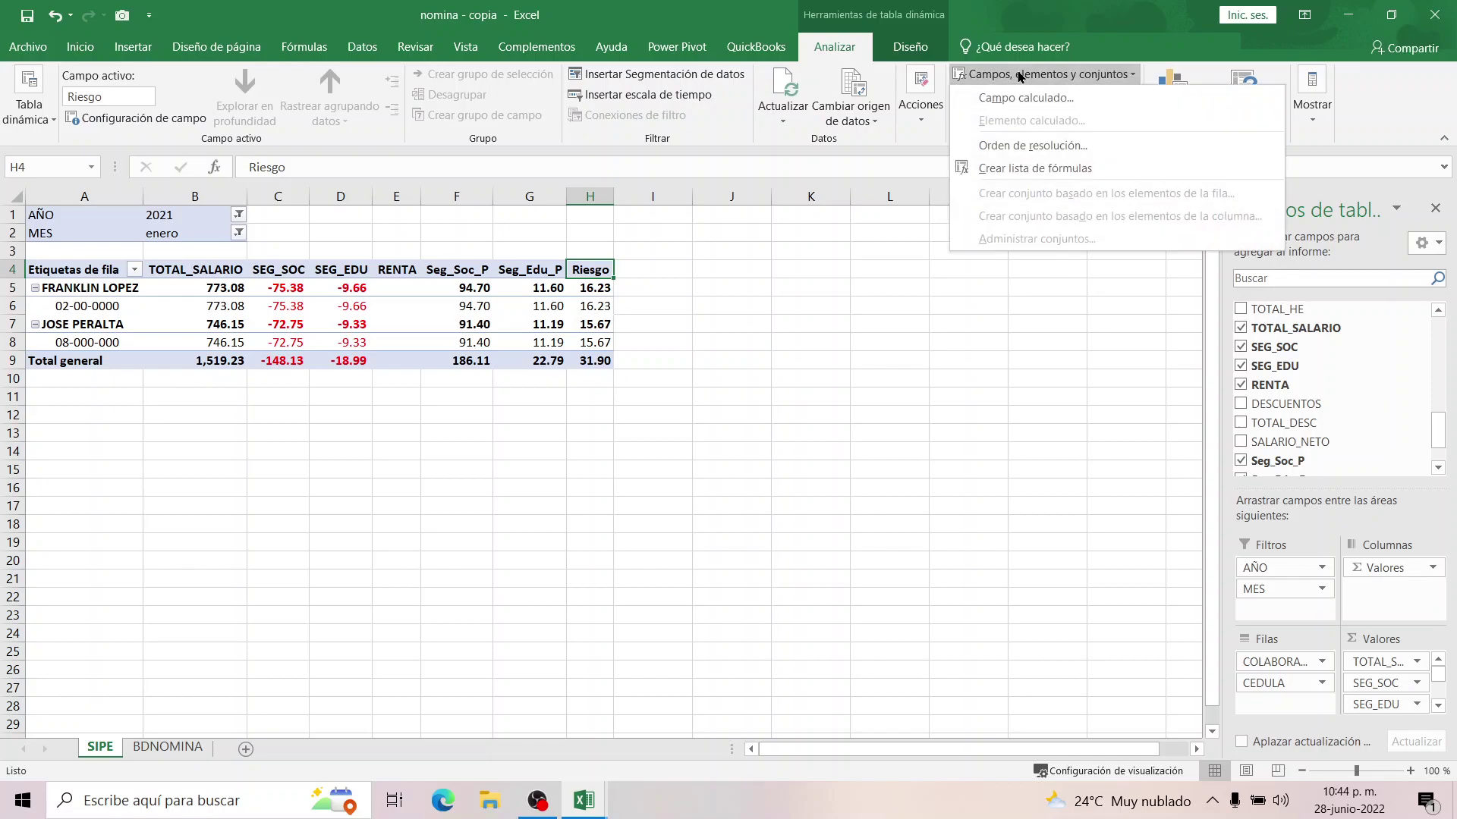
{"action": "left_click", "coordinate": [1020, 97]}
{"action": "type", "text": "SIPE"}
{"action": "left_click", "coordinate": [893, 267]}
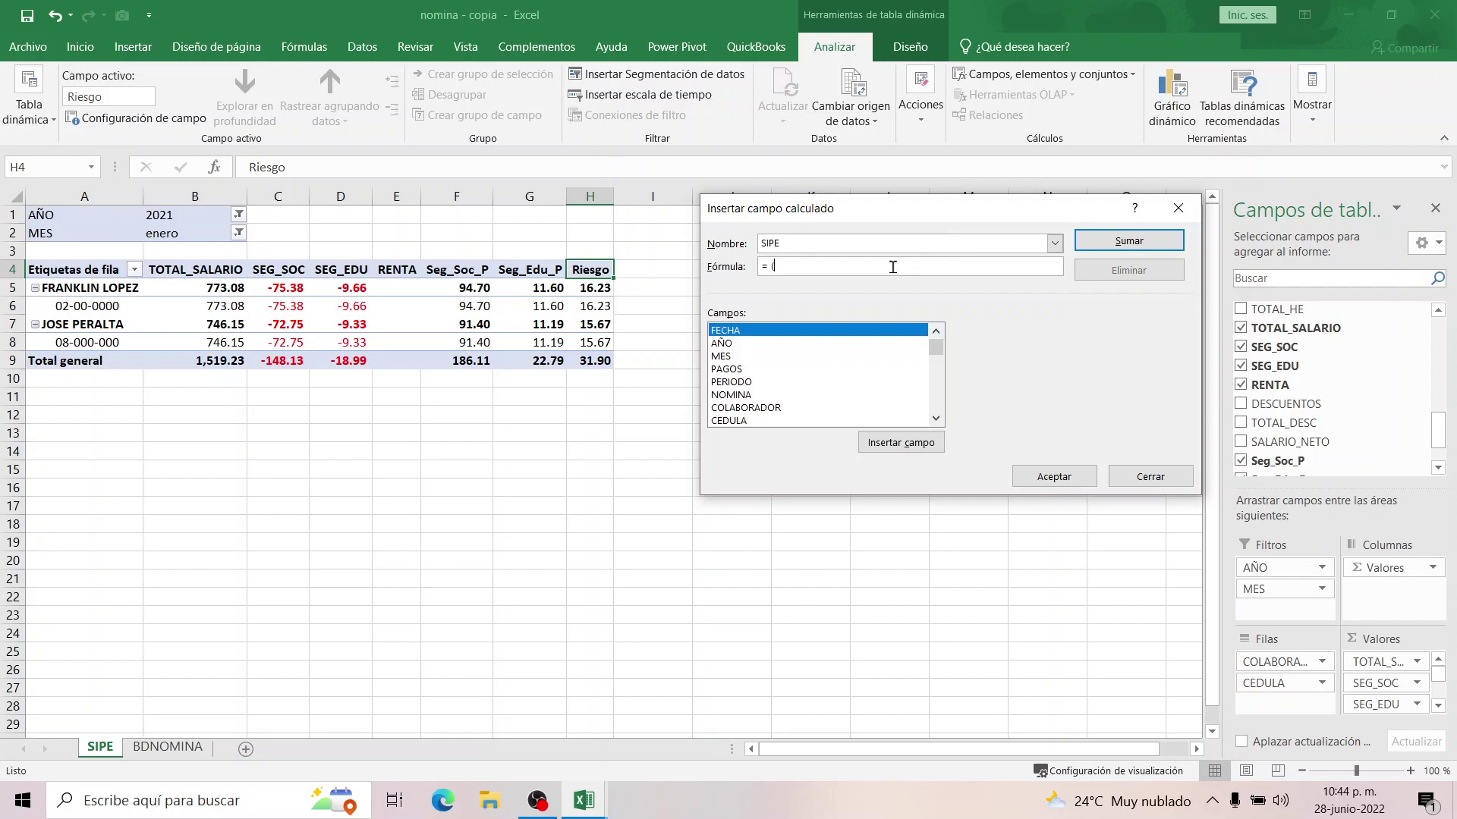
Build the first part of the SIPE formula: (SEG_SOC+SEG_EDU+RENTA).
{"action": "left_click", "coordinate": [936, 418]}
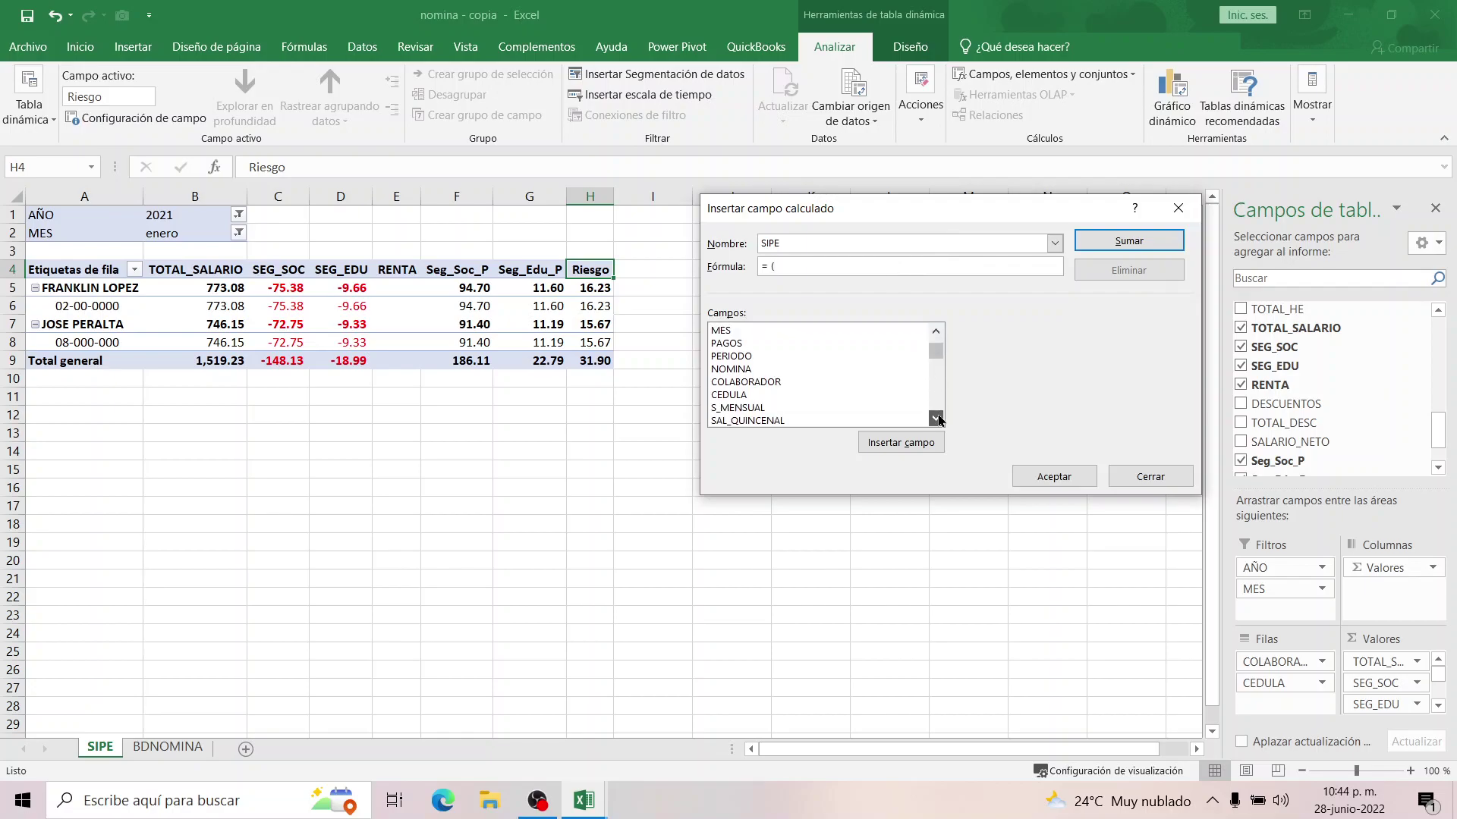
{"action": "left_click", "coordinate": [936, 418]}
{"action": "left_click", "coordinate": [936, 418]}
{"action": "left_click", "coordinate": [938, 421]}
{"action": "left_click", "coordinate": [938, 422]}
{"action": "left_click", "coordinate": [938, 422]}
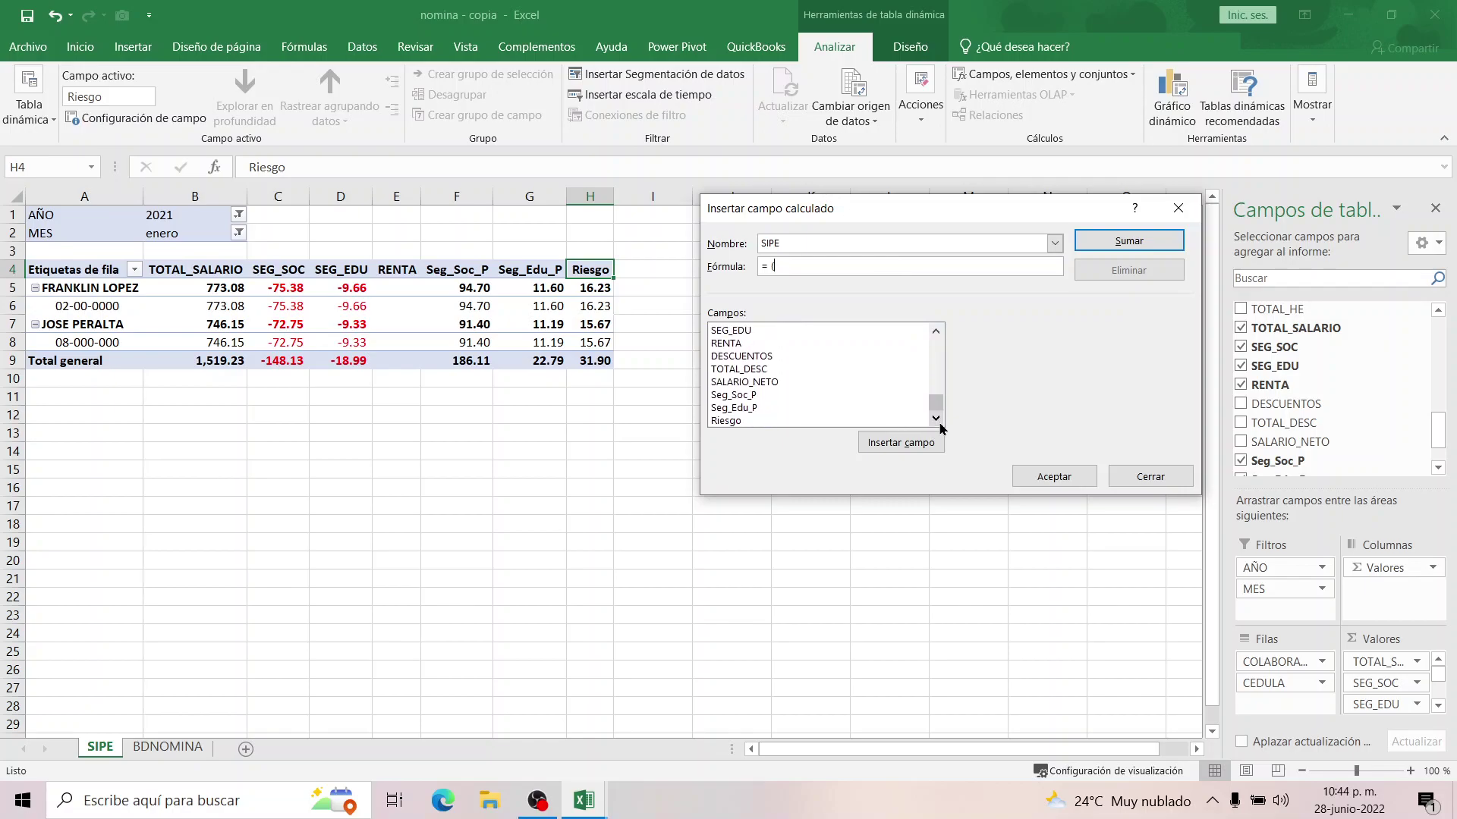
{"action": "left_click", "coordinate": [936, 330]}
{"action": "left_click", "coordinate": [936, 331]}
{"action": "left_click", "coordinate": [735, 344]}
{"action": "double_click", "coordinate": [734, 346]}
{"action": "type", "text": "+"}
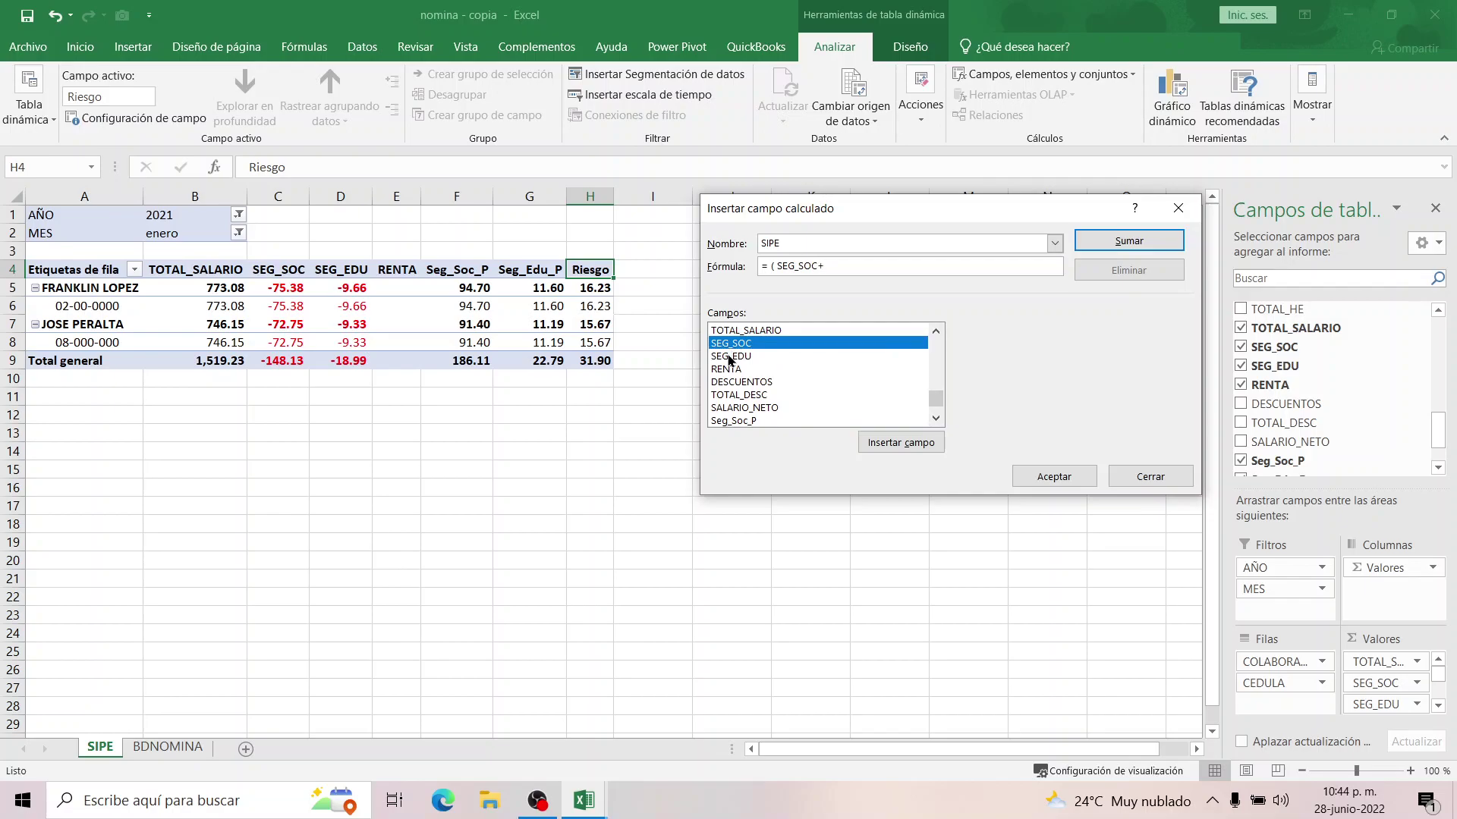
{"action": "double_click", "coordinate": [730, 356]}
{"action": "type", "text": "+"}
{"action": "double_click", "coordinate": [726, 371]}
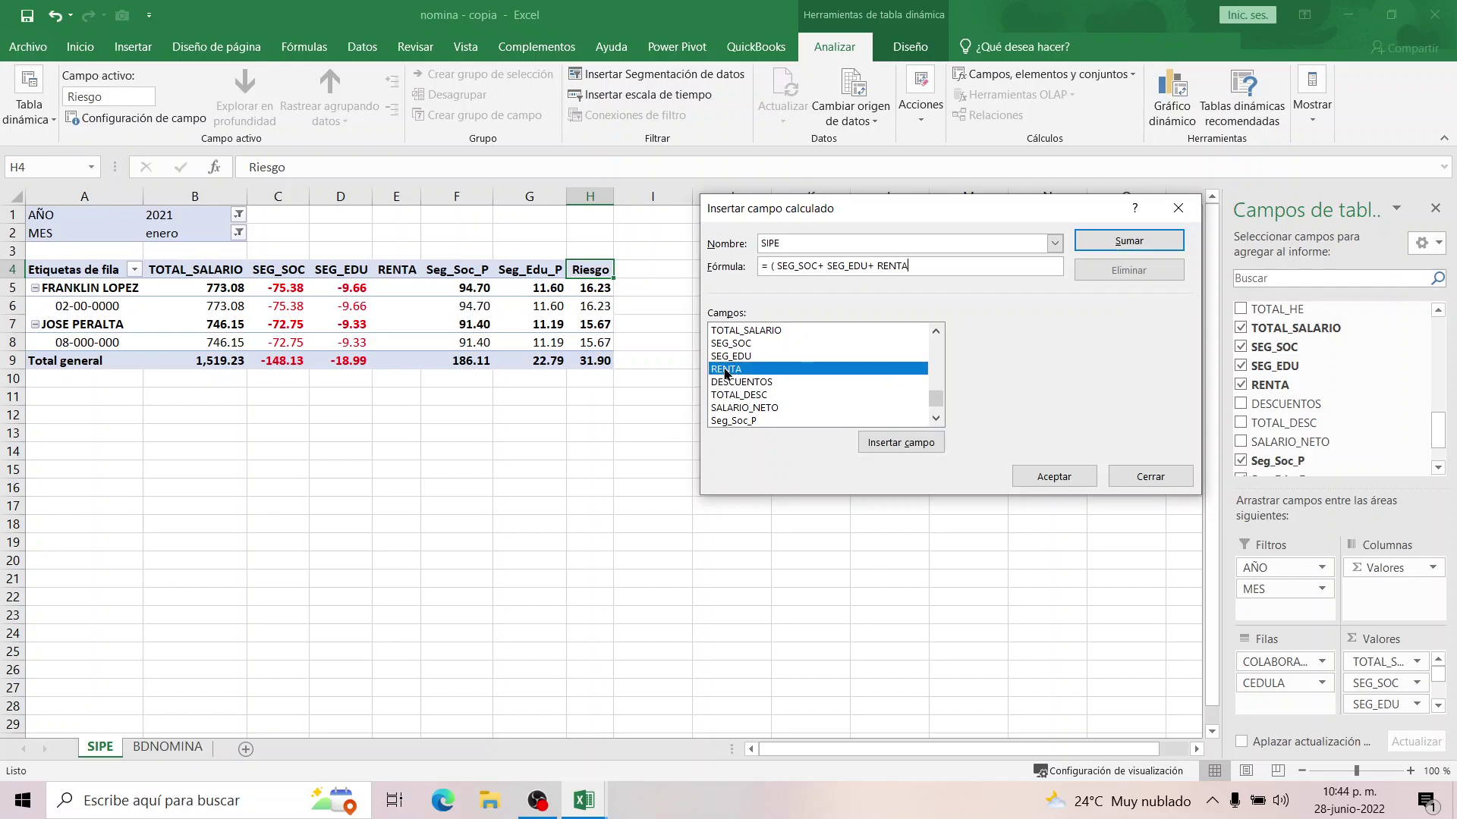
{"action": "type", "text": ")+"}
Finish the formula with +(Seg_Soc_P+Seg_Edu_P+Riesgo) and create the SIPE field.
{"action": "left_click", "coordinate": [936, 418]}
{"action": "left_click", "coordinate": [937, 418]}
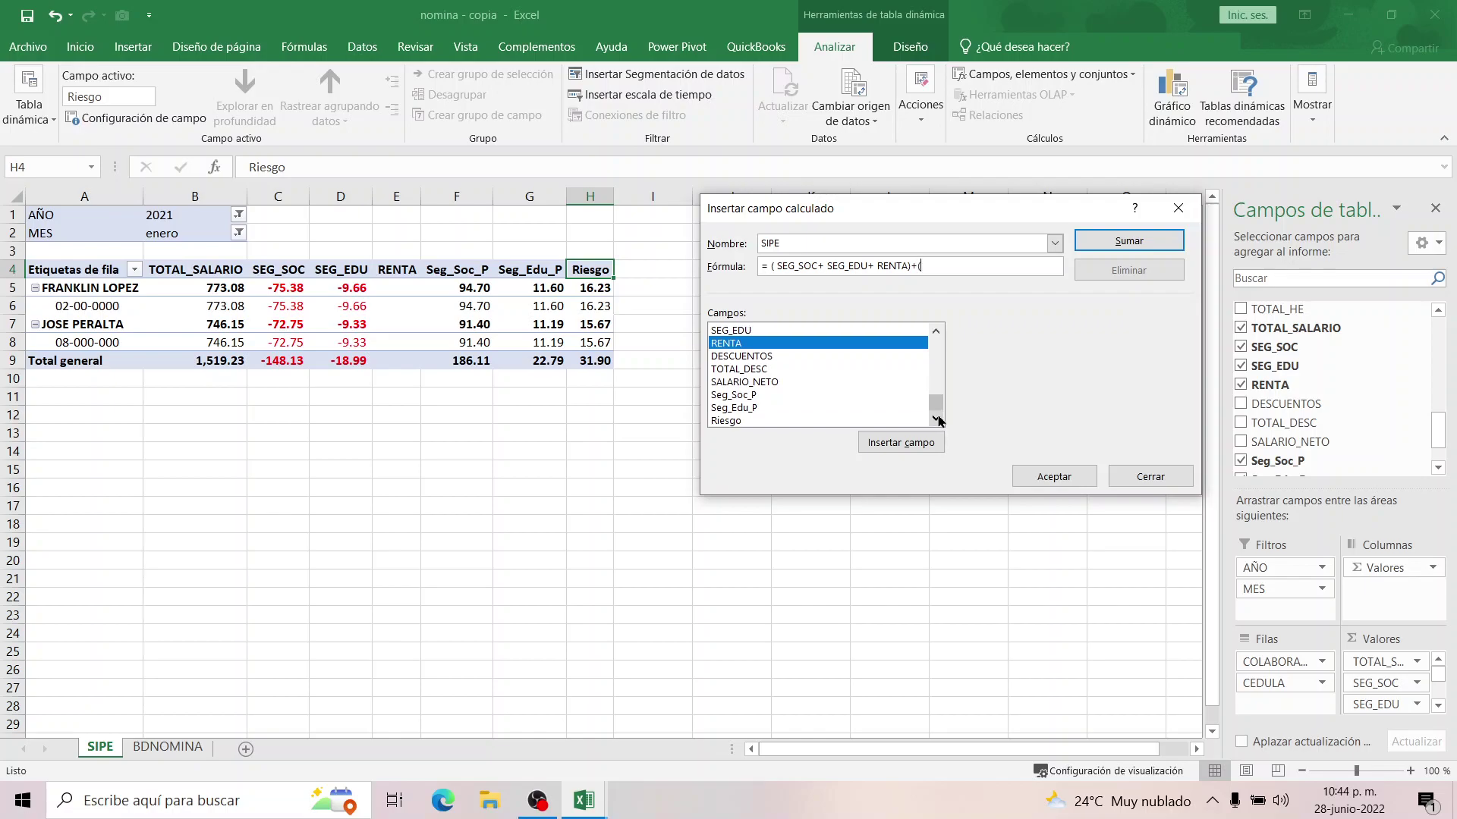
{"action": "double_click", "coordinate": [736, 397]}
{"action": "type", "text": "+"}
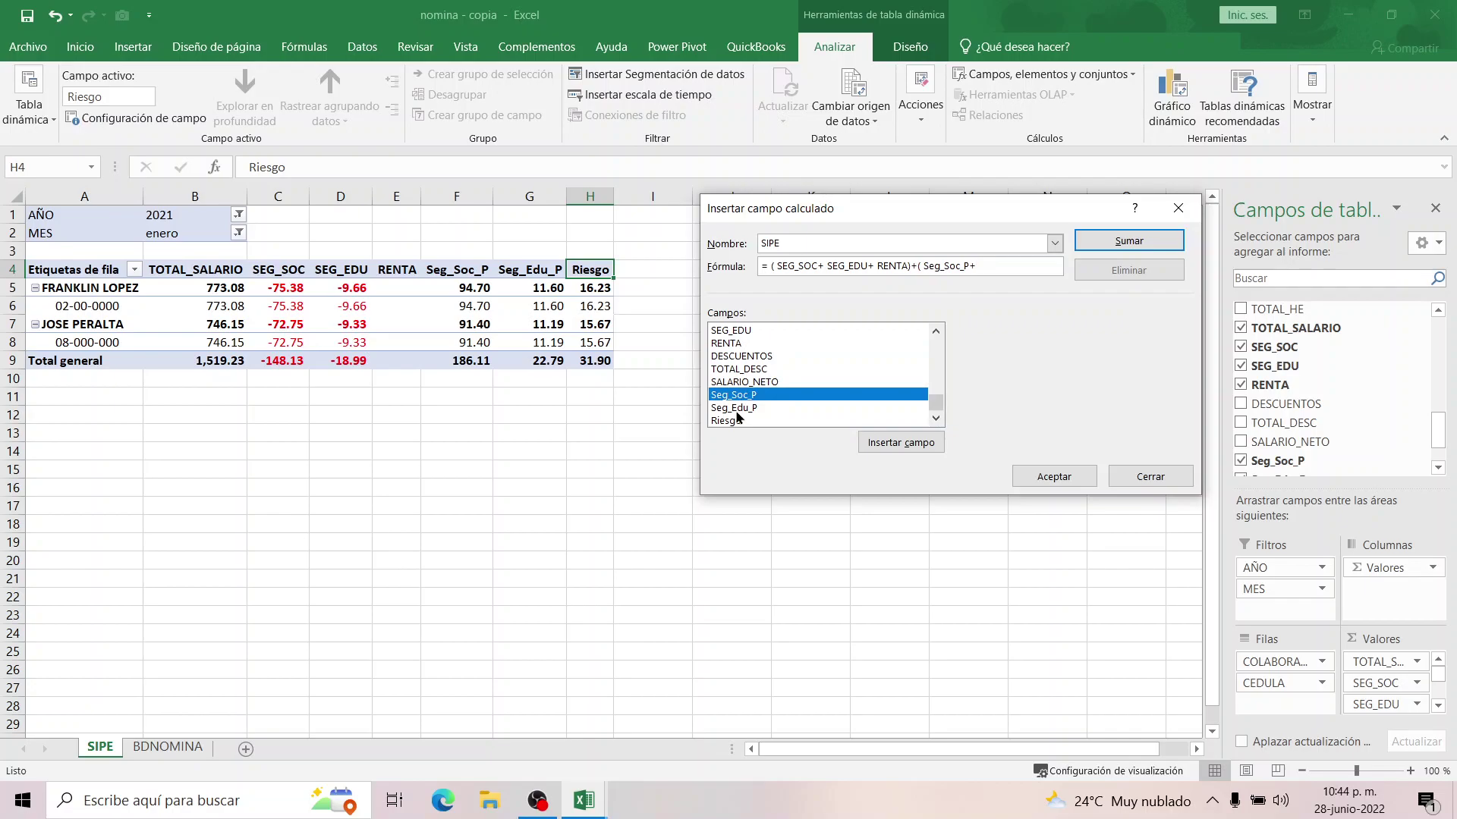
{"action": "double_click", "coordinate": [736, 407]}
{"action": "type", "text": "+"}
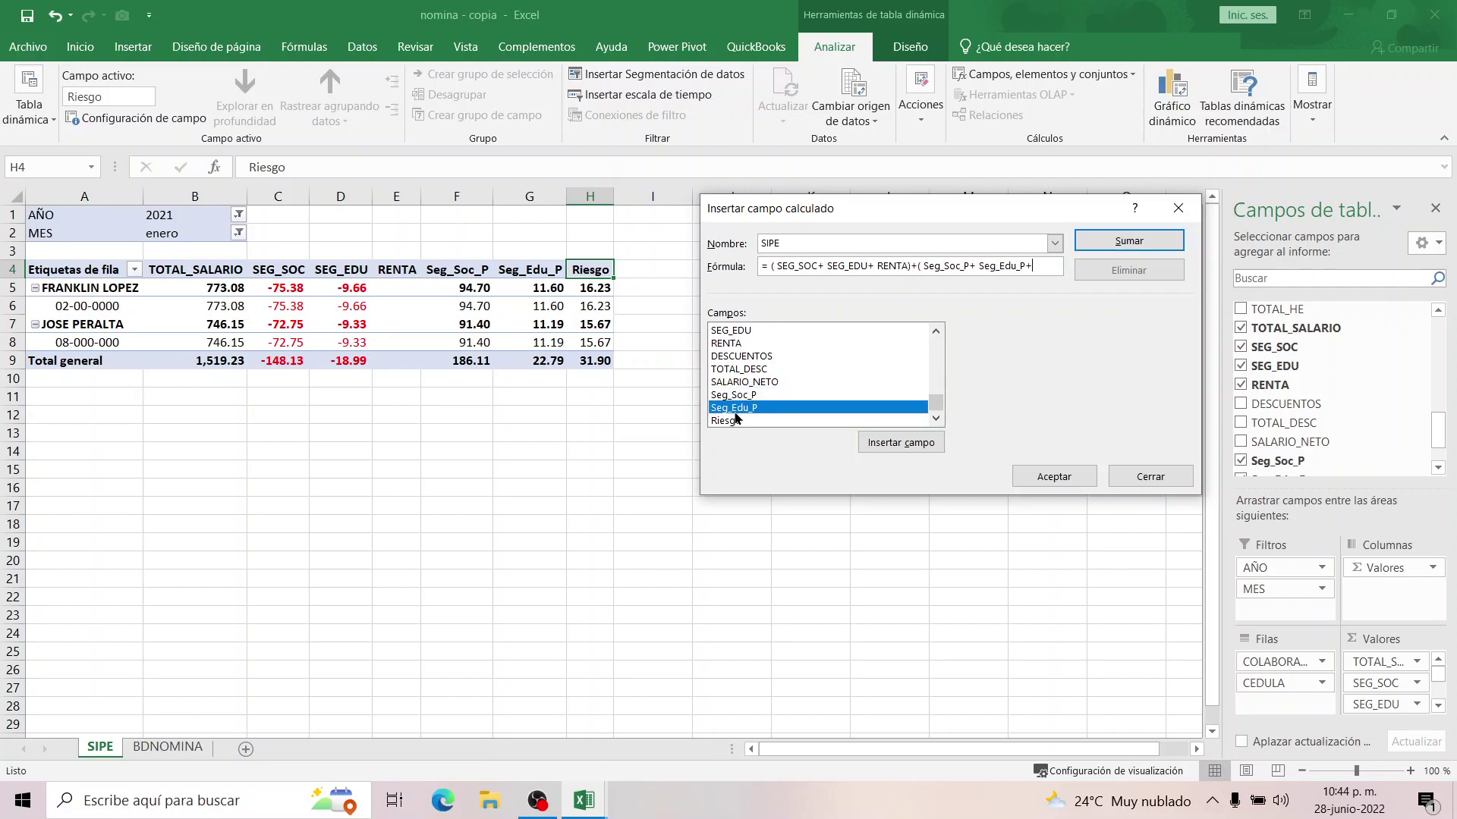
{"action": "double_click", "coordinate": [724, 421]}
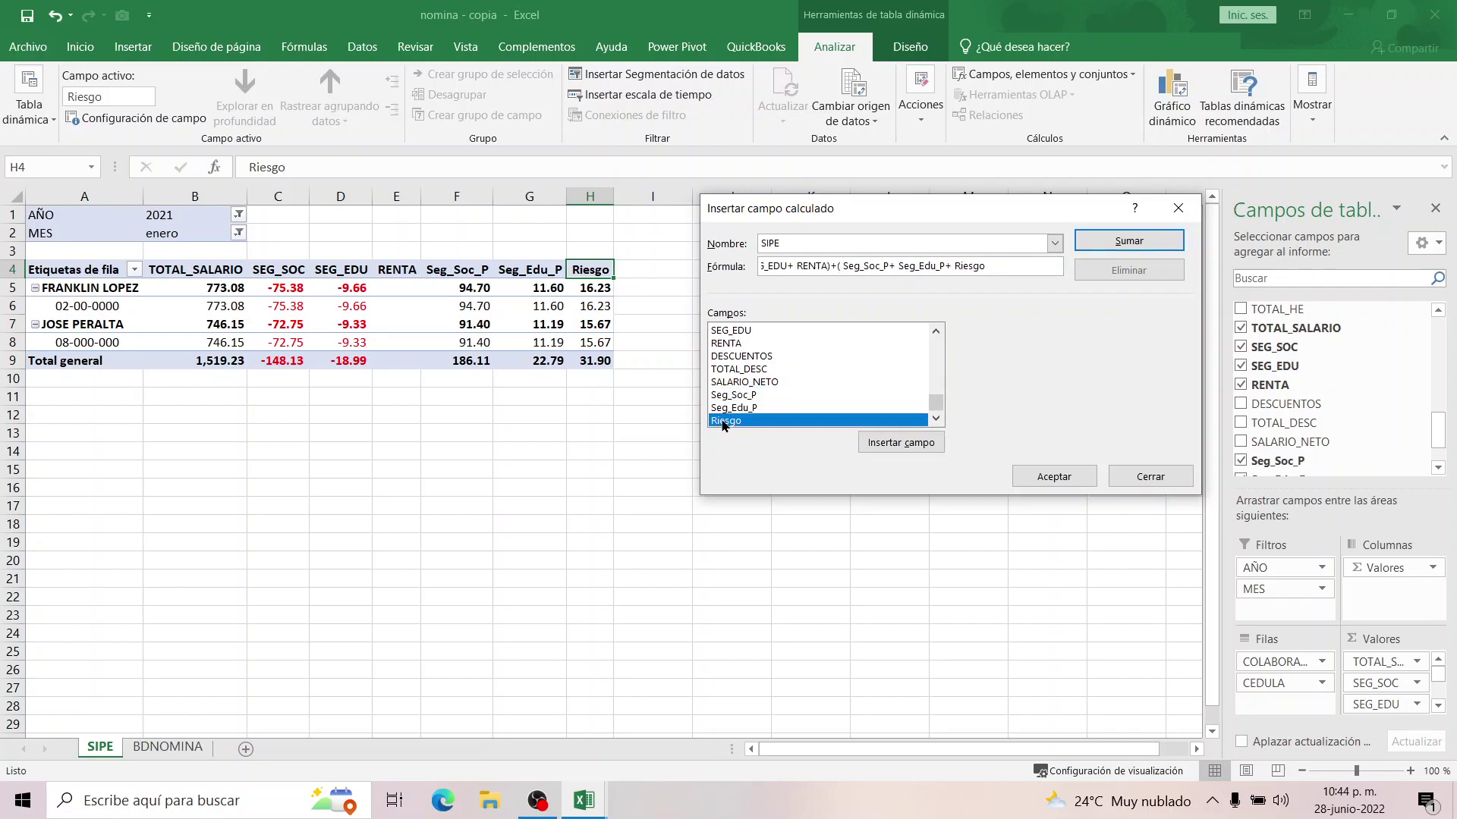
{"action": "type", "text": ")"}
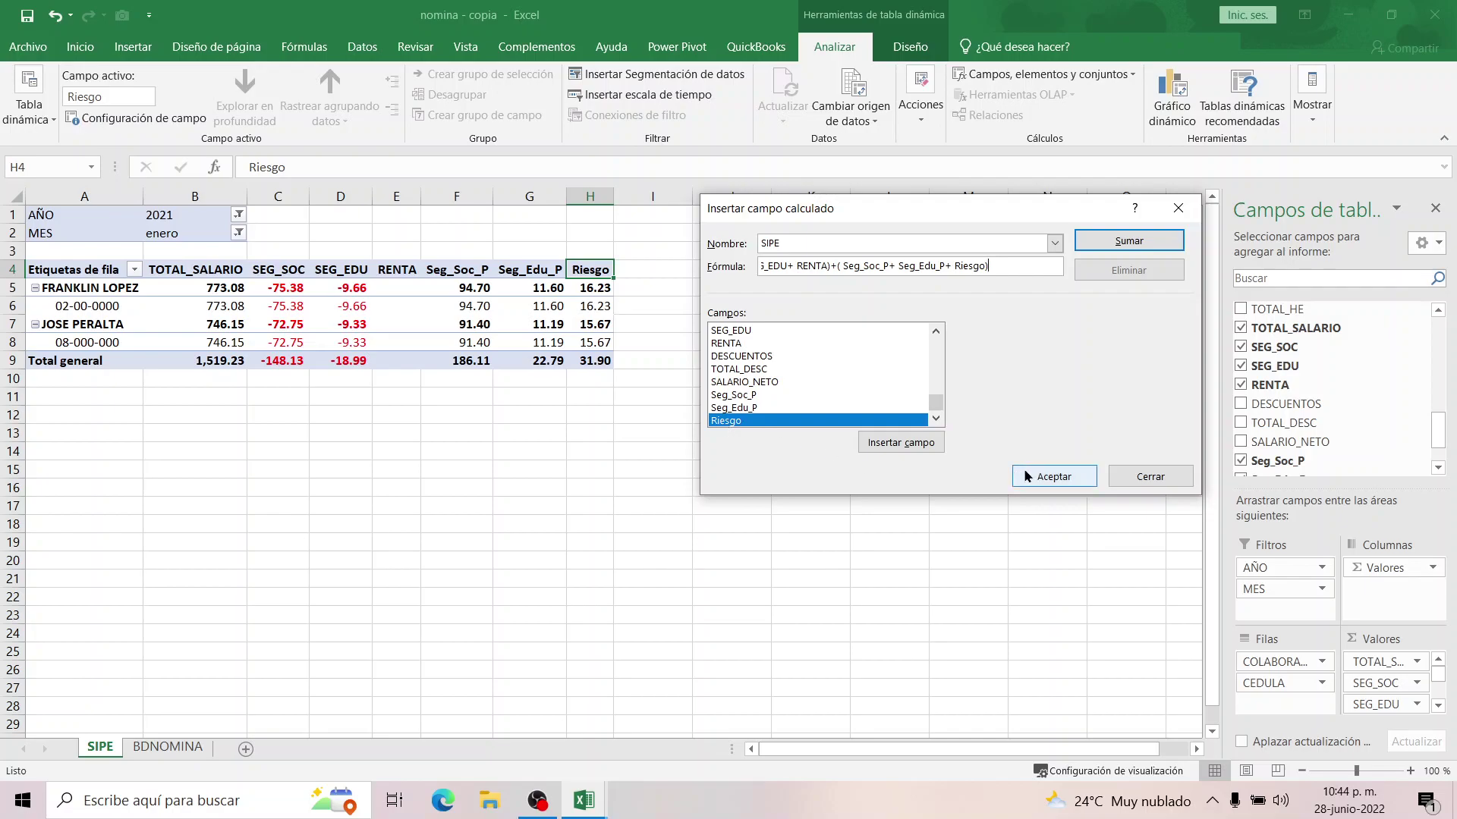
{"action": "left_click", "coordinate": [1051, 478]}
{"action": "left_click_drag", "start_coordinate": [533, 288], "coordinate": [530, 363]}
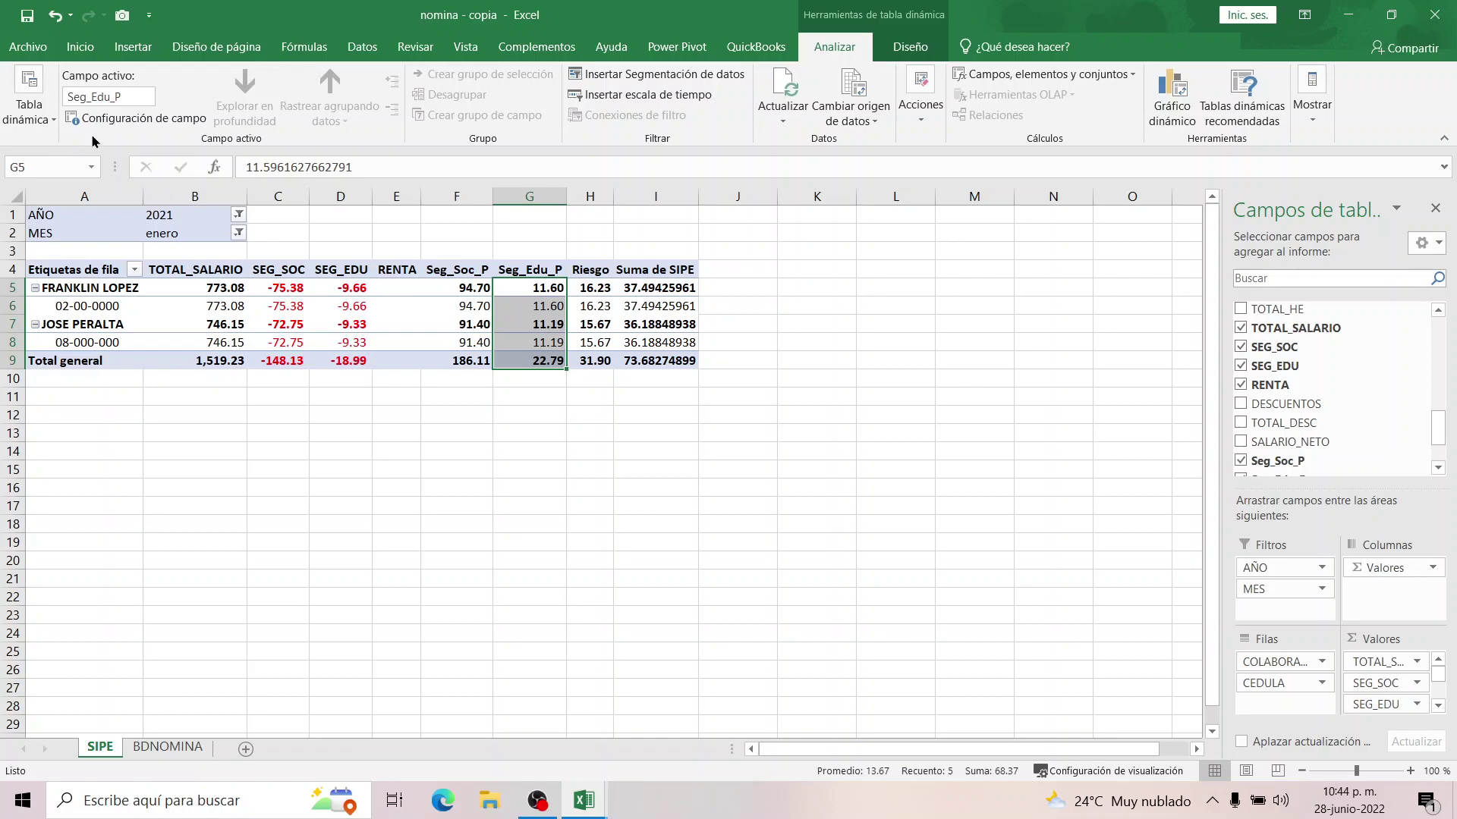
Copy the Seg_Edu_P number format onto SIPE values I5:I9 so they show two decimals.
{"action": "left_click", "coordinate": [76, 48]}
{"action": "left_click", "coordinate": [74, 117]}
{"action": "left_click_drag", "start_coordinate": [657, 289], "coordinate": [661, 365]}
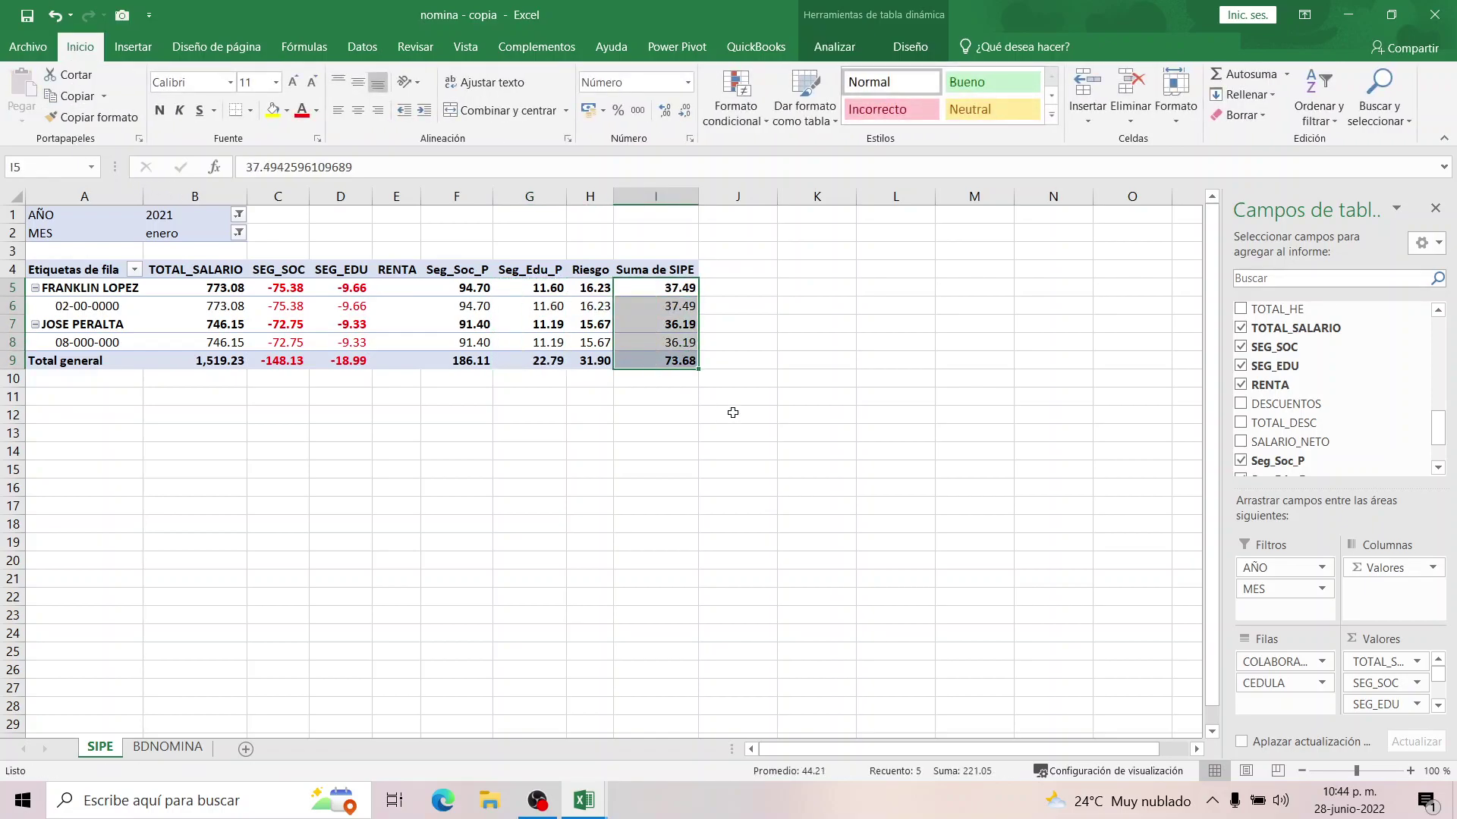
{"action": "left_click", "coordinate": [686, 343]}
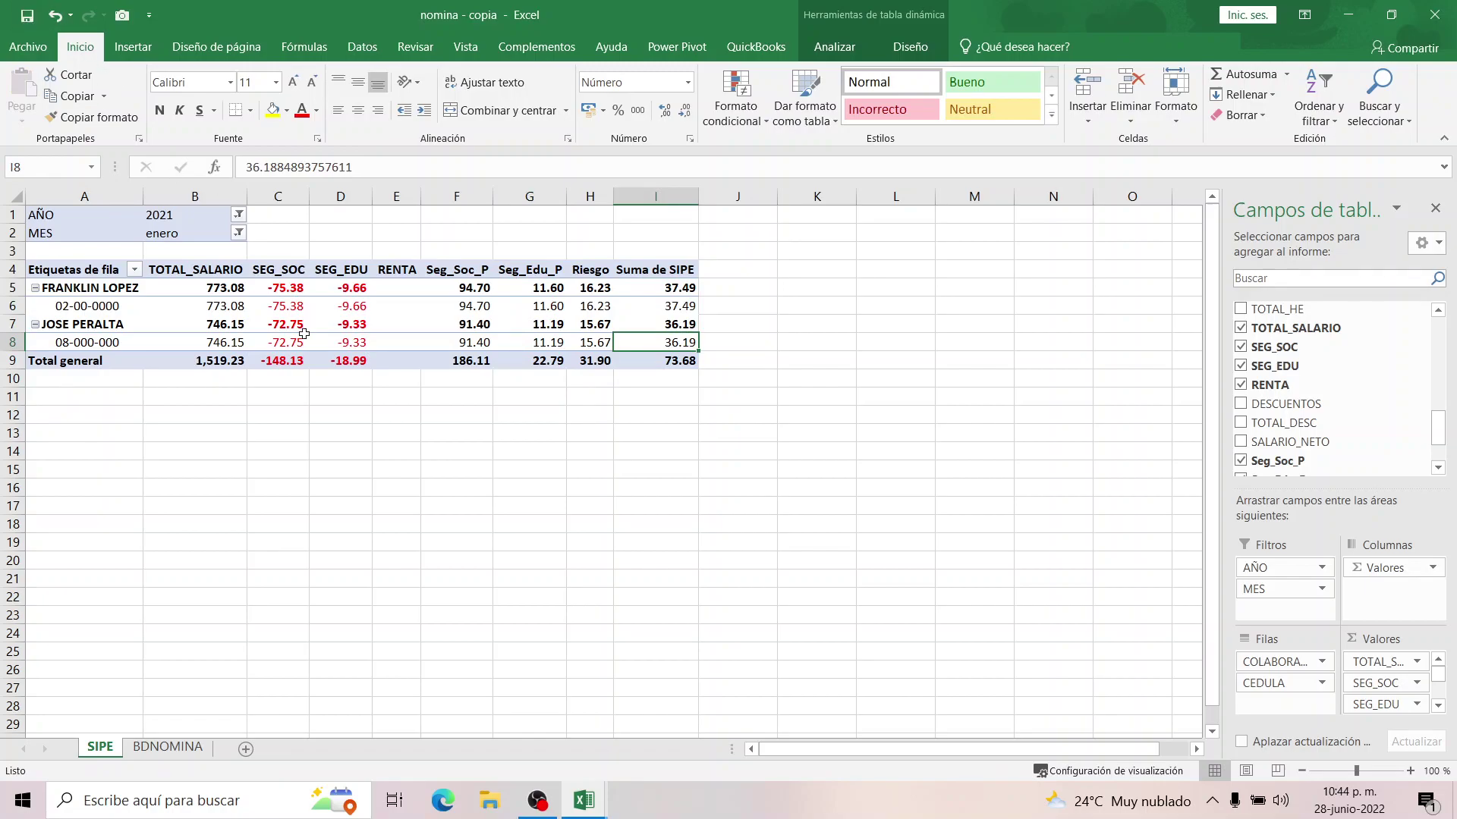
Review the TOTAL_SALARIO, Seg_Soc_P, SEG_SOC, SEG_EDU and SIPE grand totals.
{"action": "left_click", "coordinate": [215, 286]}
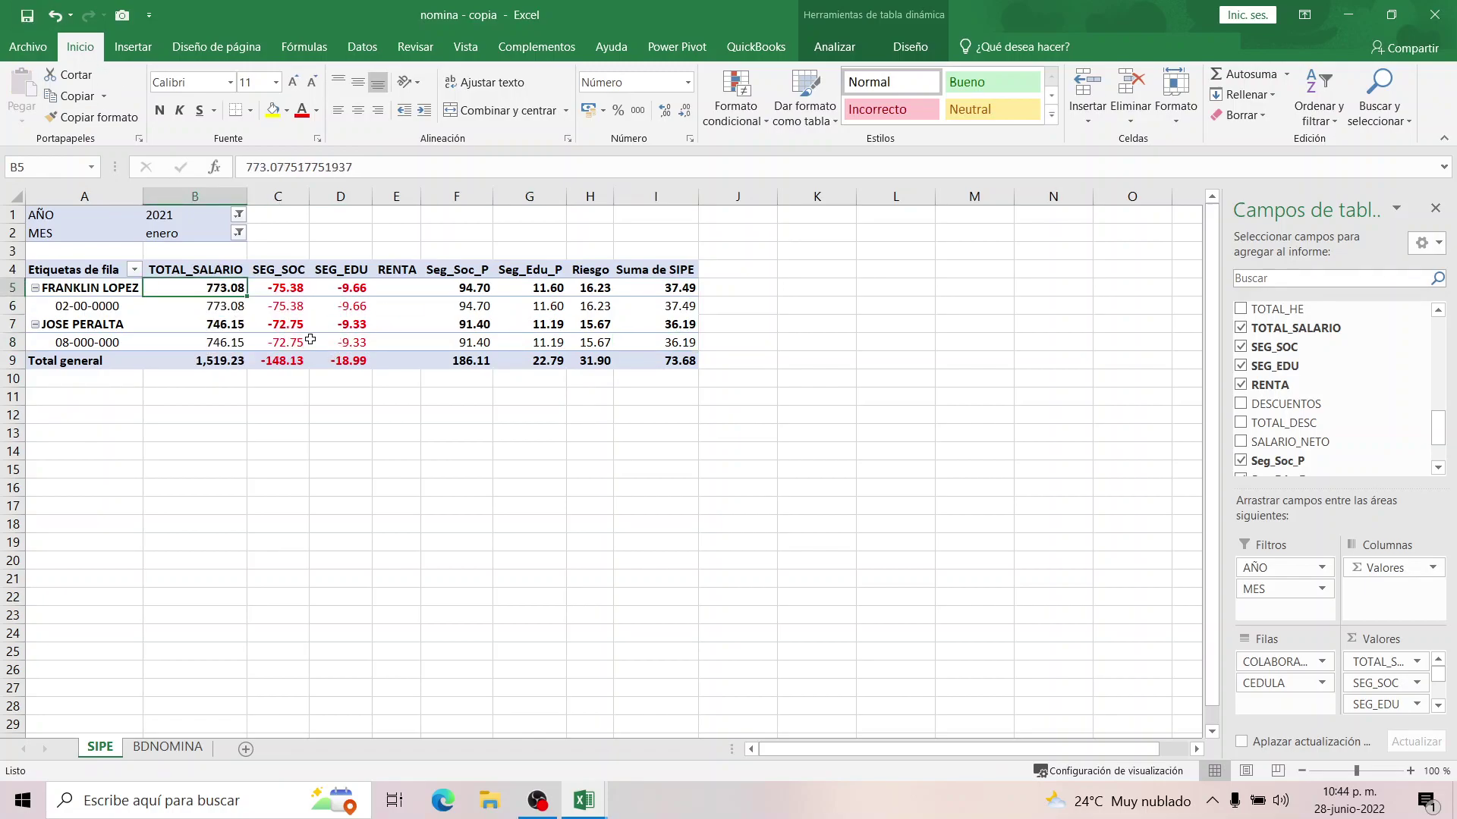
{"action": "left_click", "coordinate": [454, 359]}
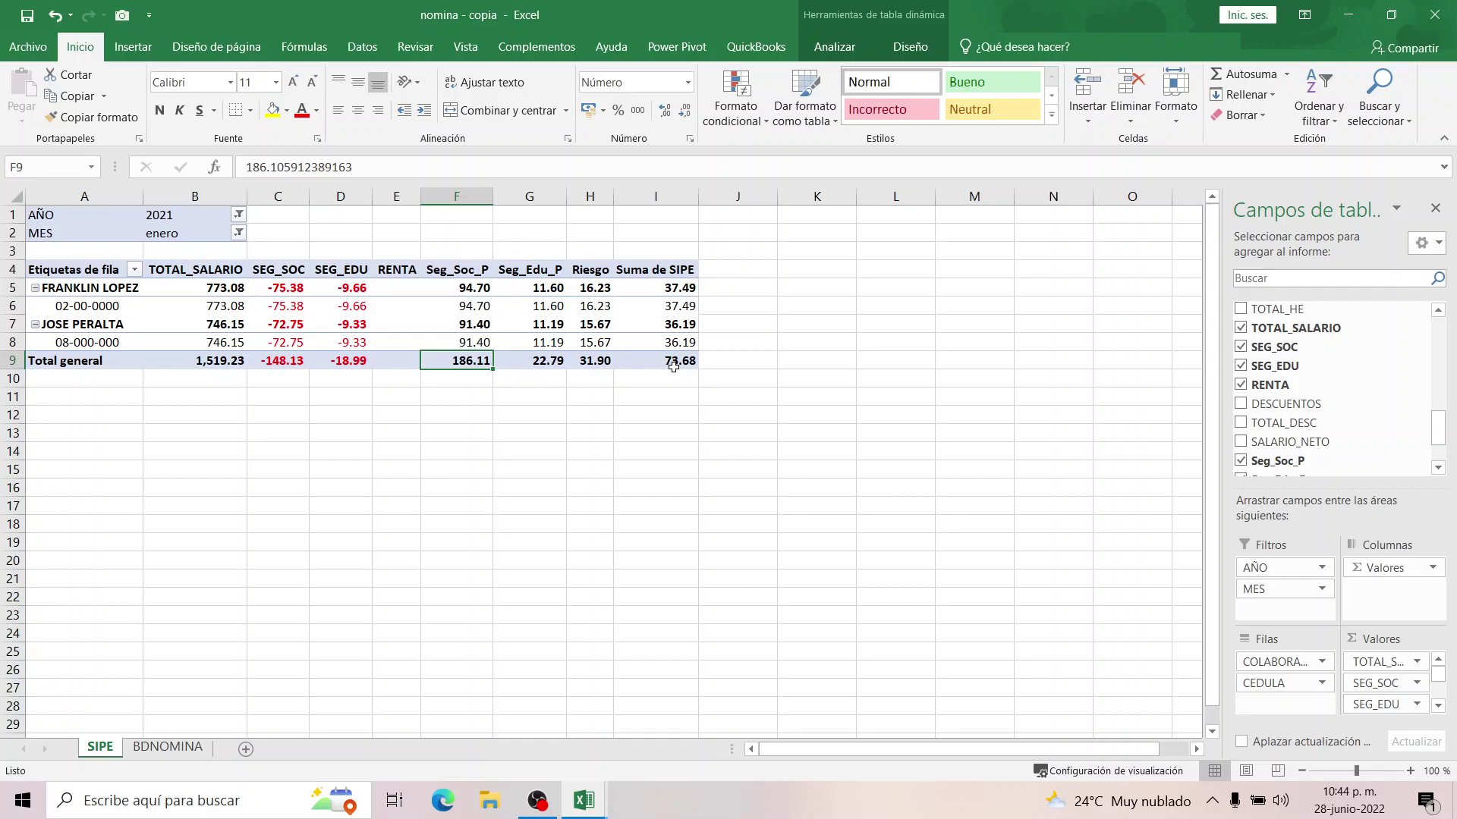
{"action": "left_click", "coordinate": [671, 362]}
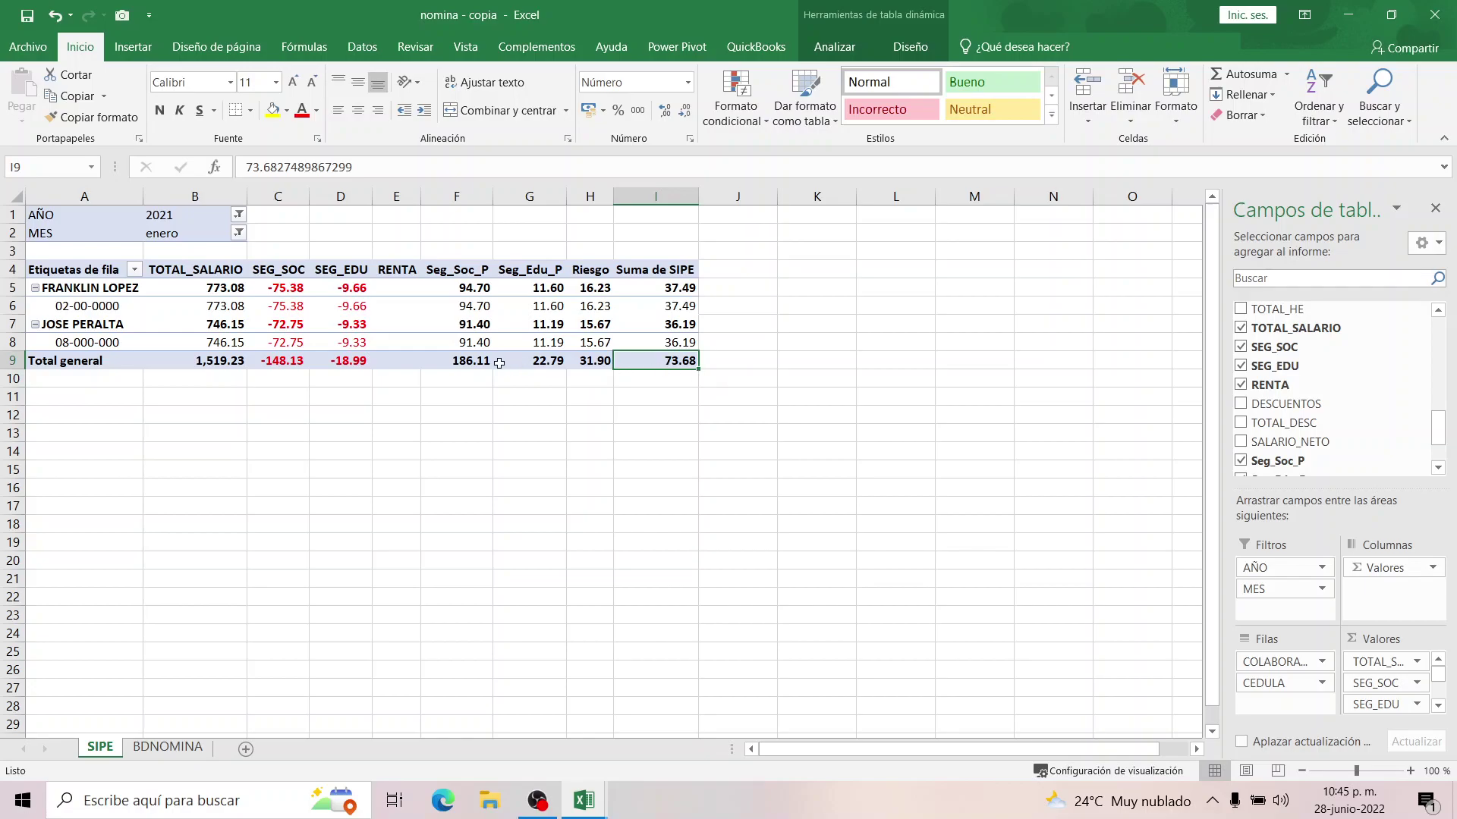
{"action": "left_click", "coordinate": [472, 362]}
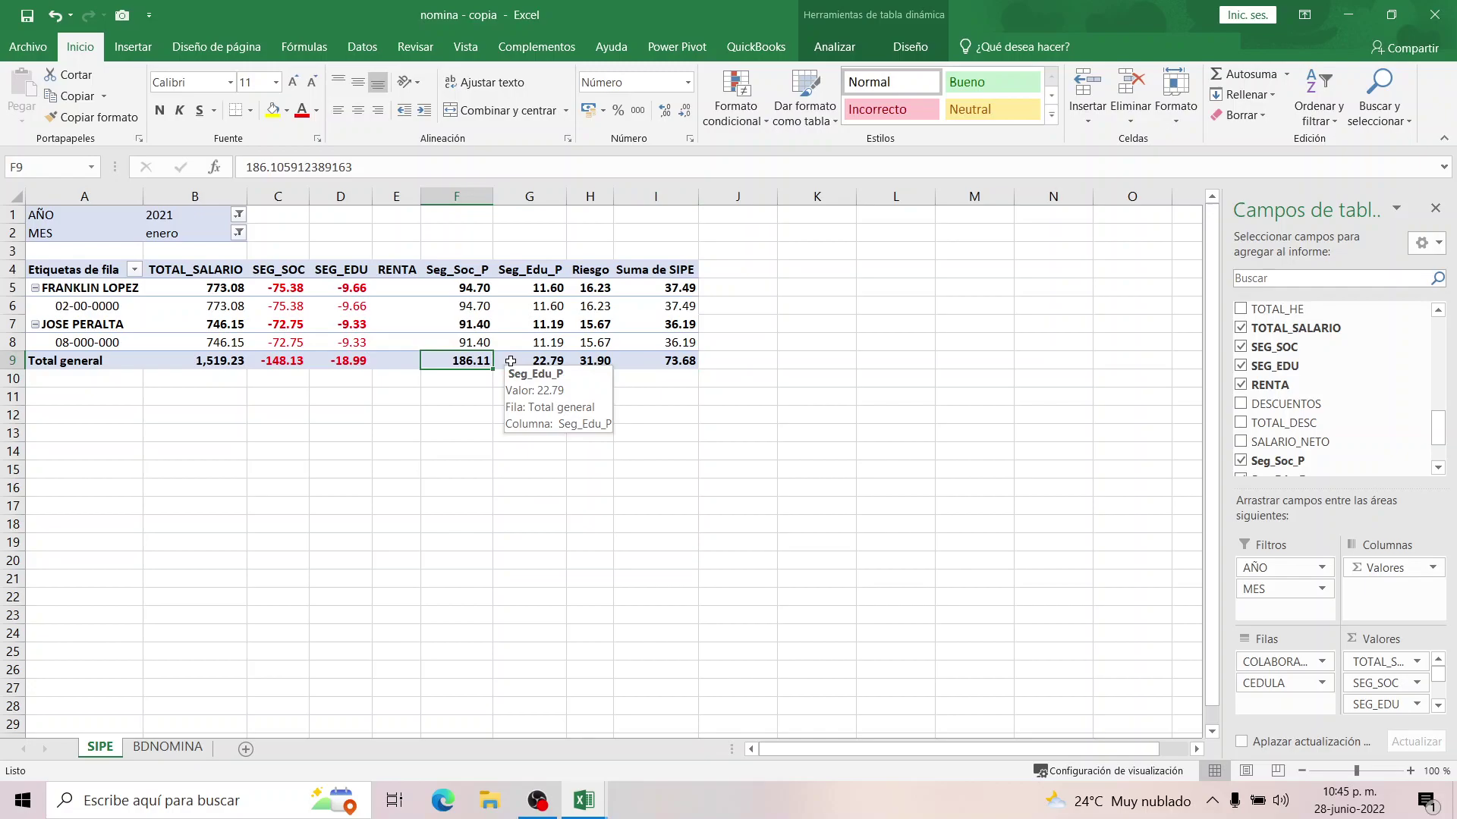
{"action": "mouse_move", "coordinate": [652, 361]}
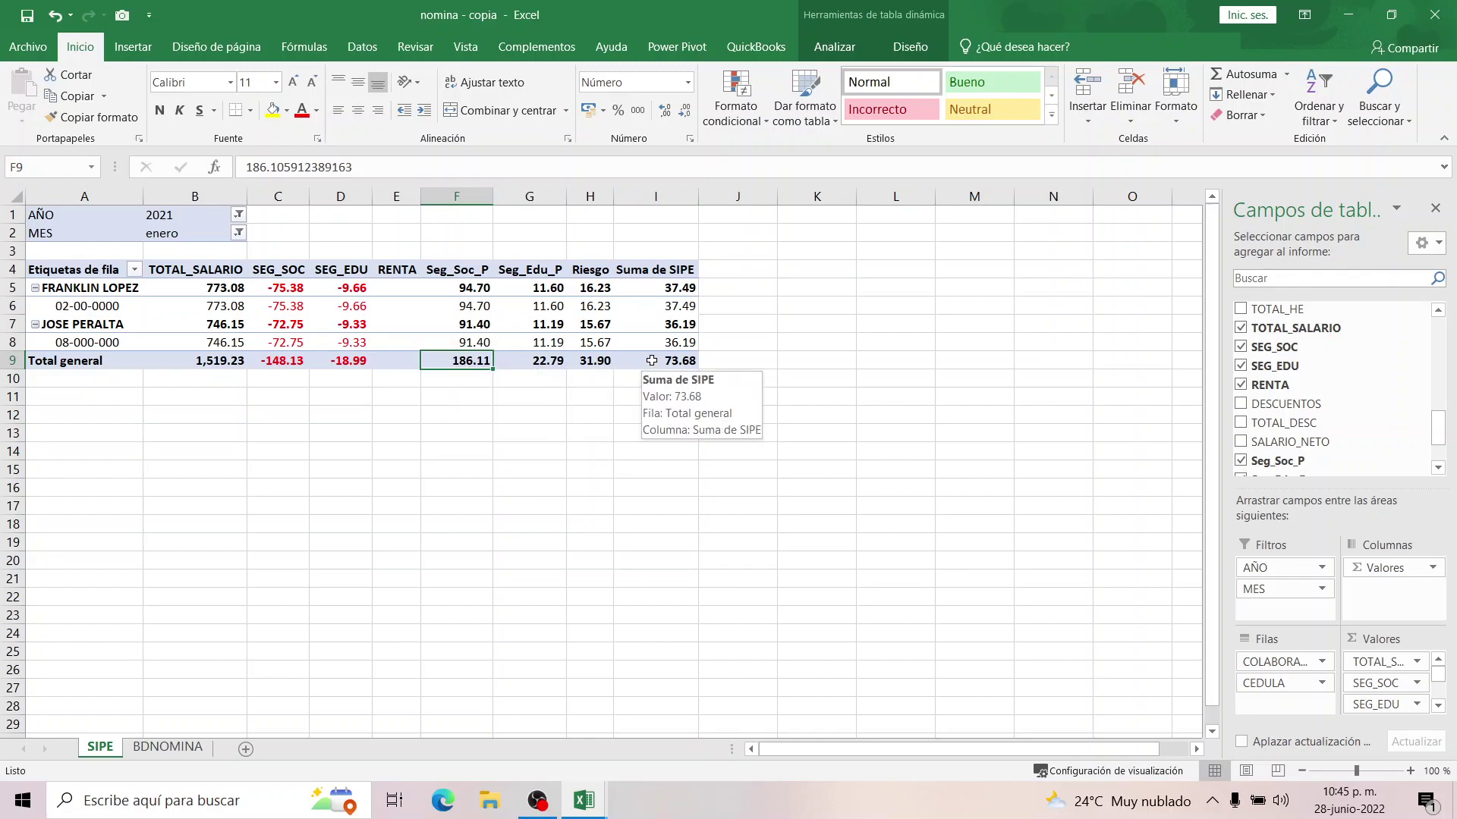
{"action": "left_click", "coordinate": [273, 362]}
{"action": "left_click", "coordinate": [347, 364]}
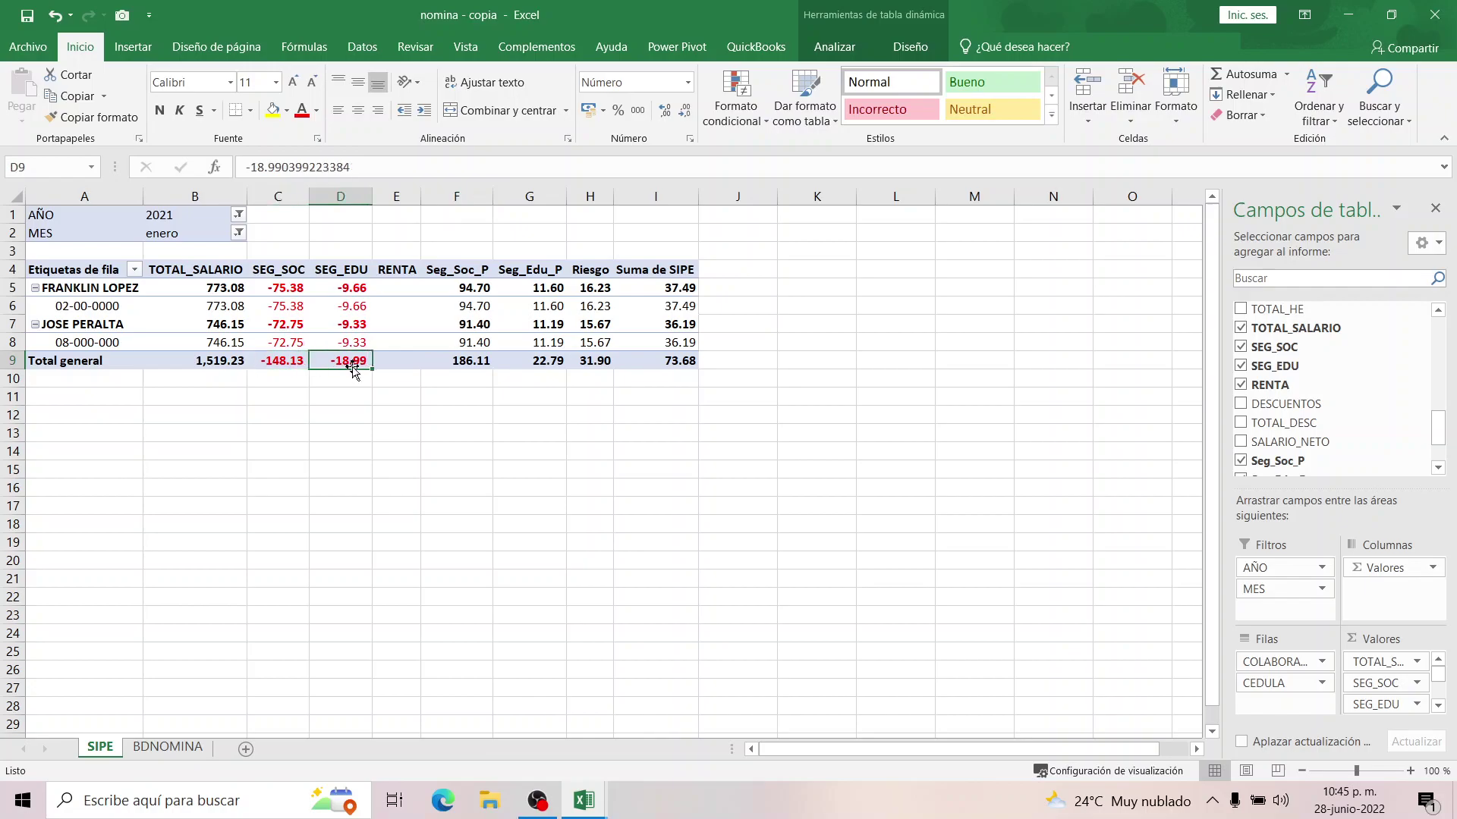
{"action": "left_click", "coordinate": [670, 358]}
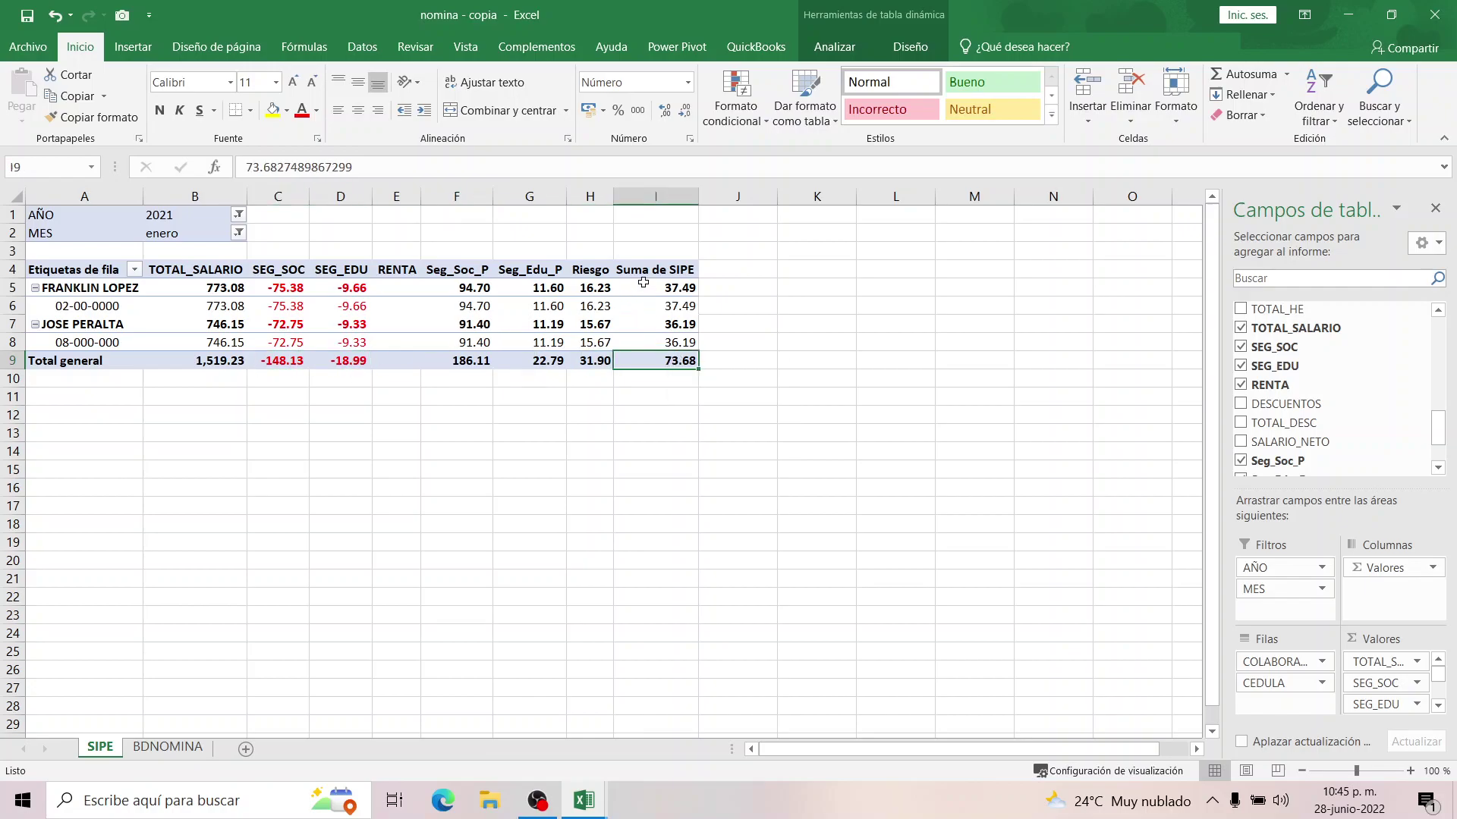
{"action": "mouse_move", "coordinate": [643, 283]}
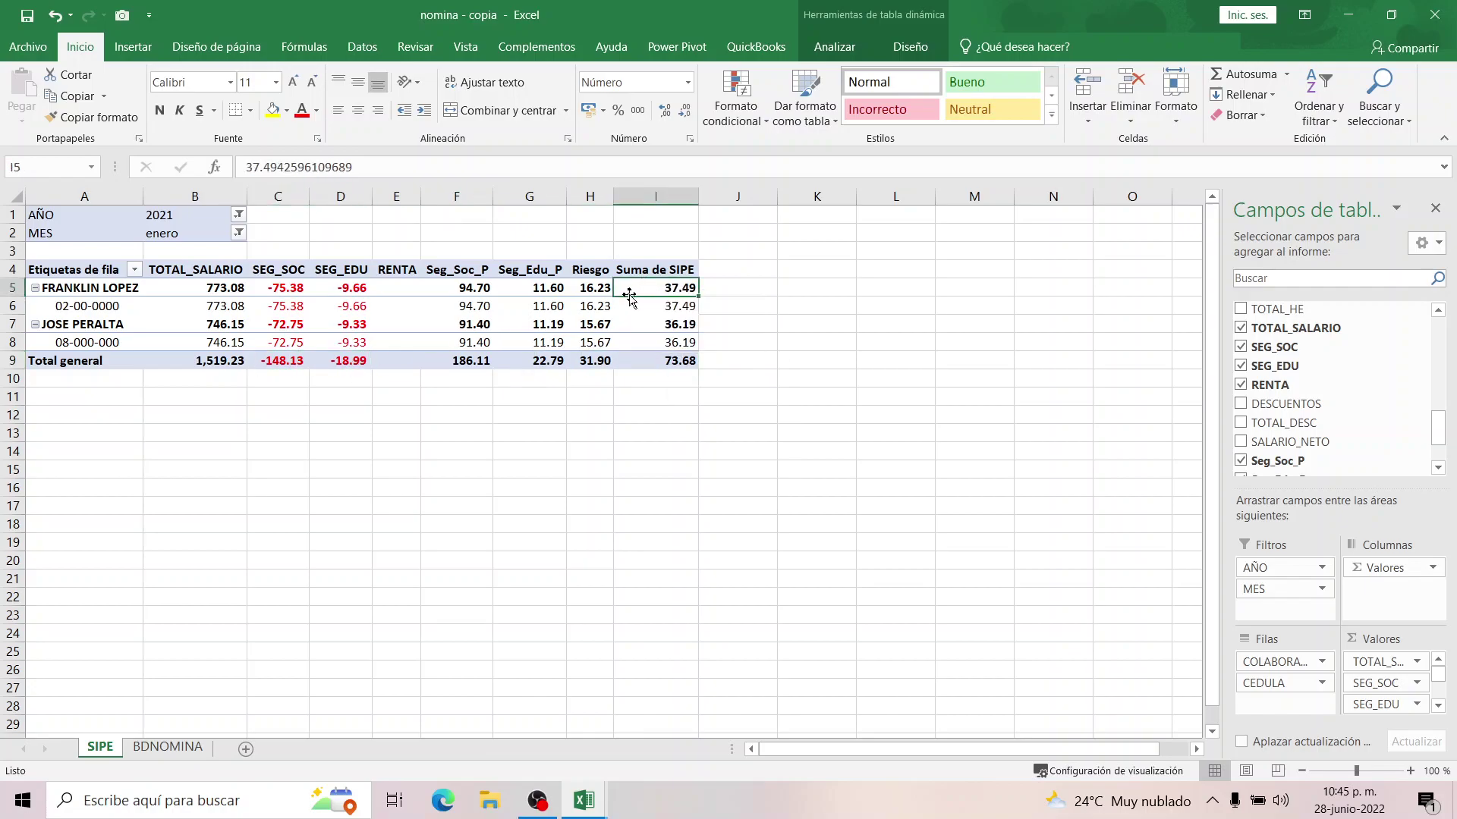
{"action": "left_click", "coordinate": [844, 50]}
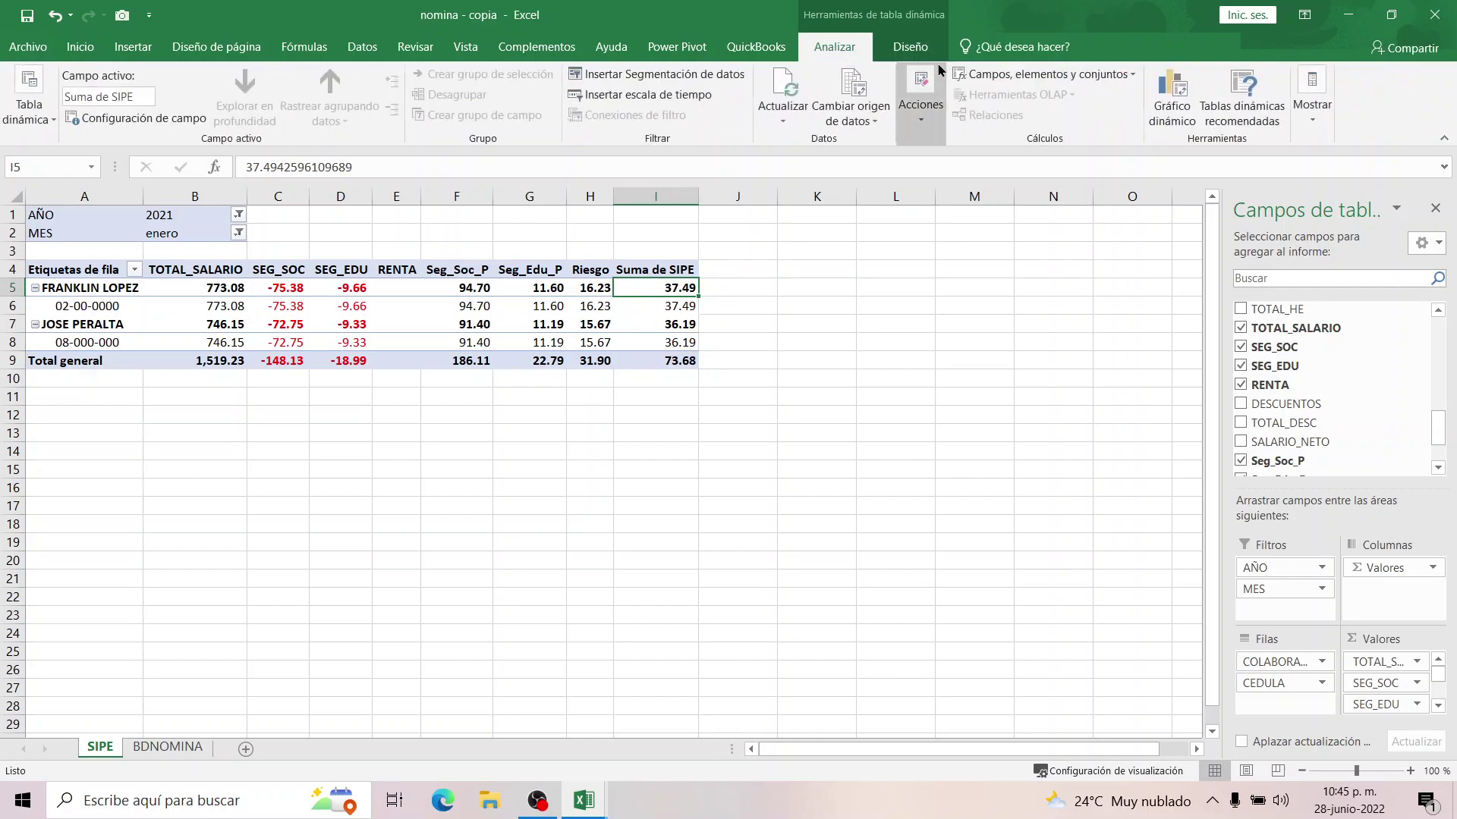
Change the SIPE formula to ((SEG_SOC+SEG_EDU+RENTA)*-1)+(…), giving a 407.91 grand total.
{"action": "left_click", "coordinate": [1010, 74]}
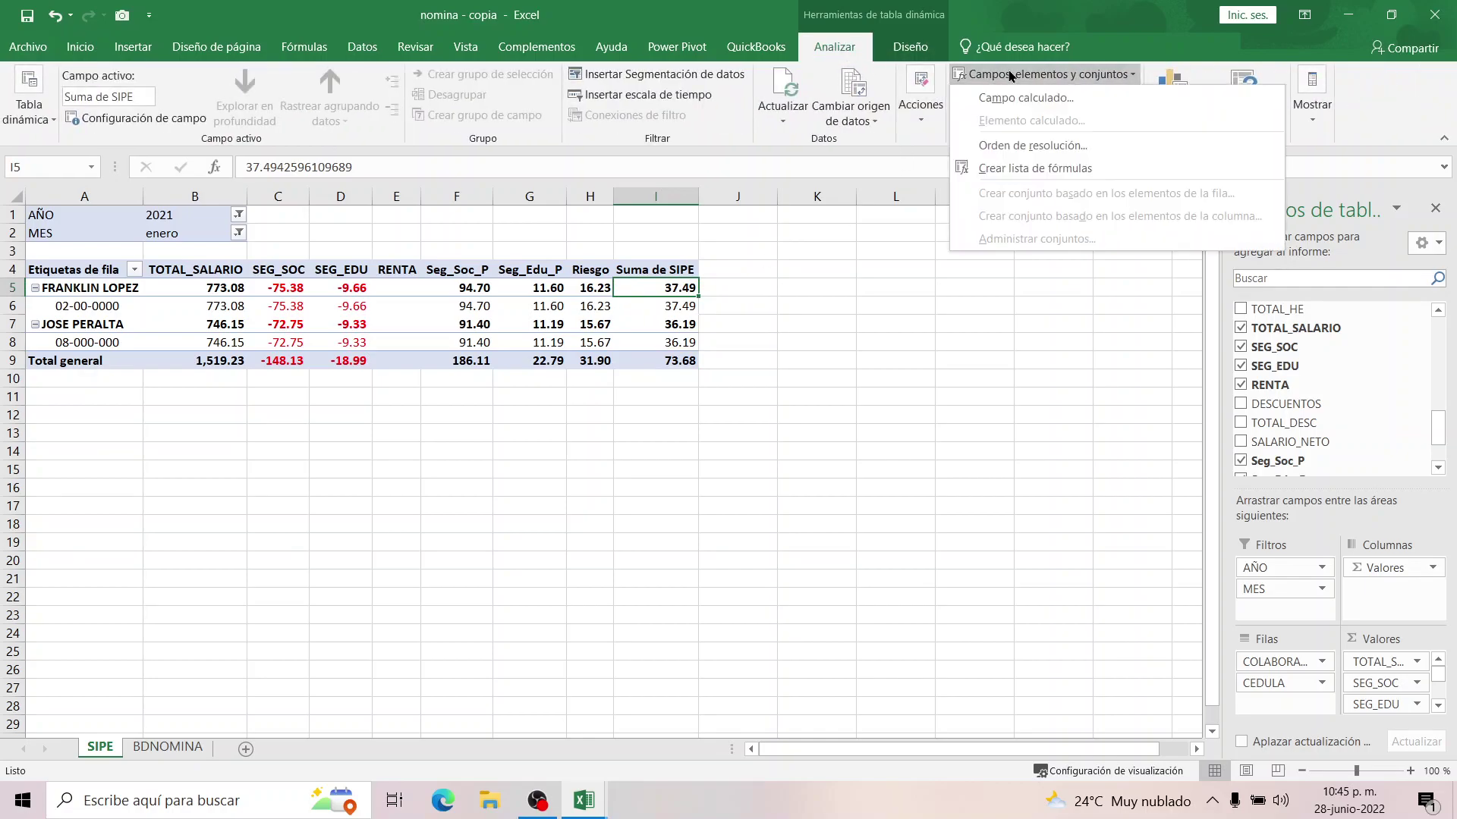
{"action": "left_click", "coordinate": [1004, 96]}
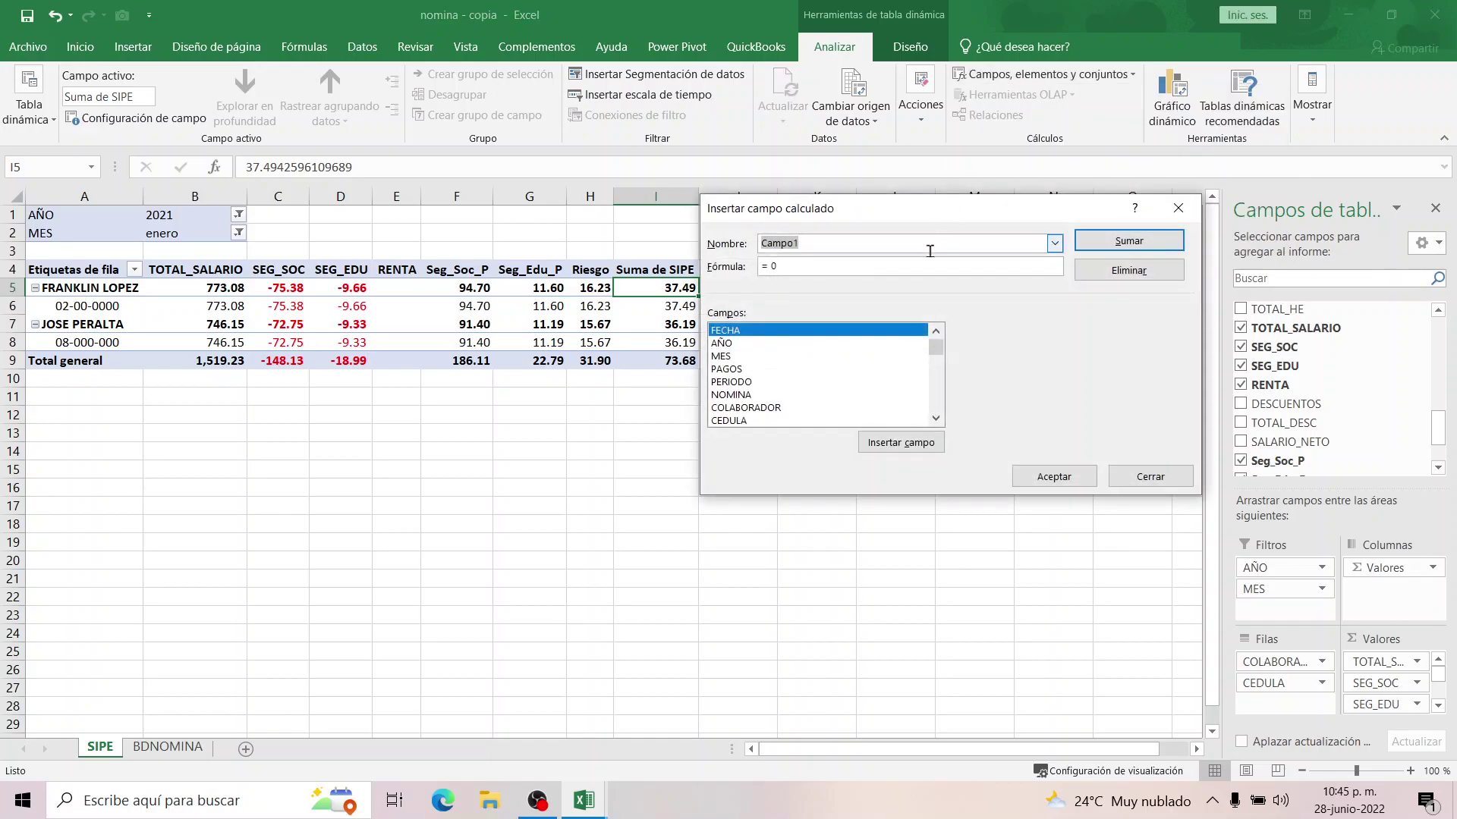
{"action": "left_click", "coordinate": [1054, 243]}
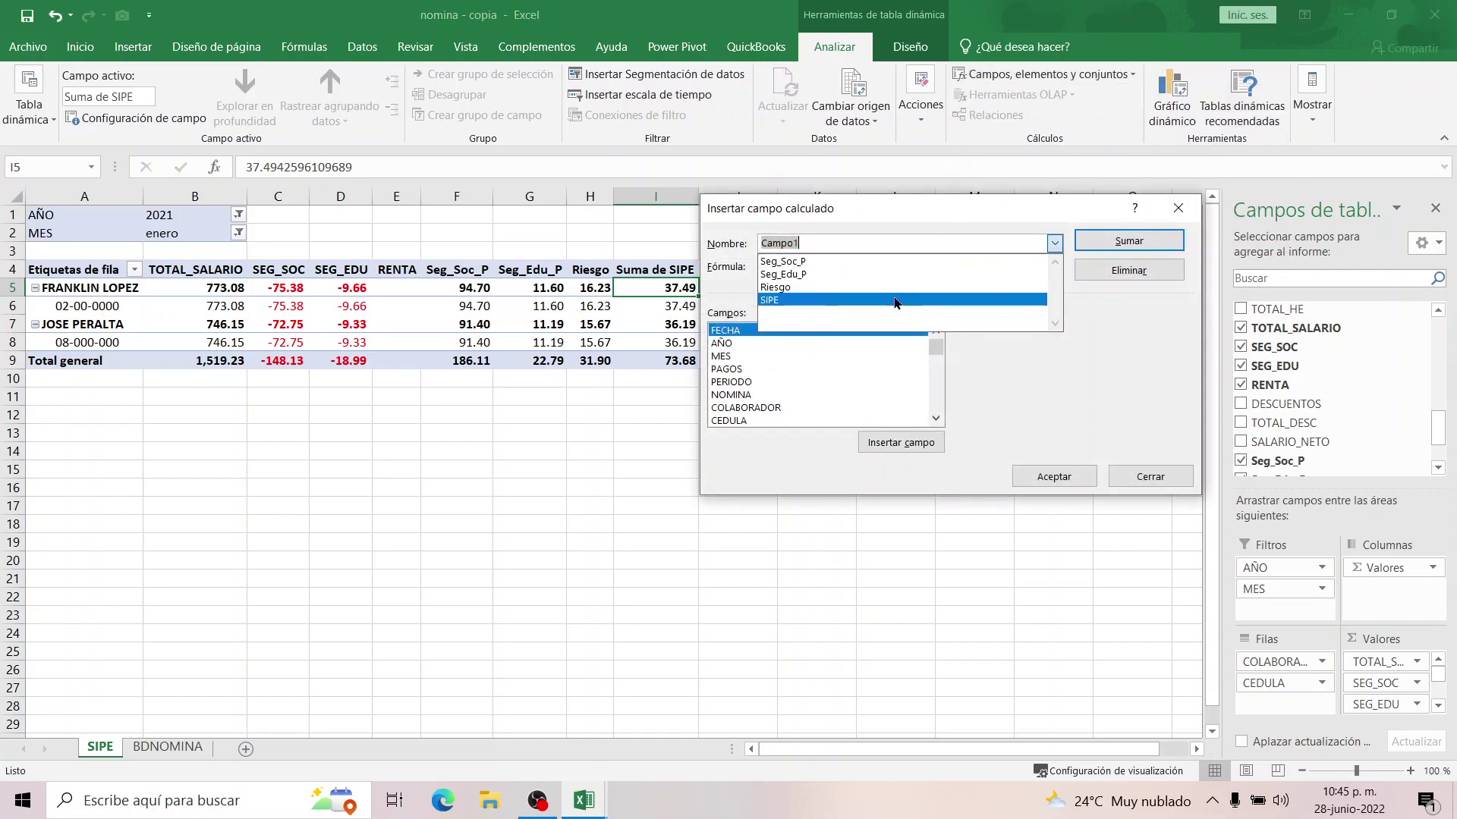
{"action": "left_click", "coordinate": [843, 305]}
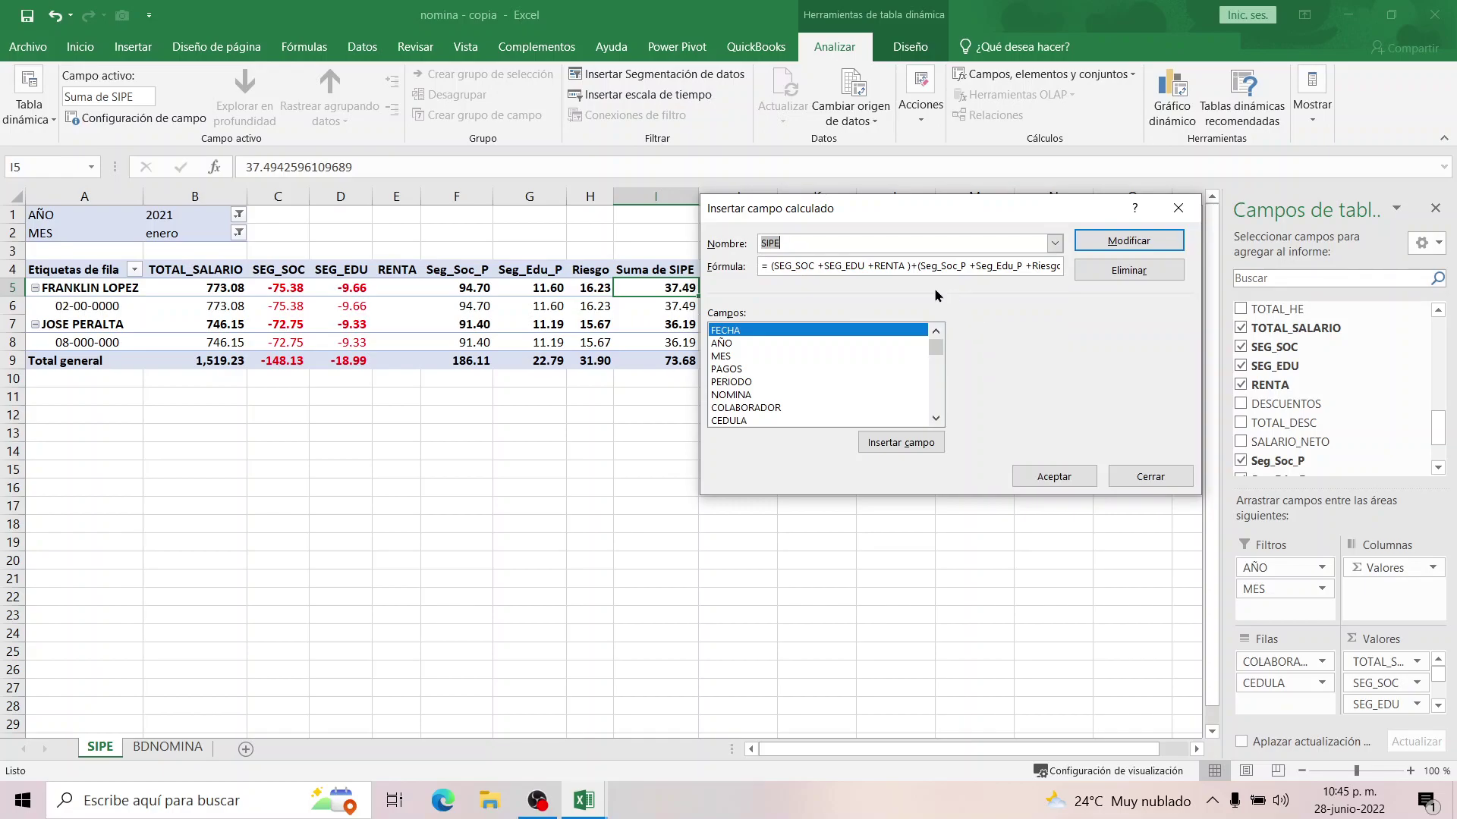
{"action": "left_click", "coordinate": [770, 266]}
{"action": "type", "text": "("}
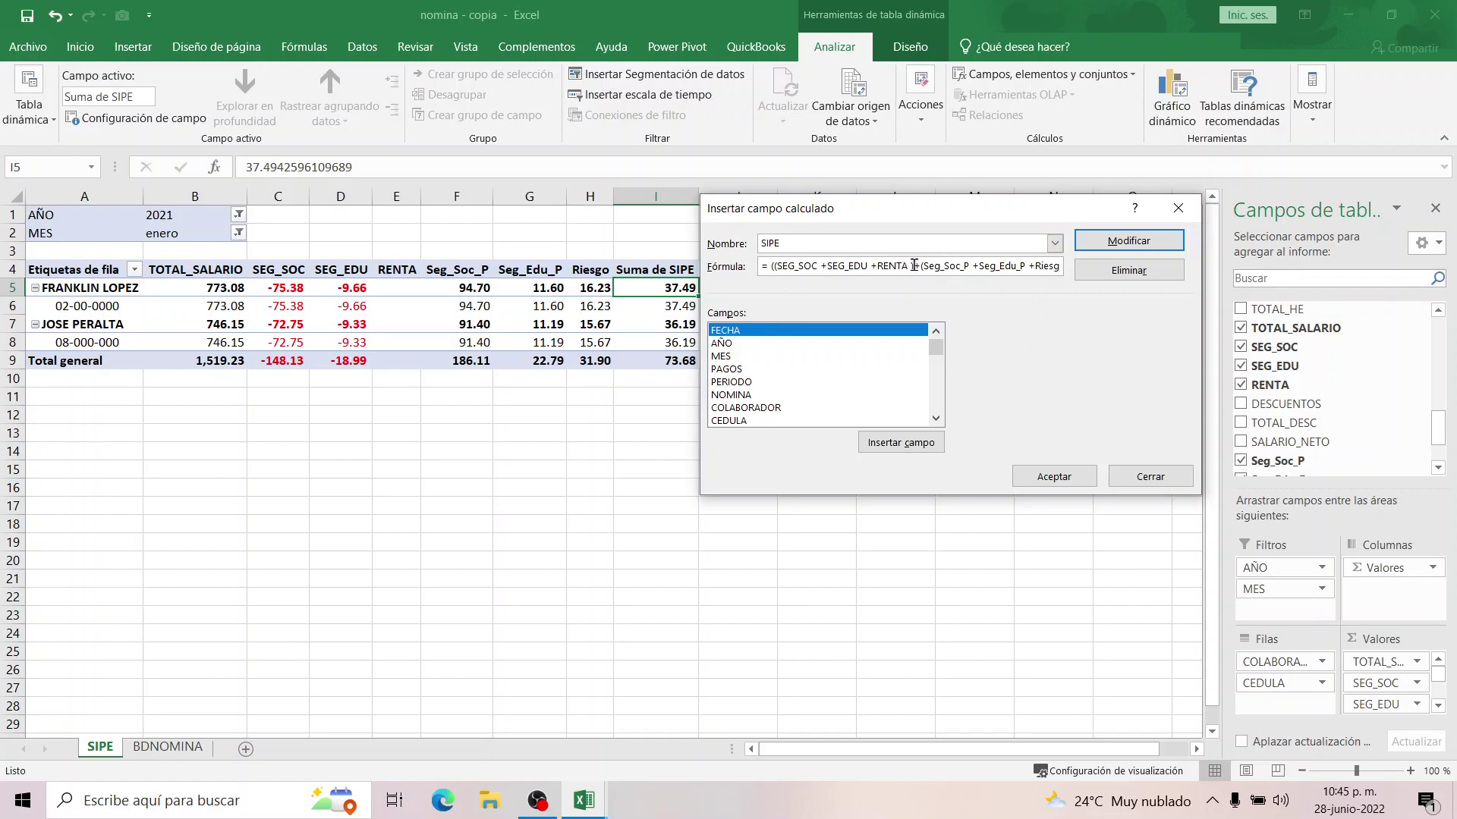
{"action": "type", "text": "*-1)"}
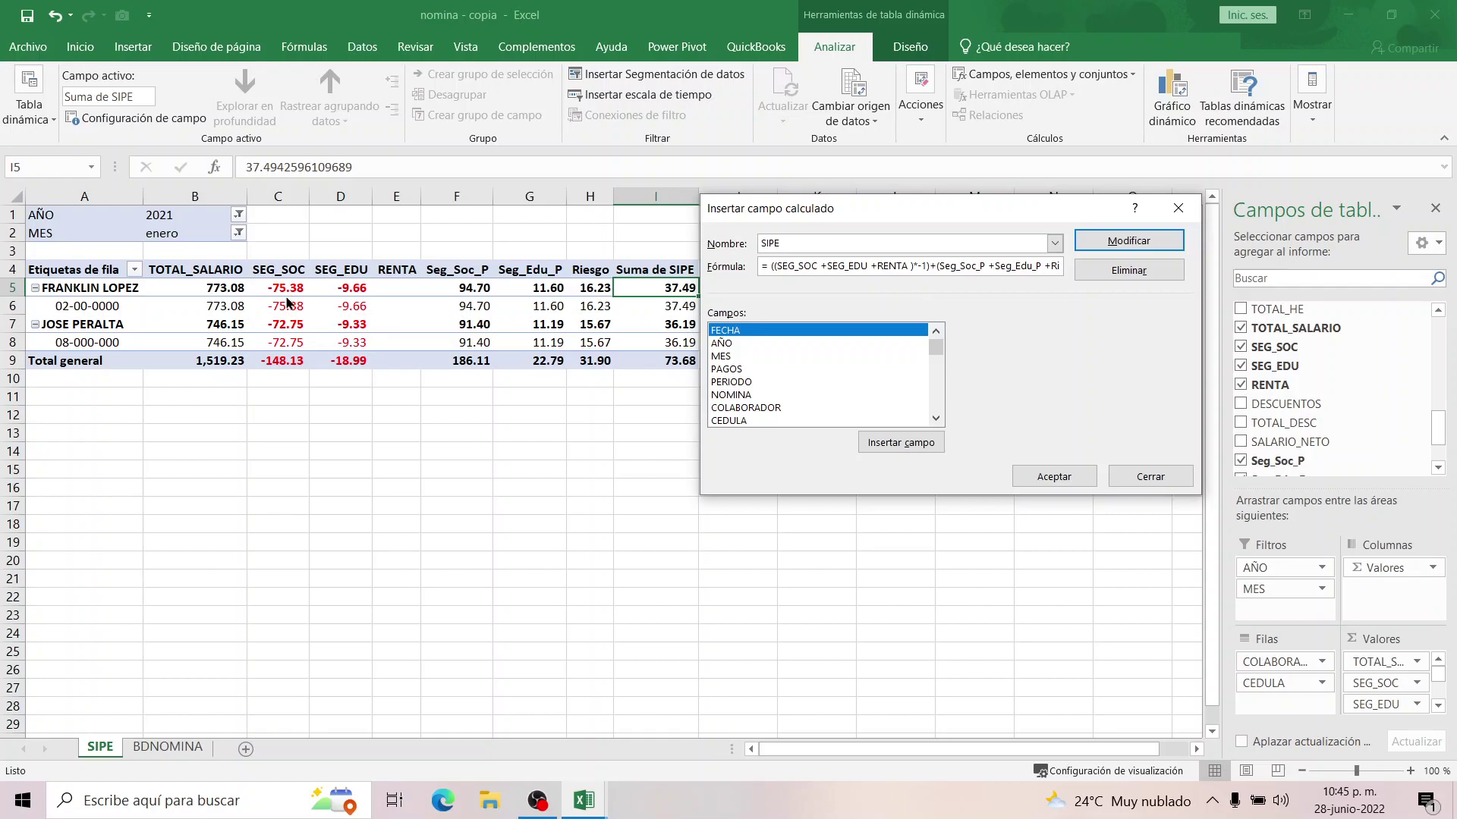
{"action": "left_click", "coordinate": [1047, 476]}
{"action": "left_click", "coordinate": [684, 365]}
{"action": "left_click_drag", "start_coordinate": [464, 363], "coordinate": [573, 360]}
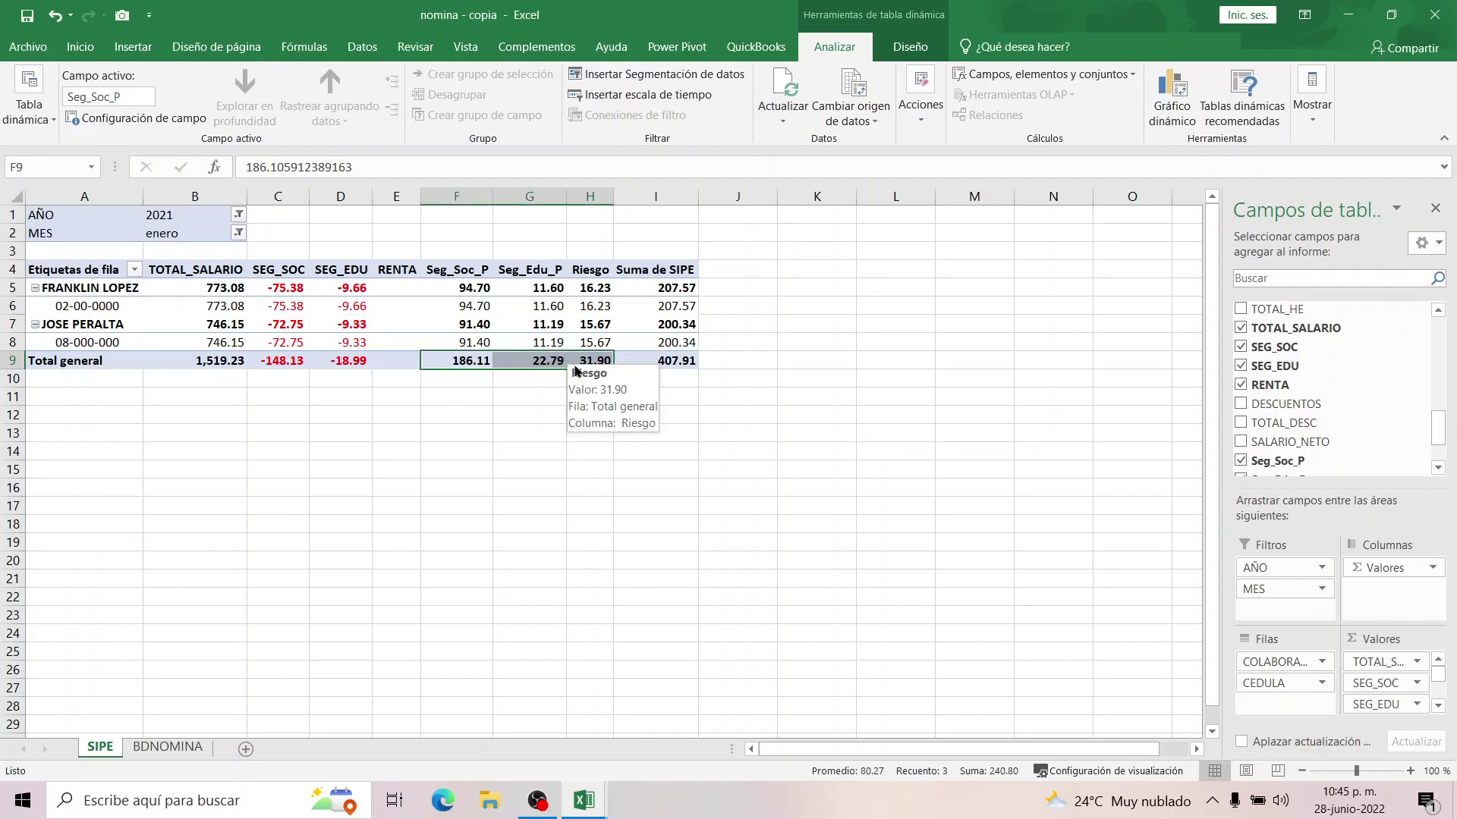
Check the SEG_SOC plus SEG_EDU sum and the 407.91 SIPE total, then select A12.
{"action": "left_click", "coordinate": [462, 415]}
{"action": "left_click_drag", "start_coordinate": [281, 360], "coordinate": [345, 361]}
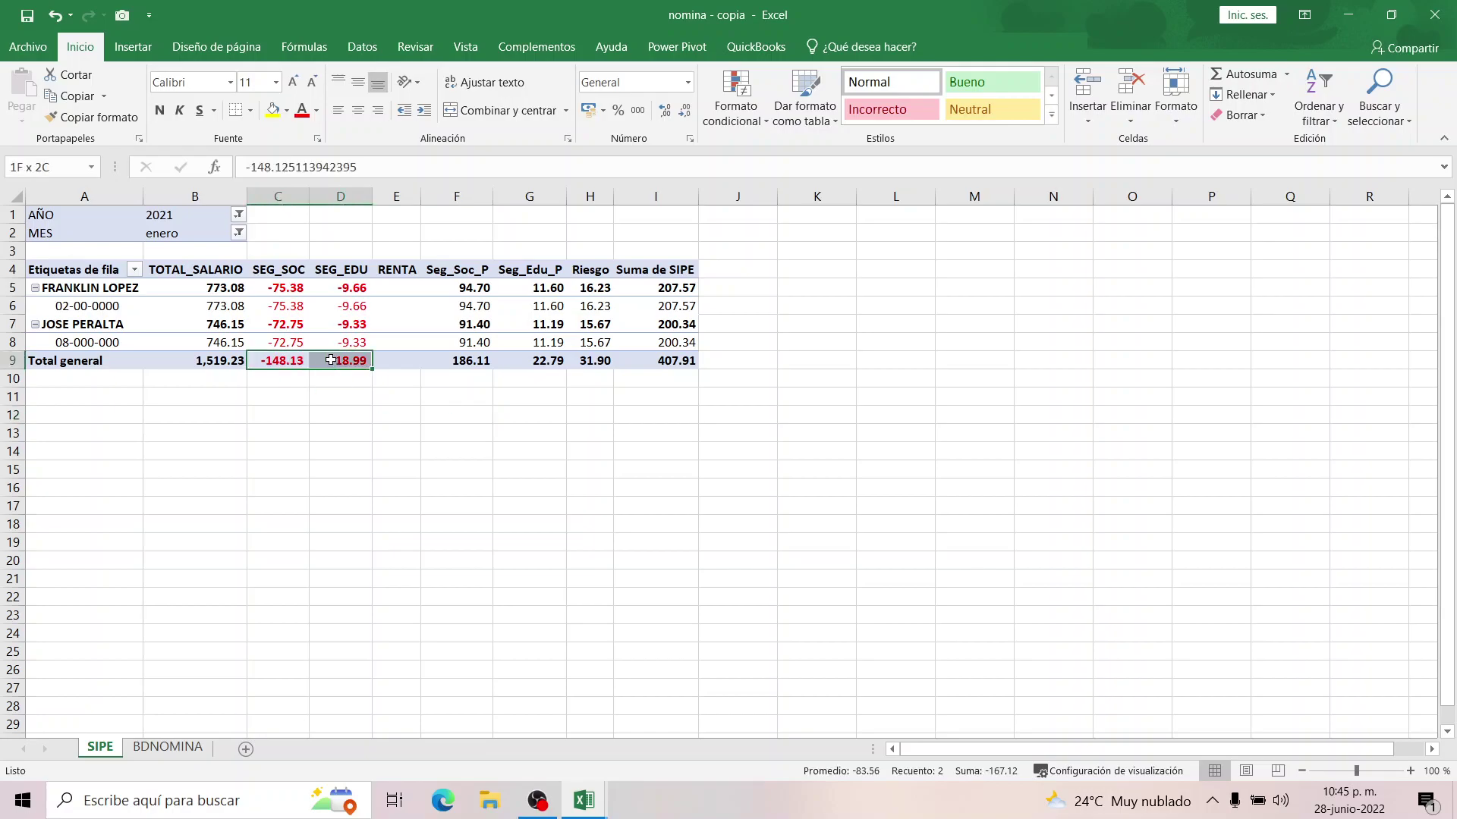
{"action": "left_click", "coordinate": [653, 363]}
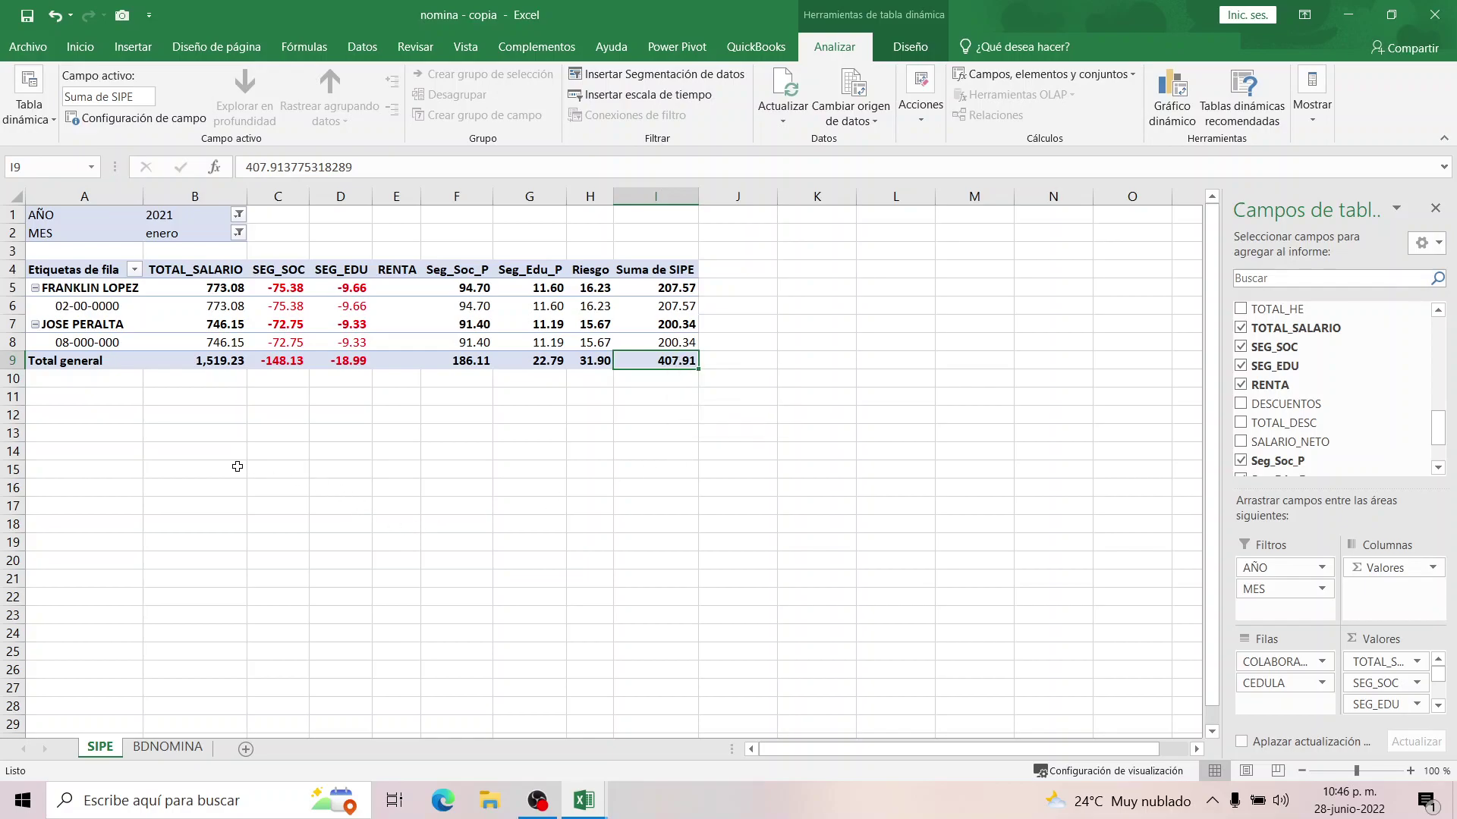
{"action": "scroll", "coordinate": [644, 390], "scroll_direction": "down", "scroll_amount": 2}
{"action": "scroll", "coordinate": [644, 390], "scroll_direction": "up", "scroll_amount": 2}
{"action": "left_click", "coordinate": [120, 418]}
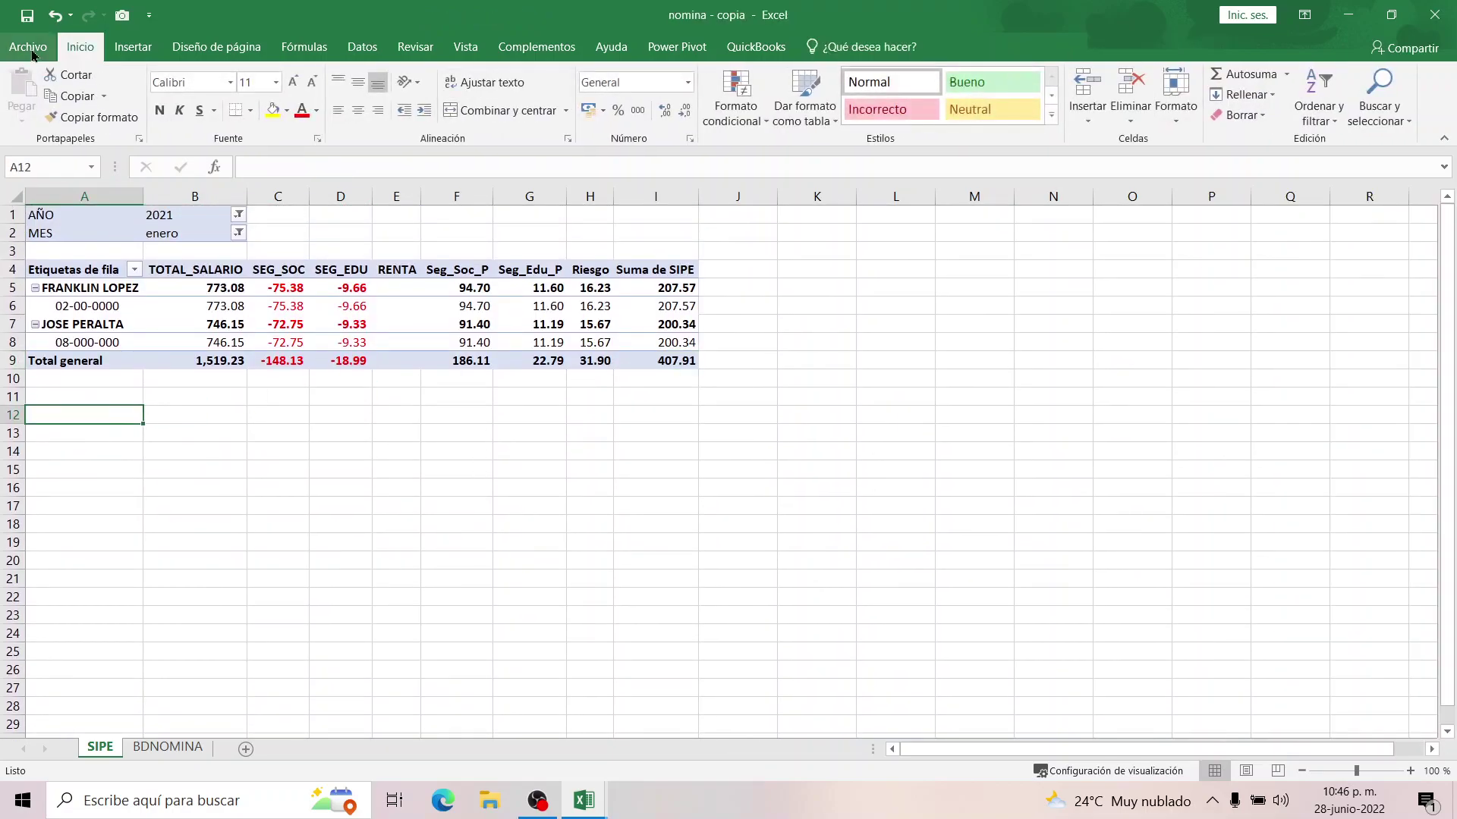
Preview the printout, set the page scale to 90%, and preview it again.
{"action": "left_click", "coordinate": [29, 47]}
{"action": "left_click", "coordinate": [38, 278]}
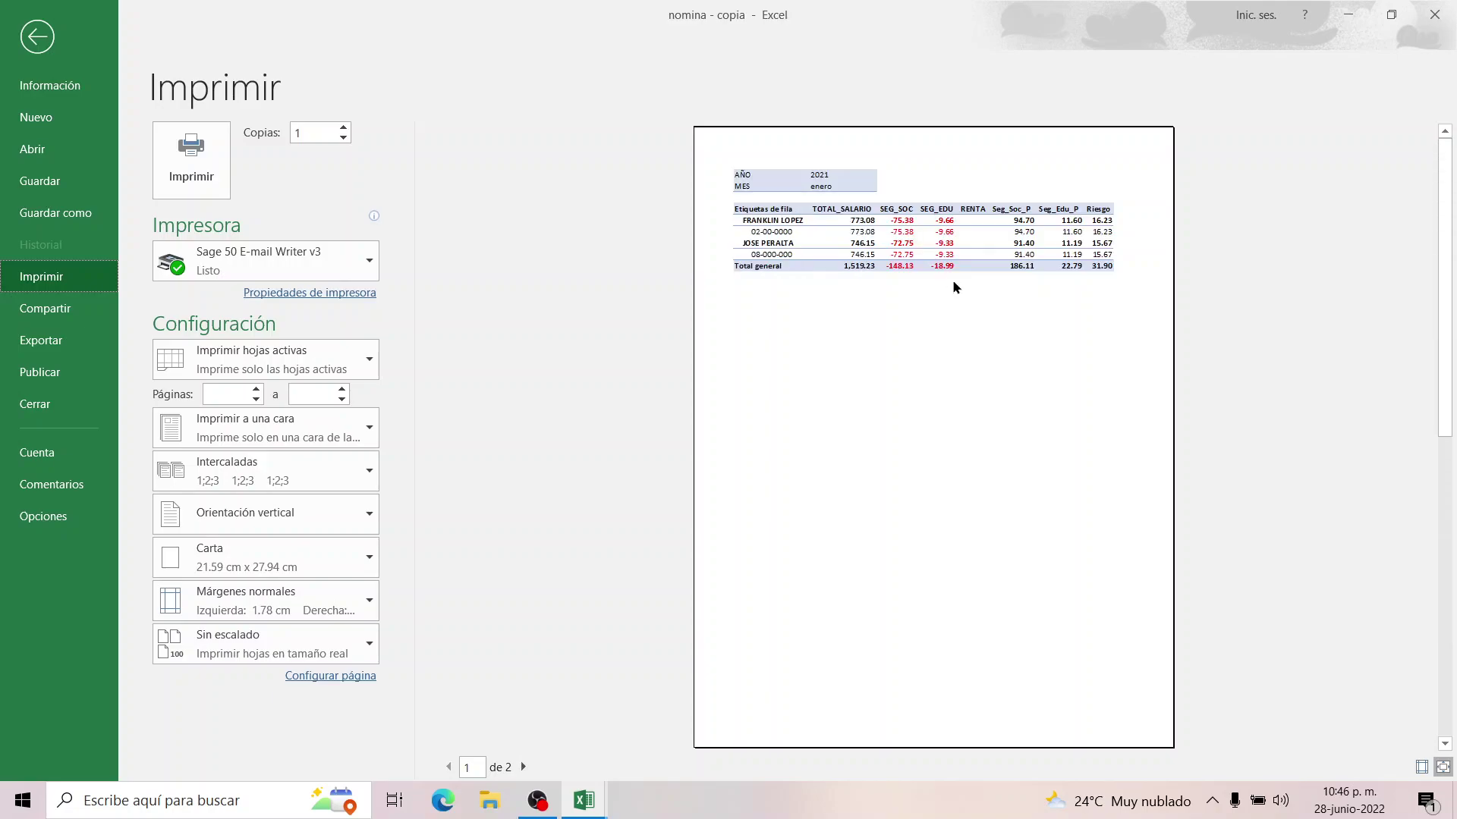
{"action": "left_click", "coordinate": [37, 38]}
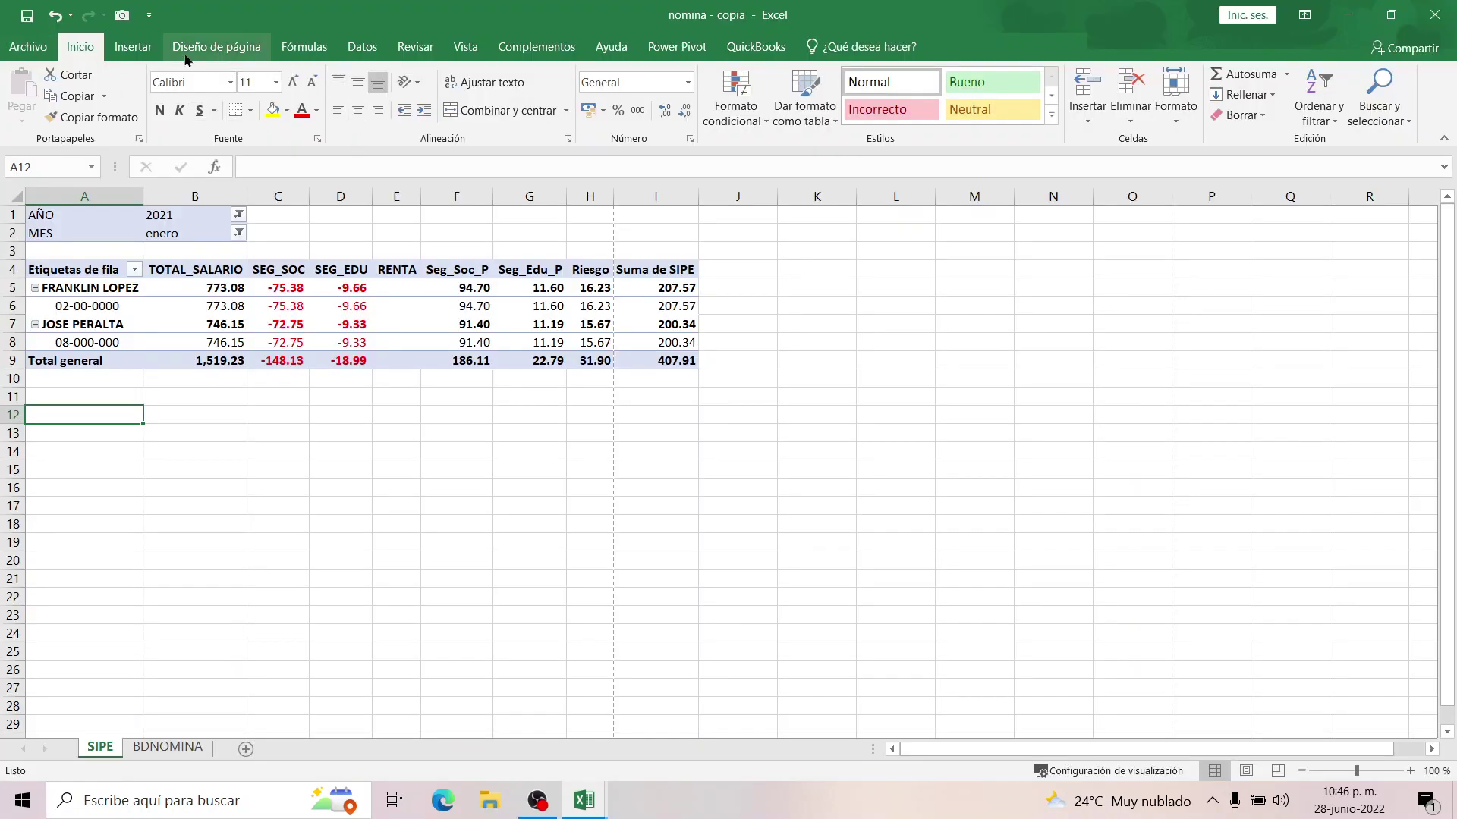
{"action": "left_click", "coordinate": [136, 47]}
{"action": "left_click", "coordinate": [221, 47]}
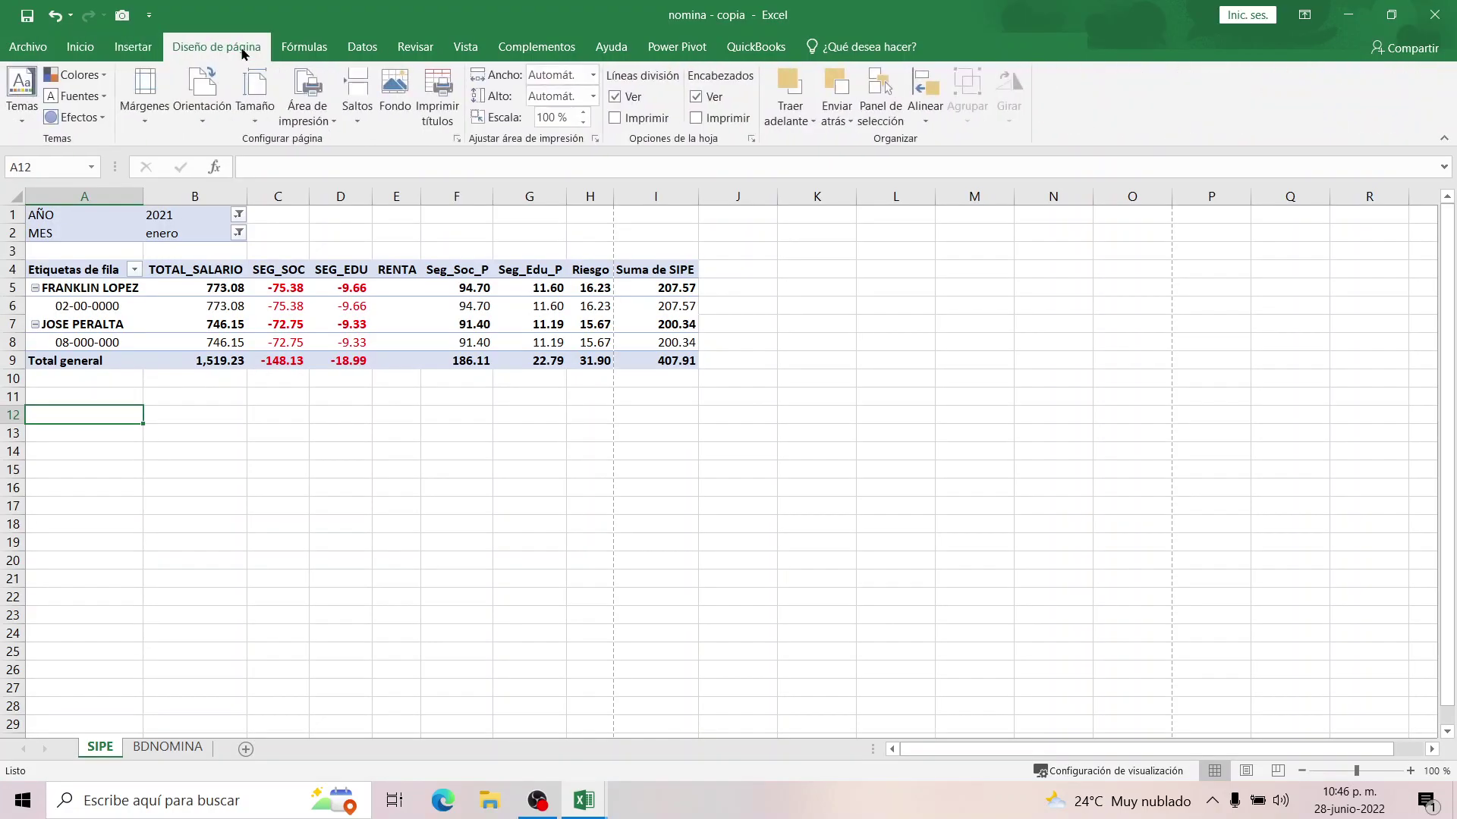
{"action": "left_click", "coordinate": [583, 123]}
{"action": "left_click", "coordinate": [28, 47]}
{"action": "left_click", "coordinate": [64, 276]}
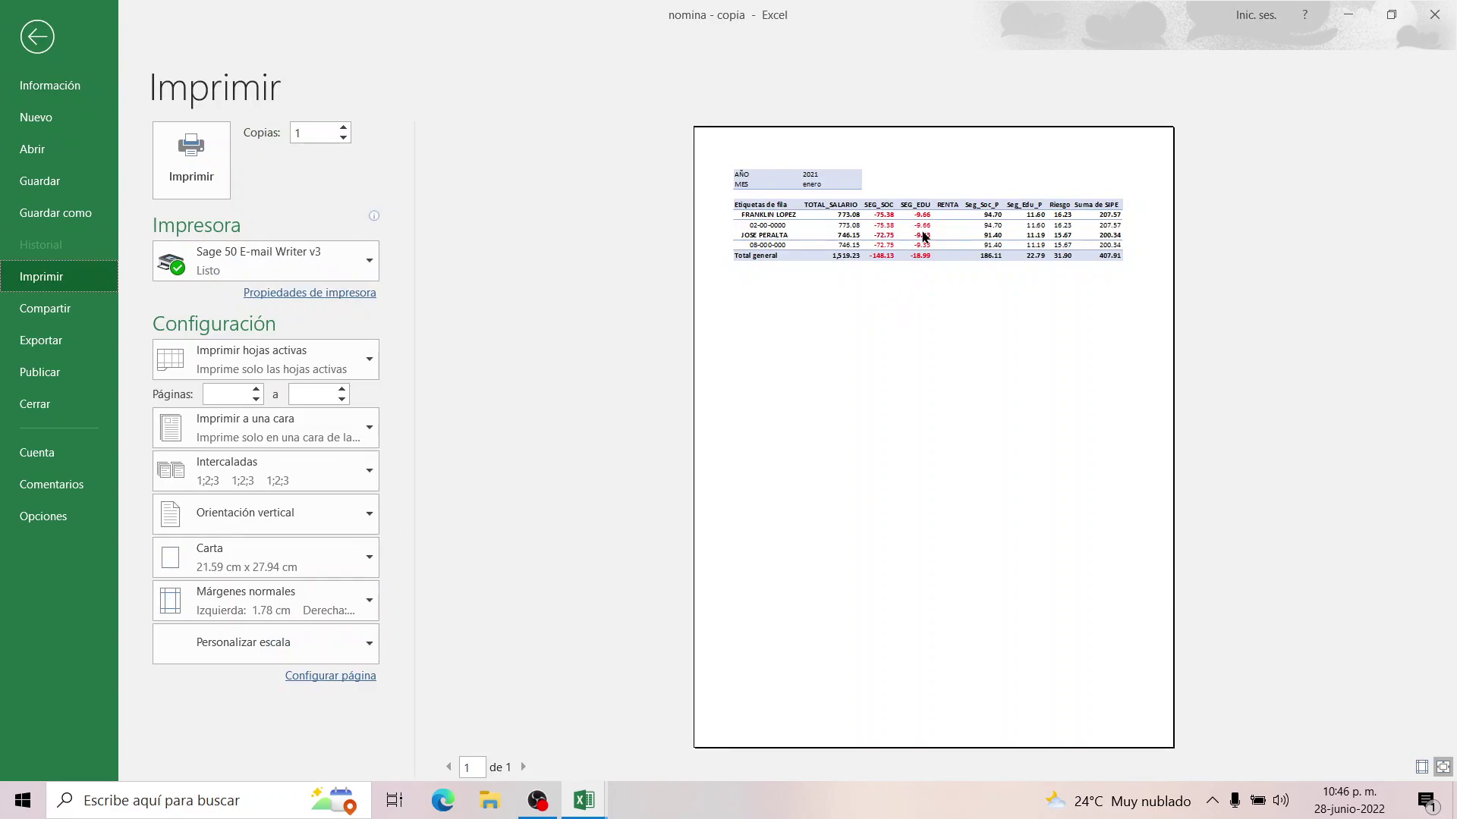
{"action": "left_click", "coordinate": [37, 37]}
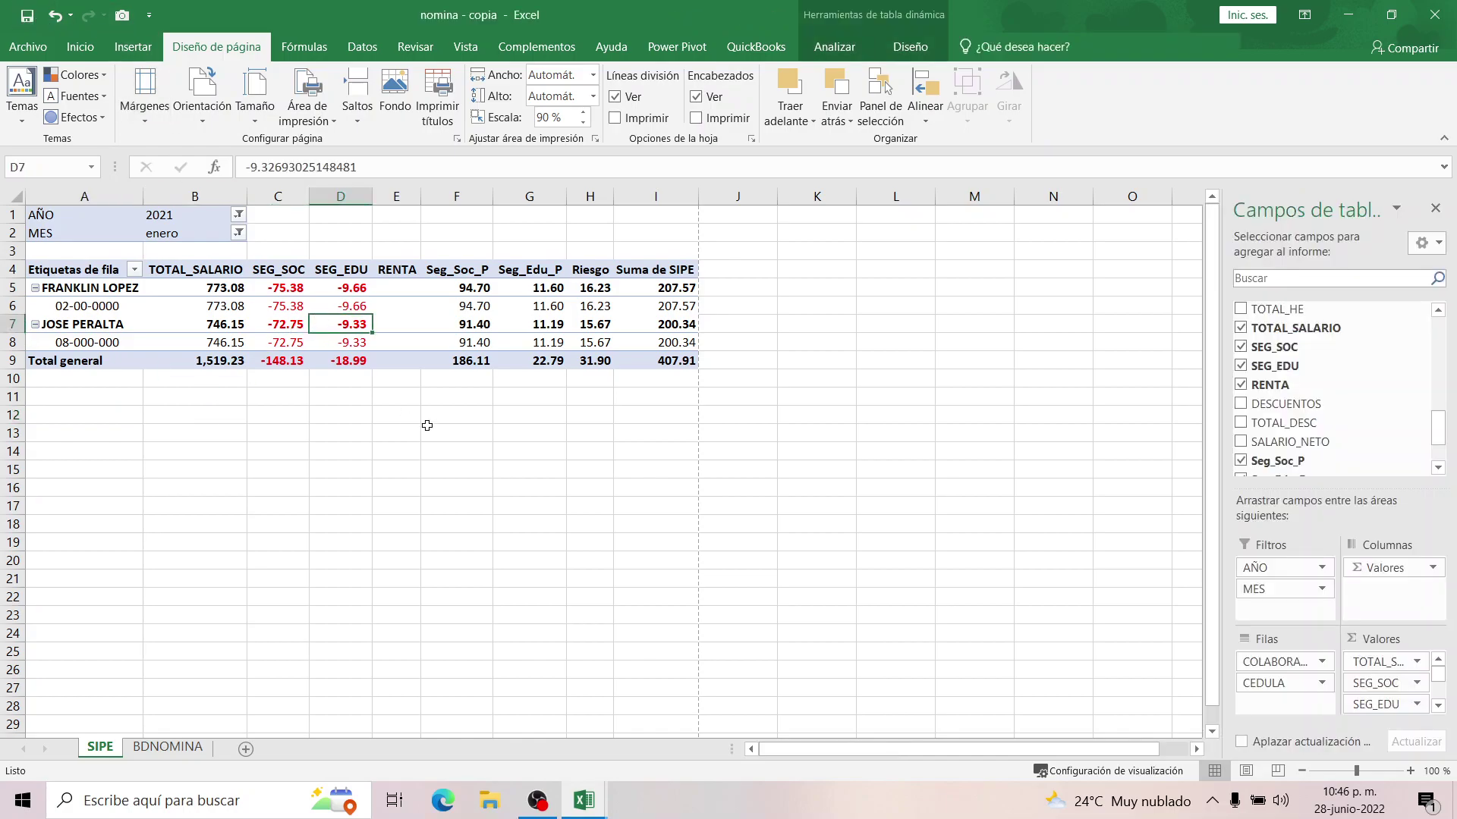
Compare the copy with the original nomina workbook window.
{"action": "key", "text": "alt+Tab"}
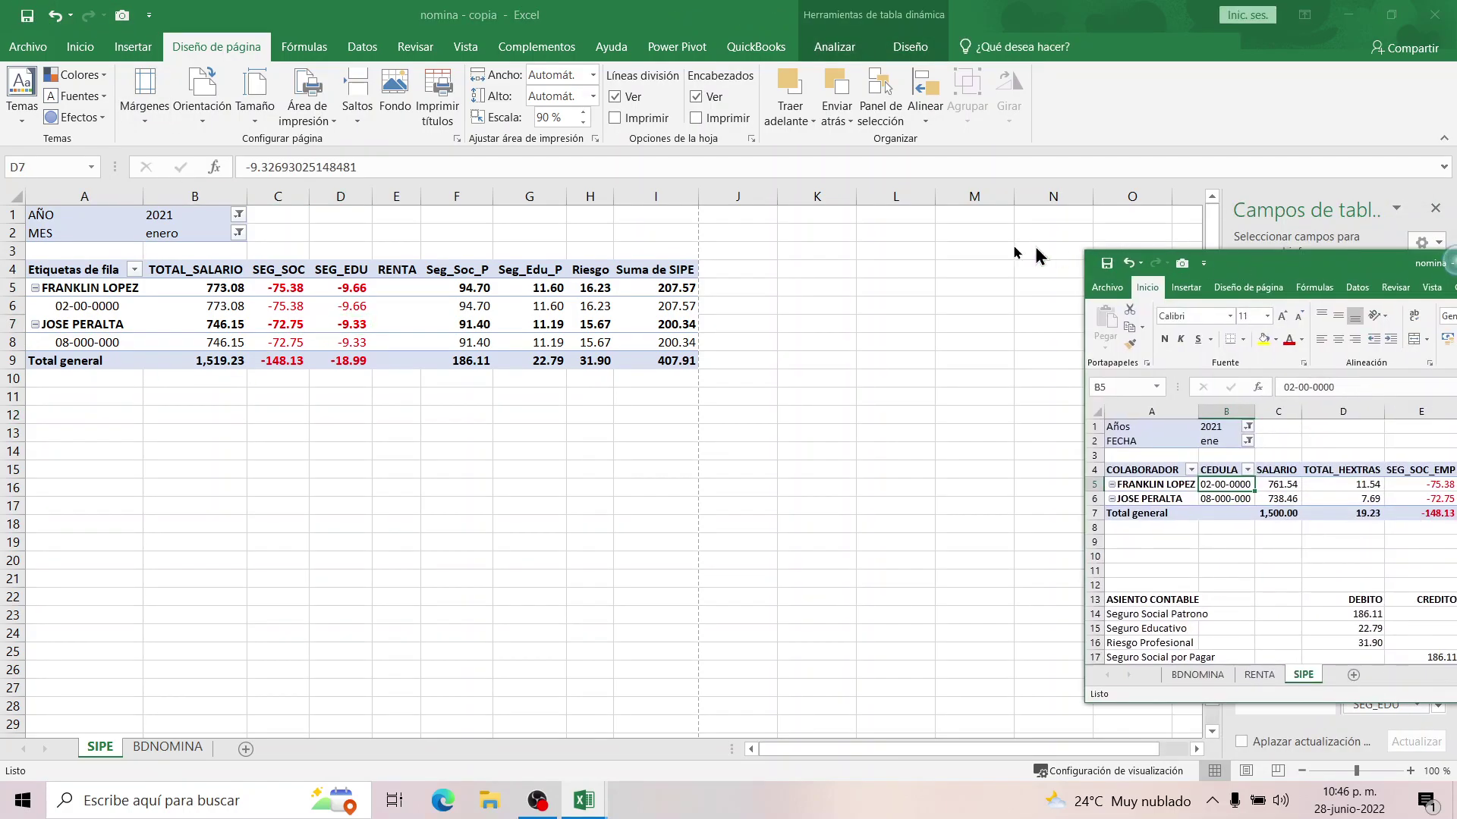
{"action": "left_click_drag", "start_coordinate": [723, 199], "coordinate": [790, 137]}
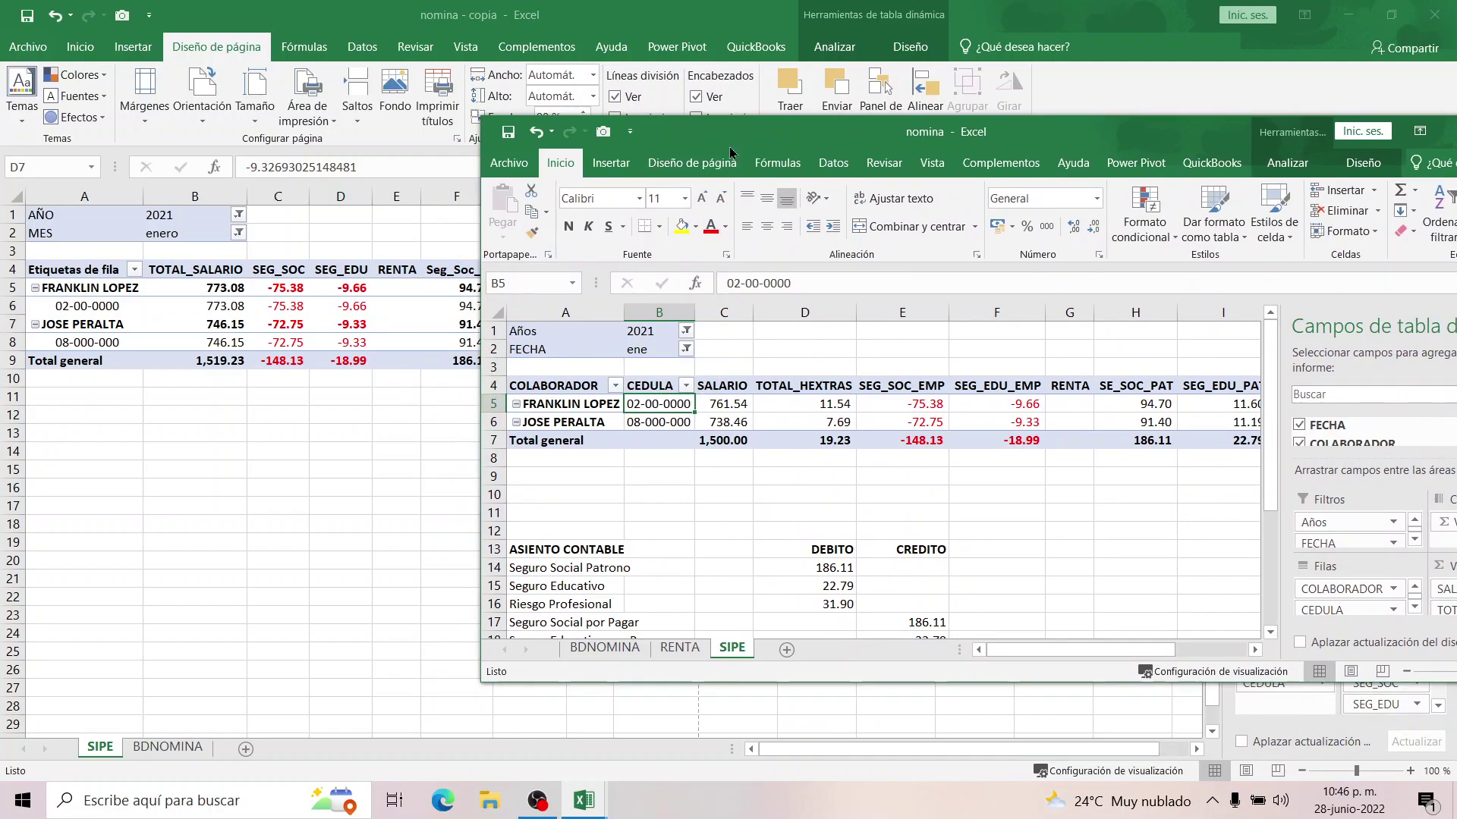
{"action": "key", "text": "alt+Tab"}
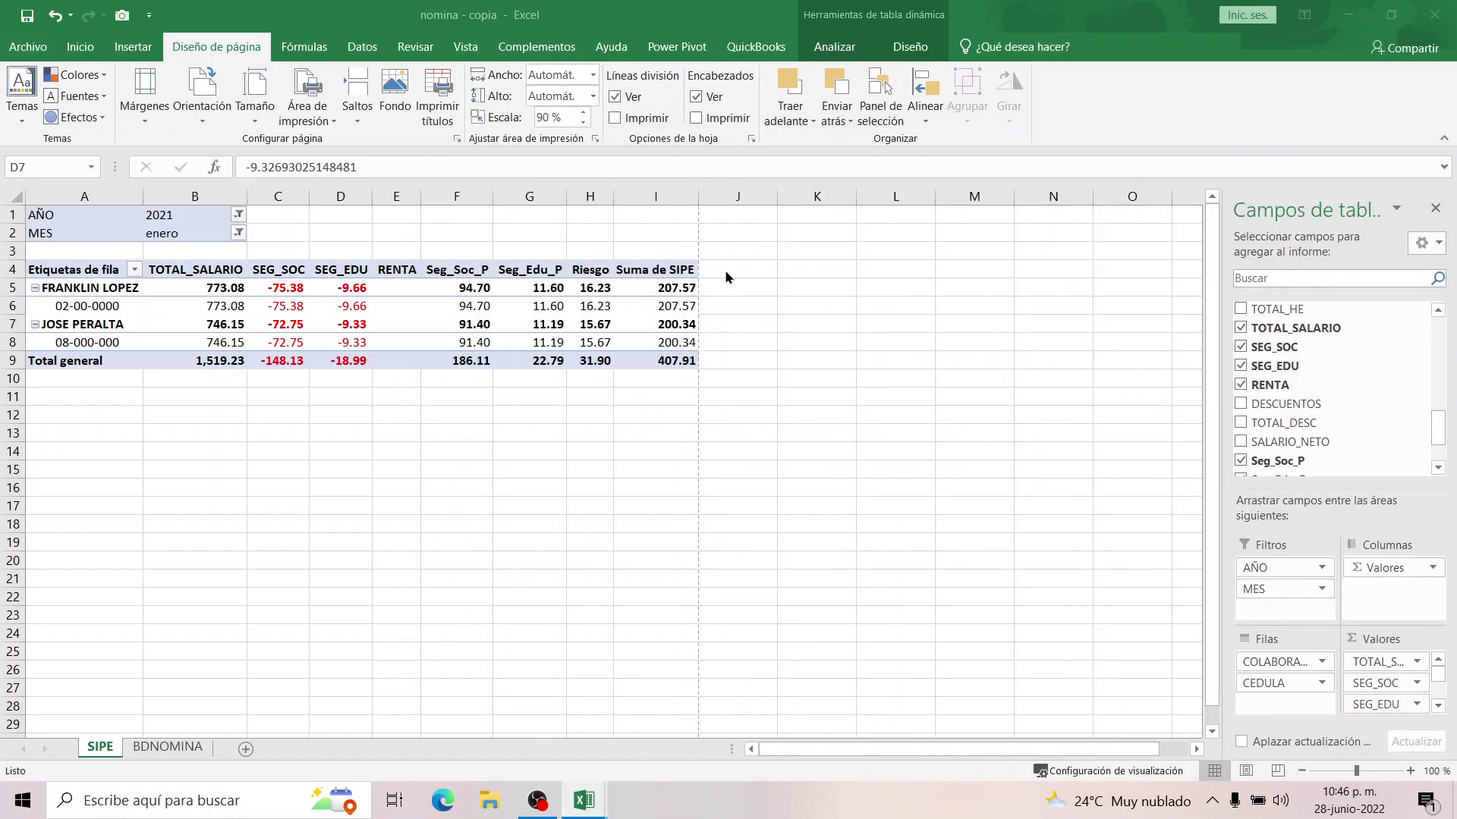
Check the salary totals and show each employee's subtotals at the bottom of the group.
{"action": "left_click", "coordinate": [910, 47]}
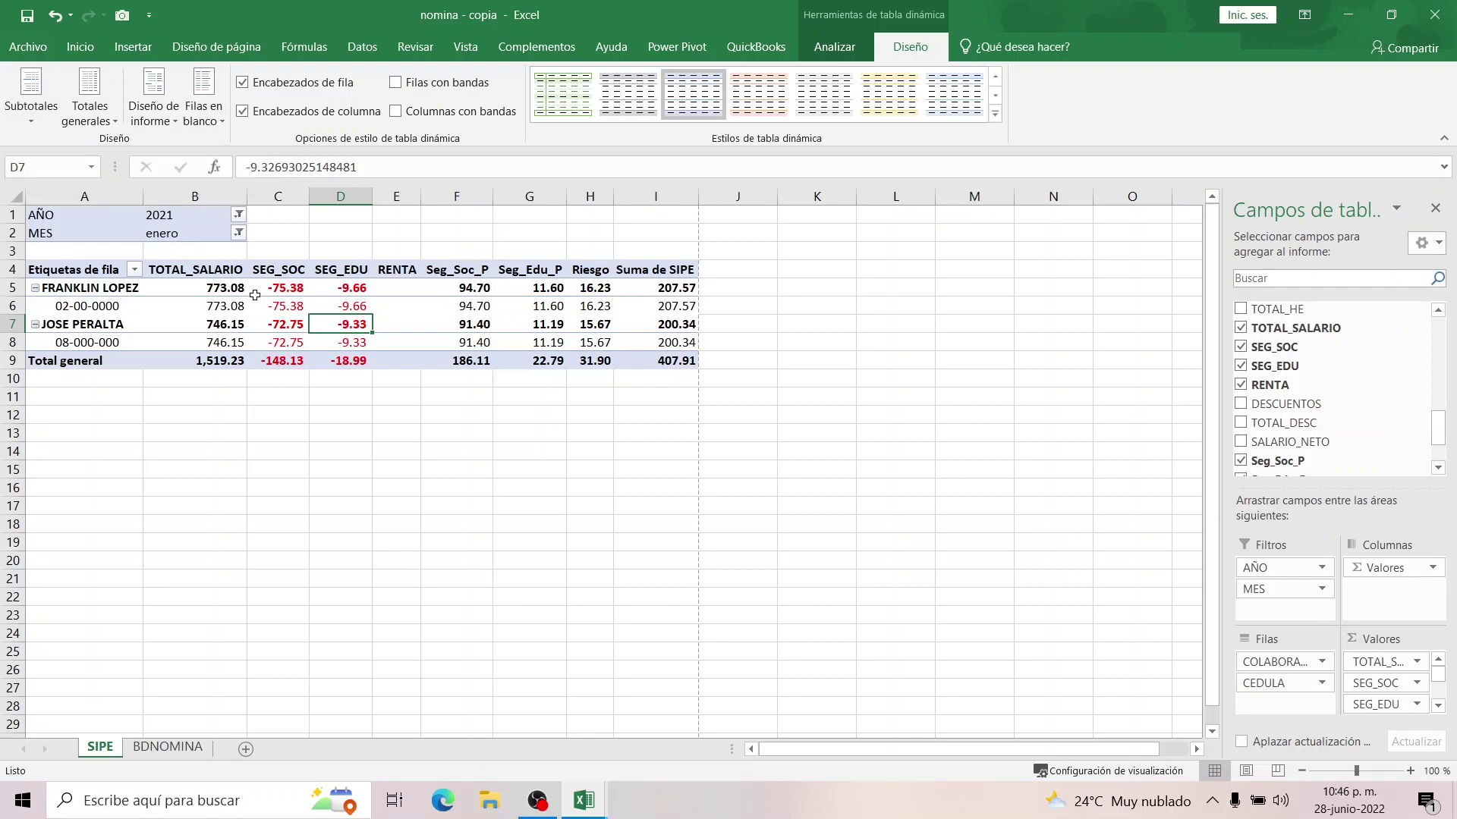
{"action": "left_click", "coordinate": [232, 290]}
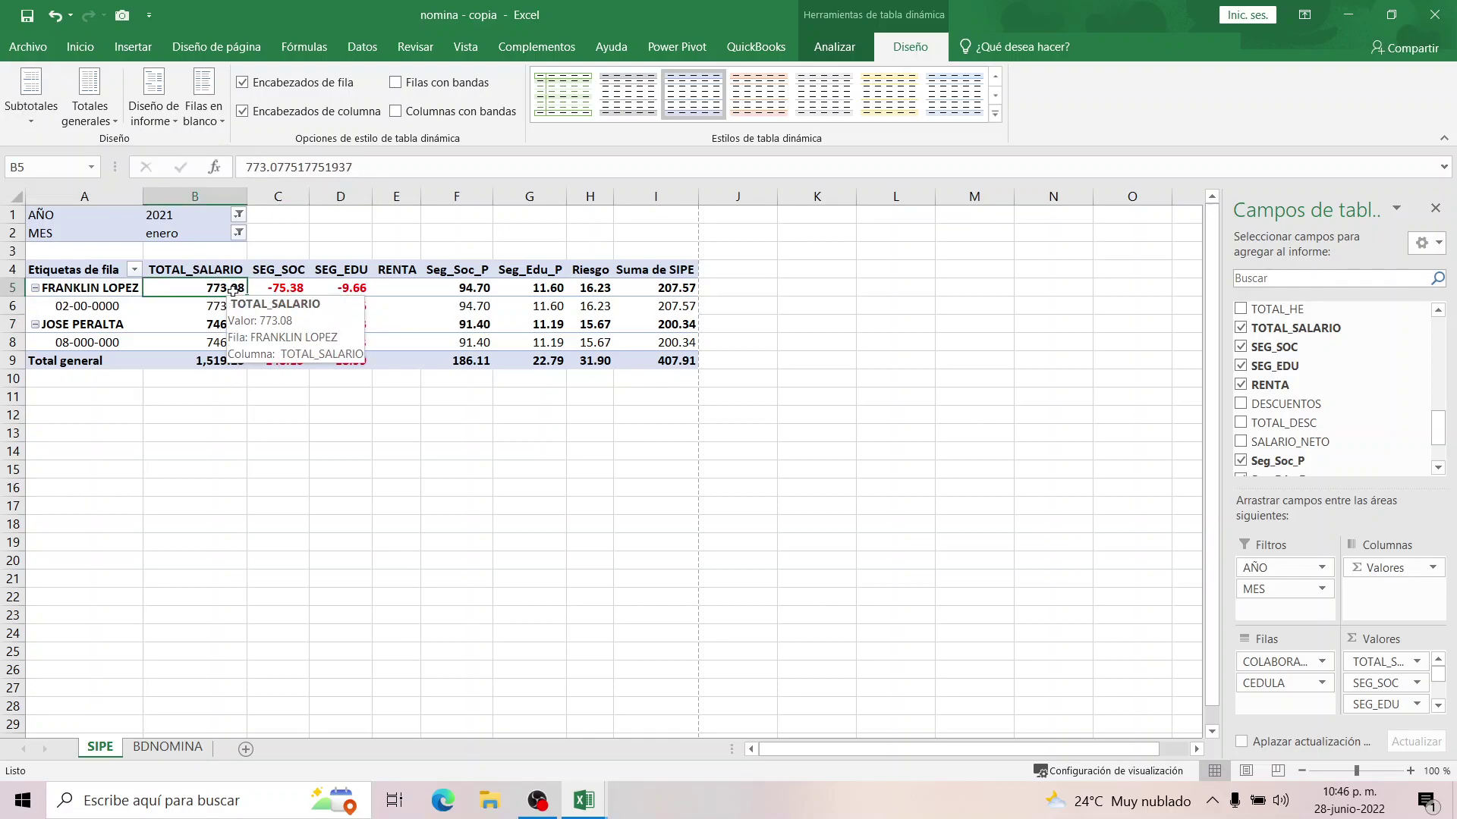
{"action": "left_click", "coordinate": [213, 354]}
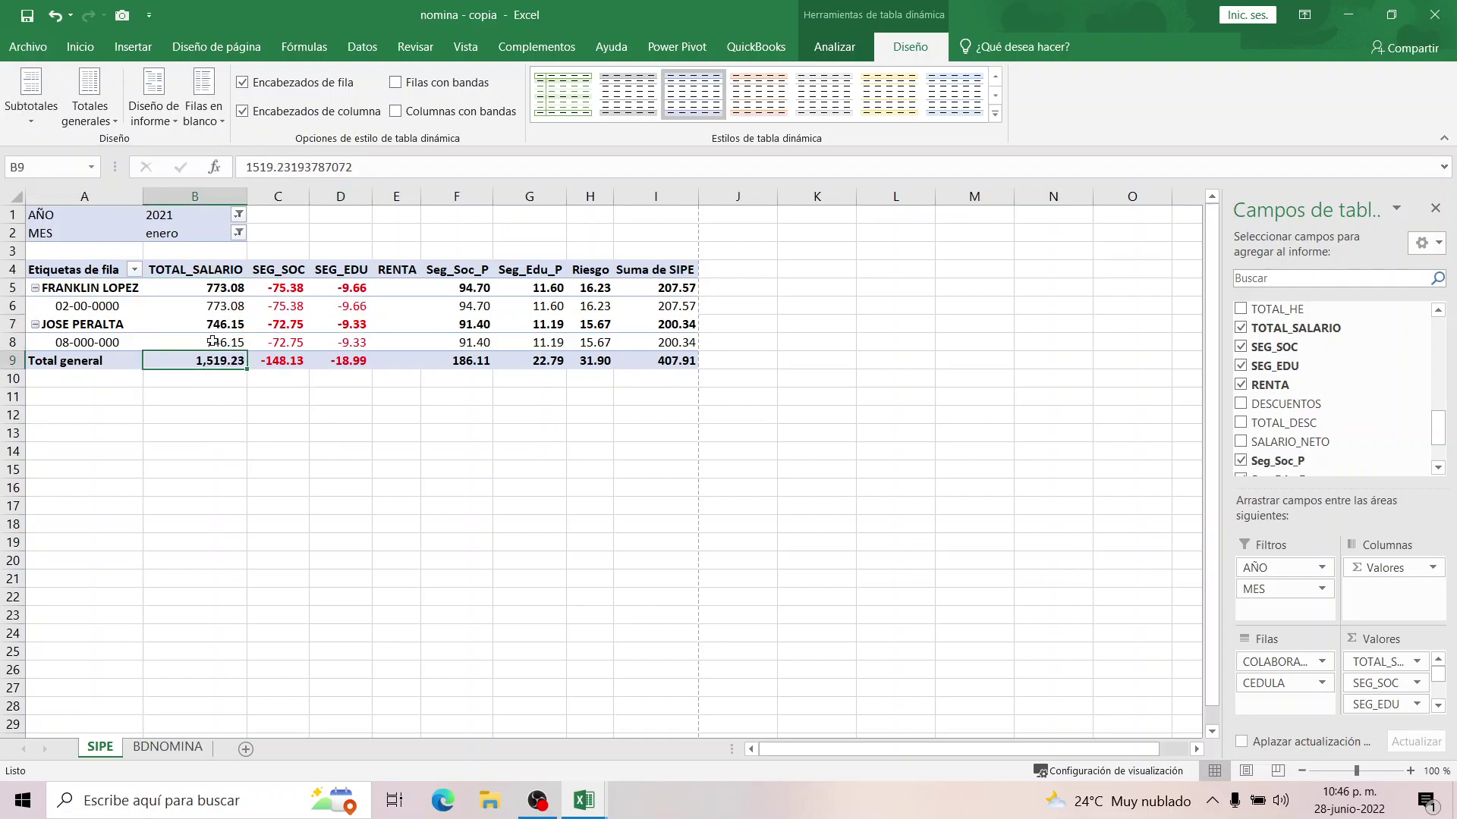
{"action": "left_click", "coordinate": [31, 97]}
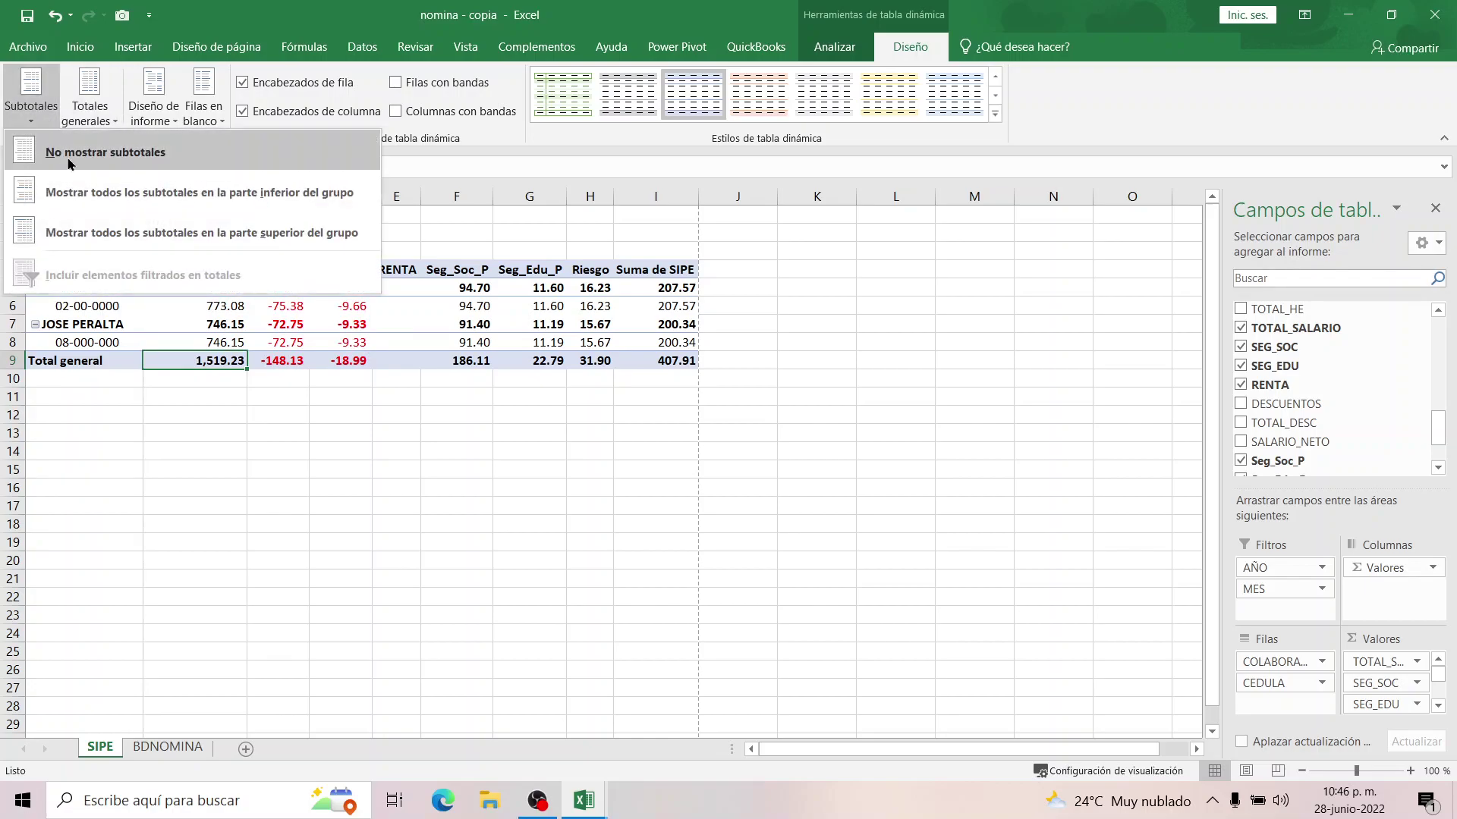
{"action": "left_click", "coordinate": [99, 193]}
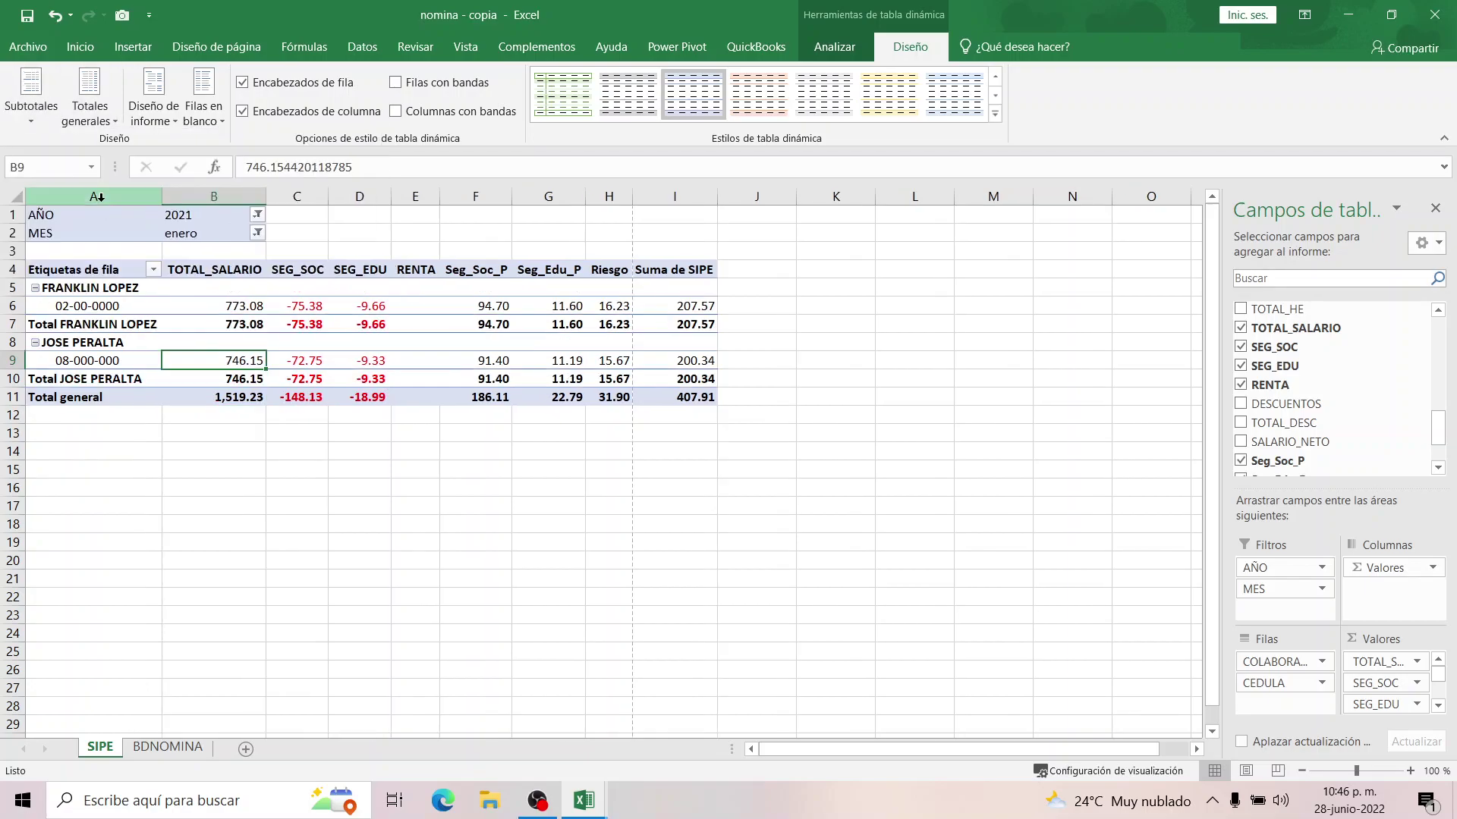
Try tabular layout with repeated item labels, then undo those layout changes.
{"action": "left_click", "coordinate": [85, 342]}
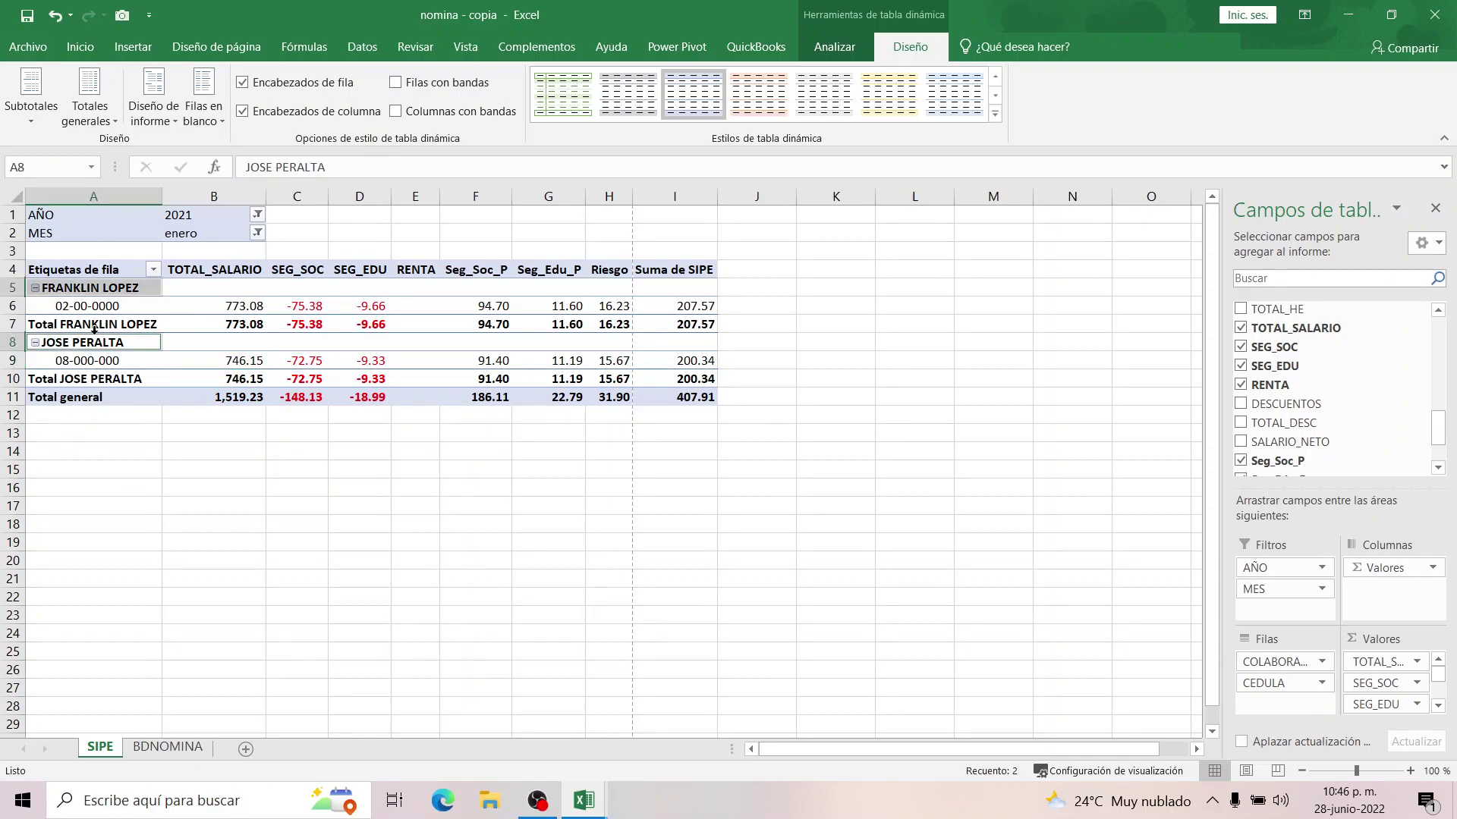
{"action": "left_click", "coordinate": [158, 119]}
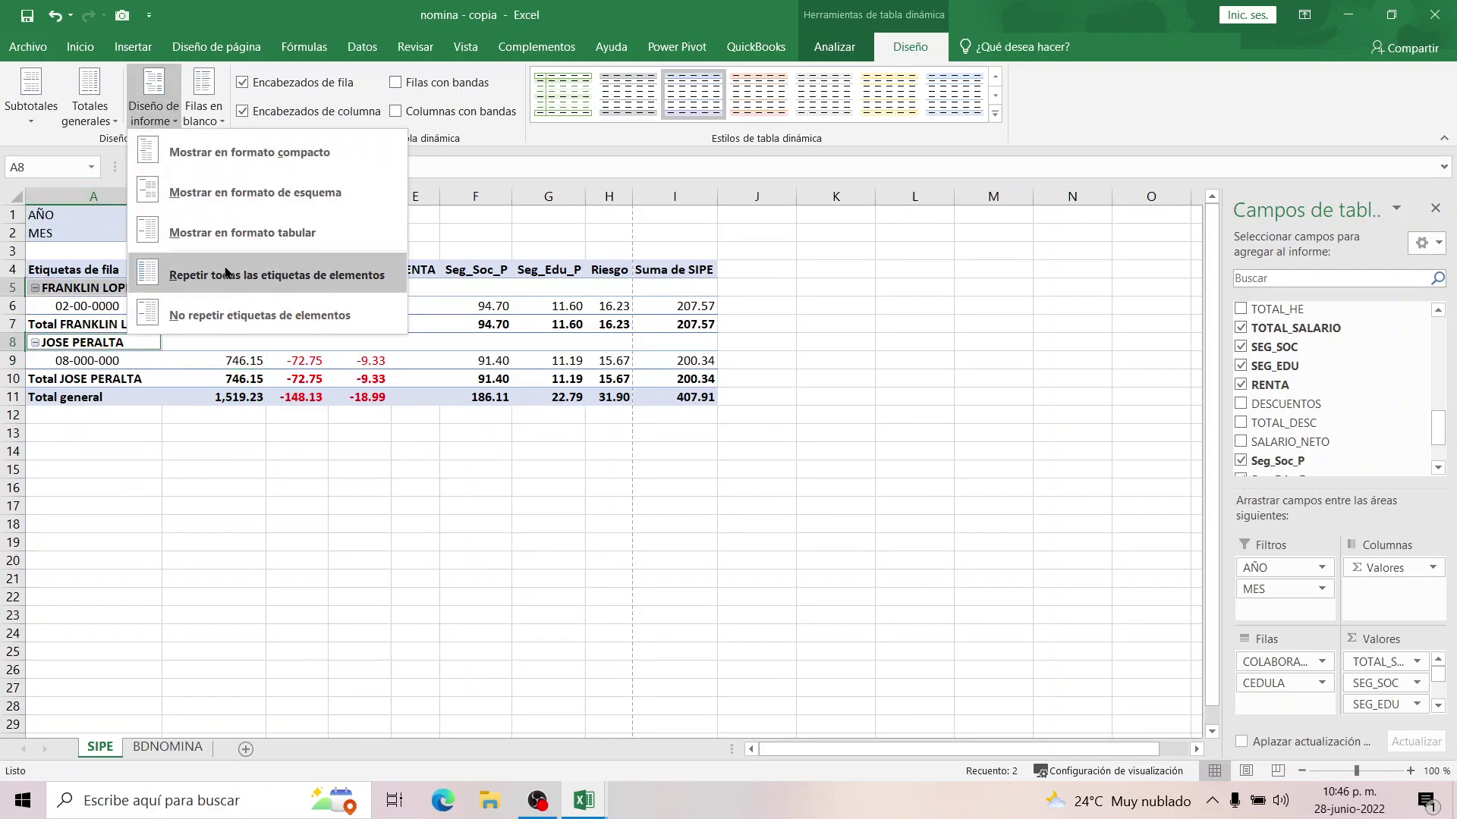
{"action": "left_click", "coordinate": [226, 236]}
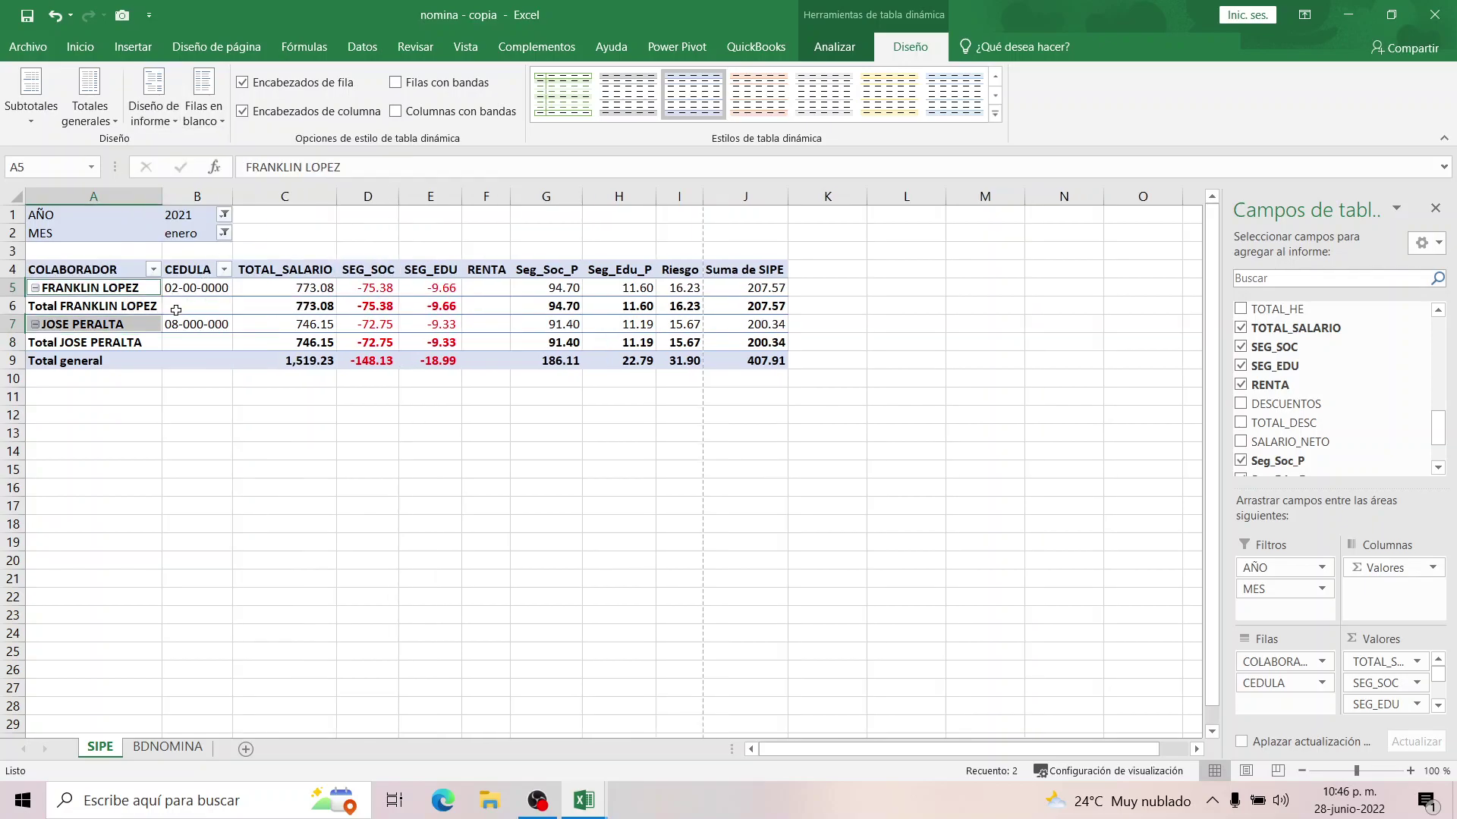
{"action": "left_click", "coordinate": [155, 114]}
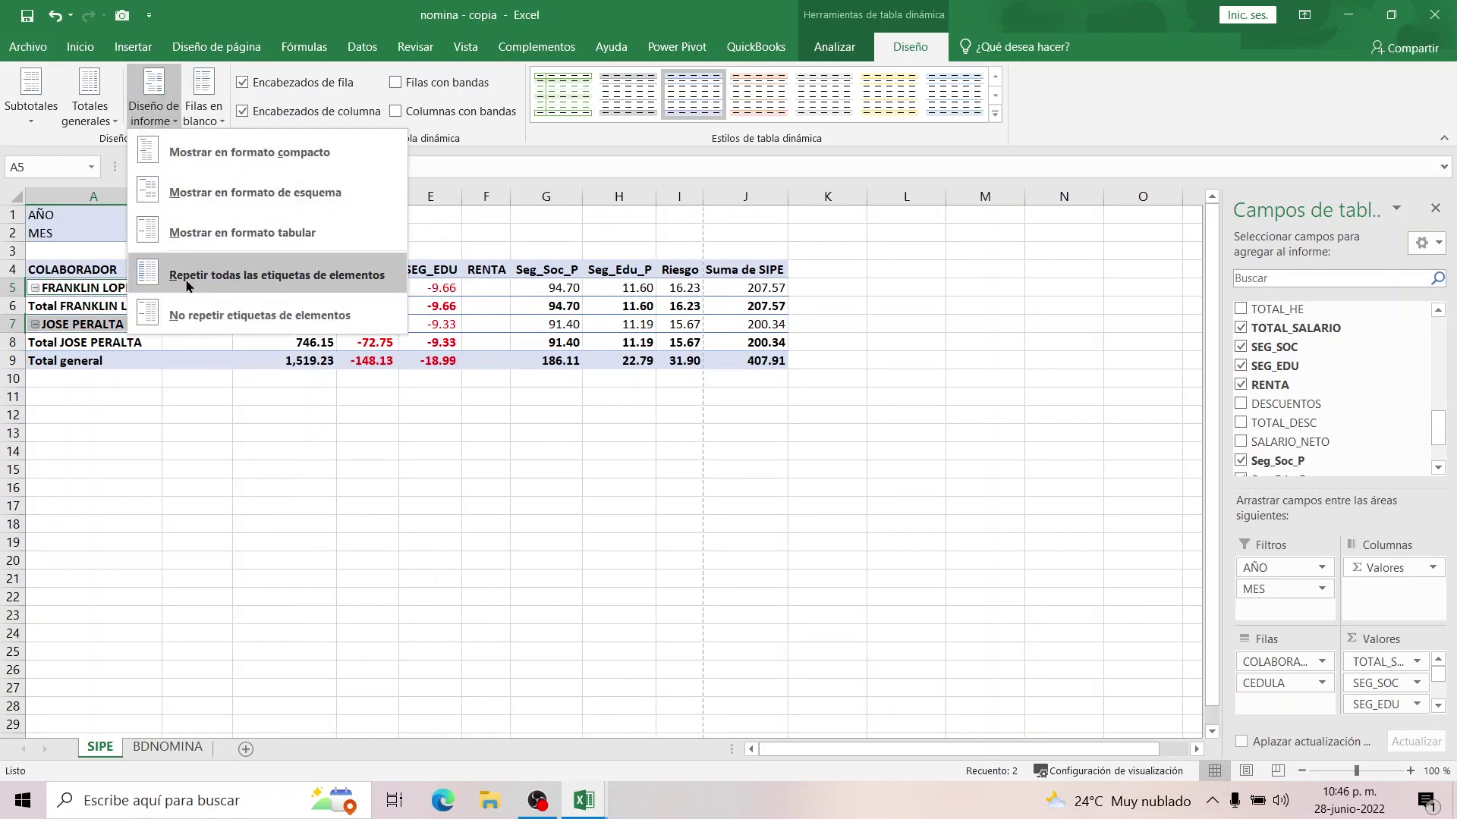
{"action": "left_click", "coordinate": [188, 282]}
{"action": "left_click", "coordinate": [155, 106]}
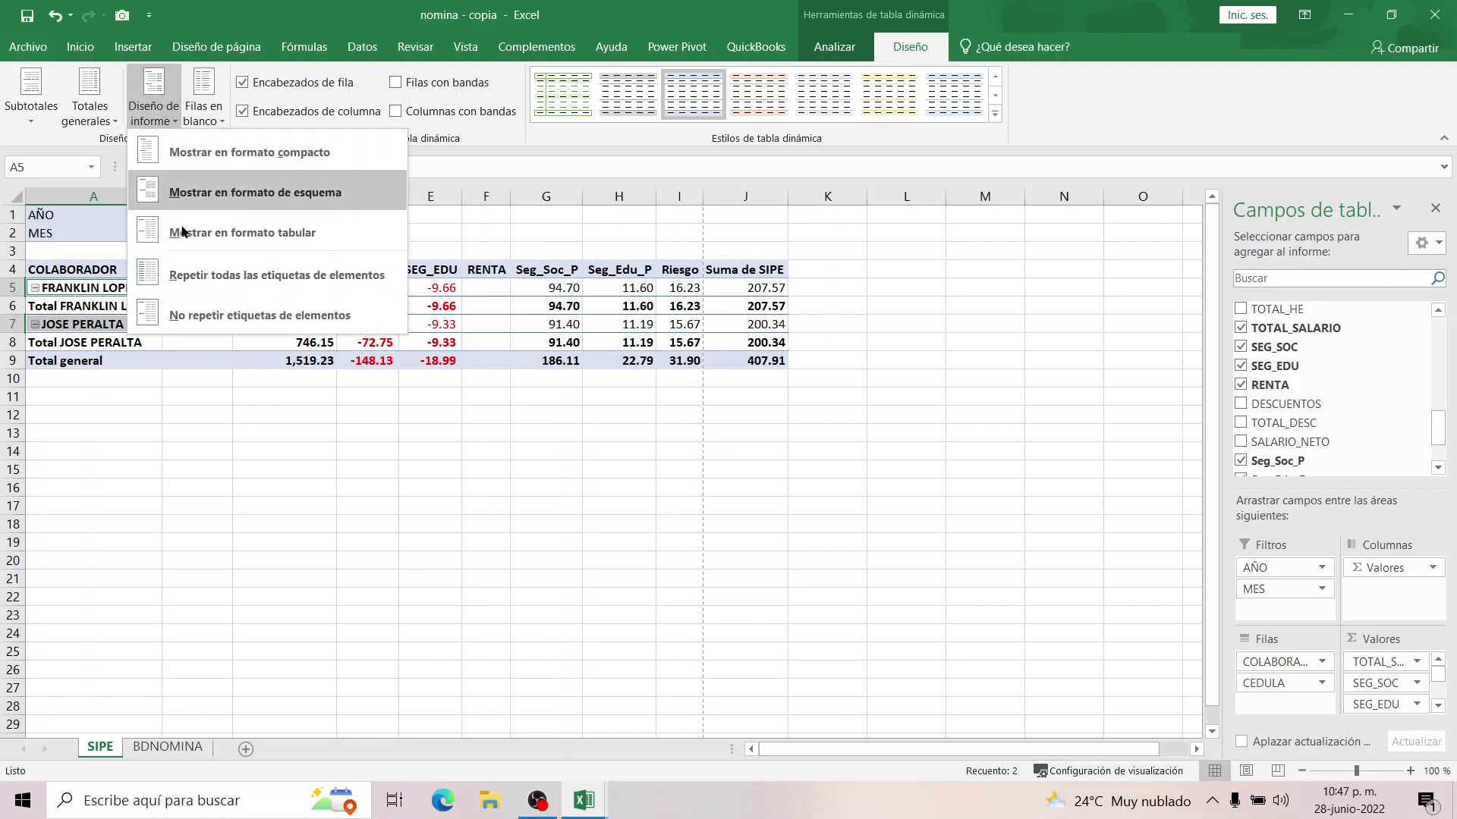
{"action": "left_click", "coordinate": [195, 305]}
{"action": "left_click", "coordinate": [155, 106]}
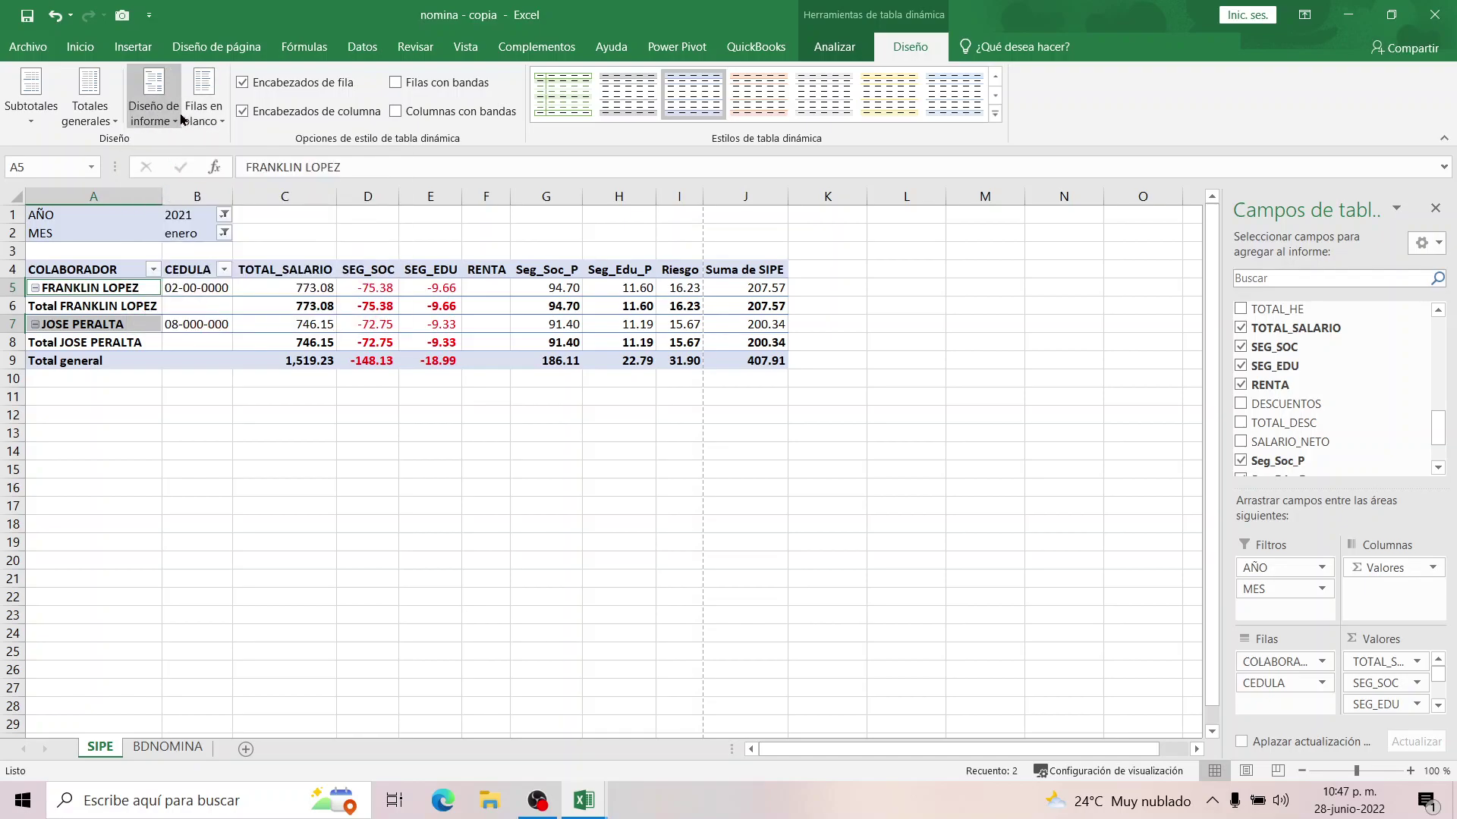
{"action": "key", "text": "Escape"}
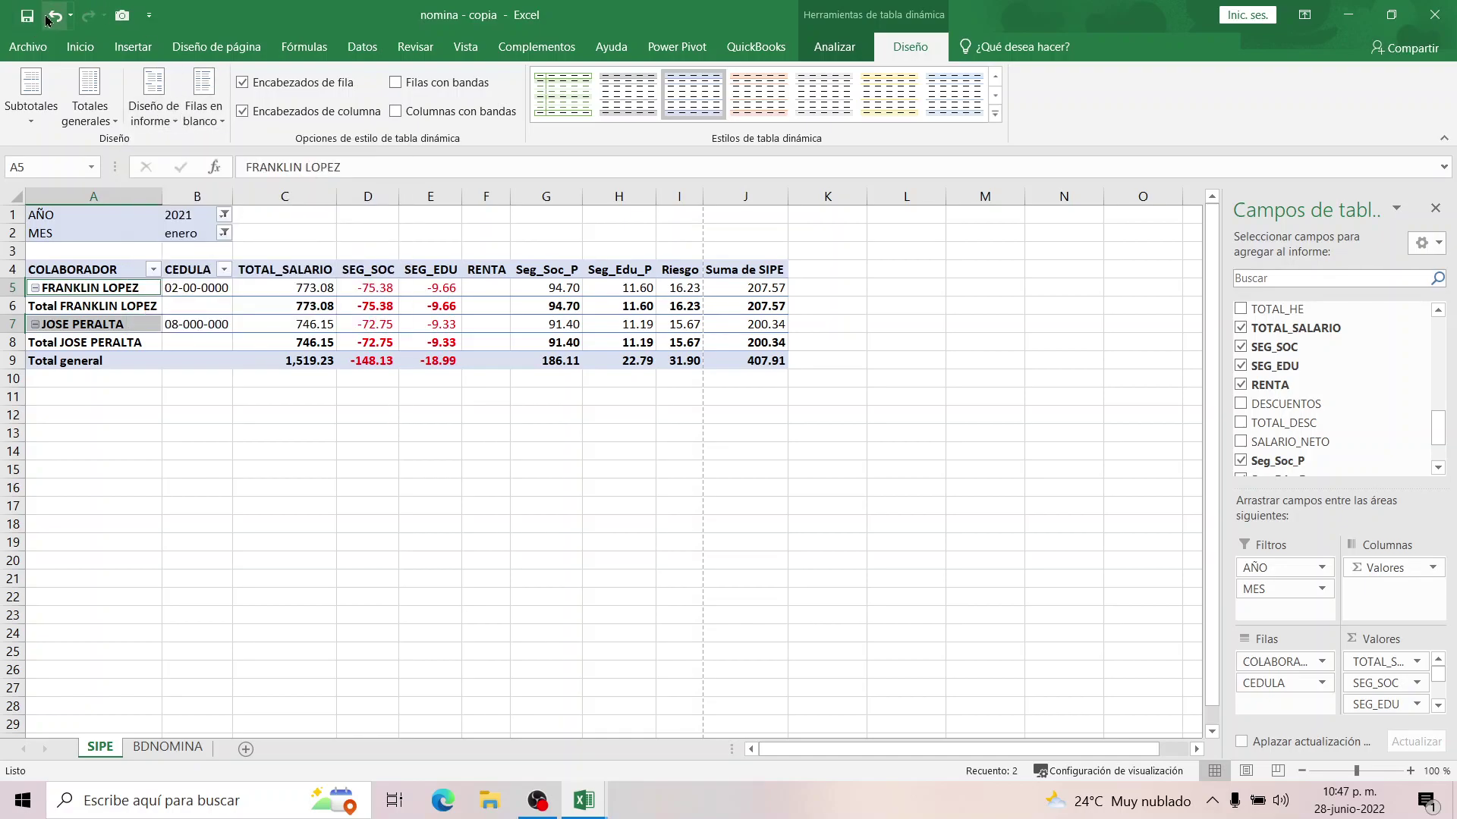
{"action": "left_click", "coordinate": [55, 17]}
{"action": "left_click", "coordinate": [55, 16]}
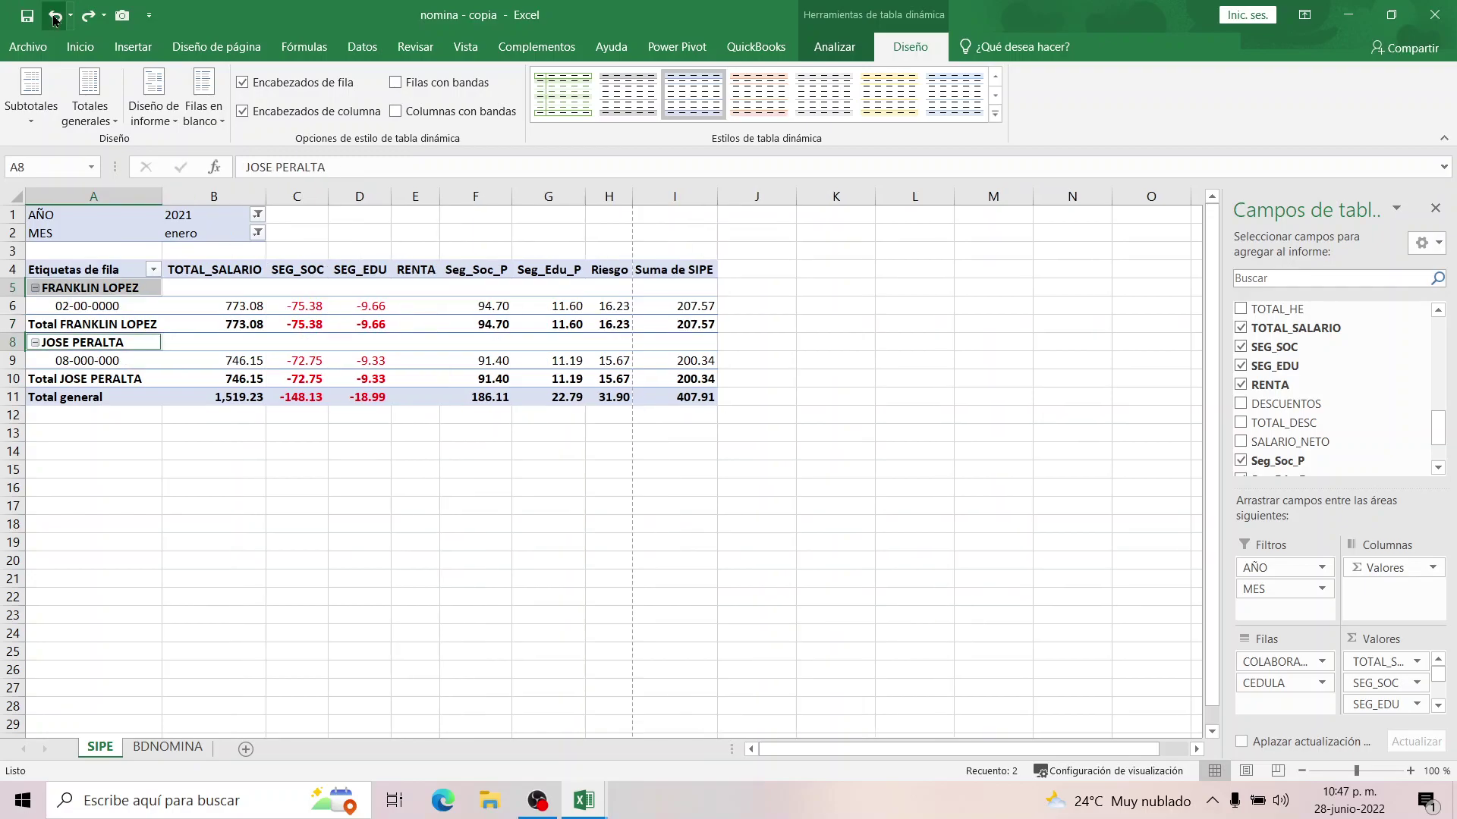
Compare outline and compact layouts, turning repeated item labels on and off.
{"action": "left_click", "coordinate": [163, 111]}
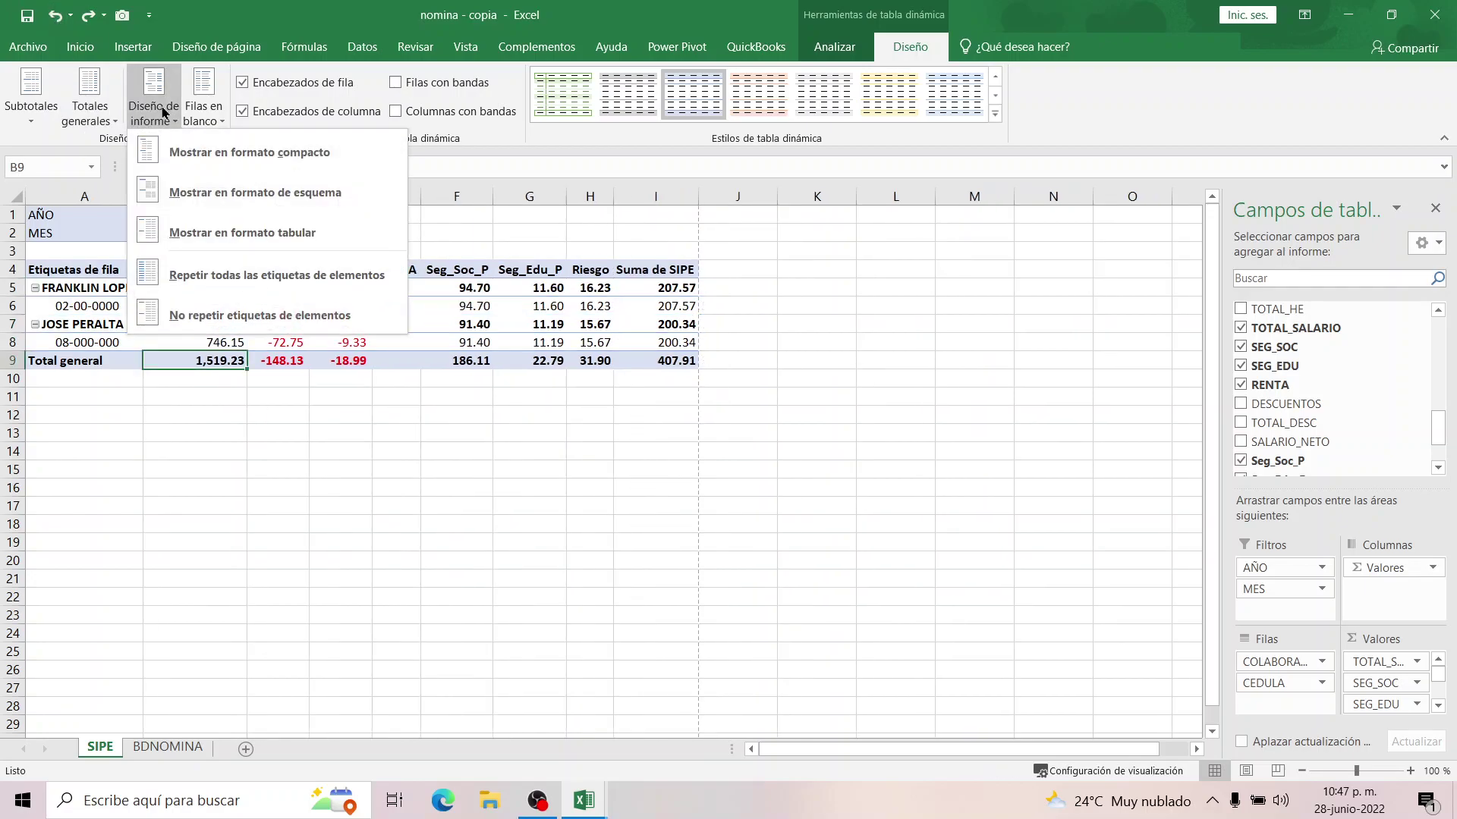
{"action": "left_click", "coordinate": [182, 192]}
{"action": "left_click", "coordinate": [163, 110]}
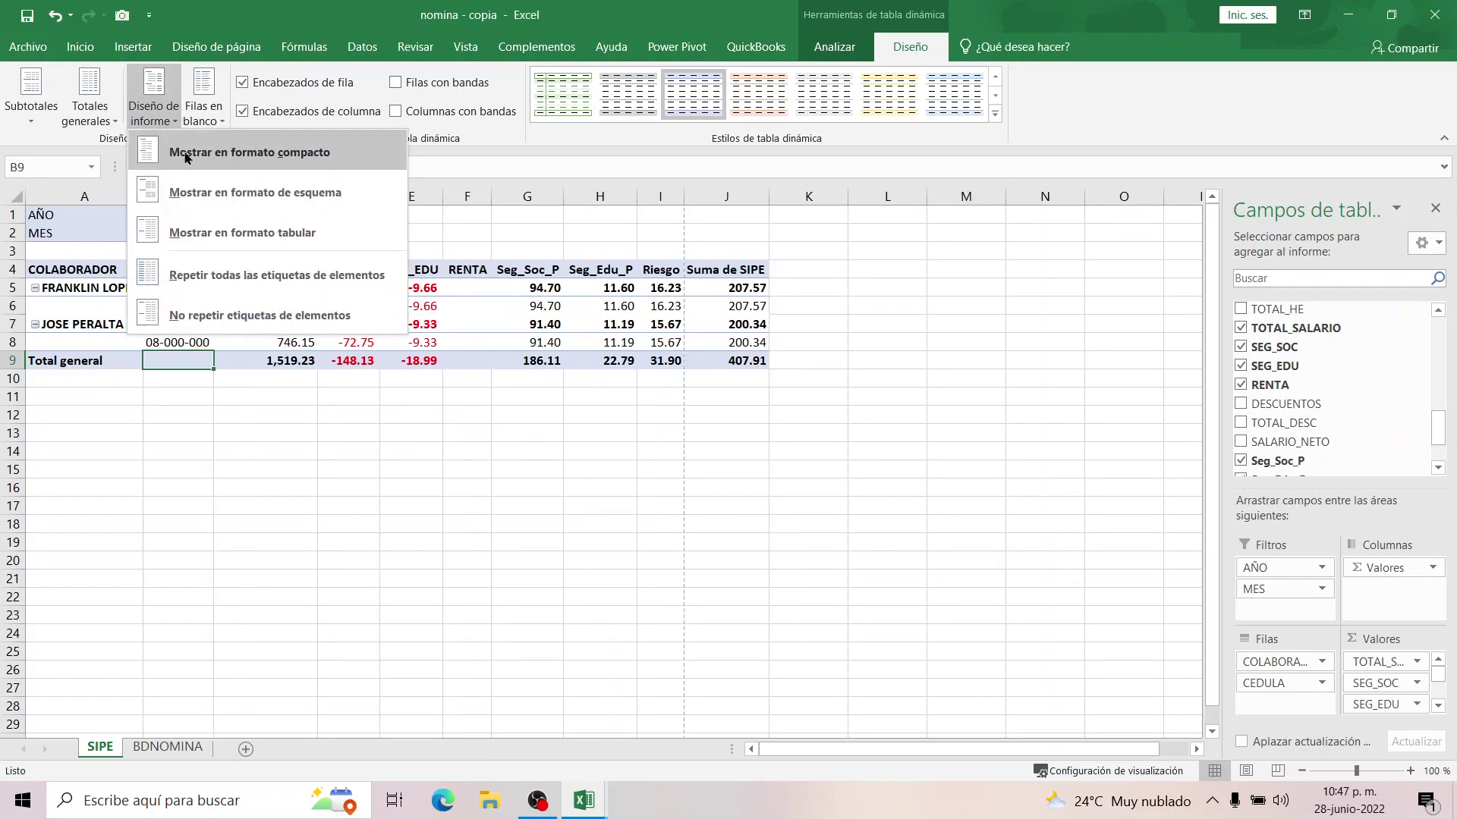
{"action": "left_click", "coordinate": [186, 154]}
{"action": "left_click", "coordinate": [162, 111]}
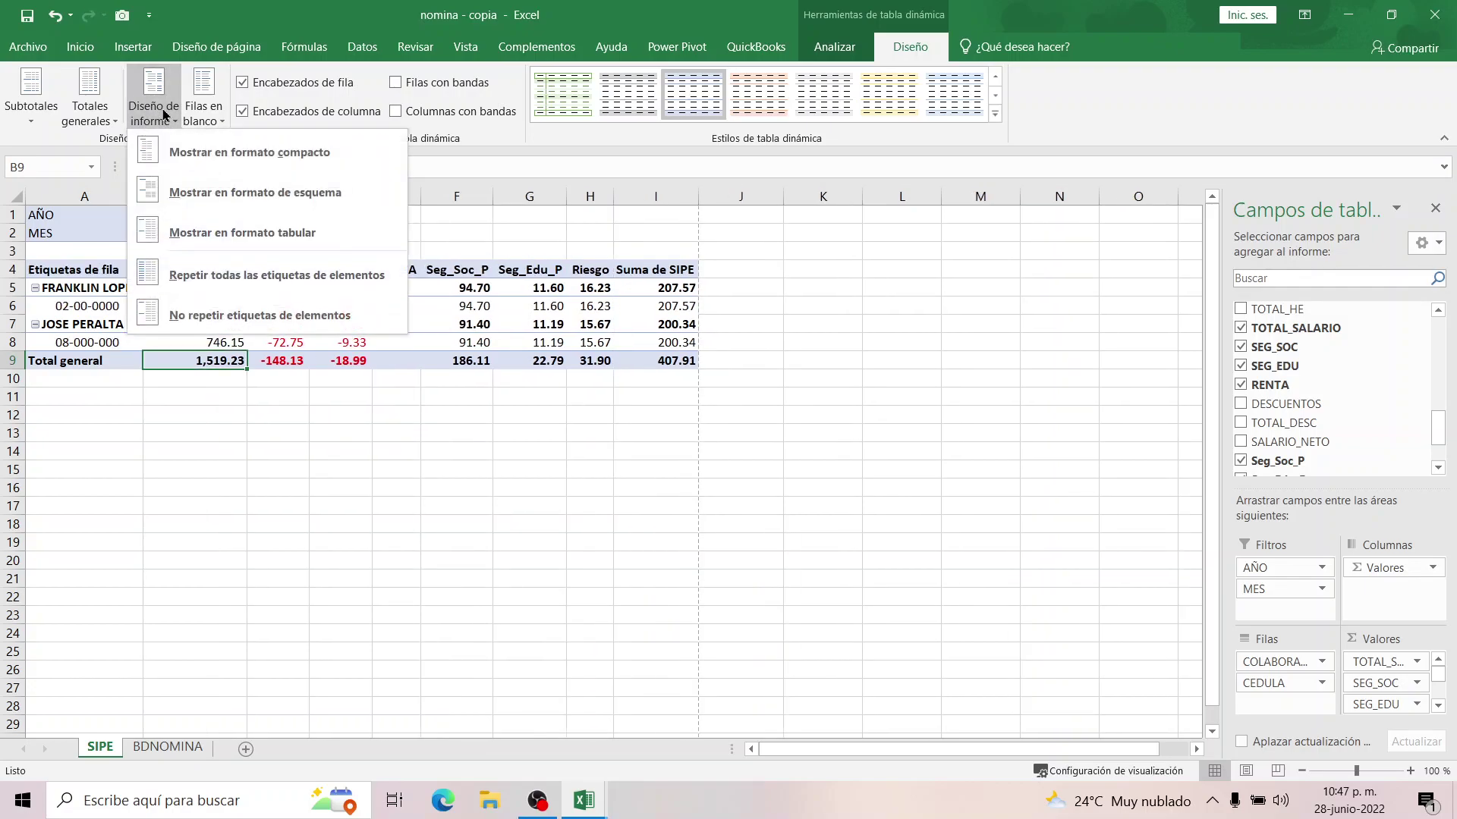
{"action": "left_click", "coordinate": [193, 263]}
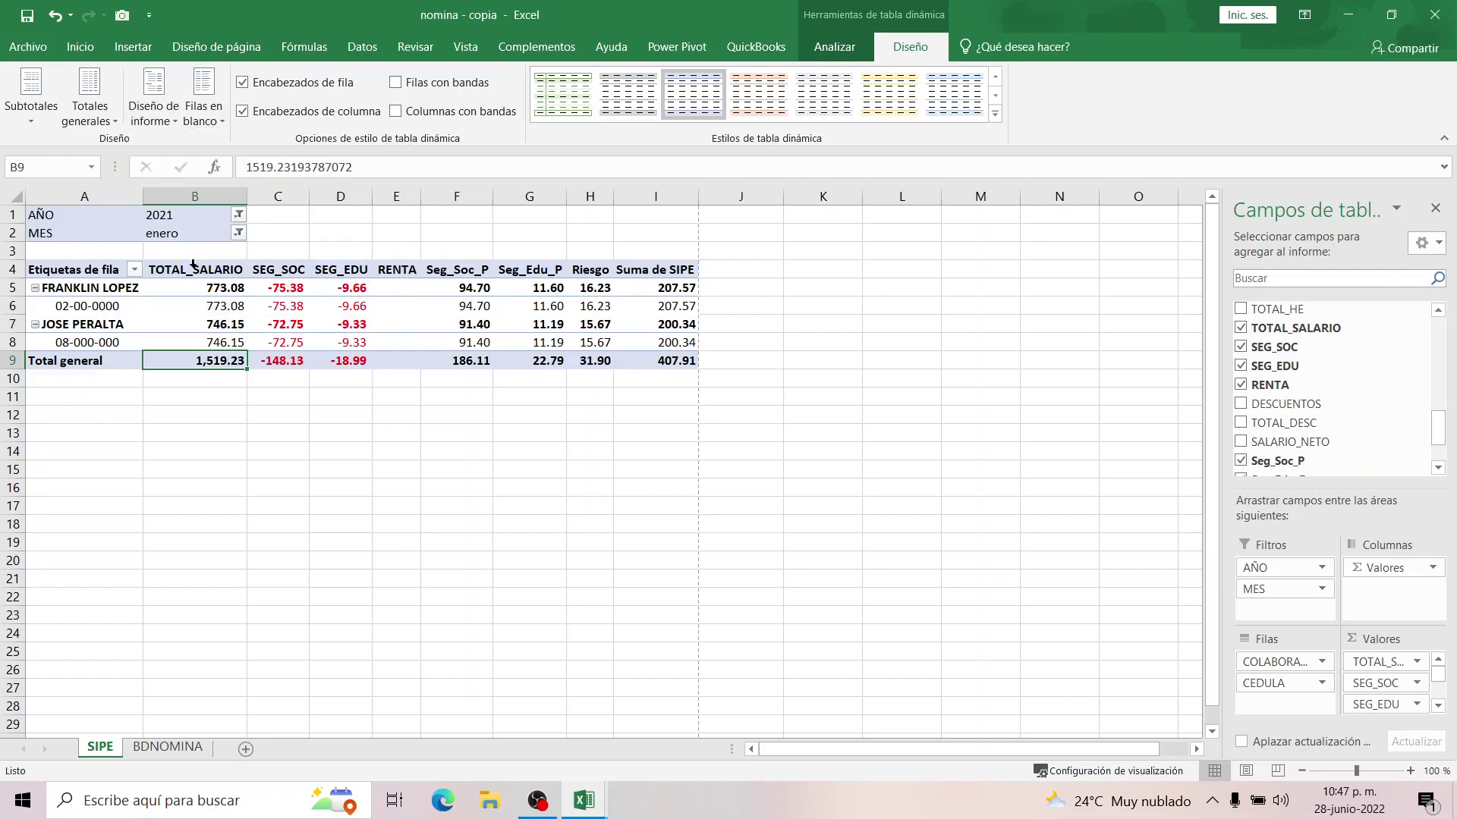
{"action": "left_click", "coordinate": [156, 114]}
{"action": "left_click", "coordinate": [191, 309]}
Settle on outline form with all item labels repeated.
{"action": "left_click", "coordinate": [158, 115]}
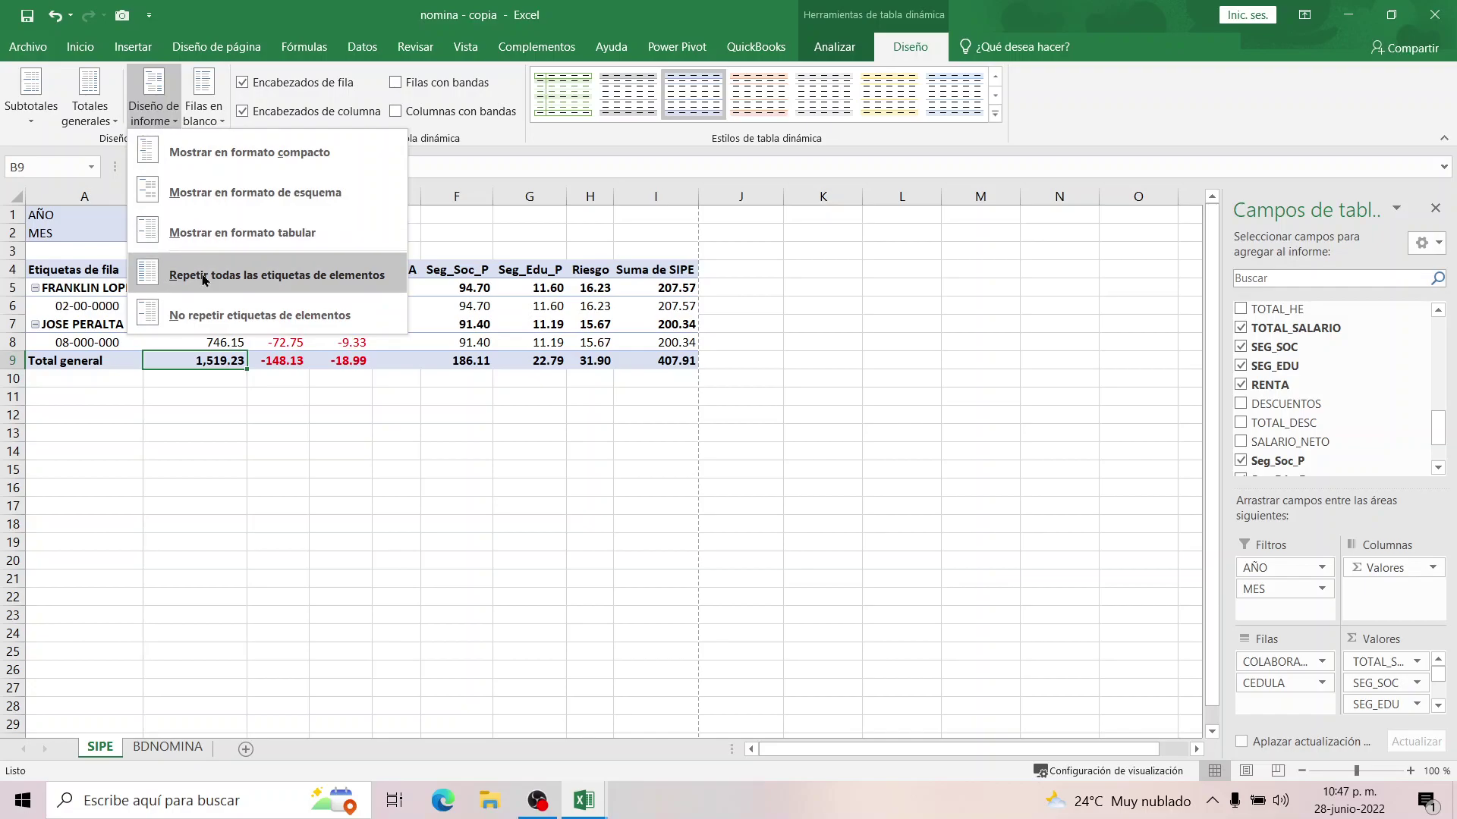
{"action": "left_click", "coordinate": [203, 276]}
{"action": "left_click", "coordinate": [155, 110]}
{"action": "left_click", "coordinate": [185, 166]}
{"action": "left_click", "coordinate": [163, 106]}
{"action": "left_click", "coordinate": [176, 191]}
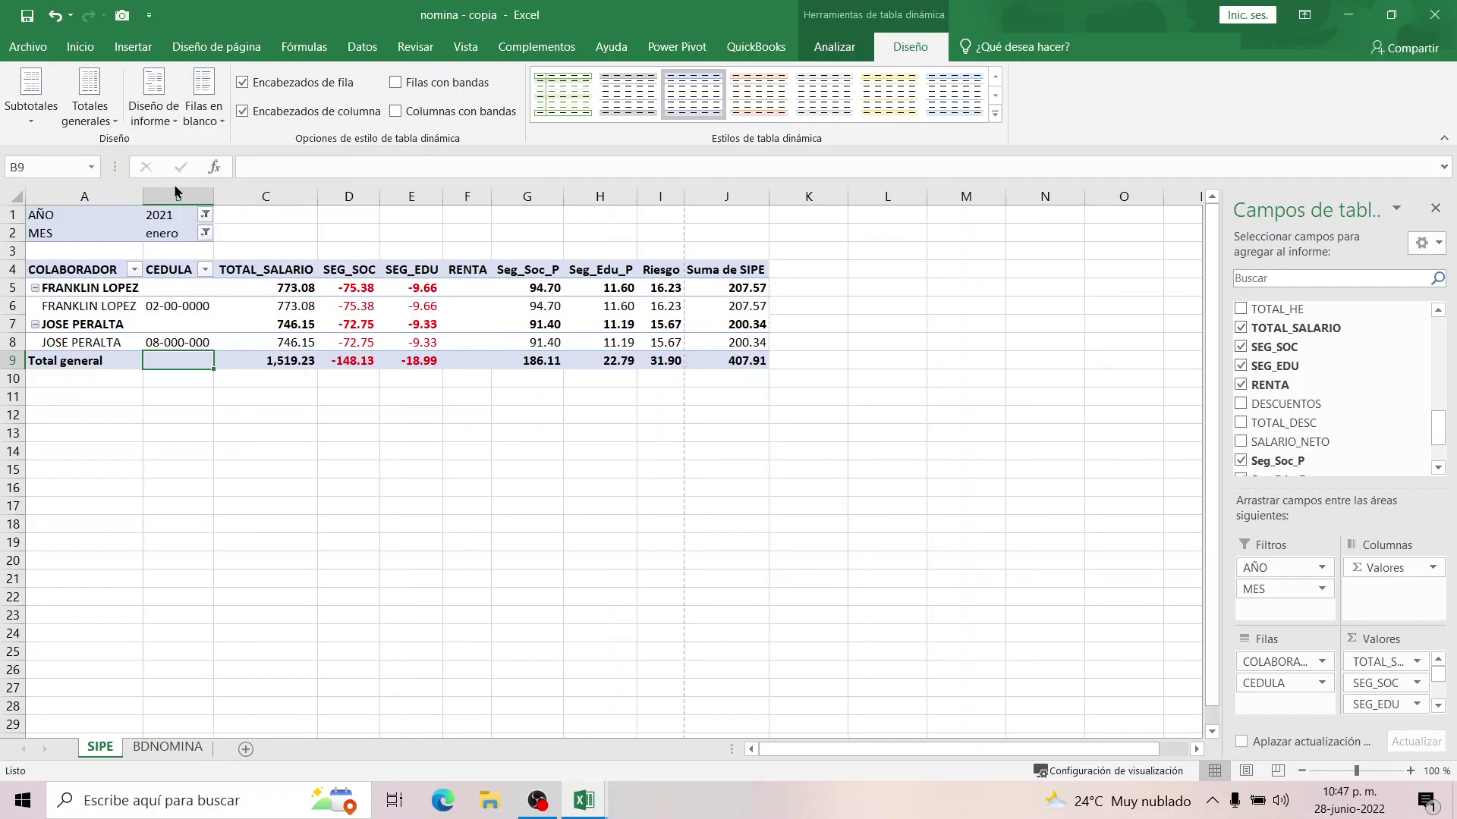
{"action": "left_click", "coordinate": [150, 114]}
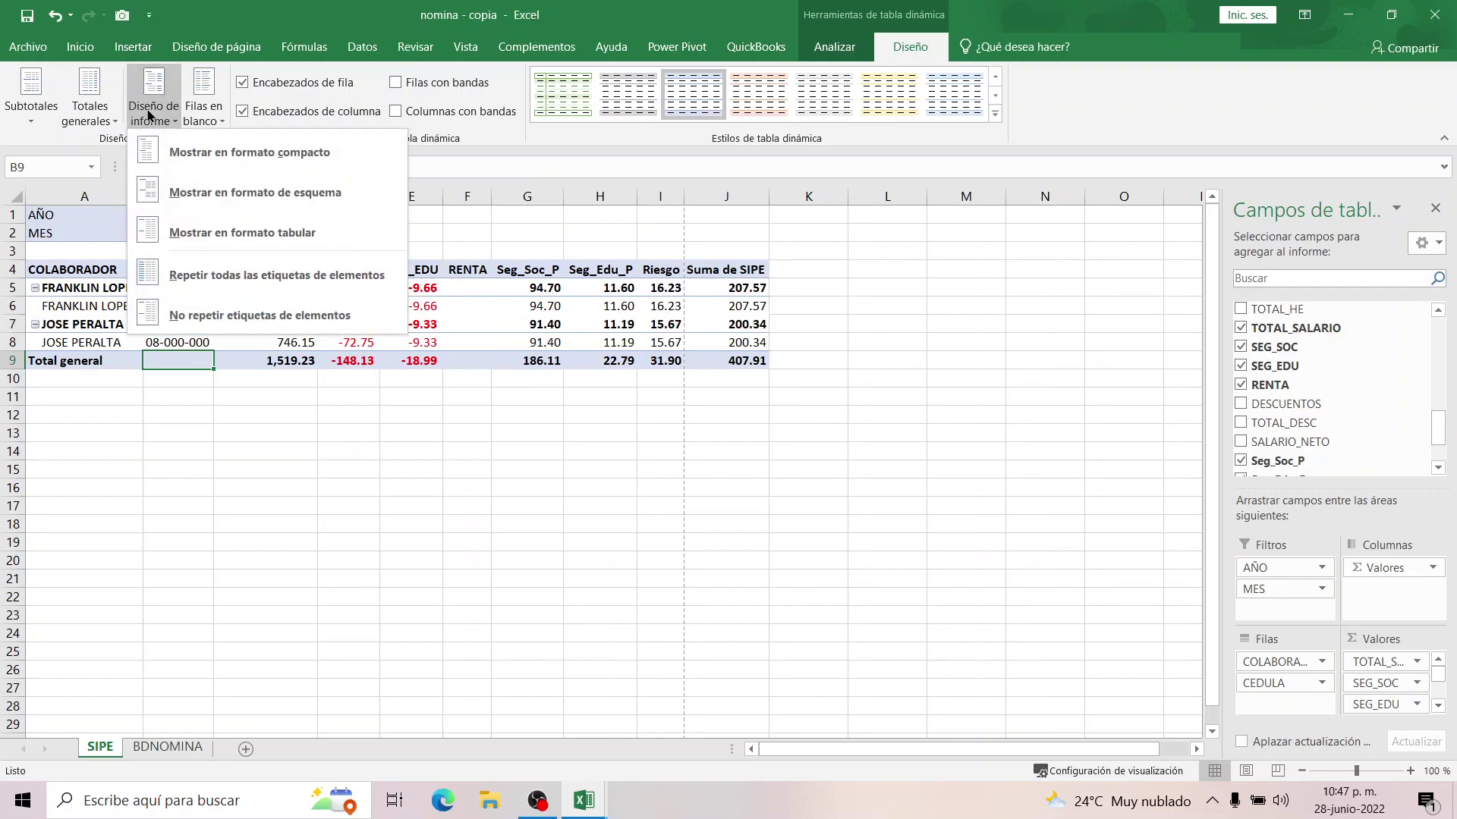
{"action": "left_click", "coordinate": [110, 118]}
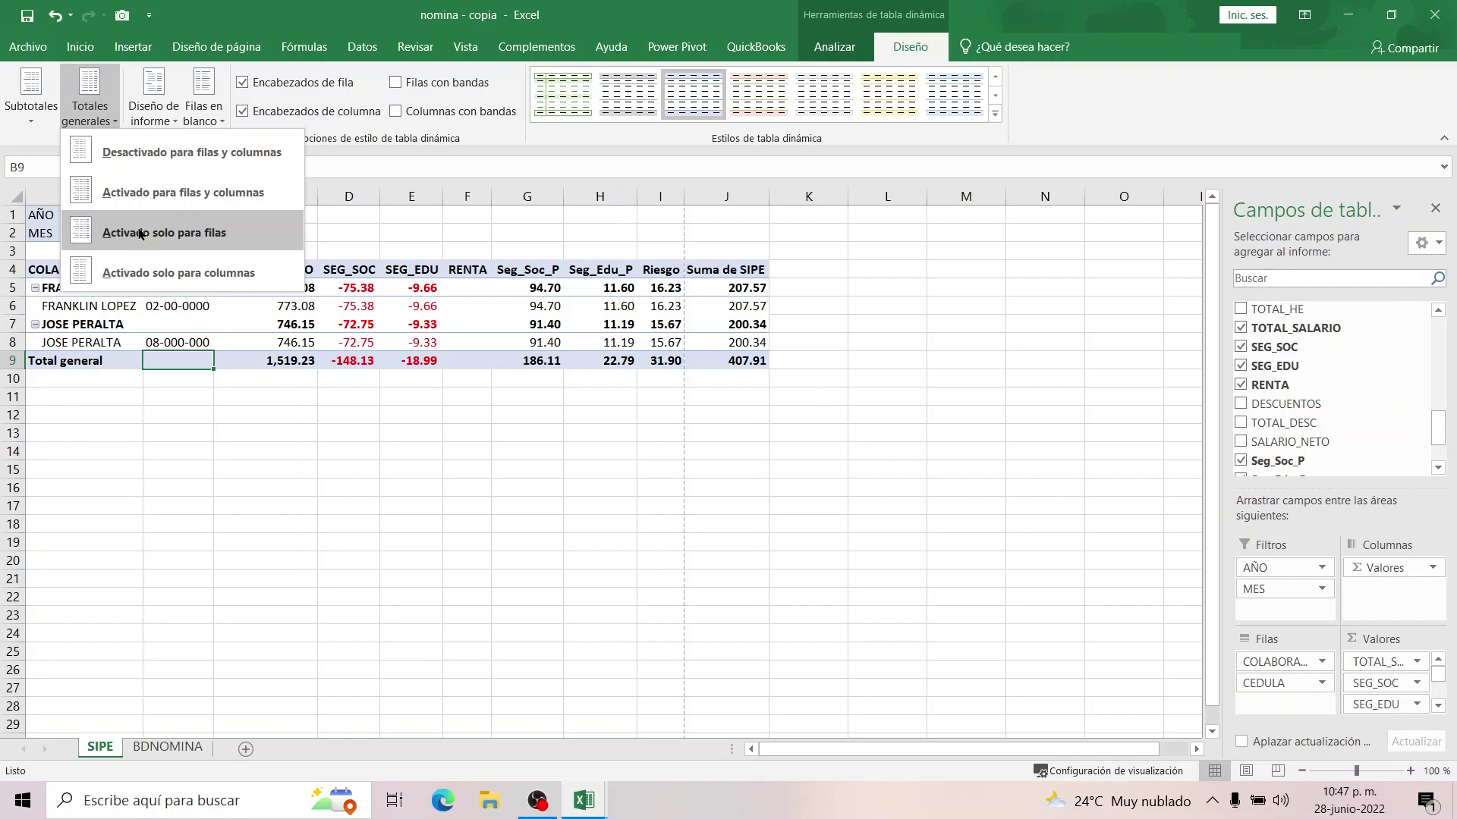
Hide all subtotals, stop repeating item labels, and switch the pivot to tabular form.
{"action": "left_click", "coordinate": [31, 106]}
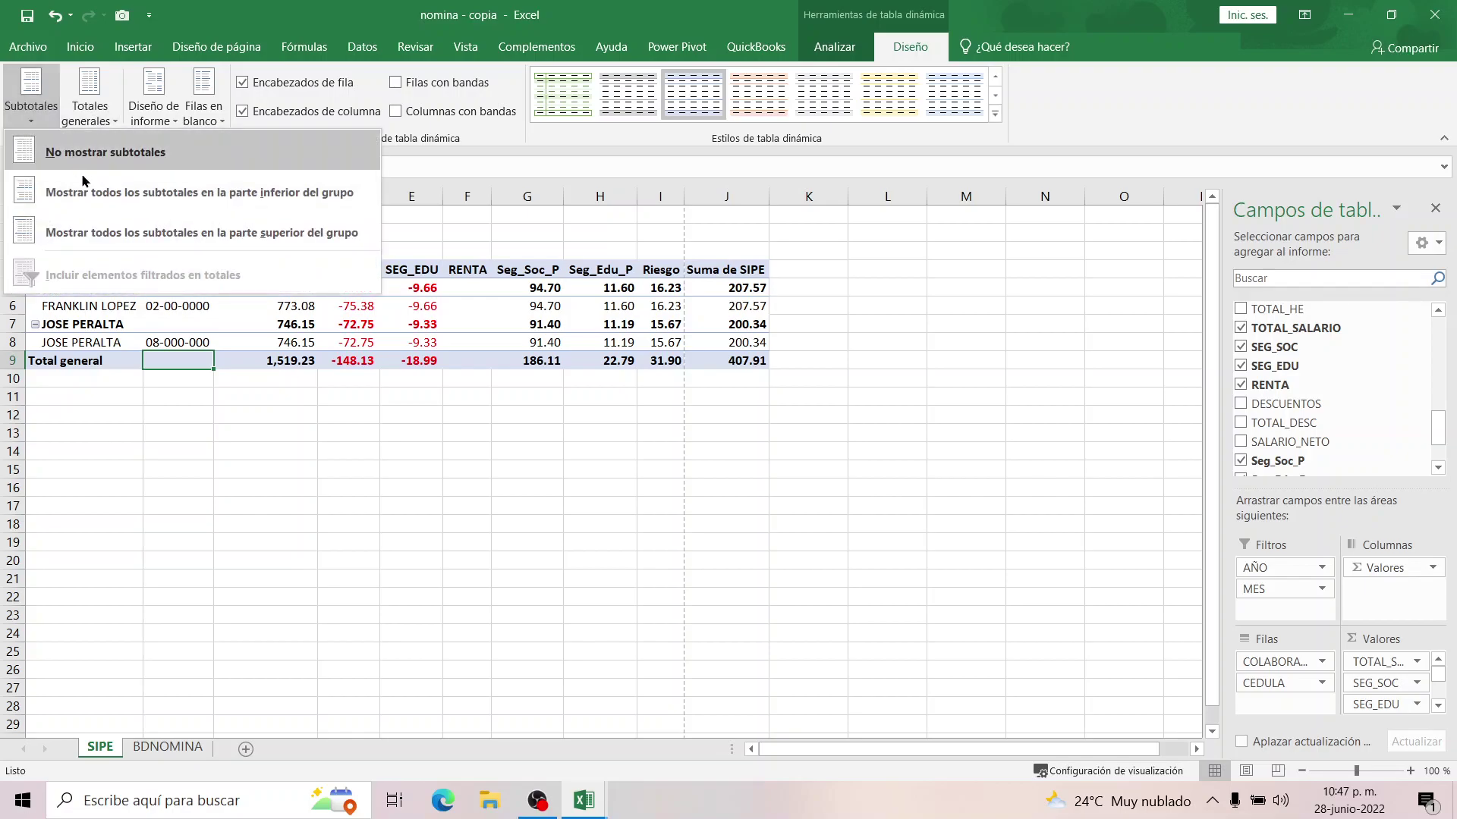
{"action": "left_click", "coordinate": [88, 153]}
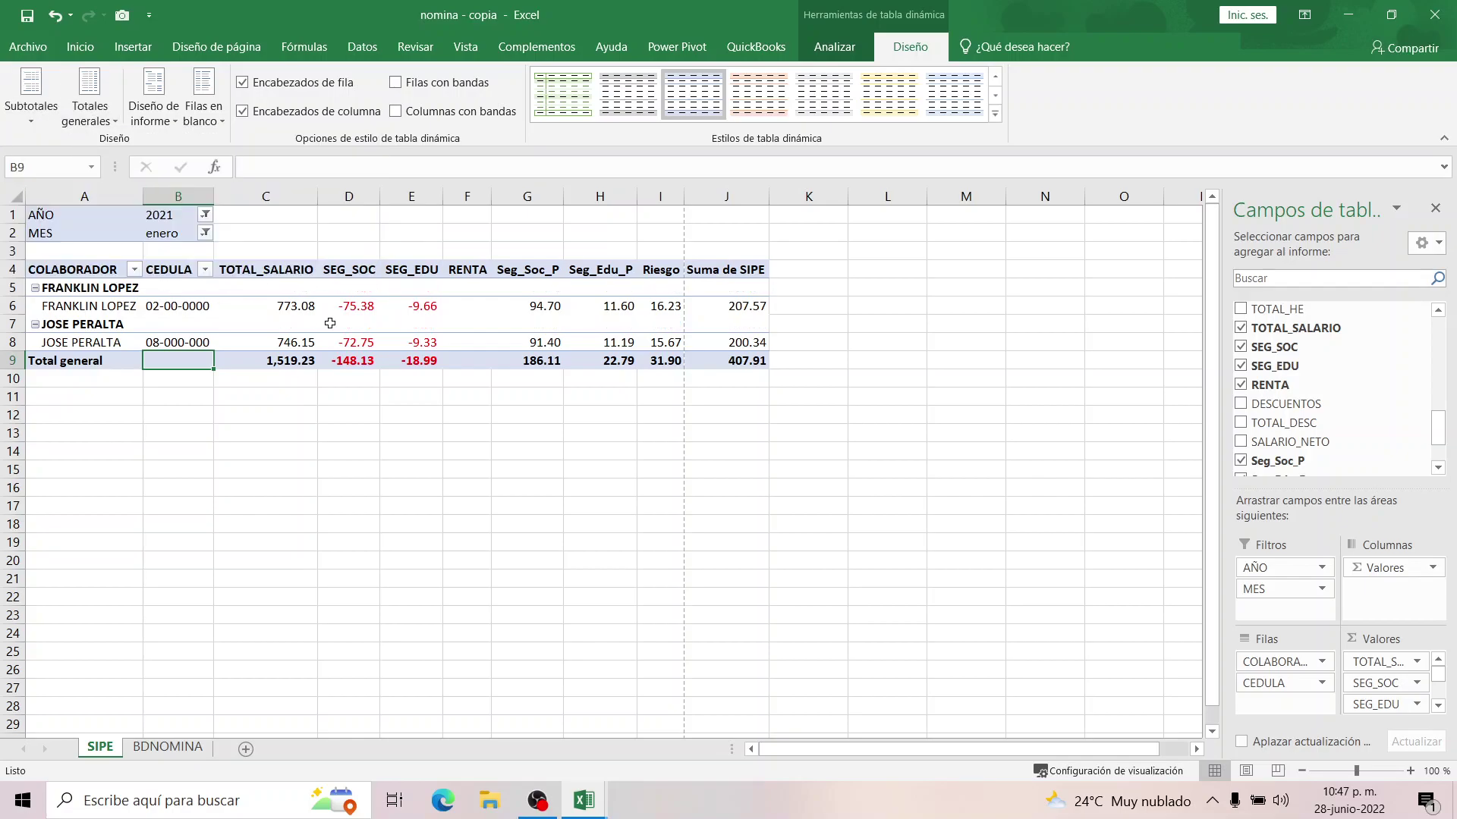
{"action": "left_click", "coordinate": [276, 322]}
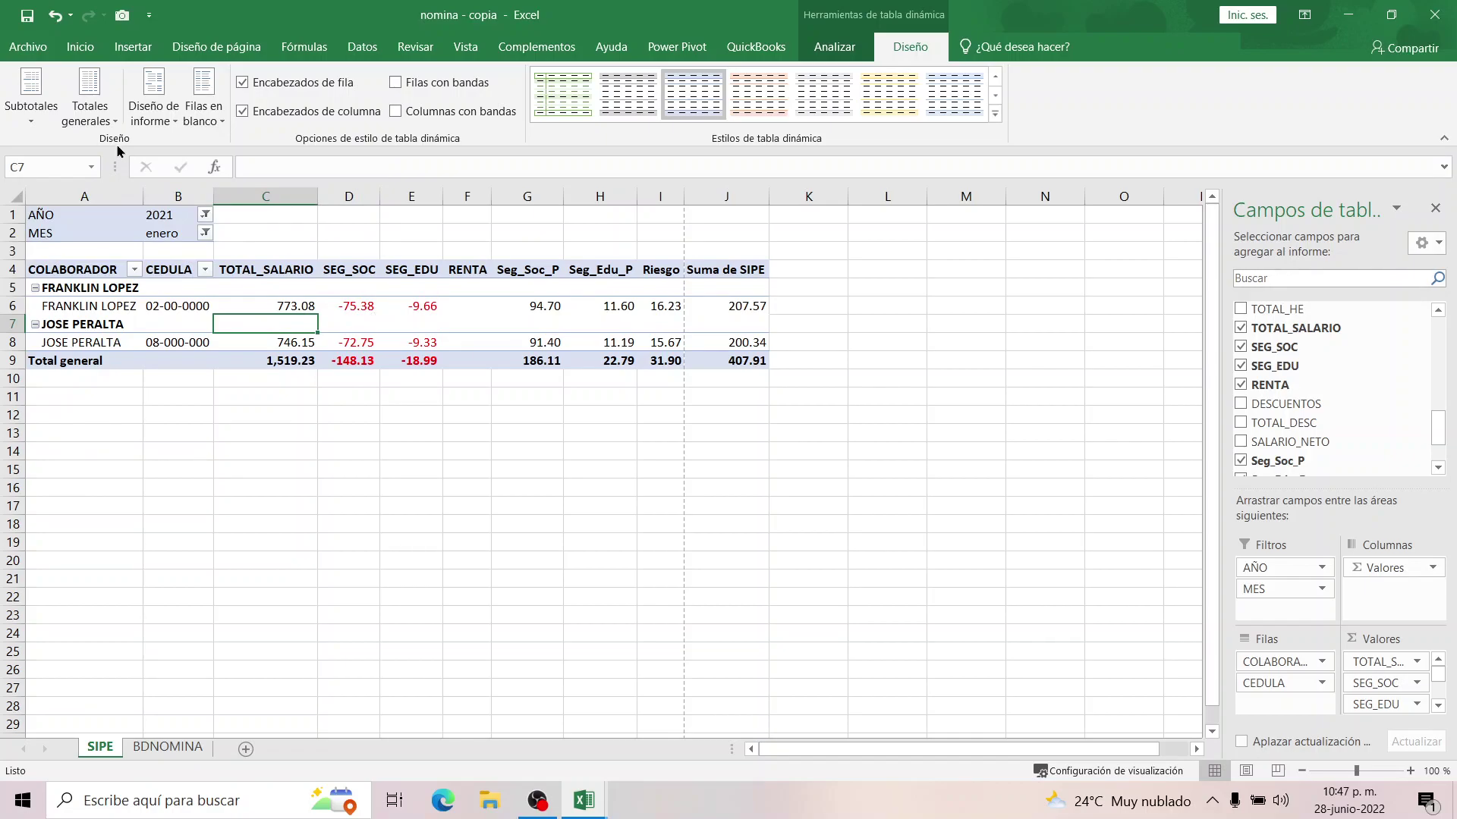
{"action": "left_click", "coordinate": [105, 124]}
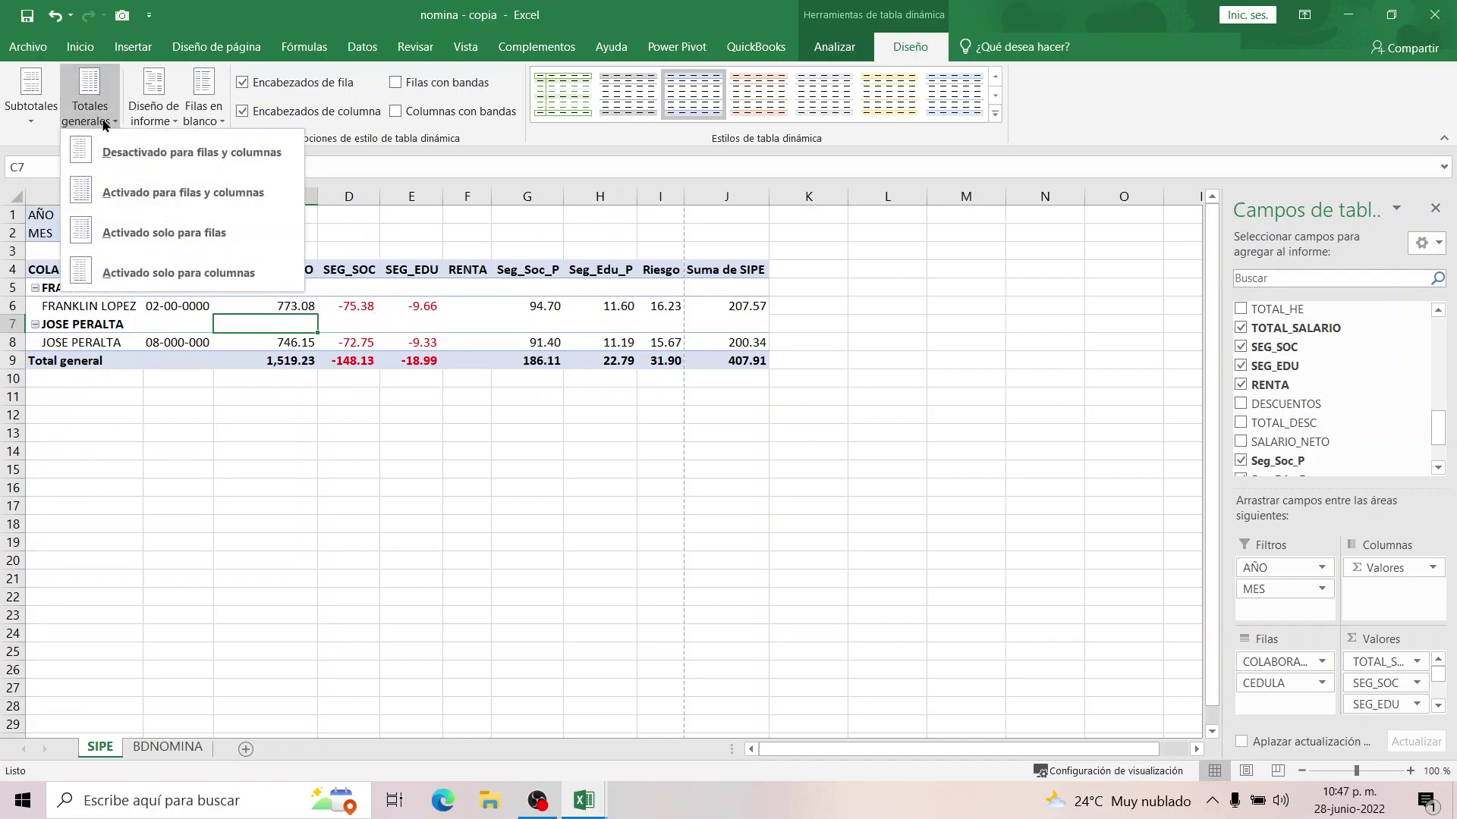
{"action": "left_click", "coordinate": [154, 106]}
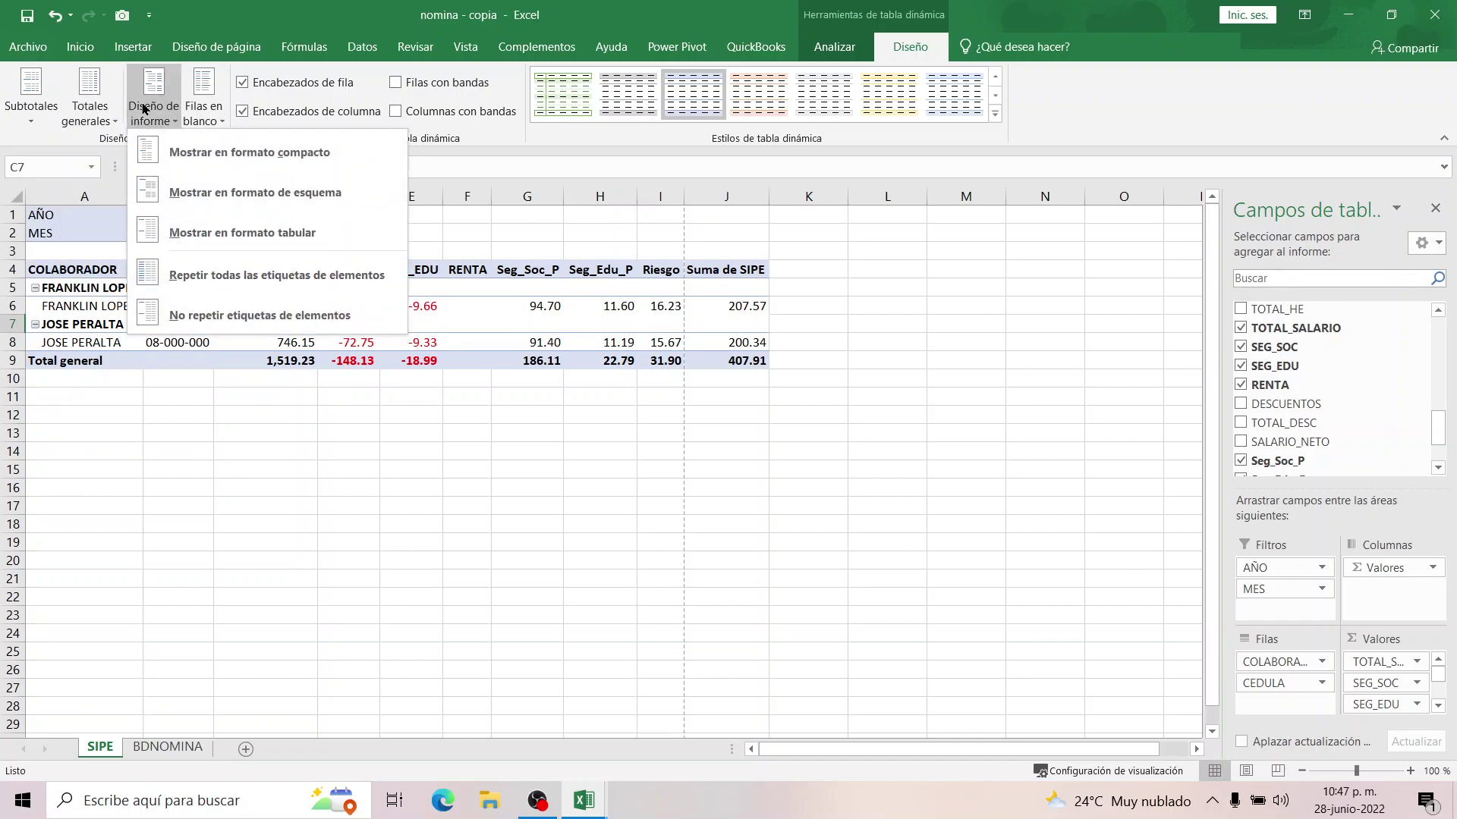
{"action": "left_click", "coordinate": [183, 315]}
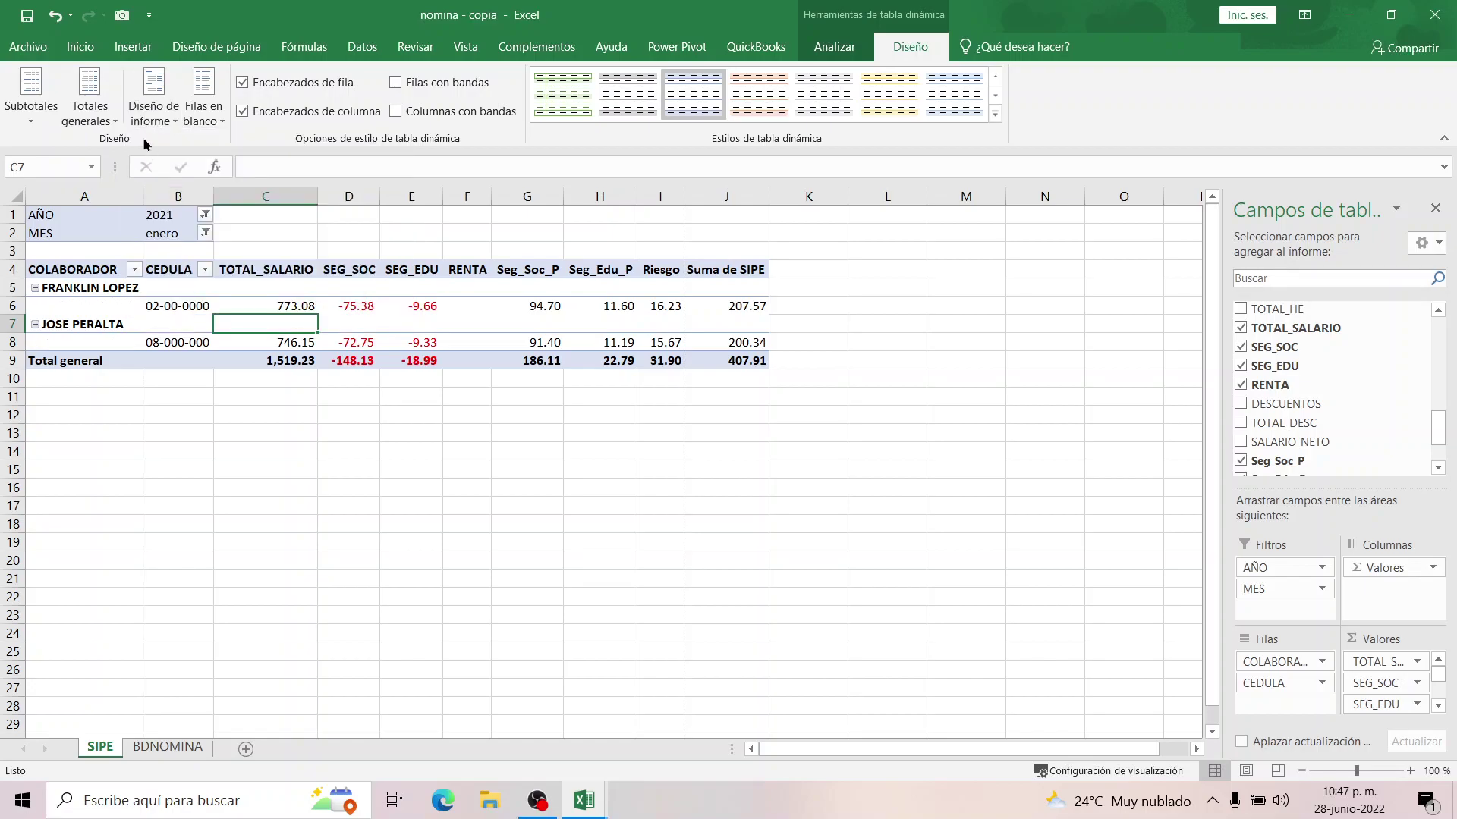
{"action": "left_click", "coordinate": [152, 114]}
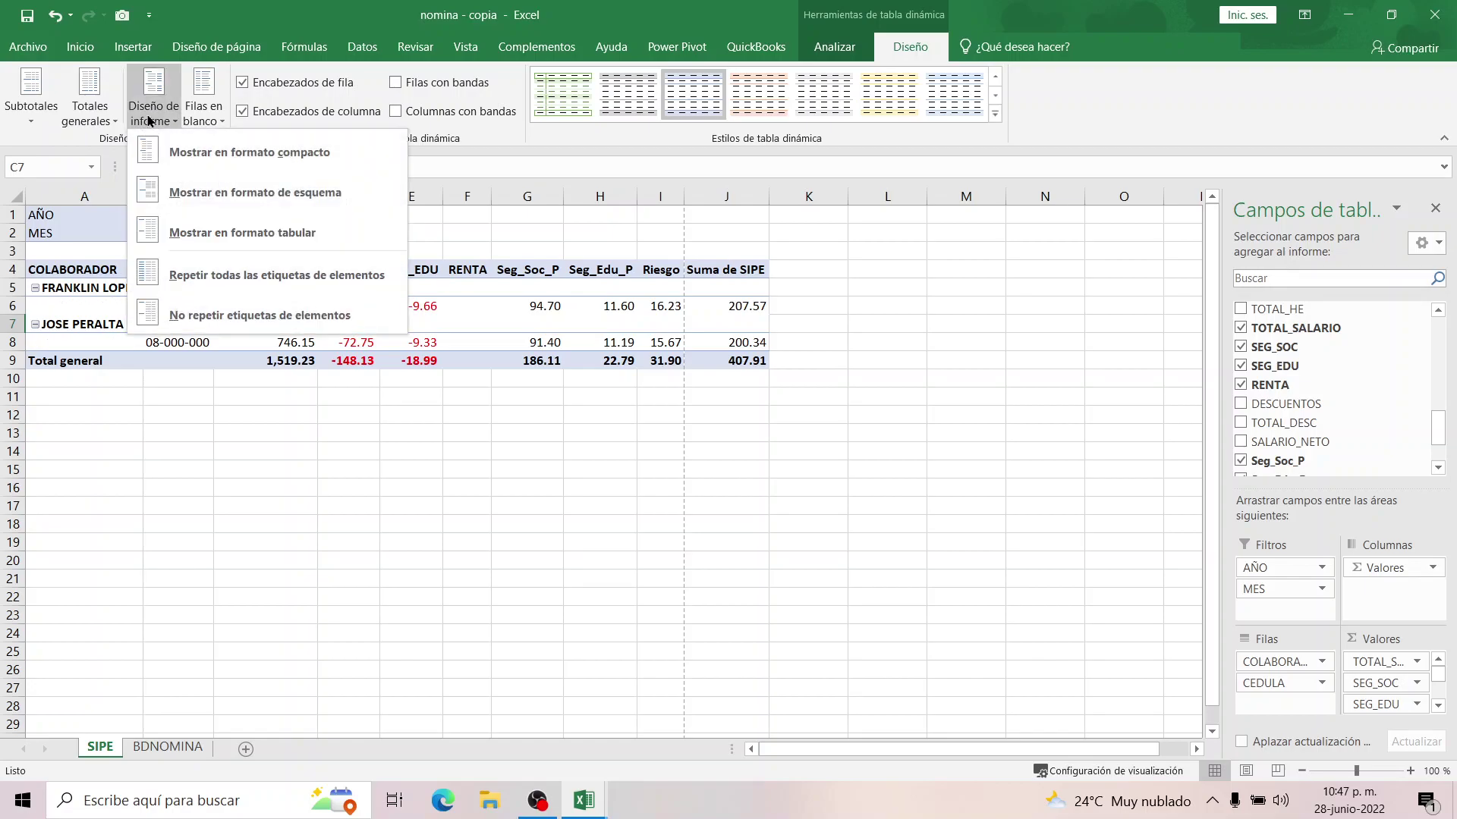
{"action": "left_click", "coordinate": [201, 235]}
Check the CEDULA values, TOTAL_SALARIO, and the SEG_SOC and Suma de SIPE grand totals.
{"action": "left_click_drag", "start_coordinate": [178, 289], "coordinate": [178, 305]}
{"action": "left_click", "coordinate": [374, 327]}
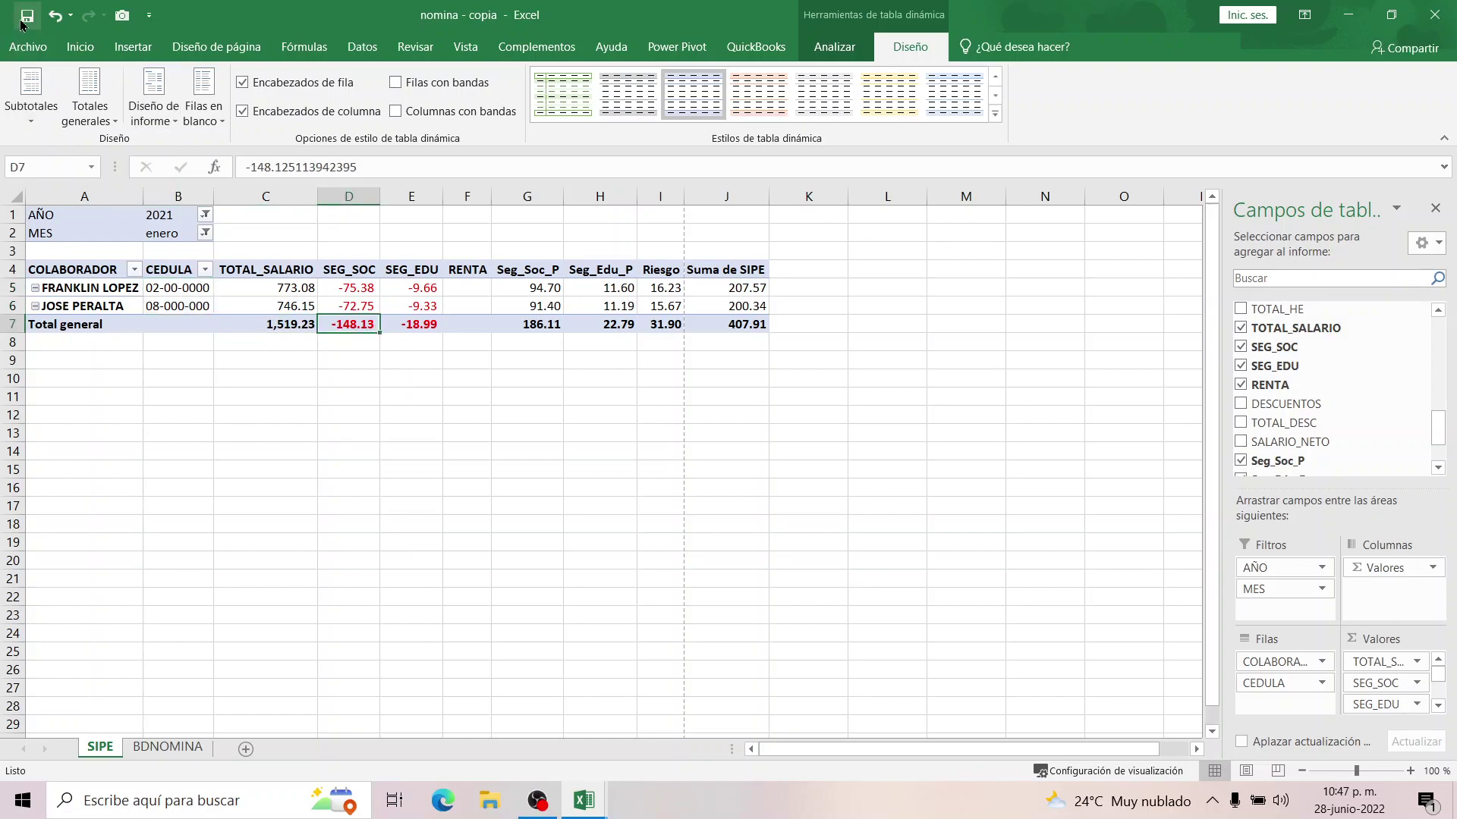
{"action": "left_click", "coordinate": [257, 430]}
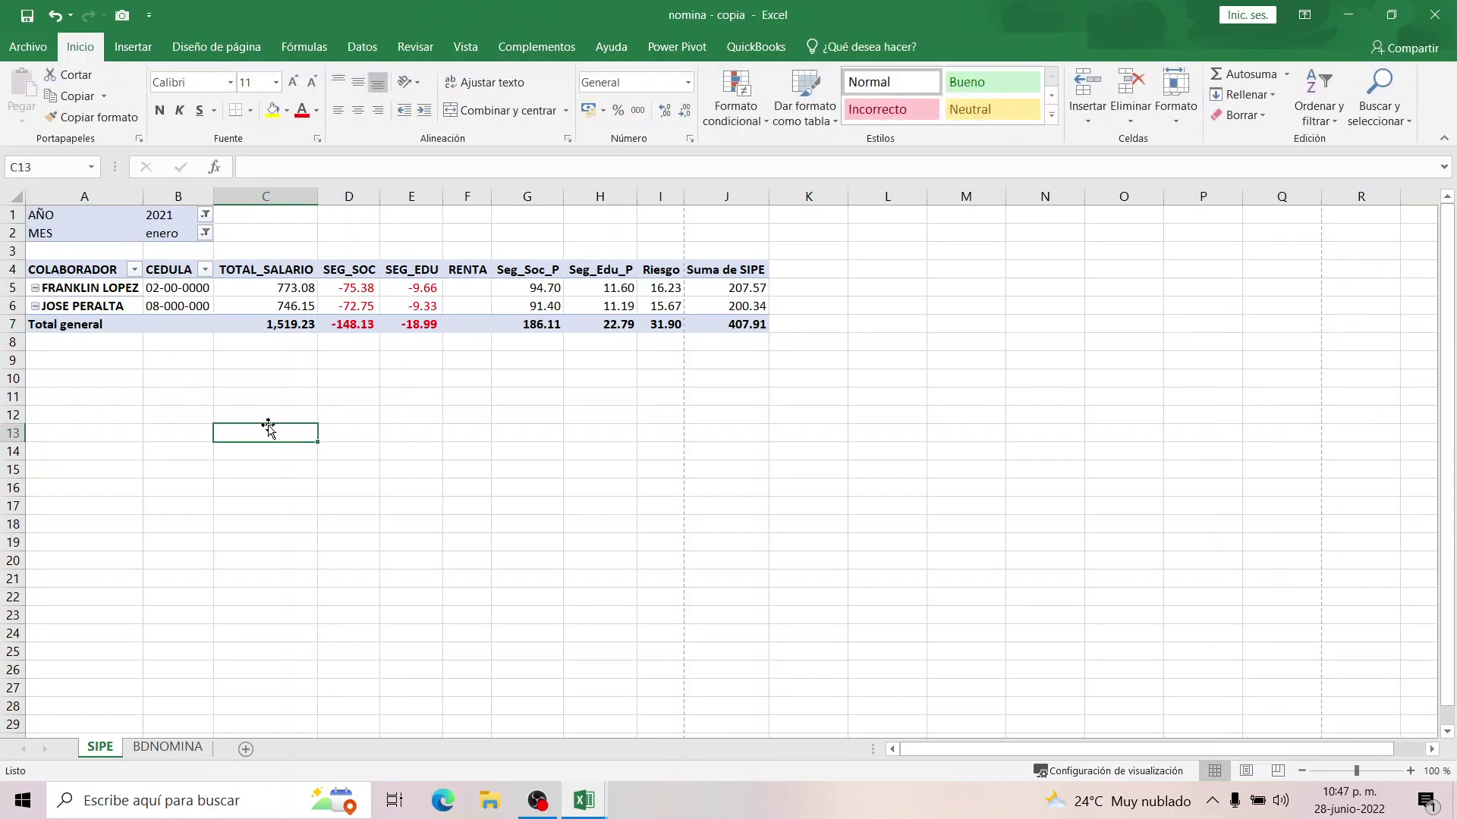
{"action": "left_click", "coordinate": [262, 311]}
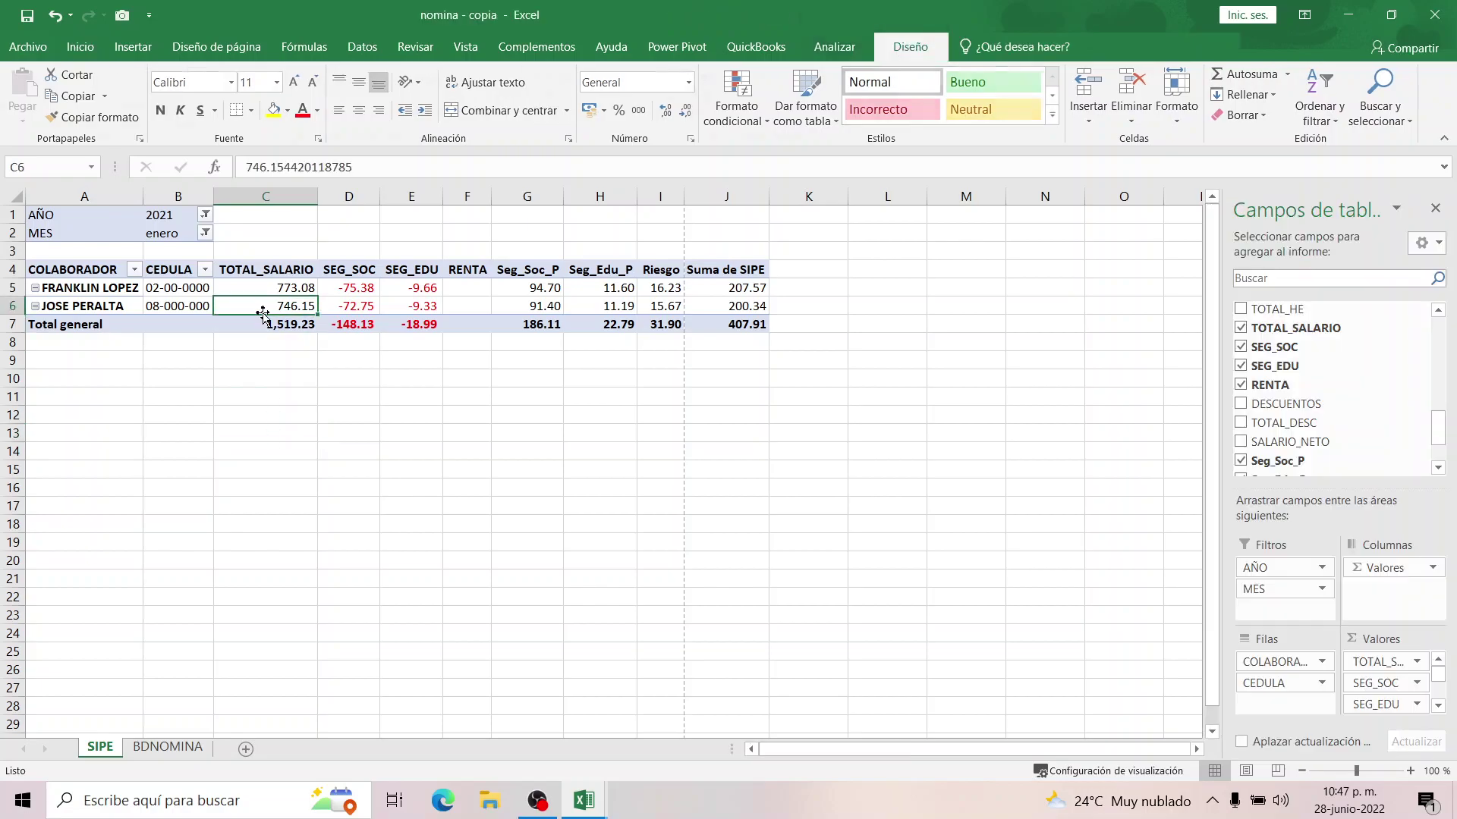
{"action": "left_click", "coordinate": [725, 327]}
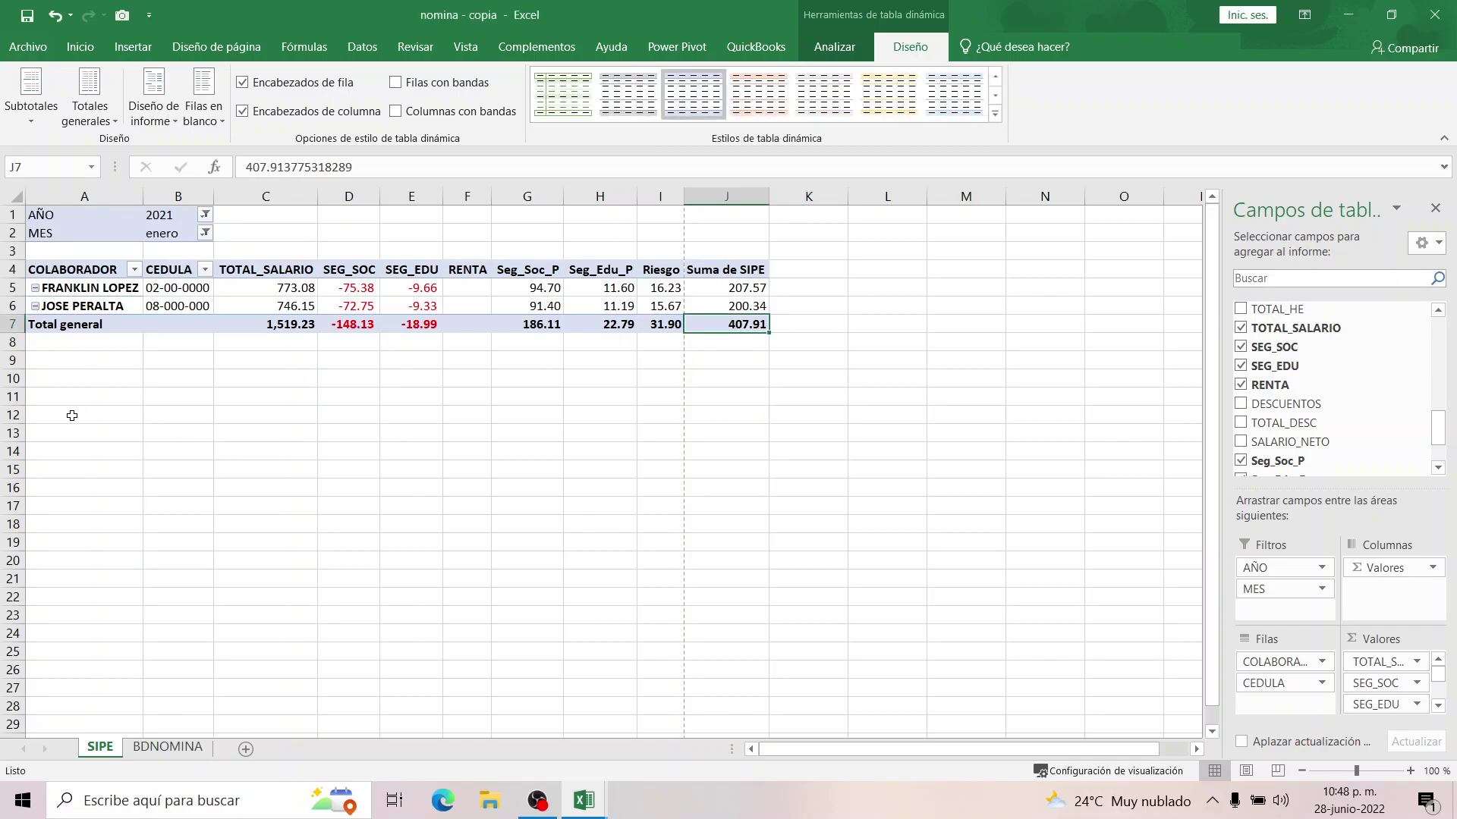
Enter ASIENTO DE PLANILLA in A12 and SEGURO SOCIAL PATRONAL in A13.
{"action": "left_click", "coordinate": [72, 416]}
{"action": "type", "text": "se"}
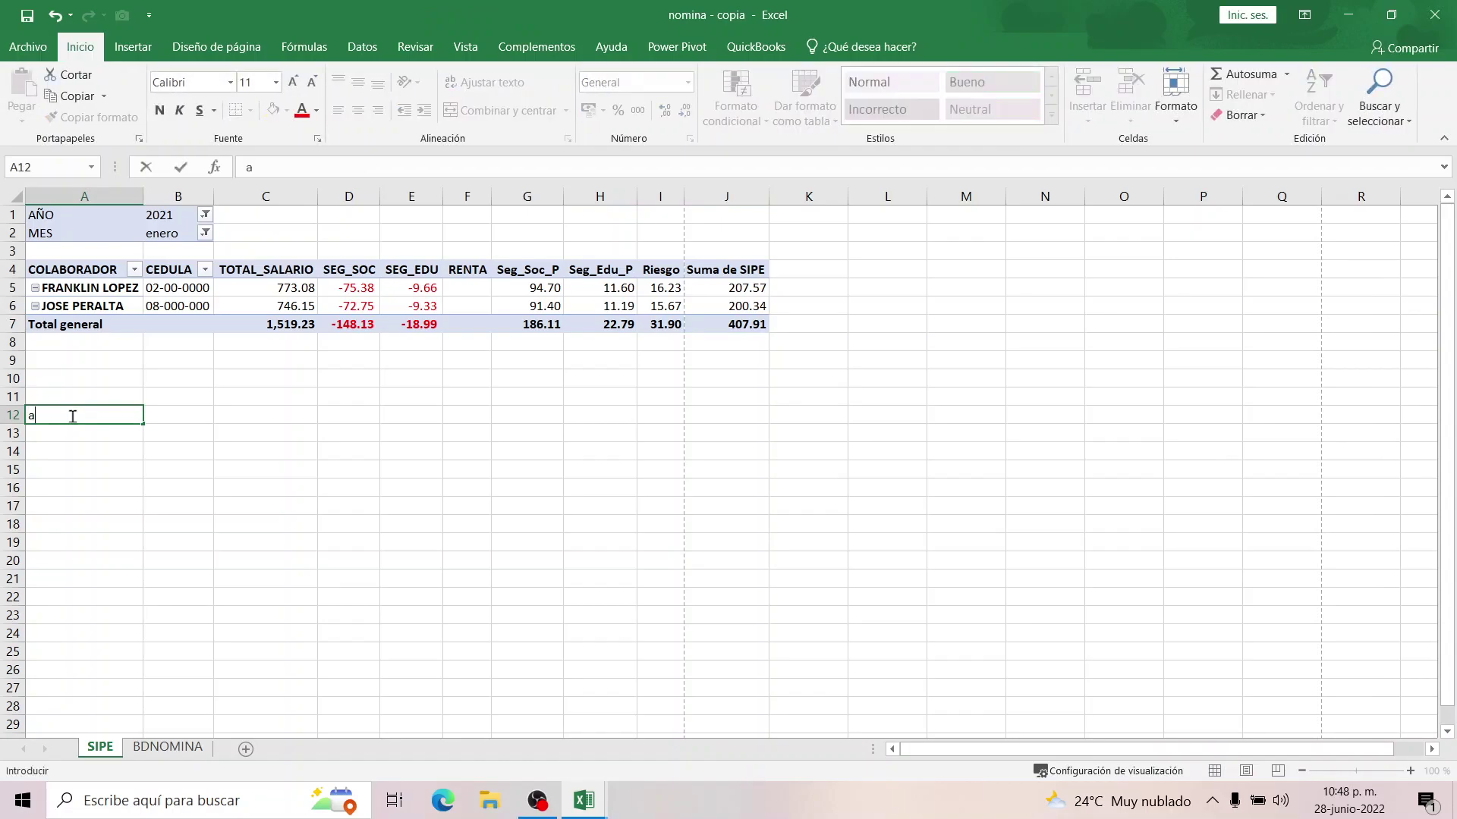
{"action": "key", "text": "BackSpace"}
{"action": "key", "text": "BackSpace"}
{"action": "type", "text": "SIENTO"}
{"action": "key", "text": "BackSpace"}
{"action": "key", "text": "BackSpace"}
{"action": "key", "text": "BackSpace"}
{"action": "key", "text": "BackSpace"}
{"action": "key", "text": "BackSpace"}
{"action": "type", "text": "ASIENTO DE PLANILLA"}
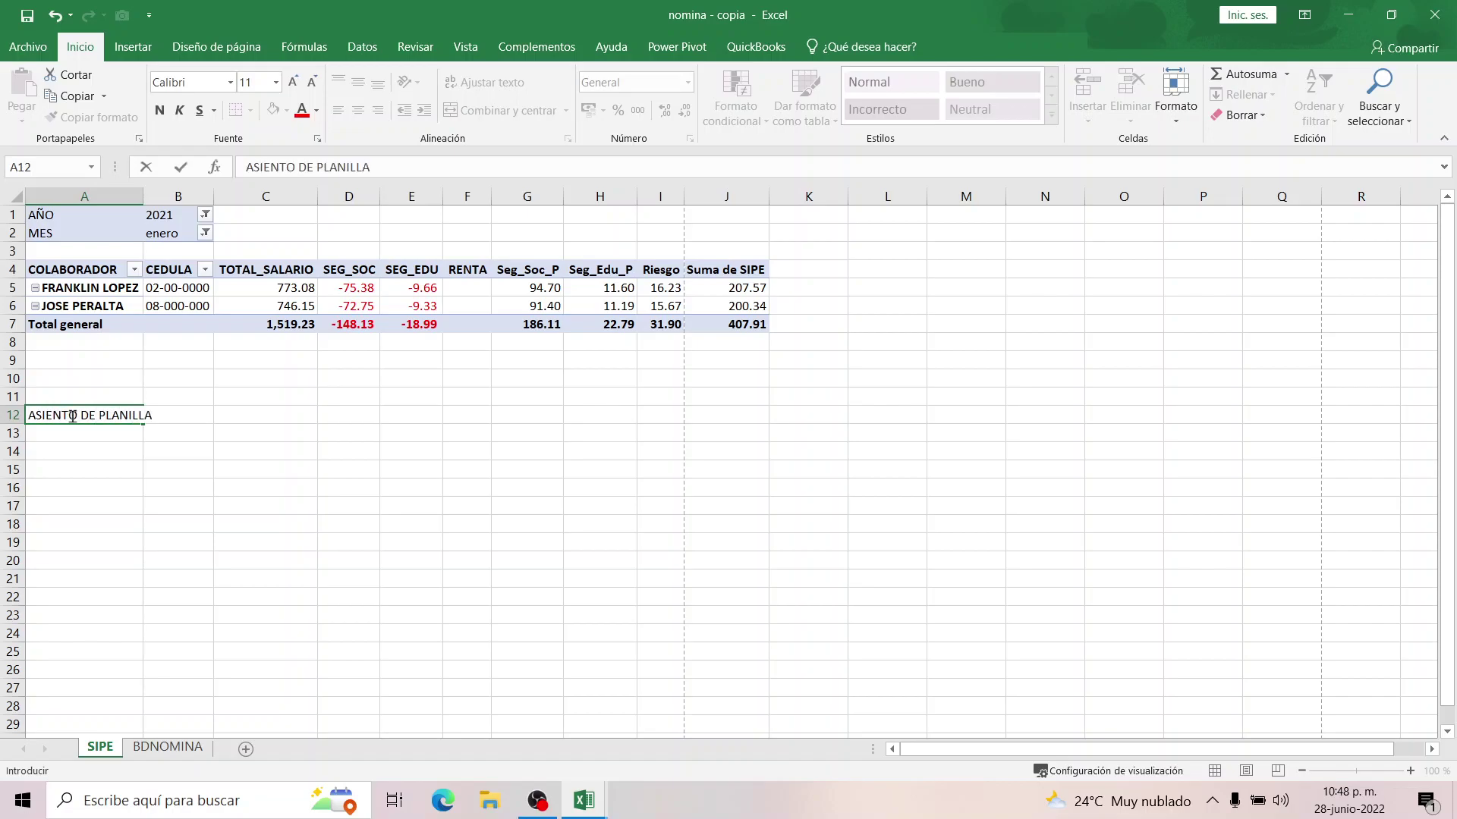
{"action": "key", "text": "Return"}
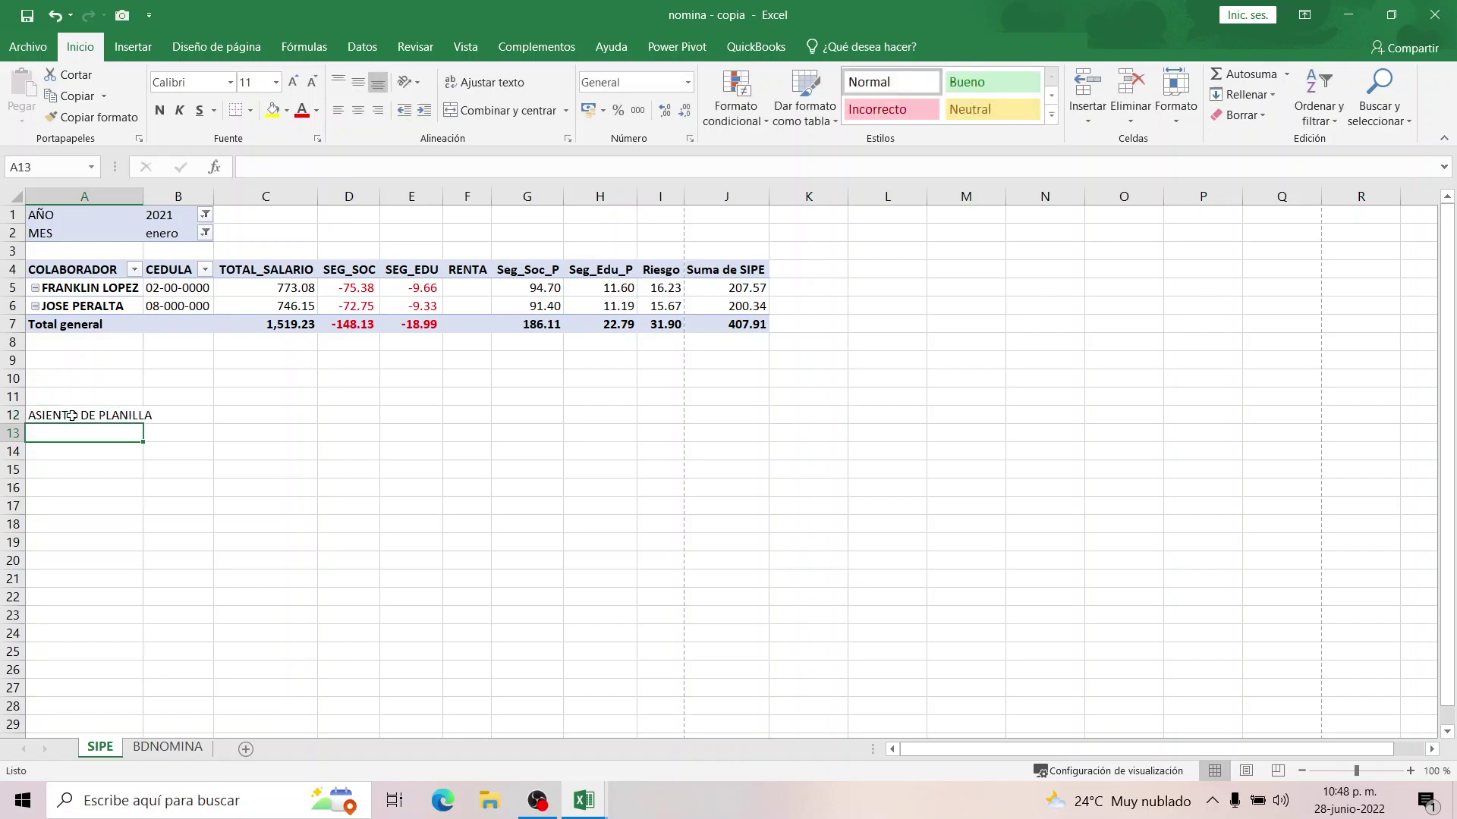
{"action": "type", "text": "SEGURO SOCIAL"}
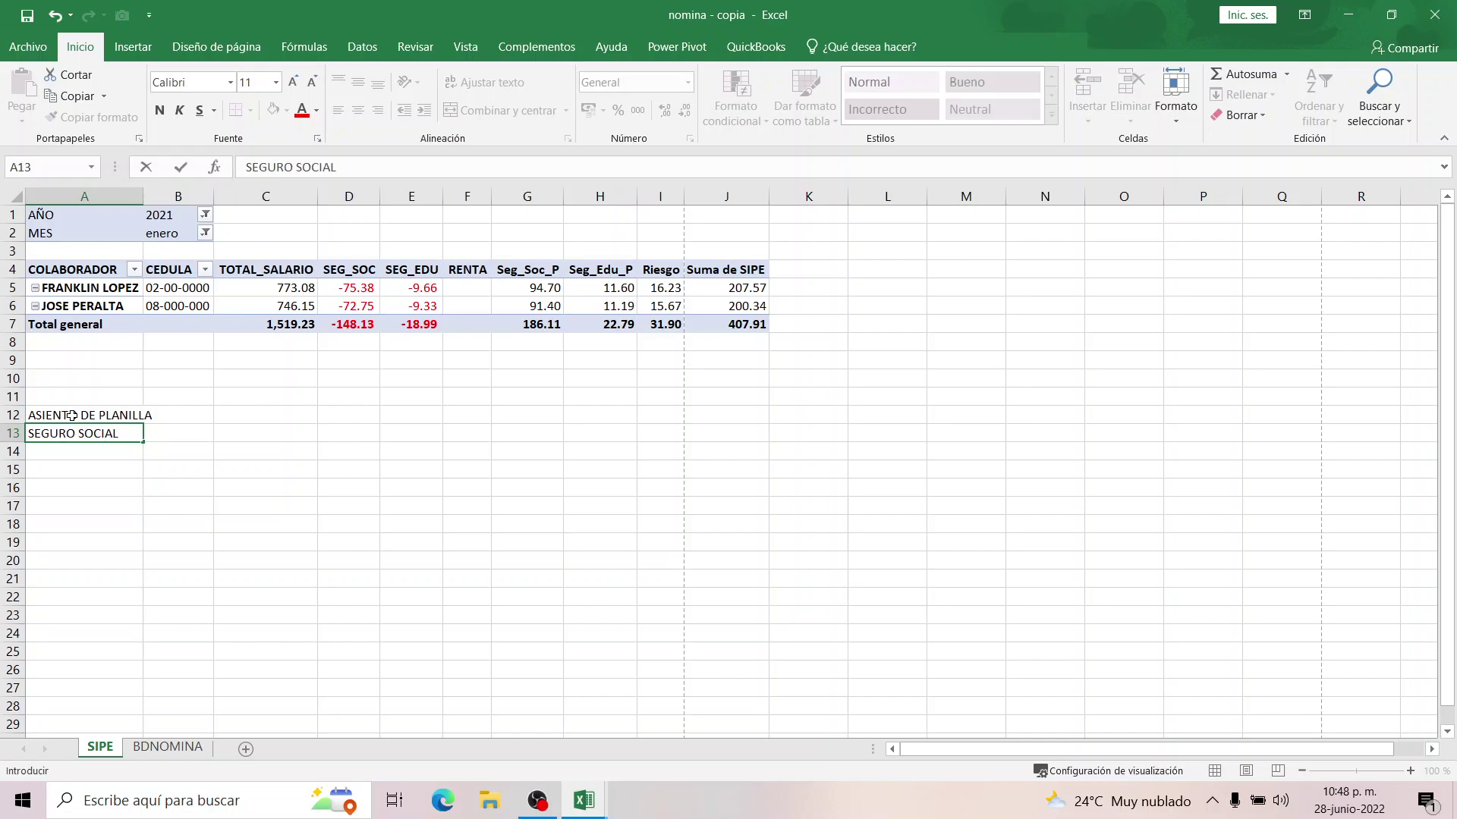
{"action": "type", "text": " PATRONAL"}
{"action": "key", "text": "Tab"}
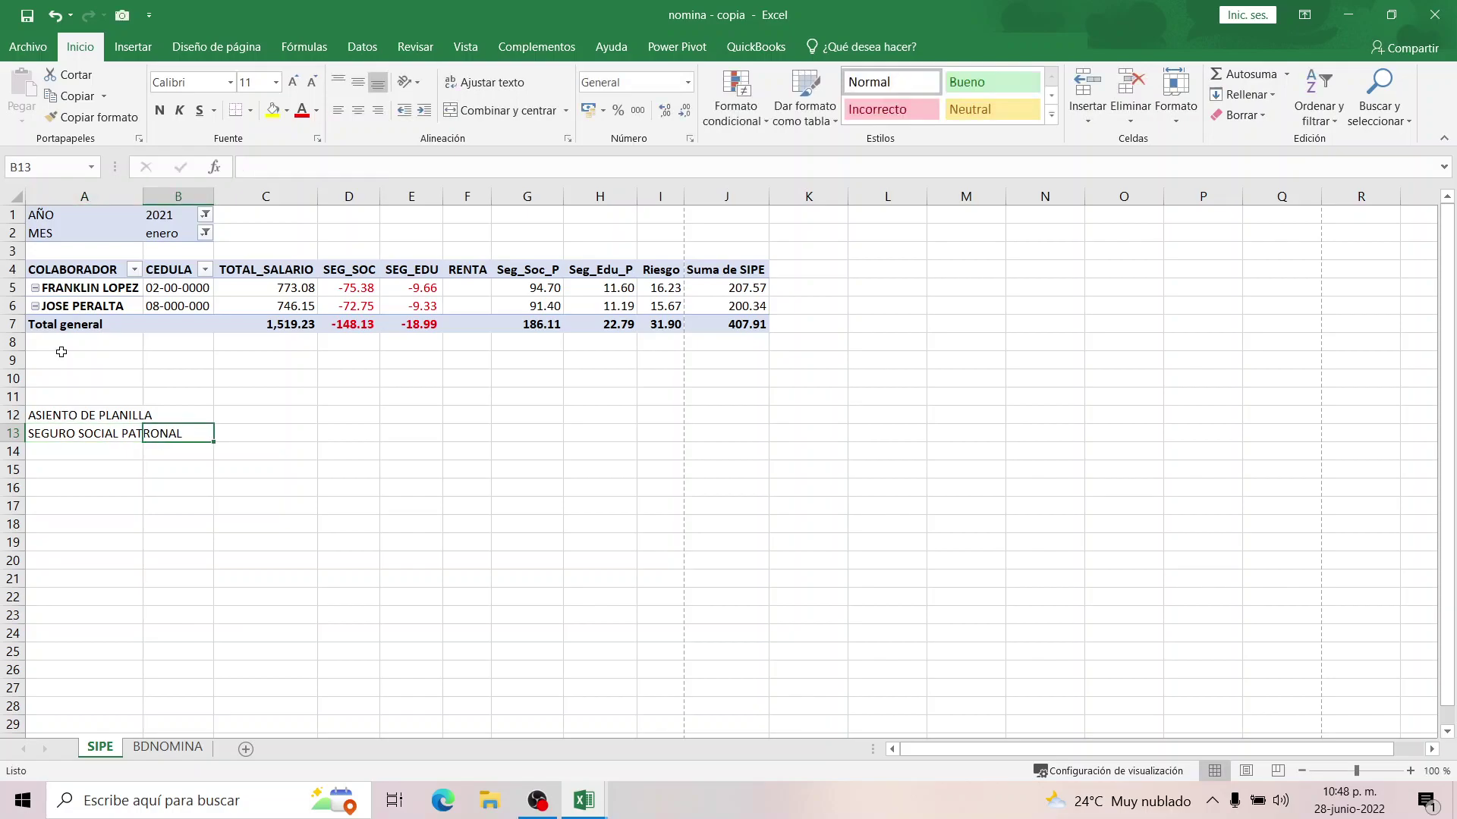
Widen column A, add DEBITO and CREDITO headings in B12:C12, and start a formula in B13.
{"action": "left_click_drag", "start_coordinate": [142, 197], "coordinate": [216, 198]}
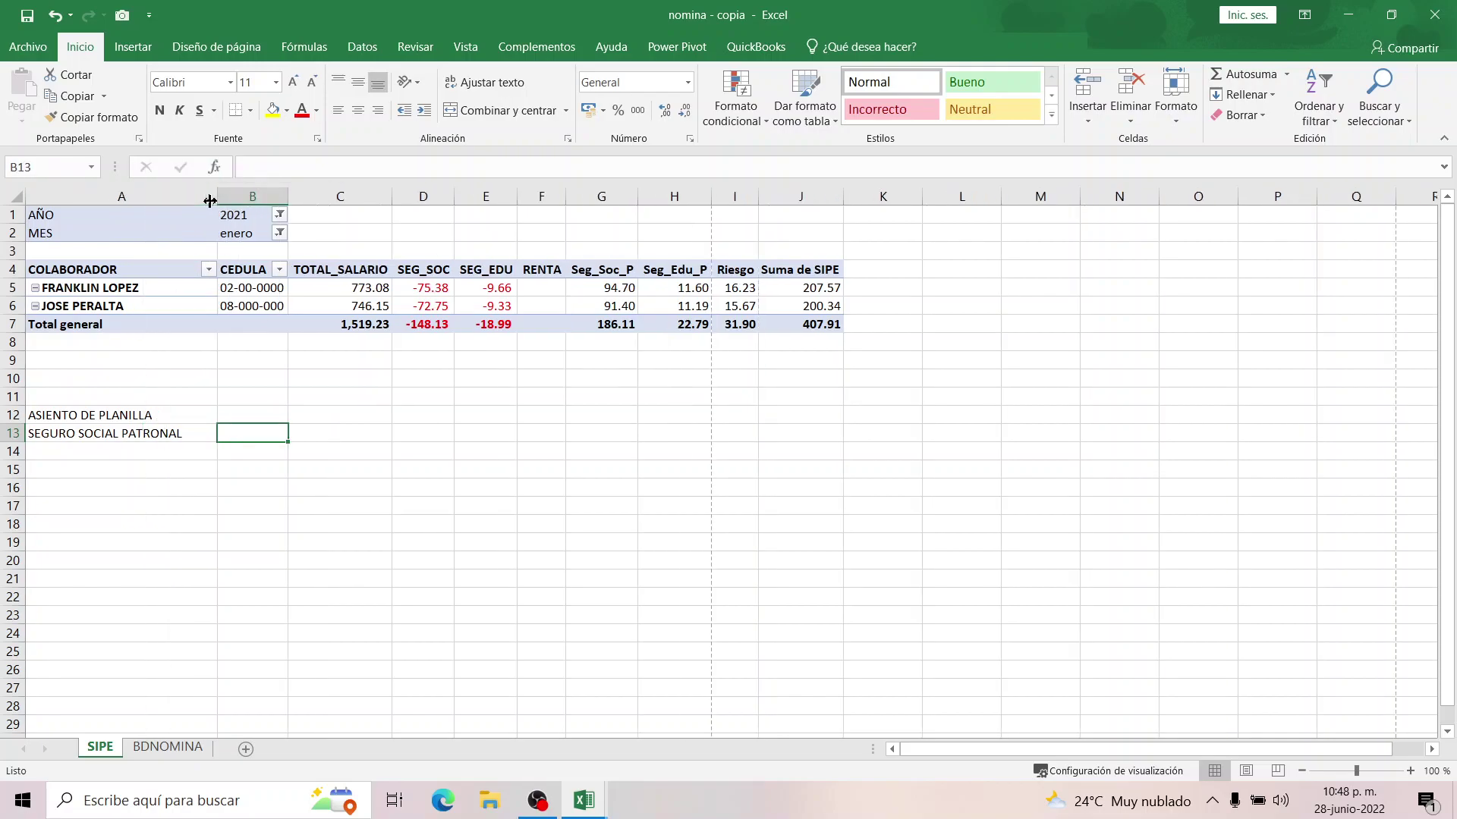
{"action": "left_click", "coordinate": [260, 419]}
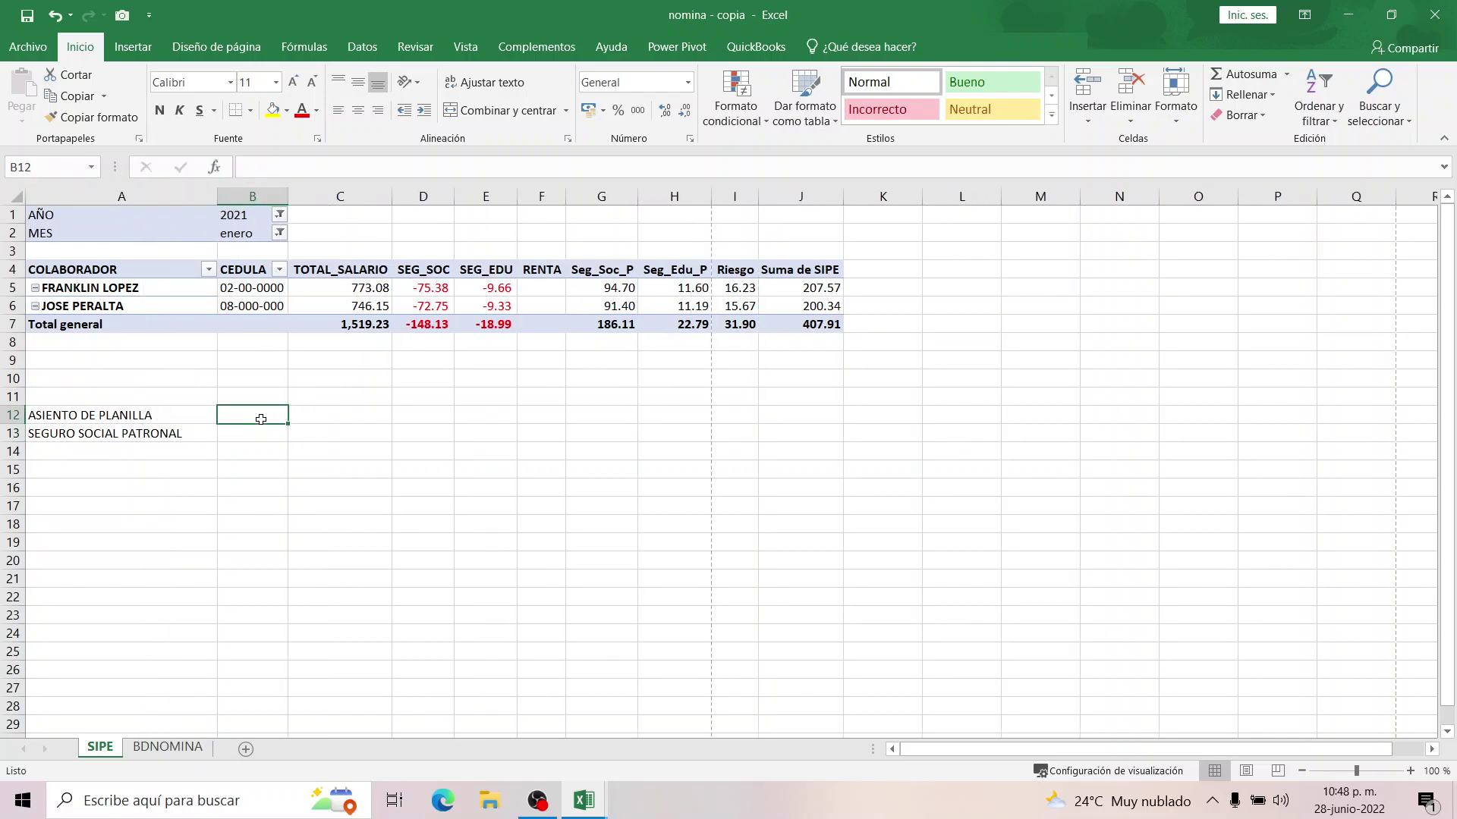
{"action": "type", "text": "DEBITO"}
{"action": "key", "text": "Tab"}
{"action": "type", "text": "CRED"}
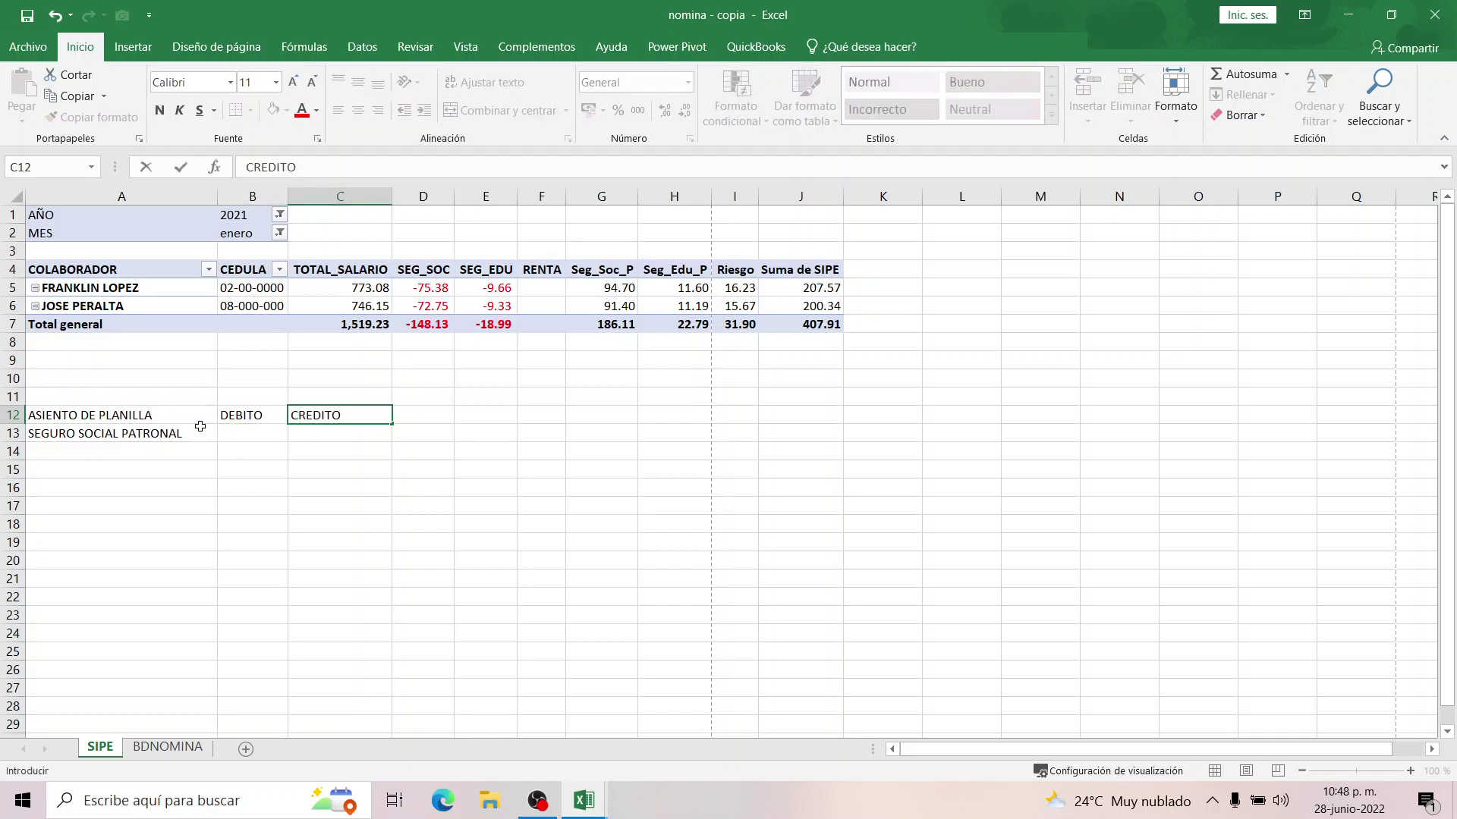
{"action": "left_click", "coordinate": [168, 436]}
{"action": "left_click", "coordinate": [237, 432]}
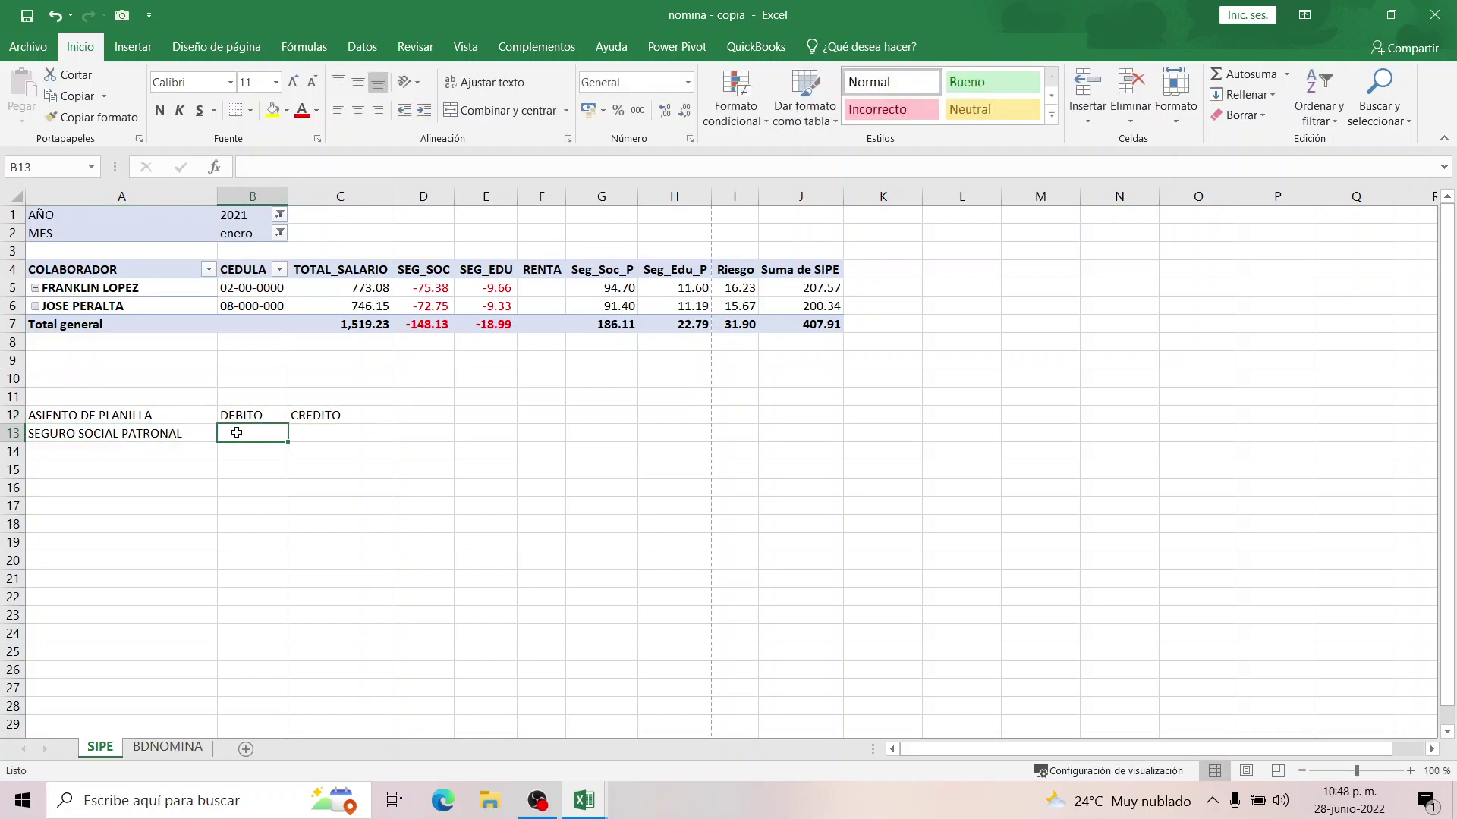
{"action": "type", "text": "="}
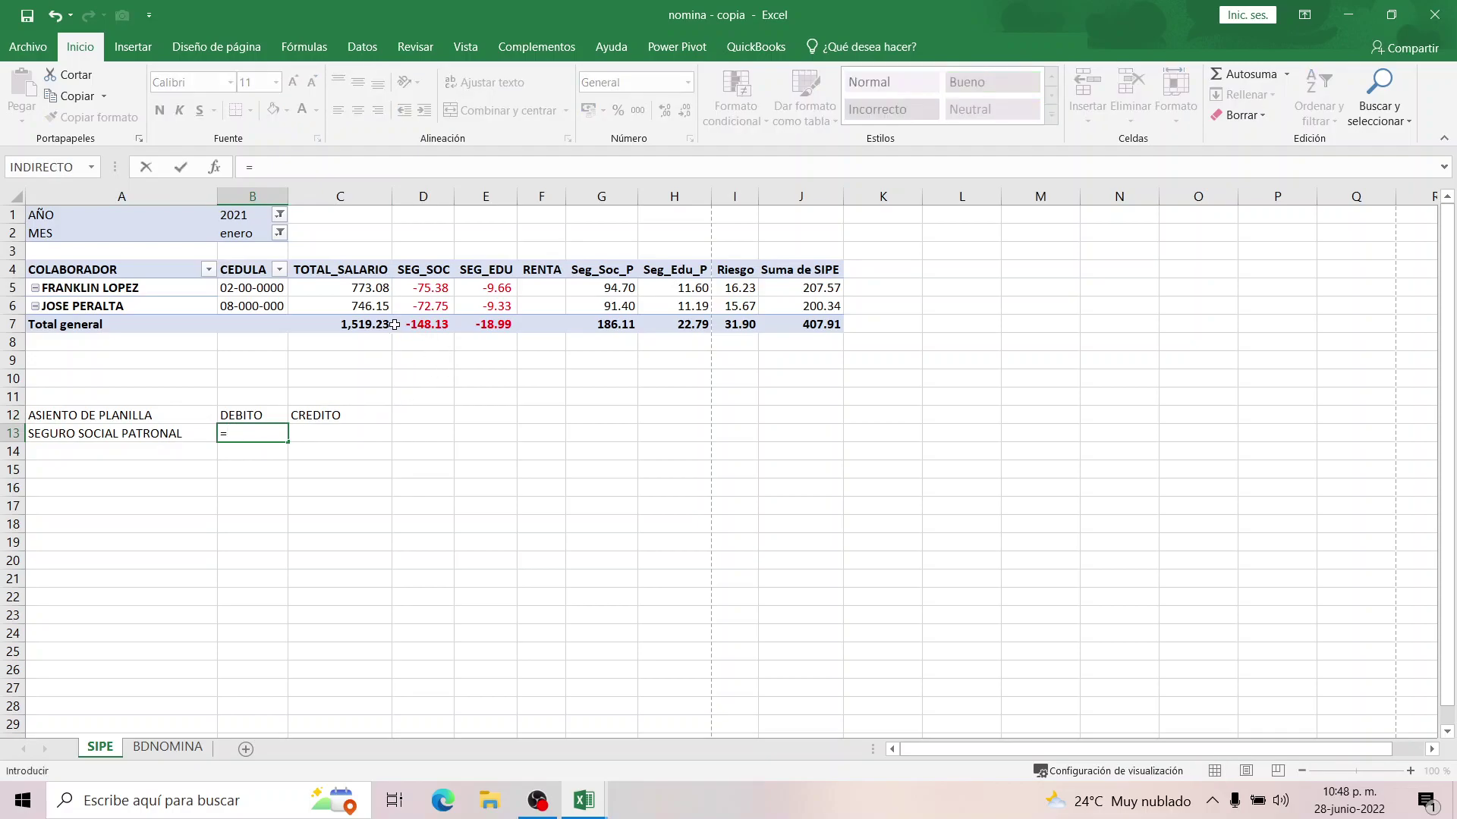
Link B13 to the pivot's Seg_Soc_P total, and add SEGURO EDUCATIVO PATRONAL with the Seg_Edu_P total.
{"action": "left_click", "coordinate": [611, 326]}
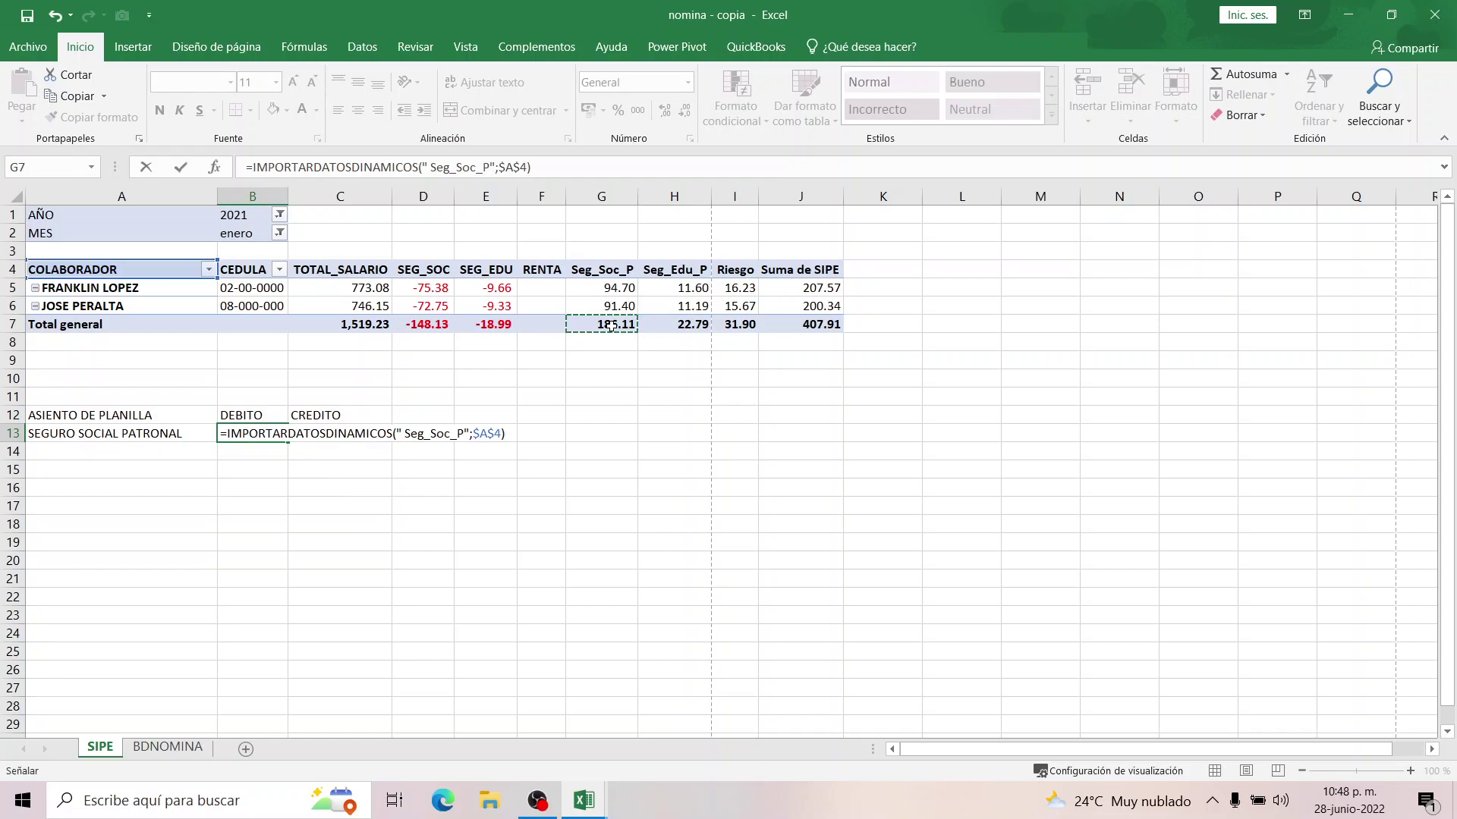
{"action": "key", "text": "Return"}
{"action": "left_click", "coordinate": [113, 449]}
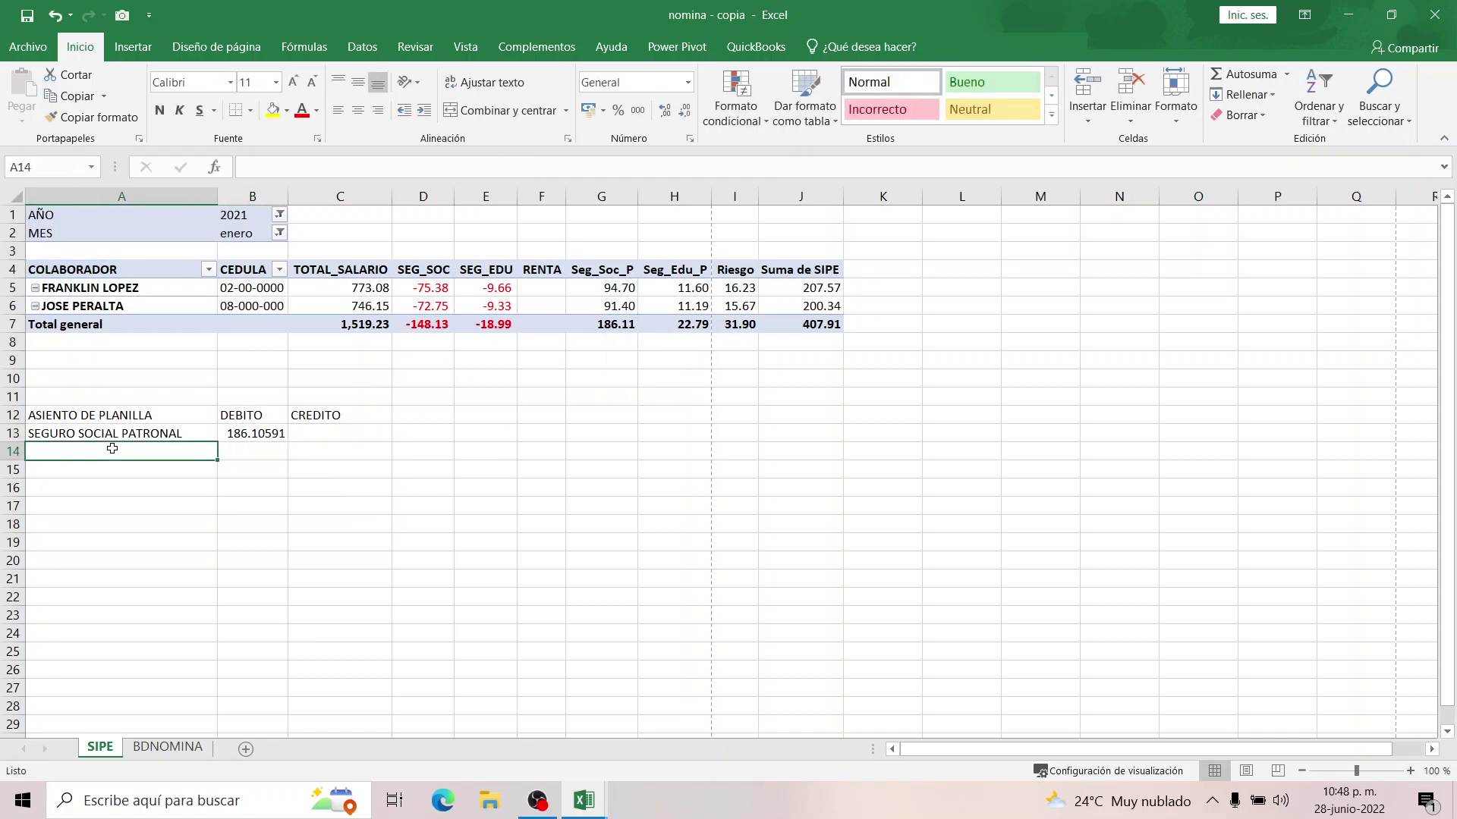
{"action": "type", "text": "Seguro S"}
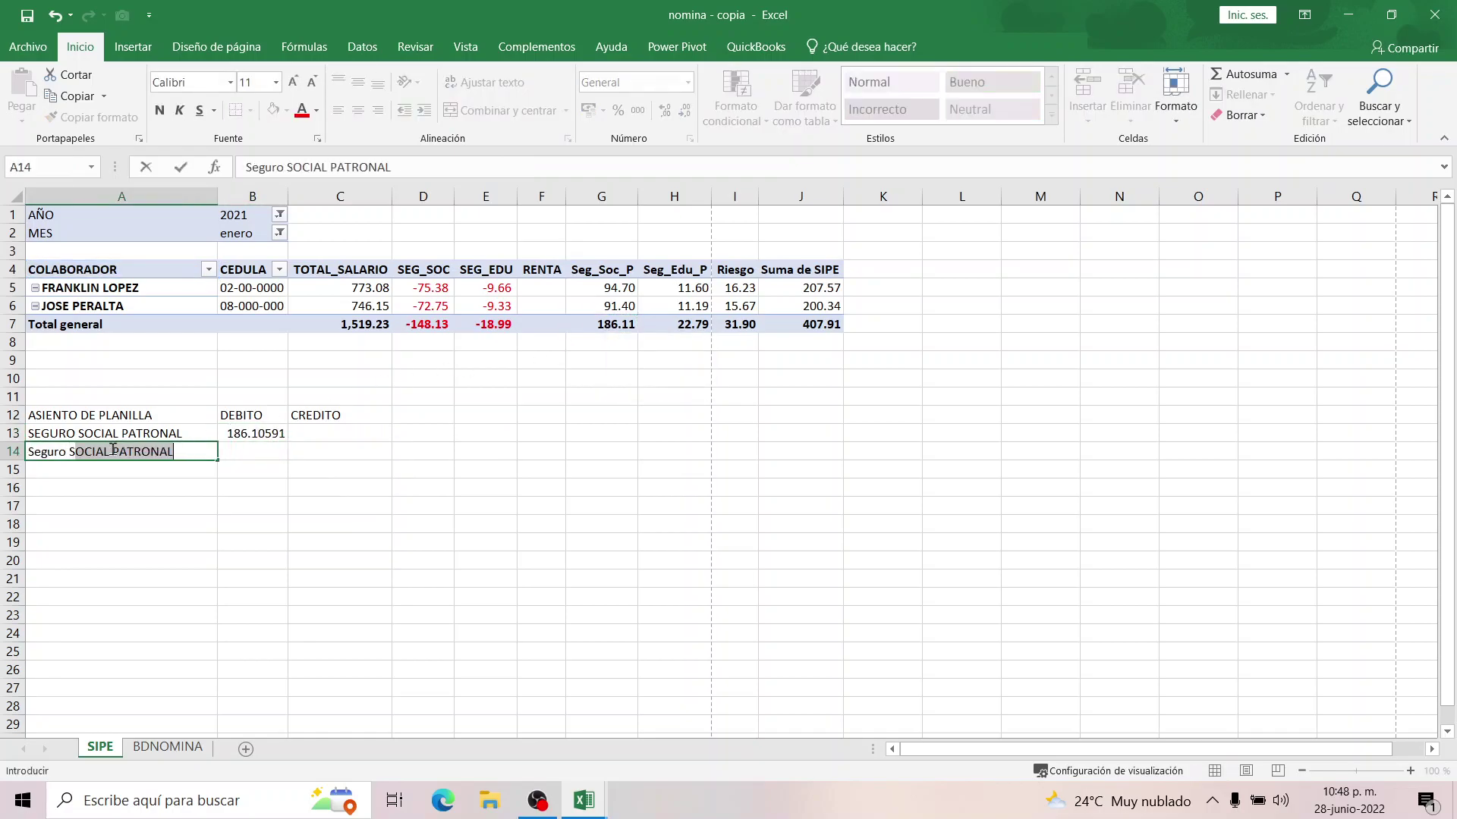
{"action": "type", "text": "ocial"}
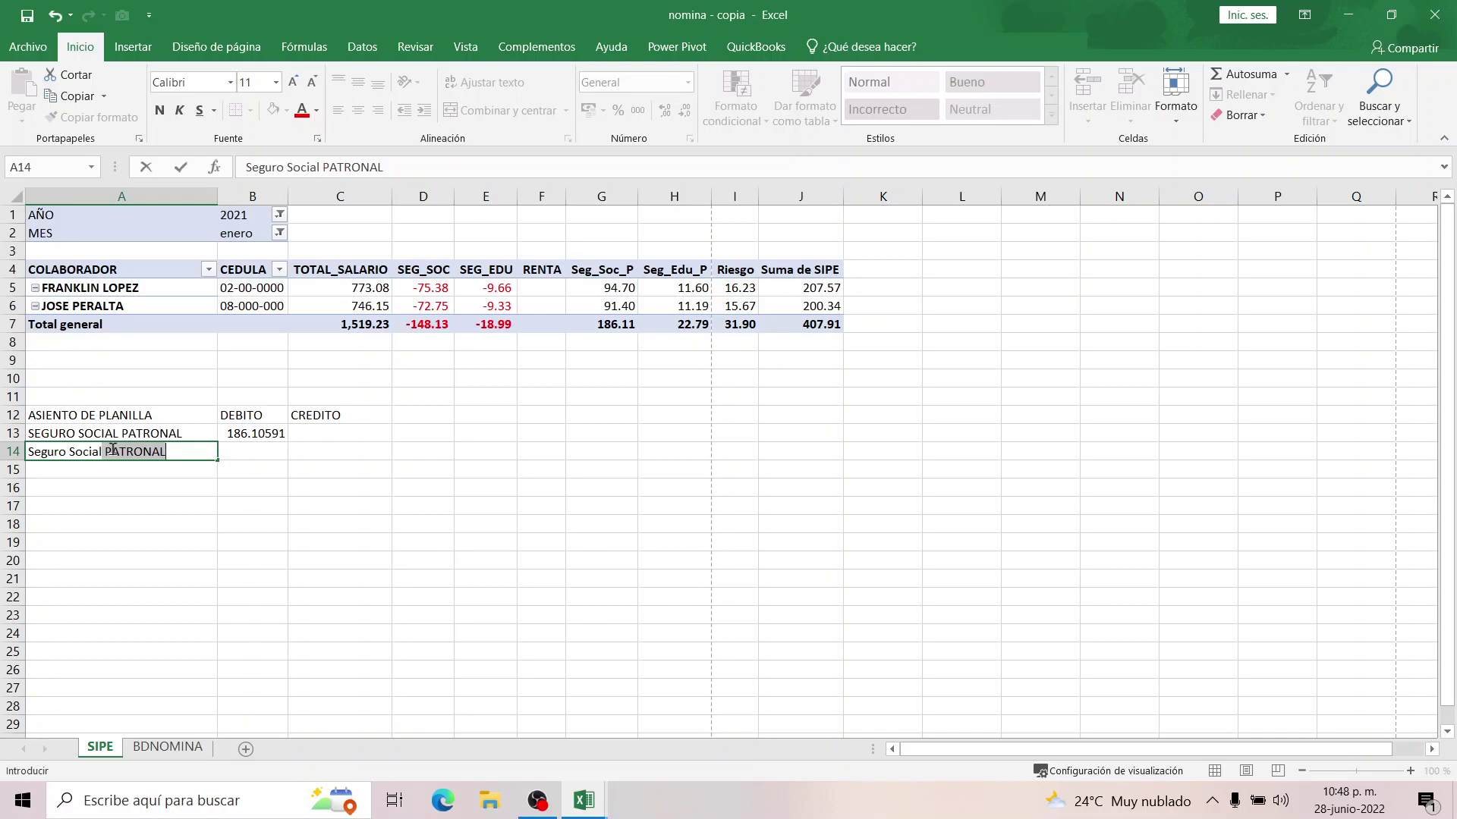
{"action": "key", "text": "BackSpace"}
{"action": "key", "text": "BackSpace"}
{"action": "key", "text": "BackSpace"}
{"action": "key", "text": "BackSpace"}
{"action": "key", "text": "BackSpace"}
{"action": "key", "text": "BackSpace"}
{"action": "key", "text": "BackSpace"}
{"action": "key", "text": "BackSpace"}
{"action": "key", "text": "BackSpace"}
{"action": "key", "text": "BackSpace"}
{"action": "key", "text": "BackSpace"}
{"action": "key", "text": "BackSpace"}
{"action": "key", "text": "BackSpace"}
{"action": "key", "text": "BackSpace"}
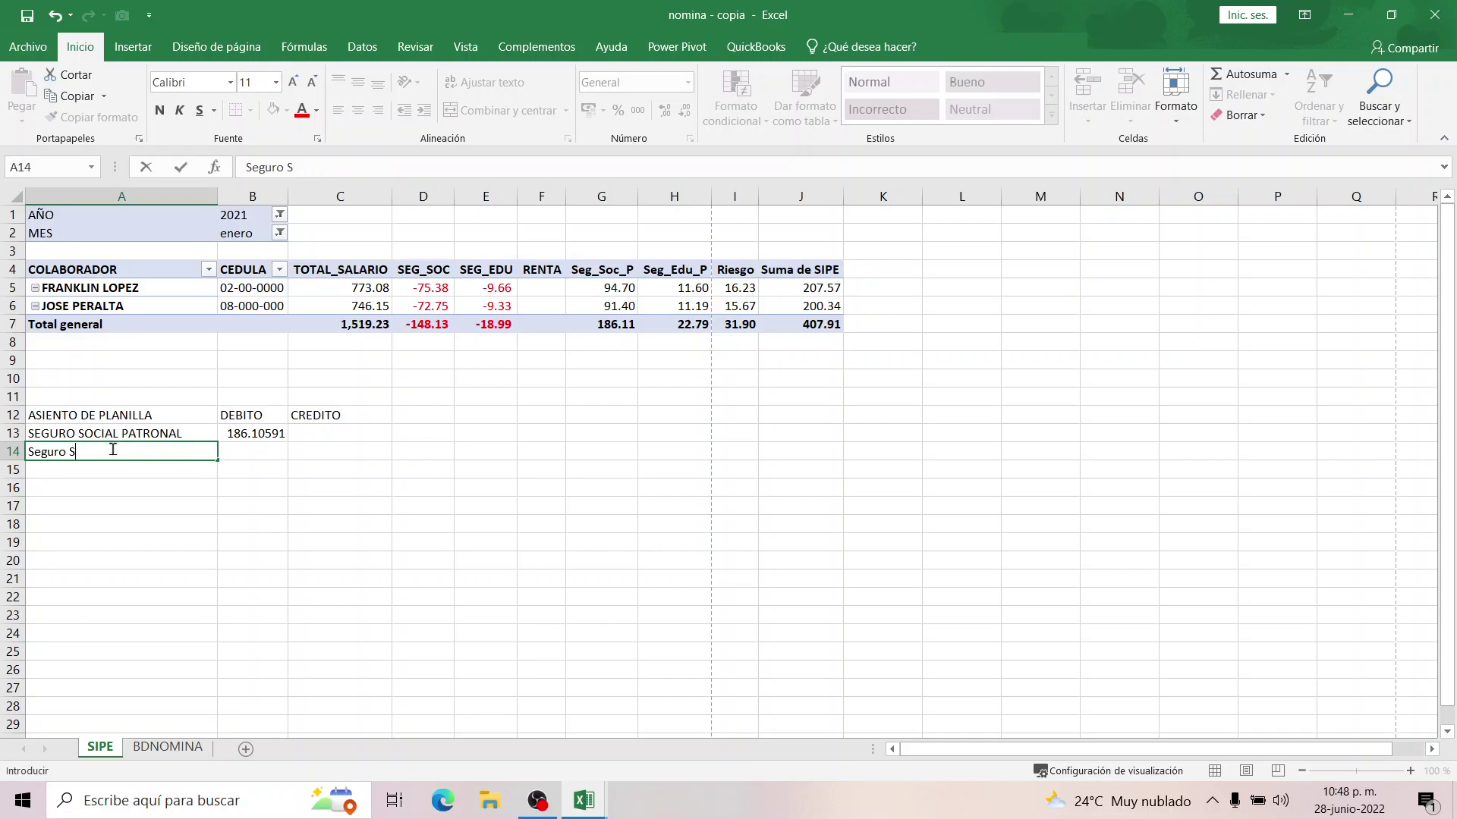
{"action": "type", "text": "SEGURO EDUCATIVO PATROAN"}
{"action": "key", "text": "BackSpace"}
{"action": "key", "text": "BackSpace"}
{"action": "type", "text": "NAL"}
{"action": "key", "text": "Tab"}
{"action": "type", "text": "="}
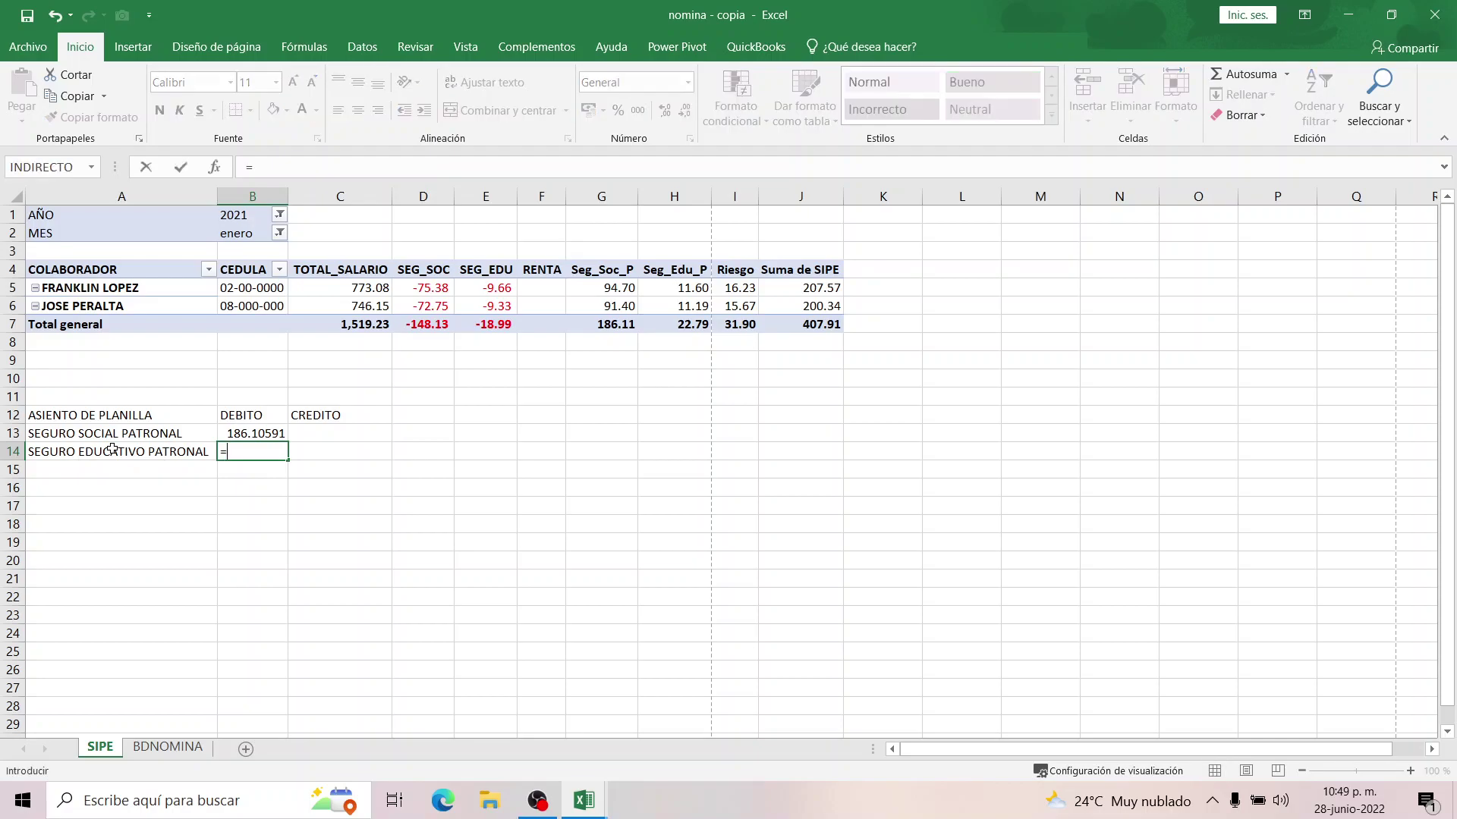
{"action": "left_click", "coordinate": [674, 324]}
{"action": "key", "text": "Return"}
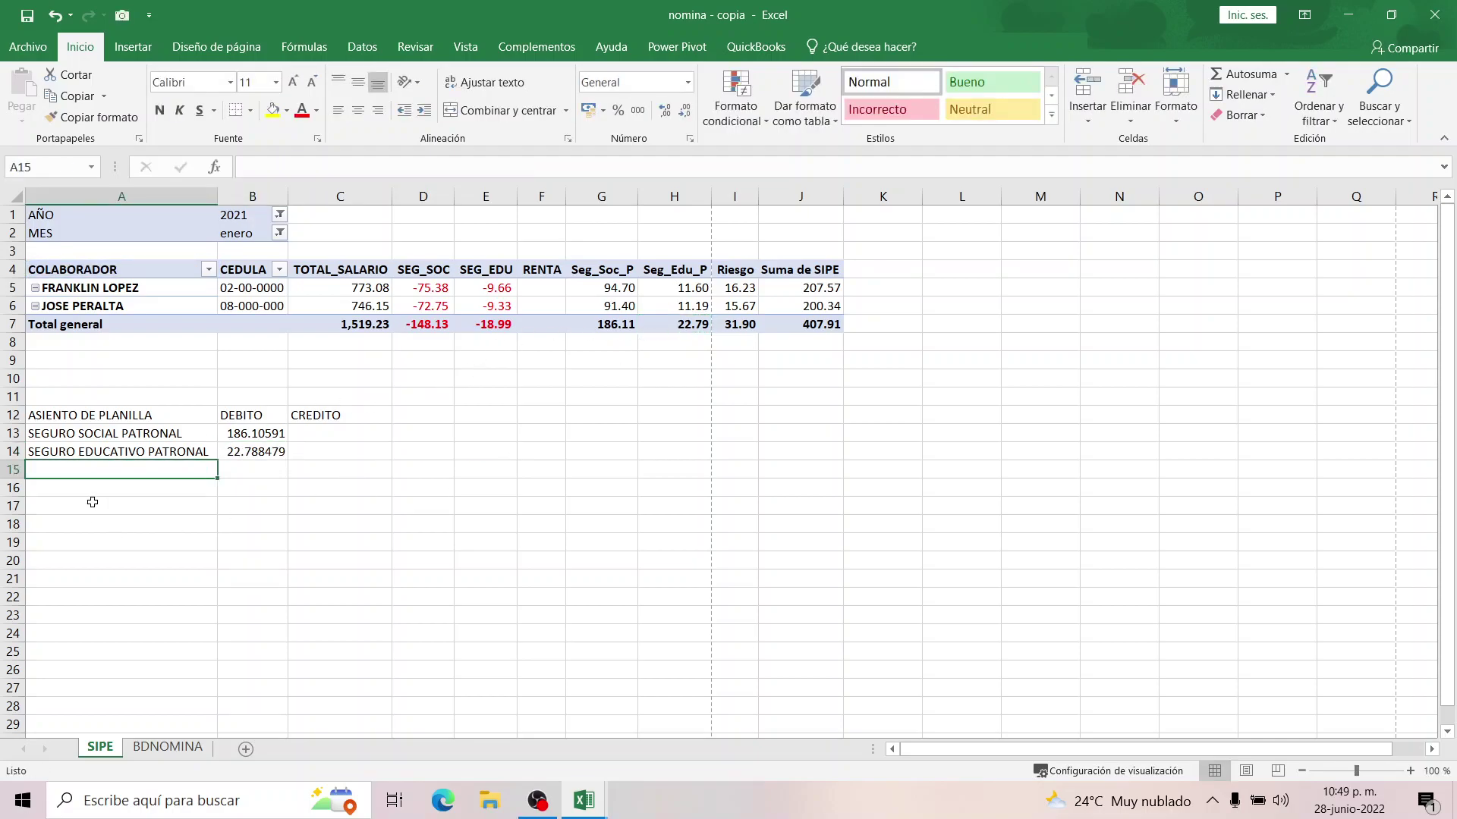
Add a RIESGO line in A15 linked to the pivot's Riesgo total in B15.
{"action": "type", "text": "RIESGO"}
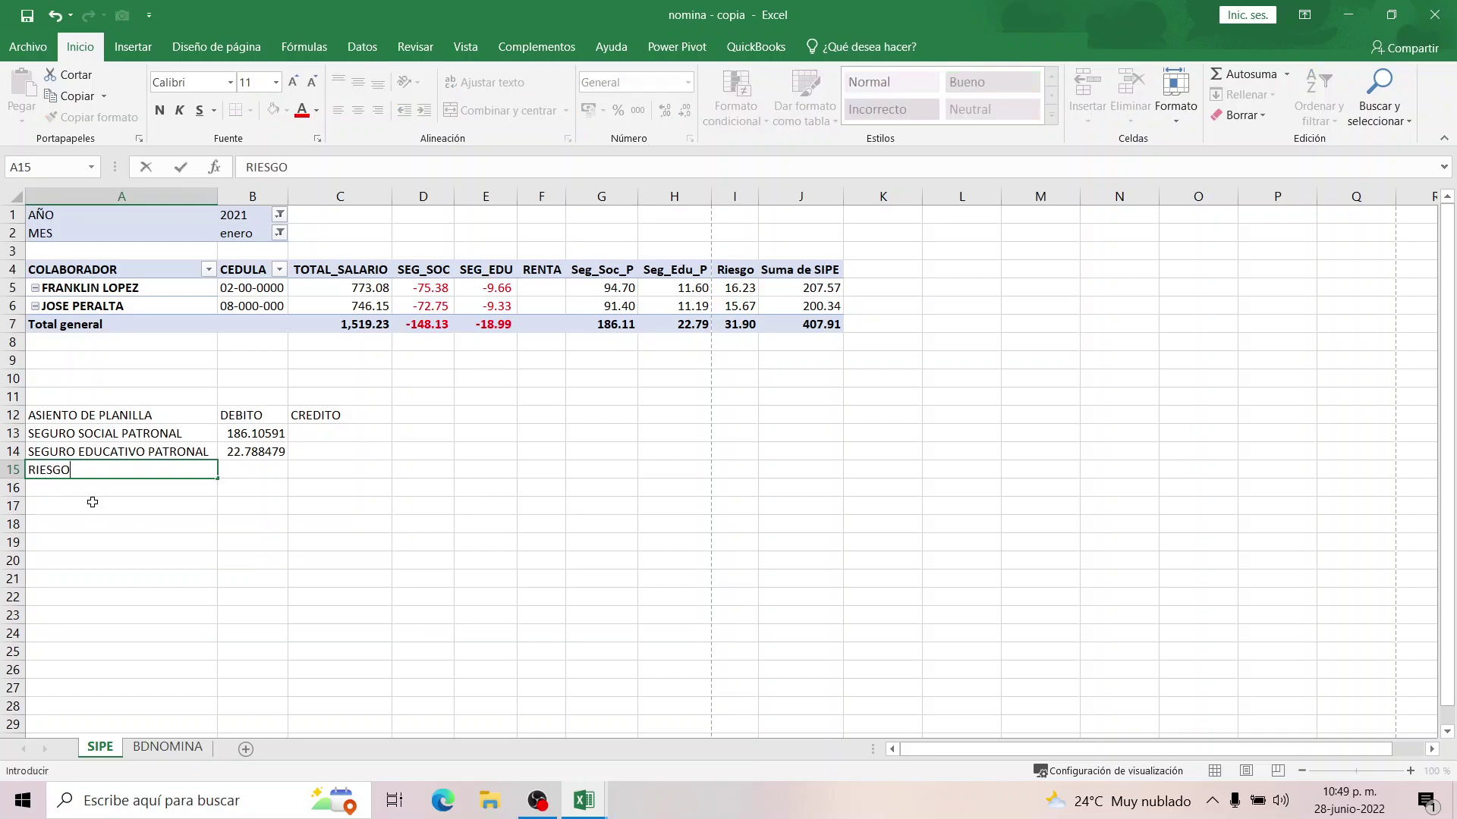
{"action": "key", "text": "Tab"}
{"action": "key", "text": "Tab"}
{"action": "key", "text": "Left"}
{"action": "type", "text": "="}
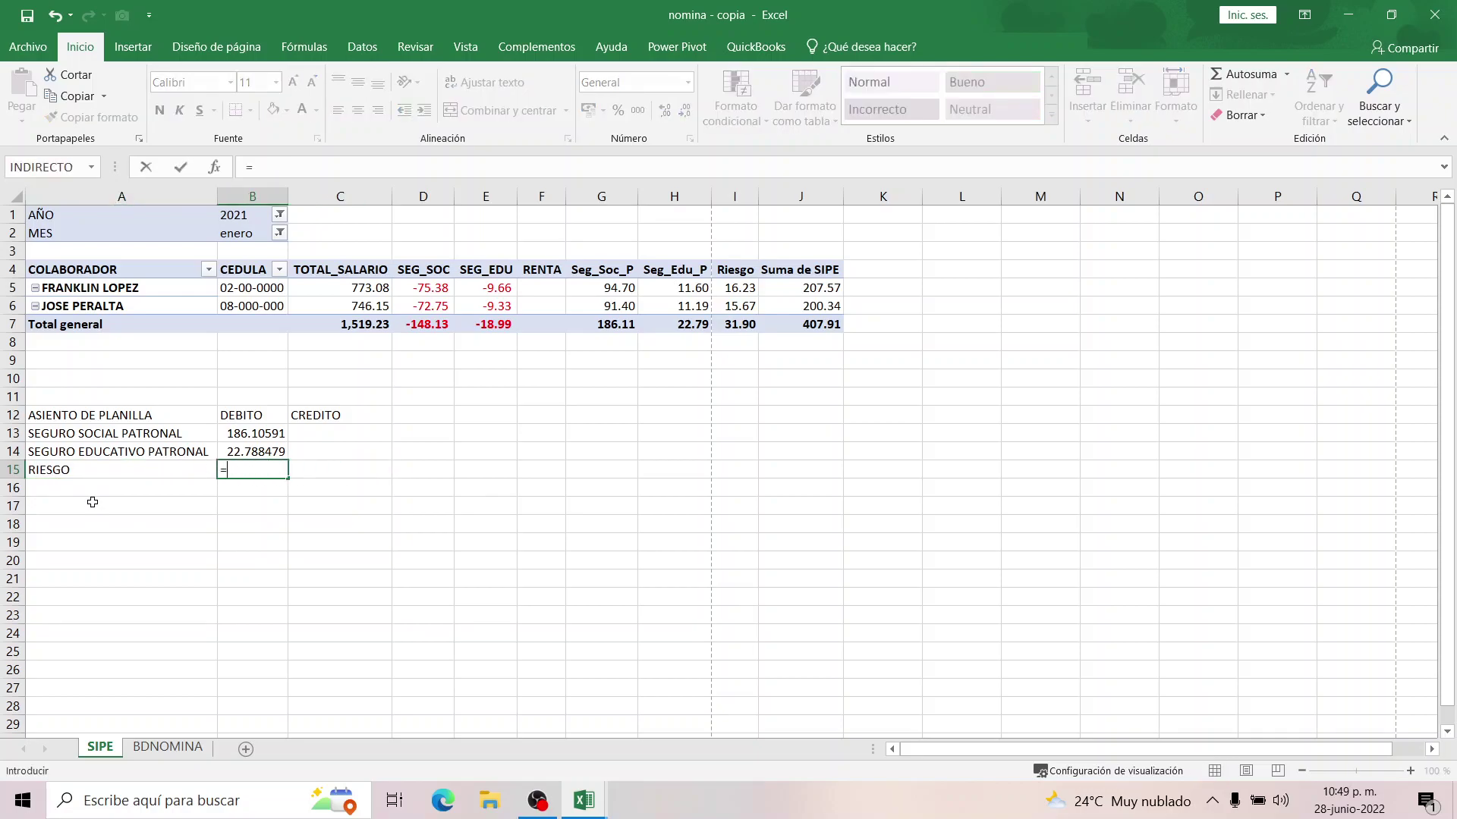
{"action": "left_click", "coordinate": [728, 324]}
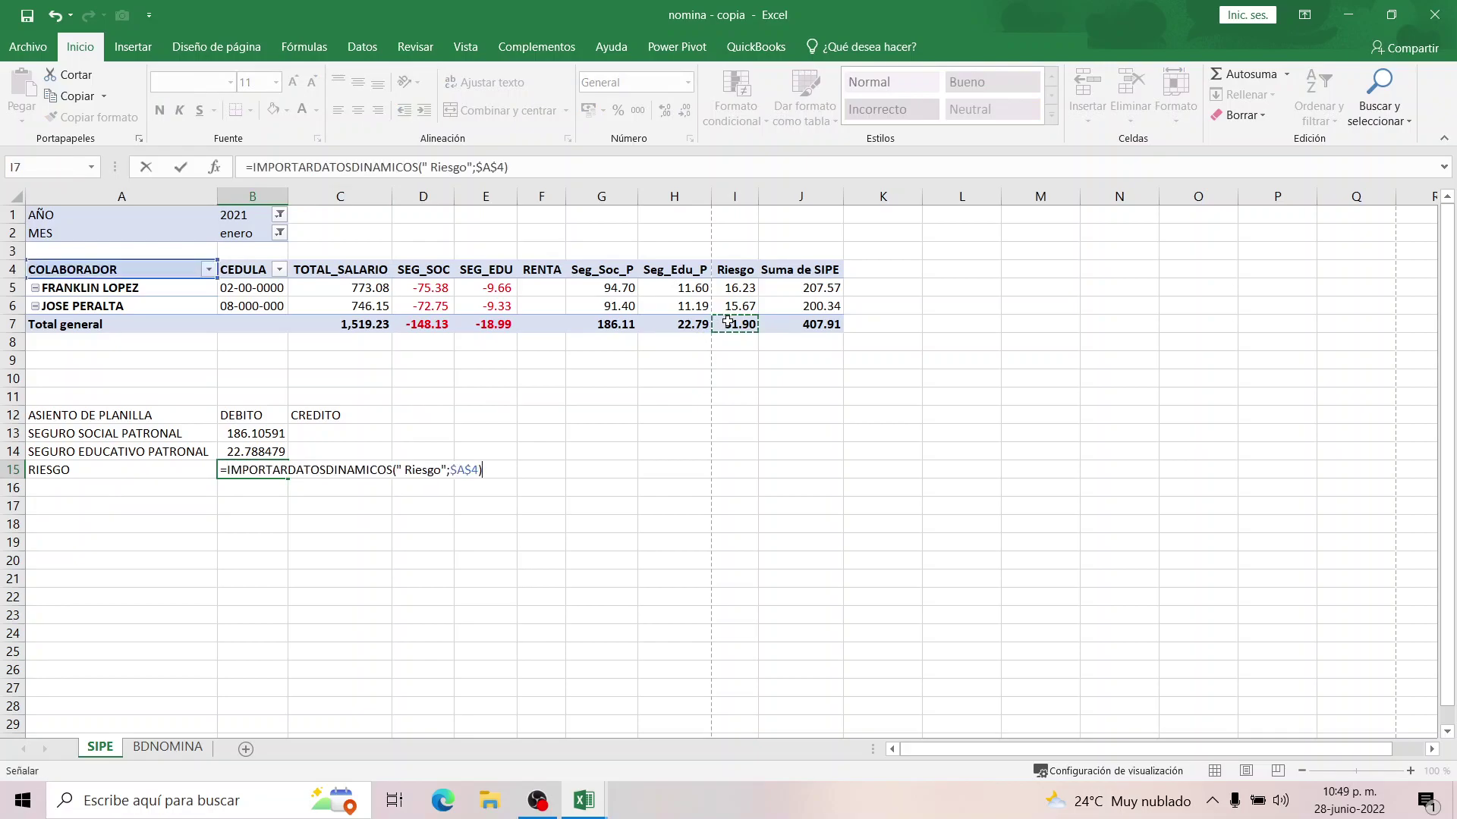
{"action": "key", "text": "Return"}
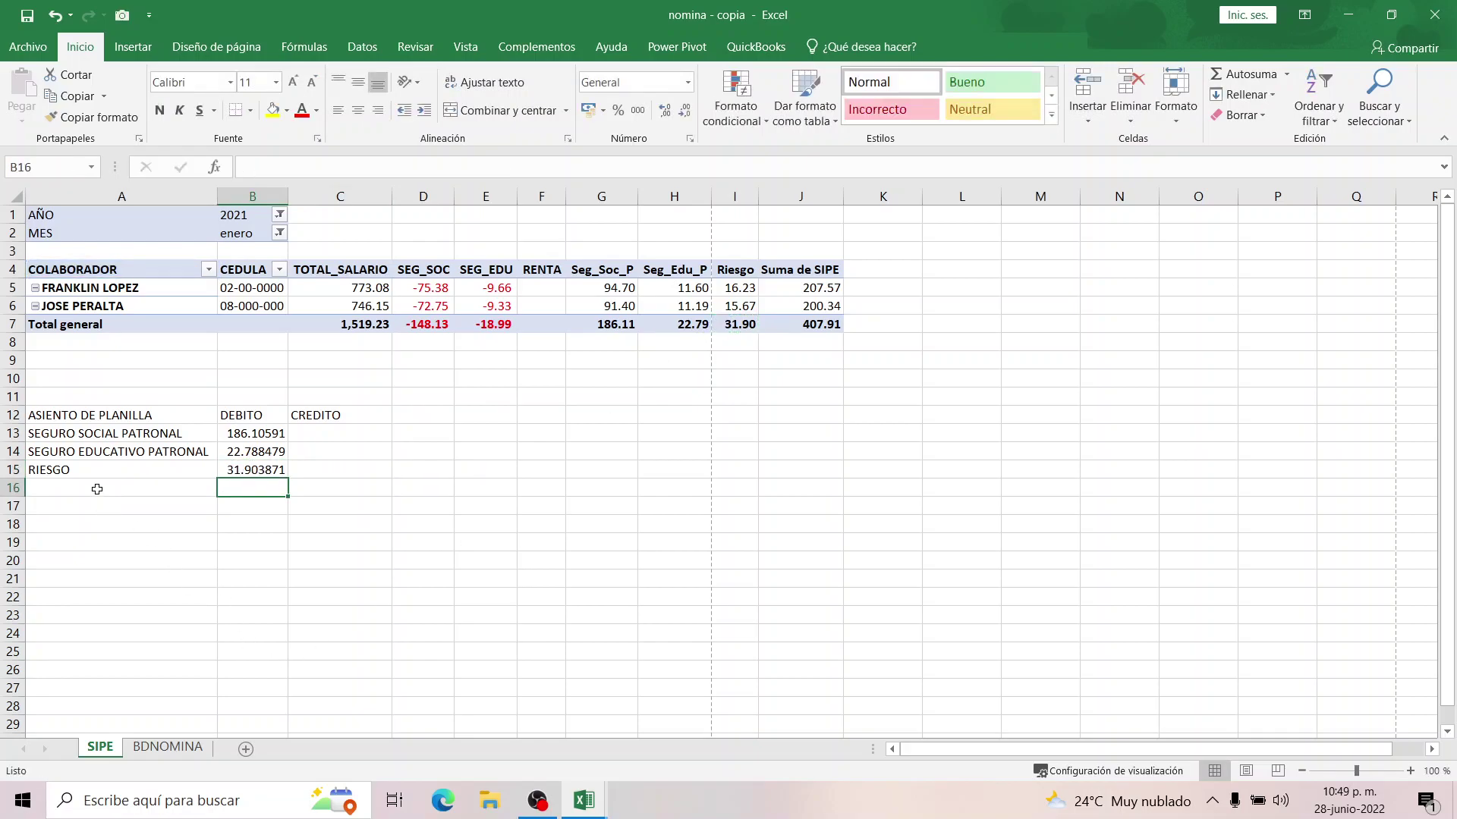
Add SEGURO SOCIAL POR PAGAR in A16, crediting =SUMA(B13:B15) in C16.
{"action": "left_click", "coordinate": [98, 489]}
{"action": "type", "text": "Seguiro S"}
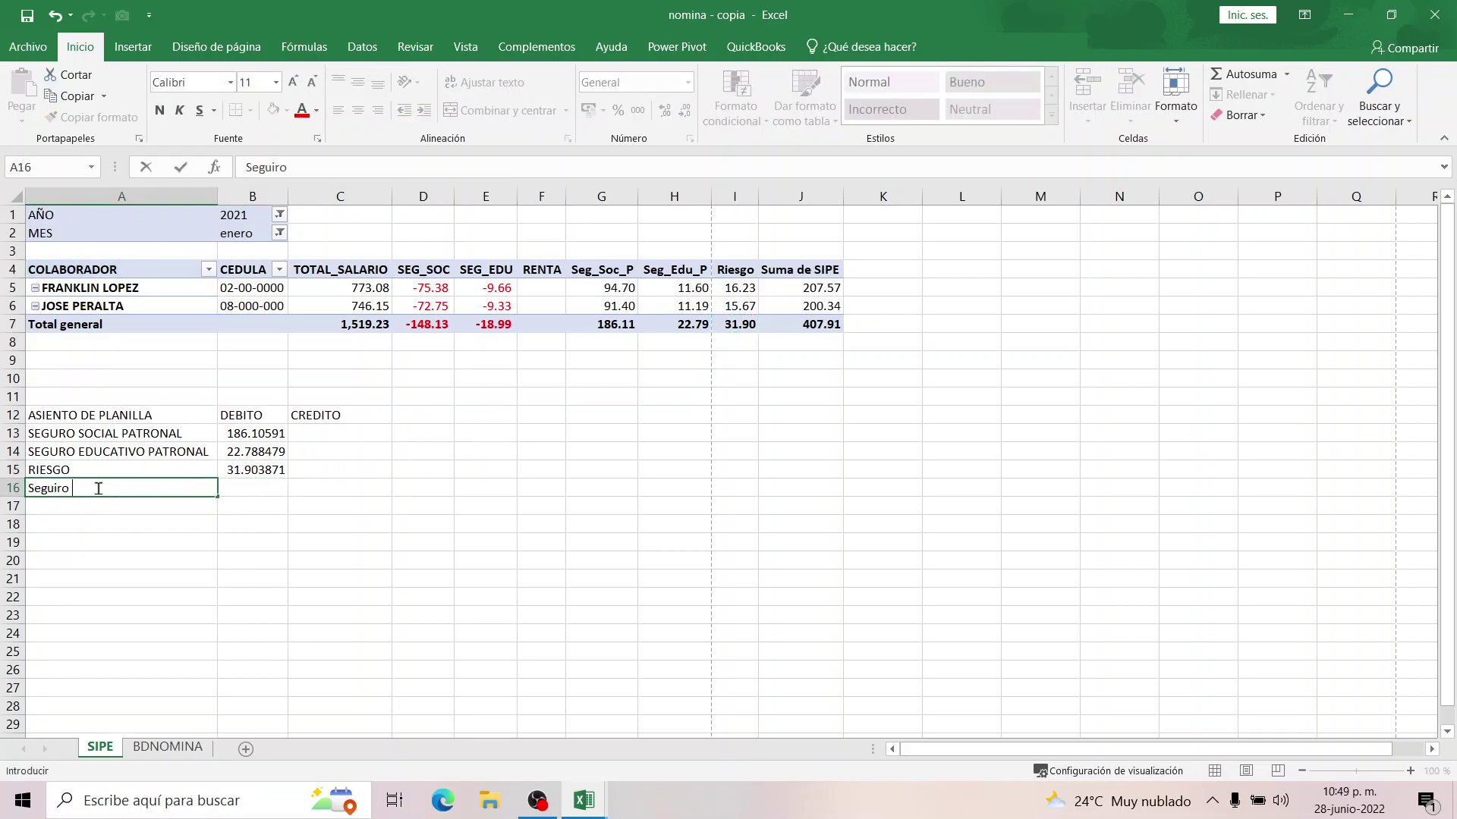
{"action": "key", "text": "BackSpace"}
{"action": "key", "text": "BackSpace"}
{"action": "key", "text": "BackSpace"}
{"action": "key", "text": "BackSpace"}
{"action": "type", "text": "EGURO SOCIAL POR PAGAR"}
{"action": "key", "text": "Tab"}
{"action": "key", "text": "Tab"}
{"action": "type", "text": "=SUMA("}
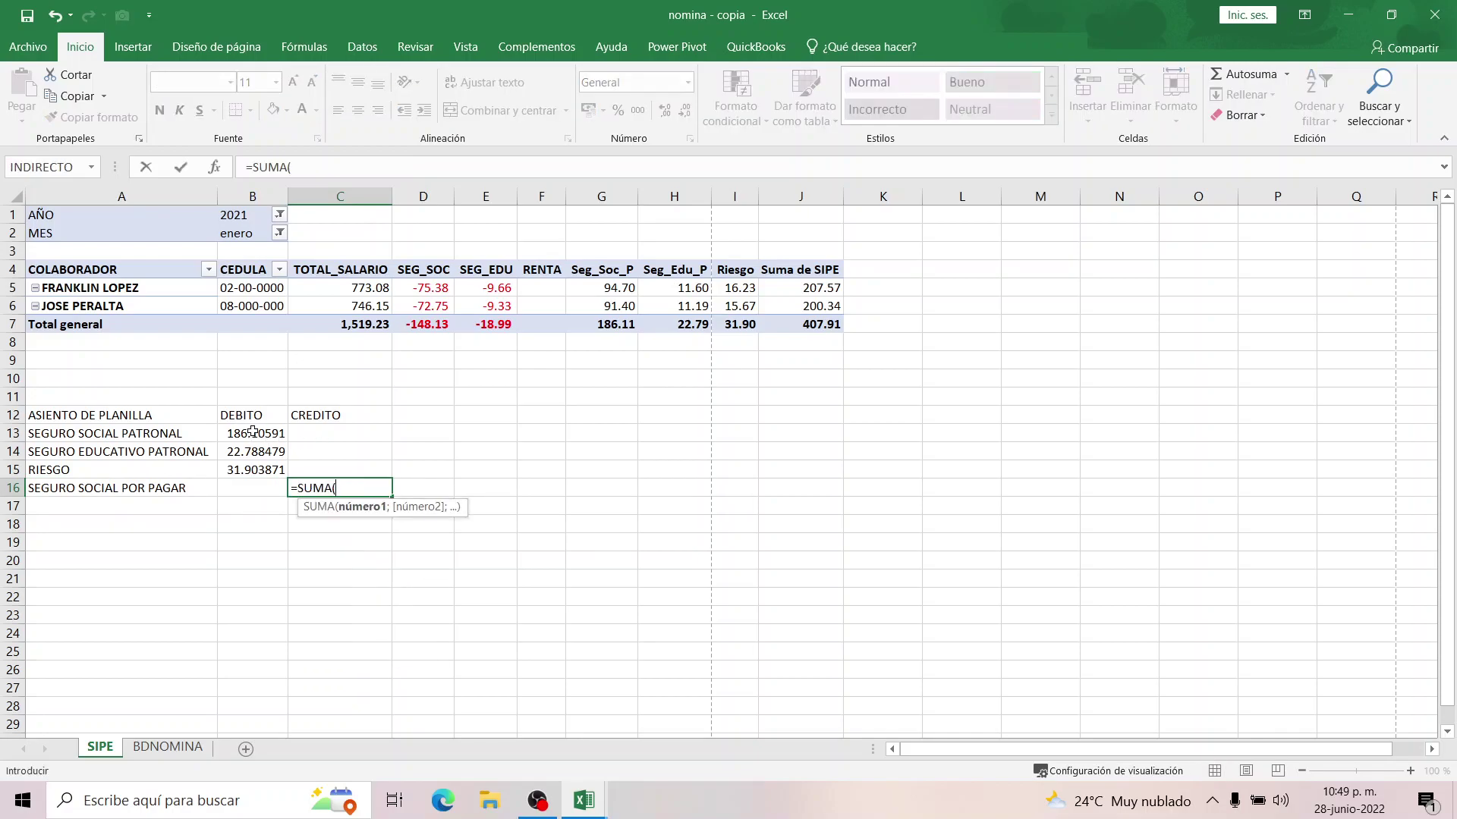
{"action": "left_click_drag", "start_coordinate": [255, 442], "coordinate": [252, 468]}
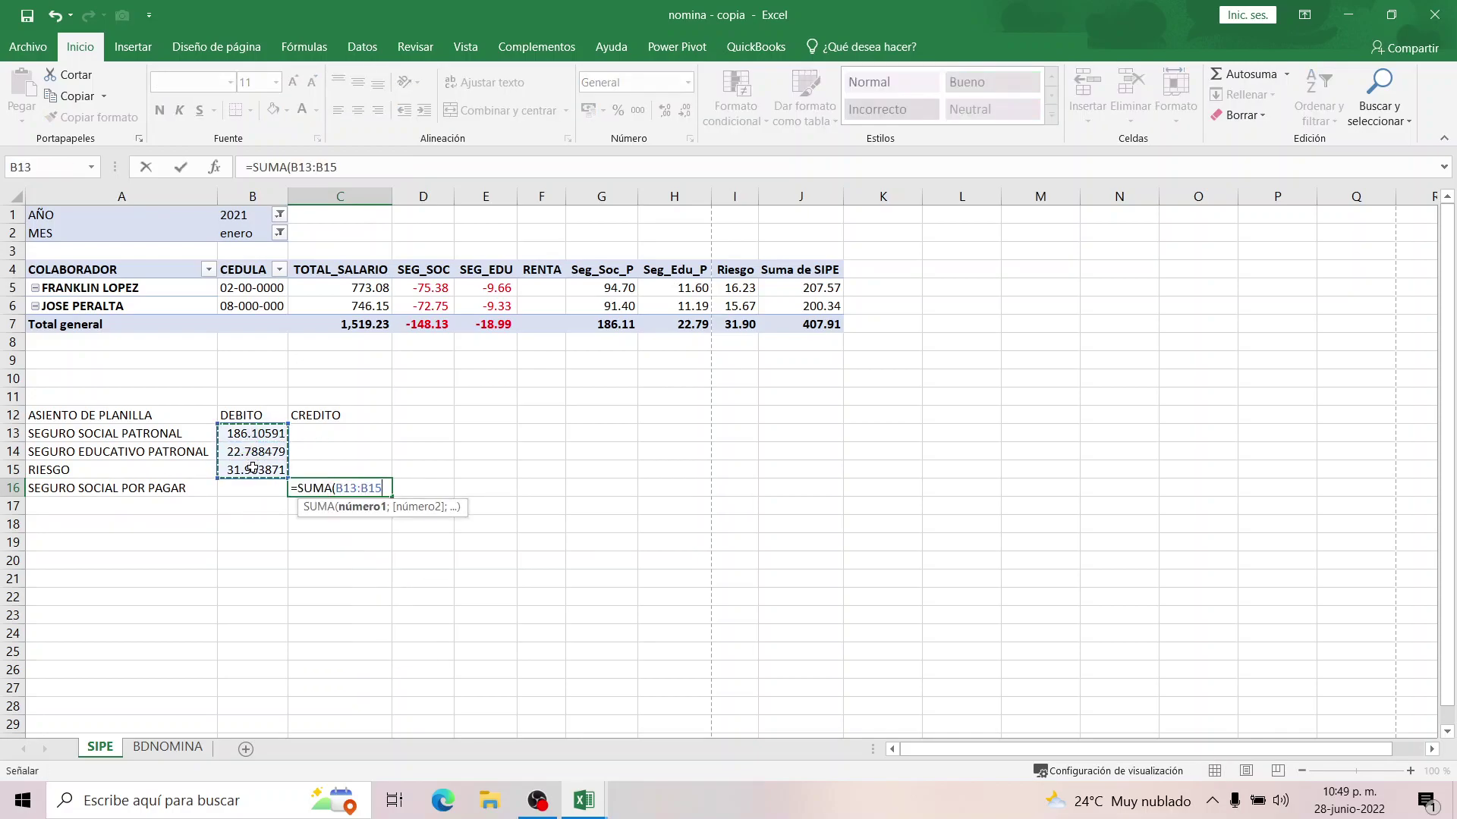
{"action": "type", "text": ")"}
{"action": "key", "text": "Return"}
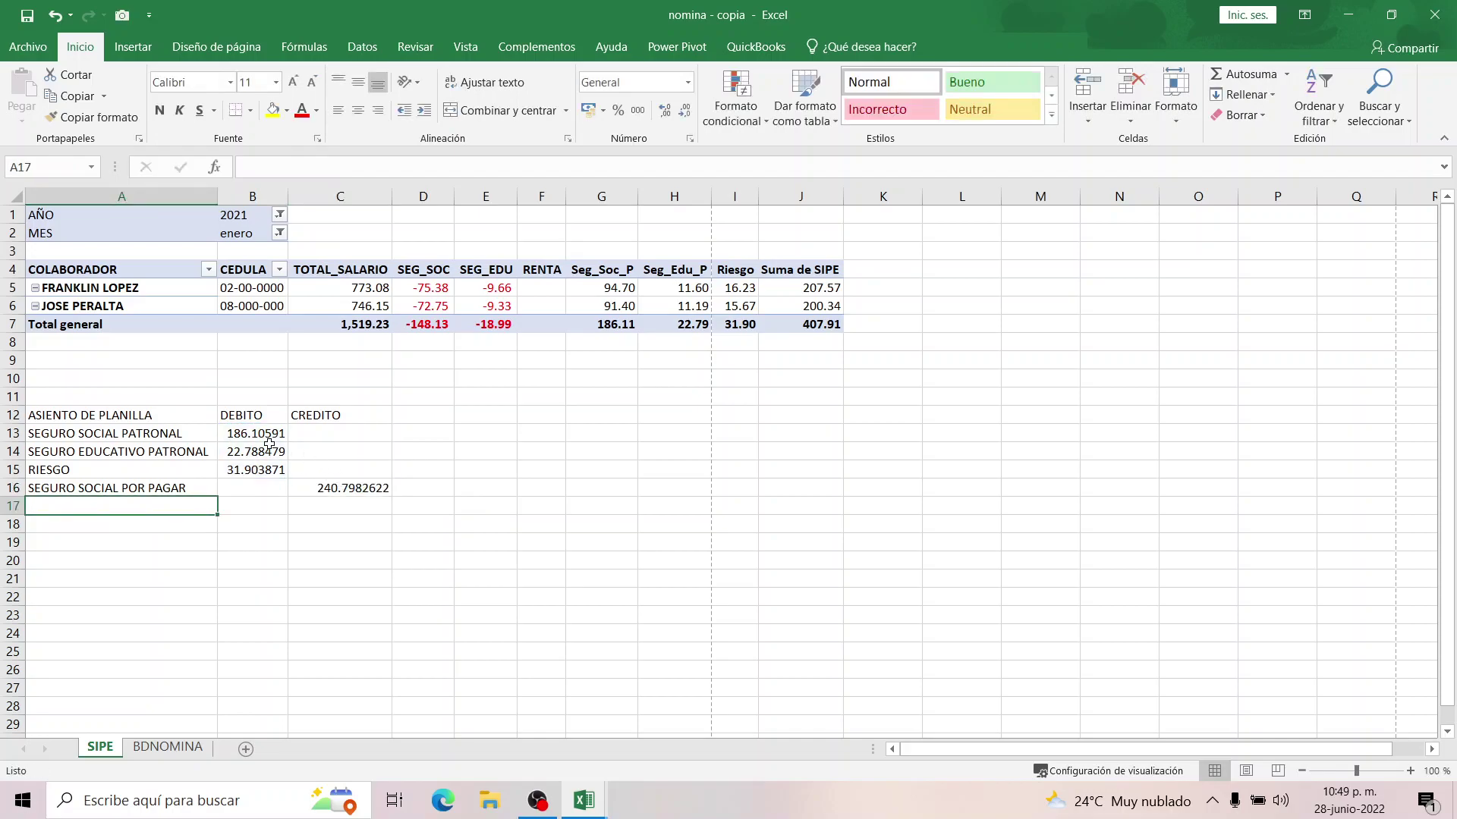
{"action": "left_click_drag", "start_coordinate": [267, 434], "coordinate": [346, 490]}
Format the debit and credit amounts as Número with thousands separator and two decimals.
{"action": "right_click", "coordinate": [317, 444]}
{"action": "left_click", "coordinate": [379, 364]}
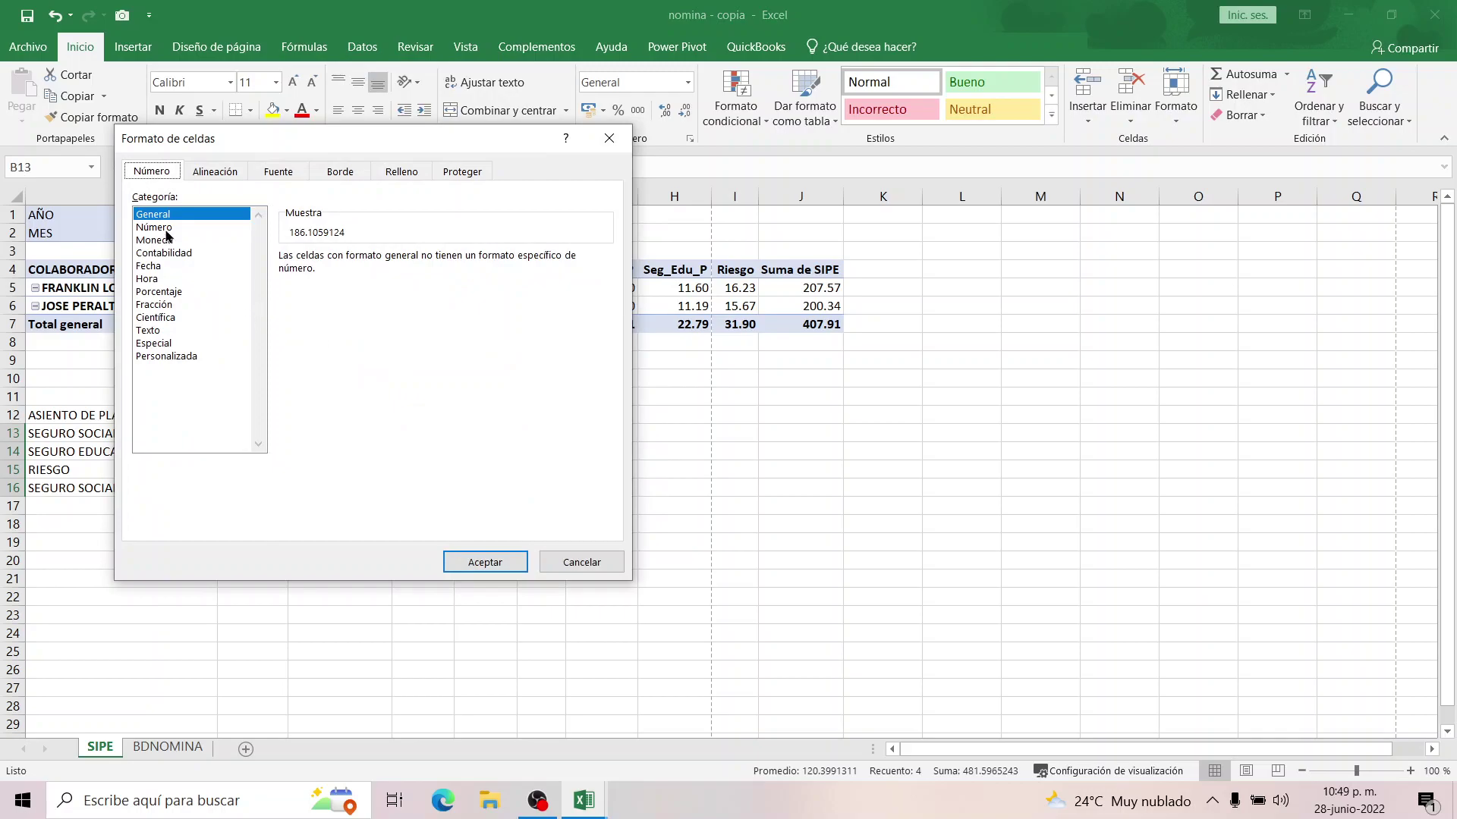
{"action": "left_click", "coordinate": [163, 228]}
{"action": "left_click", "coordinate": [299, 281]}
{"action": "left_click", "coordinate": [498, 564]}
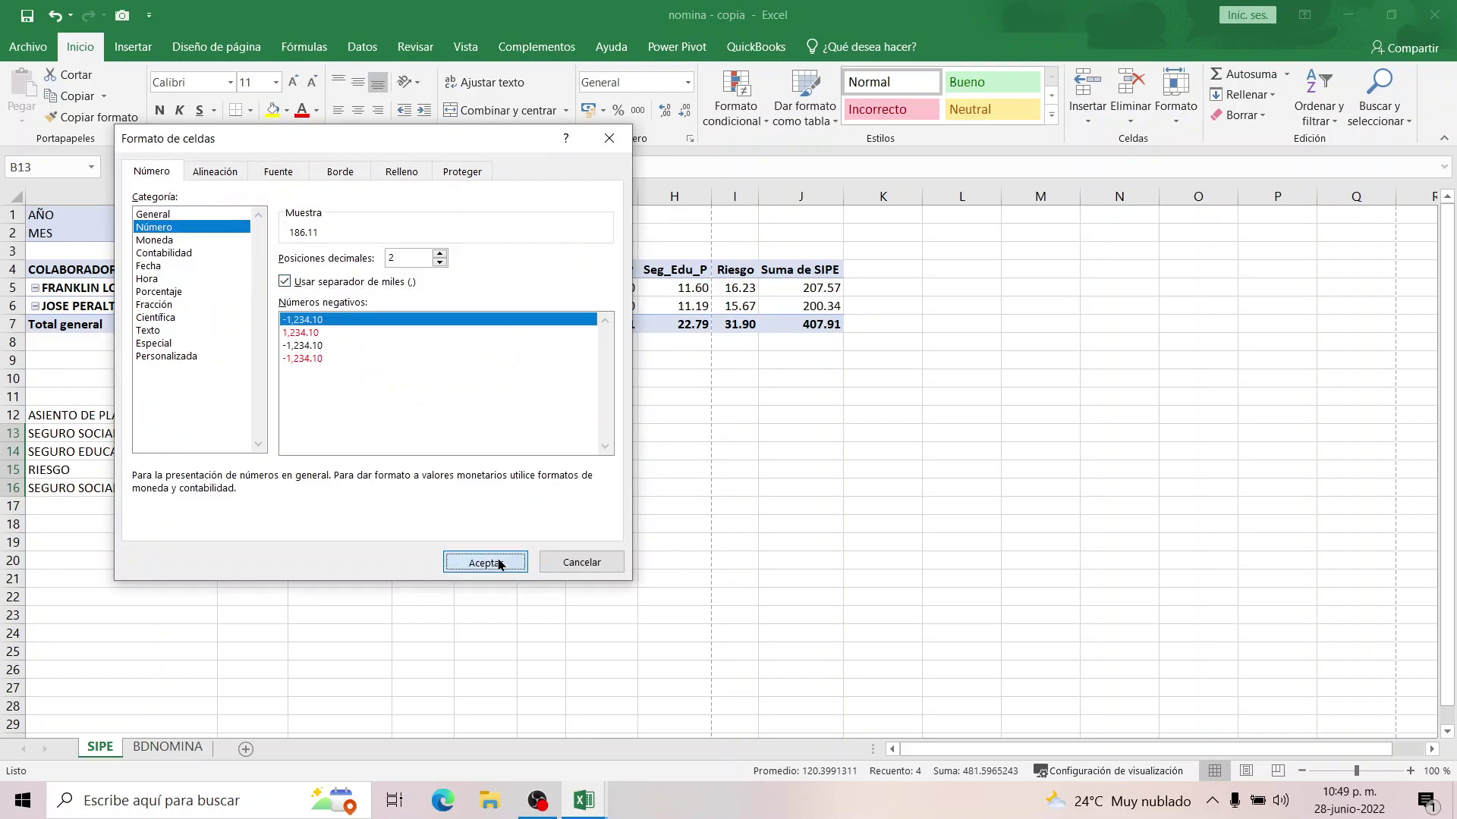
Add row 17 totals: AutoSum credits in C17 and =SUMA(B13:B16) debits in B17, both 240.80.
{"action": "left_click_drag", "start_coordinate": [359, 436], "coordinate": [357, 507]}
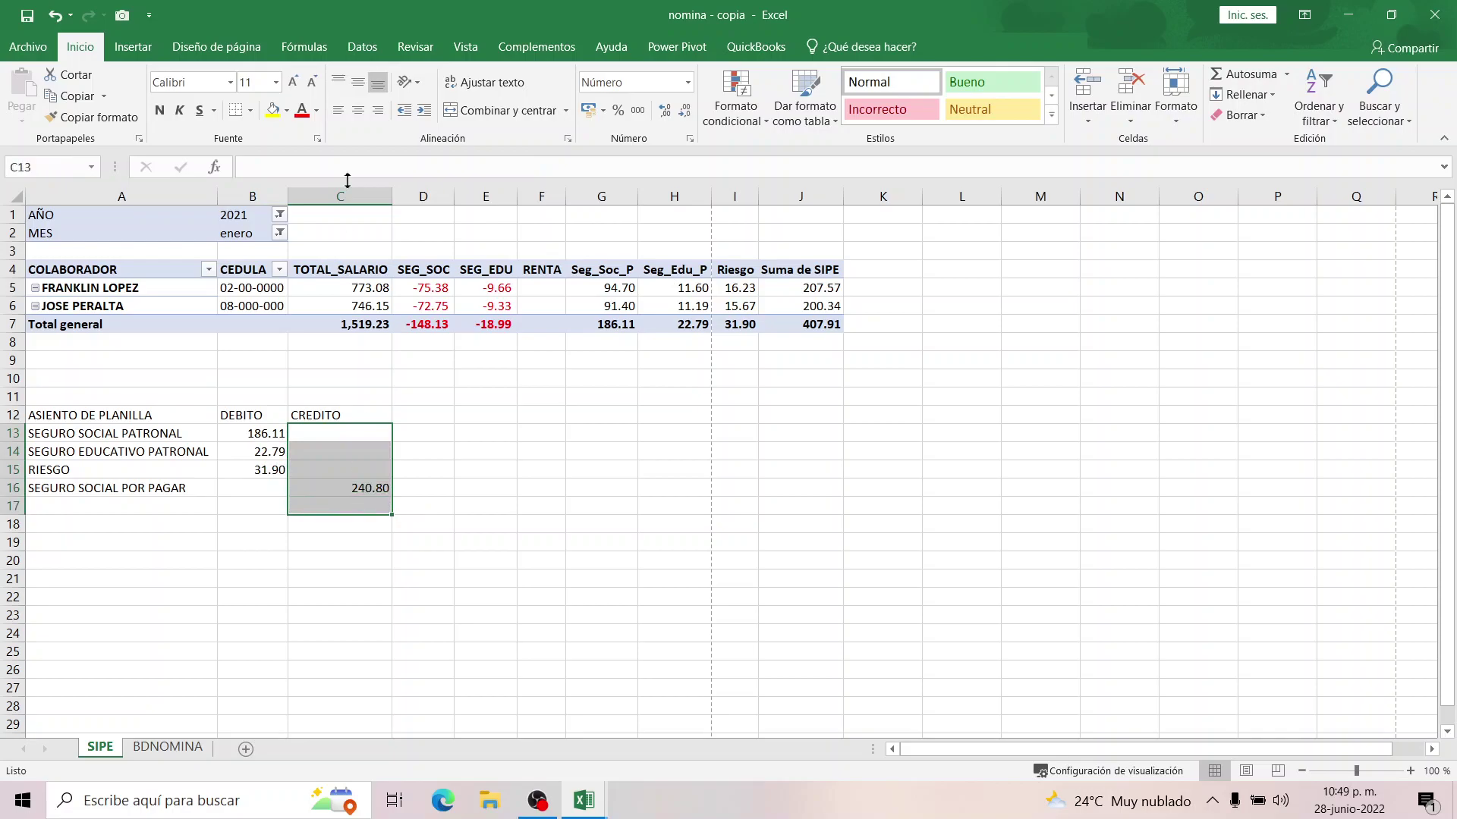
{"action": "left_click", "coordinate": [1250, 76]}
{"action": "left_click", "coordinate": [357, 507]}
{"action": "left_click_drag", "start_coordinate": [385, 516], "coordinate": [294, 424]}
{"action": "left_click", "coordinate": [262, 506]}
{"action": "double_click", "coordinate": [261, 506]}
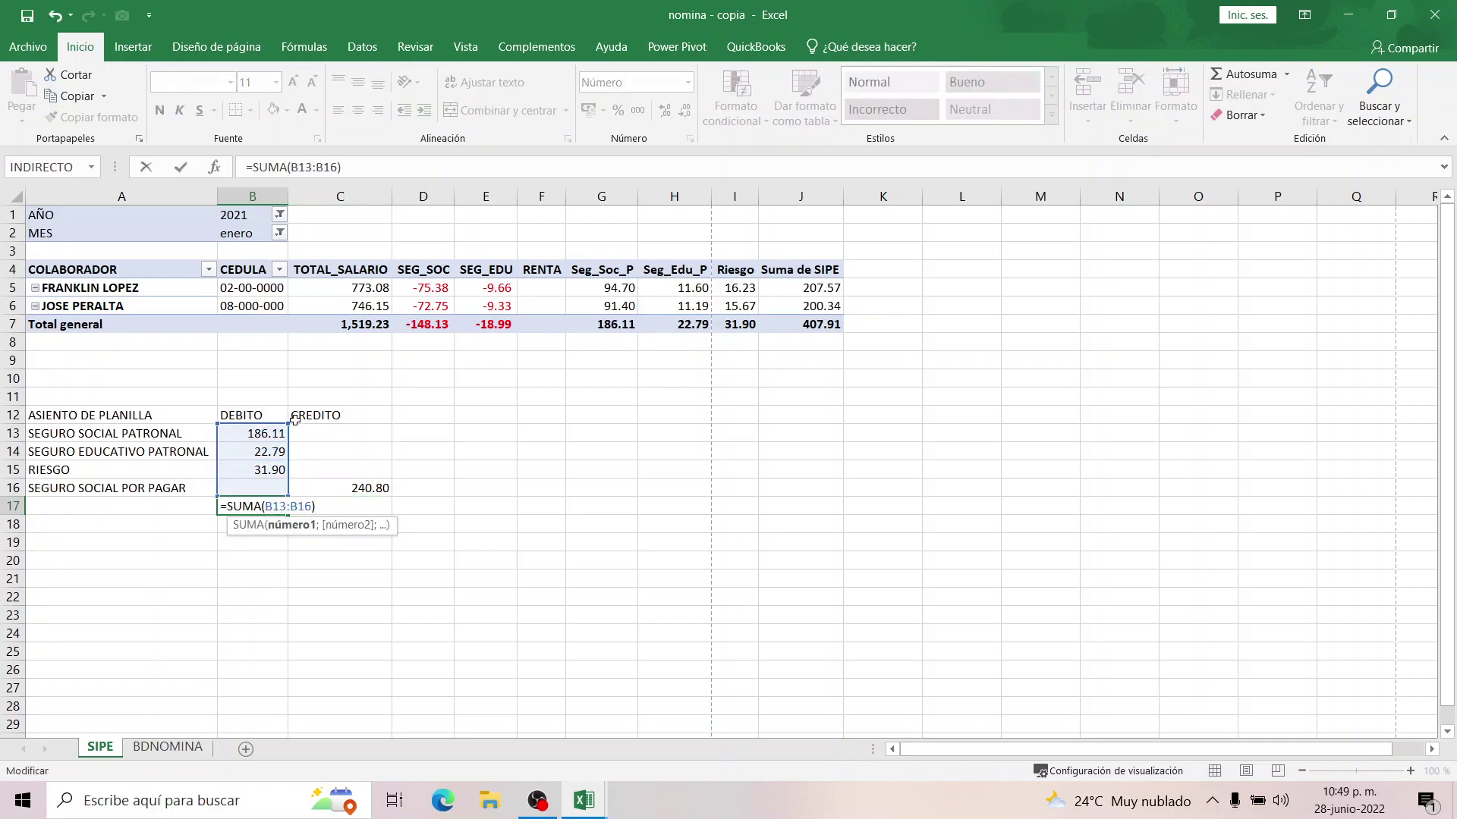
{"action": "key", "text": "Return"}
{"action": "left_click", "coordinate": [269, 506]}
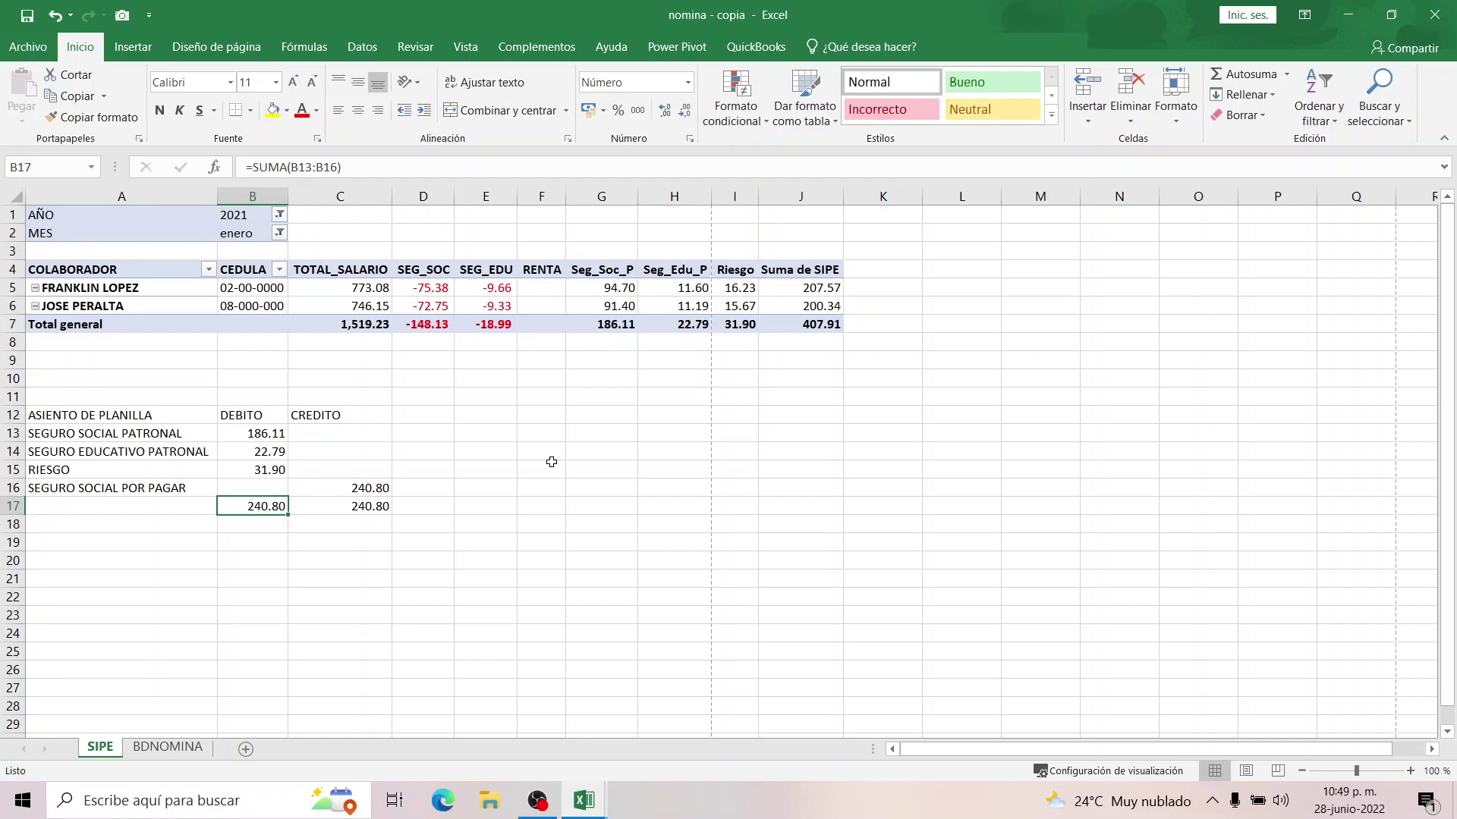
Filter the SIPE pivot's MES to febrero, then marzo (totals 63.40), and return to BDNOMINA row 10.
{"action": "left_click", "coordinate": [168, 748]}
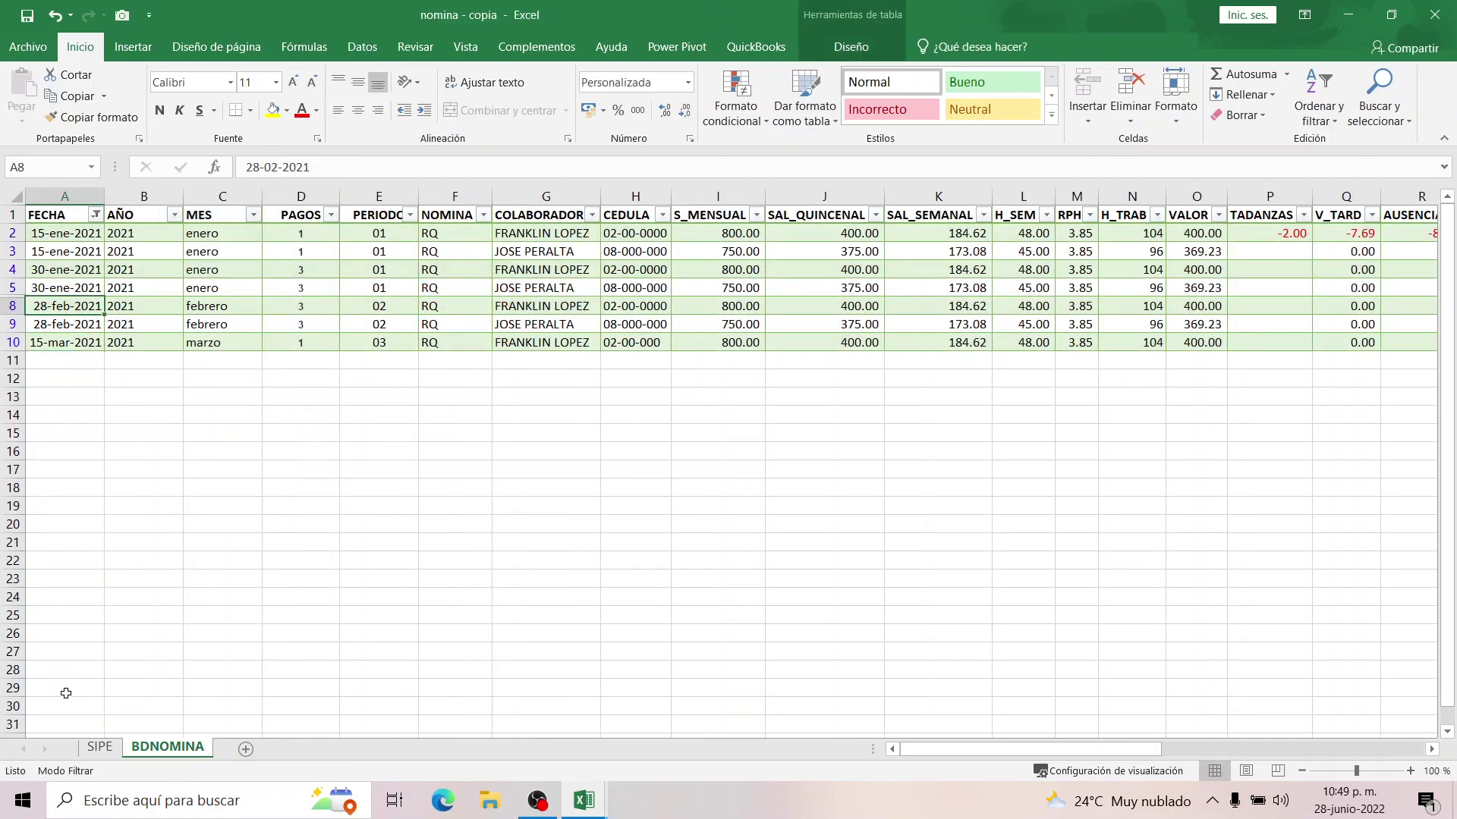
{"action": "left_click", "coordinate": [100, 748]}
{"action": "left_click", "coordinate": [280, 234]}
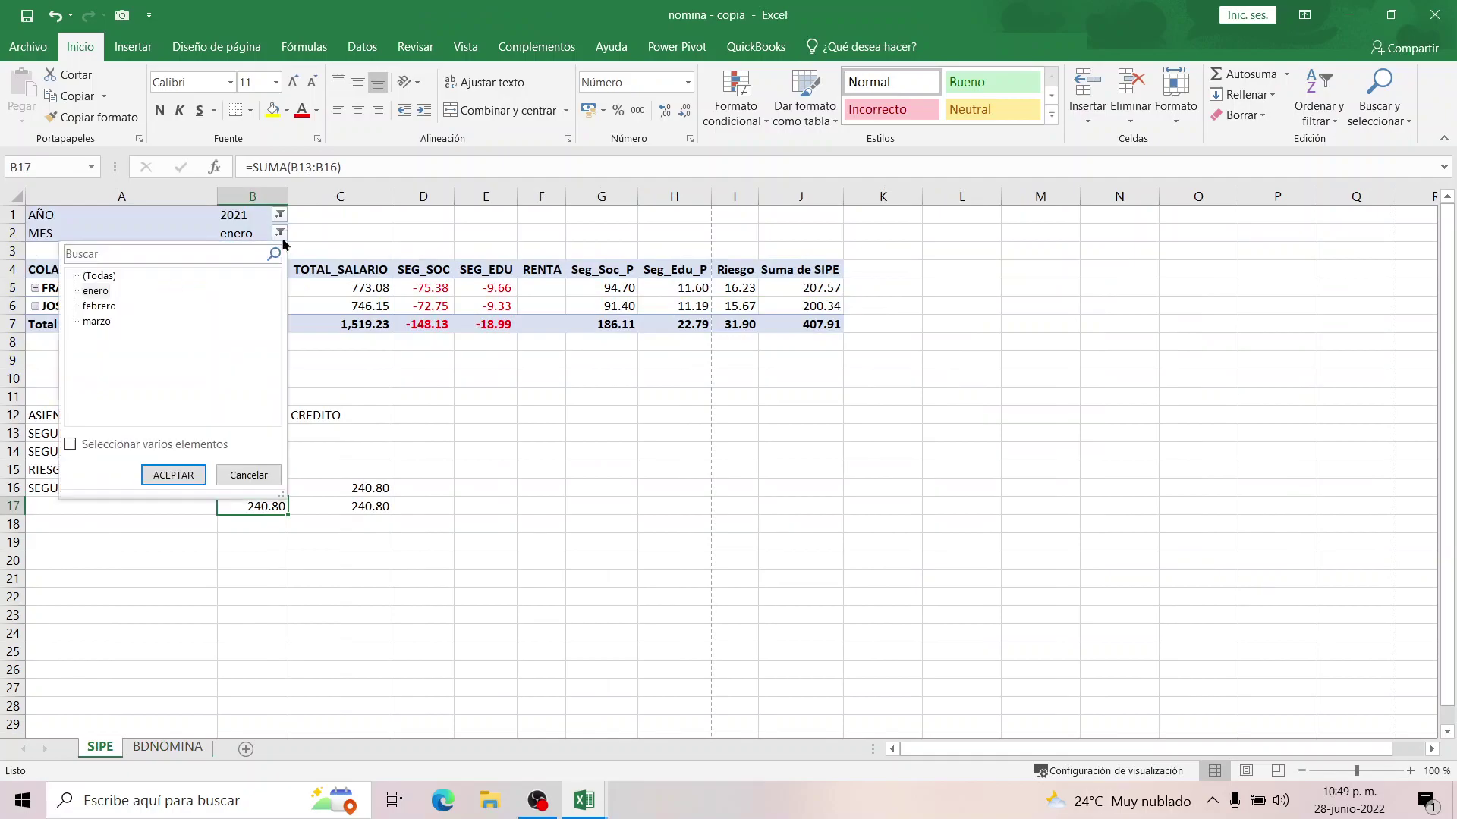
{"action": "left_click", "coordinate": [103, 321]}
{"action": "left_click", "coordinate": [109, 307]}
{"action": "left_click", "coordinate": [173, 475]}
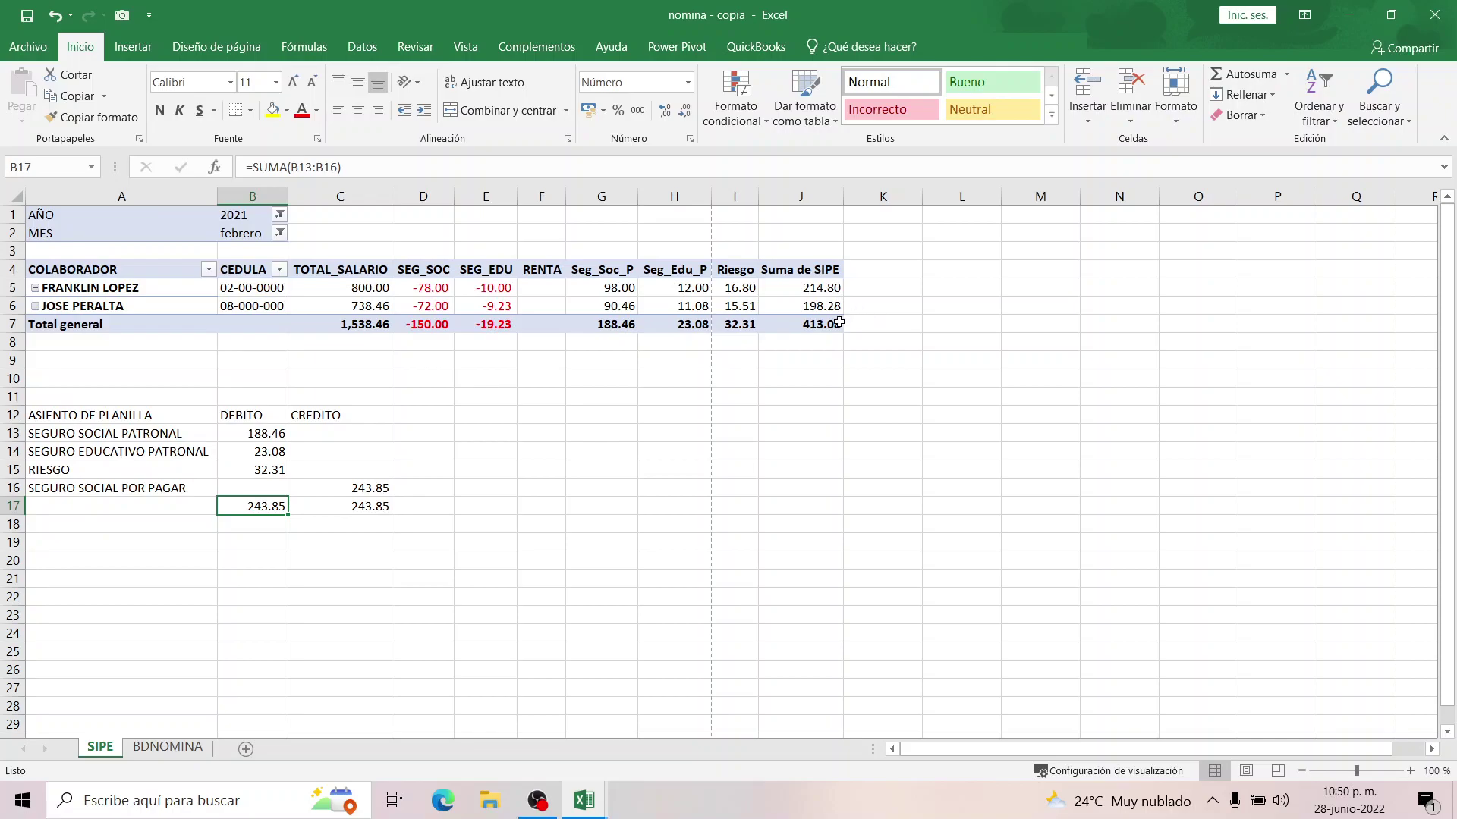
{"action": "left_click", "coordinate": [280, 234]}
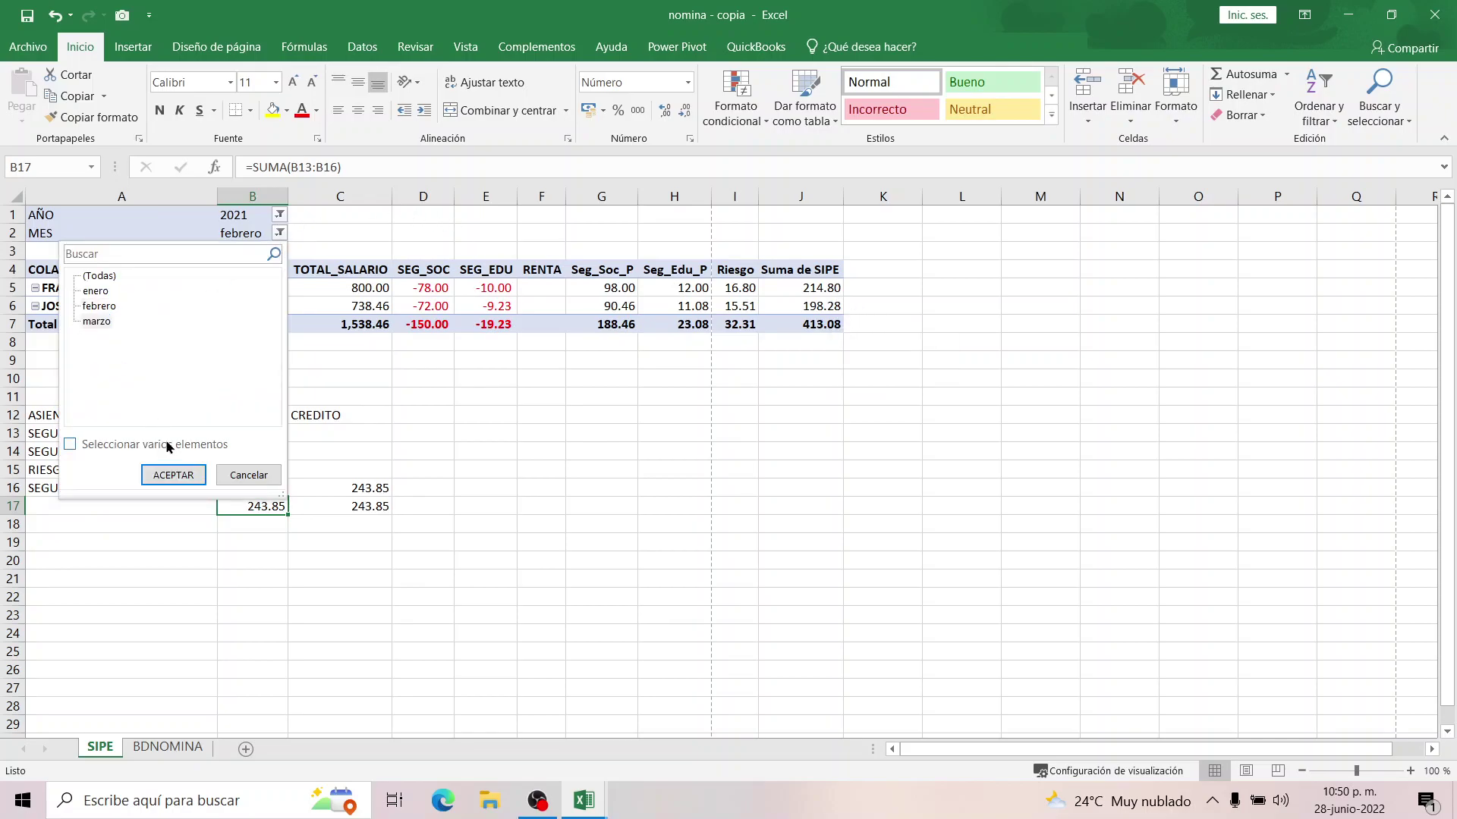
{"action": "left_click", "coordinate": [171, 476]}
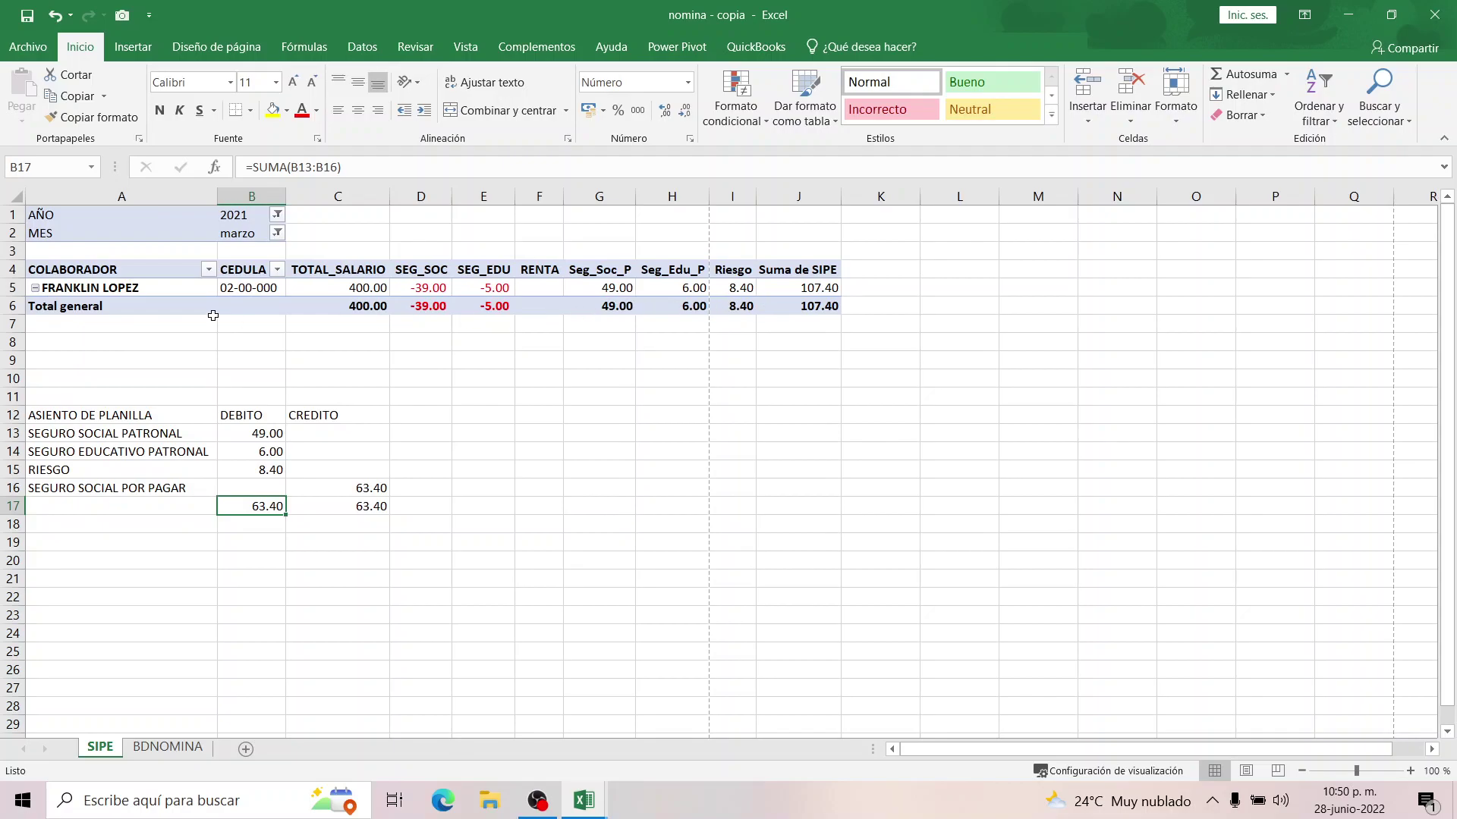
{"action": "left_click", "coordinate": [168, 747]}
{"action": "left_click", "coordinate": [55, 349]}
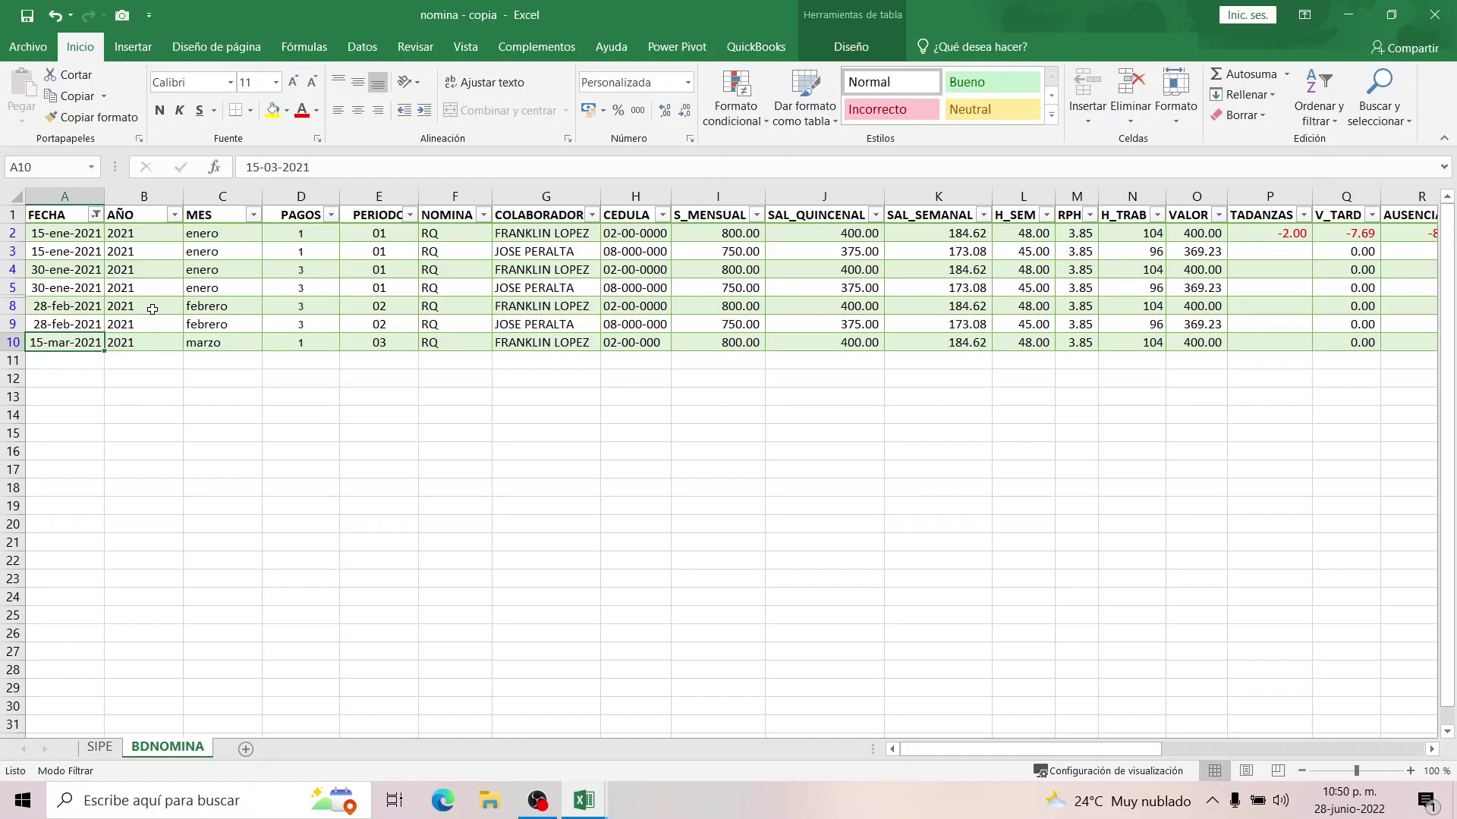
Date row 11 15/03/2021 and fill the PAGOS and PERIODO formulas down from row 10.
{"action": "key", "text": "Down"}
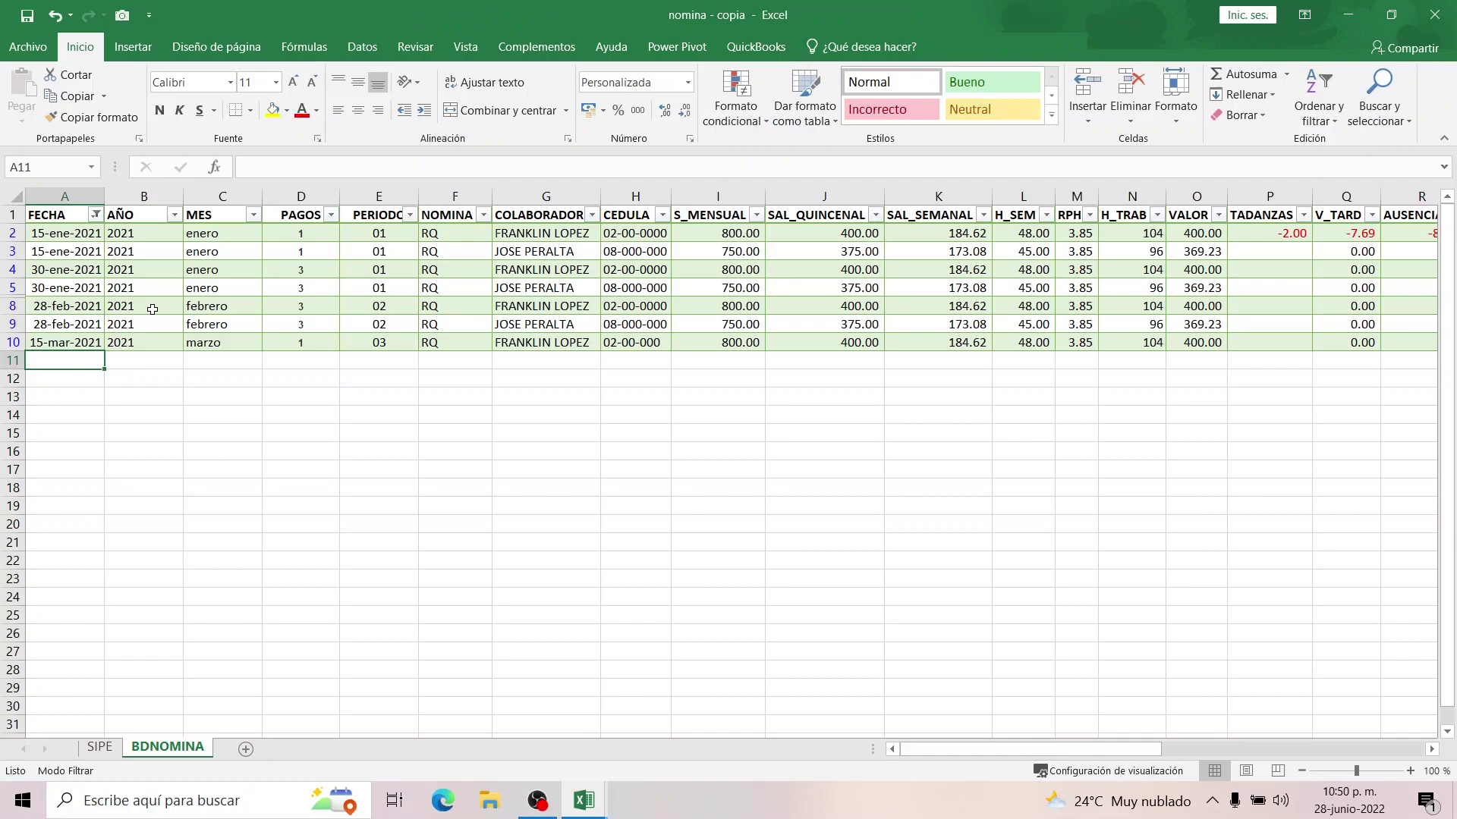
{"action": "type", "text": "15/03/2021"}
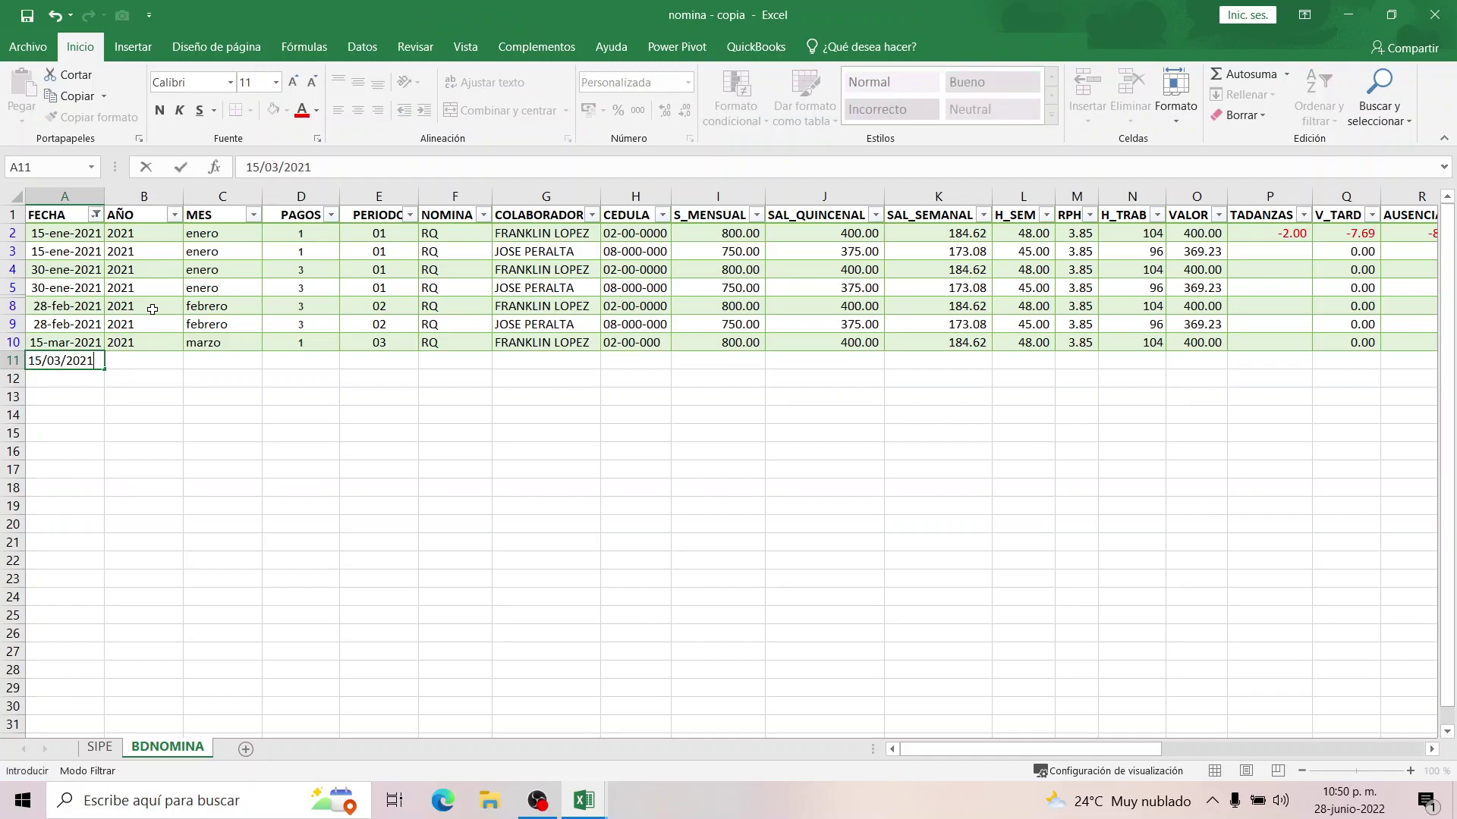
{"action": "key", "text": "Return"}
{"action": "left_click", "coordinate": [286, 360]}
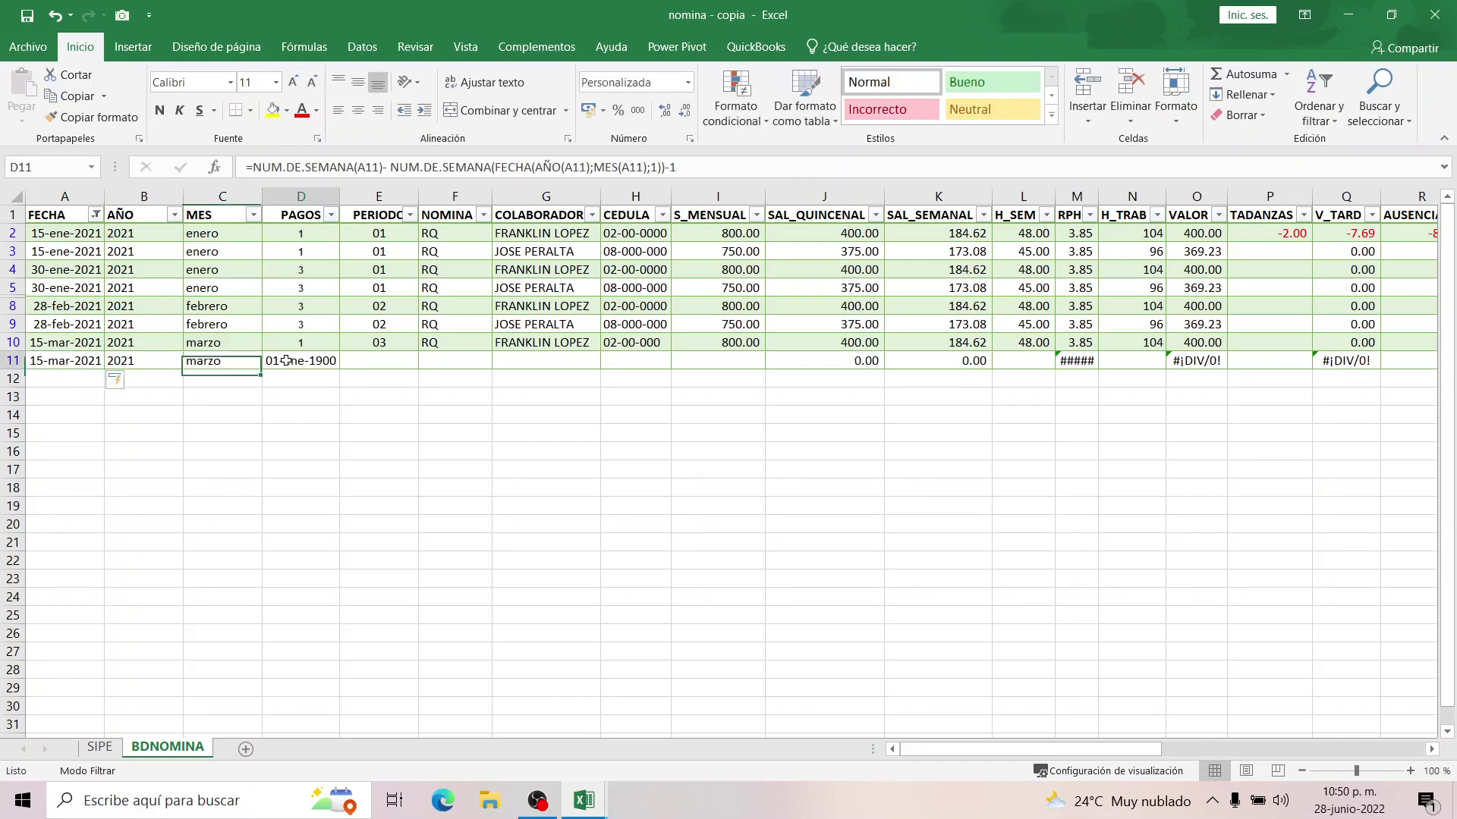
{"action": "left_click_drag", "start_coordinate": [302, 342], "coordinate": [339, 369]}
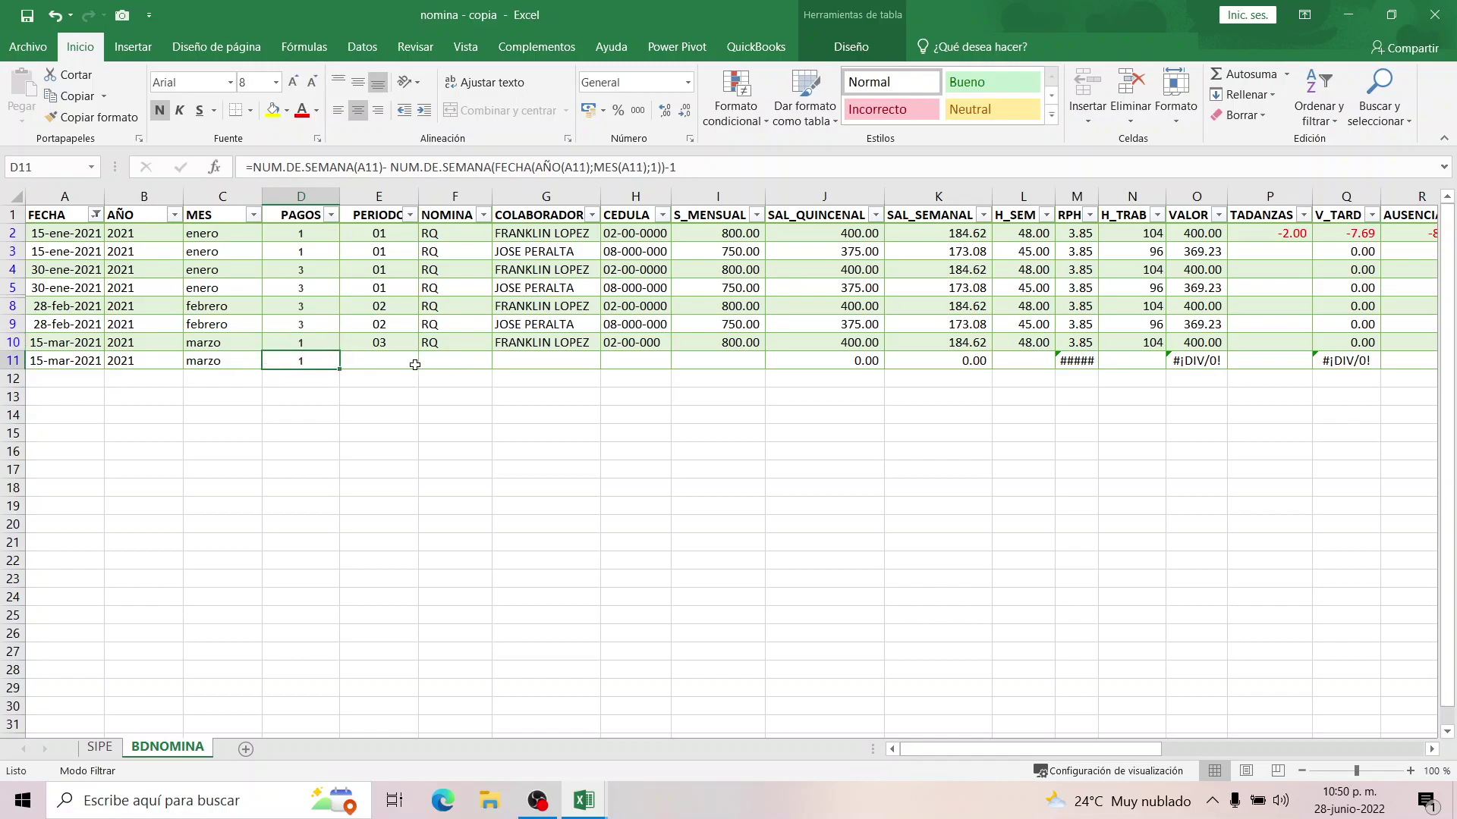
{"action": "left_click", "coordinate": [377, 363]}
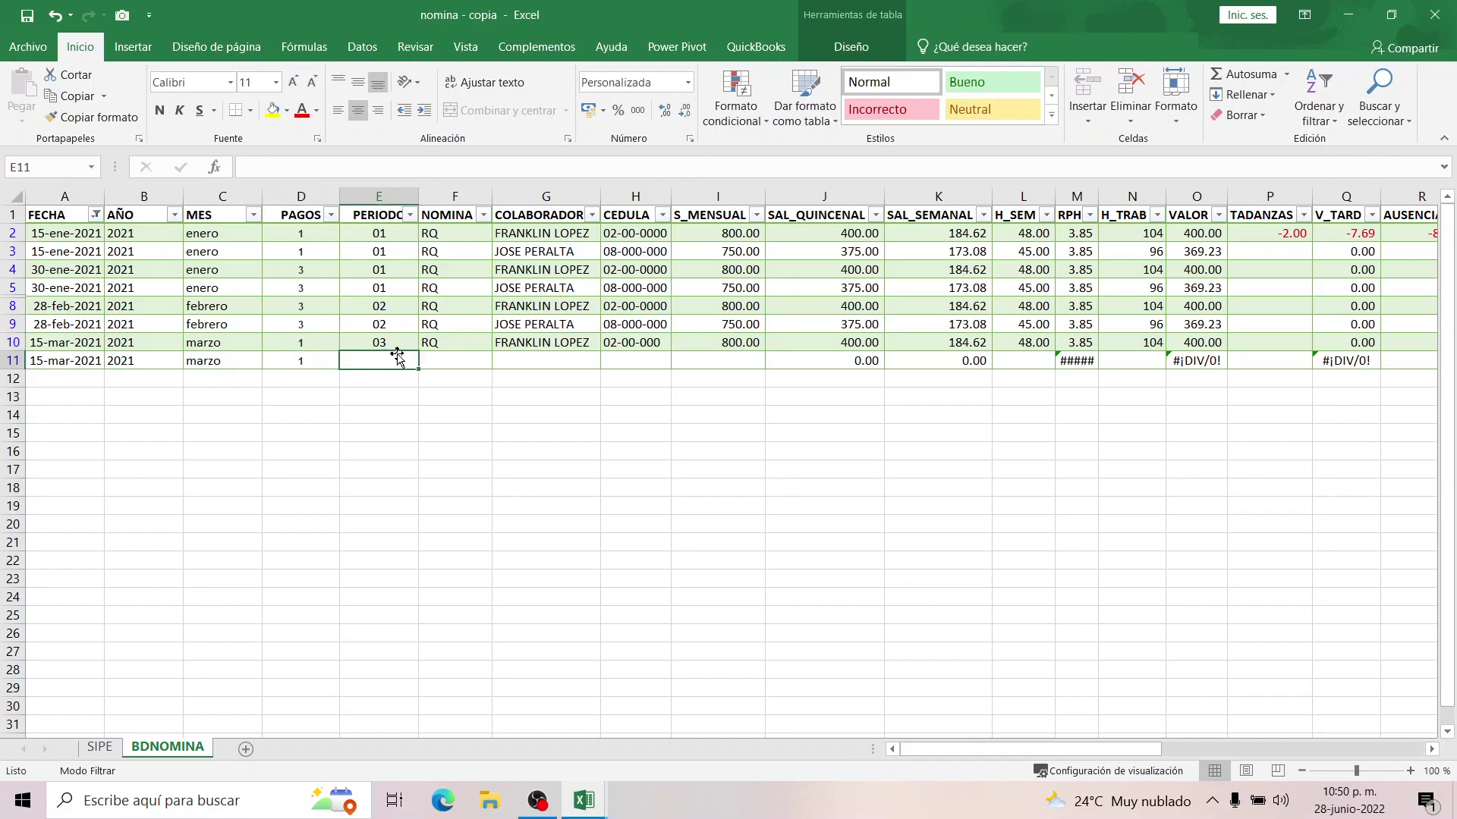
{"action": "type", "text": "03"}
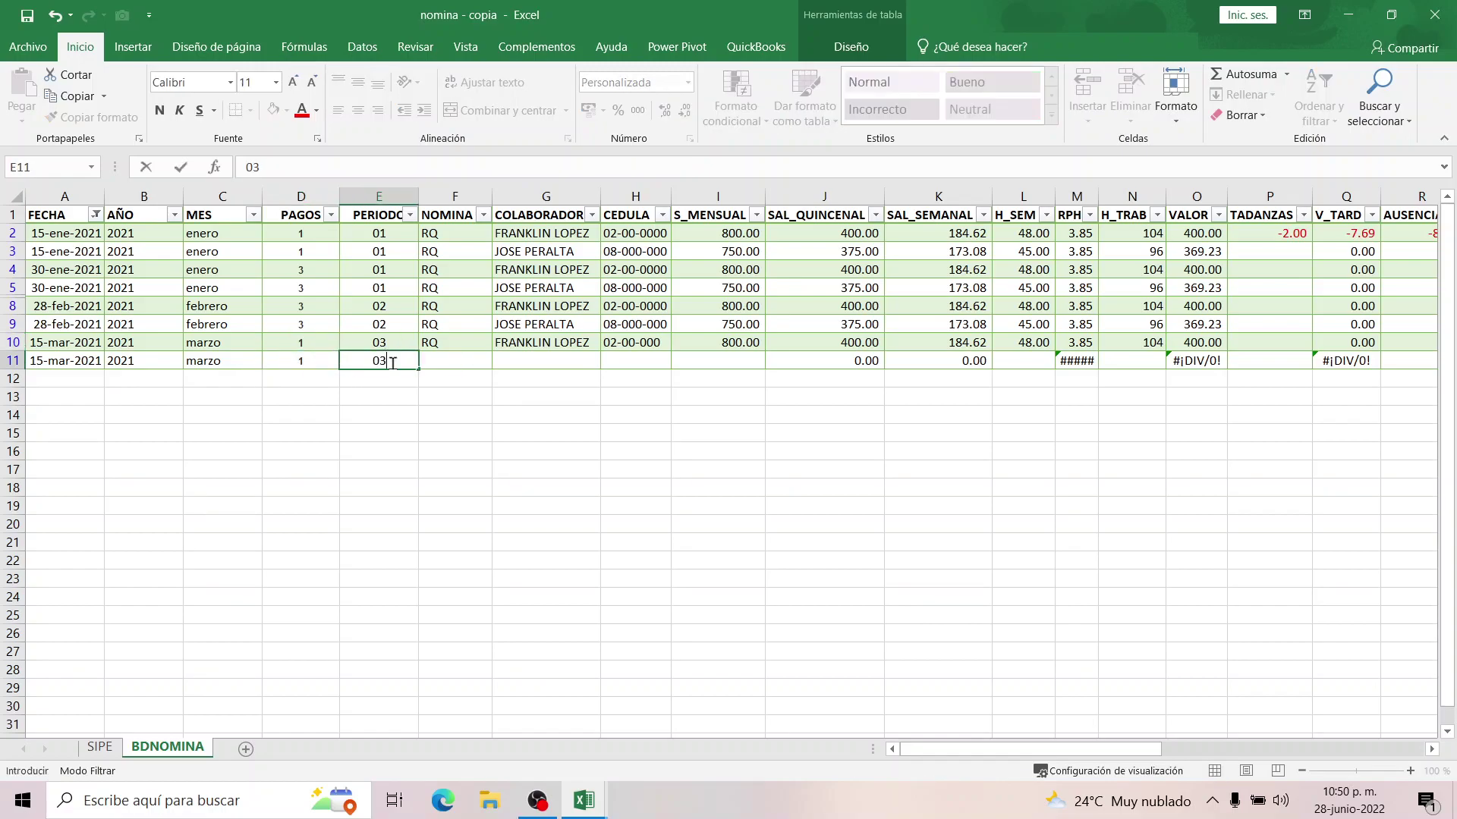
{"action": "key", "text": "Tab"}
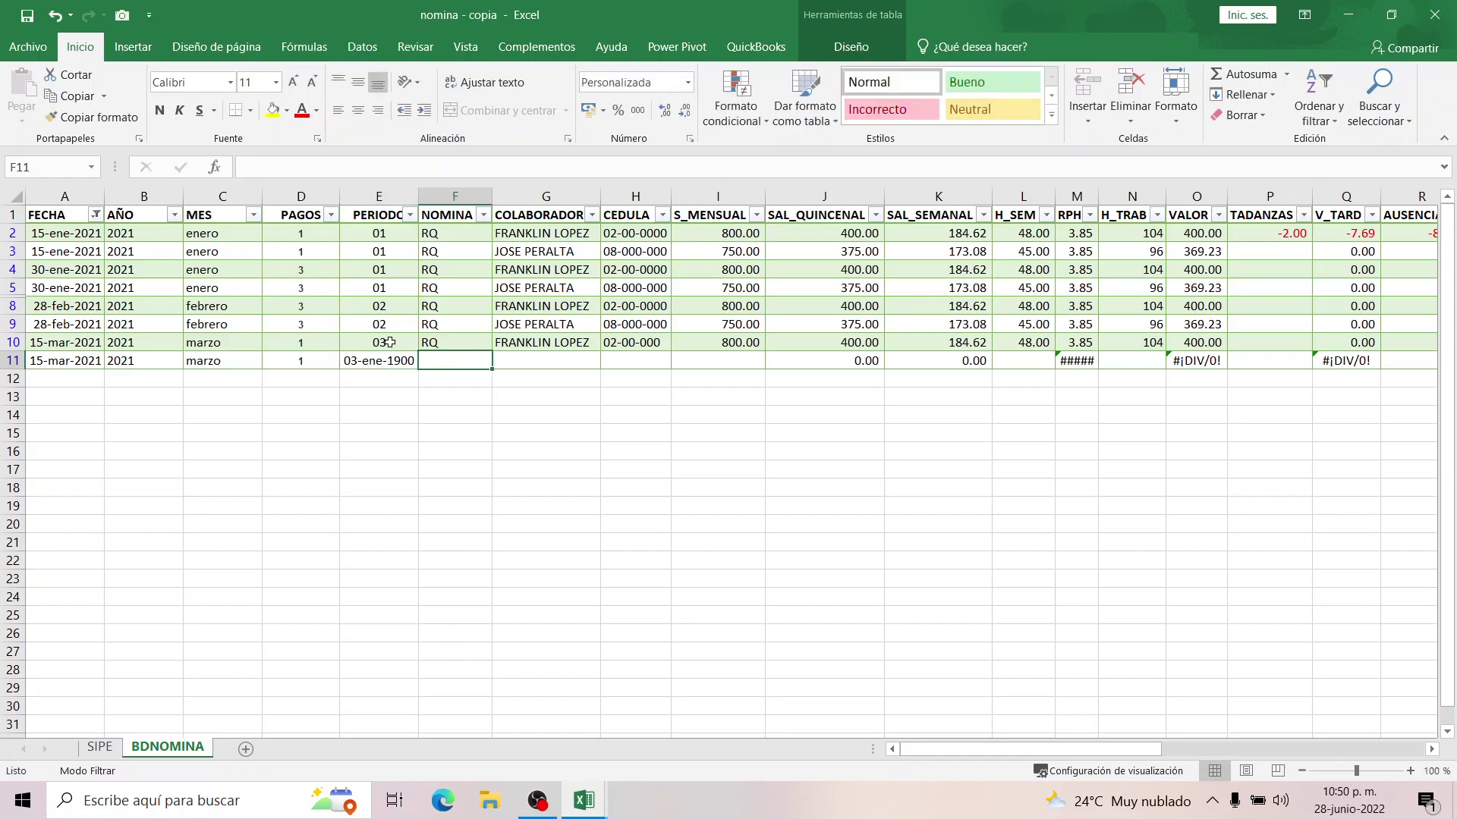
{"action": "left_click", "coordinate": [389, 343]}
{"action": "left_click_drag", "start_coordinate": [412, 349], "coordinate": [394, 364]}
{"action": "left_click", "coordinate": [384, 357]}
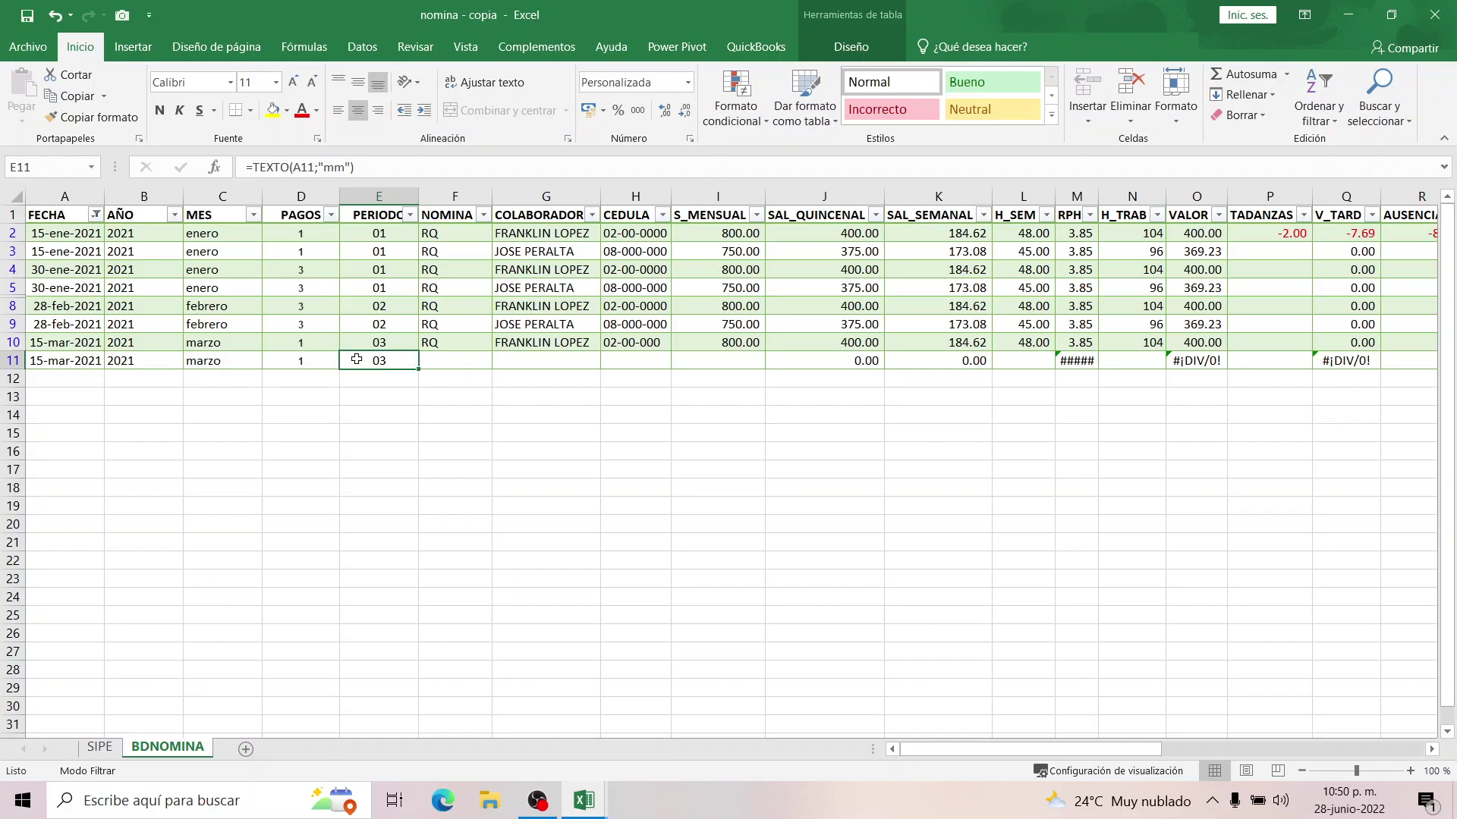
{"action": "double_click", "coordinate": [357, 360]}
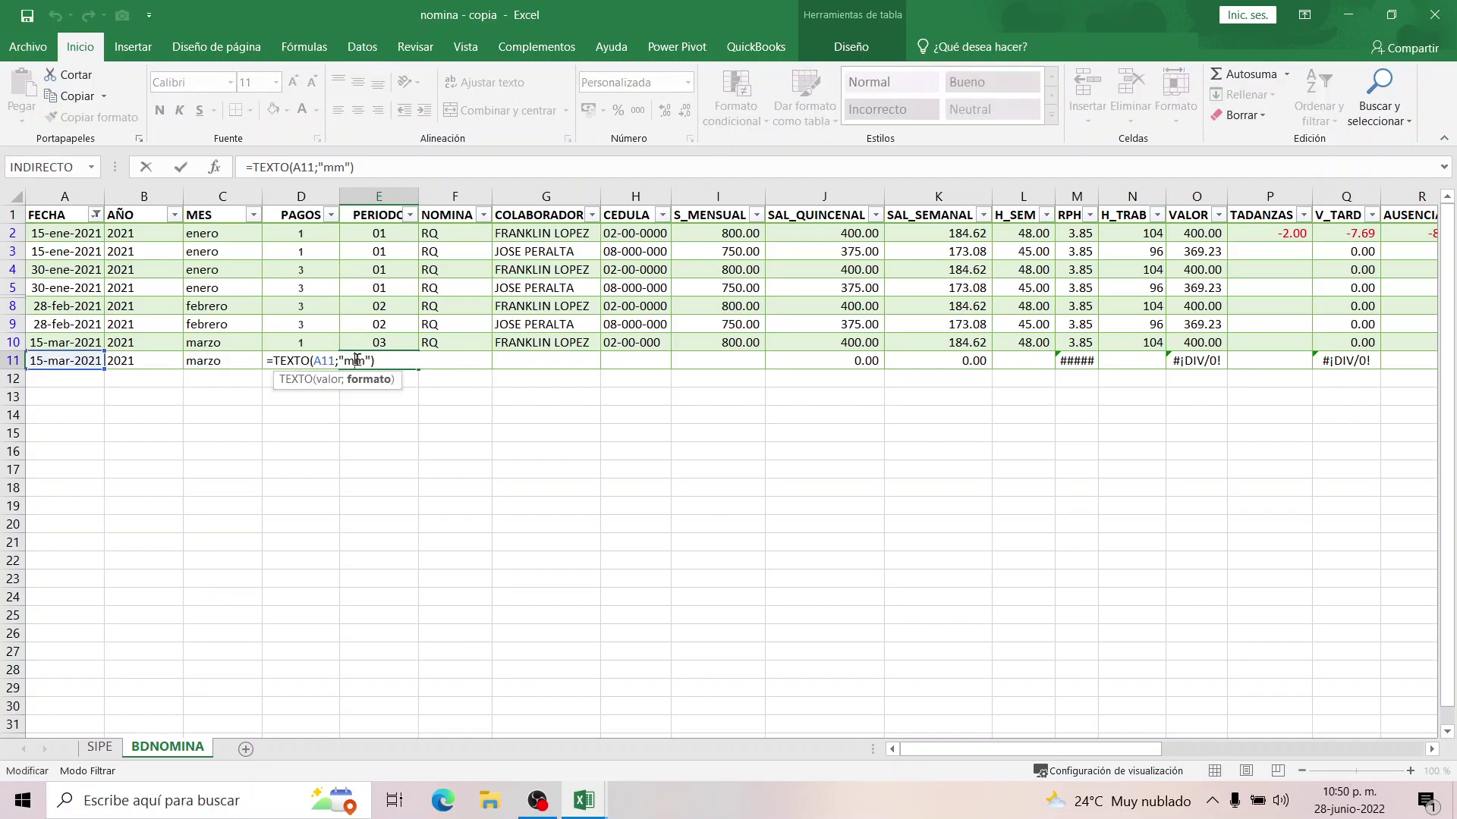
{"action": "key", "text": "Return"}
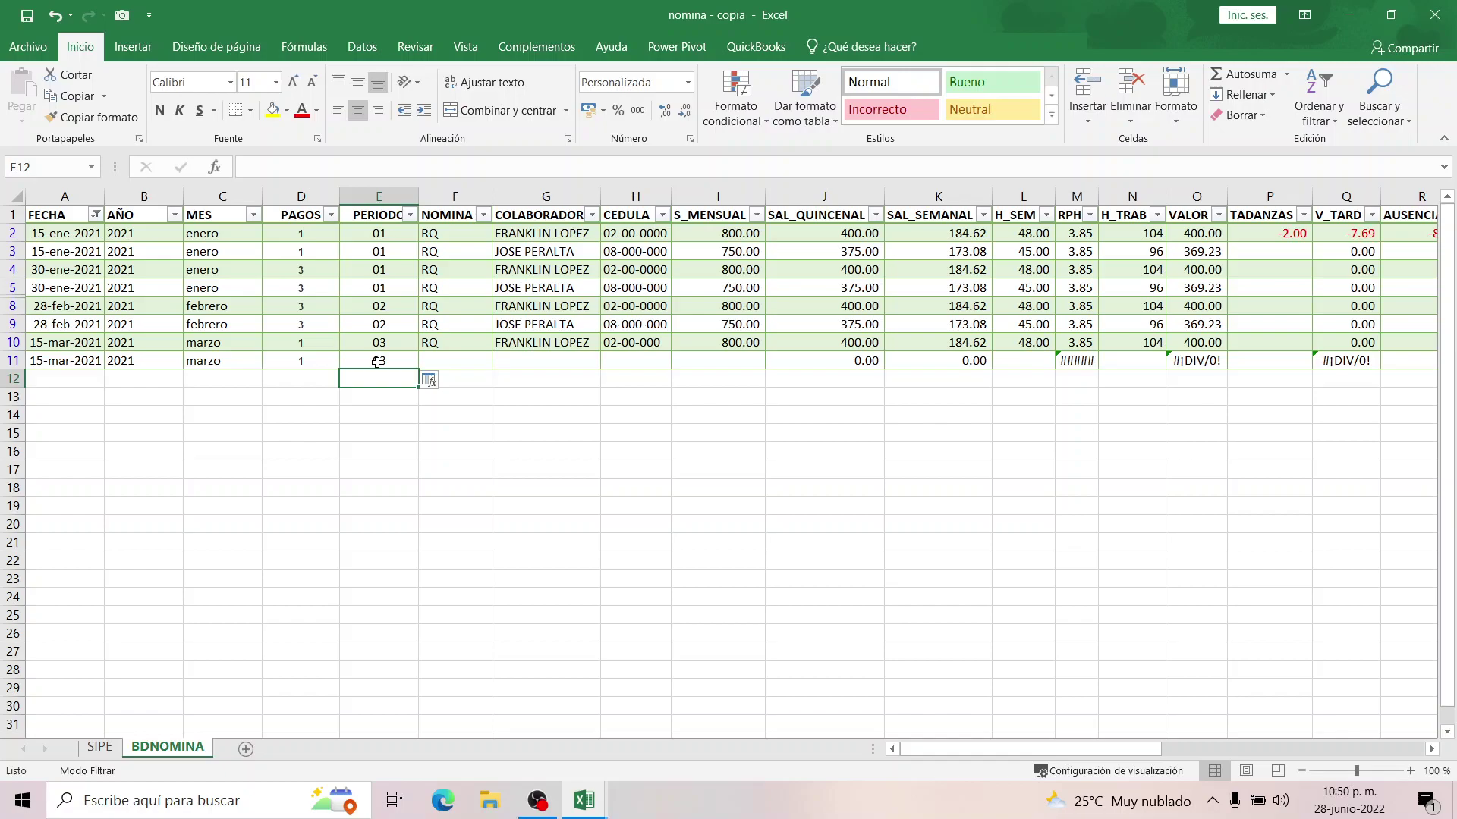
Set row 11's NOMINA to RQ and choose the second employee's name from the list.
{"action": "left_click", "coordinate": [431, 345]}
{"action": "left_click", "coordinate": [458, 364]}
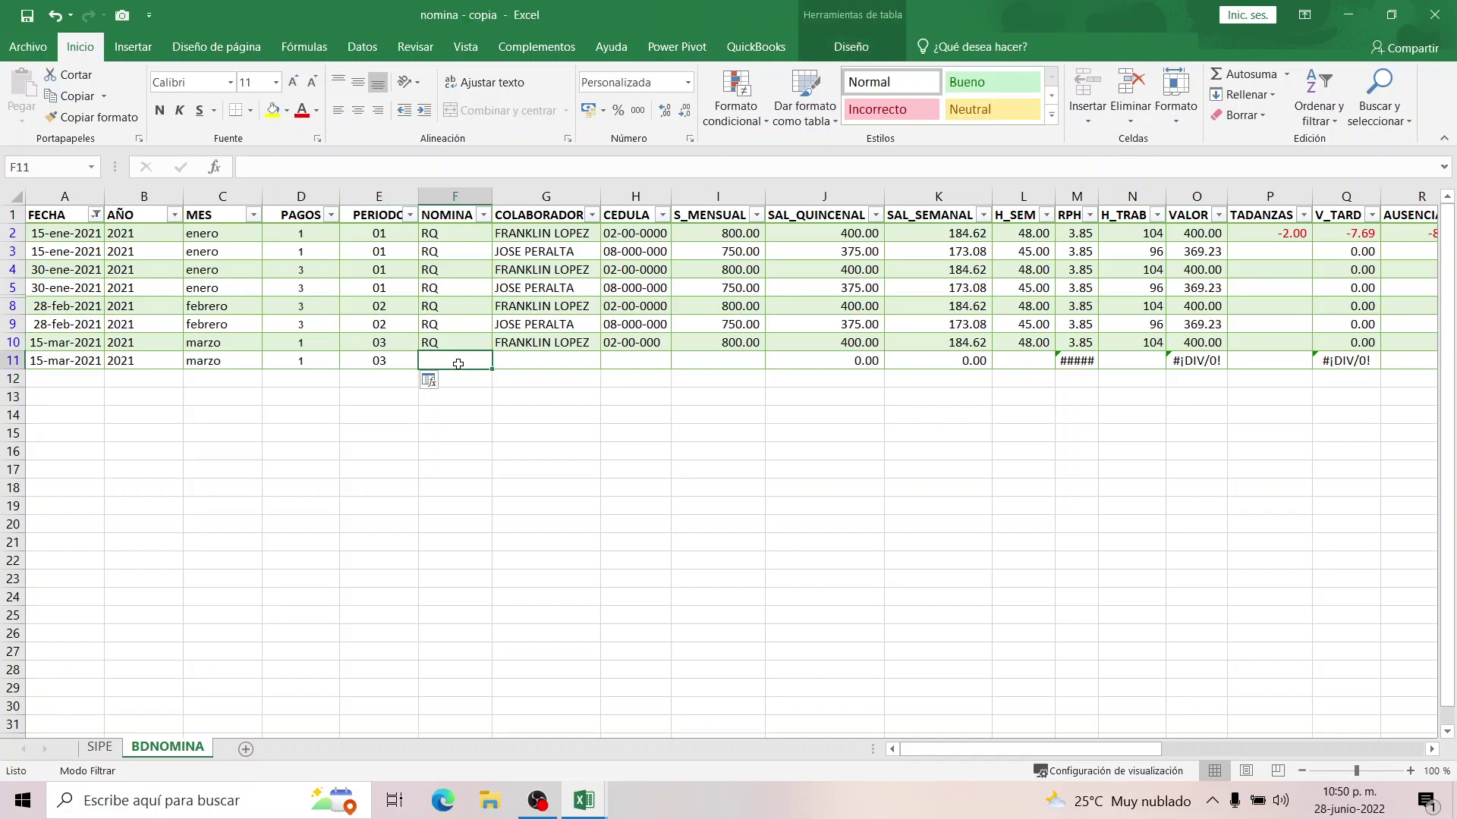
{"action": "type", "text": "RQ"}
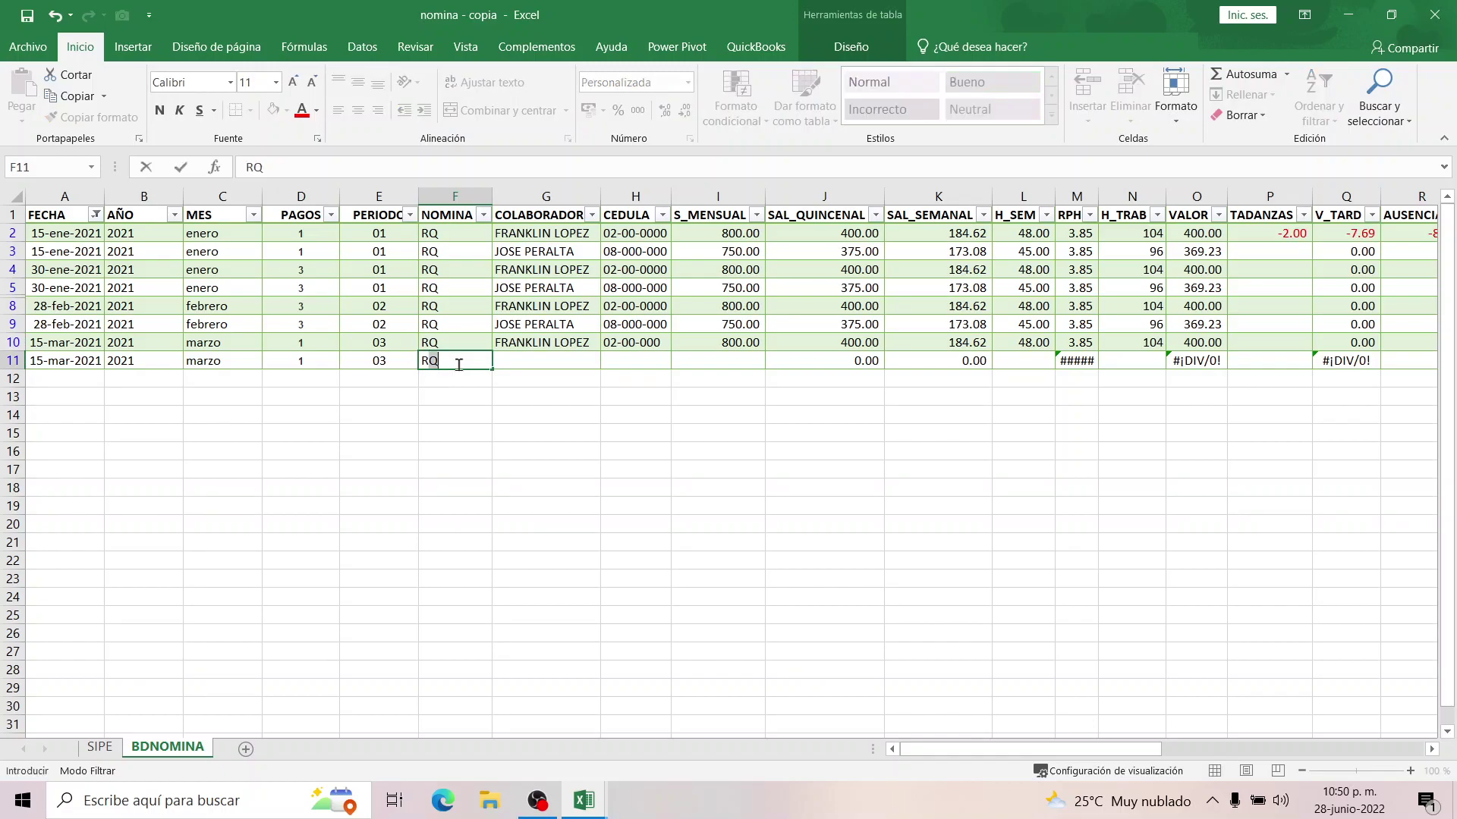
{"action": "left_click", "coordinate": [568, 362]}
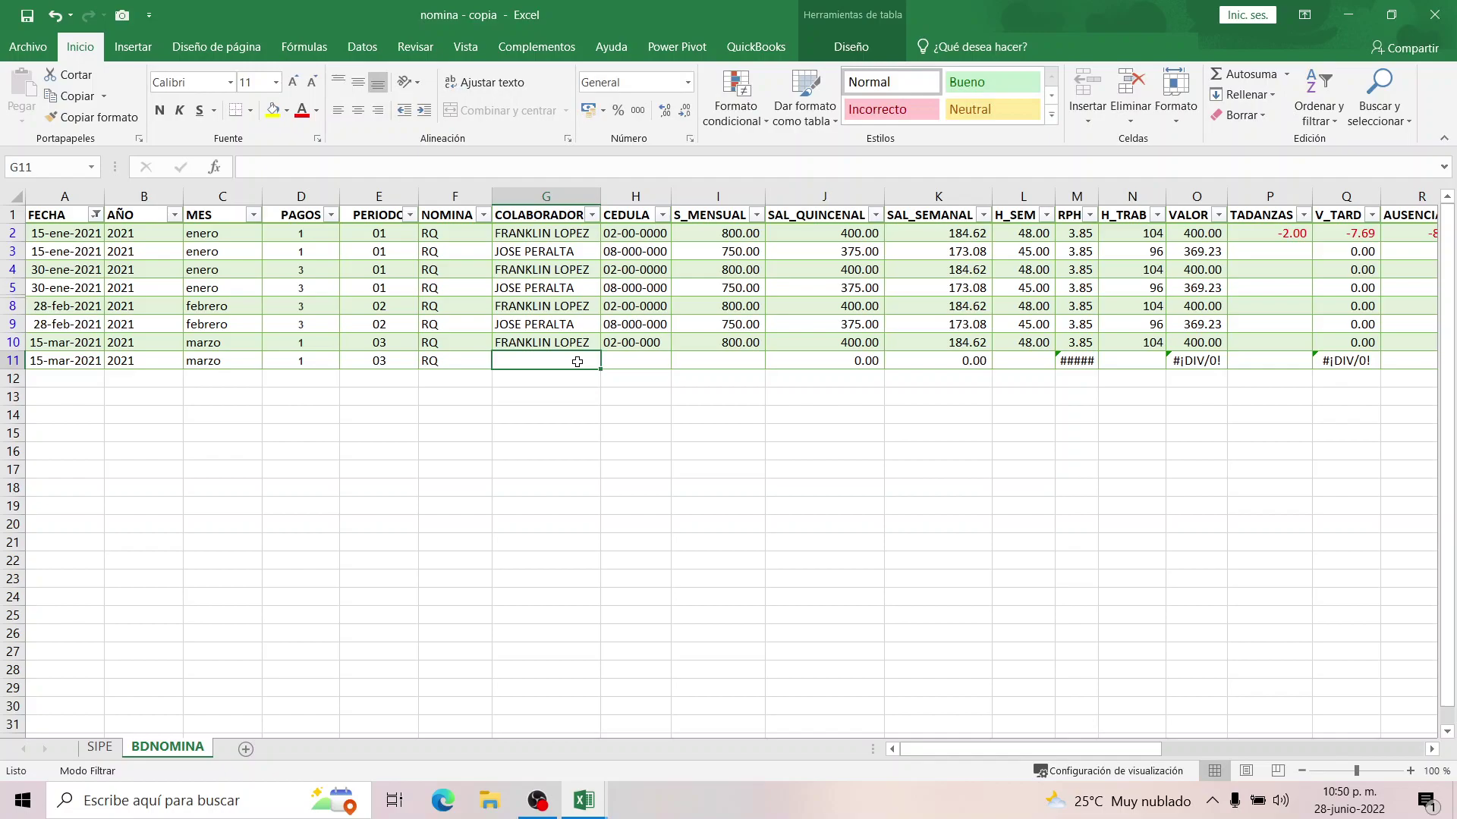
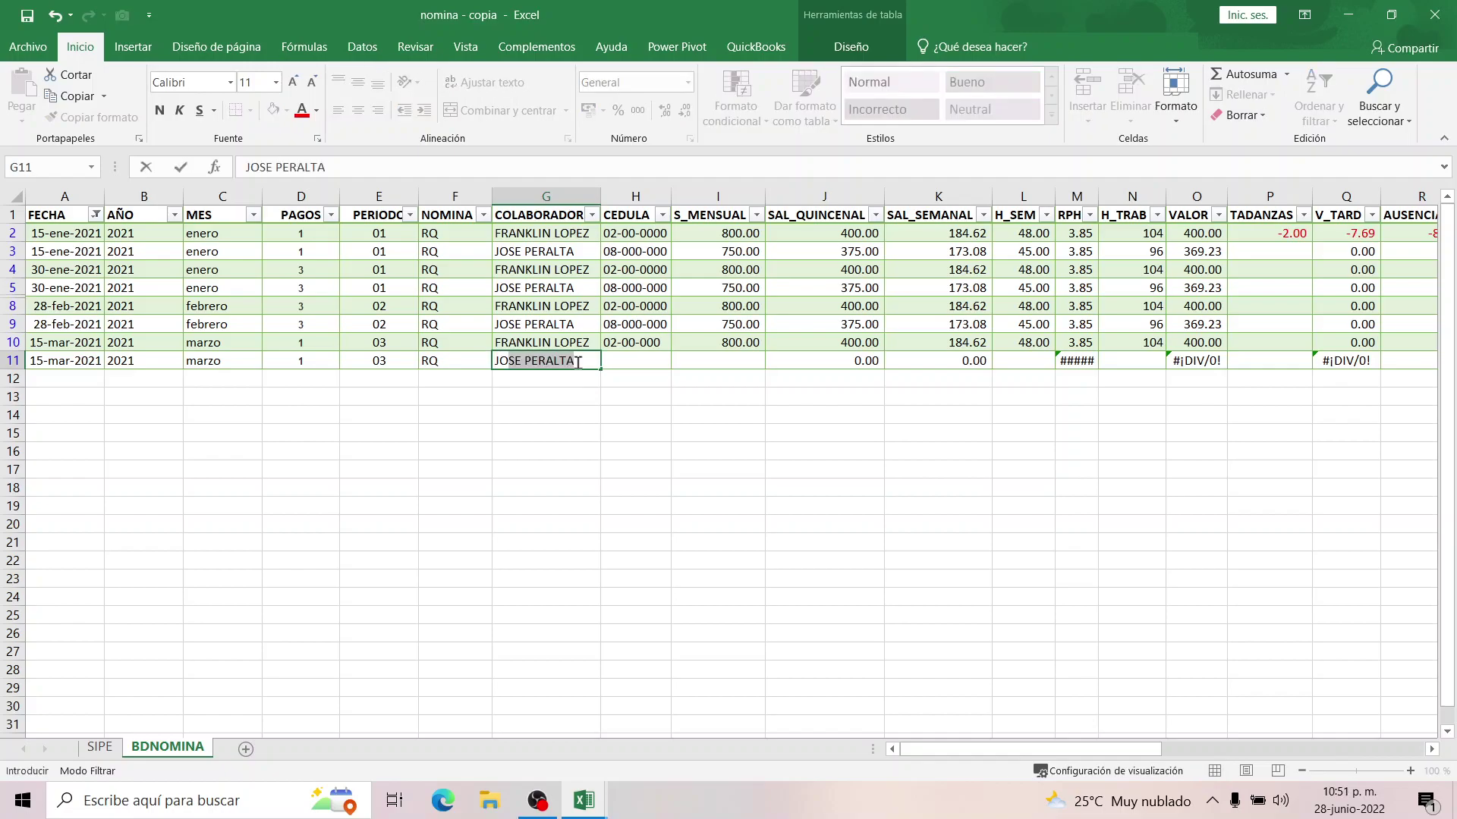
{"action": "left_click", "coordinate": [573, 454]}
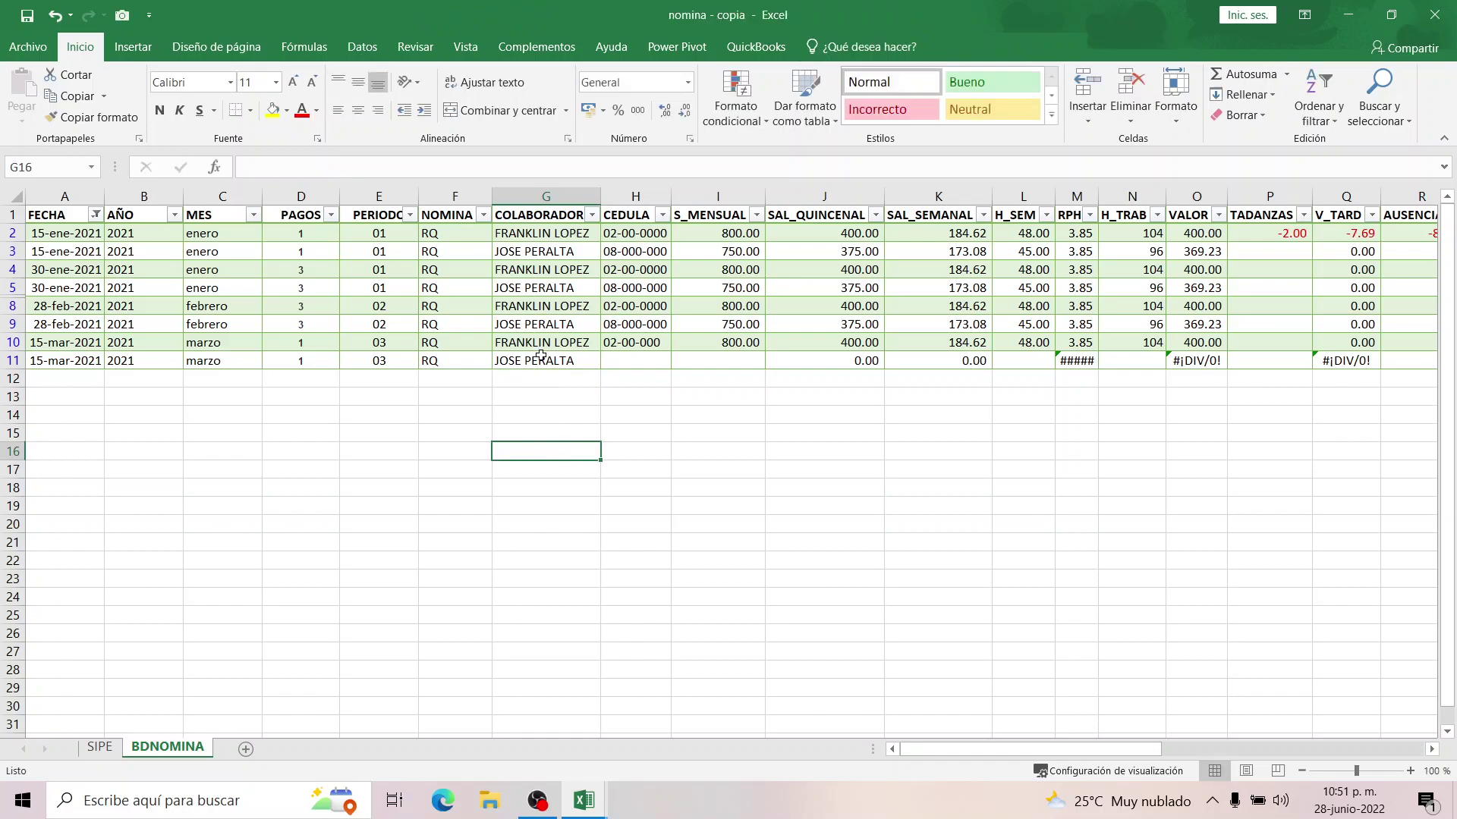
{"action": "left_click", "coordinate": [6, 322]}
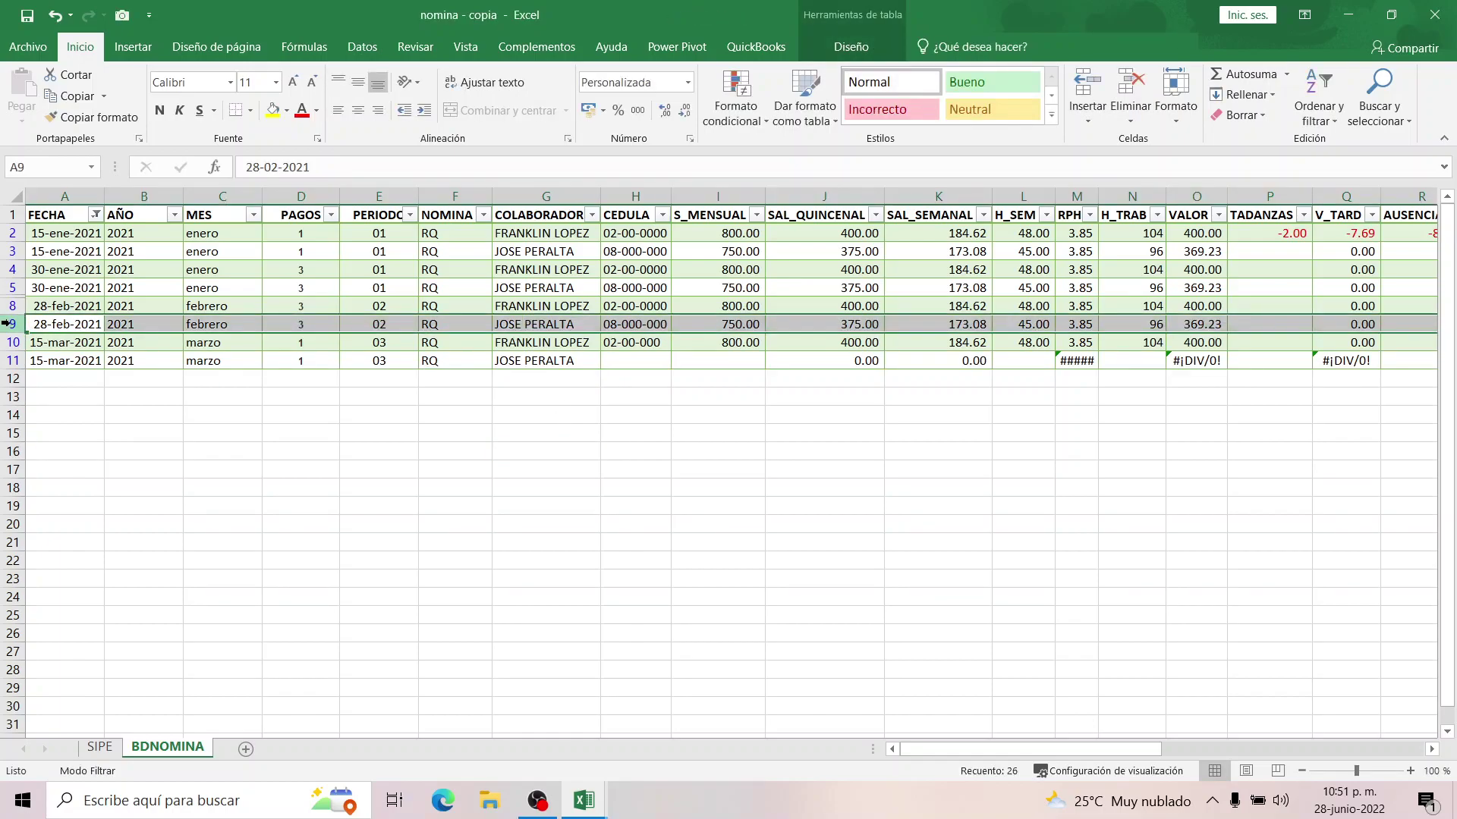
Copy row 9's payroll data into row 11 and check the pasted name, CEDULA and salary 750.
{"action": "key", "text": "ctrl+c"}
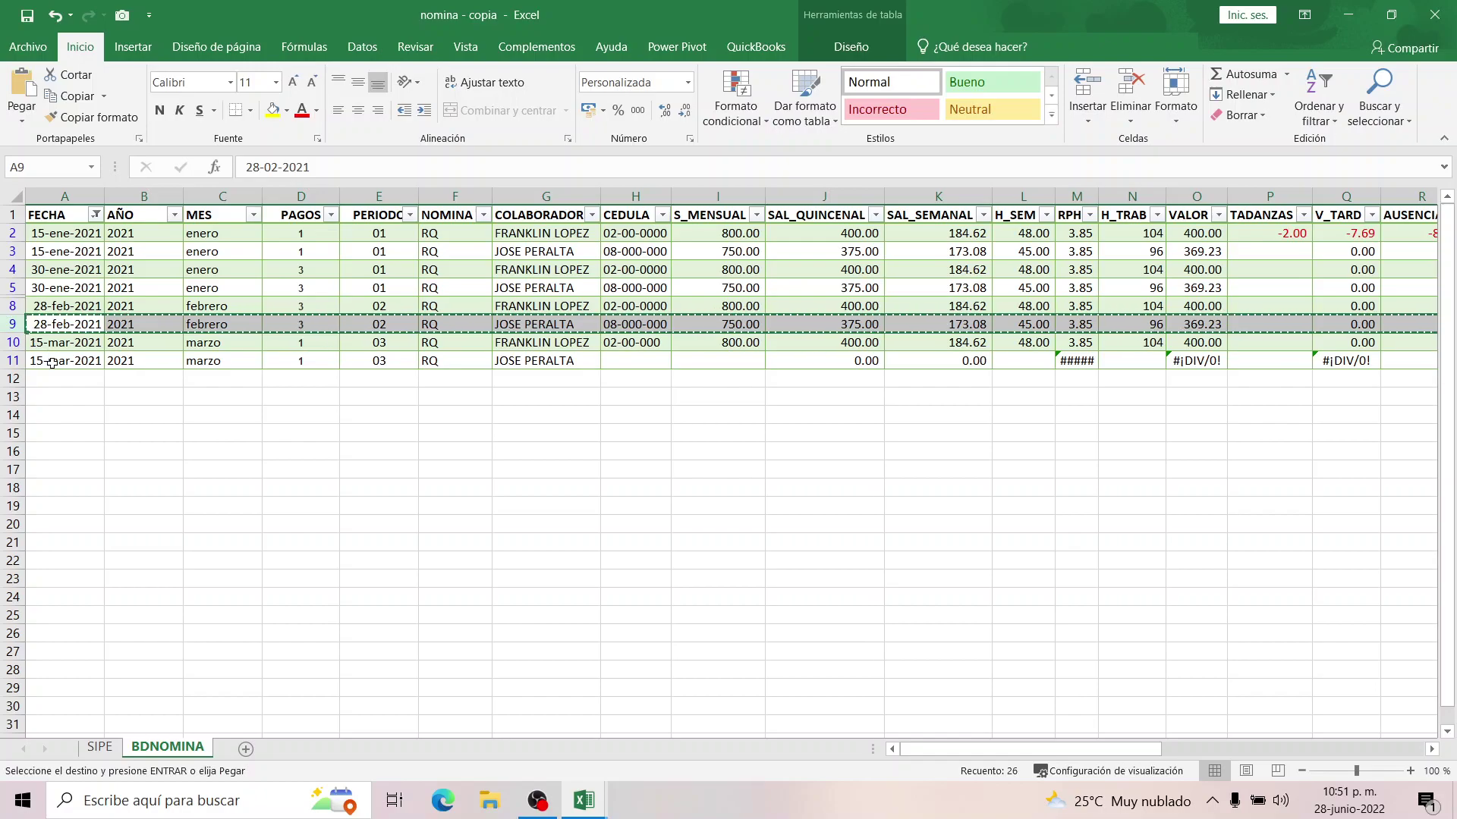
{"action": "left_click", "coordinate": [61, 363]}
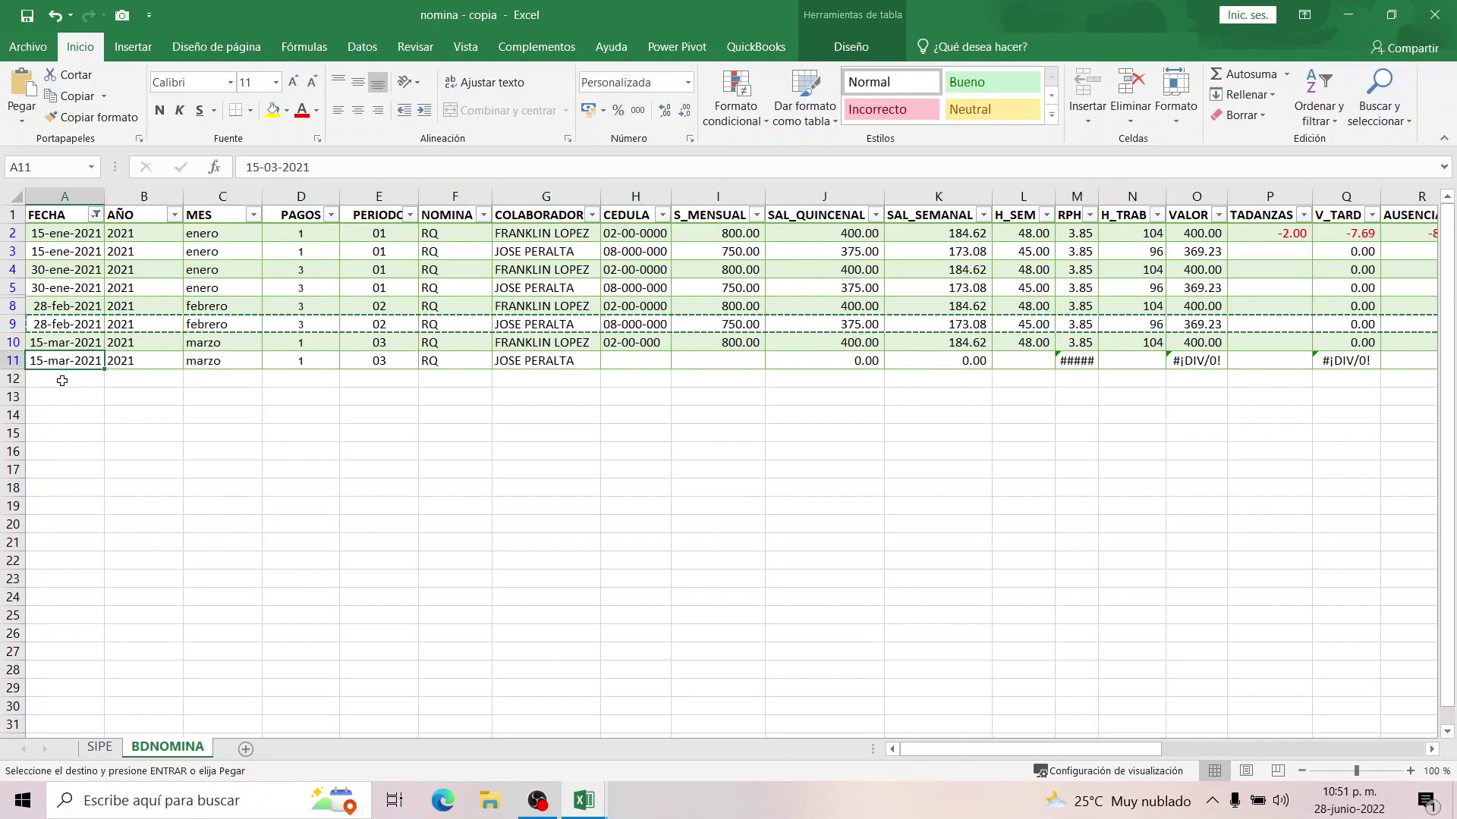
{"action": "key", "text": "ctrl+v"}
{"action": "left_click", "coordinate": [504, 363]}
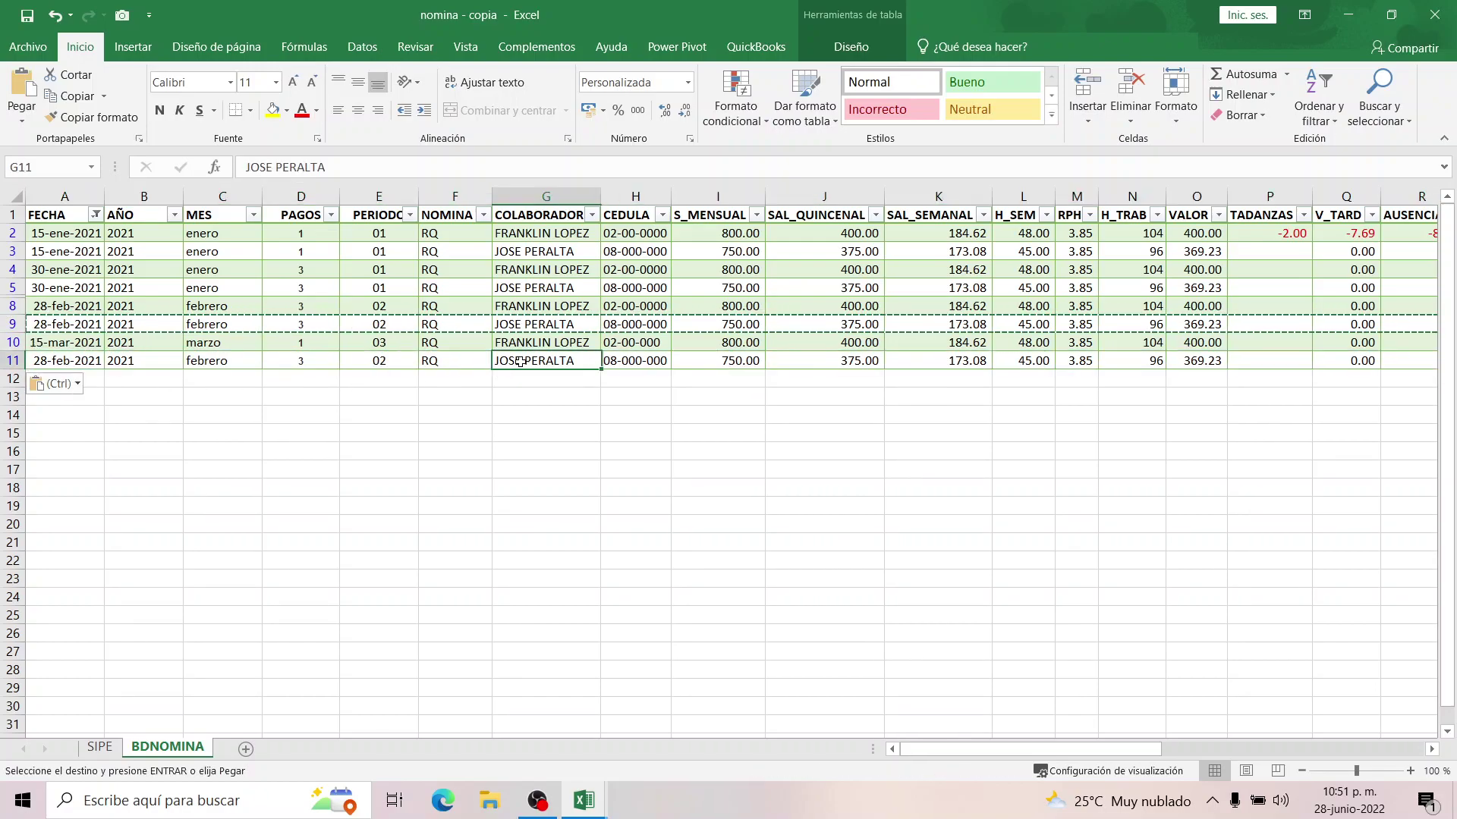
{"action": "left_click", "coordinate": [629, 361]}
{"action": "left_click", "coordinate": [725, 361]}
{"action": "key", "text": "ctrl+a"}
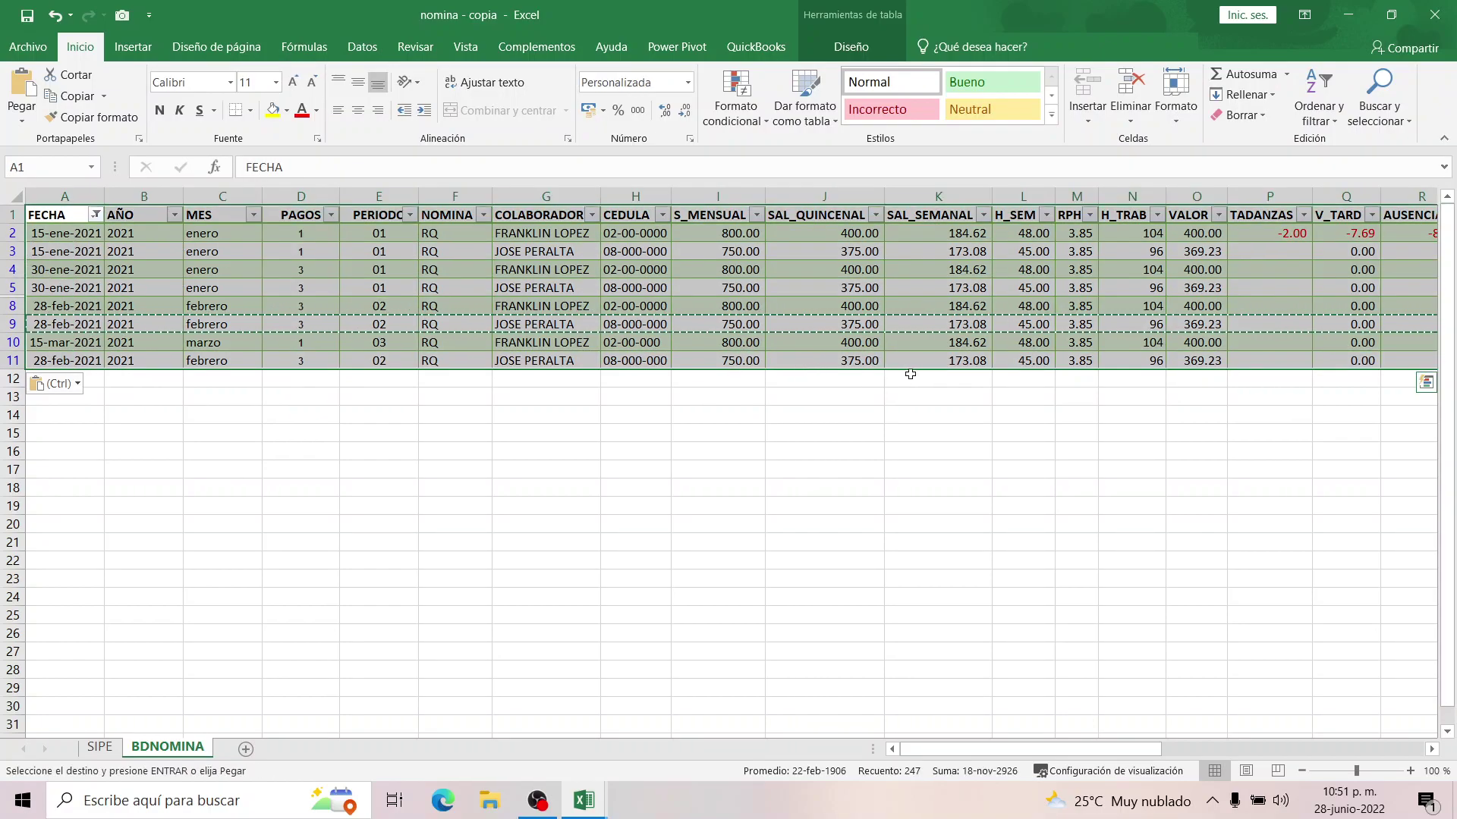
{"action": "left_click", "coordinate": [933, 360]}
{"action": "key", "text": "Right"}
{"action": "key", "text": "Right"}
{"action": "key", "text": "Right"}
{"action": "key", "text": "Right"}
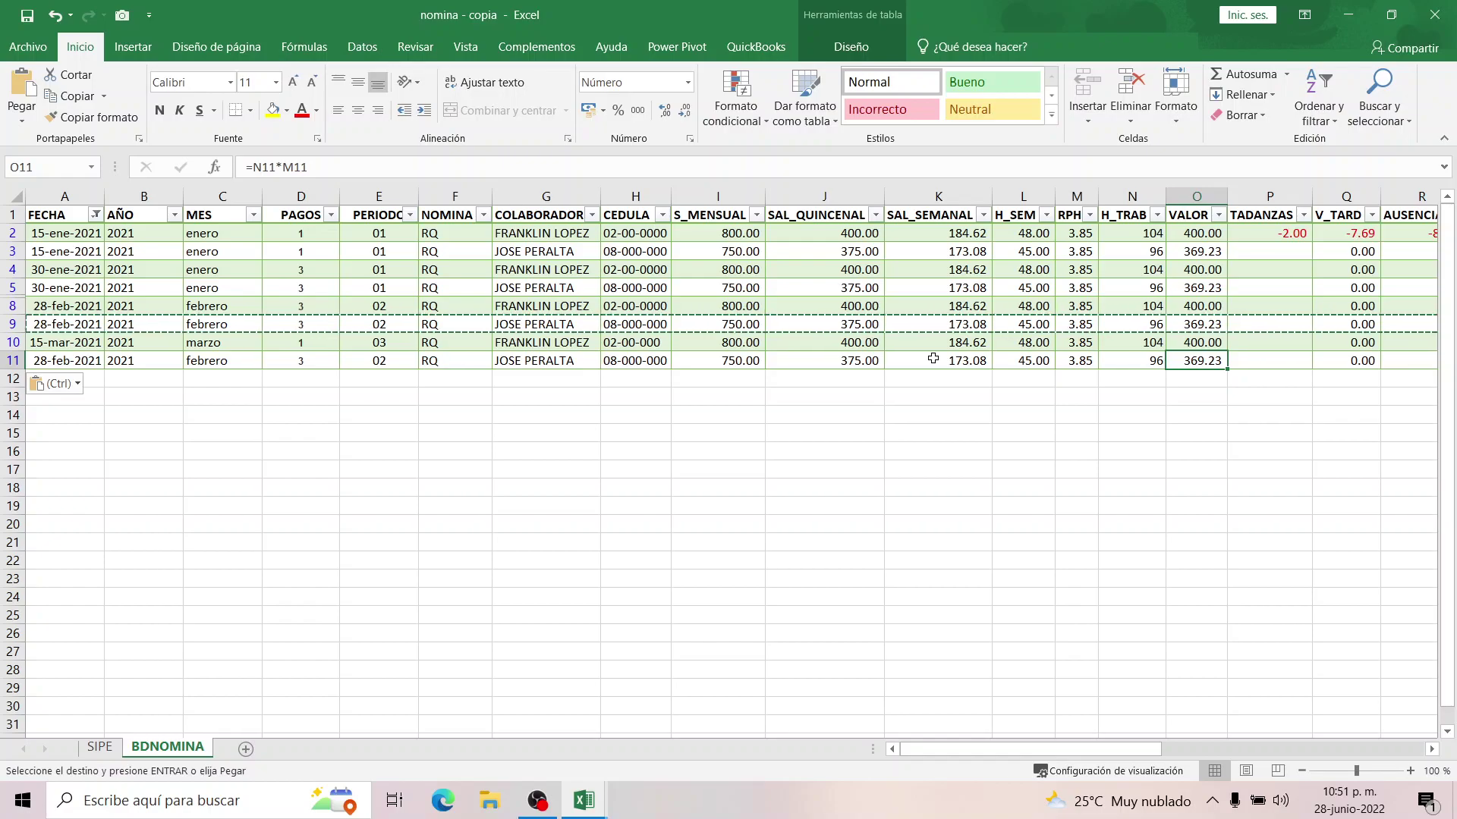
Enter row 11's hours worked and 3 HE1.25 overtime hours, then scroll back to column A.
{"action": "key", "text": "Left"}
{"action": "type", "text": "10"}
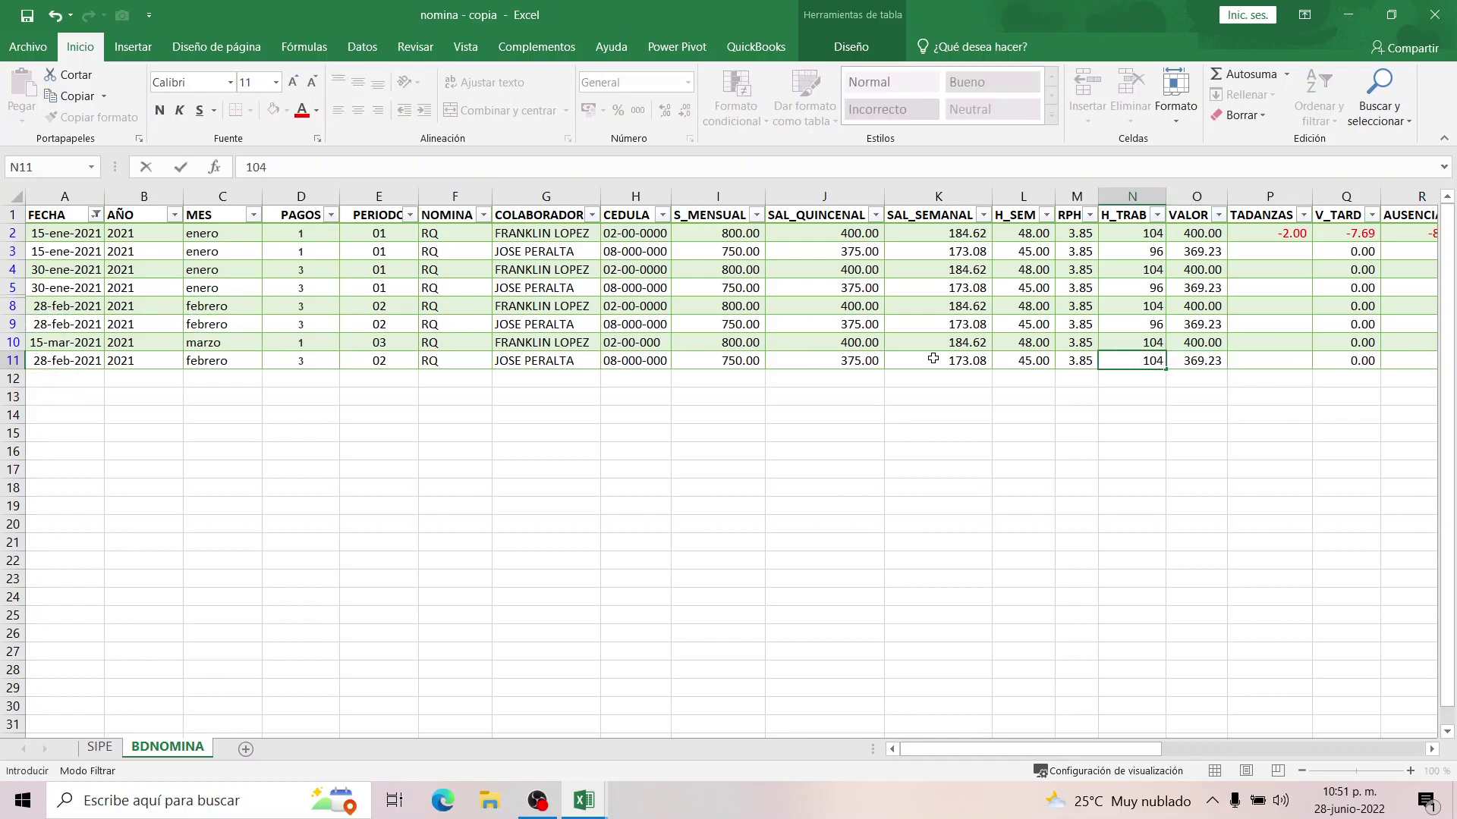
{"action": "key", "text": "Right"}
{"action": "key", "text": "Right"}
{"action": "key", "text": "Right"}
{"action": "key", "text": "Right"}
{"action": "key", "text": "Right"}
{"action": "key", "text": "Right"}
{"action": "key", "text": "Right"}
{"action": "key", "text": "Right"}
{"action": "key", "text": "Right"}
{"action": "key", "text": "Right"}
{"action": "key", "text": "Right"}
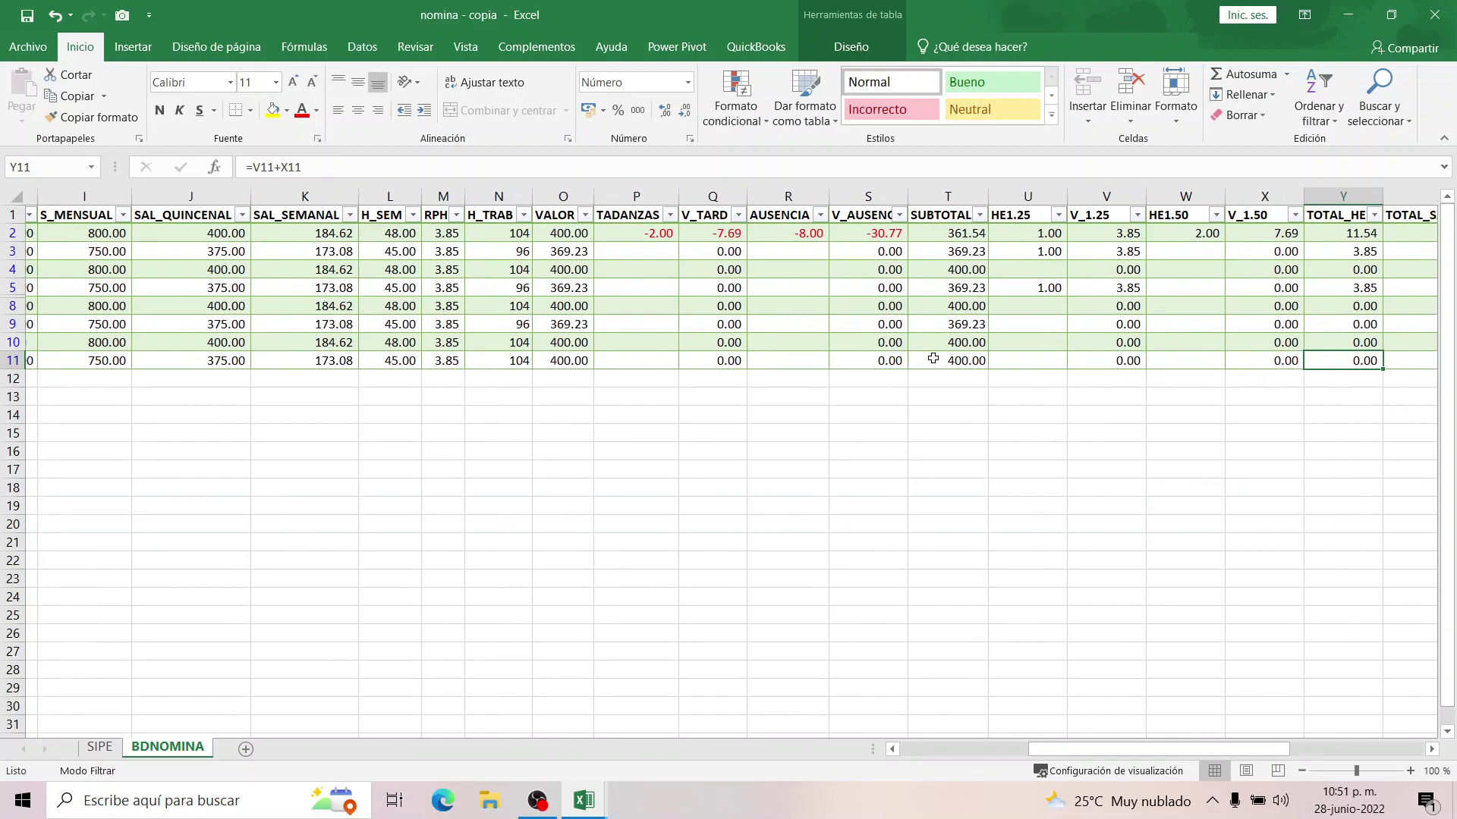
{"action": "key", "text": "Right"}
{"action": "key", "text": "Right"}
{"action": "key", "text": "Right"}
{"action": "key", "text": "Left"}
{"action": "key", "text": "Left"}
{"action": "key", "text": "Left"}
{"action": "key", "text": "Left"}
{"action": "key", "text": "Left"}
{"action": "key", "text": "Left"}
{"action": "key", "text": "Left"}
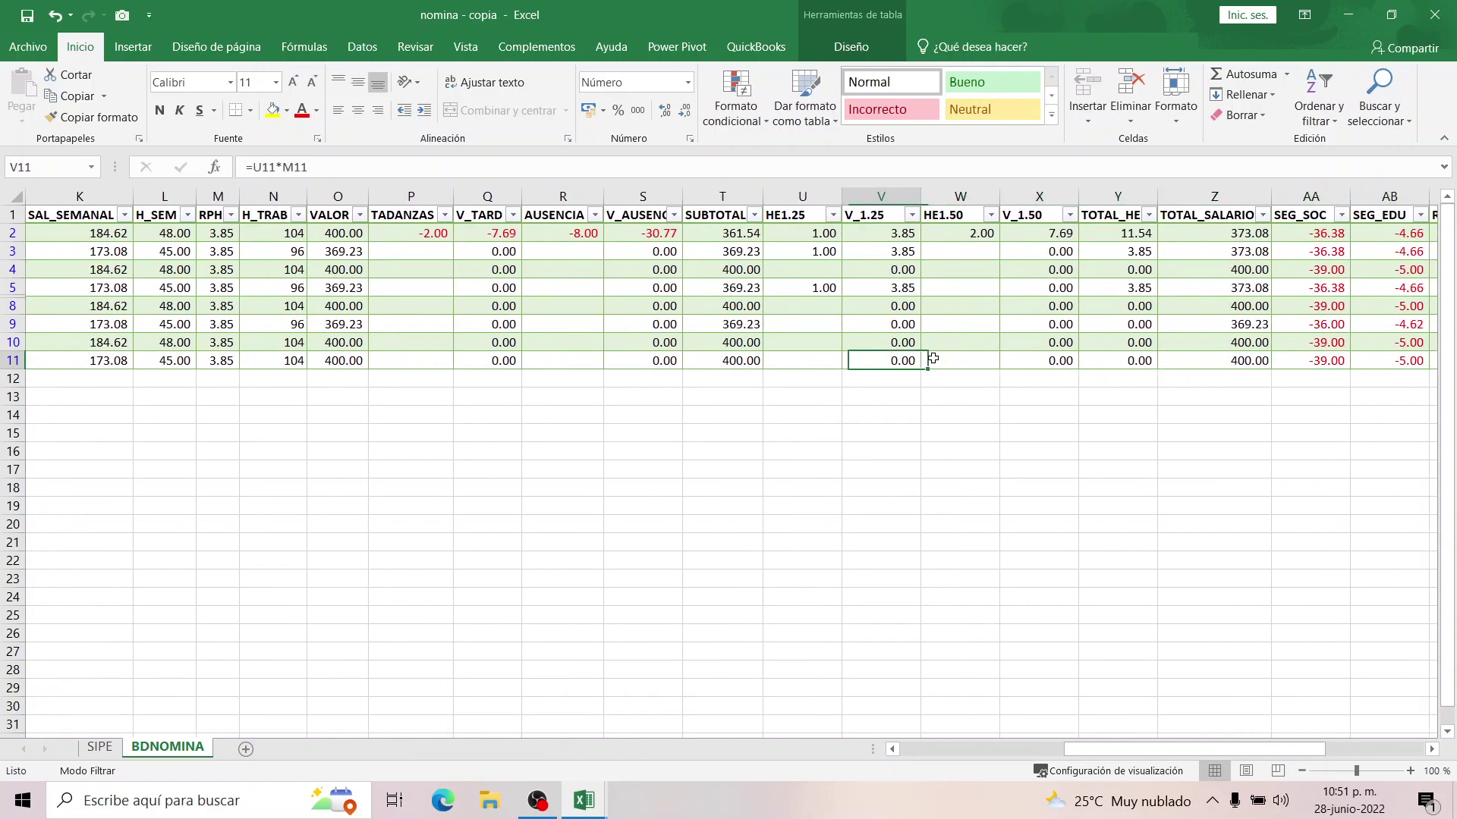
{"action": "type", "text": "3"}
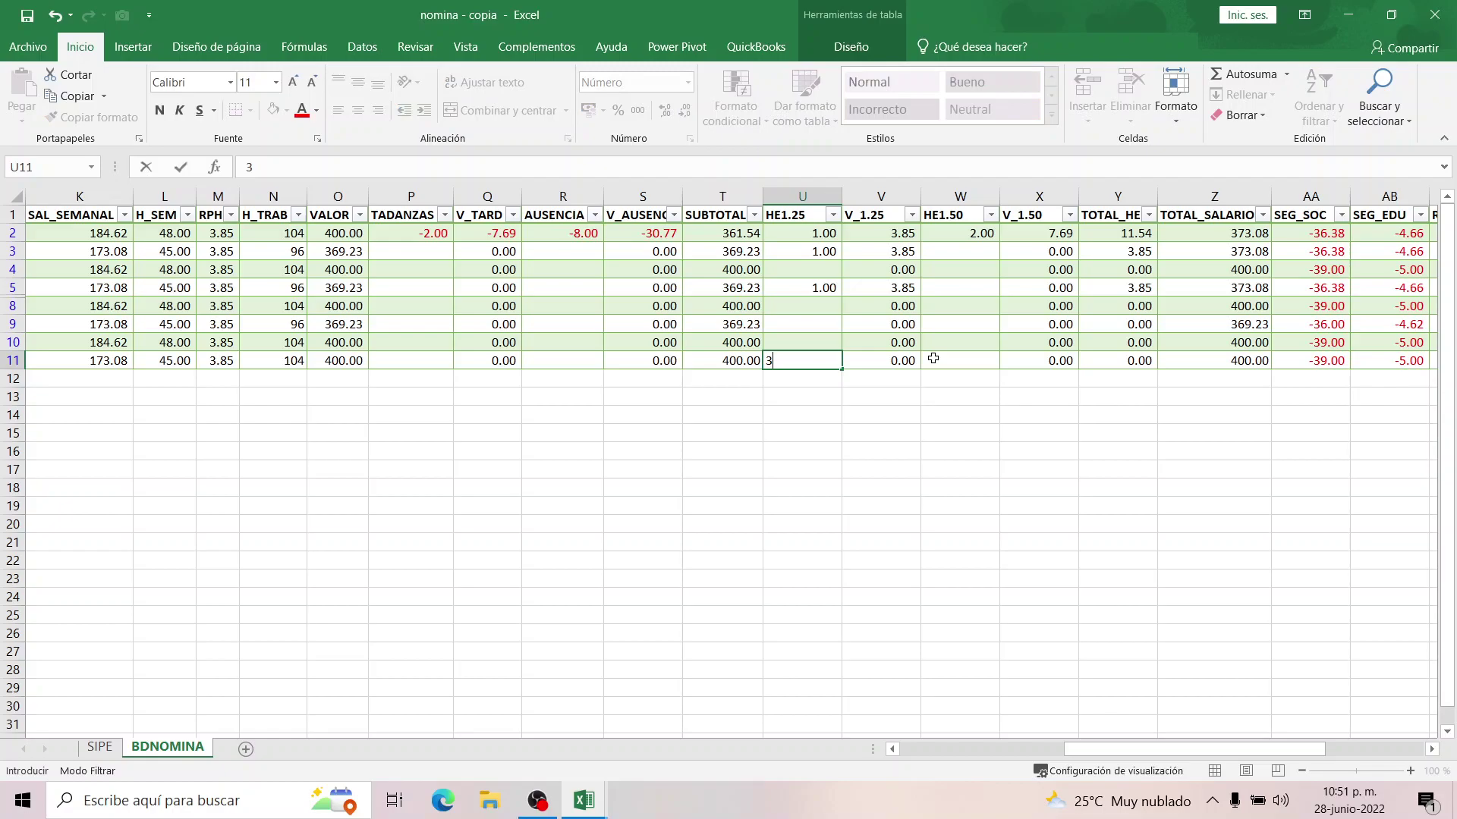
{"action": "key", "text": "Right"}
{"action": "key", "text": "Right"}
{"action": "key", "text": "Right"}
{"action": "key", "text": "Right"}
{"action": "key", "text": "Right"}
{"action": "key", "text": "Right"}
{"action": "key", "text": "Right"}
{"action": "key", "text": "Right"}
{"action": "key", "text": "Right"}
{"action": "key", "text": "Right"}
{"action": "key", "text": "Right"}
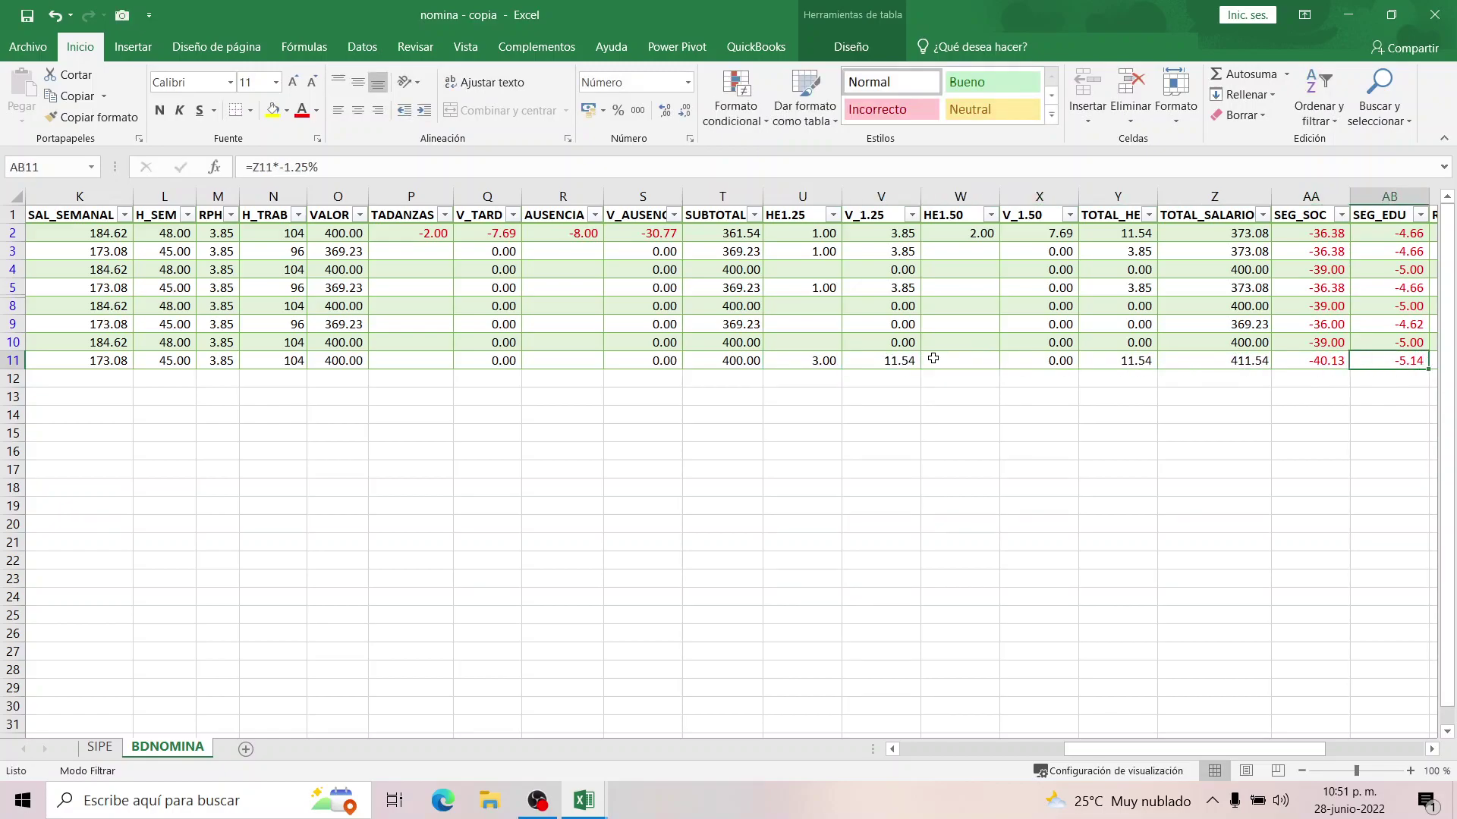
{"action": "key", "text": "Right"}
{"action": "key", "text": "Right"}
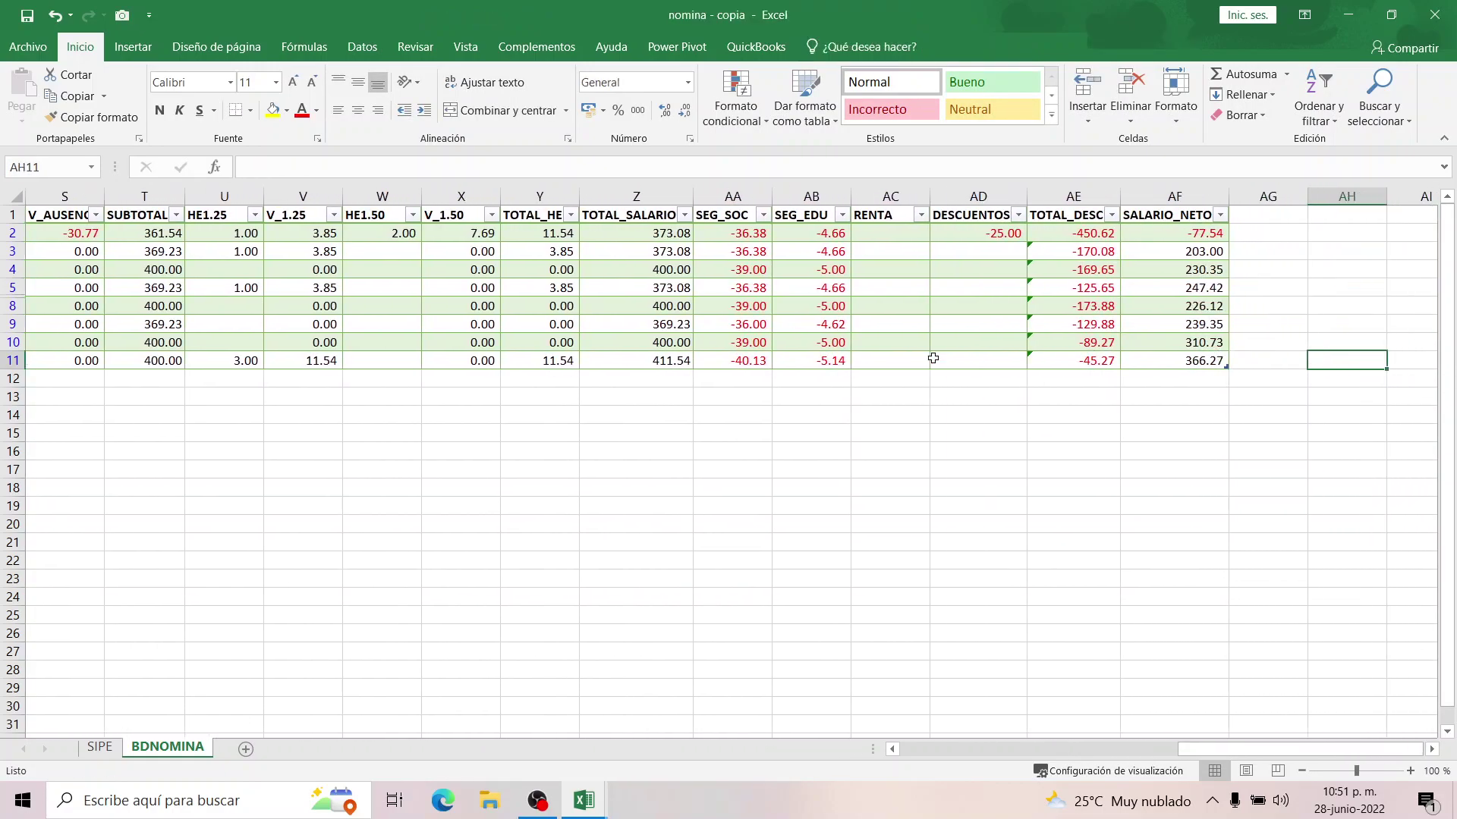
{"action": "key", "text": "Left"}
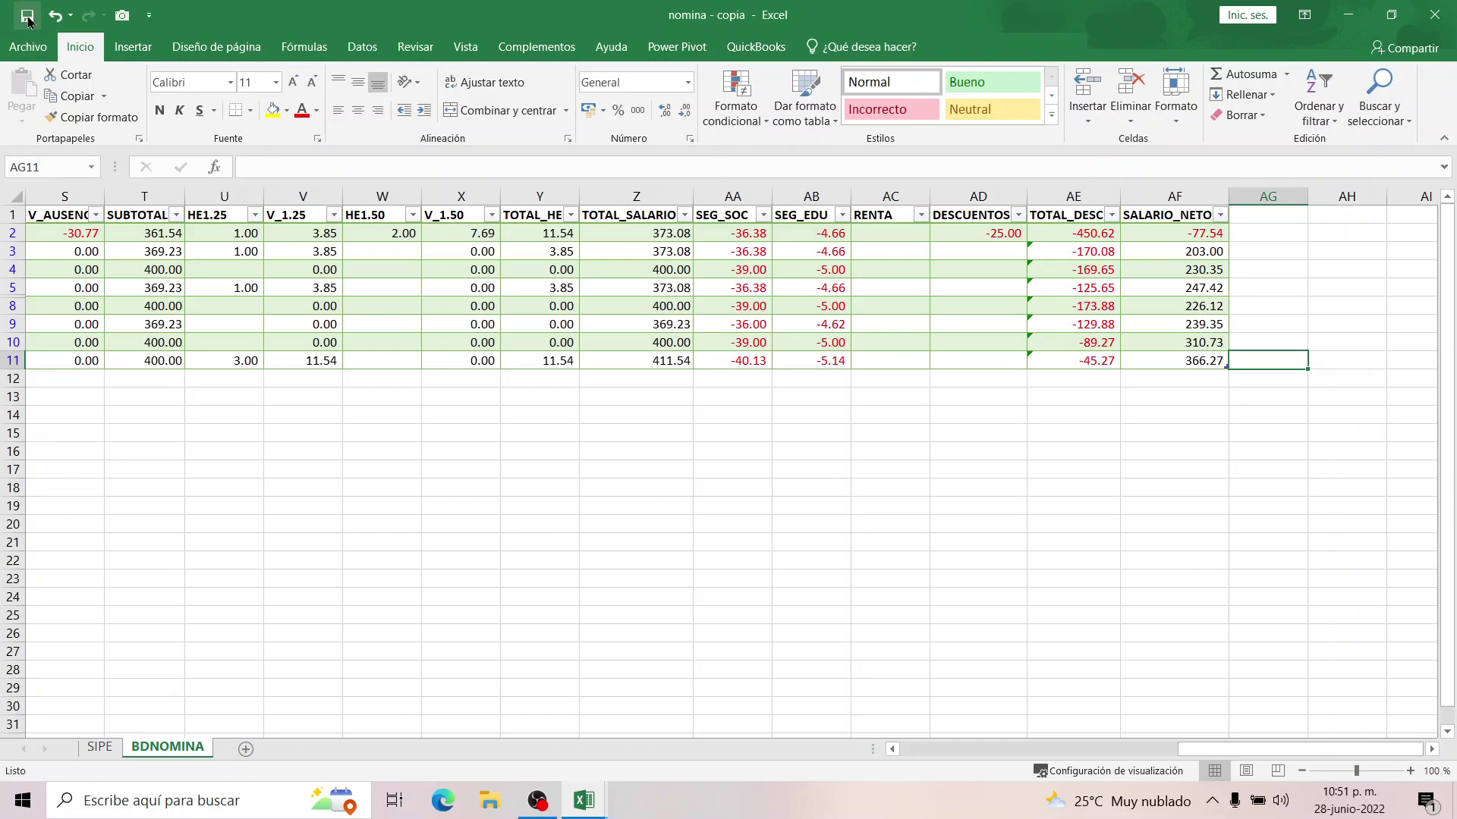
{"action": "left_click_drag", "start_coordinate": [1214, 749], "coordinate": [909, 752]}
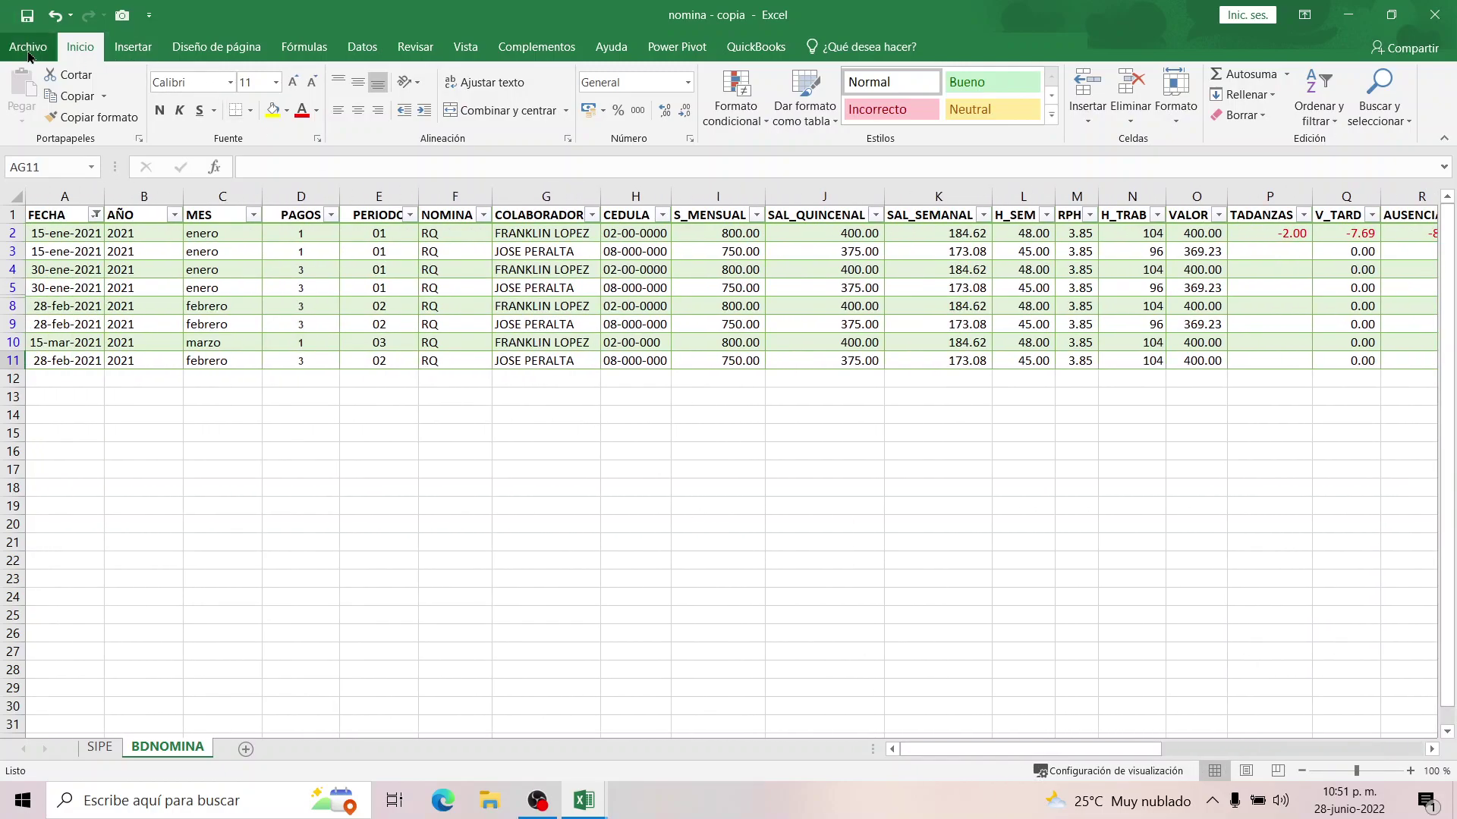
{"action": "left_click", "coordinate": [28, 47]}
{"action": "left_click", "coordinate": [75, 288]}
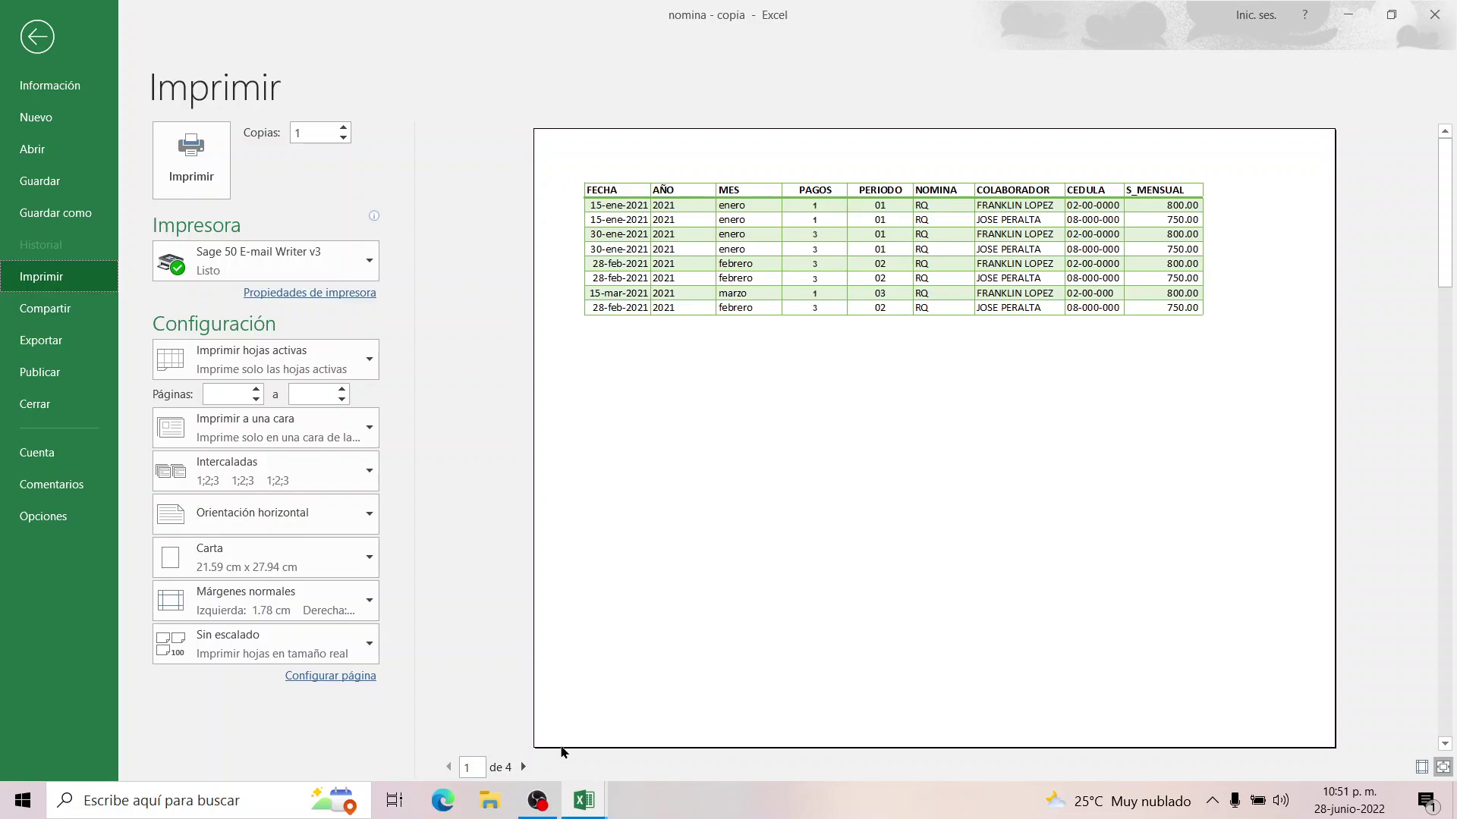
{"action": "left_click", "coordinate": [523, 767]}
{"action": "left_click", "coordinate": [522, 767]}
{"action": "left_click", "coordinate": [523, 767]}
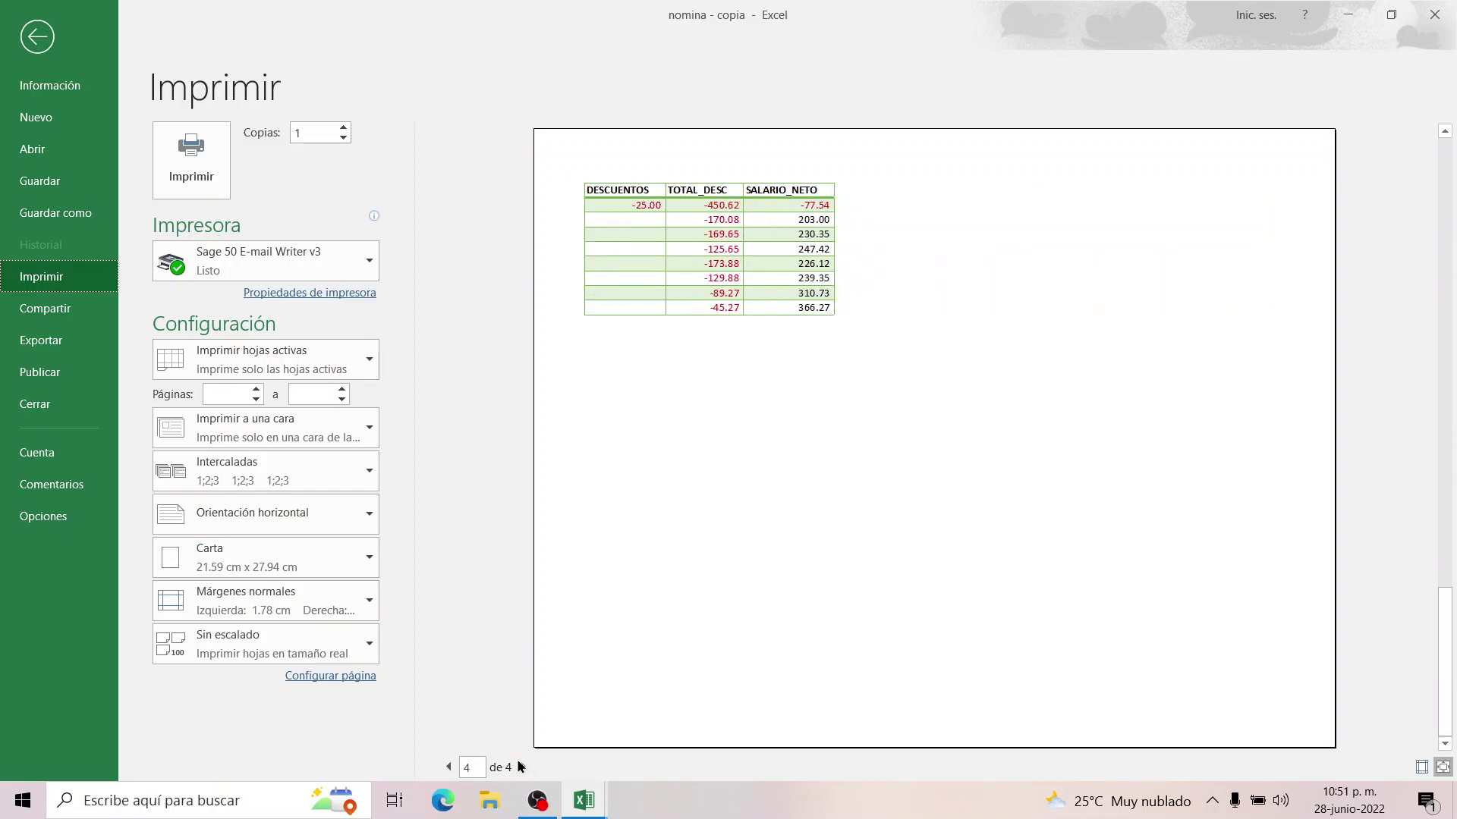
{"action": "left_click", "coordinate": [37, 37]}
{"action": "left_click", "coordinate": [459, 320]}
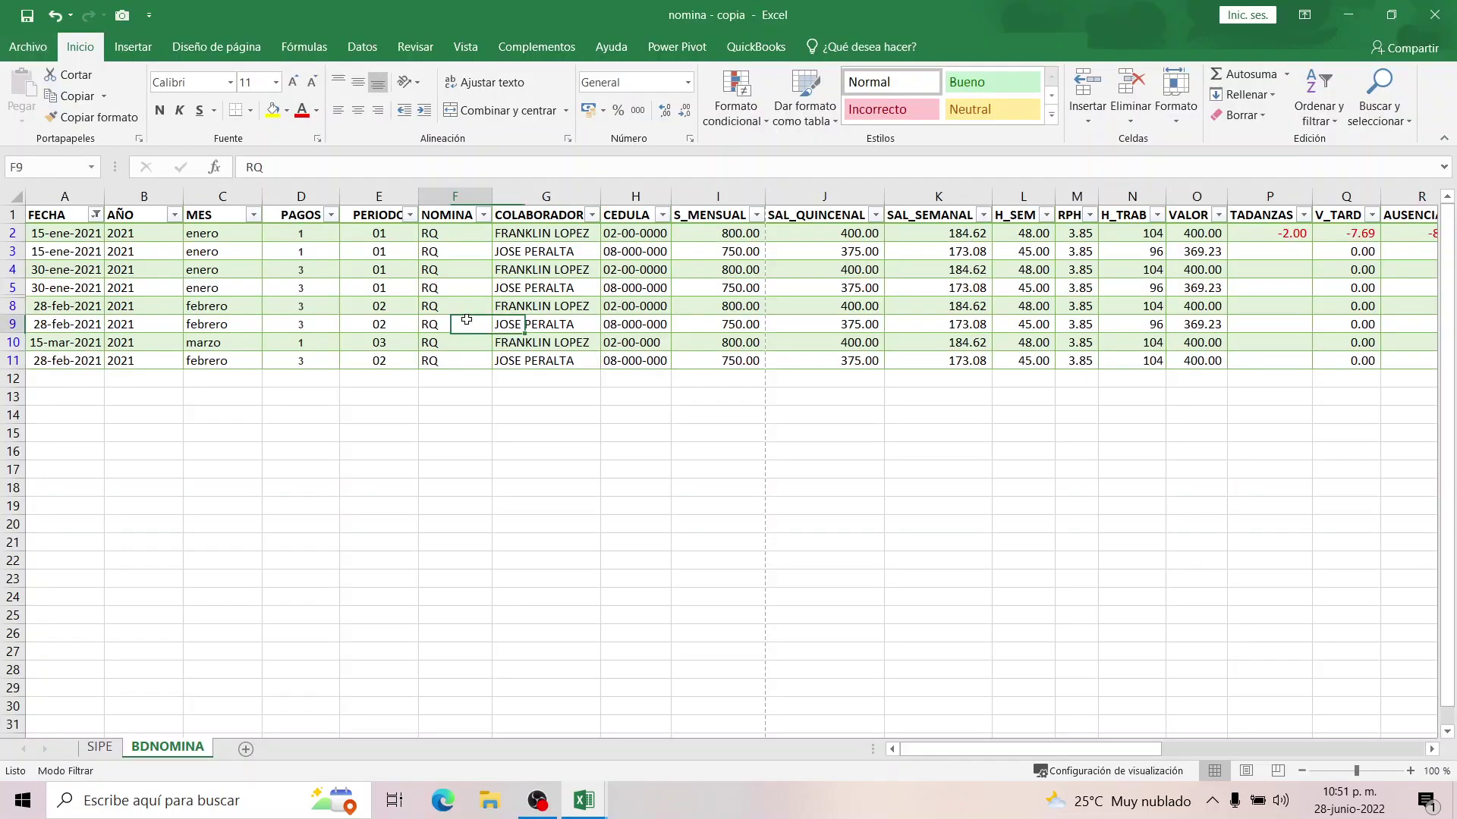
{"action": "left_click", "coordinate": [26, 16]}
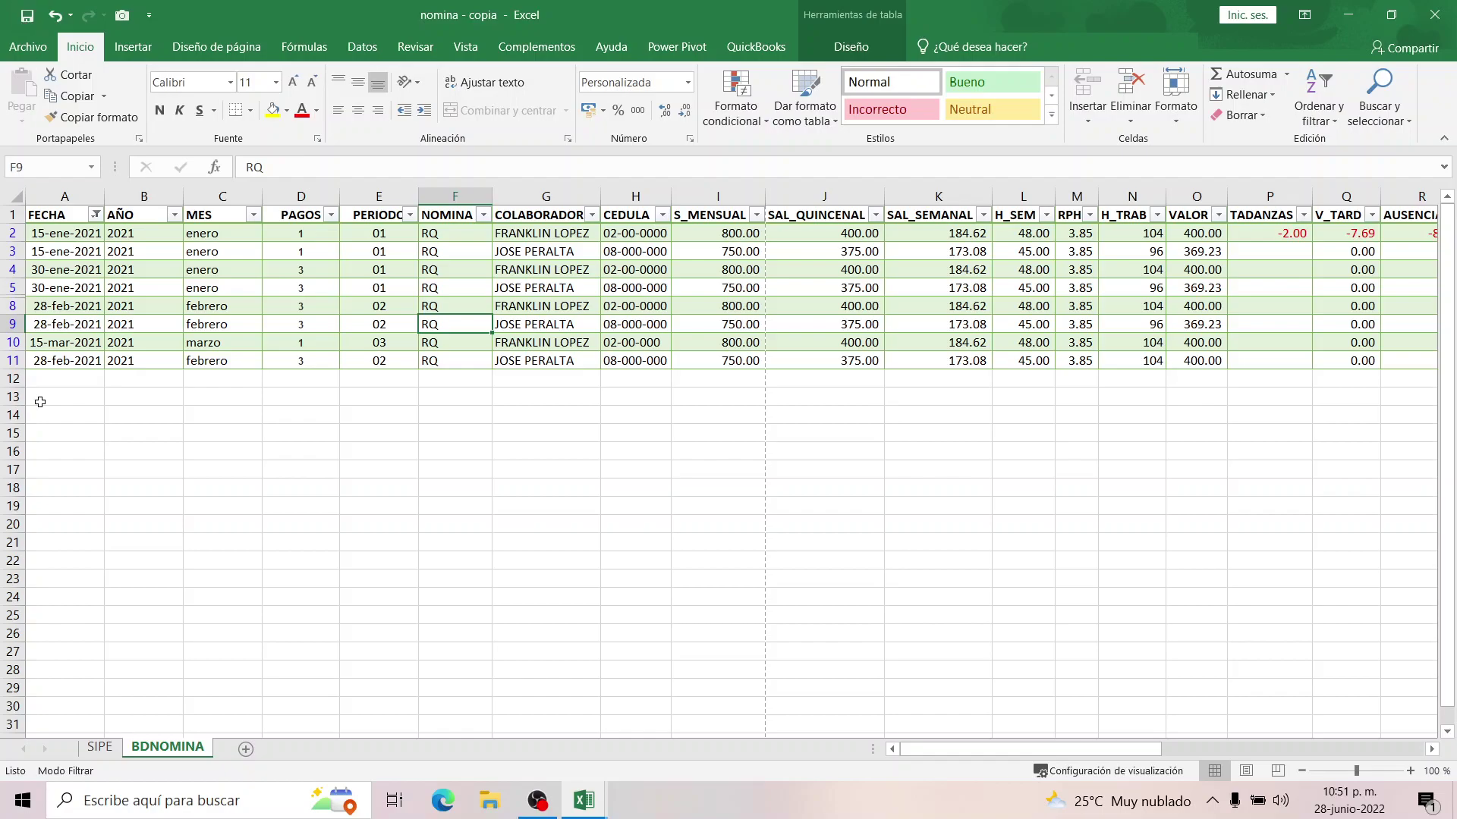
Insert a pivot table from the BDNOMINA table on a new worksheet.
{"action": "left_click", "coordinate": [84, 239]}
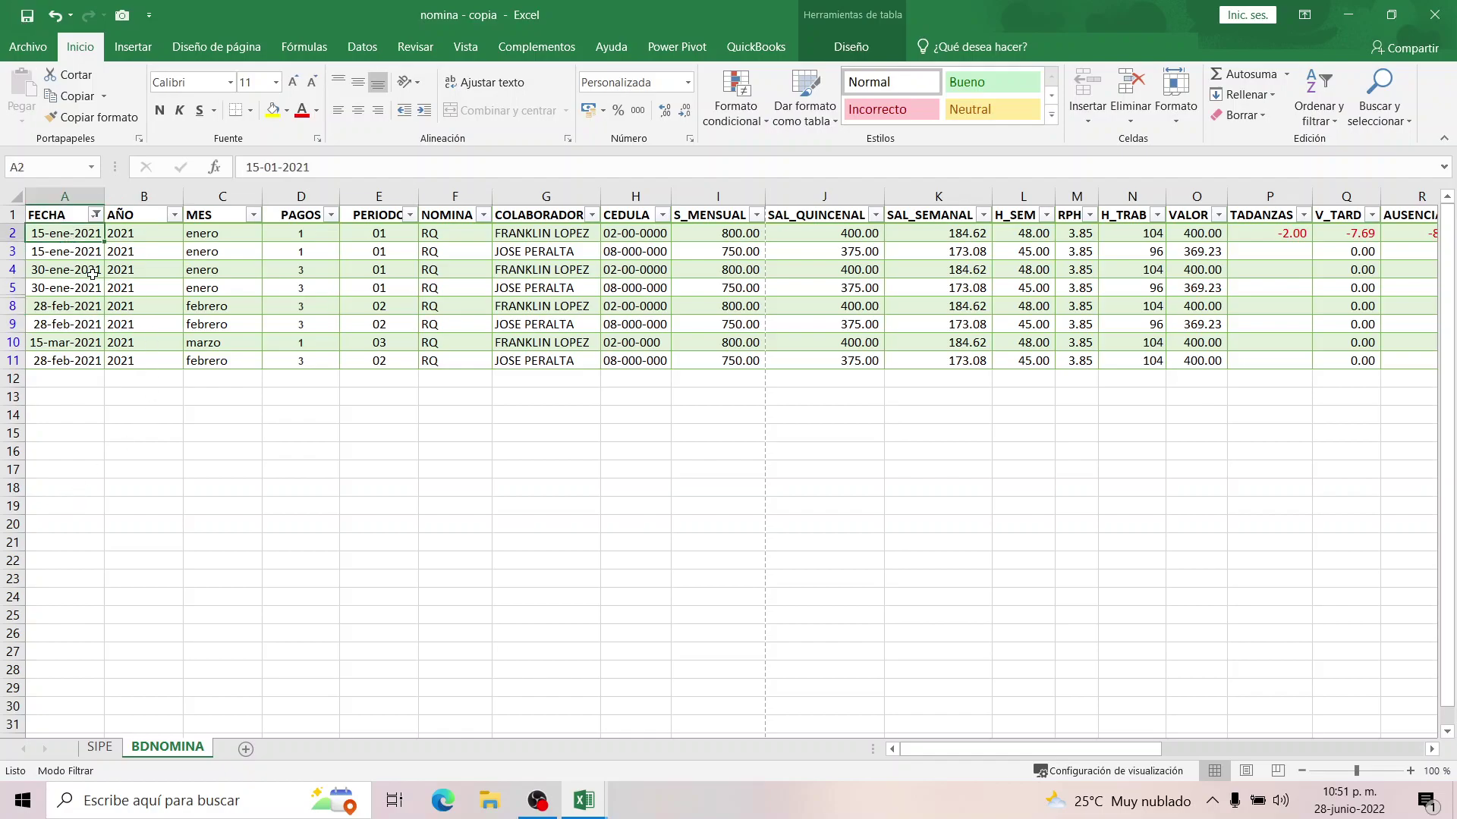
{"action": "left_click", "coordinate": [133, 46]}
{"action": "left_click", "coordinate": [42, 106]}
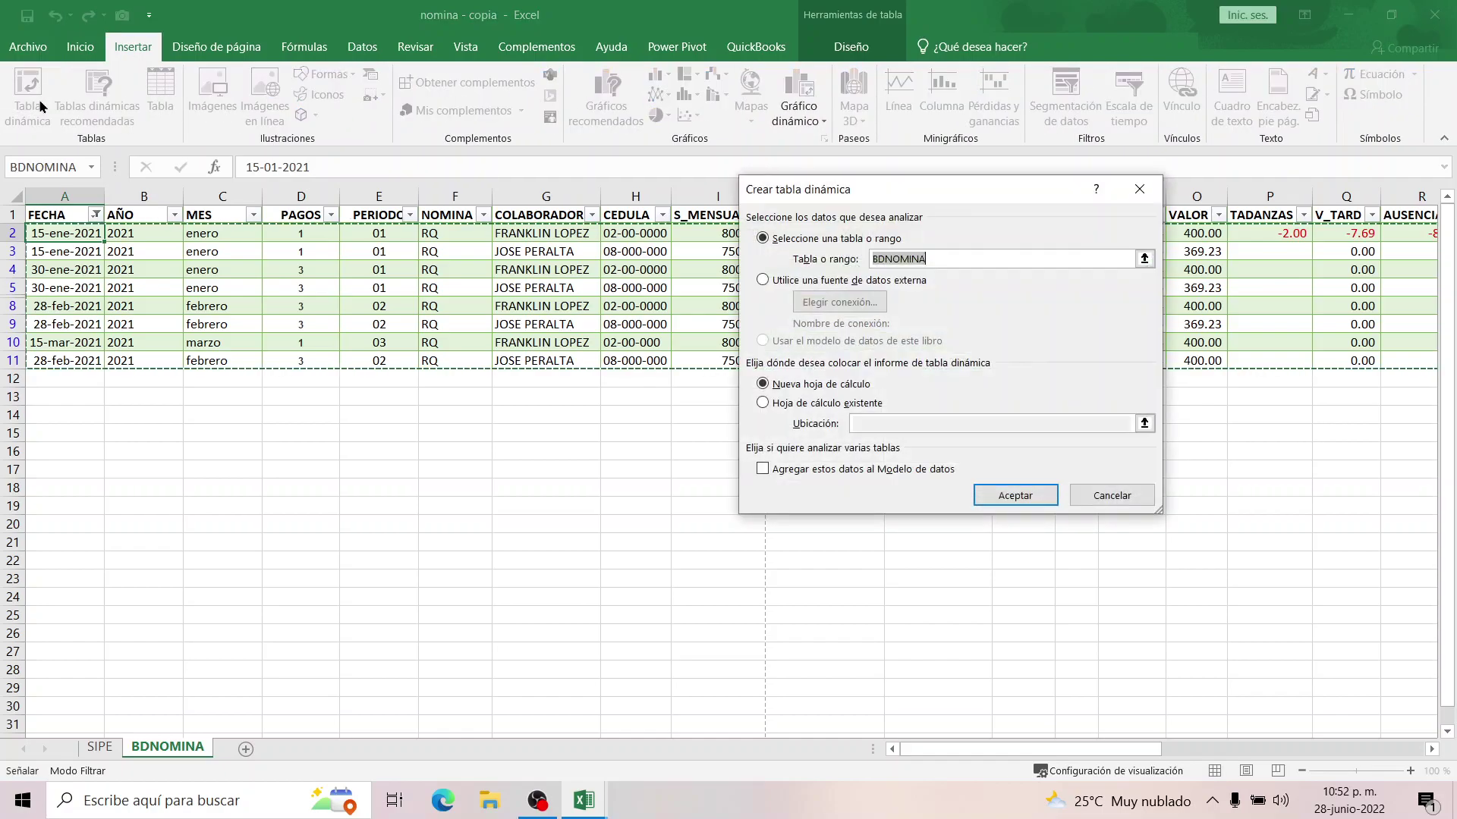
{"action": "left_click", "coordinate": [1007, 496]}
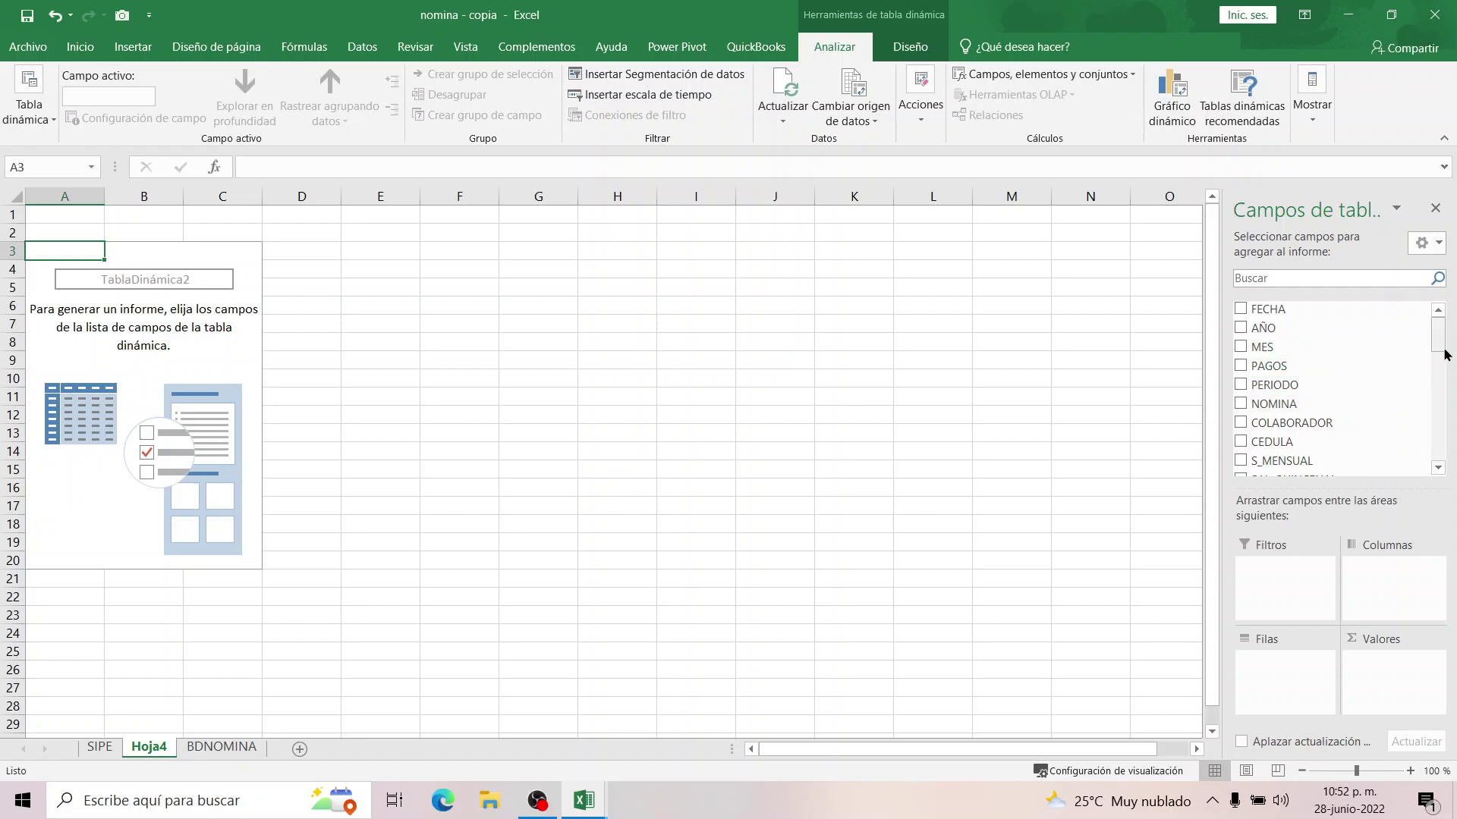
Put AÑO and FECHA in the pivot's Filtros area, removing MES, leaving both at (Todas).
{"action": "left_click_drag", "start_coordinate": [1259, 331], "coordinate": [1275, 570]}
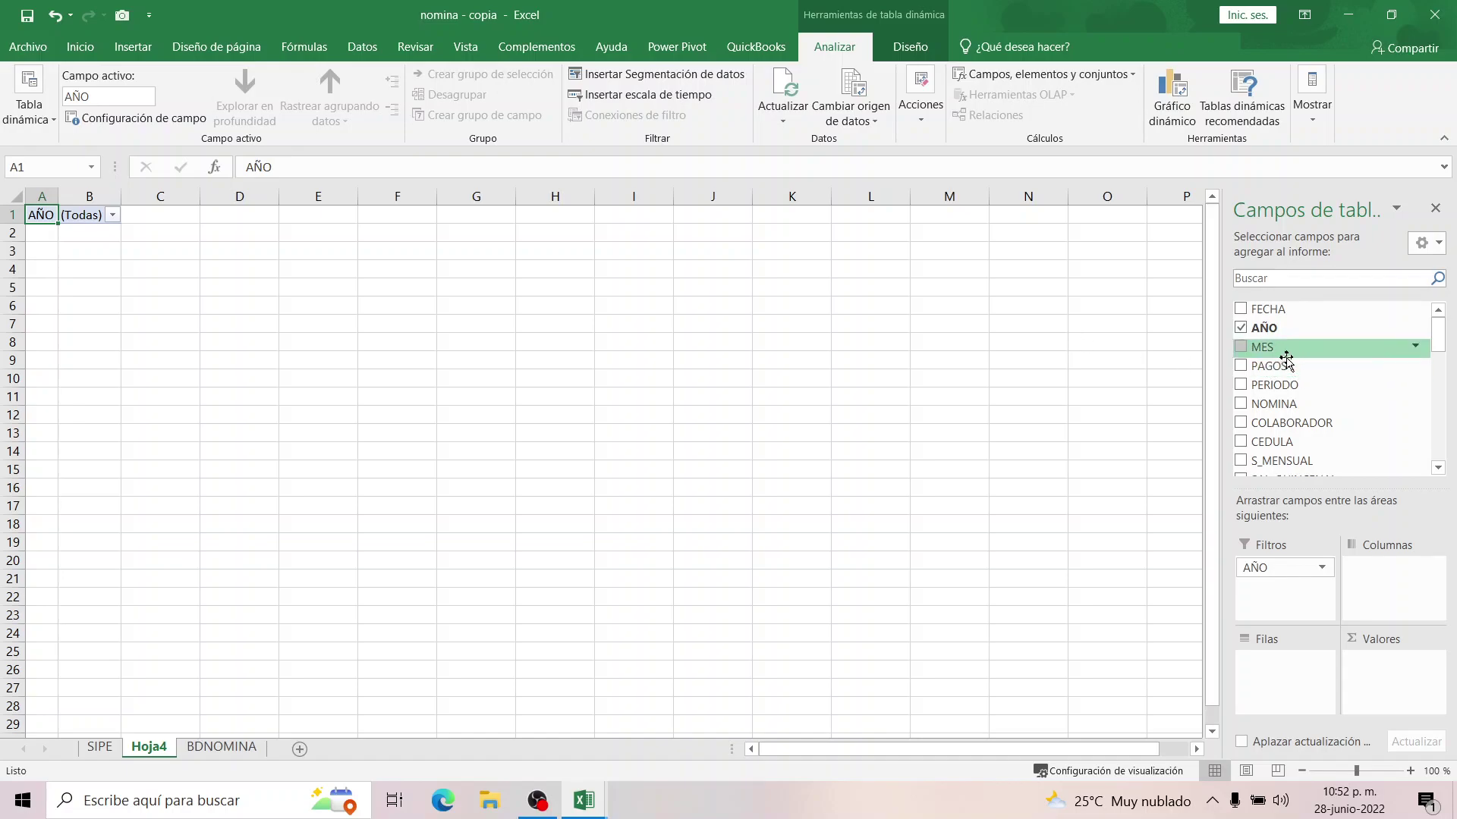
{"action": "left_click_drag", "start_coordinate": [1271, 350], "coordinate": [1284, 594]}
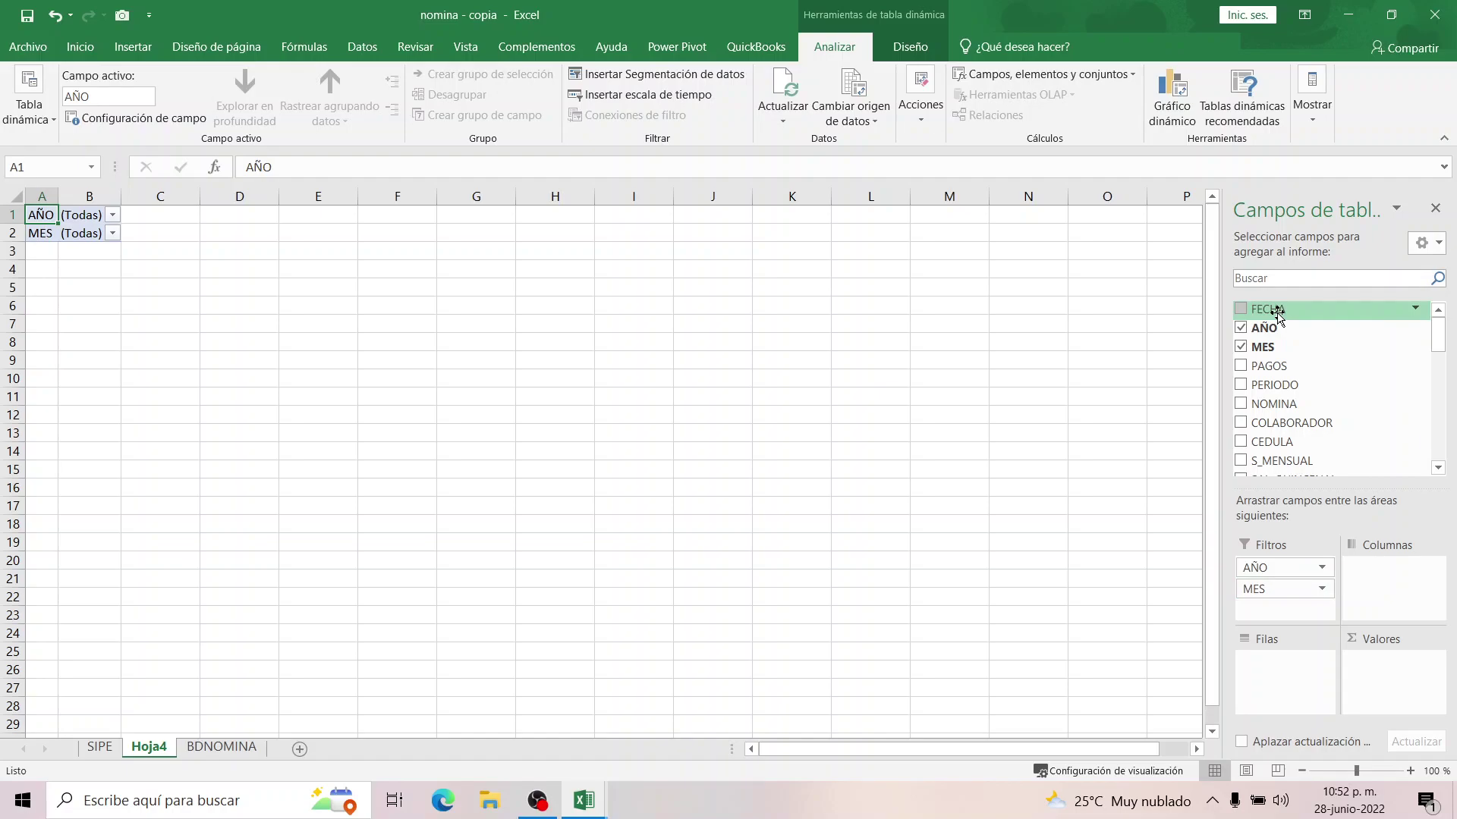
{"action": "left_click", "coordinate": [1241, 348]}
{"action": "left_click_drag", "start_coordinate": [1269, 309], "coordinate": [1277, 588]}
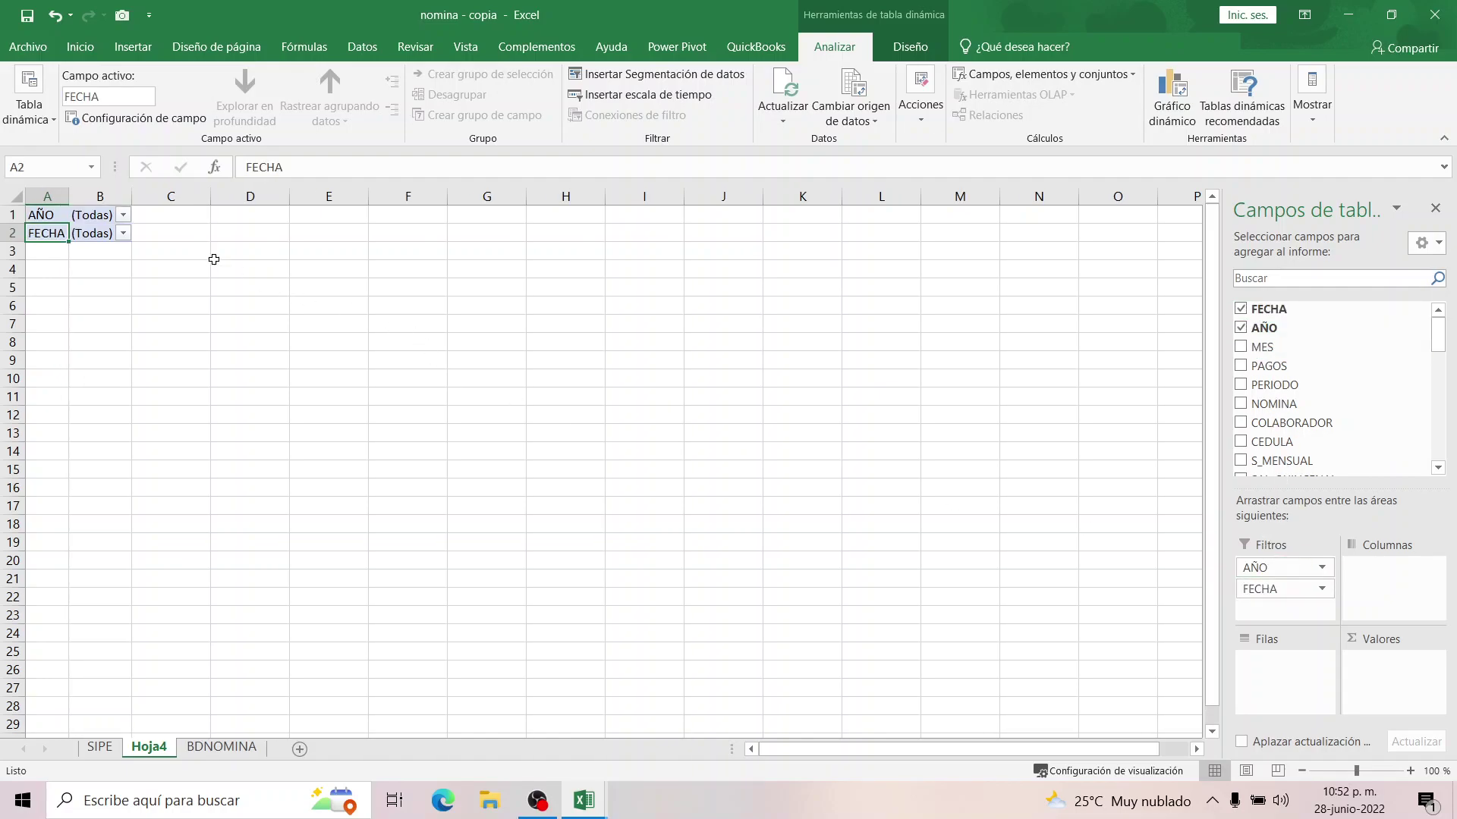
{"action": "left_click", "coordinate": [122, 234]}
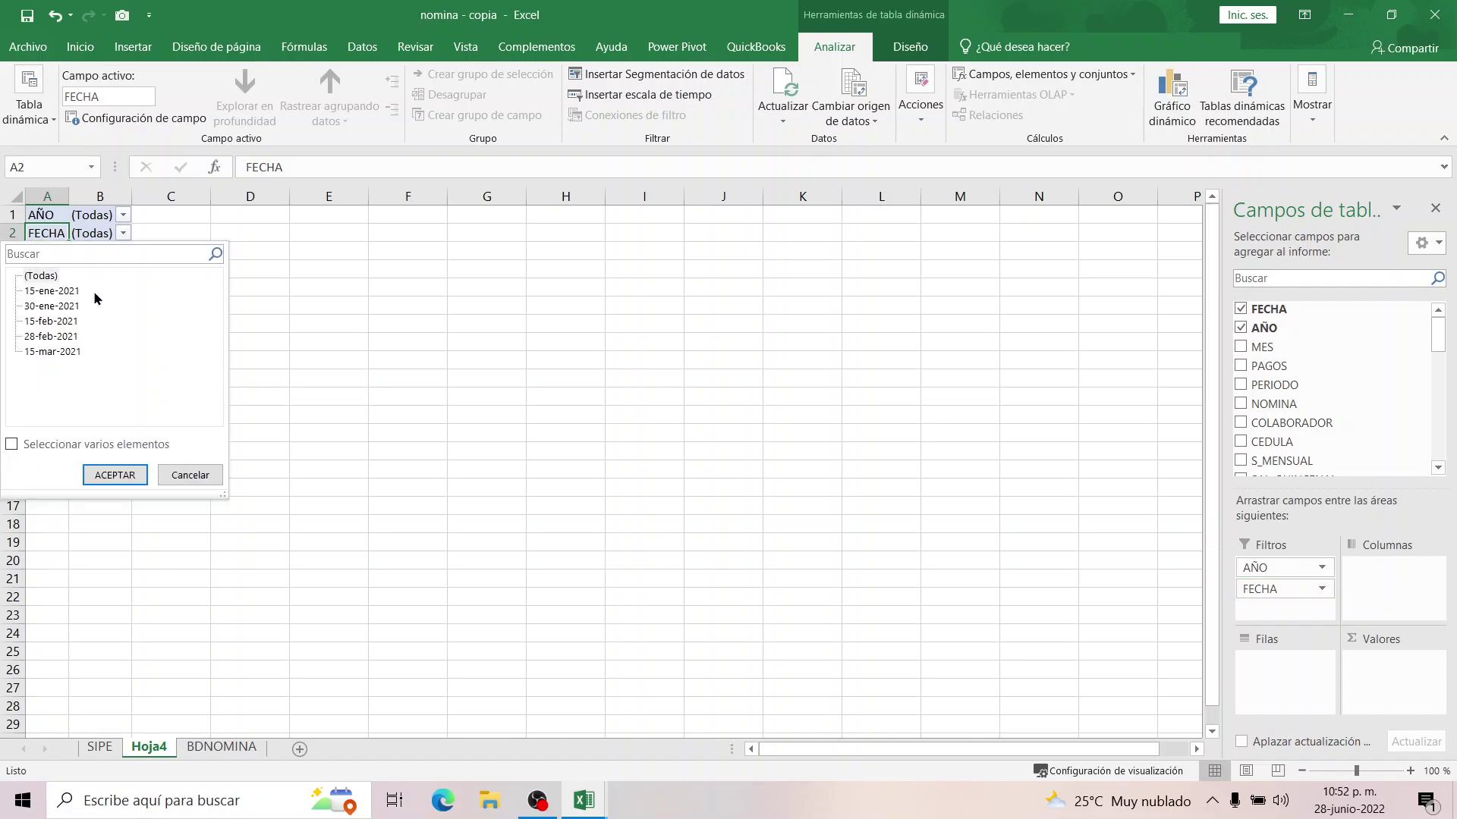
{"action": "left_click", "coordinate": [210, 481]}
{"action": "left_click", "coordinate": [194, 474]}
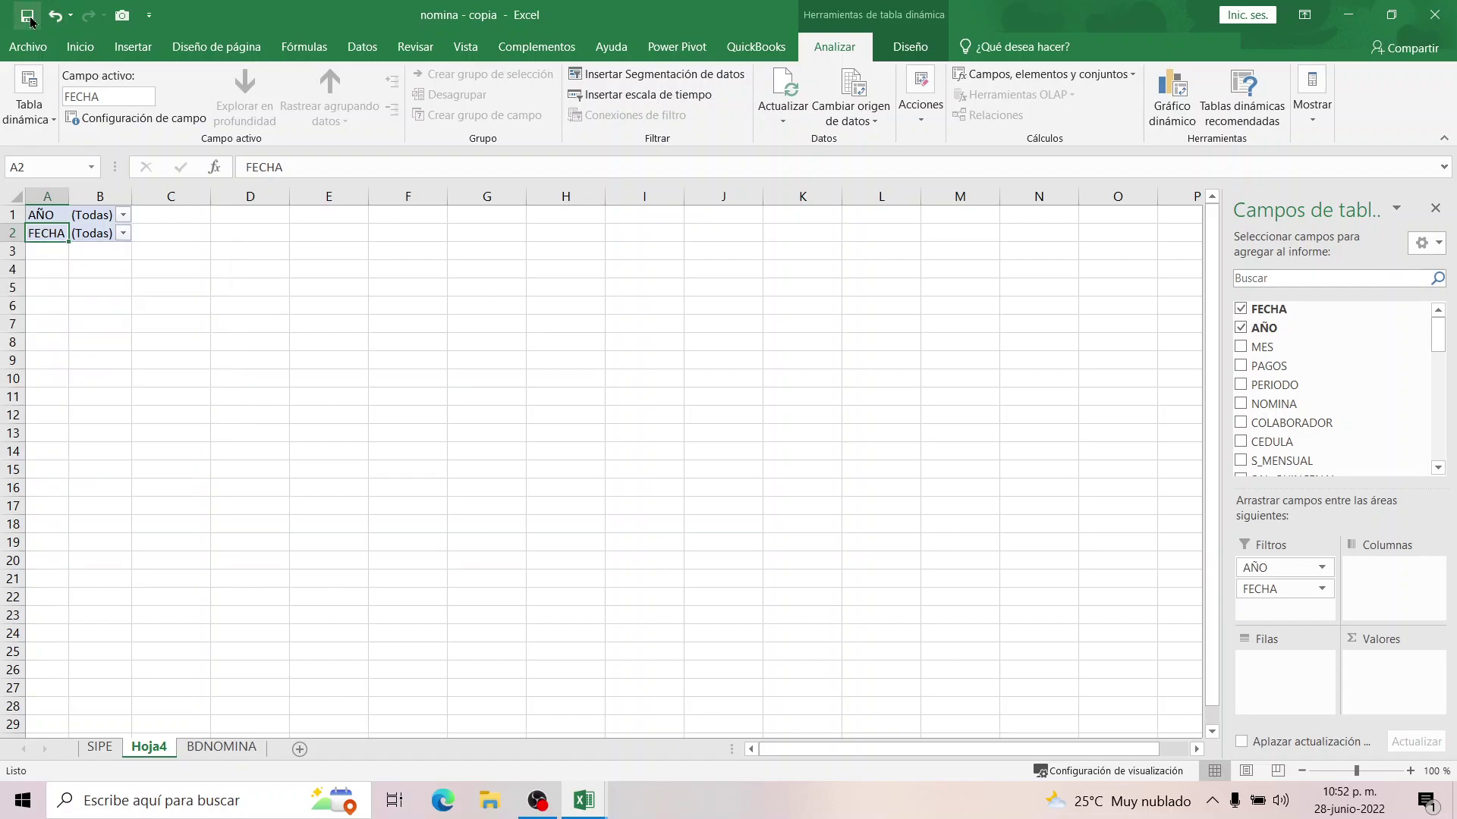
List COLABORADOR as pivot rows and sum TOTAL_SALARIO in Valores.
{"action": "left_click_drag", "start_coordinate": [1299, 422], "coordinate": [1299, 667]}
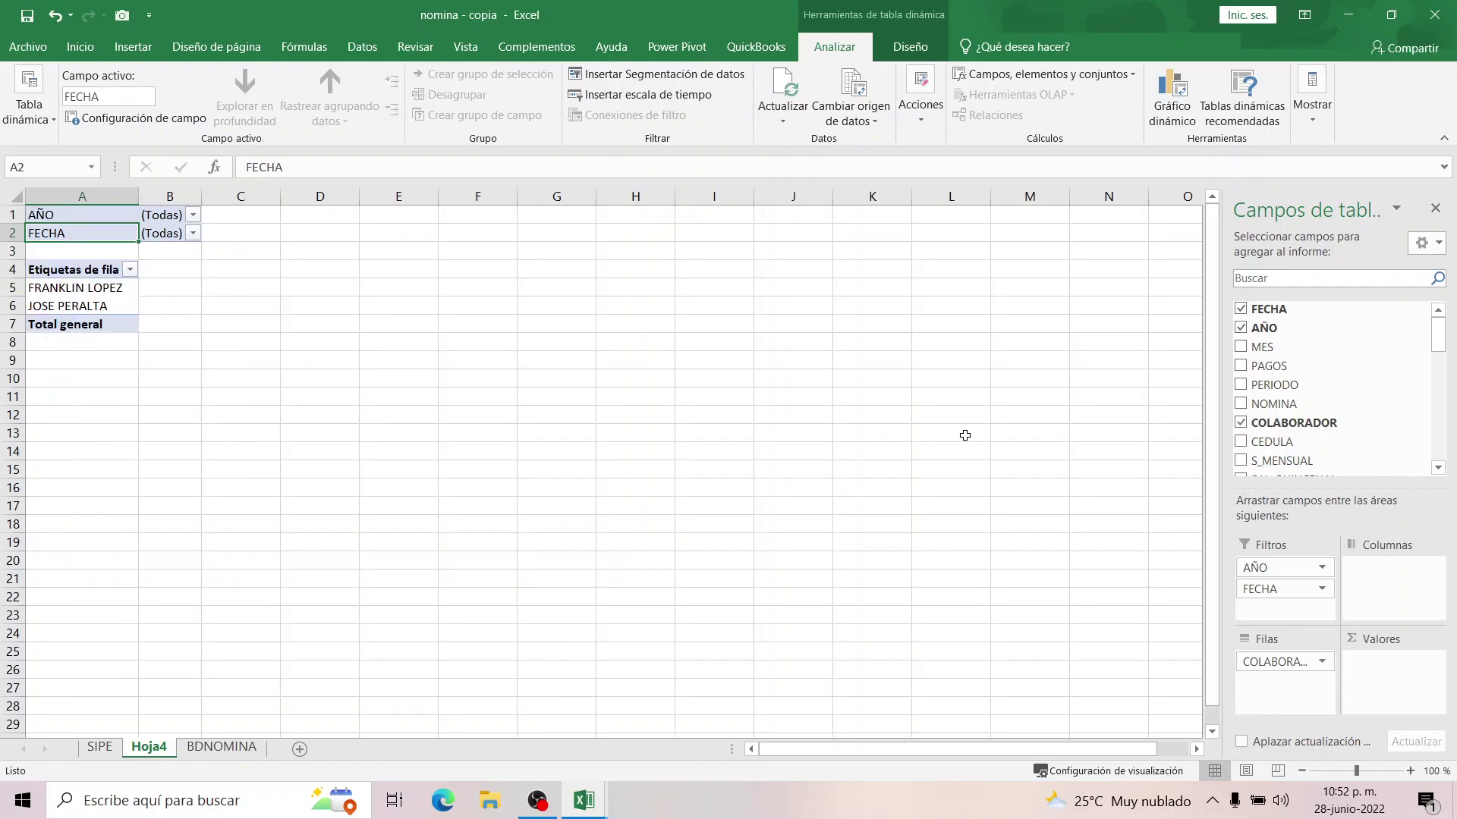
{"action": "left_click", "coordinate": [1438, 468]}
{"action": "left_click", "coordinate": [1437, 468]}
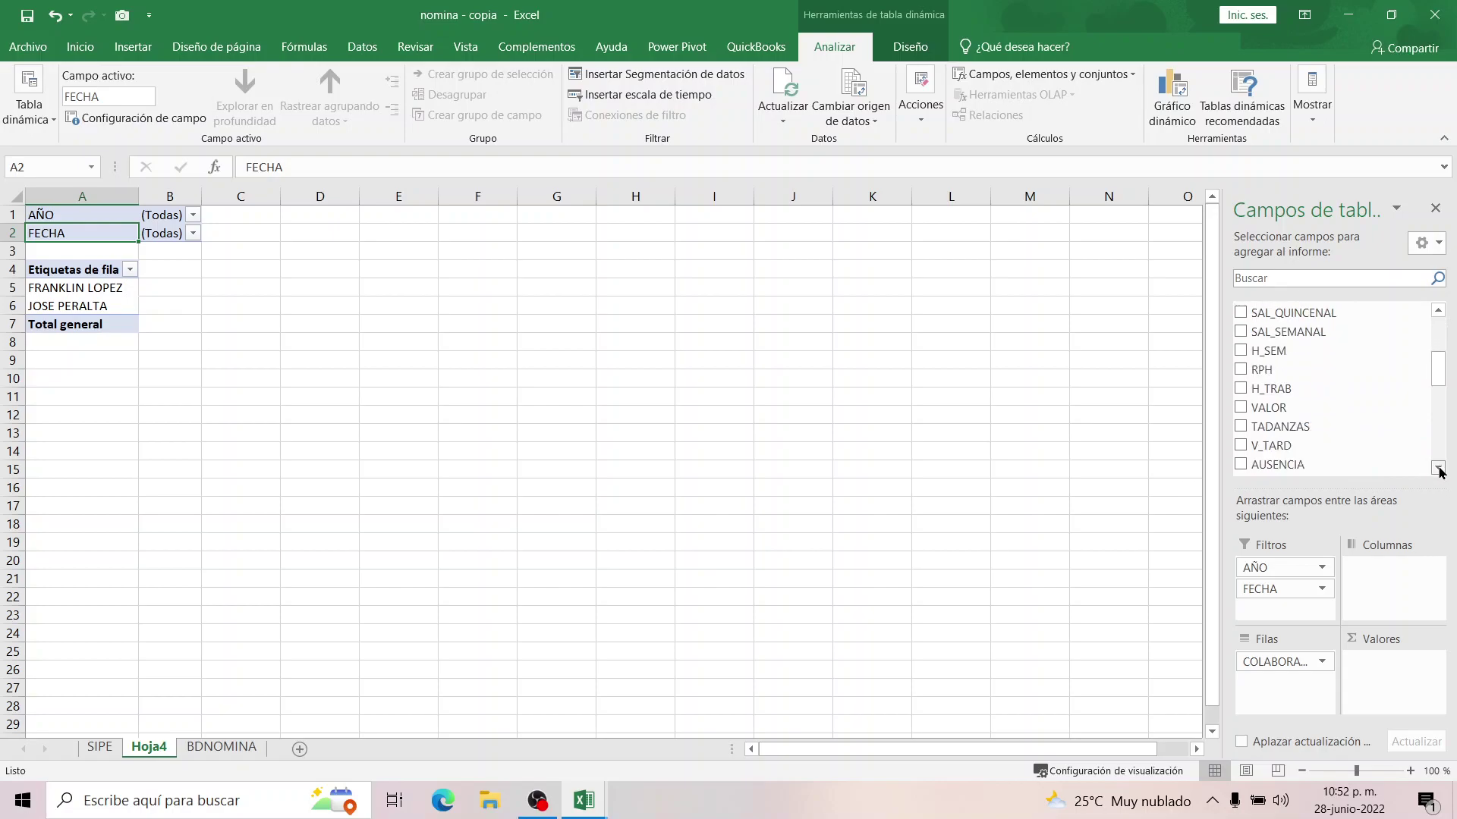
{"action": "left_click", "coordinate": [1438, 468]}
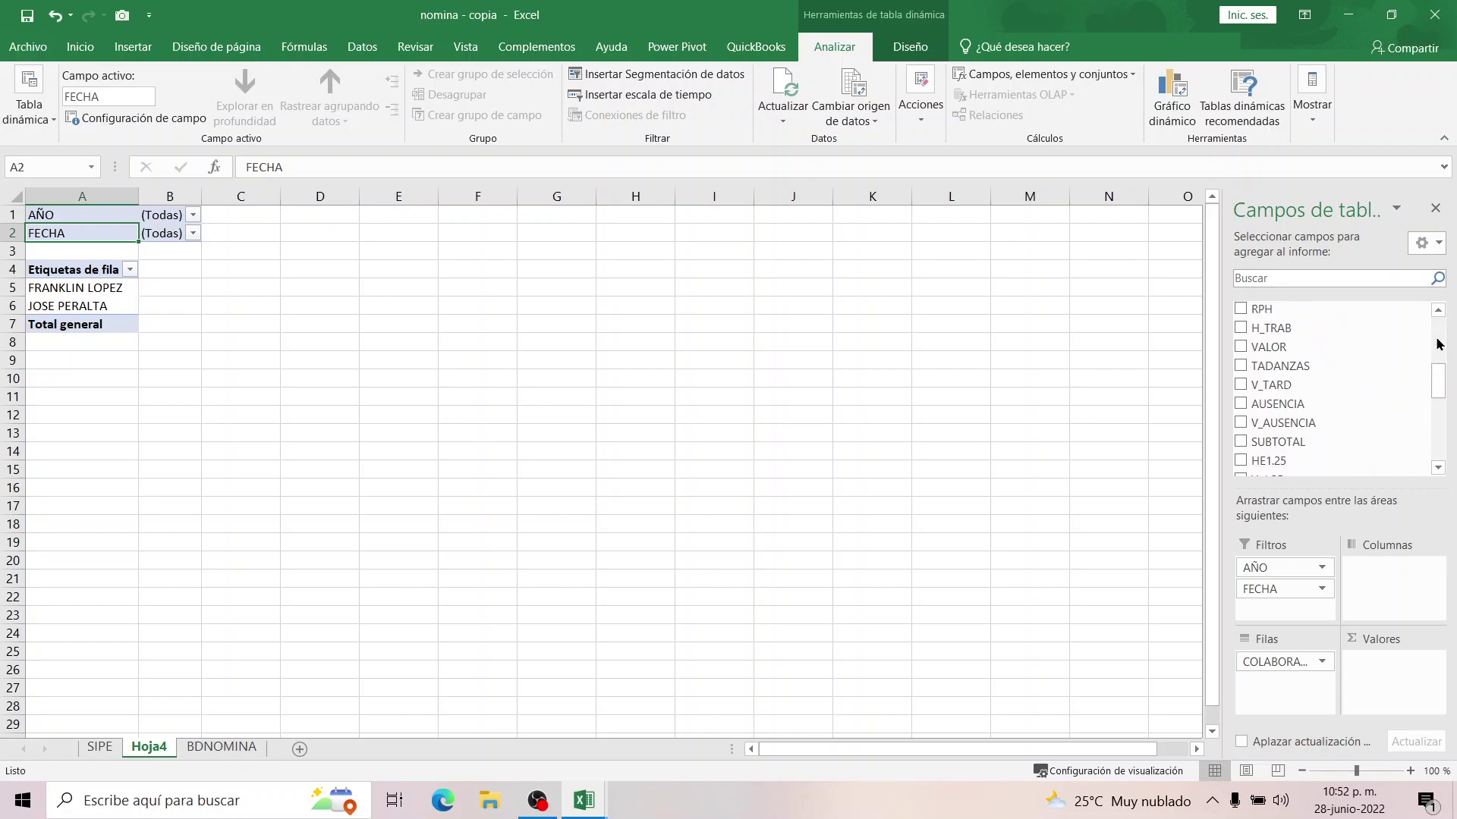
{"action": "left_click", "coordinate": [1438, 468]}
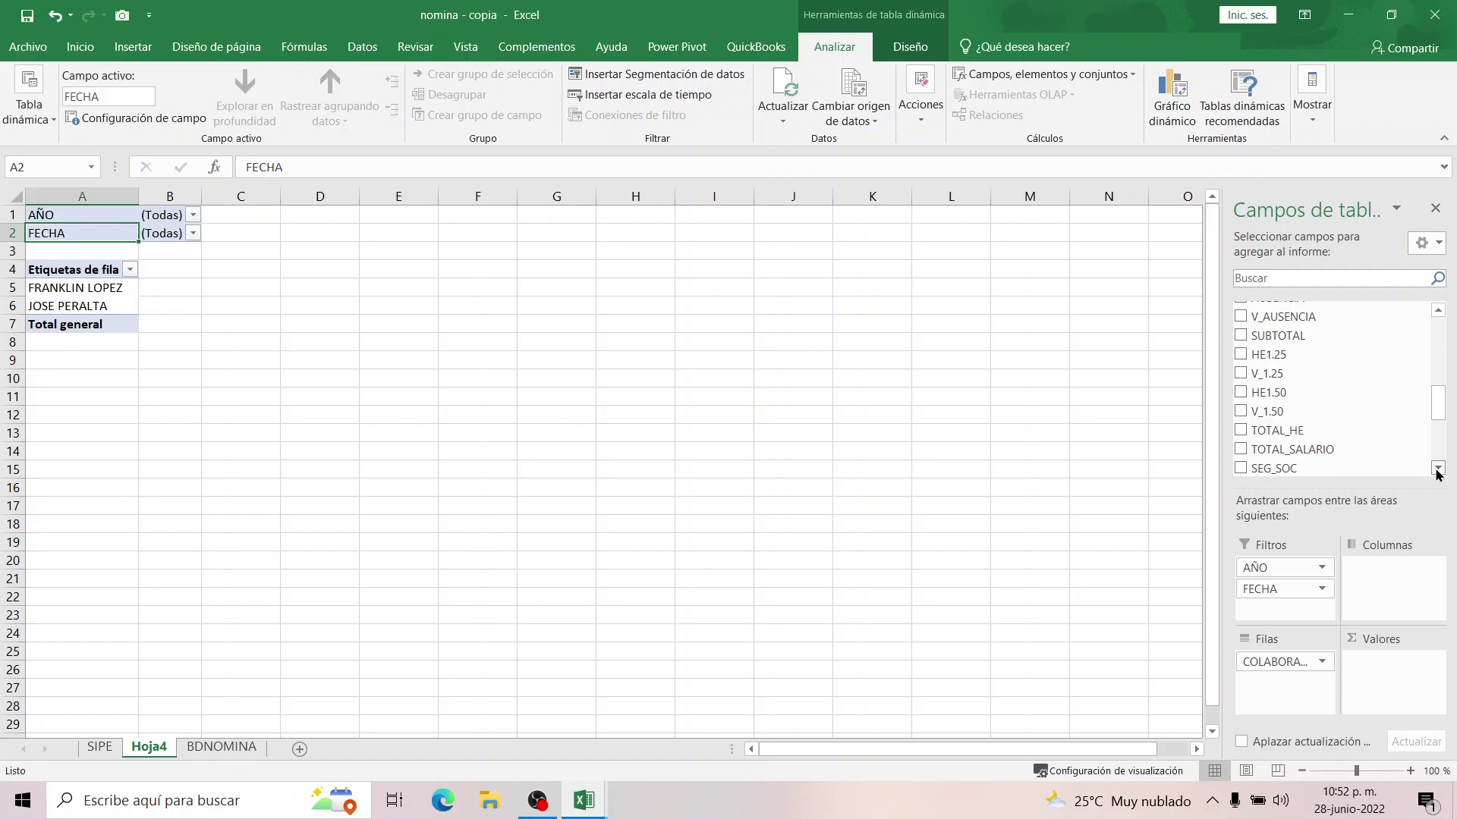
{"action": "left_click_drag", "start_coordinate": [1290, 403], "coordinate": [1392, 660]}
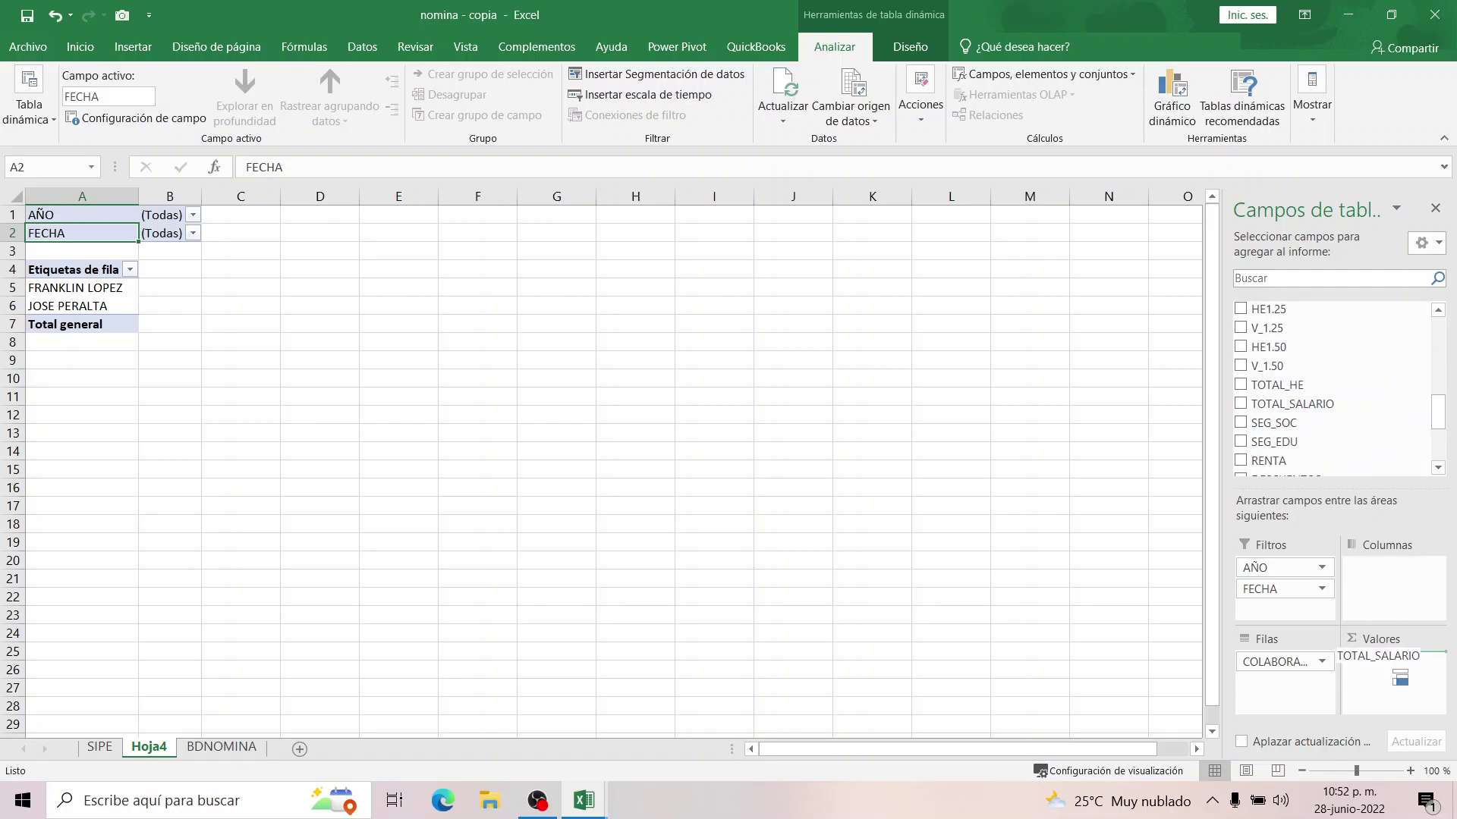
Add SEG_SOC, SEG_EDU, DESCUENTOS and SALARIO_NETO sums per collaborator to the pivot.
{"action": "left_click", "coordinate": [1241, 423]}
{"action": "left_click", "coordinate": [1241, 442]}
{"action": "left_click", "coordinate": [1242, 442]}
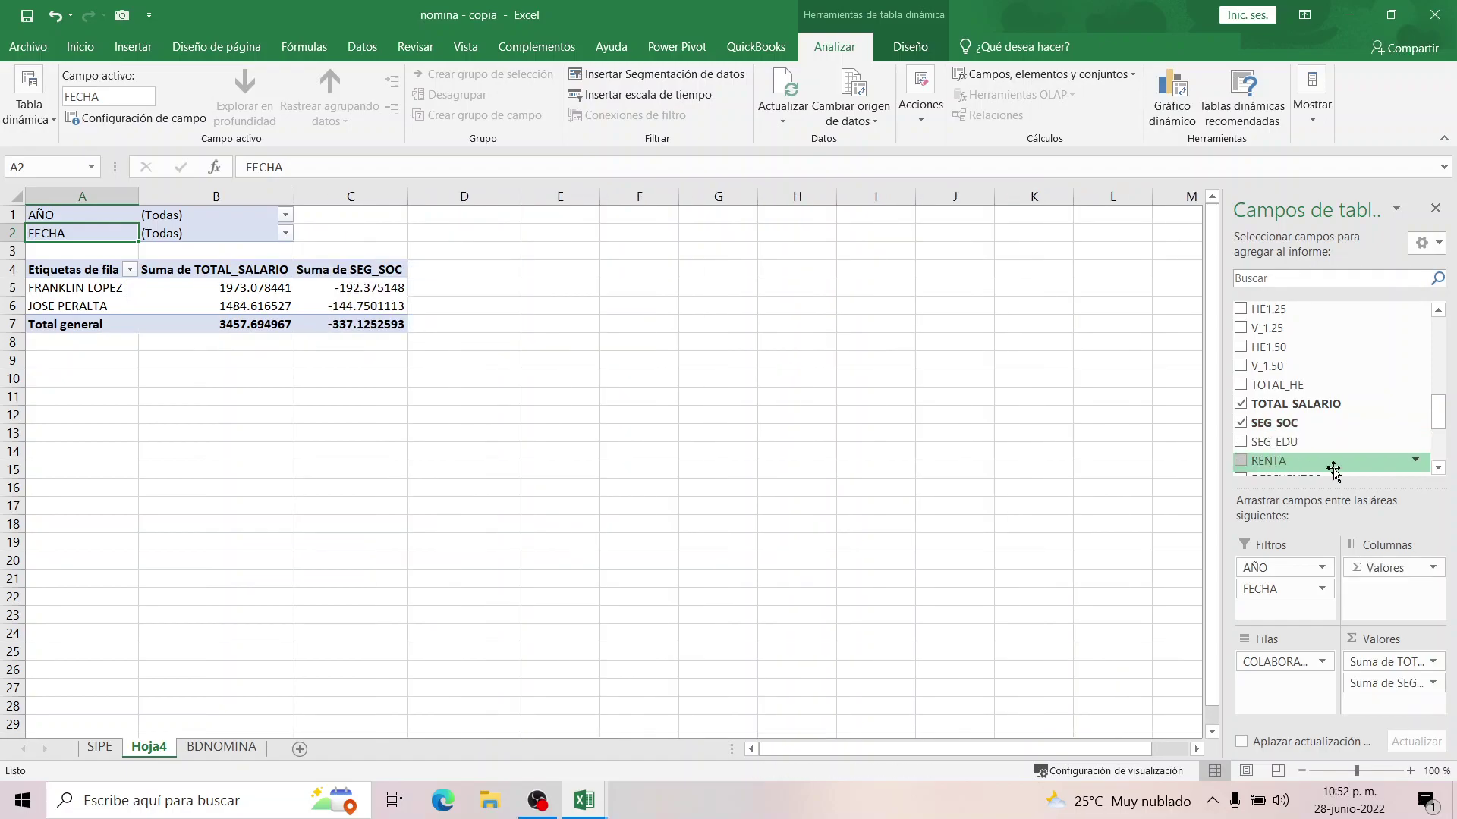
{"action": "left_click", "coordinate": [1241, 442]}
{"action": "left_click", "coordinate": [1241, 461]}
{"action": "left_click", "coordinate": [1438, 469]}
{"action": "left_click", "coordinate": [1438, 469]}
{"action": "left_click", "coordinate": [1438, 468]}
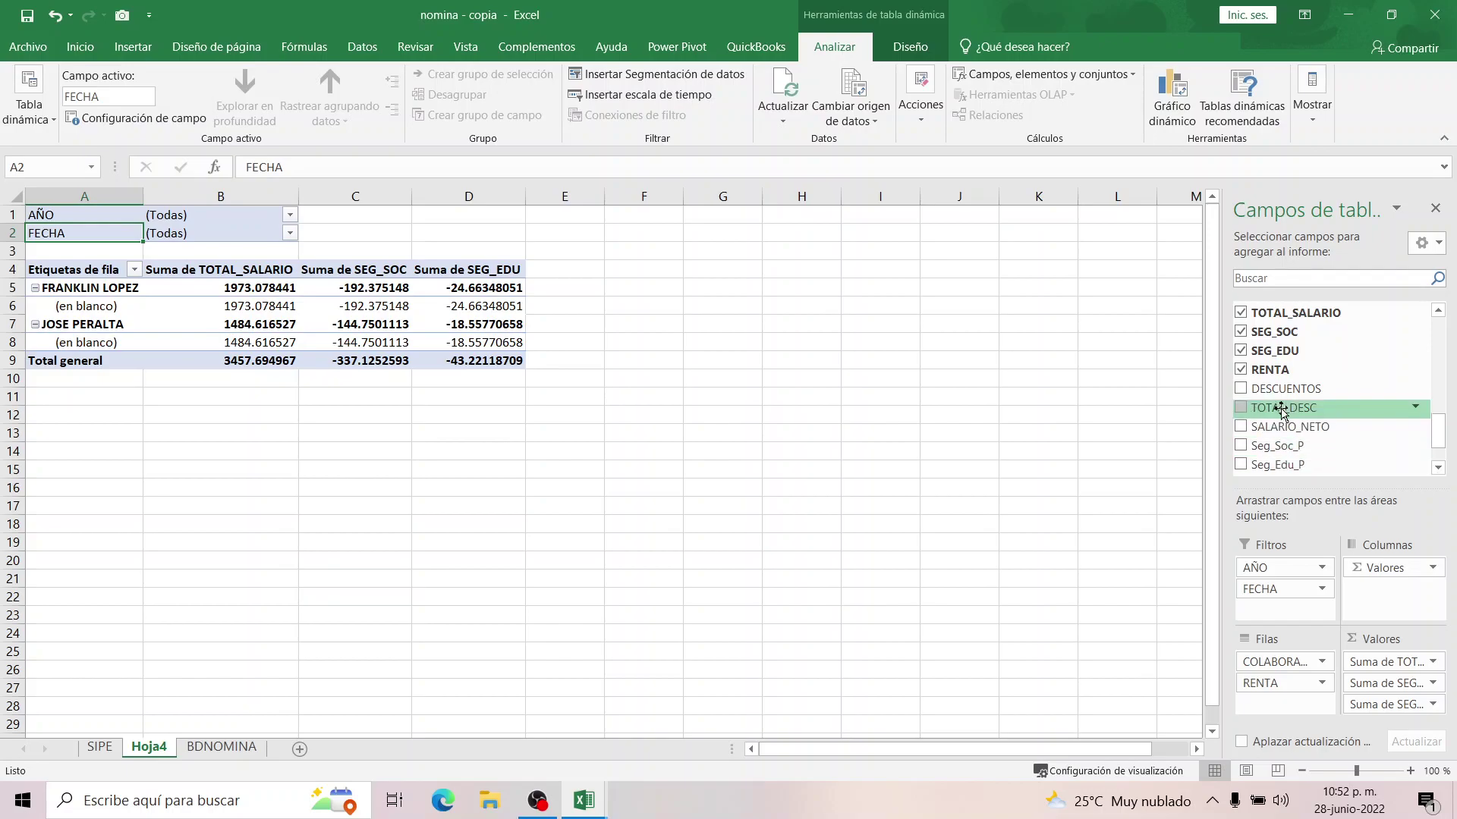
{"action": "left_click", "coordinate": [1242, 389]}
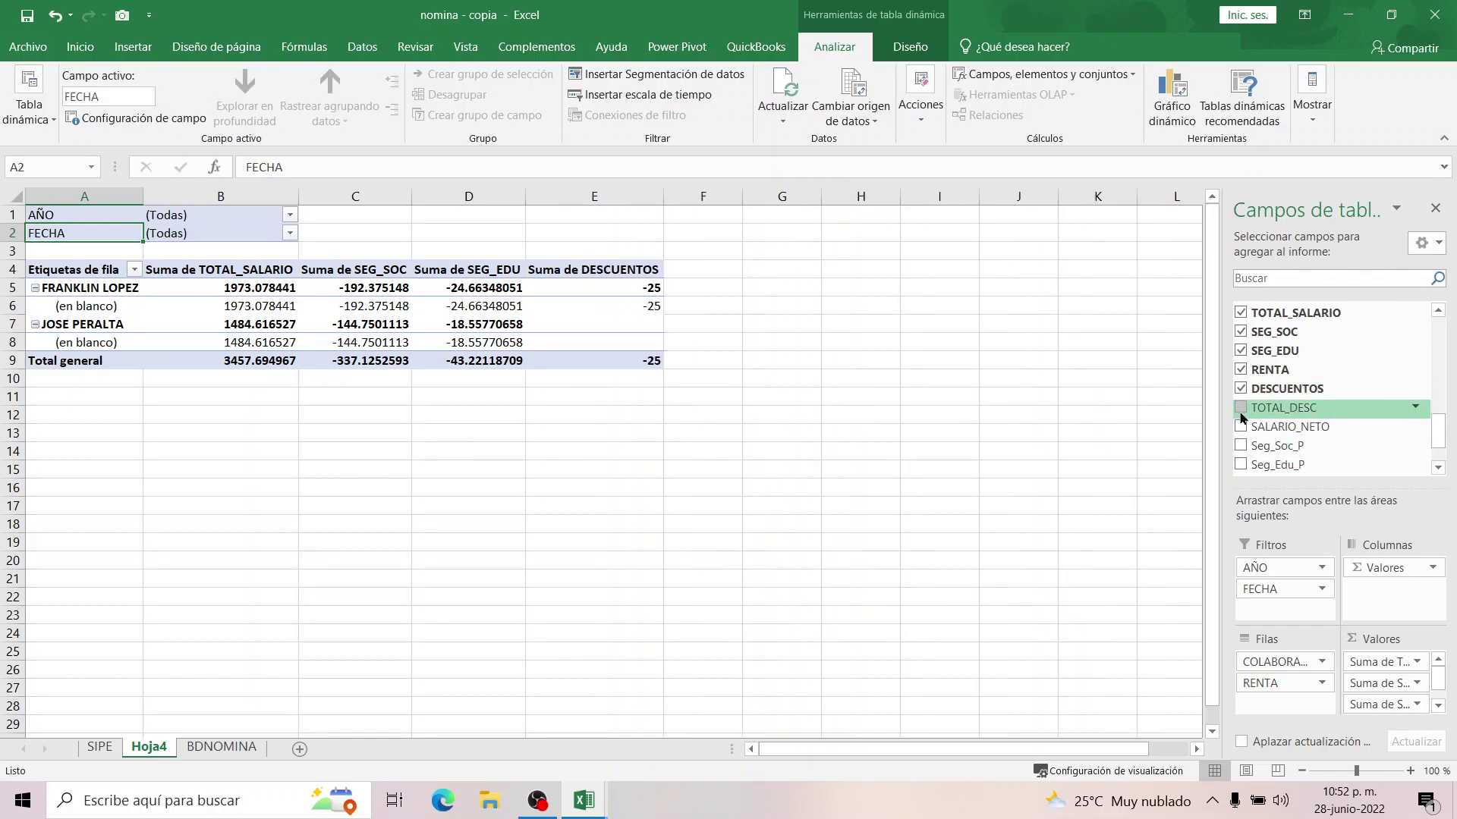
{"action": "left_click", "coordinate": [1241, 427]}
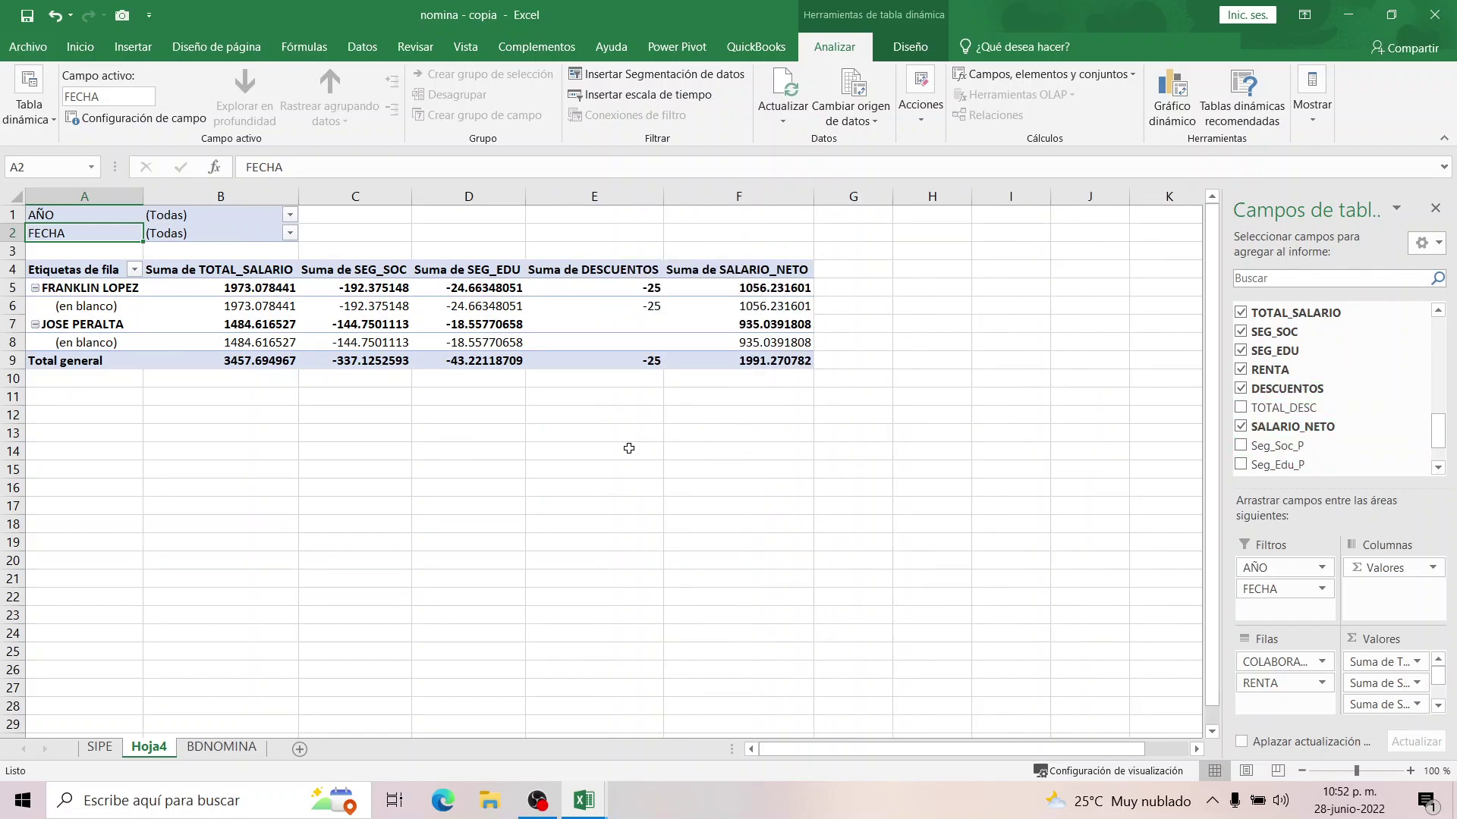
{"action": "left_click", "coordinate": [463, 395]}
{"action": "left_click_drag", "start_coordinate": [262, 286], "coordinate": [250, 362]}
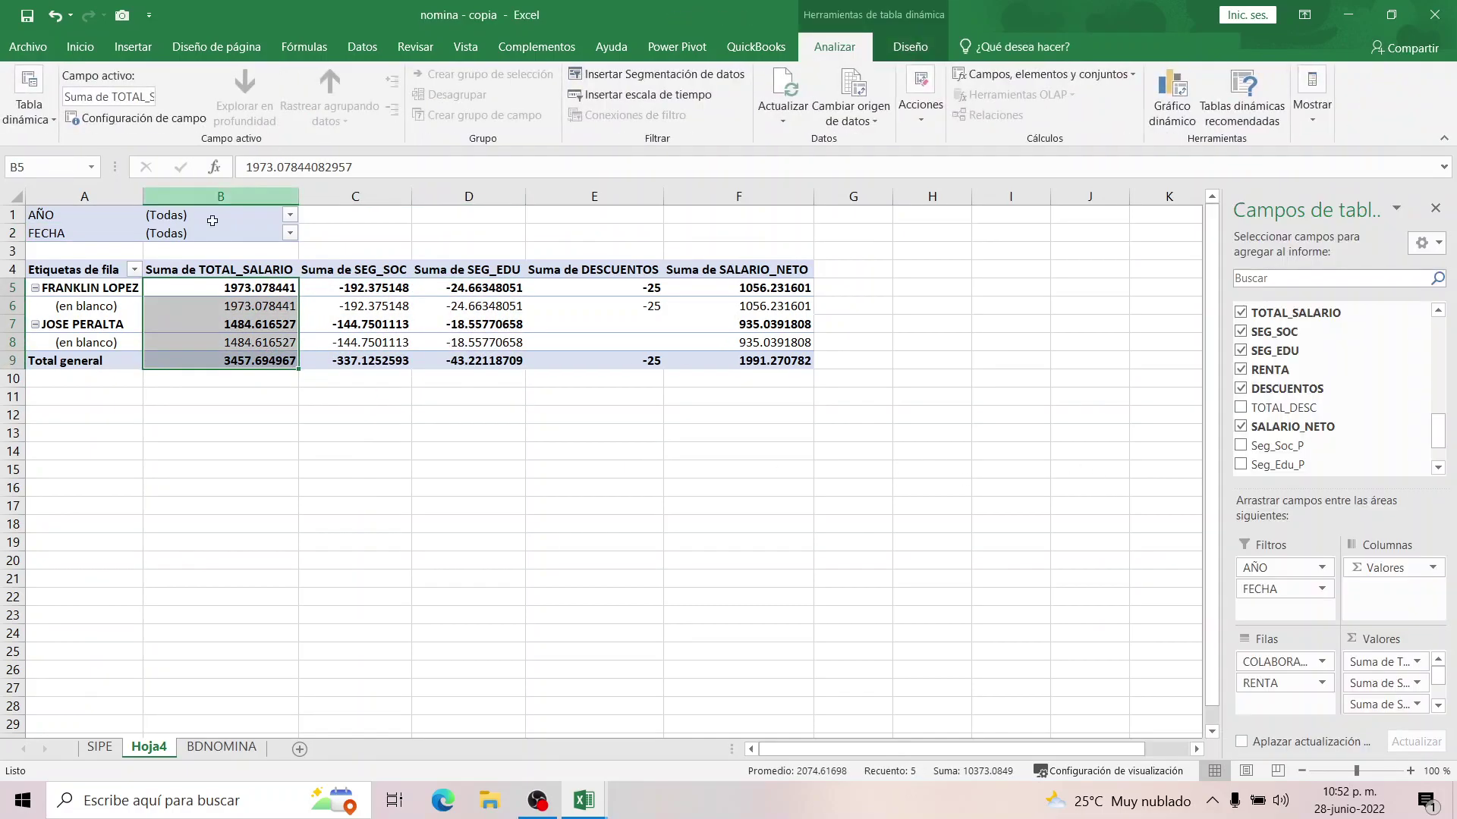
Format the TOTAL_SALARIO sums as Número with two decimals and thousands separators.
{"action": "right_click", "coordinate": [208, 304]}
{"action": "left_click", "coordinate": [288, 535]}
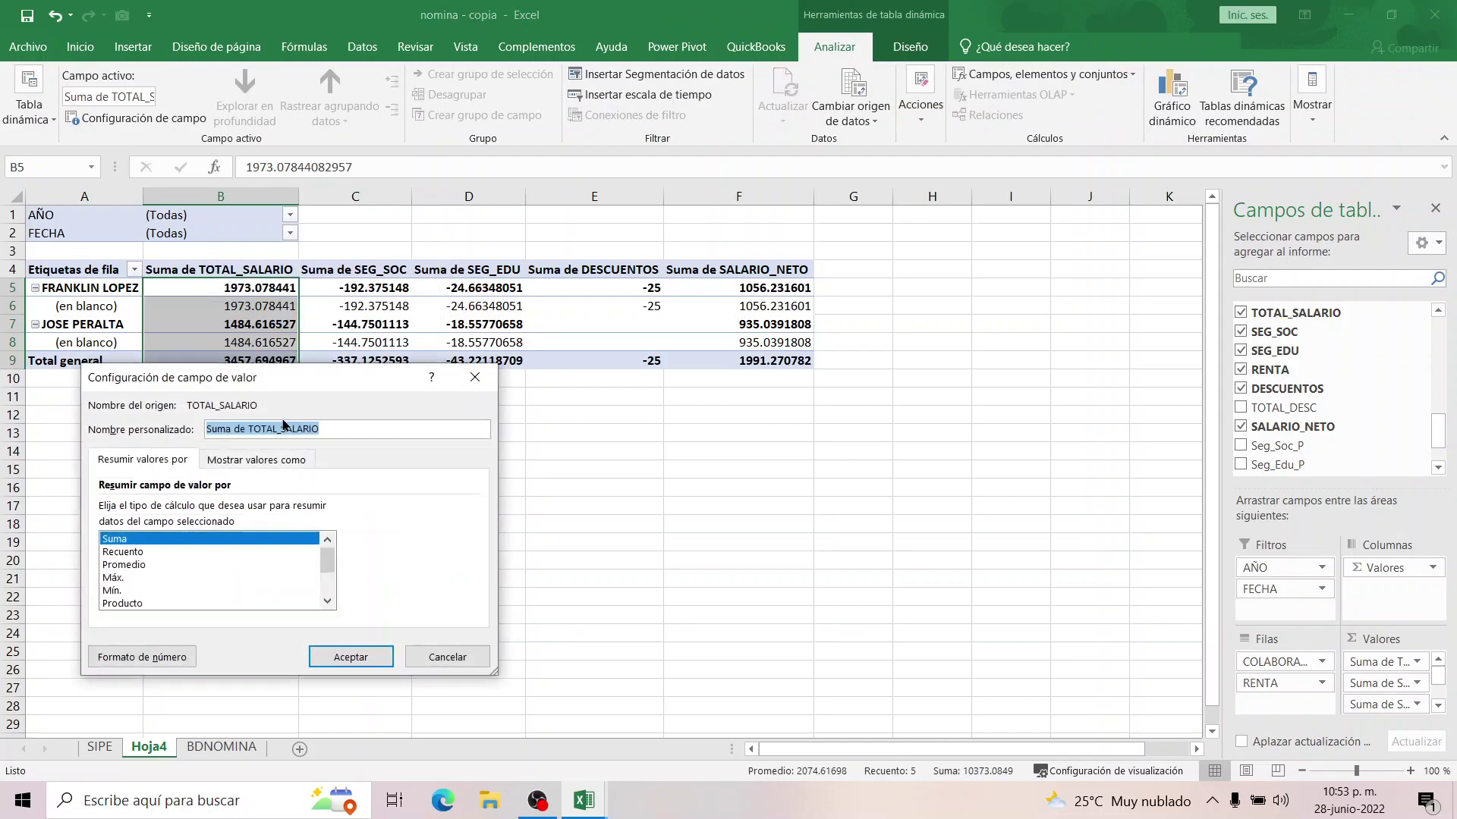
{"action": "left_click", "coordinate": [145, 657]}
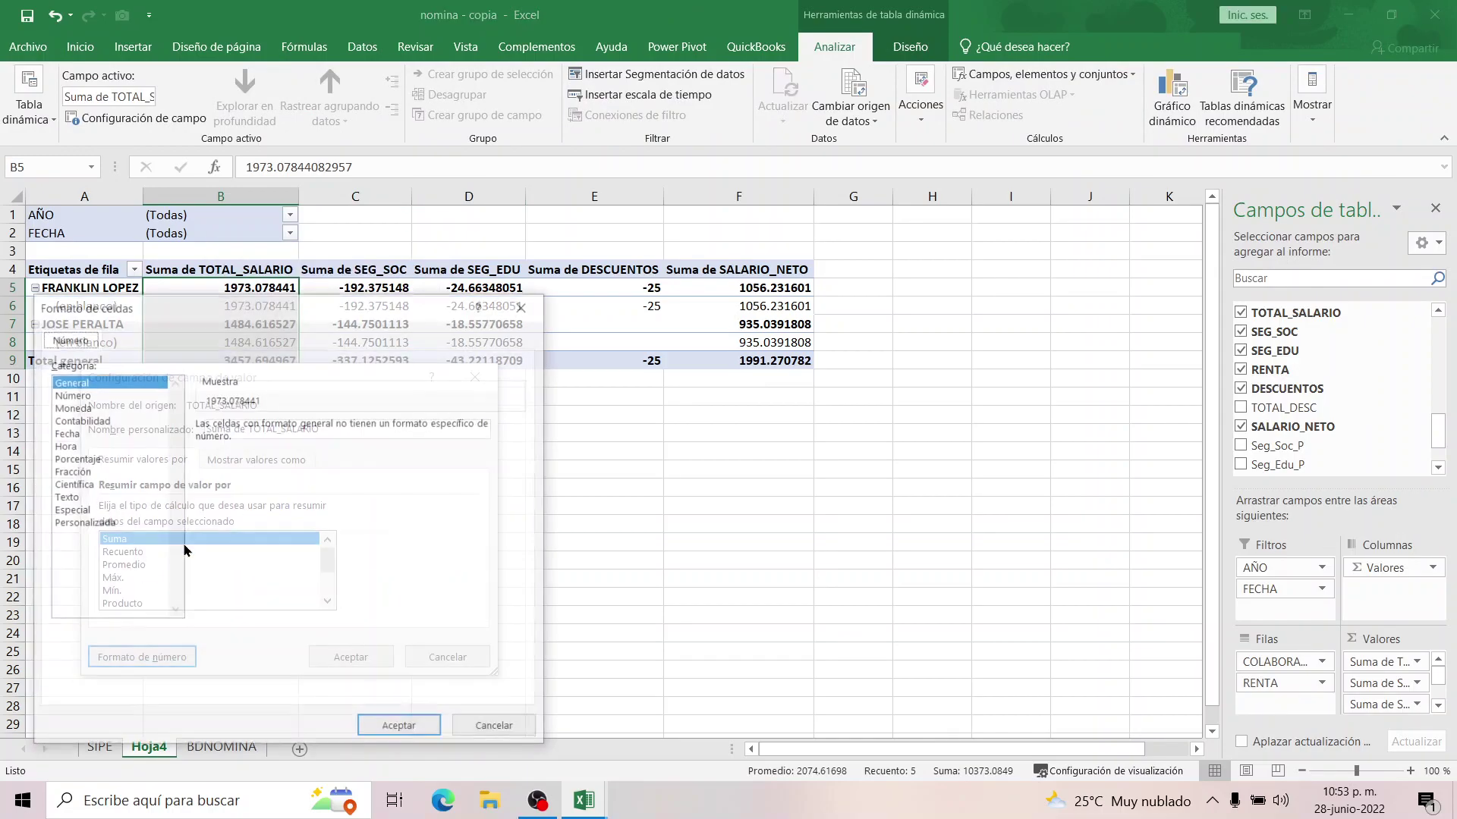
{"action": "left_click", "coordinate": [78, 395]}
{"action": "left_click", "coordinate": [200, 448]}
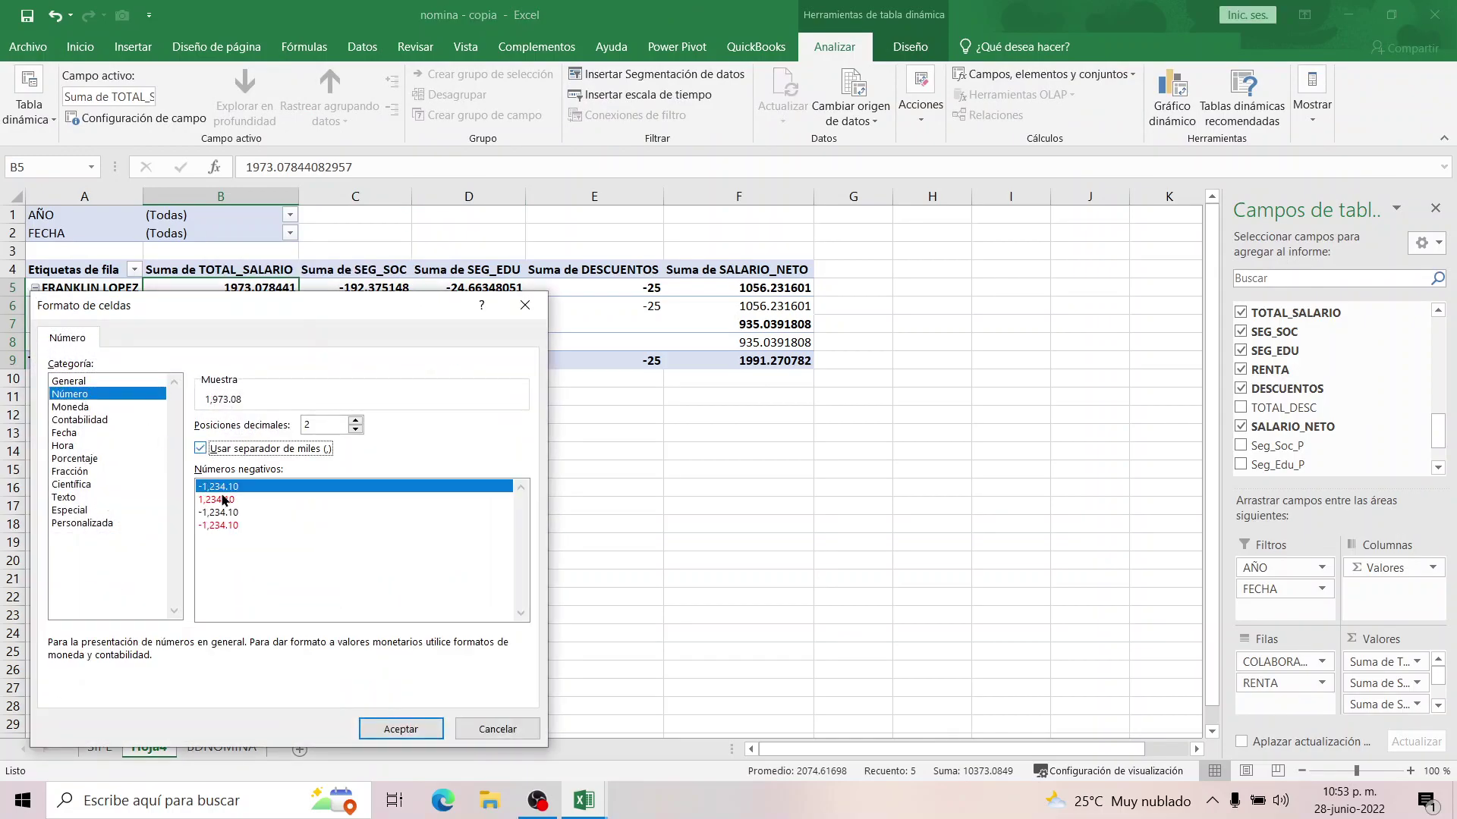
{"action": "left_click", "coordinate": [225, 513]}
{"action": "left_click", "coordinate": [224, 526]}
{"action": "left_click", "coordinate": [400, 730]}
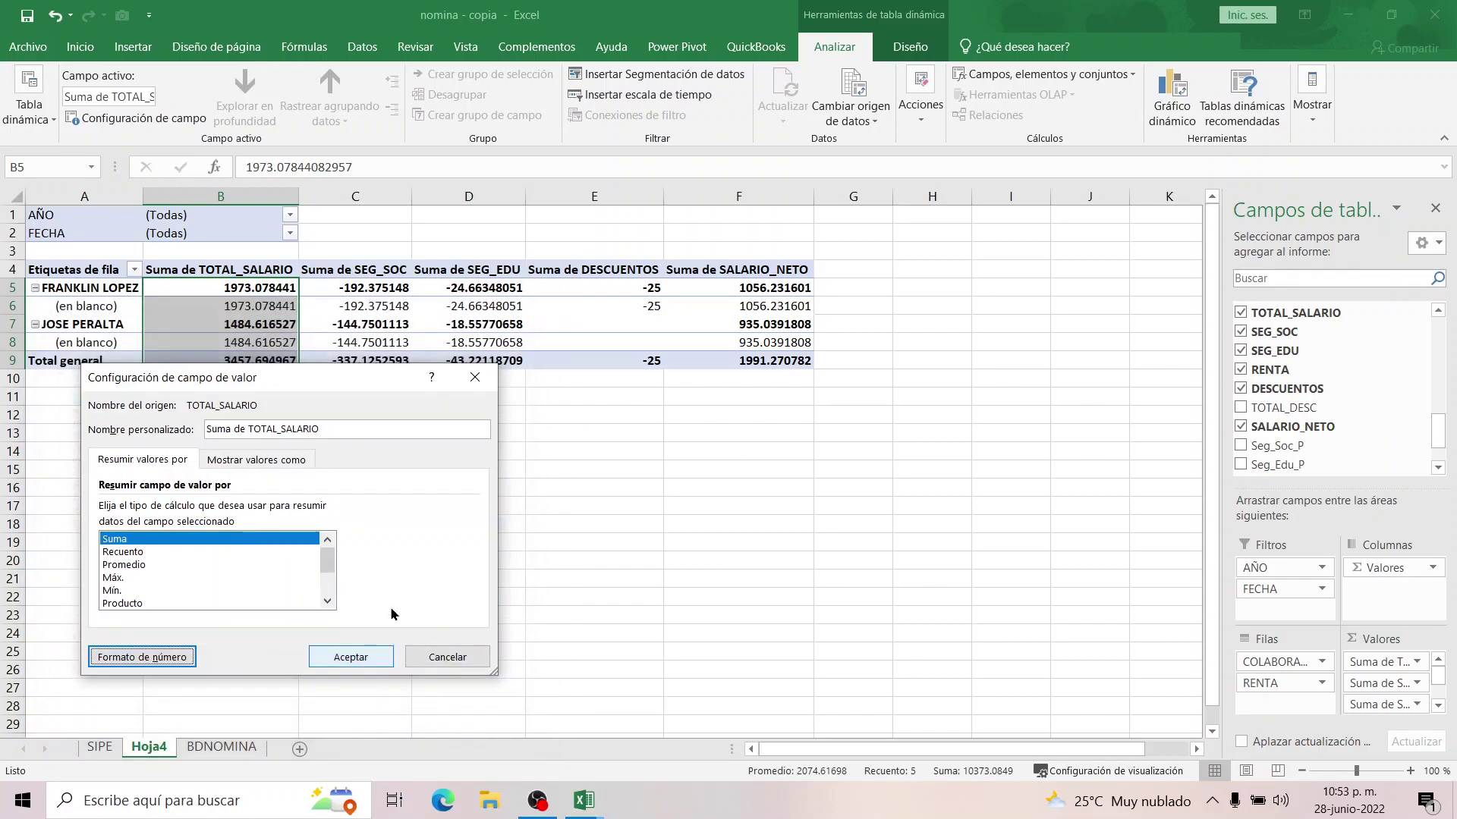
{"action": "left_click", "coordinate": [353, 657]}
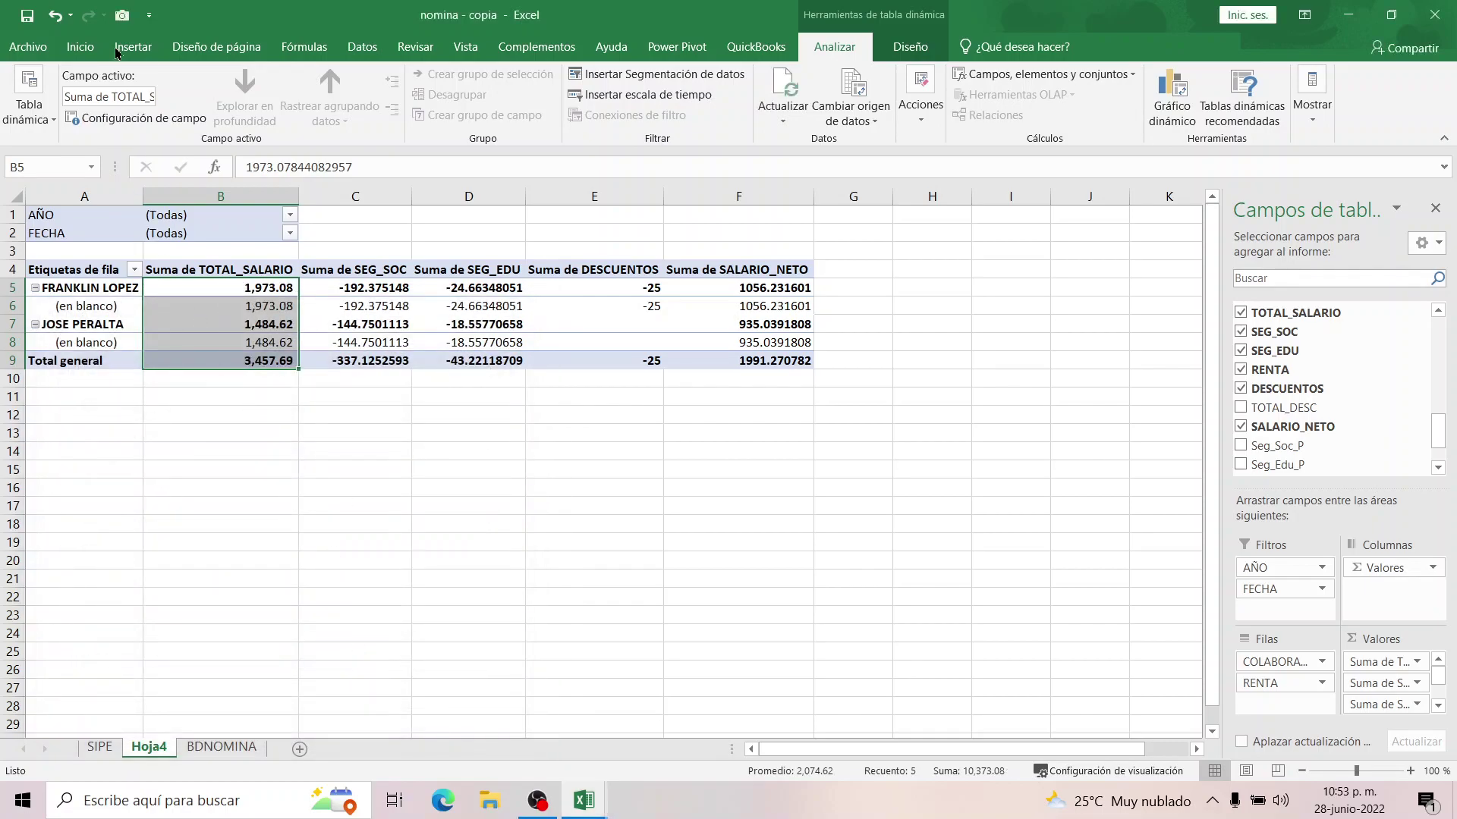
Copy column B's number format onto the other value columns C5:F9 with Format Painter.
{"action": "left_click", "coordinate": [80, 46]}
{"action": "left_click", "coordinate": [91, 117]}
{"action": "left_click_drag", "start_coordinate": [284, 288], "coordinate": [776, 359]}
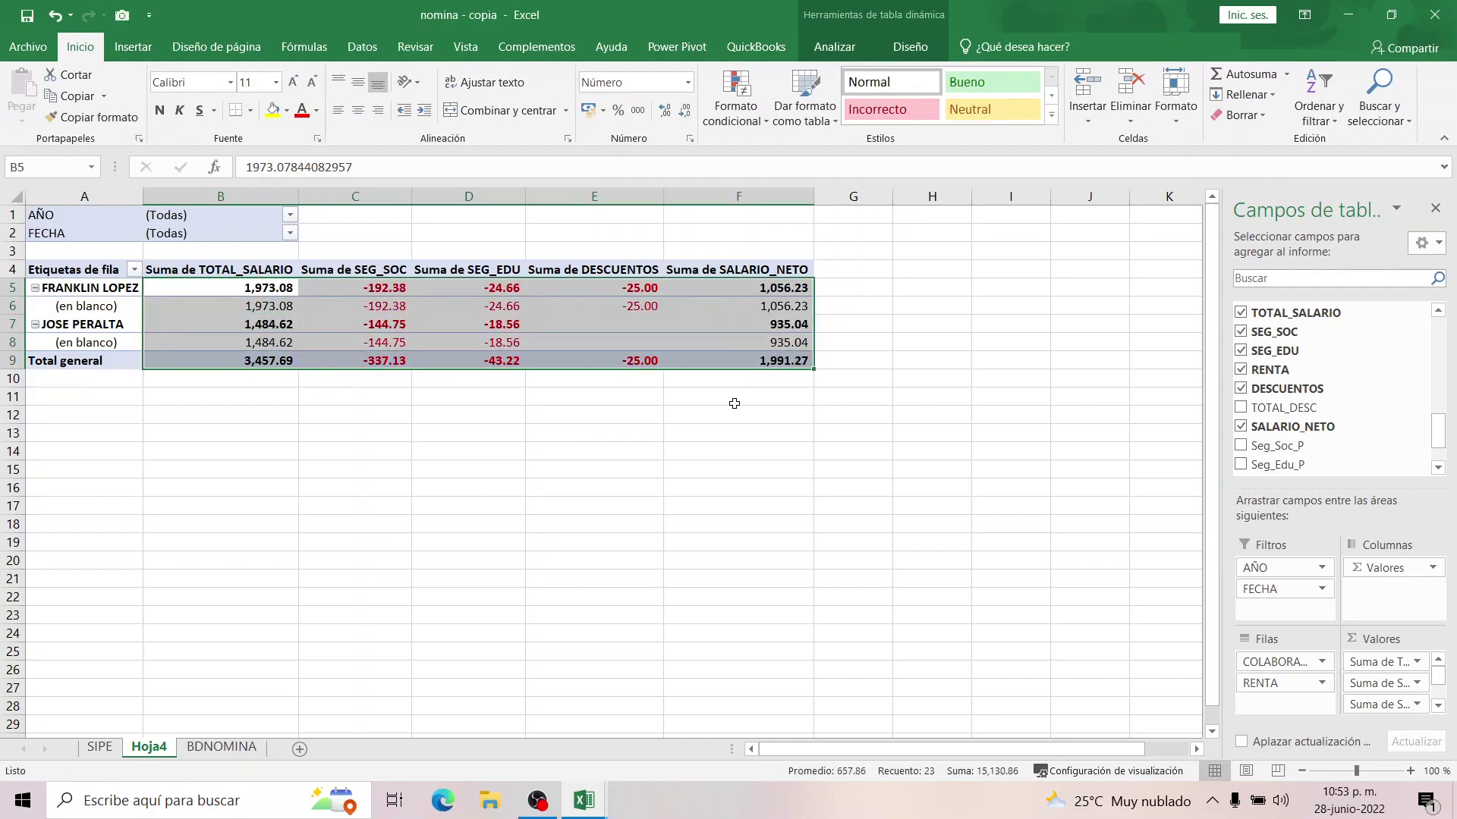
{"action": "left_click", "coordinate": [735, 404]}
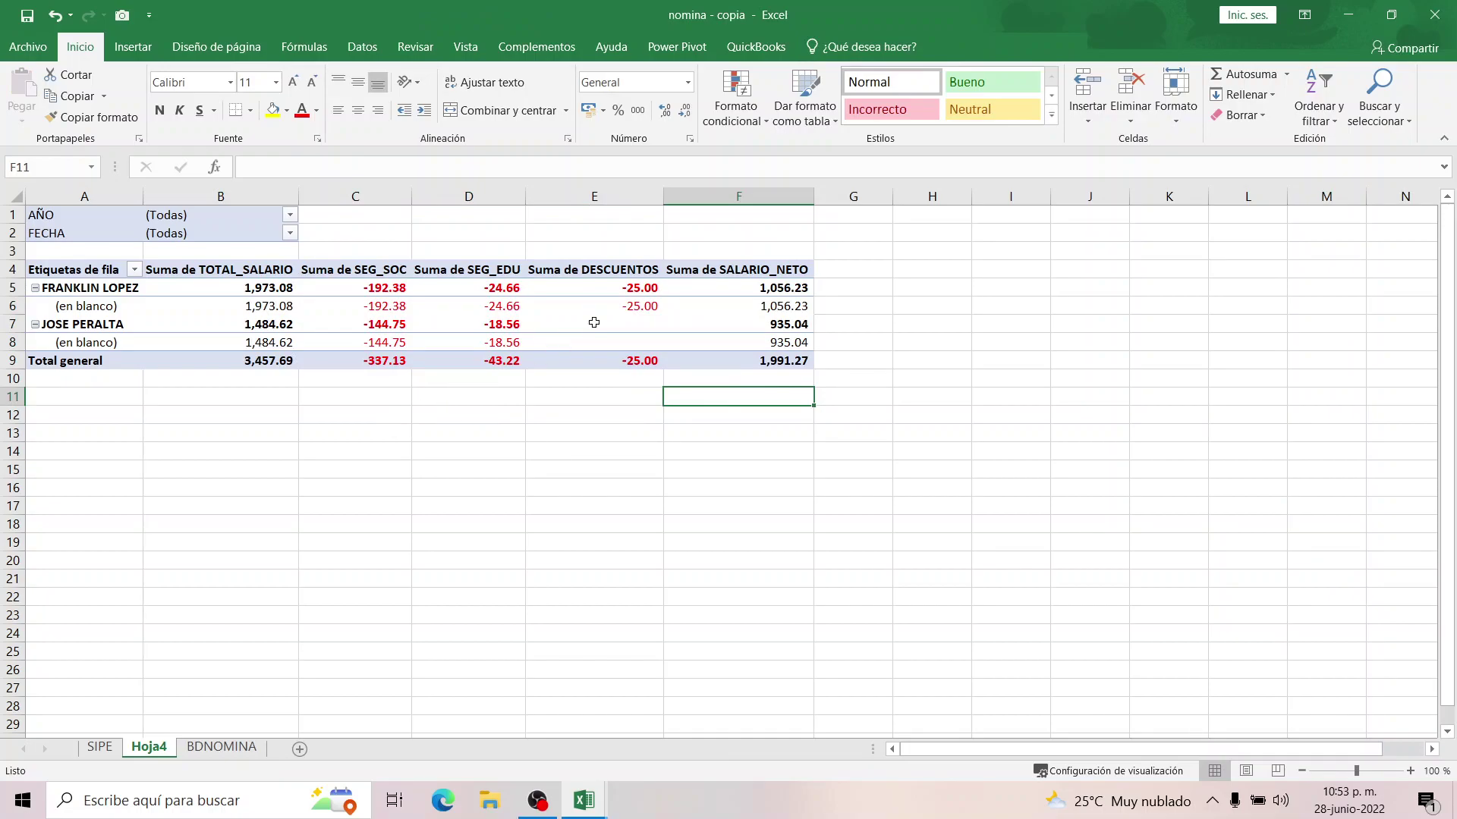
{"action": "left_click", "coordinate": [582, 285]}
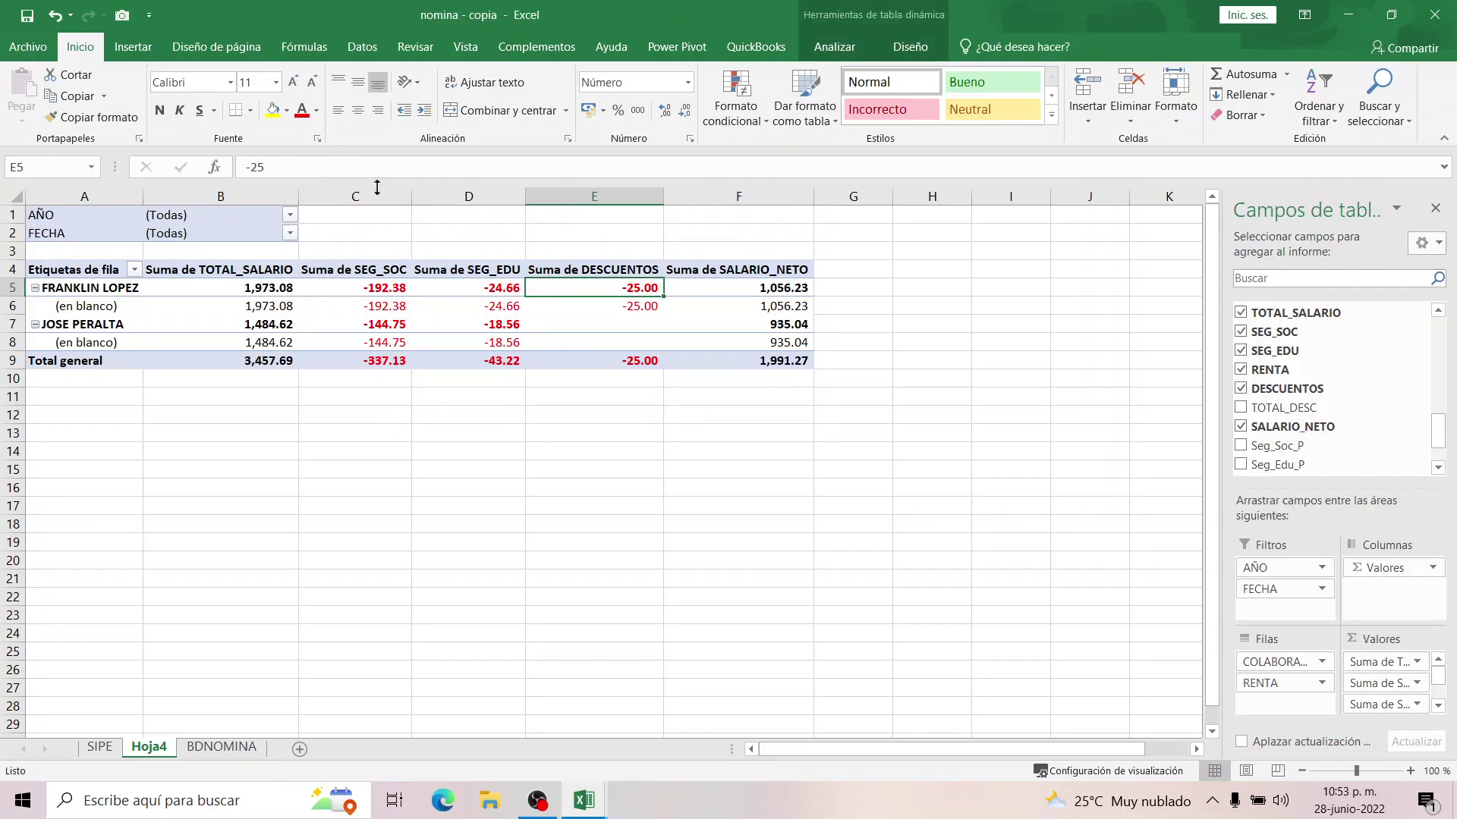
On BDNOMINA, insert a column before DESCUENTOS headed EL SOL.
{"action": "left_click", "coordinate": [220, 748]}
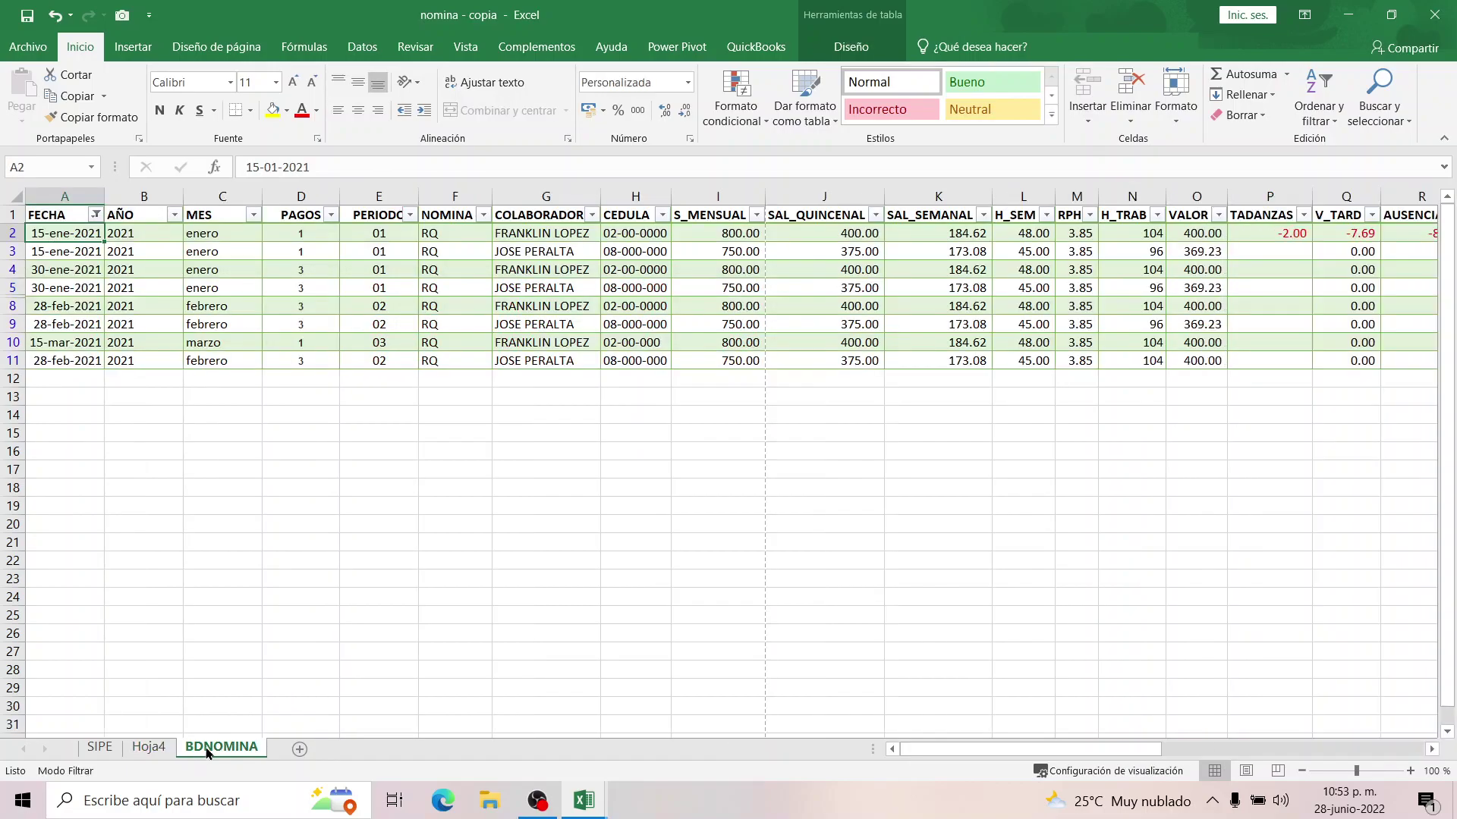
{"action": "left_click_drag", "start_coordinate": [1069, 748], "coordinate": [1358, 751]}
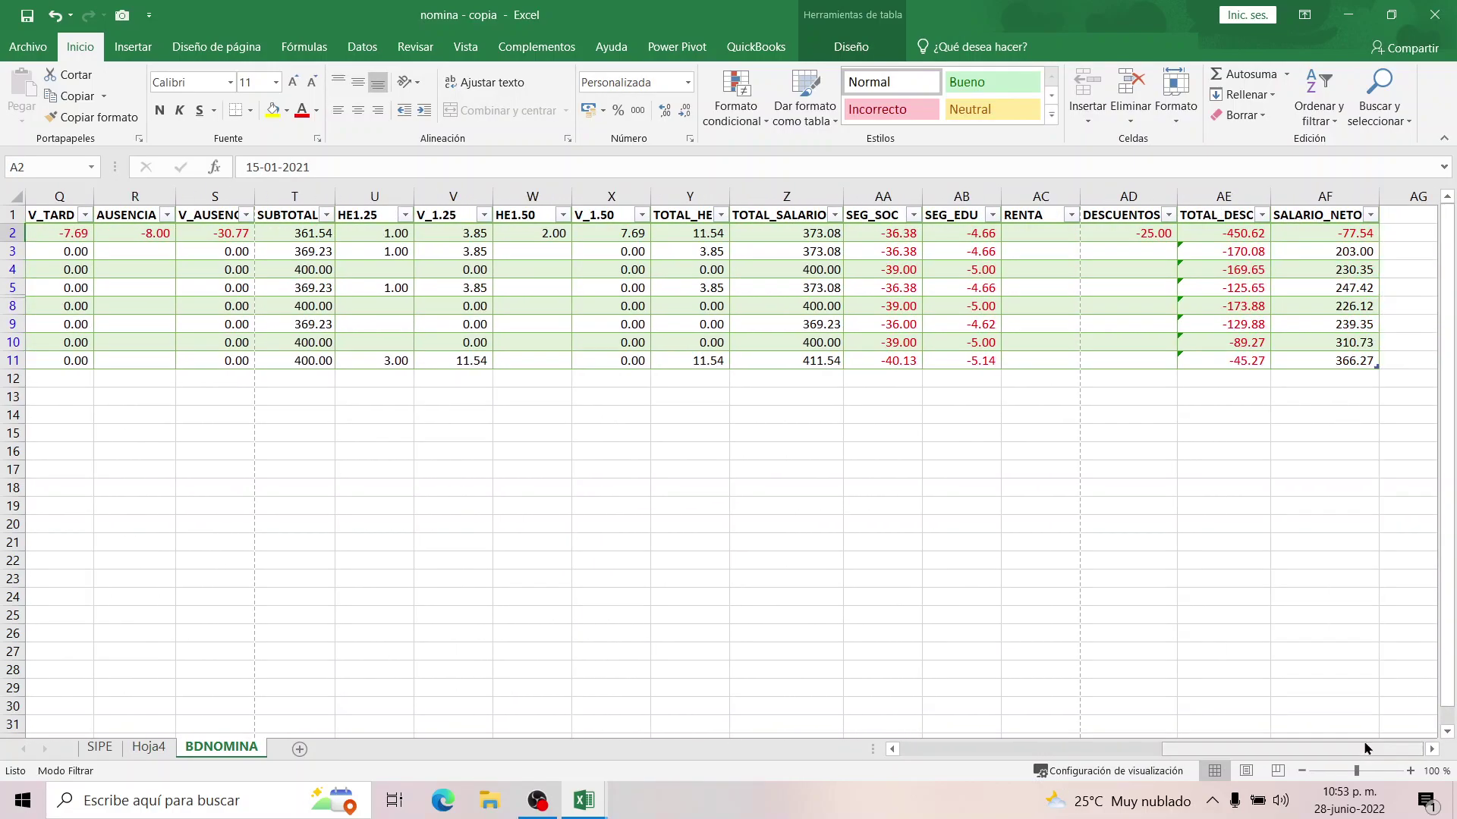
{"action": "left_click", "coordinate": [1117, 196]}
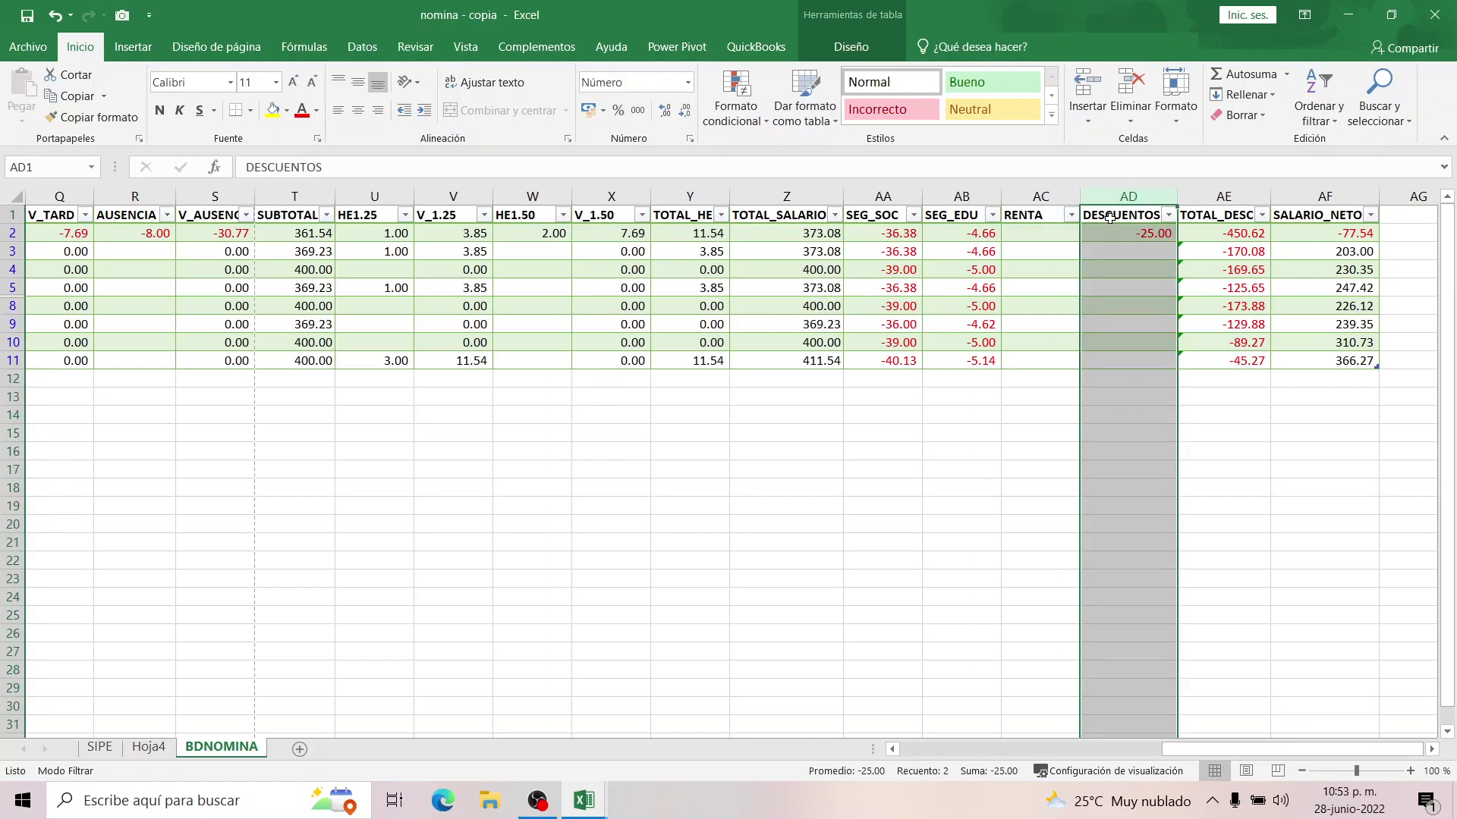
{"action": "left_click", "coordinate": [1109, 218]}
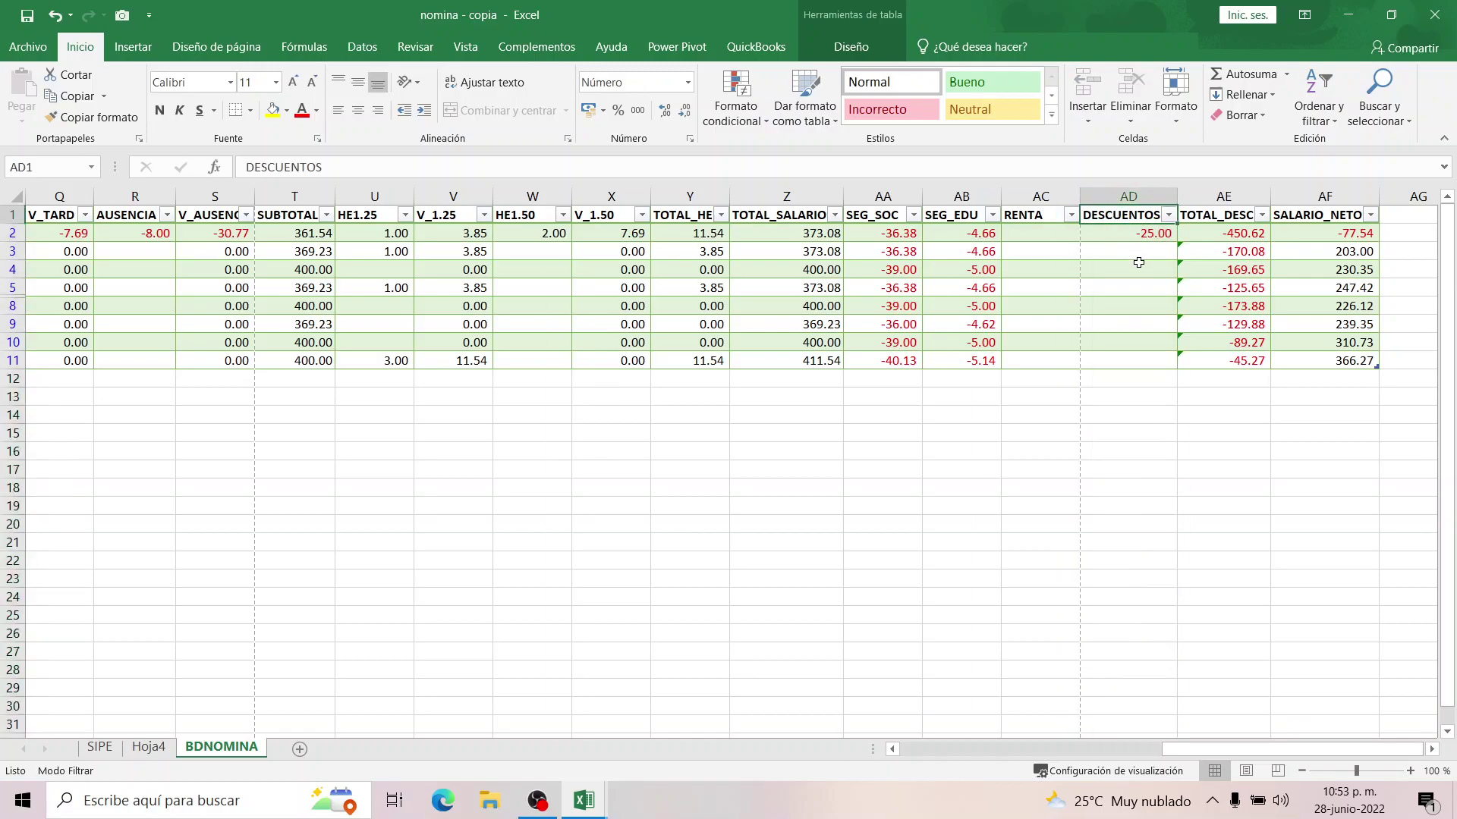
{"action": "right_click", "coordinate": [1129, 198]}
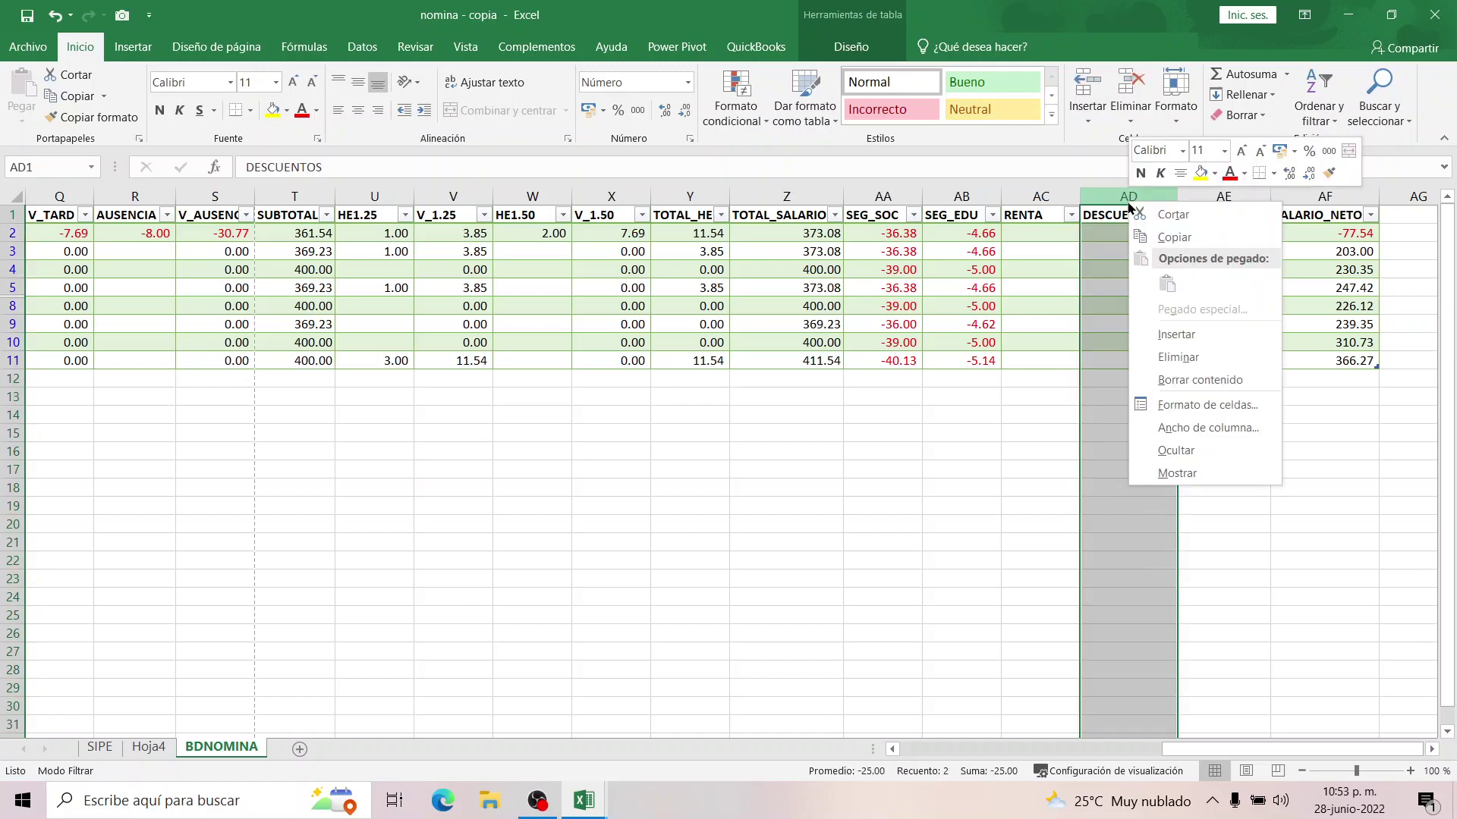
{"action": "left_click", "coordinate": [1166, 342]}
{"action": "left_click", "coordinate": [1113, 217]}
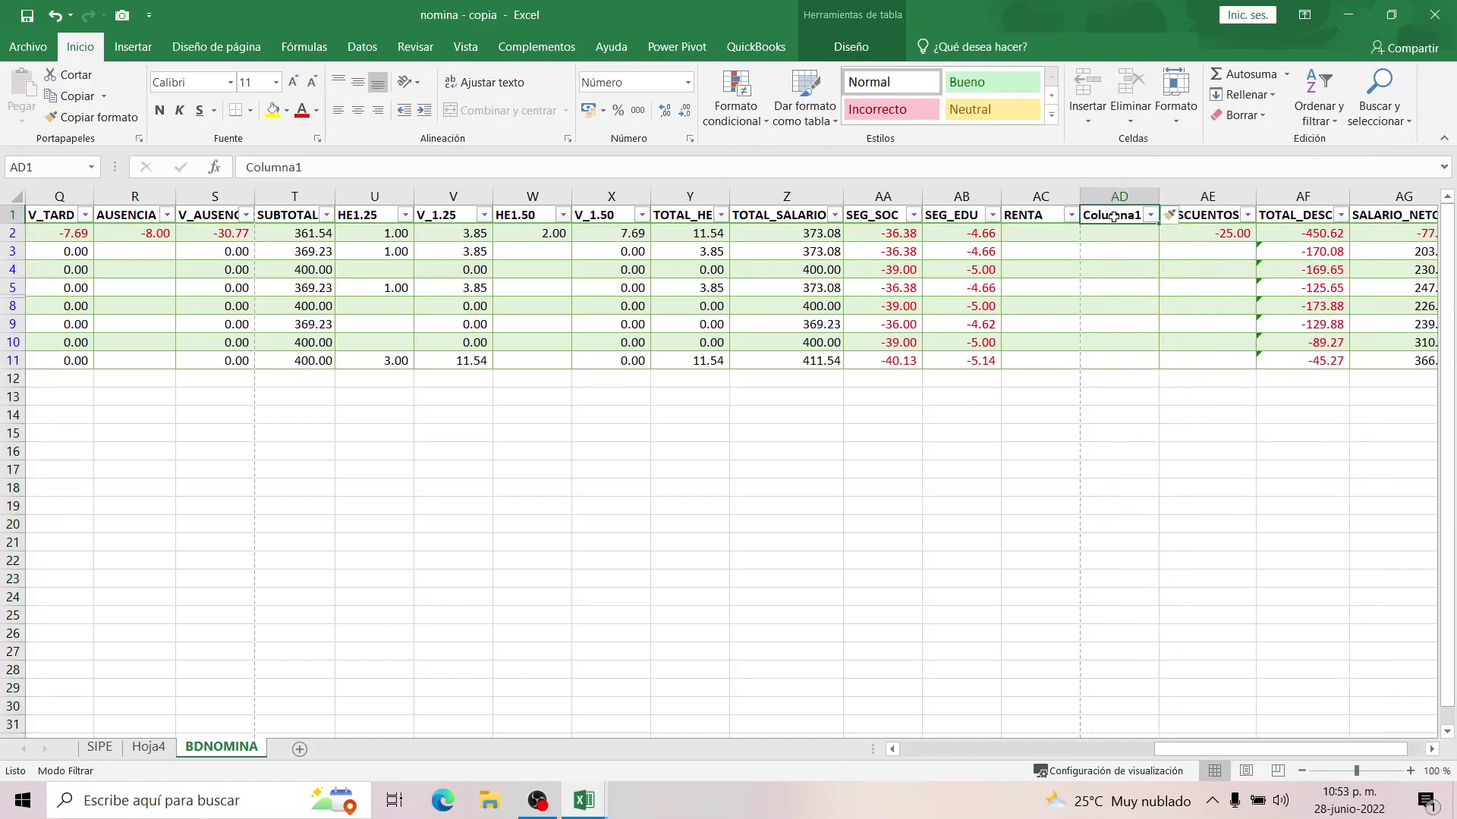
{"action": "type", "text": "el"}
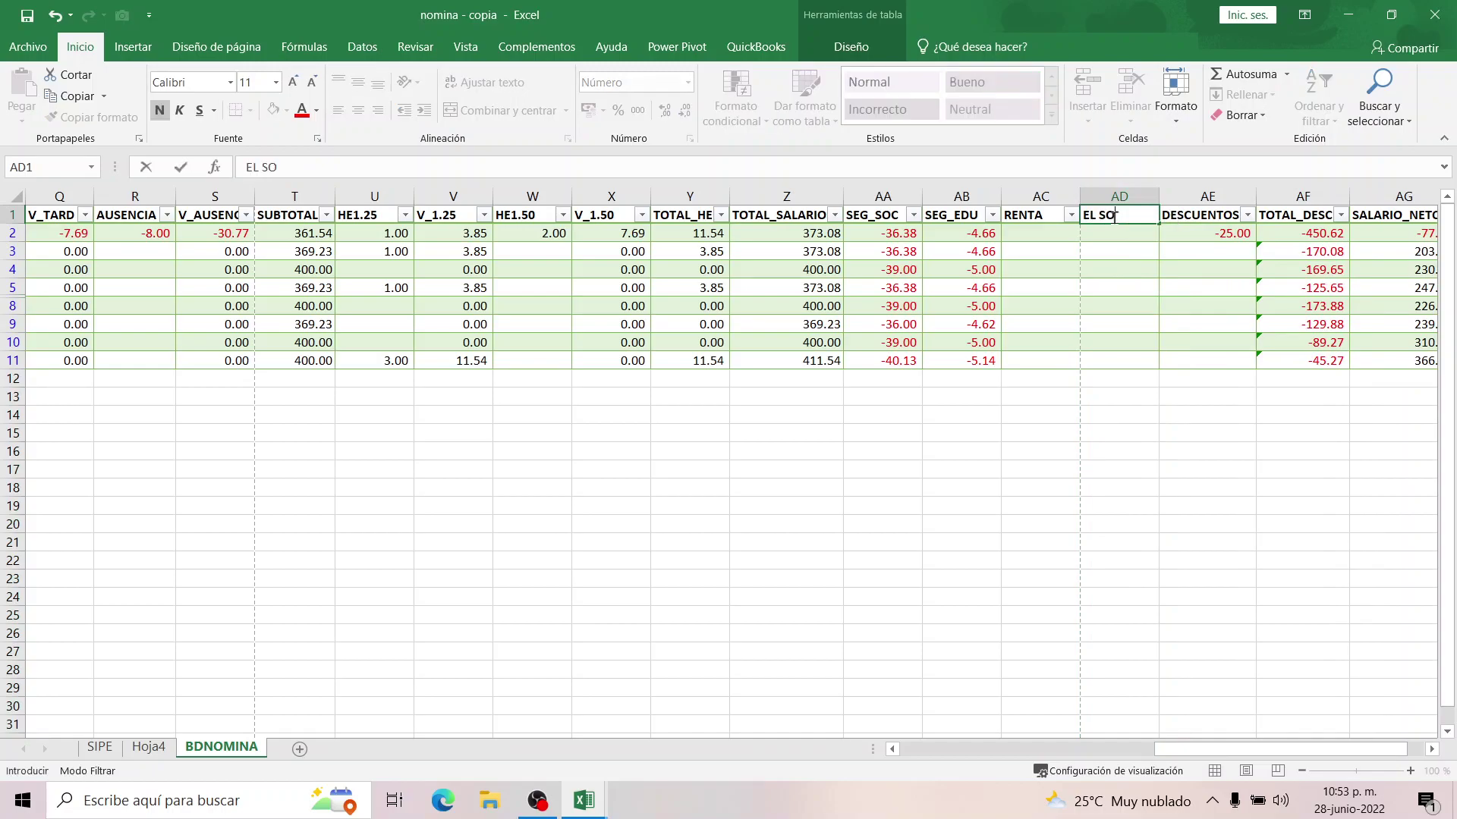
{"action": "key", "text": "Return"}
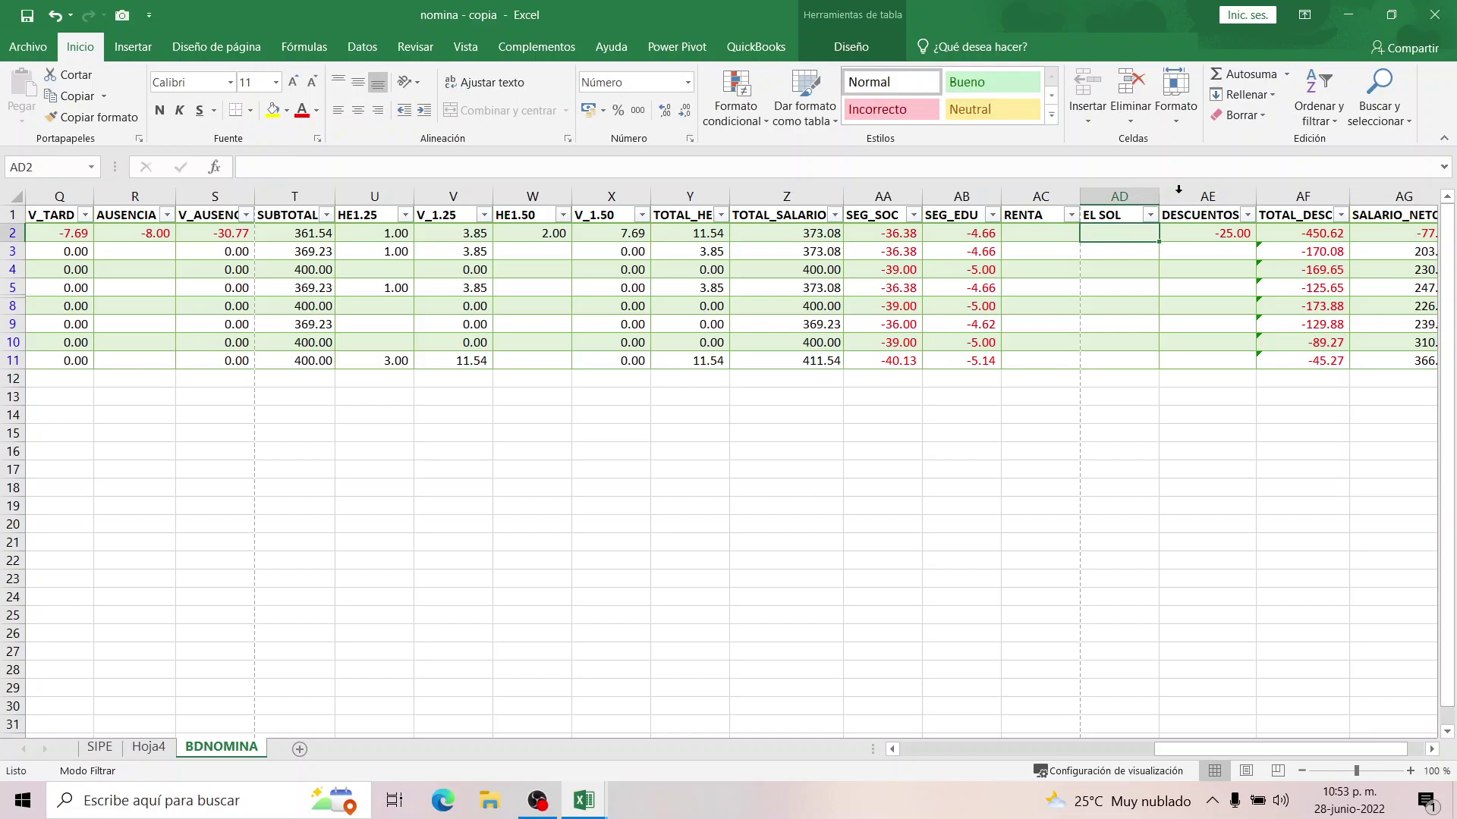
Insert another column before DESCUENTOS headed HIPOTECA.
{"action": "left_click", "coordinate": [1174, 196]}
{"action": "right_click", "coordinate": [1183, 196]}
{"action": "left_click", "coordinate": [1214, 331]}
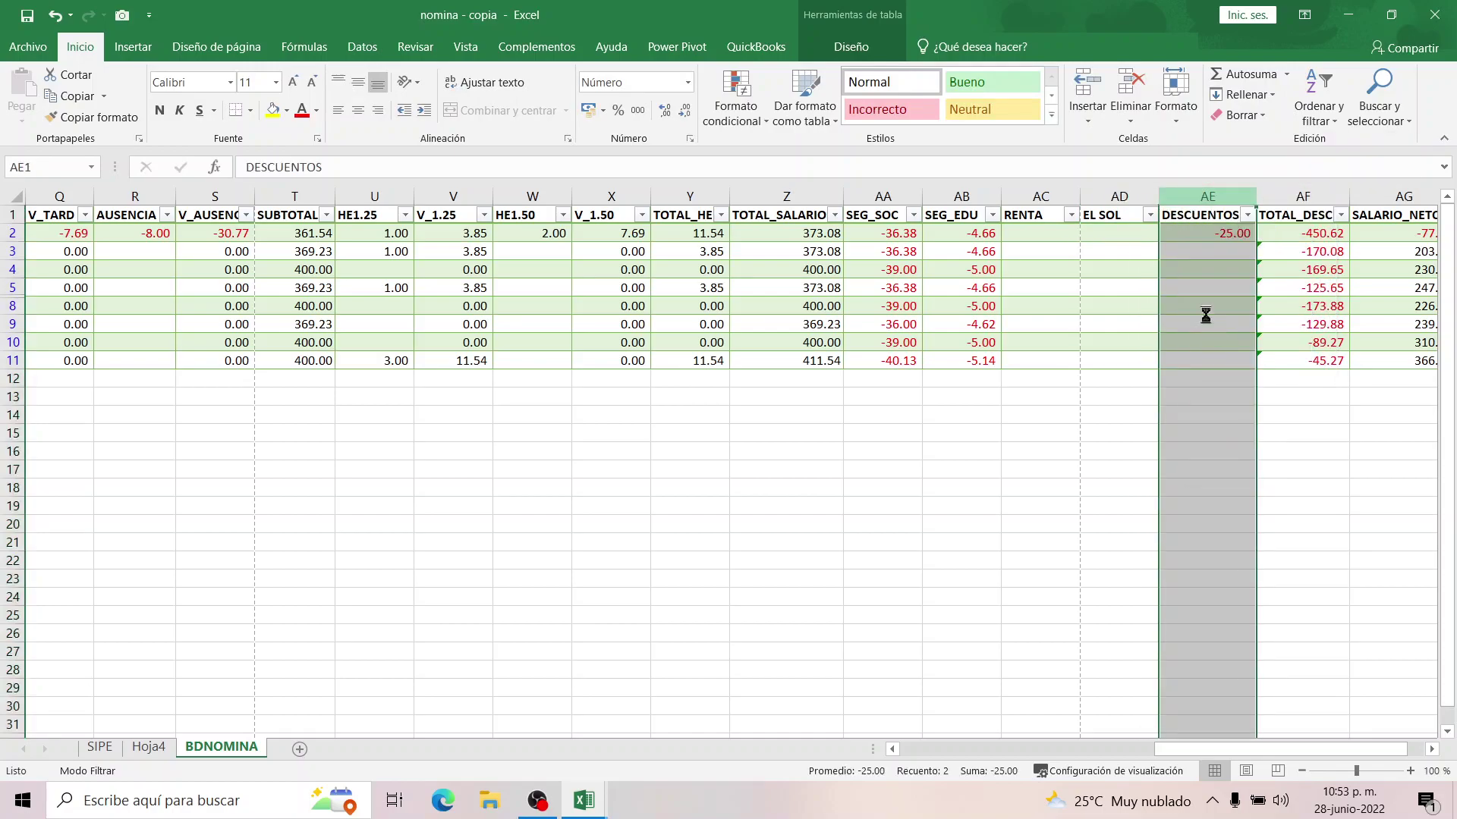
{"action": "left_click", "coordinate": [1172, 216]}
{"action": "type", "text": "HIPOTECA"}
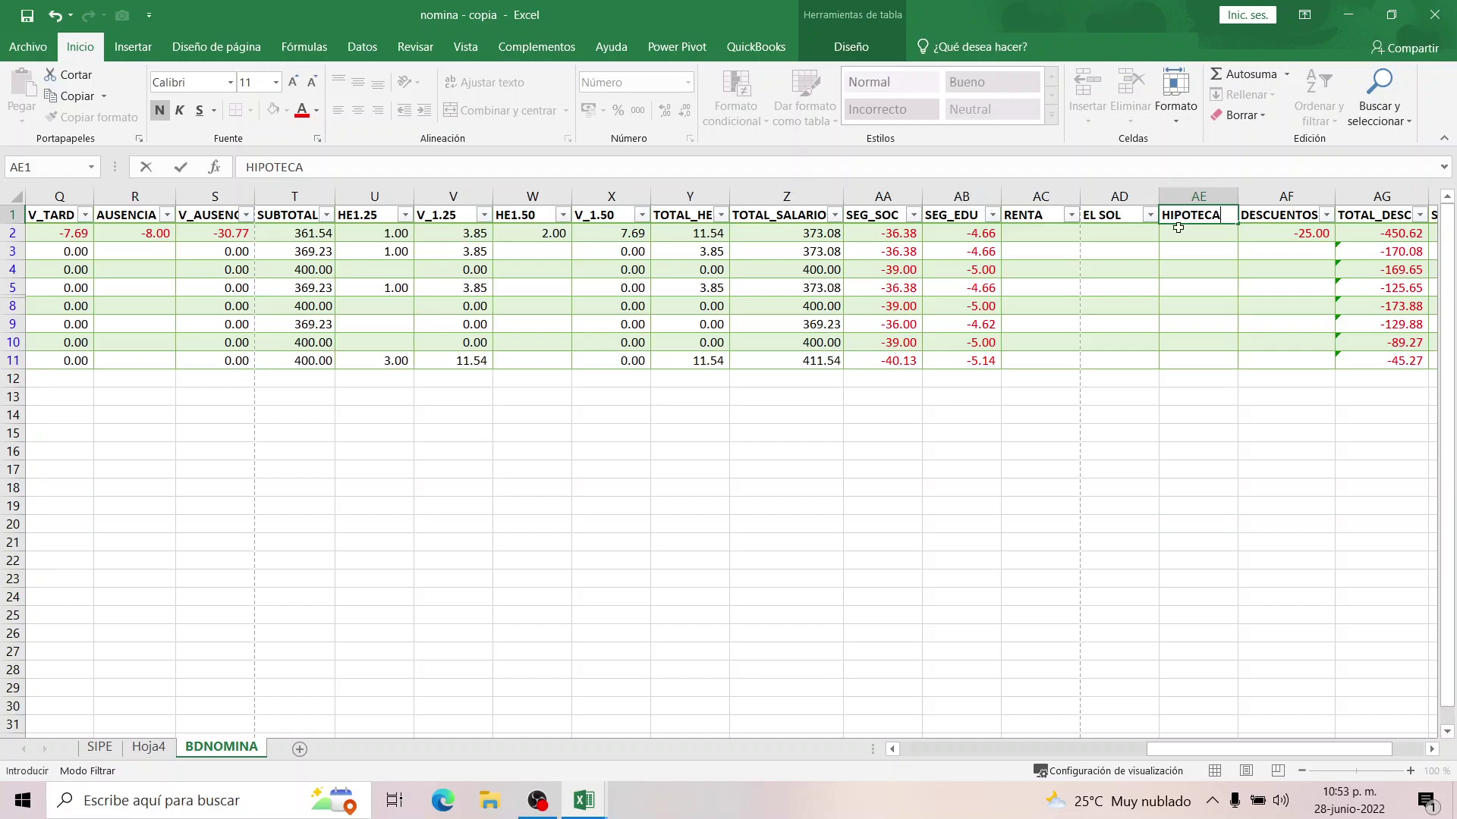
{"action": "key", "text": "Return"}
Enter -25 in AD2 under EL SOL and -36 in AE3 under HIPOTECA.
{"action": "left_click", "coordinate": [1095, 228]}
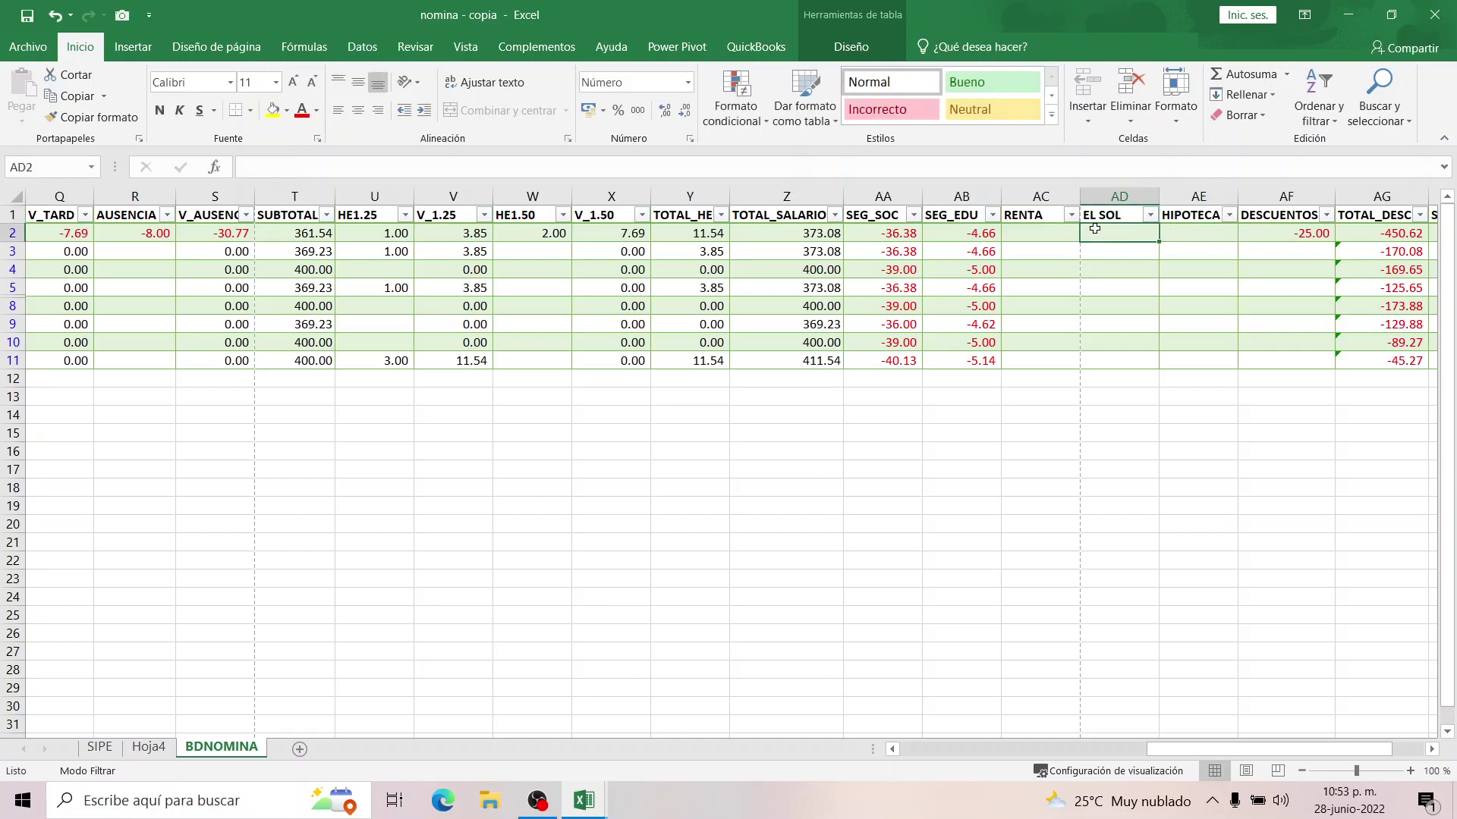
{"action": "type", "text": "-25"}
{"action": "key", "text": "Return"}
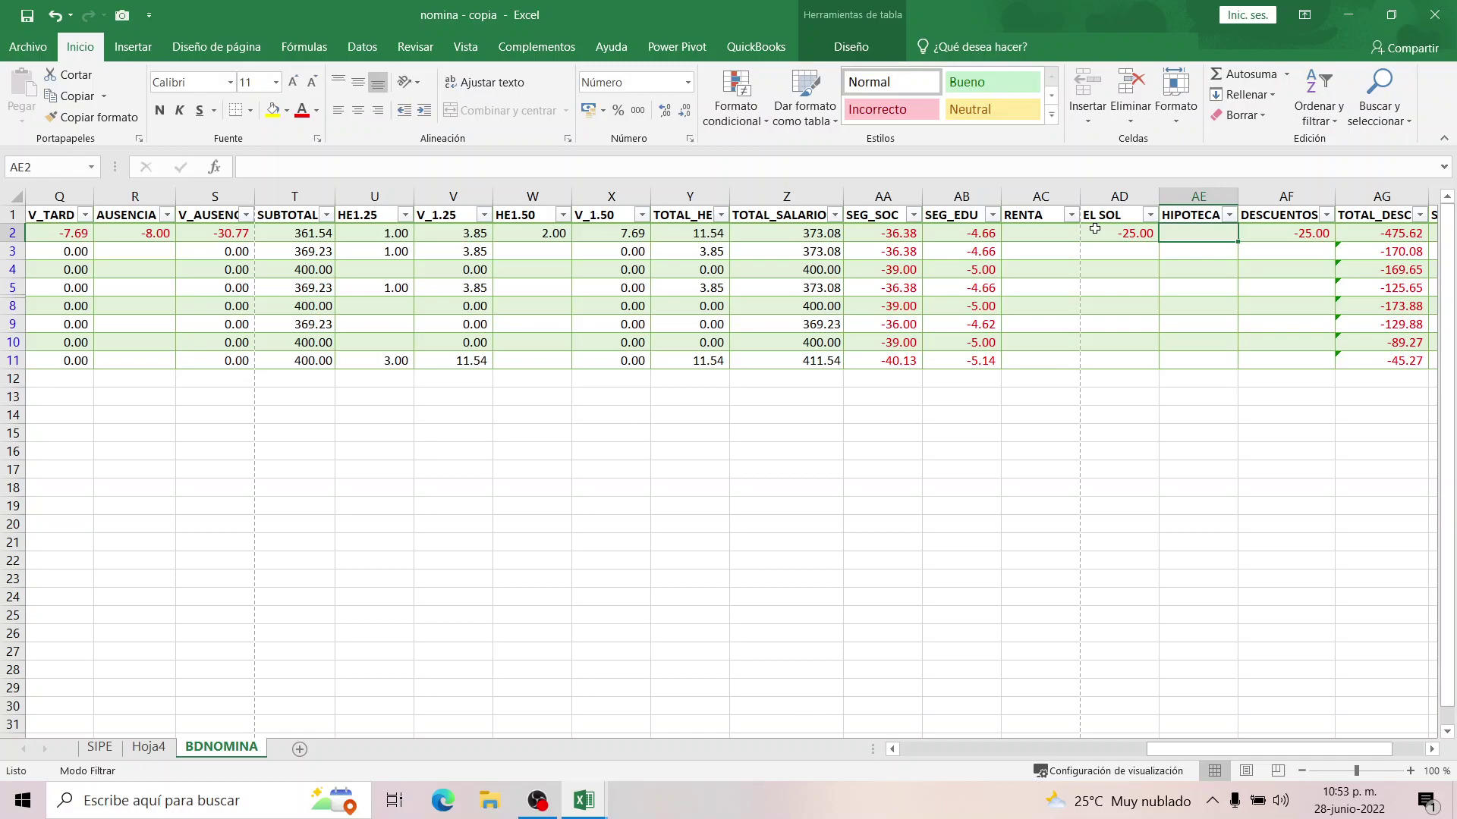
{"action": "key", "text": "Return"}
{"action": "type", "text": "-36"}
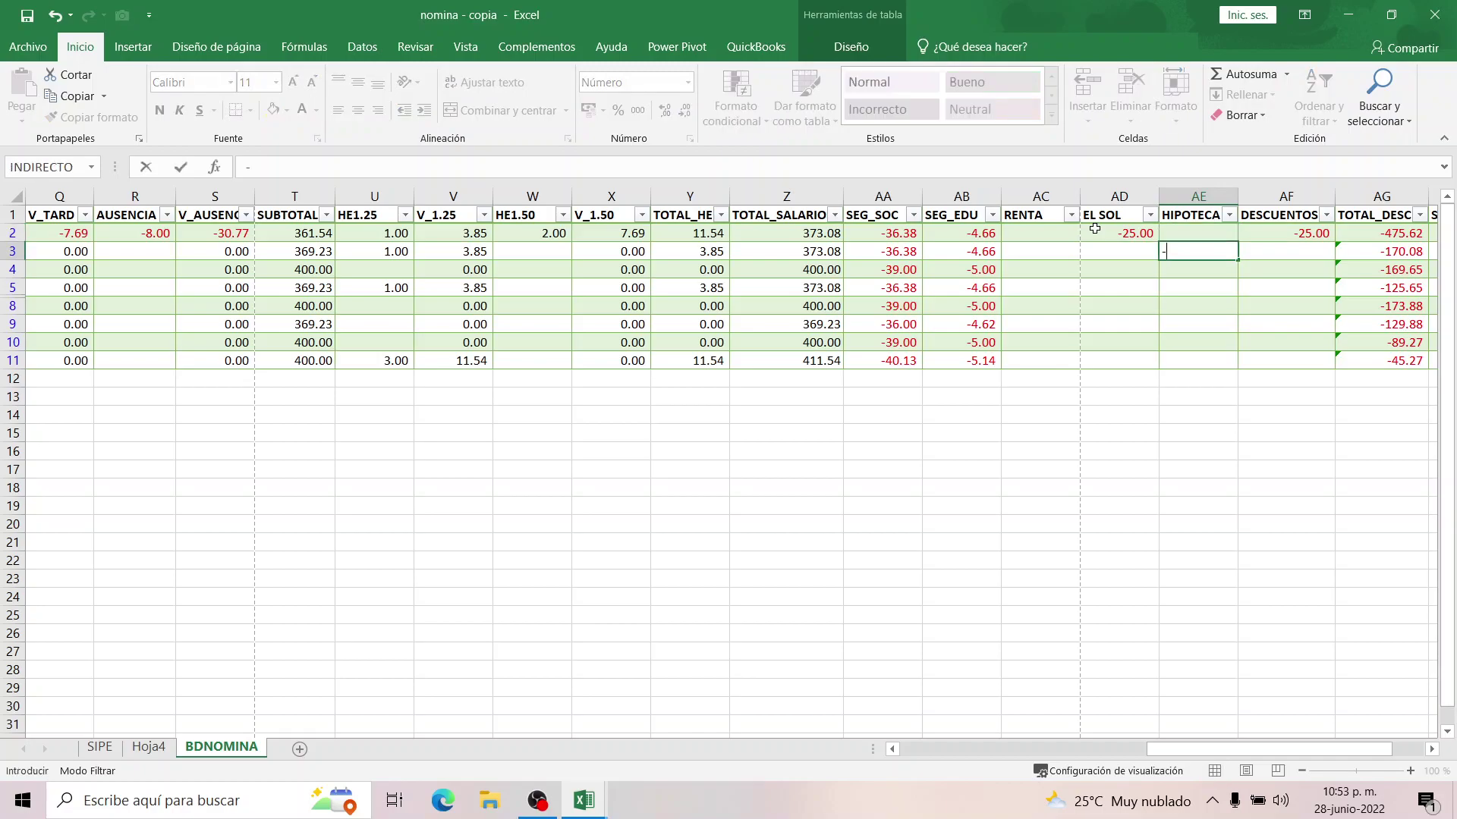
{"action": "key", "text": "Return"}
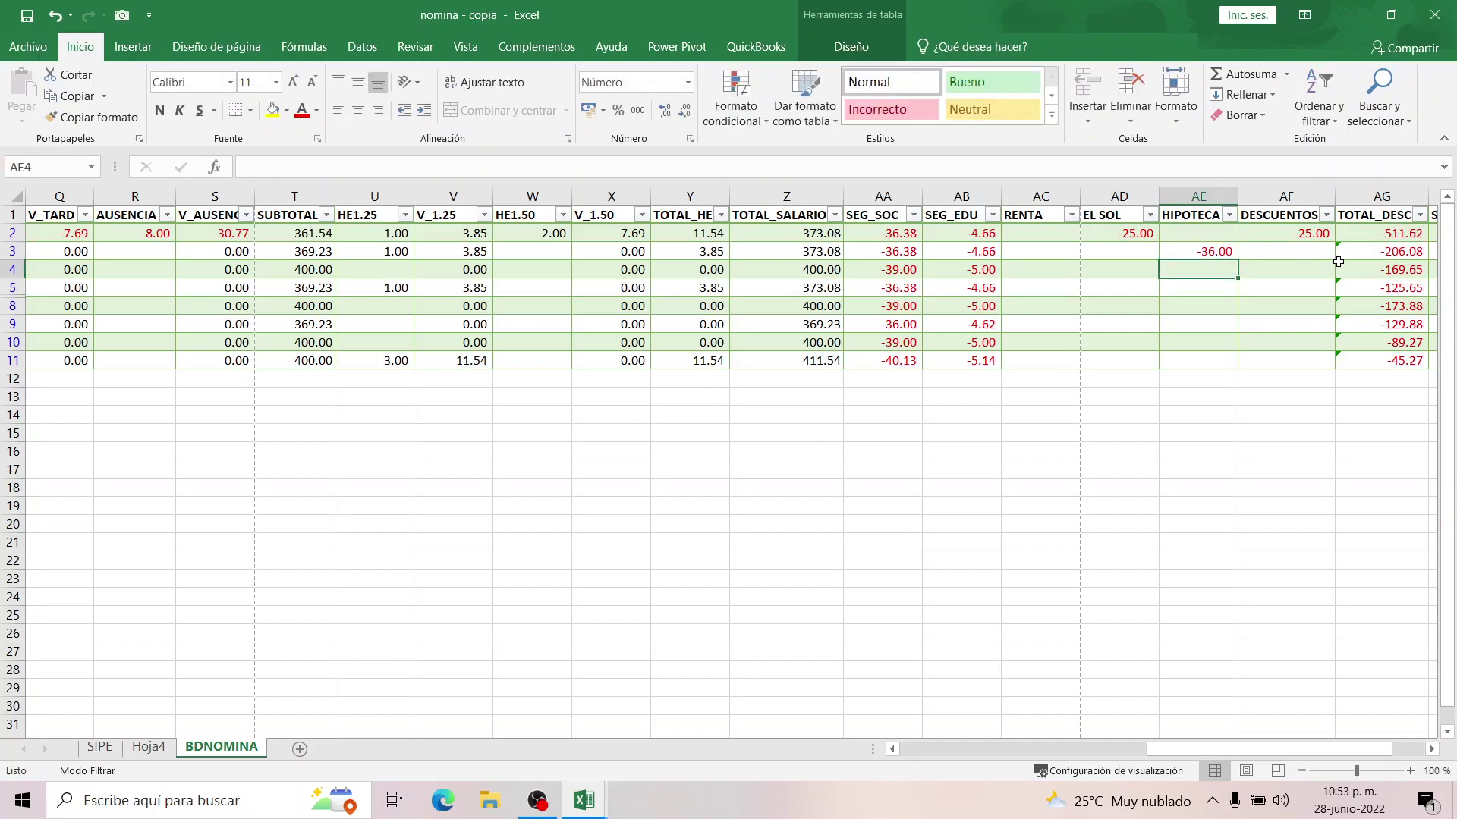
Check that the TOTAL_DESC formula in AG2 covers the new columns, then save.
{"action": "left_click", "coordinate": [1232, 254]}
{"action": "left_click", "coordinate": [1403, 231]}
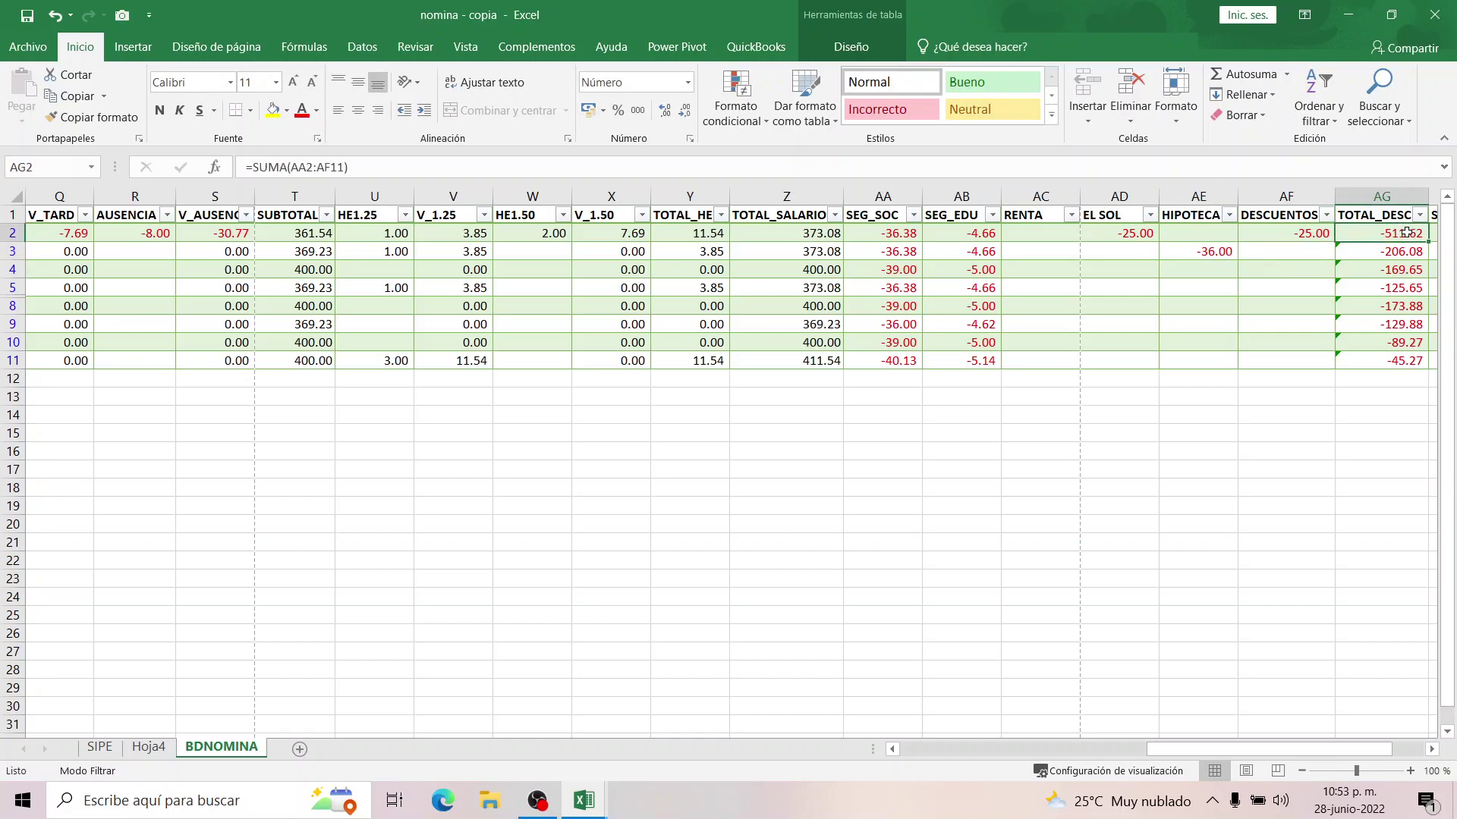
{"action": "double_click", "coordinate": [1406, 233]}
{"action": "key", "text": "Return"}
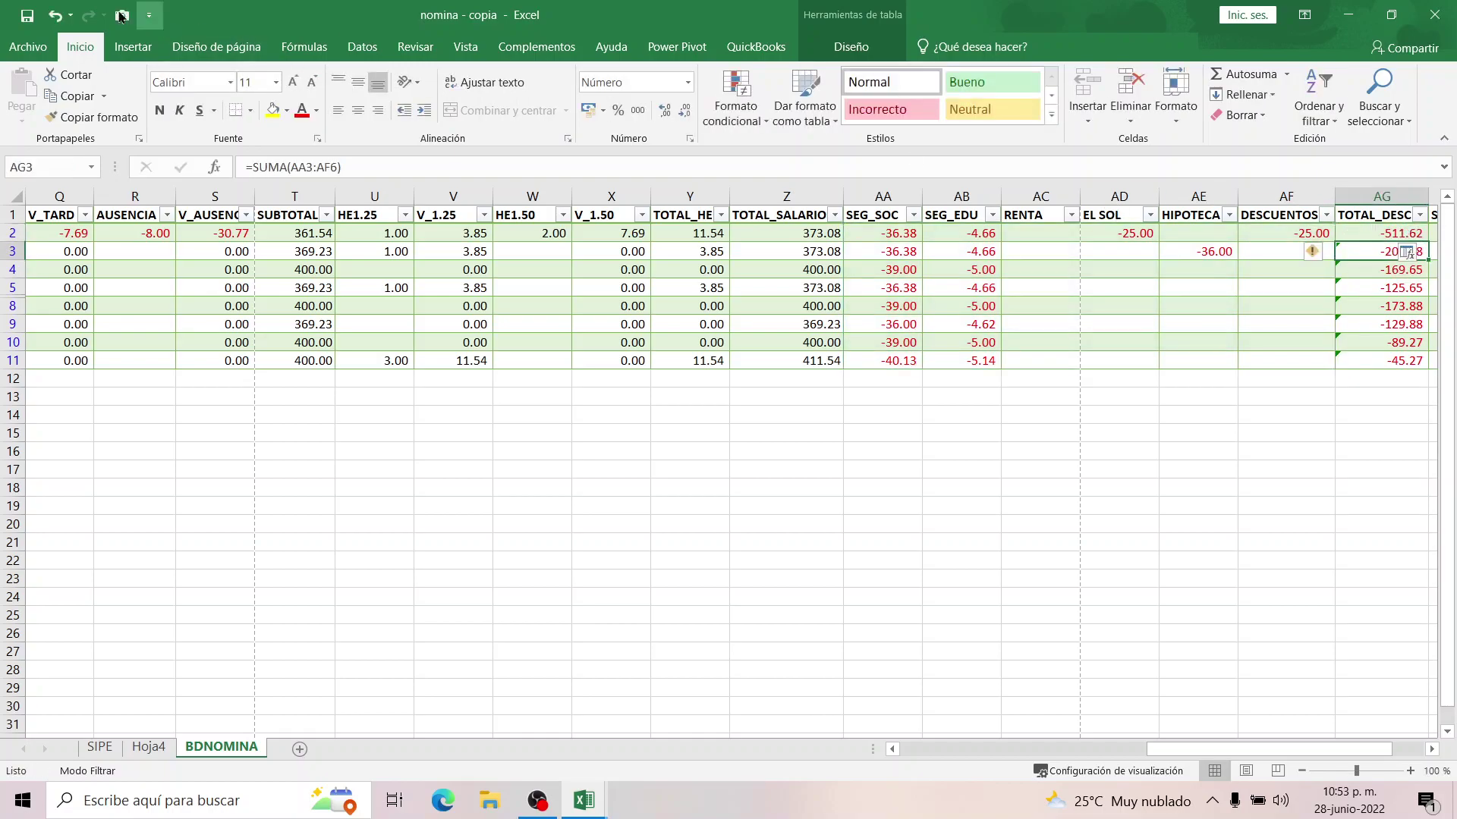
{"action": "left_click", "coordinate": [28, 12]}
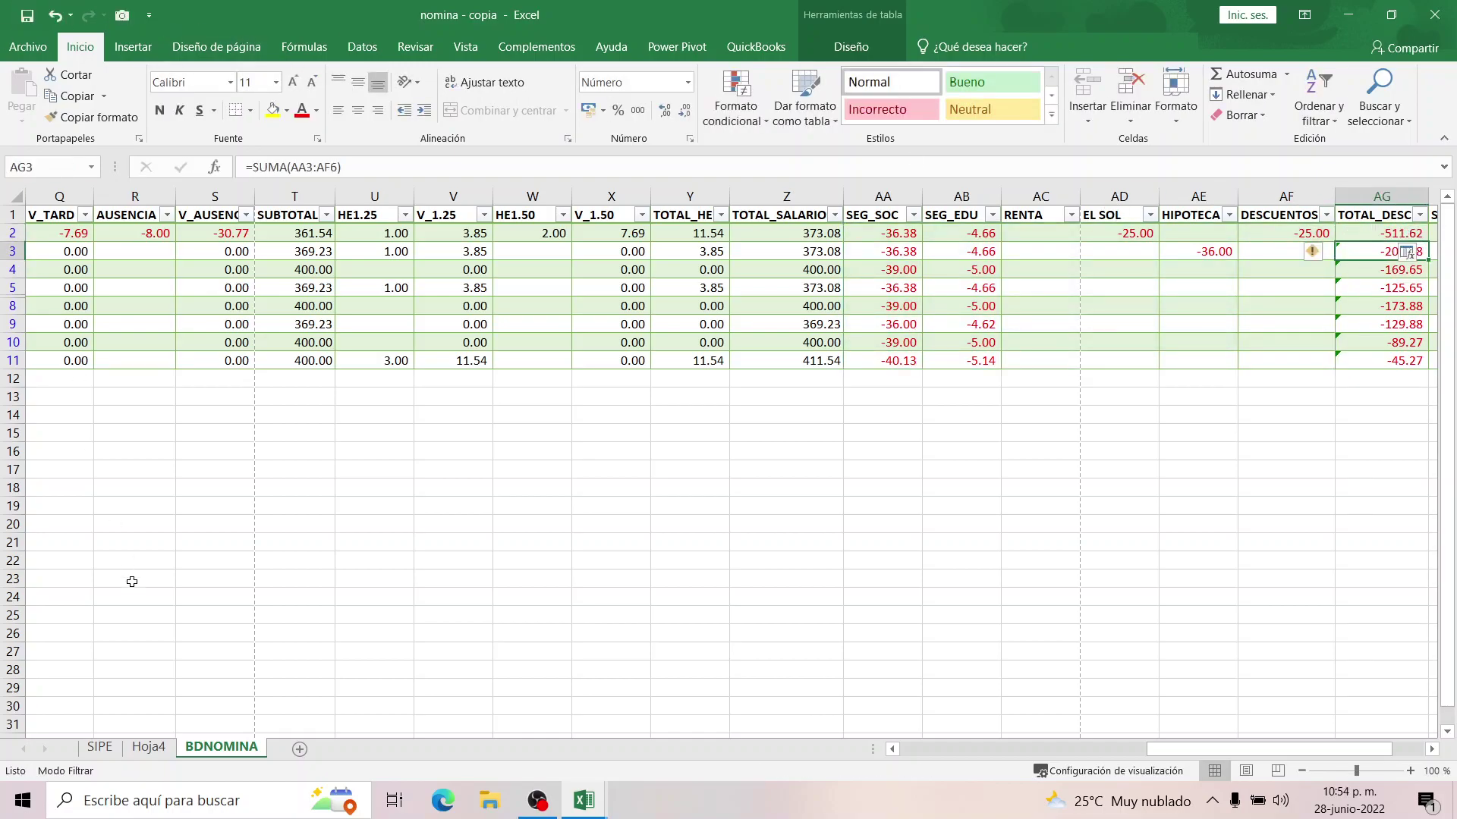
Rename sheet Hoja4 to Reporte_Planilla and save the workbook.
{"action": "left_click", "coordinate": [150, 748]}
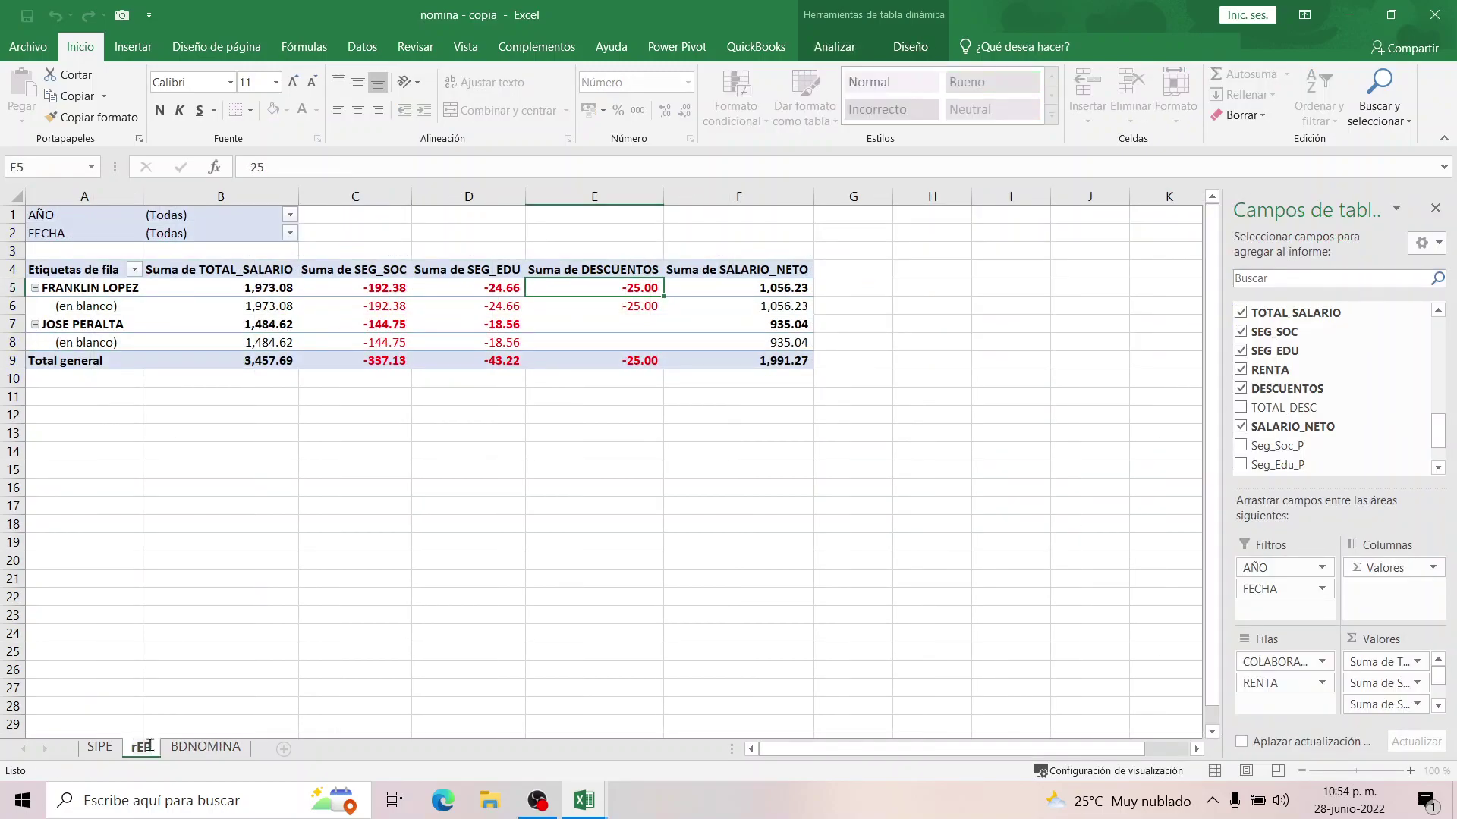
{"action": "key", "text": "BackSpace"}
{"action": "type", "text": "Reporte_Planilla"}
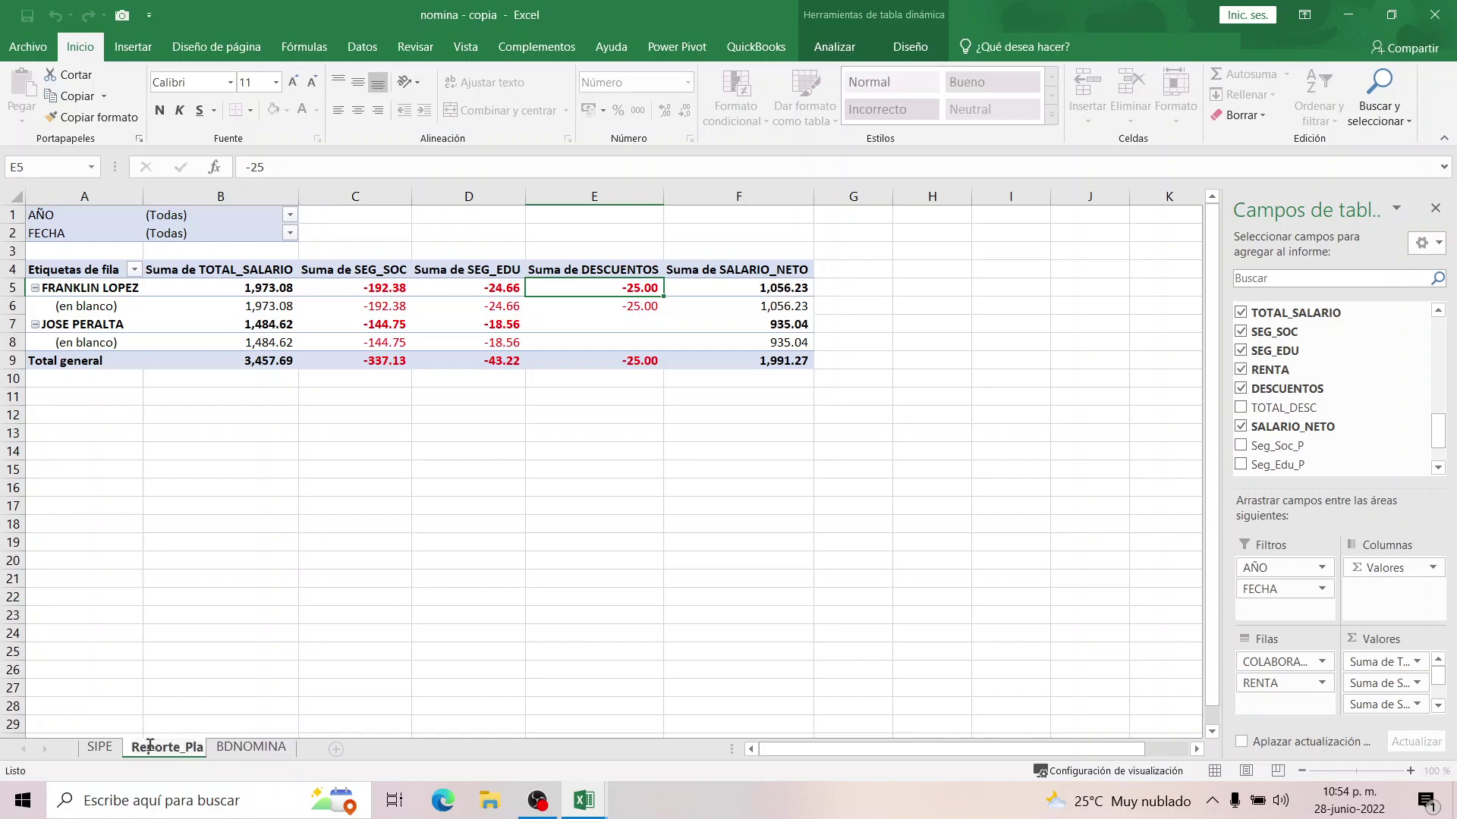
{"action": "left_click", "coordinate": [227, 668]}
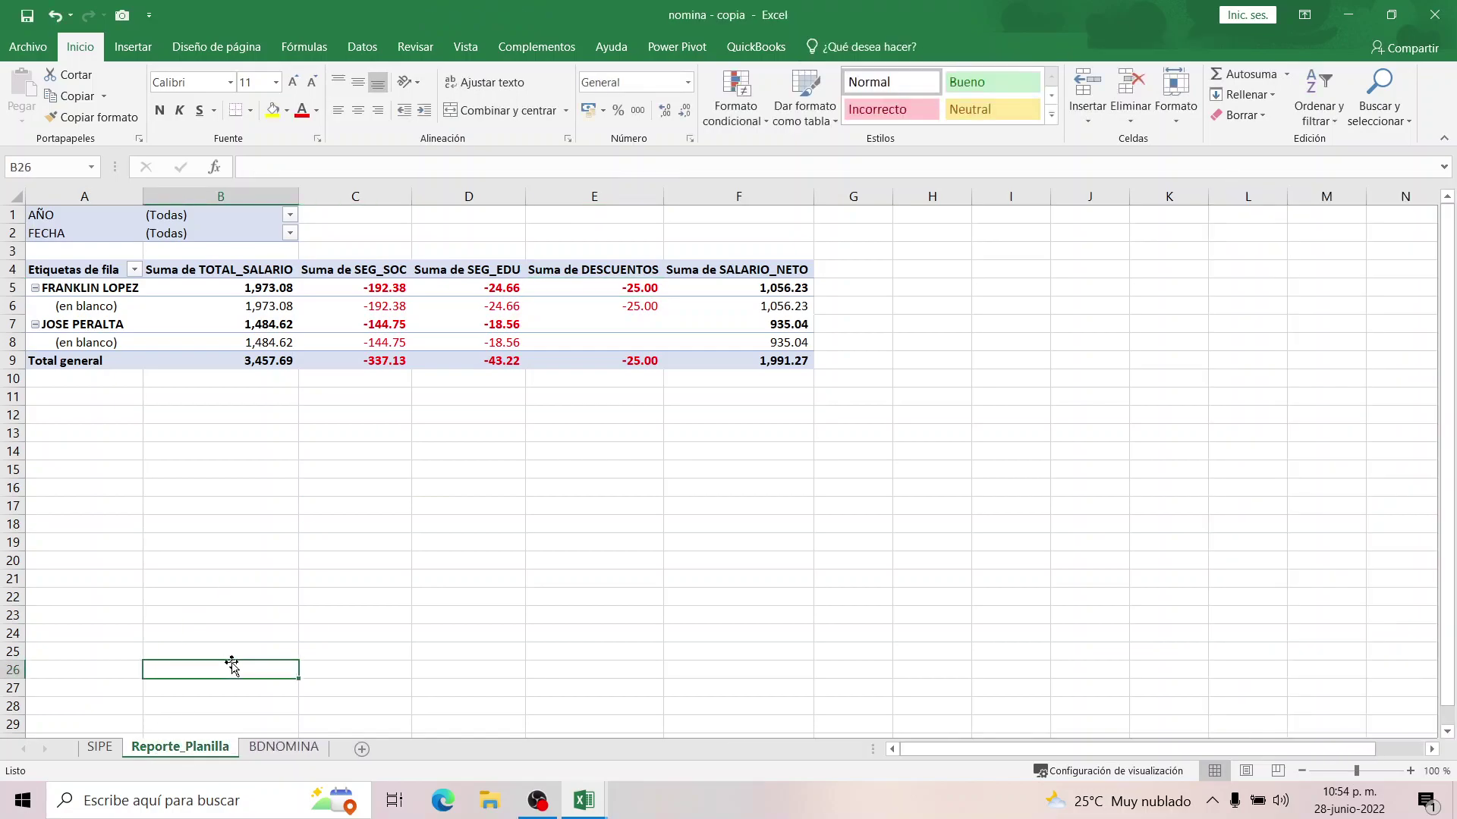
{"action": "left_click", "coordinate": [28, 14]}
Refresh the pivot and add EL SOL and HIPOTECA as summed values.
{"action": "left_click", "coordinate": [633, 288]}
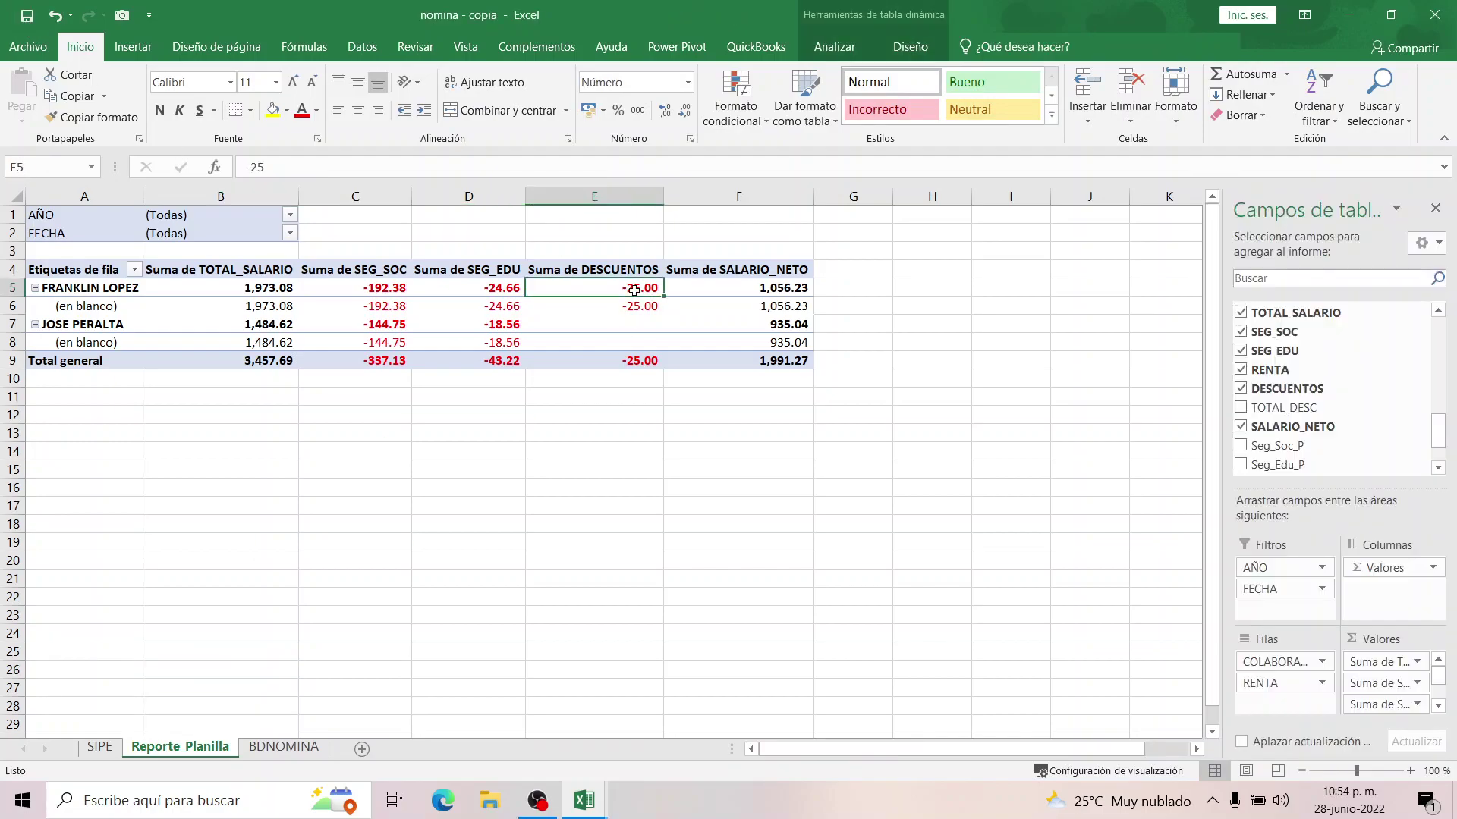
{"action": "left_click", "coordinate": [112, 289]}
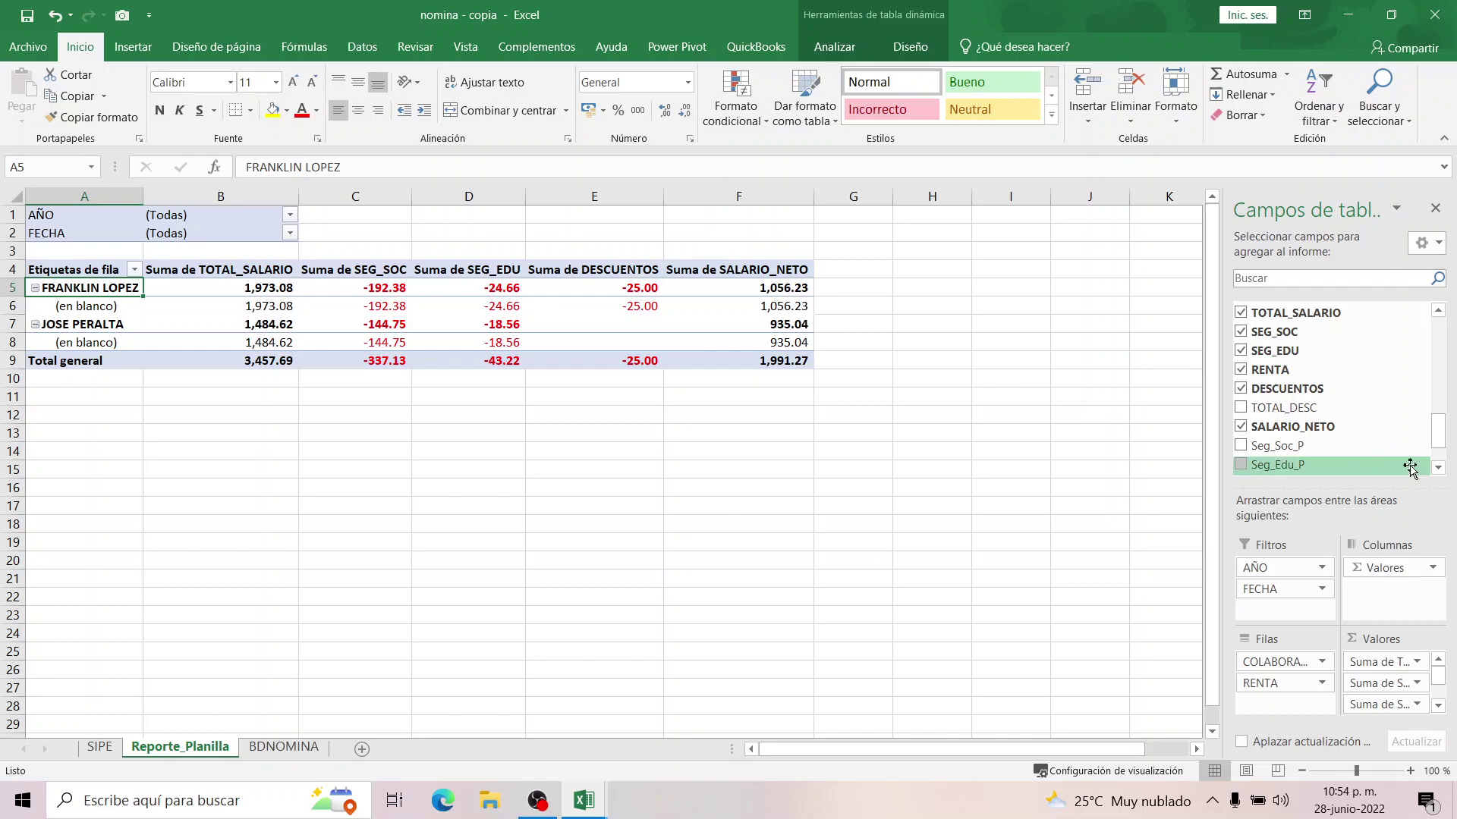
{"action": "right_click", "coordinate": [472, 323]}
{"action": "left_click", "coordinate": [527, 399]}
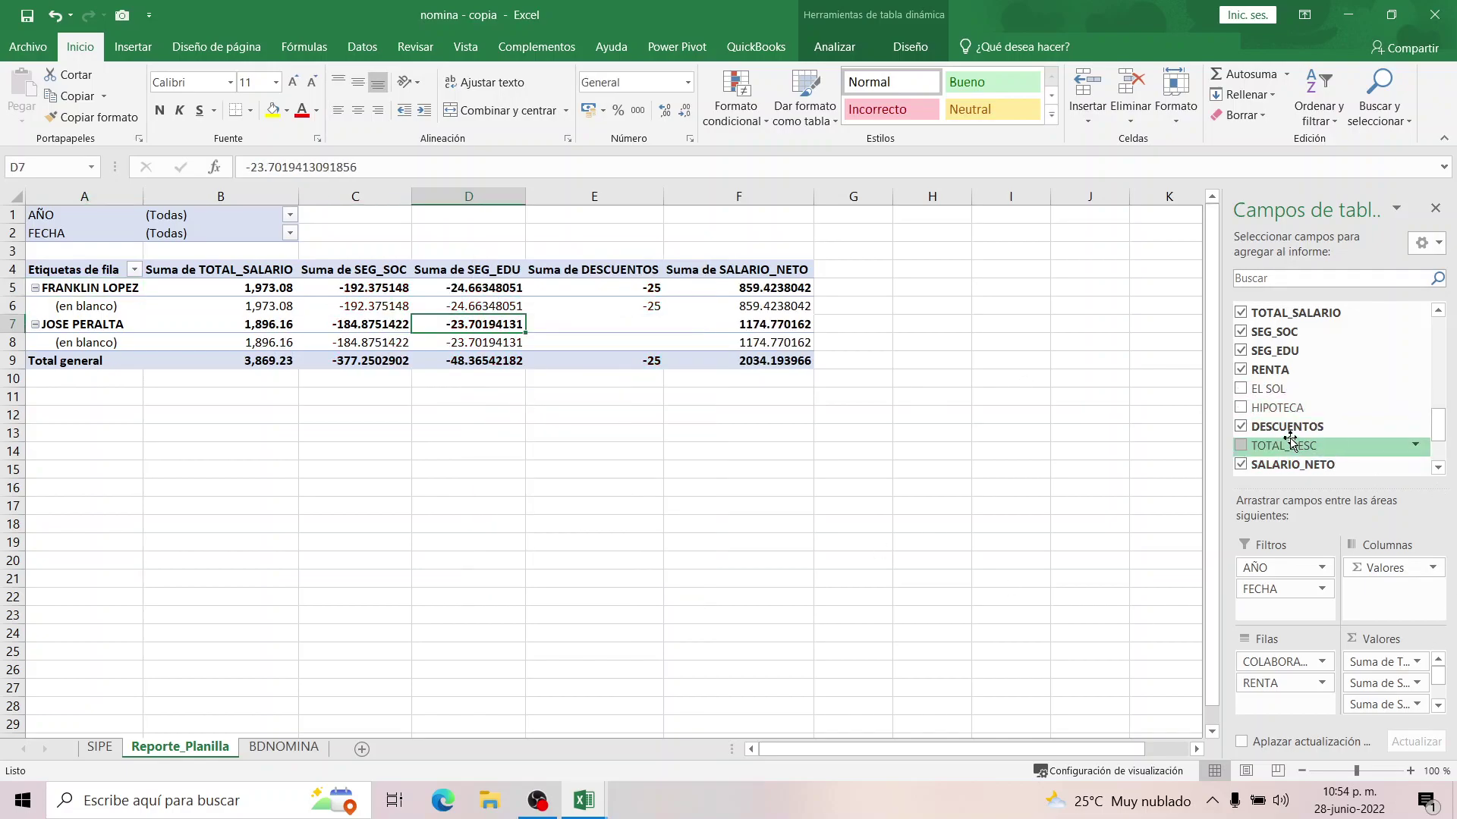
{"action": "left_click_drag", "start_coordinate": [1261, 410], "coordinate": [1394, 707]}
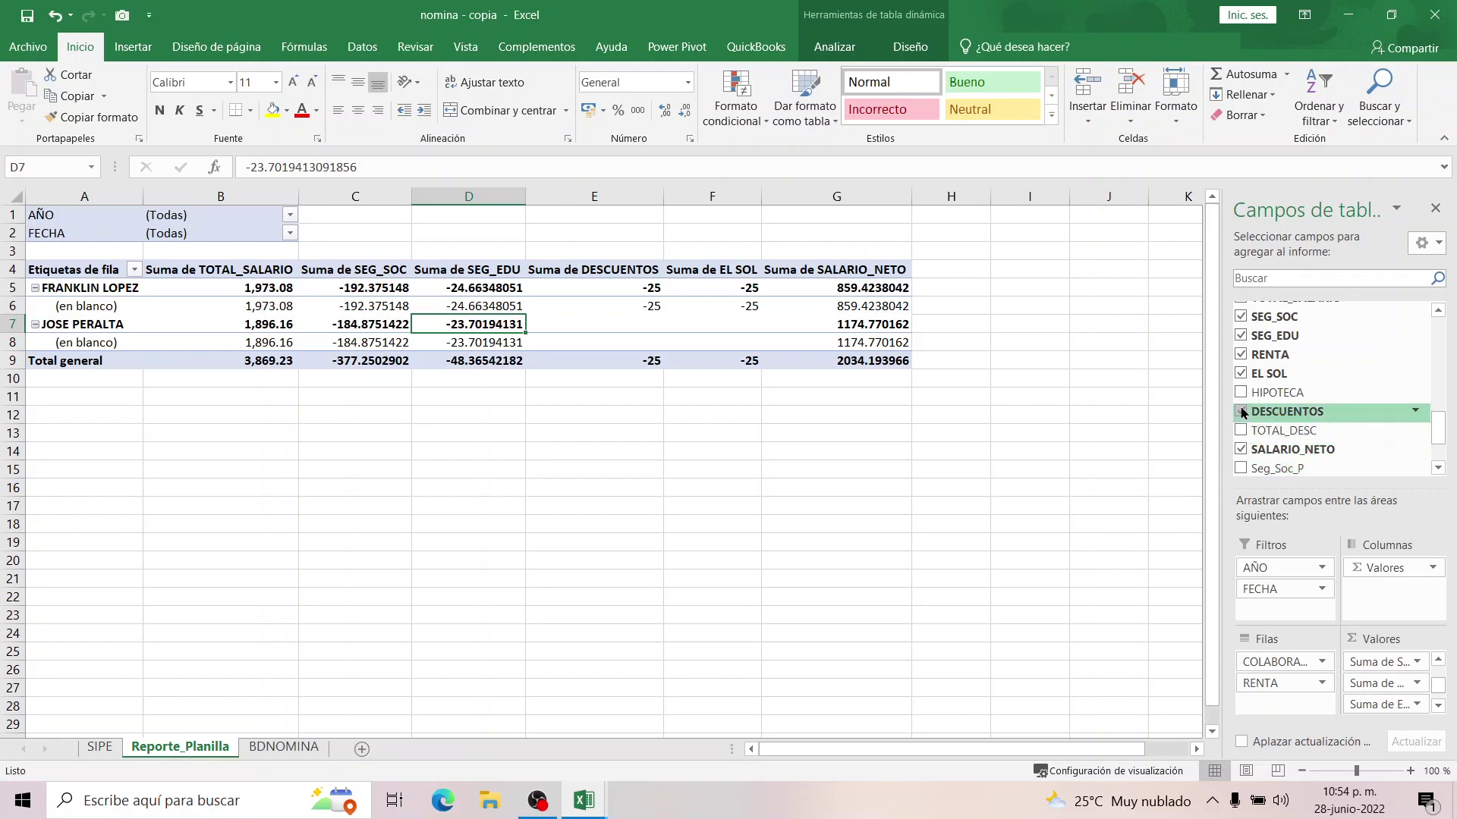
{"action": "left_click_drag", "start_coordinate": [1257, 398], "coordinate": [1402, 709]}
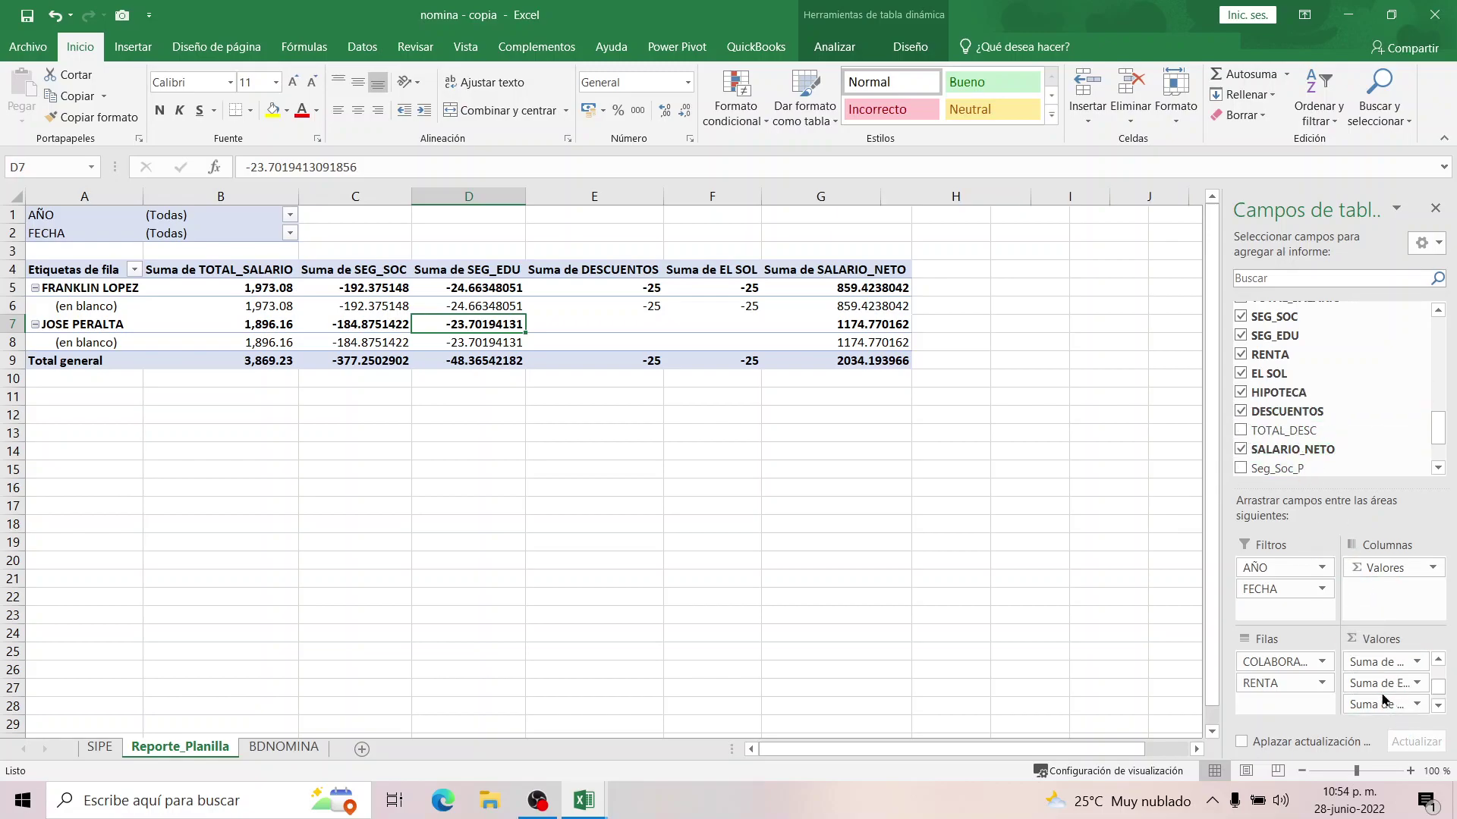
{"action": "left_click", "coordinate": [808, 288]}
{"action": "left_click", "coordinate": [812, 272]}
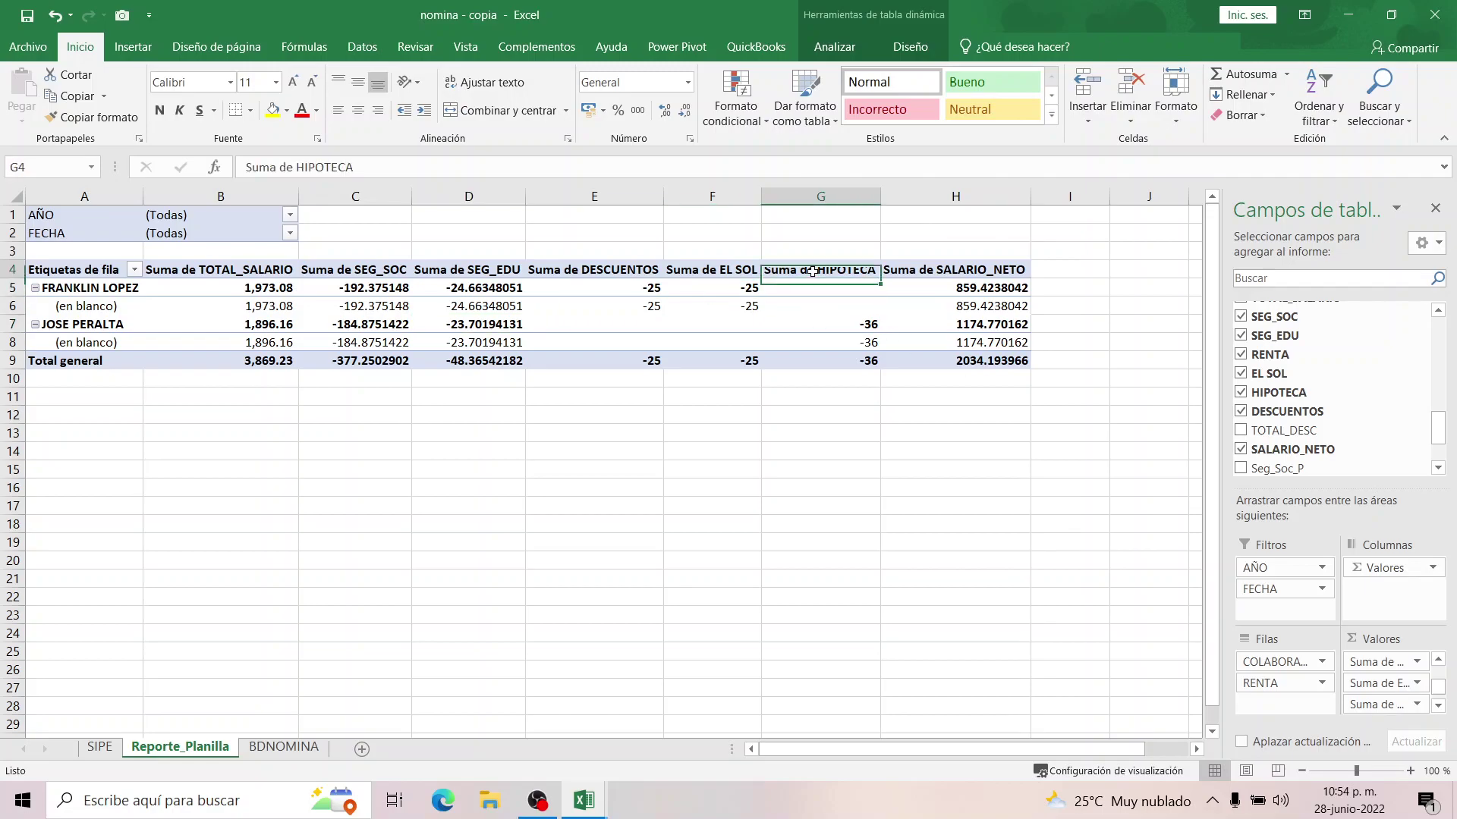
Copy the TOTAL_SALARIO number format from B5:B9 across all value columns.
{"action": "left_click_drag", "start_coordinate": [263, 288], "coordinate": [274, 362]}
{"action": "left_click", "coordinate": [120, 117]}
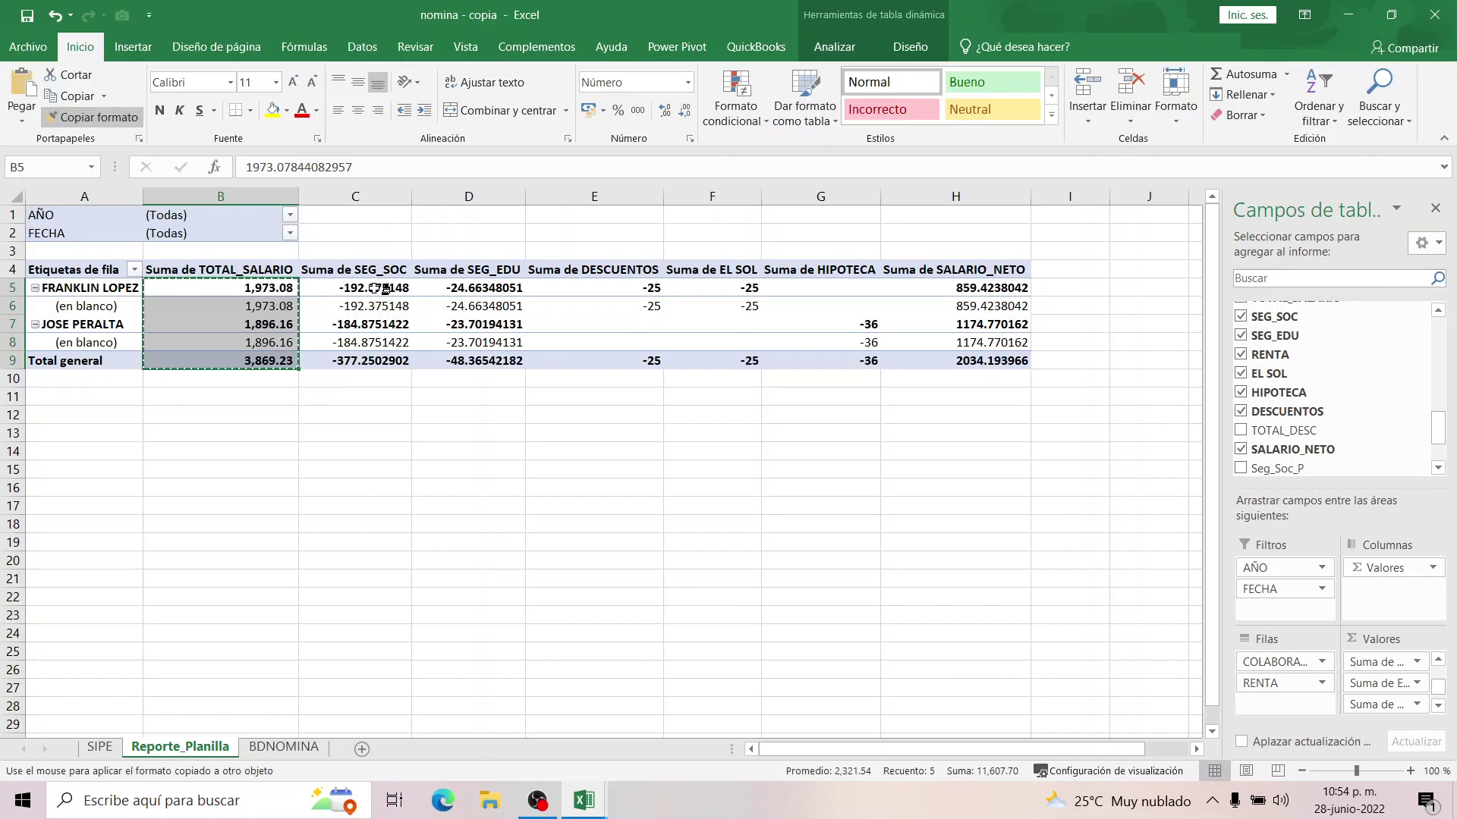
{"action": "mouse_move", "coordinate": [282, 291]}
{"action": "left_mouse_down"}
{"action": "mouse_move", "coordinate": [986, 334]}
{"action": "mouse_move", "coordinate": [994, 361]}
{"action": "left_mouse_up"}
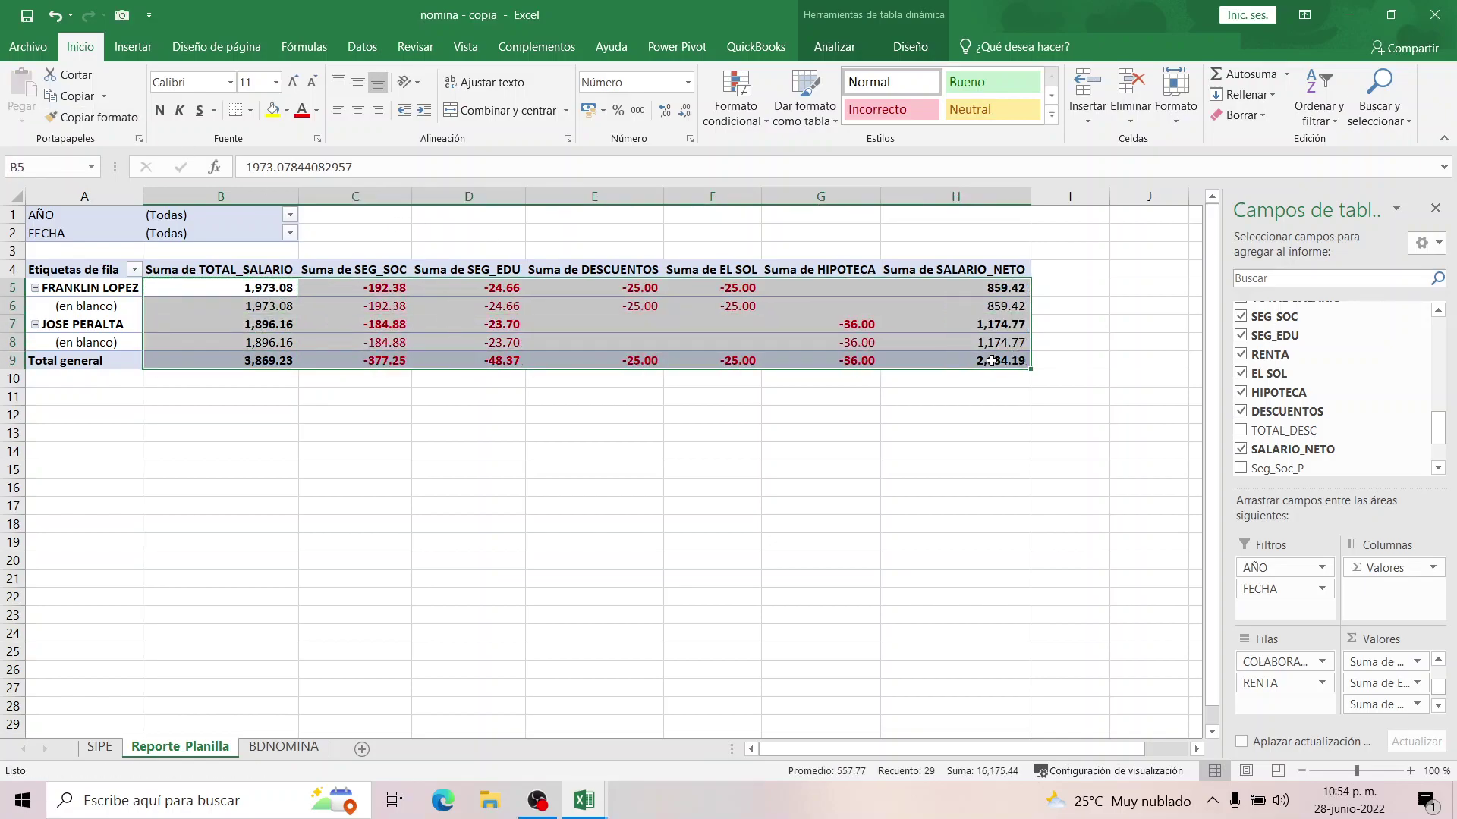
{"action": "left_click", "coordinate": [853, 425]}
{"action": "left_click", "coordinate": [861, 357]}
{"action": "left_click", "coordinate": [303, 320]}
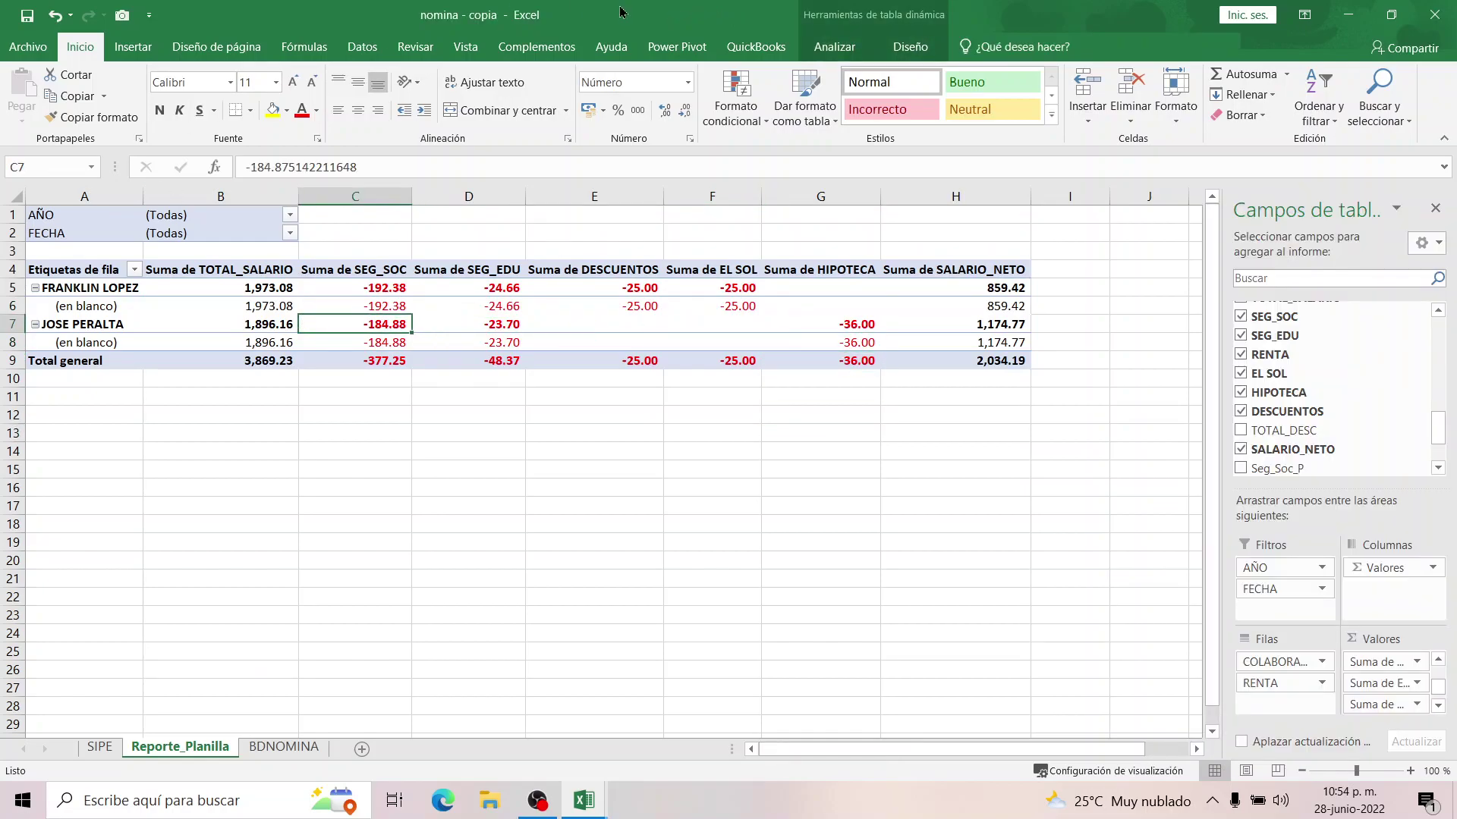
{"action": "left_click", "coordinate": [840, 48]}
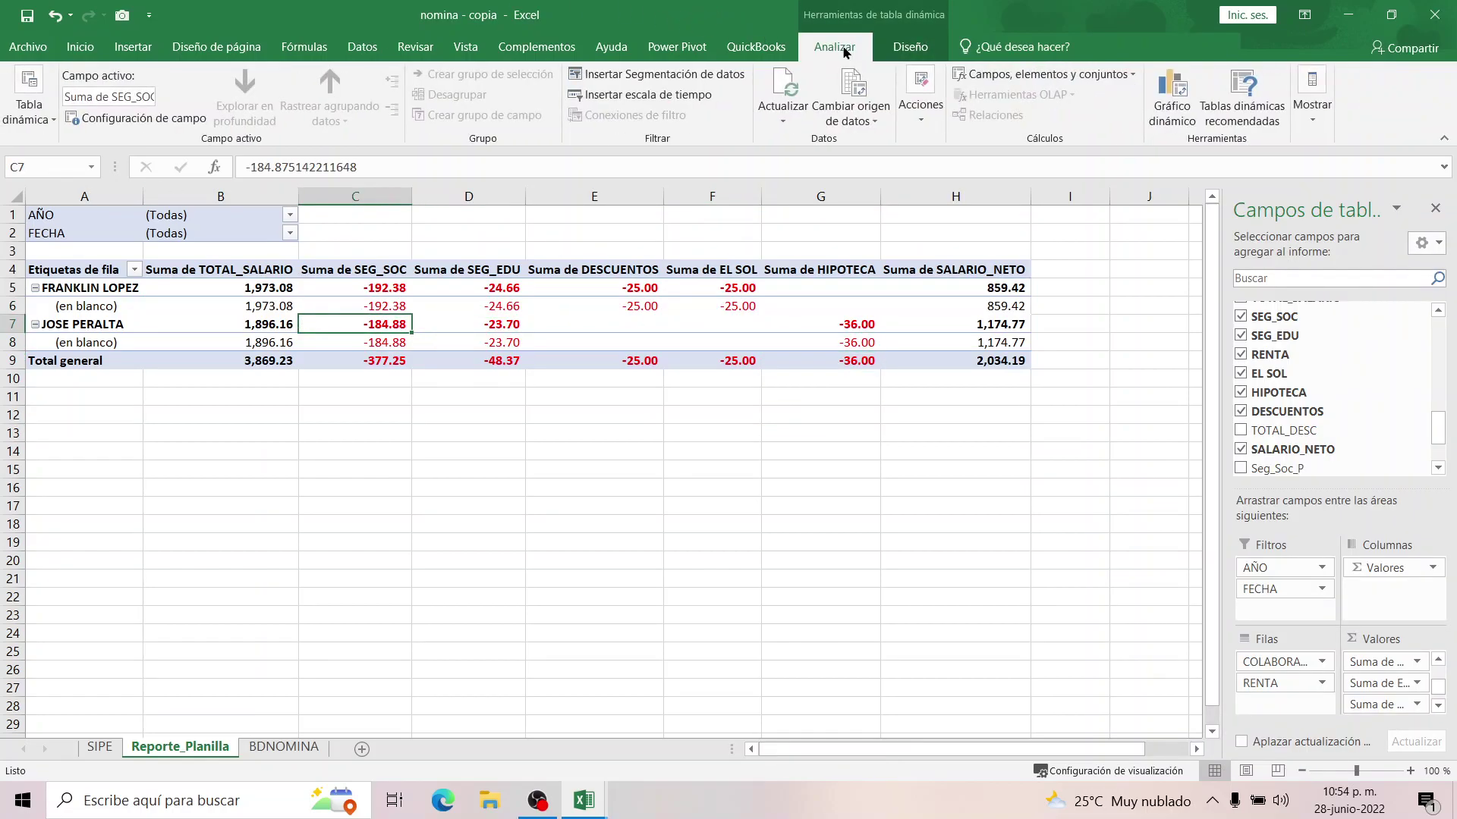
Try tabular layout and bottom subtotals, then return the pivot to compact layout.
{"action": "left_click", "coordinate": [895, 52]}
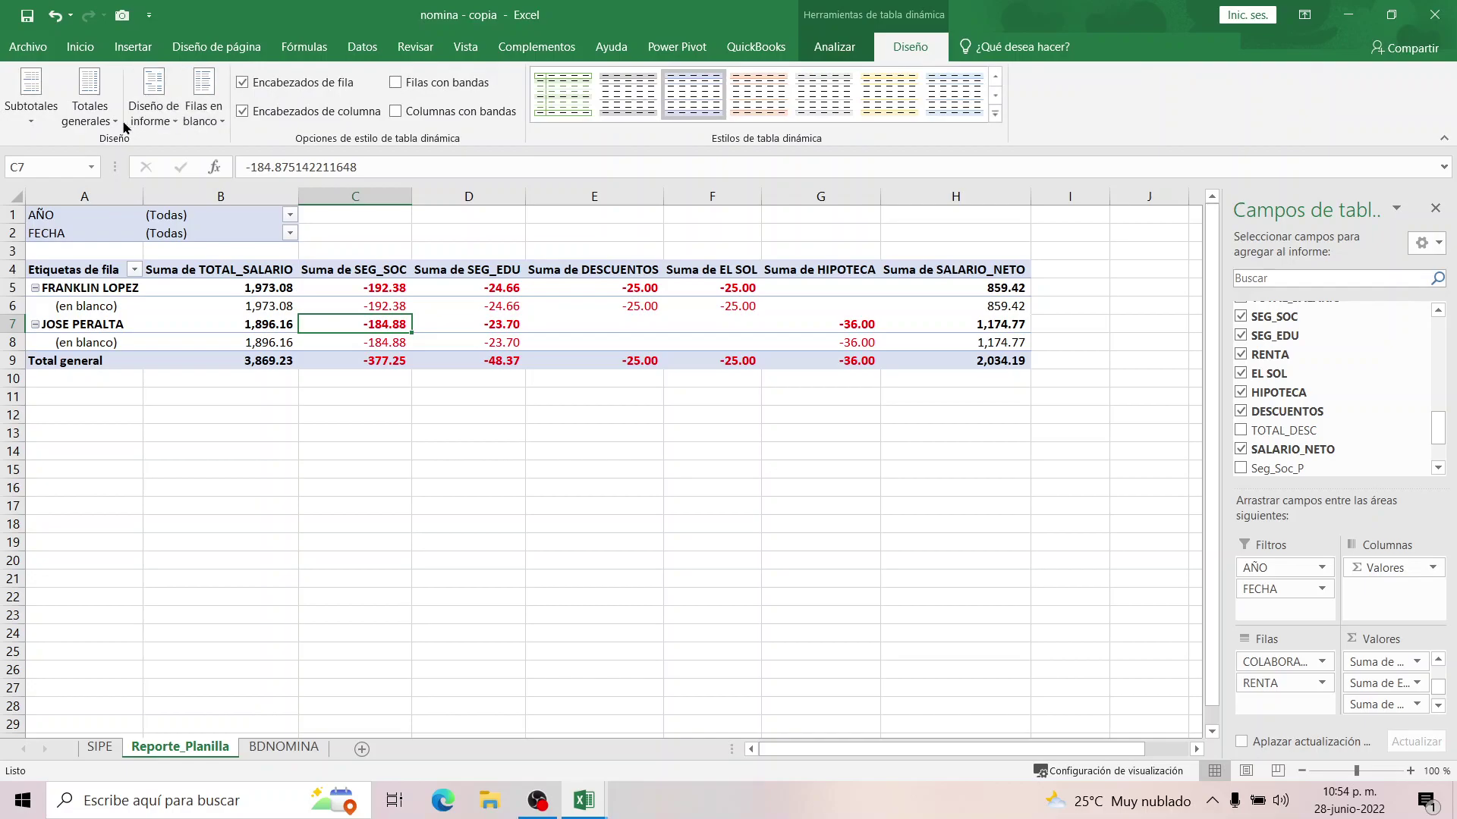
{"action": "left_click", "coordinate": [152, 102]}
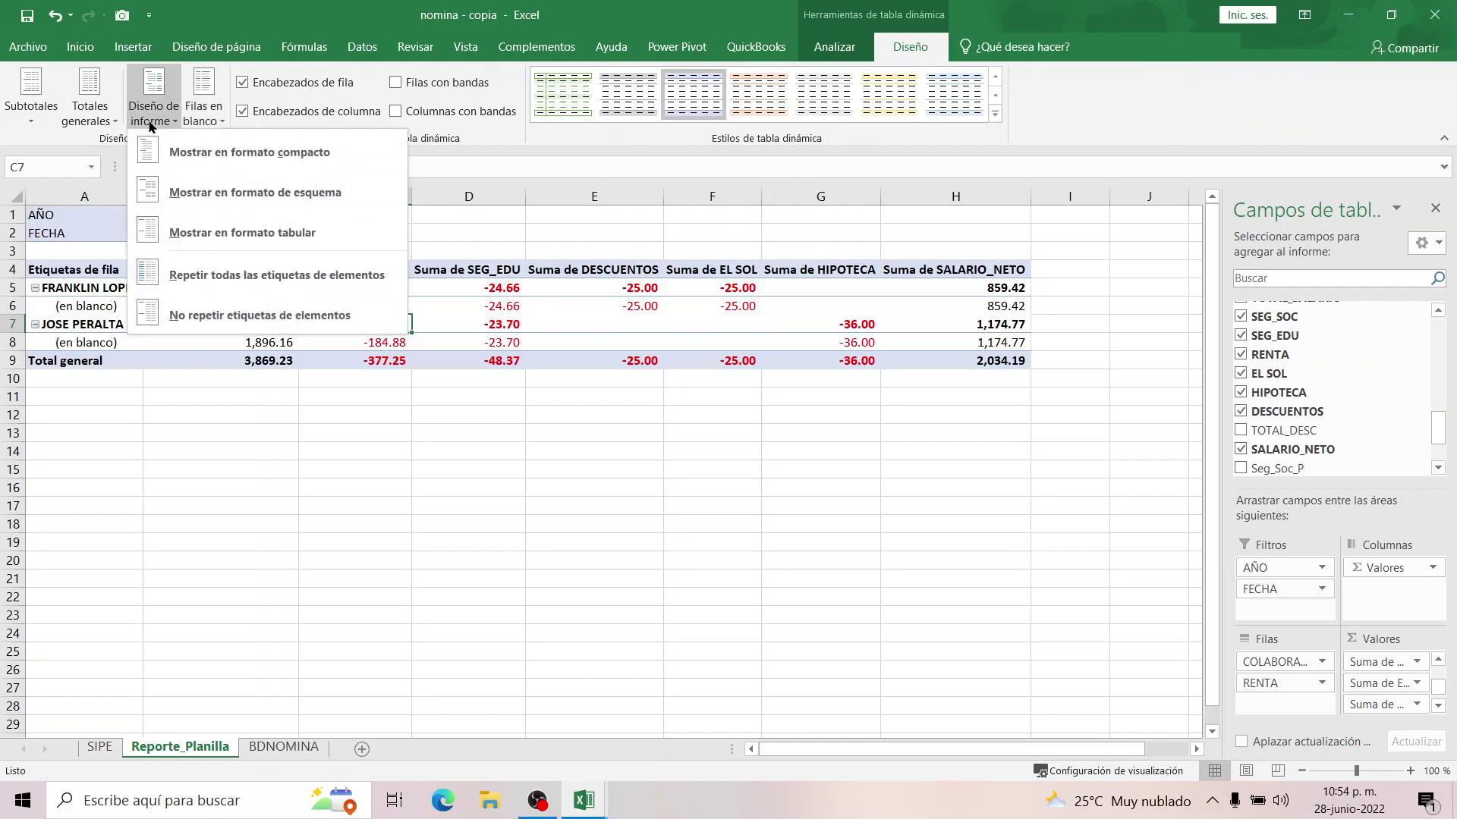
{"action": "left_click", "coordinate": [171, 232]}
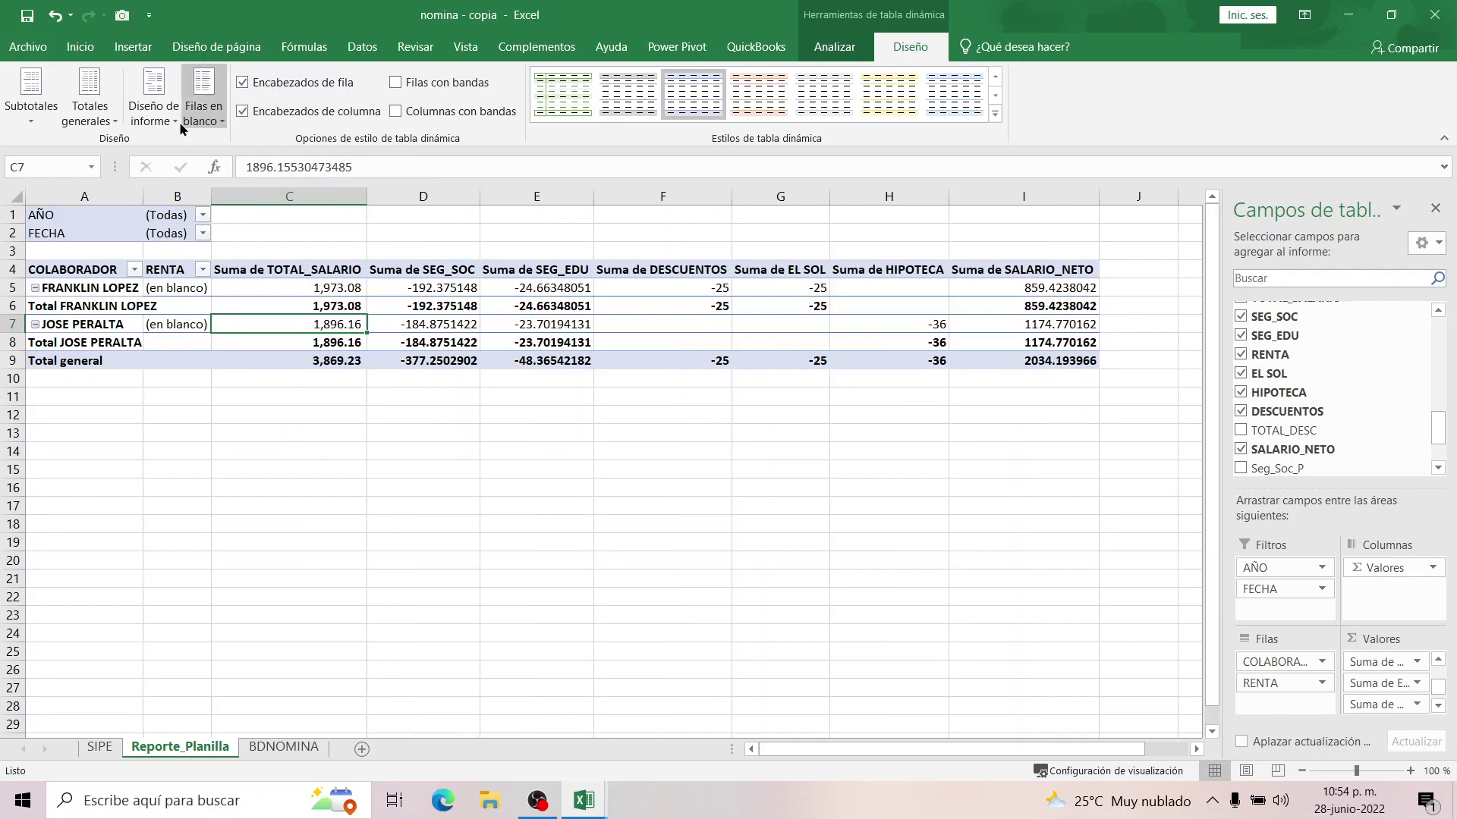
{"action": "left_click", "coordinate": [154, 114]}
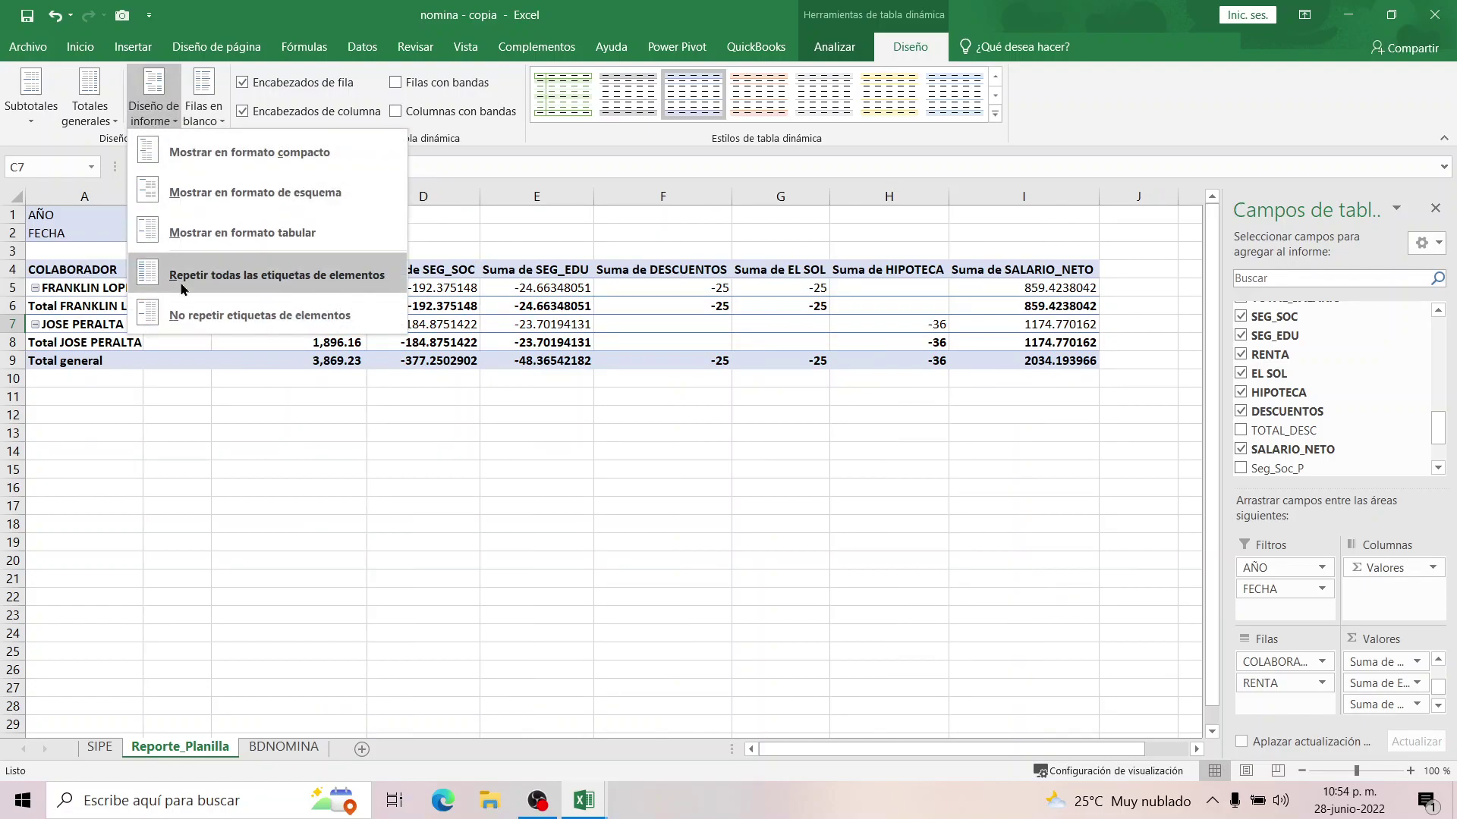
{"action": "left_click", "coordinate": [54, 107]}
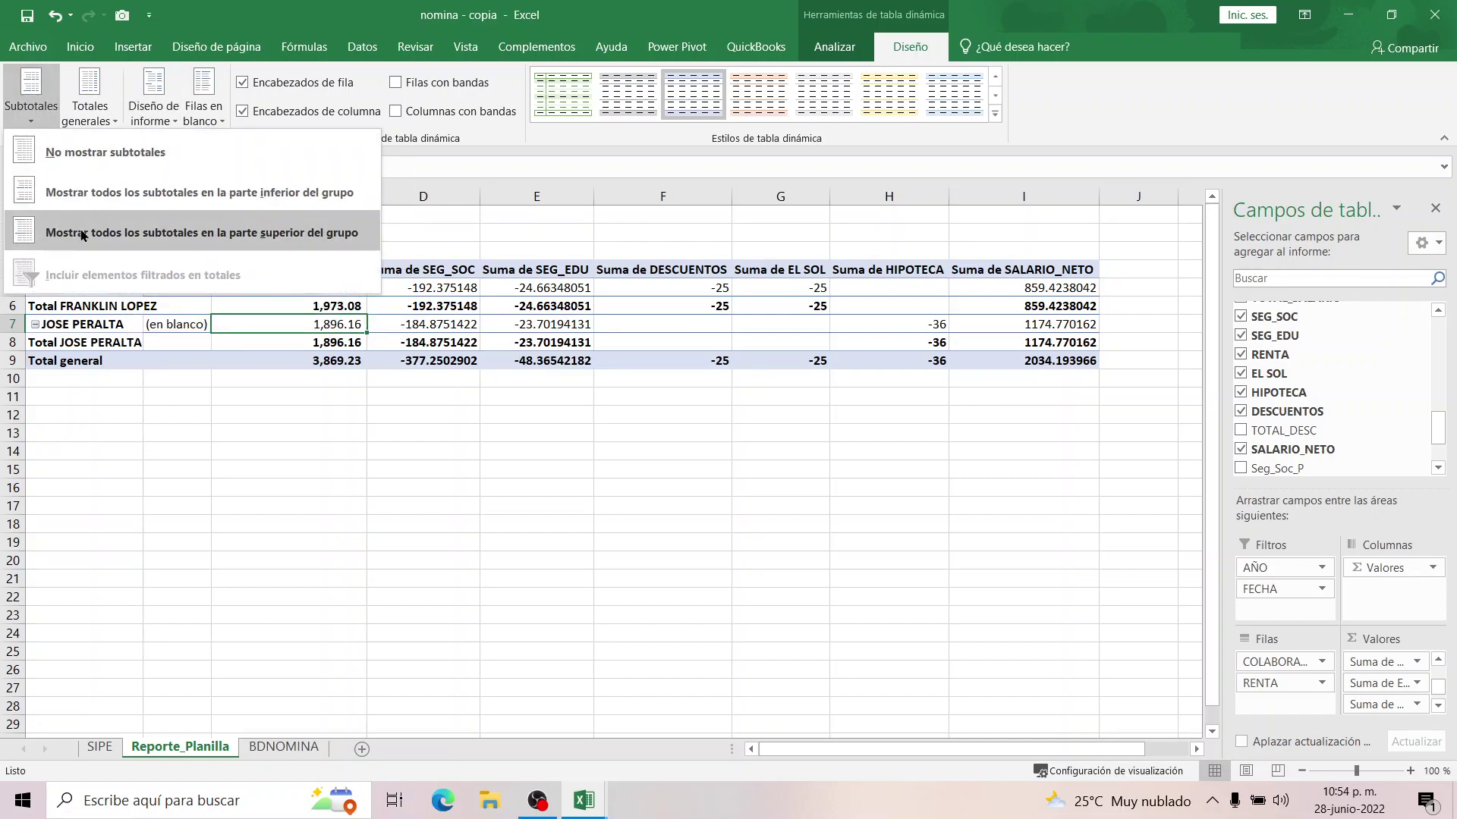
{"action": "left_click", "coordinate": [80, 206]}
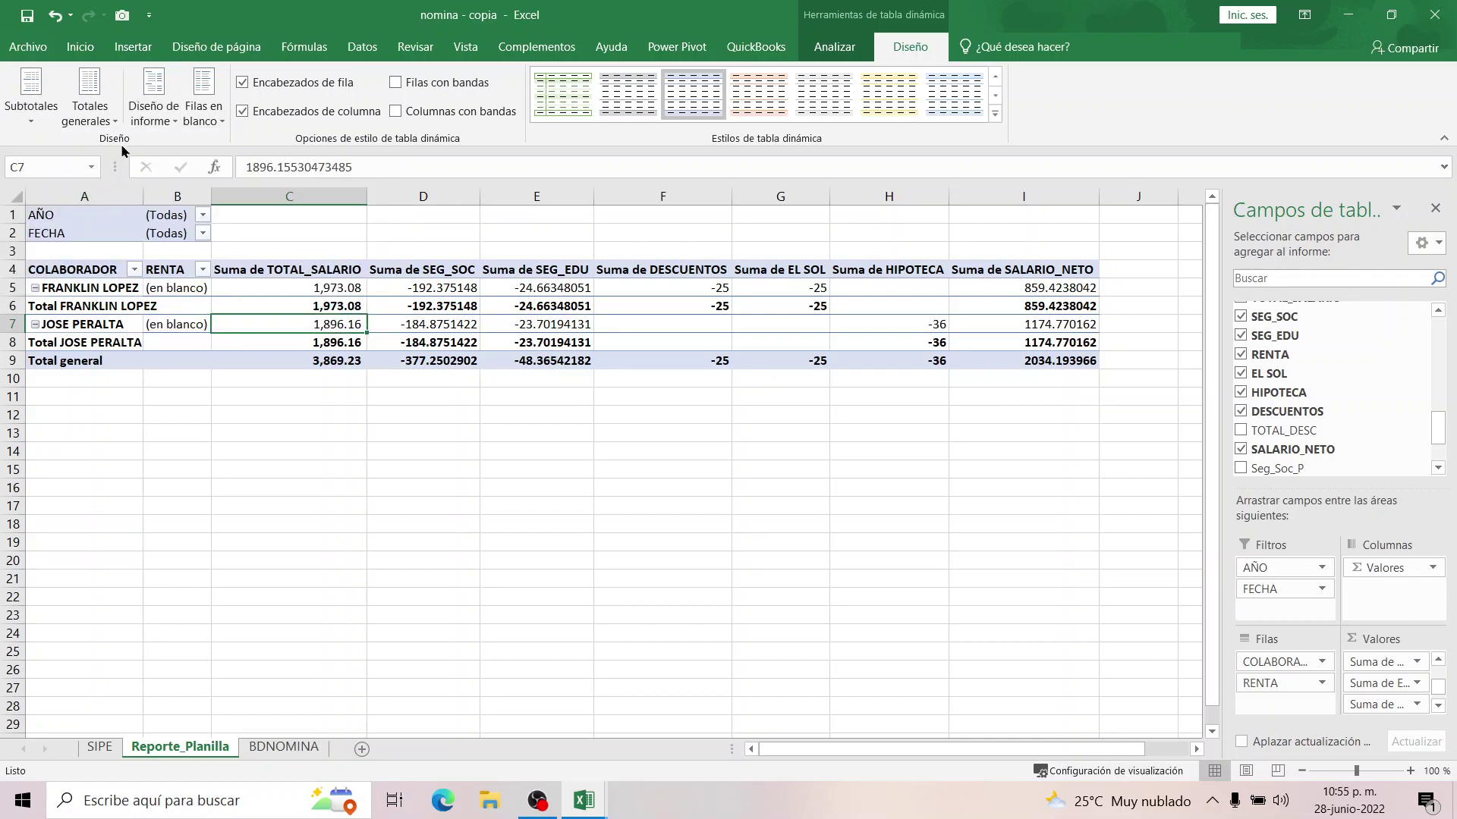
{"action": "left_click", "coordinate": [154, 102]}
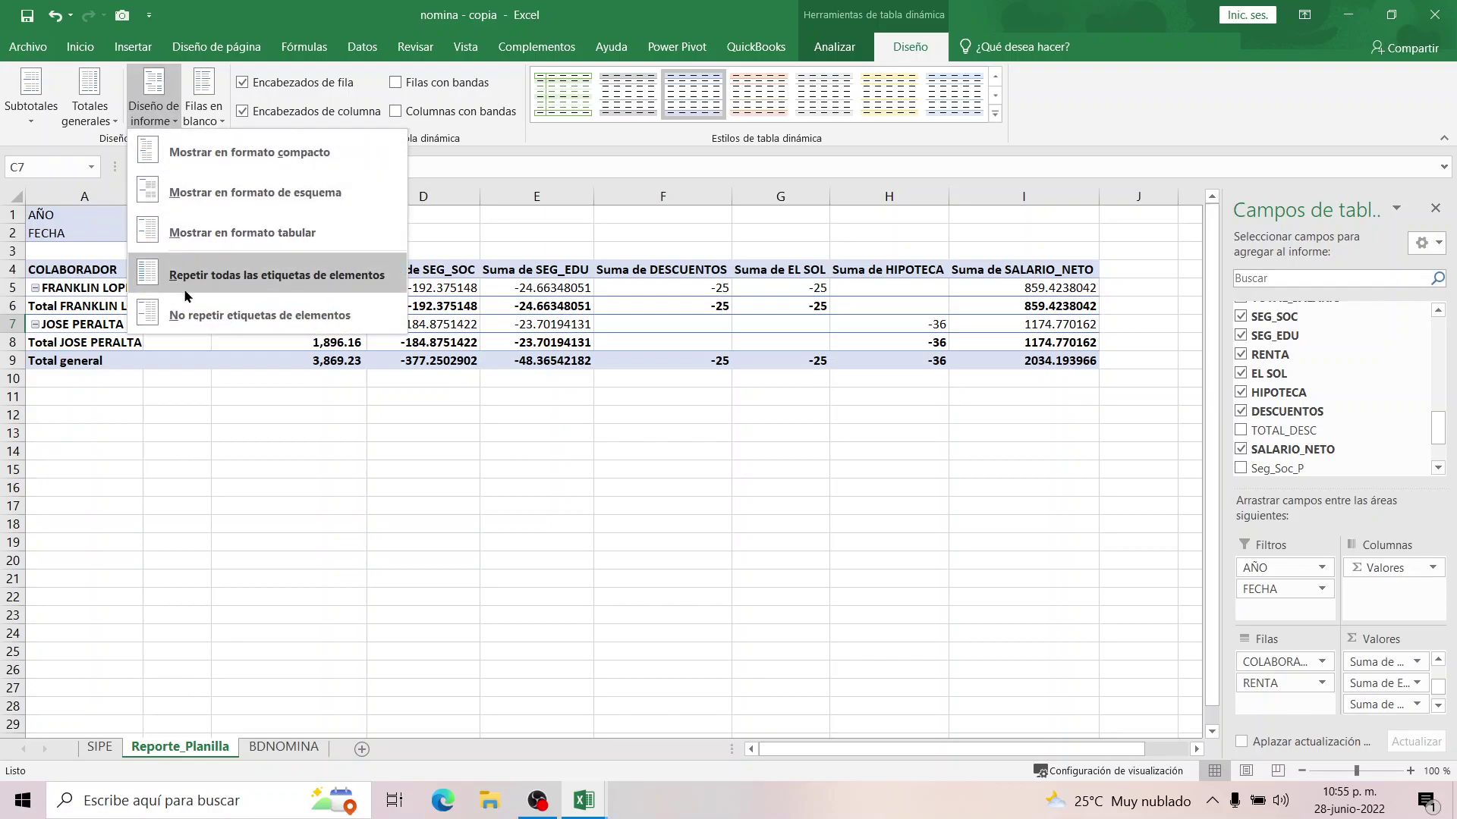
{"action": "left_click", "coordinate": [195, 153]}
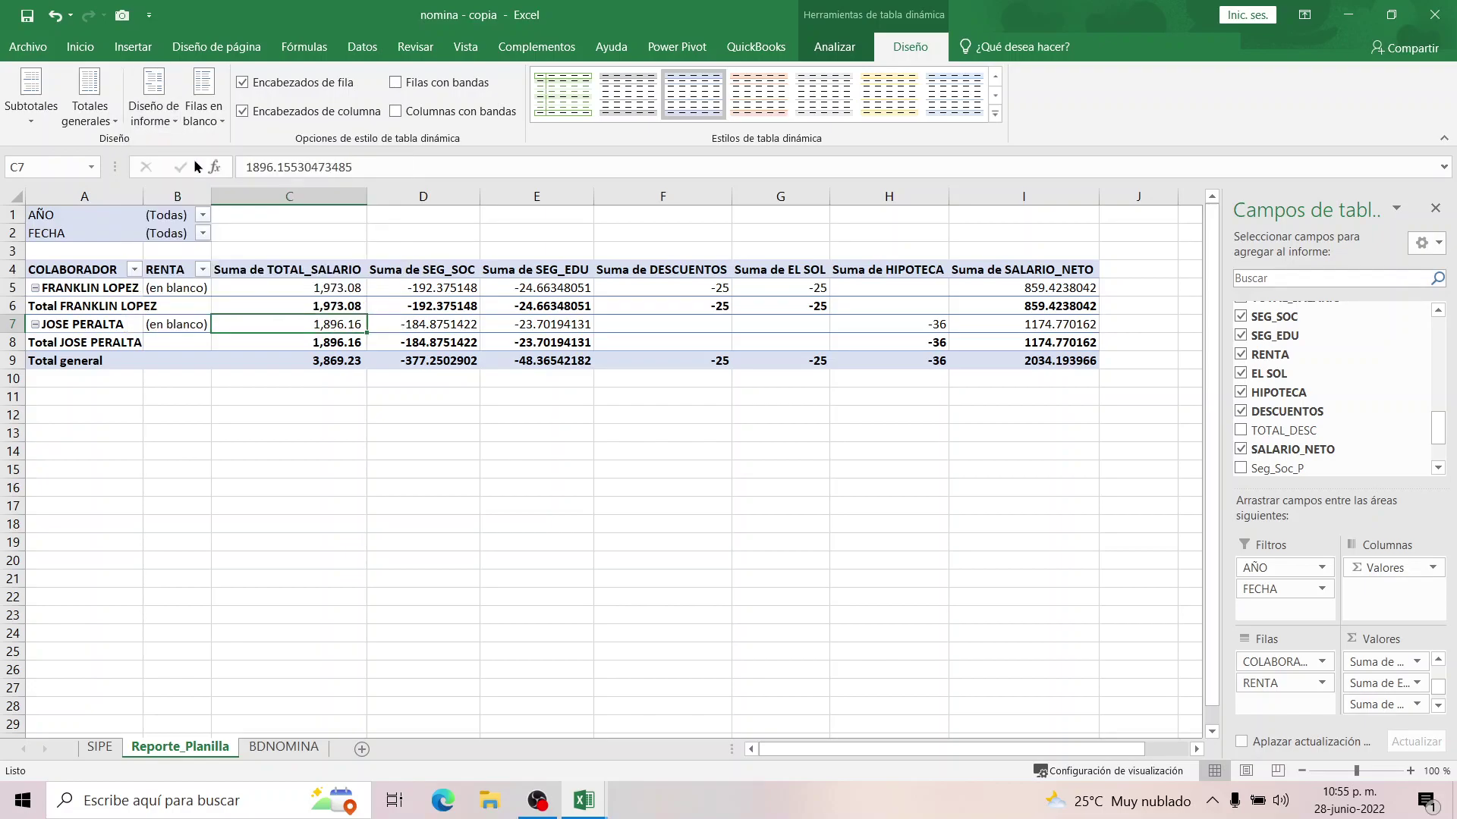
Toggle repeated item labels on and off, leaving the pivot in compact layout.
{"action": "left_click", "coordinate": [163, 106]}
{"action": "left_click", "coordinate": [195, 272]}
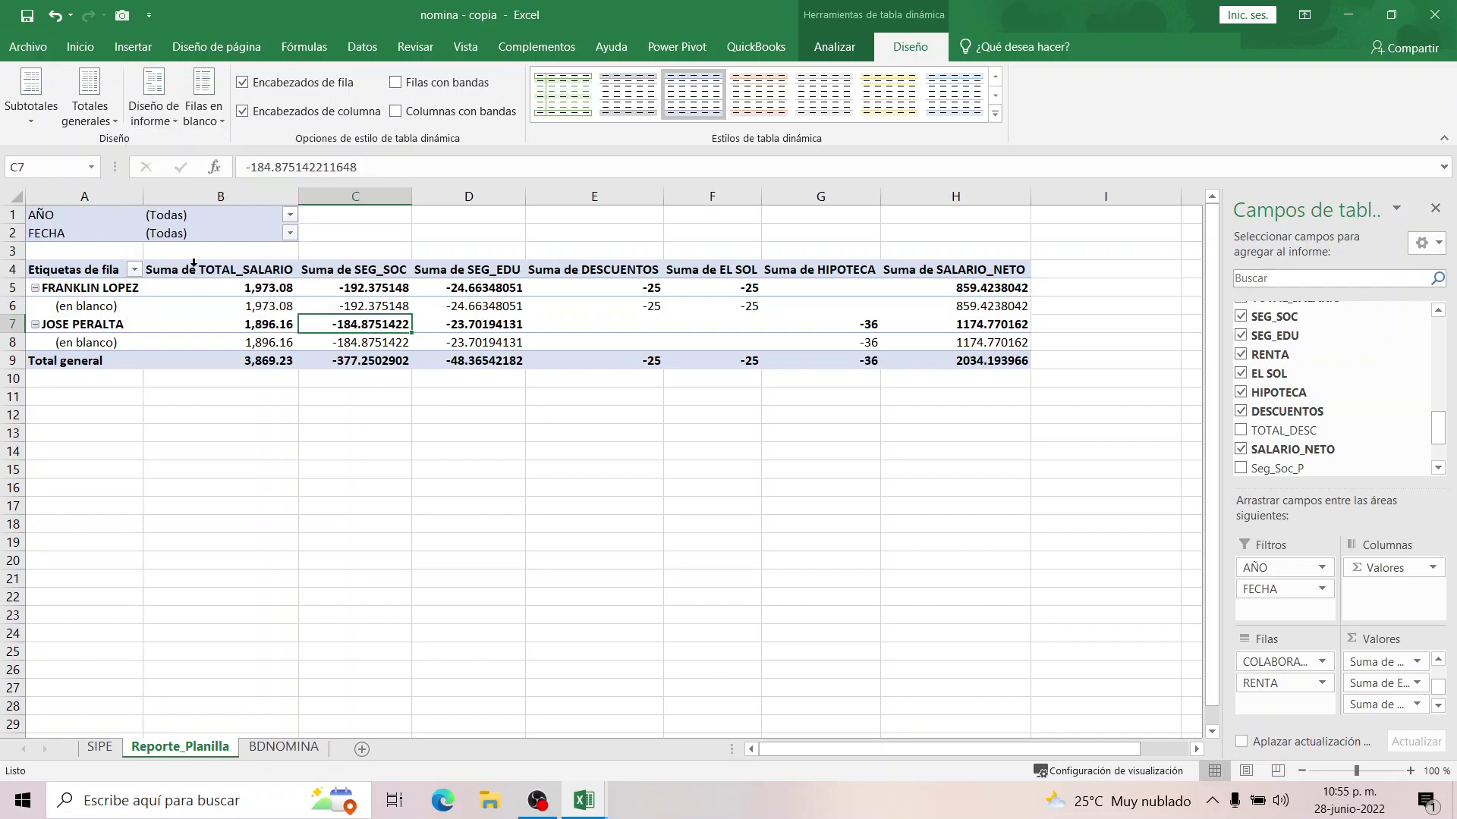
{"action": "left_click", "coordinate": [163, 102]}
{"action": "left_click", "coordinate": [196, 317]}
{"action": "left_click", "coordinate": [167, 114]}
{"action": "left_click", "coordinate": [170, 157]}
Set the pivot to tabular layout and hide the employee subtotal rows.
{"action": "left_click", "coordinate": [156, 106]}
{"action": "left_click", "coordinate": [174, 191]}
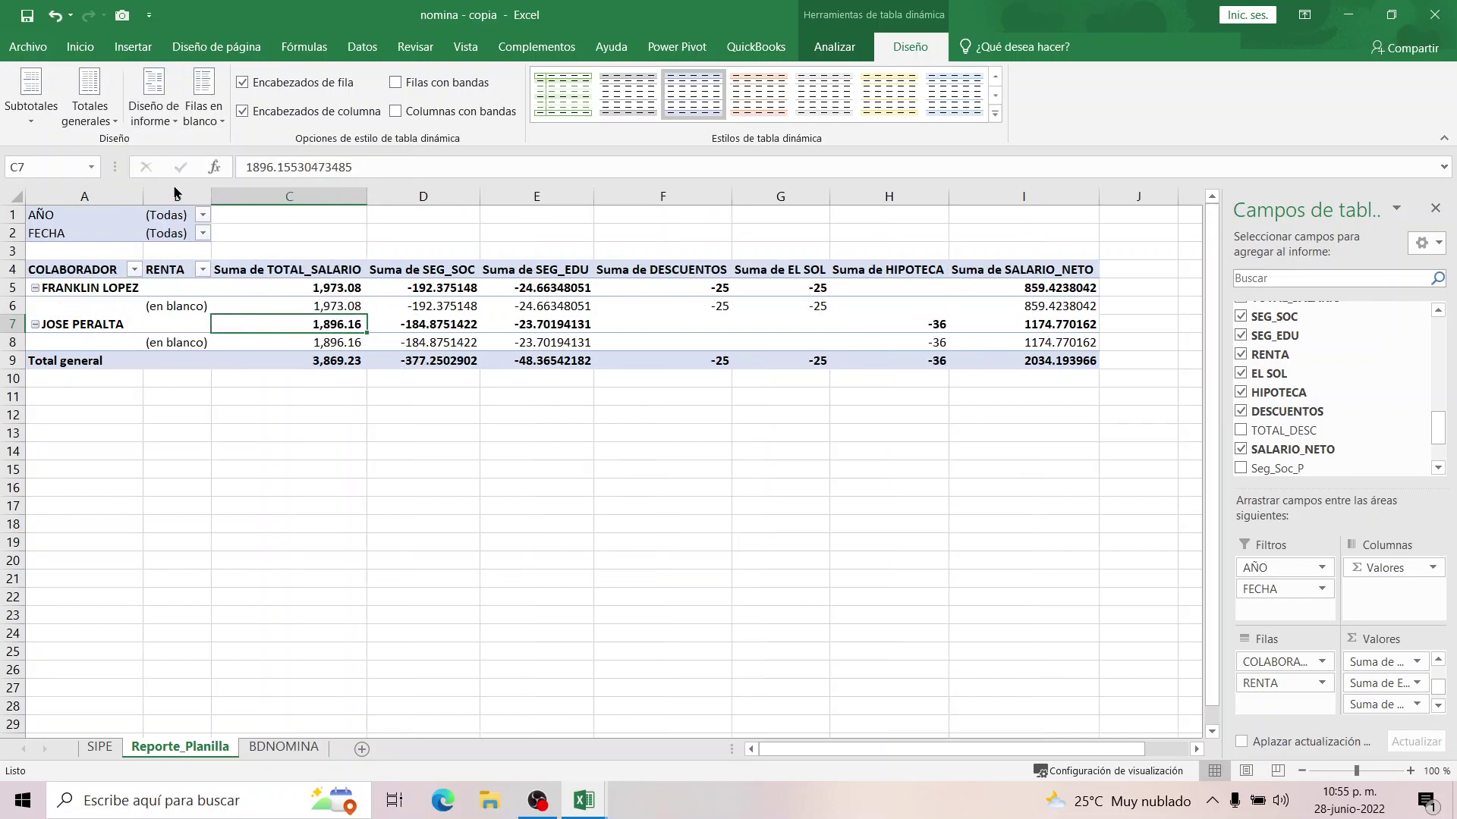
{"action": "left_click", "coordinate": [156, 125]}
{"action": "left_click", "coordinate": [181, 236]}
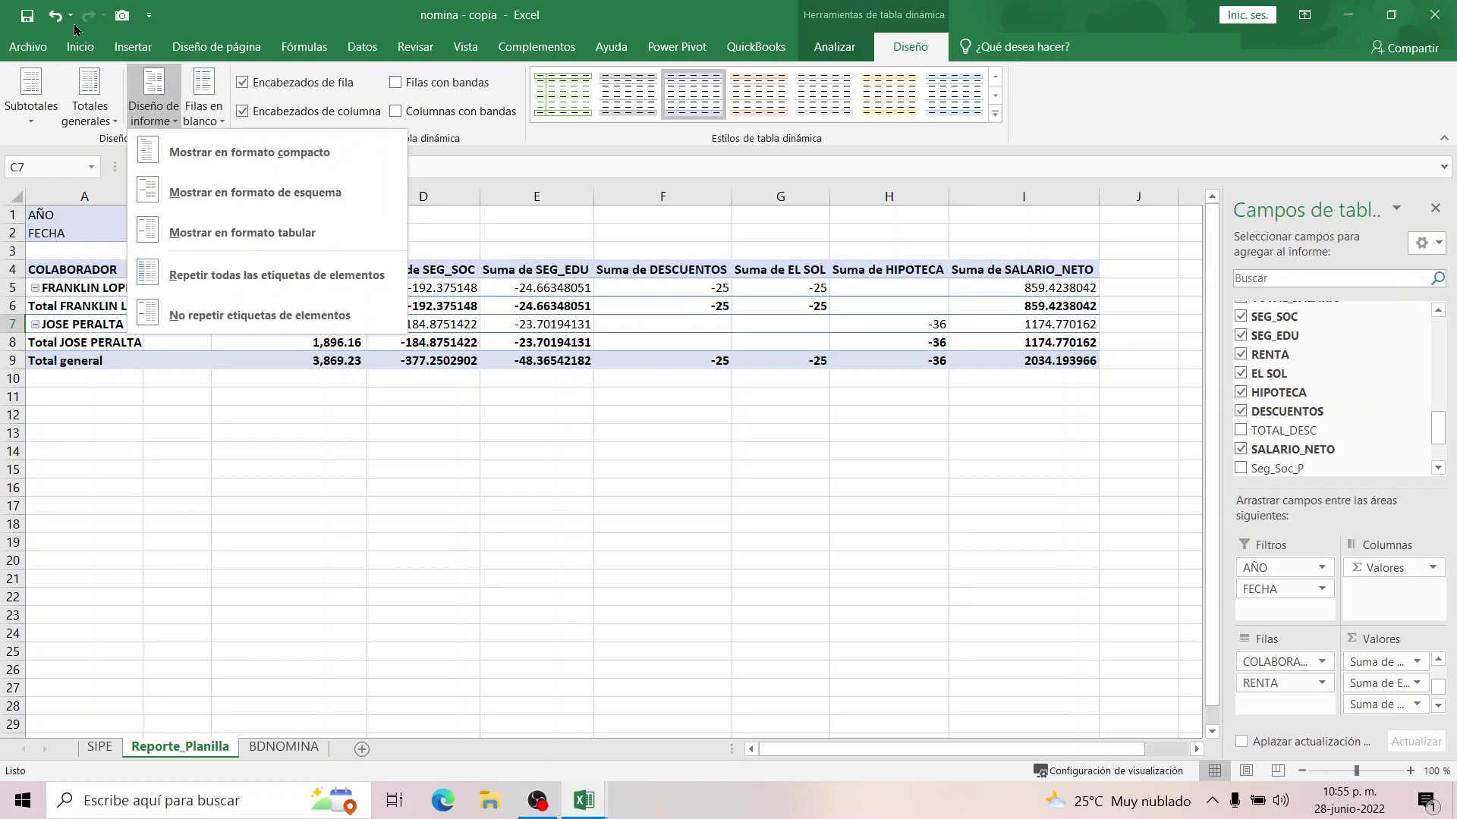
{"action": "left_click", "coordinate": [34, 98]}
{"action": "left_click", "coordinate": [34, 99]}
{"action": "left_click", "coordinate": [67, 155]}
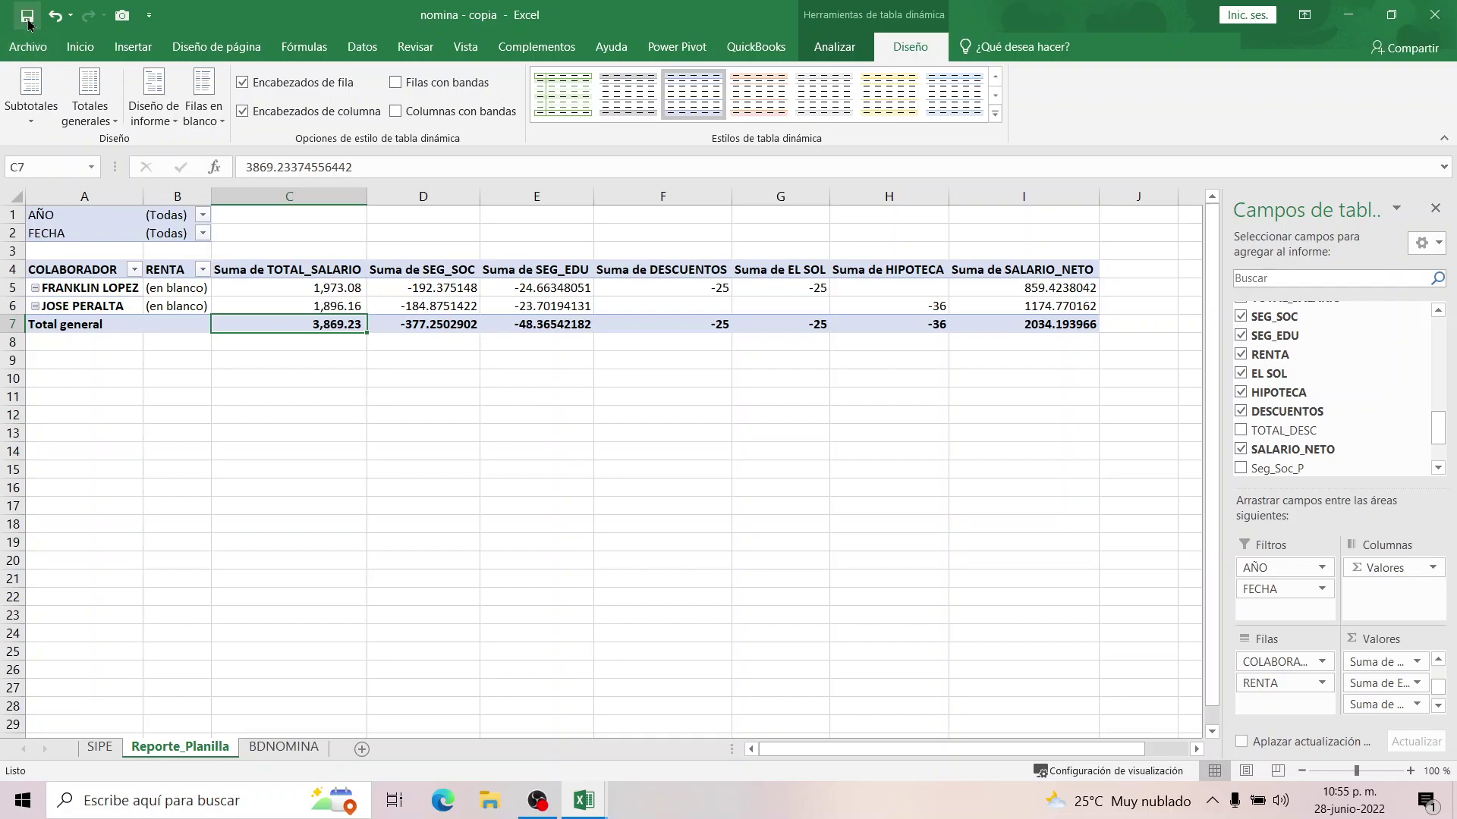
{"action": "left_click", "coordinate": [422, 397]}
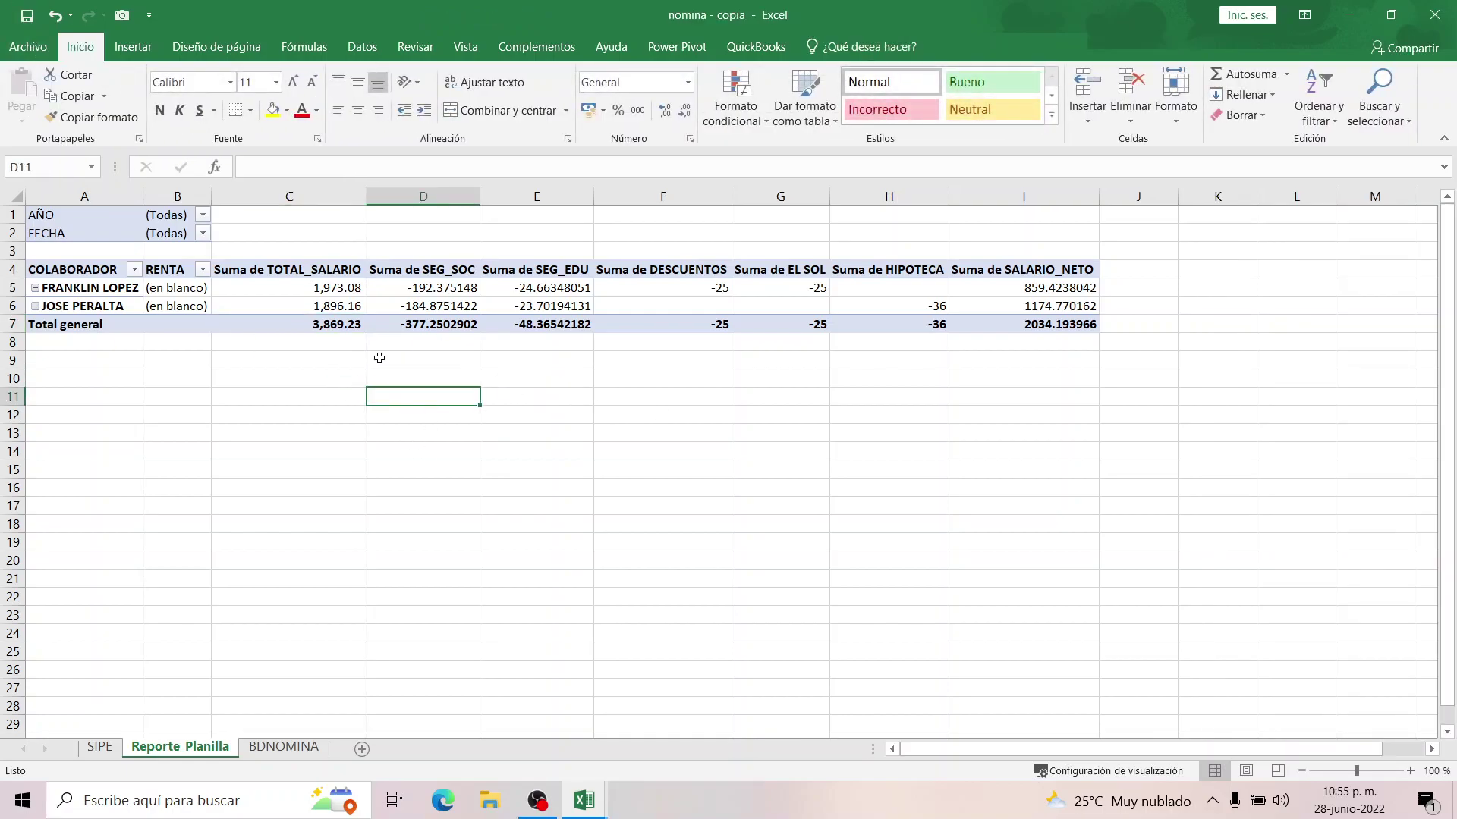
Move RENTA from the Filas area into Valores, creating a Cuenta de RENTA column.
{"action": "key", "text": "Left"}
{"action": "key", "text": "Left"}
{"action": "key", "text": "Up"}
{"action": "key", "text": "Up"}
{"action": "key", "text": "Up"}
{"action": "key", "text": "Up"}
{"action": "key", "text": "Up"}
{"action": "key", "text": "Up"}
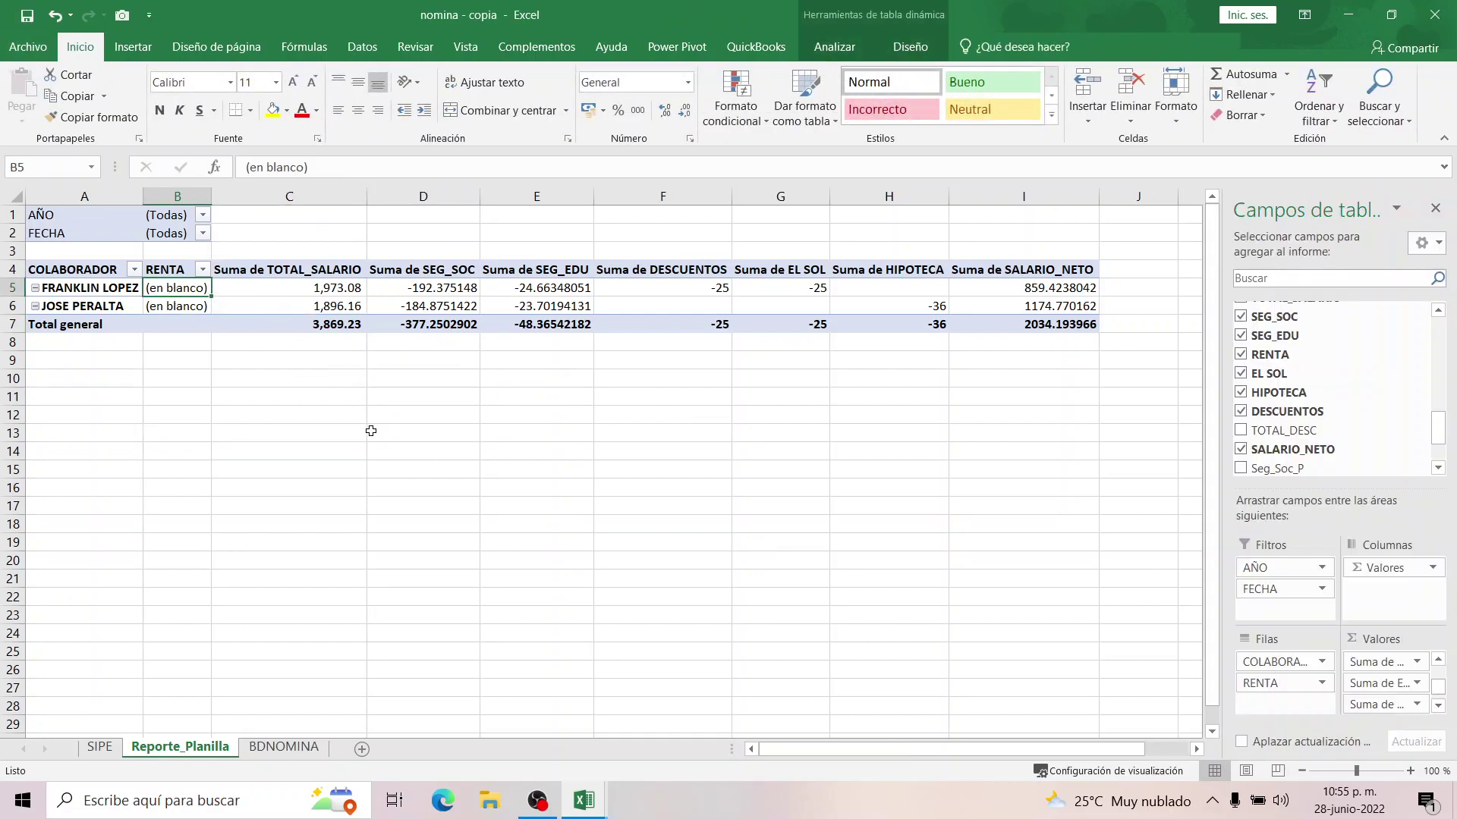
{"action": "left_click", "coordinate": [1276, 683]}
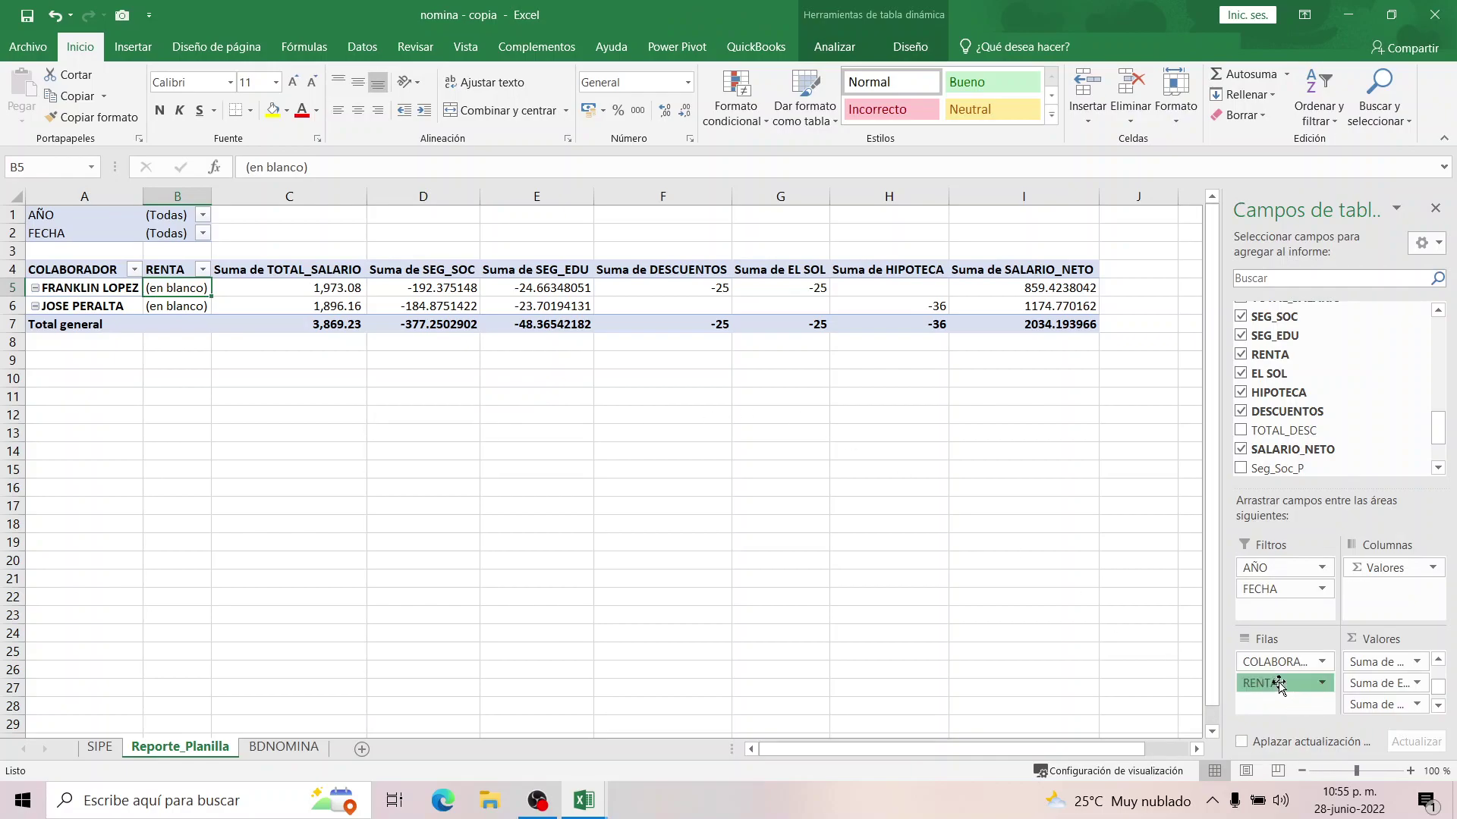
{"action": "left_click_drag", "start_coordinate": [1260, 683], "coordinate": [1391, 701]}
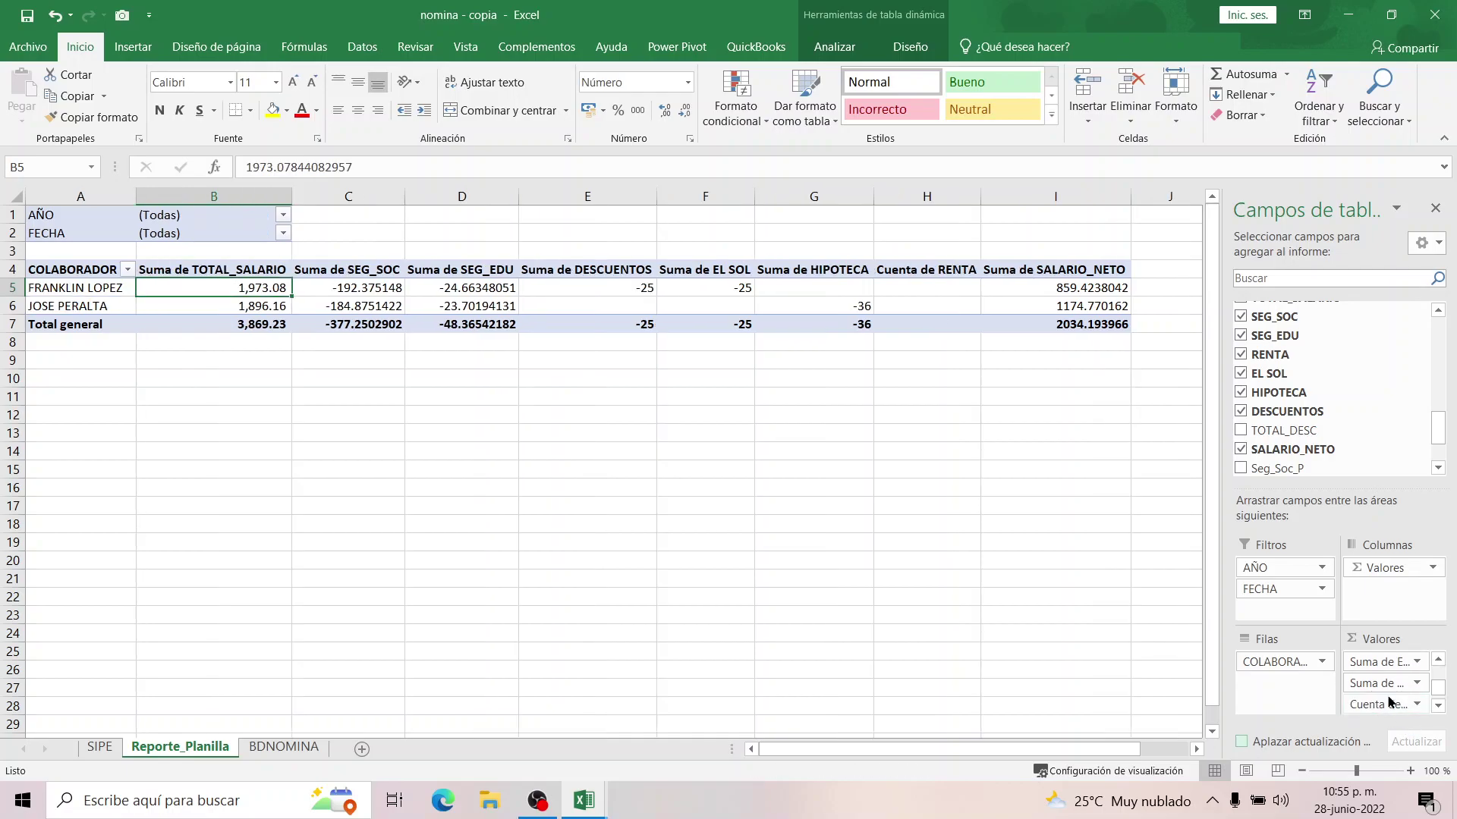
{"action": "left_click", "coordinate": [941, 275]}
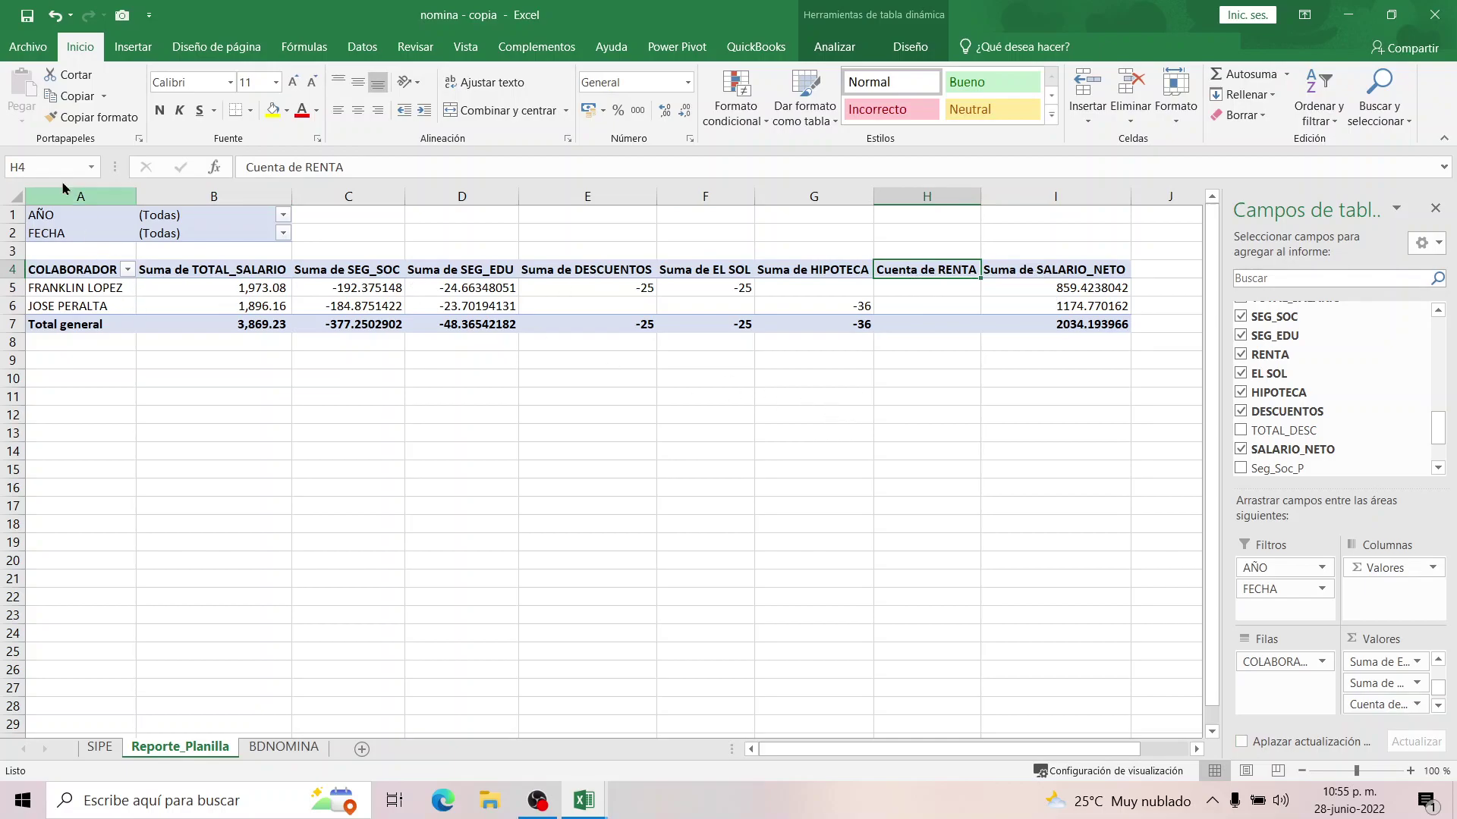
{"action": "left_click", "coordinate": [29, 50]}
{"action": "left_click", "coordinate": [39, 274]}
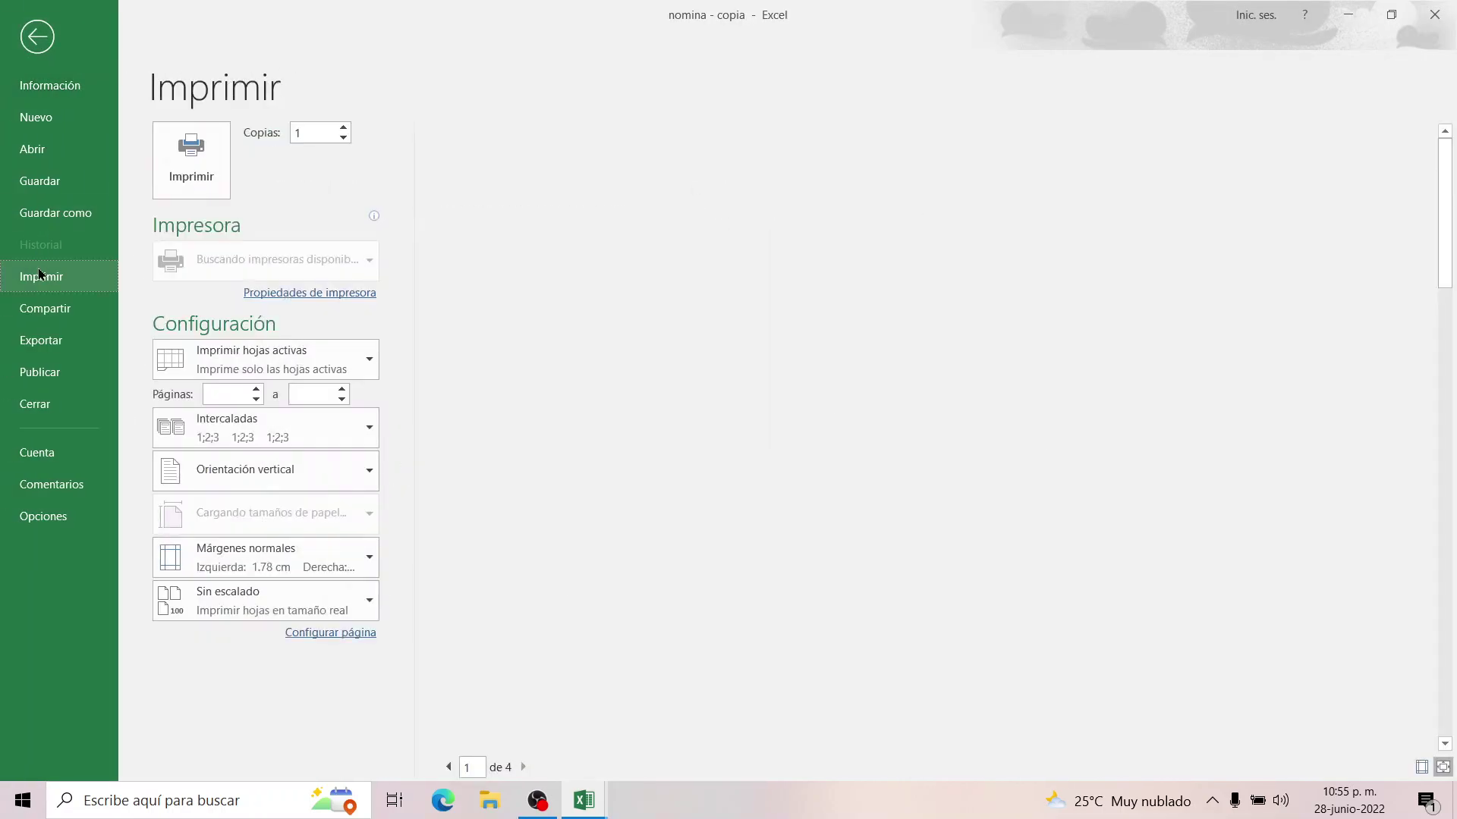
{"action": "left_click", "coordinate": [367, 513]}
{"action": "left_click", "coordinate": [339, 595]}
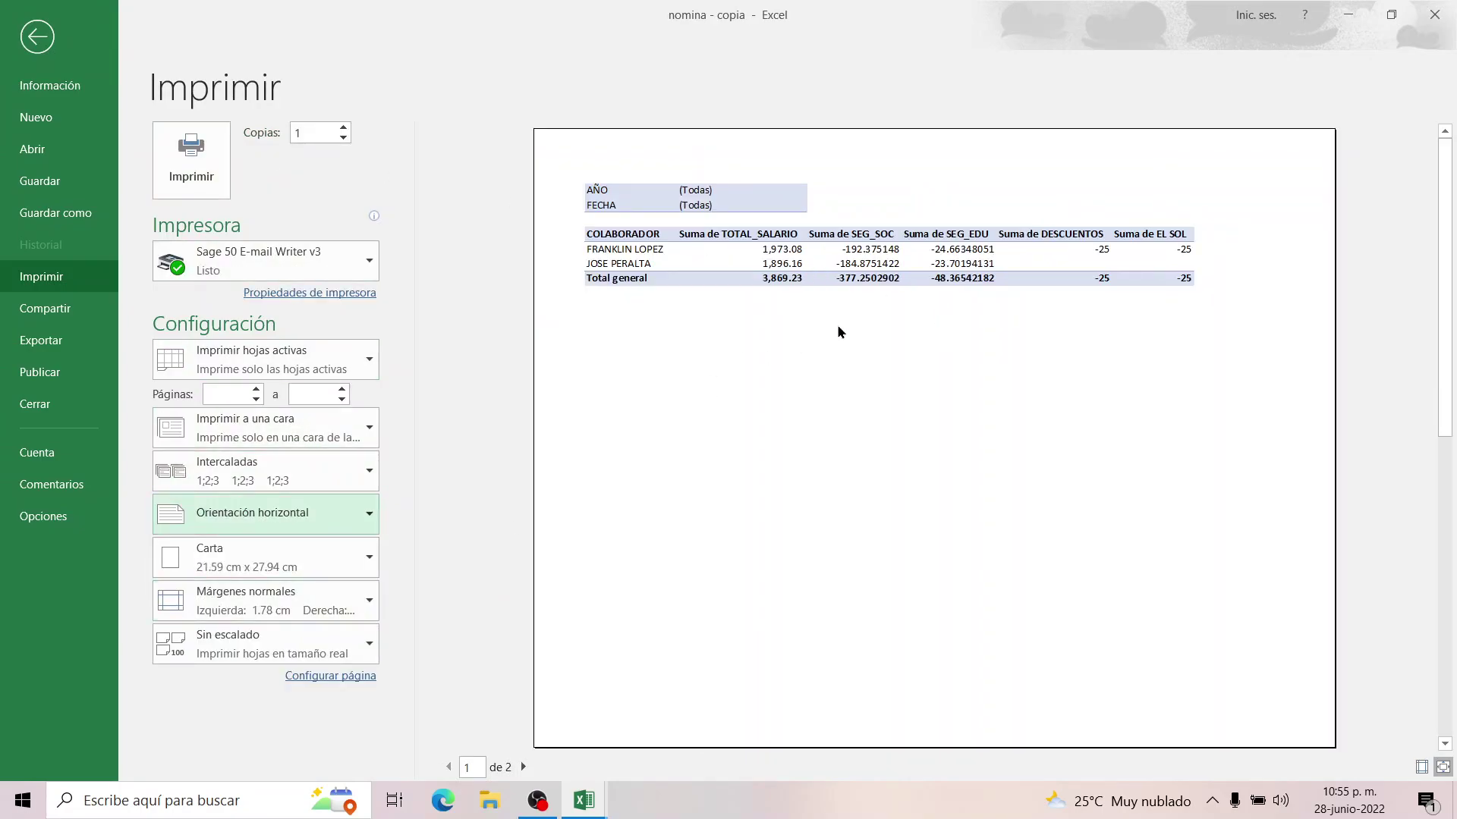
{"action": "left_click", "coordinate": [34, 39]}
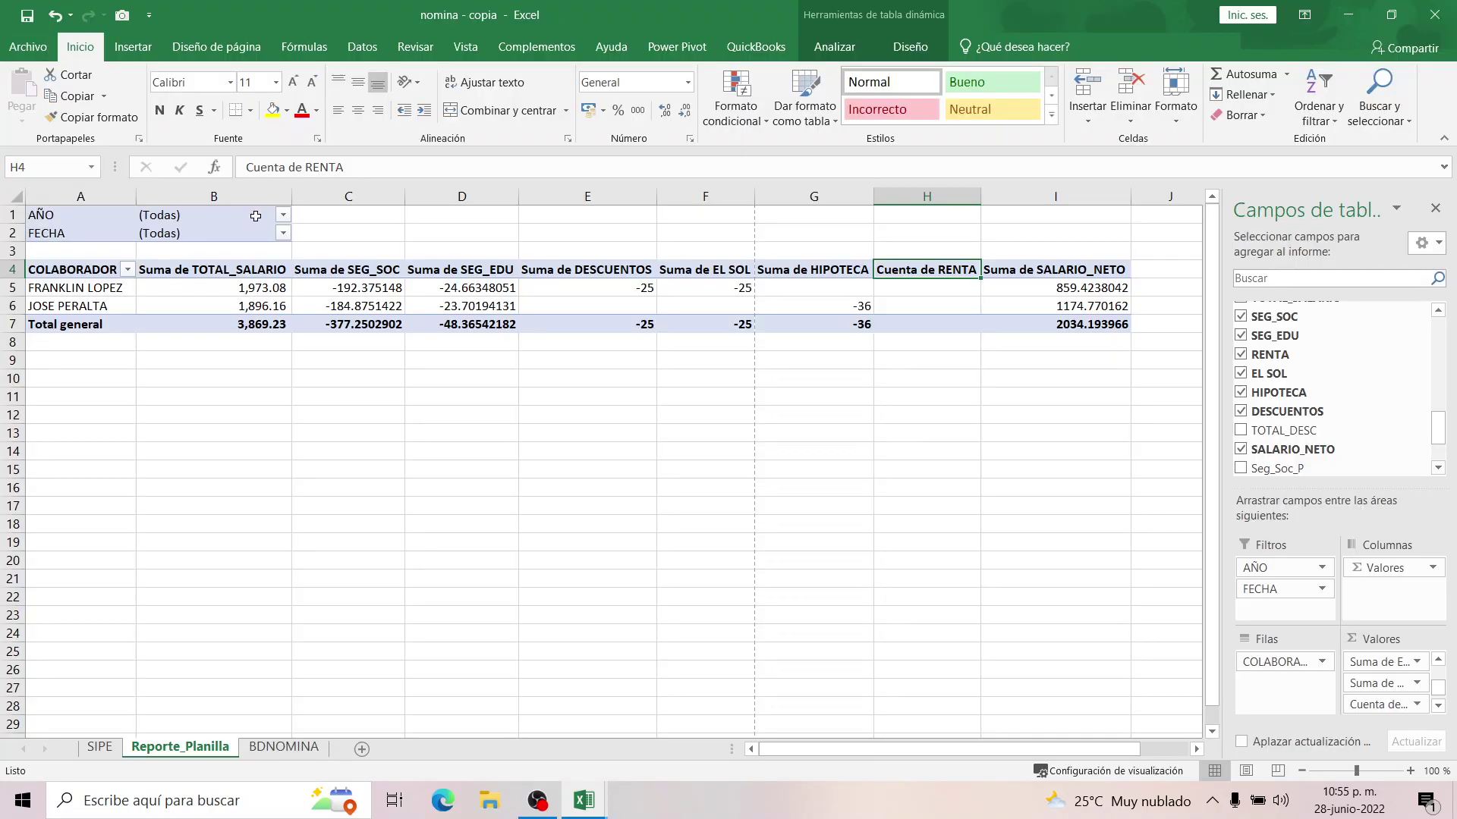
{"action": "left_click", "coordinate": [184, 47]}
{"action": "left_click", "coordinate": [584, 122]}
{"action": "left_click", "coordinate": [583, 121]}
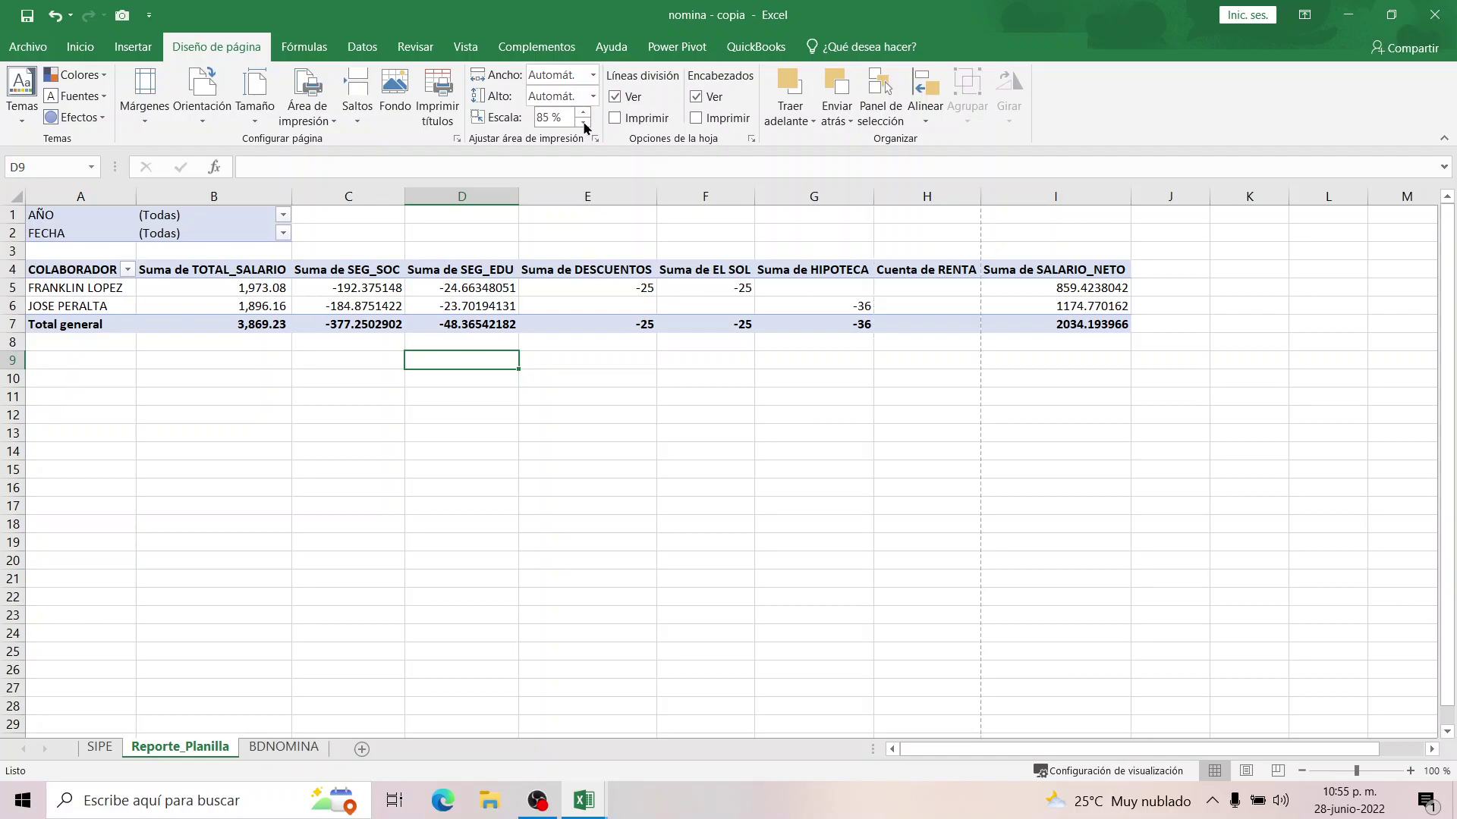
{"action": "left_click", "coordinate": [456, 138]}
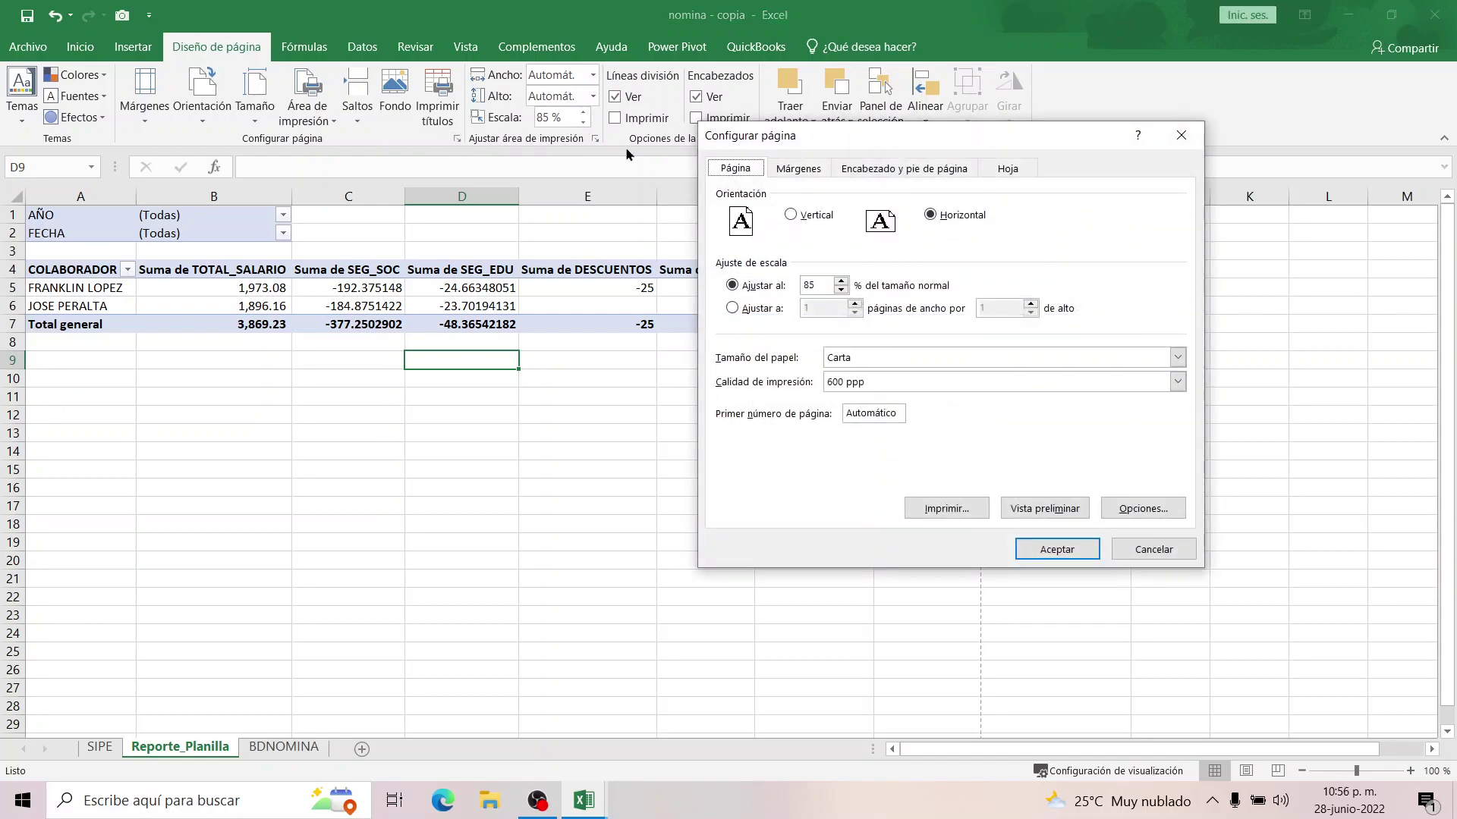
{"action": "left_click", "coordinate": [799, 168]}
{"action": "left_click", "coordinate": [842, 317]}
{"action": "left_click", "coordinate": [842, 317]}
{"action": "left_click", "coordinate": [1071, 312]}
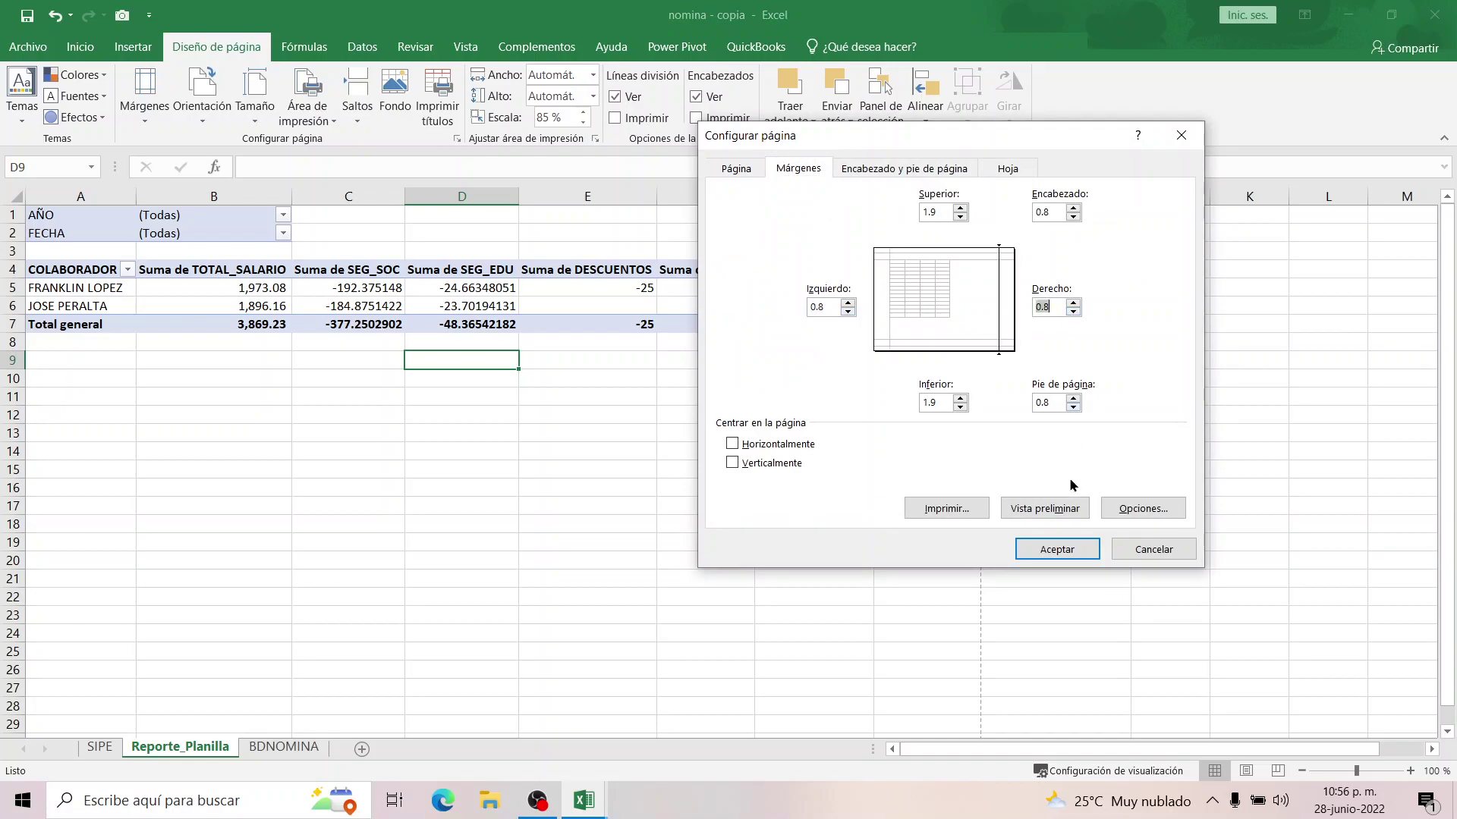
{"action": "left_click", "coordinate": [1062, 548]}
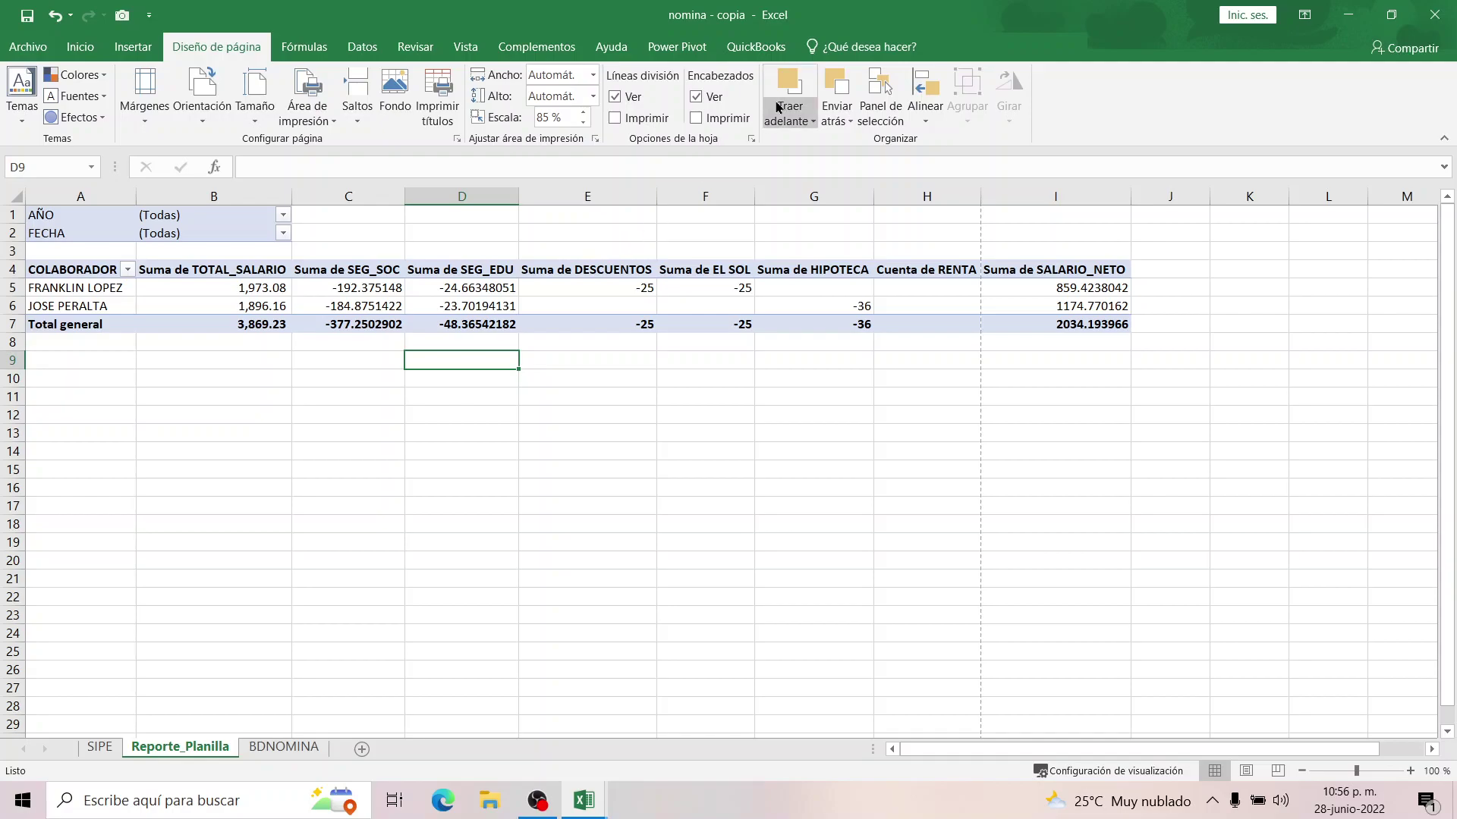
Rename the salary header in B4 to SALARIO and autofit column B.
{"action": "left_click", "coordinate": [206, 271]}
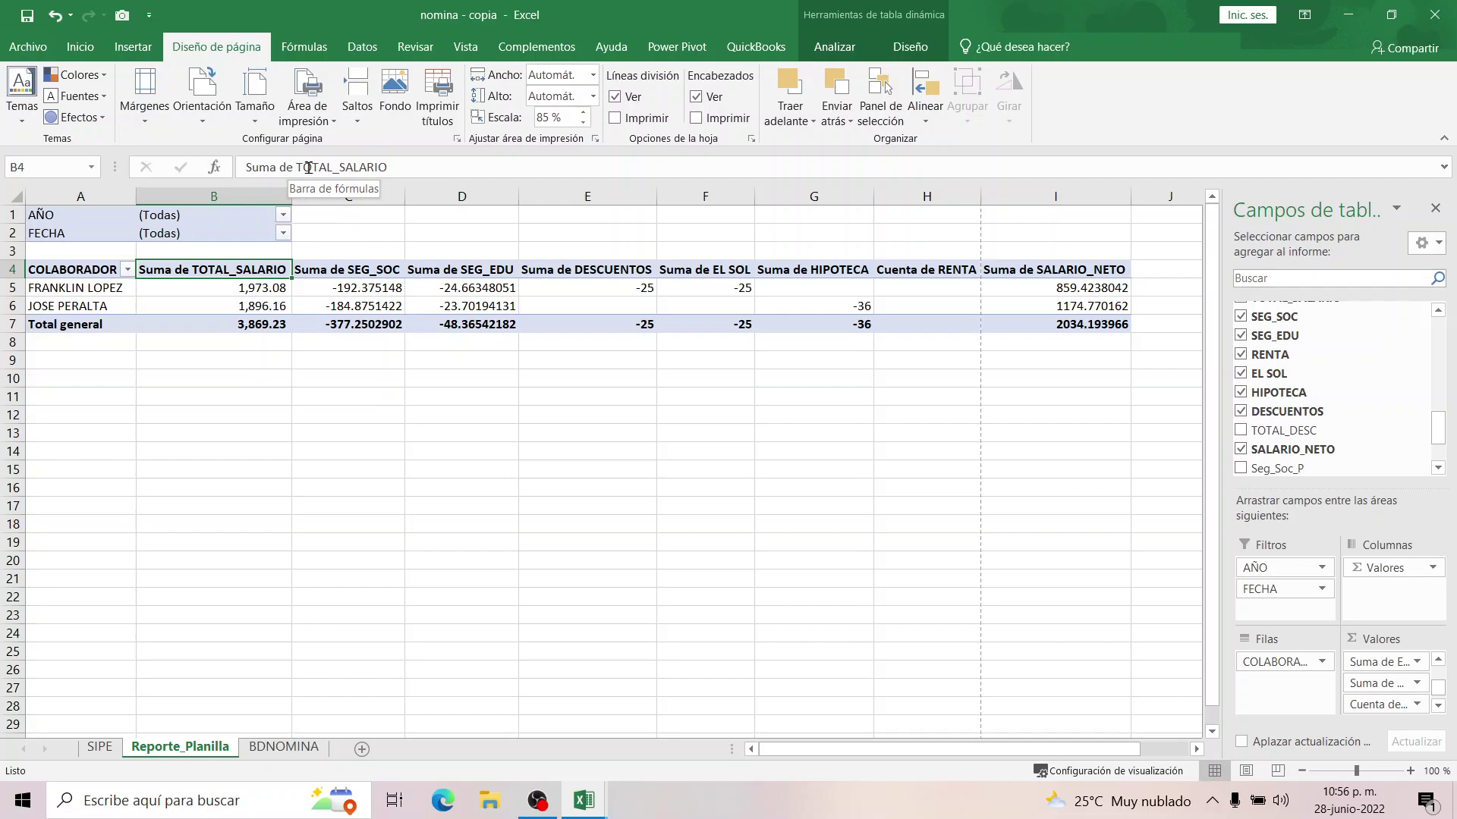
{"action": "left_click_drag", "start_coordinate": [340, 166], "coordinate": [198, 157]}
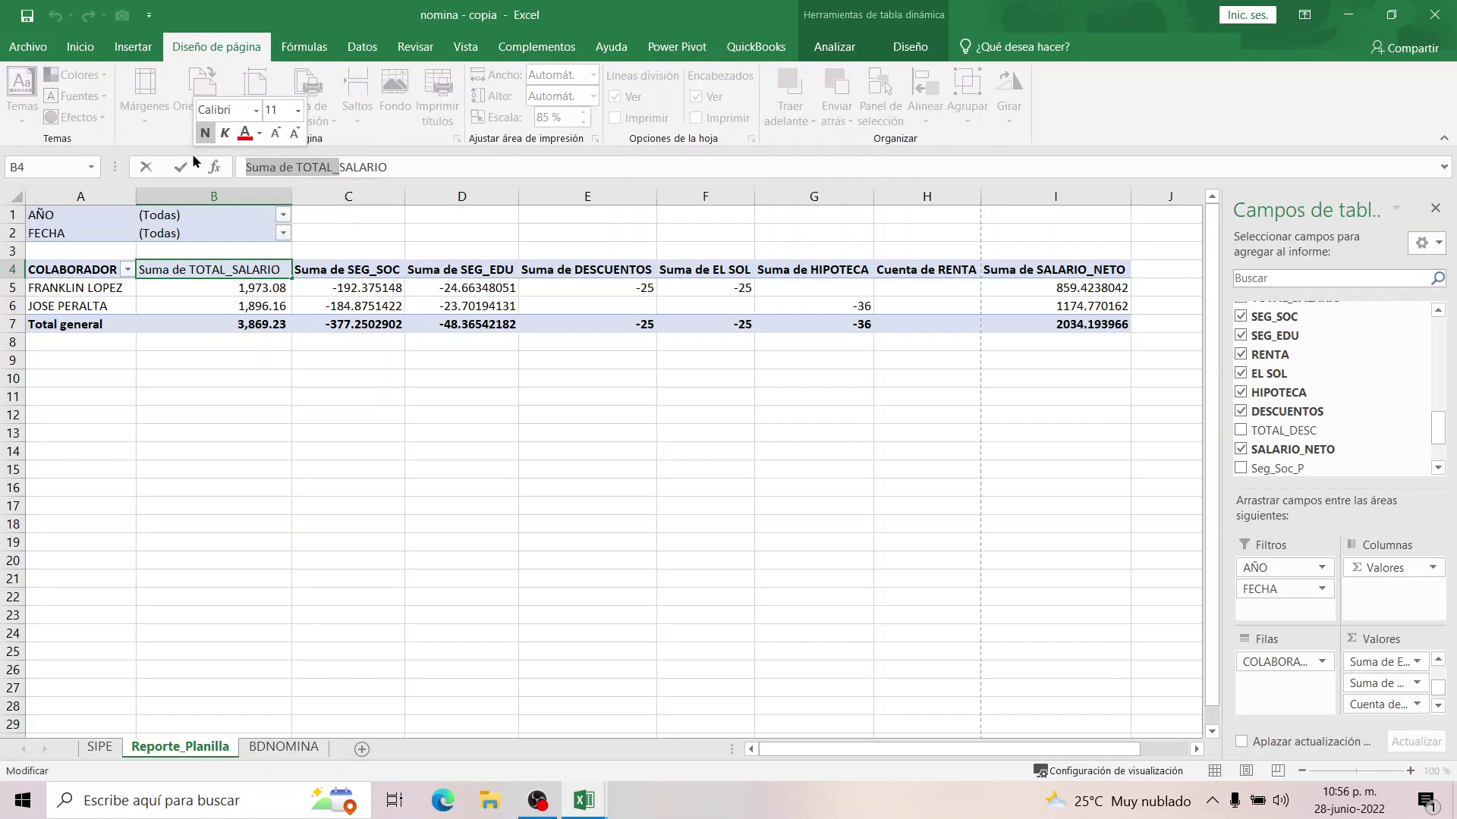
{"action": "key", "text": "BackSpace"}
{"action": "key", "text": "Return"}
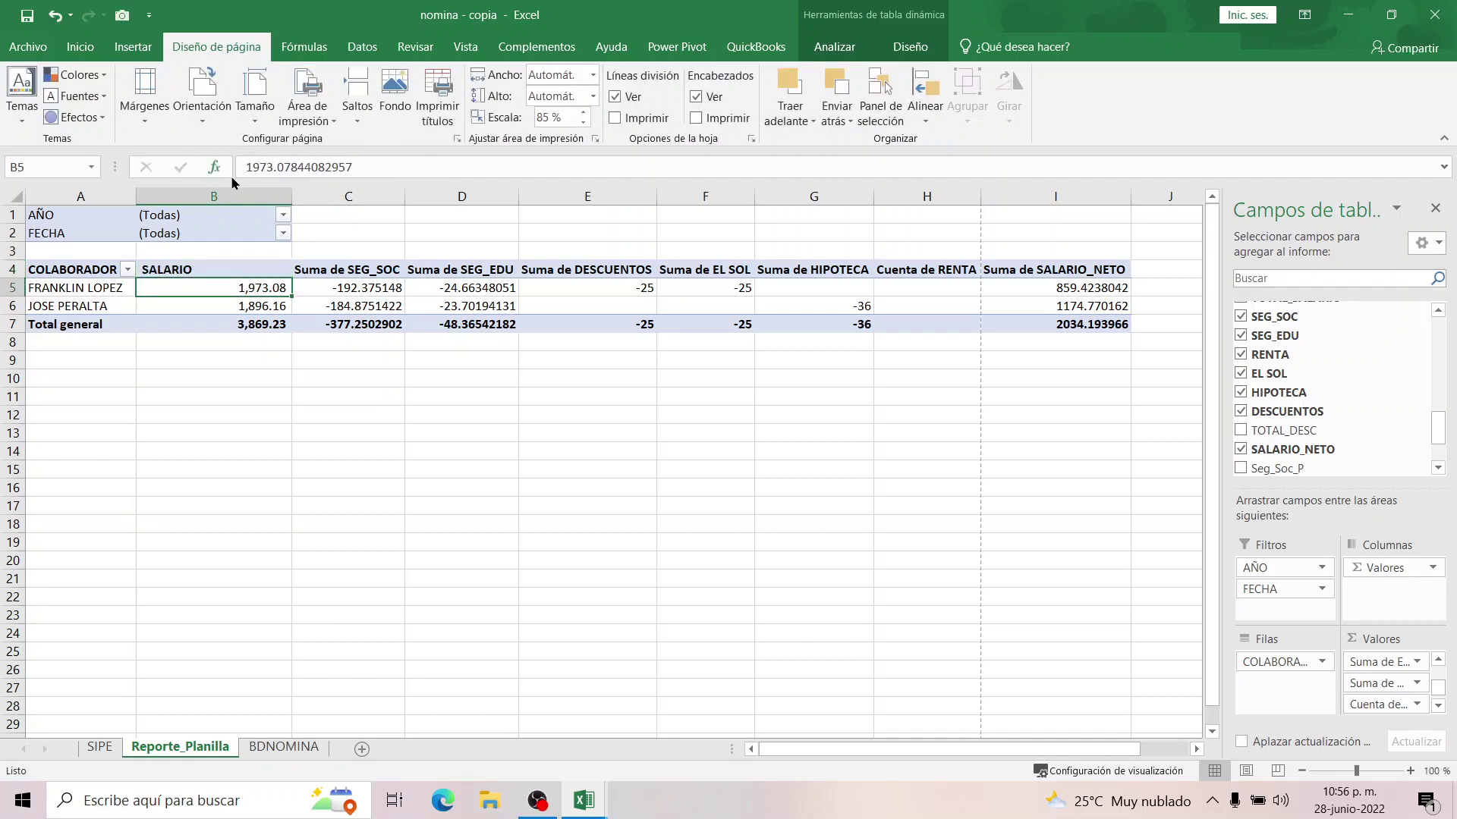
{"action": "double_click", "coordinate": [291, 196]}
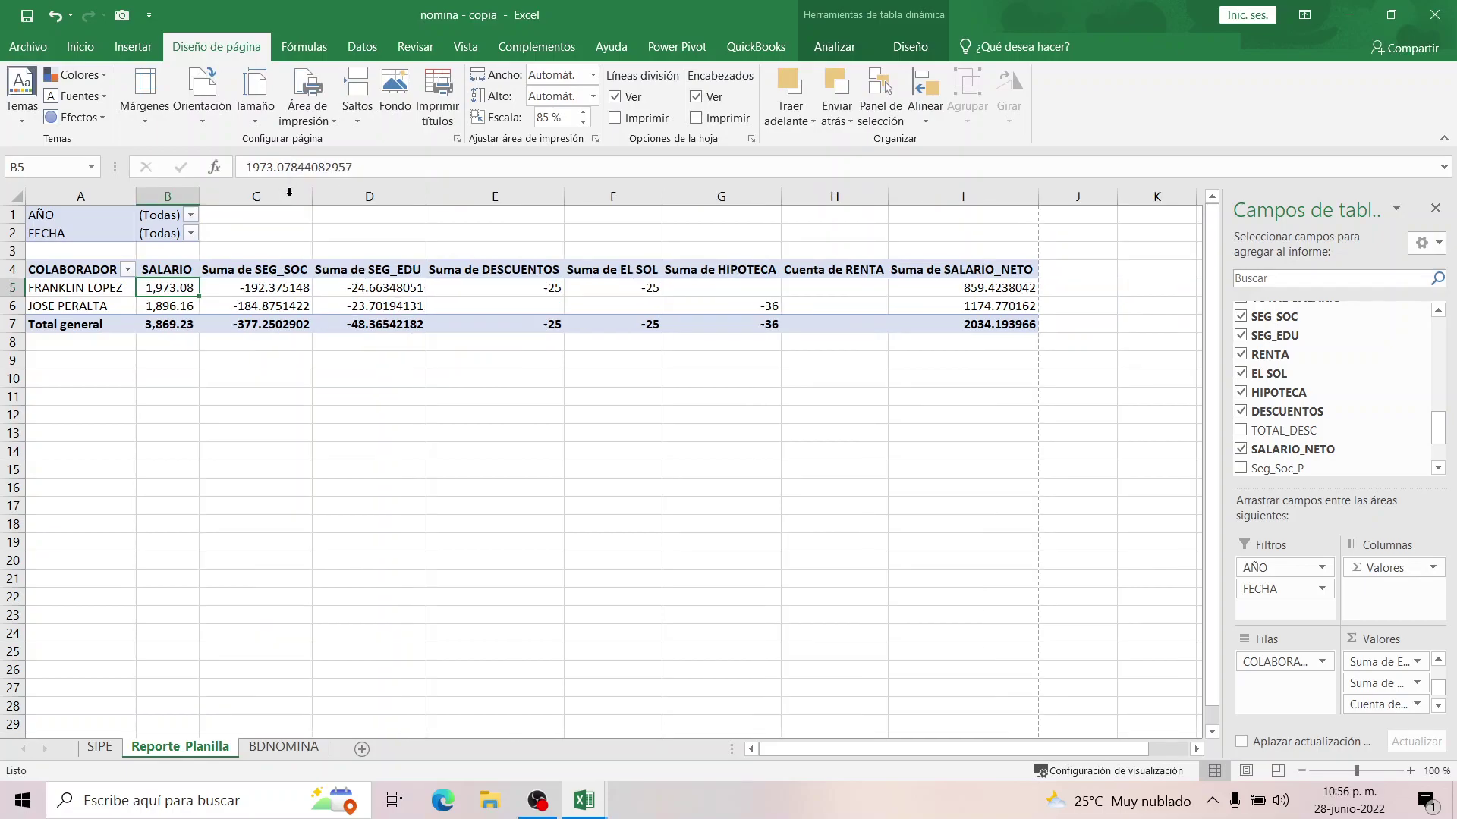
{"action": "left_click", "coordinate": [258, 272]}
Filter the pivot to AÑO 2021 and FECHA 15-mar-2021.
{"action": "left_click", "coordinate": [190, 216]}
{"action": "left_click", "coordinate": [34, 273]}
{"action": "left_click", "coordinate": [122, 456]}
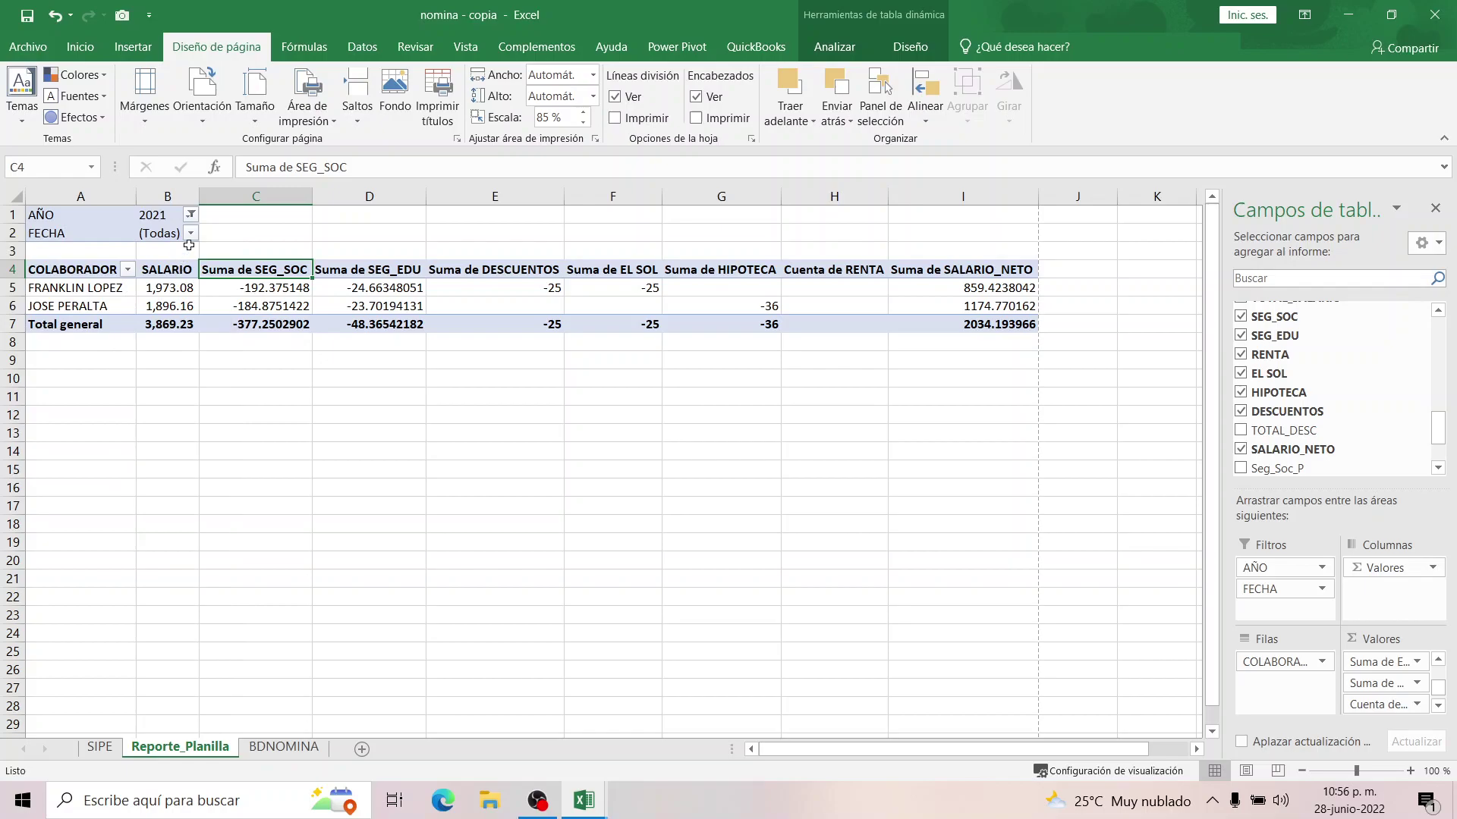
{"action": "left_click", "coordinate": [191, 234]}
{"action": "left_click", "coordinate": [54, 352]}
{"action": "left_click", "coordinate": [115, 476]}
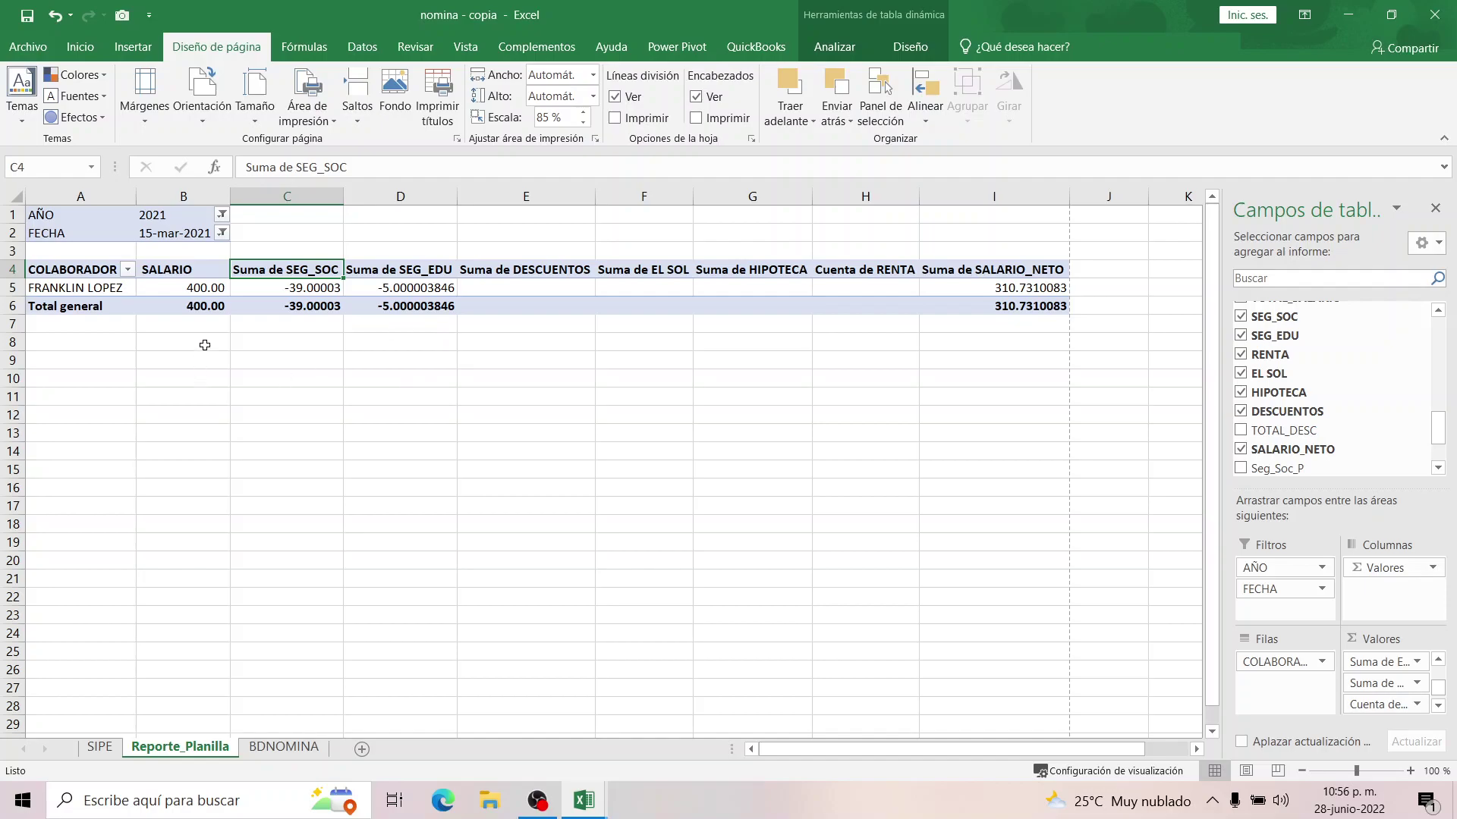
{"action": "left_click", "coordinate": [266, 287]}
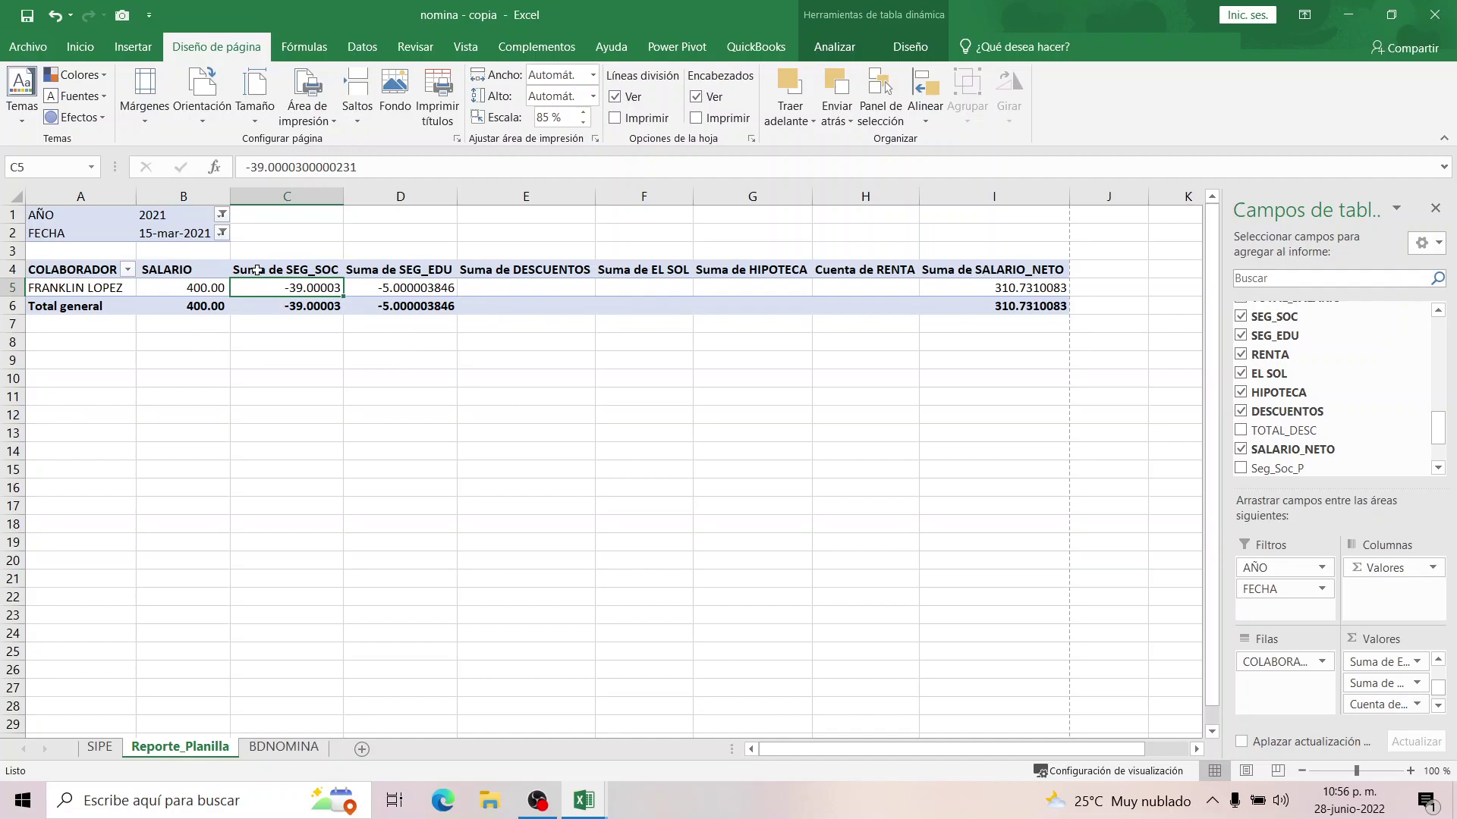
Rename the Suma de SEG_SOC and Suma de SEG_EDU headers to SEG_SOC and SEG_EDU.
{"action": "left_click", "coordinate": [318, 268]}
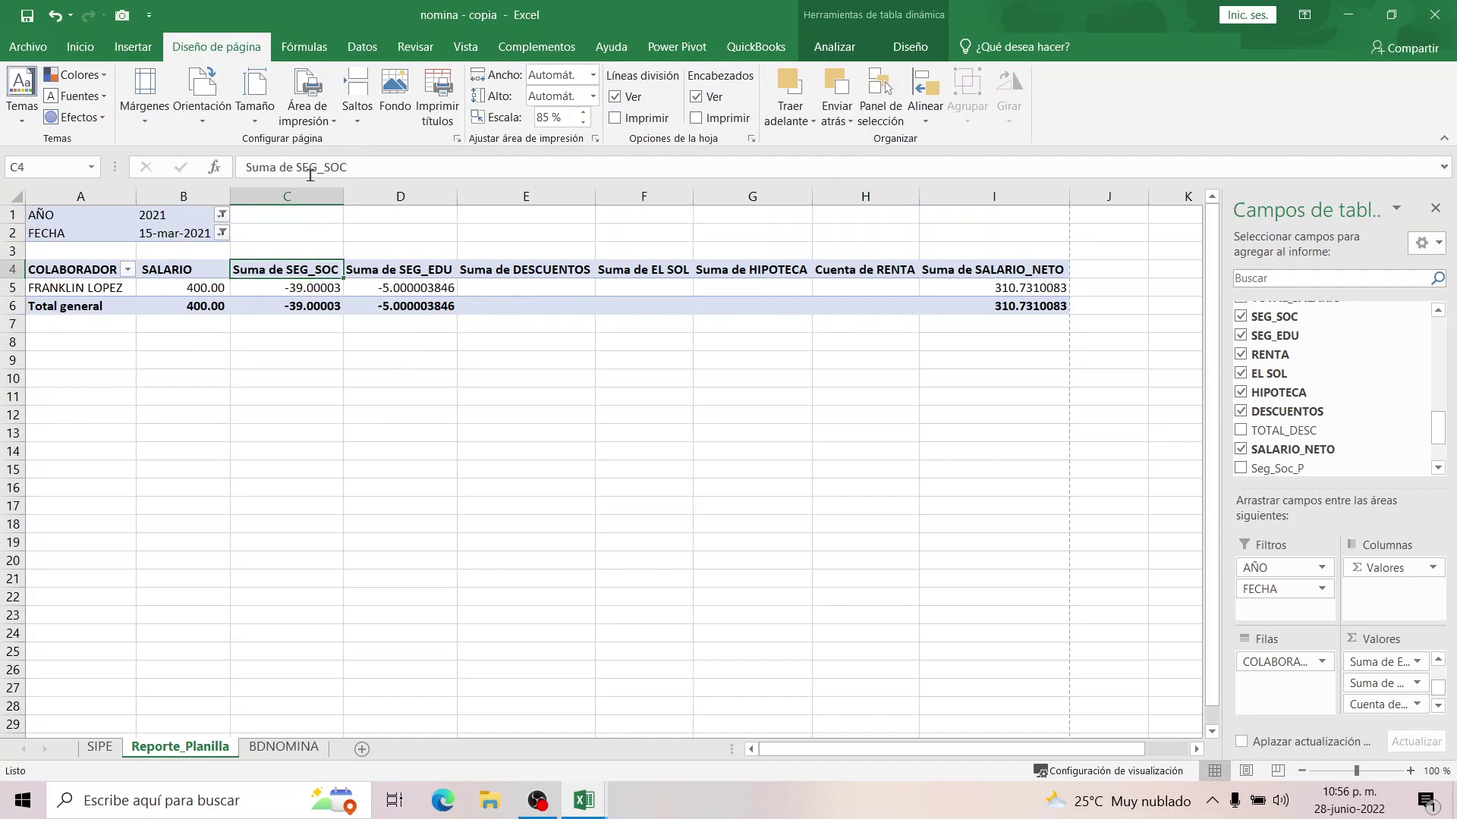
{"action": "left_click", "coordinate": [294, 166]}
{"action": "key", "text": "BackSpace"}
{"action": "key", "text": "BackSpace"}
{"action": "key", "text": "BackSpace"}
{"action": "key", "text": "BackSpace"}
{"action": "key", "text": "BackSpace"}
{"action": "key", "text": "BackSpace"}
{"action": "key", "text": "BackSpace"}
{"action": "key", "text": "BackSpace"}
{"action": "key", "text": "Return"}
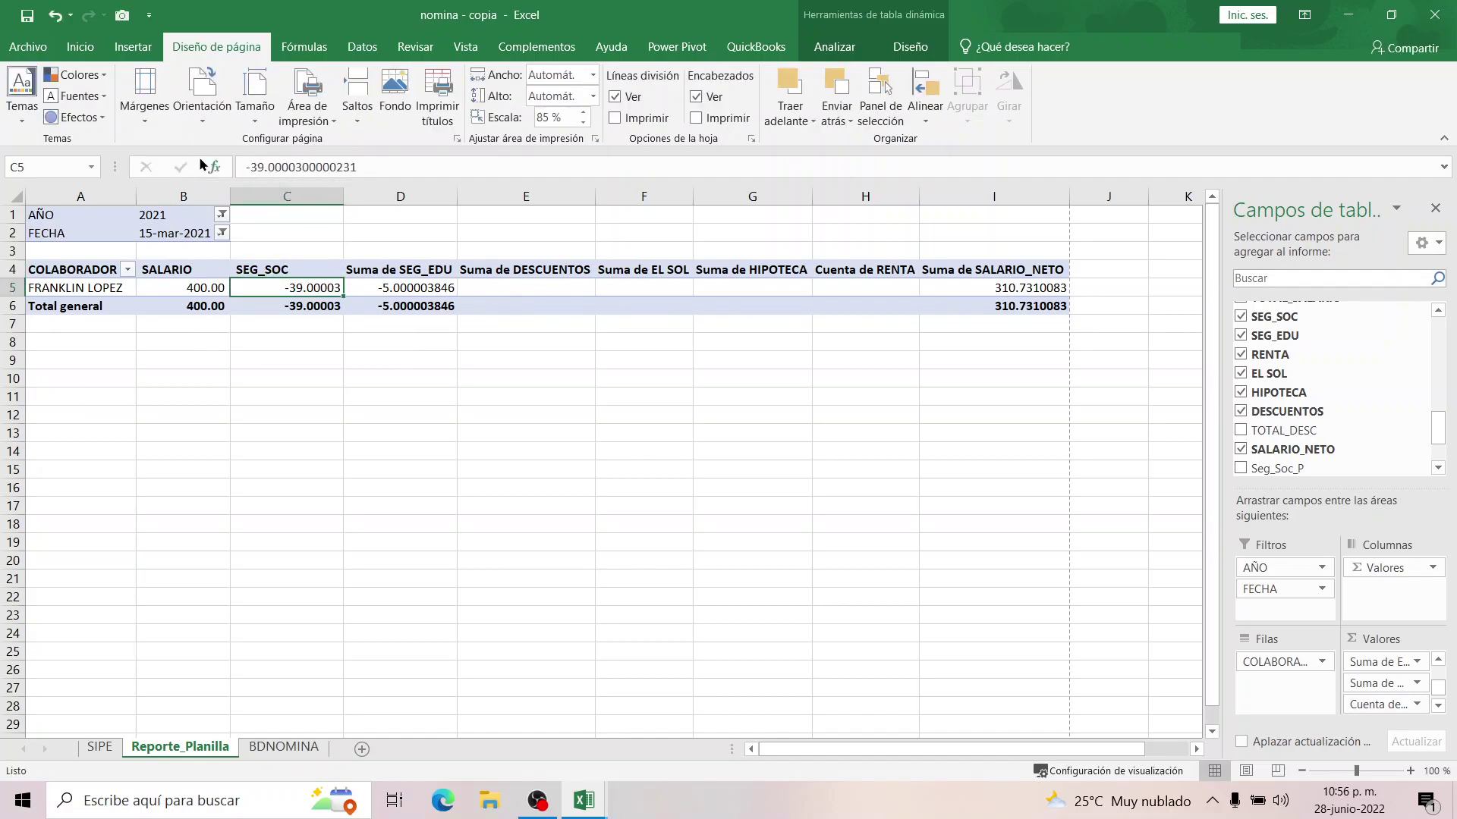
{"action": "left_click", "coordinate": [367, 272]}
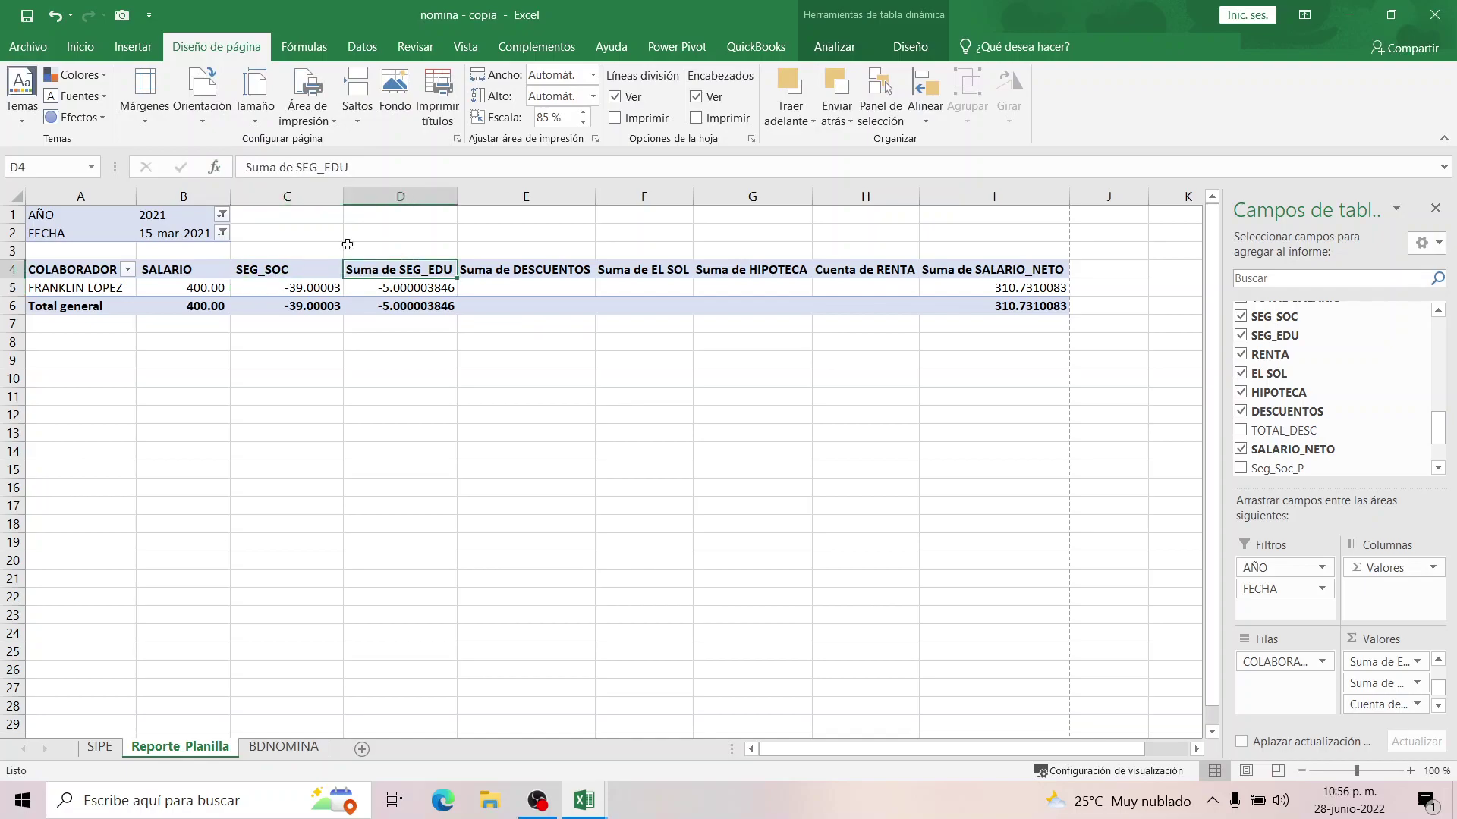
{"action": "left_click", "coordinate": [293, 166]}
{"action": "key", "text": "BackSpace"}
{"action": "key", "text": "BackSpace"}
{"action": "key", "text": "BackSpace"}
{"action": "key", "text": "BackSpace"}
{"action": "key", "text": "BackSpace"}
{"action": "key", "text": "BackSpace"}
{"action": "key", "text": "BackSpace"}
{"action": "key", "text": "BackSpace"}
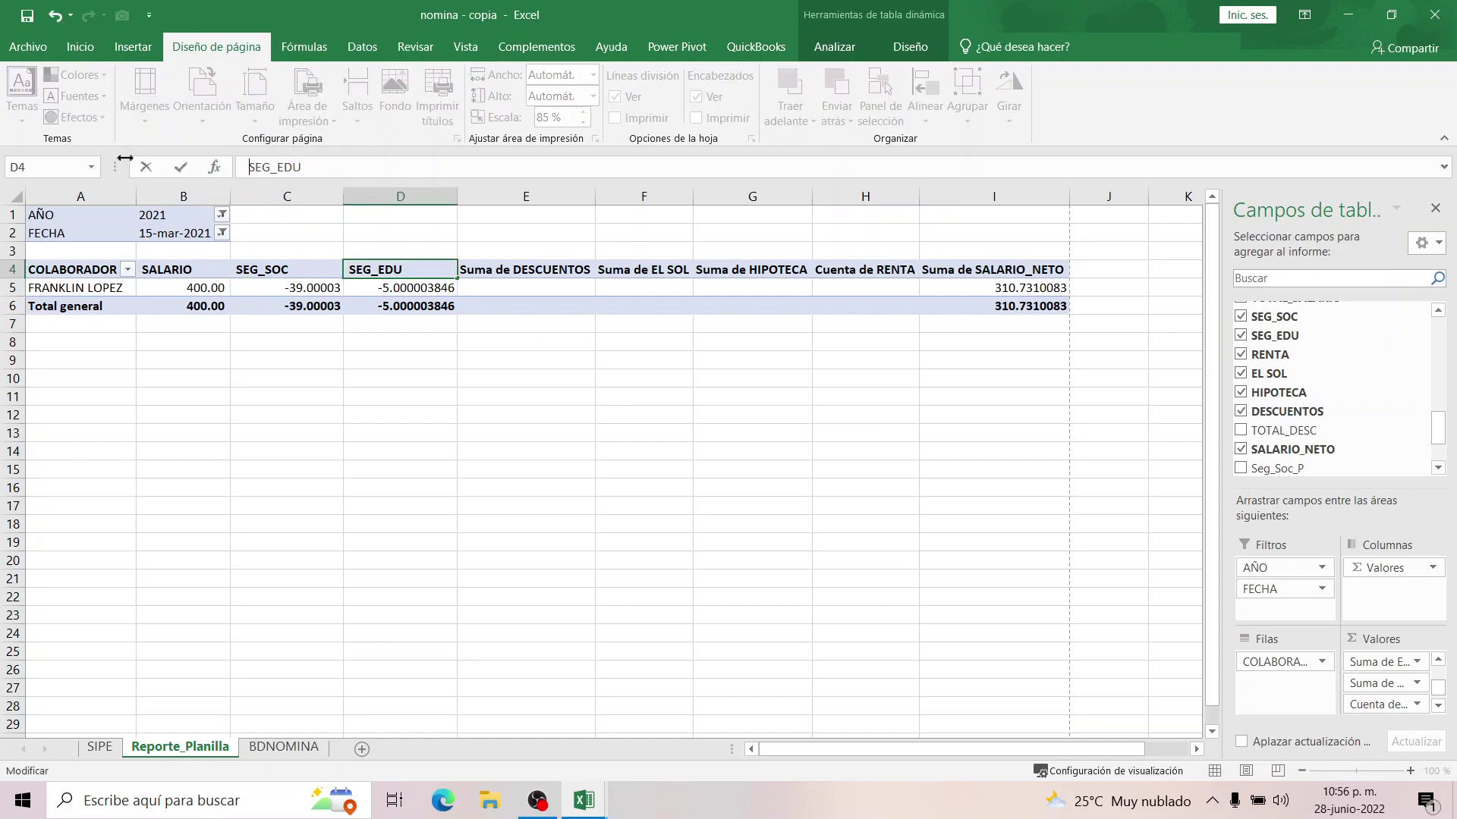
{"action": "key", "text": "Return"}
Attempt renaming the DESCUENTOS header, dismiss the name-exists warning, and save.
{"action": "left_click", "coordinate": [497, 273]}
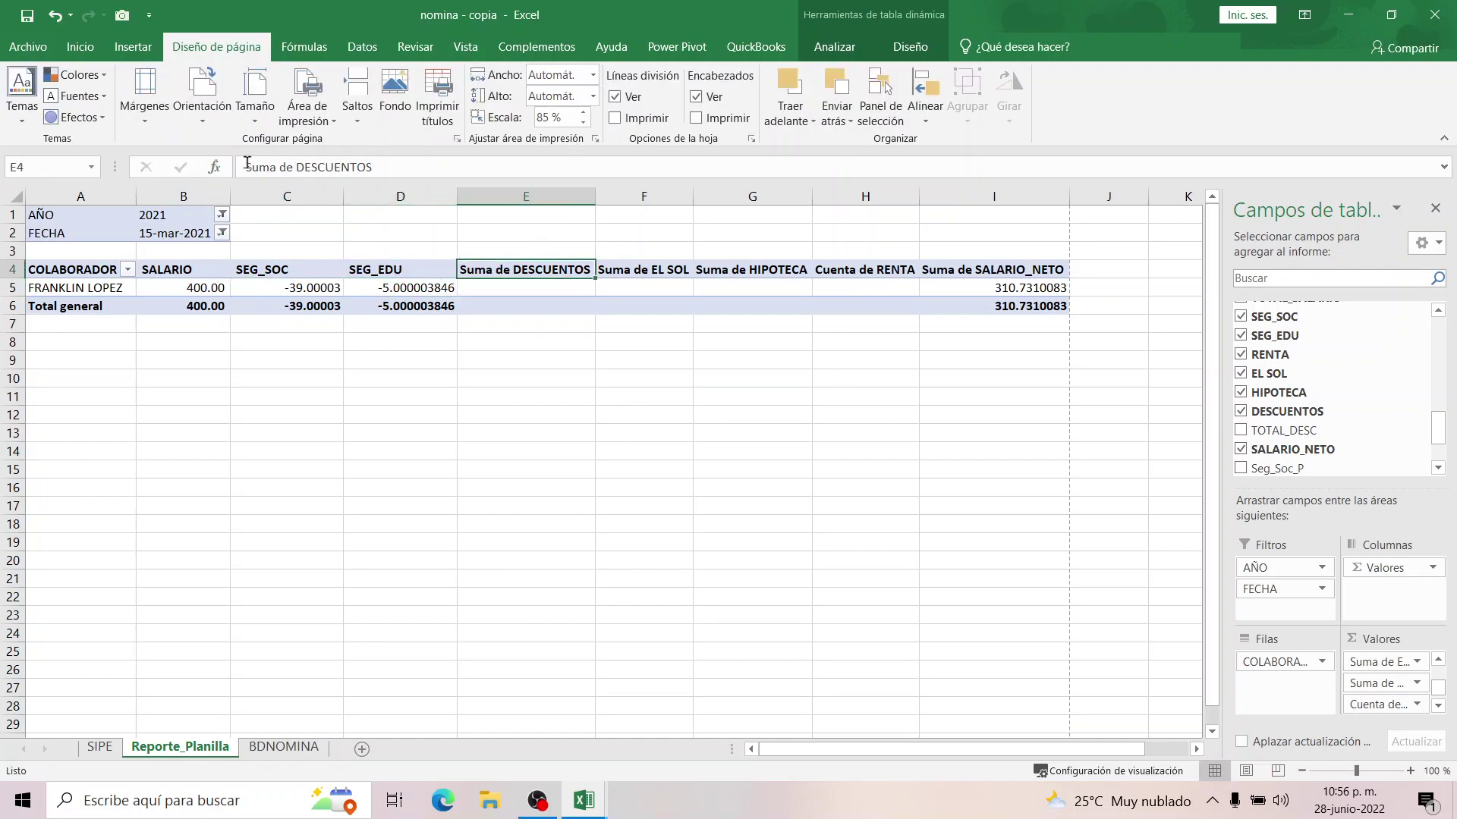
{"action": "left_click", "coordinate": [296, 167]}
{"action": "key", "text": "BackSpace"}
{"action": "key", "text": "BackSpace"}
{"action": "key", "text": "BackSpace"}
{"action": "key", "text": "BackSpace"}
{"action": "key", "text": "BackSpace"}
{"action": "key", "text": "BackSpace"}
{"action": "key", "text": "BackSpace"}
{"action": "key", "text": "BackSpace"}
{"action": "key", "text": "Return"}
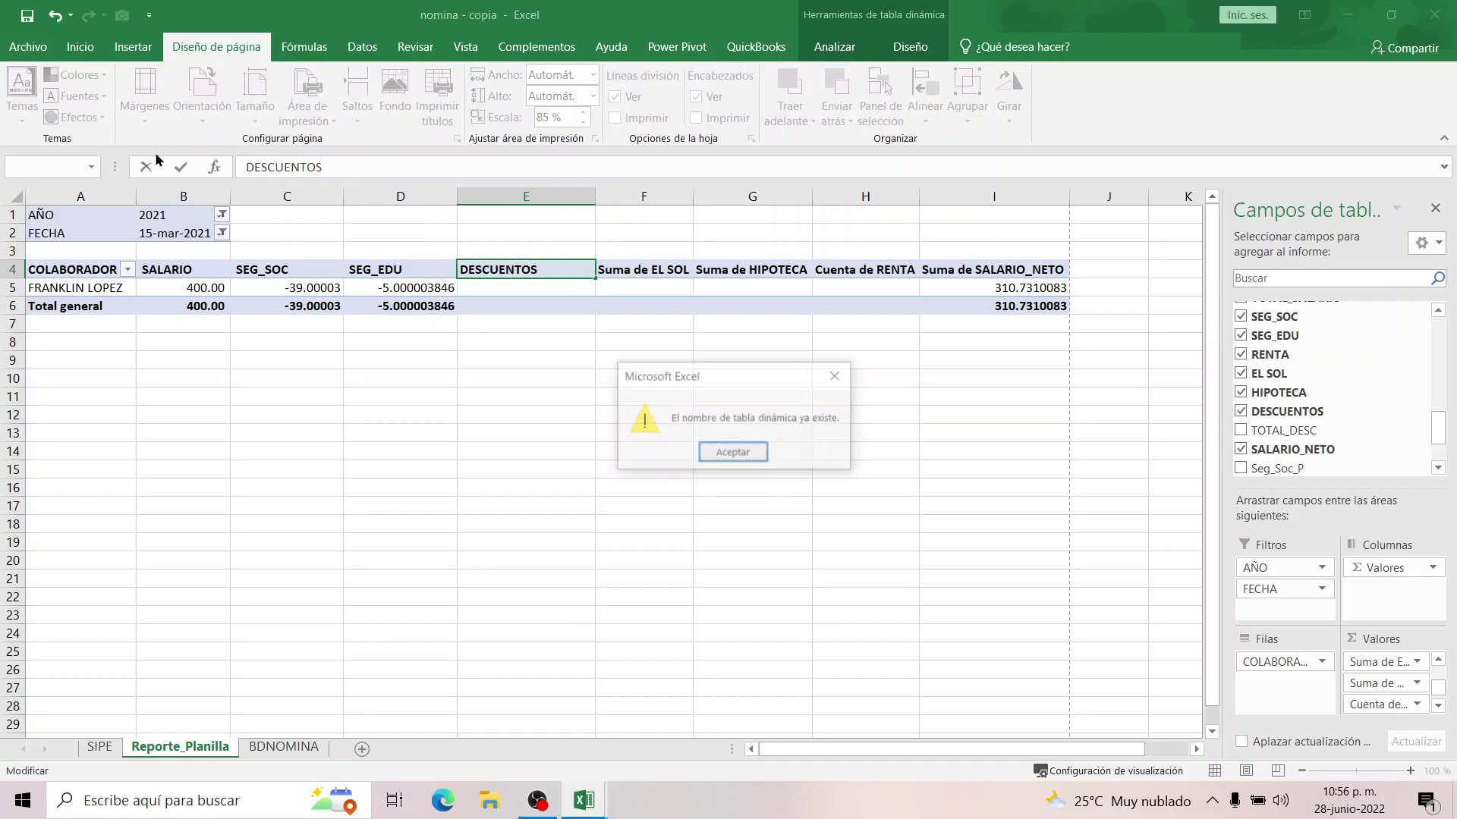
{"action": "key", "text": "Return"}
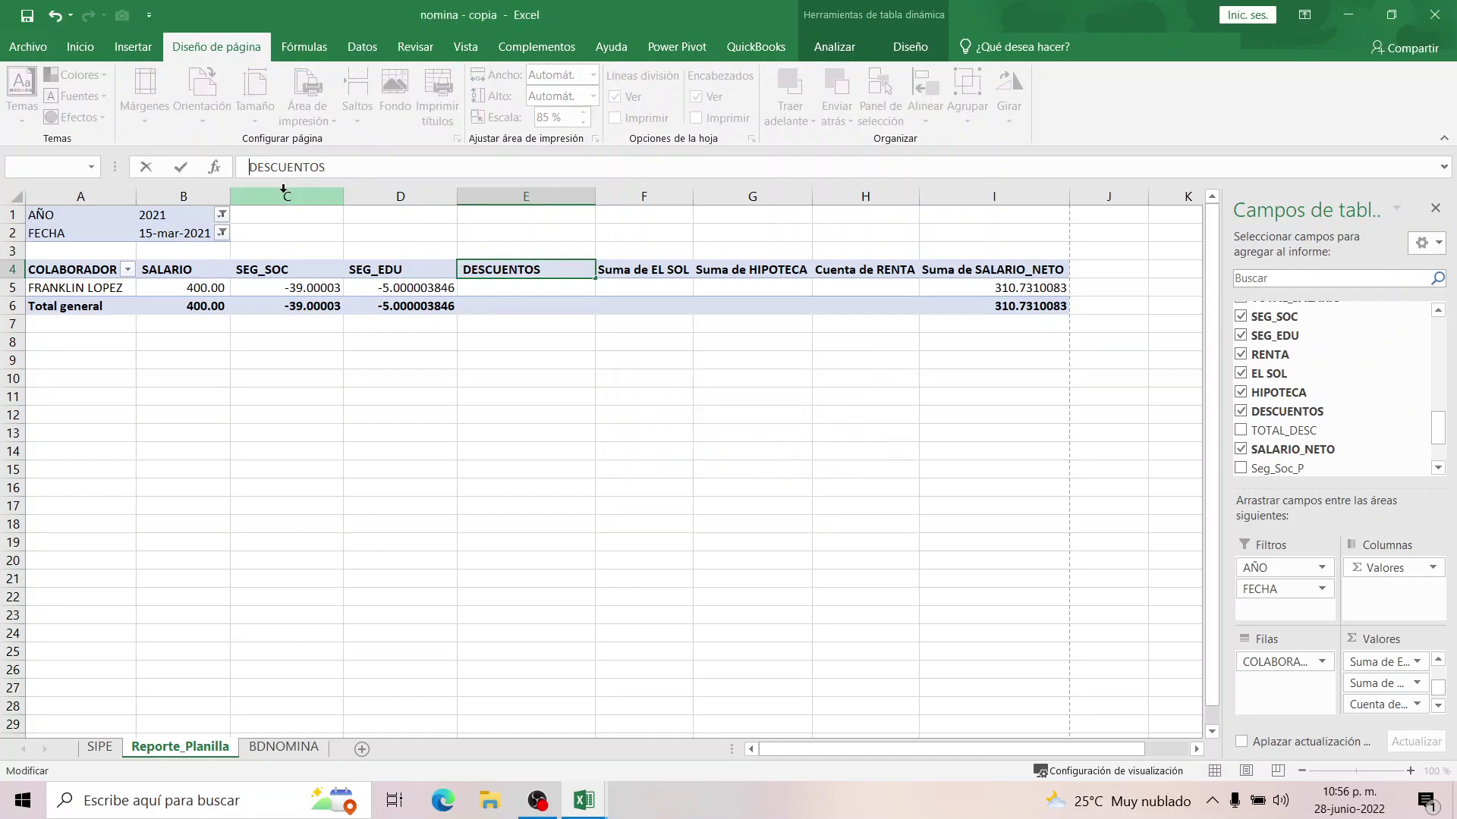
{"action": "left_click", "coordinate": [637, 269]}
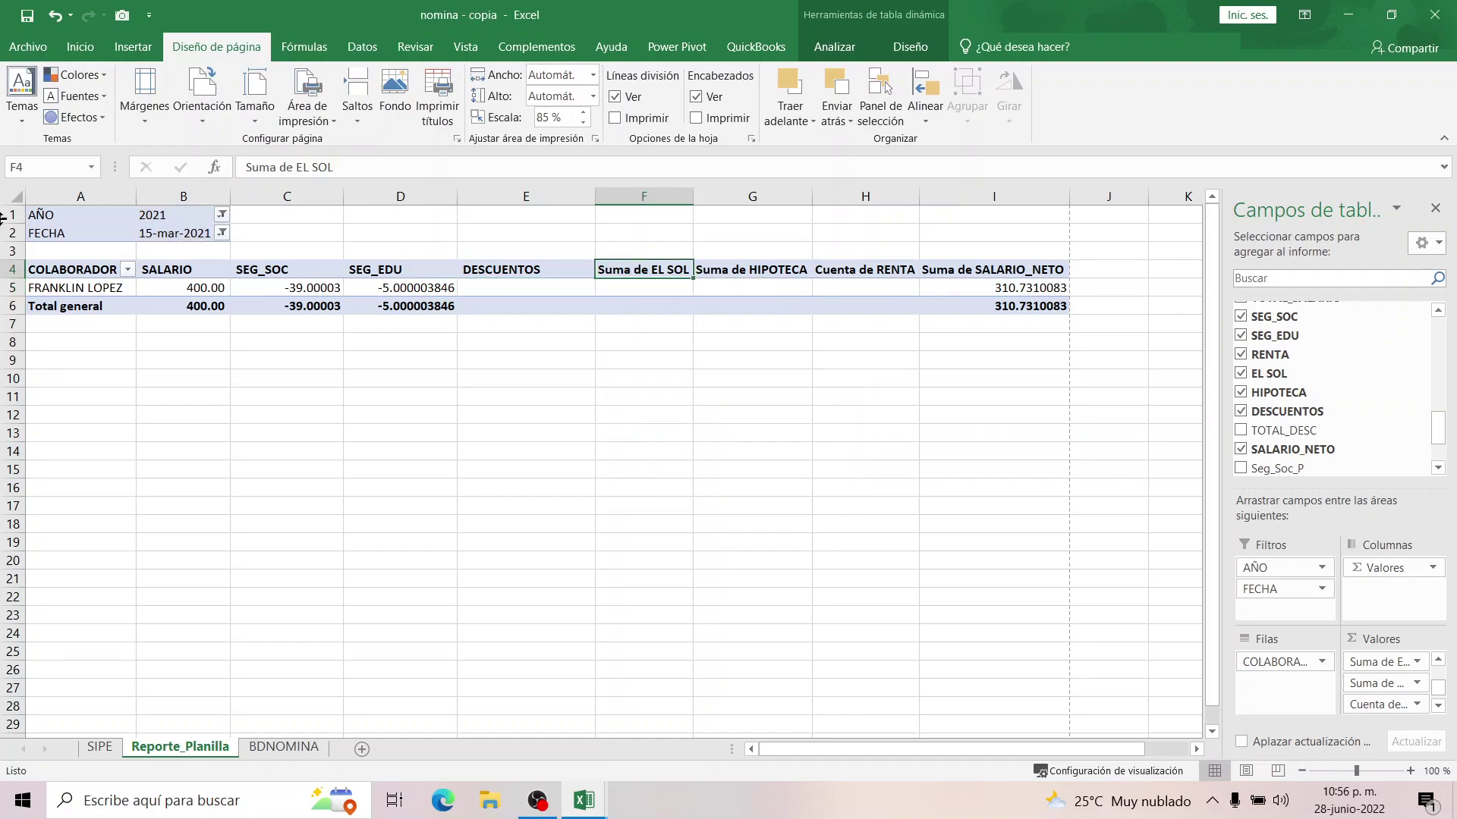
{"action": "left_click", "coordinate": [26, 16]}
{"action": "left_click", "coordinate": [237, 288]}
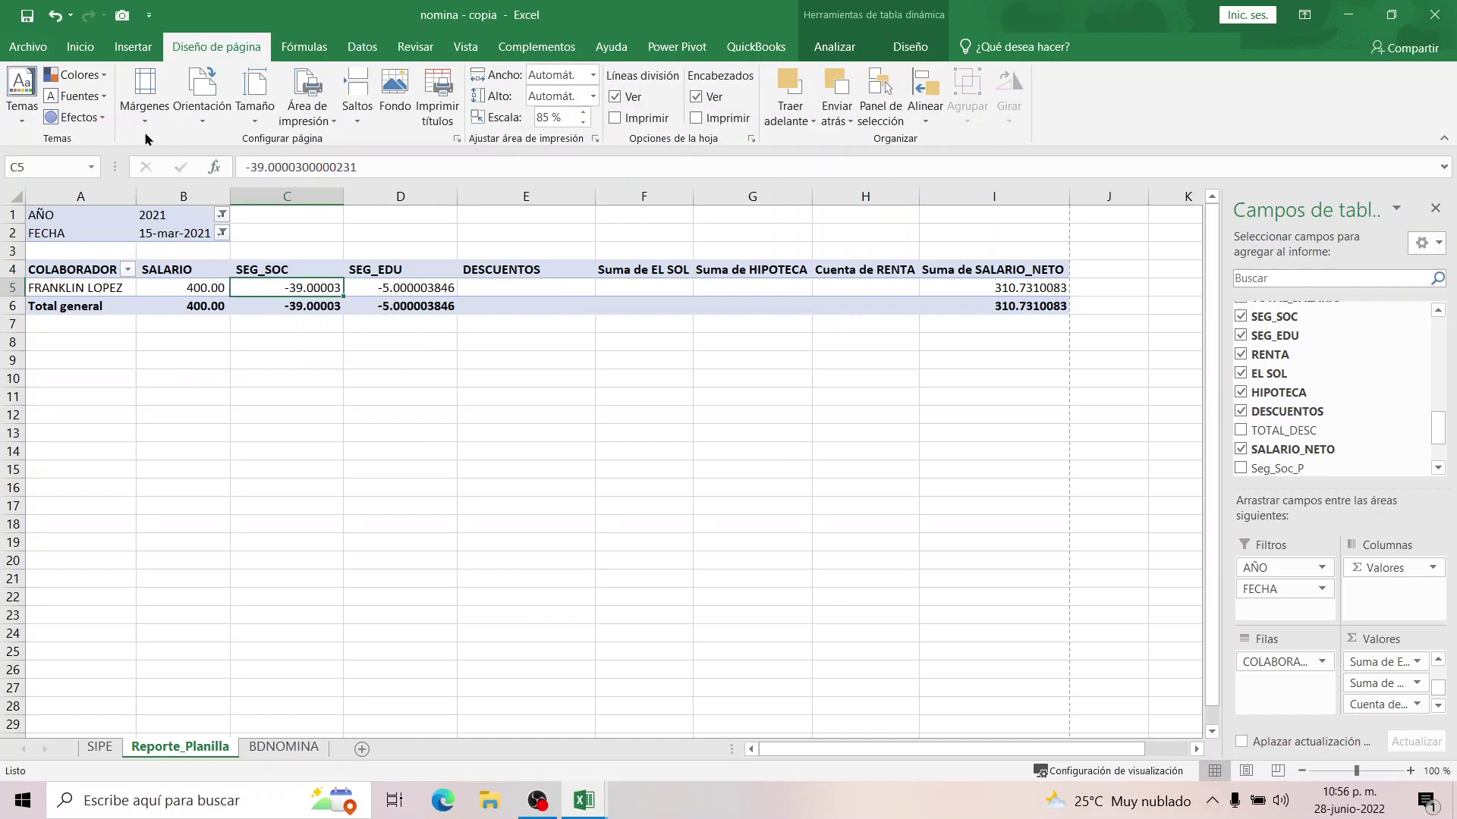
{"action": "left_click", "coordinate": [79, 47]}
{"action": "left_click", "coordinate": [105, 116]}
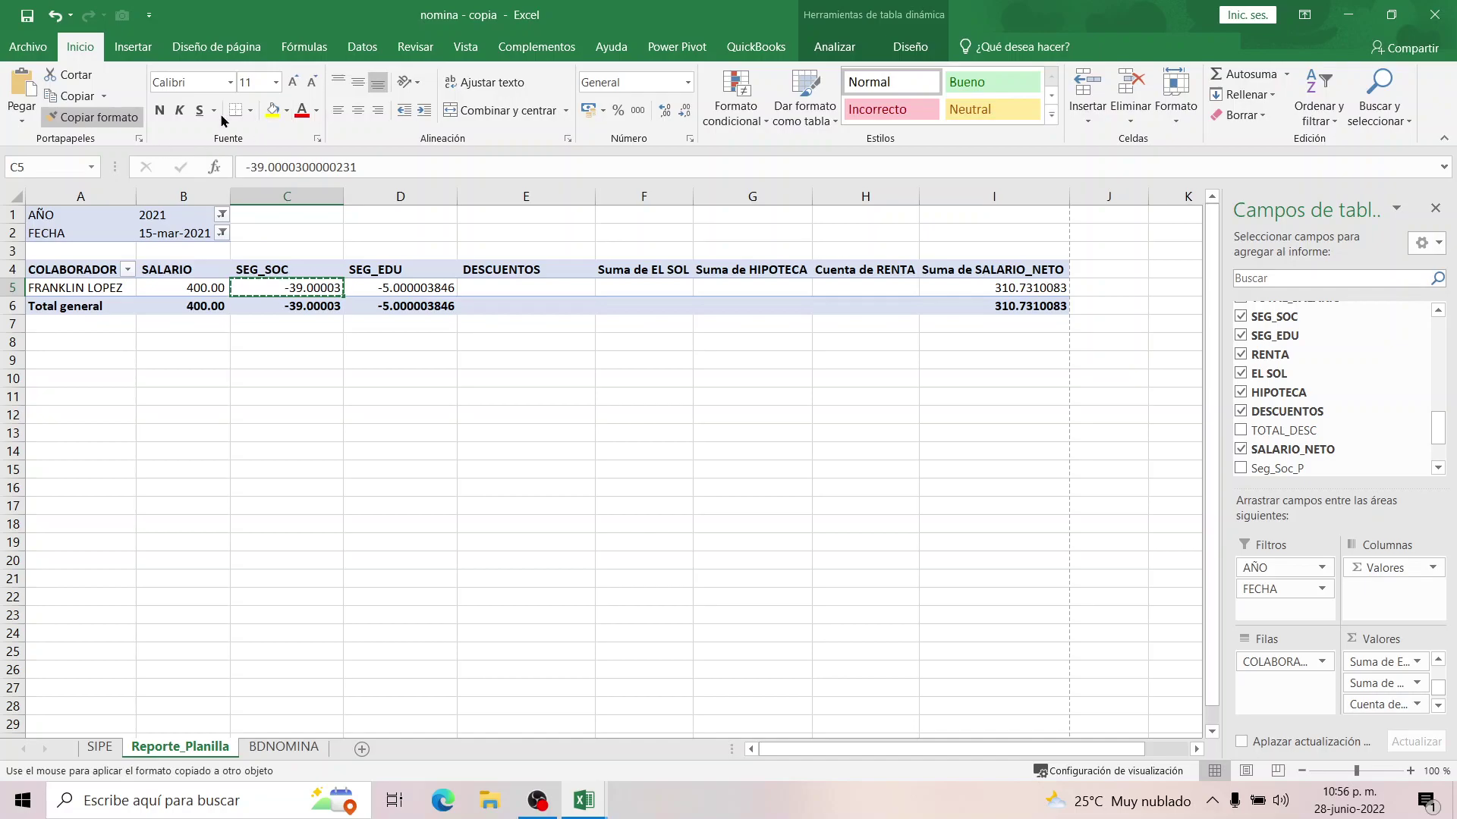
Format the SEG_SOC values as Número with thousands separator and red negatives.
{"action": "right_click", "coordinate": [292, 298]}
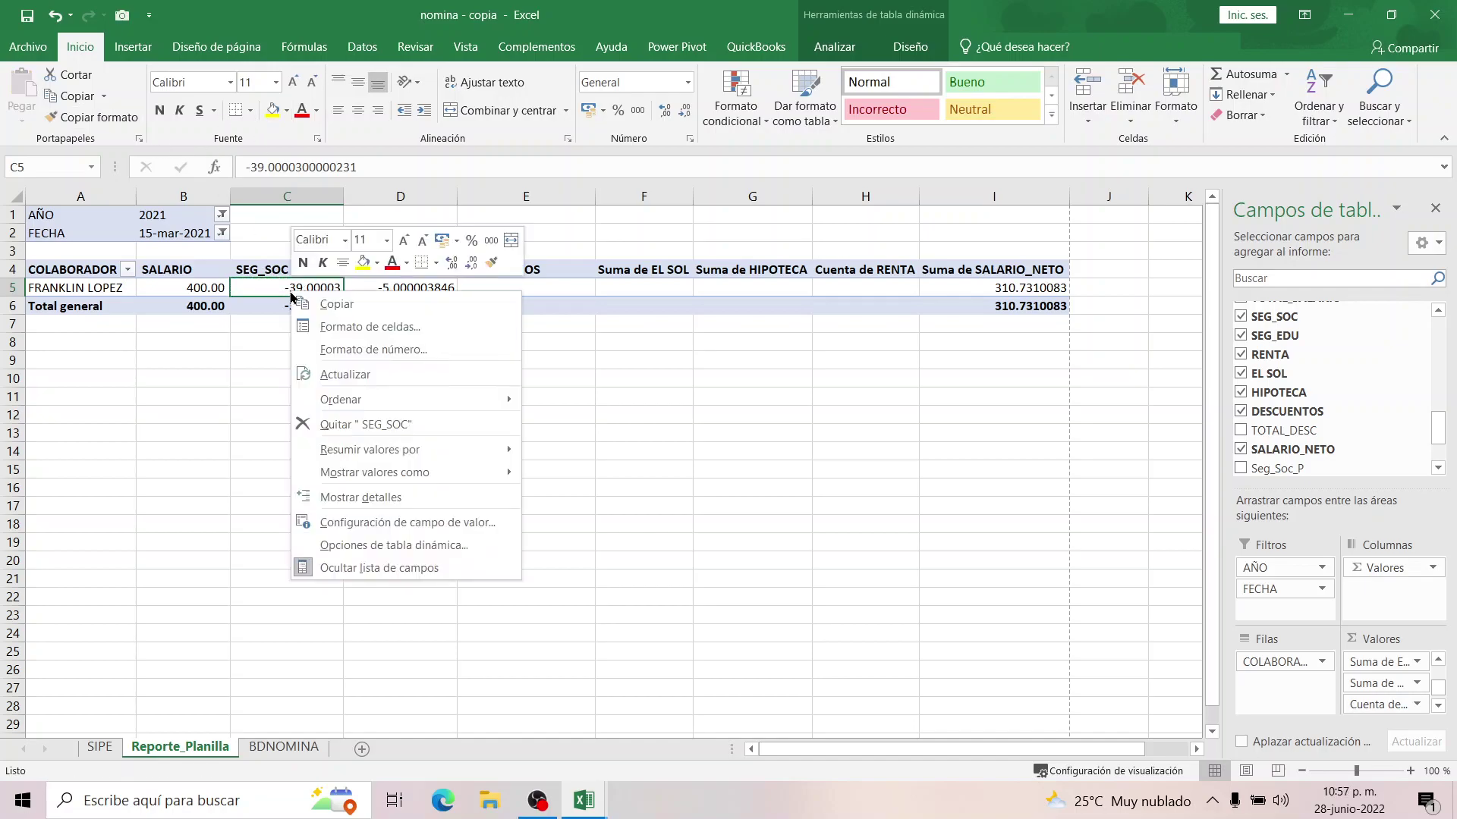
{"action": "left_click", "coordinate": [405, 523]}
{"action": "left_click", "coordinate": [244, 649]}
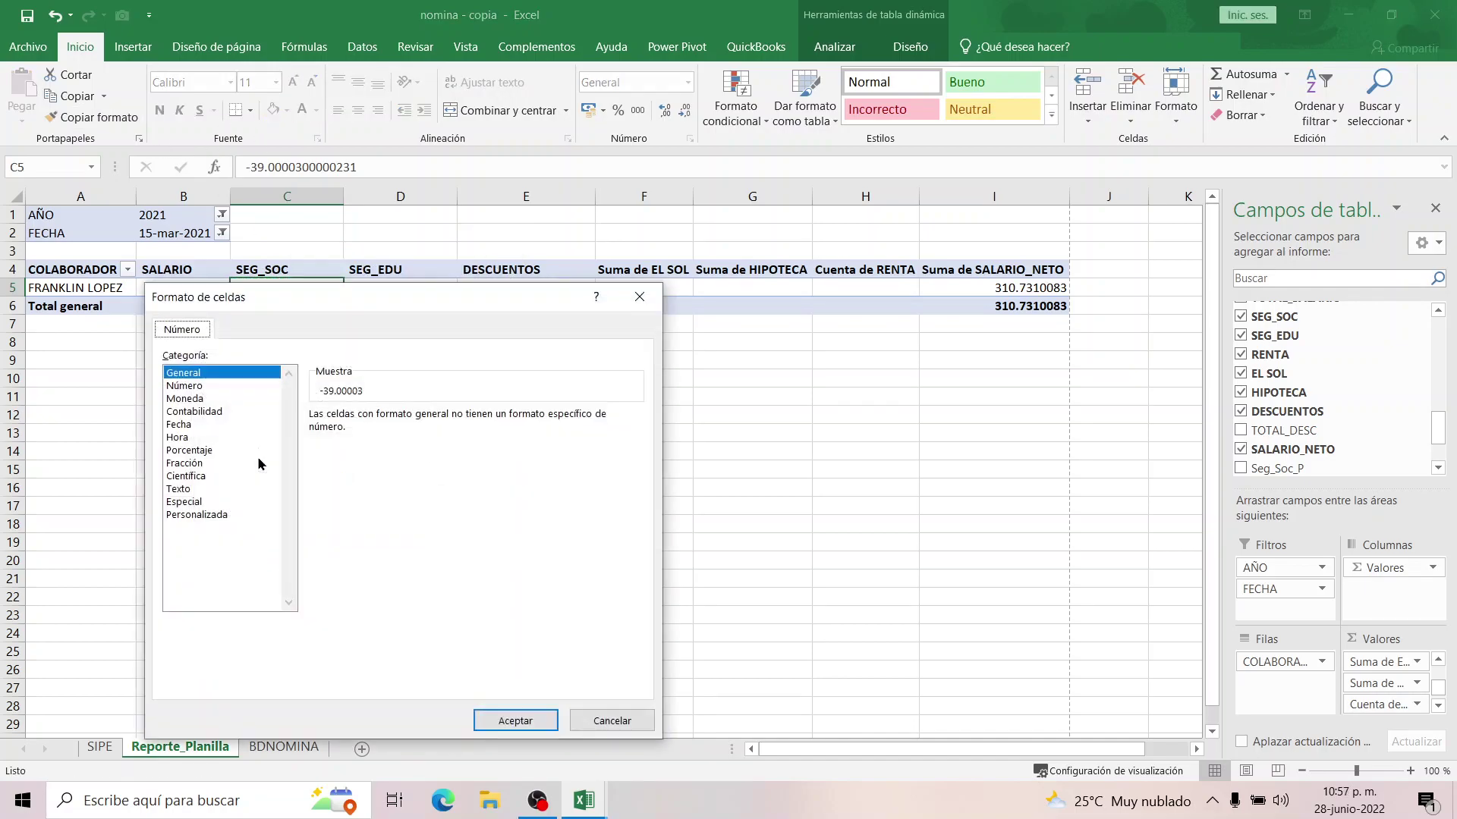
{"action": "left_click", "coordinate": [195, 387]}
{"action": "left_click", "coordinate": [315, 440]}
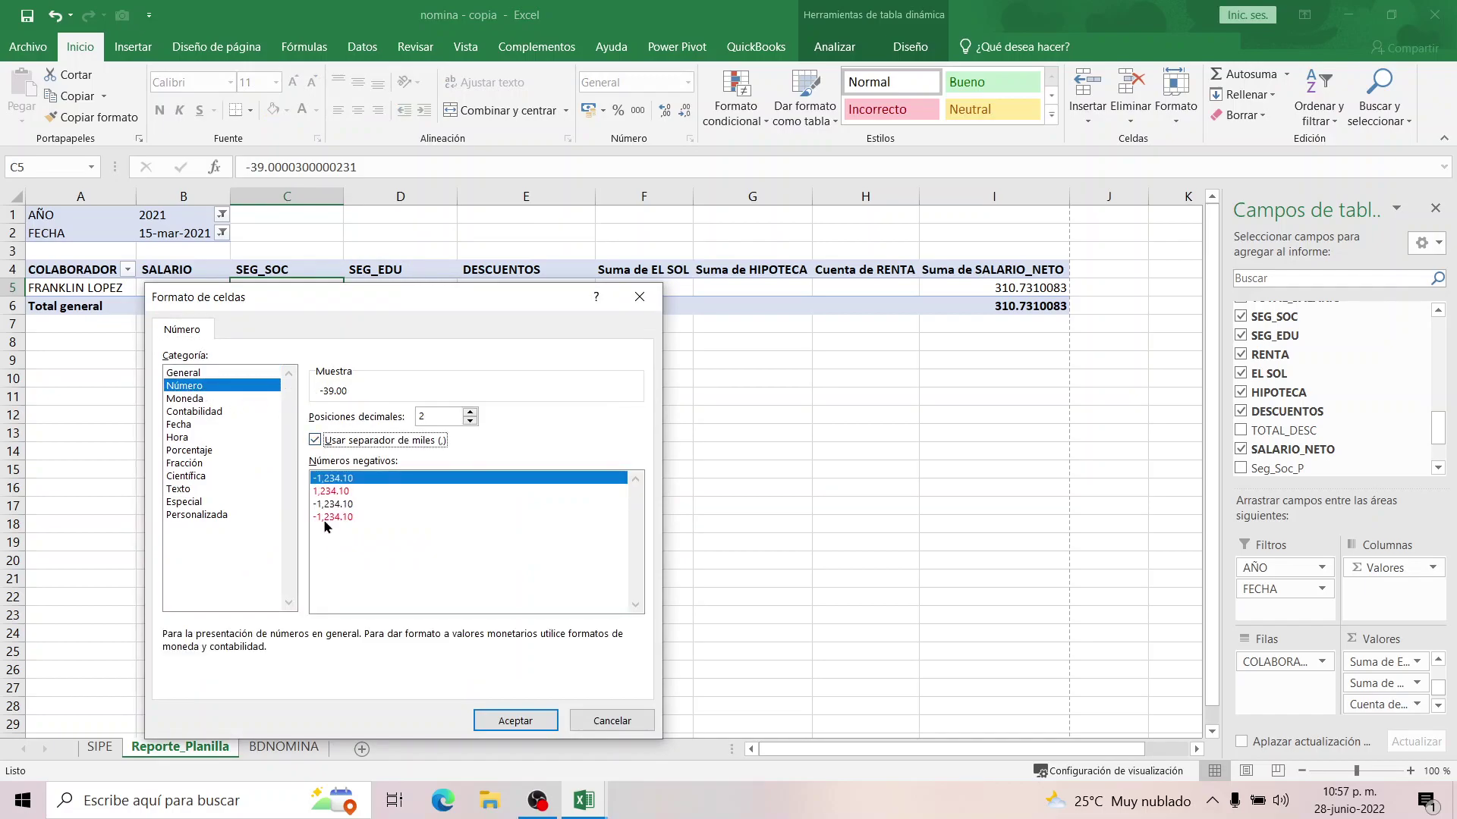
{"action": "left_click", "coordinate": [330, 517]}
{"action": "left_click", "coordinate": [506, 722]}
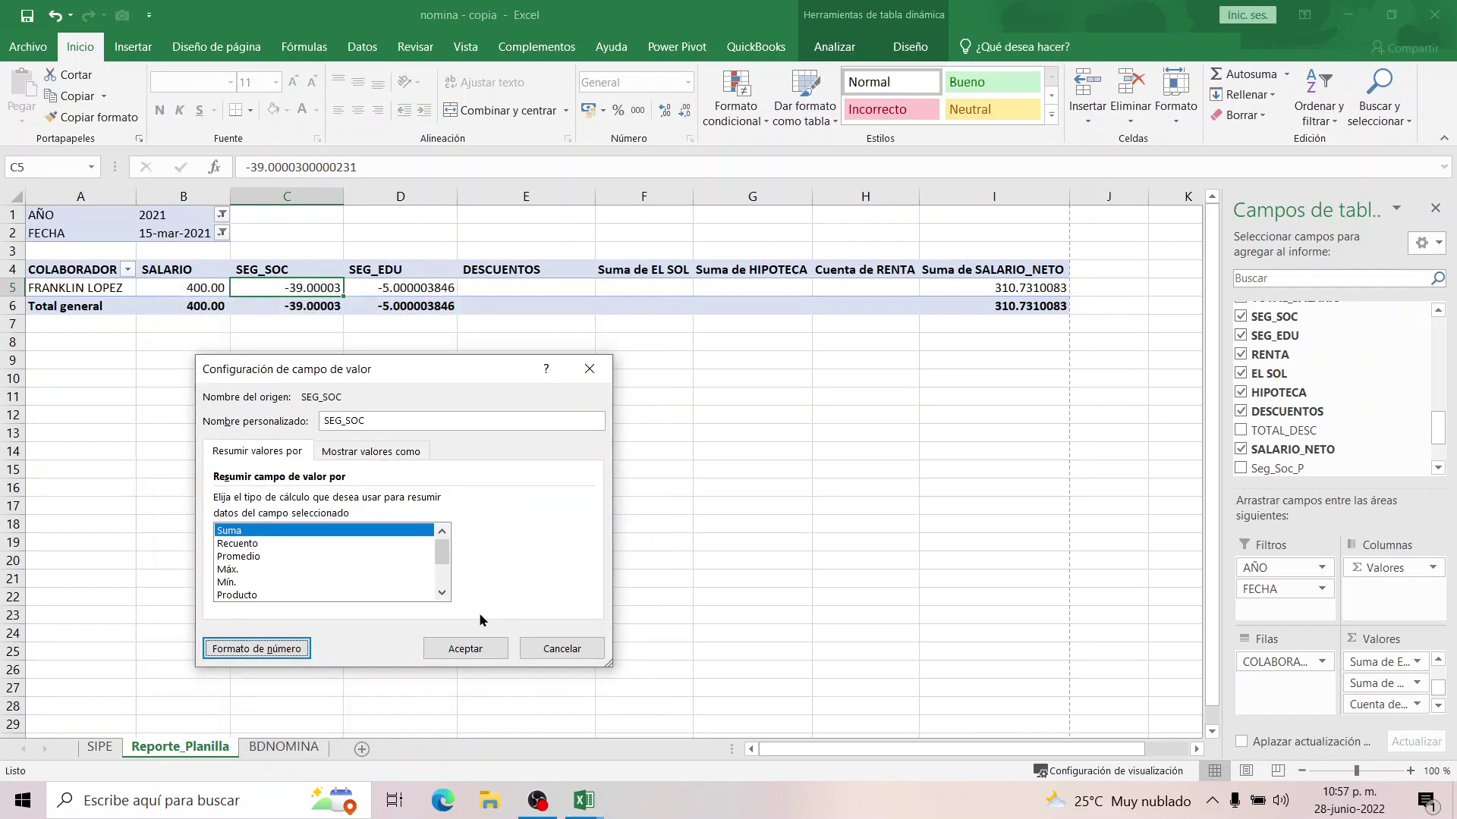
{"action": "left_click", "coordinate": [480, 646]}
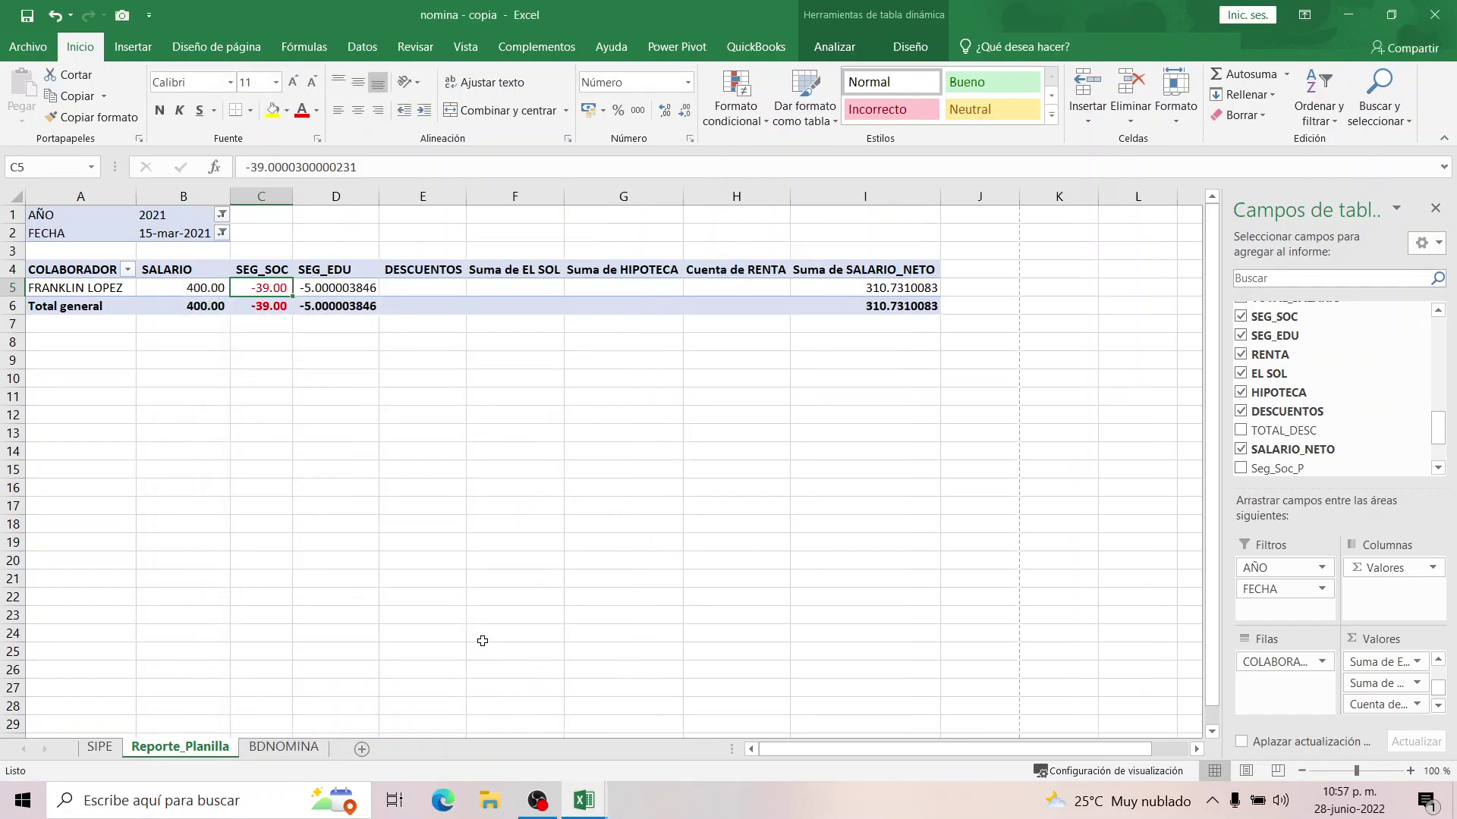
Copy C5's number format across B5:I6 and save the workbook.
{"action": "left_click", "coordinate": [92, 116]}
{"action": "left_click_drag", "start_coordinate": [212, 290], "coordinate": [842, 304]}
{"action": "left_click", "coordinate": [26, 17]}
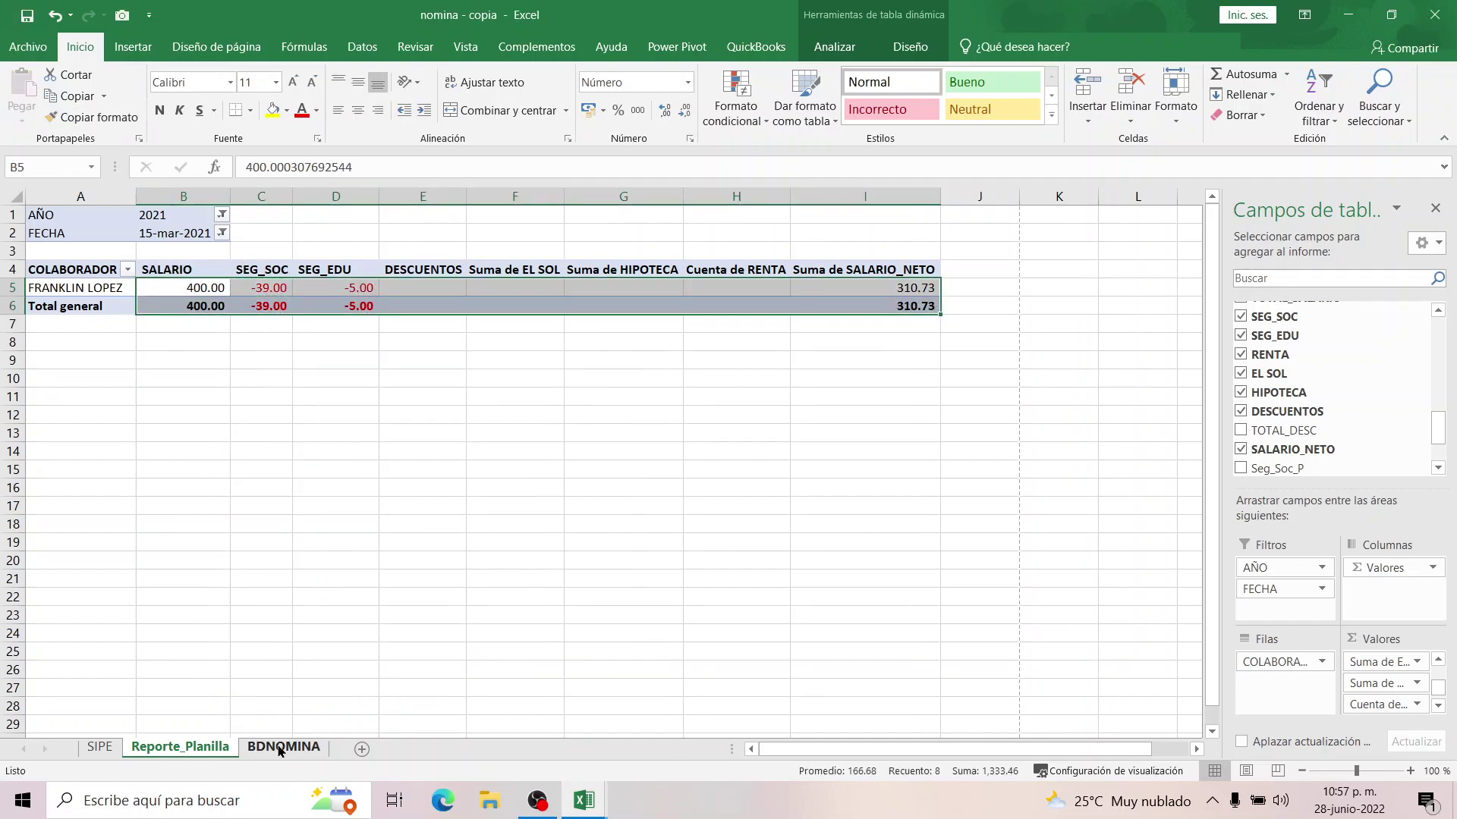
{"action": "left_click", "coordinate": [283, 746]}
Change the date in BDNOMINA cell A11 to 15/03/2021.
{"action": "left_click_drag", "start_coordinate": [1183, 749], "coordinate": [933, 751]}
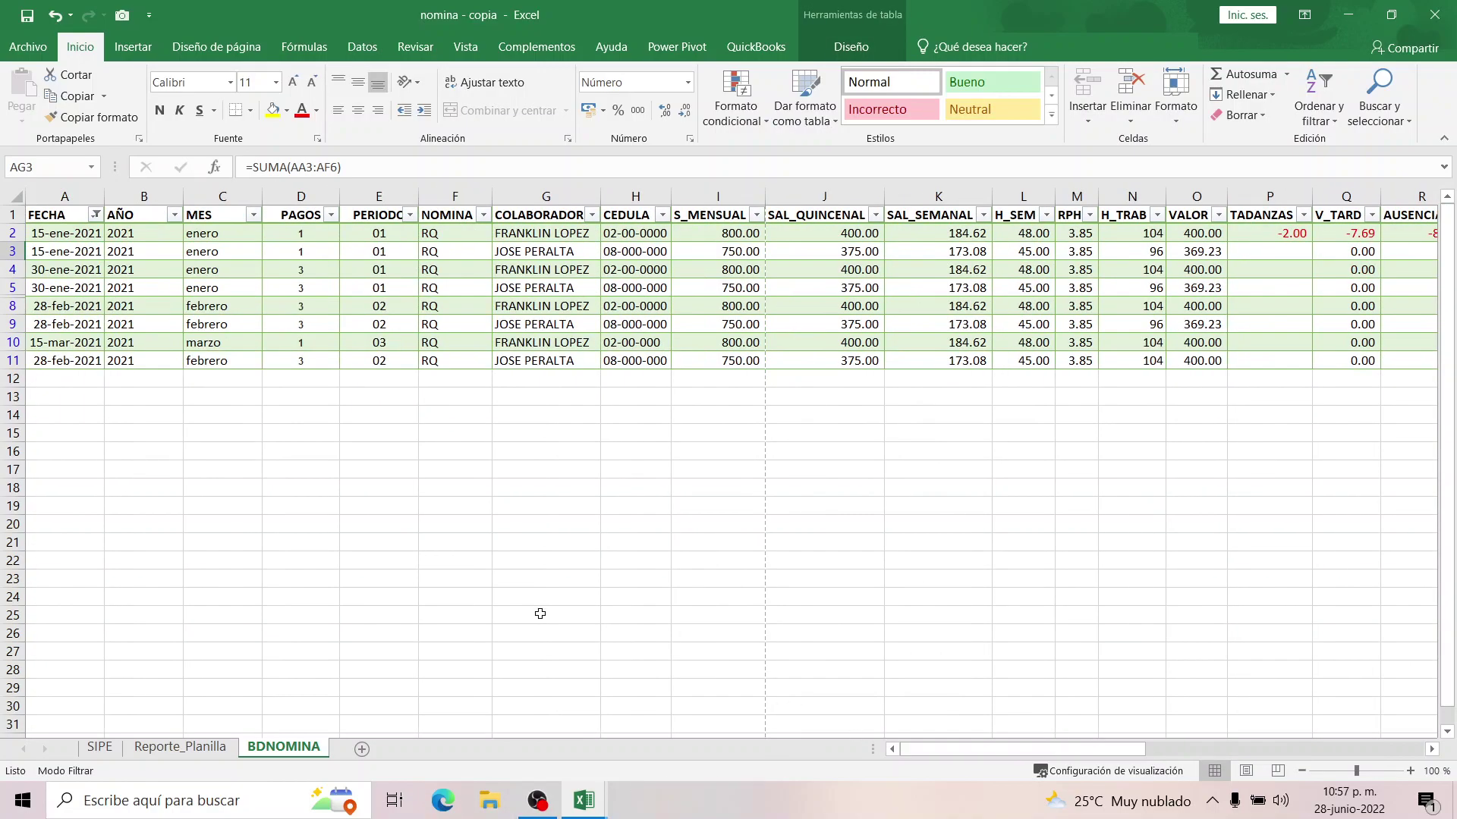
{"action": "left_click", "coordinate": [61, 361]}
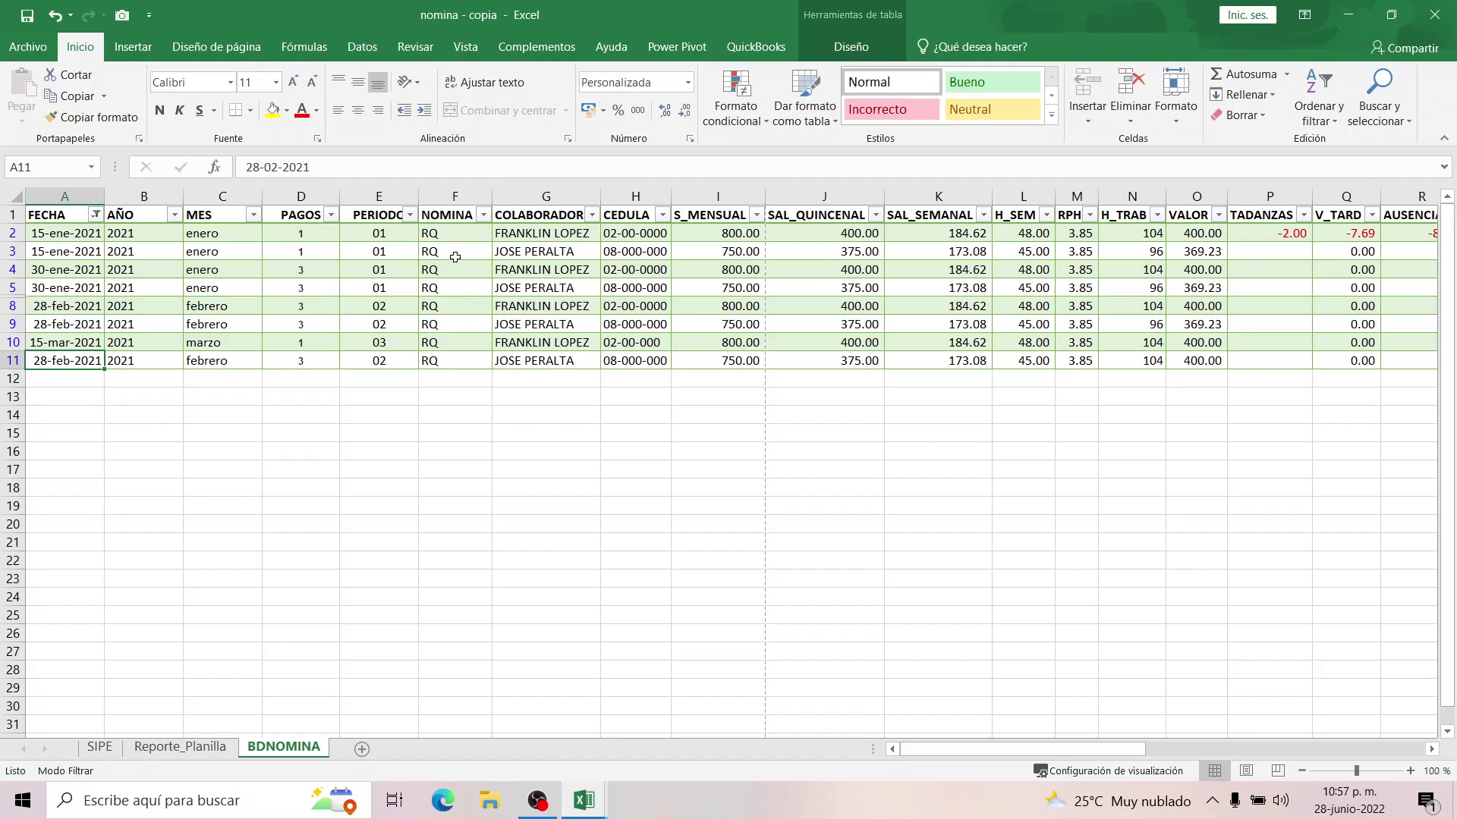
{"action": "left_click", "coordinate": [275, 167]}
{"action": "key", "text": "BackSpace"}
{"action": "key", "text": "BackSpace"}
{"action": "key", "text": "BackSpace"}
{"action": "key", "text": "BackSpace"}
{"action": "key", "text": "BackSpace"}
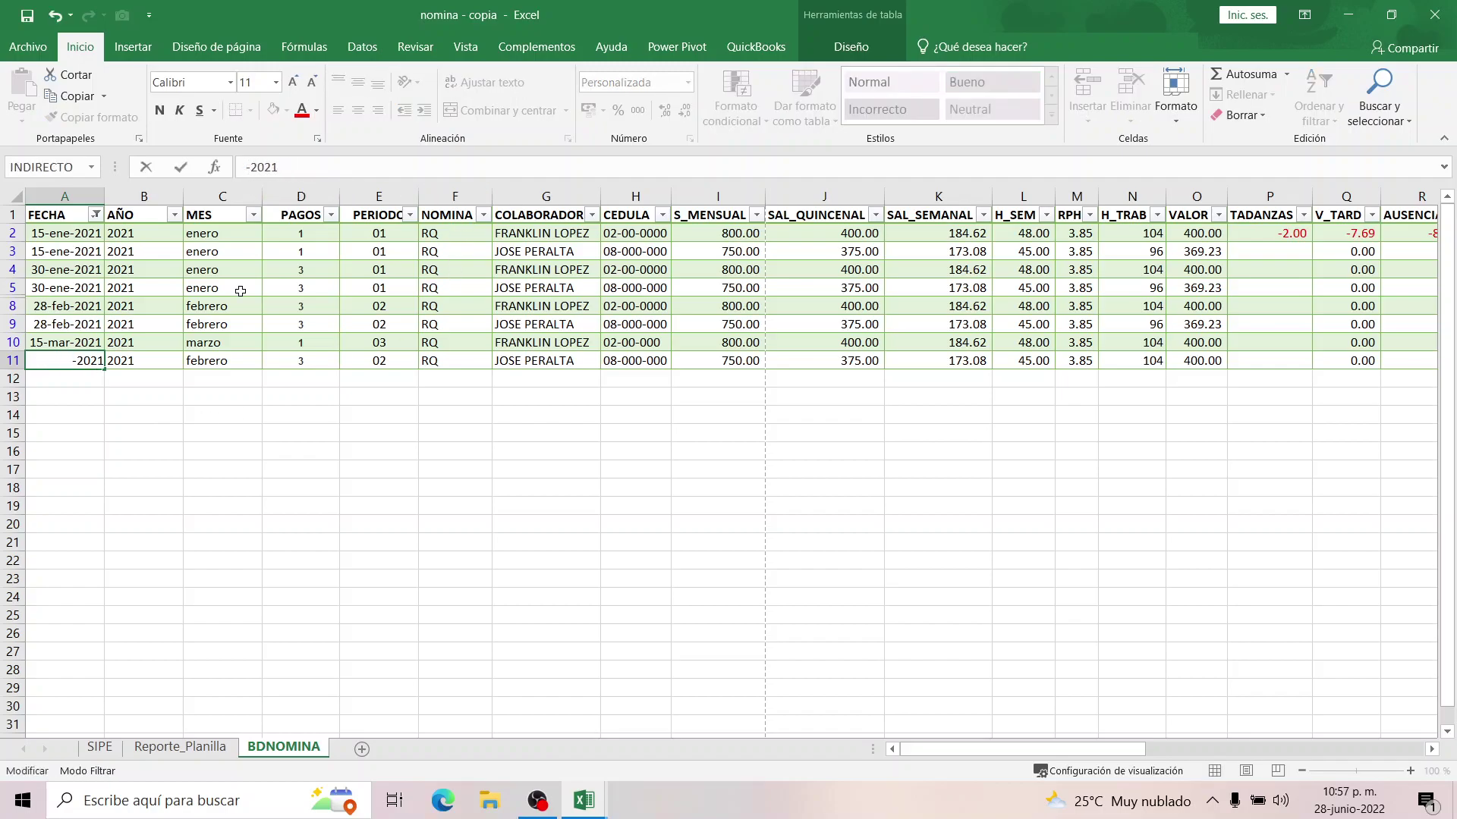
{"action": "type", "text": "15/03/"}
{"action": "key", "text": "Delete"}
{"action": "key", "text": "Return"}
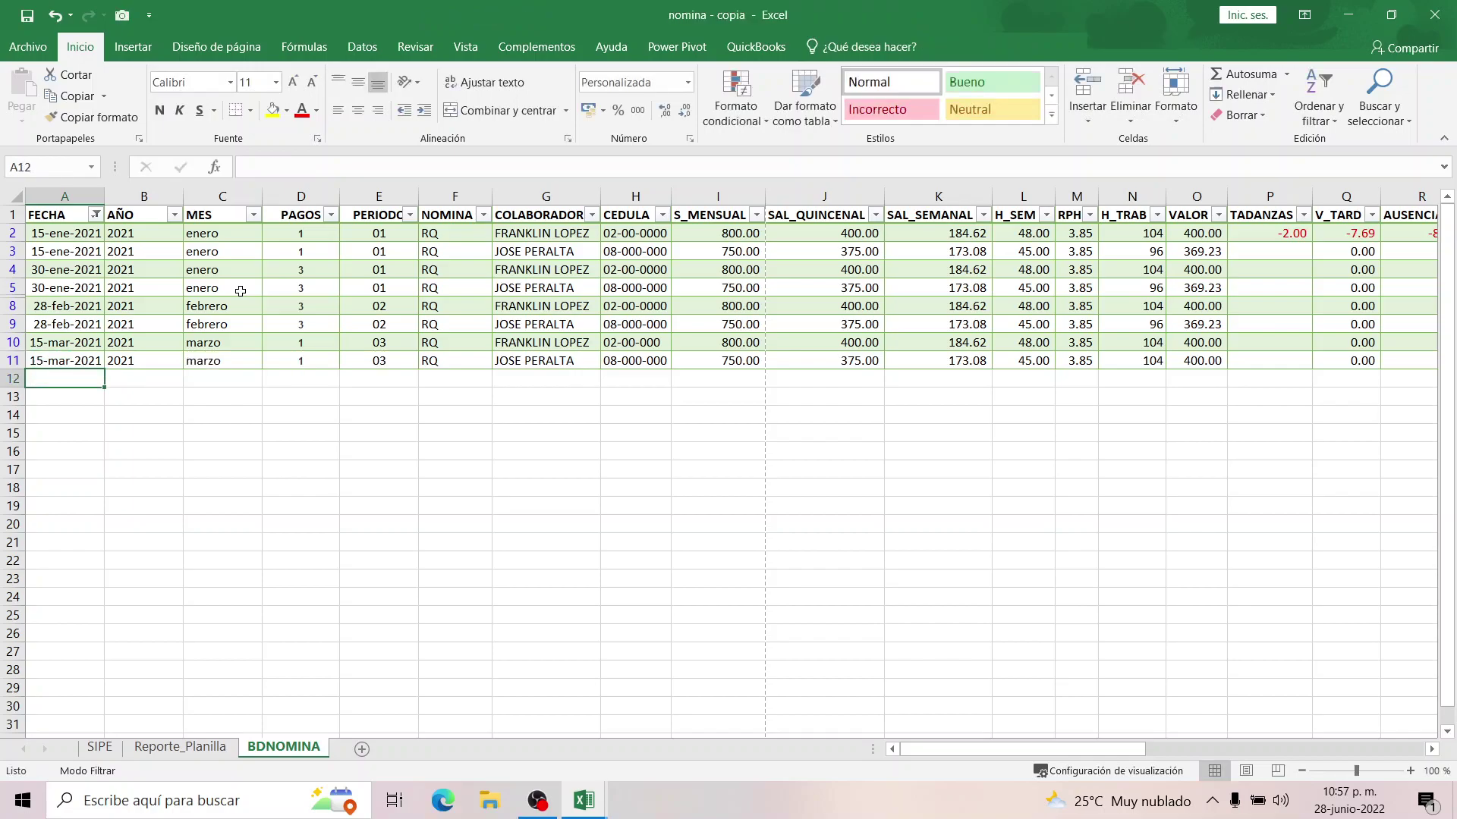
Refresh the Reporte_Planilla pivot with the updated BDNOMINA data.
{"action": "left_click", "coordinate": [180, 747]}
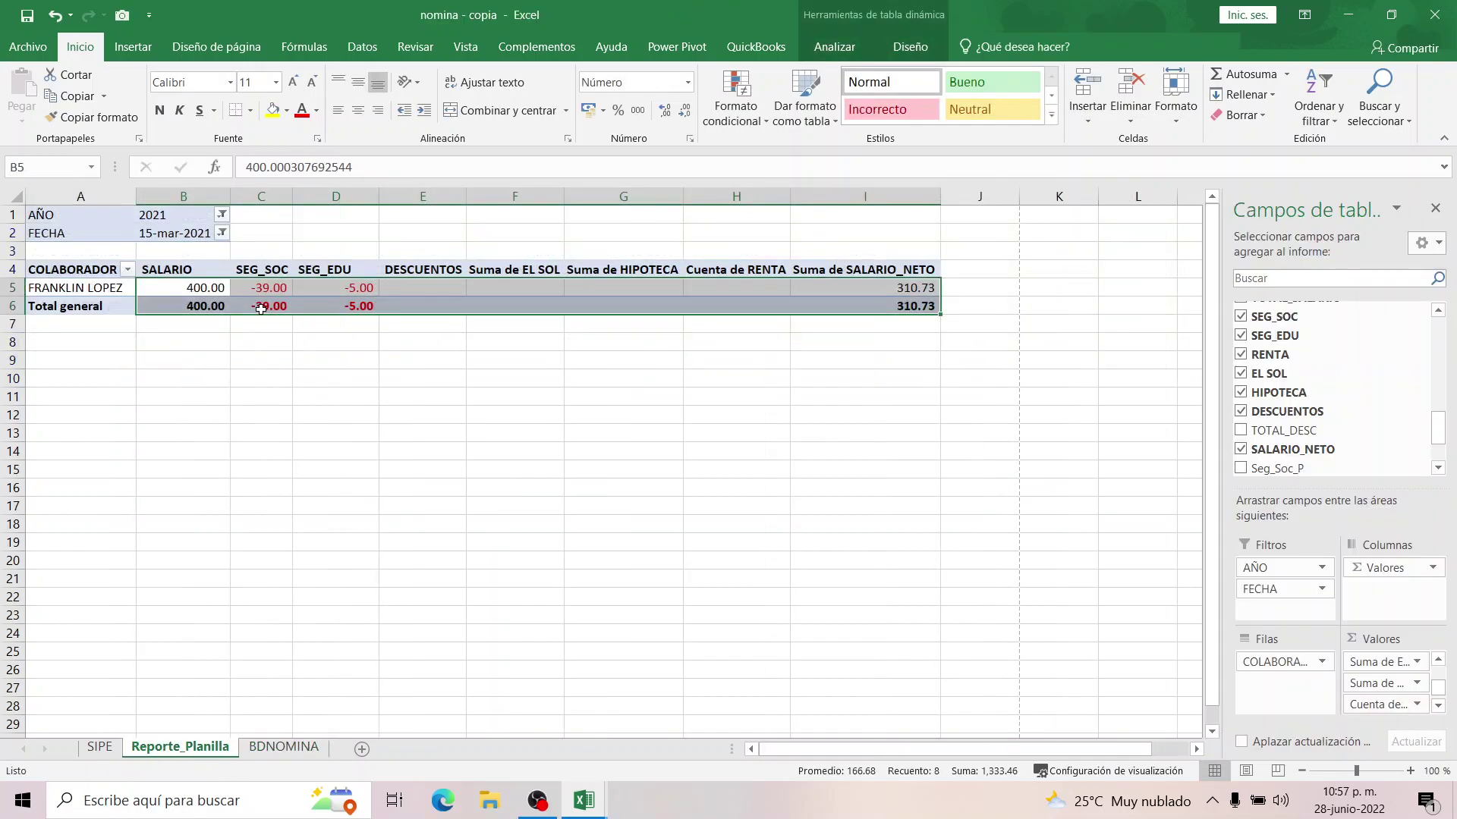
{"action": "left_click", "coordinate": [264, 291]}
{"action": "right_click", "coordinate": [265, 296]}
{"action": "left_click", "coordinate": [330, 376]}
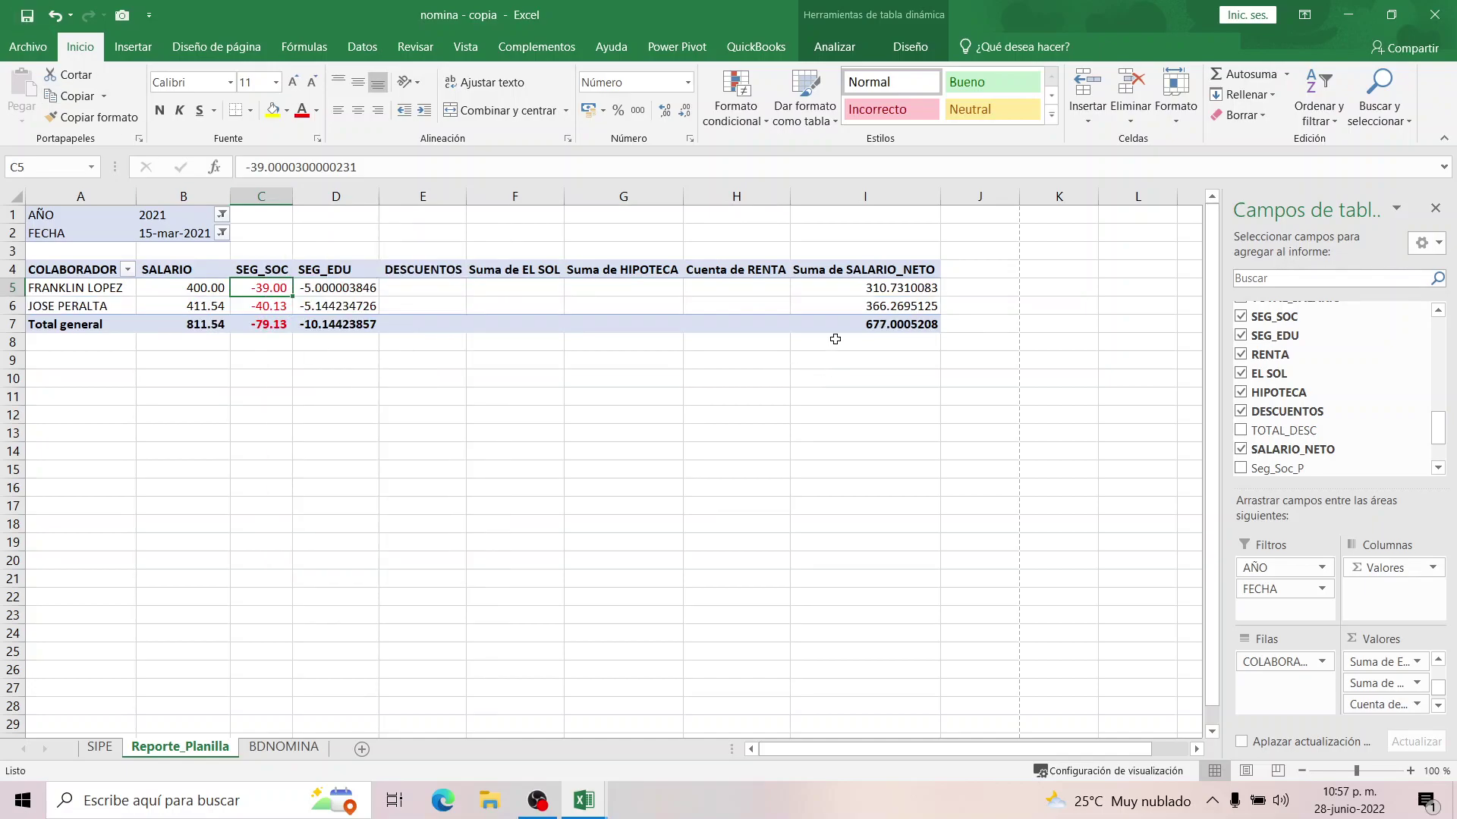
{"action": "left_click", "coordinate": [837, 309]}
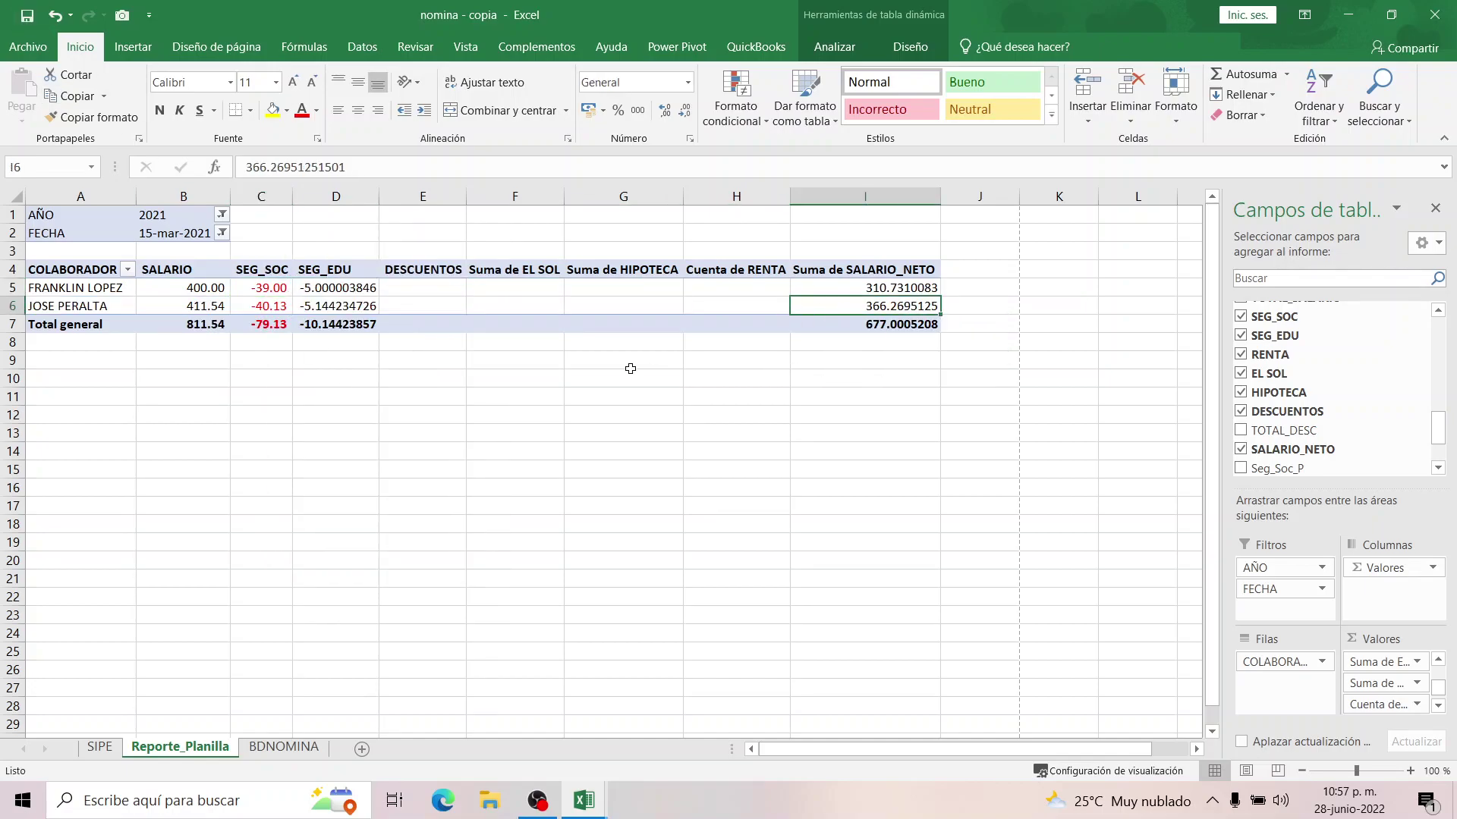
Copy C5's two-decimal format onto SEG_EDU D5:D6 and SALARIO_NETO I5:I7.
{"action": "left_click", "coordinate": [260, 288]}
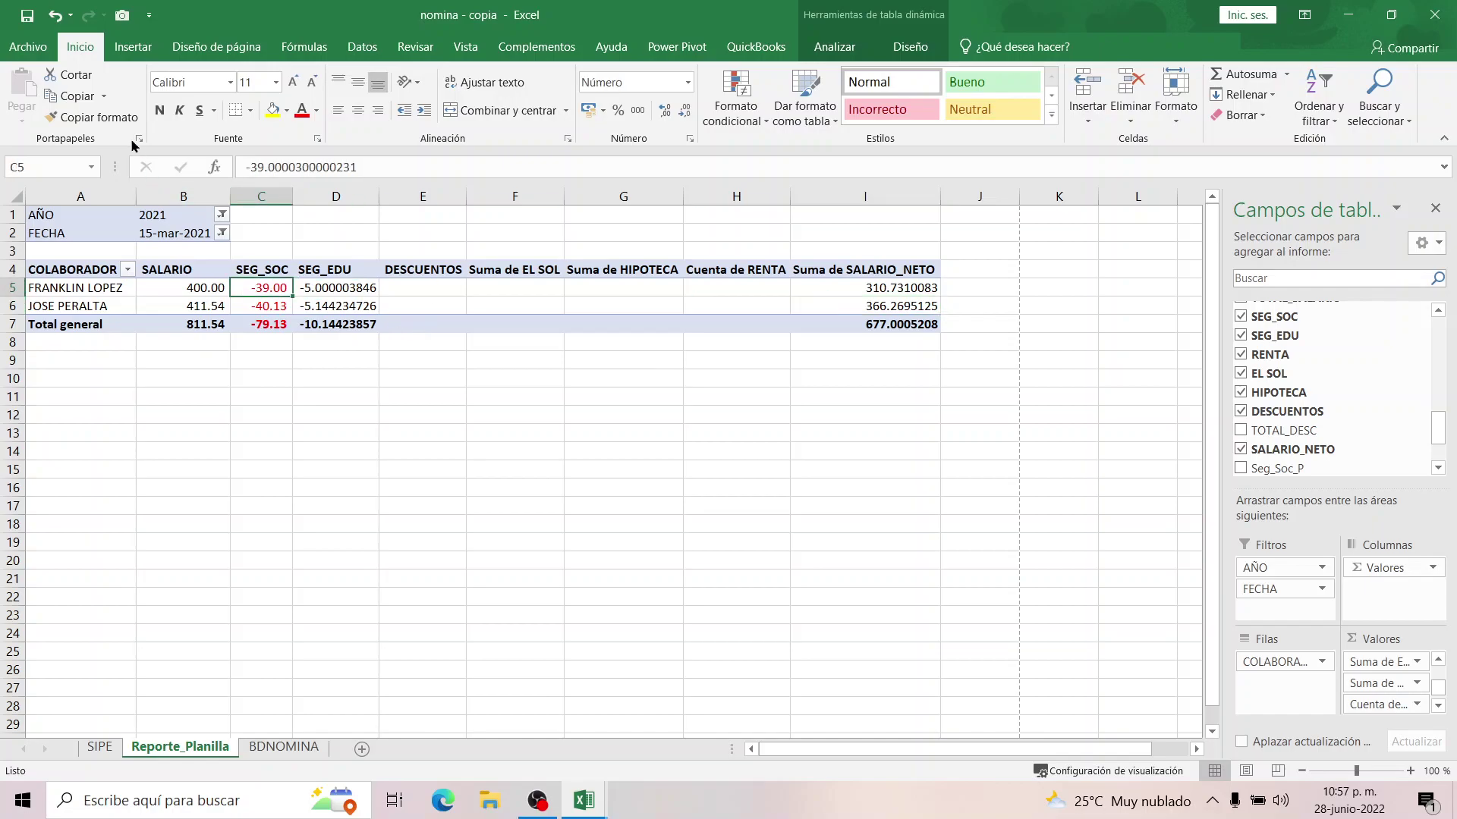
{"action": "left_click", "coordinate": [121, 118]}
{"action": "left_click_drag", "start_coordinate": [336, 288], "coordinate": [357, 307]}
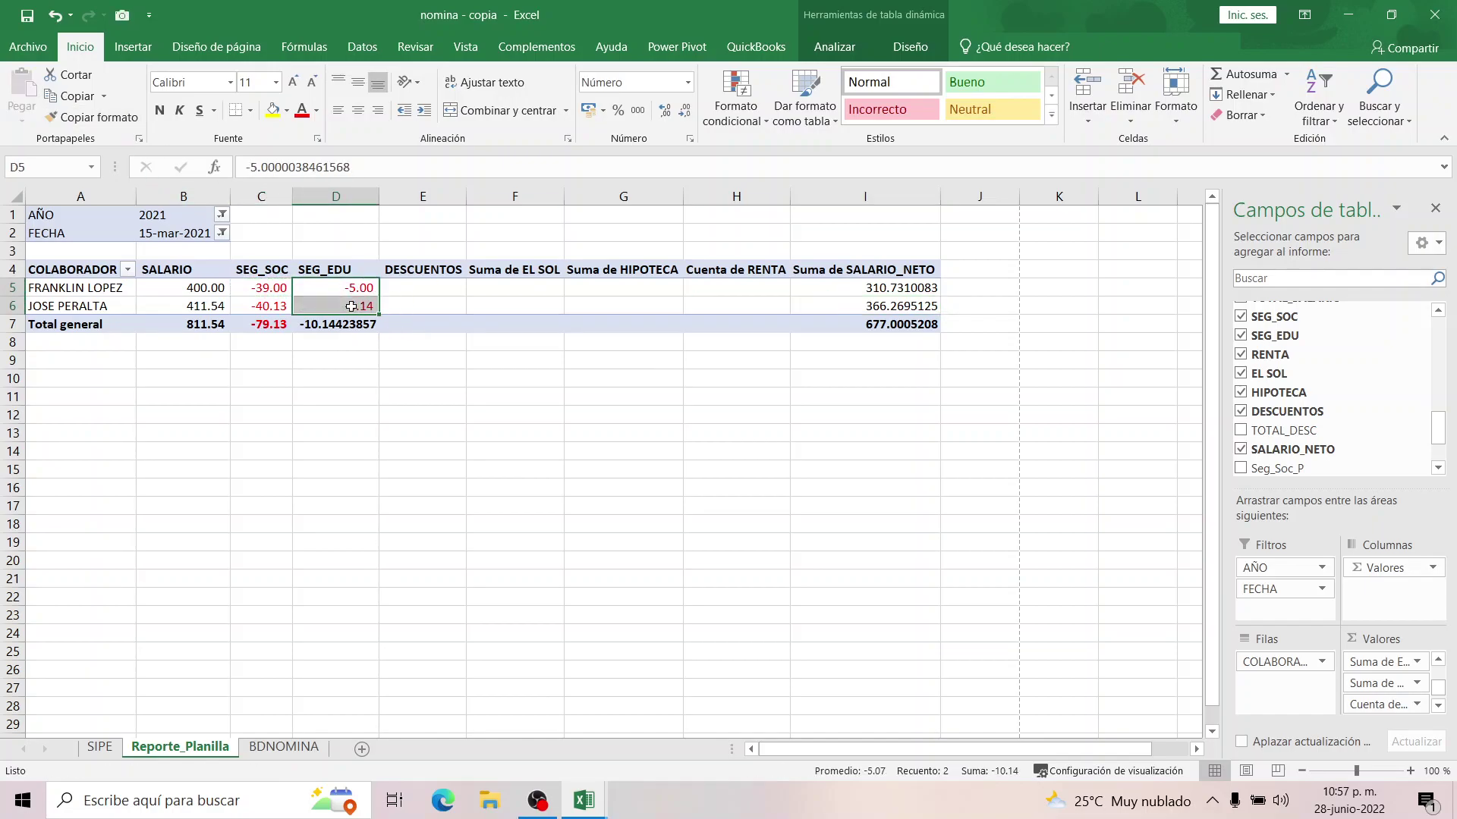
{"action": "left_click", "coordinate": [140, 120]}
{"action": "left_click_drag", "start_coordinate": [903, 289], "coordinate": [903, 325]}
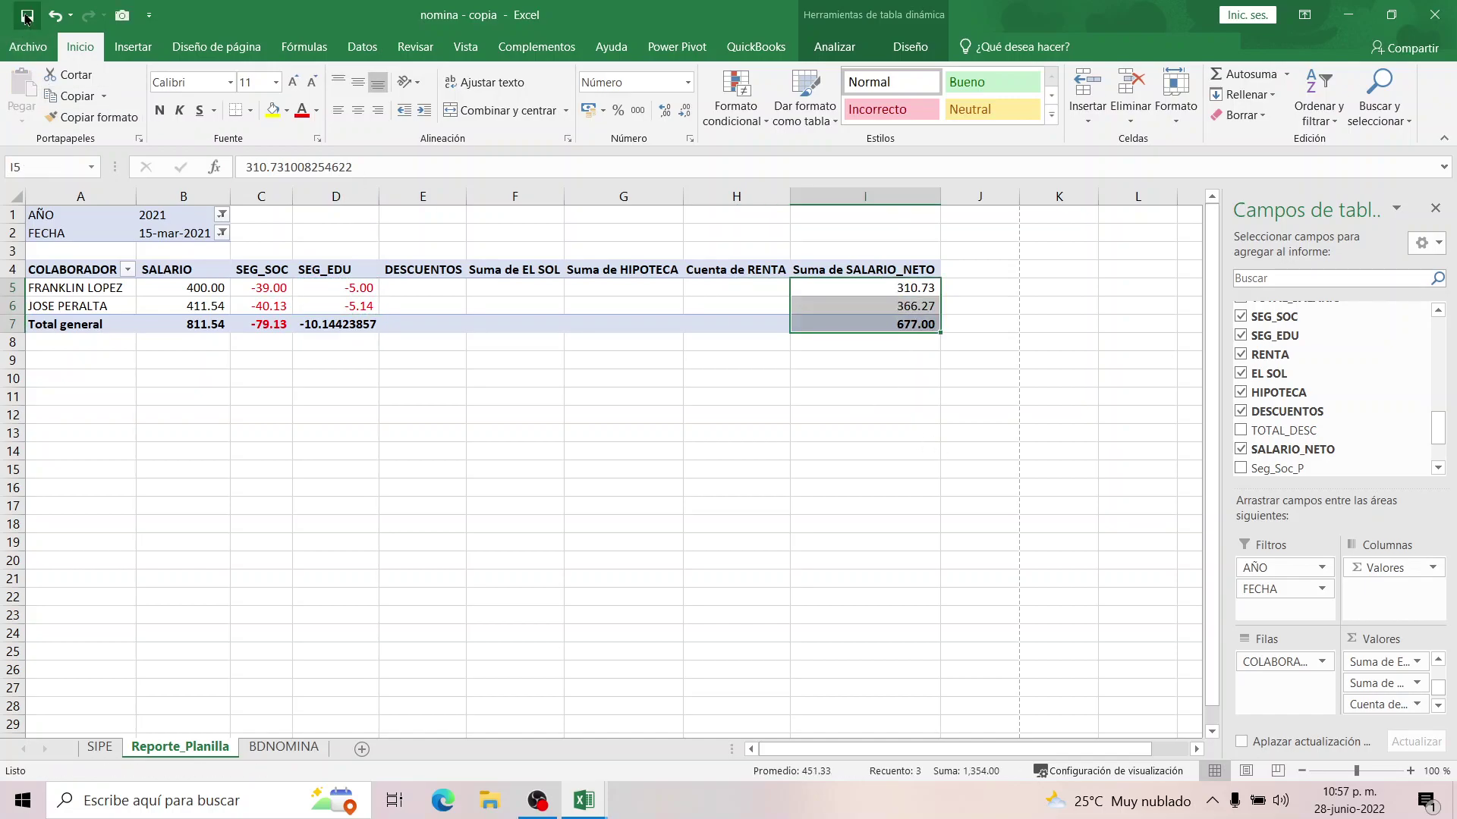
{"action": "left_click", "coordinate": [715, 503]}
{"action": "left_click", "coordinate": [274, 748]}
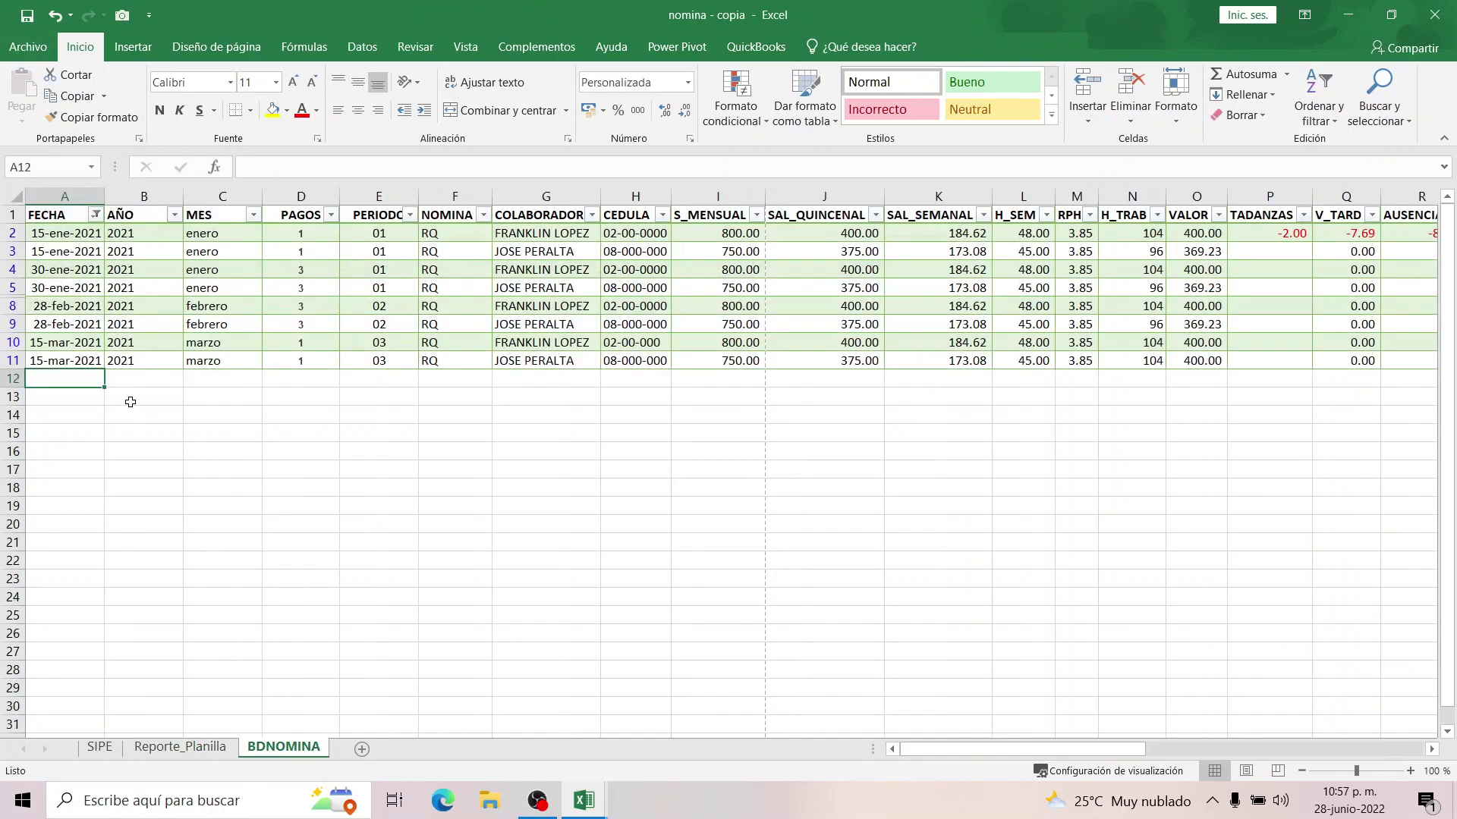
Enter the date 15-mar-2021 in A12 to start the new BDNOMINA row.
{"action": "left_click", "coordinate": [146, 748]}
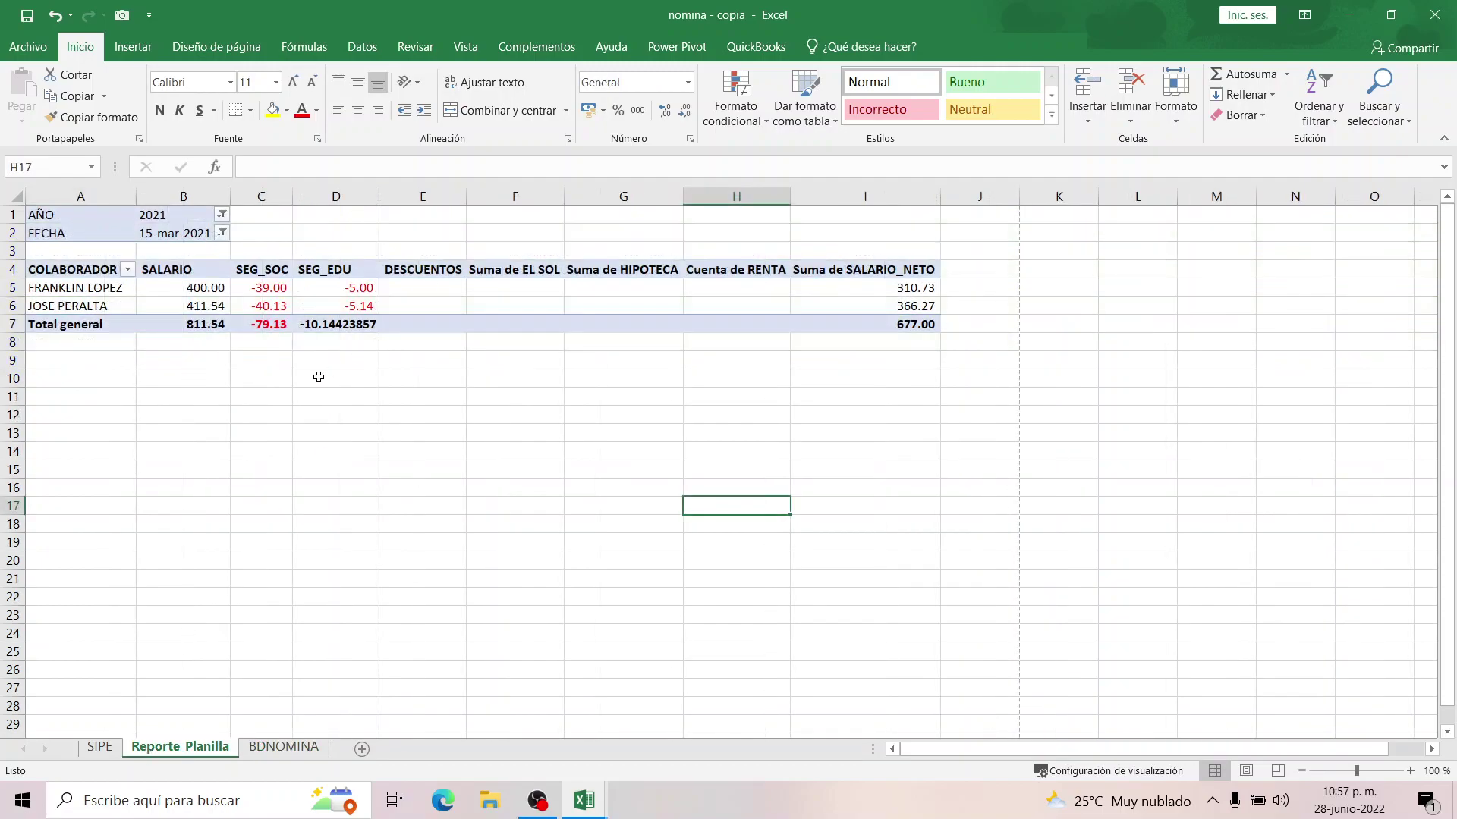
{"action": "left_click", "coordinate": [283, 748]}
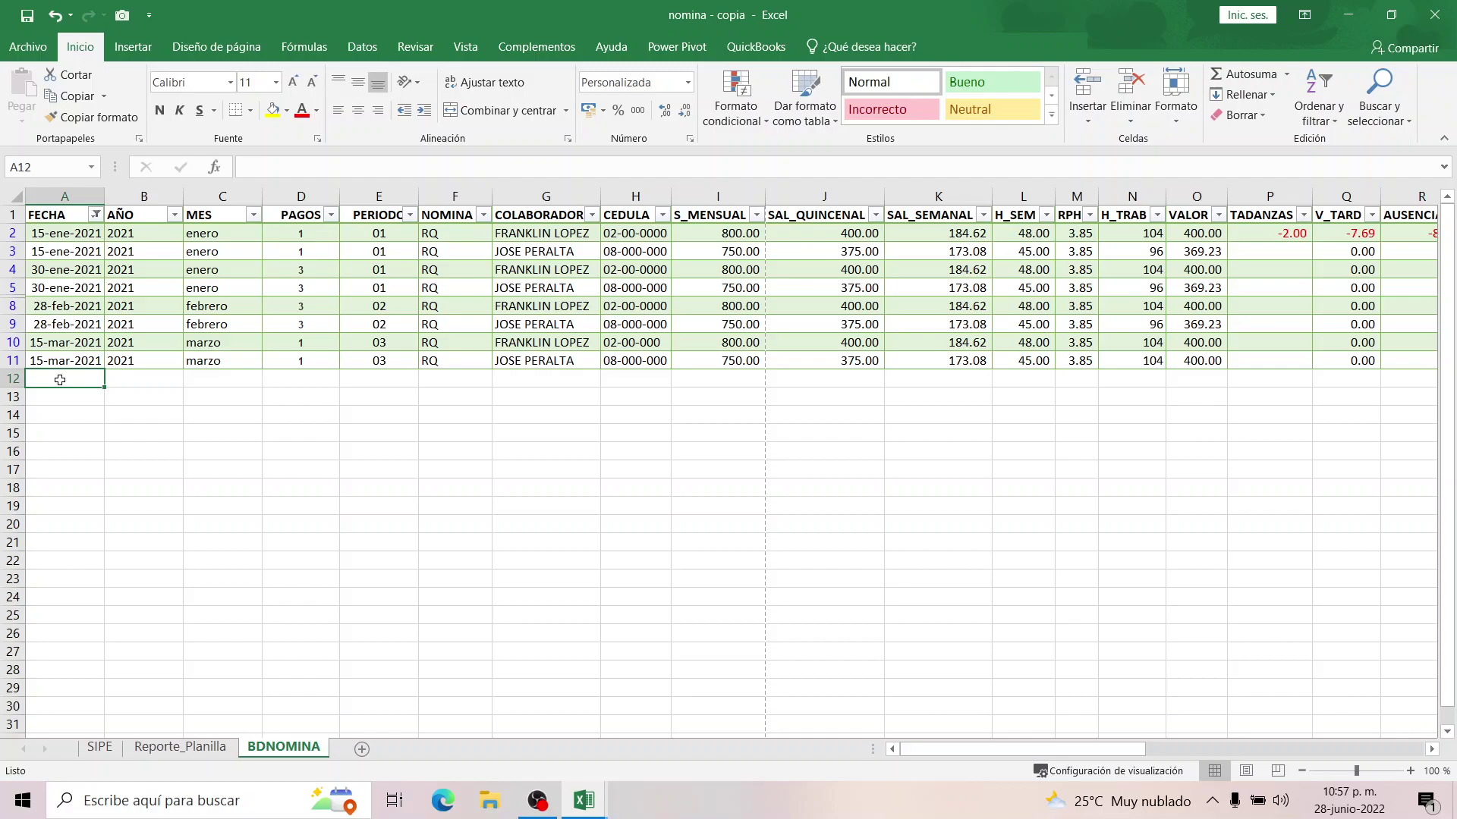
{"action": "left_click_drag", "start_coordinate": [1013, 751], "coordinate": [664, 654]}
{"action": "type", "text": "15/03/2022"}
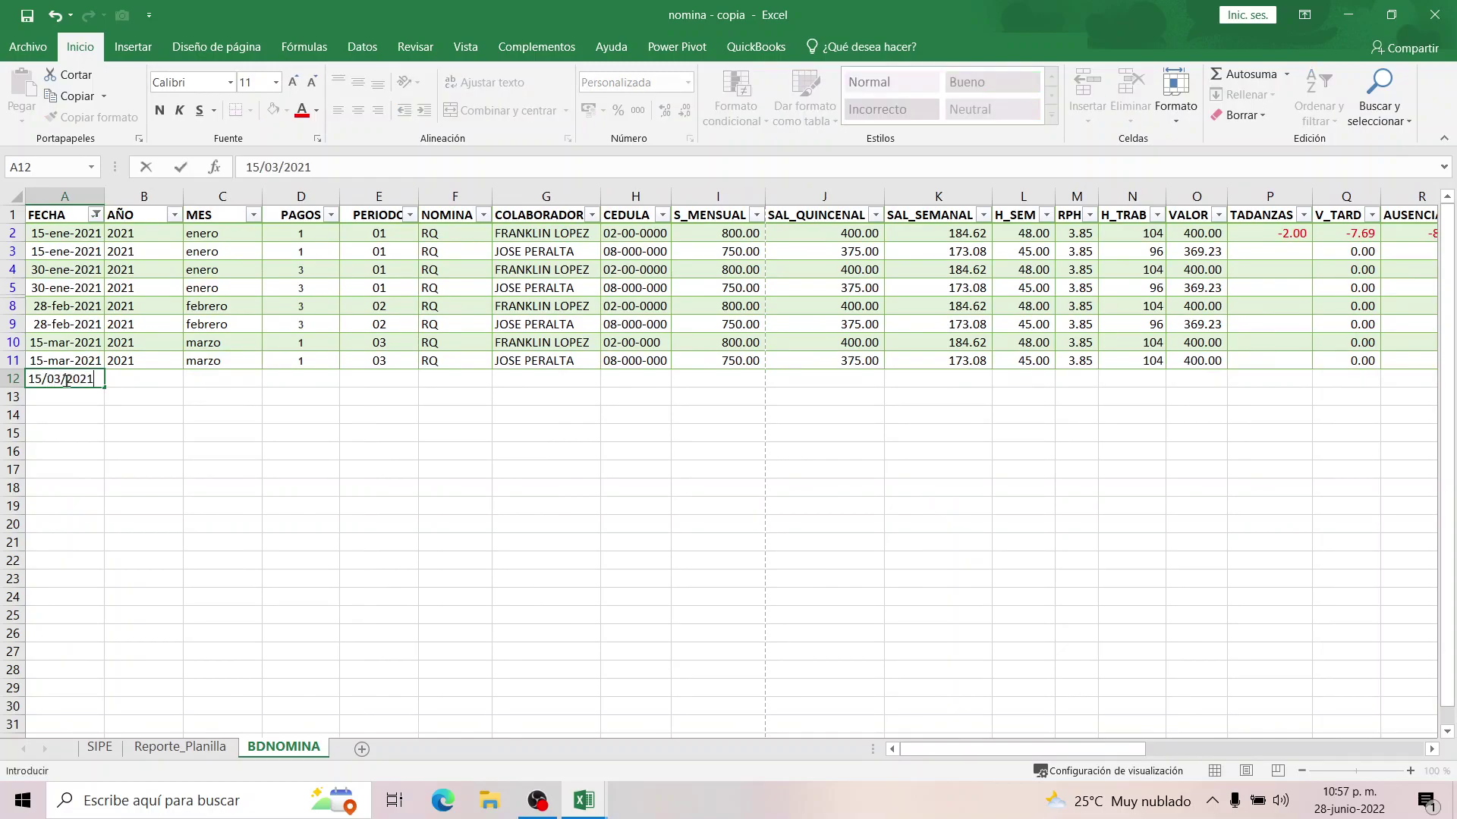
{"action": "key", "text": "Tab"}
{"action": "key", "text": "Tab"}
{"action": "key", "text": "Tab"}
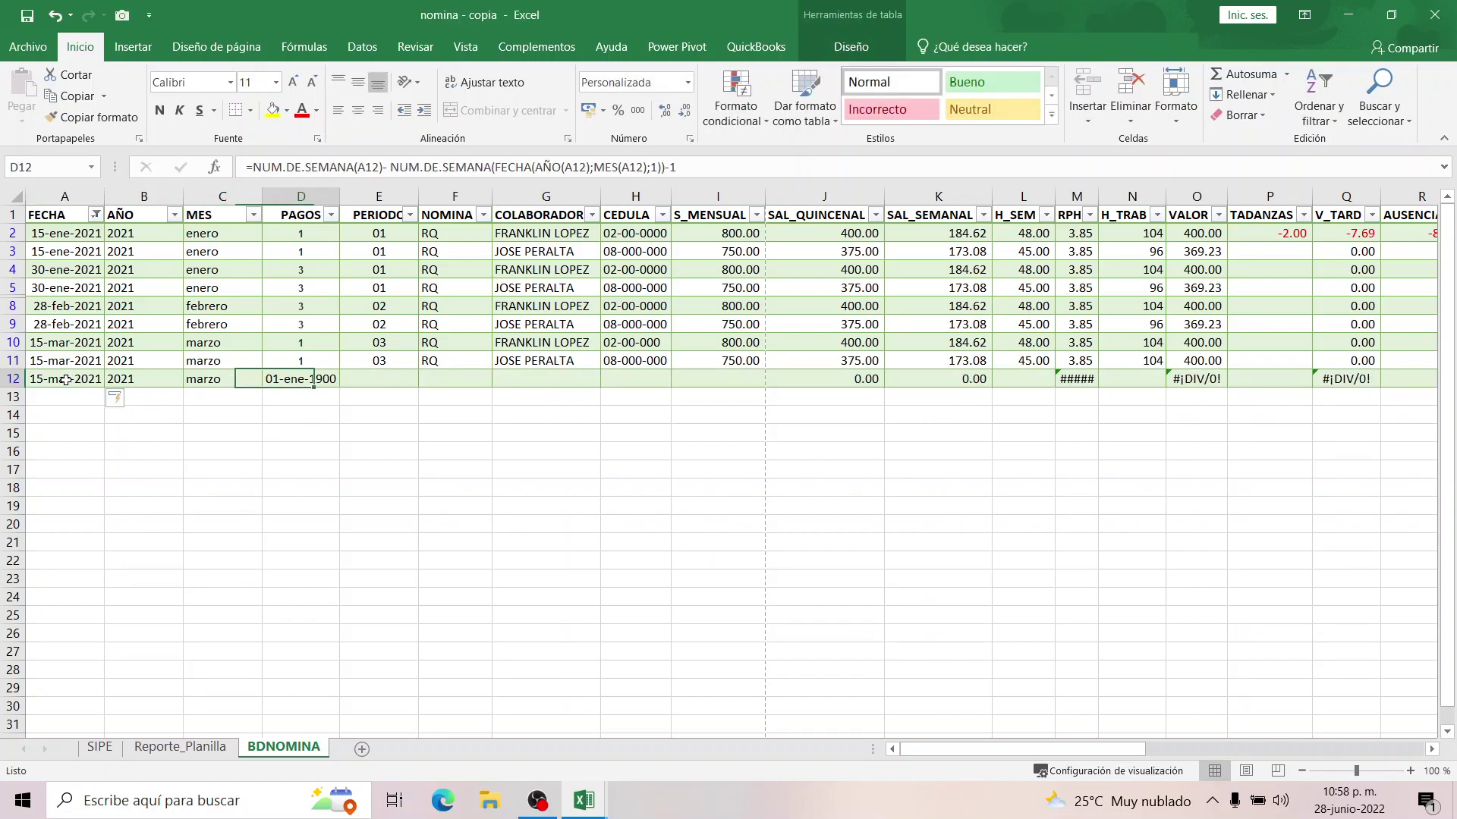
Copy PAGOS 1 down into row 12 and enter period 03.
{"action": "left_click", "coordinate": [314, 362]}
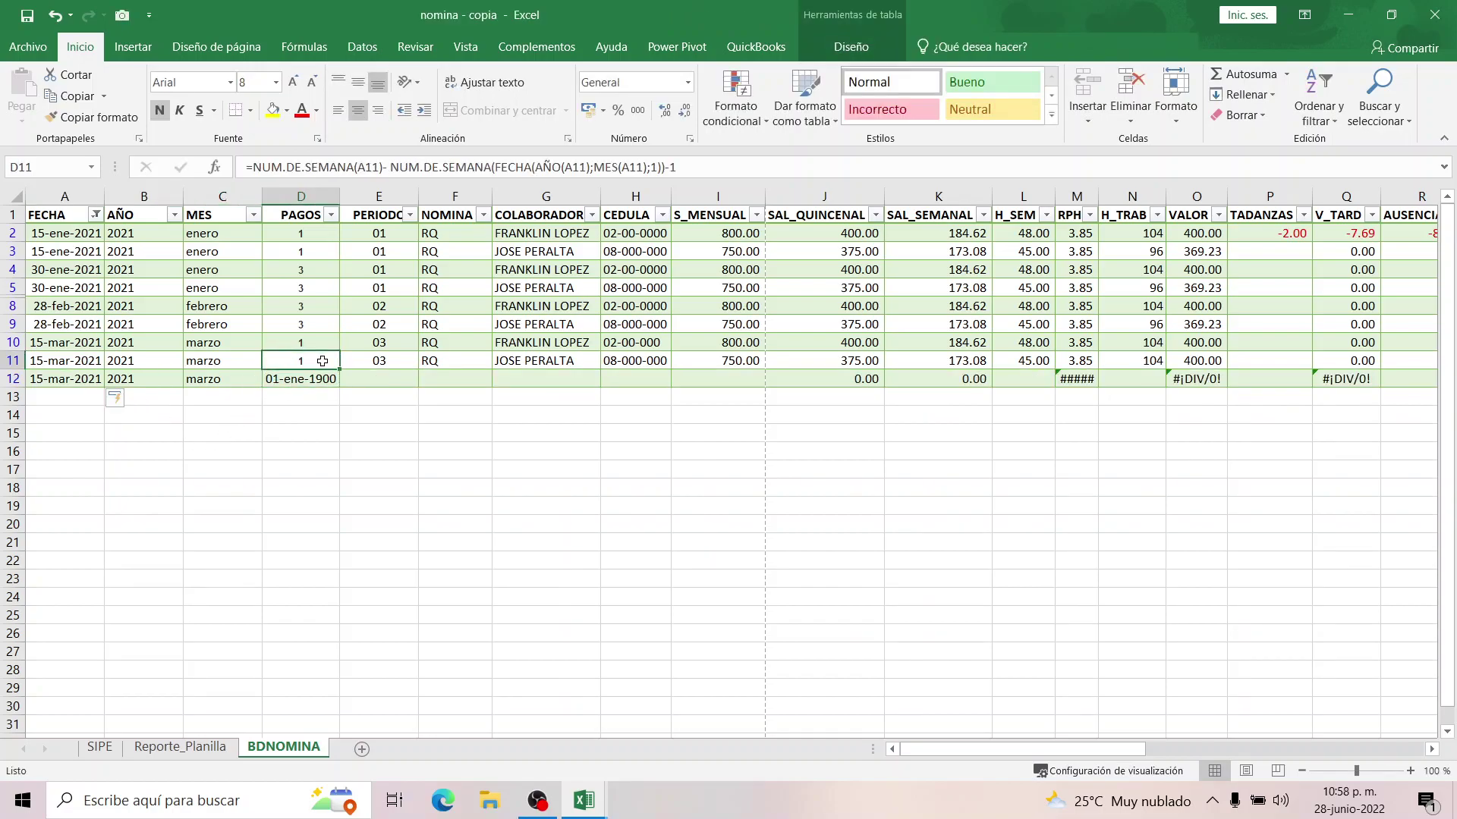
{"action": "left_click_drag", "start_coordinate": [339, 370], "coordinate": [352, 378]}
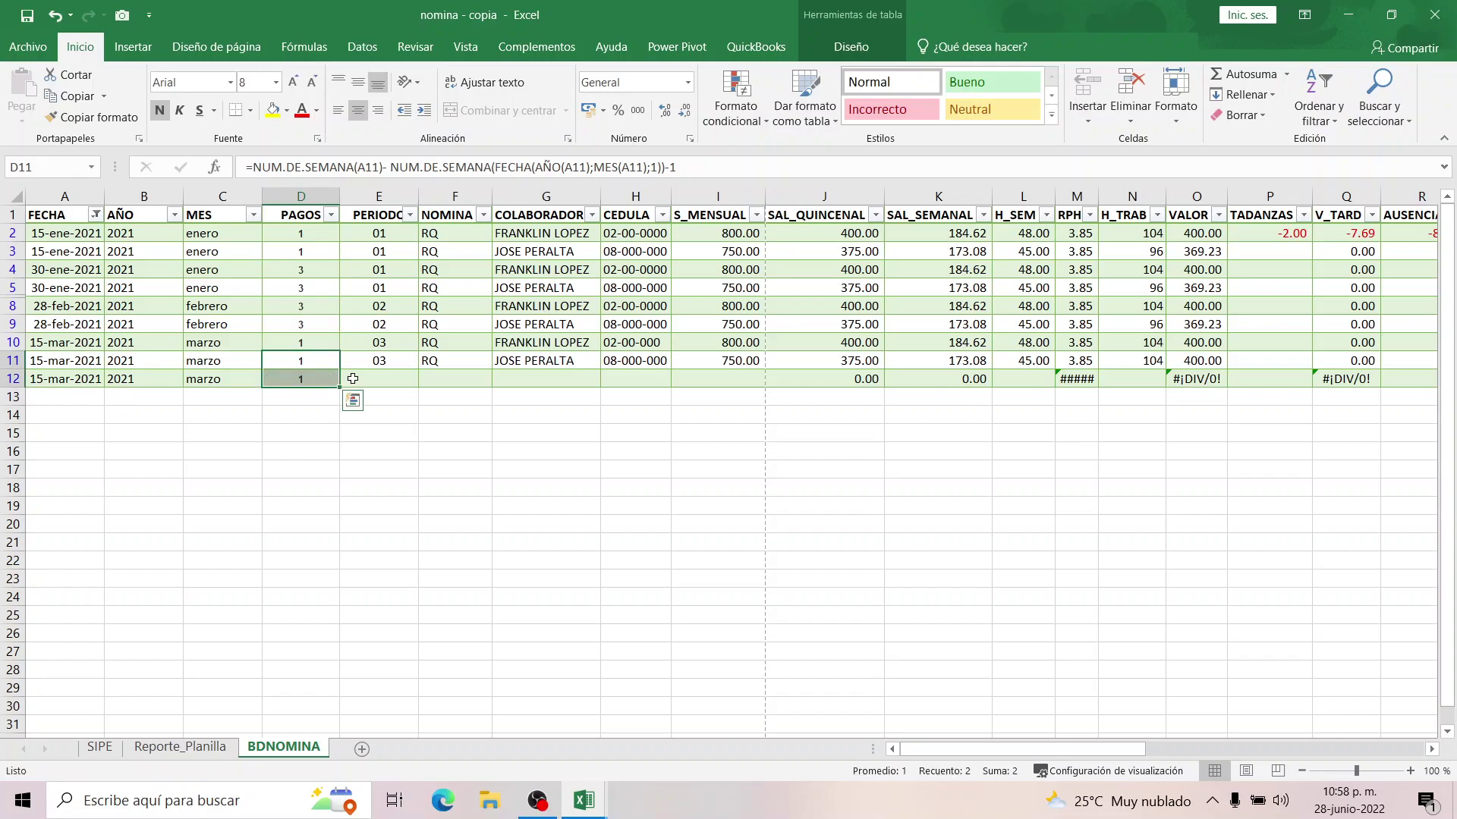
{"action": "left_click", "coordinate": [391, 377]}
{"action": "type", "text": "03"}
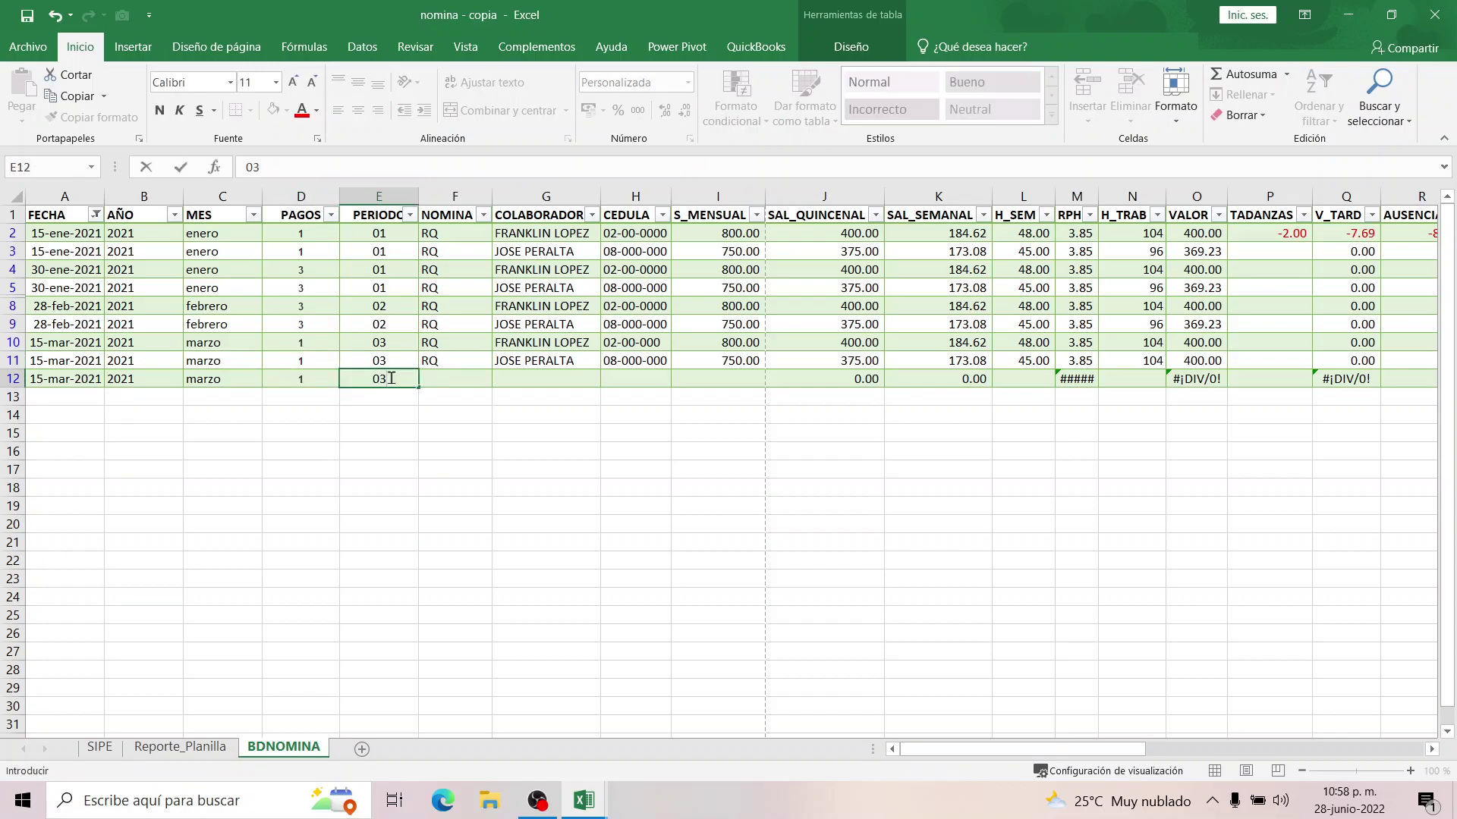
{"action": "key", "text": "Tab"}
Refill the period formula down column E from E2 and check row 12's formulas.
{"action": "left_click", "coordinate": [393, 366]}
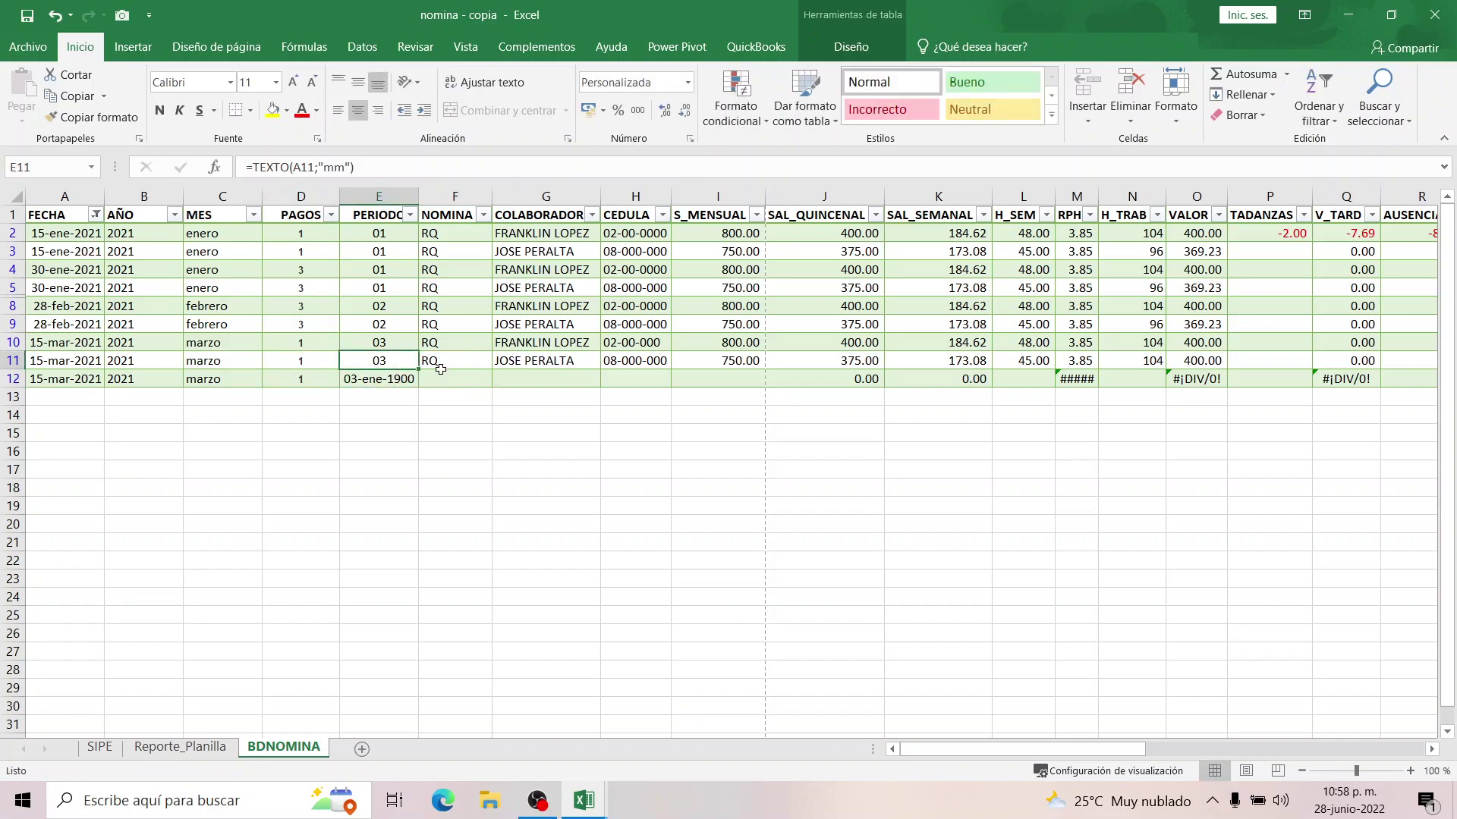
{"action": "left_click_drag", "start_coordinate": [416, 370], "coordinate": [415, 388]}
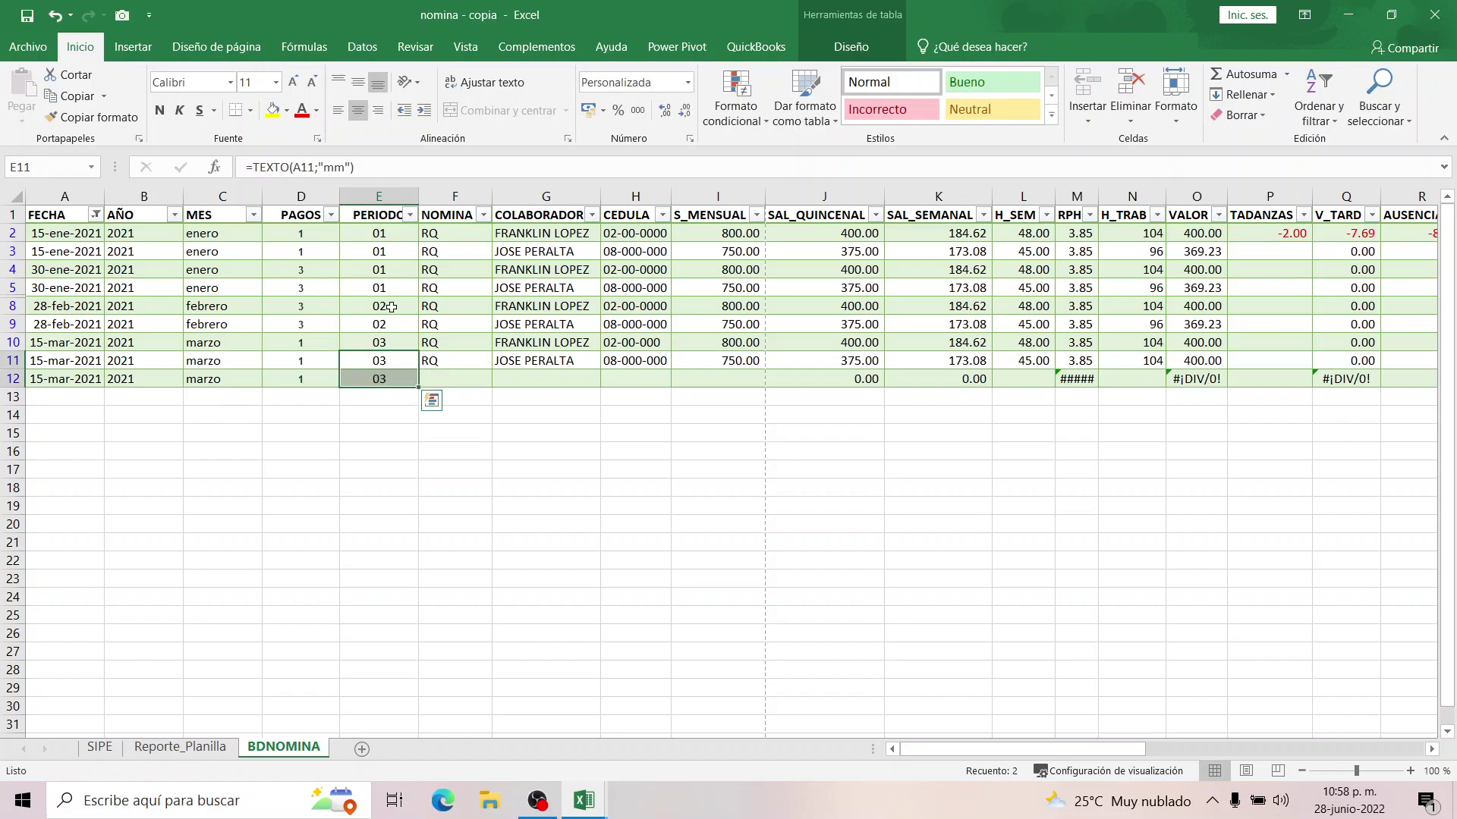
{"action": "left_click", "coordinate": [409, 234]}
{"action": "left_click_drag", "start_coordinate": [417, 241], "coordinate": [410, 379]}
{"action": "left_click", "coordinate": [379, 379]}
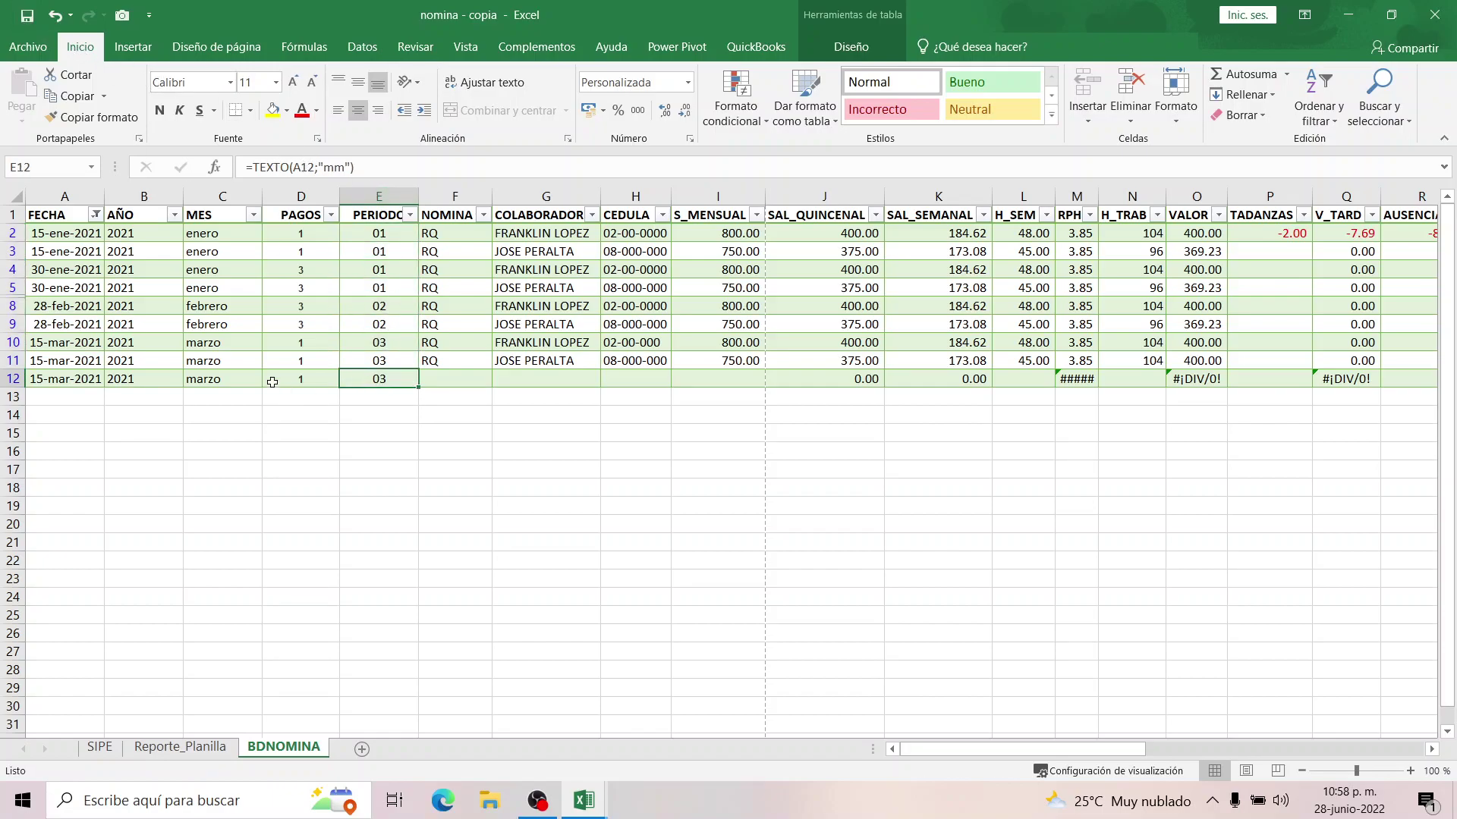
{"action": "left_click", "coordinate": [237, 385]}
Enter payroll code RQ and the new employee's full name in row 12.
{"action": "left_click", "coordinate": [400, 382]}
{"action": "left_click", "coordinate": [438, 381]}
{"action": "left_click", "coordinate": [537, 382]}
{"action": "left_click", "coordinate": [464, 380]}
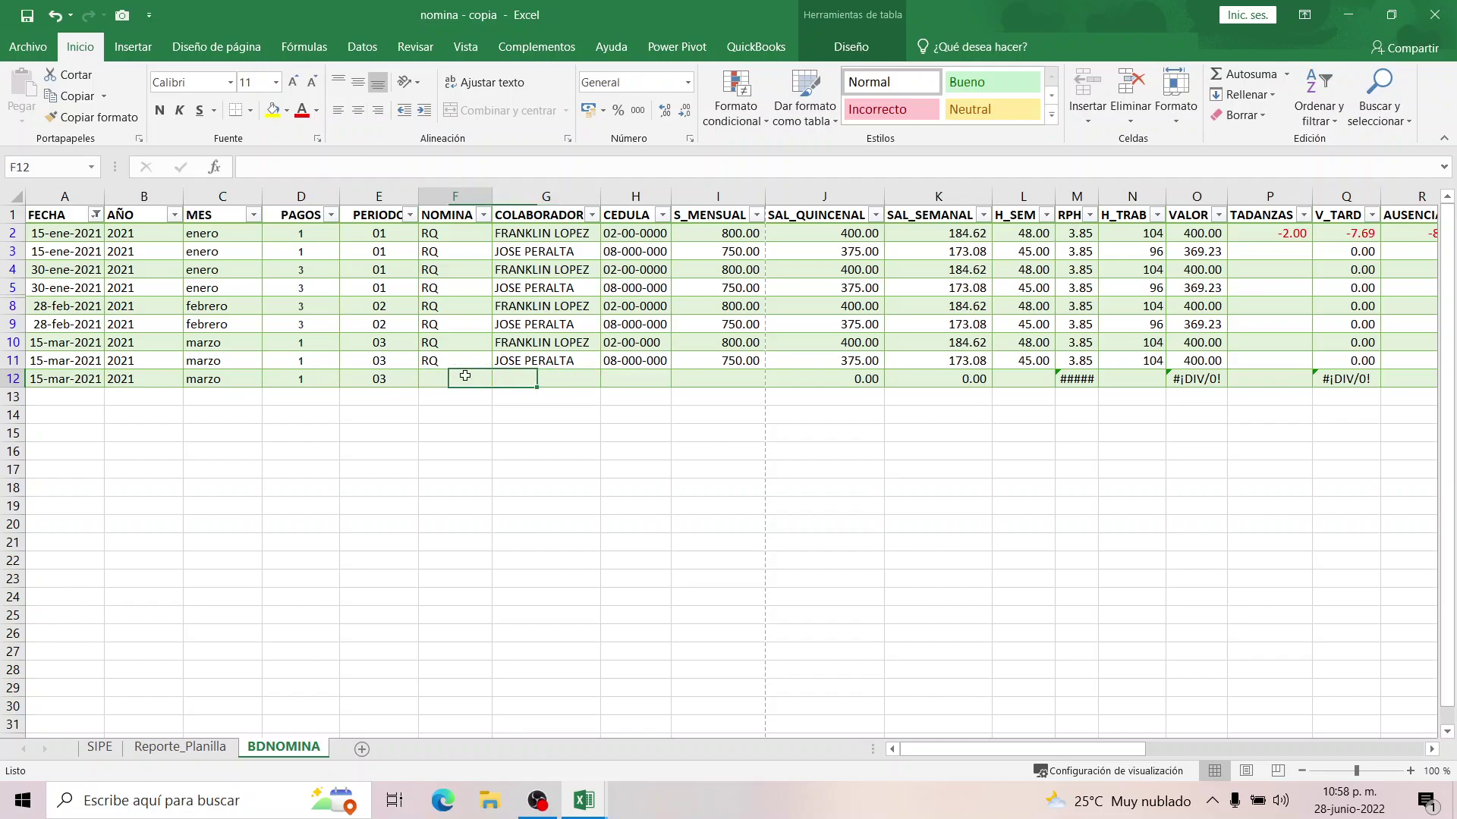
{"action": "type", "text": "rq"}
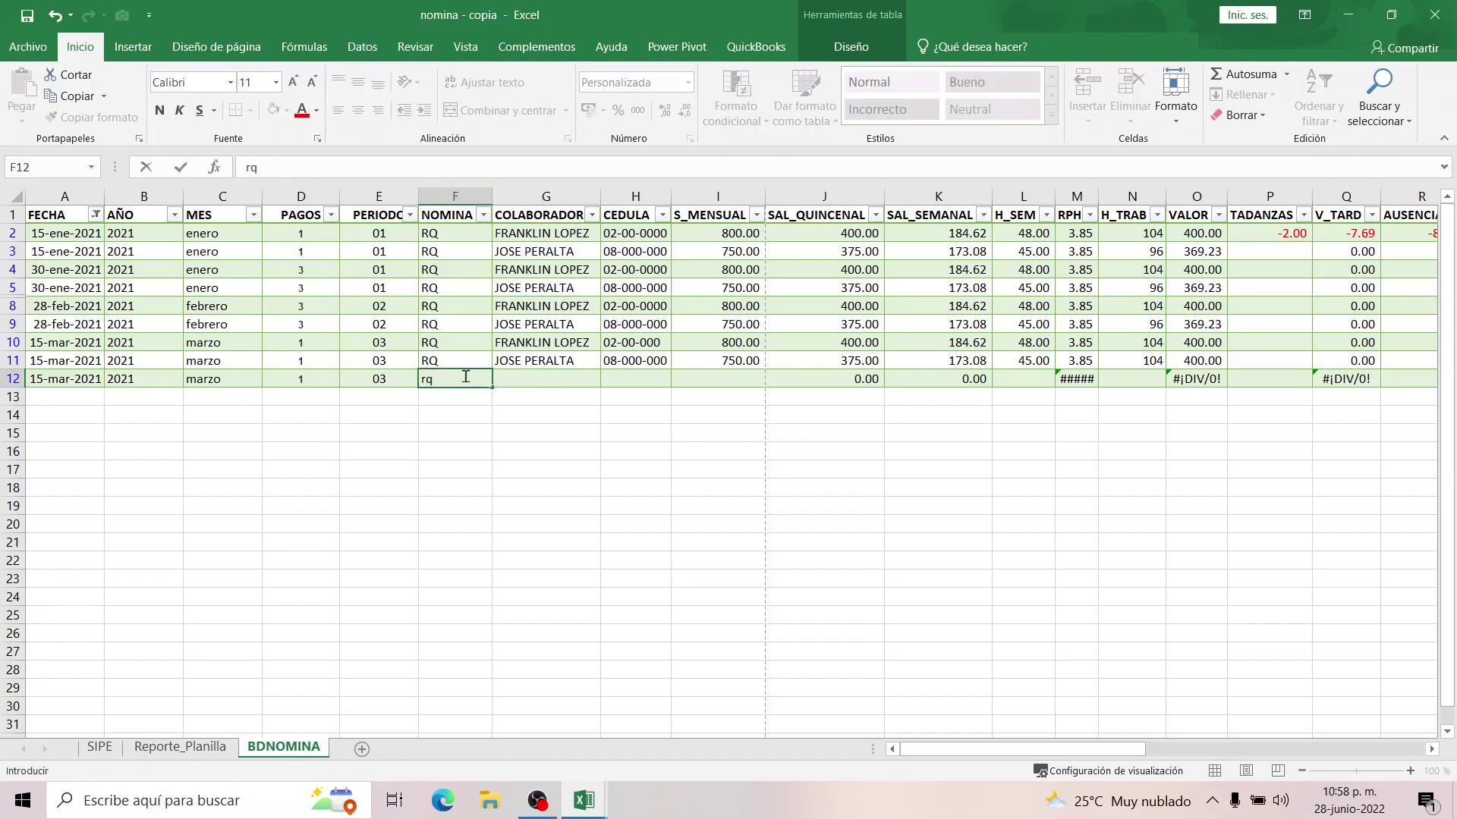
{"action": "type", "text": "rq"}
{"action": "key", "text": "Tab"}
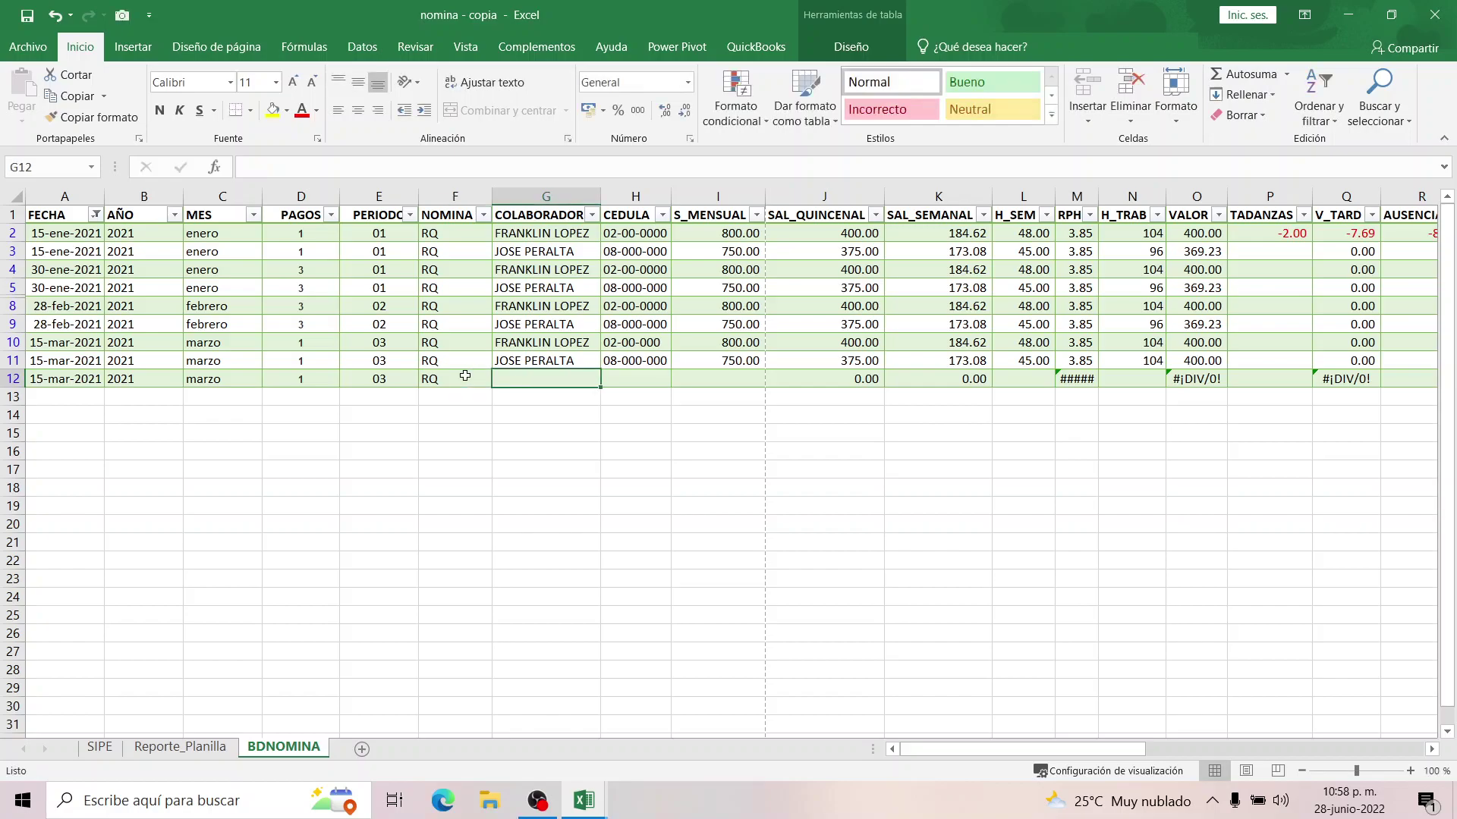
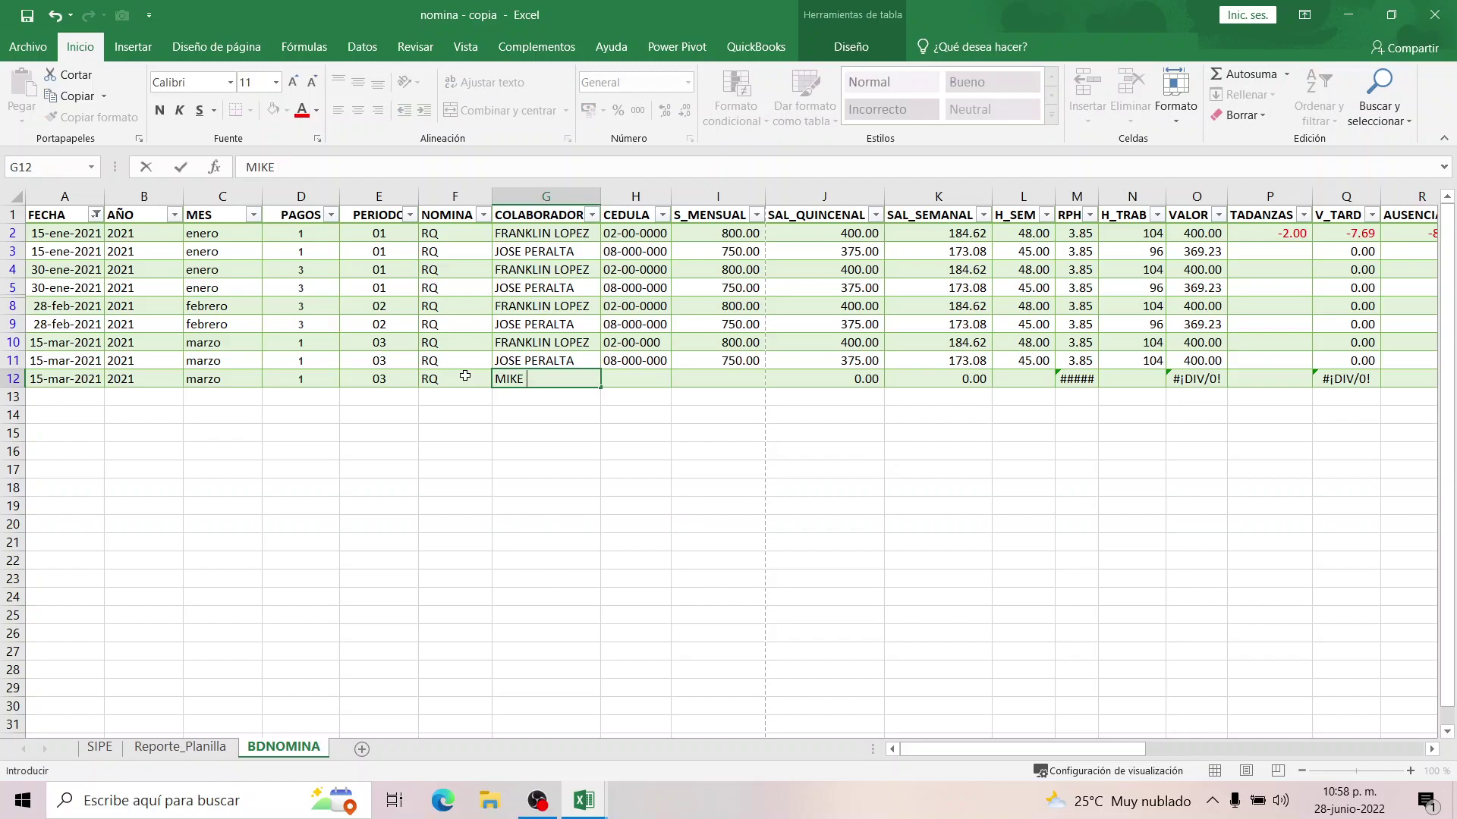
{"action": "key", "text": "Tab"}
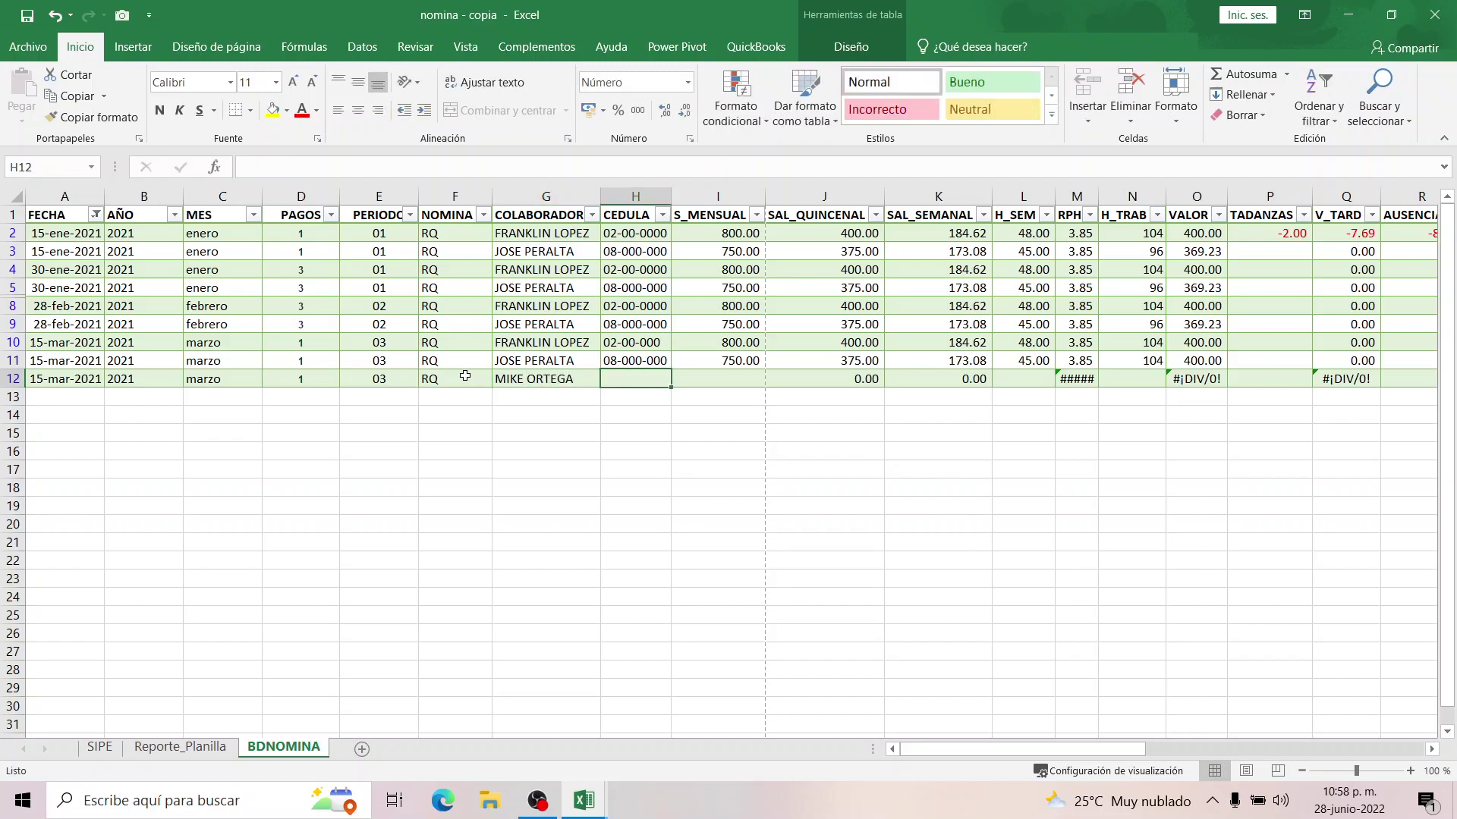
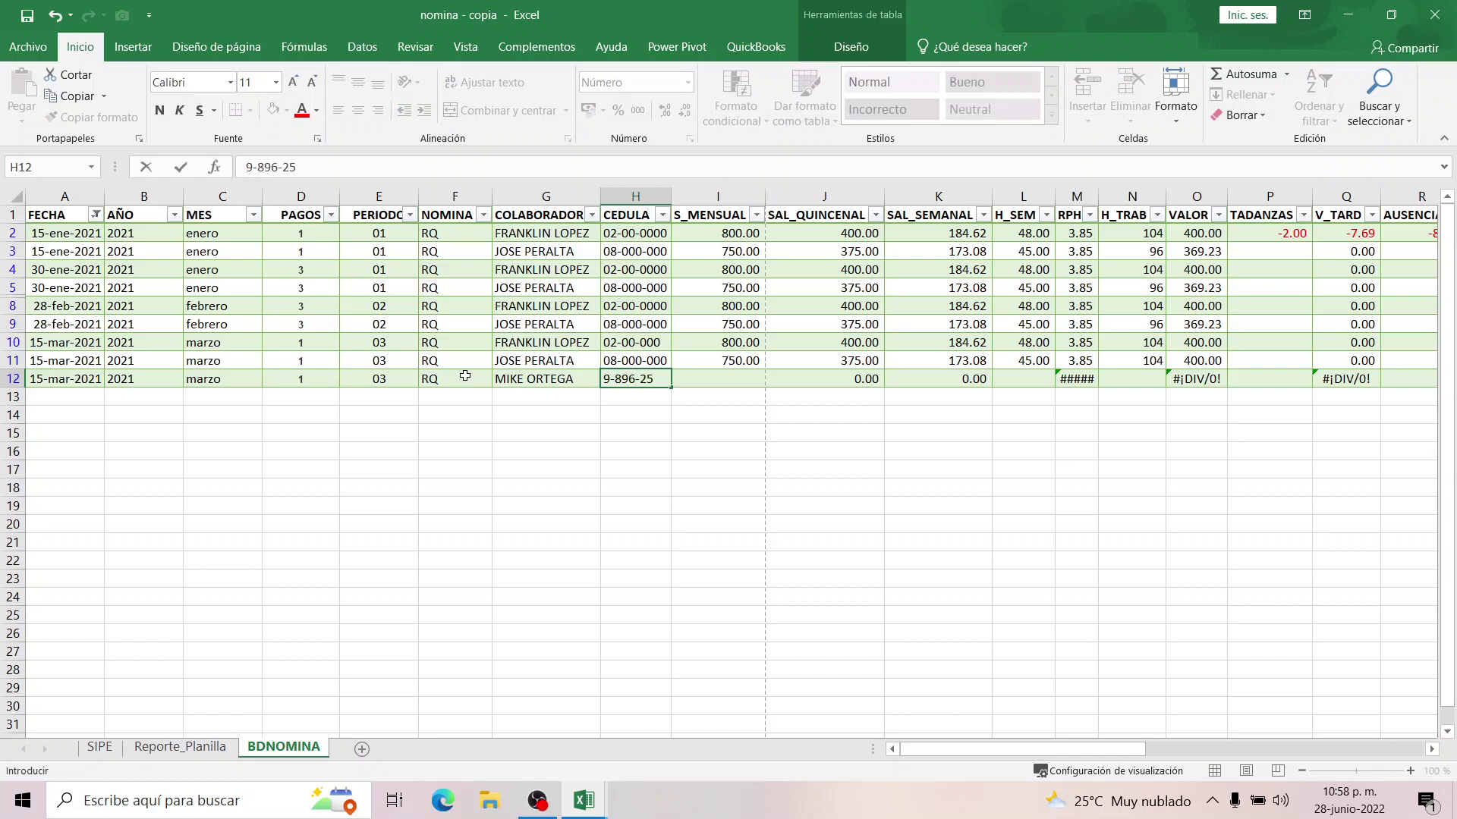
Enter the employee's ID, monthly salary 650, 48 weekly hours and 98 hours worked.
{"action": "key", "text": "Tab"}
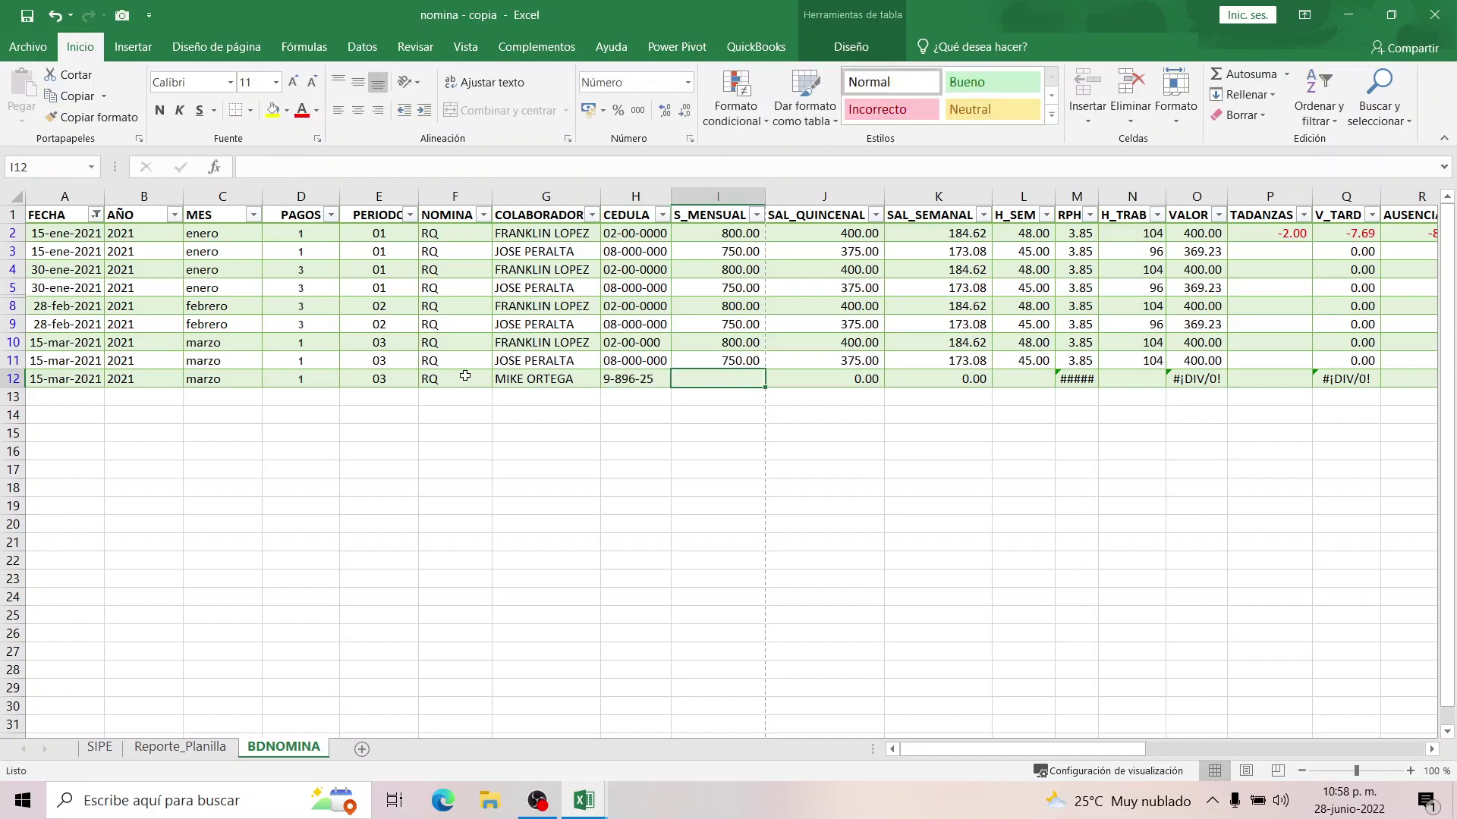
{"action": "type", "text": "650"}
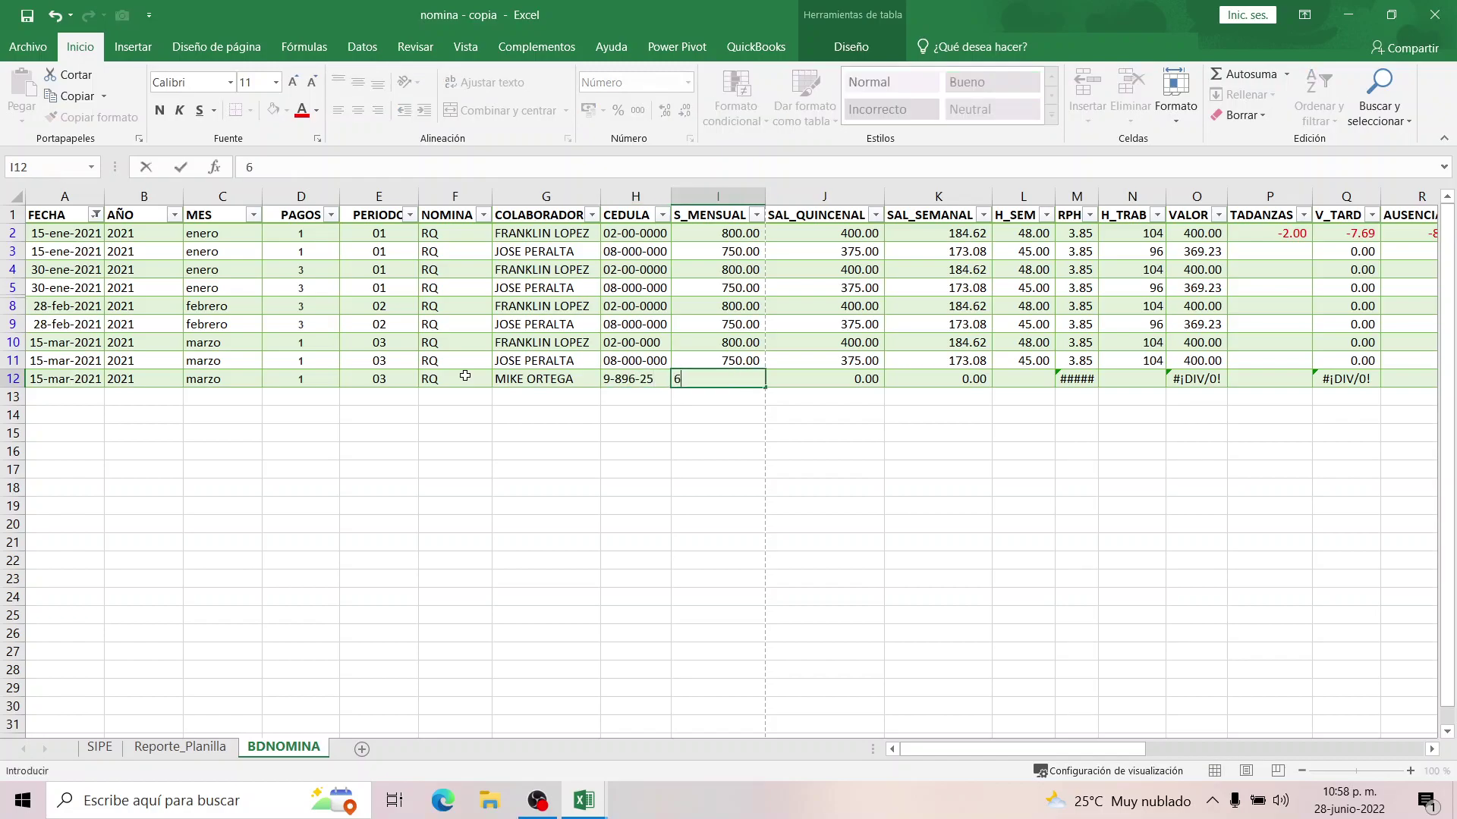
{"action": "key", "text": "Tab"}
{"action": "key", "text": "Tab"}
{"action": "key", "text": "Tab"}
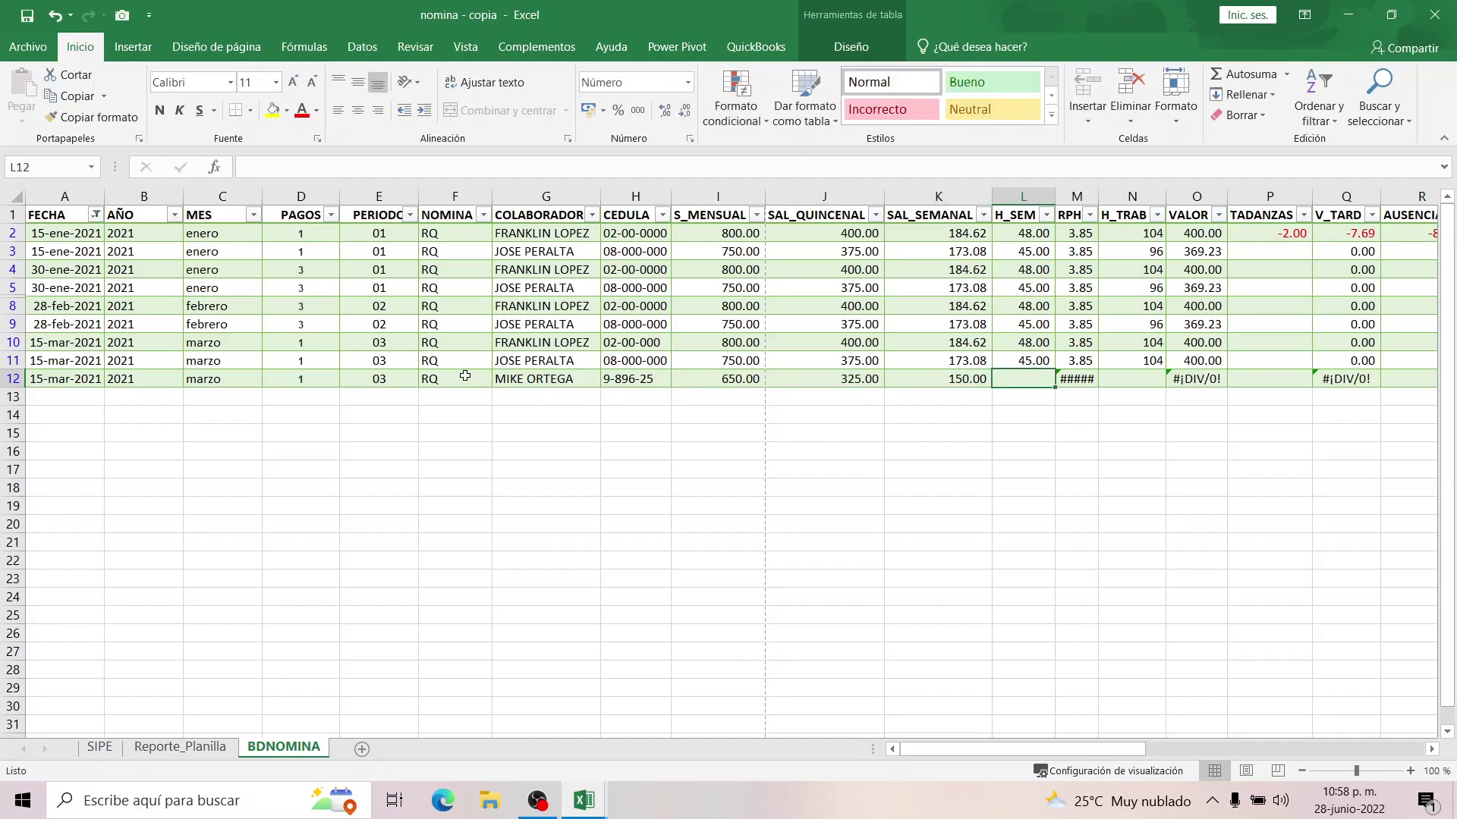
{"action": "type", "text": "48"}
{"action": "key", "text": "Tab"}
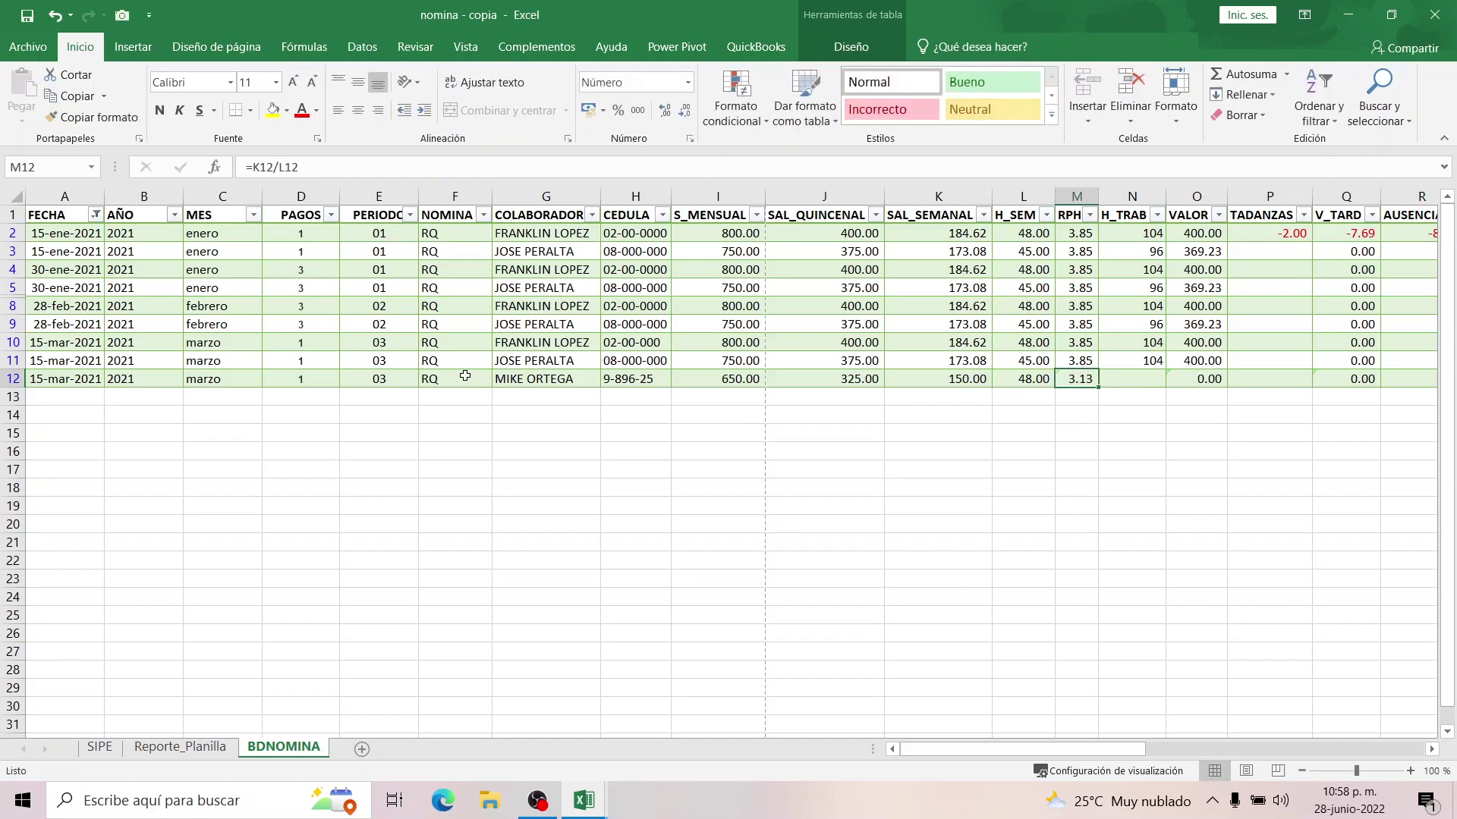
{"action": "key", "text": "Tab"}
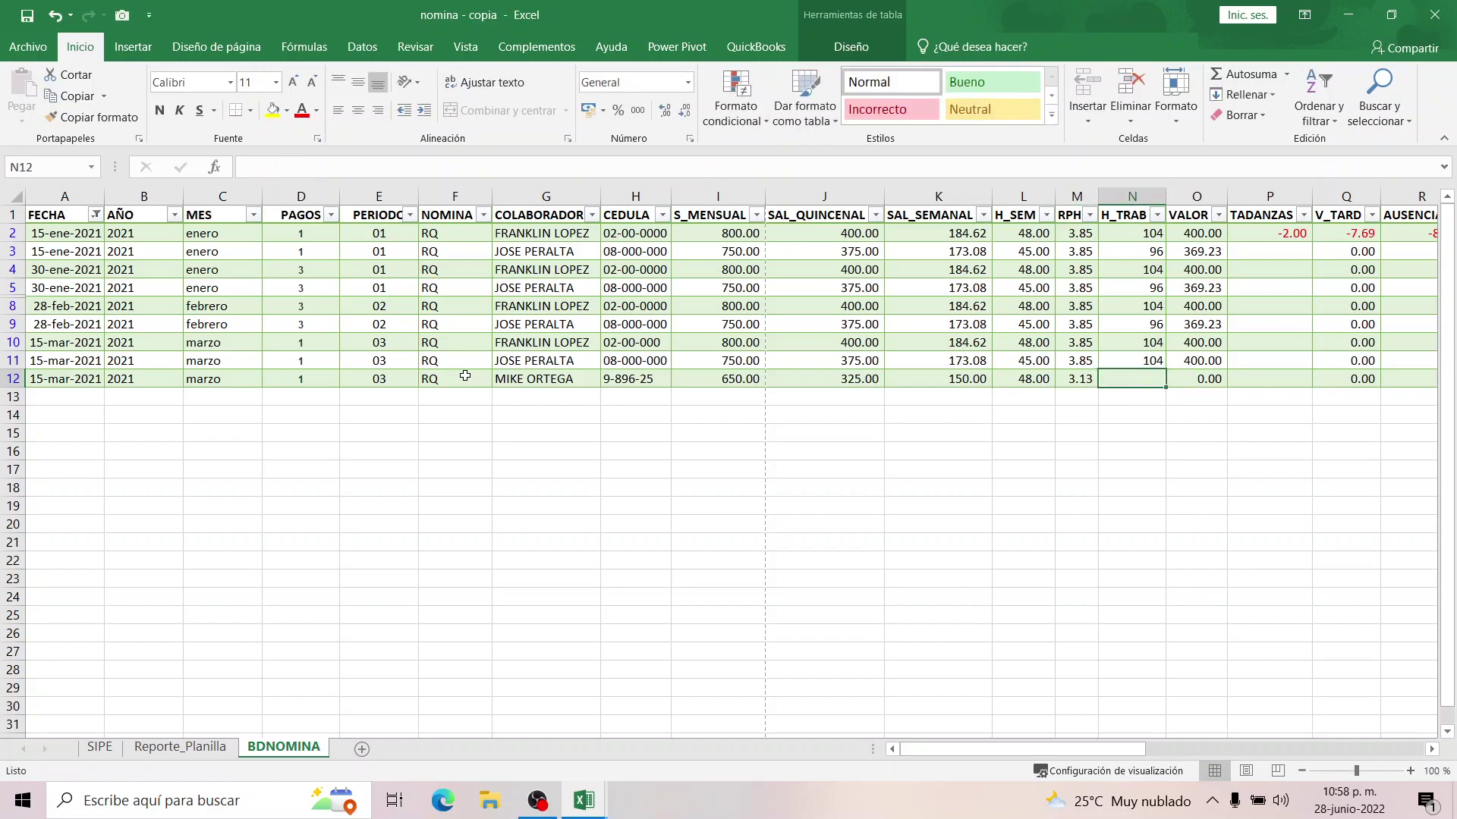
{"action": "type", "text": "98"}
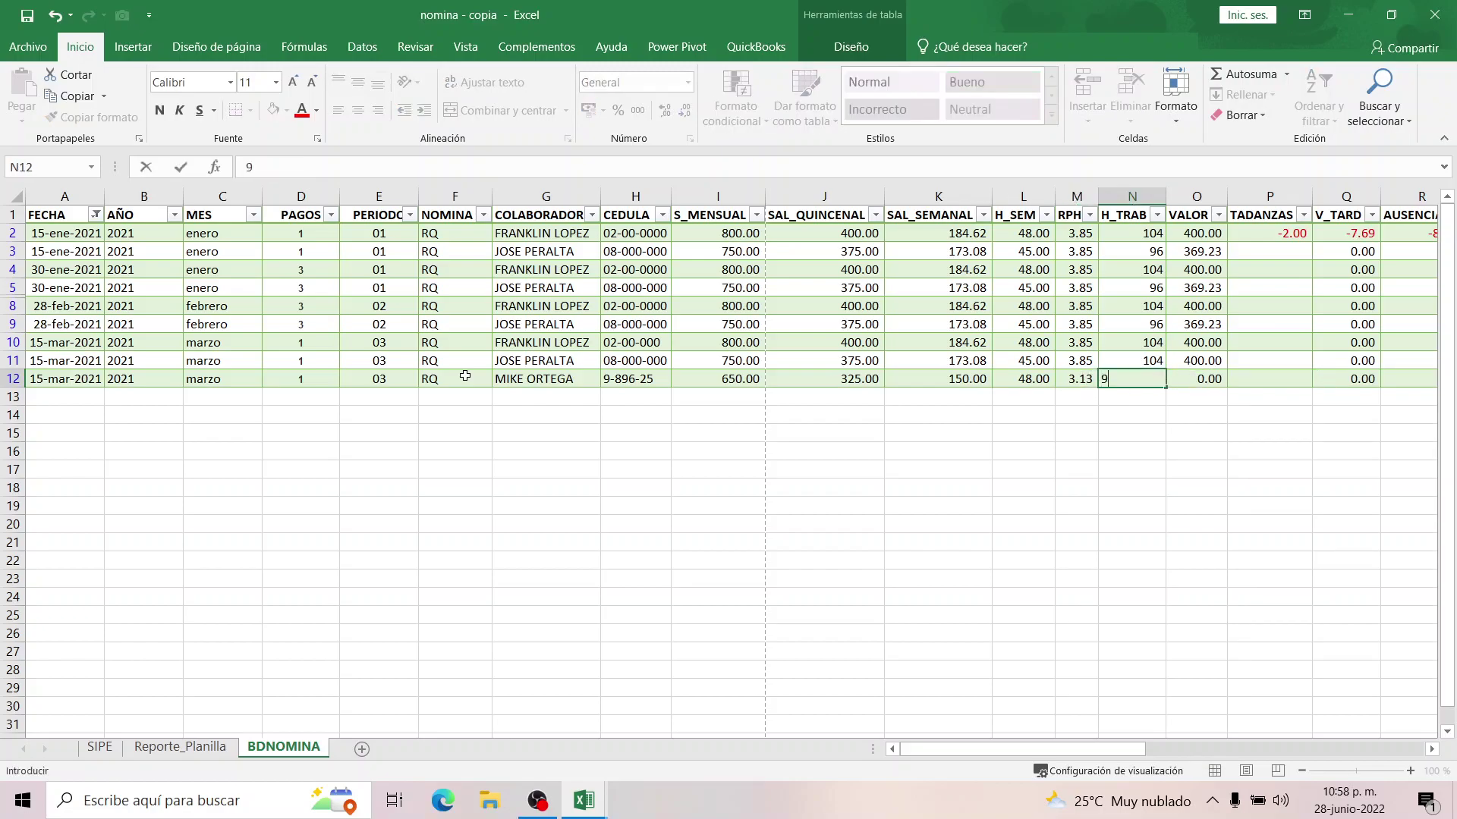
{"action": "key", "text": "Tab"}
{"action": "key", "text": "Tab"}
{"action": "key", "text": "Tab"}
{"action": "key", "text": "Tab"}
{"action": "key", "text": "Tab"}
{"action": "key", "text": "Tab"}
{"action": "key", "text": "Tab"}
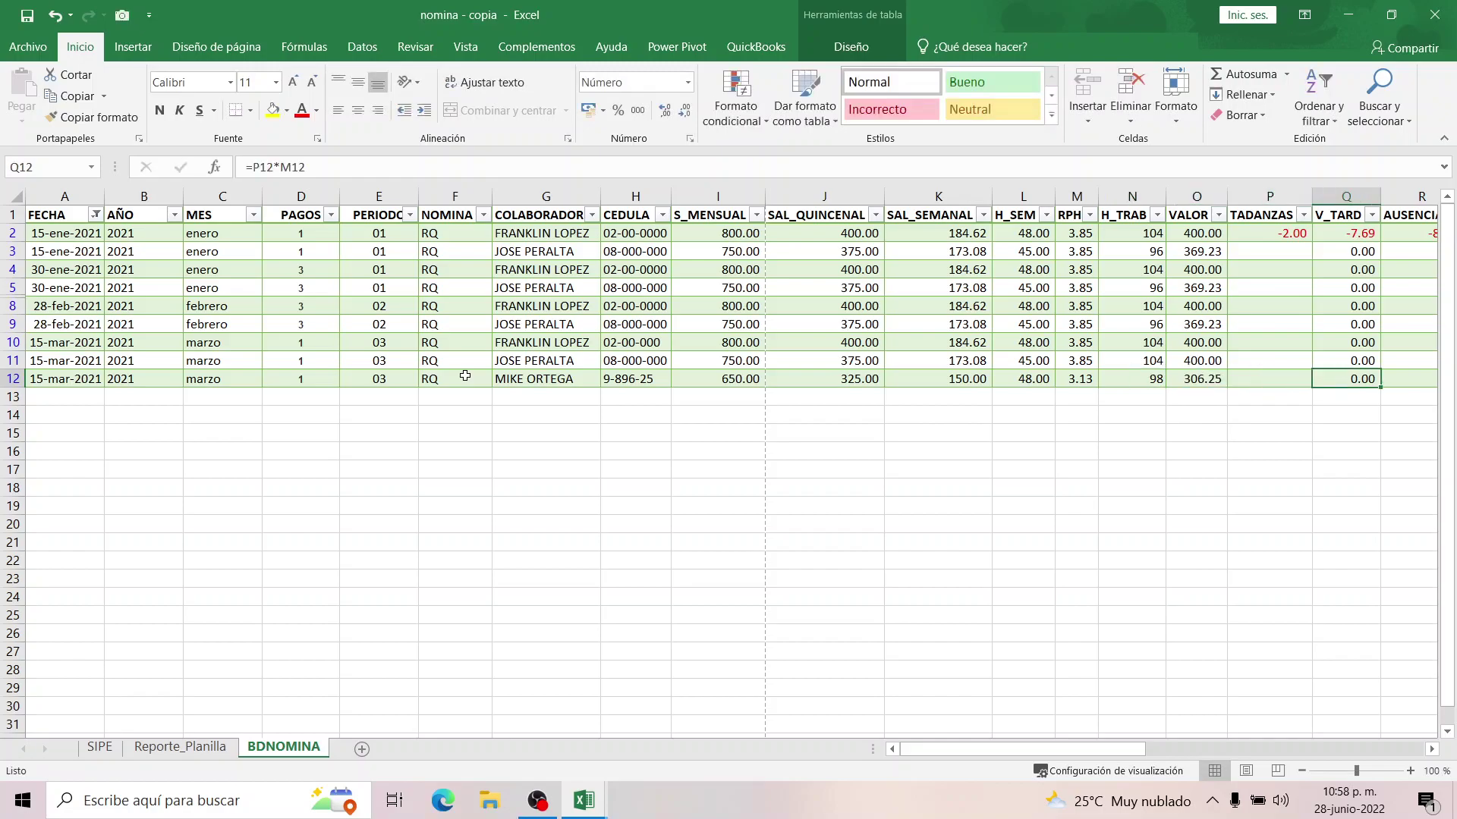
Enter 10, 25 and 15 as row 12's EL SOL, HIPOTECA and DESCUENTOS amounts.
{"action": "key", "text": "Tab"}
{"action": "key", "text": "Tab"}
{"action": "key", "text": "Tab"}
{"action": "key", "text": "Tab"}
{"action": "key", "text": "Tab"}
{"action": "key", "text": "Tab"}
{"action": "key", "text": "Tab"}
{"action": "key", "text": "Tab"}
{"action": "key", "text": "Tab"}
{"action": "key", "text": "Tab"}
{"action": "key", "text": "Tab"}
{"action": "key", "text": "Tab"}
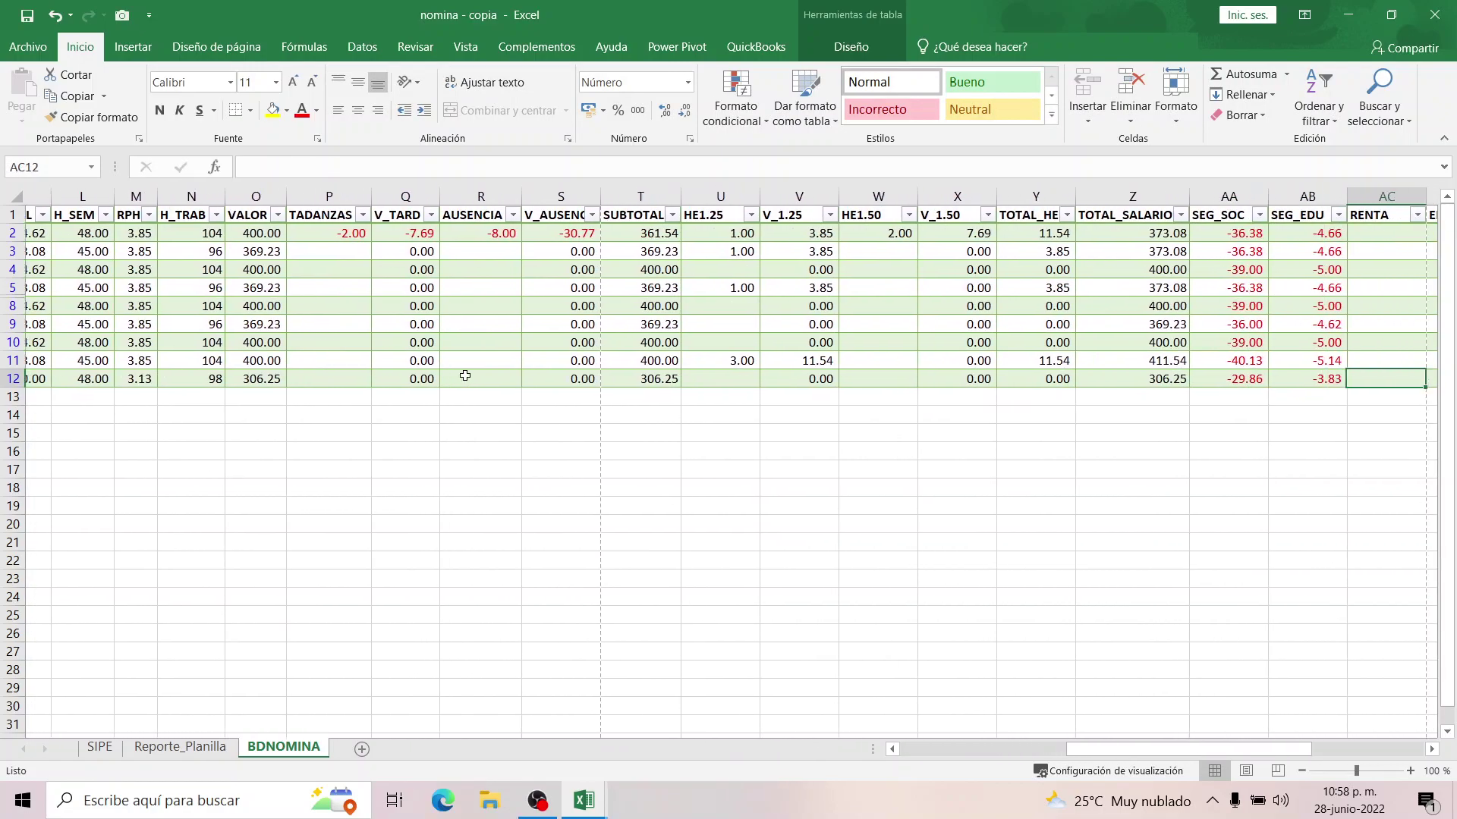
{"action": "key", "text": "Tab"}
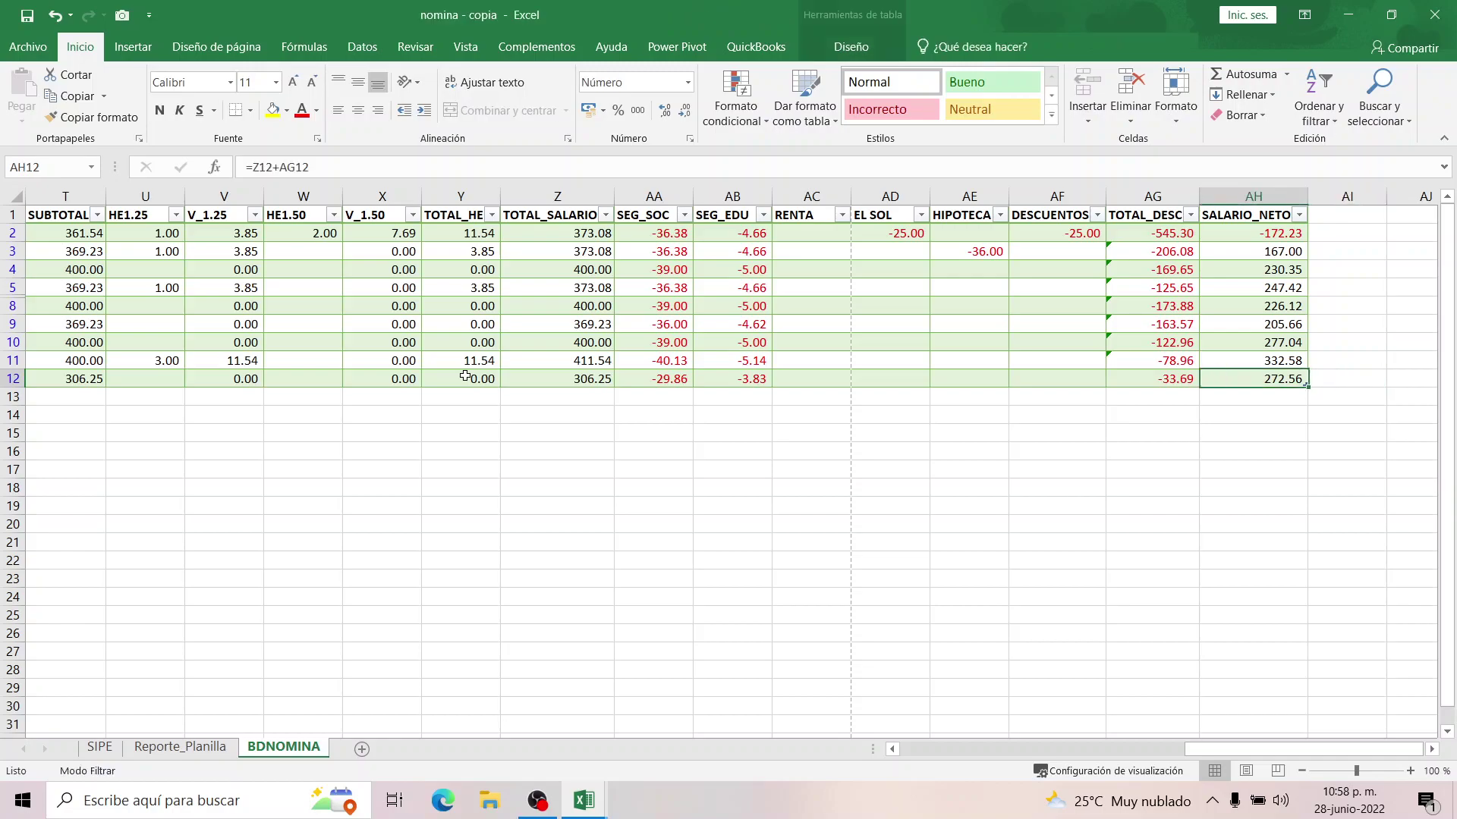
{"action": "key", "text": "Left"}
{"action": "key", "text": "Left"}
{"action": "key", "text": "Left"}
{"action": "key", "text": "Left"}
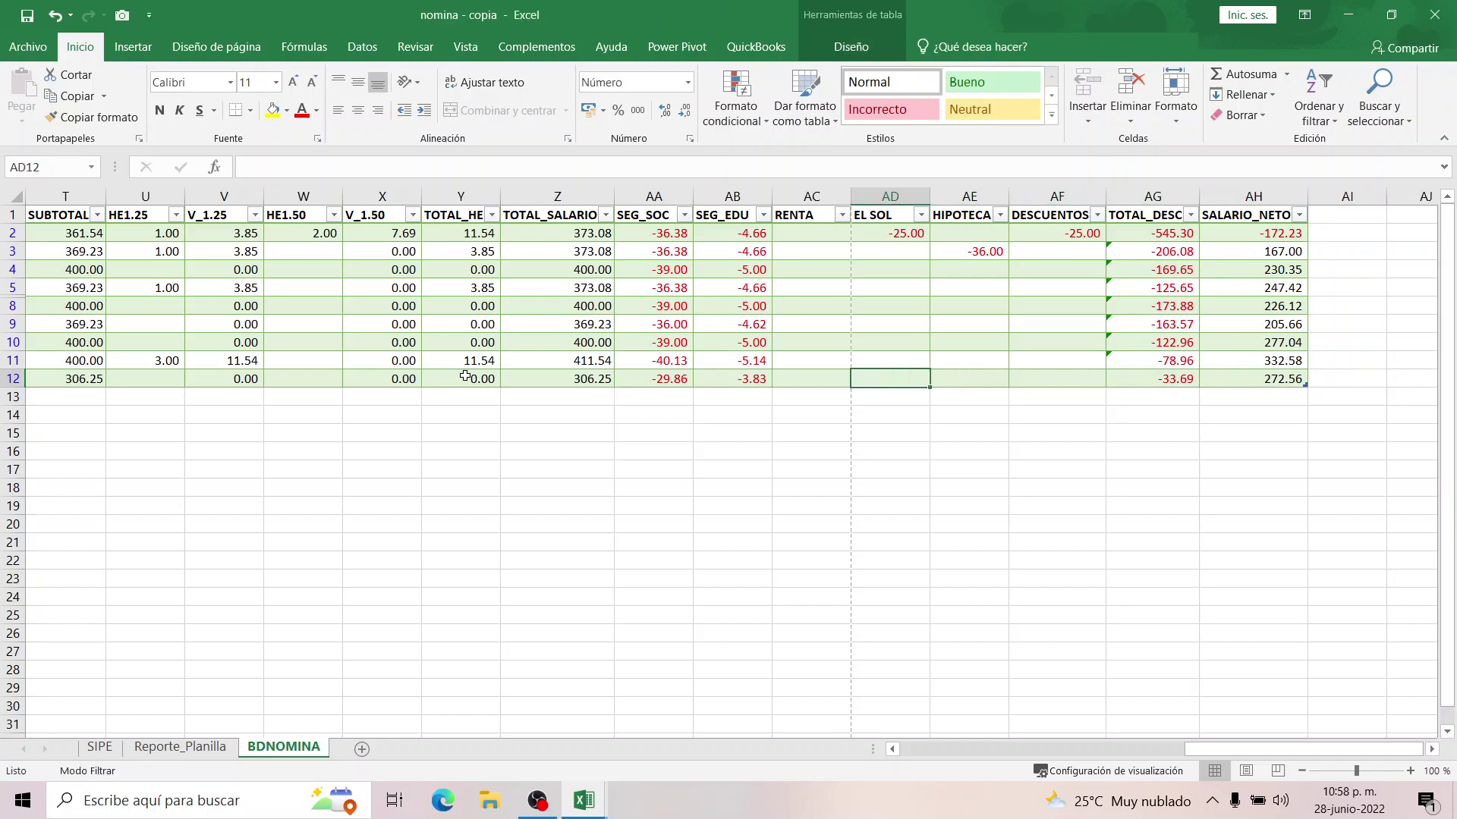
{"action": "type", "text": "10"}
{"action": "key", "text": "Tab"}
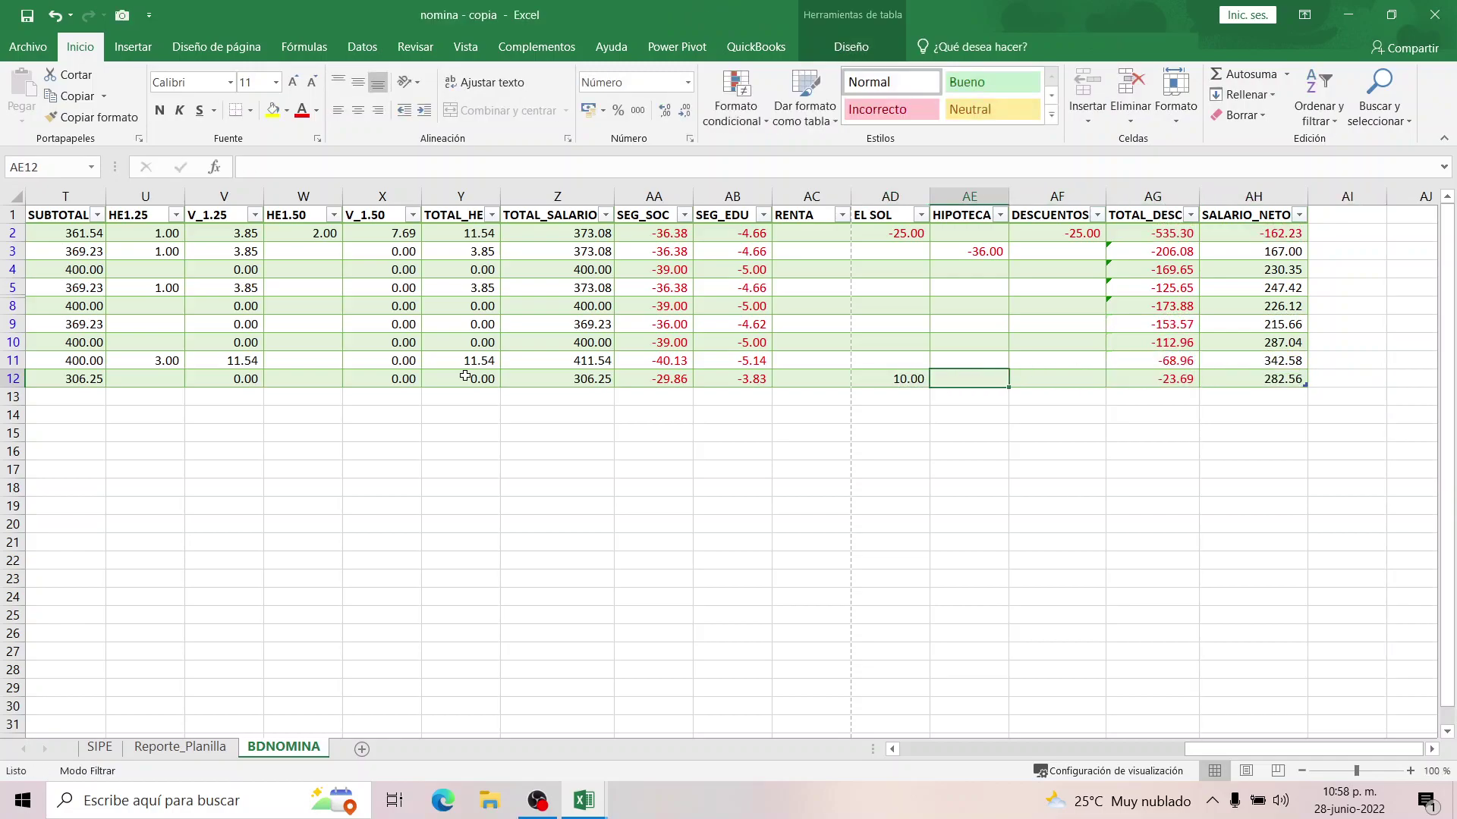
{"action": "type", "text": "25"}
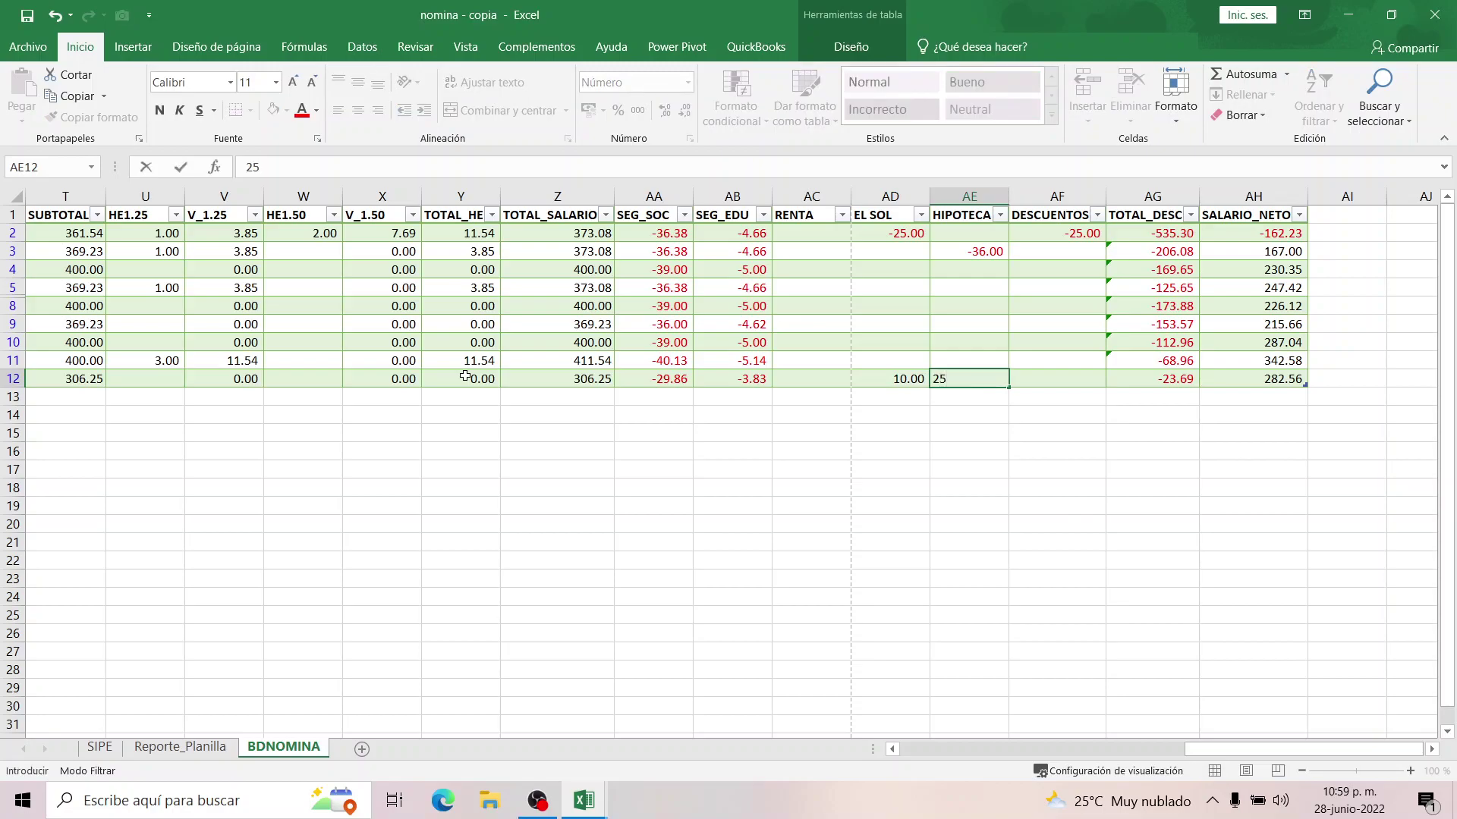
{"action": "key", "text": "Tab"}
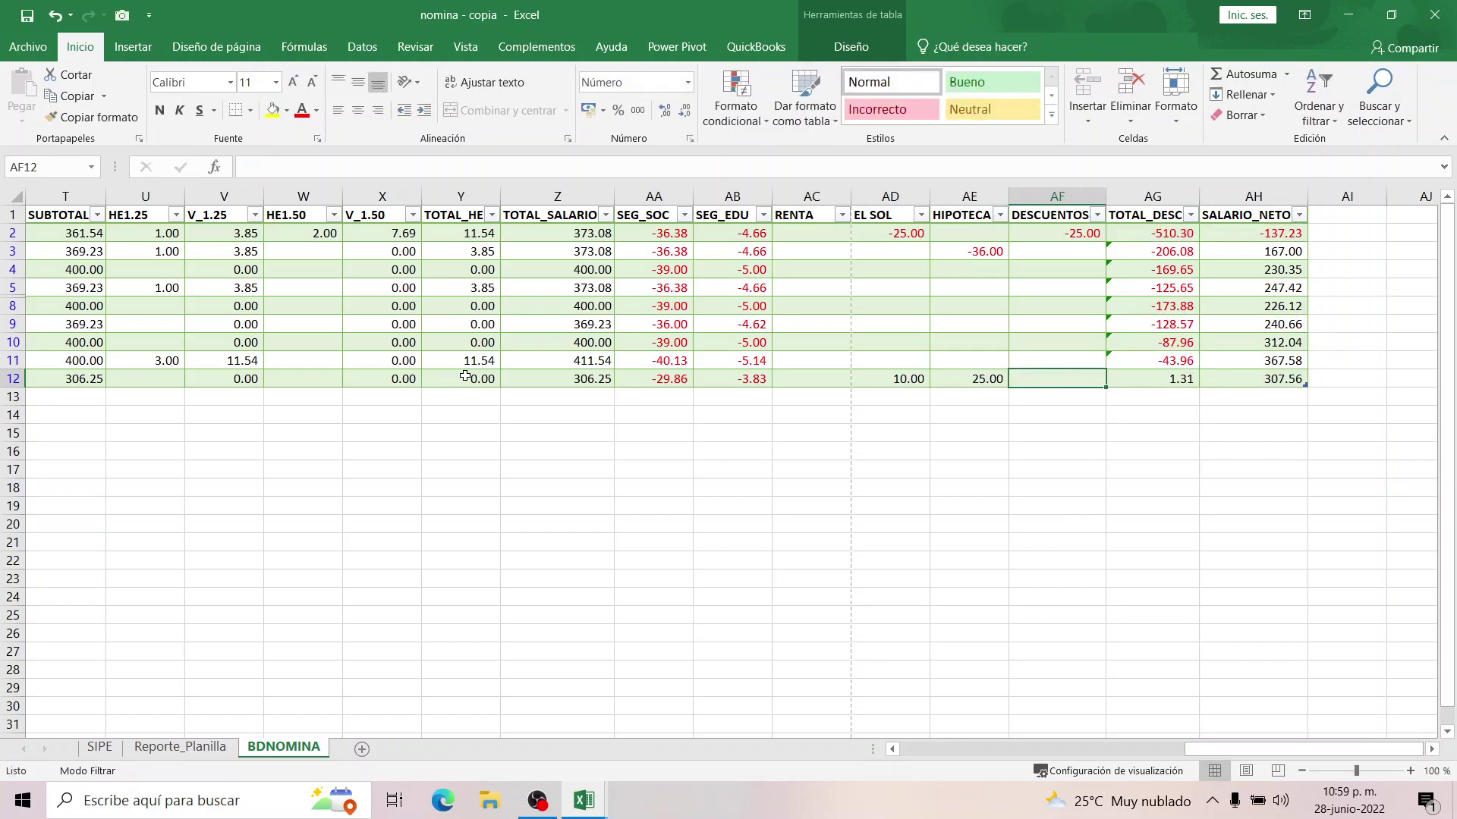
{"action": "type", "text": "15"}
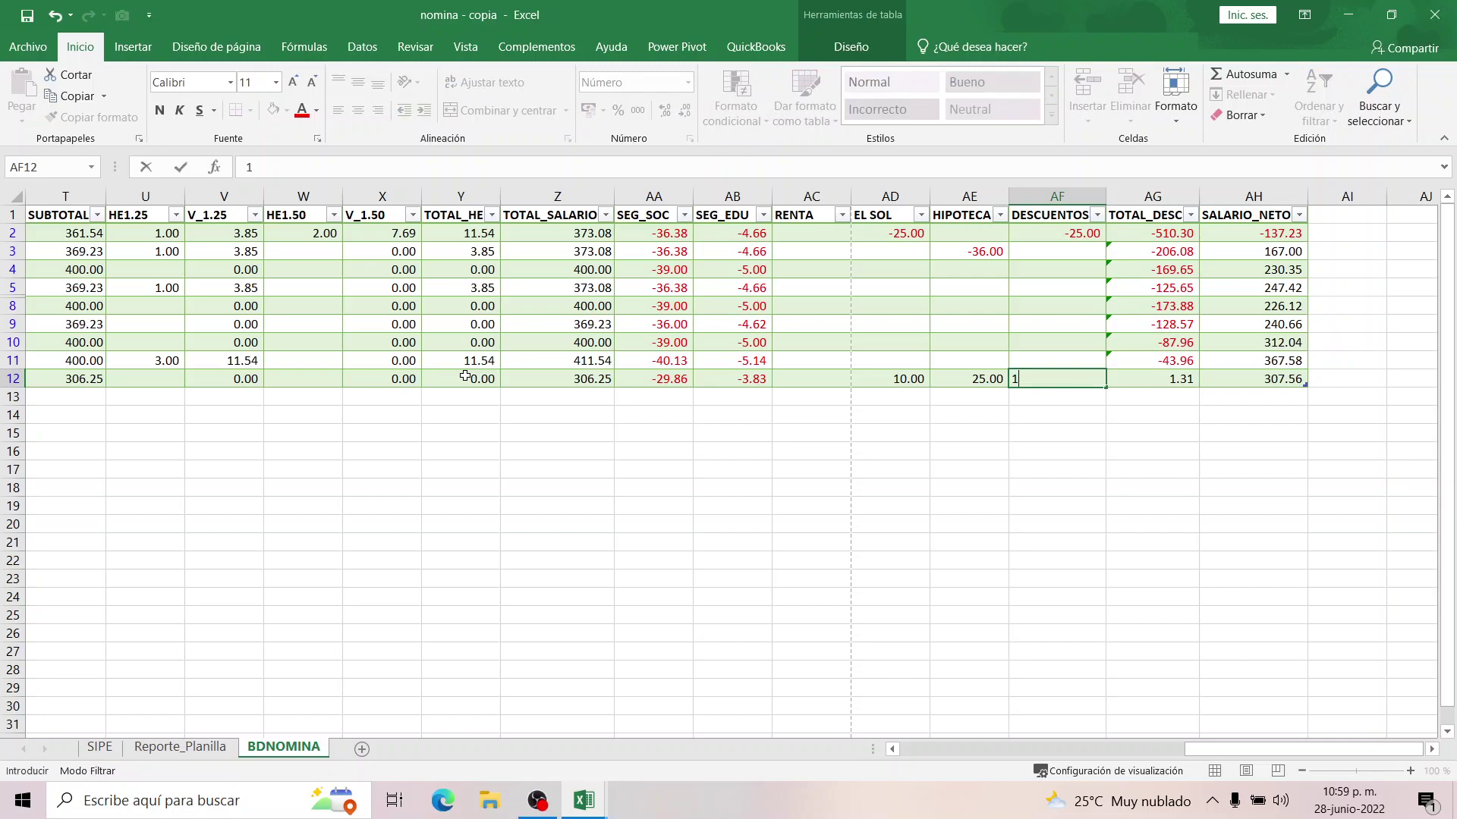
{"action": "key", "text": "Return"}
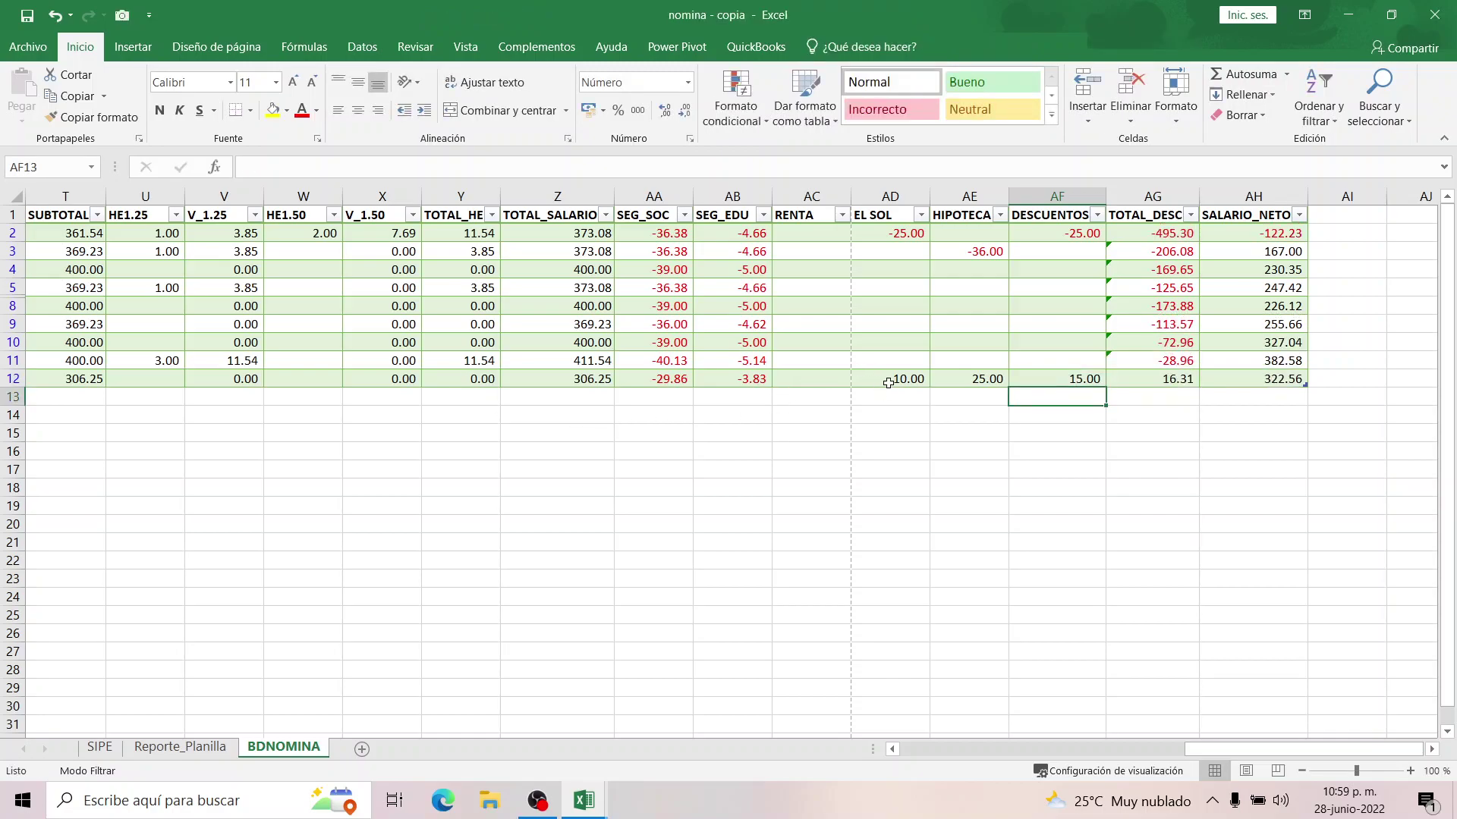
Change row 12's deductions to negatives: -10, -25 and -15.
{"action": "double_click", "coordinate": [880, 377]}
{"action": "type", "text": "-"}
{"action": "key", "text": "Tab"}
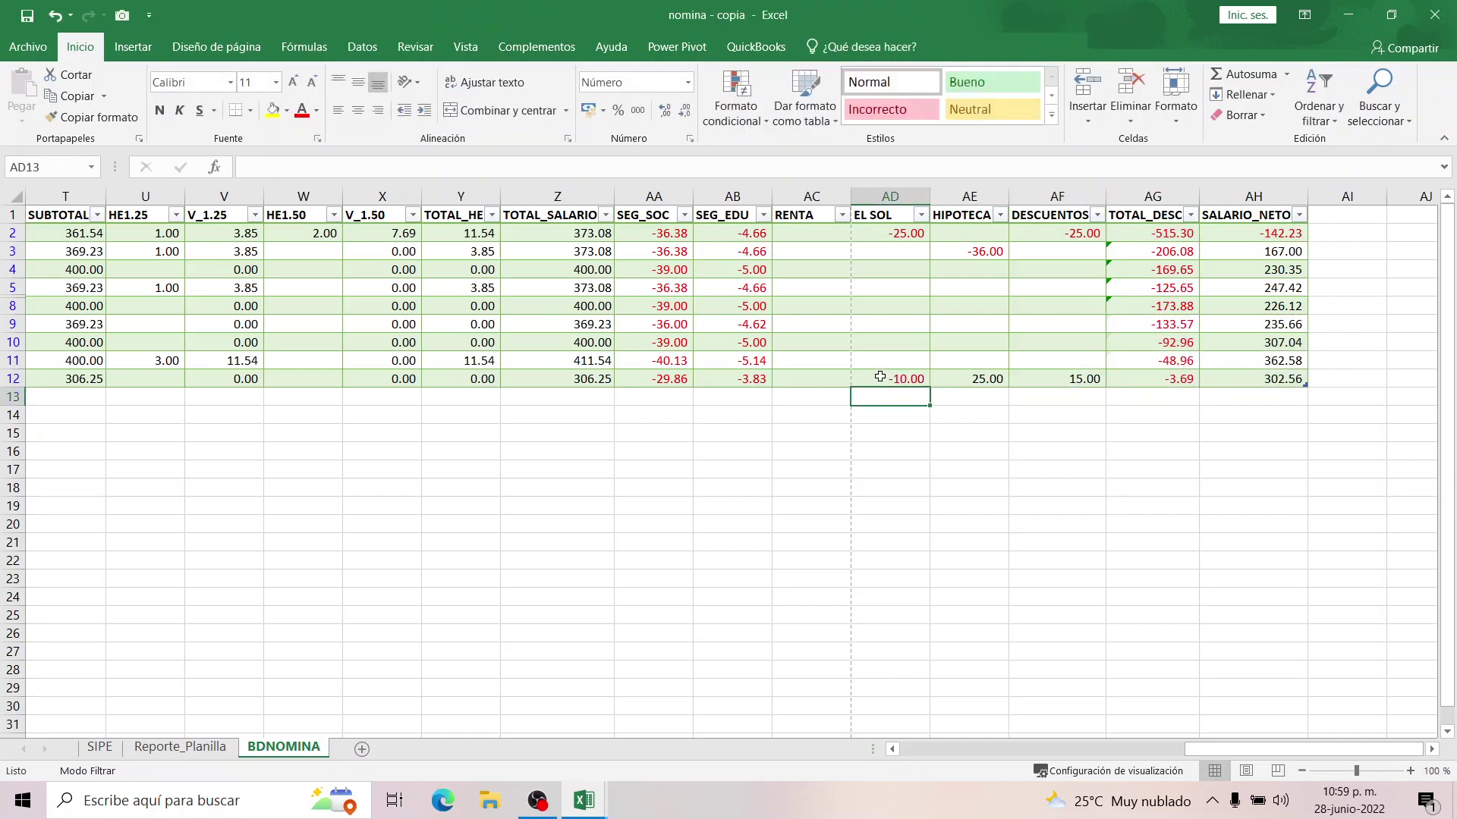
{"action": "type", "text": "-25"}
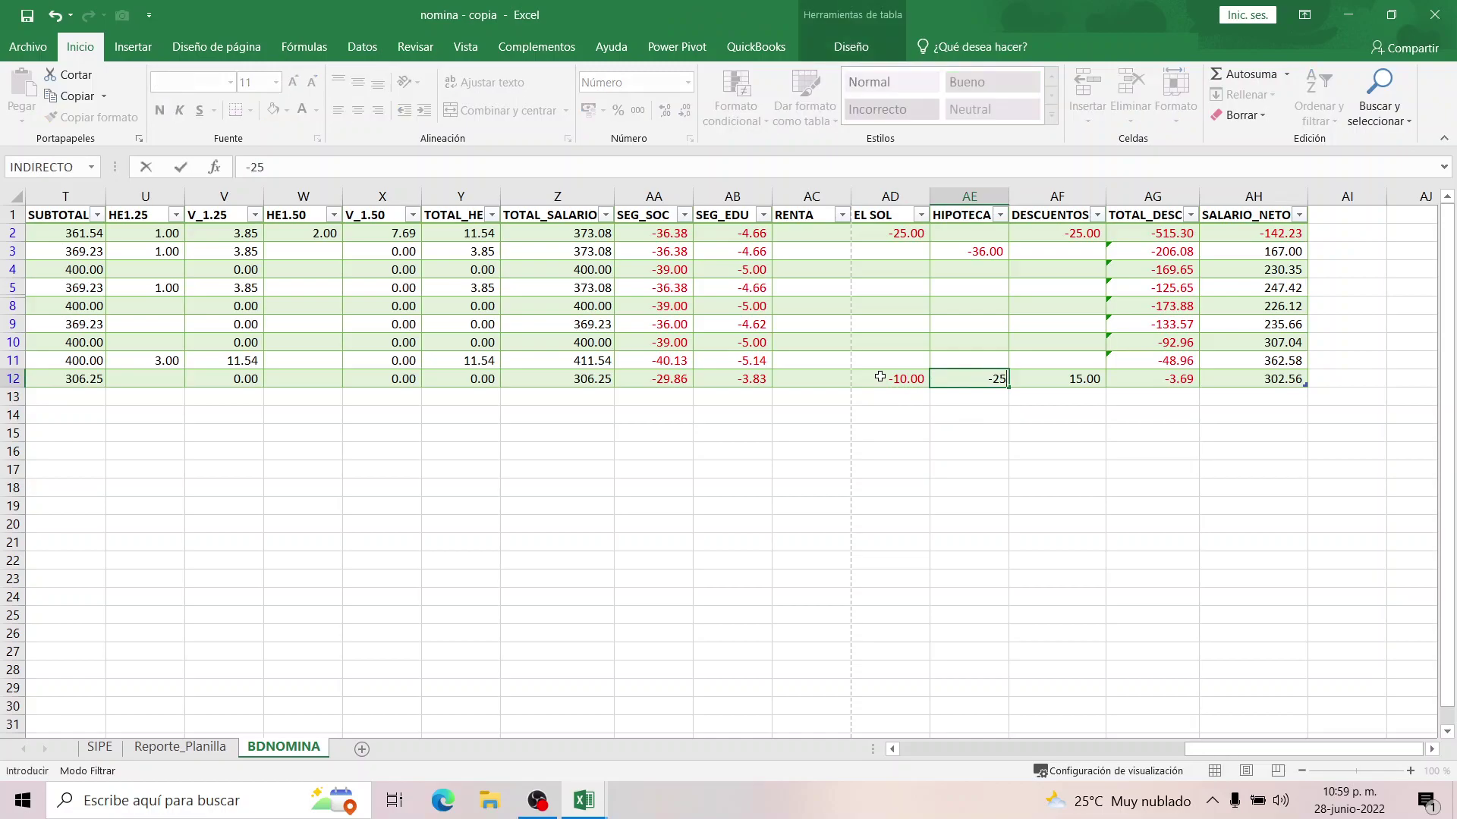
{"action": "key", "text": "Tab"}
{"action": "type", "text": "-1"}
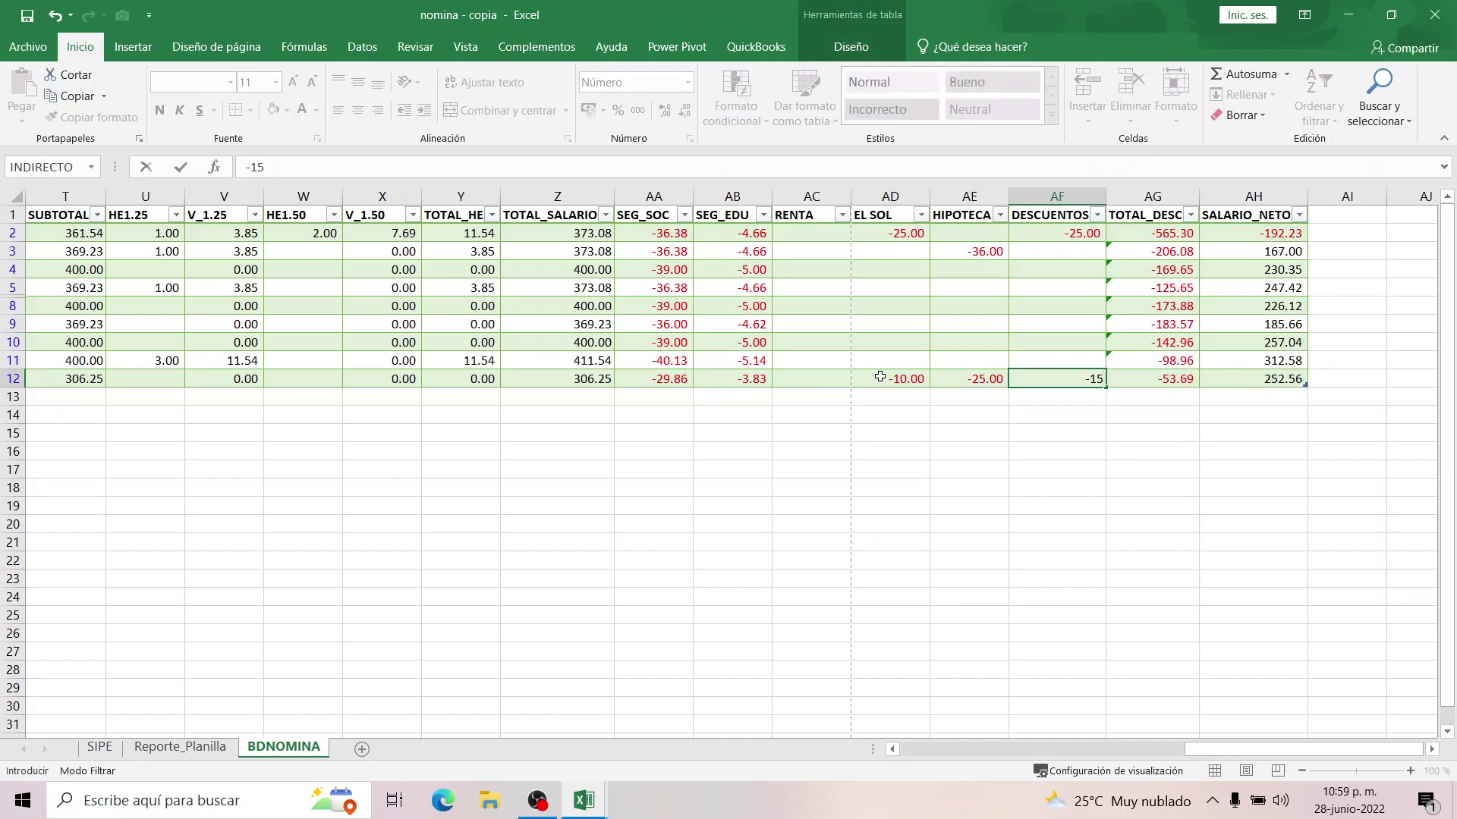
{"action": "key", "text": "Return"}
{"action": "left_click", "coordinate": [918, 301]}
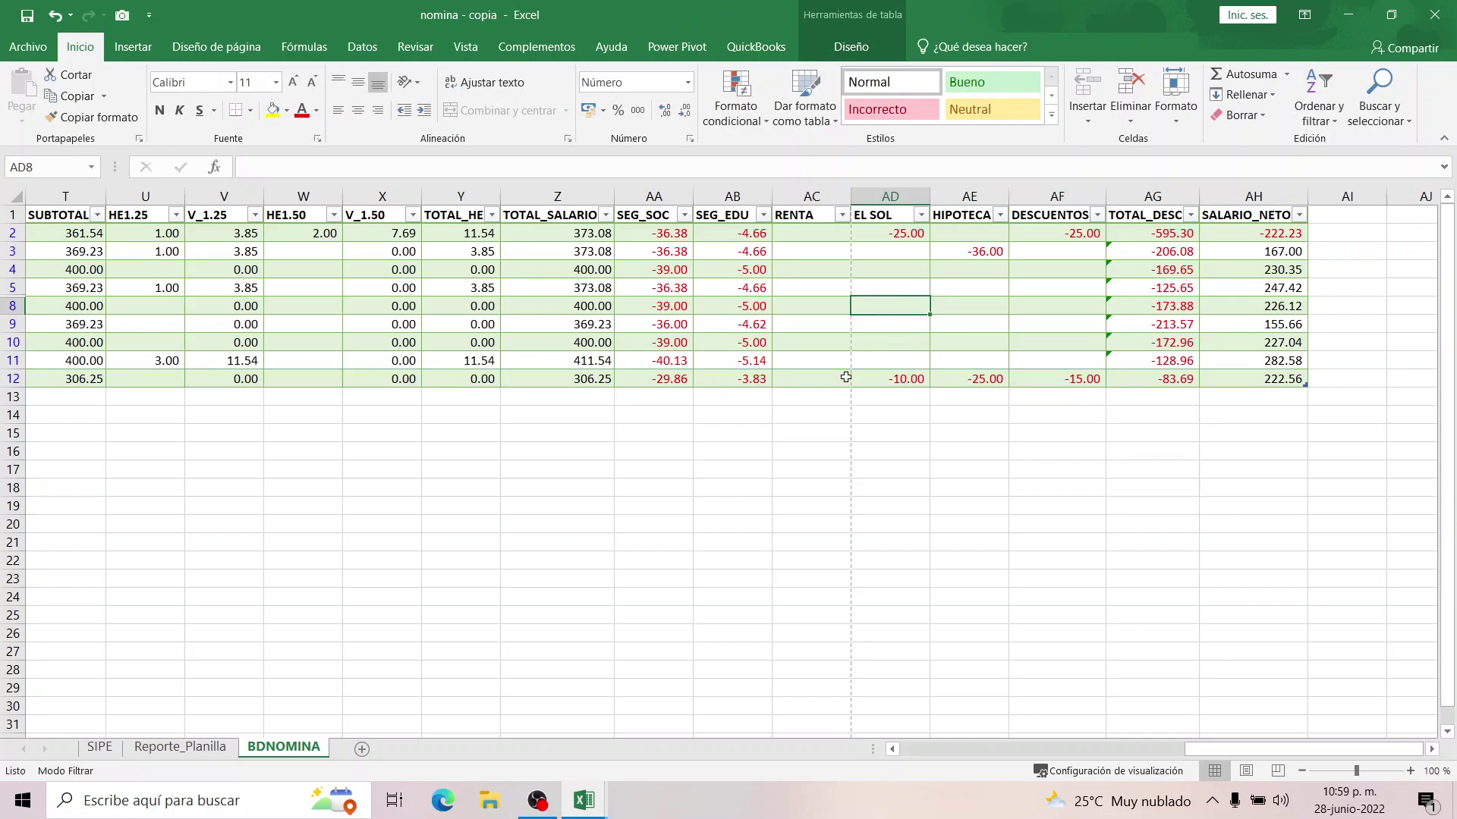
{"action": "left_click", "coordinate": [909, 376]}
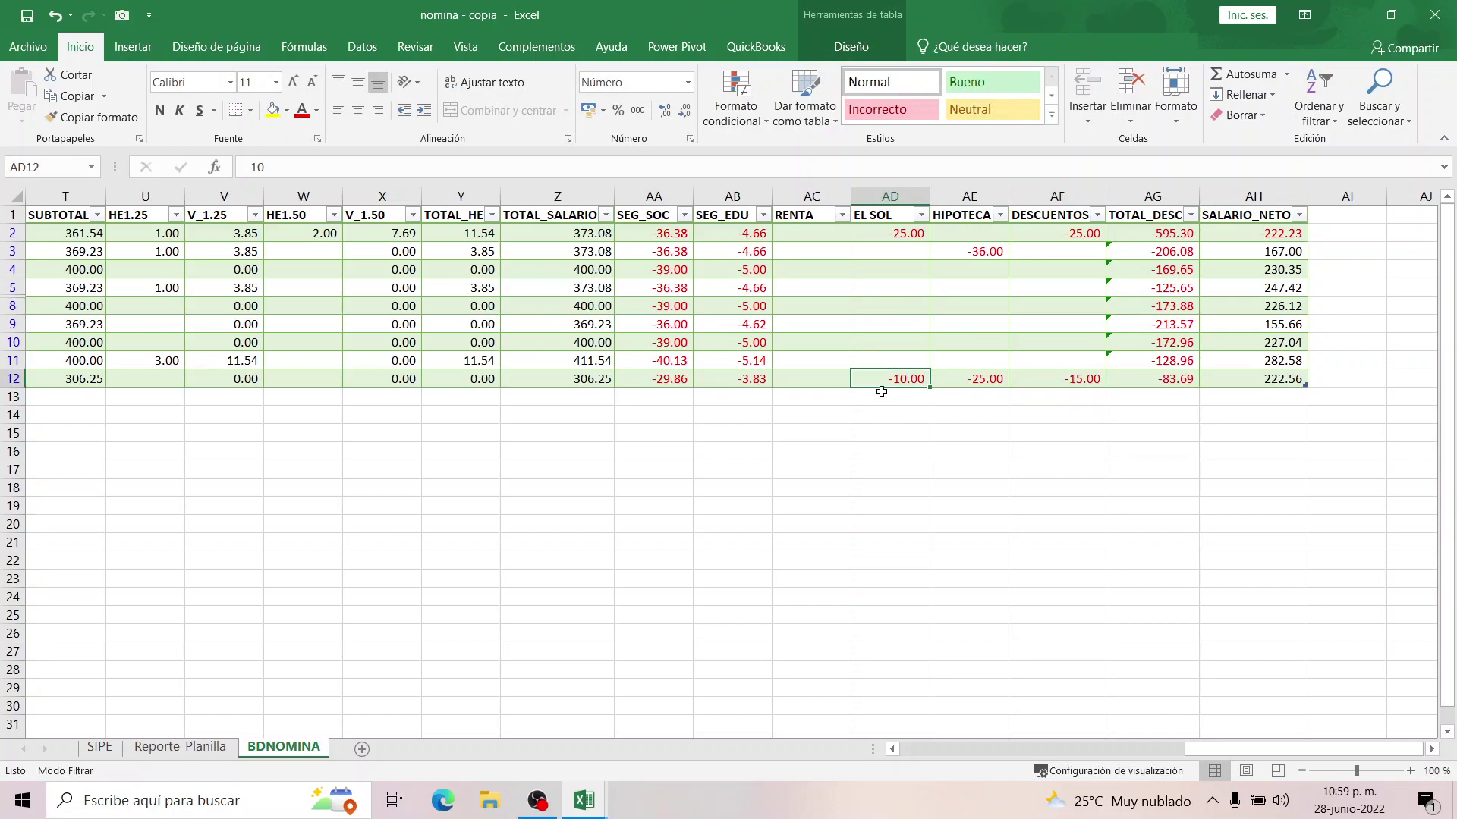
Inspect the TOTAL_DESC formulas in AG3:AG13 and undo the restored column formula.
{"action": "left_click", "coordinate": [925, 449]}
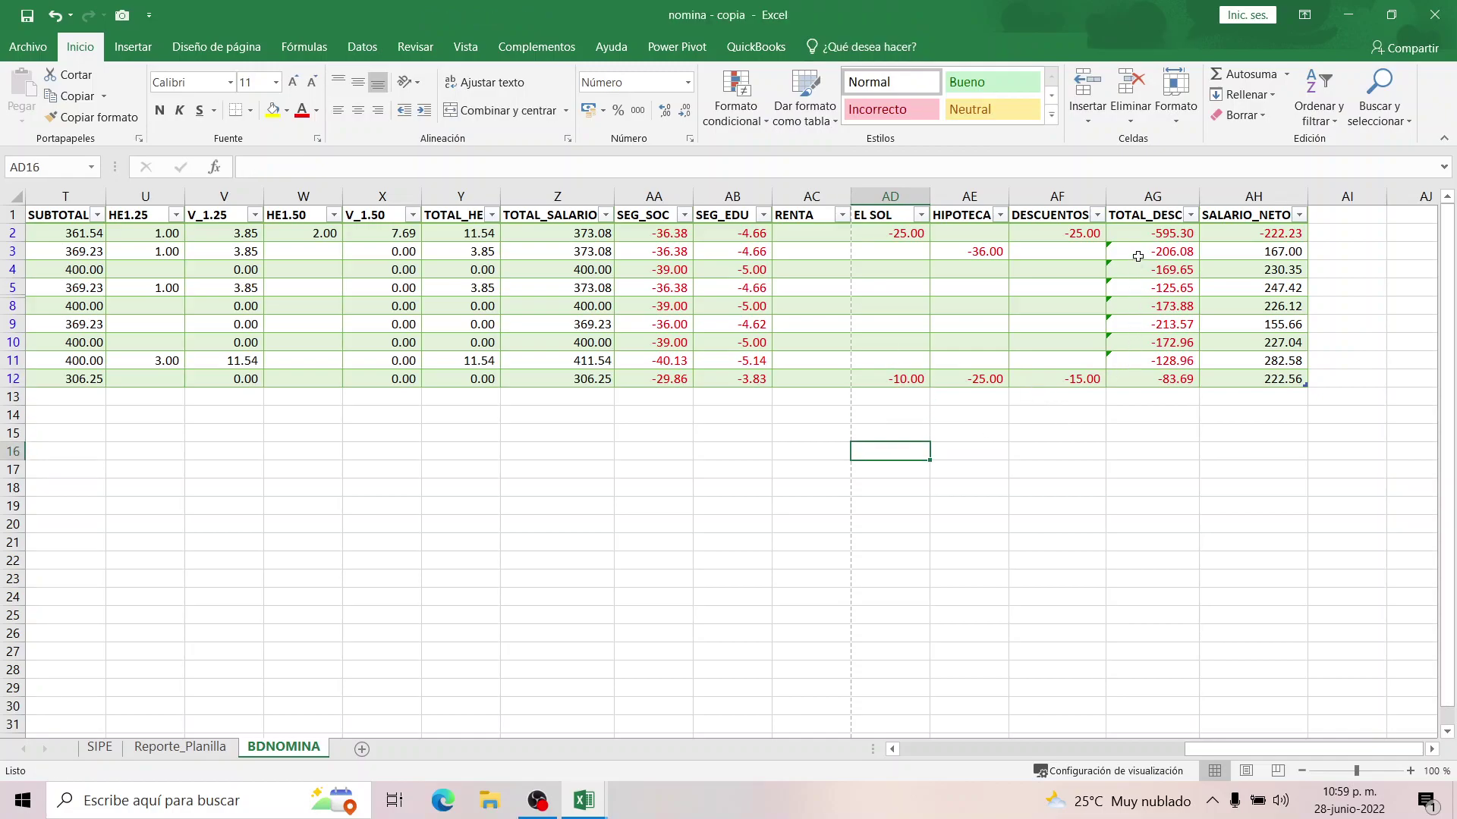
{"action": "left_click", "coordinate": [1138, 251]}
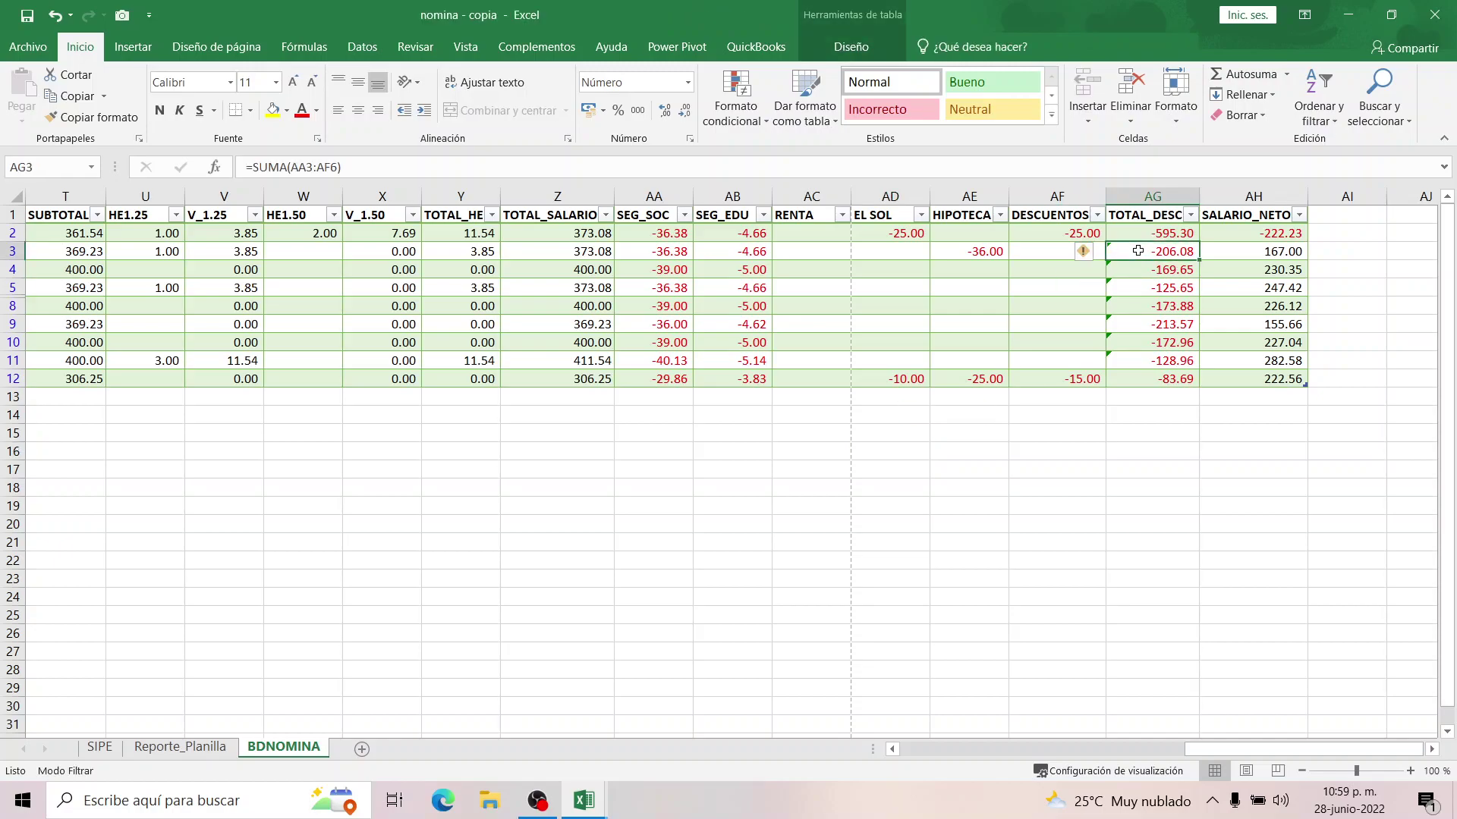
{"action": "left_click_drag", "start_coordinate": [1130, 251], "coordinate": [1149, 397]}
{"action": "left_click", "coordinate": [1084, 256]}
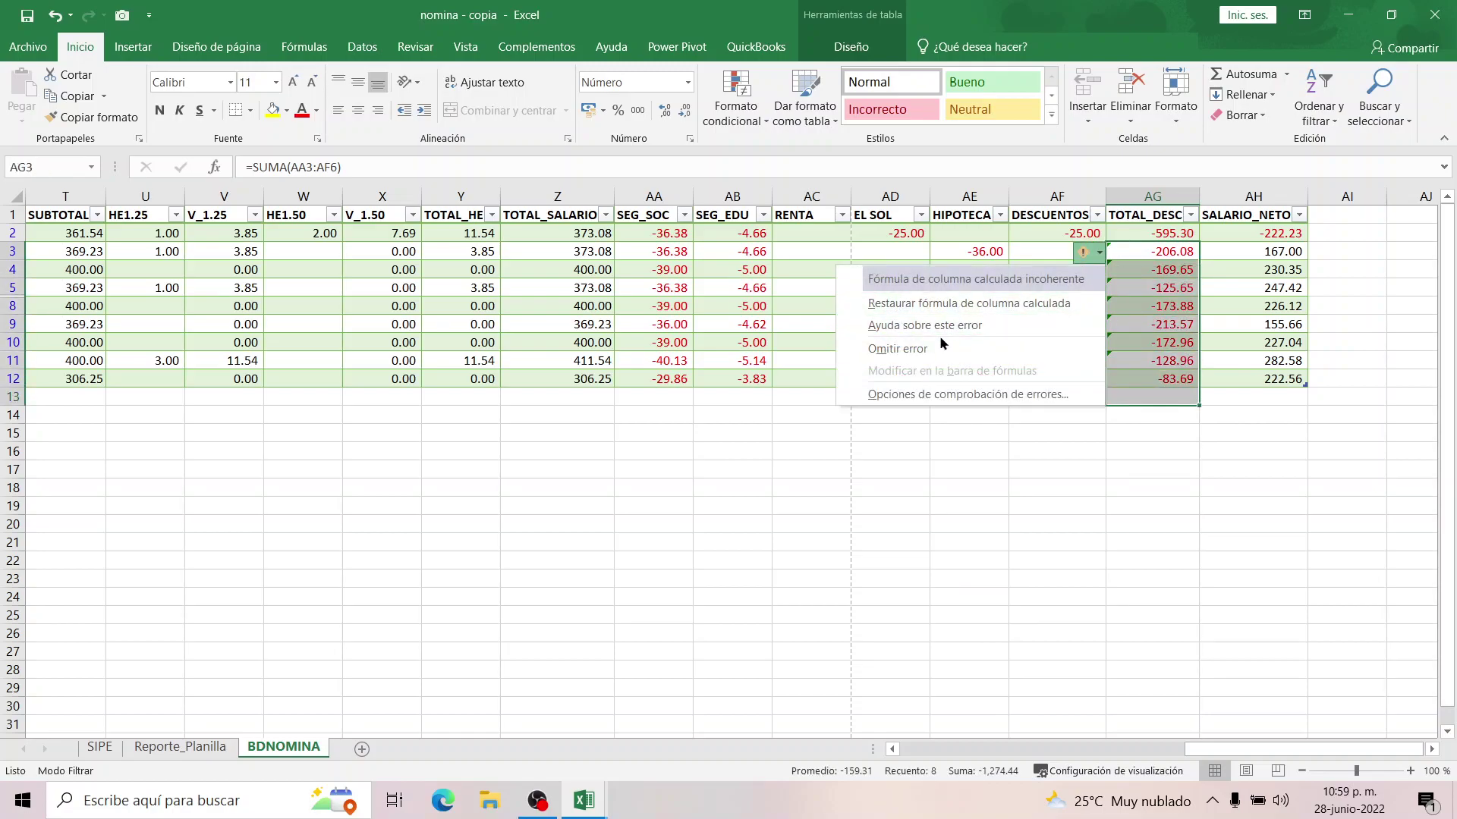
{"action": "left_click", "coordinate": [943, 305]}
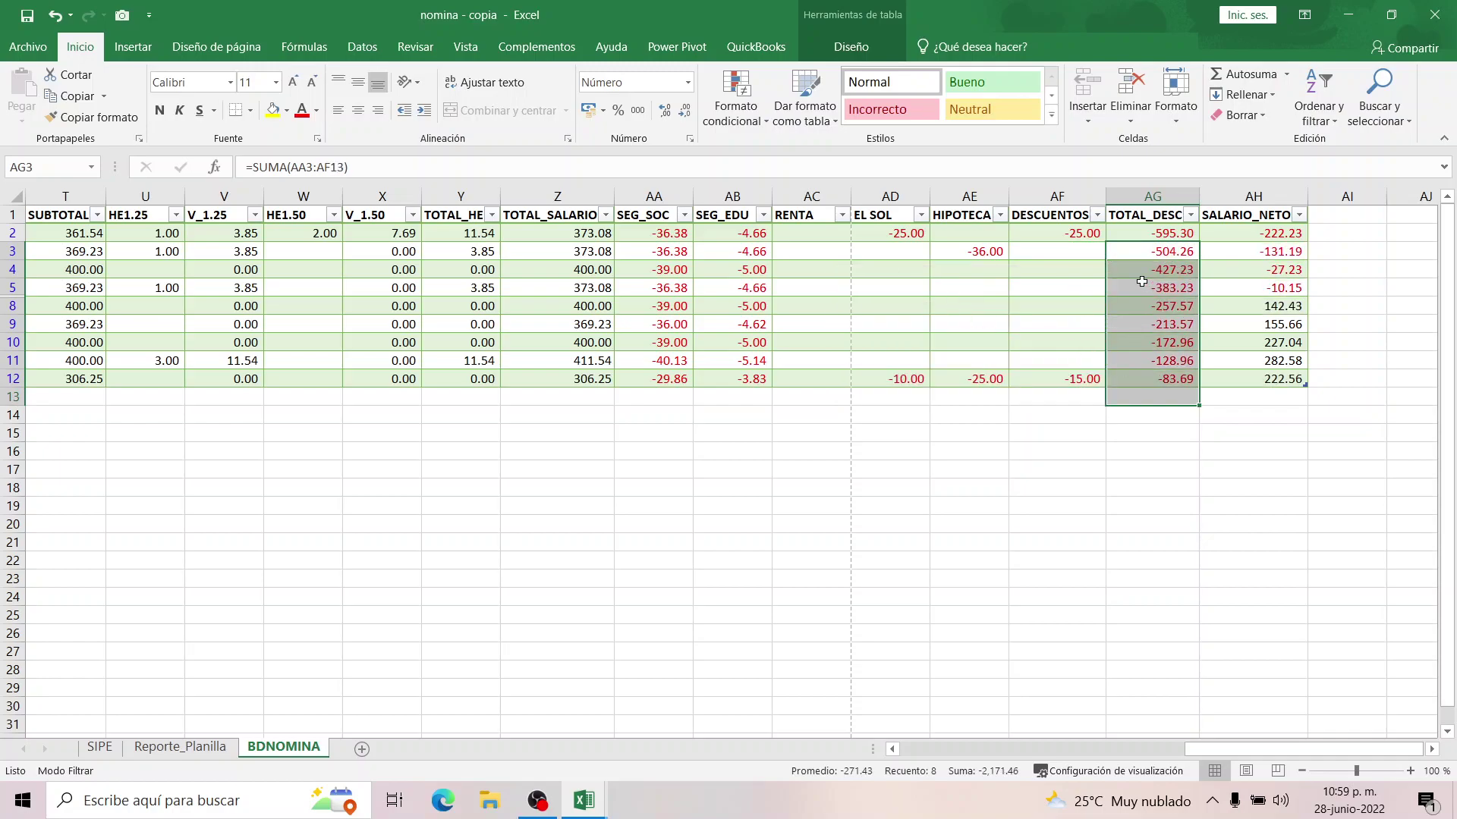
{"action": "key", "text": "ctrl+z"}
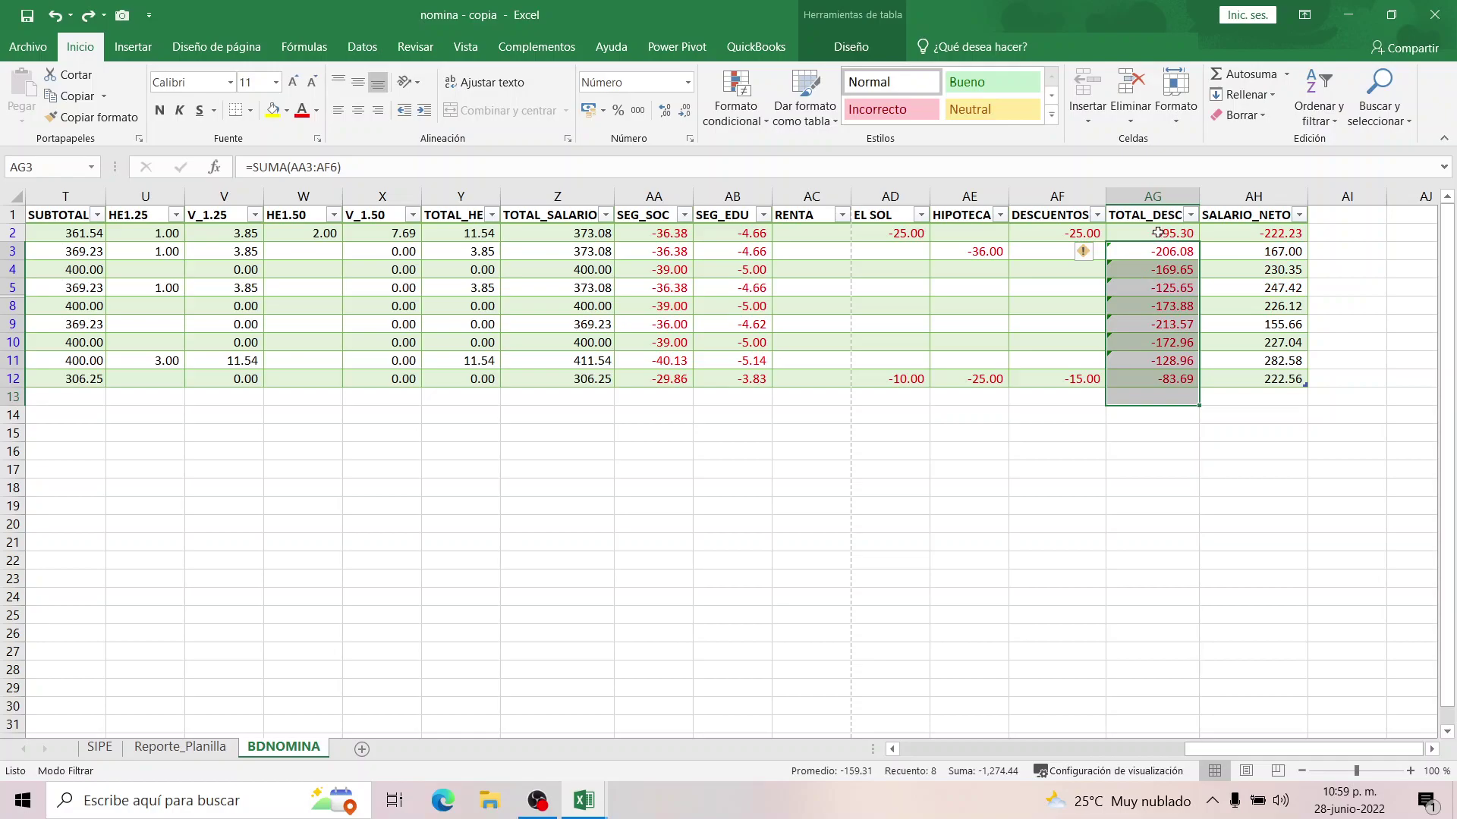
Change AG2 to =SUMA(AA2:AF2), fill it down to AG12, and check AH2's net formula.
{"action": "left_click", "coordinate": [1157, 233]}
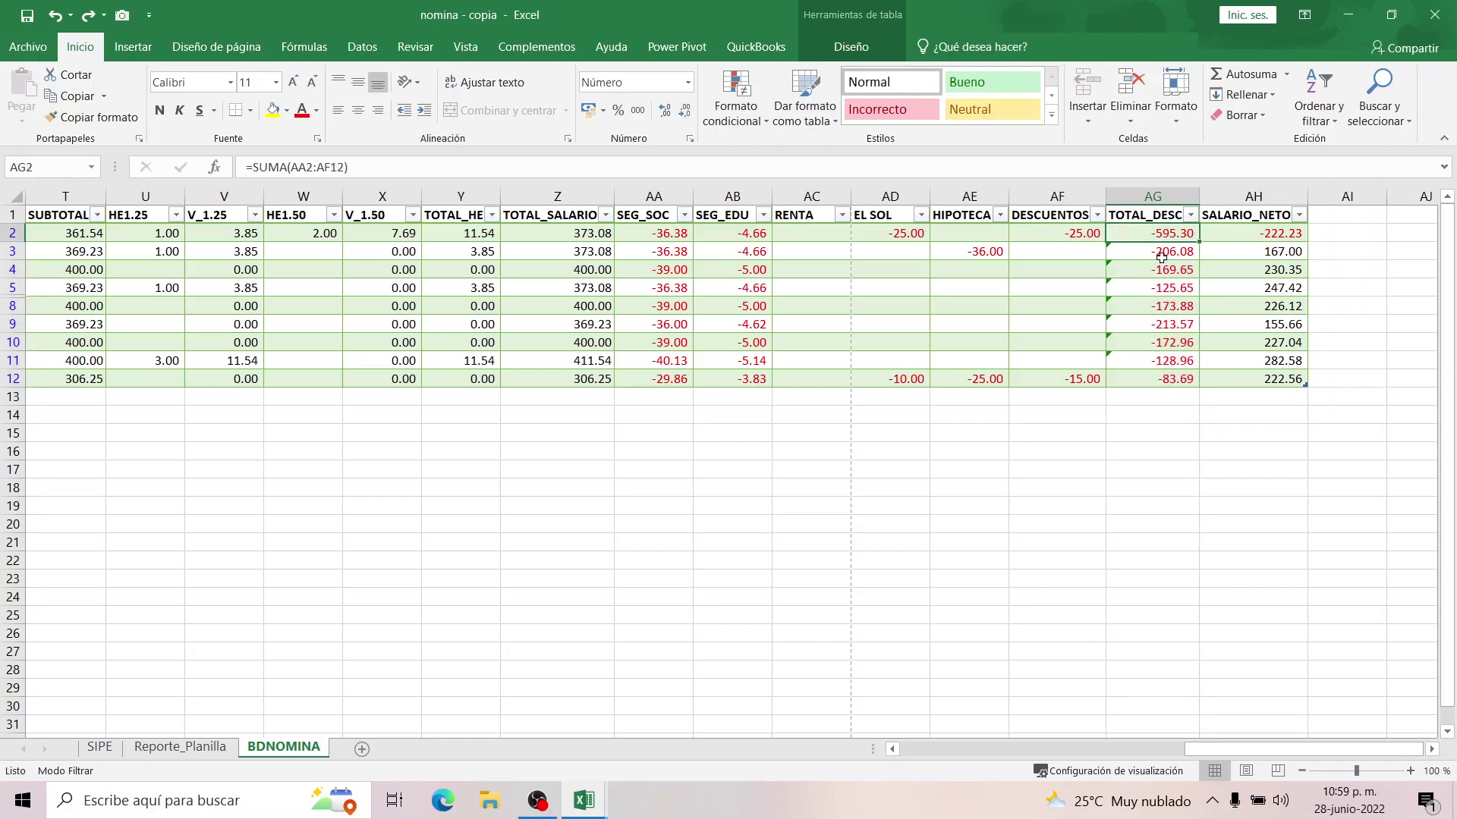
{"action": "double_click", "coordinate": [1149, 233]}
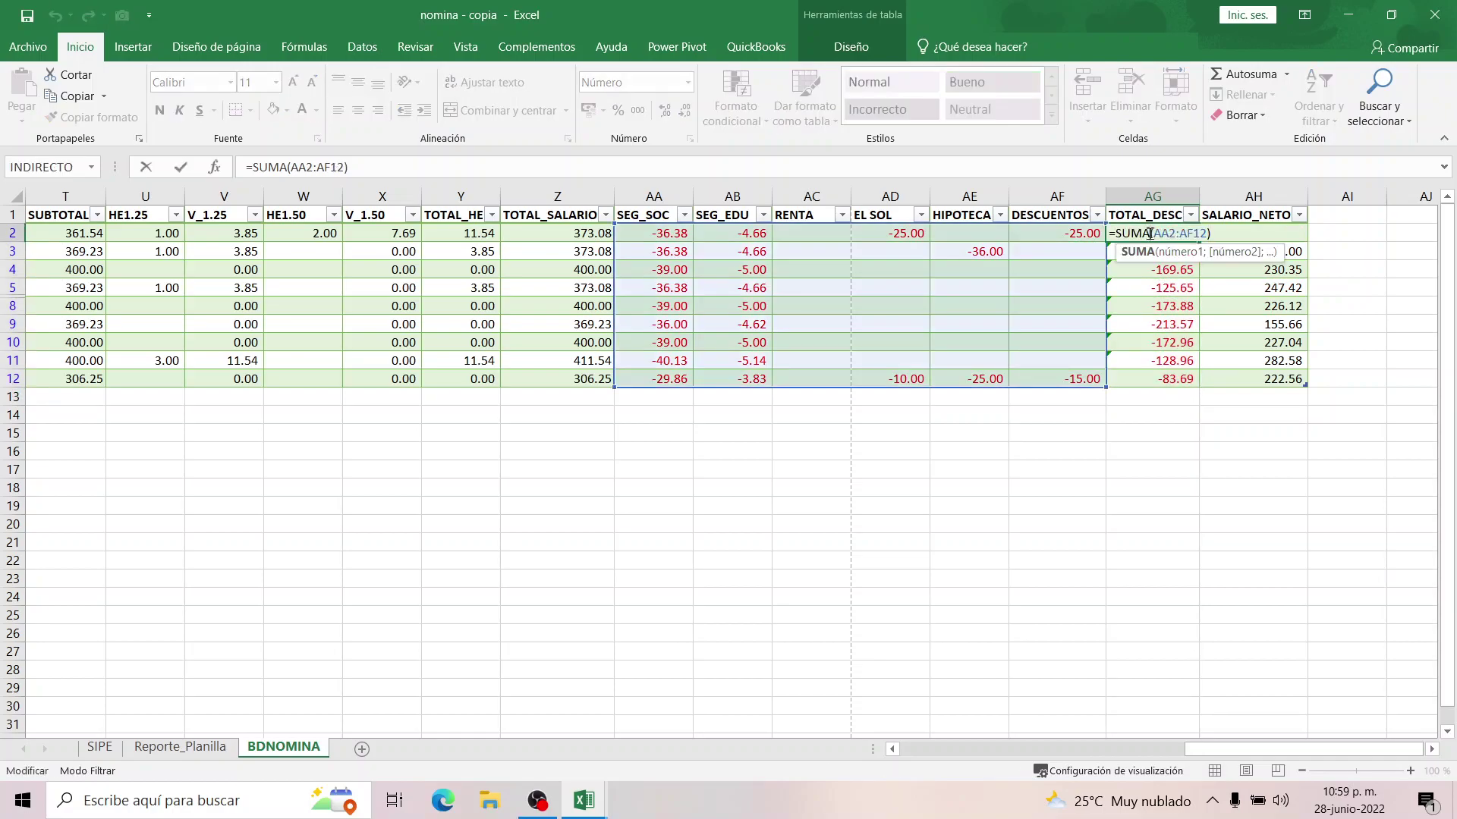
{"action": "left_click_drag", "start_coordinate": [1107, 386], "coordinate": [1071, 240]}
{"action": "key", "text": "Return"}
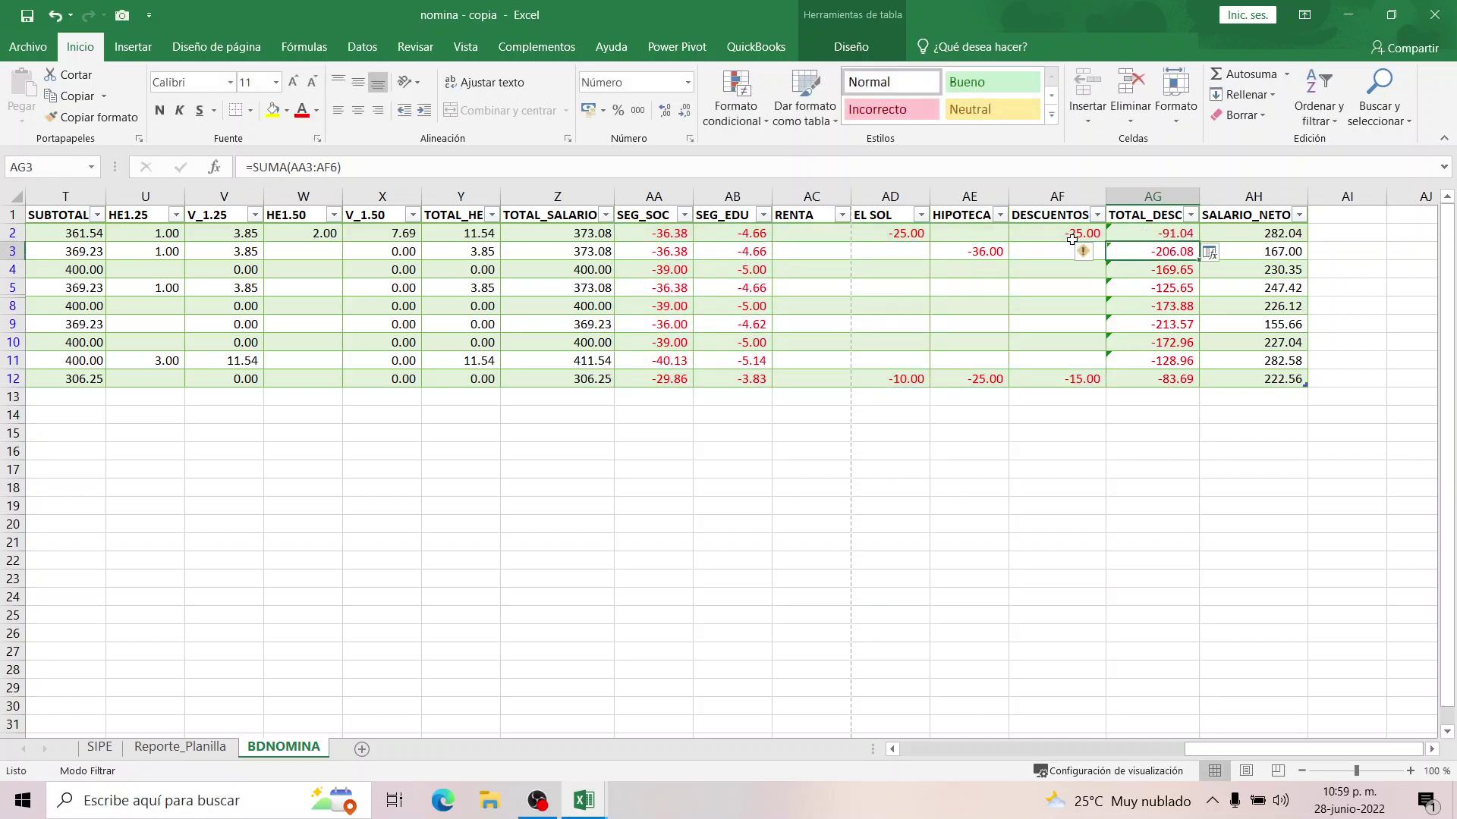
{"action": "left_click", "coordinate": [1135, 227]}
{"action": "left_click_drag", "start_coordinate": [1198, 242], "coordinate": [1194, 383]}
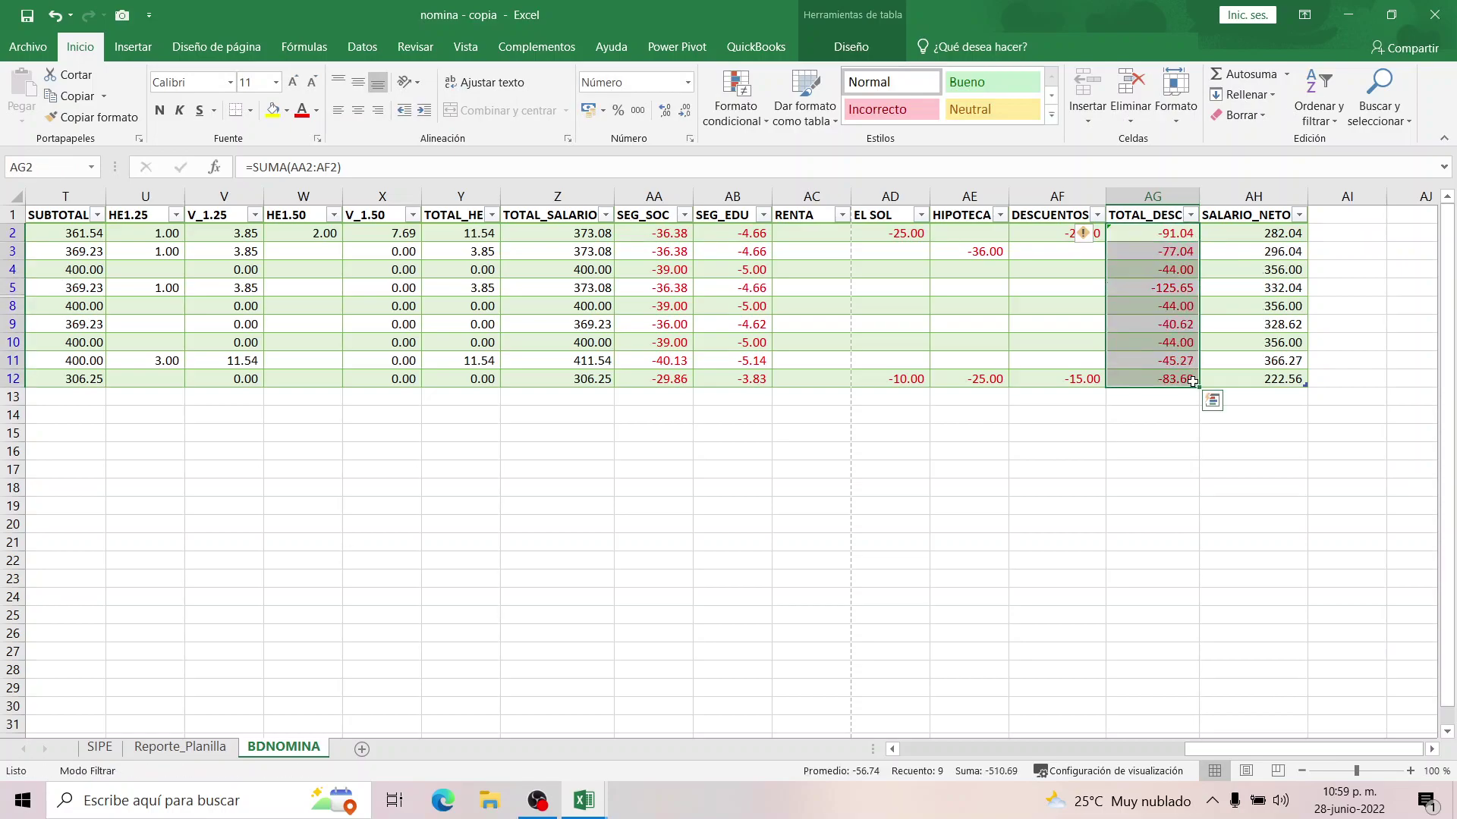
{"action": "left_click", "coordinate": [1248, 234]}
{"action": "double_click", "coordinate": [1248, 233]}
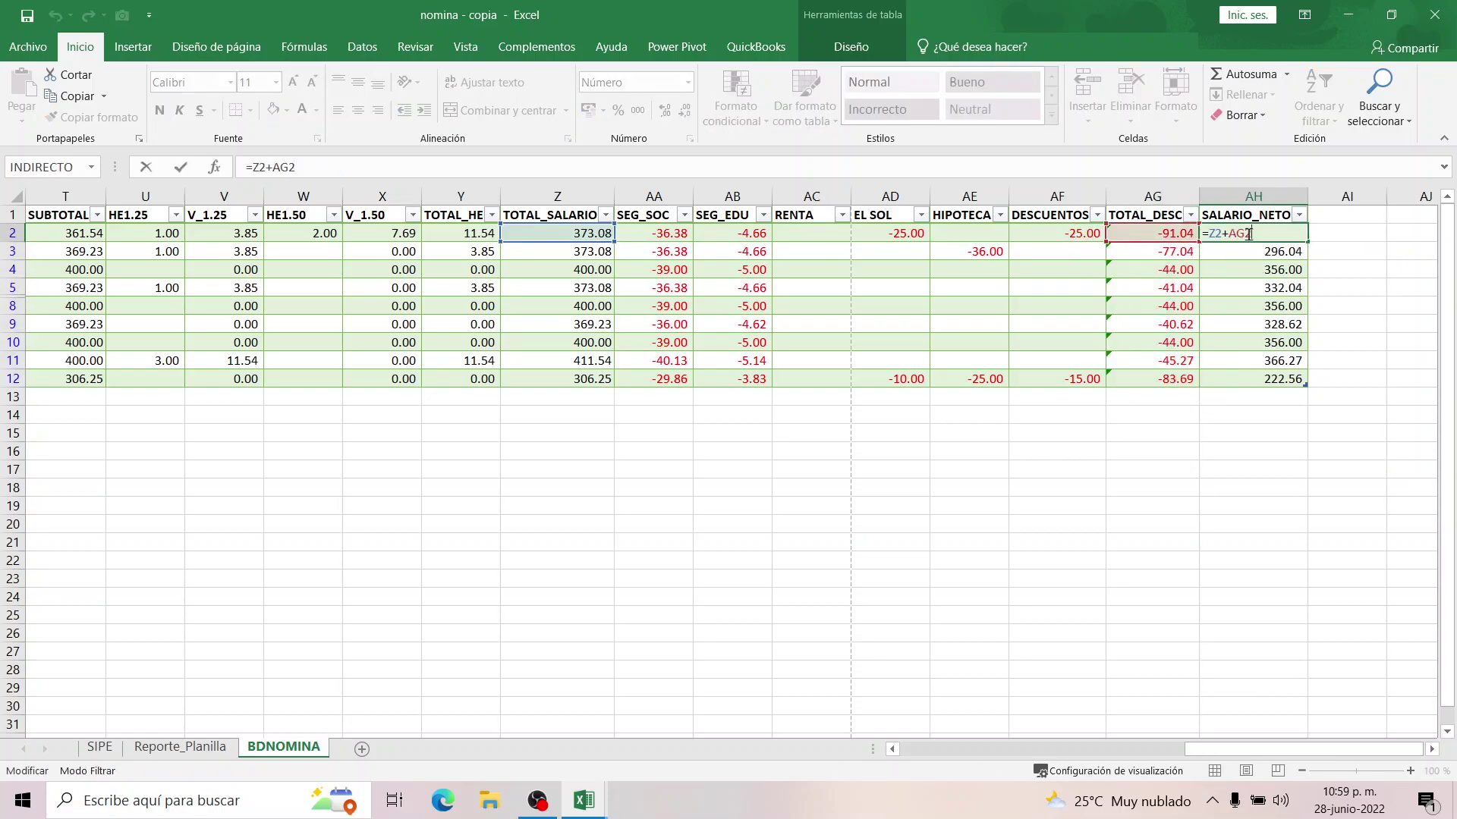
{"action": "key", "text": "Return"}
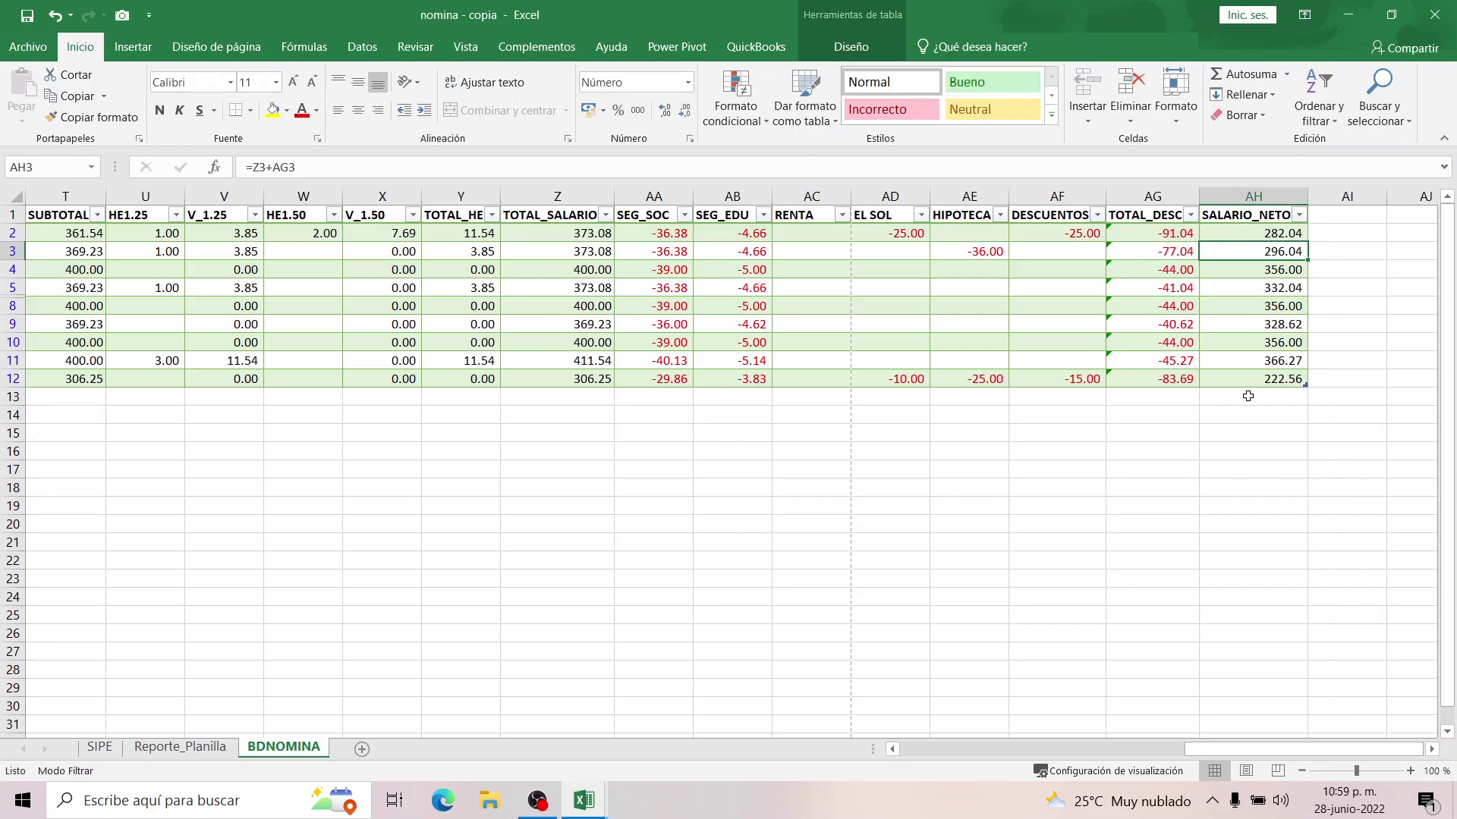
Refresh the Reporte_Planilla pivot to include the new employee.
{"action": "left_click", "coordinate": [144, 748]}
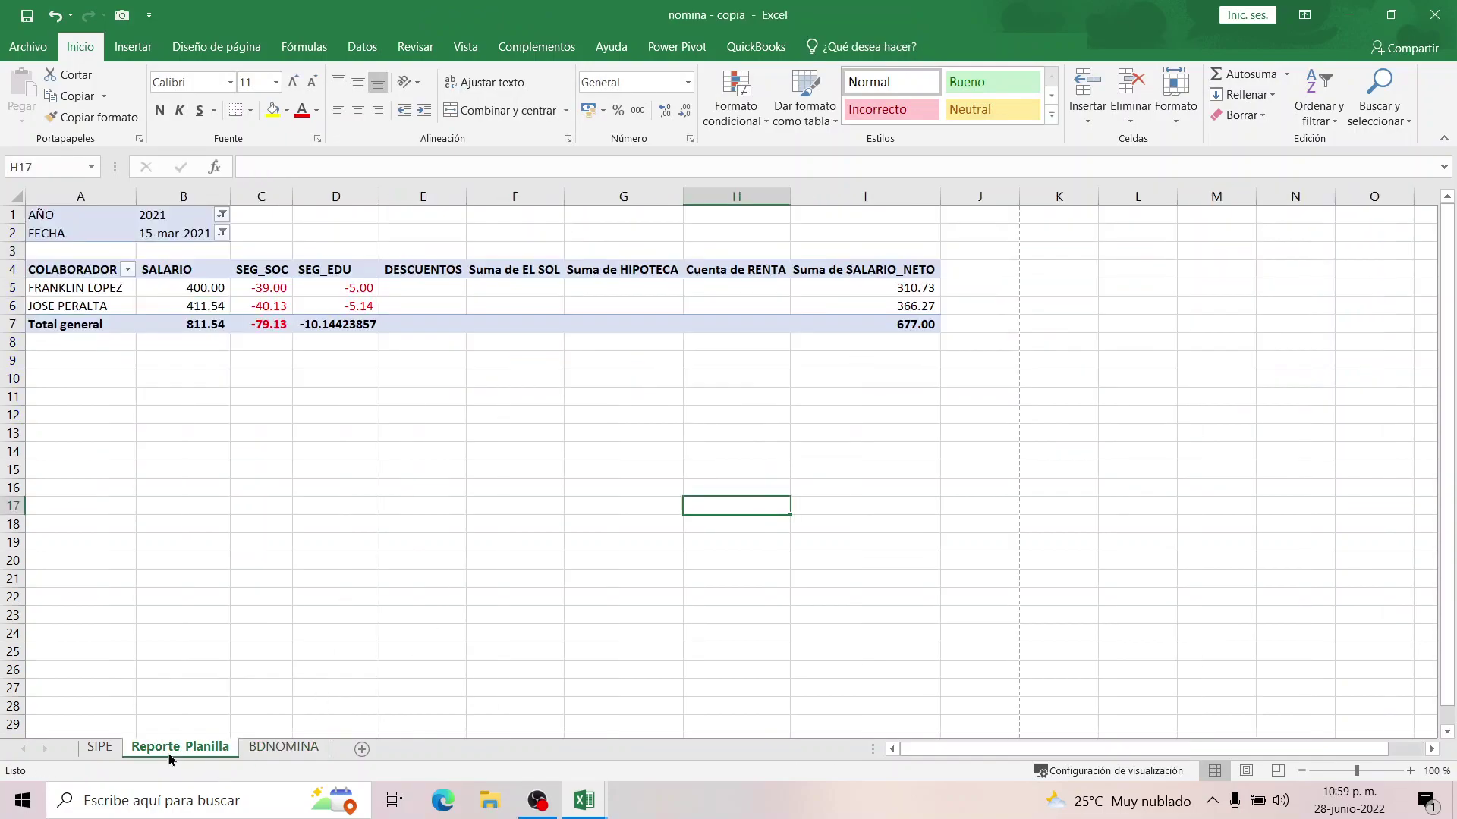
{"action": "right_click", "coordinate": [337, 291]}
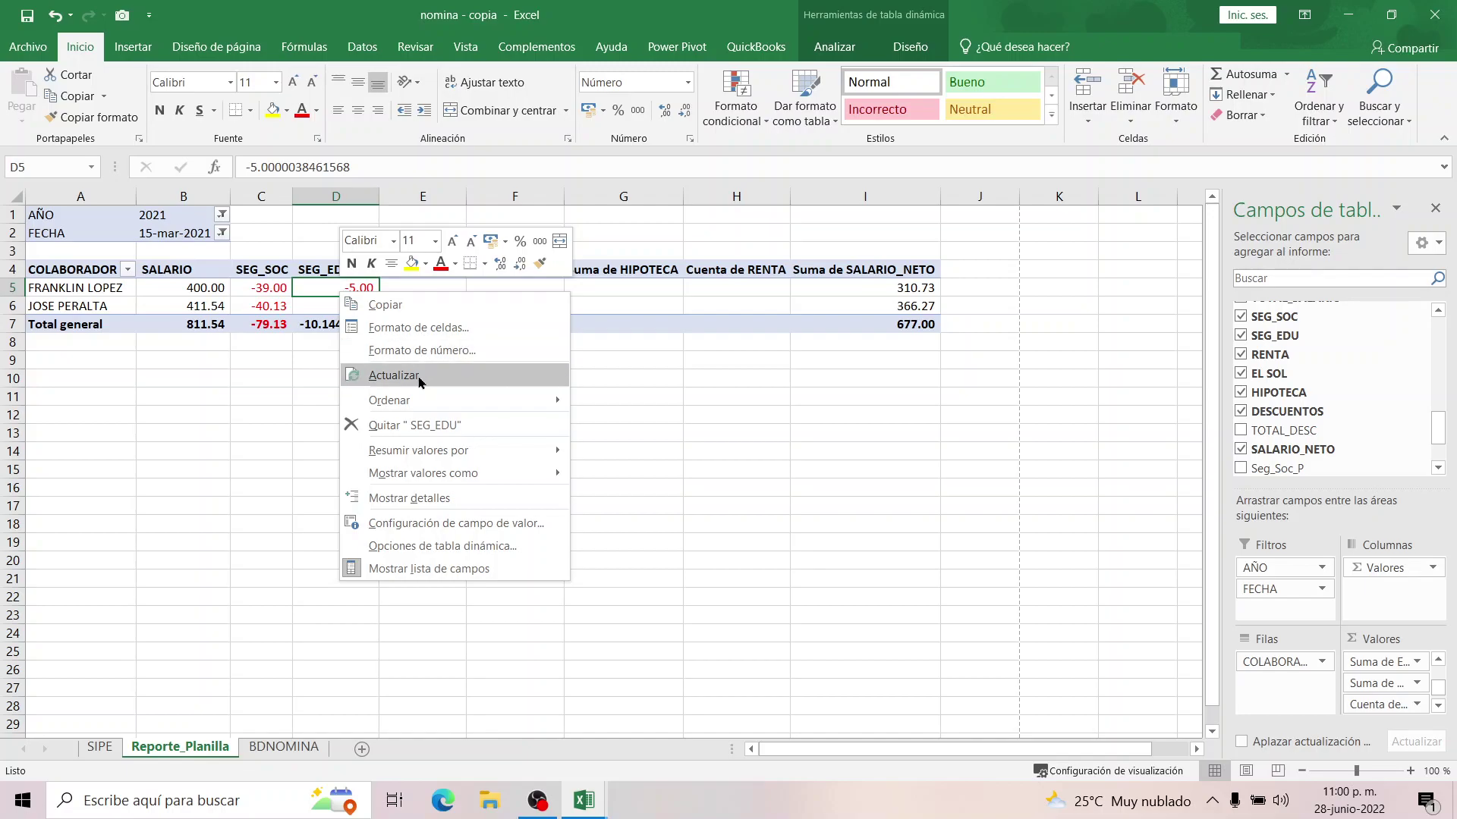
{"action": "left_click", "coordinate": [417, 377]}
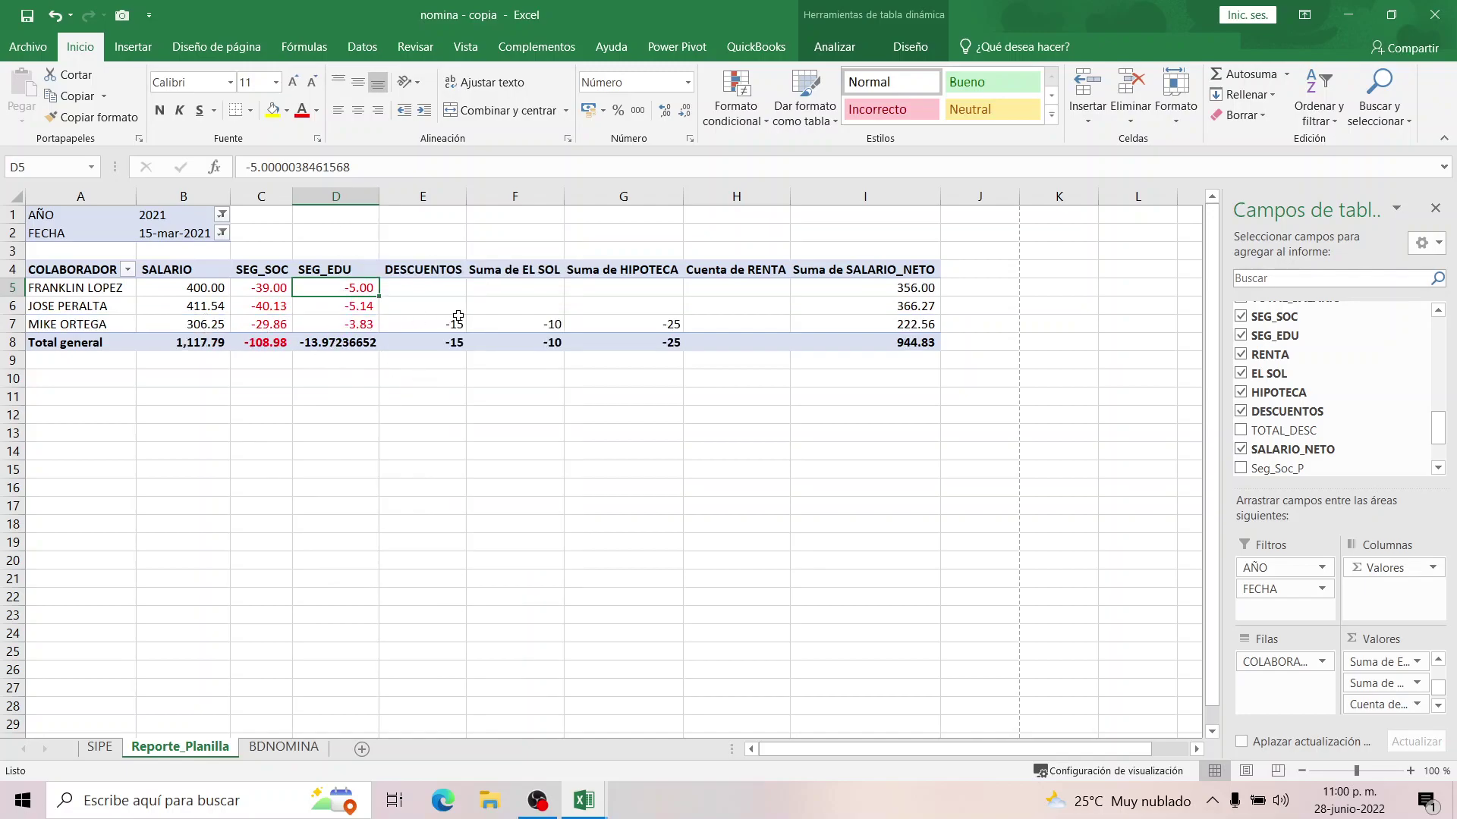
Copy D7's red number format onto the DESCUENTOS, EL SOL, HIPOTECA and RENTA values E5:H7.
{"action": "left_click", "coordinate": [358, 322]}
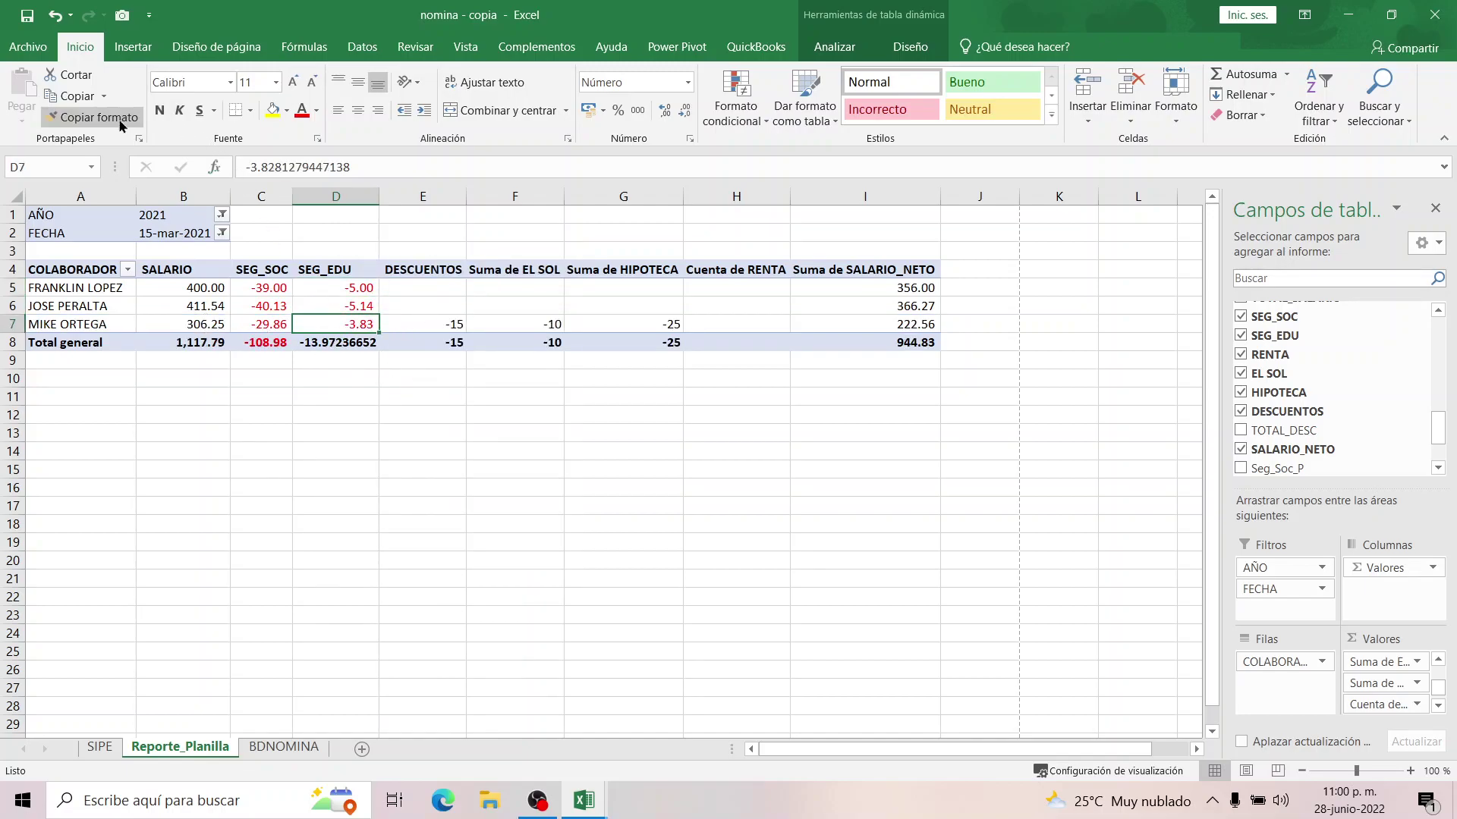
{"action": "left_click", "coordinate": [93, 117]}
{"action": "left_click", "coordinate": [387, 283]}
{"action": "left_click_drag", "start_coordinate": [386, 284], "coordinate": [425, 324]}
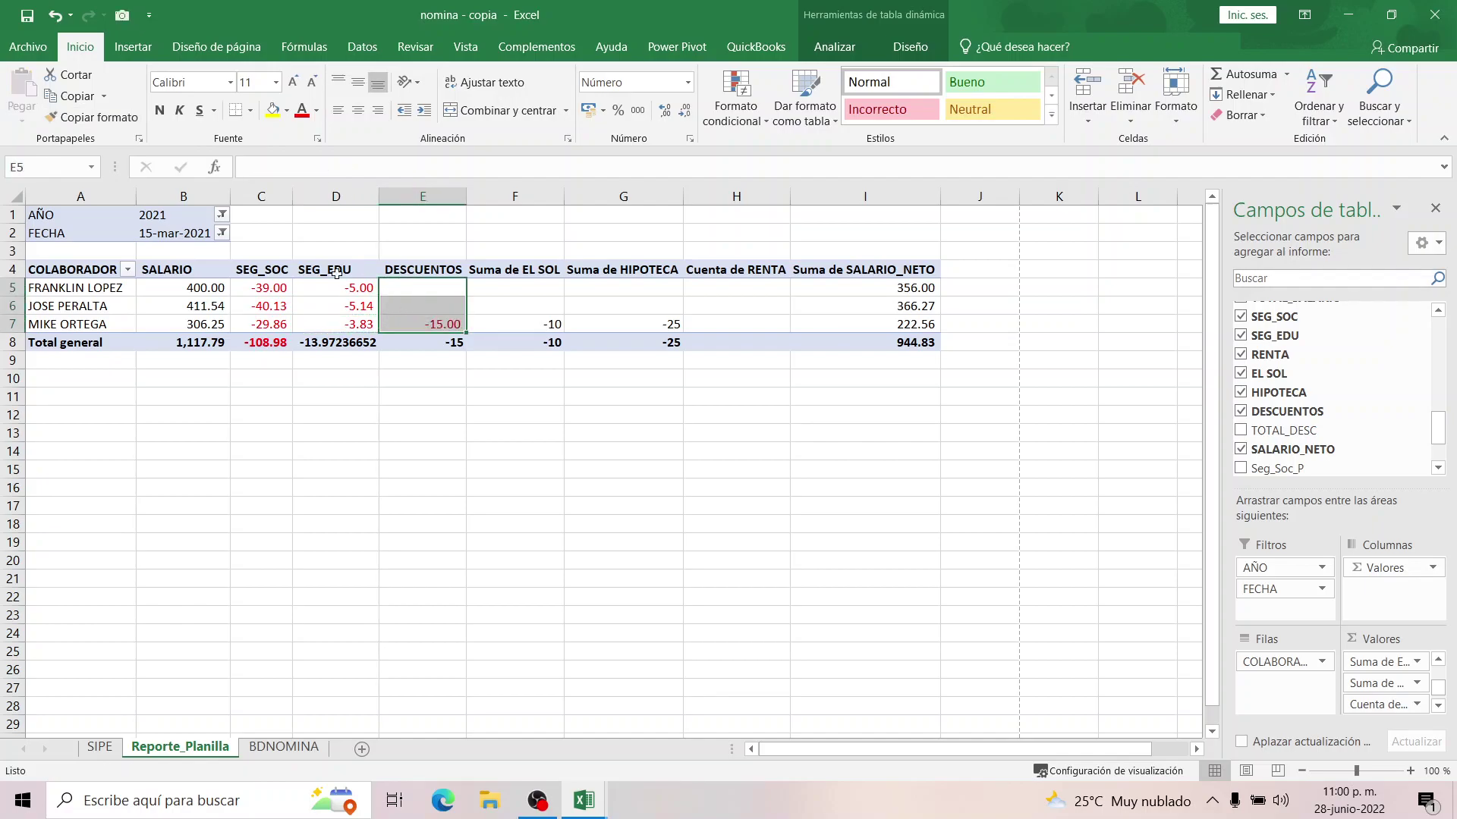
{"action": "left_click", "coordinate": [93, 117]}
{"action": "left_click_drag", "start_coordinate": [520, 287], "coordinate": [531, 324]}
{"action": "left_click", "coordinate": [92, 117]}
{"action": "left_click_drag", "start_coordinate": [617, 284], "coordinate": [634, 324]}
{"action": "left_click", "coordinate": [92, 117]}
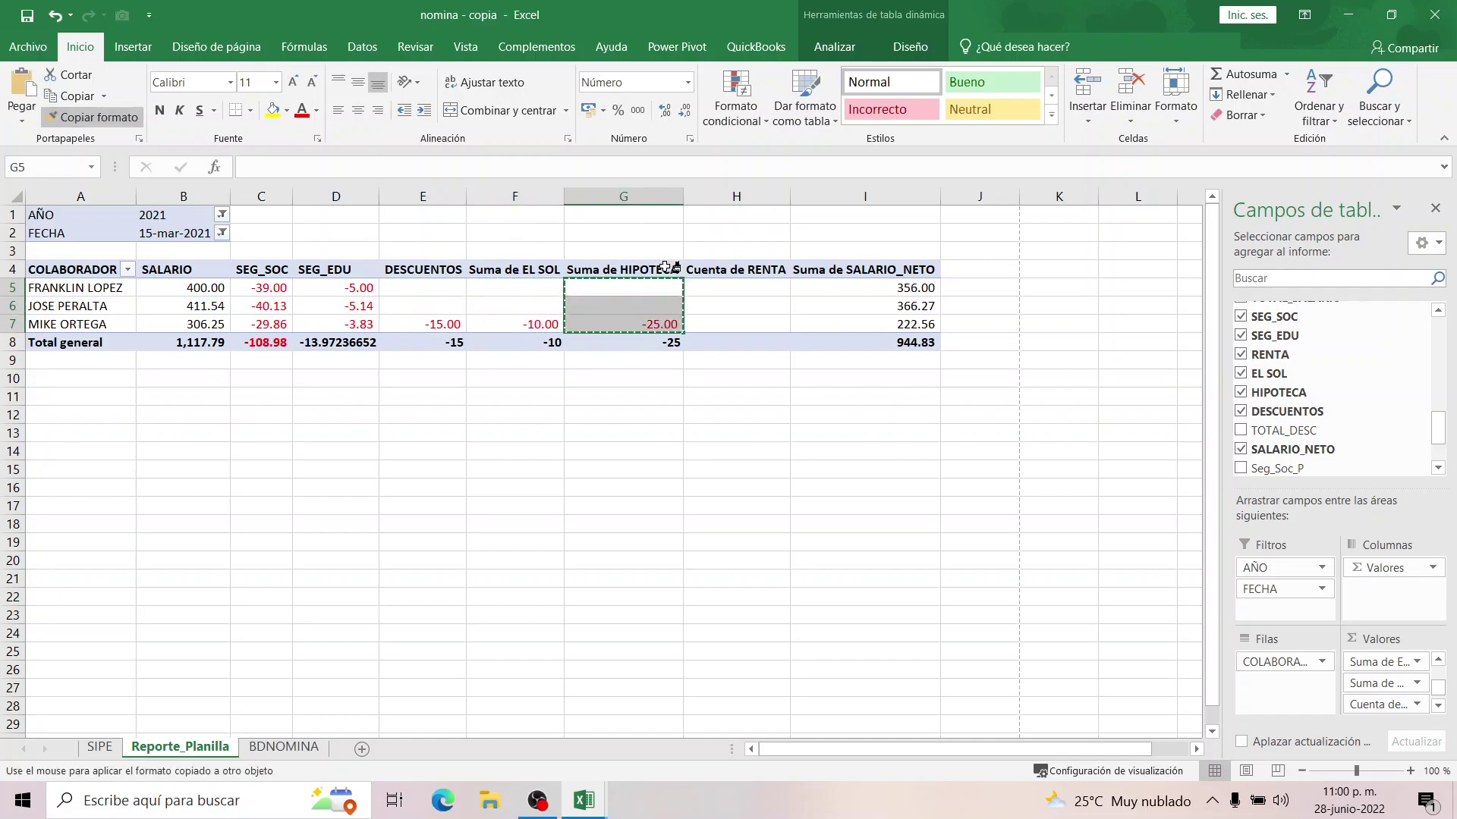
{"action": "left_click_drag", "start_coordinate": [733, 288], "coordinate": [729, 330]}
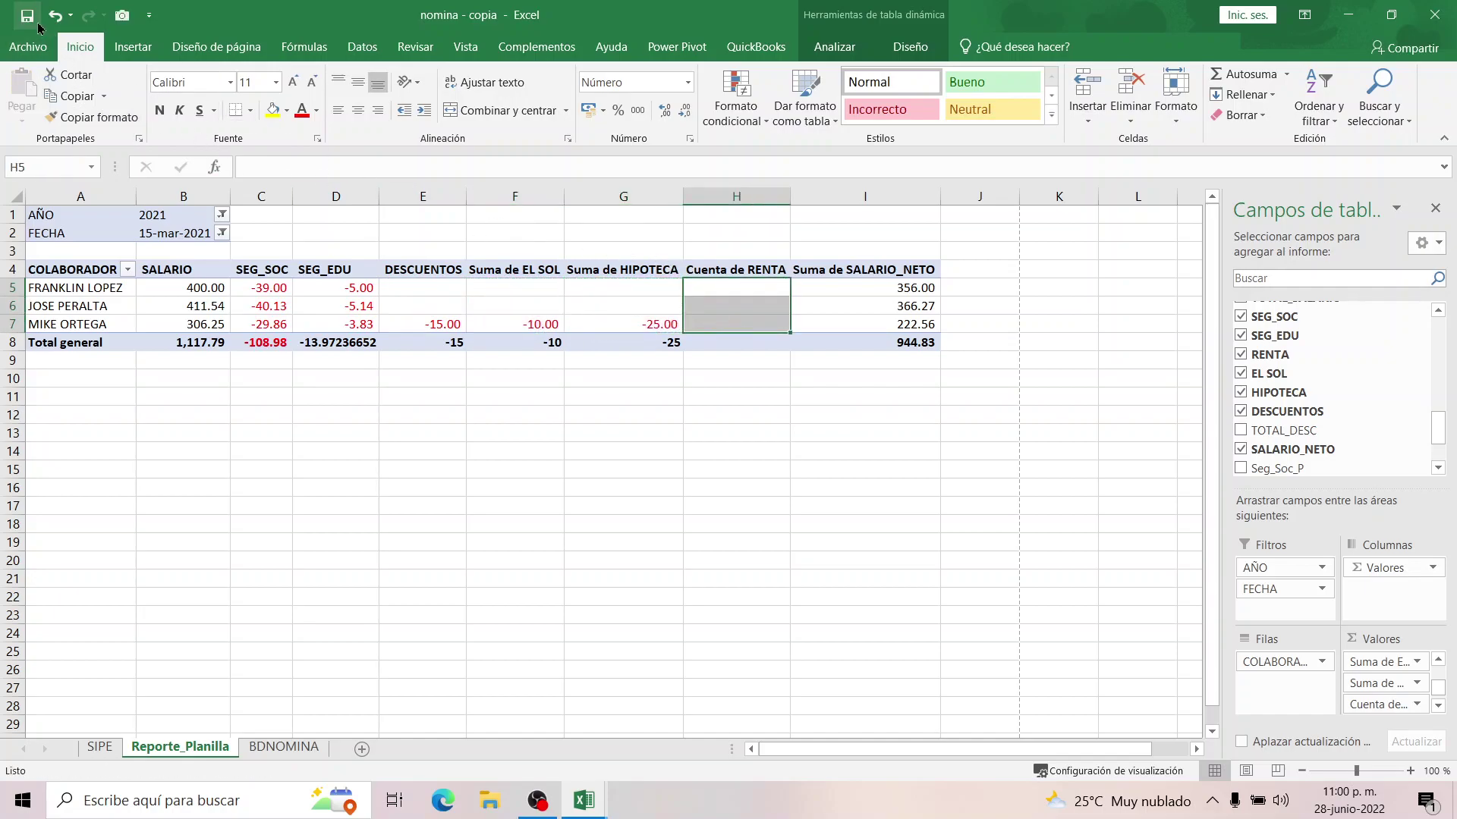
{"action": "left_click", "coordinate": [550, 376]}
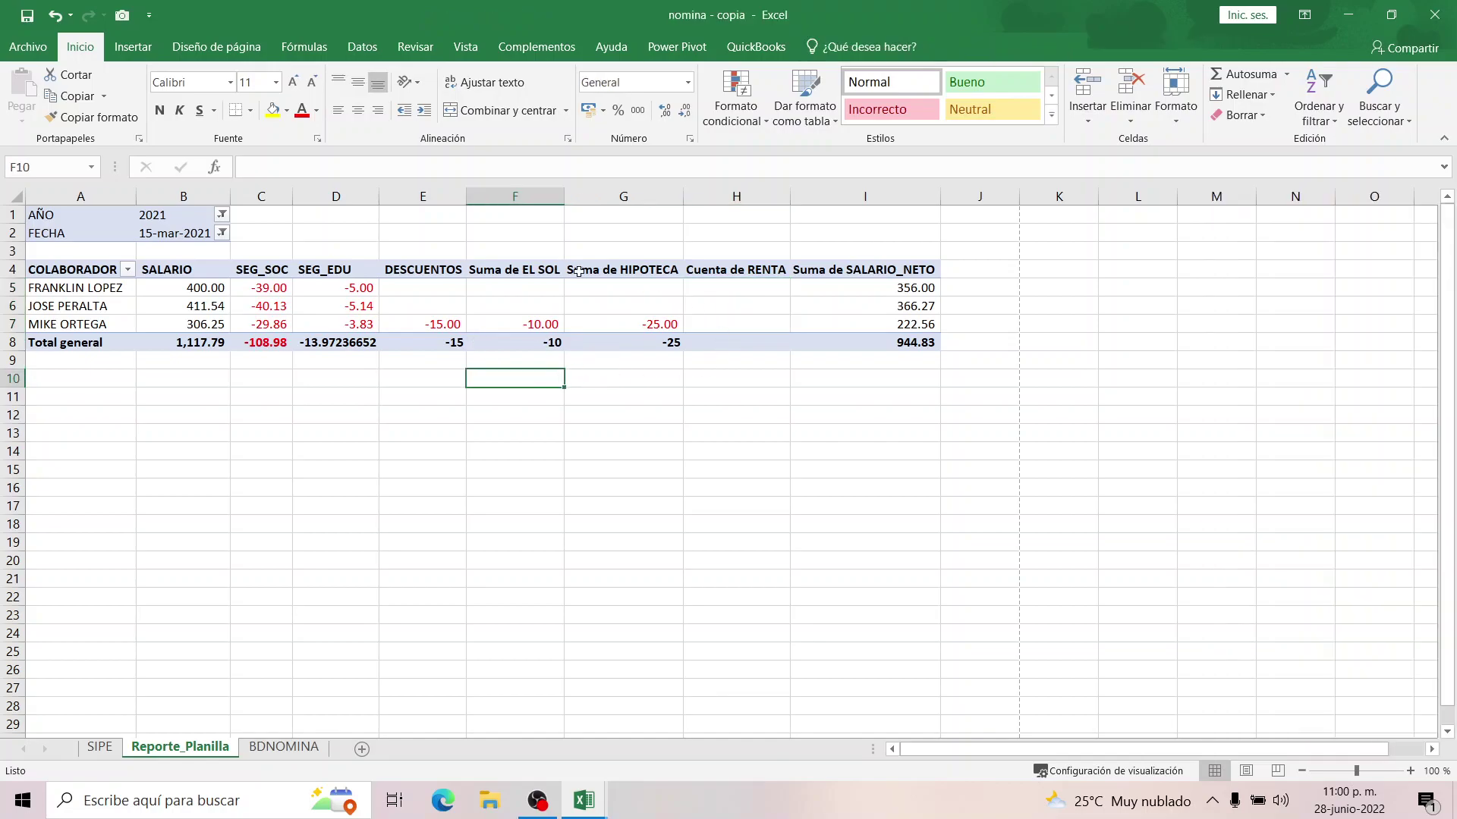
Delete the 'Suma de'/'Cuenta de' prefixes from headers F4, G4 and H4, accepting the warning.
{"action": "left_click", "coordinate": [486, 271]}
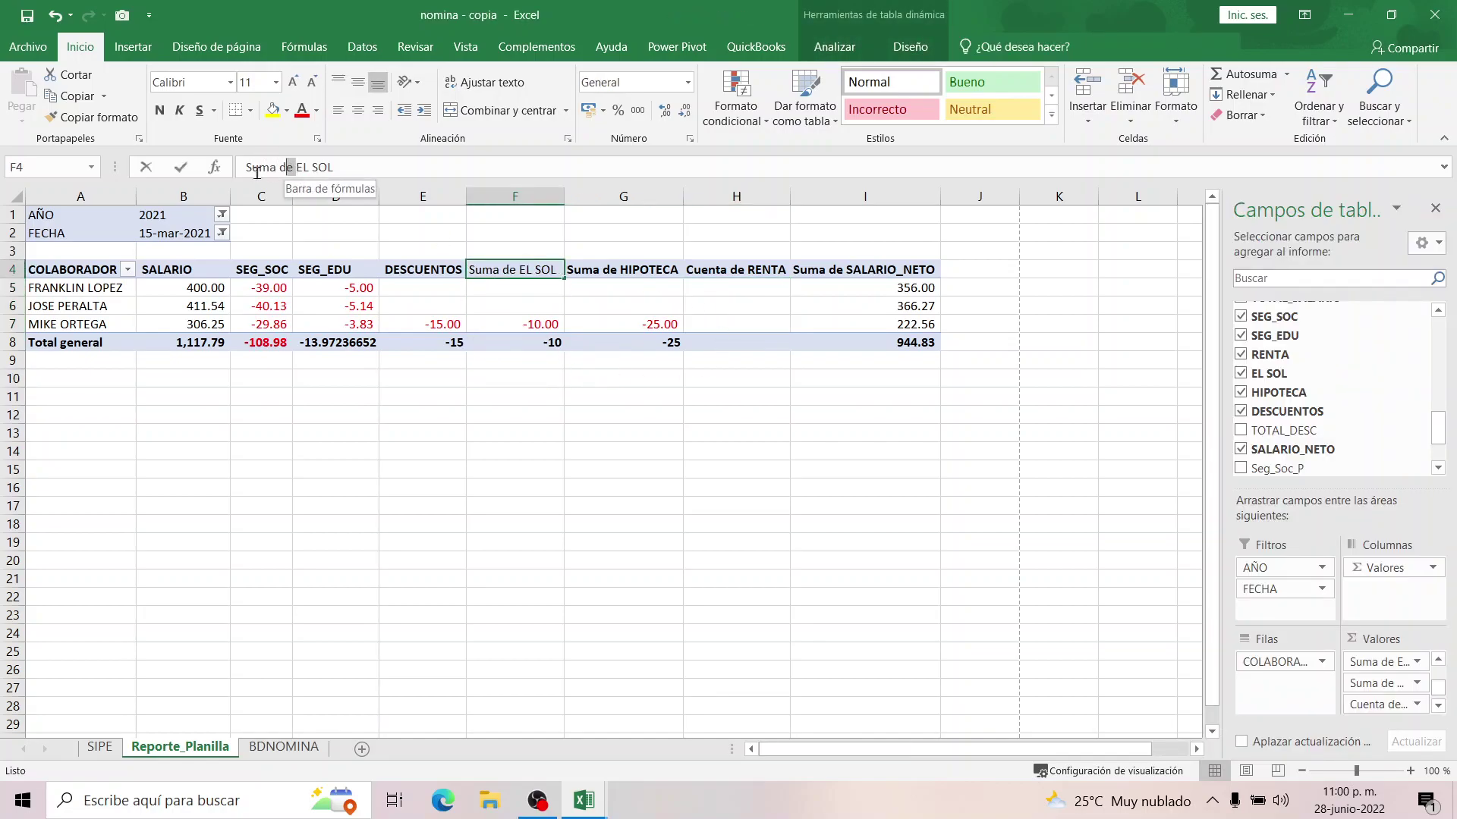
{"action": "left_click_drag", "start_coordinate": [296, 167], "coordinate": [244, 167]}
{"action": "key", "text": "BackSpace"}
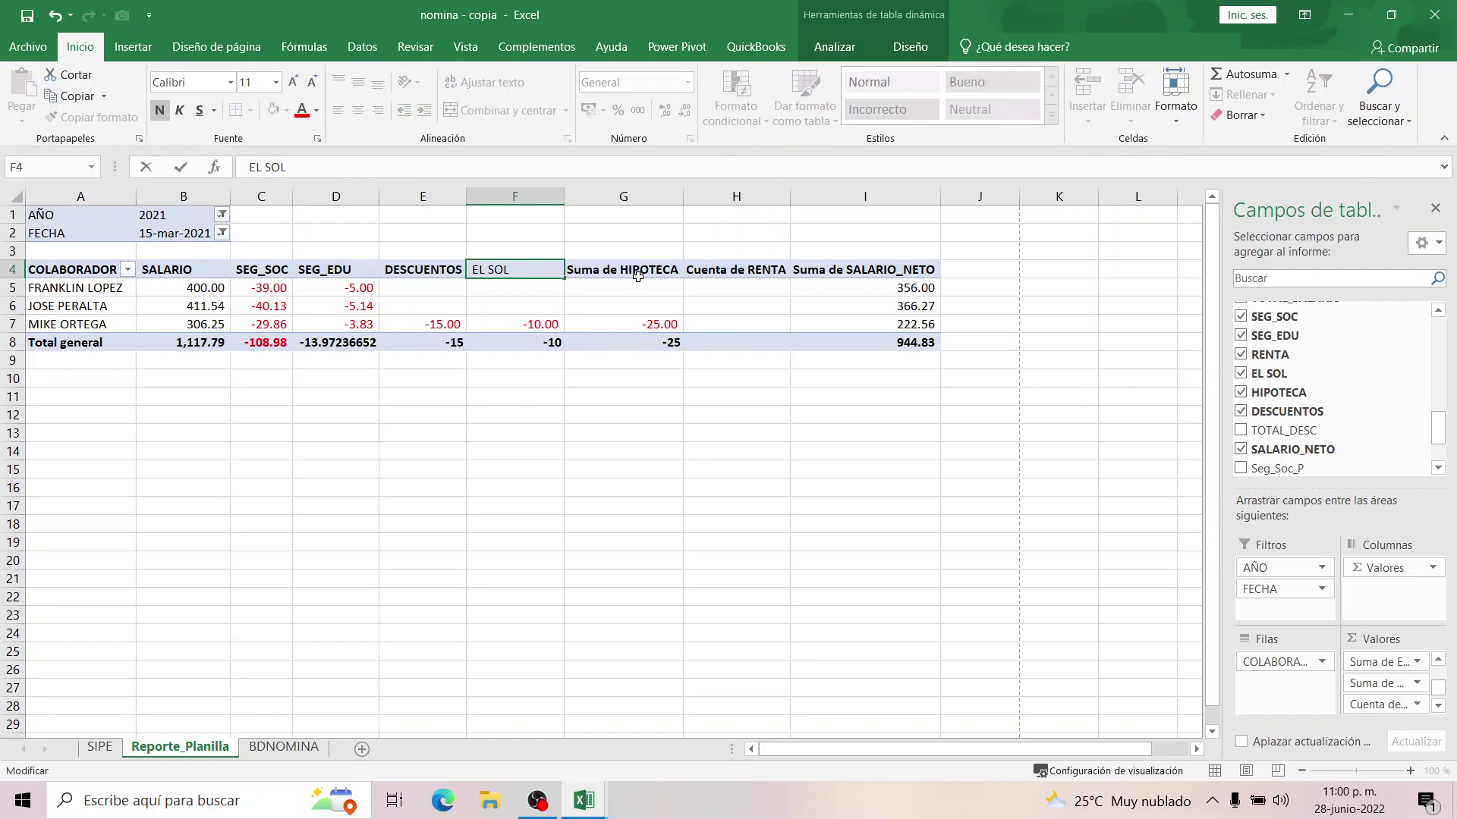
{"action": "key", "text": "Tab"}
{"action": "left_click_drag", "start_coordinate": [287, 168], "coordinate": [228, 168]}
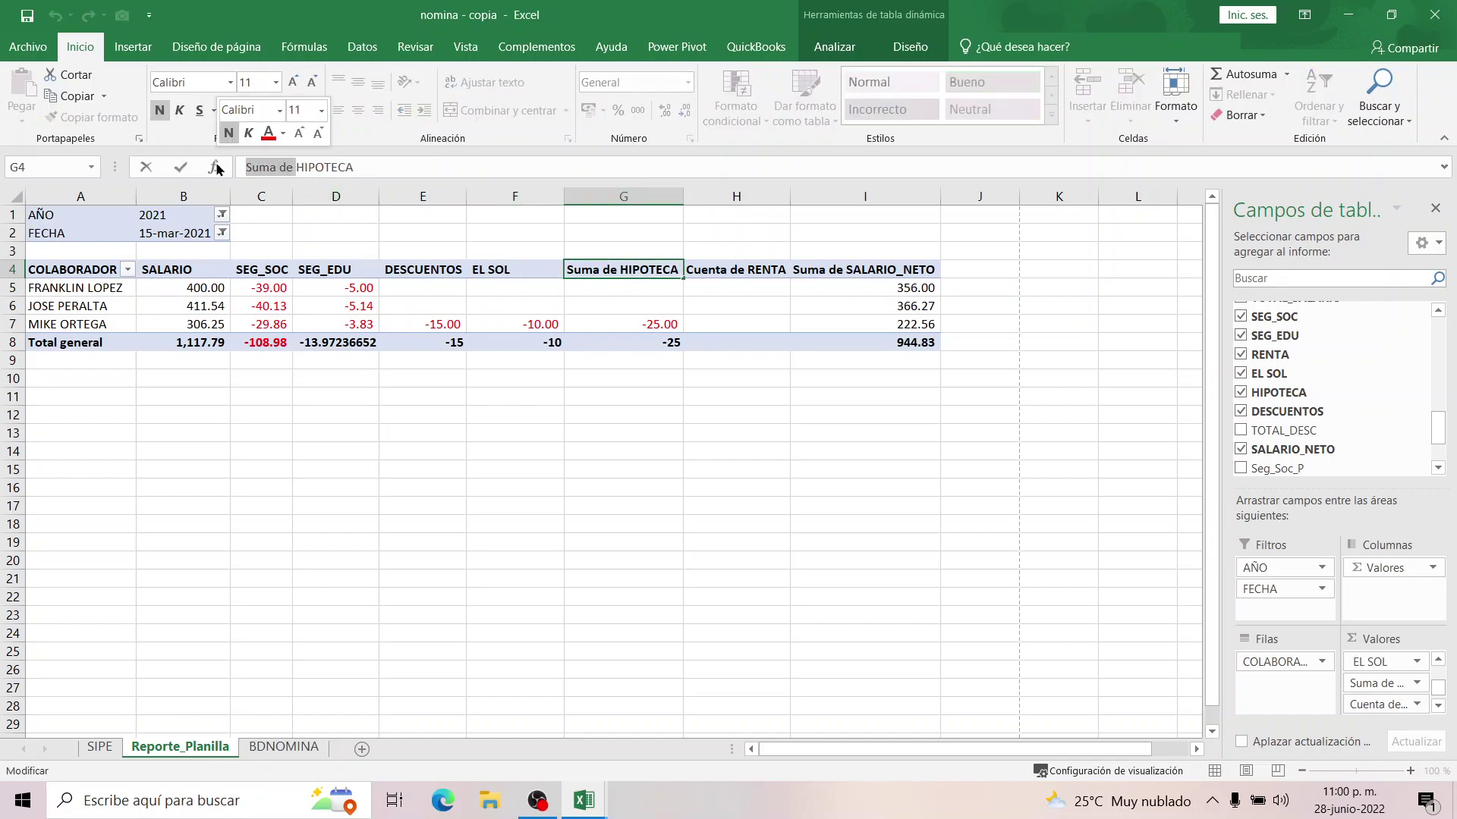
{"action": "key", "text": "BackSpace"}
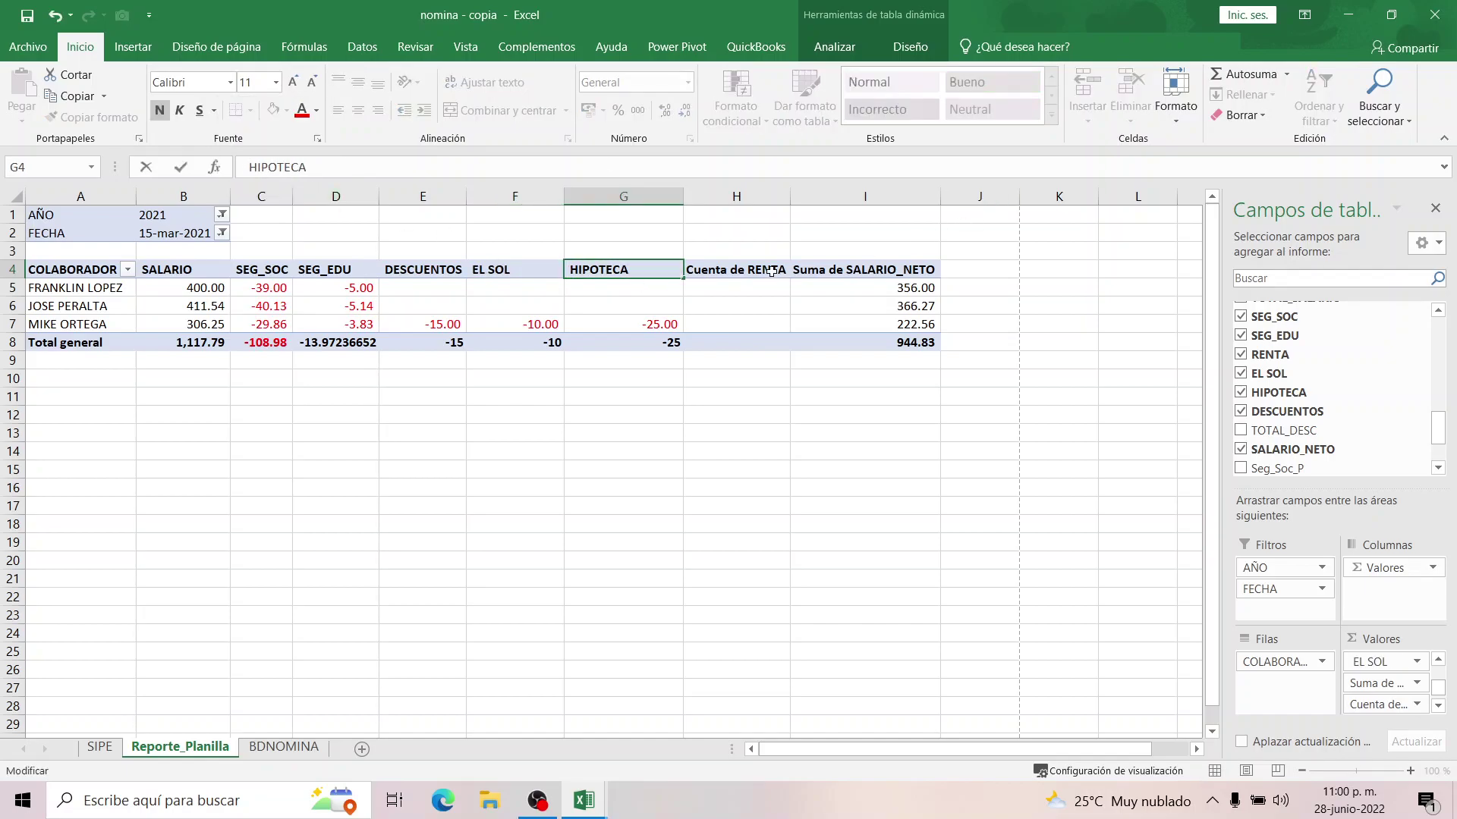
{"action": "key", "text": "Tab"}
{"action": "left_click_drag", "start_coordinate": [302, 168], "coordinate": [228, 168]}
{"action": "key", "text": "BackSpace"}
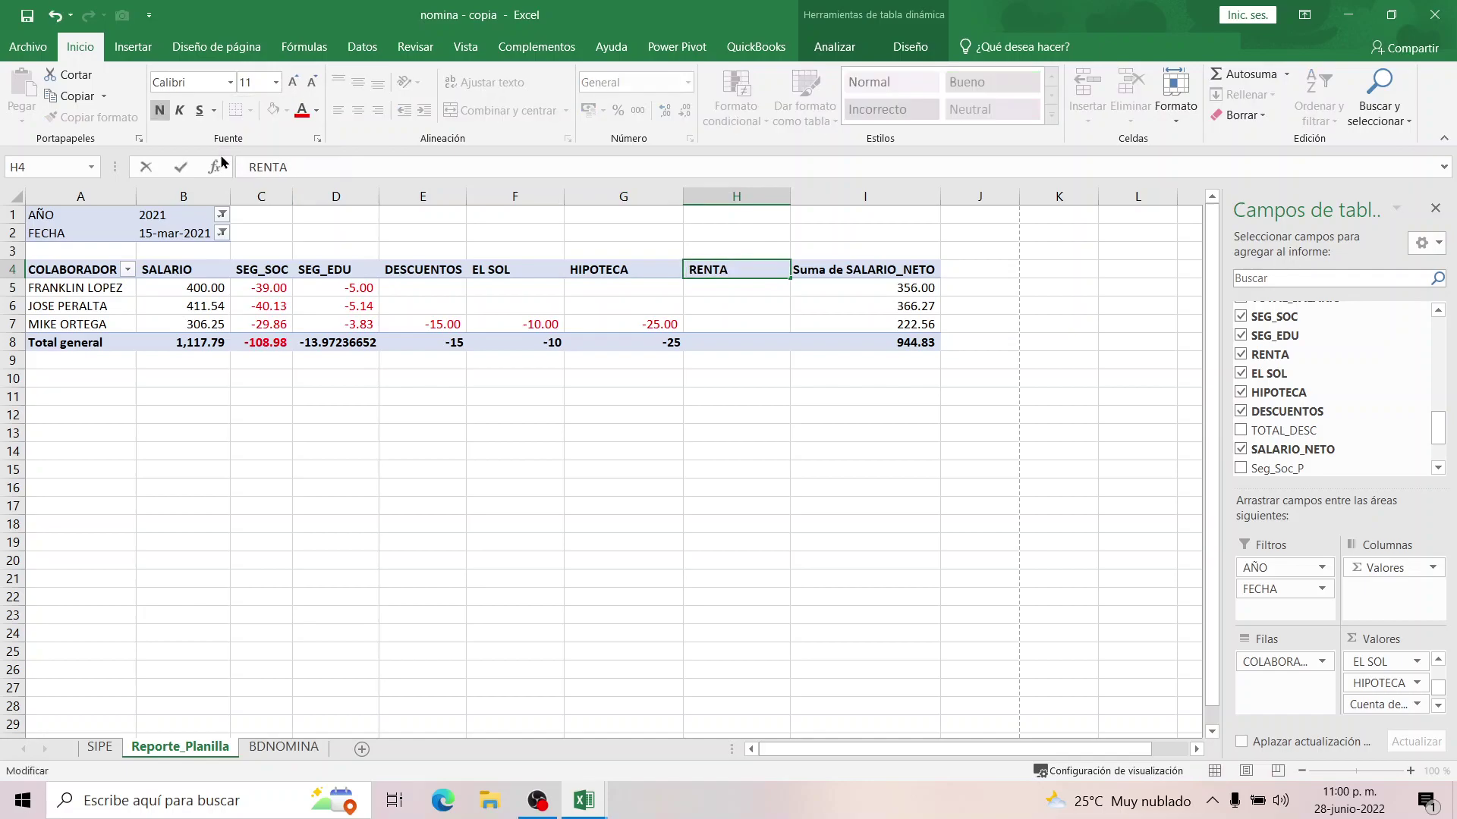
{"action": "key", "text": "BackSpace"}
{"action": "key", "text": "Return"}
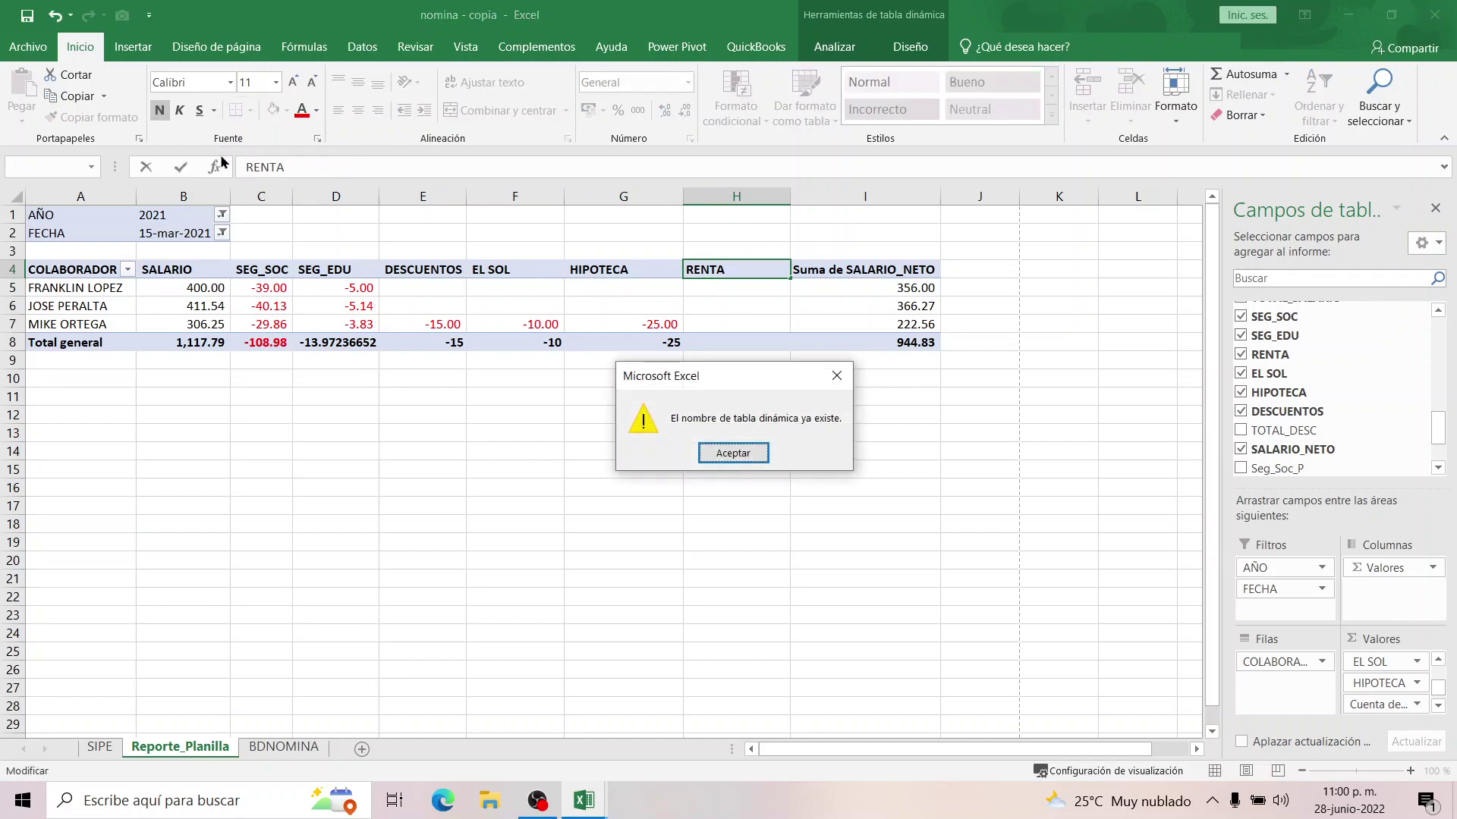
{"action": "left_click", "coordinate": [733, 453]}
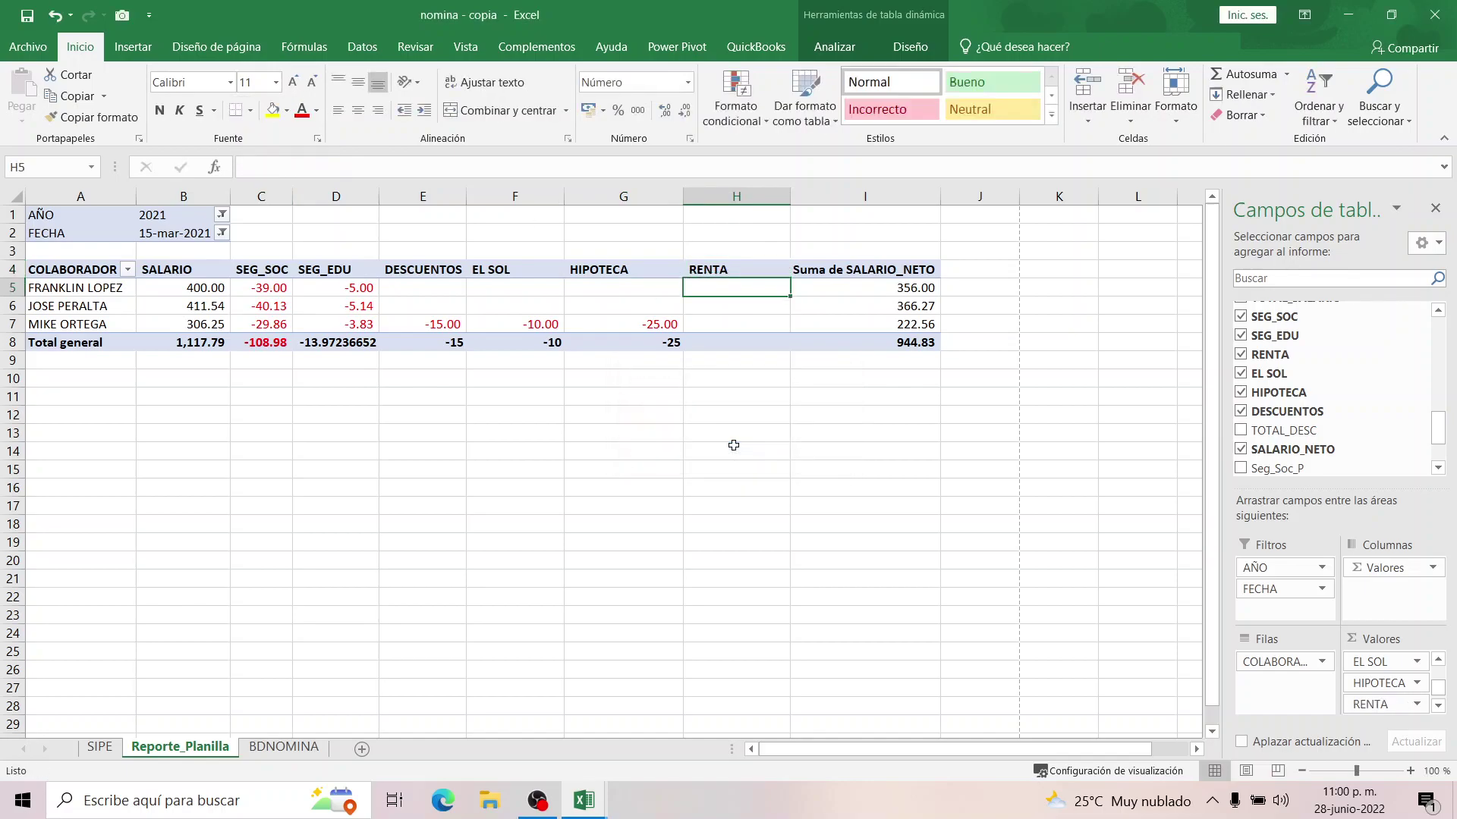
{"action": "left_click", "coordinate": [623, 415]}
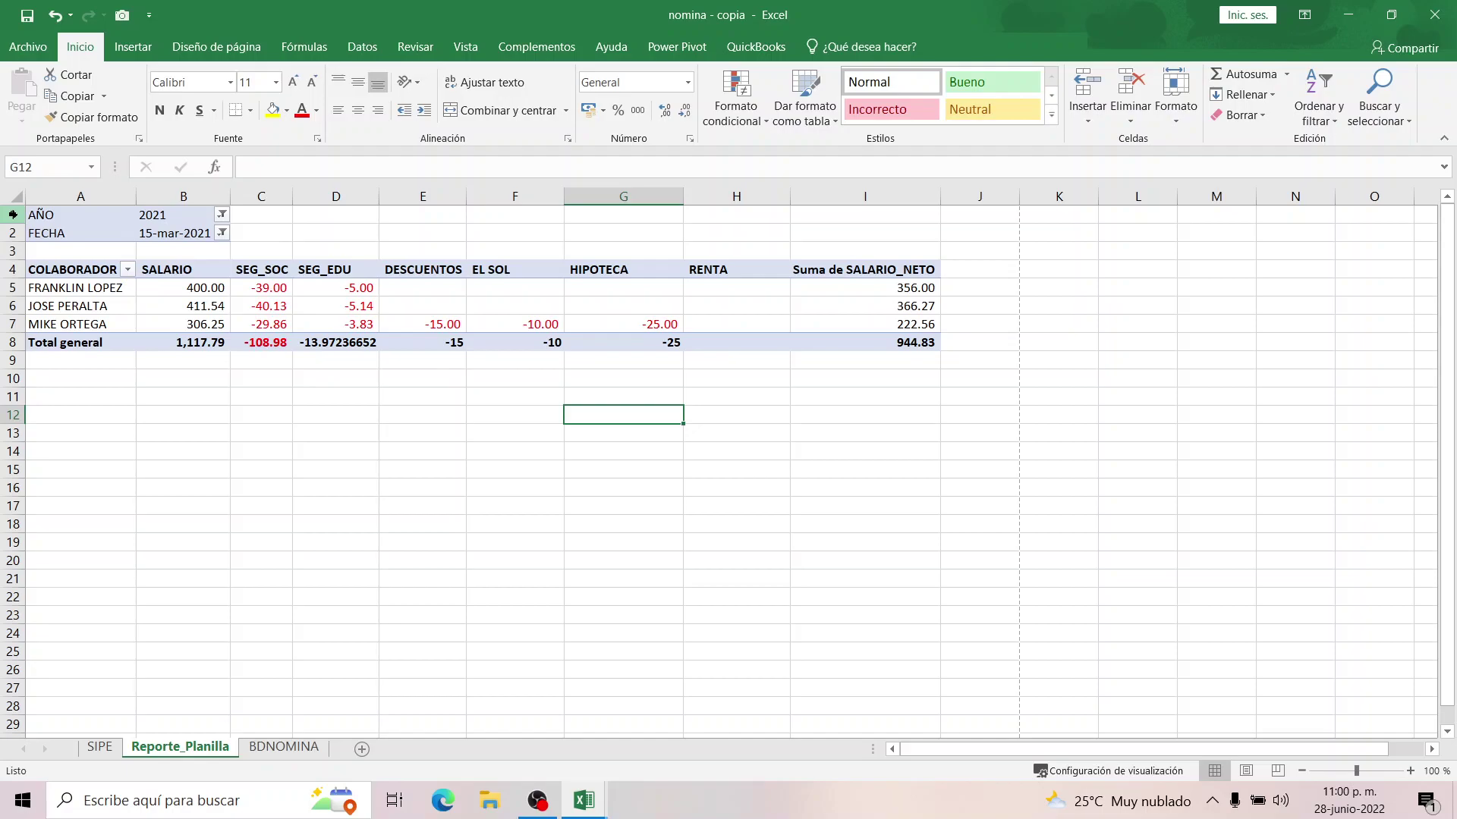
Add a centred custom page header with the firm's name and 'Reporte de Planilla Quincenal'.
{"action": "left_click", "coordinate": [253, 47]}
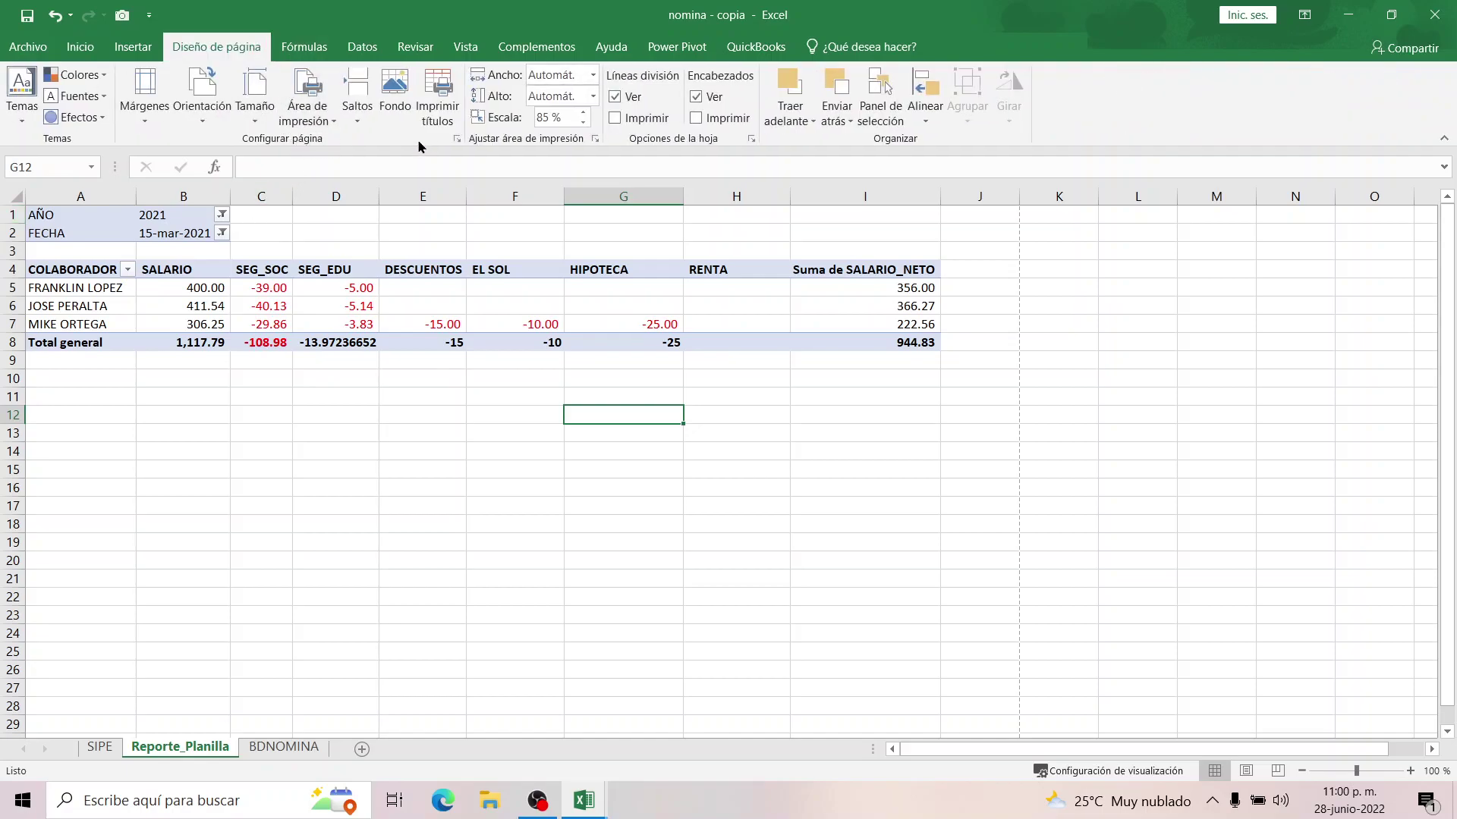
{"action": "left_click", "coordinate": [455, 139]}
{"action": "left_click", "coordinate": [880, 169]}
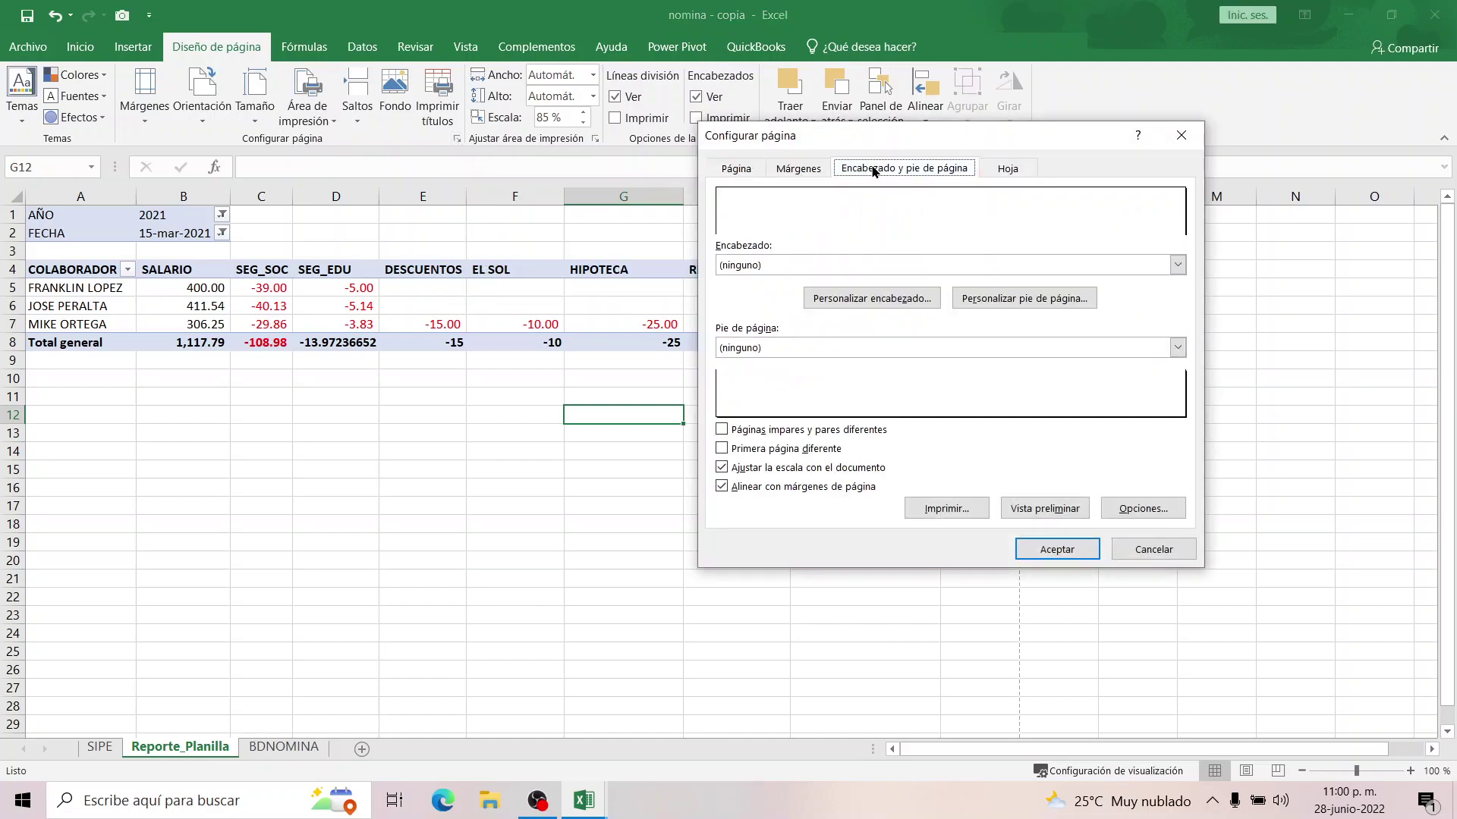
{"action": "left_click", "coordinate": [864, 298]}
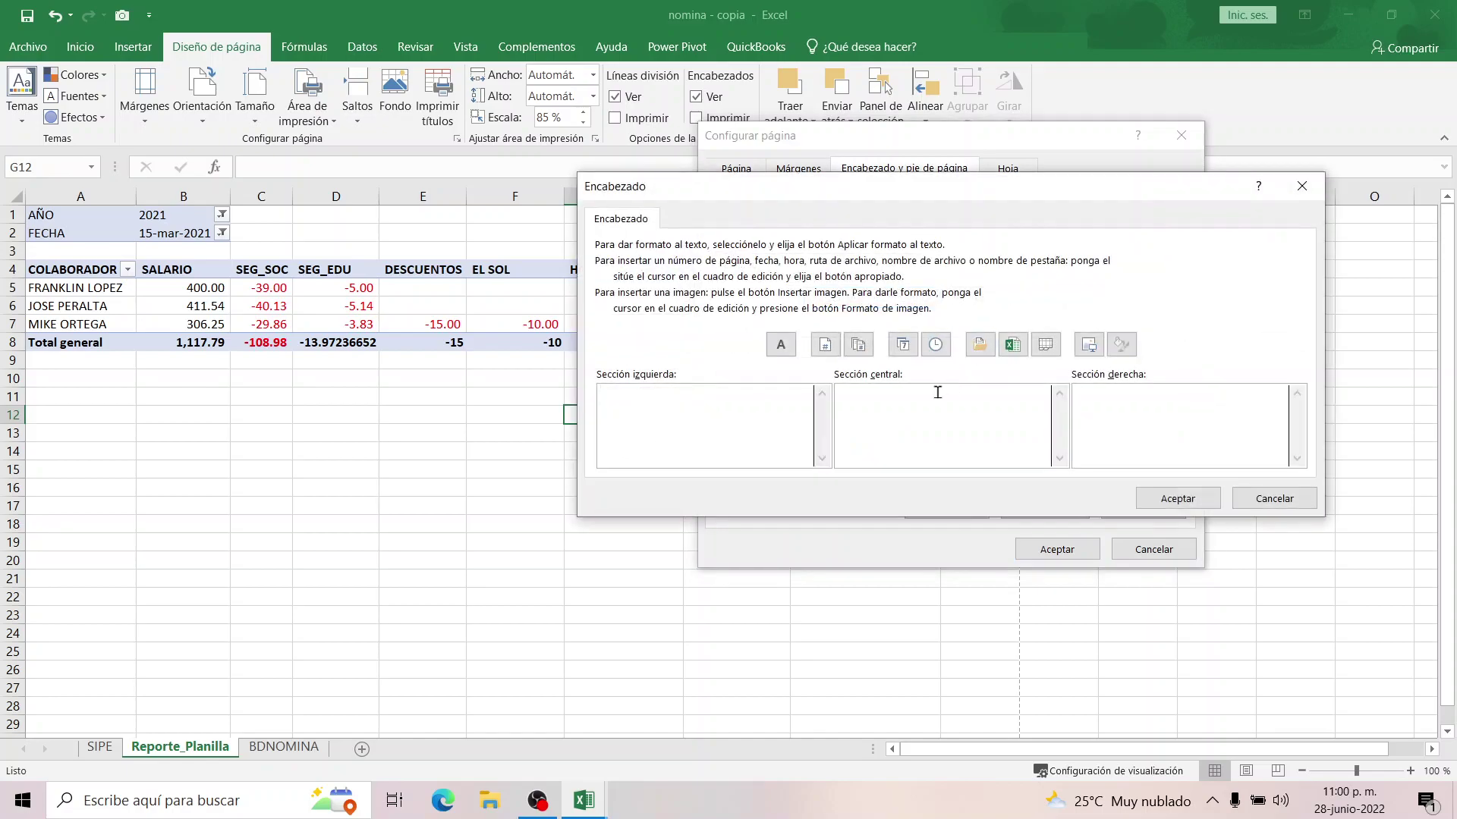
{"action": "type", "text": "EMPREZA"}
{"action": "key", "text": "BackSpace"}
{"action": "key", "text": "BackSpace"}
{"action": "key", "text": "BackSpace"}
{"action": "key", "text": "BackSpace"}
{"action": "key", "text": "BackSpace"}
{"action": "key", "text": "BackSpace"}
{"action": "key", "text": "BackSpace"}
{"action": "type", "text": "FLOREZ CPA CONTADORE"}
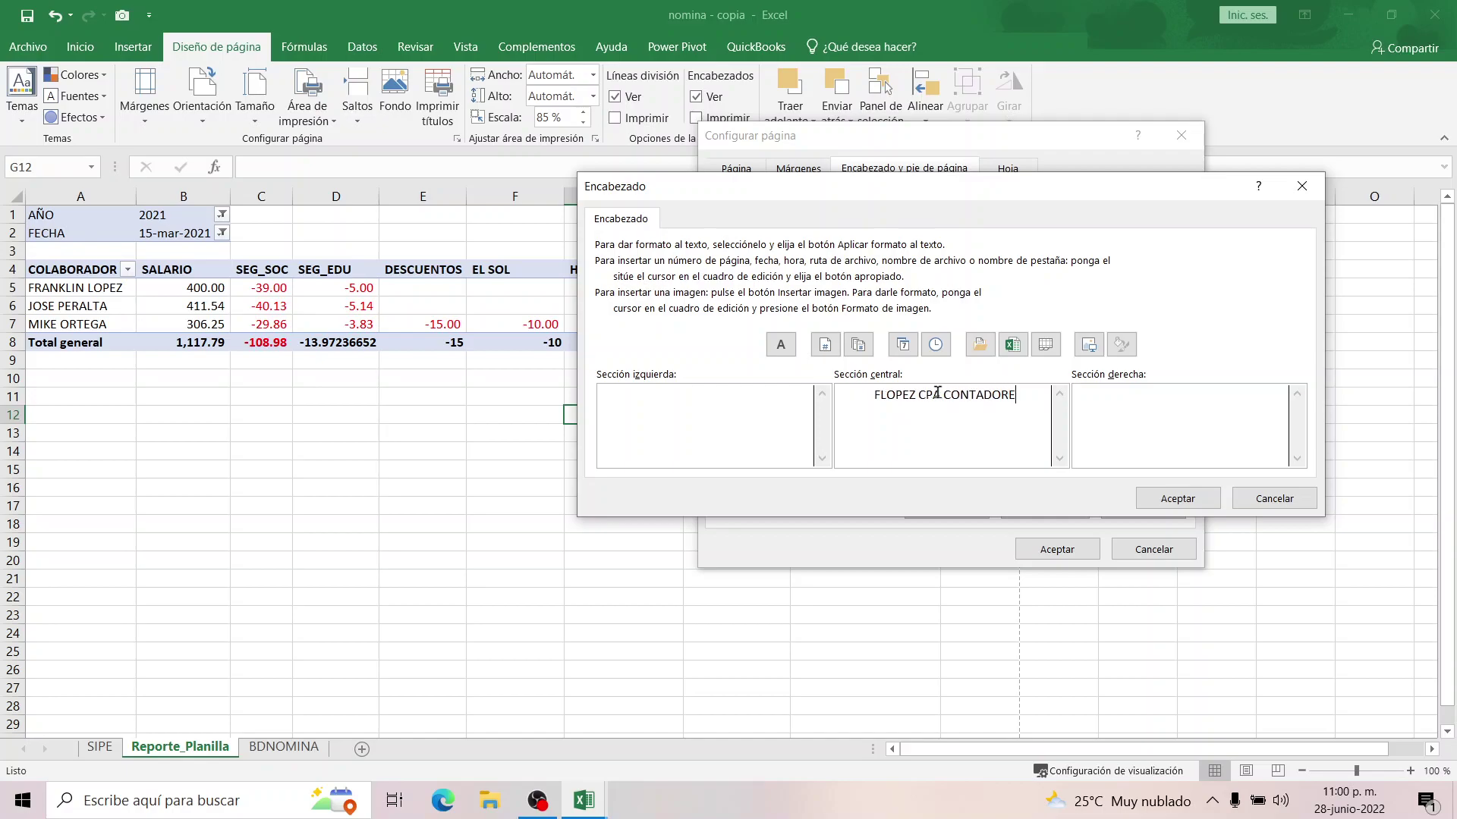
{"action": "type", "text": "S AUDITORES"}
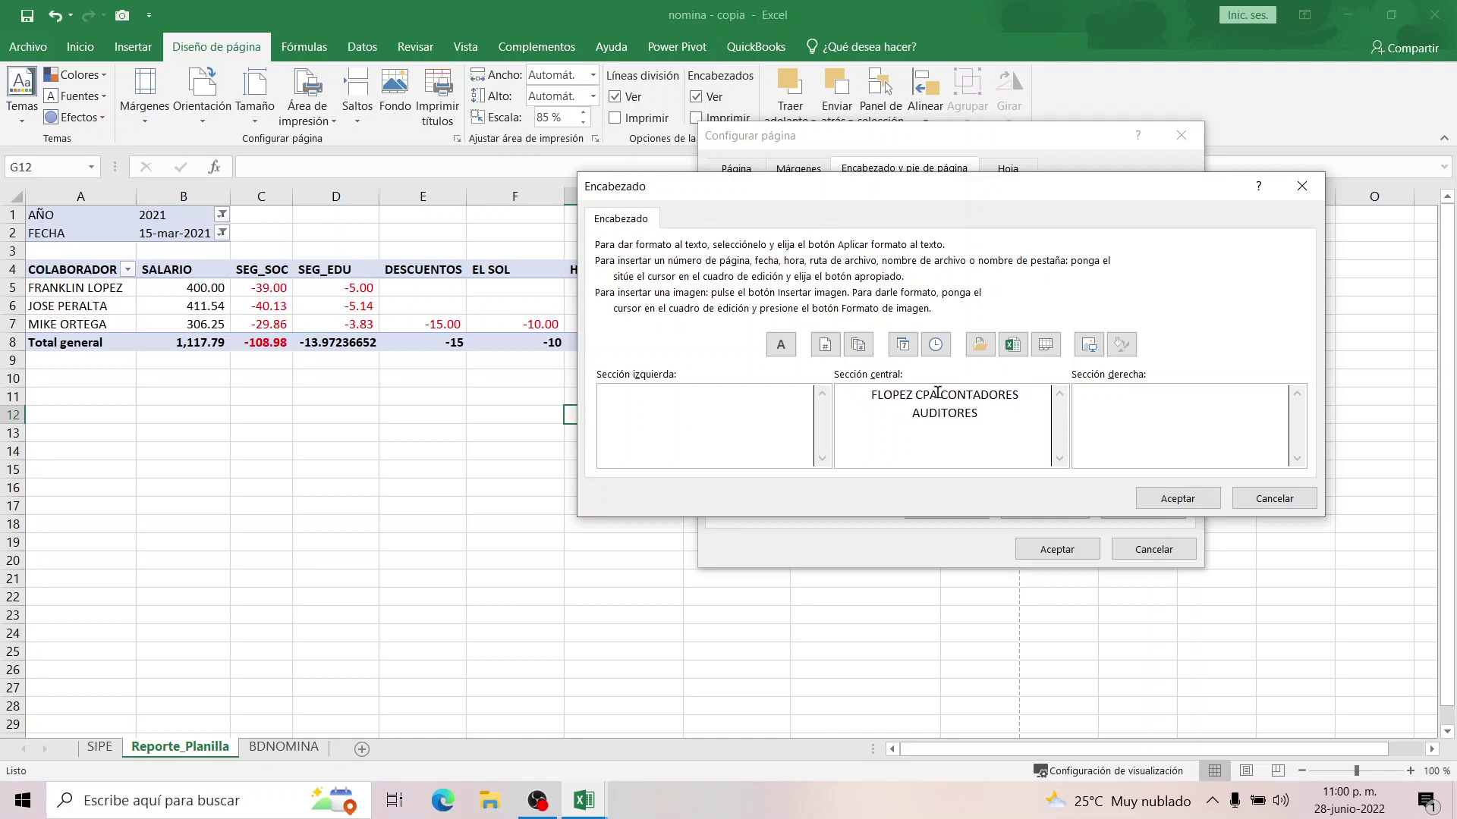
{"action": "type", "text": "Reporte de Planilla Quincenal"}
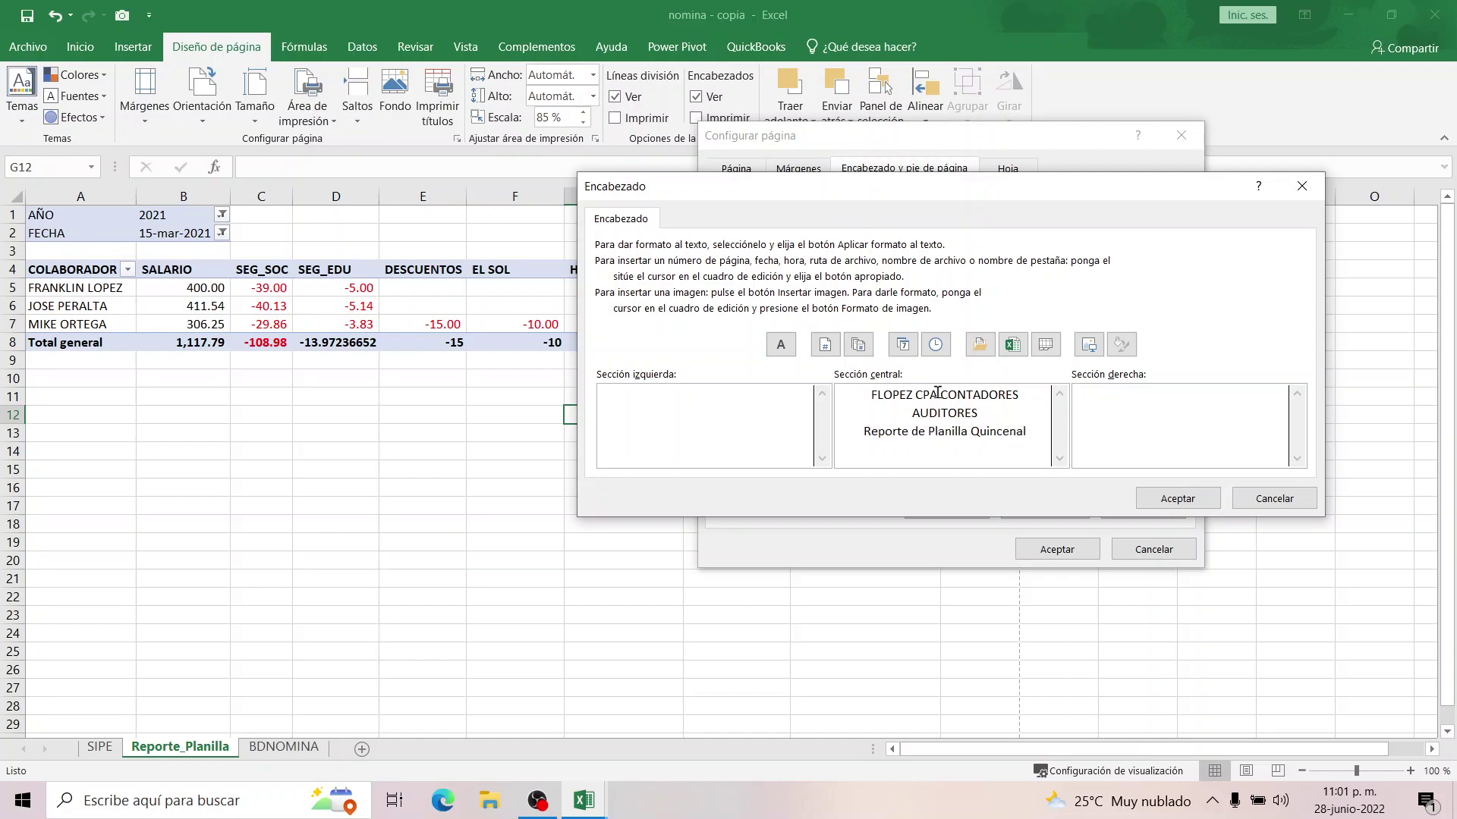
{"action": "left_click", "coordinate": [1140, 496]}
{"action": "left_click", "coordinate": [1058, 548]}
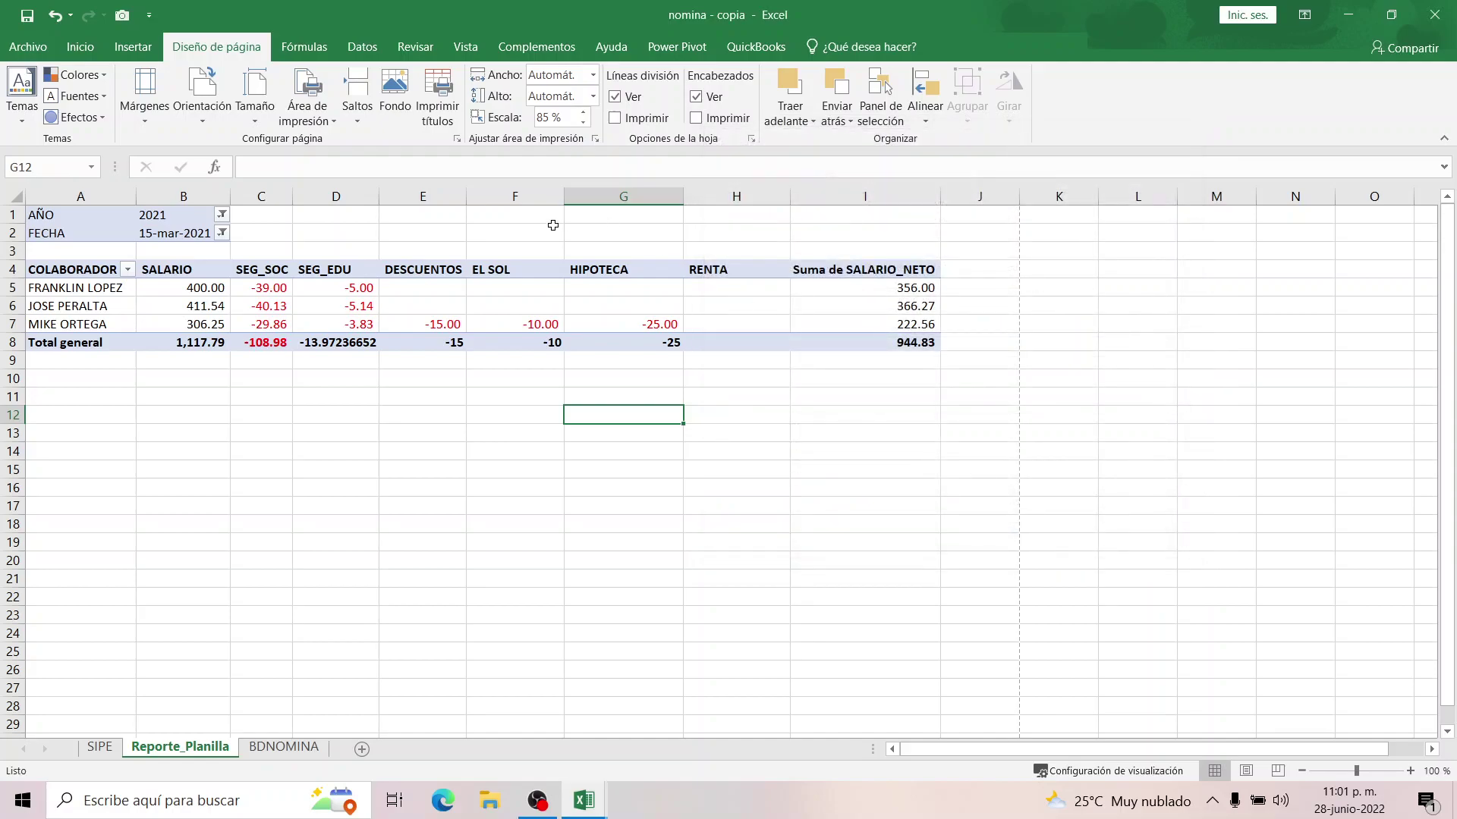
Preview the printed report with its new header, then save the workbook.
{"action": "left_click", "coordinate": [28, 46]}
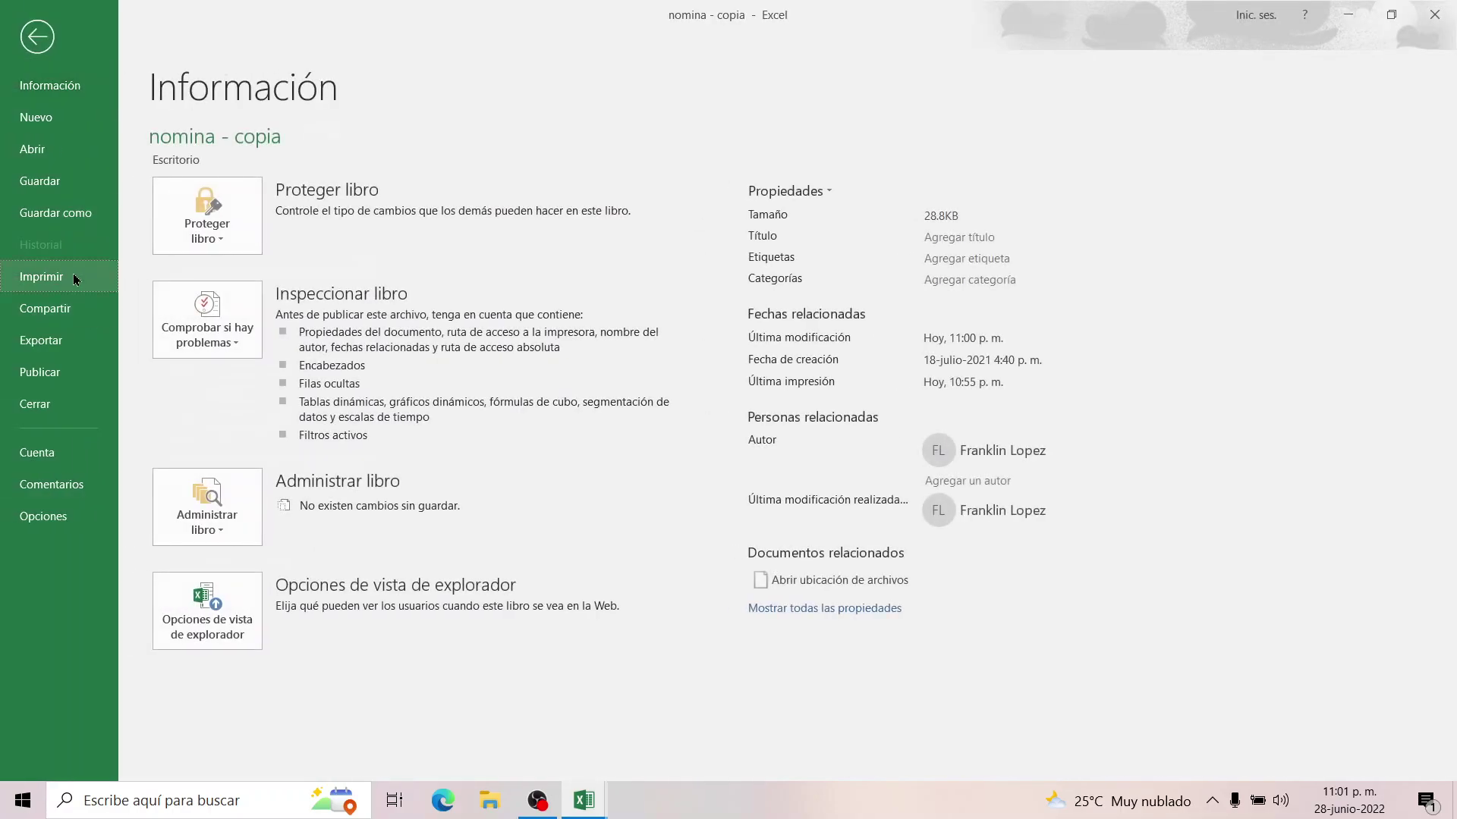
{"action": "left_click", "coordinate": [68, 277]}
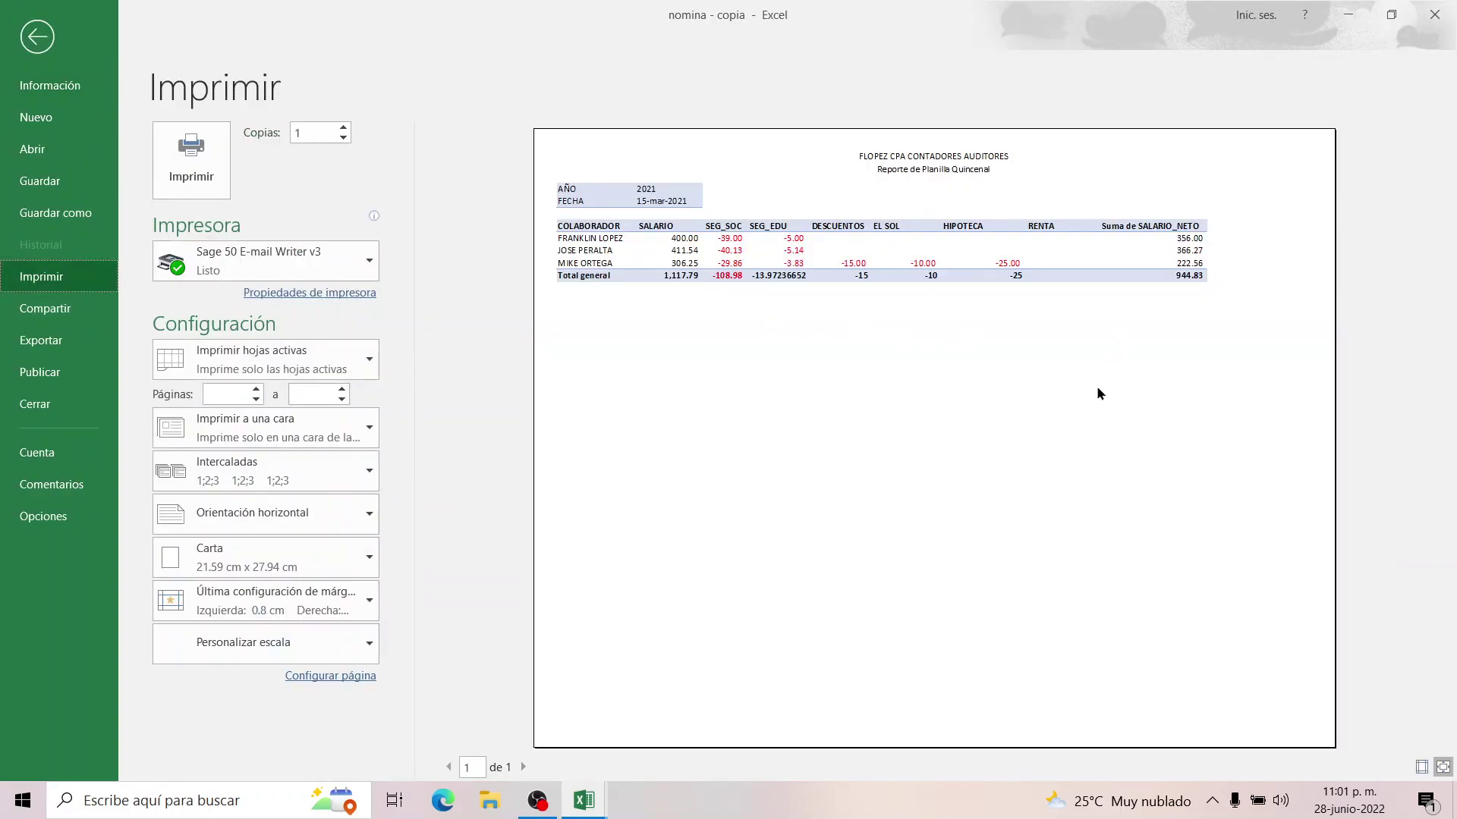
{"action": "left_click", "coordinate": [40, 44]}
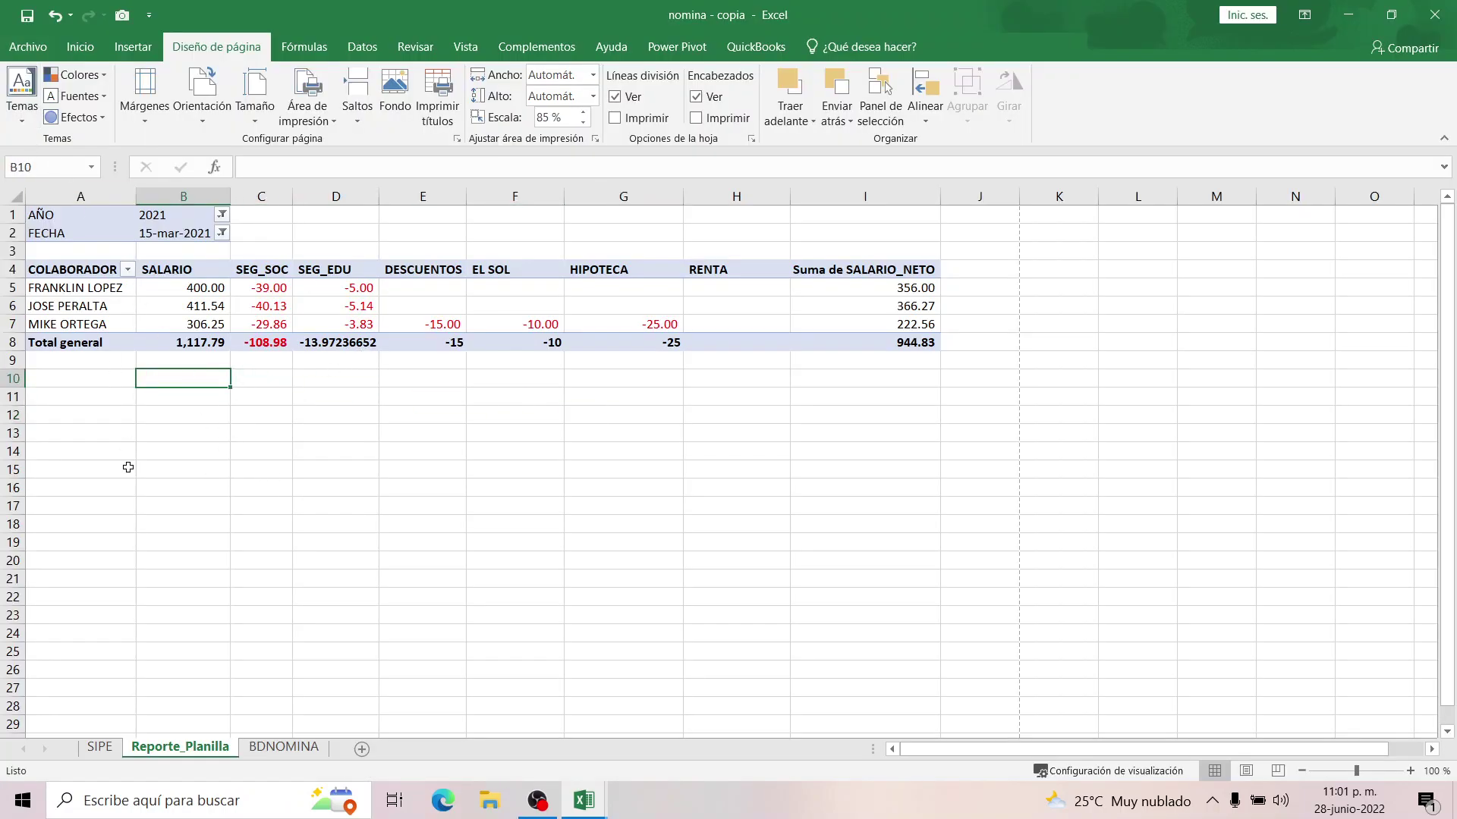
{"action": "left_click", "coordinate": [111, 437]}
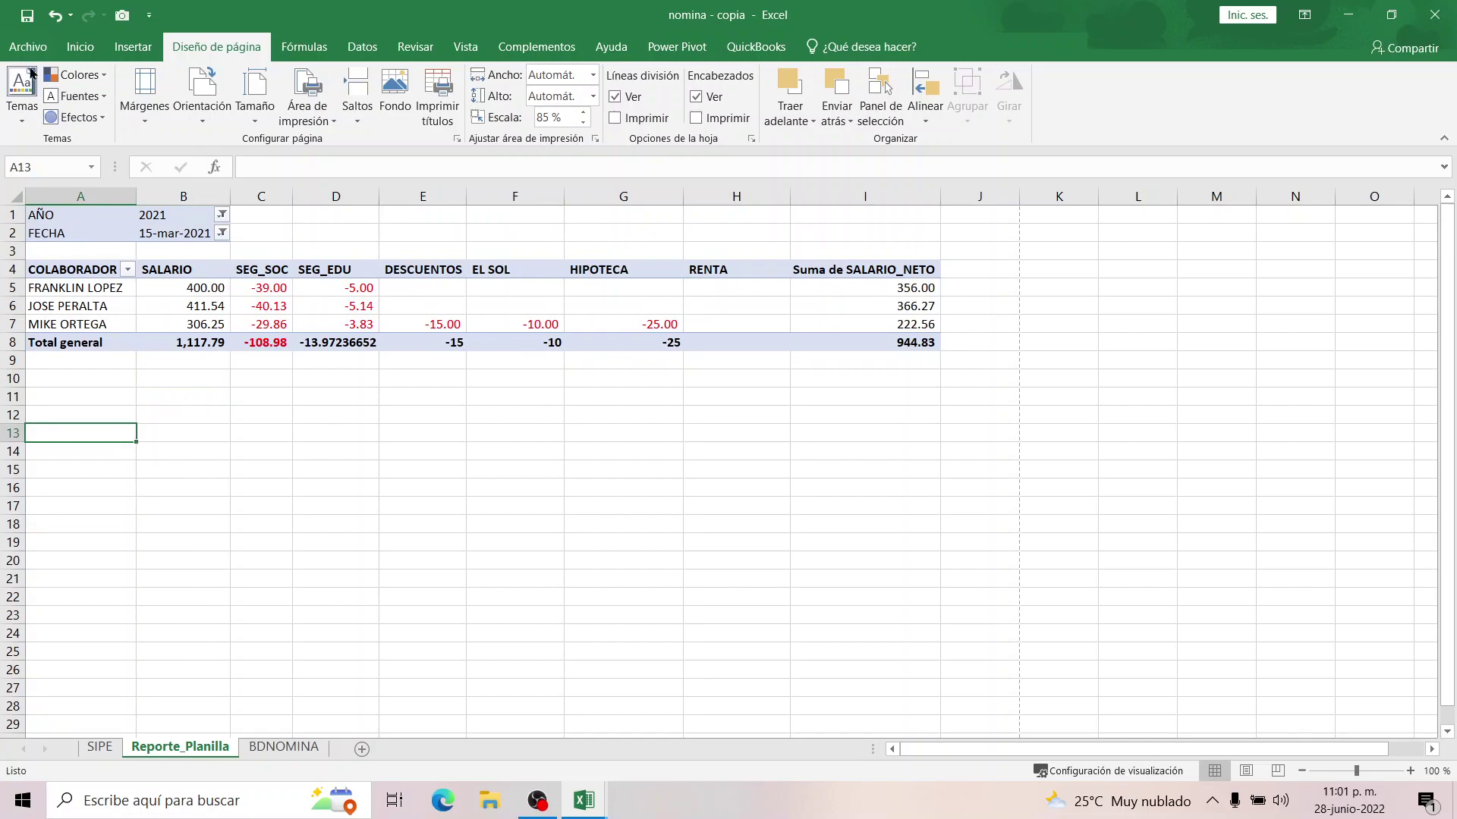
{"action": "left_click", "coordinate": [27, 15]}
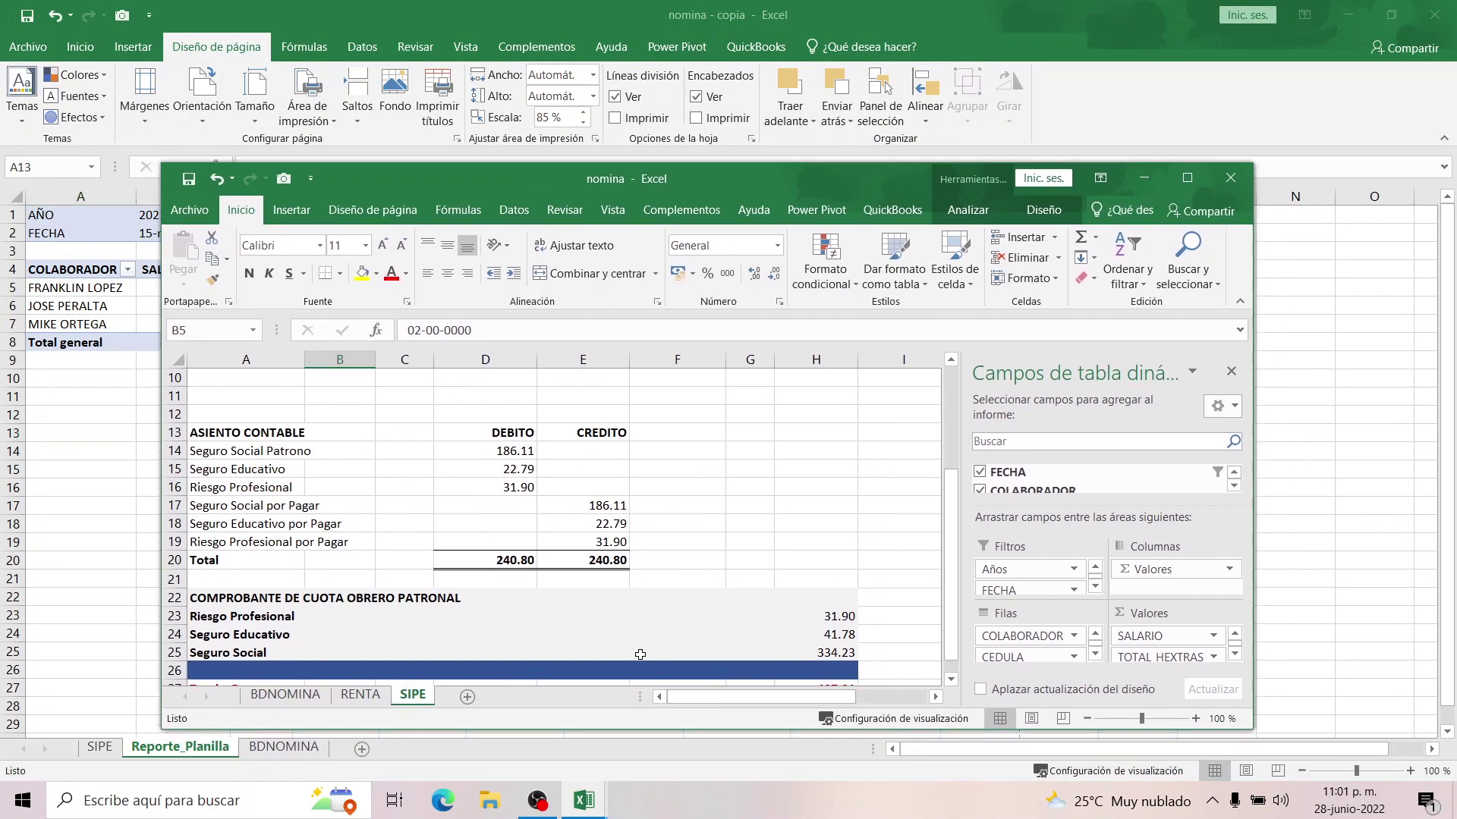
Move the second workbook window aside and show the BDNOMINA sheet of nomina - copia.
{"action": "scroll", "coordinate": [640, 654], "scroll_direction": "down", "scroll_amount": 4}
{"action": "scroll", "coordinate": [312, 541], "scroll_direction": "up", "scroll_amount": 4}
{"action": "scroll", "coordinate": [312, 541], "scroll_direction": "down", "scroll_amount": 2}
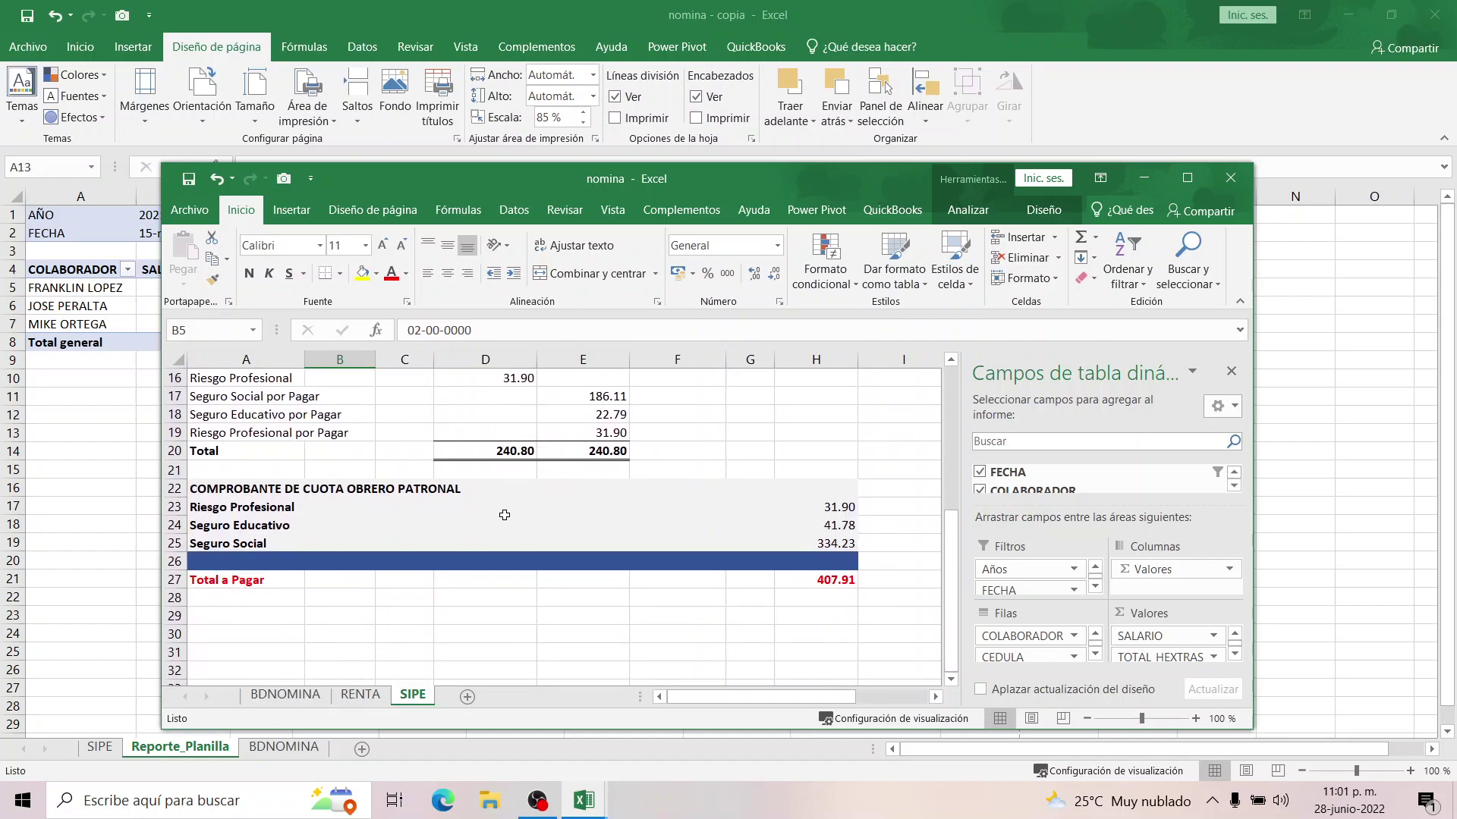
{"action": "left_click_drag", "start_coordinate": [667, 190], "coordinate": [1455, 190]}
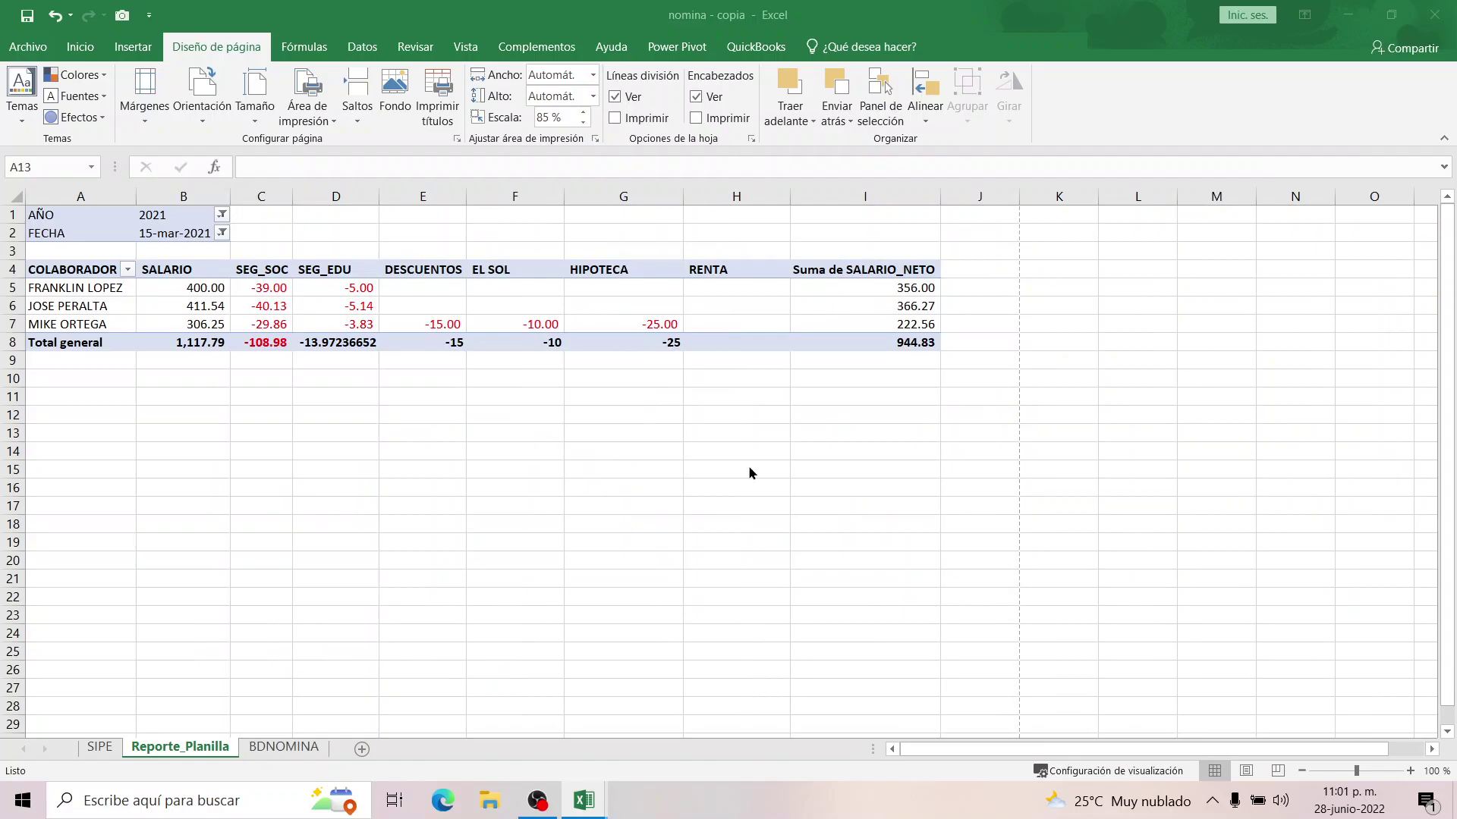
{"action": "left_click", "coordinate": [679, 523]}
{"action": "left_click", "coordinate": [262, 748]}
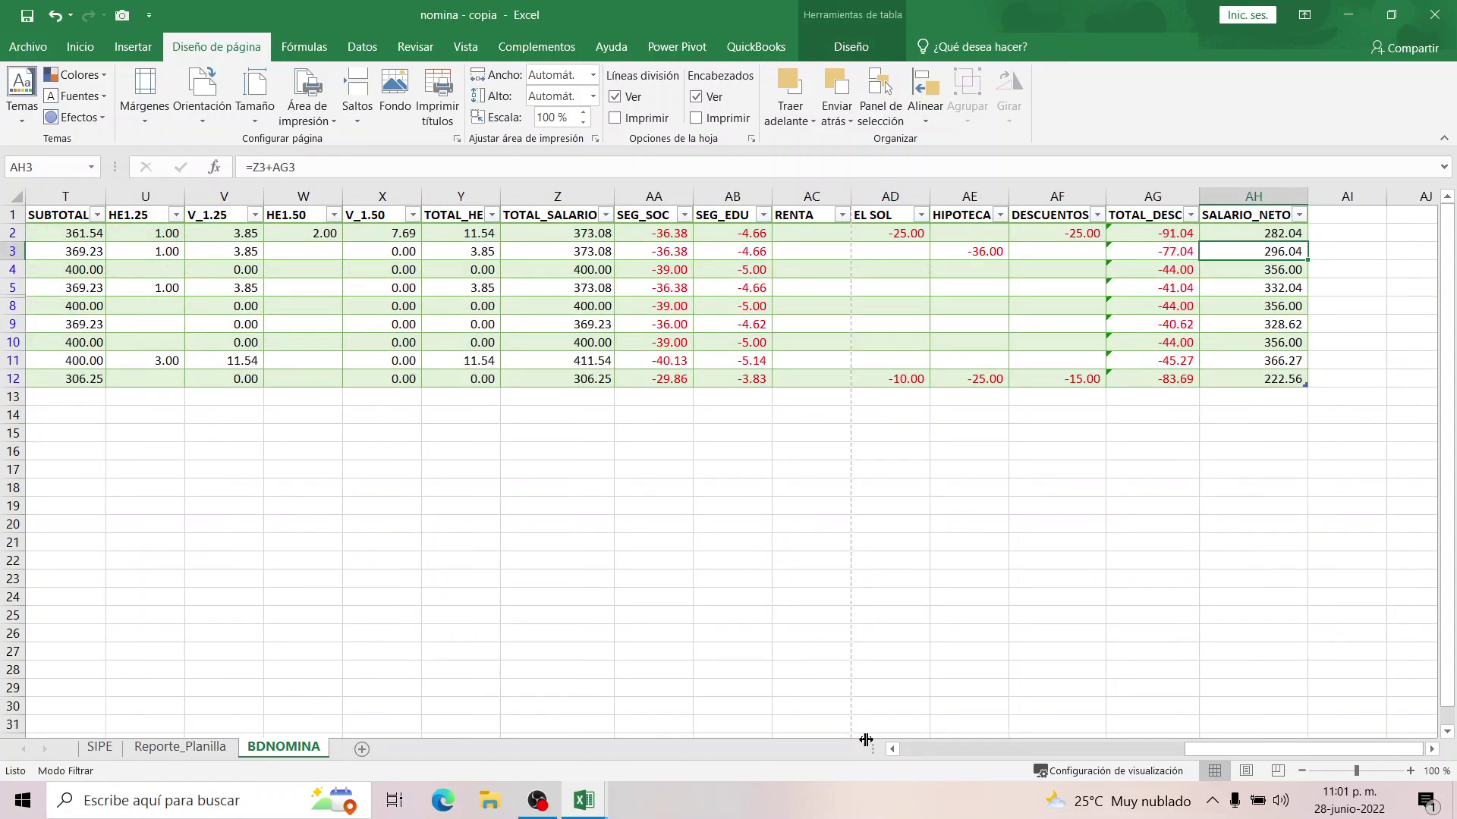
{"action": "left_click_drag", "start_coordinate": [1233, 751], "coordinate": [919, 755]}
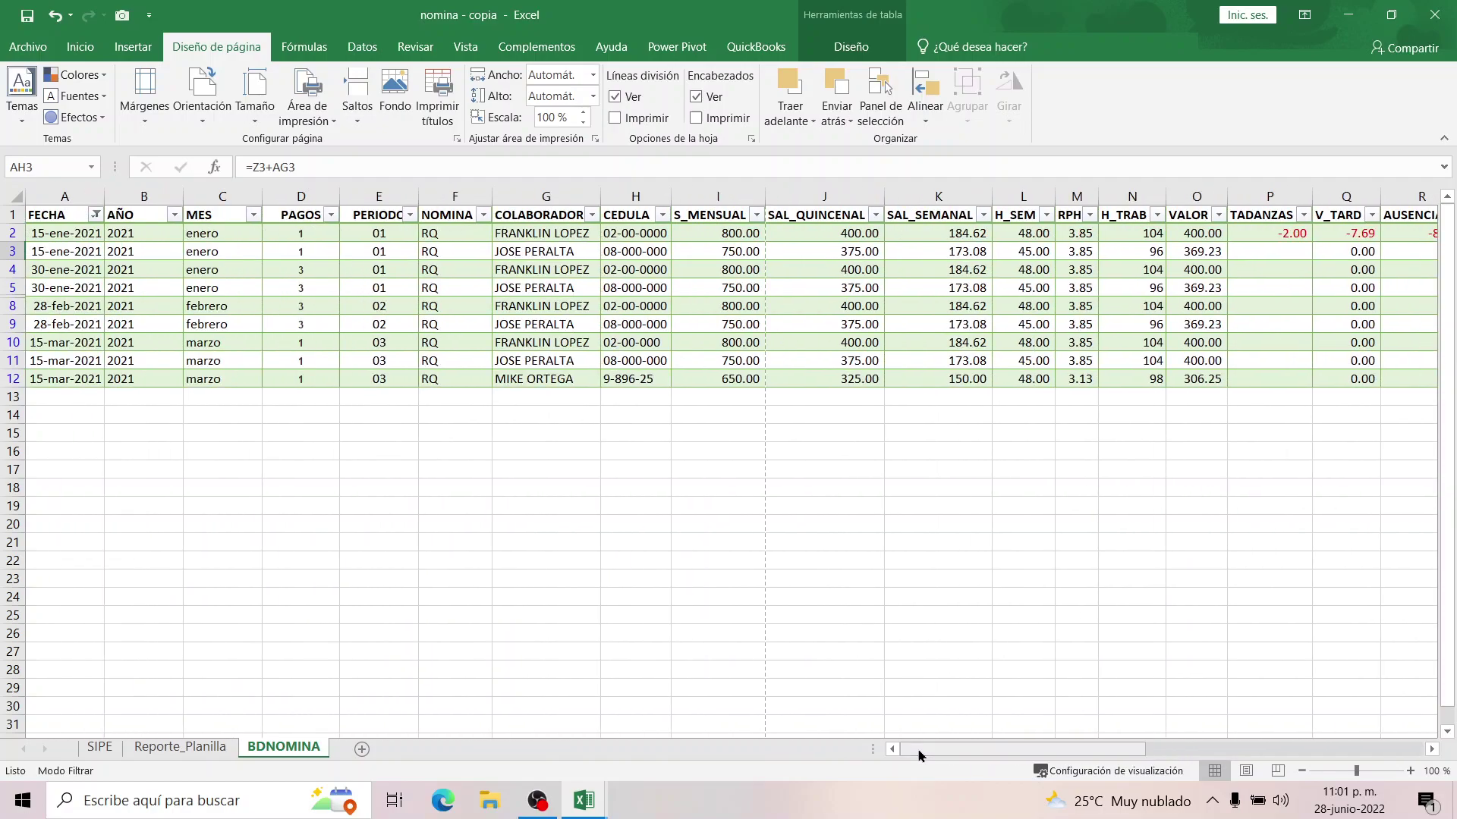
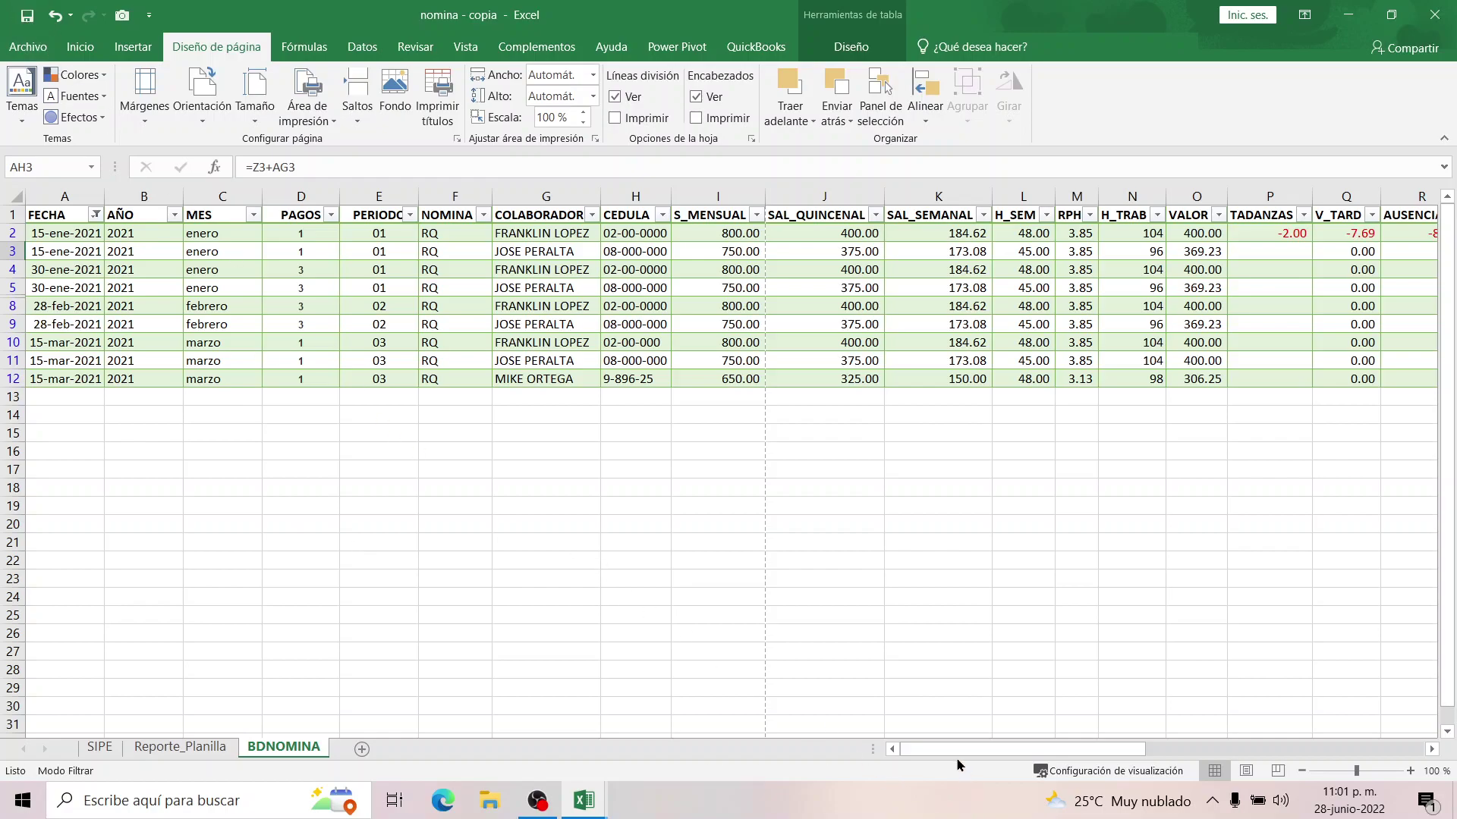
Save the workbook and insert a pivot table from the BDNOMINA data on a new worksheet.
{"action": "mouse_move", "coordinate": [952, 748]}
{"action": "left_mouse_down"}
{"action": "mouse_move", "coordinate": [971, 749]}
{"action": "mouse_move", "coordinate": [934, 746]}
{"action": "left_mouse_up"}
{"action": "left_click", "coordinate": [27, 17]}
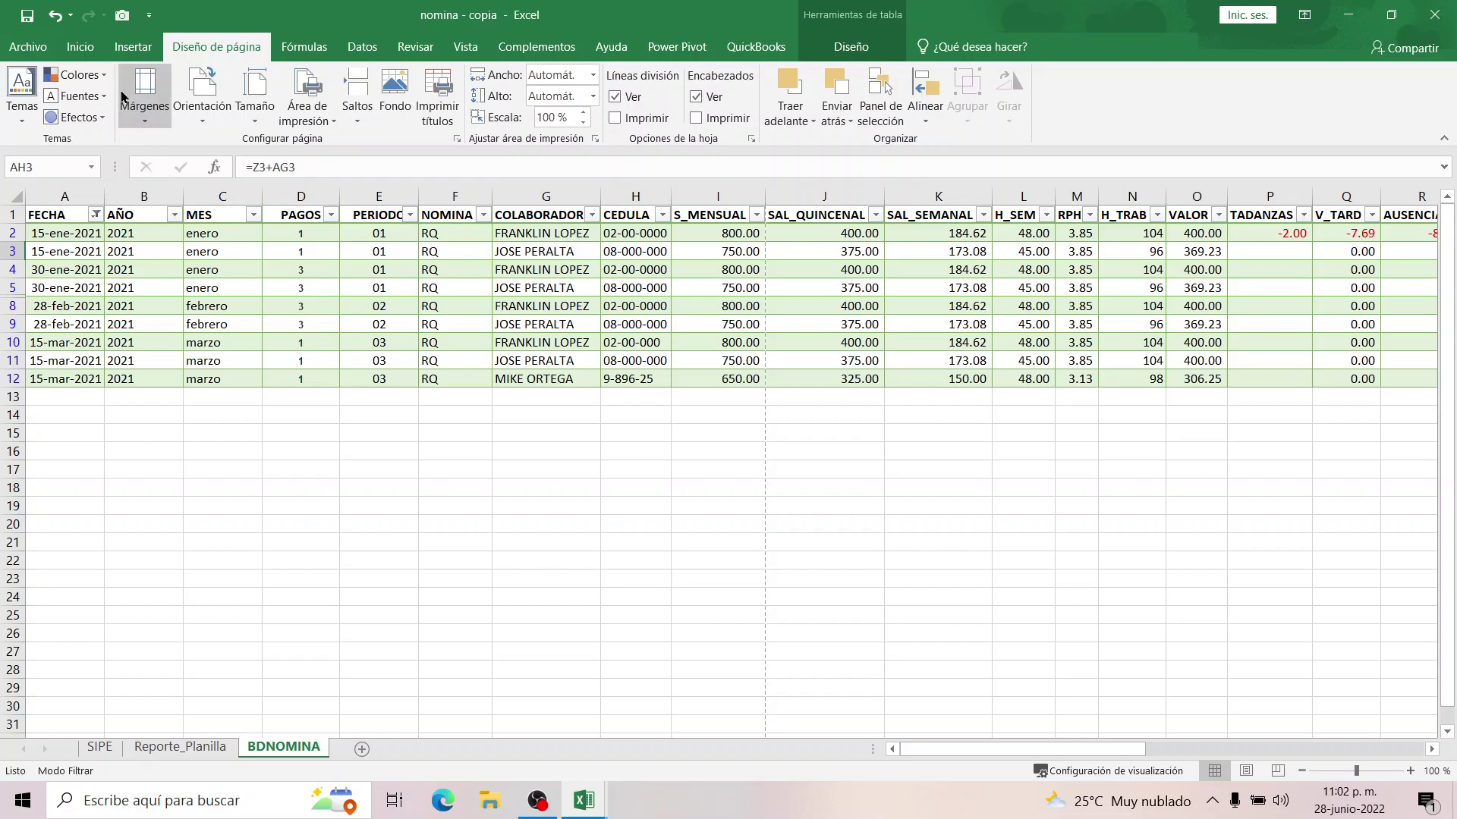
{"action": "left_click", "coordinate": [89, 250]}
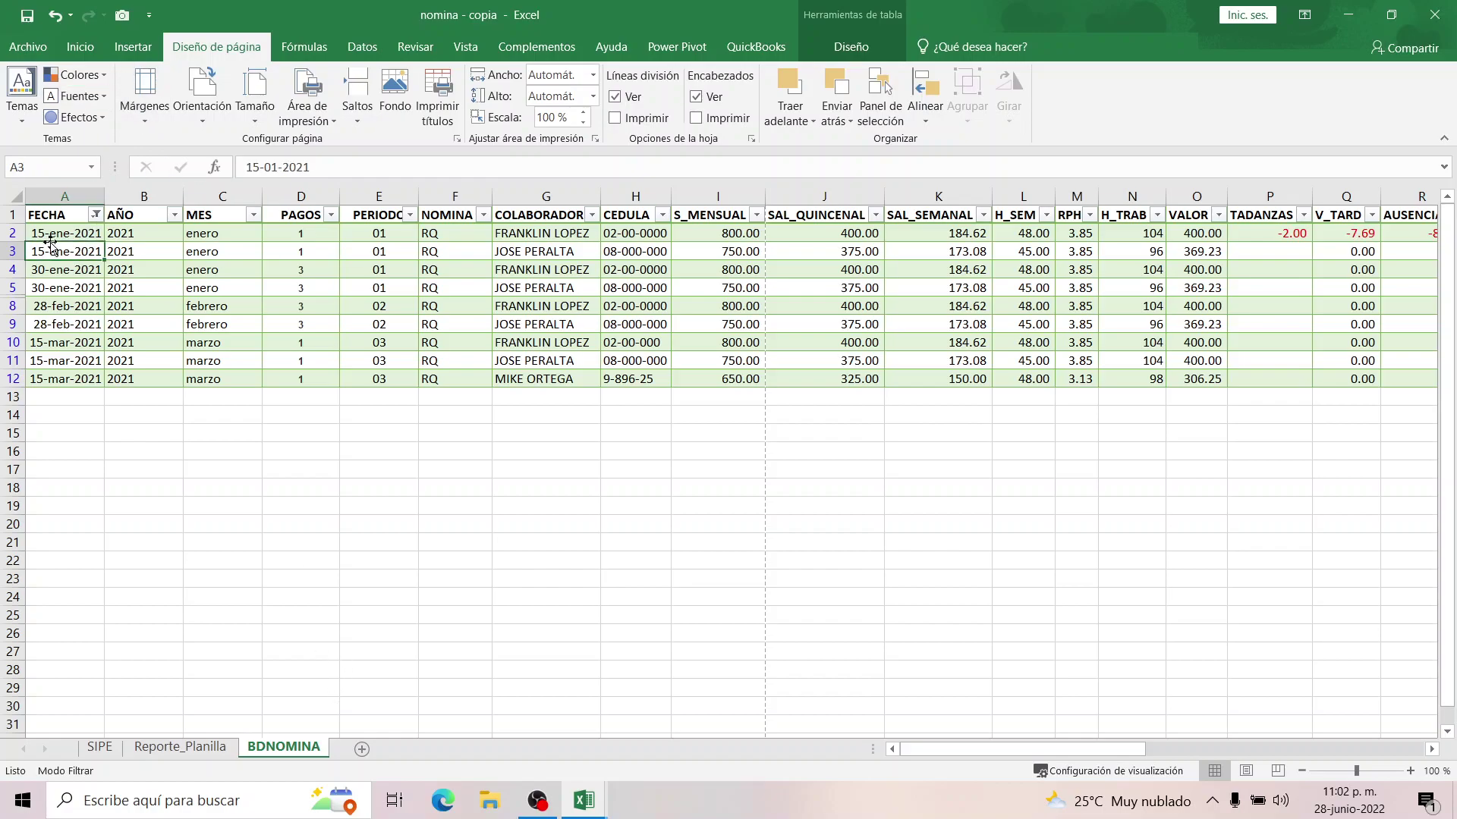
{"action": "left_click", "coordinate": [125, 49]}
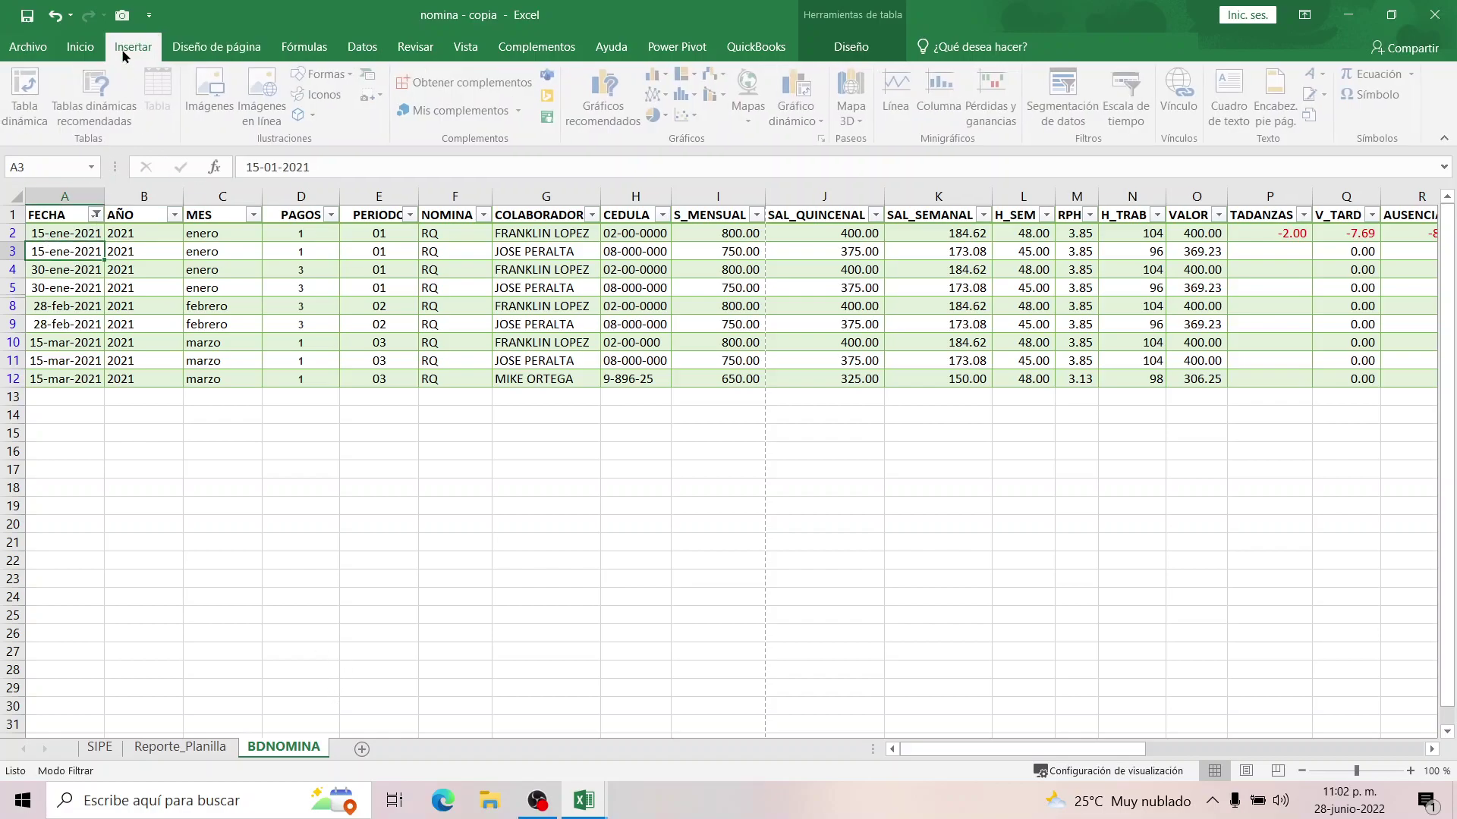
{"action": "left_click", "coordinate": [27, 95]}
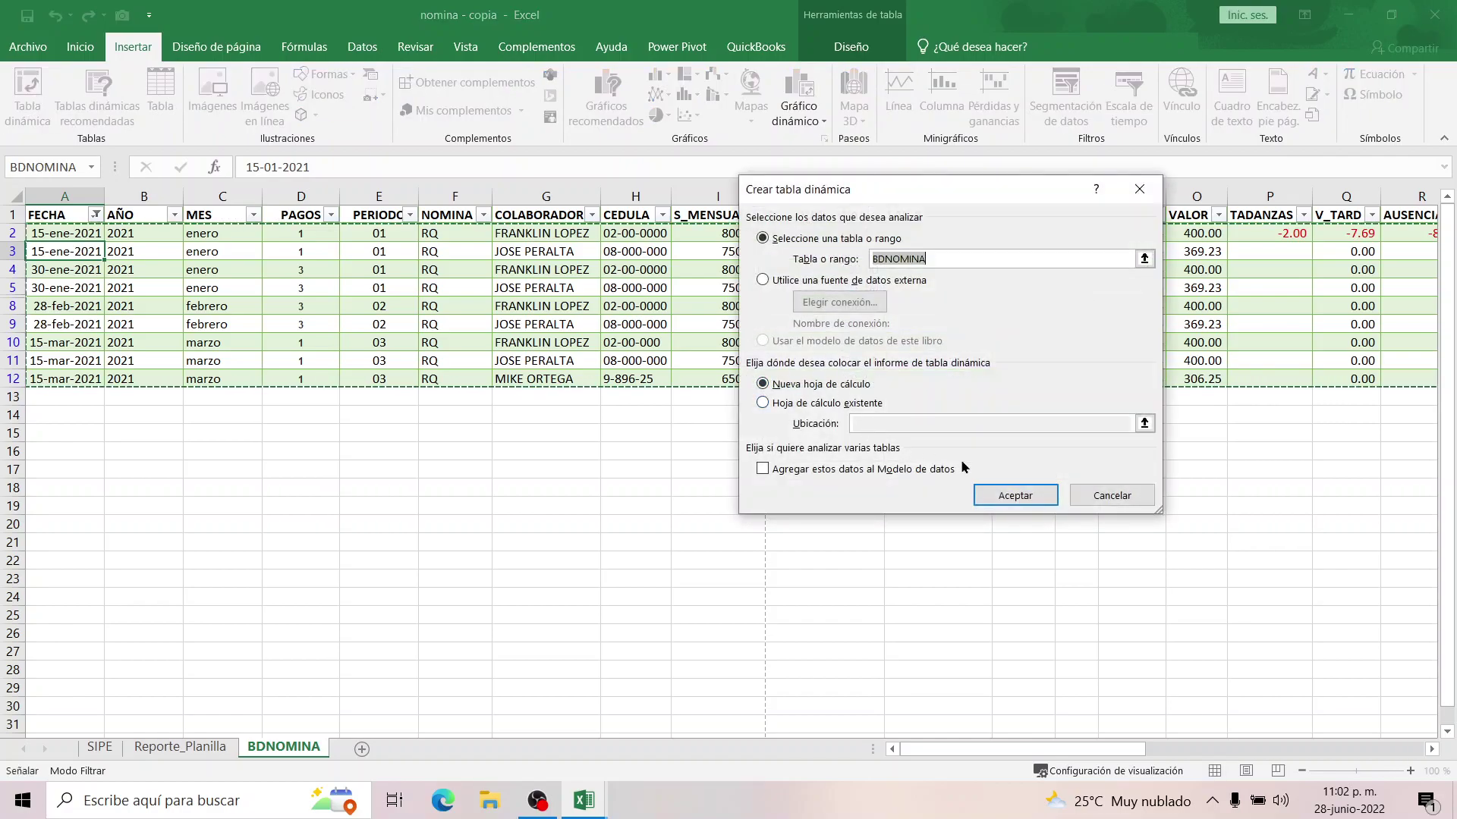
{"action": "left_click", "coordinate": [1015, 495]}
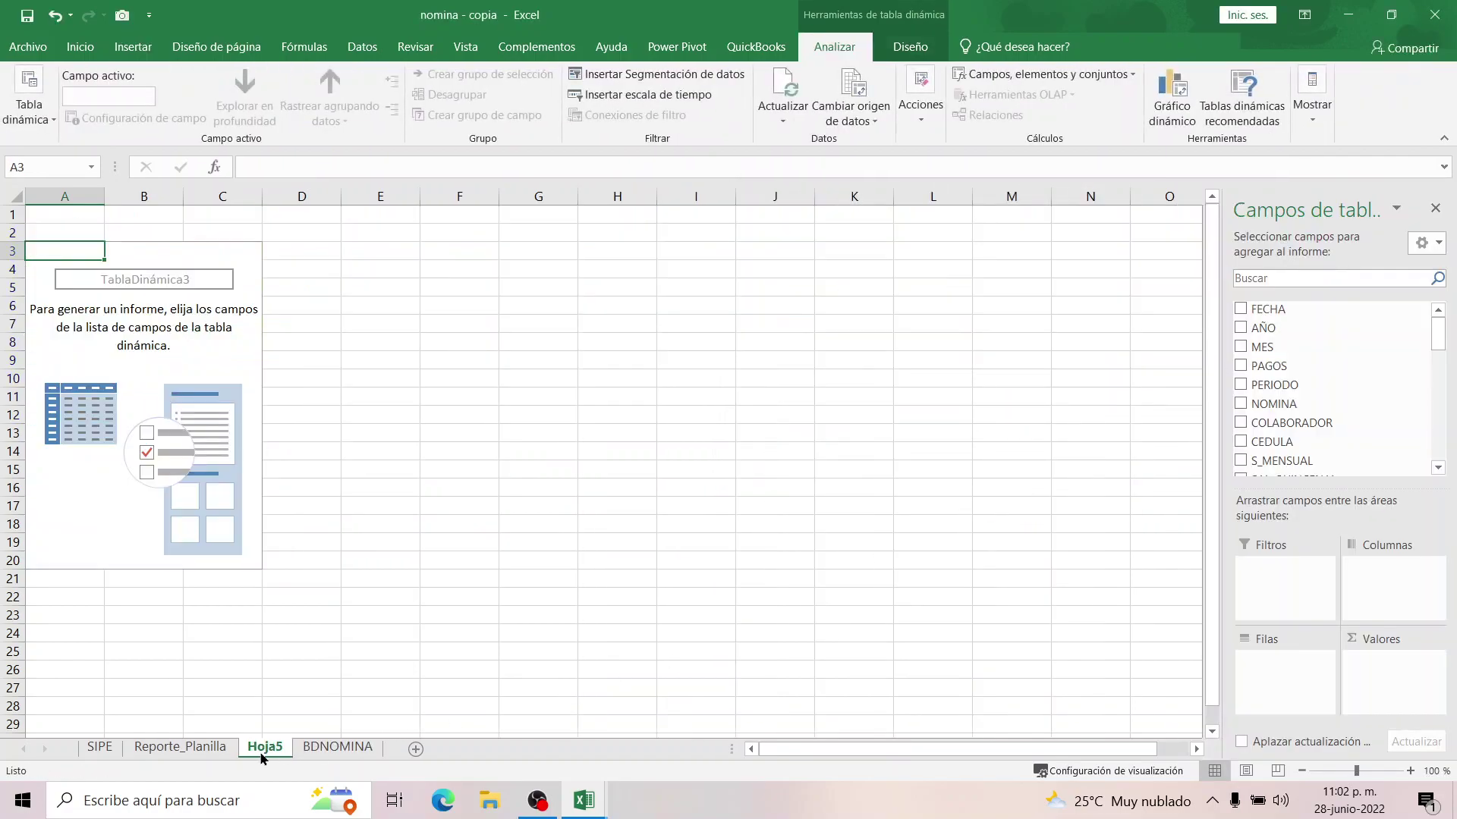
Rename the new pivot sheet to 'graficos'.
{"action": "double_click", "coordinate": [261, 749]}
{"action": "type", "text": "graficos"}
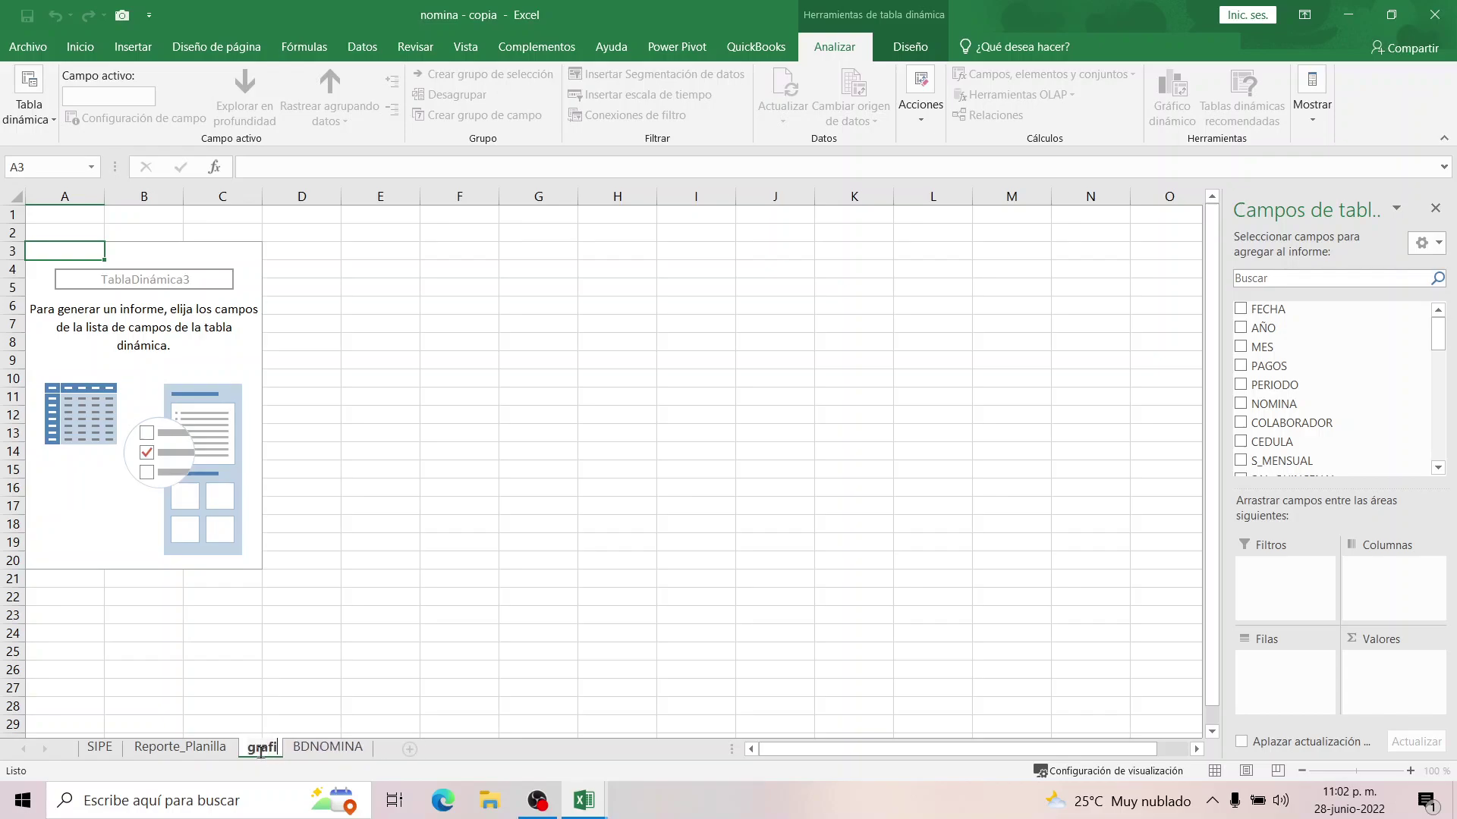
{"action": "left_click", "coordinate": [328, 525]}
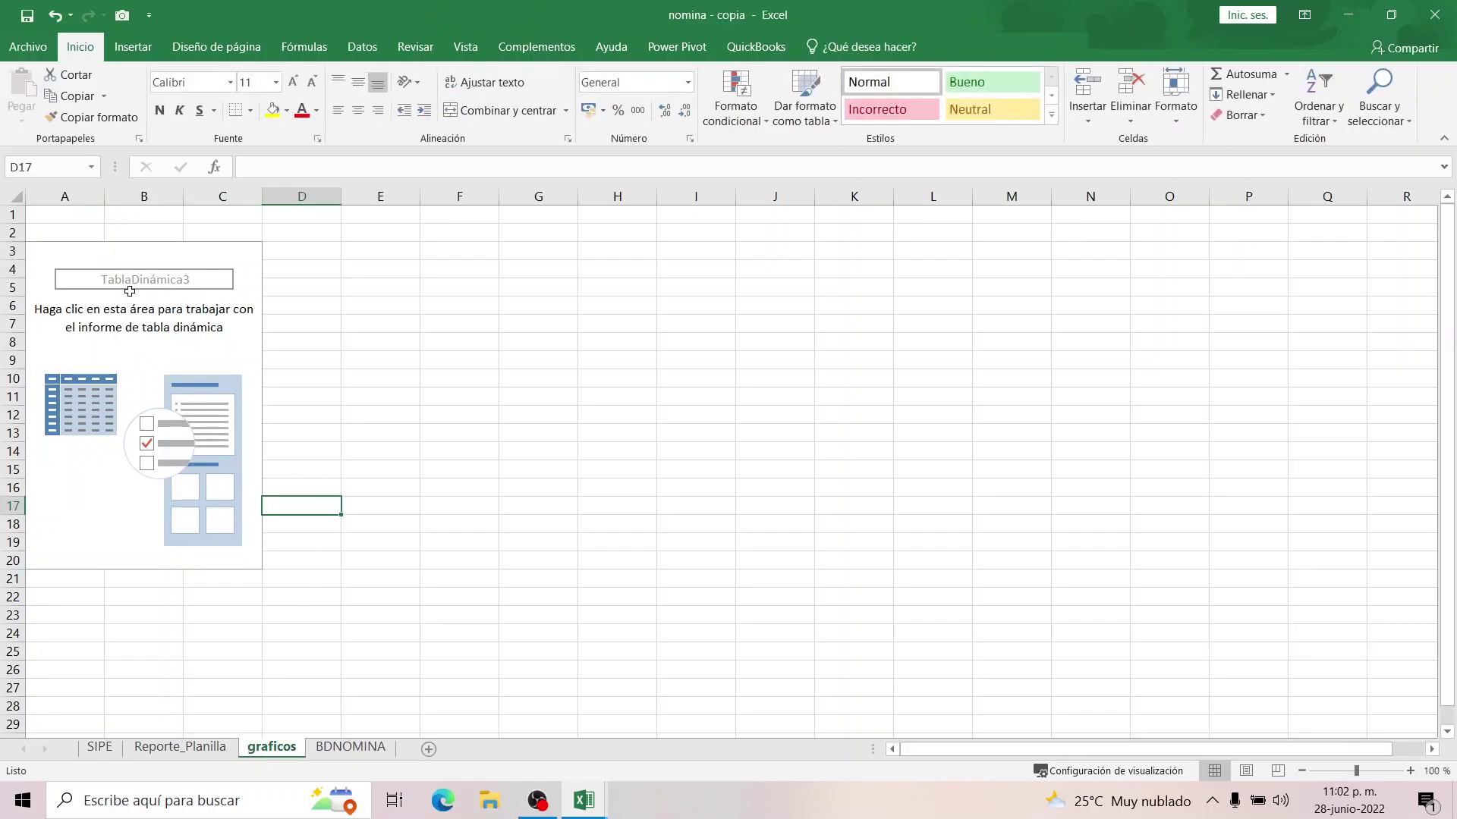
{"action": "left_click", "coordinate": [130, 285]}
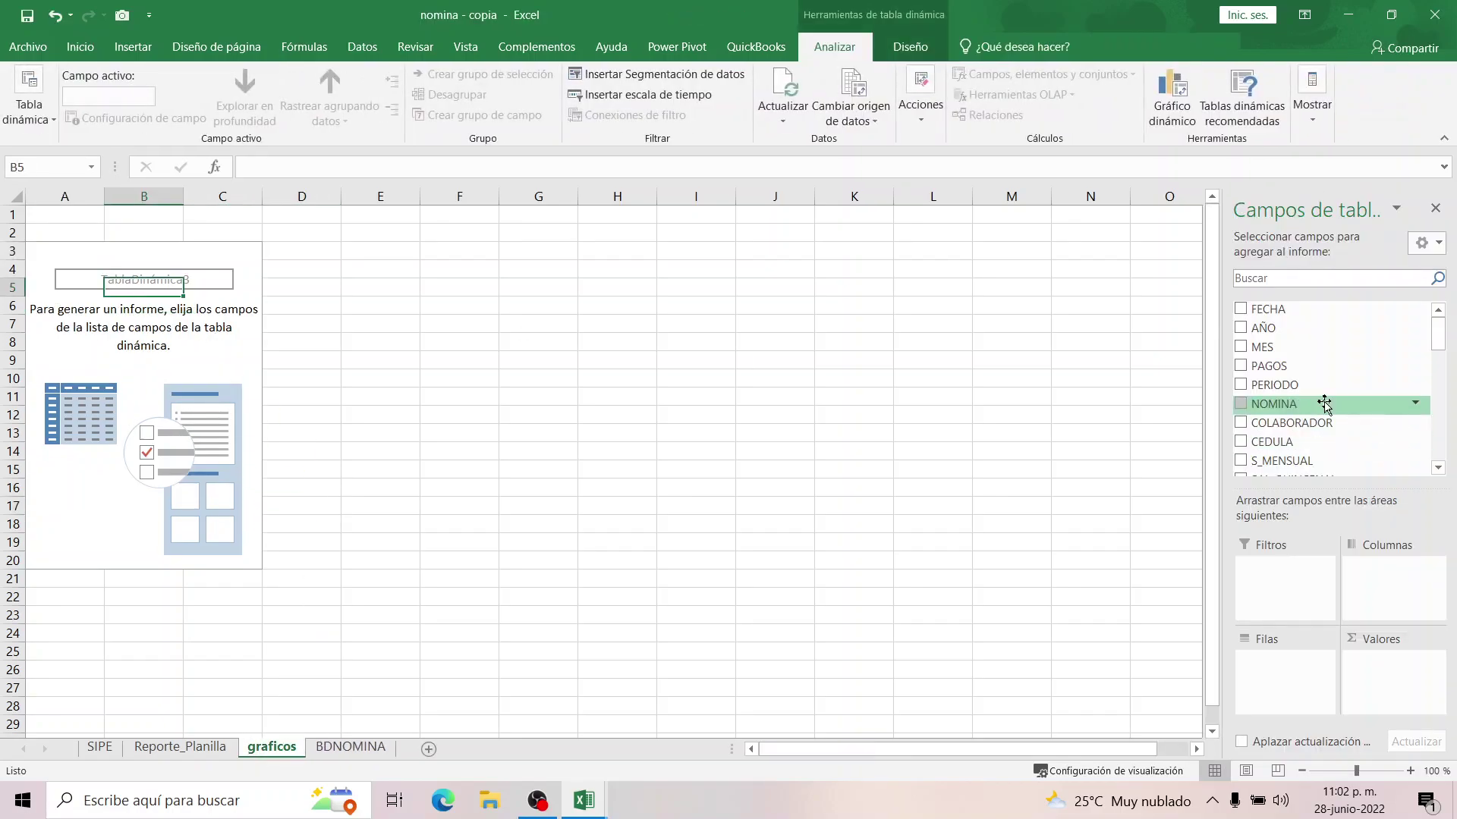
Put COLABORADOR in rows and Suma de TOTAL_SALARIO in values, totalling 4175.483981.
{"action": "left_click_drag", "start_coordinate": [1288, 422], "coordinate": [1289, 661]}
{"action": "left_click_drag", "start_coordinate": [1436, 467], "coordinate": [1436, 467]}
{"action": "left_click_drag", "start_coordinate": [1292, 419], "coordinate": [1395, 679]}
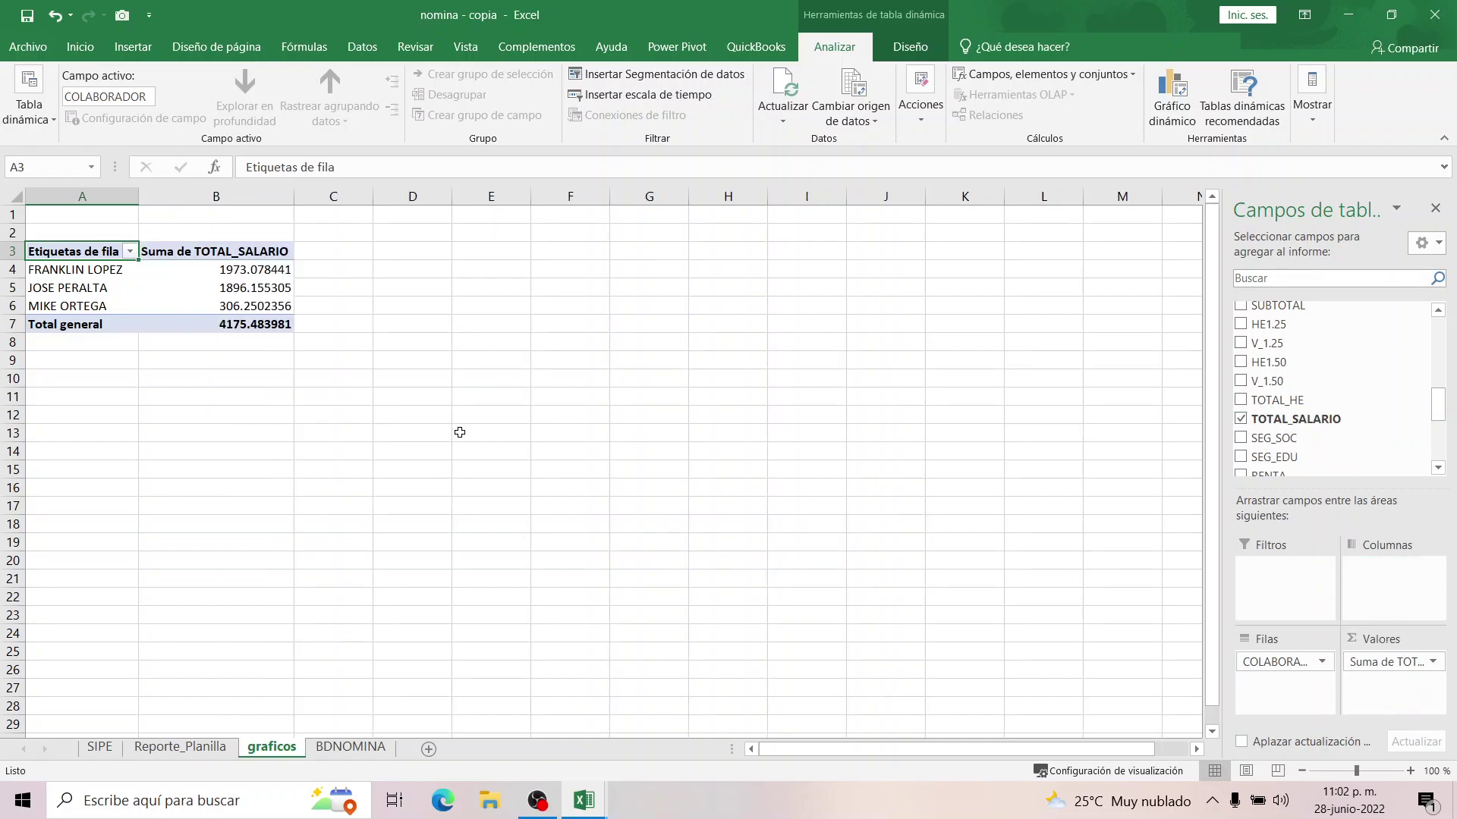
{"action": "left_click", "coordinate": [234, 286]}
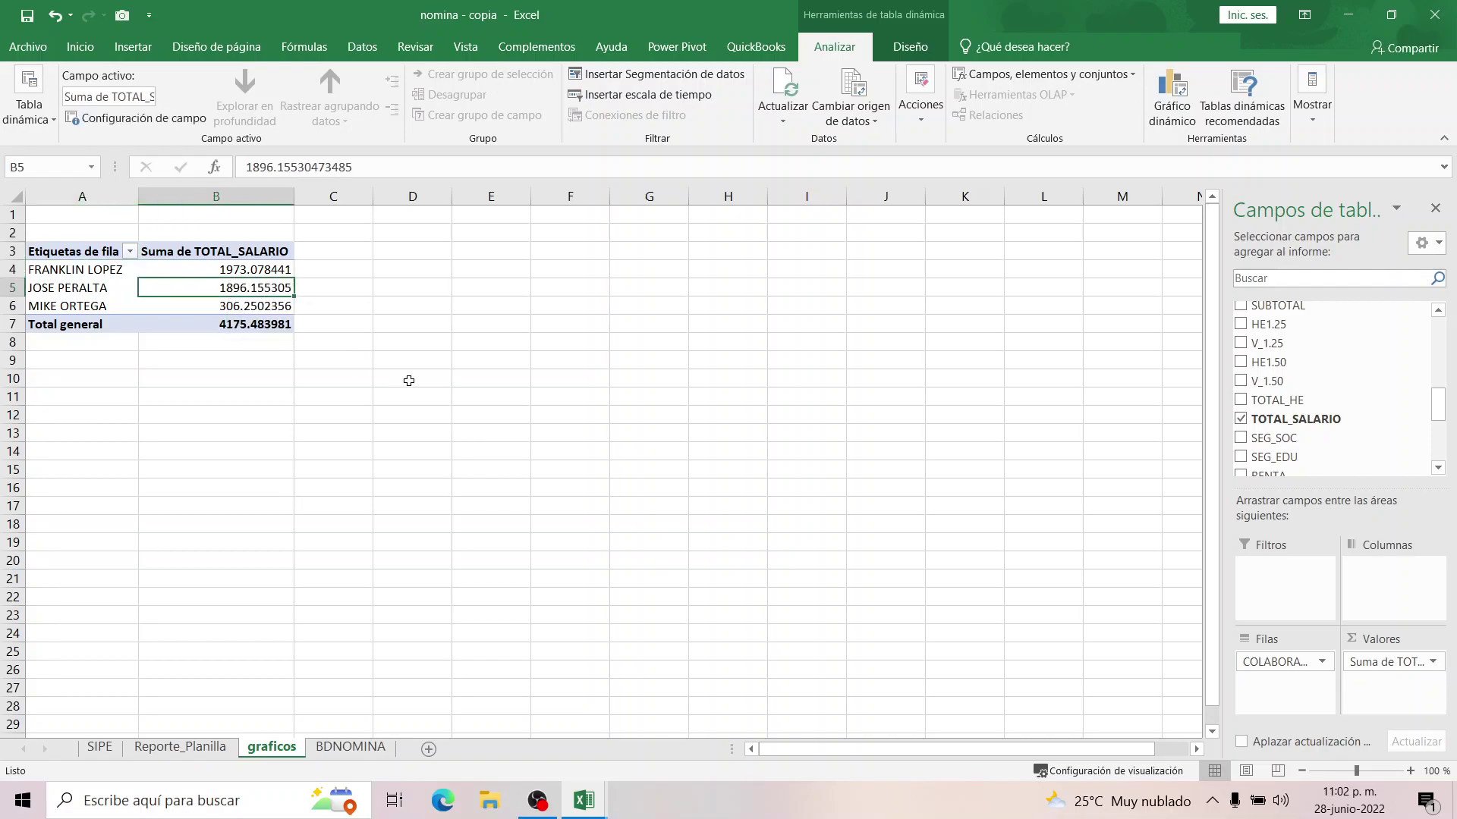
{"action": "left_click", "coordinate": [277, 270]}
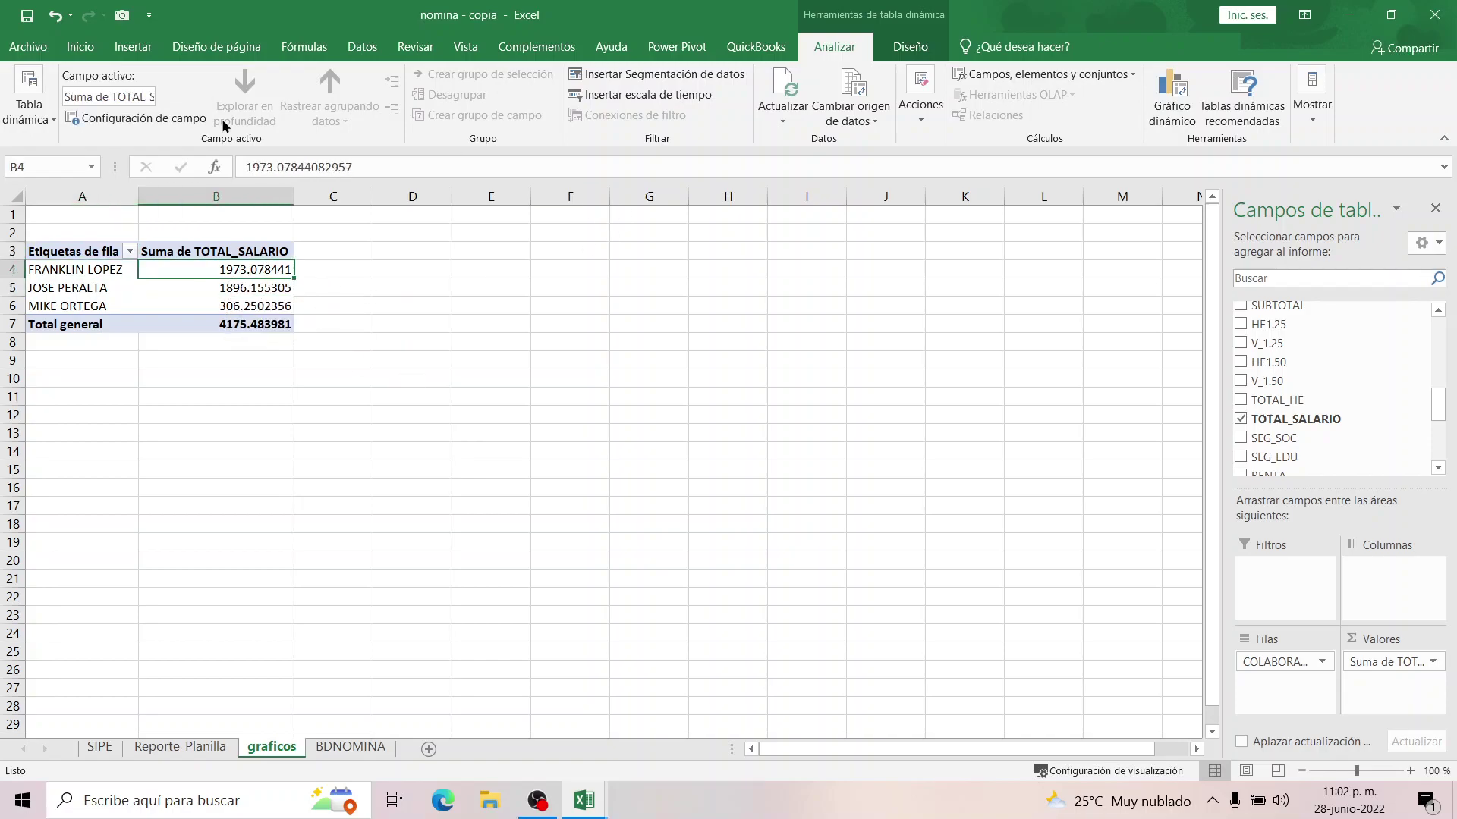
{"action": "left_click", "coordinate": [115, 50]}
{"action": "left_click", "coordinate": [81, 48]}
Insert a clustered column pivot chart of the salary totals per collaborator.
{"action": "left_click", "coordinate": [133, 47]}
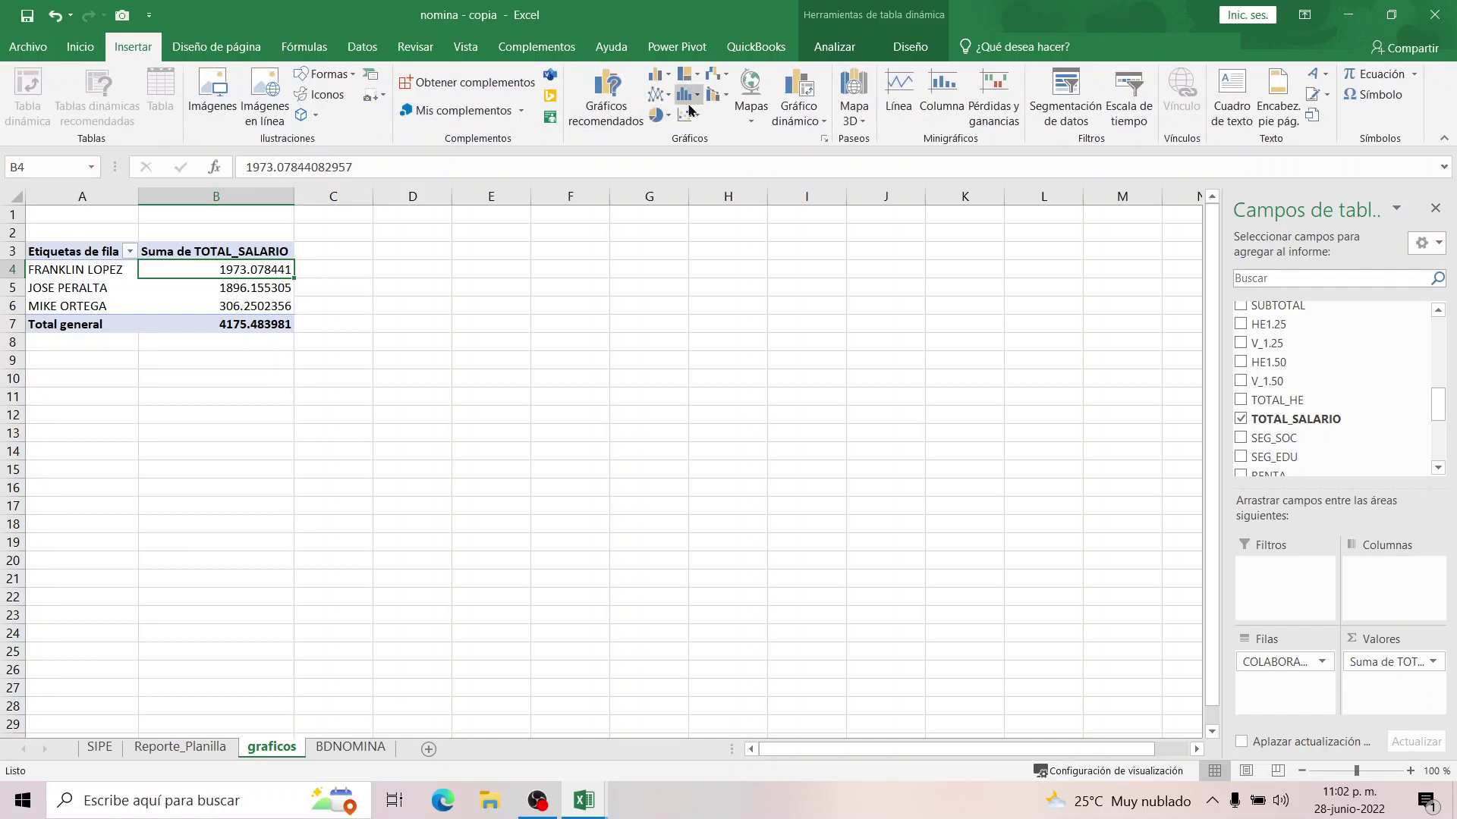
{"action": "left_click", "coordinate": [657, 75]}
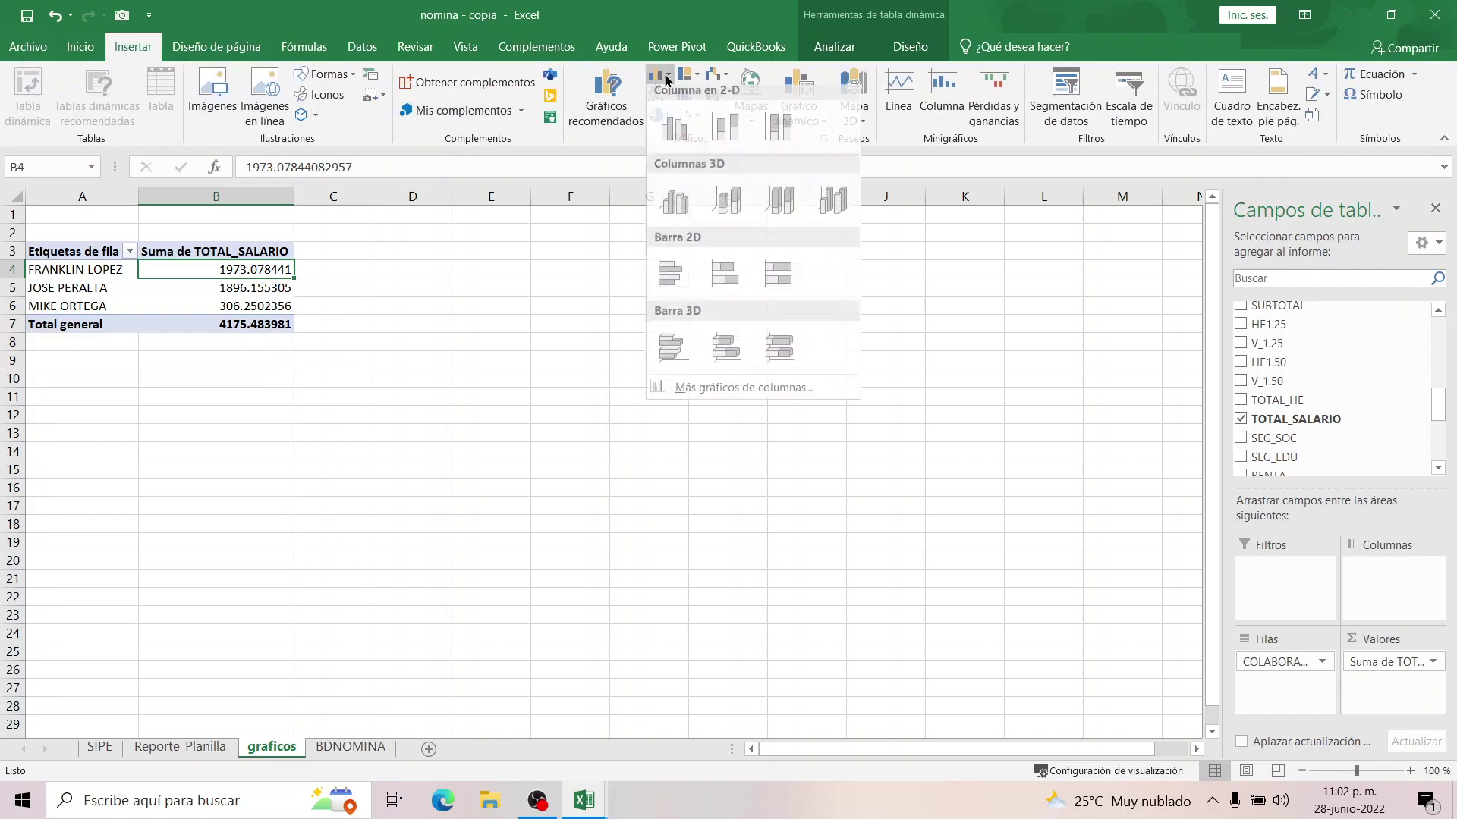
{"action": "left_click", "coordinate": [675, 135]}
{"action": "left_click_drag", "start_coordinate": [686, 367], "coordinate": [790, 283]}
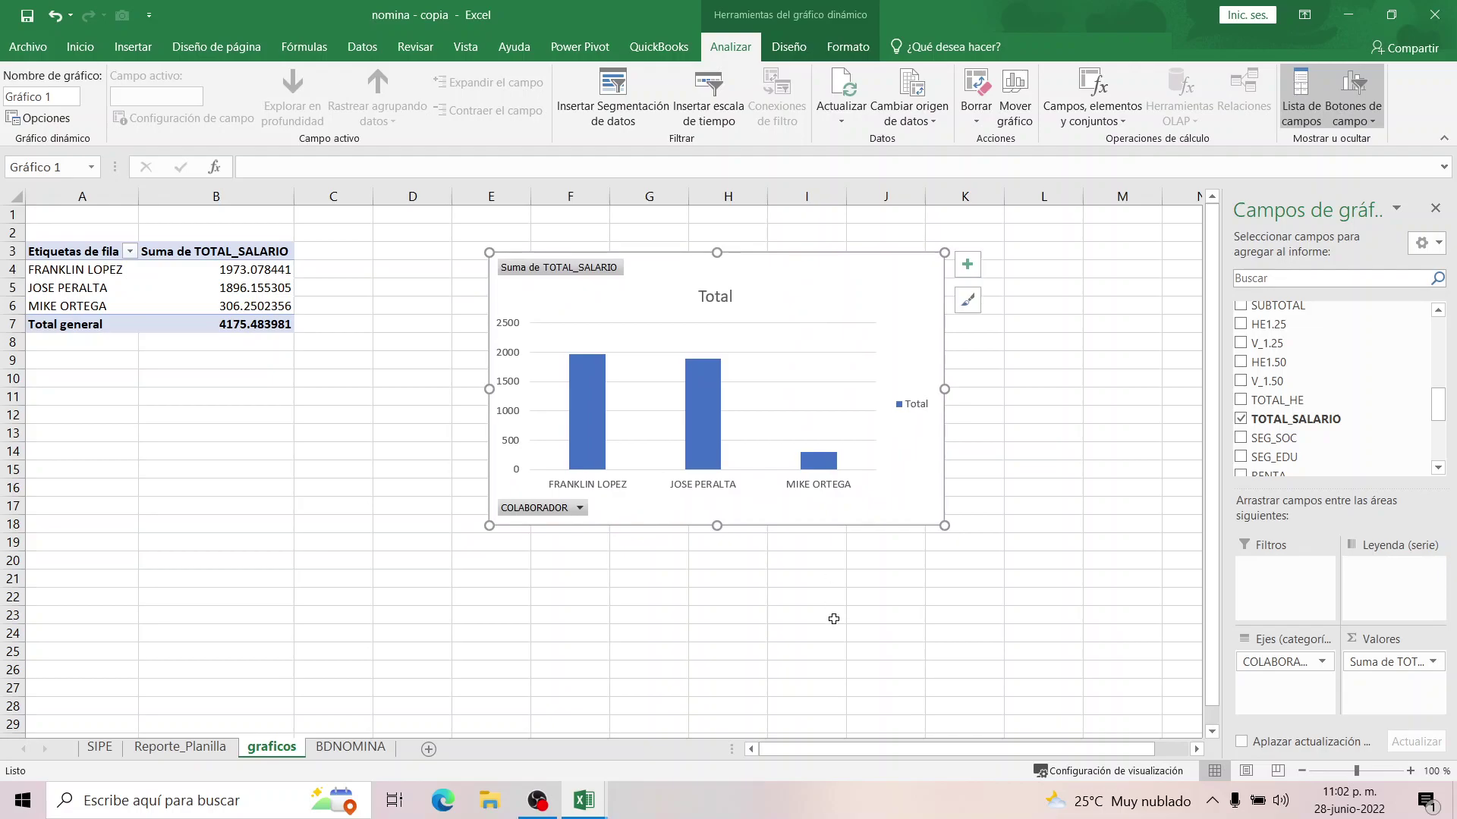
{"action": "left_click", "coordinate": [833, 619]}
Move the pivot chart below the pivot table.
{"action": "left_click", "coordinate": [639, 291]}
{"action": "left_click_drag", "start_coordinate": [639, 288], "coordinate": [185, 404]}
{"action": "left_click_drag", "start_coordinate": [313, 402], "coordinate": [348, 391]}
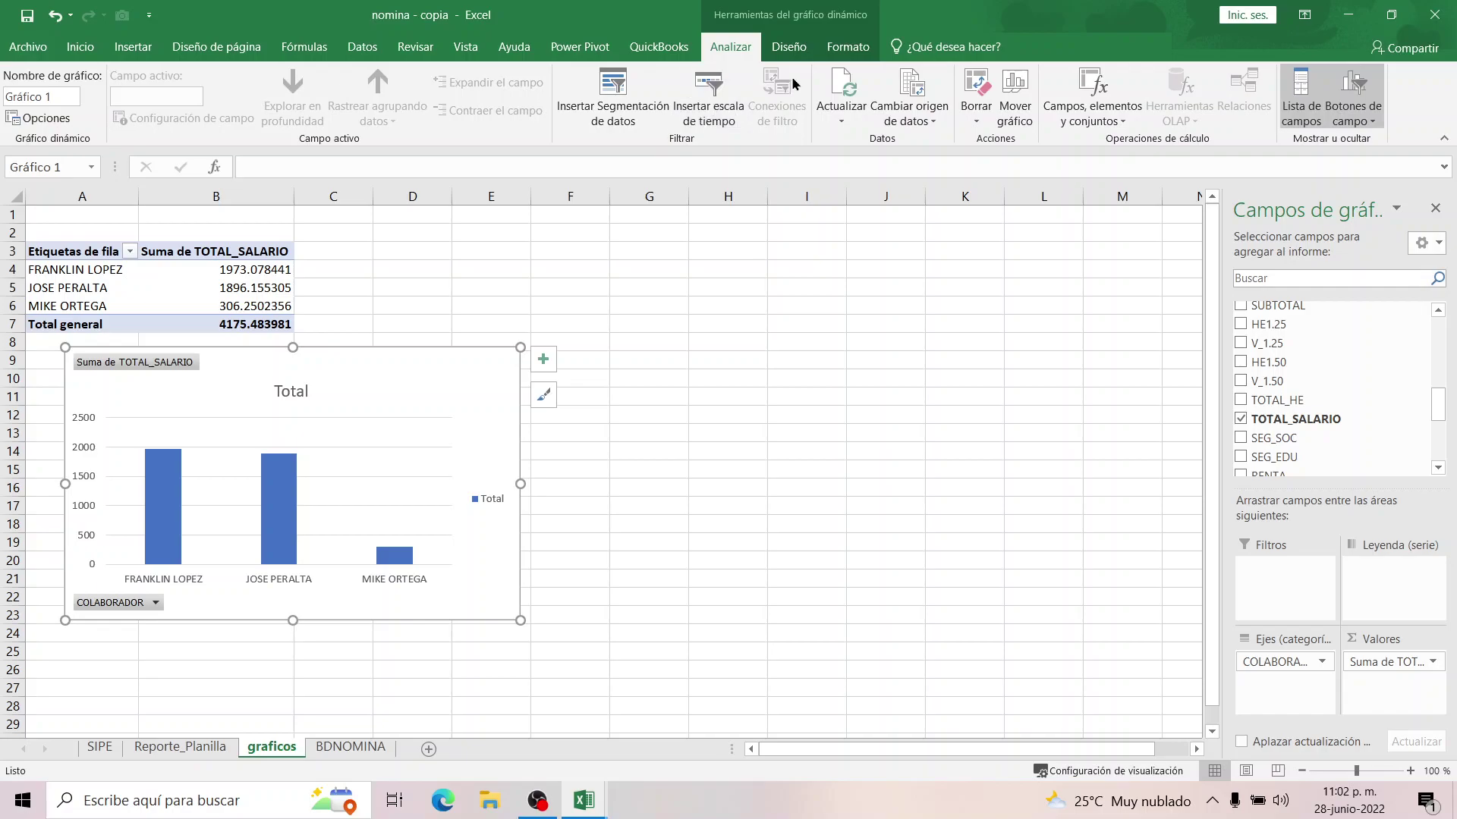
{"action": "left_click", "coordinate": [792, 48]}
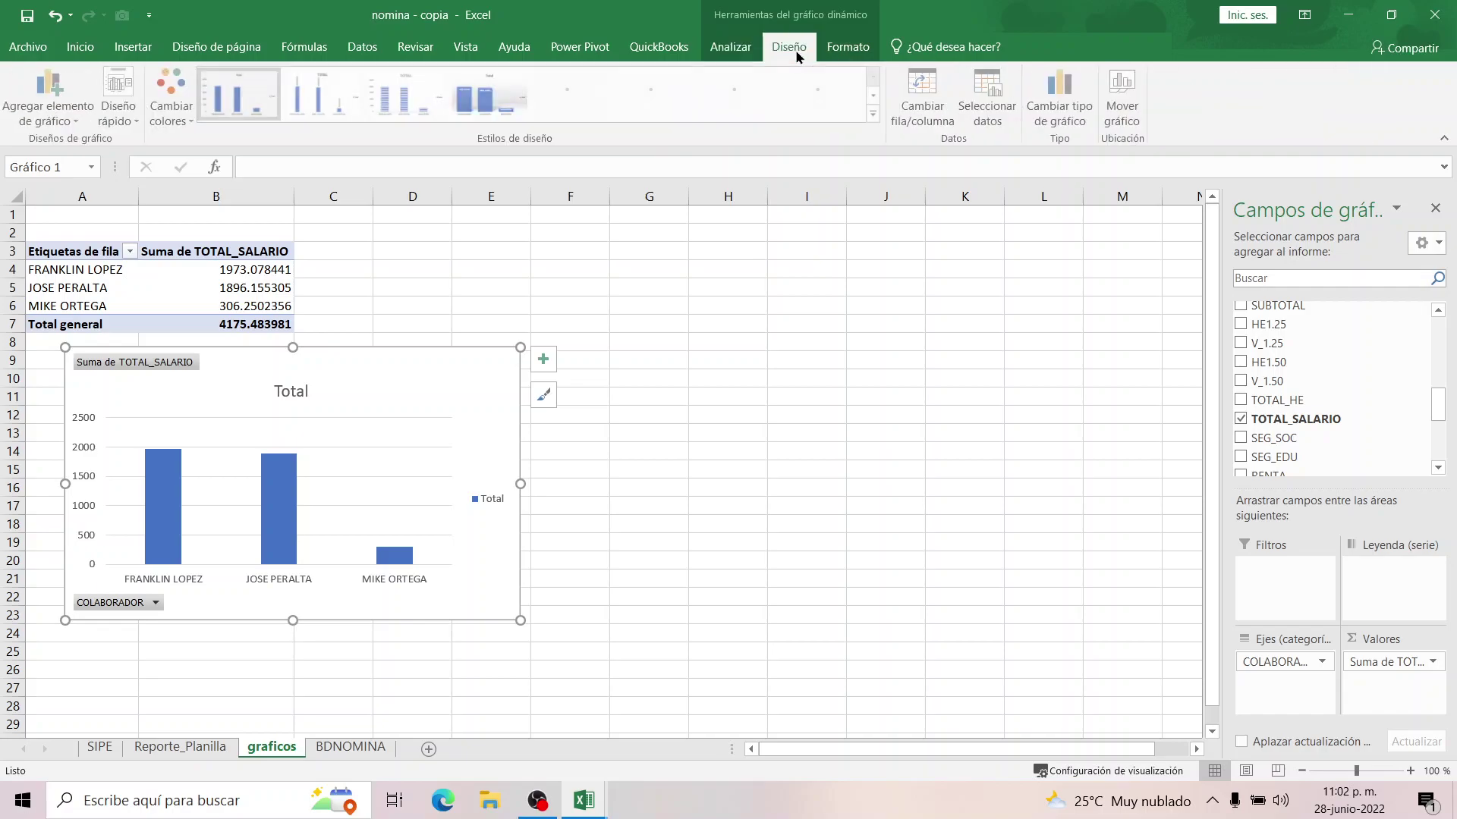
{"action": "left_click", "coordinate": [845, 51]}
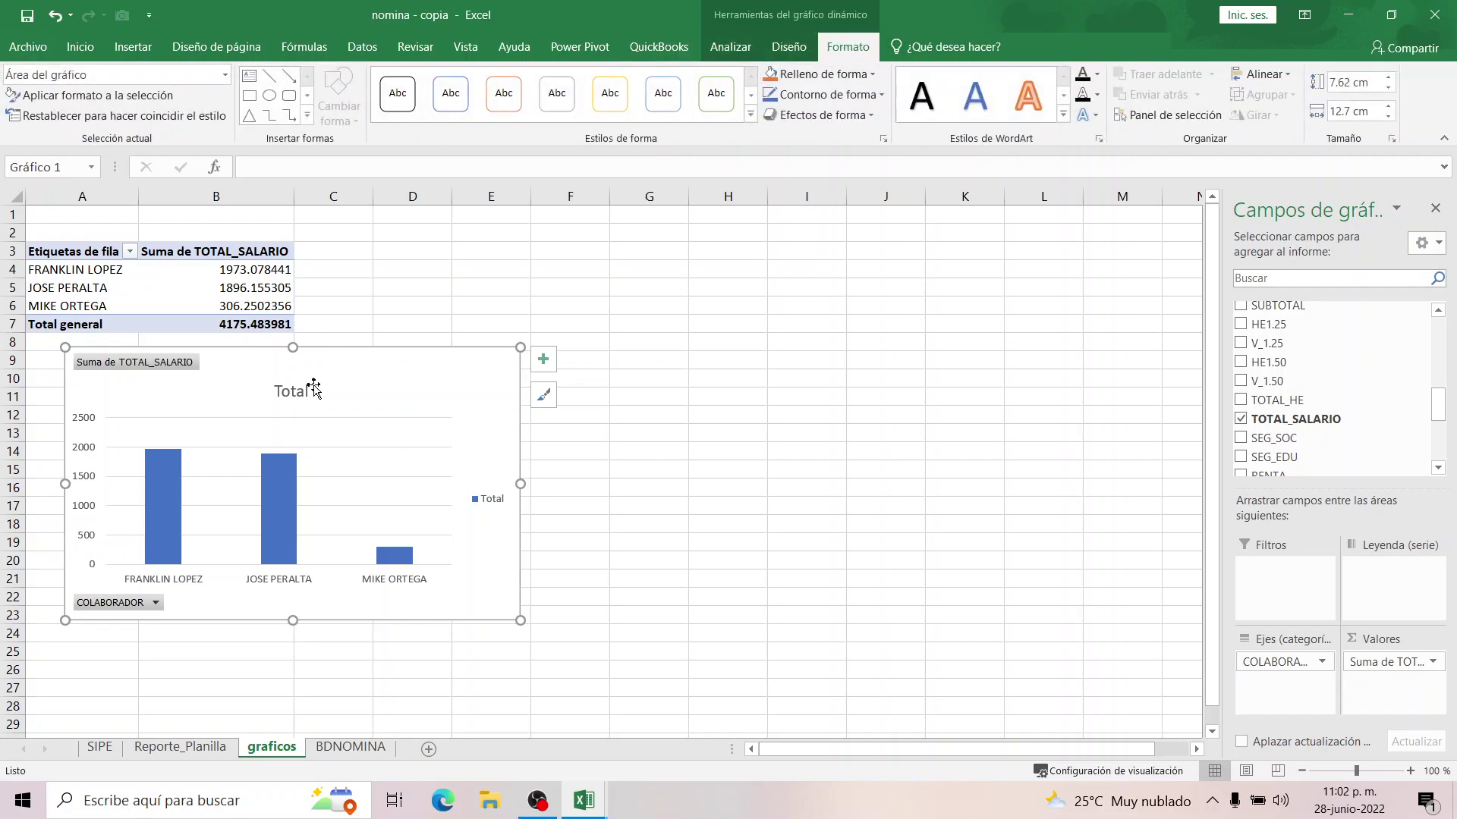
{"action": "left_click", "coordinate": [248, 303]}
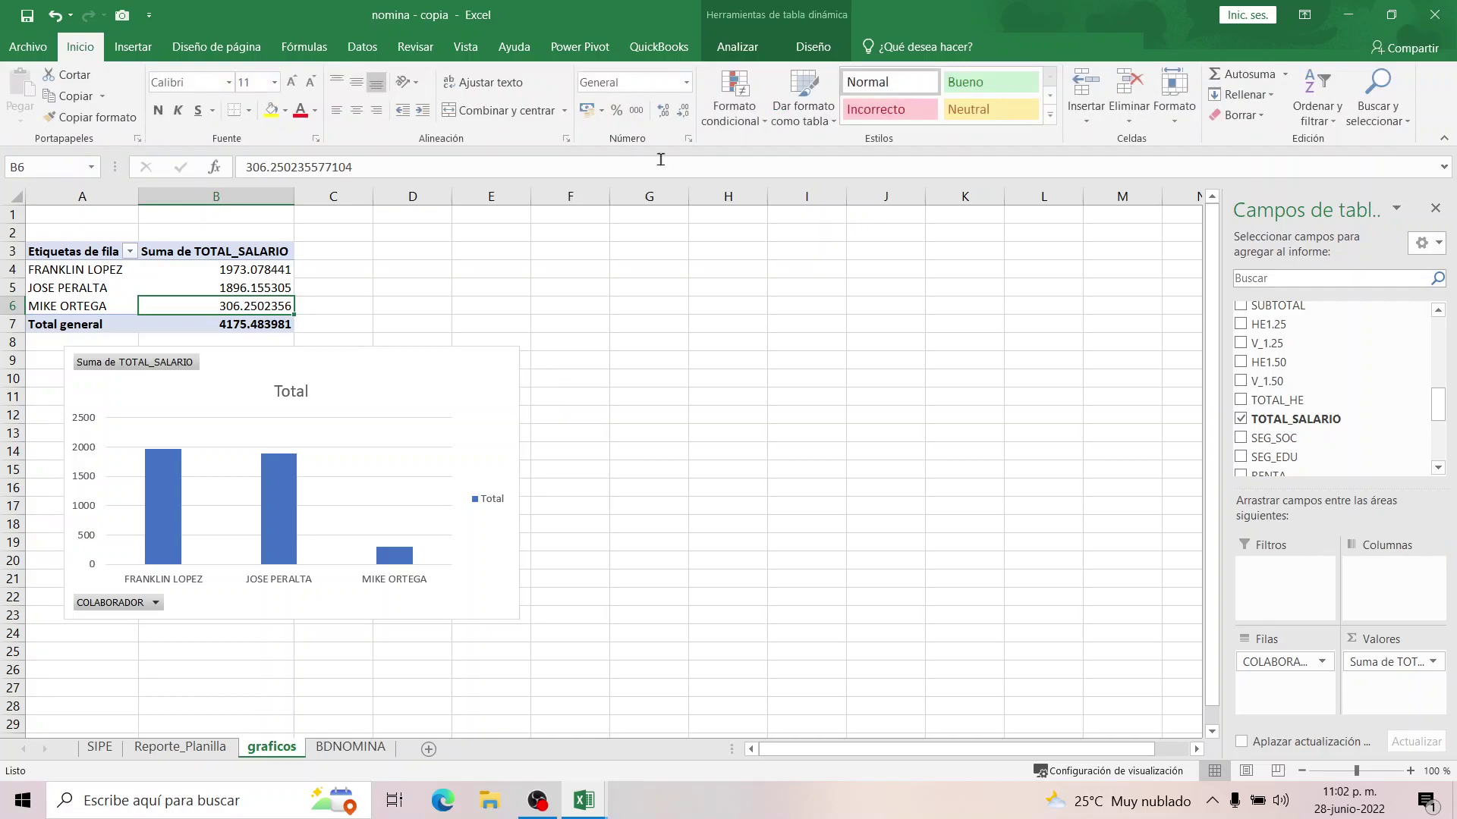
{"action": "left_click", "coordinate": [793, 47]}
Insert AÑO and MES slicers and place them side by side right of the chart.
{"action": "left_click", "coordinate": [736, 47]}
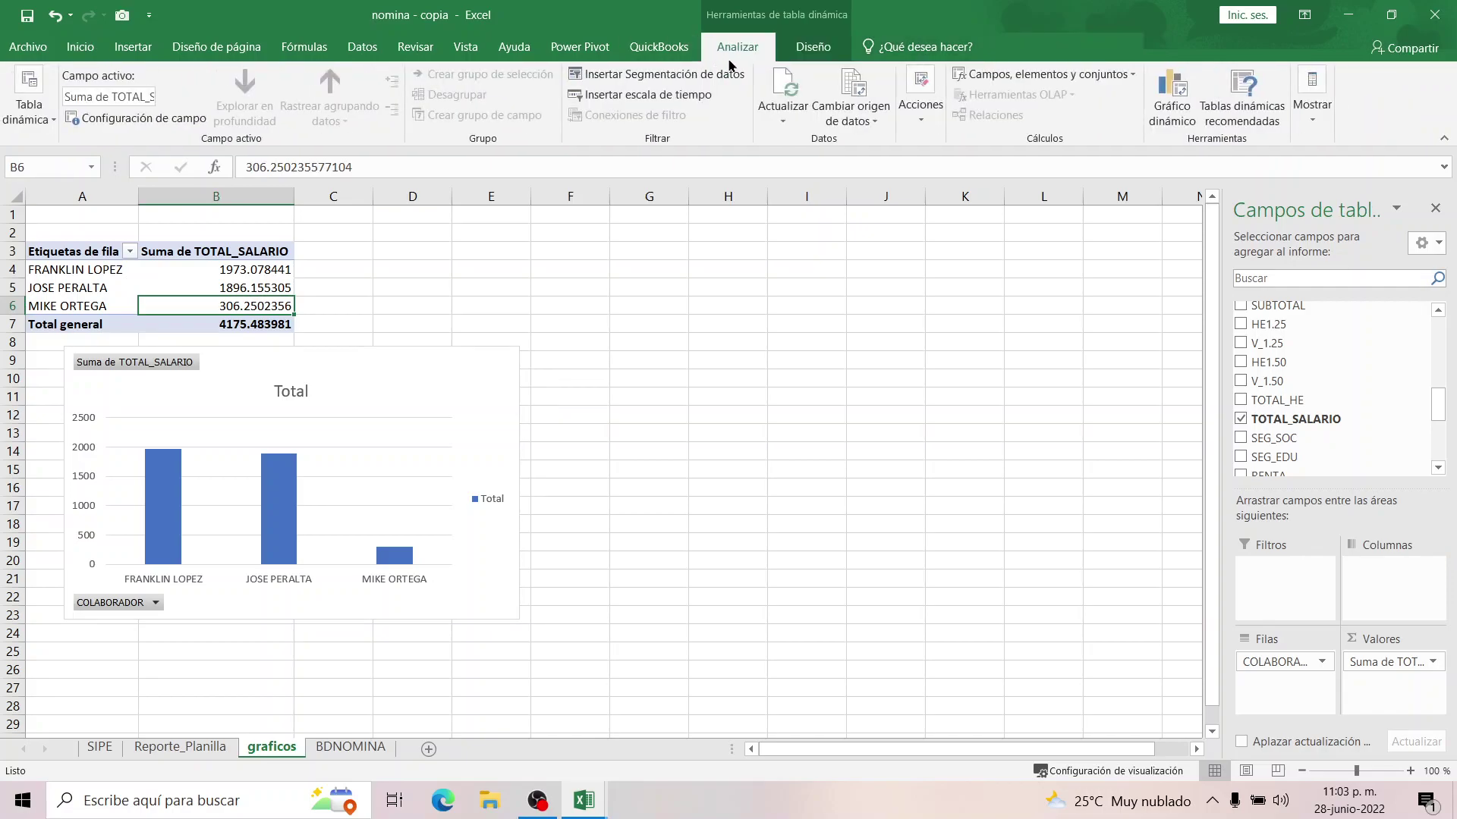
{"action": "left_click", "coordinate": [690, 82]}
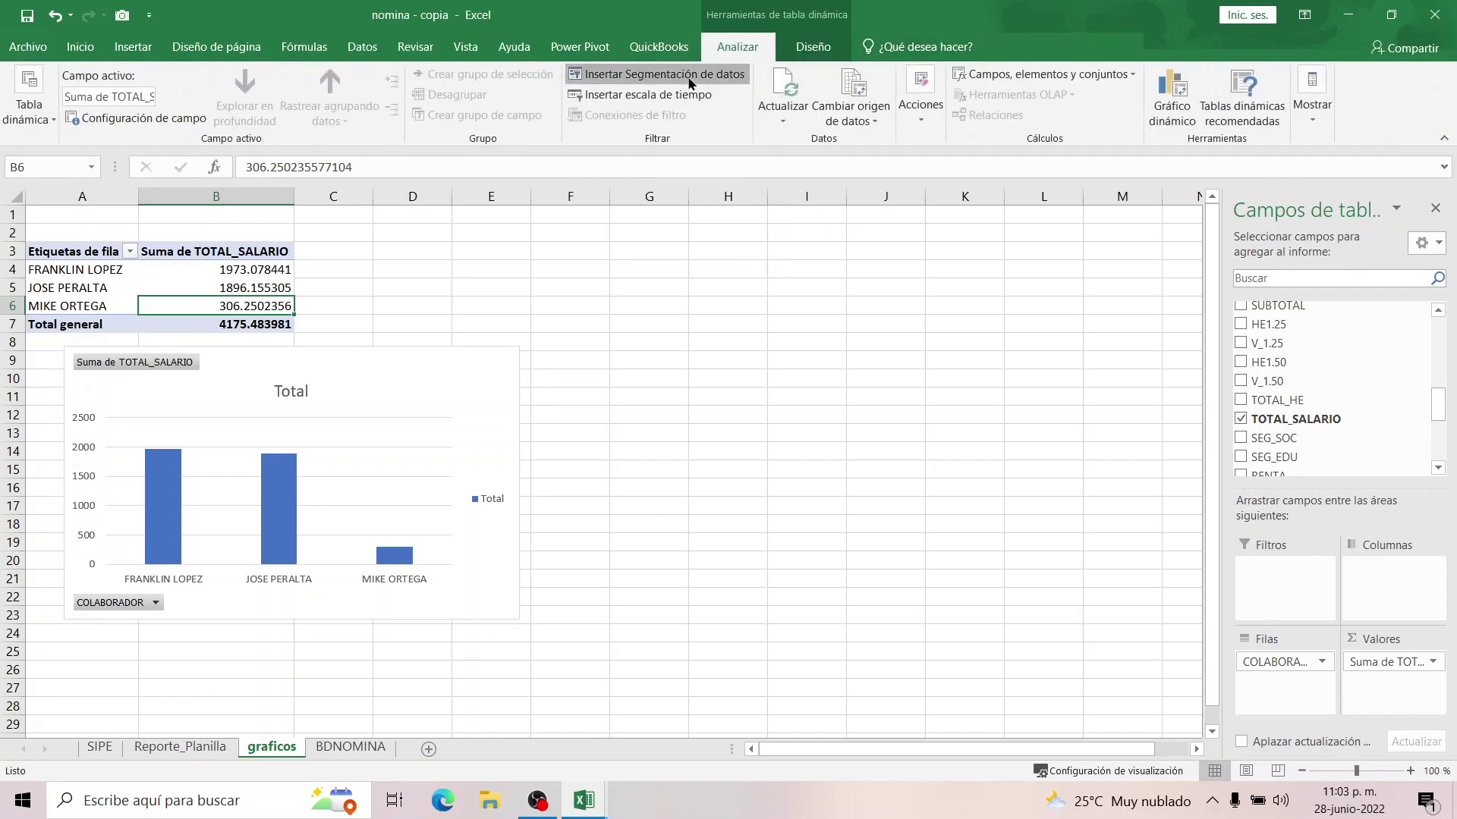
{"action": "left_click_drag", "start_coordinate": [899, 194], "coordinate": [908, 143]}
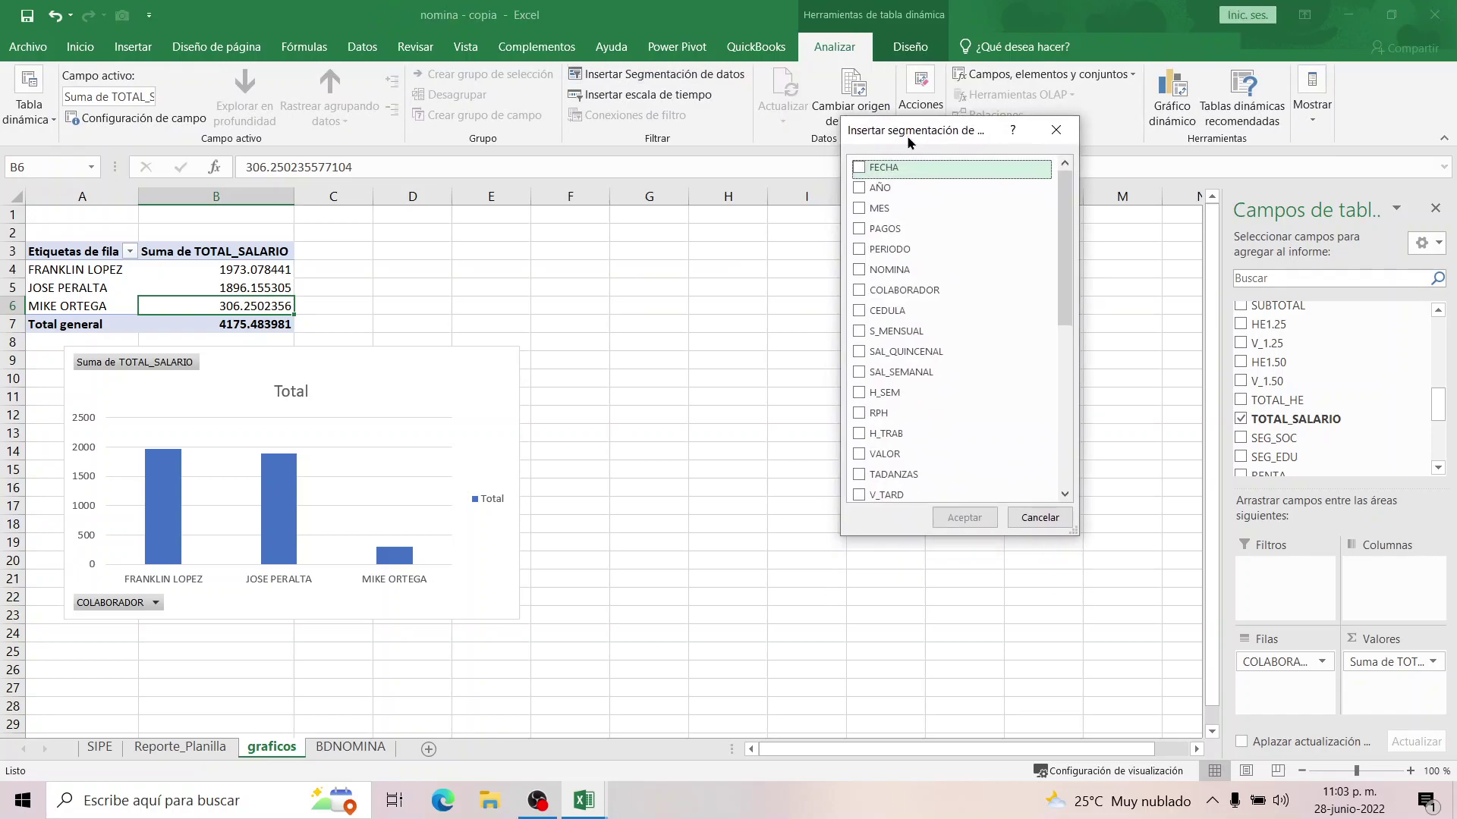
{"action": "left_click", "coordinate": [858, 187]}
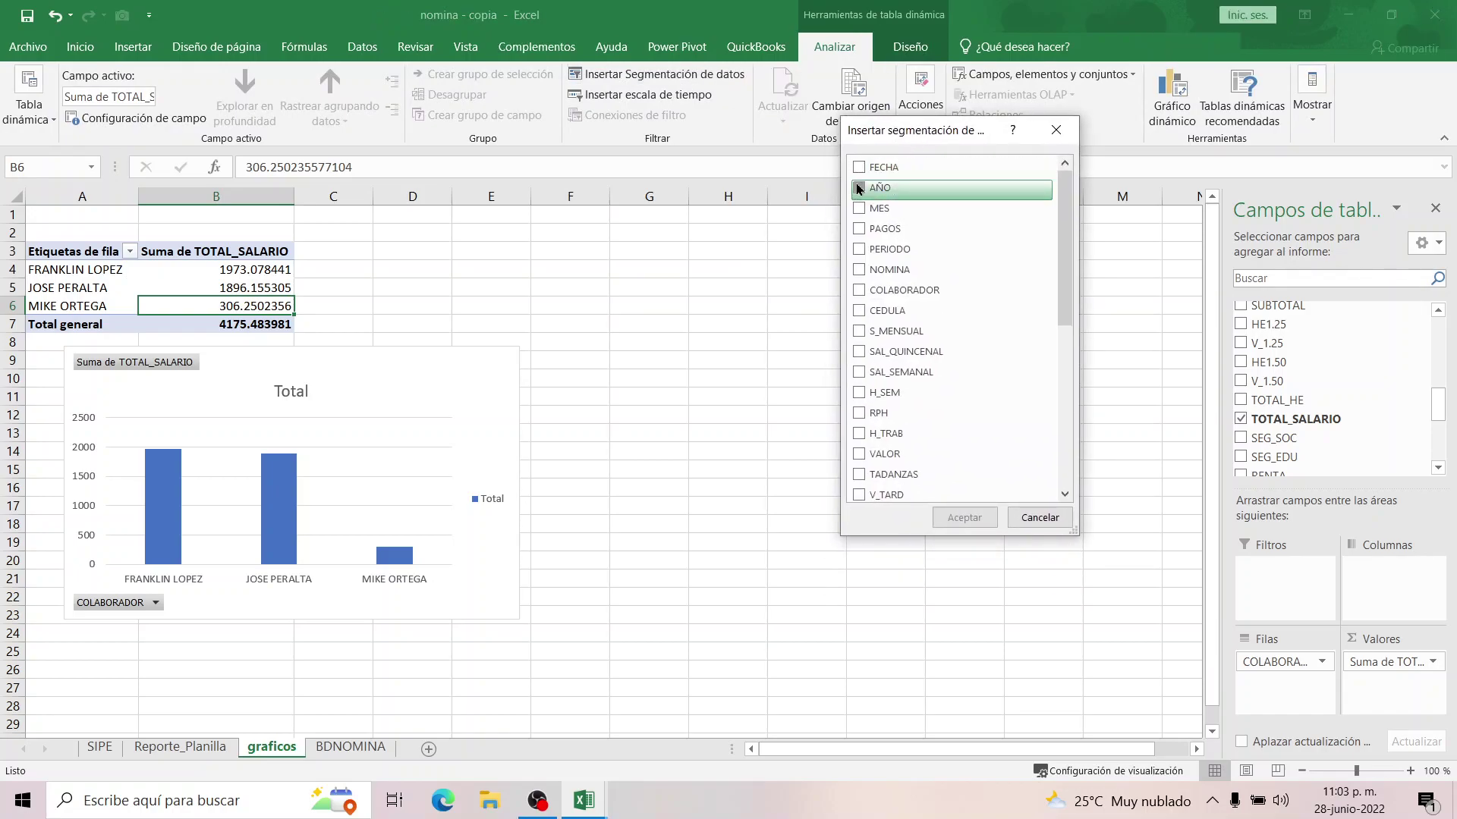
{"action": "left_click", "coordinate": [858, 209]}
{"action": "left_click", "coordinate": [957, 518]}
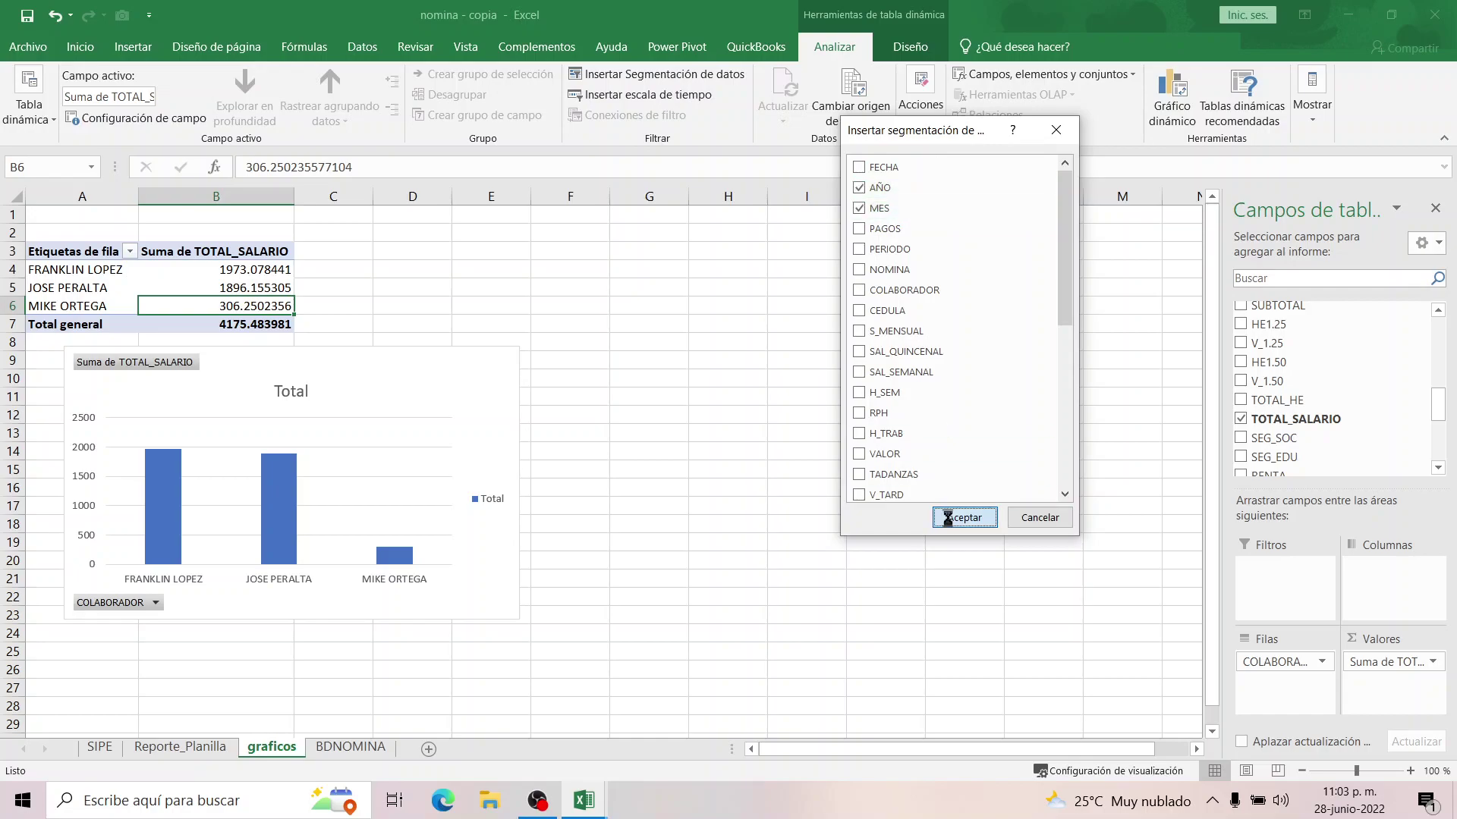
{"action": "left_click_drag", "start_coordinate": [623, 387], "coordinate": [883, 293]}
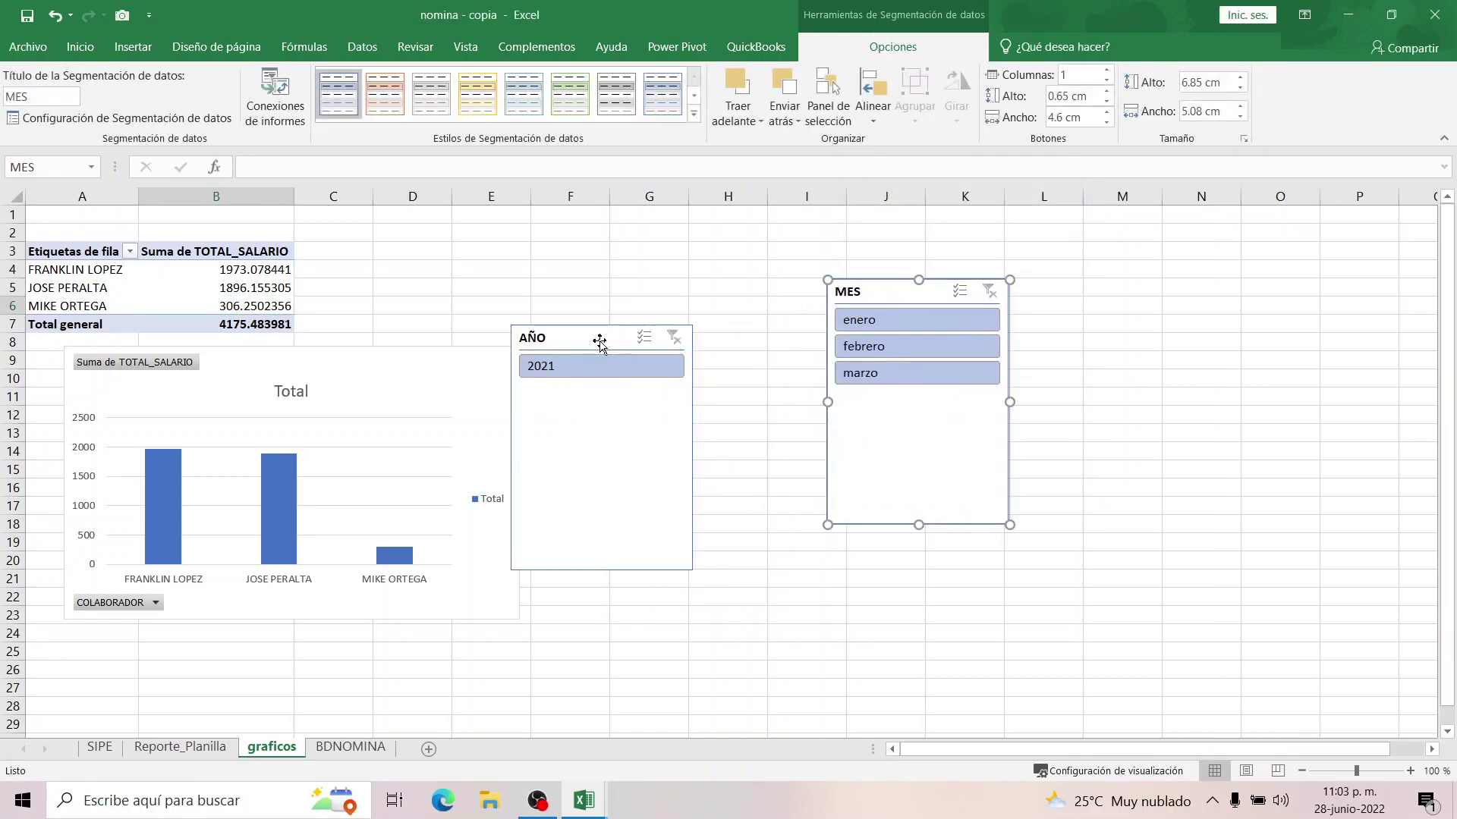
{"action": "left_click_drag", "start_coordinate": [599, 339], "coordinate": [698, 237]}
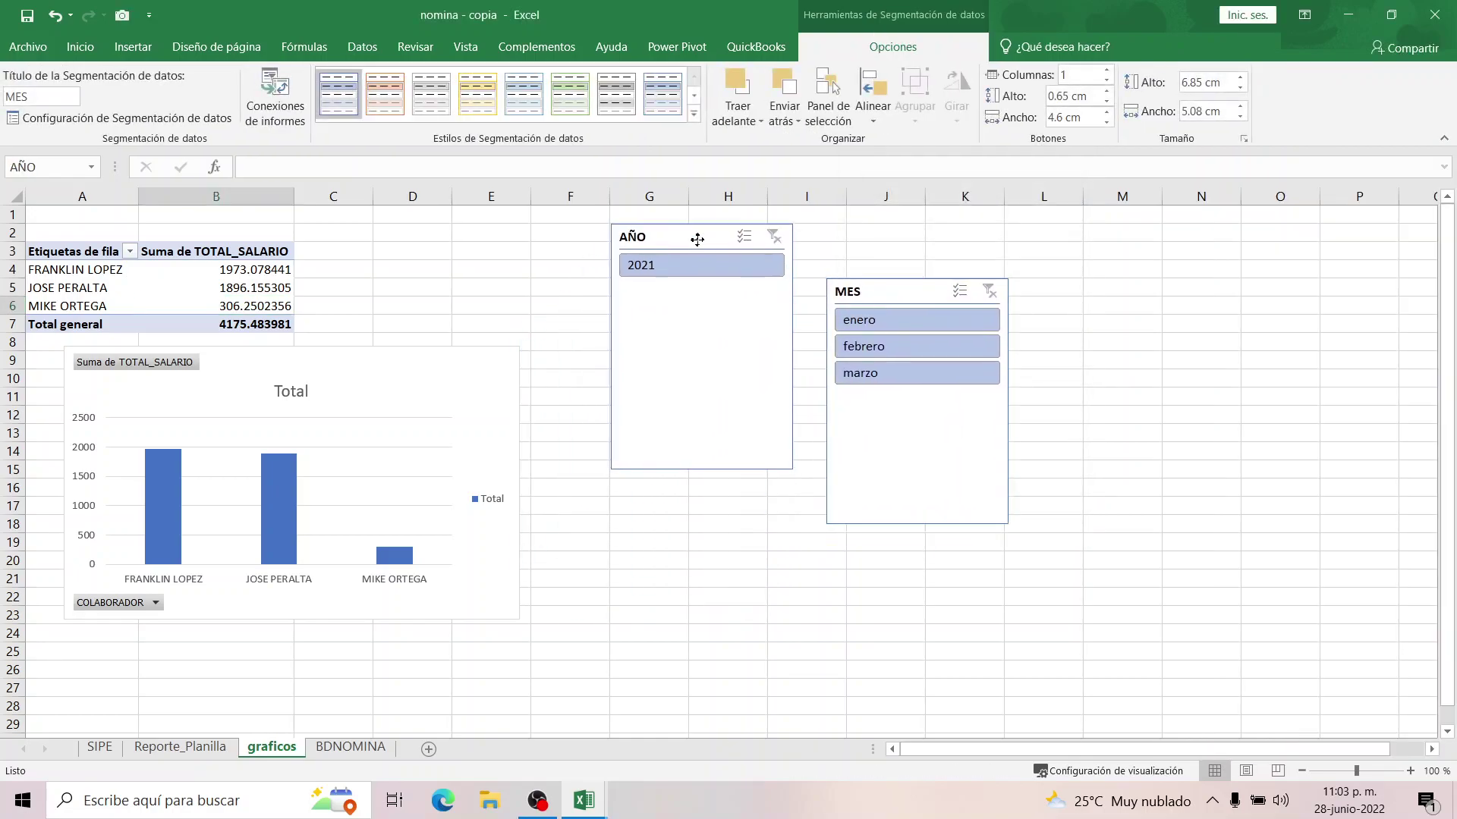
Filter MES to marzo, shorten both slicers, and shift the chart beneath them.
{"action": "left_click", "coordinate": [861, 328]}
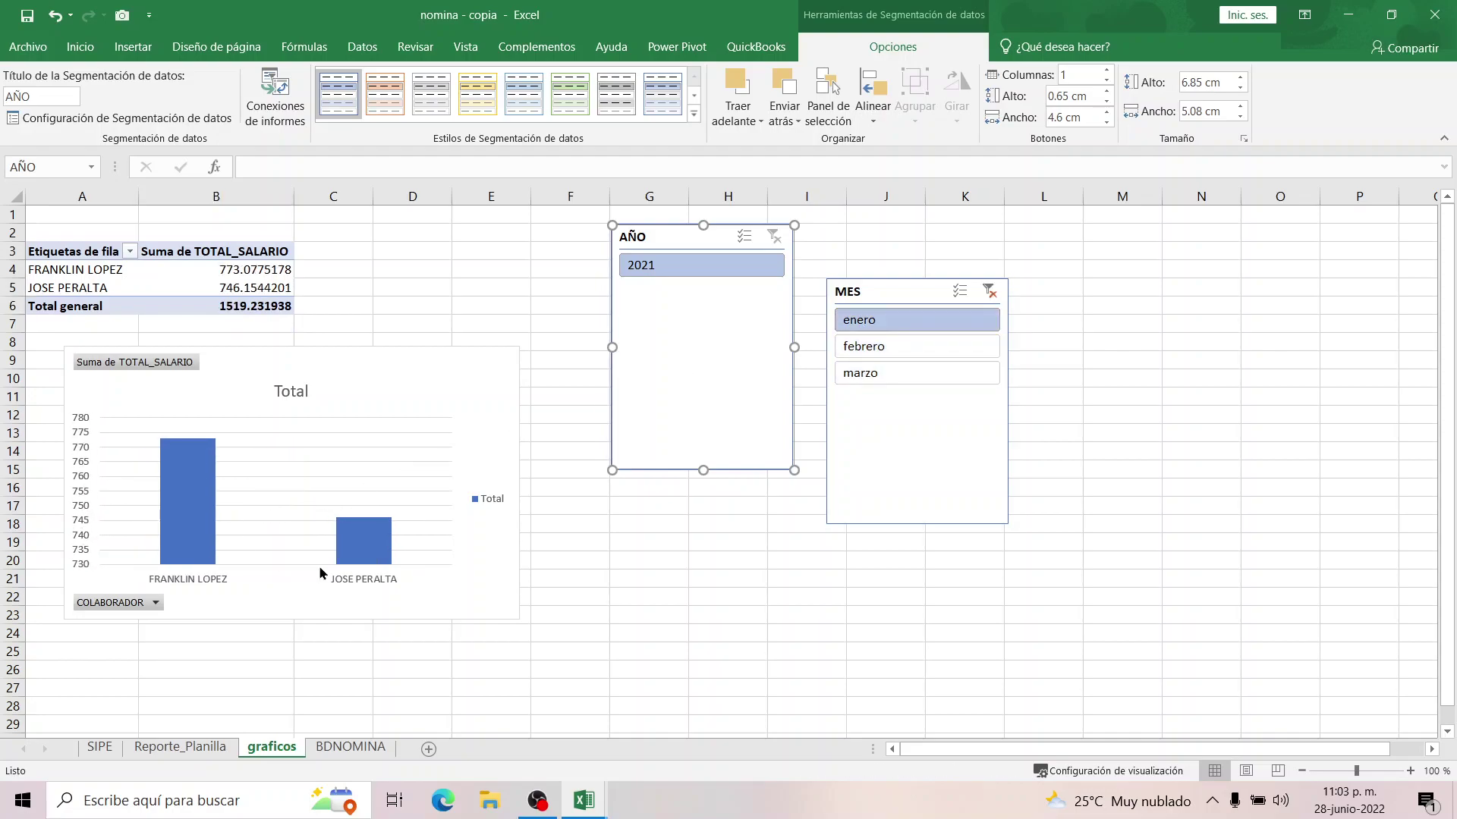
{"action": "left_click", "coordinate": [861, 347]}
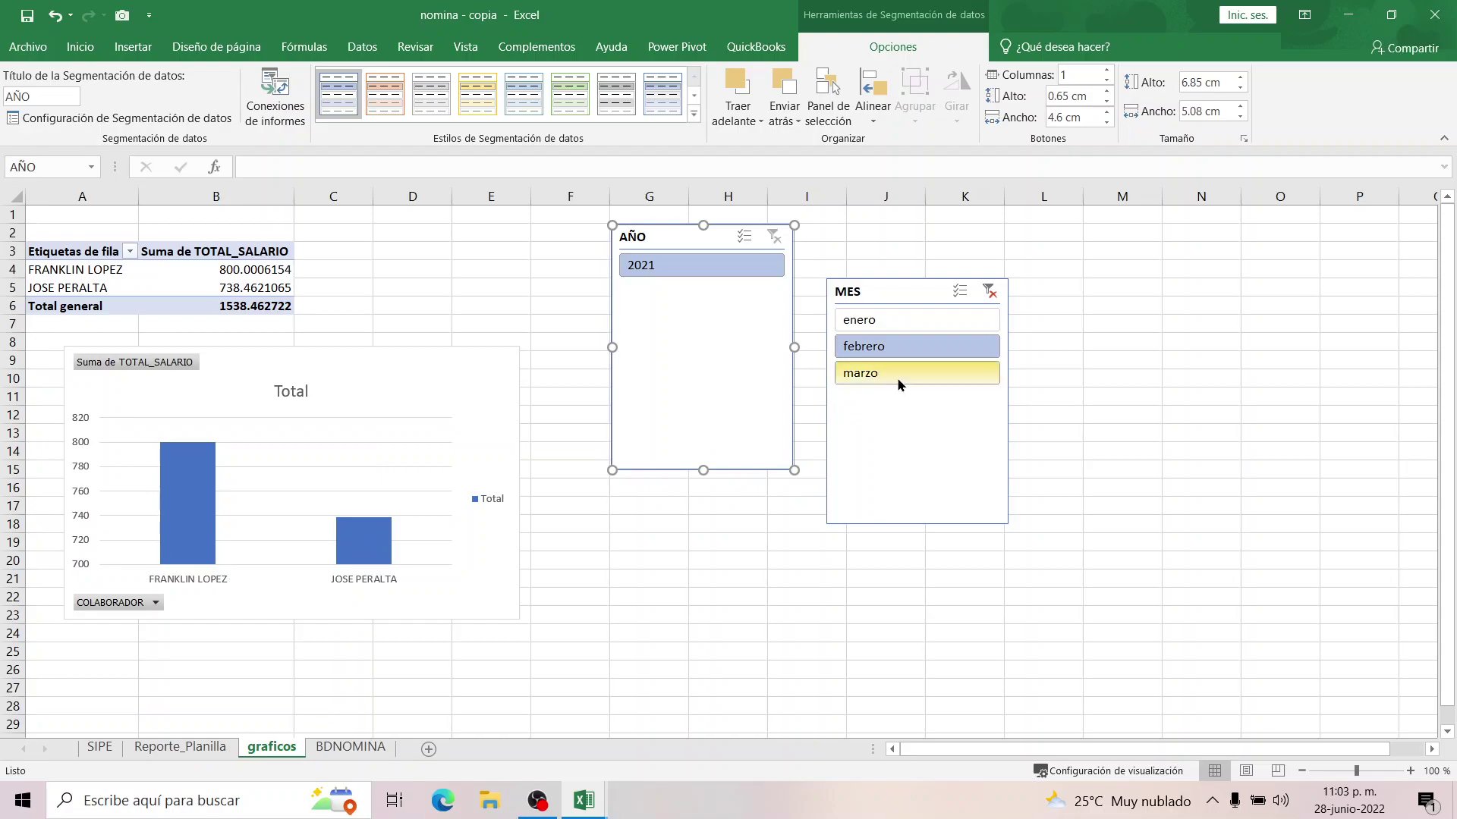
{"action": "left_click", "coordinate": [881, 375]}
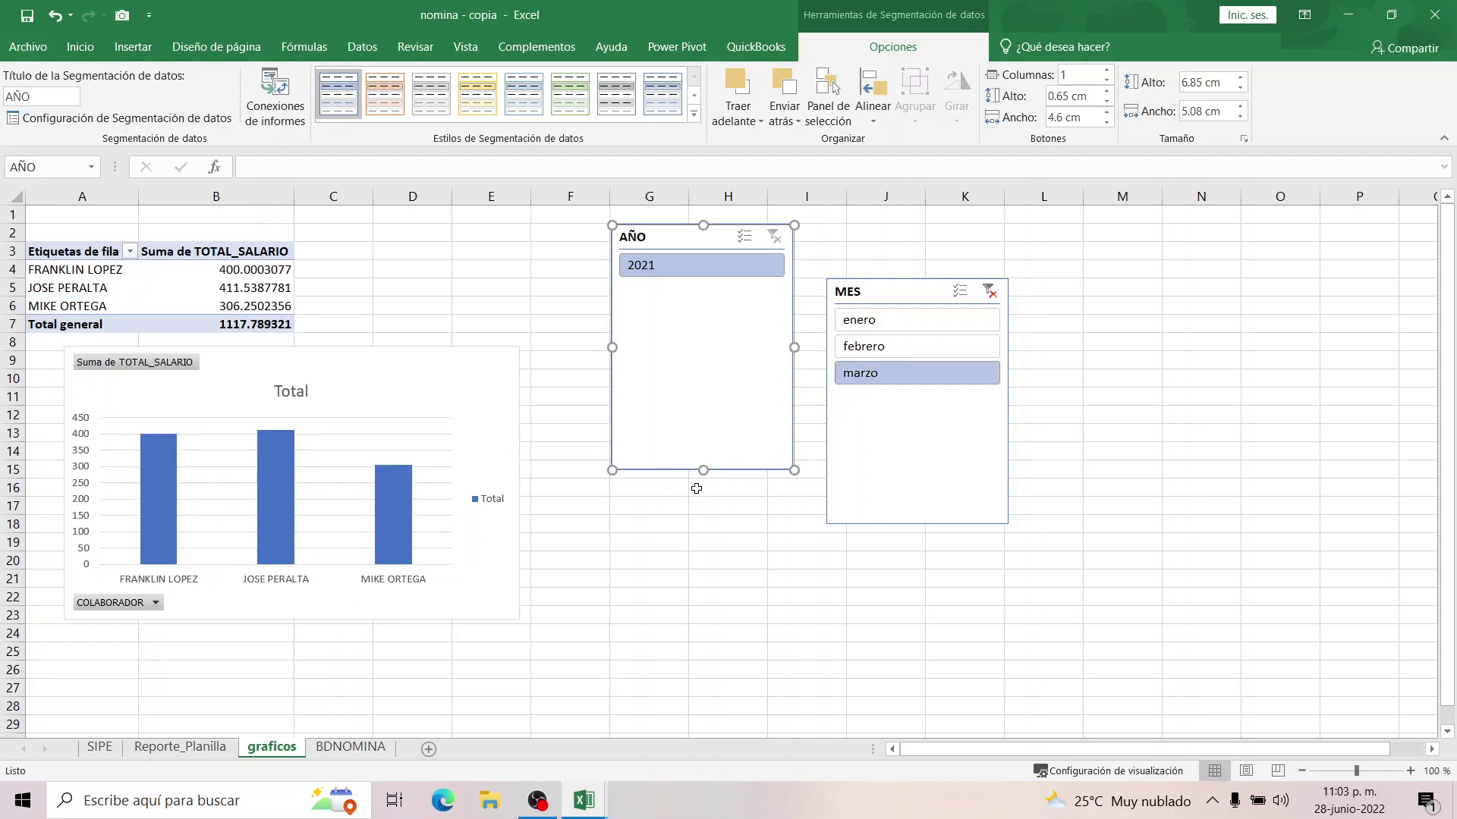
{"action": "left_click_drag", "start_coordinate": [703, 470], "coordinate": [683, 311]}
{"action": "left_click", "coordinate": [921, 523]}
{"action": "left_click_drag", "start_coordinate": [922, 524], "coordinate": [917, 414]}
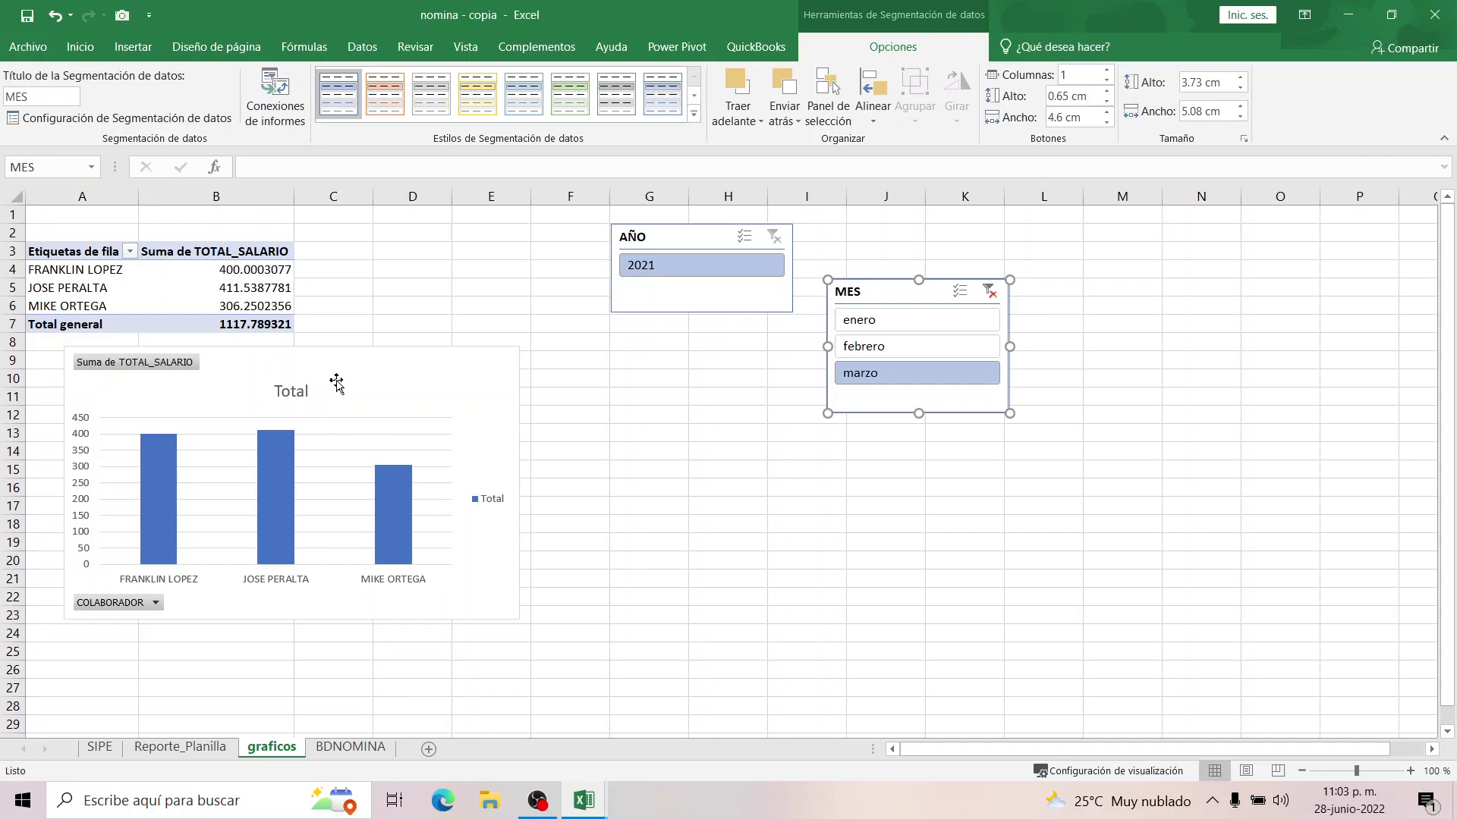
{"action": "left_click_drag", "start_coordinate": [336, 381], "coordinate": [498, 398]}
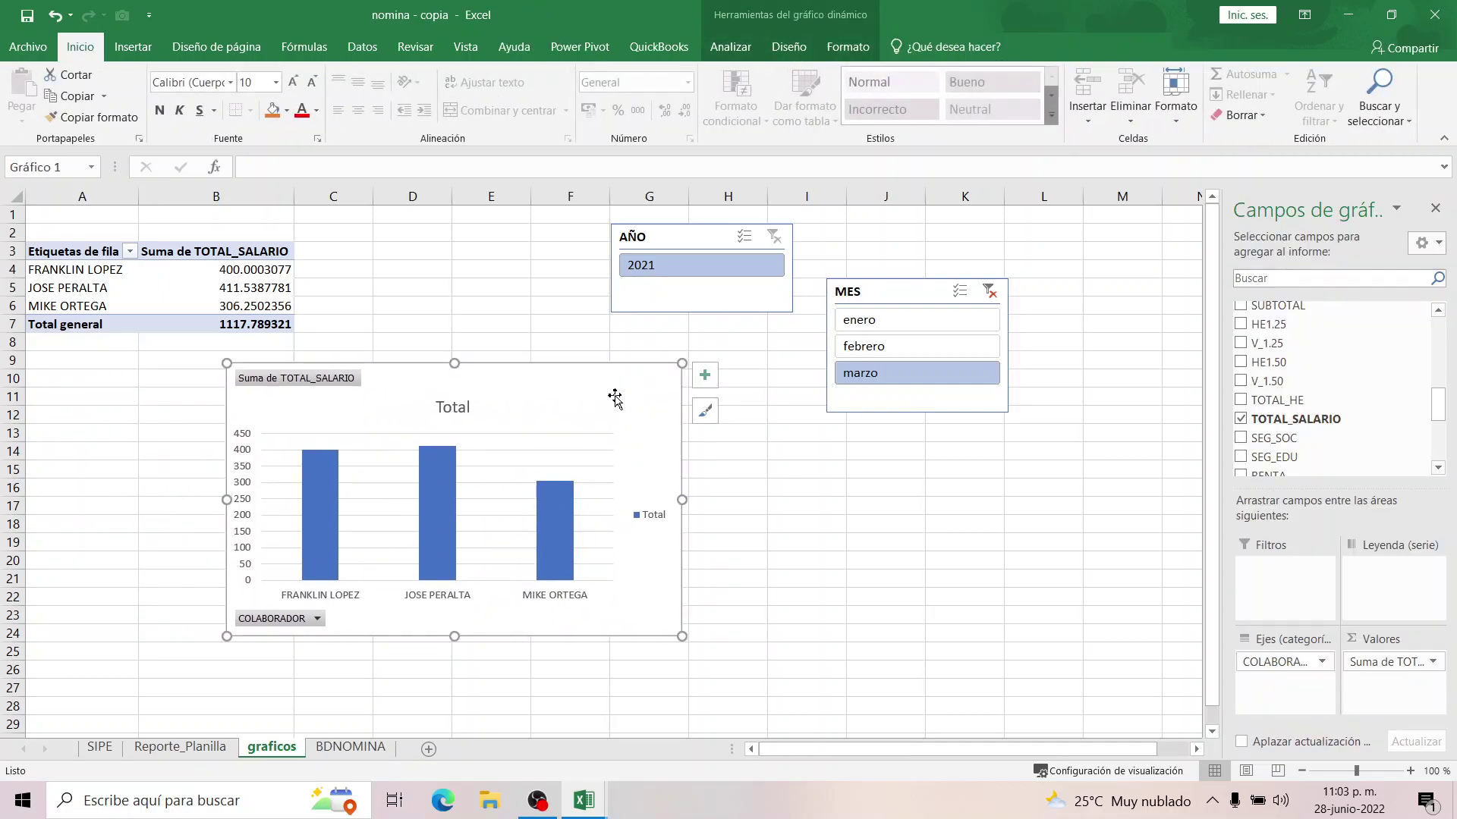
Add sheet Hoja6 and move the pivot chart and both slicers from graficos onto it.
{"action": "left_click", "coordinate": [428, 750]}
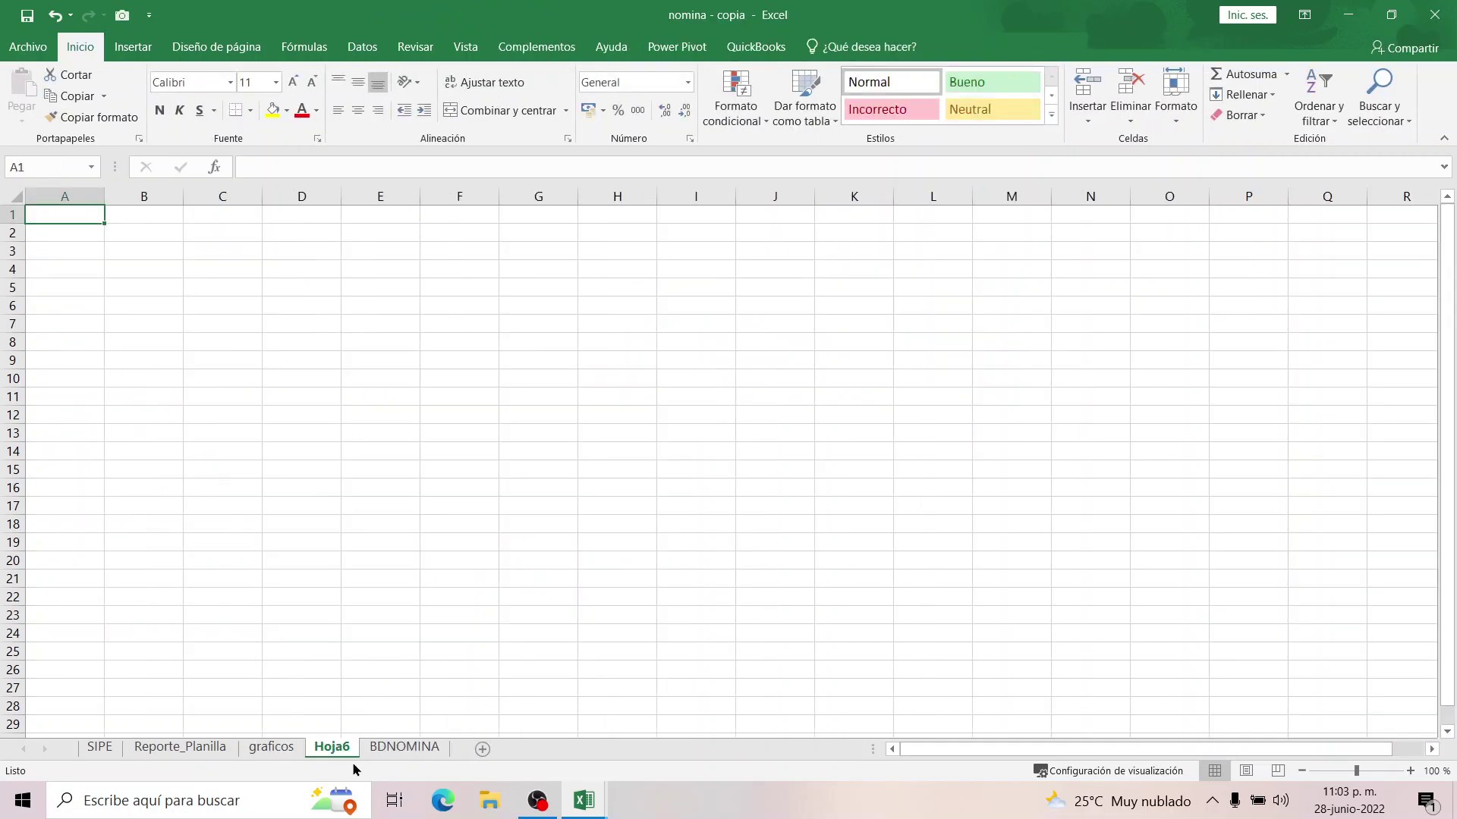
{"action": "left_click", "coordinate": [271, 748]}
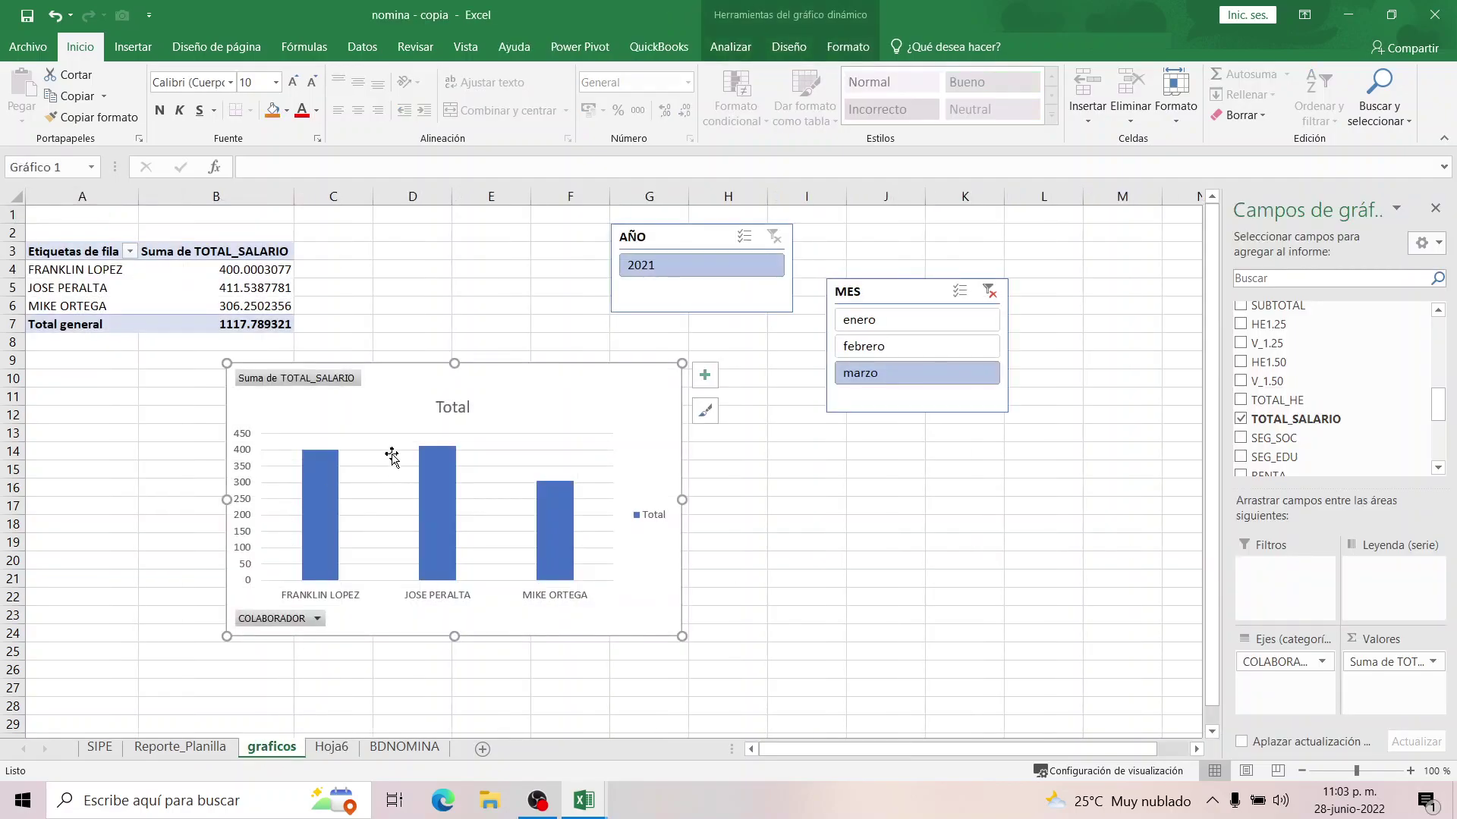
{"action": "left_click", "coordinate": [403, 434]}
{"action": "left_click", "coordinate": [667, 248]}
{"action": "left_click", "coordinate": [853, 317], "text": "ctrl"}
{"action": "left_click", "coordinate": [905, 301], "text": "ctrl"}
{"action": "key", "text": "Delete"}
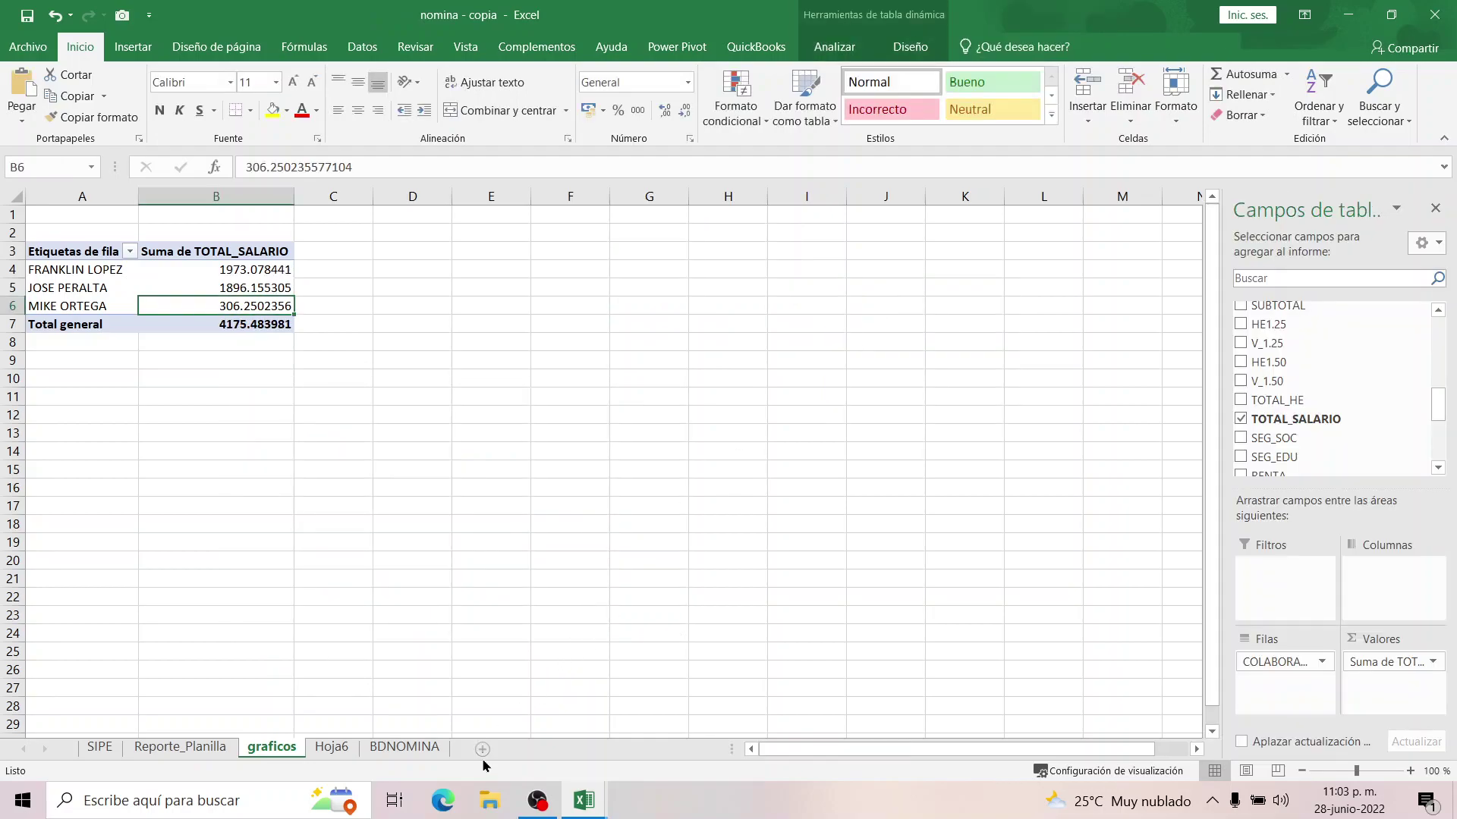
{"action": "left_click", "coordinate": [332, 748]}
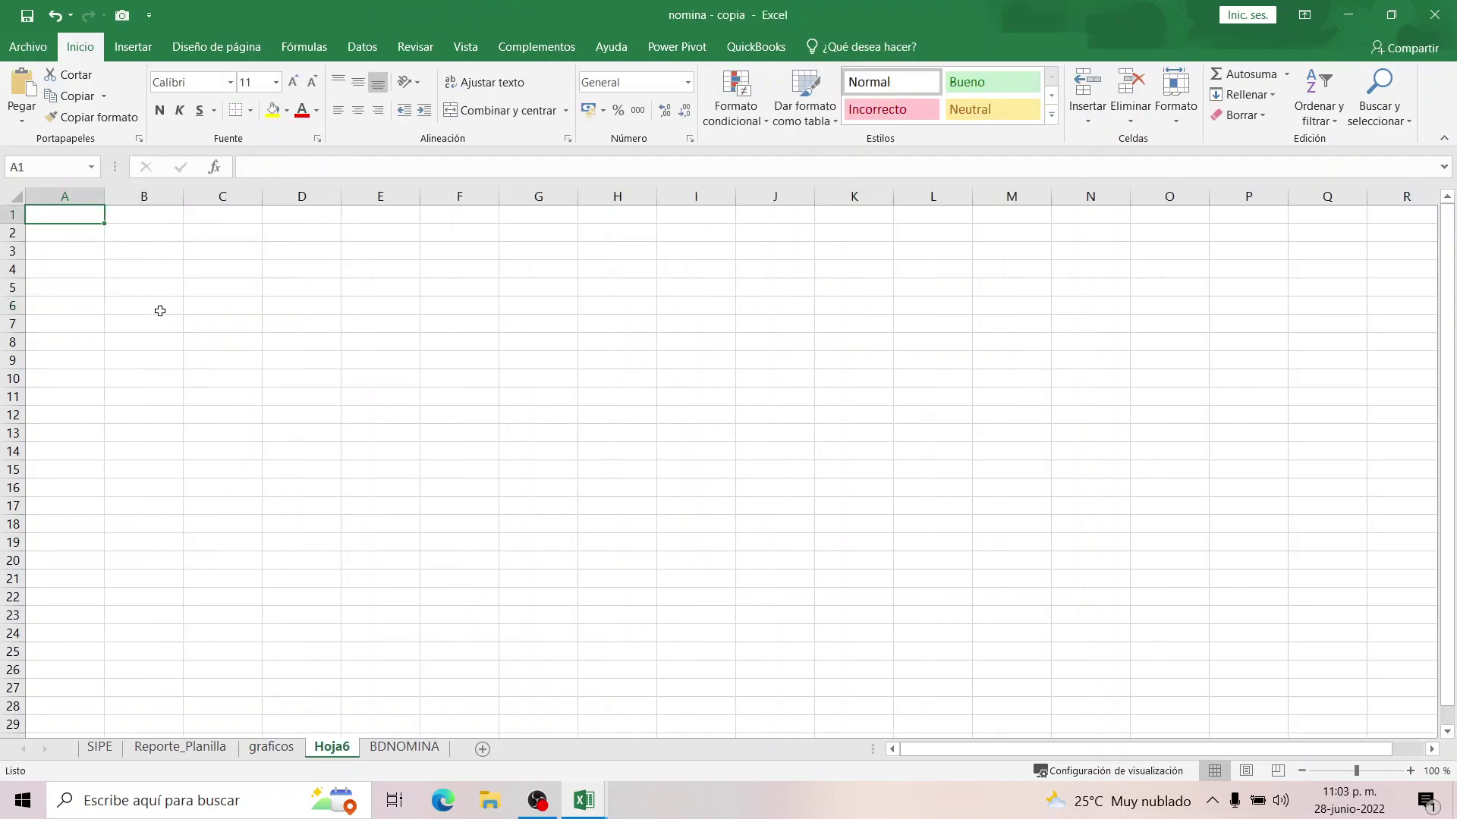
{"action": "key", "text": "ctrl+v"}
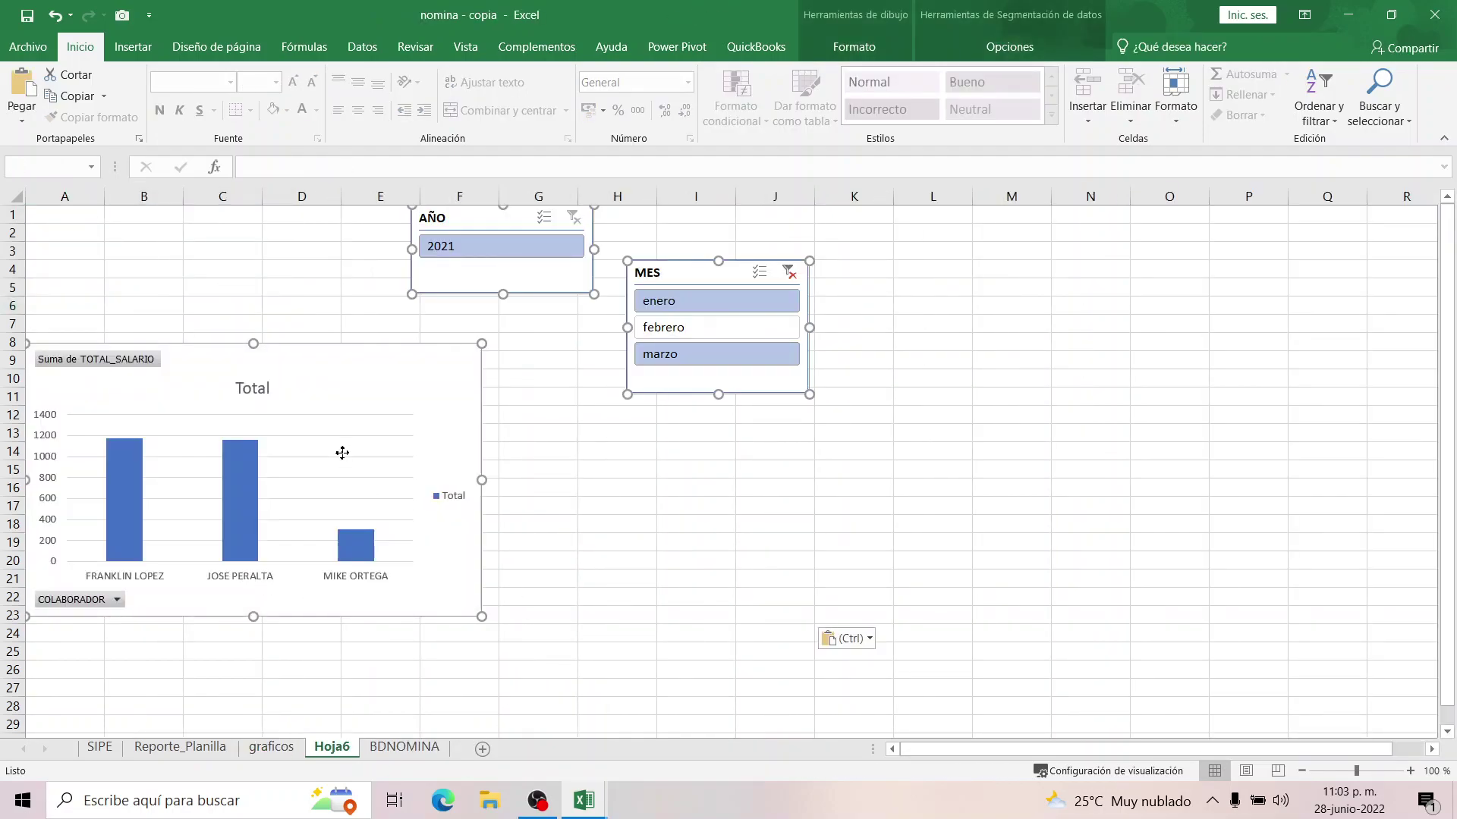
Place the AÑO and MES slicers at the top left with the chart beside them.
{"action": "left_click_drag", "start_coordinate": [348, 463], "coordinate": [949, 601]}
{"action": "left_click", "coordinate": [926, 390]}
{"action": "left_click_drag", "start_coordinate": [1070, 380], "coordinate": [77, 242]}
{"action": "left_click_drag", "start_coordinate": [1328, 425], "coordinate": [328, 240]}
{"action": "left_click_drag", "start_coordinate": [874, 522], "coordinate": [720, 253]}
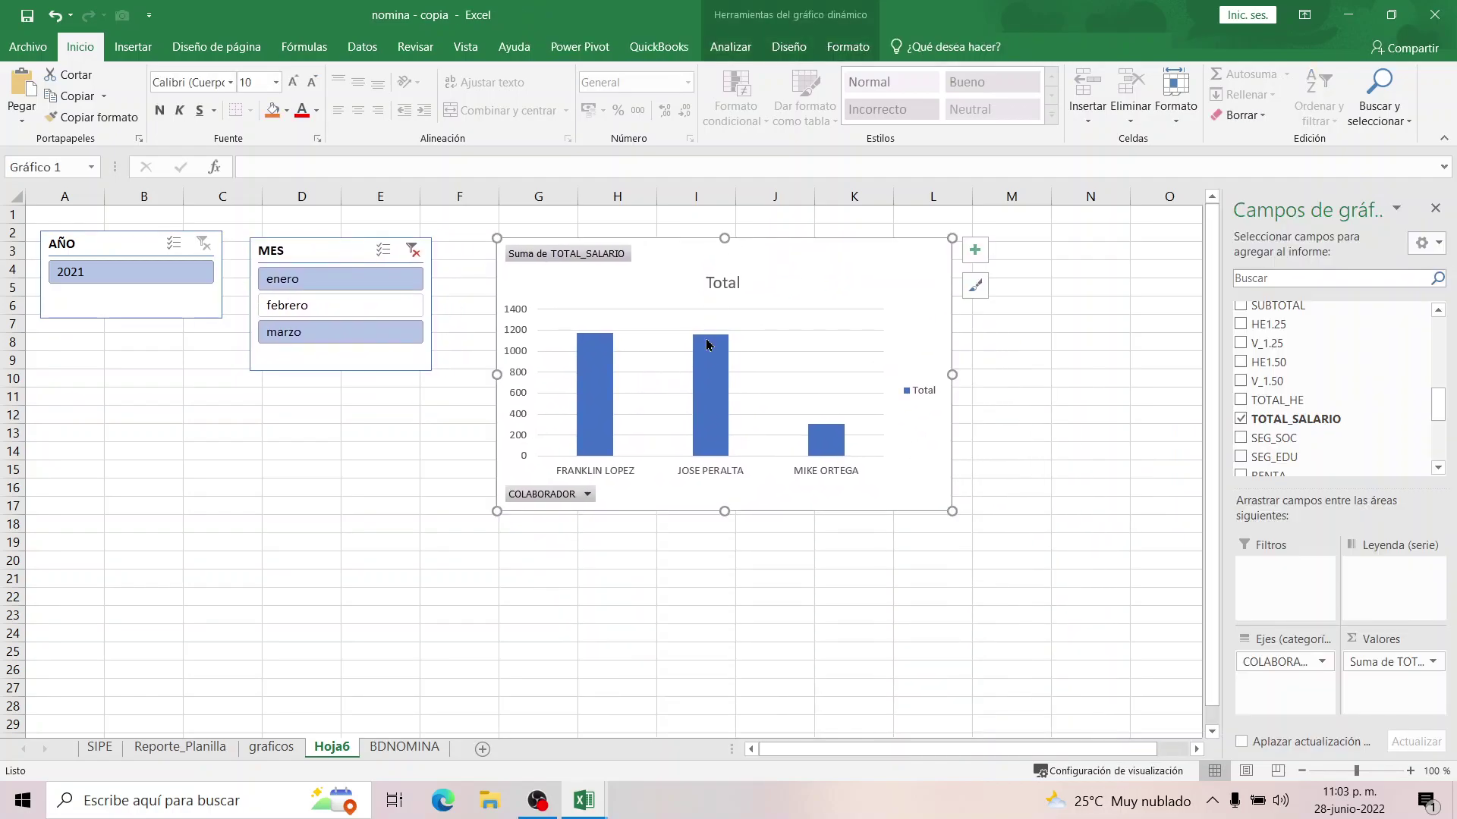
Hide all field buttons on the pivot chart.
{"action": "right_click", "coordinate": [817, 272]}
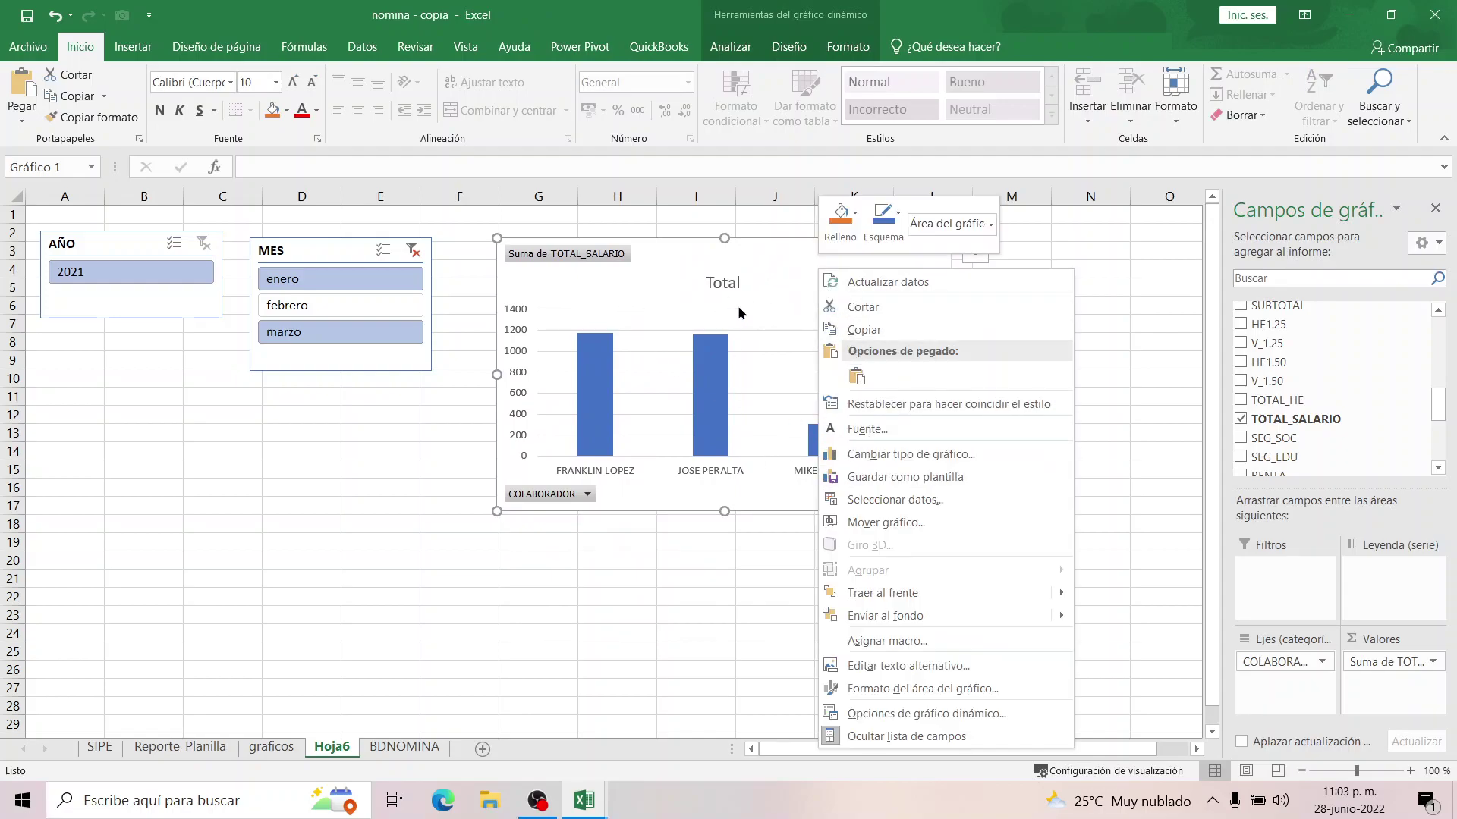
{"action": "right_click", "coordinate": [699, 317]}
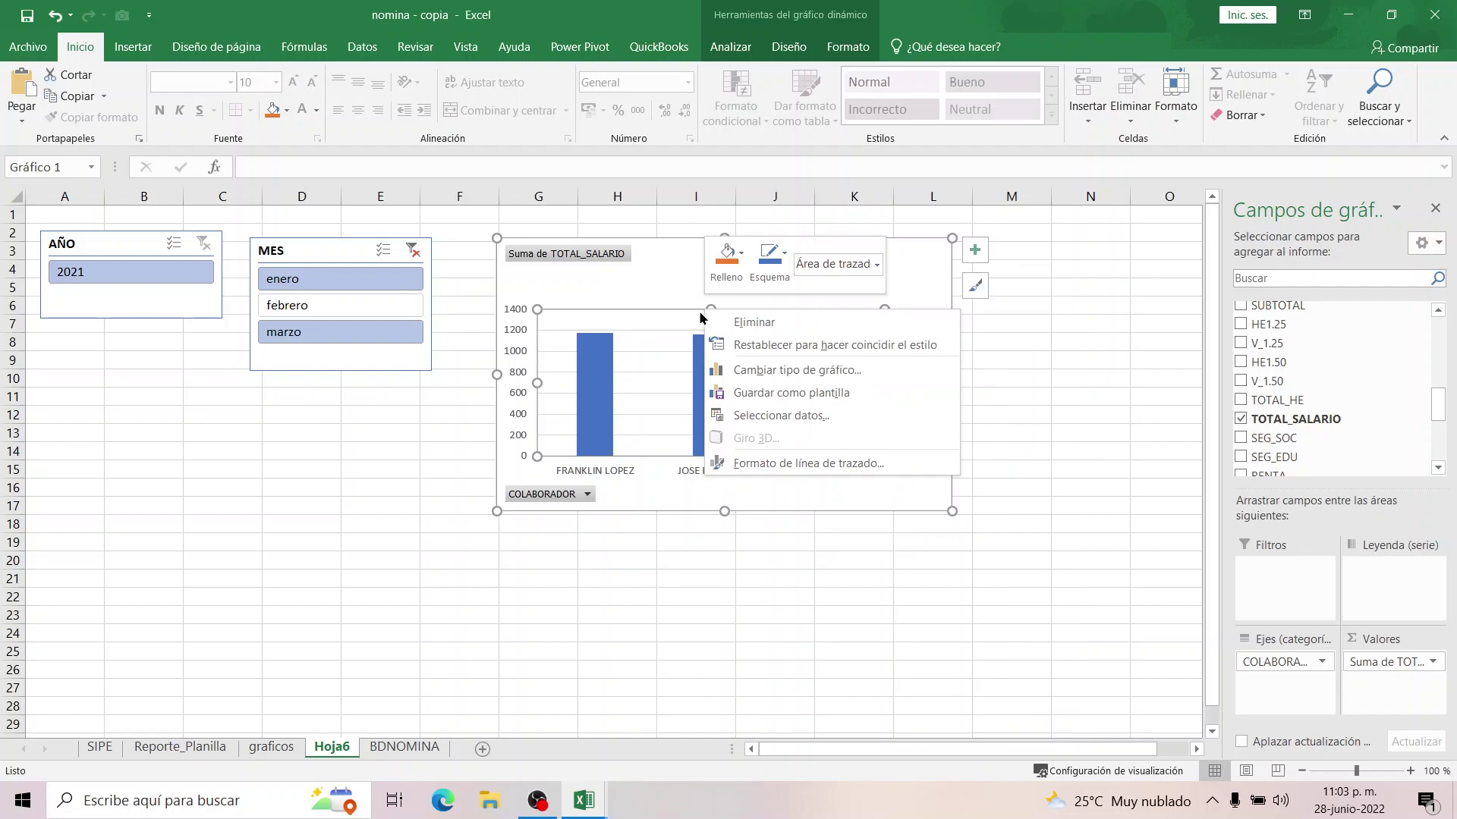
{"action": "left_click", "coordinate": [598, 271]}
{"action": "left_click", "coordinate": [576, 258]}
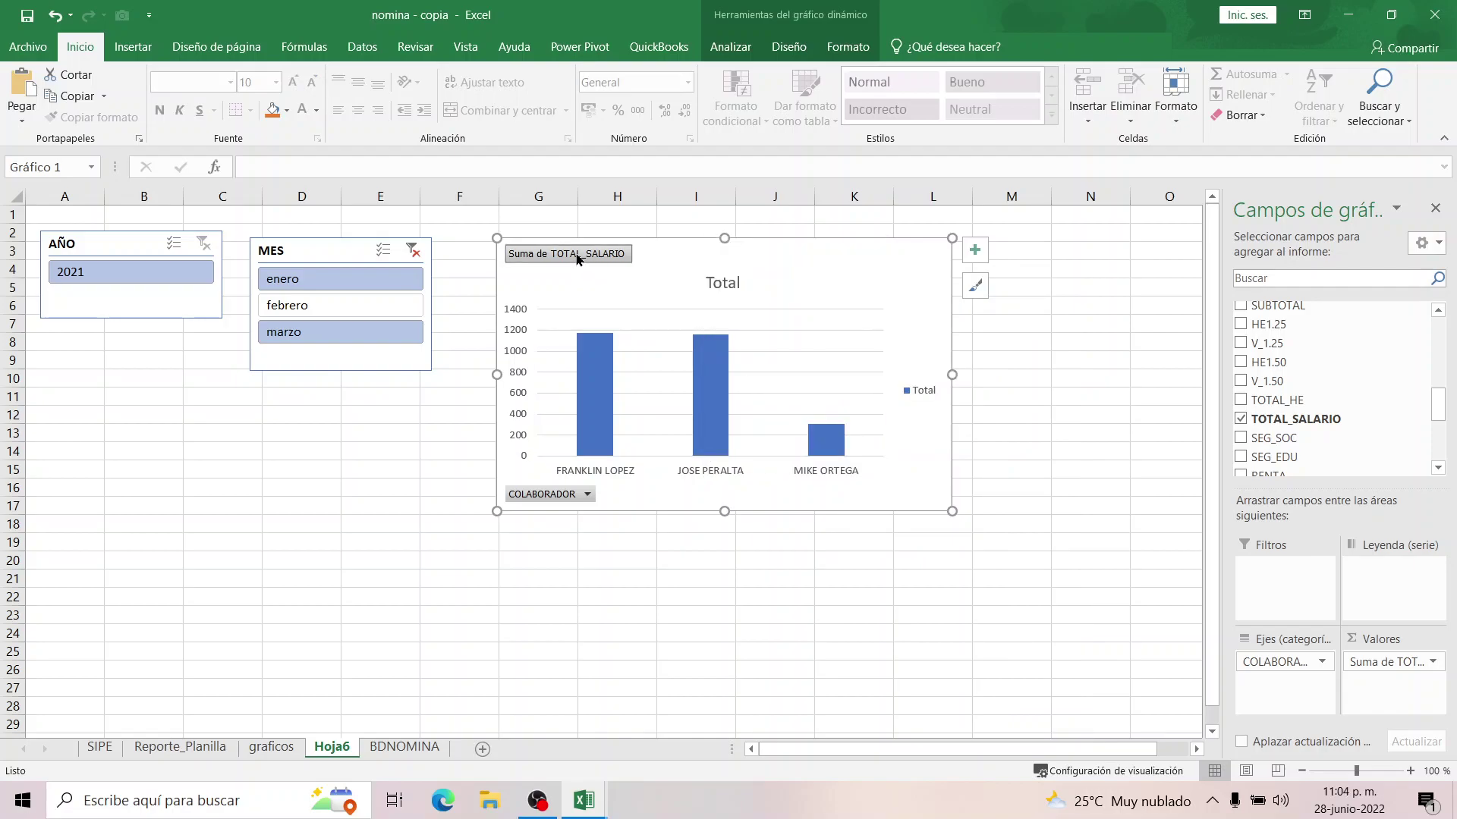
{"action": "left_click", "coordinate": [524, 496]}
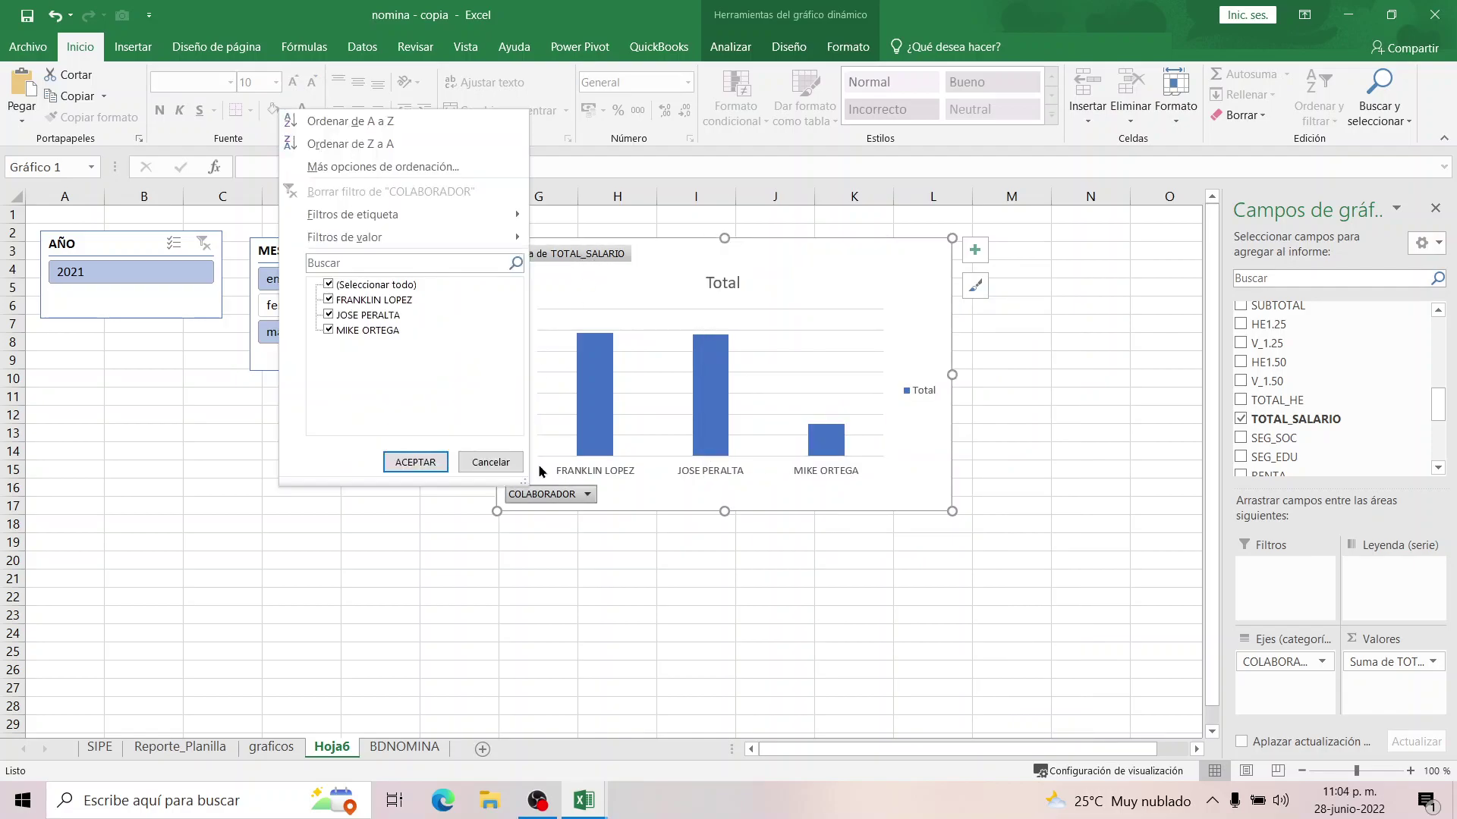
{"action": "left_click", "coordinate": [575, 259]}
{"action": "right_click", "coordinate": [575, 258]}
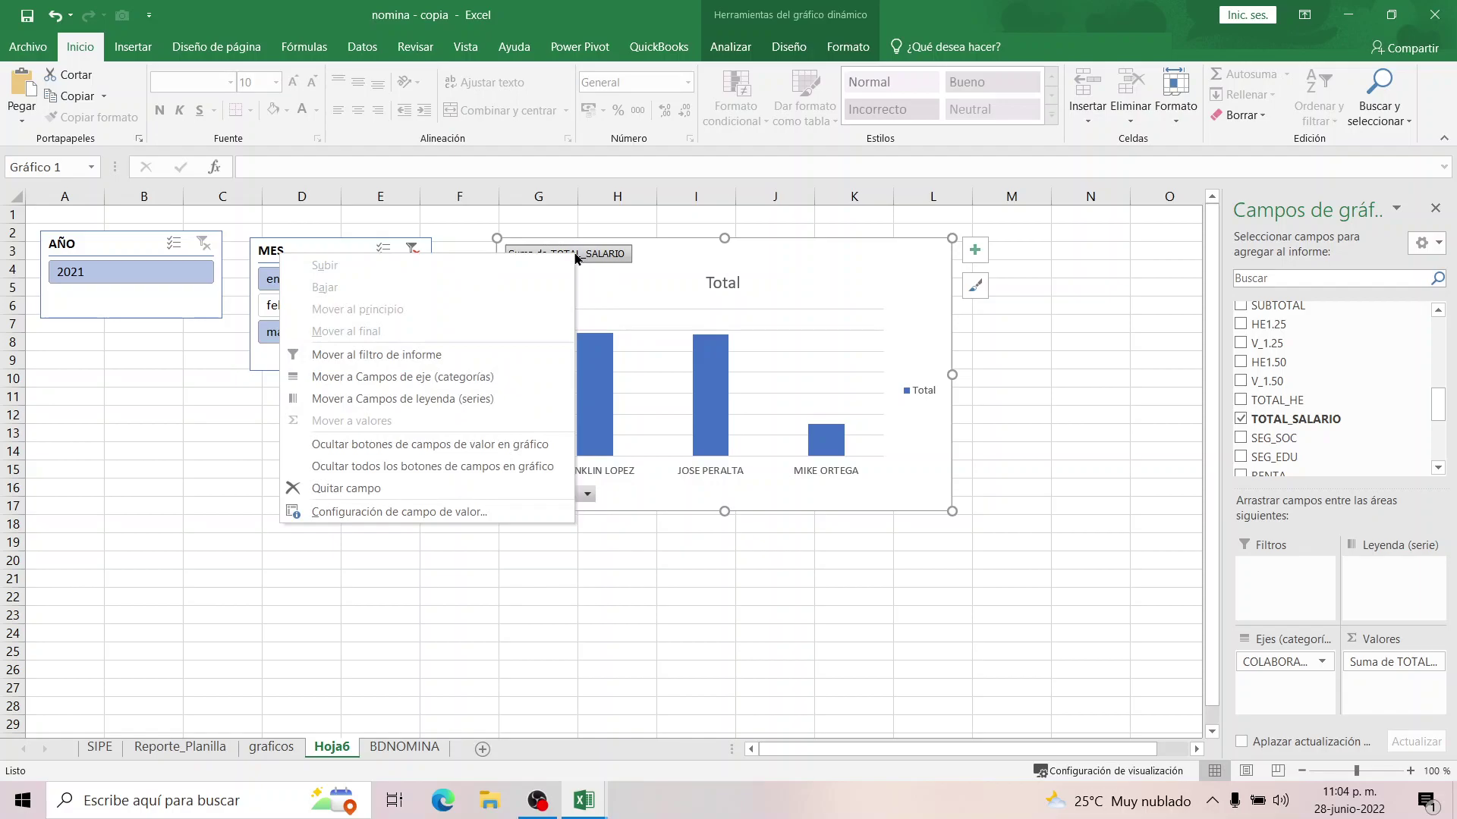
{"action": "left_click", "coordinate": [444, 466]}
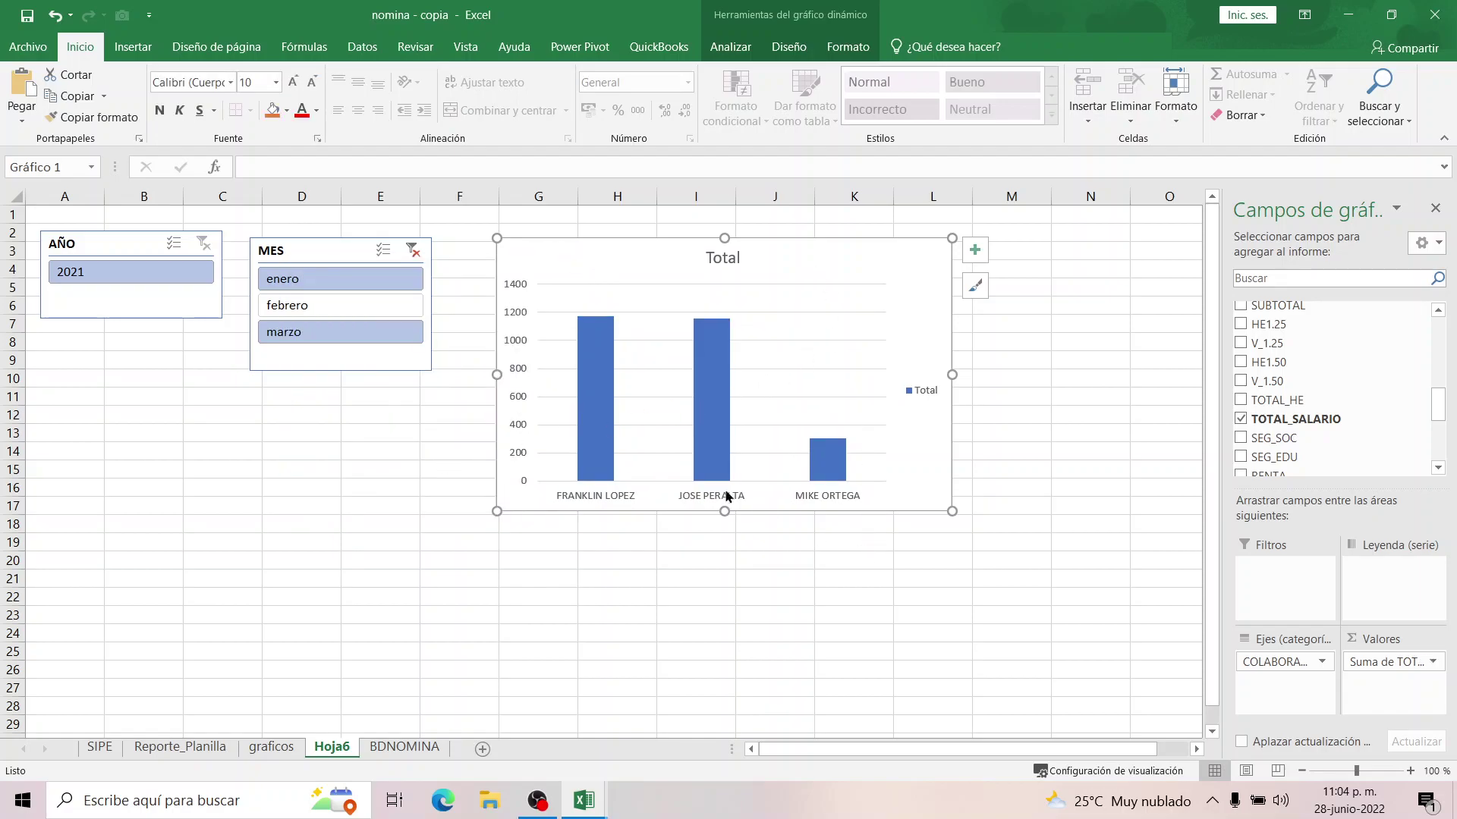
Stack narrowed AÑO and MES slicers on the left with the chart beside them.
{"action": "left_click", "coordinate": [415, 307], "text": "ctrl"}
{"action": "left_click_drag", "start_coordinate": [339, 253], "coordinate": [130, 342]}
{"action": "left_click", "coordinate": [215, 290]}
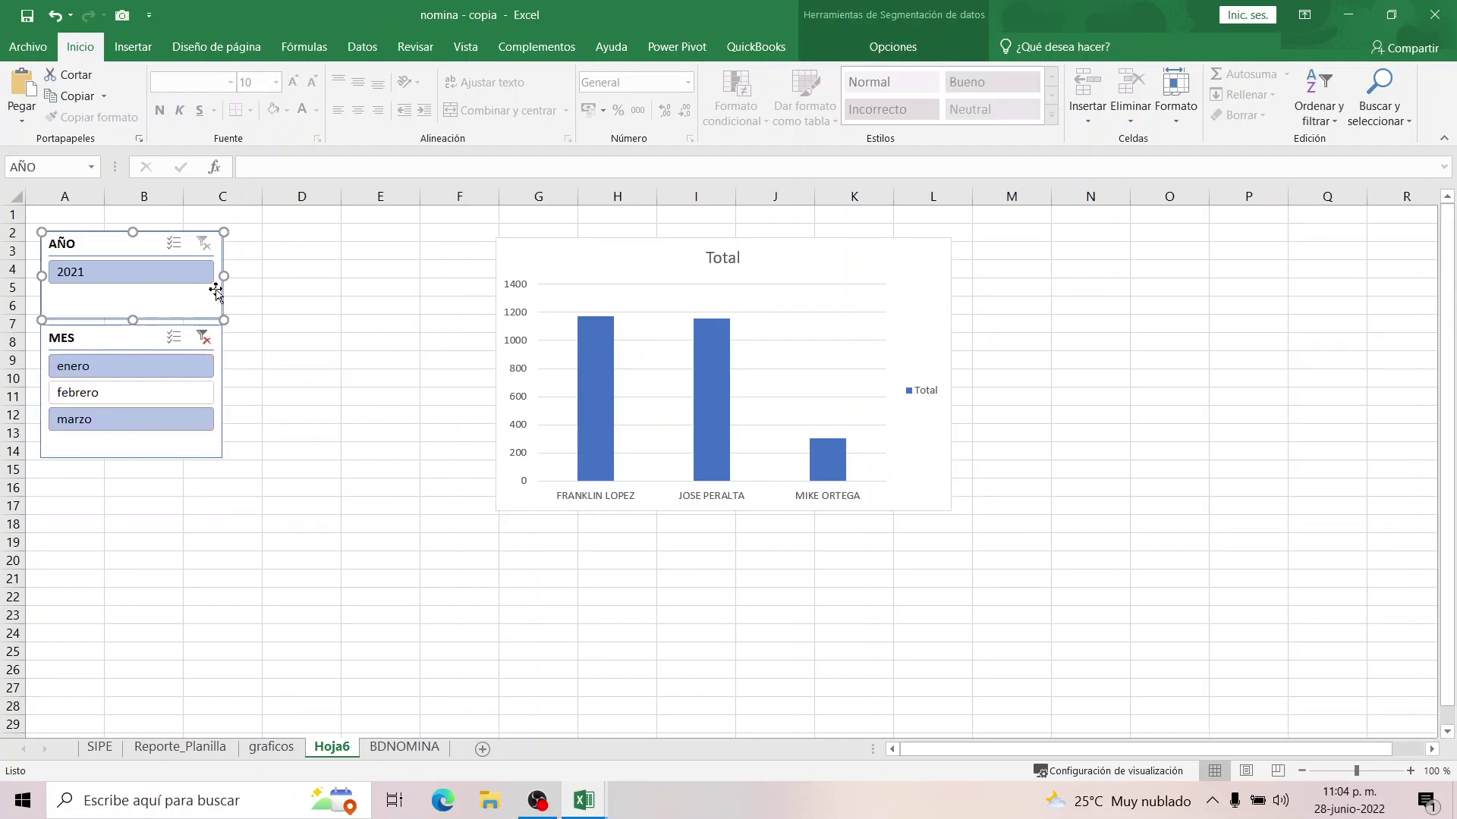
{"action": "left_click_drag", "start_coordinate": [227, 280], "coordinate": [154, 275]}
{"action": "left_click", "coordinate": [140, 338]}
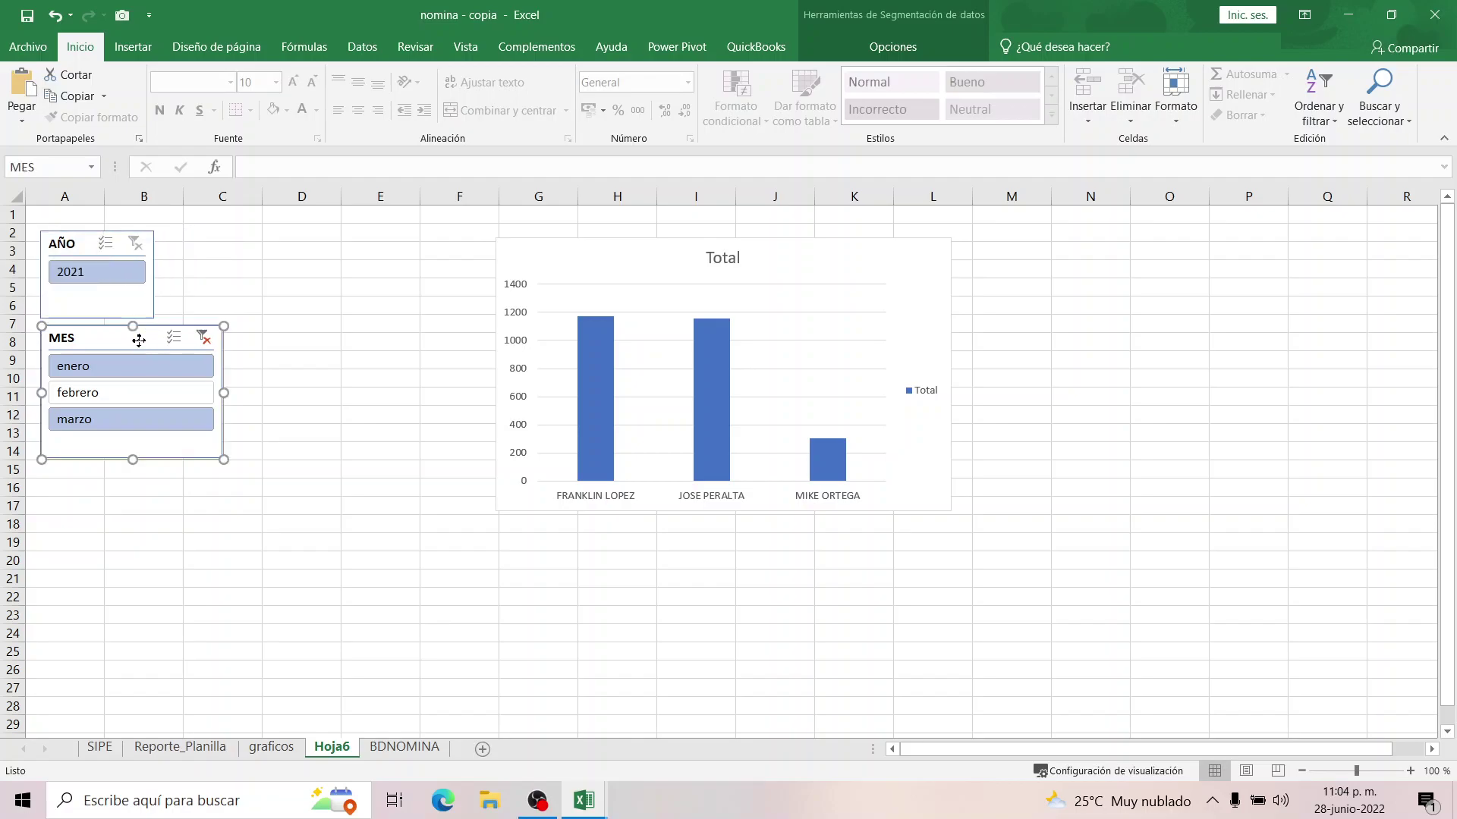
{"action": "left_click_drag", "start_coordinate": [225, 392], "coordinate": [159, 388]}
{"action": "left_click", "coordinate": [319, 338]}
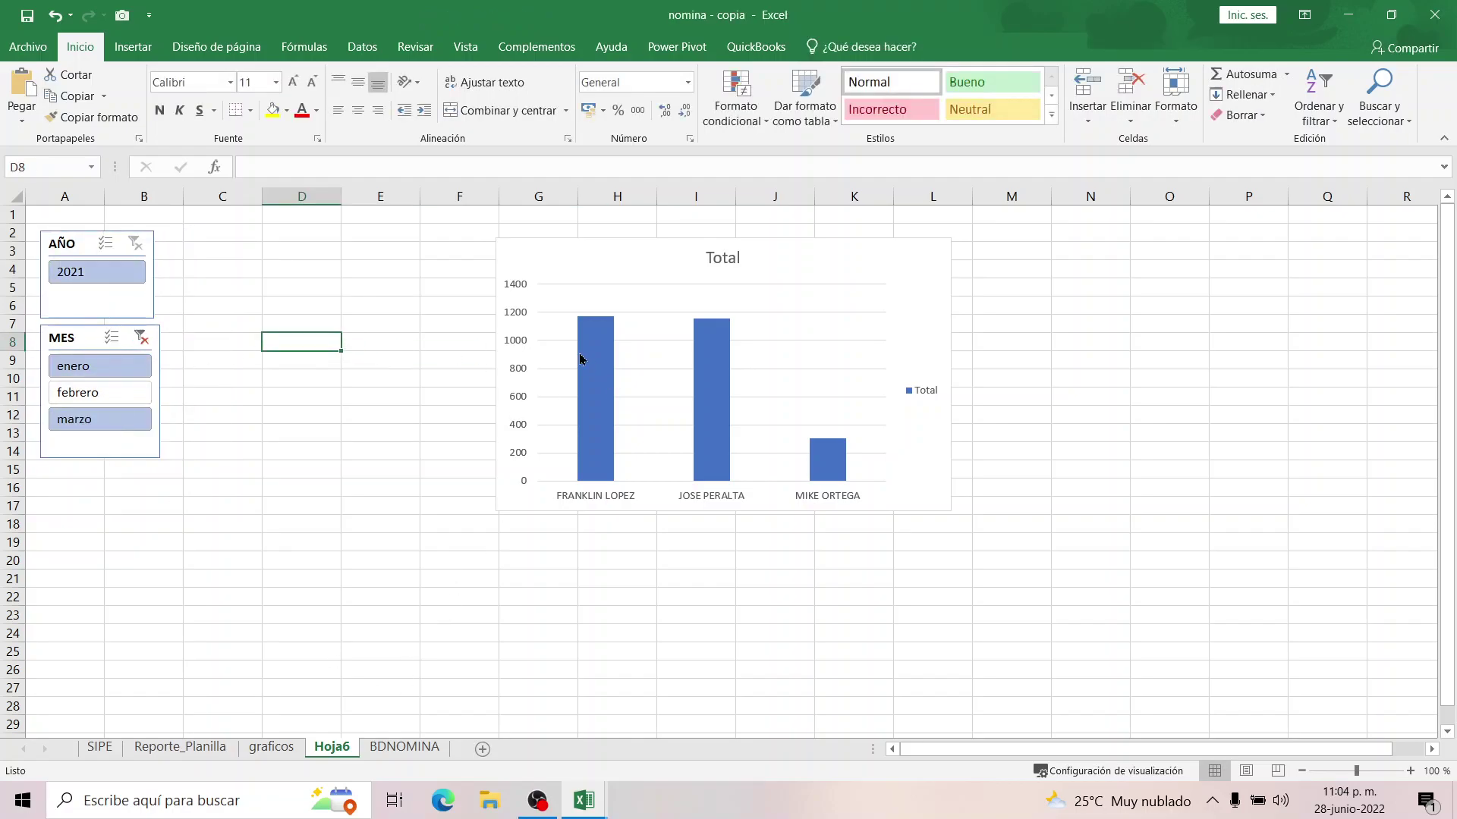
{"action": "left_click_drag", "start_coordinate": [560, 259], "coordinate": [254, 370]}
Draw a rounded rectangle banner across the top of the sheet, spanning roughly C2:J4.
{"action": "left_click", "coordinate": [133, 47]}
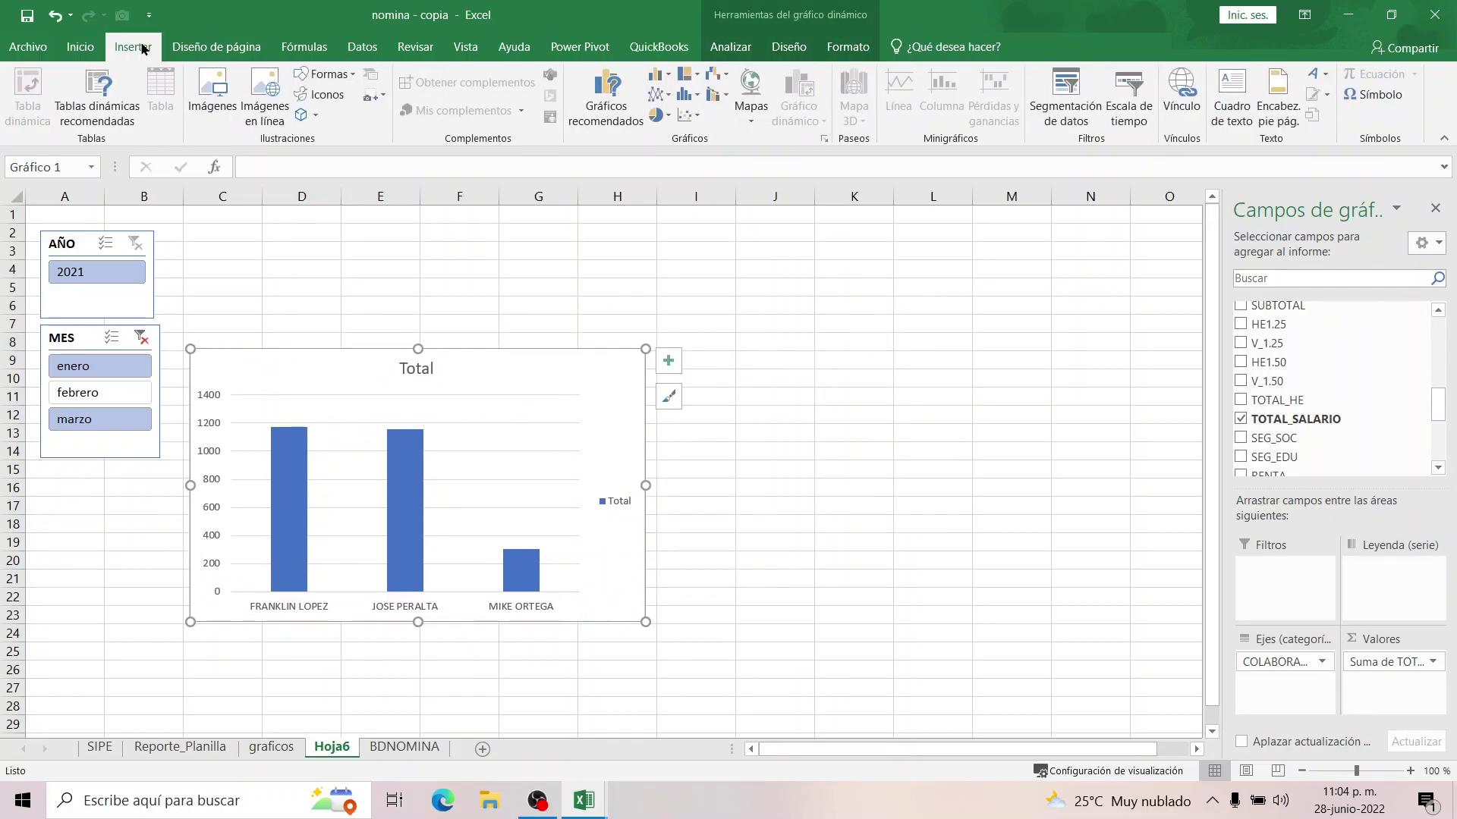
{"action": "left_click", "coordinate": [347, 74]}
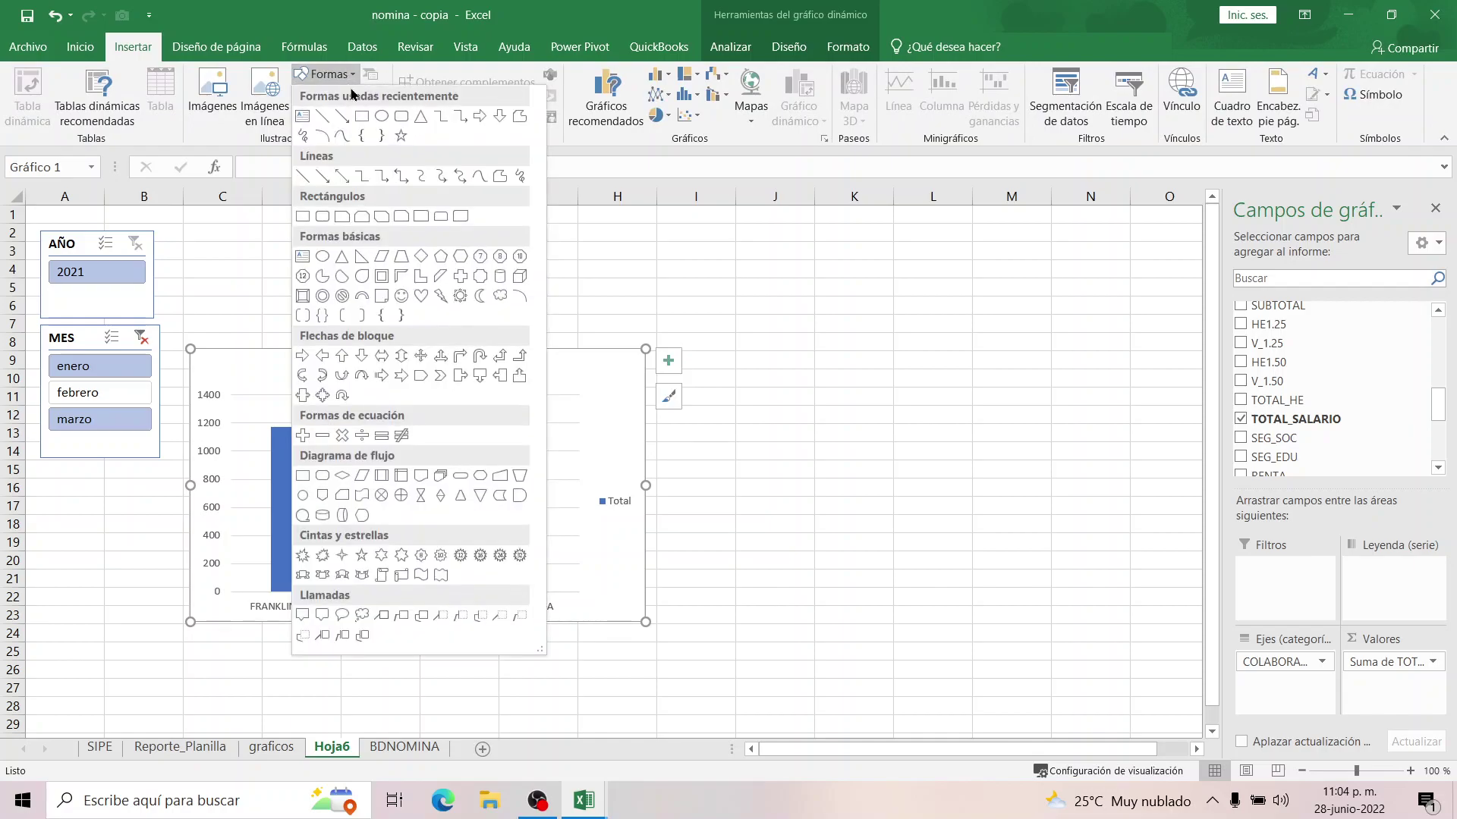
{"action": "left_click", "coordinate": [380, 116]}
{"action": "left_click_drag", "start_coordinate": [194, 228], "coordinate": [806, 283]}
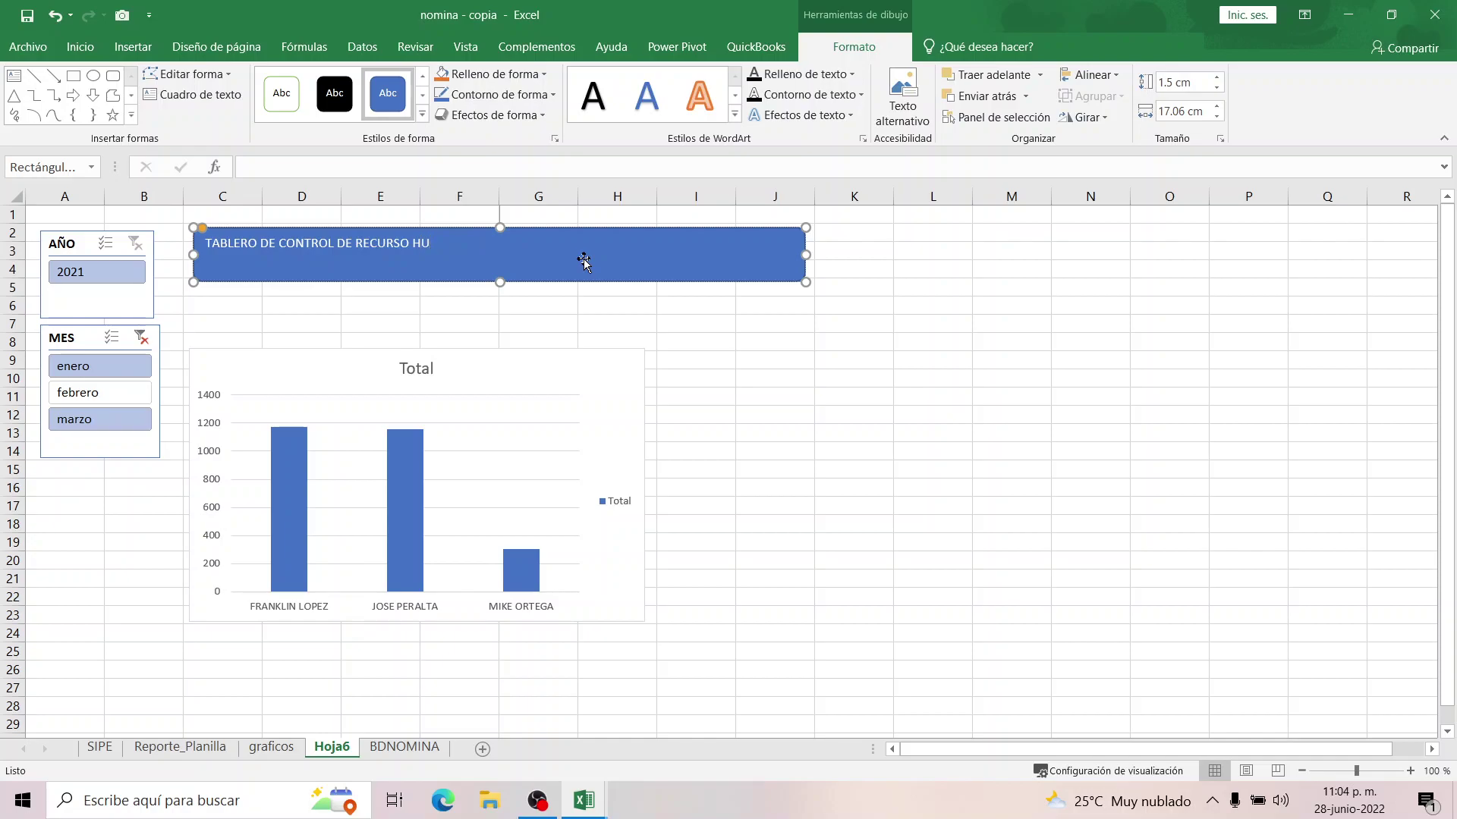
Centre the banner title vertically and horizontally at font size 20, keeping the default colour.
{"action": "left_click", "coordinate": [758, 358]}
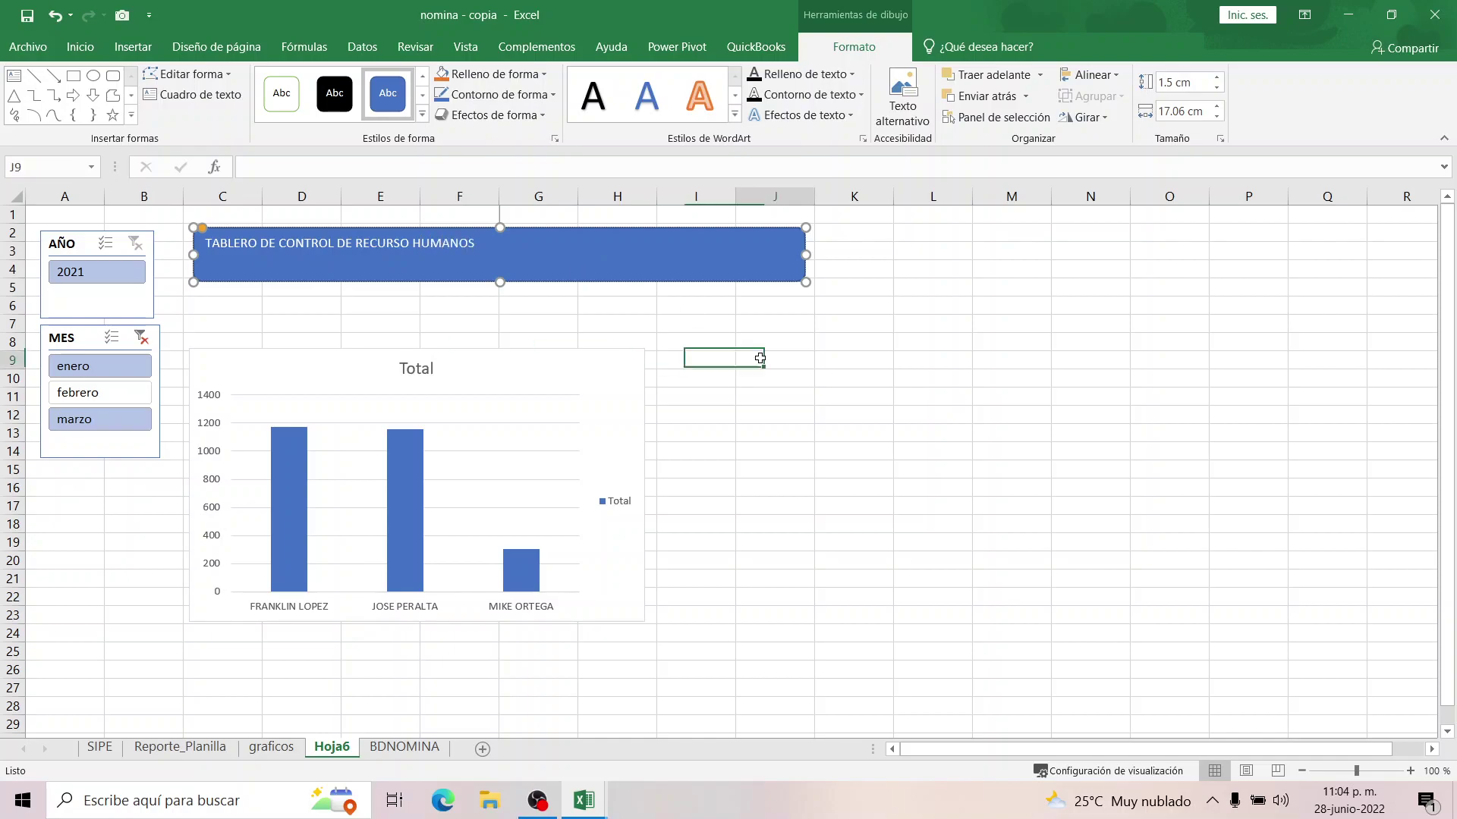
{"action": "left_click", "coordinate": [543, 276]}
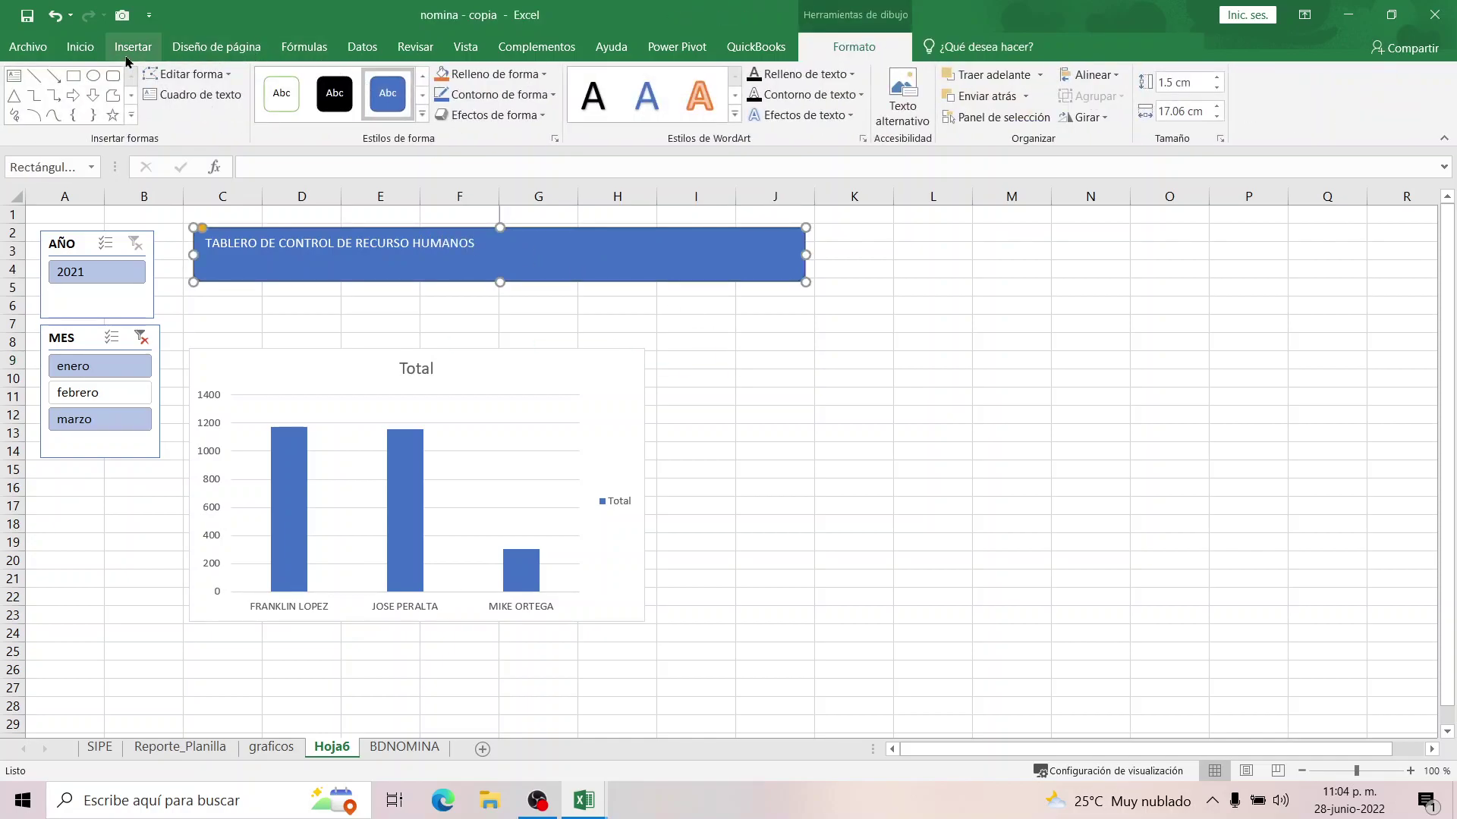
{"action": "left_click", "coordinate": [80, 46]}
{"action": "left_click", "coordinate": [357, 88]}
{"action": "left_click", "coordinate": [357, 111]}
{"action": "left_click", "coordinate": [291, 81]}
{"action": "left_click", "coordinate": [291, 81]}
{"action": "left_click", "coordinate": [292, 81]}
{"action": "left_click", "coordinate": [292, 81]}
{"action": "left_click", "coordinate": [291, 81]}
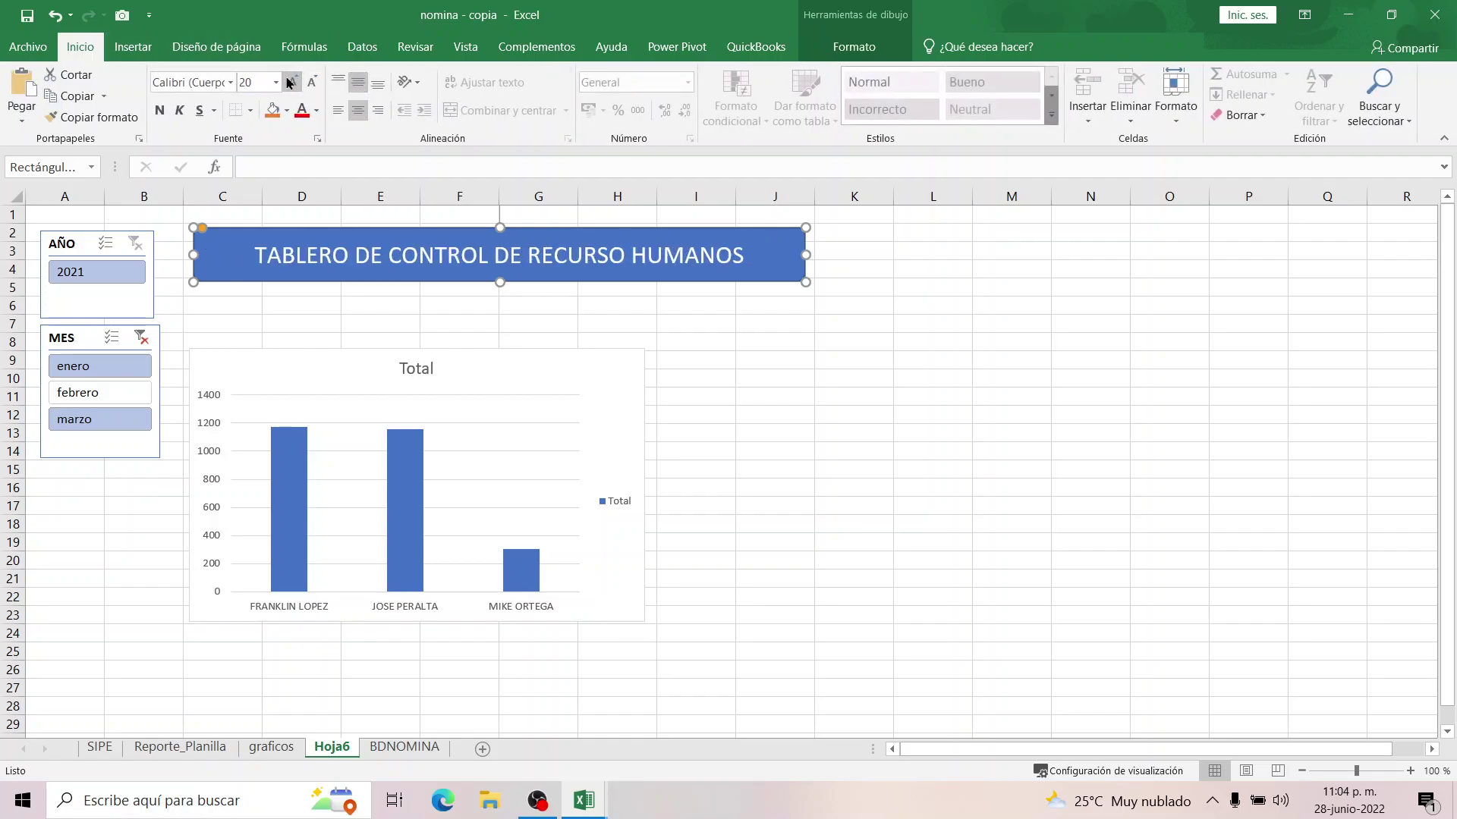
{"action": "left_click", "coordinate": [301, 111]}
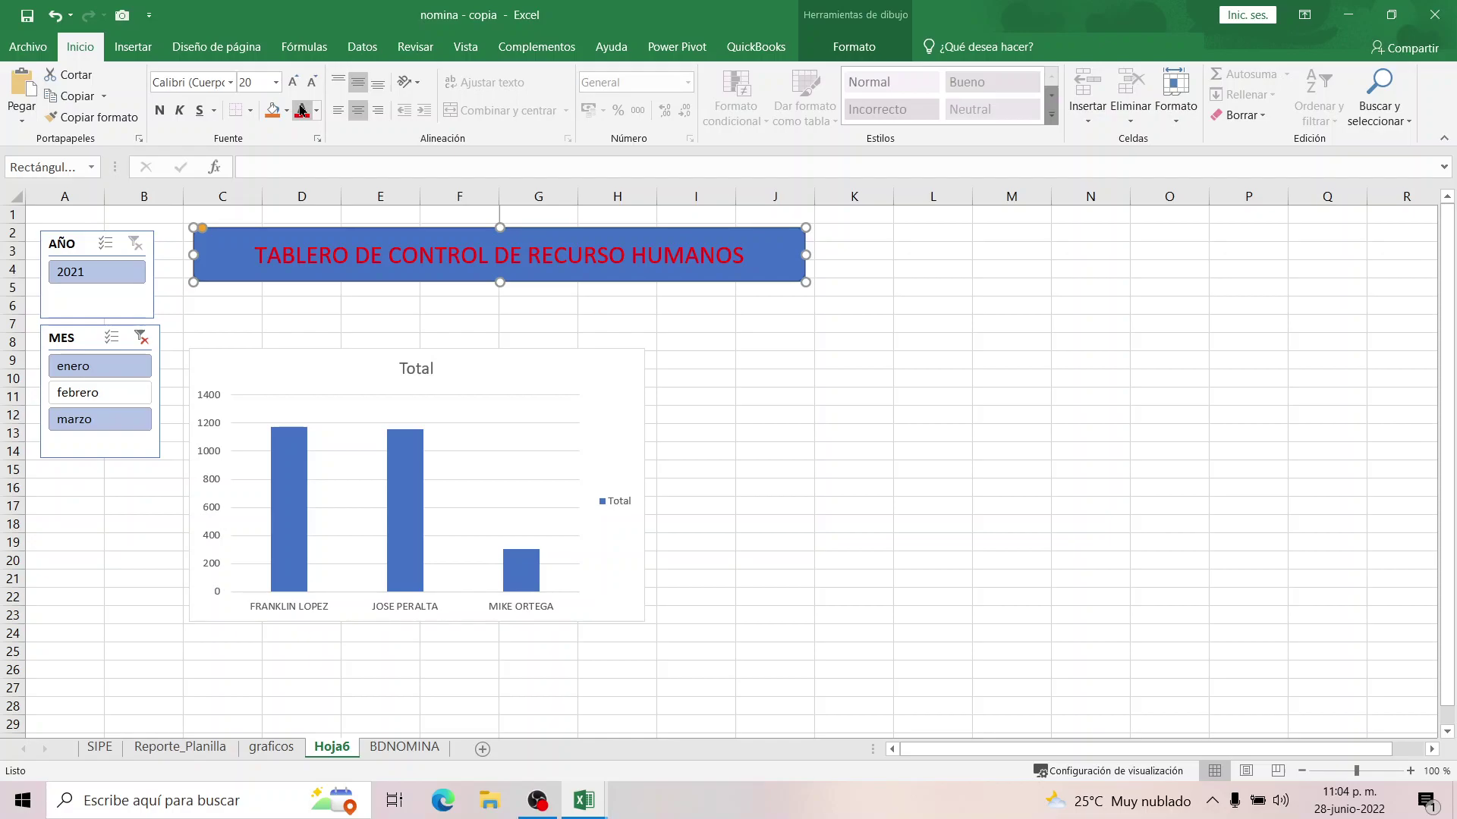
{"action": "left_click", "coordinate": [55, 15]}
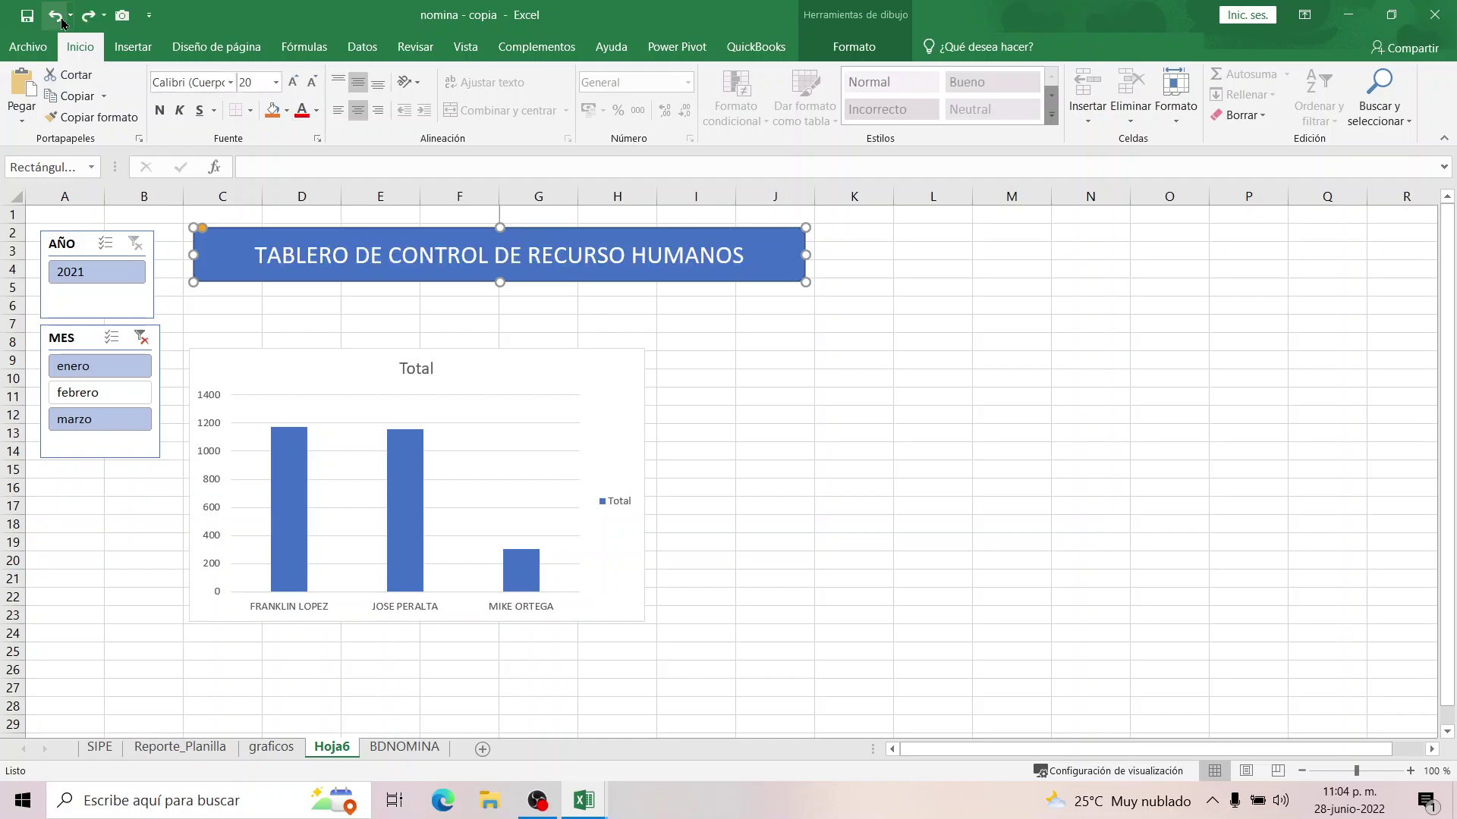
Arrange the AÑO and MES slicers side by side below the banner, next to the chart.
{"action": "left_click", "coordinate": [853, 417]}
{"action": "left_click_drag", "start_coordinate": [316, 364], "coordinate": [460, 318]}
{"action": "left_click_drag", "start_coordinate": [91, 337], "coordinate": [213, 343]}
{"action": "left_click_drag", "start_coordinate": [83, 249], "coordinate": [83, 356]}
{"action": "key", "text": "Escape"}
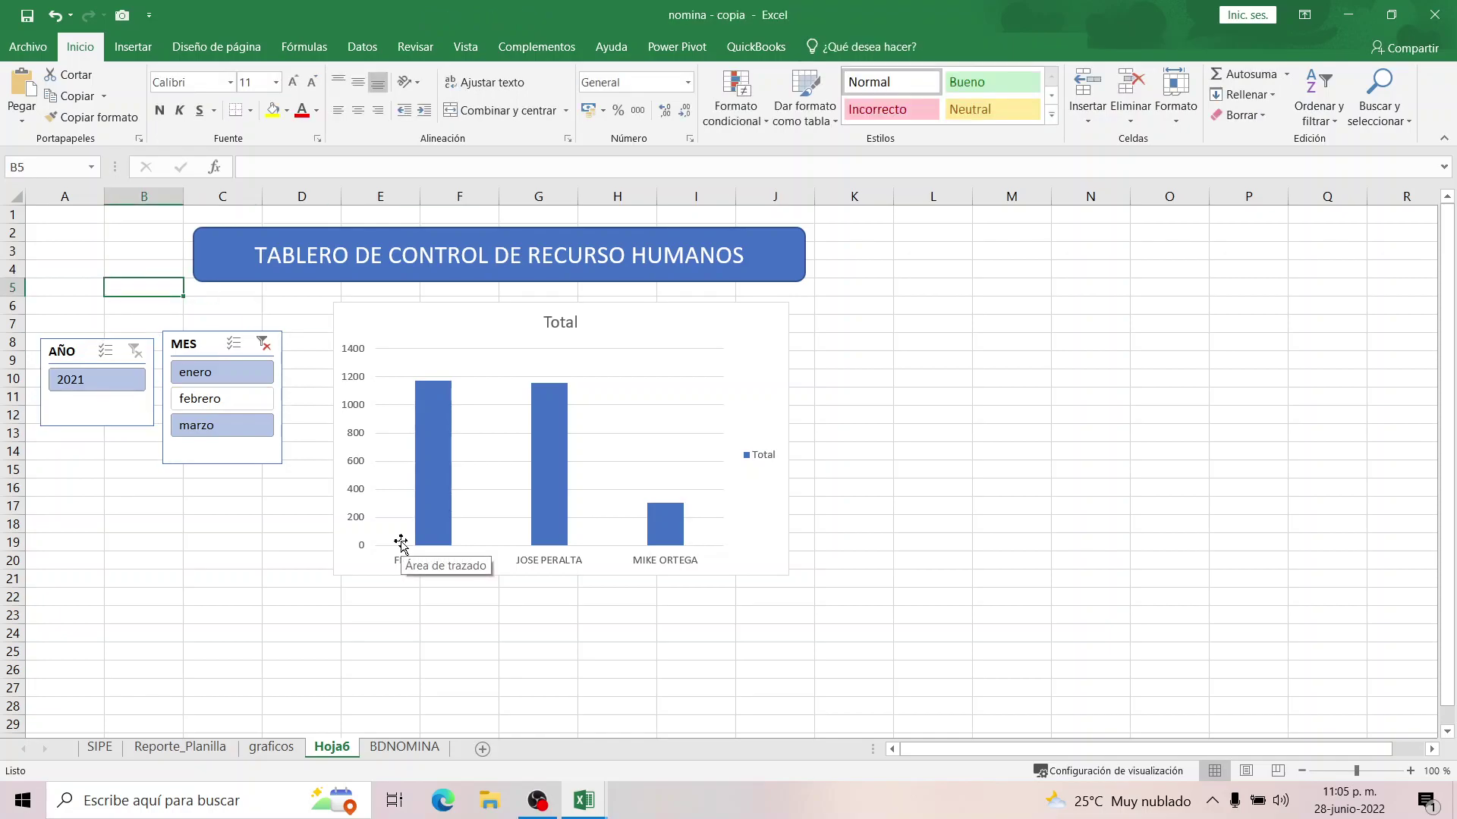
{"action": "left_click_drag", "start_coordinate": [416, 328], "coordinate": [419, 315]}
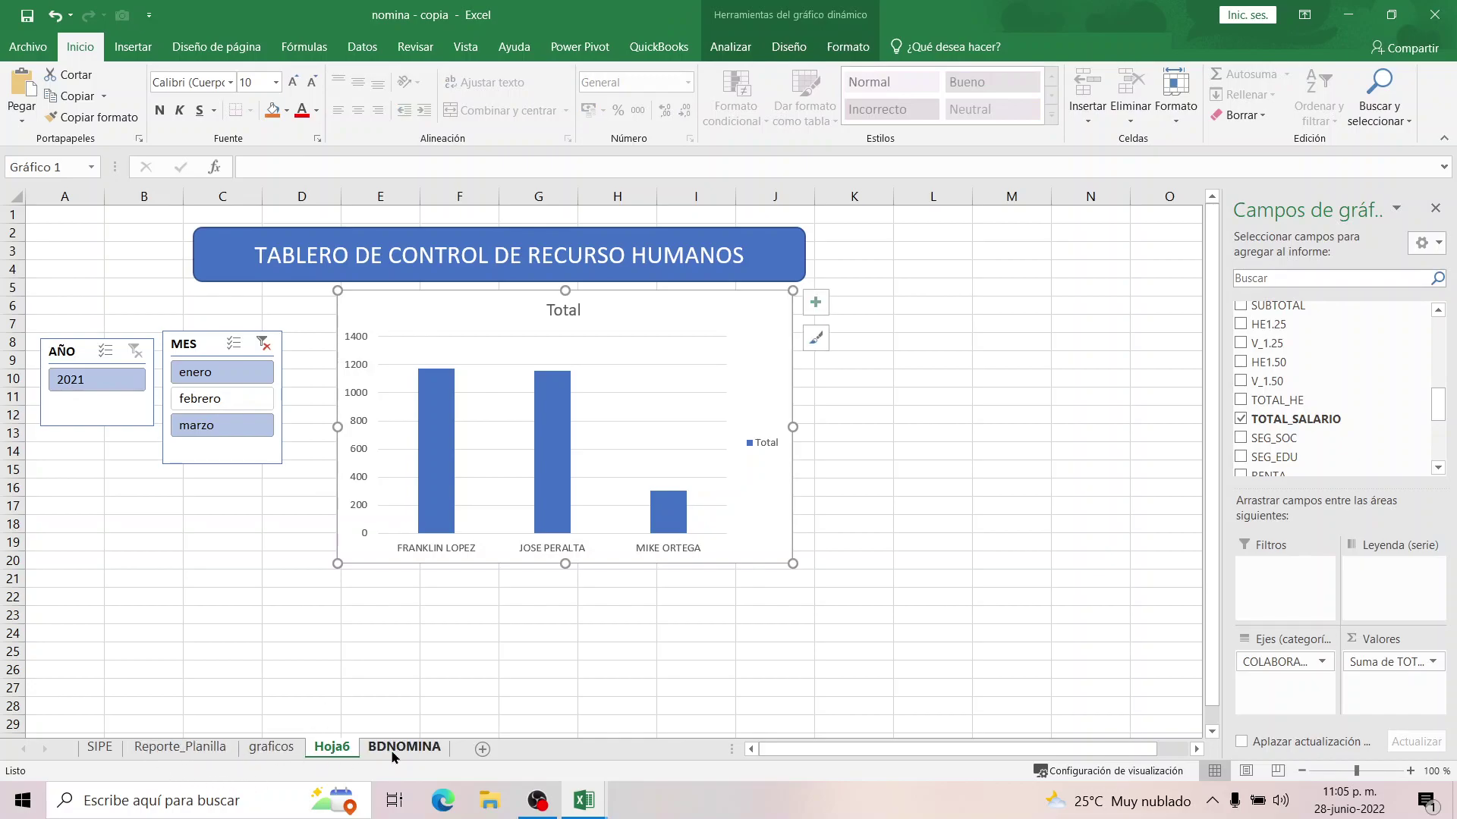
On BDNOMINA, enter TADANZAS values -1 in P3 and -2 in P4.
{"action": "left_click", "coordinate": [403, 748]}
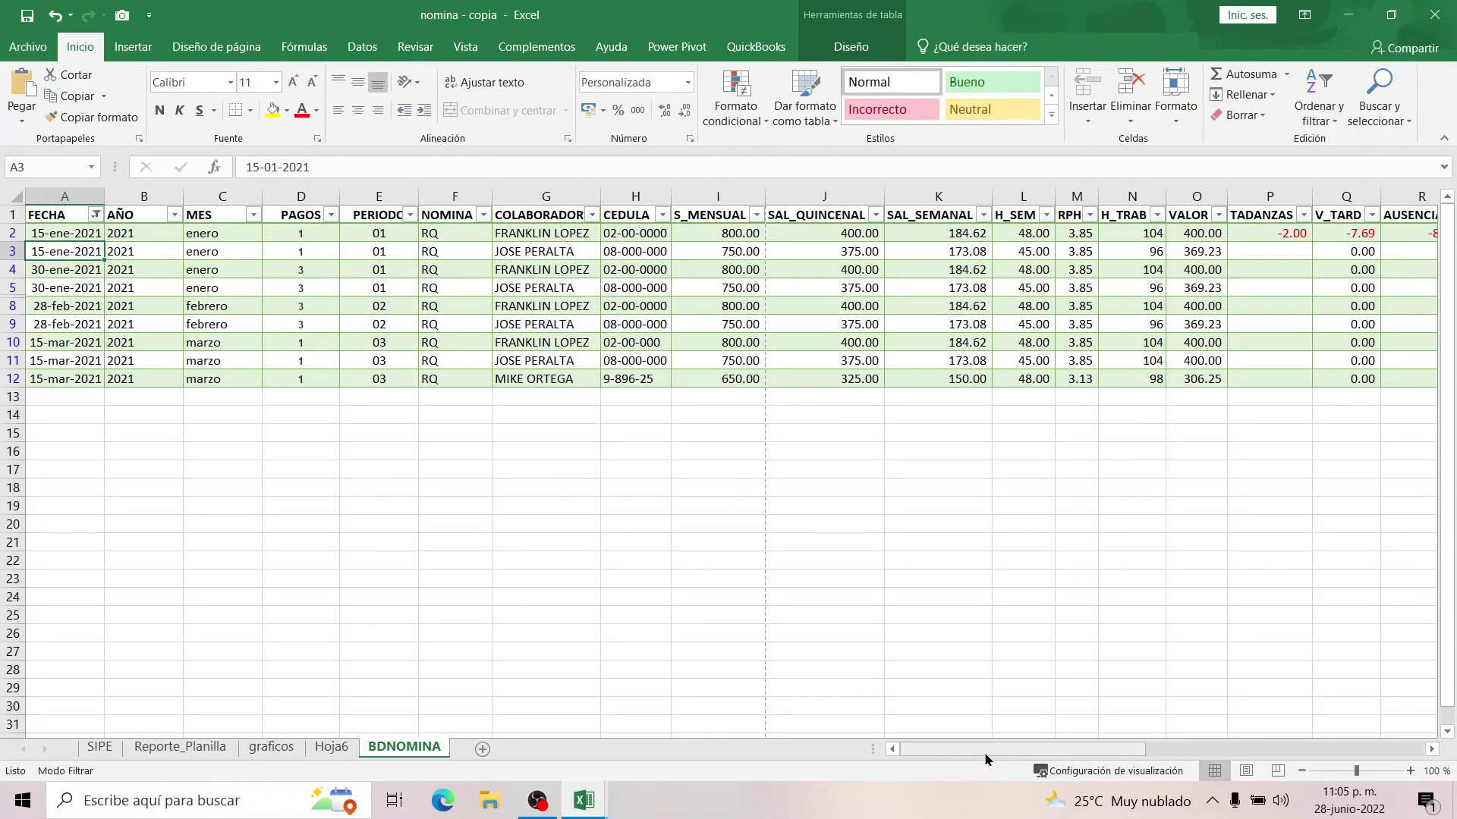
{"action": "left_click_drag", "start_coordinate": [986, 750], "coordinate": [1033, 750]}
{"action": "left_click", "coordinate": [1035, 235]}
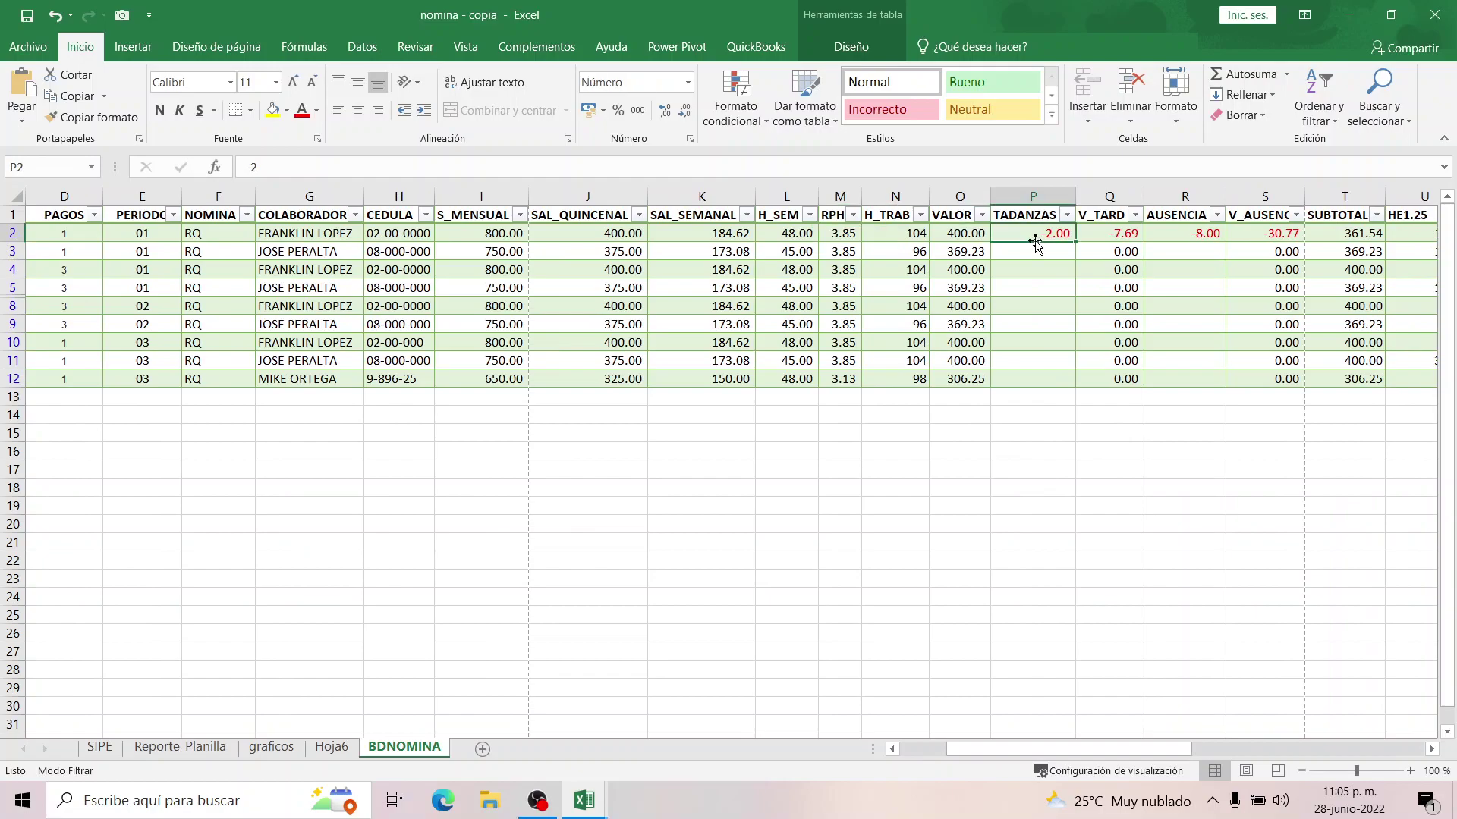
{"action": "left_click", "coordinate": [1181, 235]}
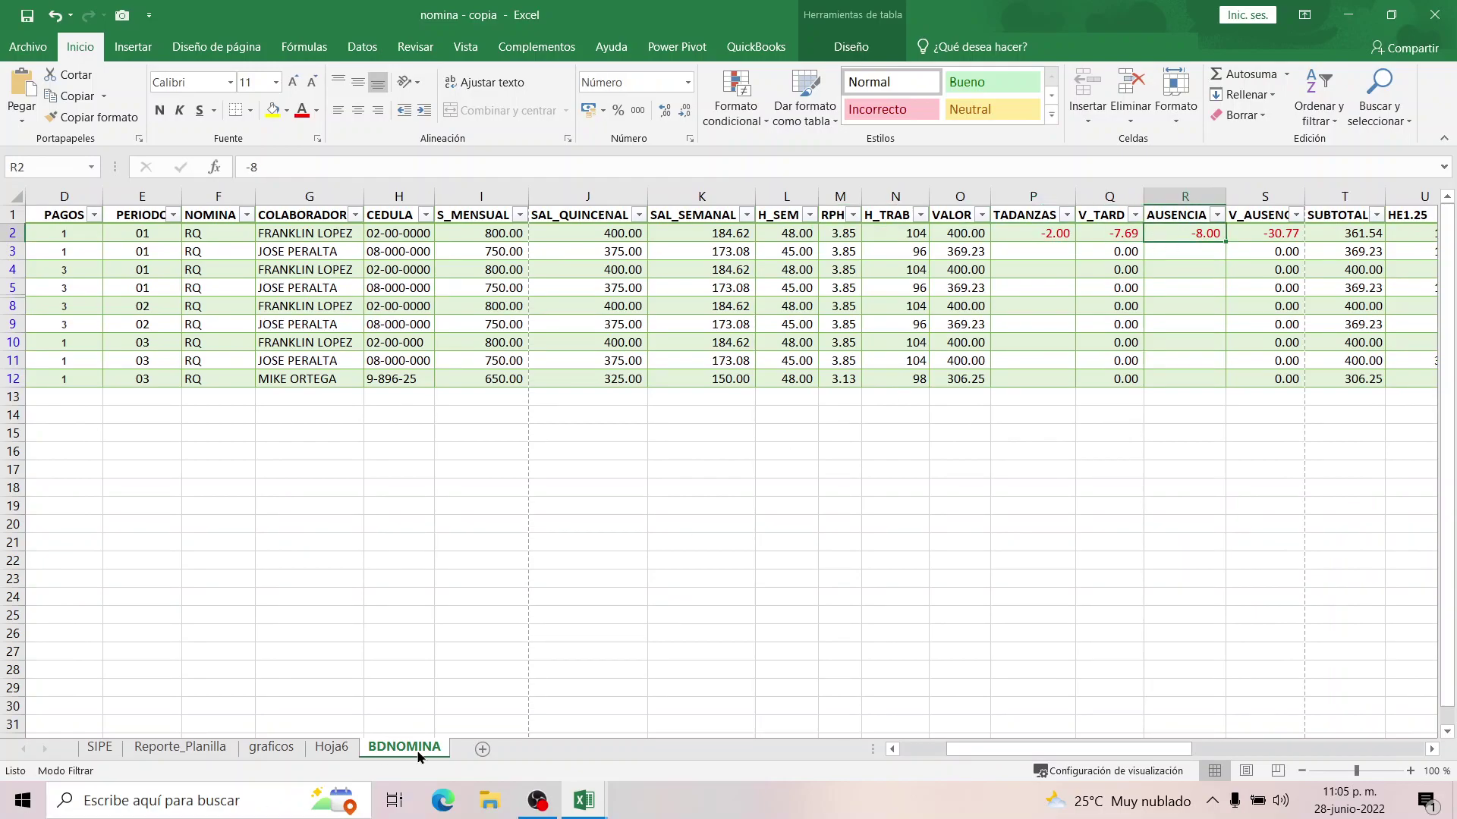
{"action": "left_click", "coordinate": [1042, 255]}
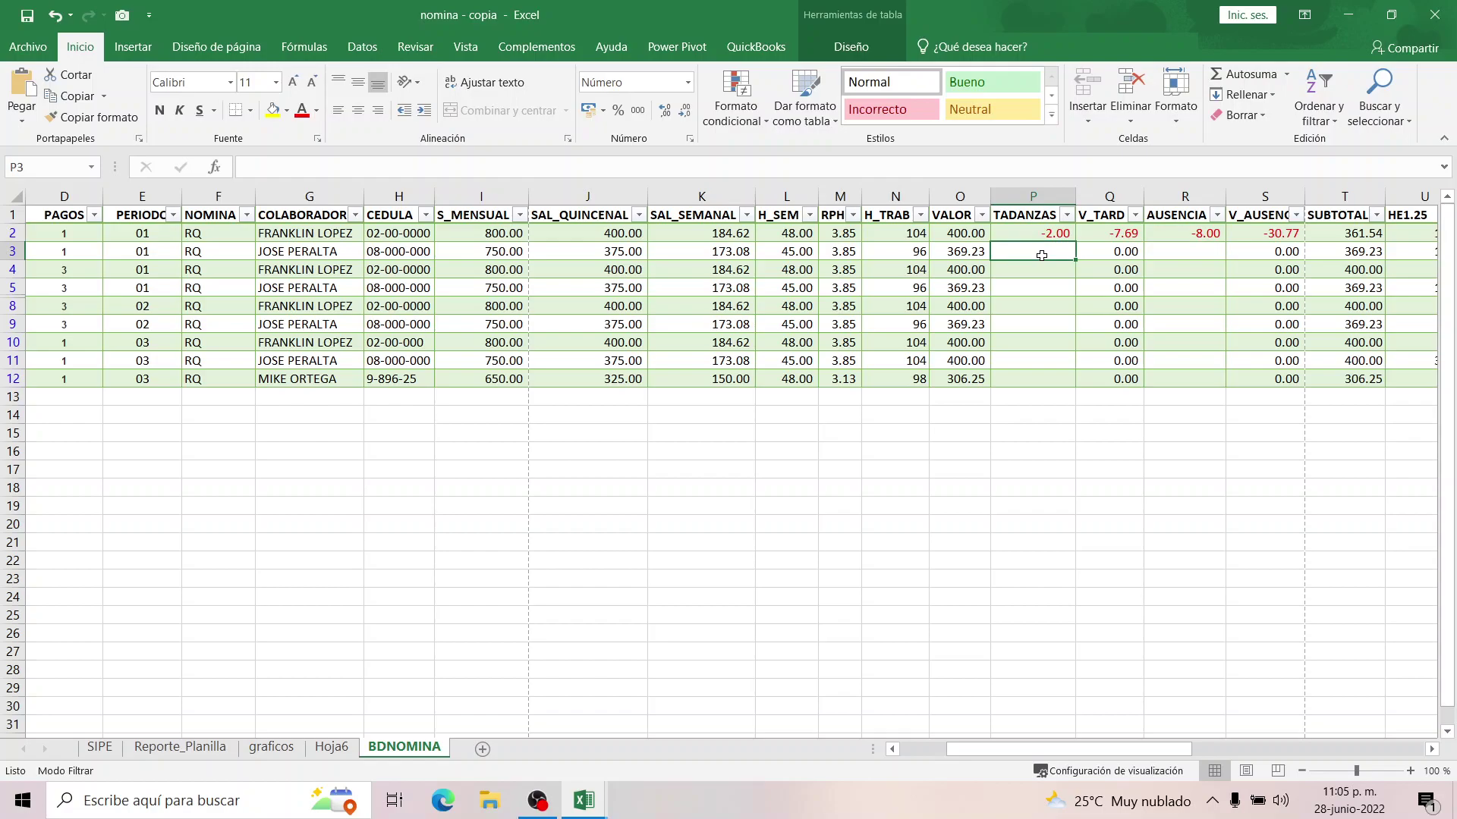
{"action": "type", "text": "-1"}
{"action": "key", "text": "Return"}
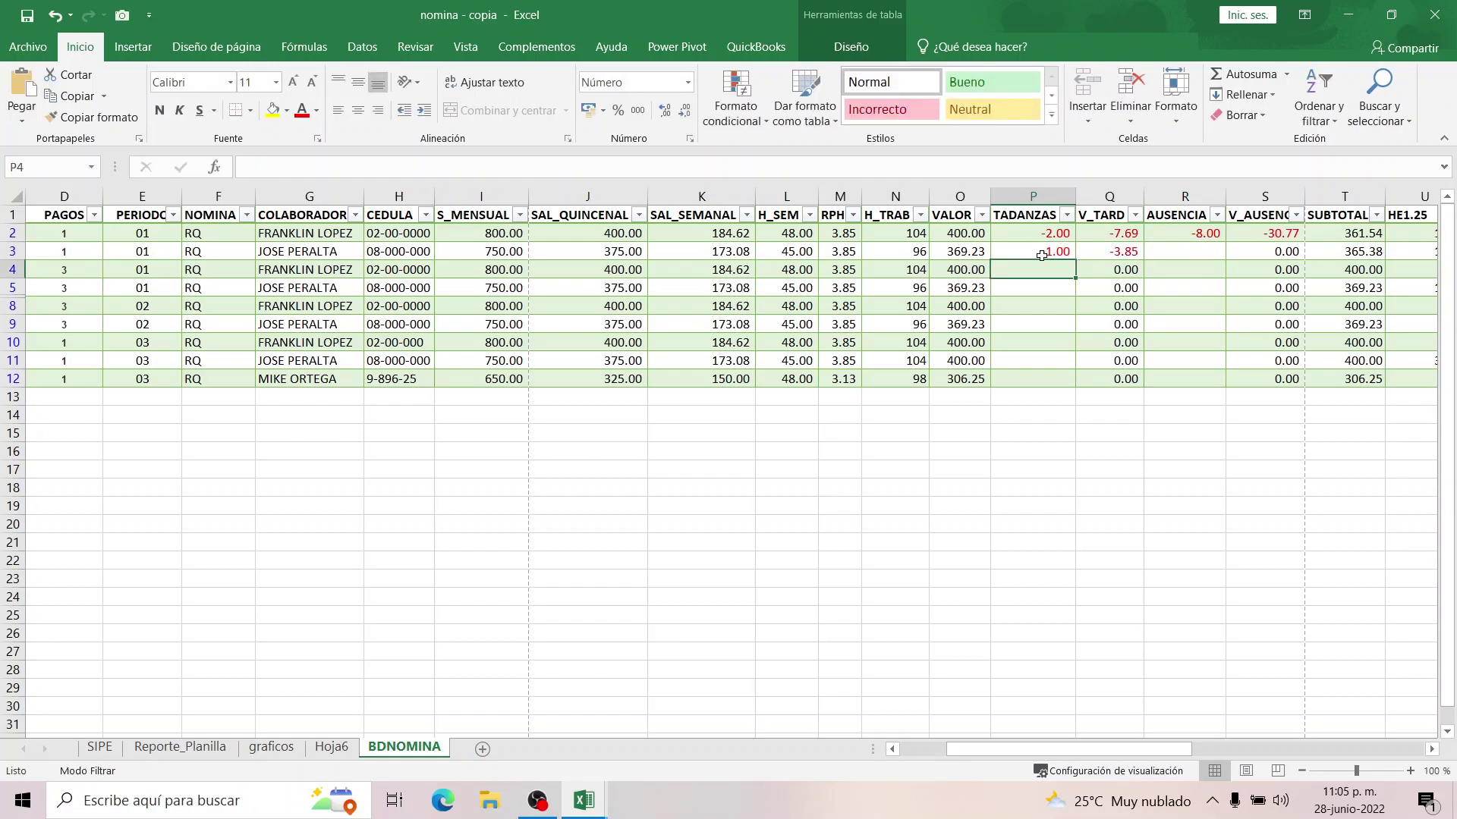
{"action": "type", "text": "-2"}
{"action": "key", "text": "Return"}
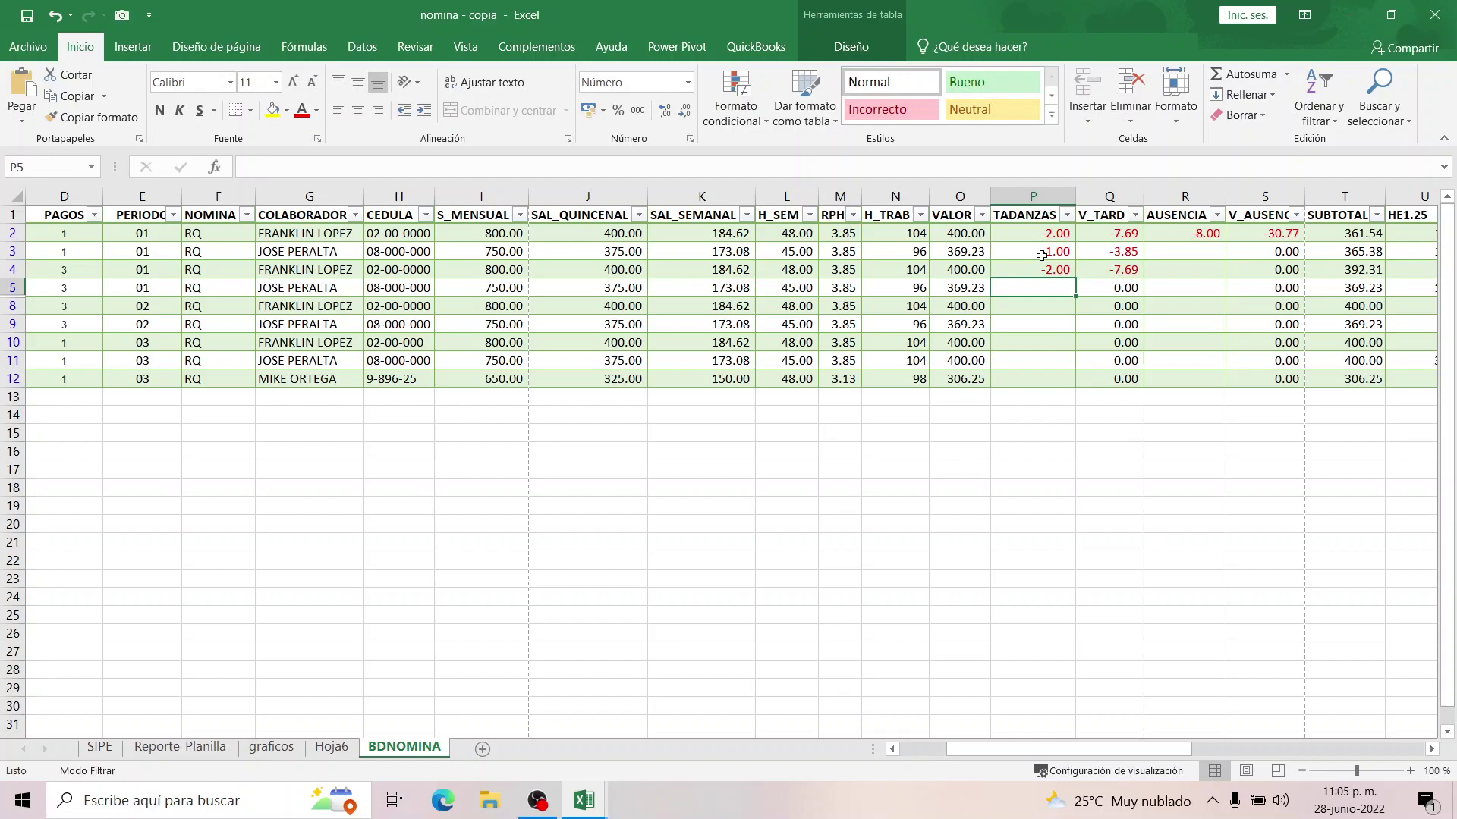
Enter TADANZAS -3 in P5 and -4 in P9.
{"action": "type", "text": "-3-"}
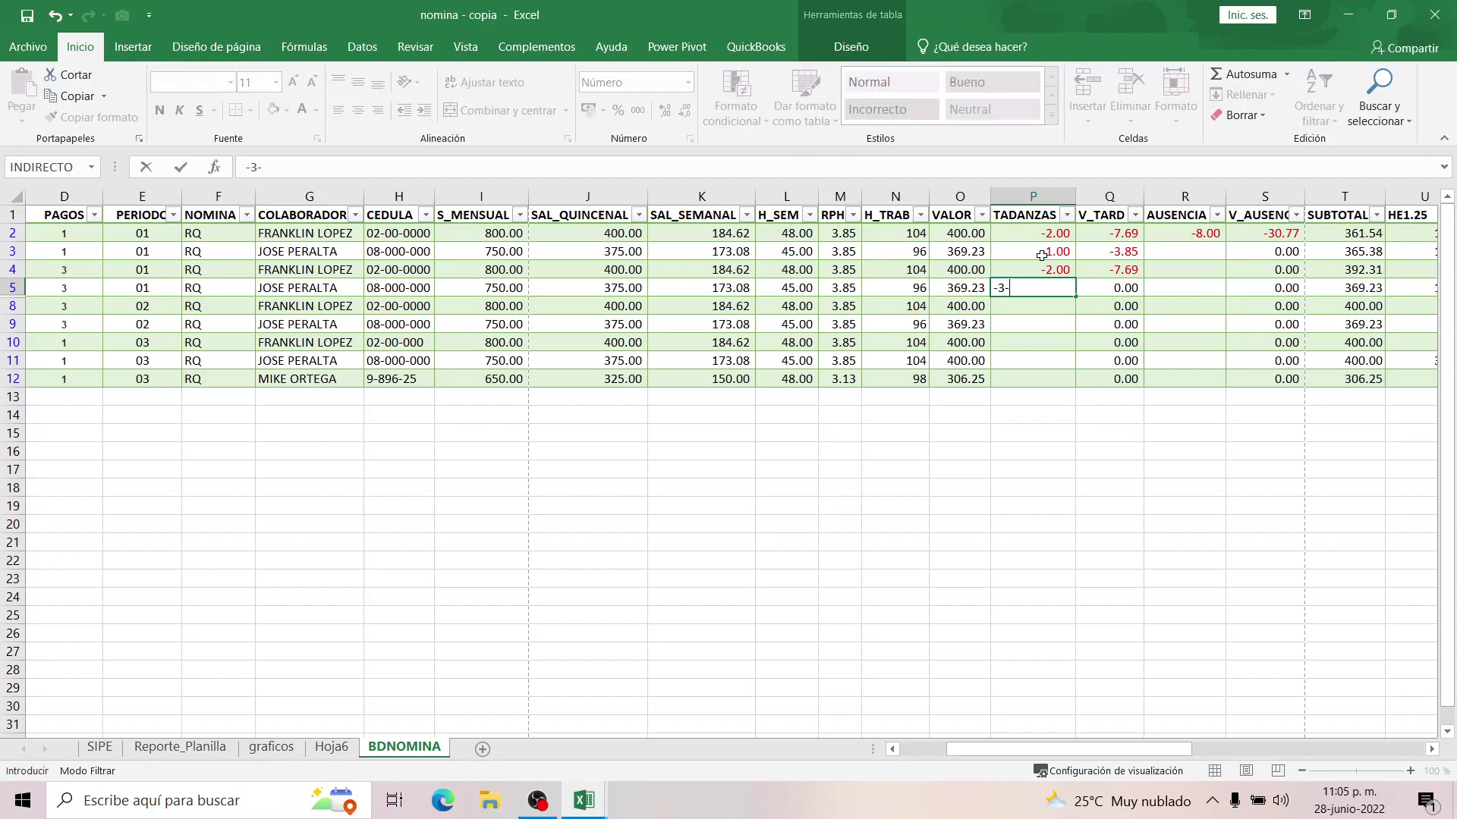
{"action": "key", "text": "BackSpace"}
{"action": "key", "text": "Return"}
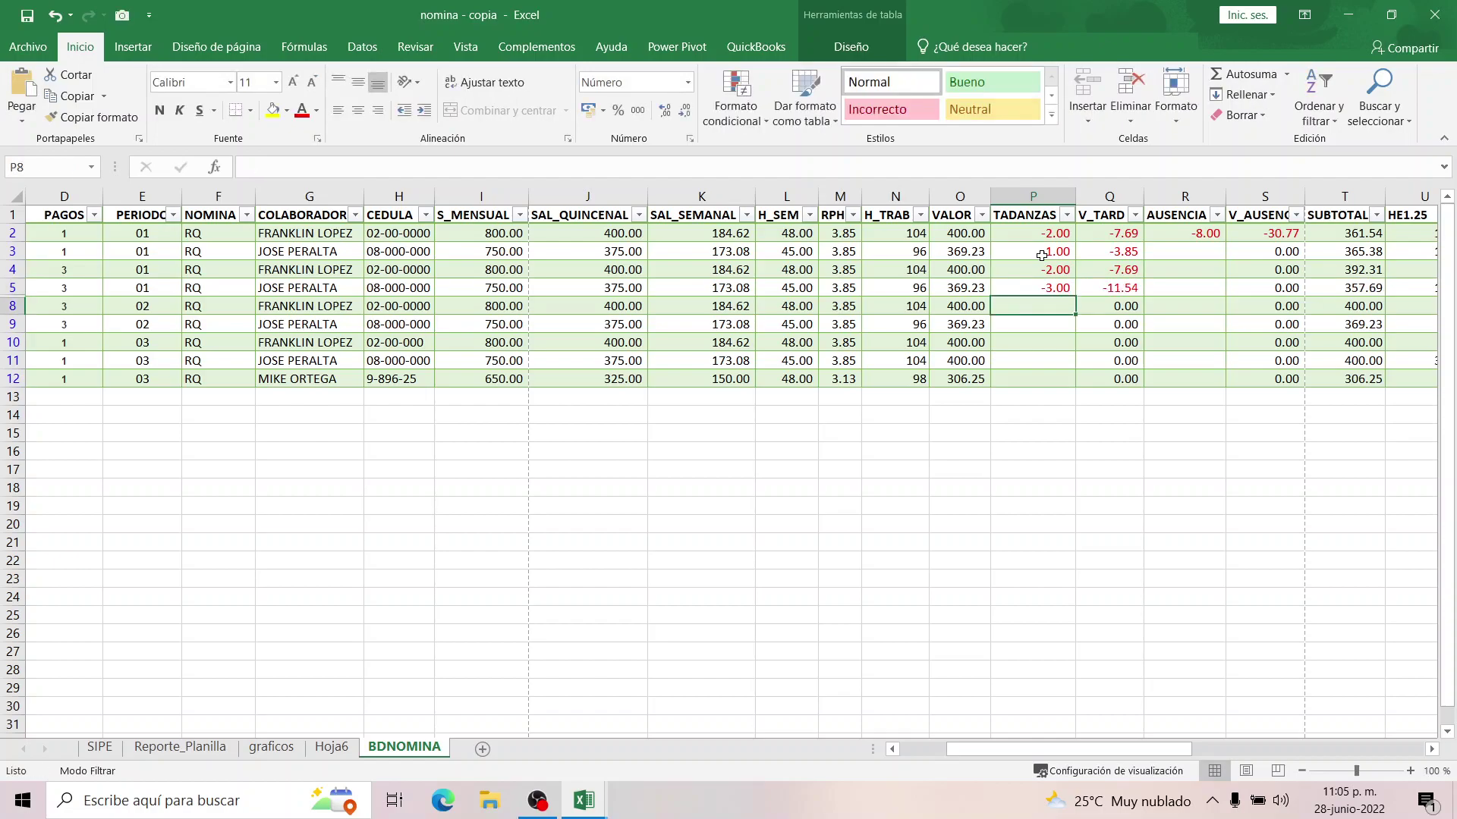
{"action": "key", "text": "Return"}
{"action": "type", "text": "4"}
{"action": "key", "text": "Return"}
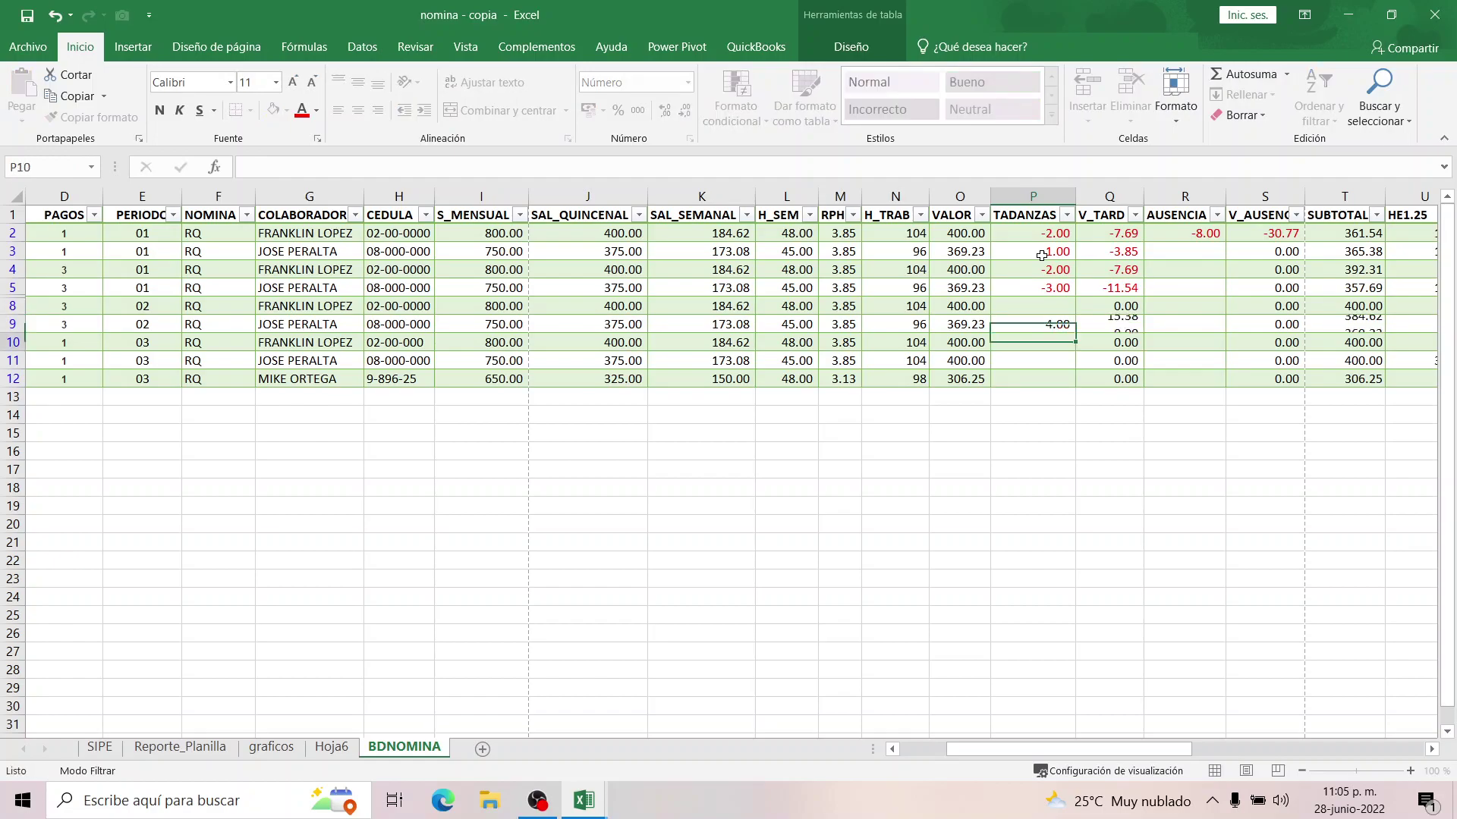
{"action": "key", "text": "Up"}
{"action": "type", "text": "-4"}
{"action": "key", "text": "Return"}
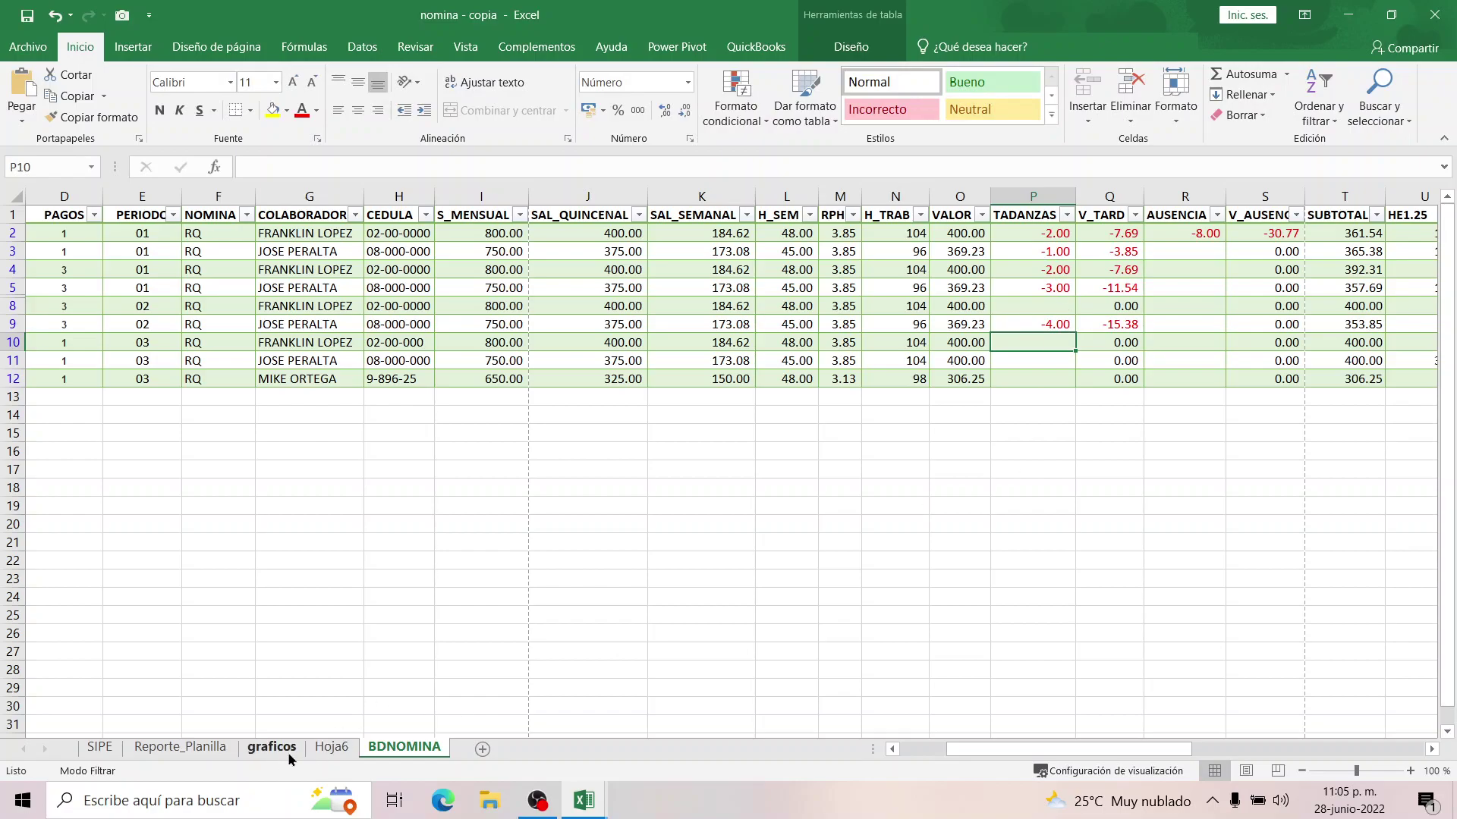
Paste a copy of the TOTAL_SALARIO pivot table at A11 on graficos.
{"action": "left_click", "coordinate": [282, 751]}
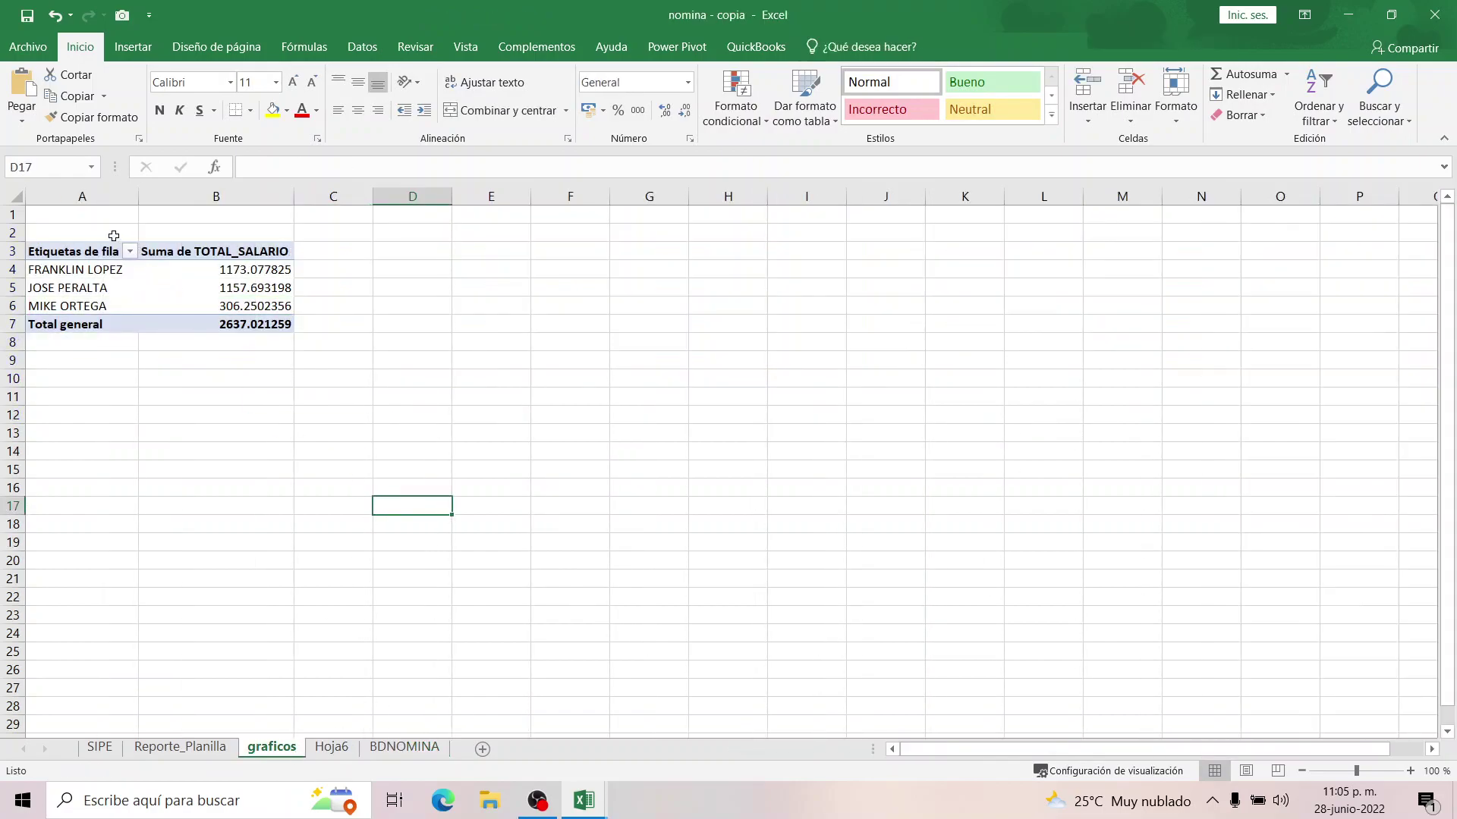
{"action": "left_click_drag", "start_coordinate": [62, 235], "coordinate": [252, 337]}
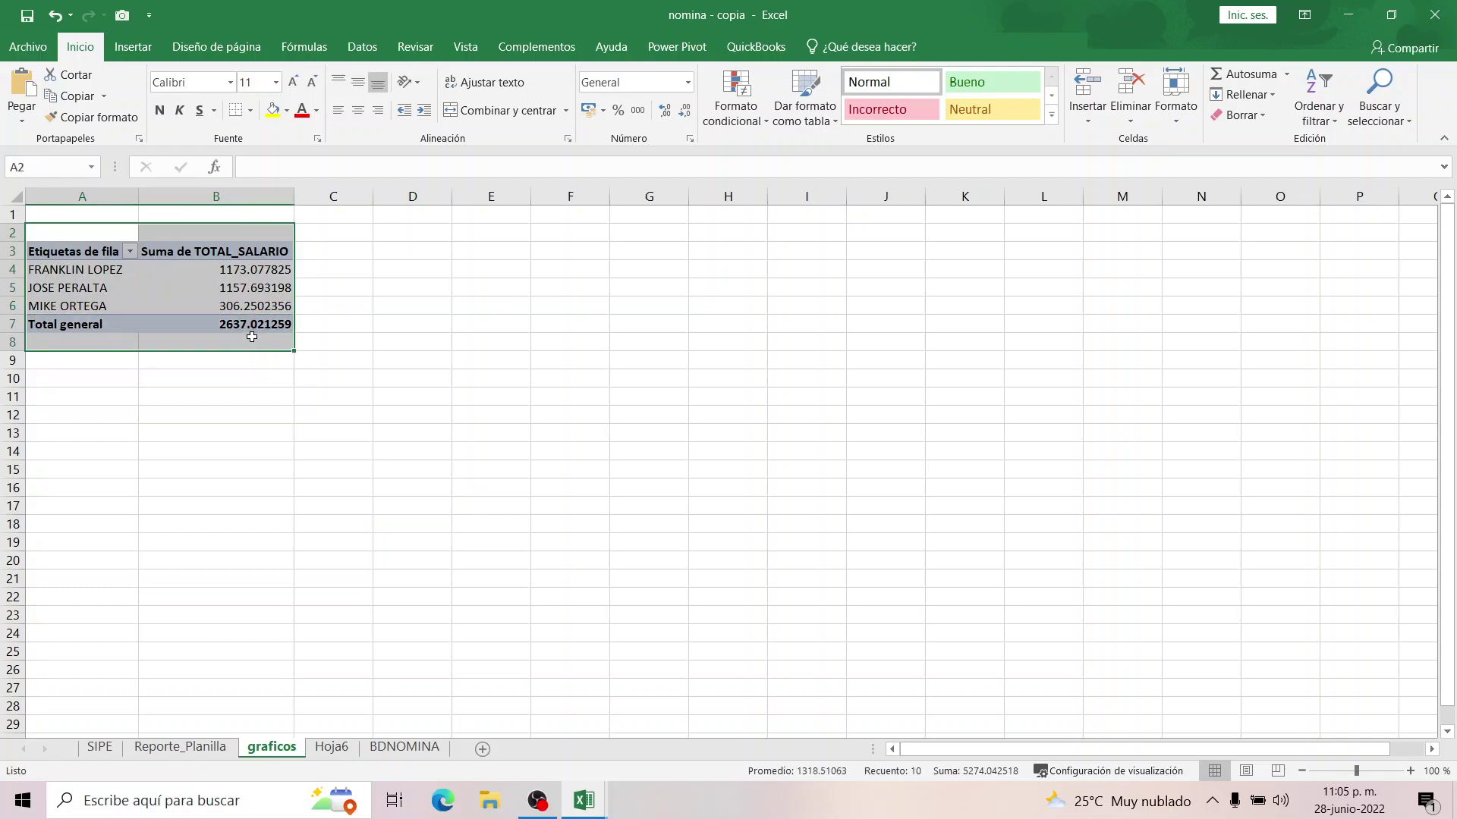
{"action": "left_click", "coordinate": [75, 395]}
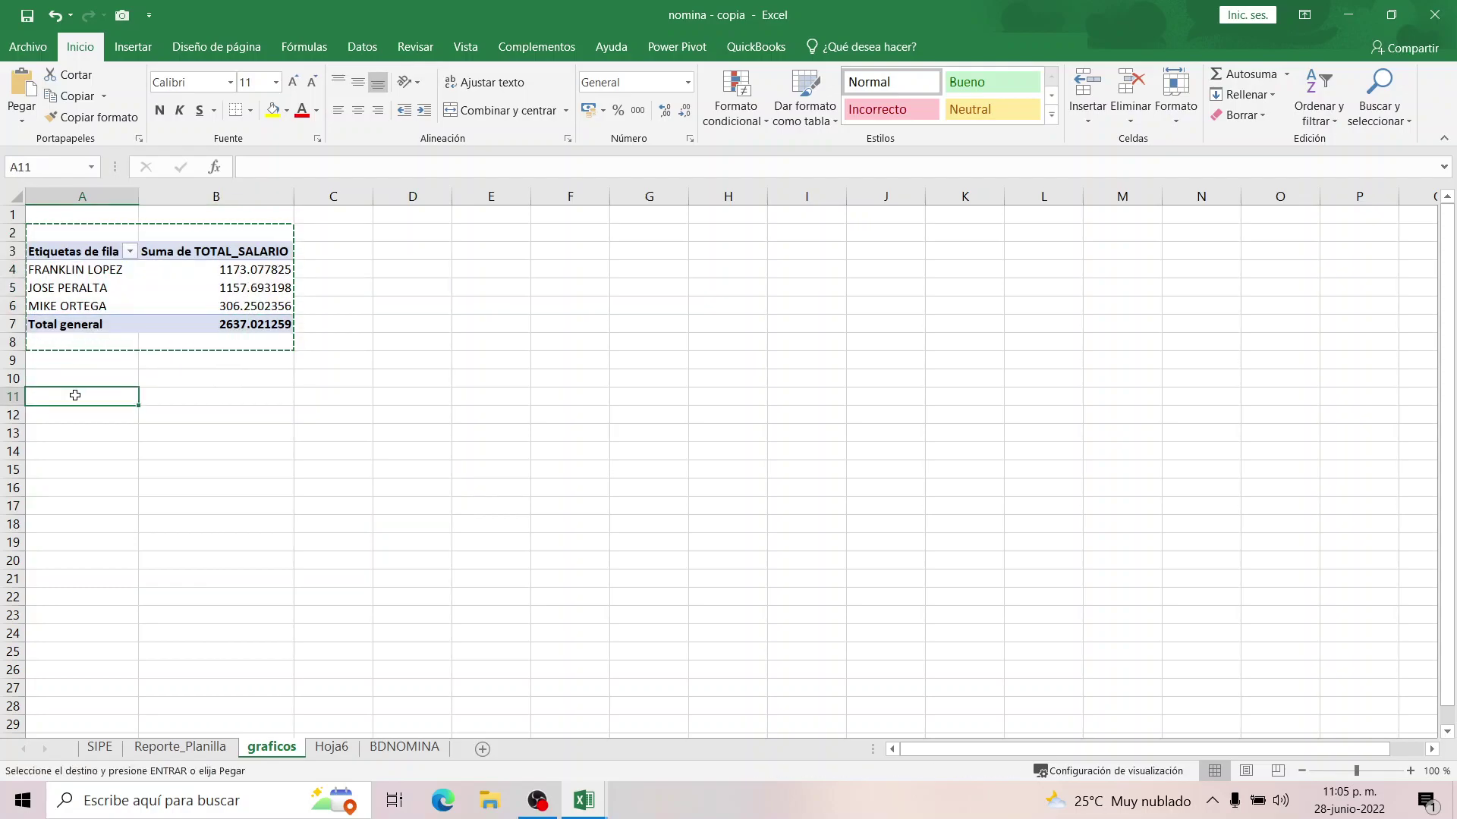
{"action": "key", "text": "ctrl+v"}
{"action": "left_click", "coordinate": [164, 421]}
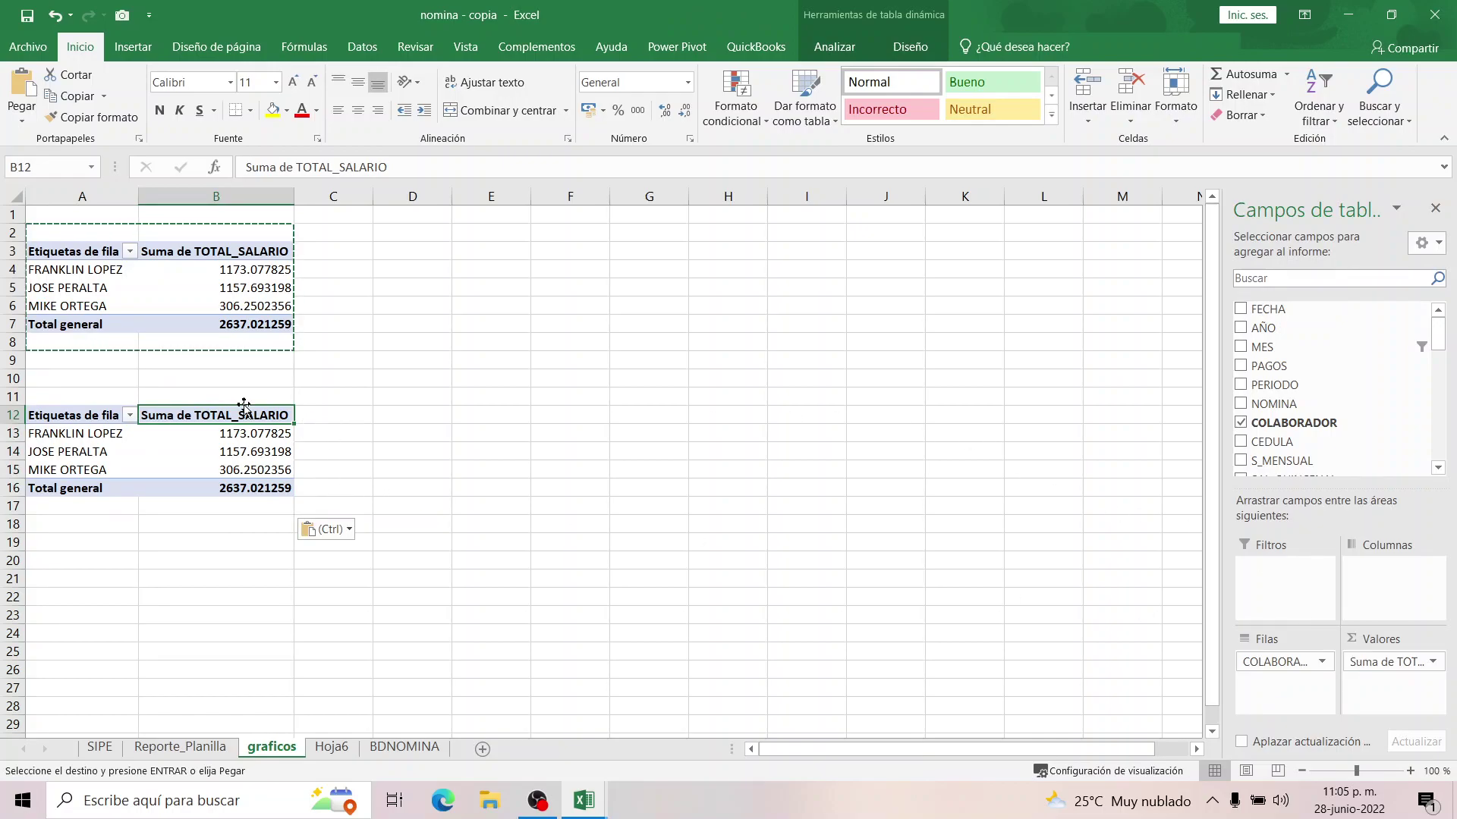
Remove the Suma de TOTAL_SALARIO field from the copied pivot table.
{"action": "left_click", "coordinate": [1383, 662]}
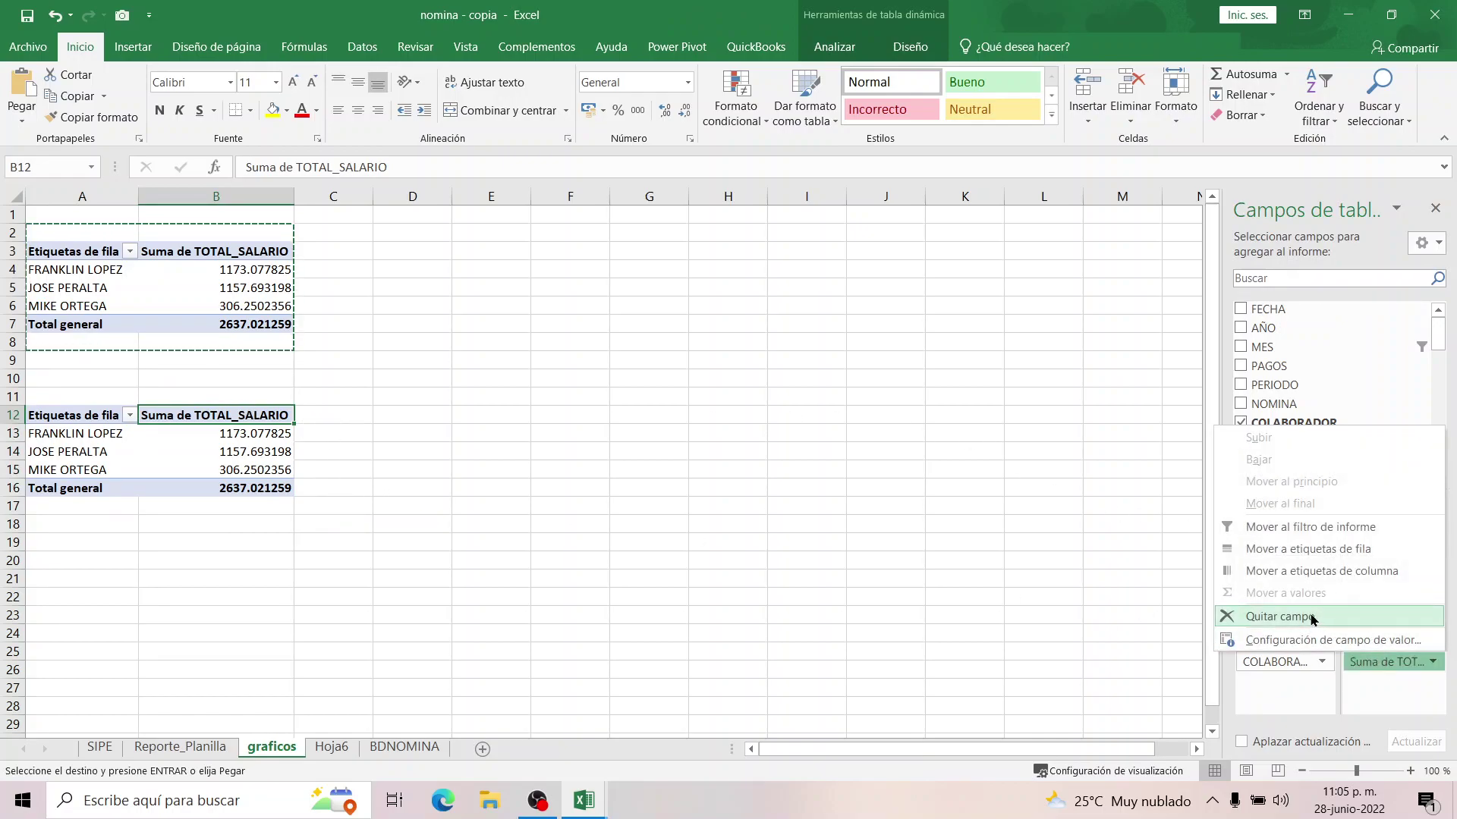
{"action": "left_click", "coordinate": [1313, 618]}
{"action": "left_click", "coordinate": [1438, 469]}
{"action": "left_click", "coordinate": [1439, 468]}
{"action": "left_click", "coordinate": [1439, 469]}
{"action": "left_click", "coordinate": [1438, 469]}
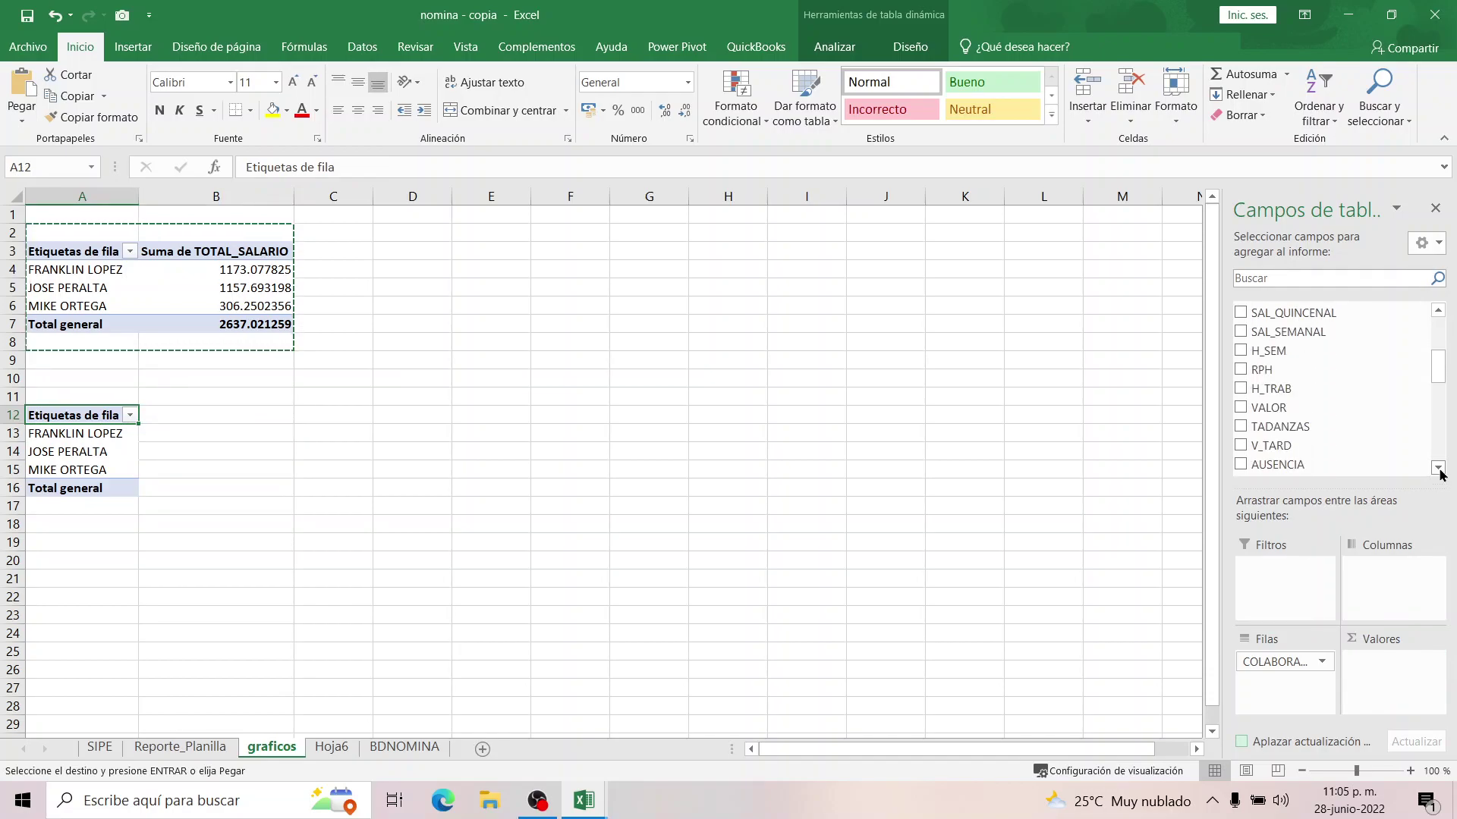
{"action": "left_click", "coordinate": [1438, 469]}
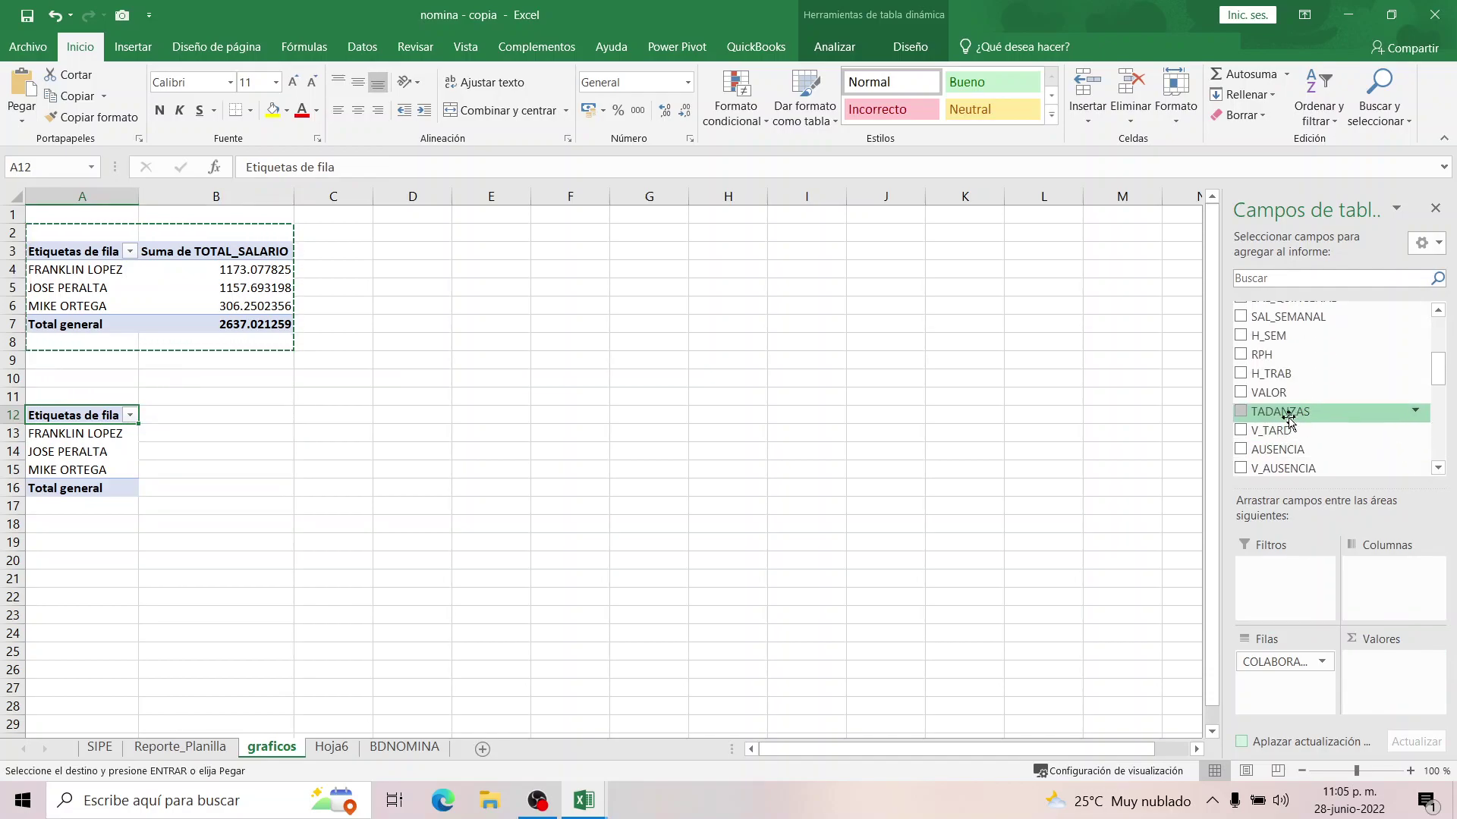
Add TADANZAS and AUSENCIA sums to the copied pivot and widen column B.
{"action": "left_click_drag", "start_coordinate": [1287, 417], "coordinate": [1393, 669]}
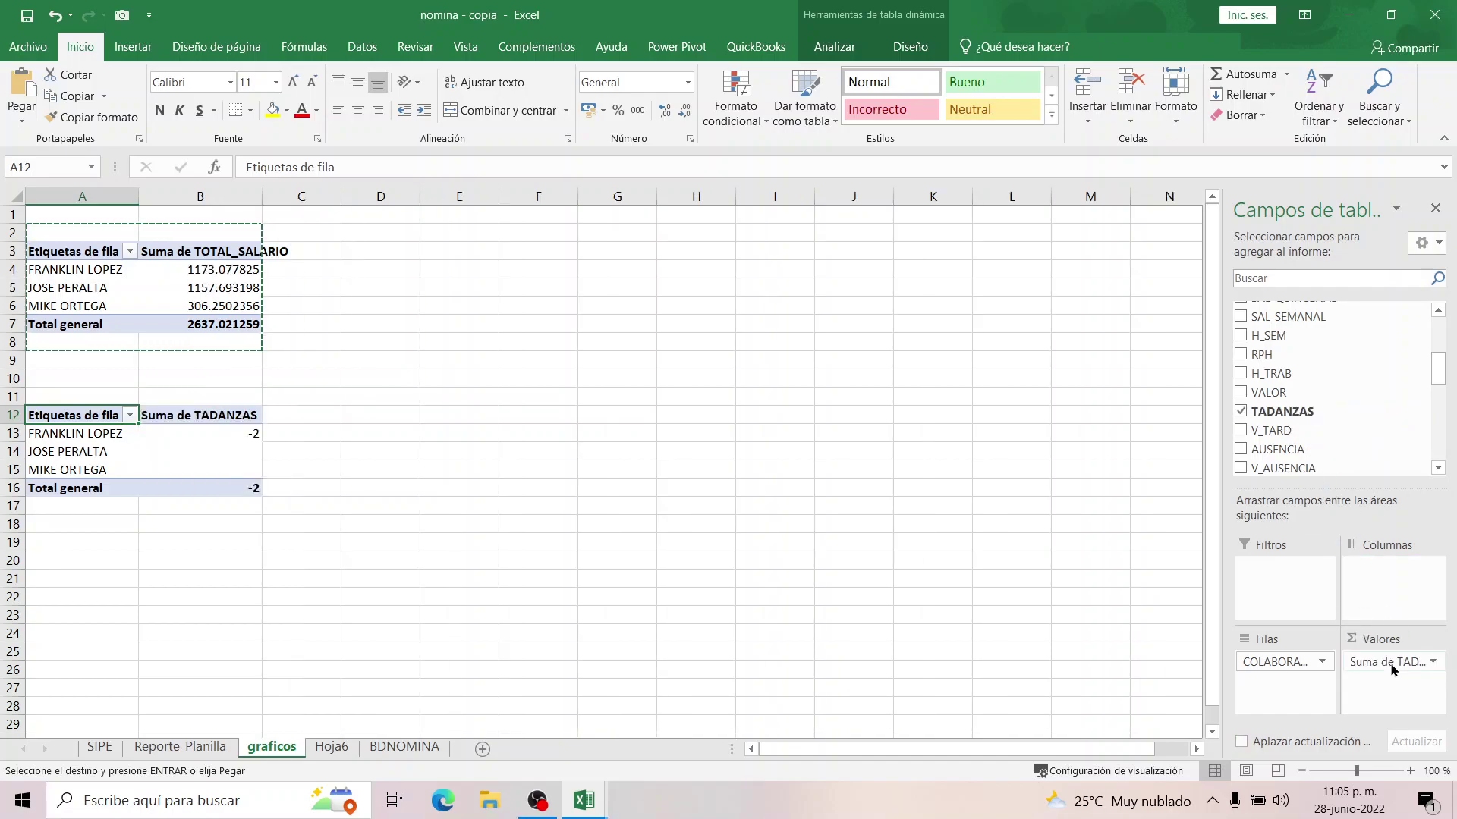
{"action": "left_click", "coordinate": [196, 437]}
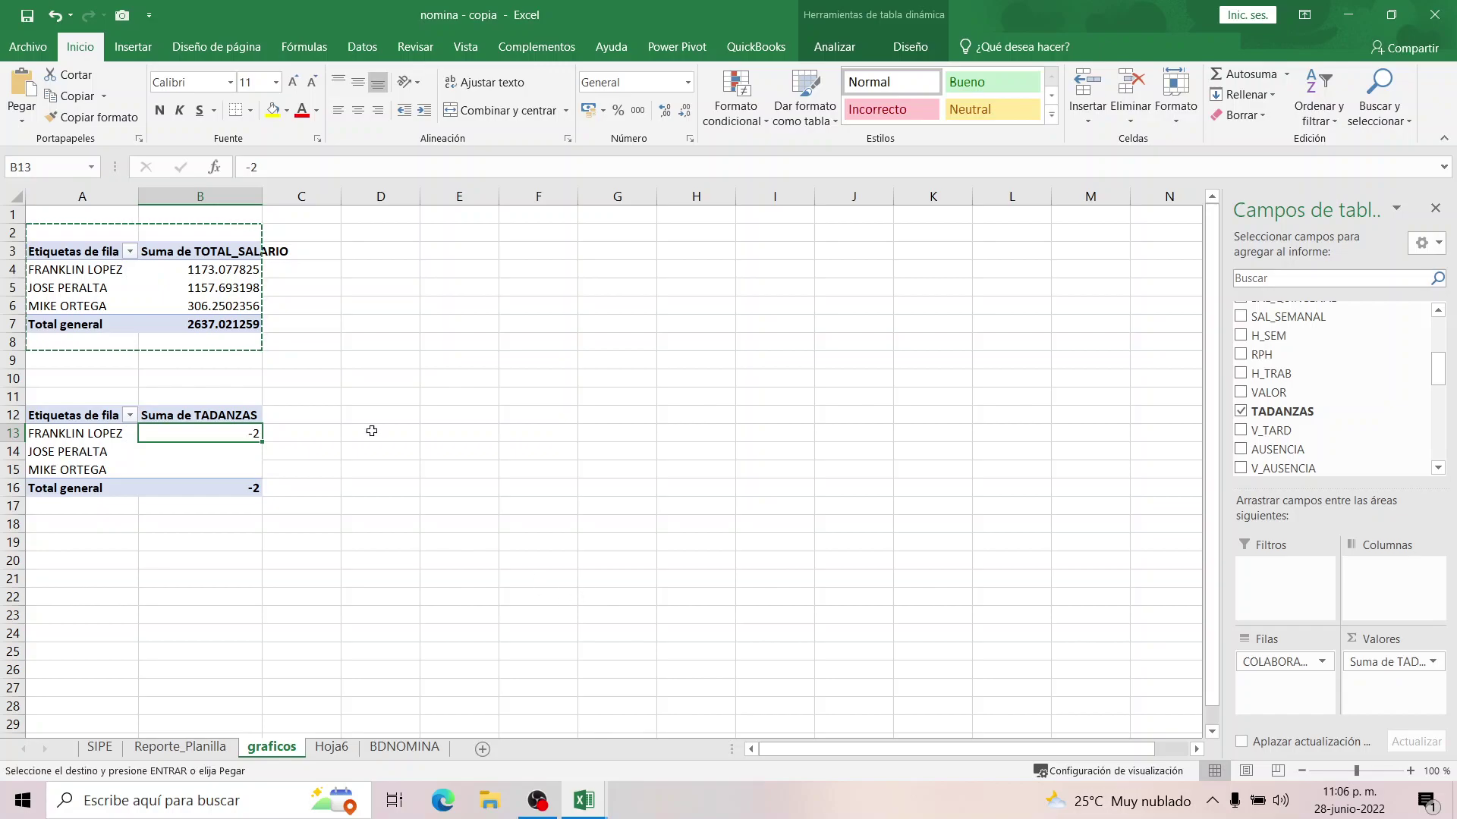
{"action": "left_click_drag", "start_coordinate": [262, 197], "coordinate": [287, 197]}
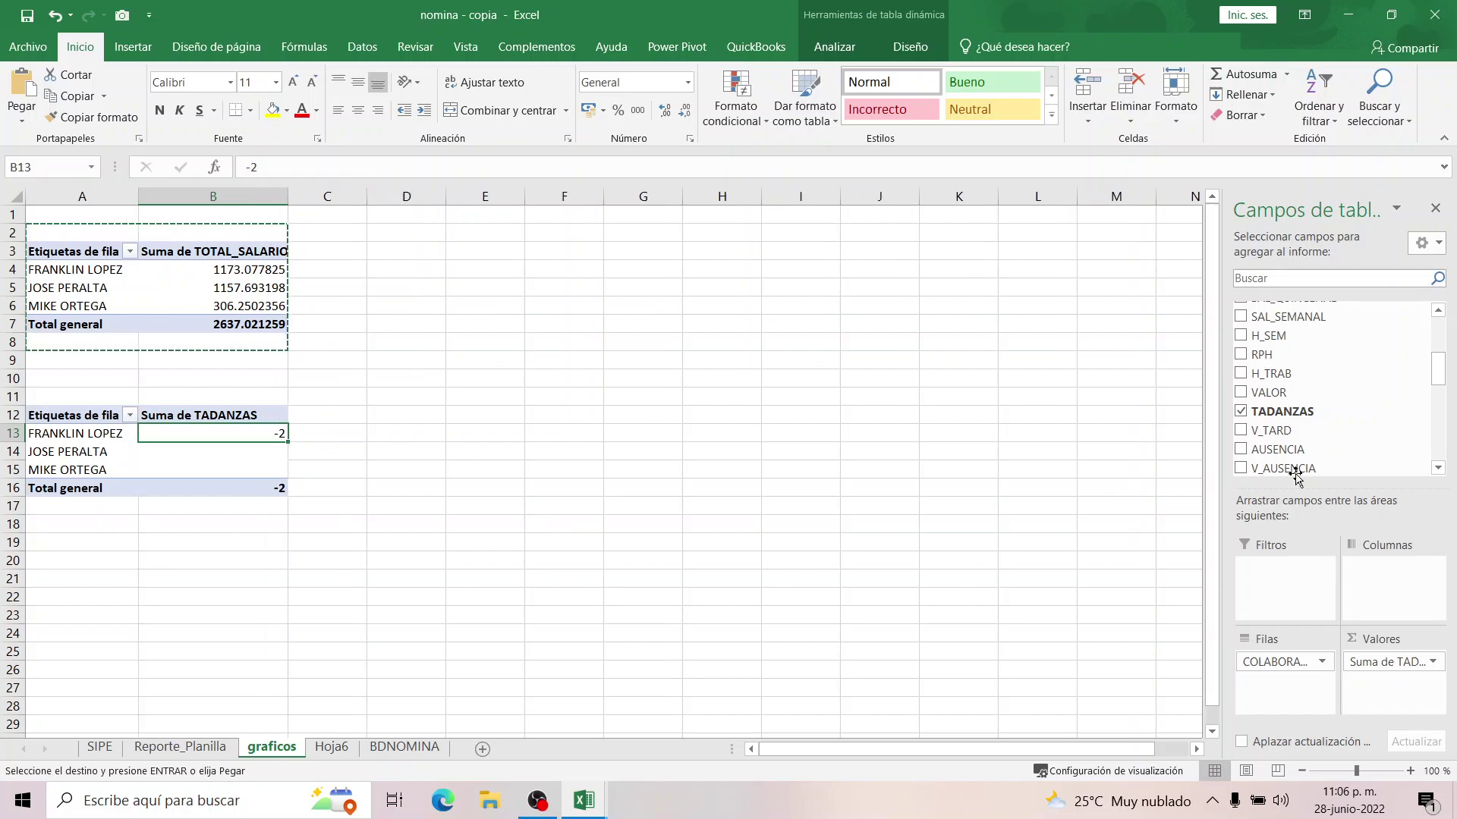
{"action": "left_click_drag", "start_coordinate": [1292, 453], "coordinate": [1388, 694]}
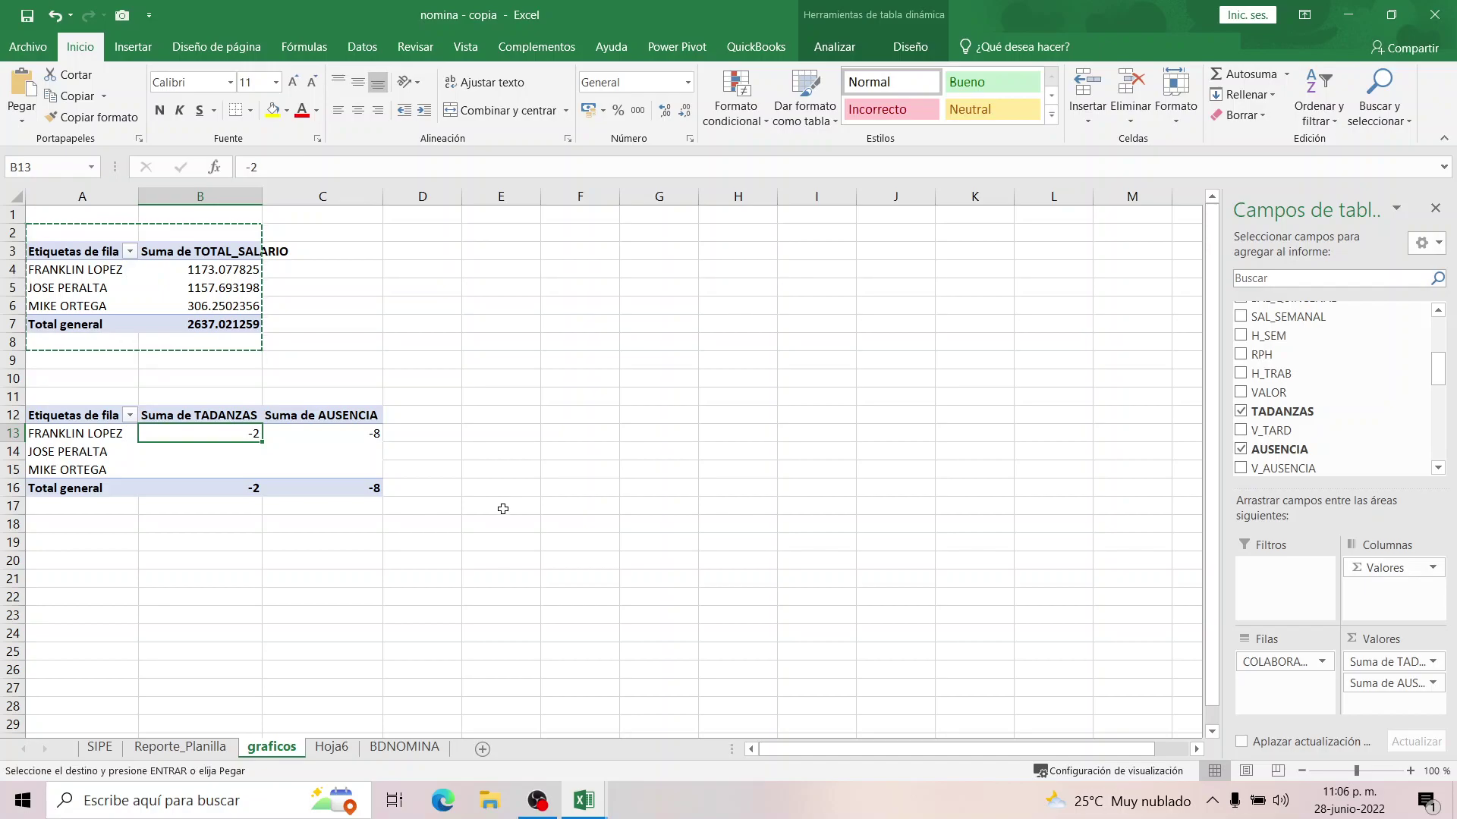
Select and copy the TADANZAS and AUSENCIA pivot table.
{"action": "left_click", "coordinate": [447, 521]}
{"action": "left_click", "coordinate": [182, 426]}
{"action": "left_click", "coordinate": [95, 435]}
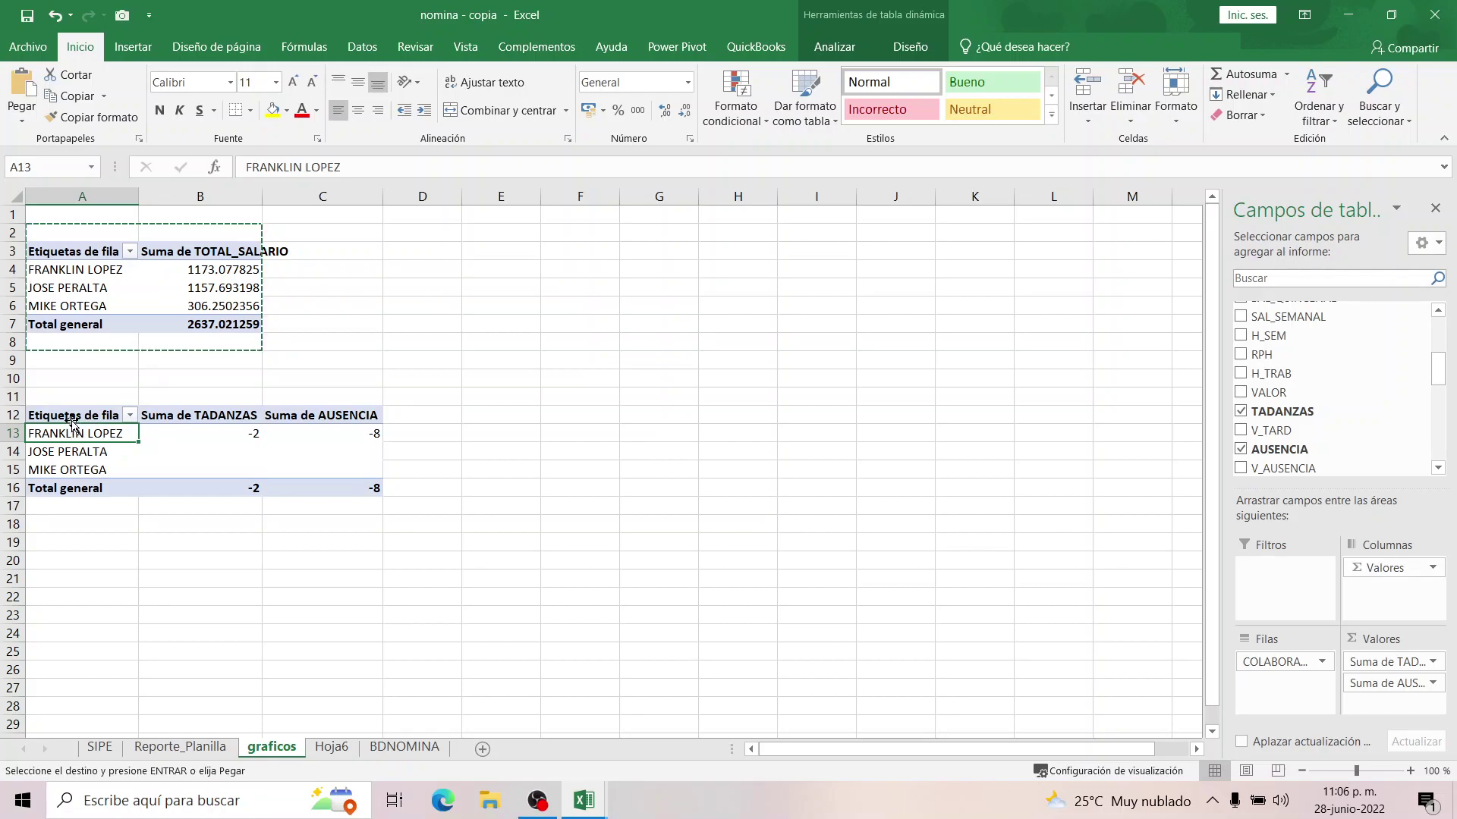
{"action": "left_click_drag", "start_coordinate": [72, 417], "coordinate": [334, 491]}
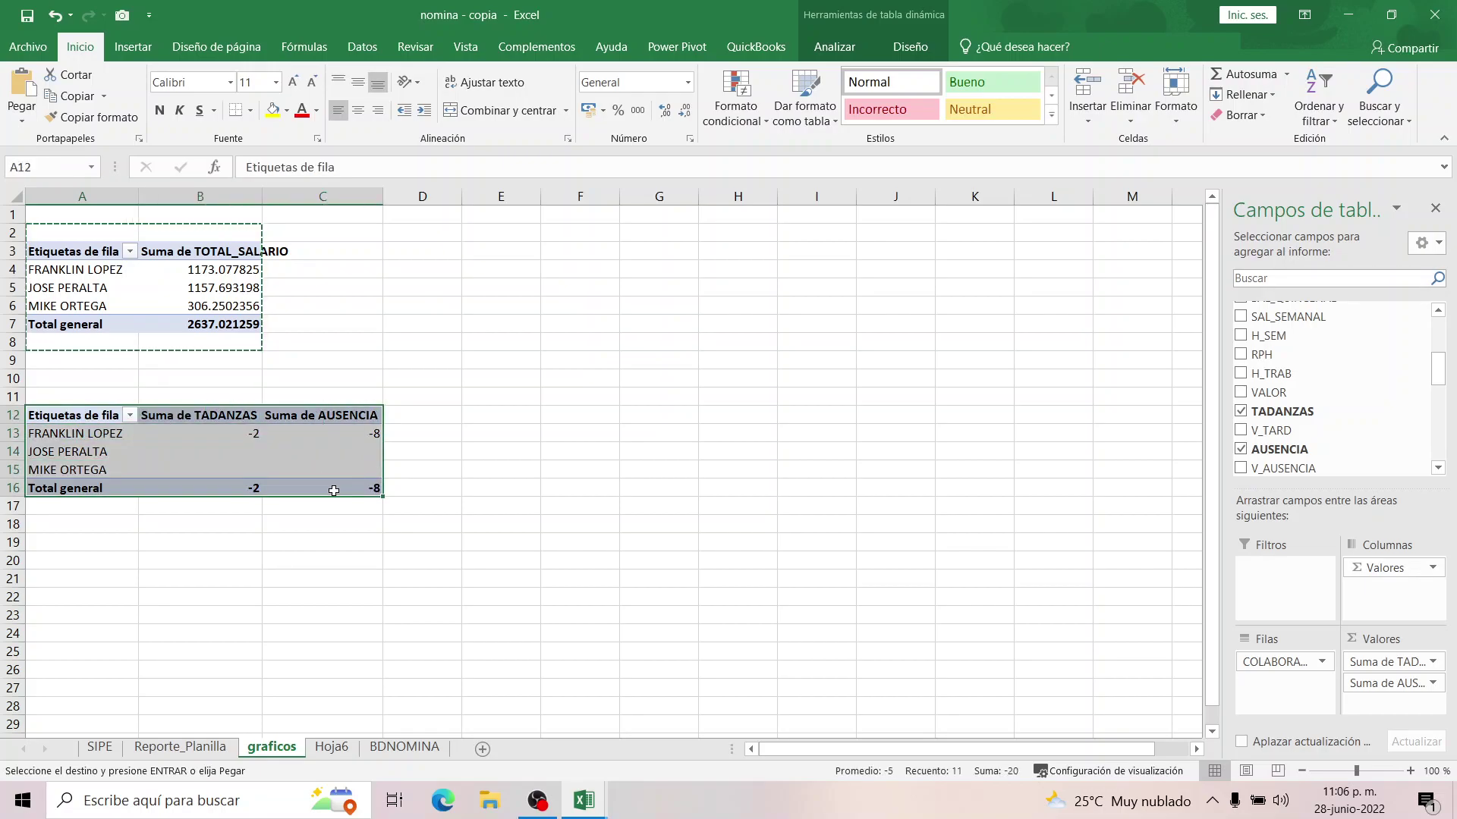
{"action": "key", "text": "ctrl+c"}
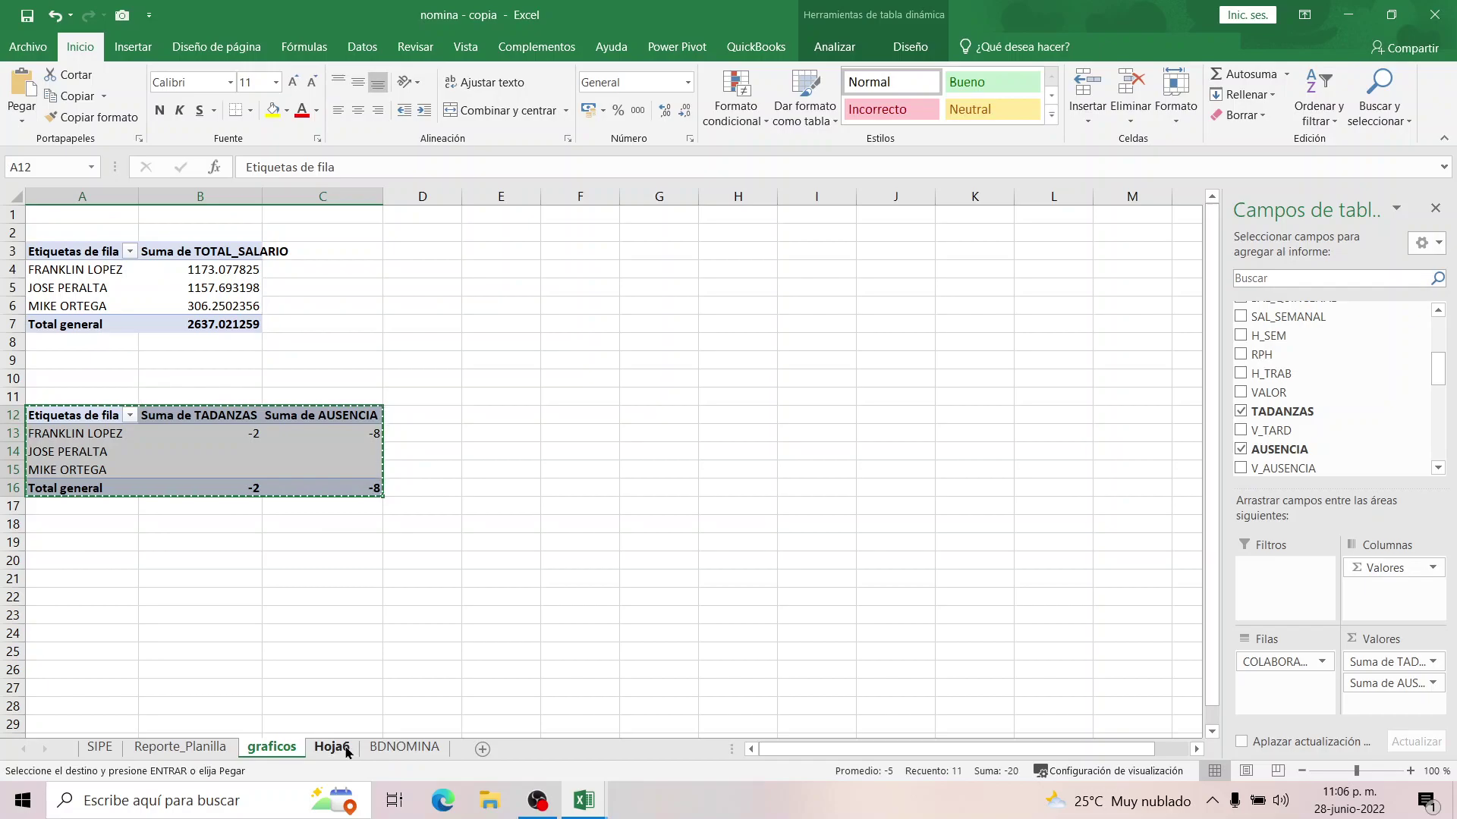
Paste the TADANZAS and AUSENCIA pivot table at D23 below the chart on Hoja6.
{"action": "left_click", "coordinate": [331, 747]}
{"action": "left_click", "coordinate": [292, 616]}
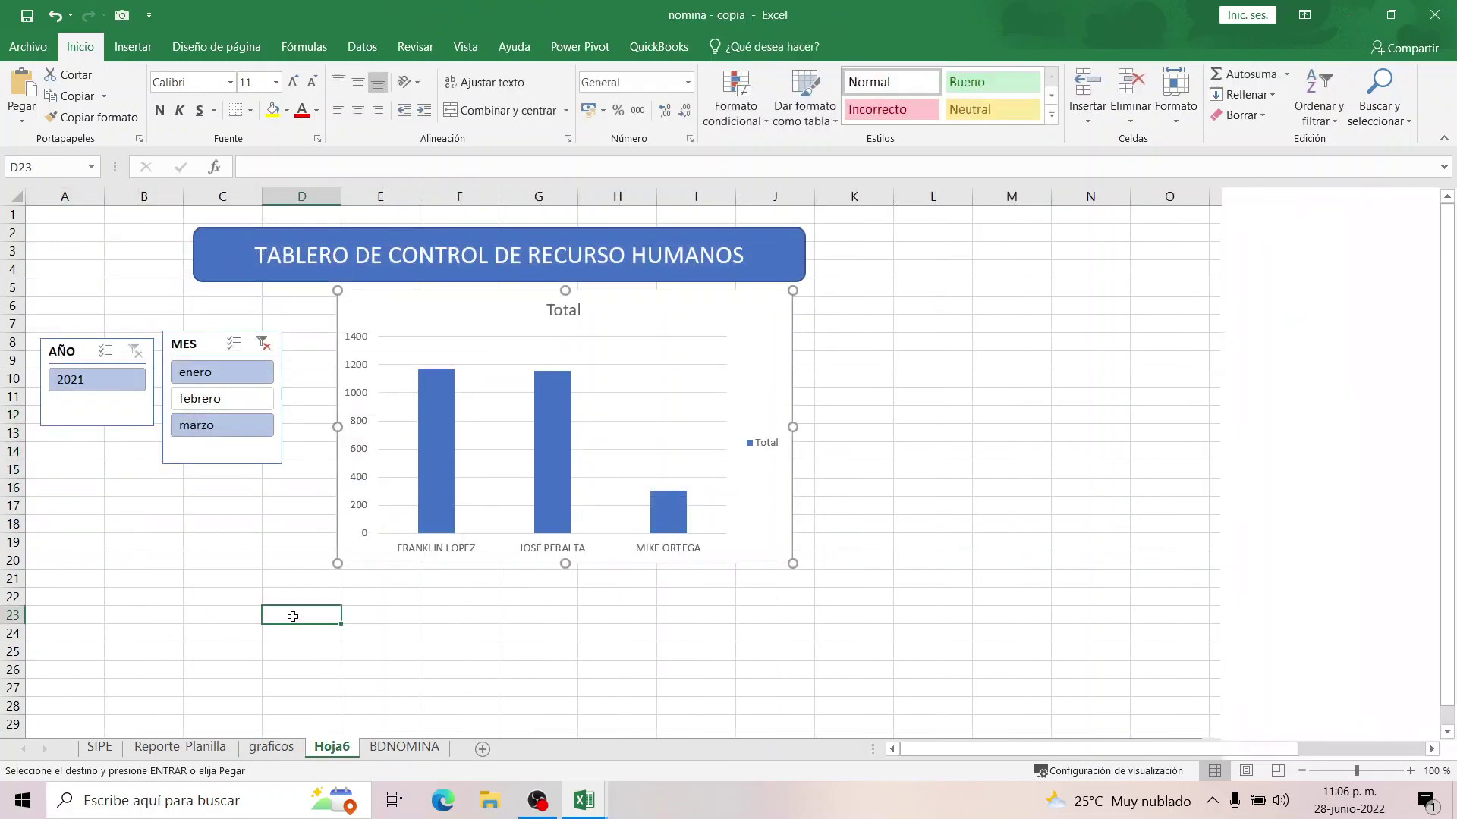
{"action": "key", "text": "ctrl+v"}
{"action": "left_click", "coordinate": [718, 647]}
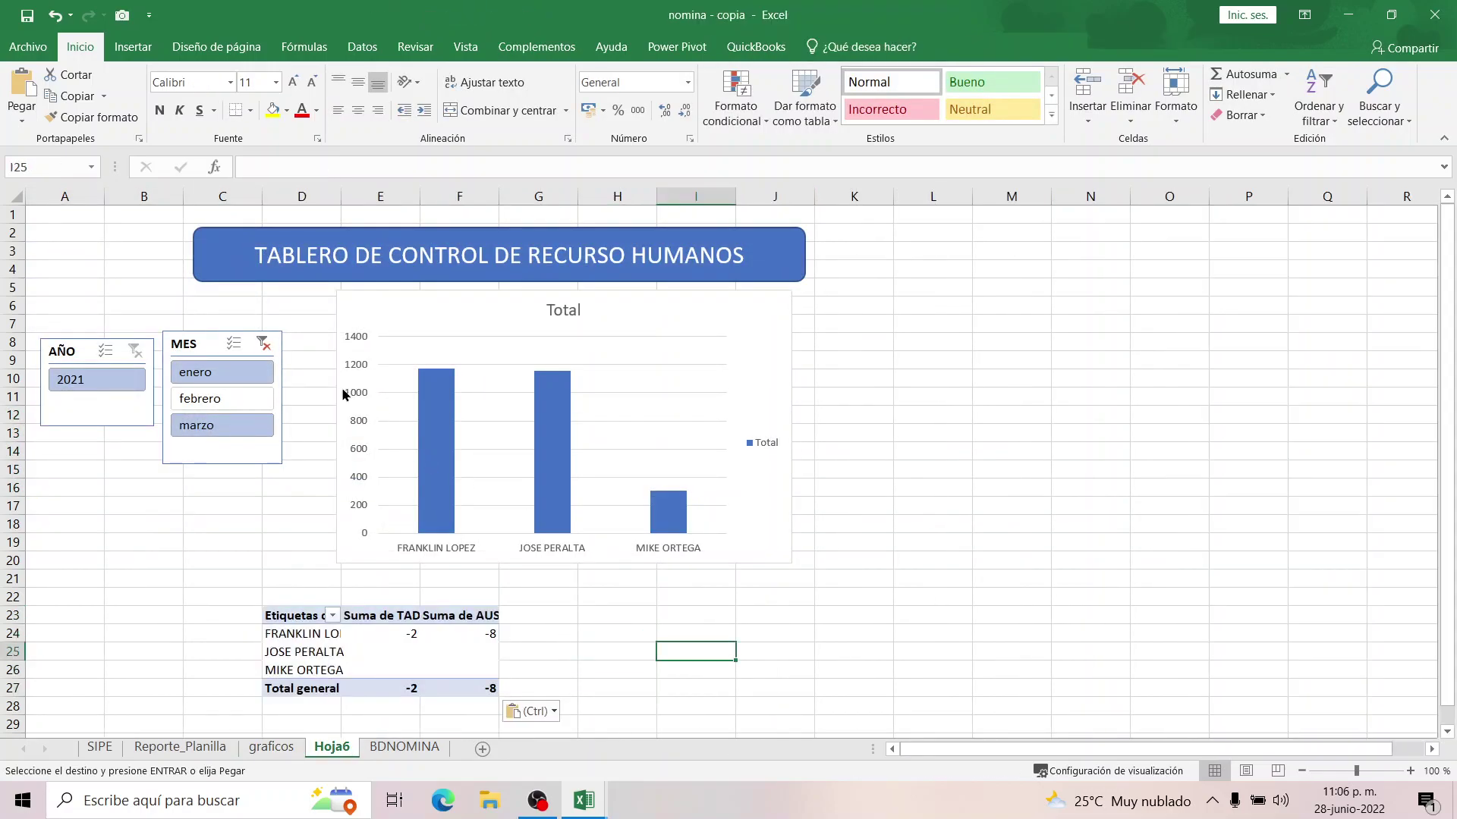
Test the slicers with 2021, enero, febrero and marzo, then clear the MES filter.
{"action": "left_click", "coordinate": [102, 388]}
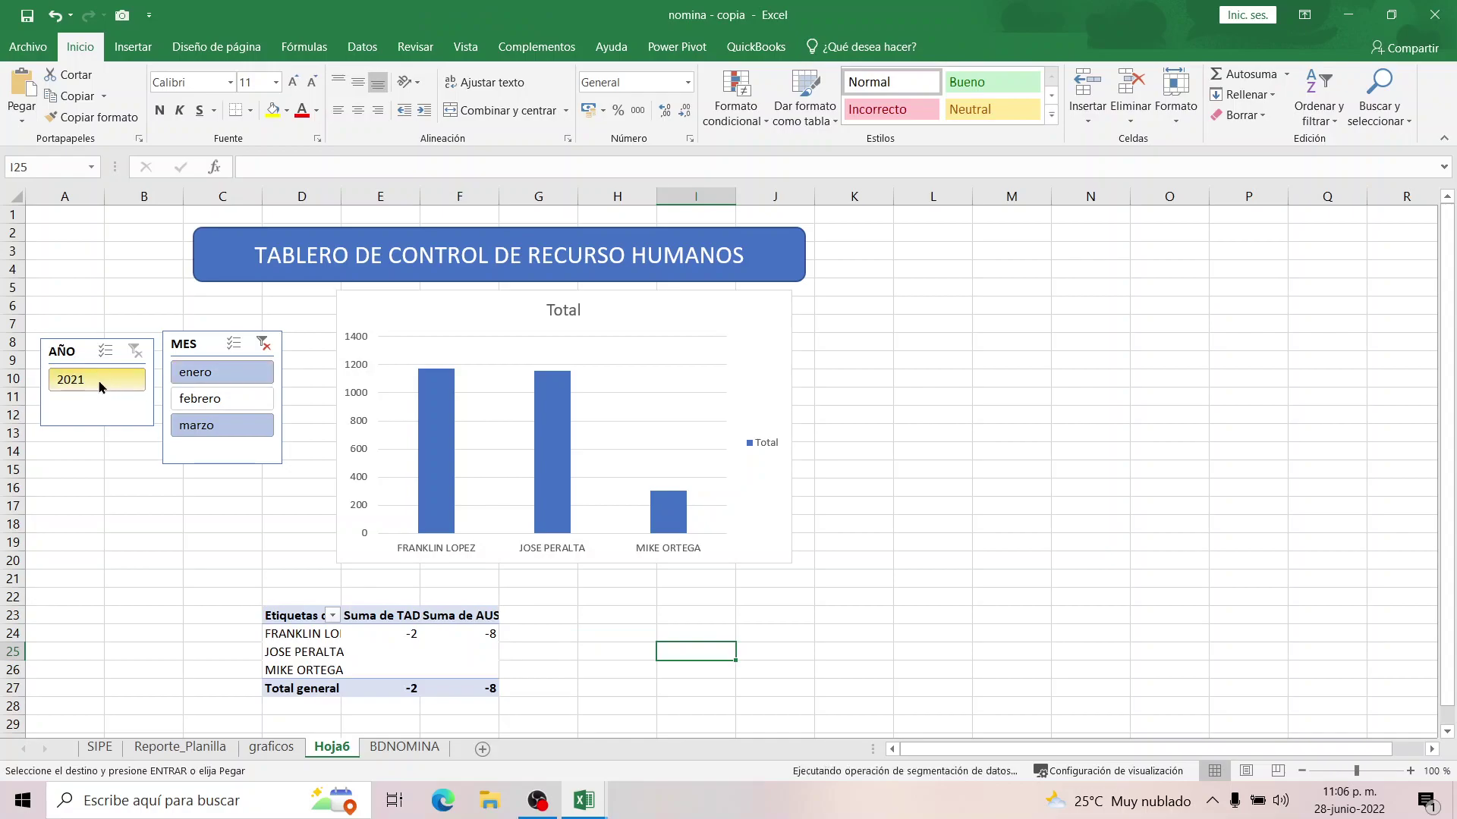
{"action": "left_click", "coordinate": [217, 400]}
{"action": "left_click", "coordinate": [215, 427]}
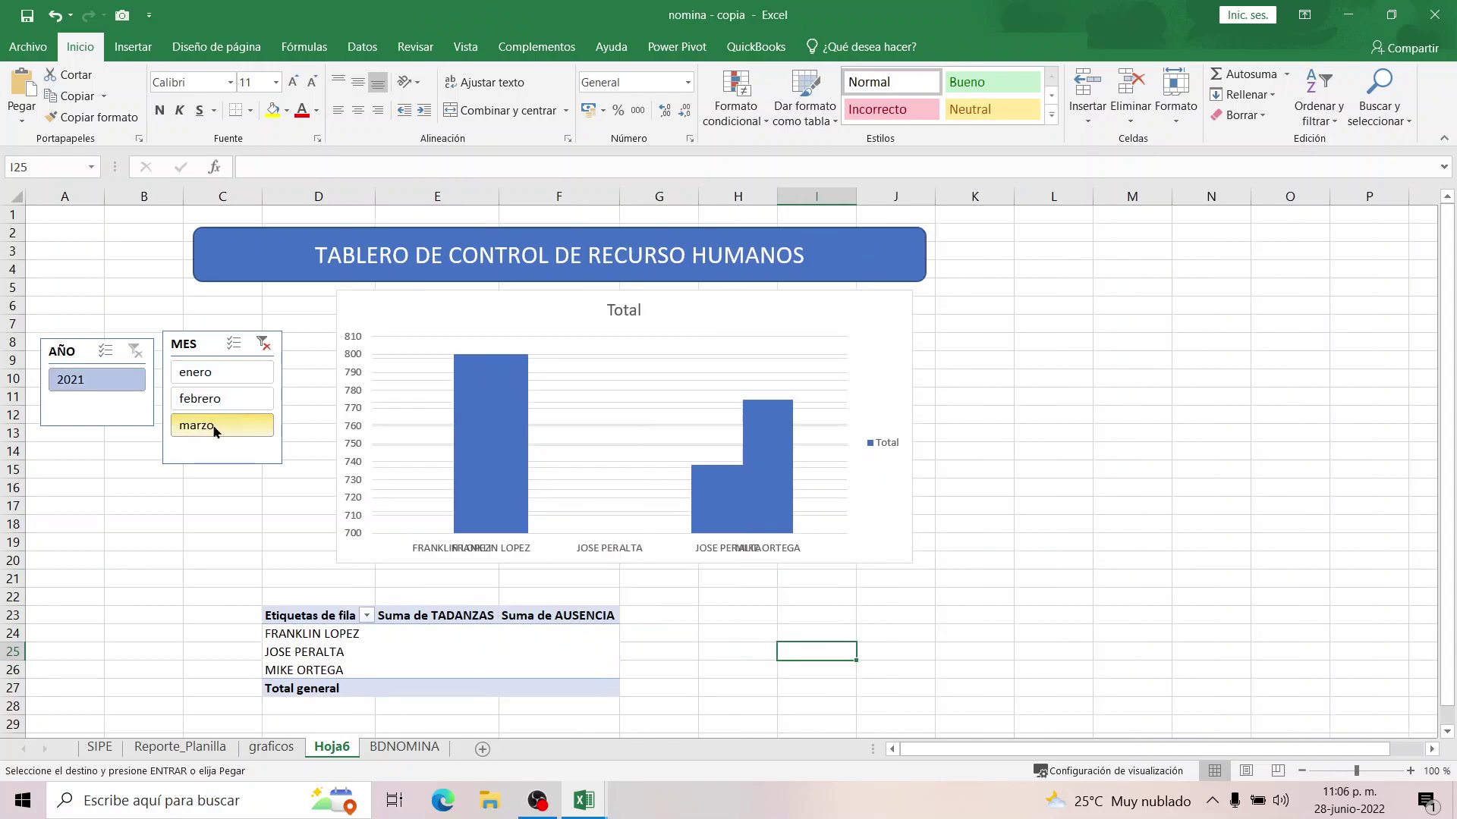
{"action": "left_click", "coordinate": [195, 373]}
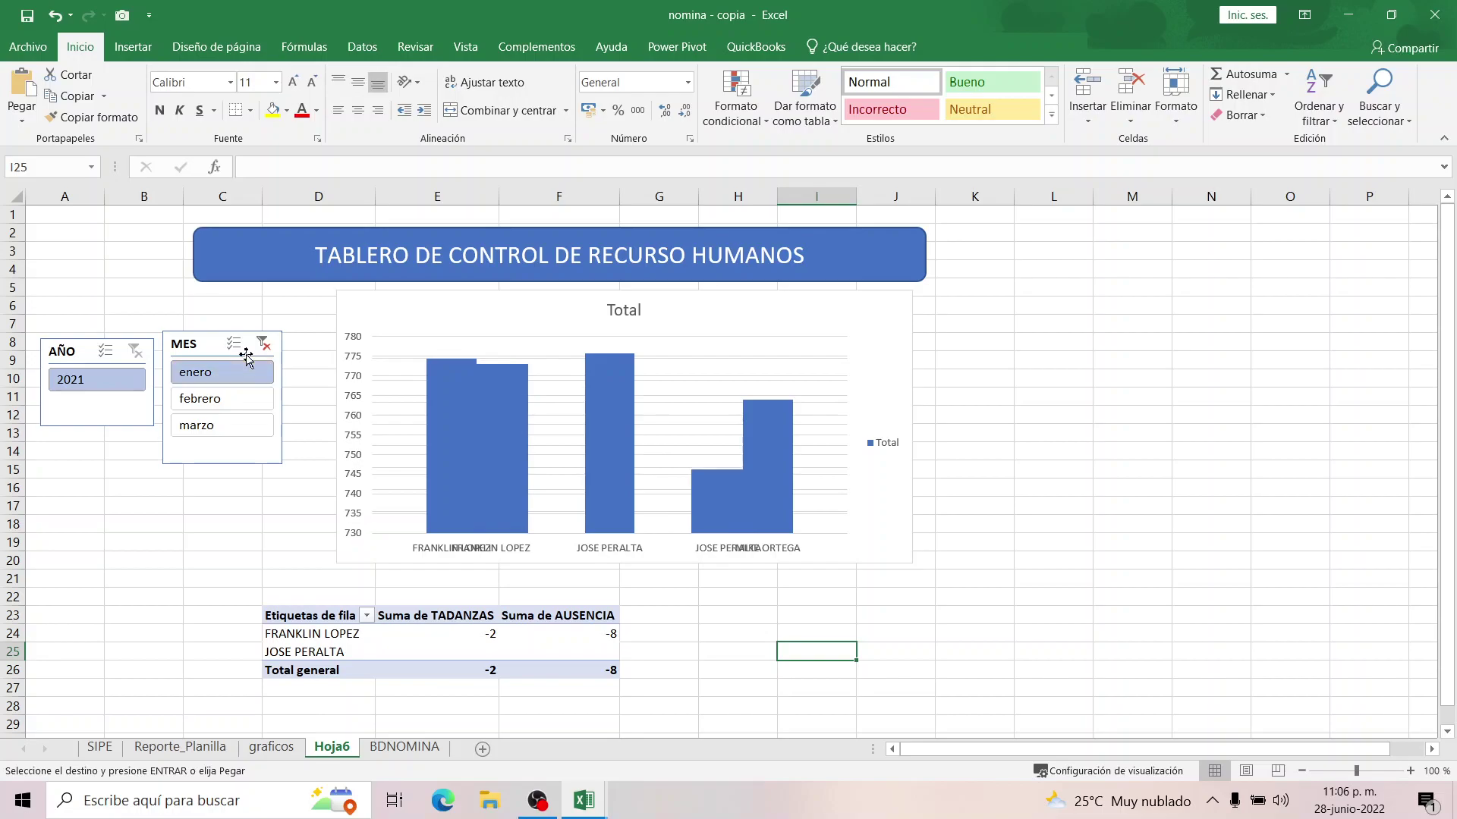
{"action": "left_click", "coordinate": [235, 398]}
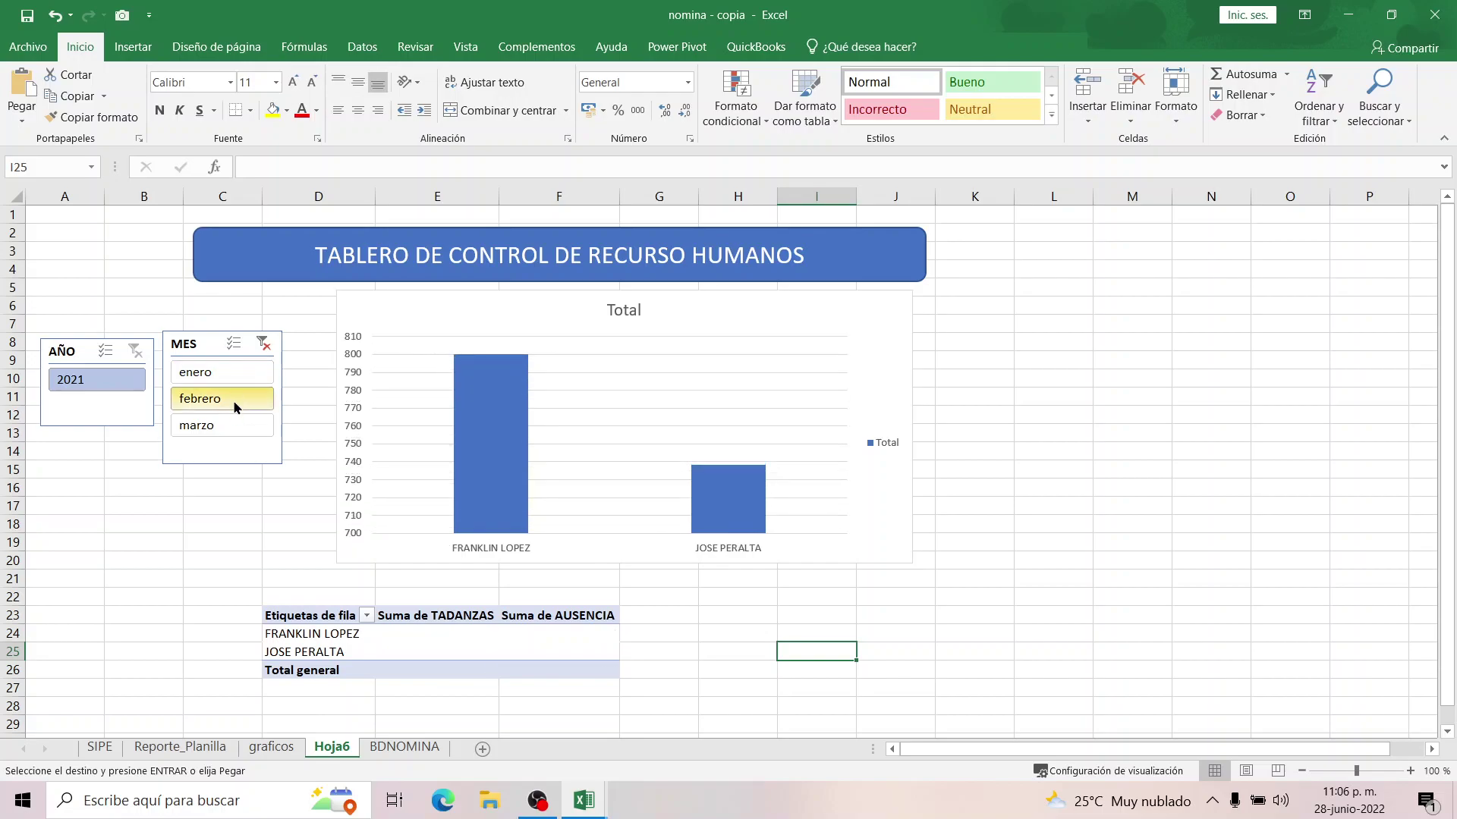
{"action": "left_click", "coordinate": [231, 426]}
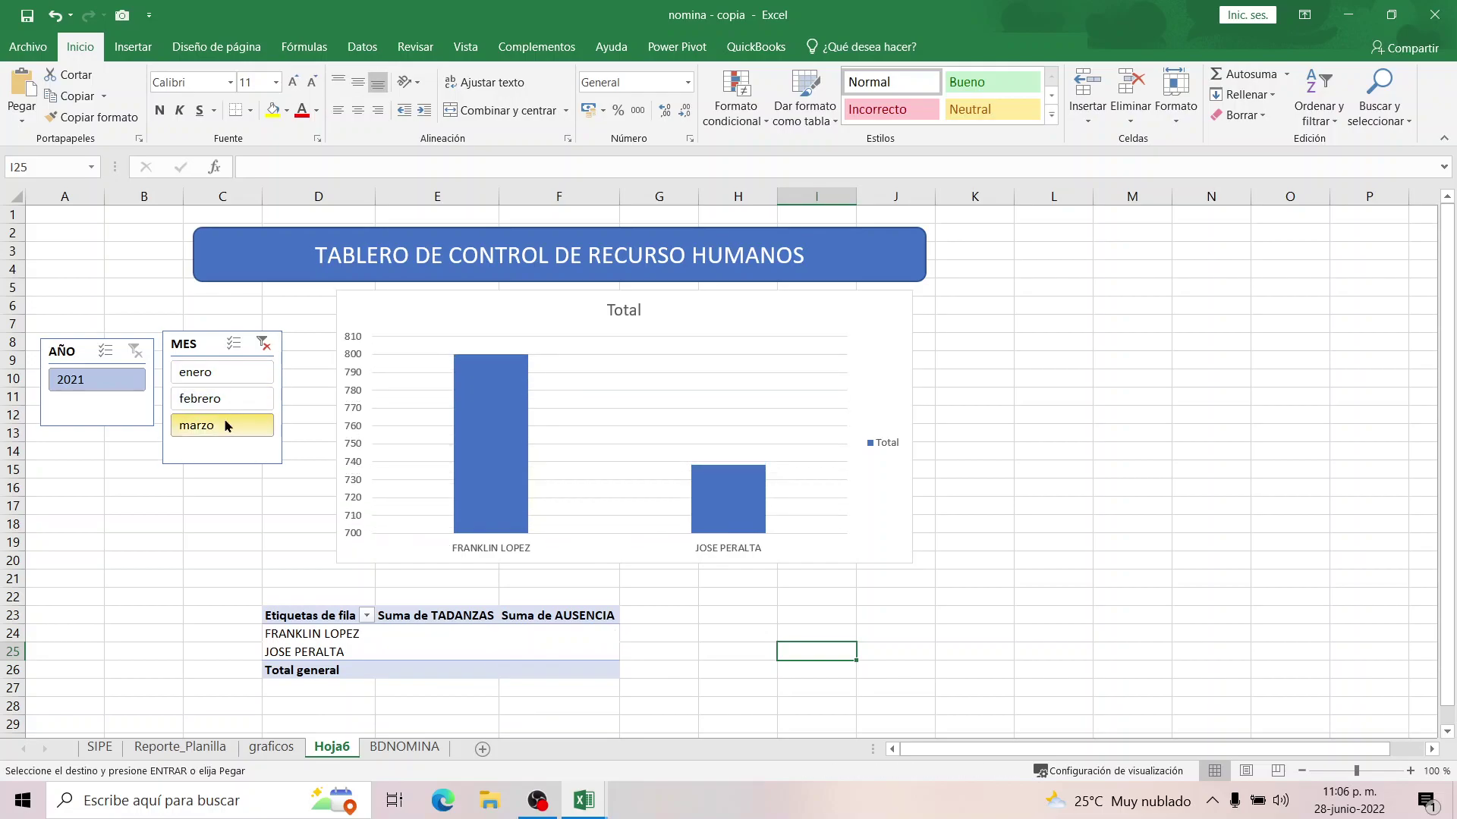
{"action": "left_click", "coordinate": [262, 344]}
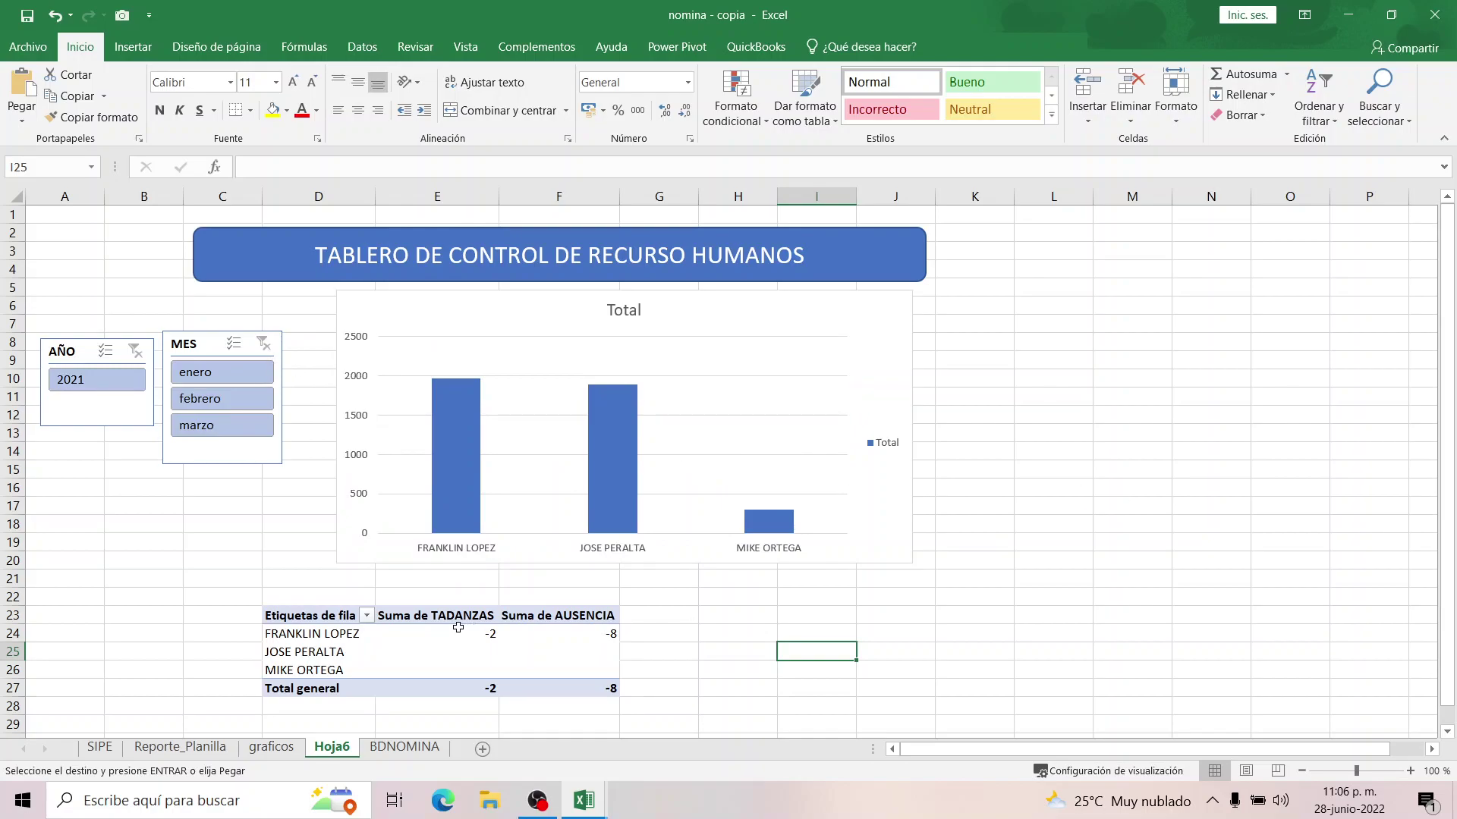
Fill the Hoja6 dashboard range A1:K29 with a light gray theme color.
{"action": "left_click", "coordinate": [66, 218]}
{"action": "left_click_drag", "start_coordinate": [67, 218], "coordinate": [966, 720]}
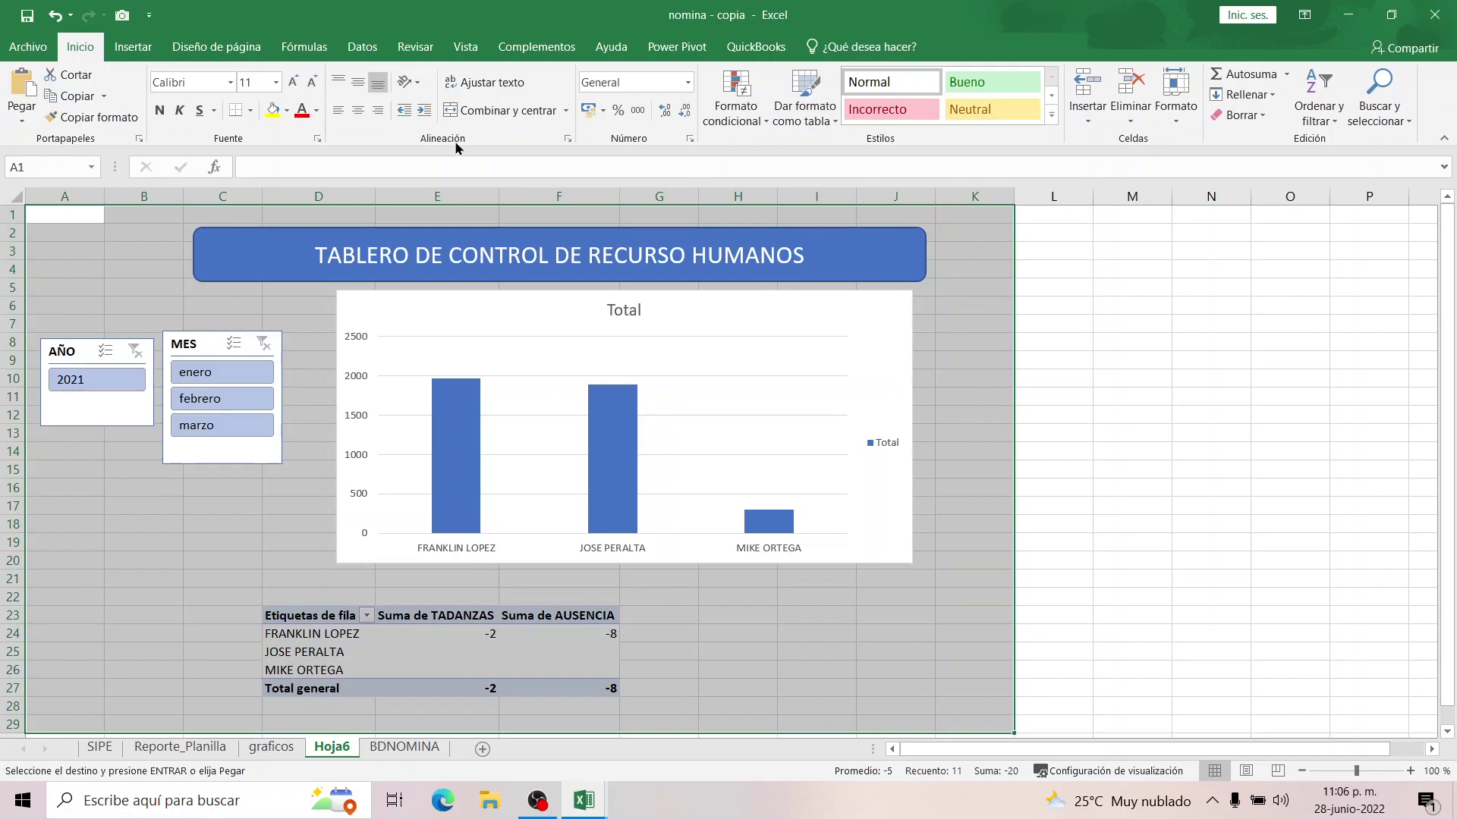
{"action": "left_click", "coordinate": [287, 110]}
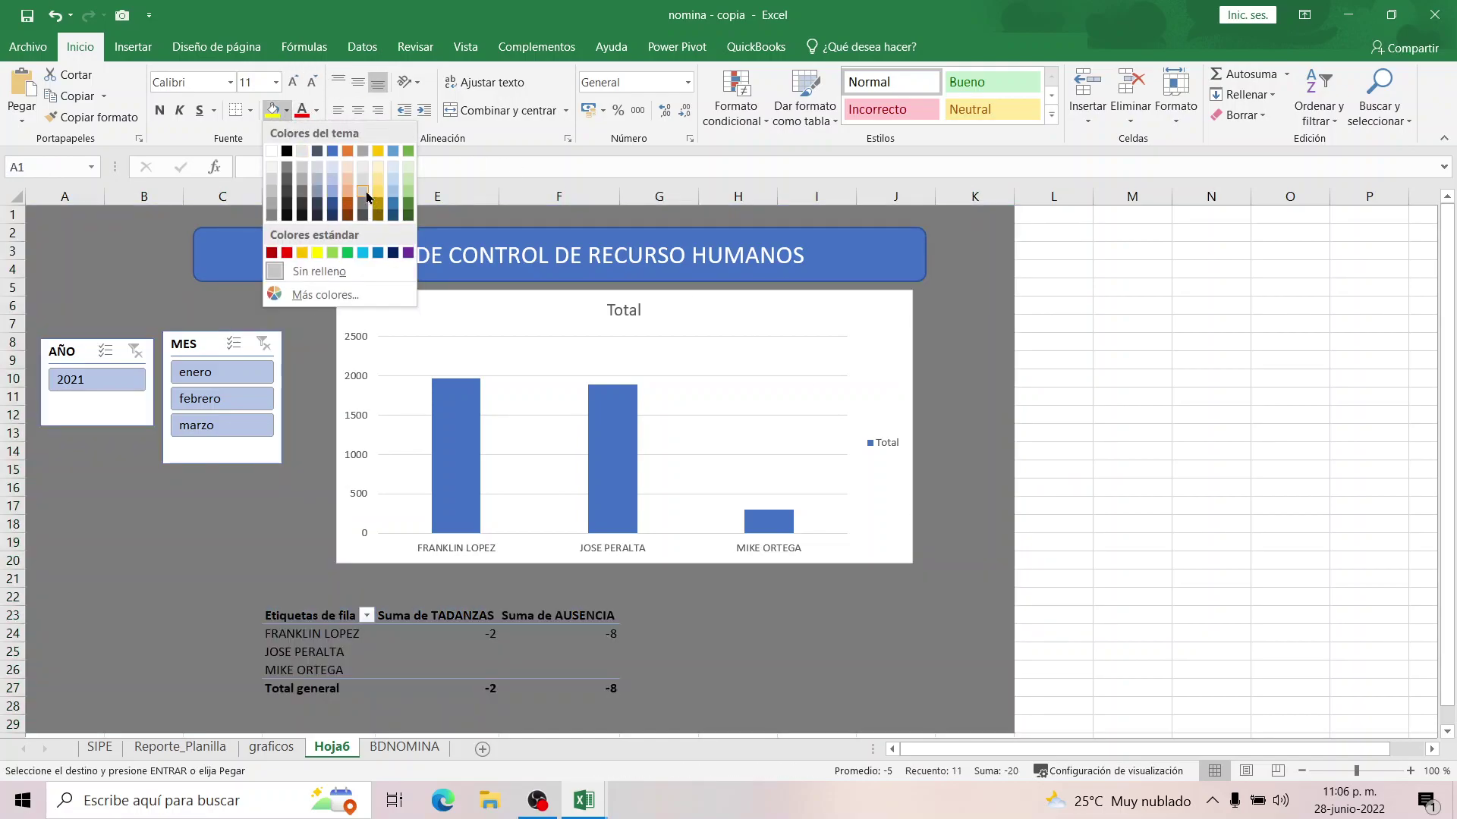
{"action": "left_click", "coordinate": [363, 191]}
{"action": "left_click", "coordinate": [1112, 395]}
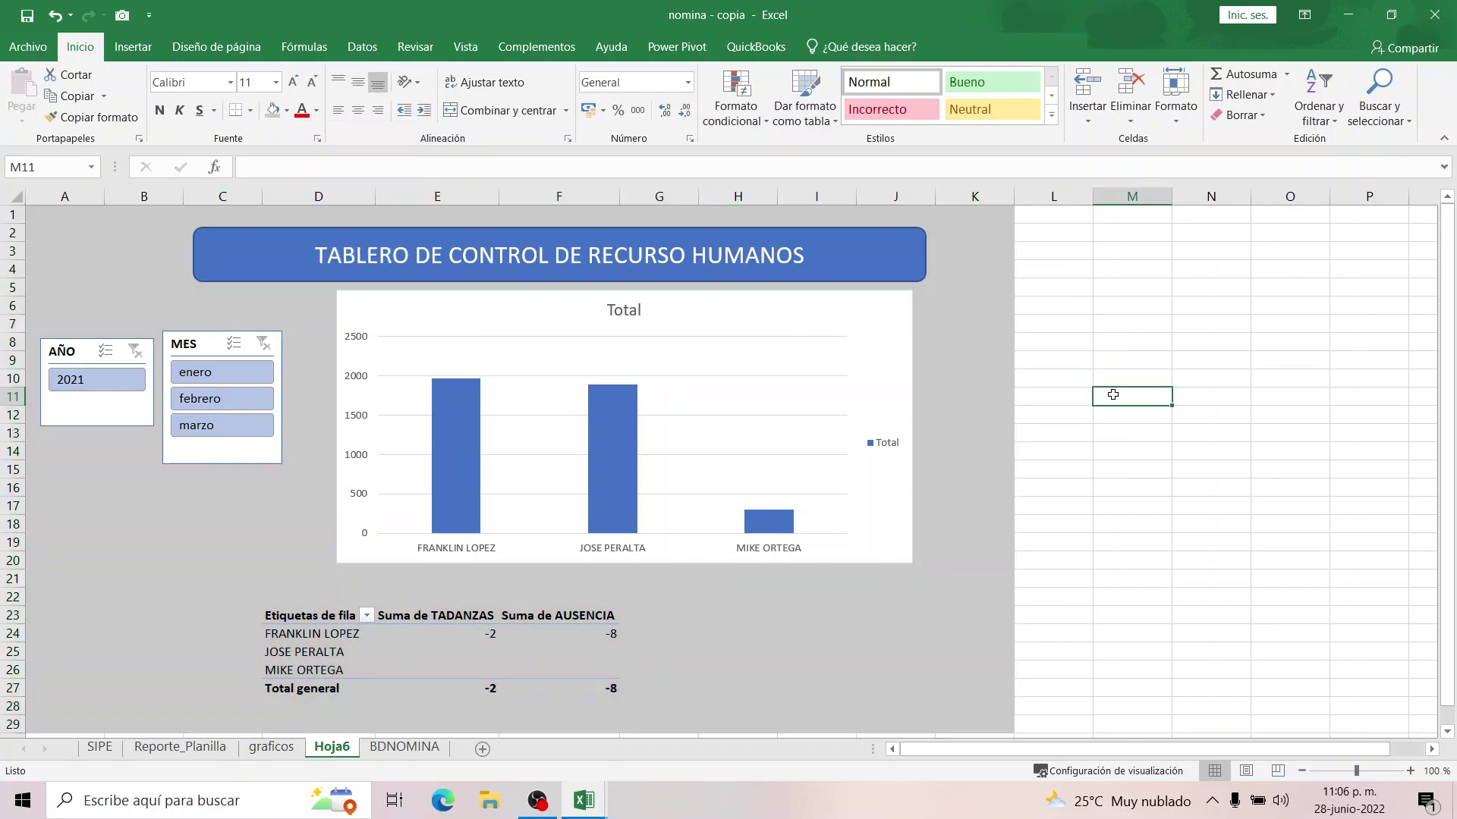